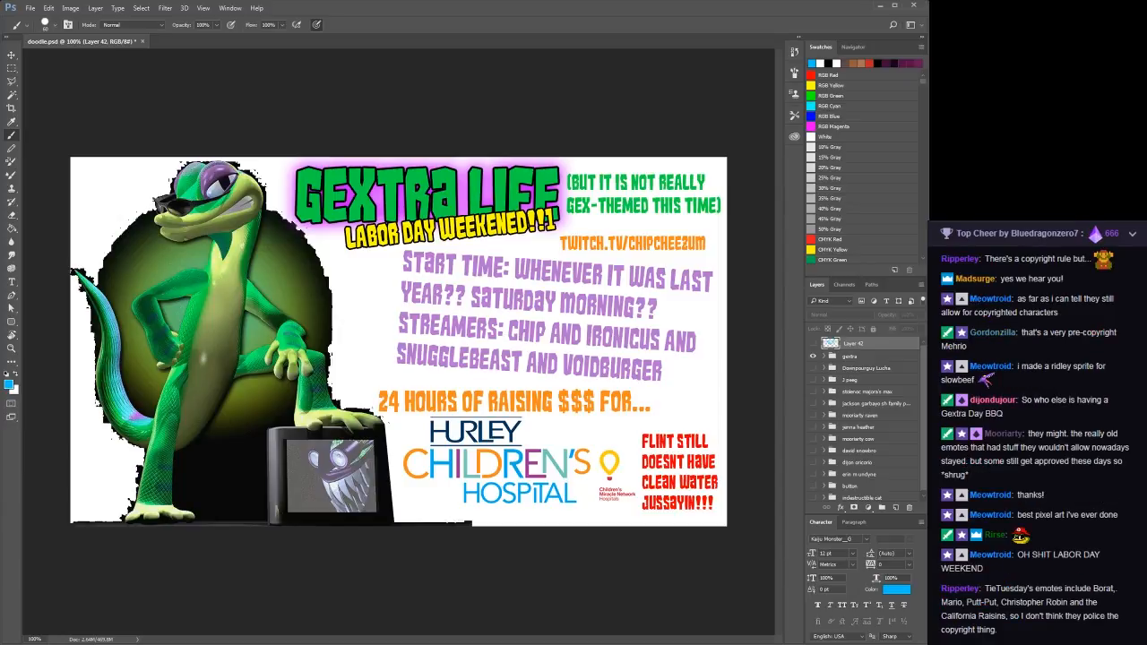
Delete the layer with the blue TEST scribble and add a new blank layer above the gextra group
click(813, 344)
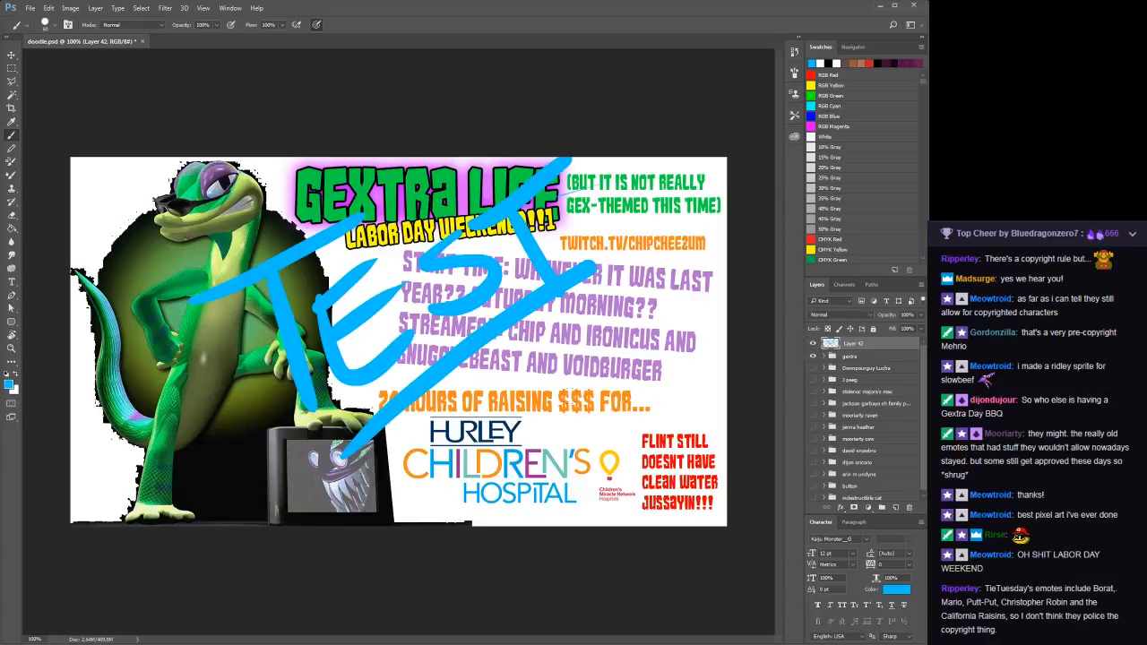
key(Delete)
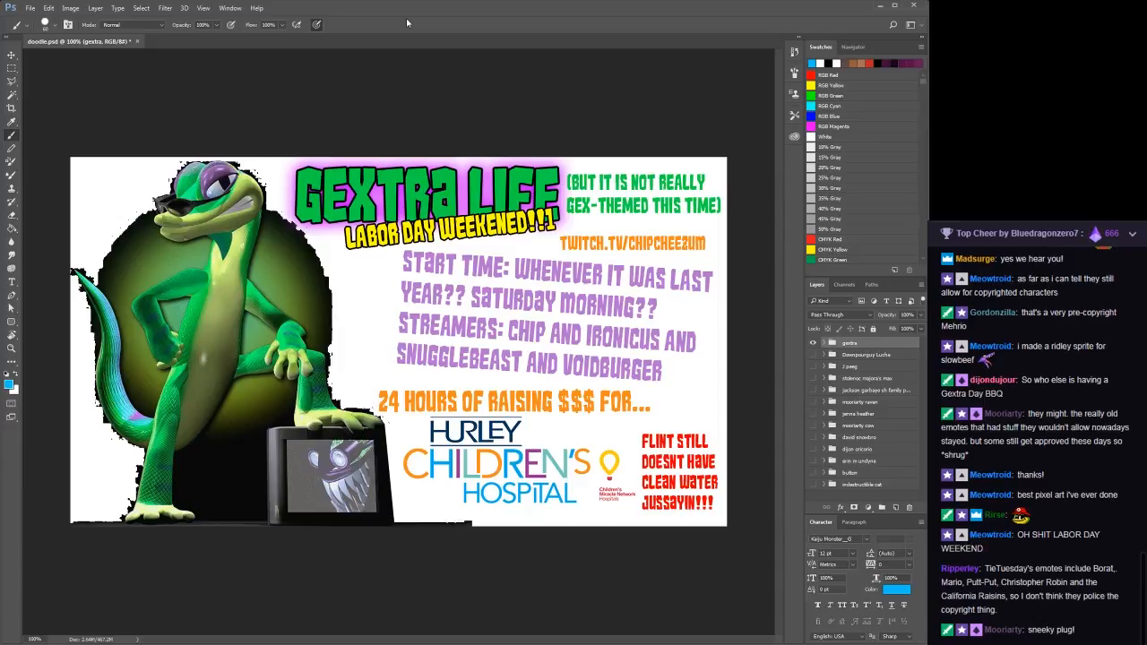
key(ctrl+shift+alt+n)
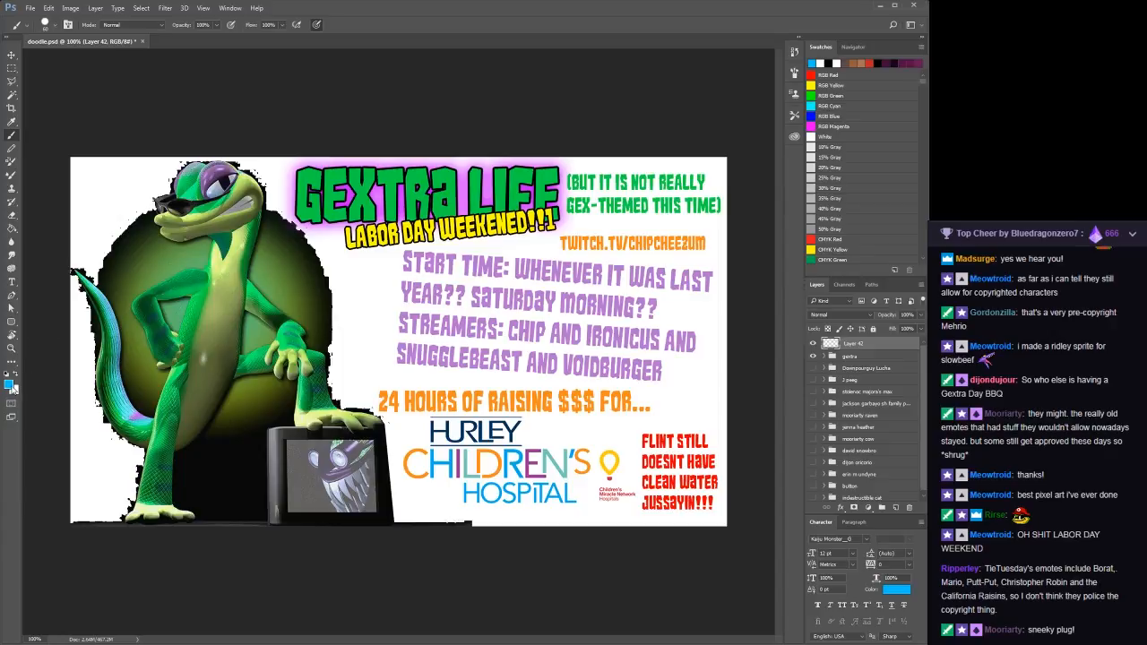
Hand-letter GEXTRA.LIFE in thick bright green brush strokes across the middle of the banner on the new layer
key(i)
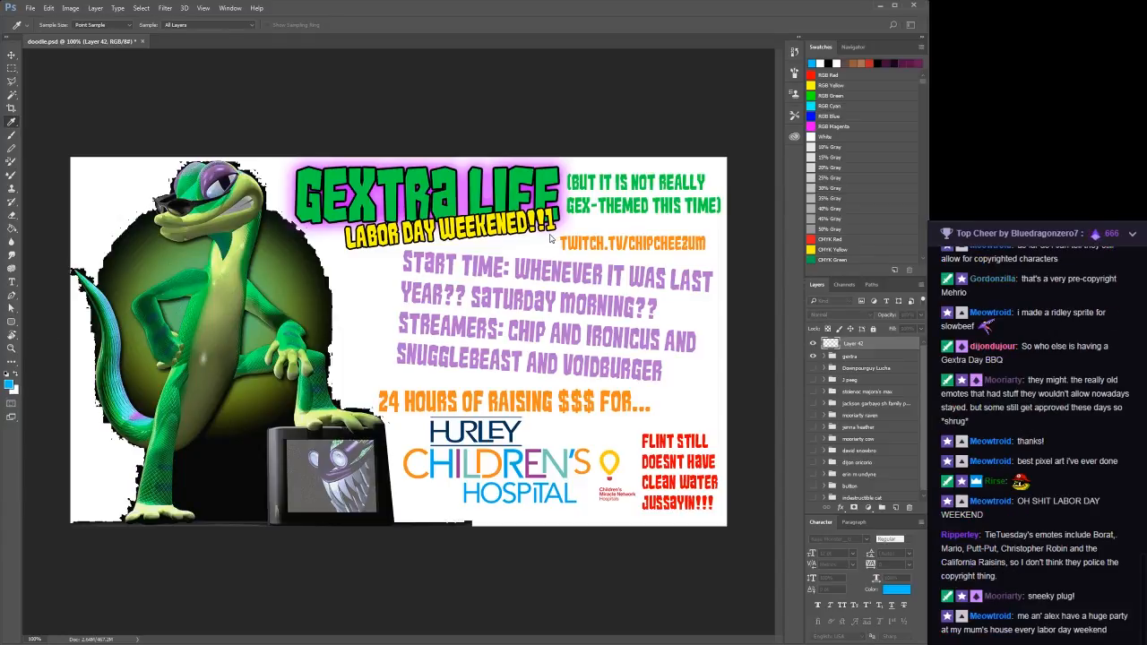
click(553, 230)
key(b)
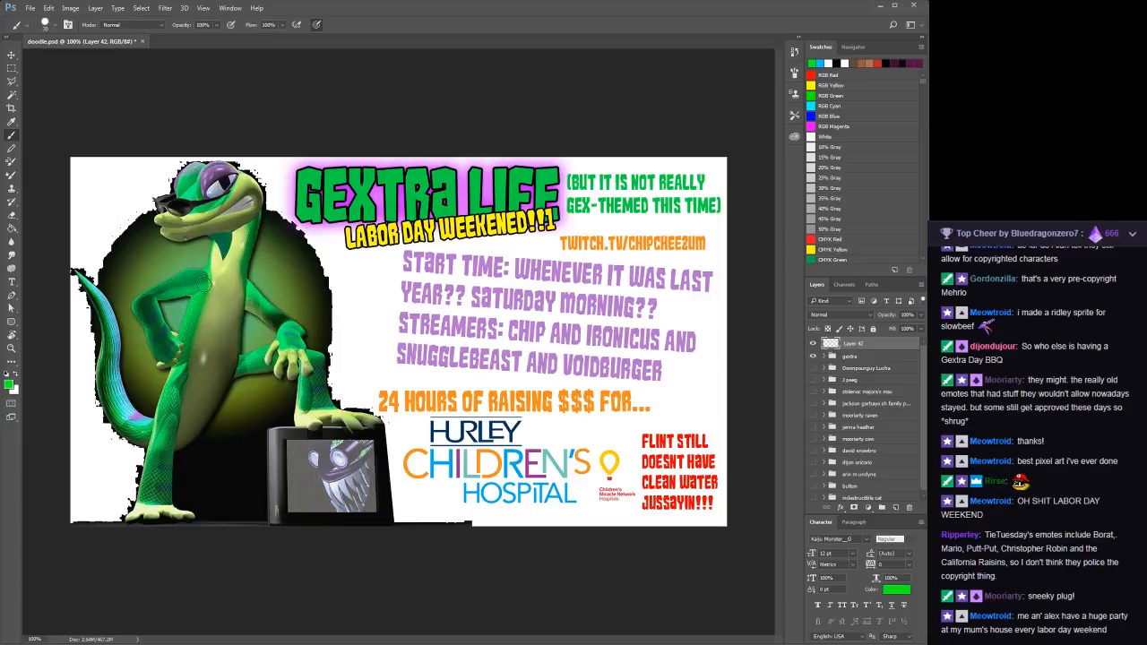
drag(148, 265, 137, 309)
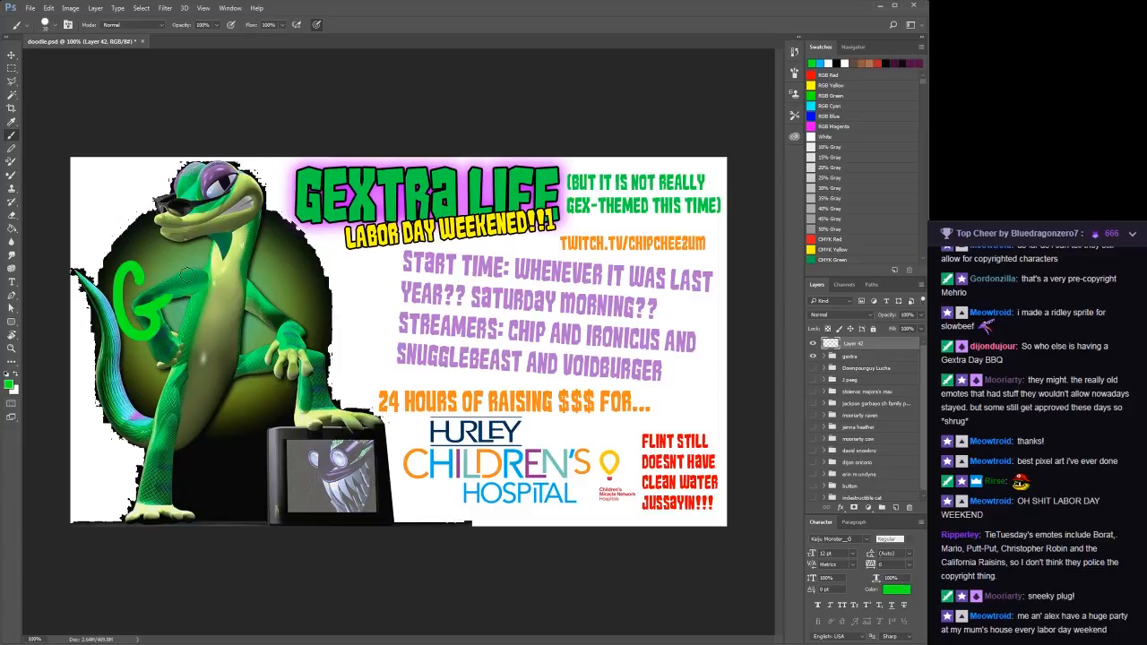
mouse_move(184, 269)
mouse_down()
mouse_move(213, 315)
mouse_move(211, 267)
mouse_up()
mouse_move(184, 294)
mouse_down()
mouse_move(198, 266)
mouse_move(256, 270)
mouse_move(278, 318)
mouse_up()
mouse_move(273, 251)
mouse_down()
mouse_move(235, 312)
mouse_move(289, 309)
mouse_move(337, 251)
mouse_up()
mouse_move(334, 251)
mouse_down()
mouse_move(328, 310)
mouse_move(374, 309)
mouse_up()
mouse_move(398, 249)
mouse_down()
mouse_move(385, 294)
mouse_move(419, 299)
mouse_up()
drag(384, 274, 405, 276)
drag(457, 235, 475, 294)
mouse_move(525, 235)
mouse_down()
mouse_move(518, 304)
mouse_move(543, 299)
mouse_move(594, 235)
mouse_up()
mouse_move(565, 269)
mouse_down()
mouse_move(599, 265)
mouse_move(606, 298)
mouse_up()
drag(610, 295, 652, 289)
mouse_move(614, 265)
mouse_down()
mouse_move(637, 292)
mouse_move(638, 265)
mouse_move(612, 240)
mouse_move(658, 233)
mouse_up()
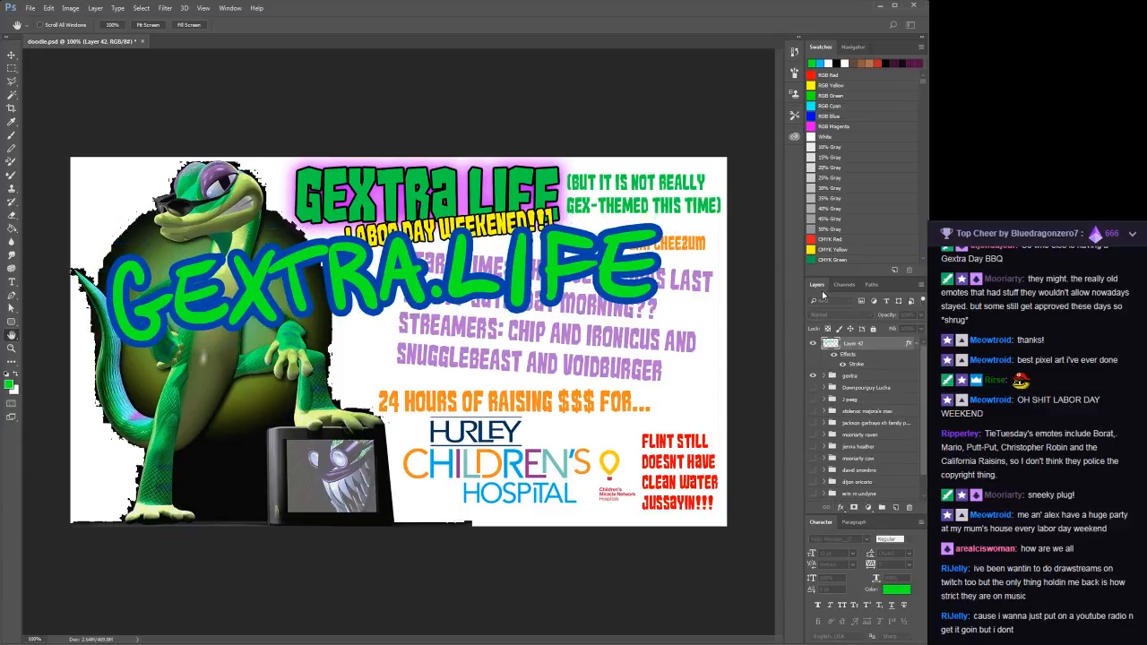
Set the stroke outline around the green GEXTRA.LIFE lettering to black
click(806, 379)
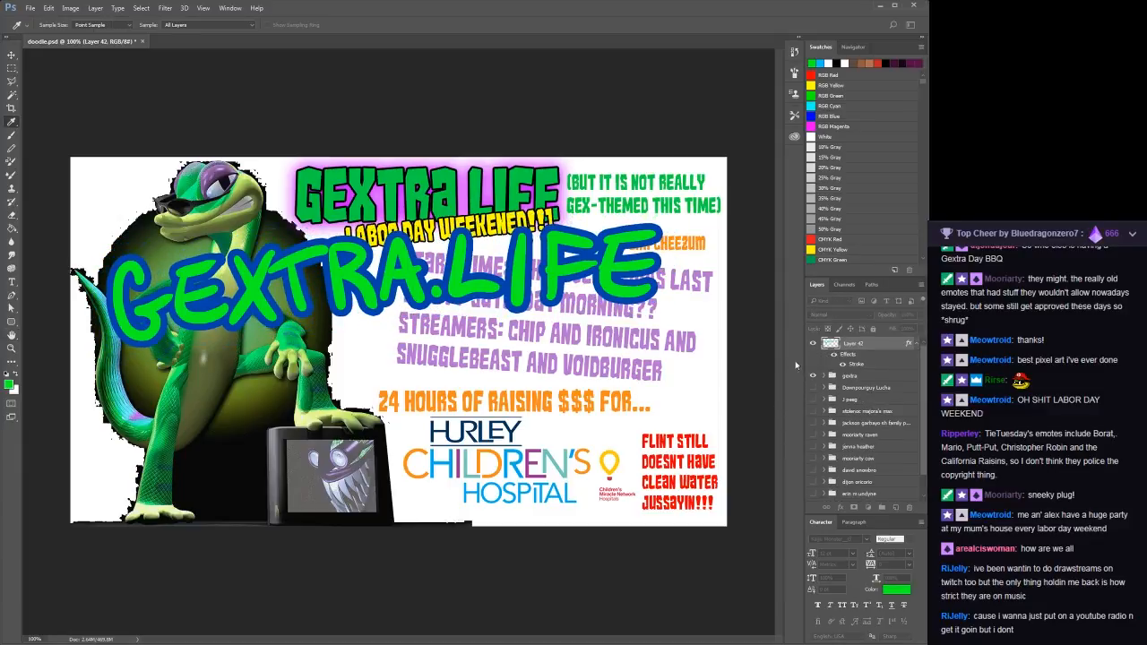
click(531, 323)
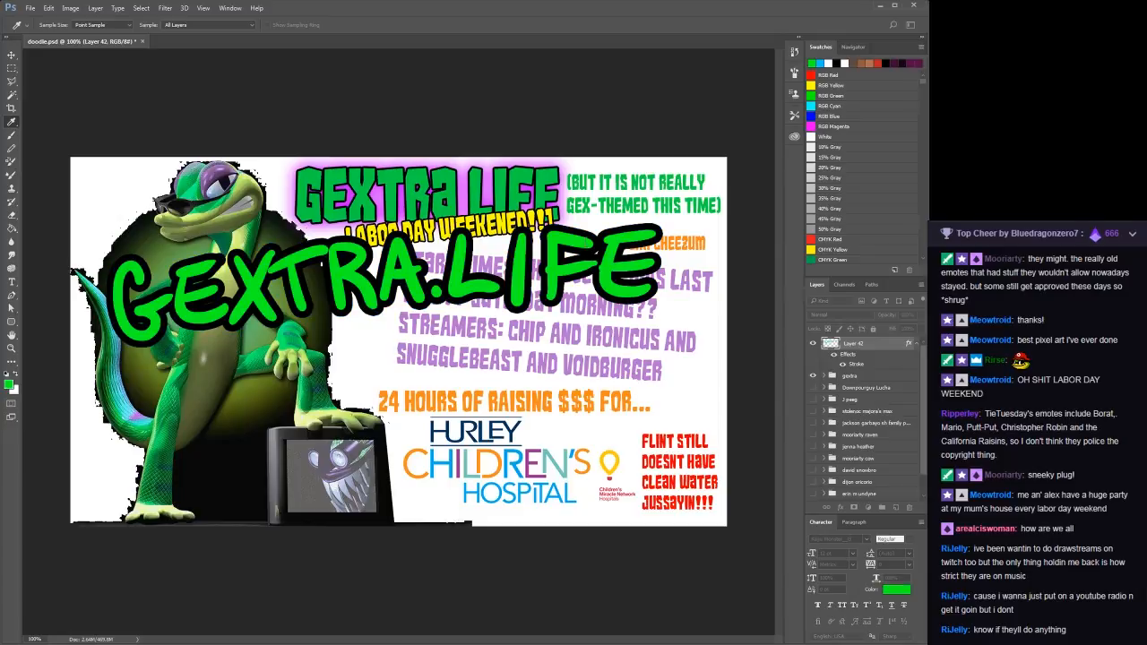
click(638, 147)
key(Return)
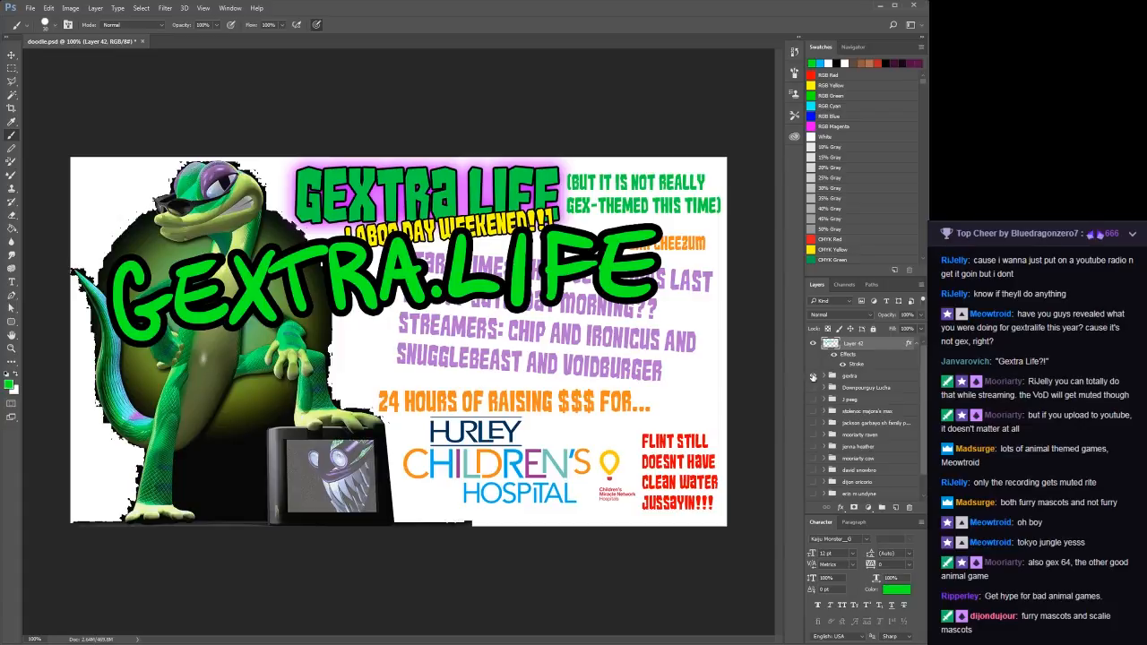
Hide the gextra group and the GEXTRA.LIFE lettering layer, and add a new blank layer above them
click(814, 377)
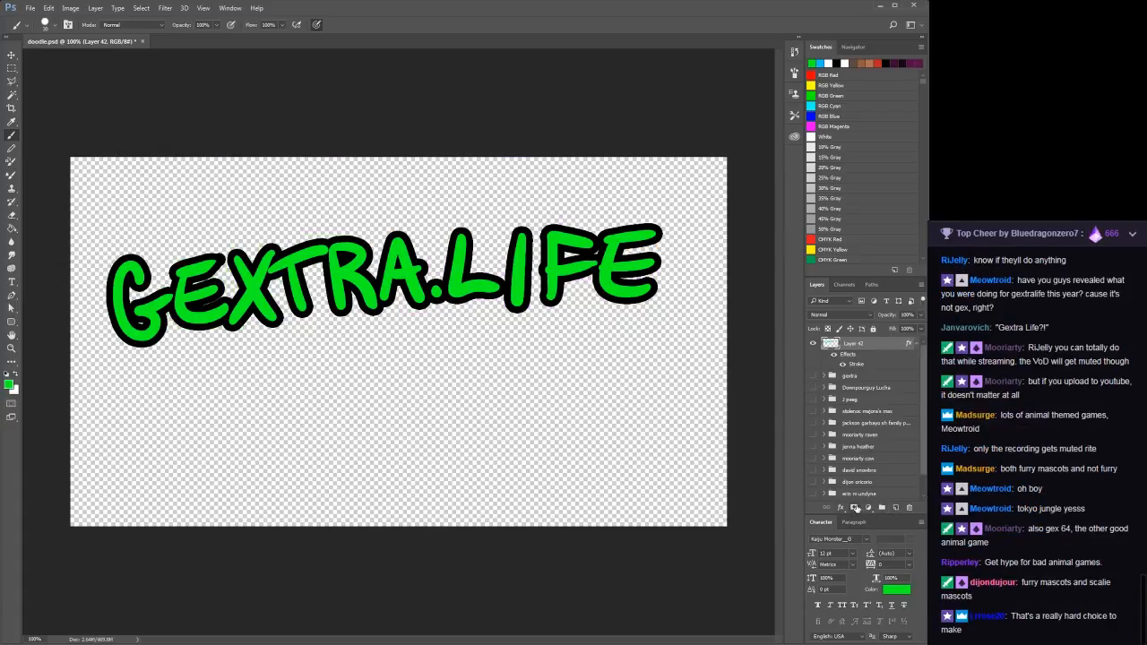
click(895, 508)
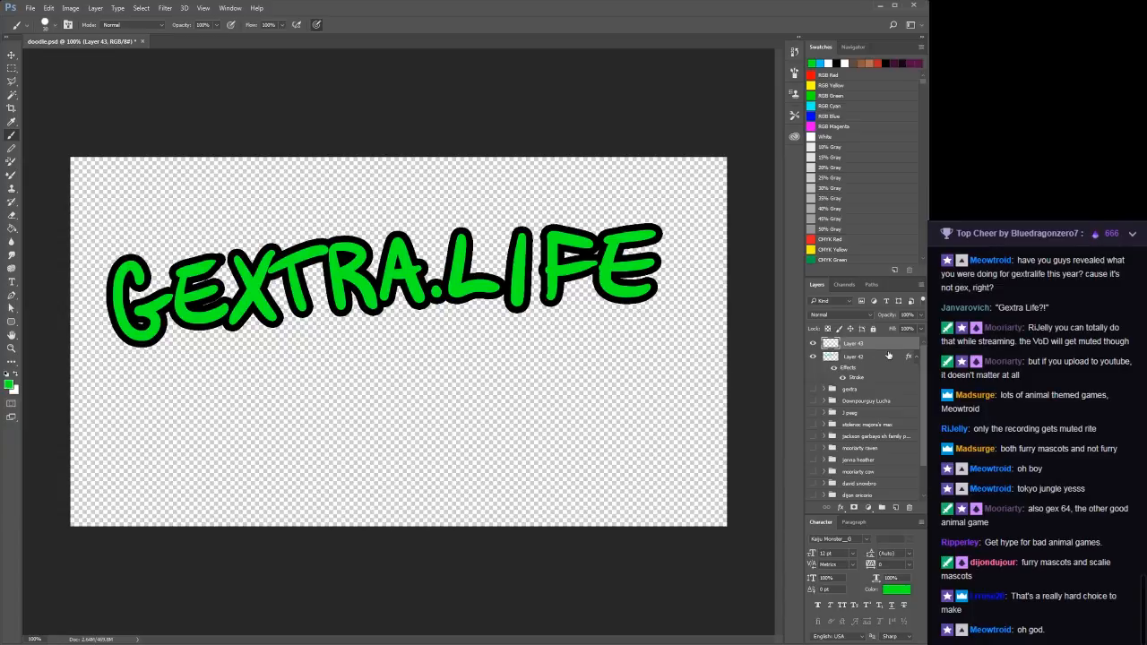
click(813, 358)
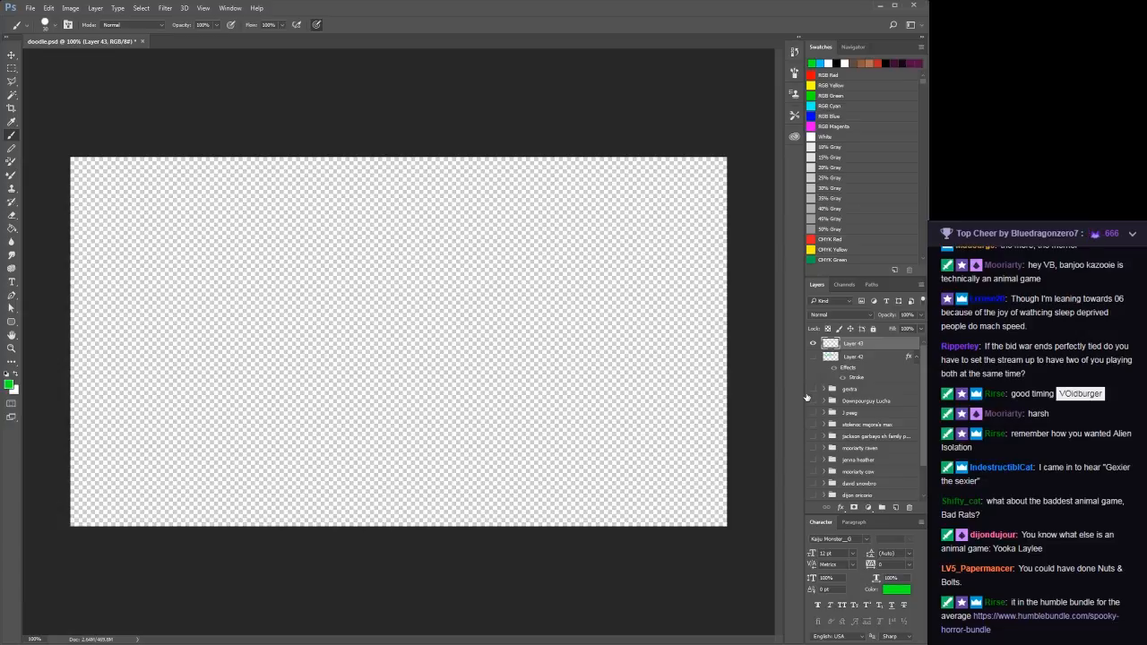
Fill the new layer with green, then replace that fill with solid white
key(g)
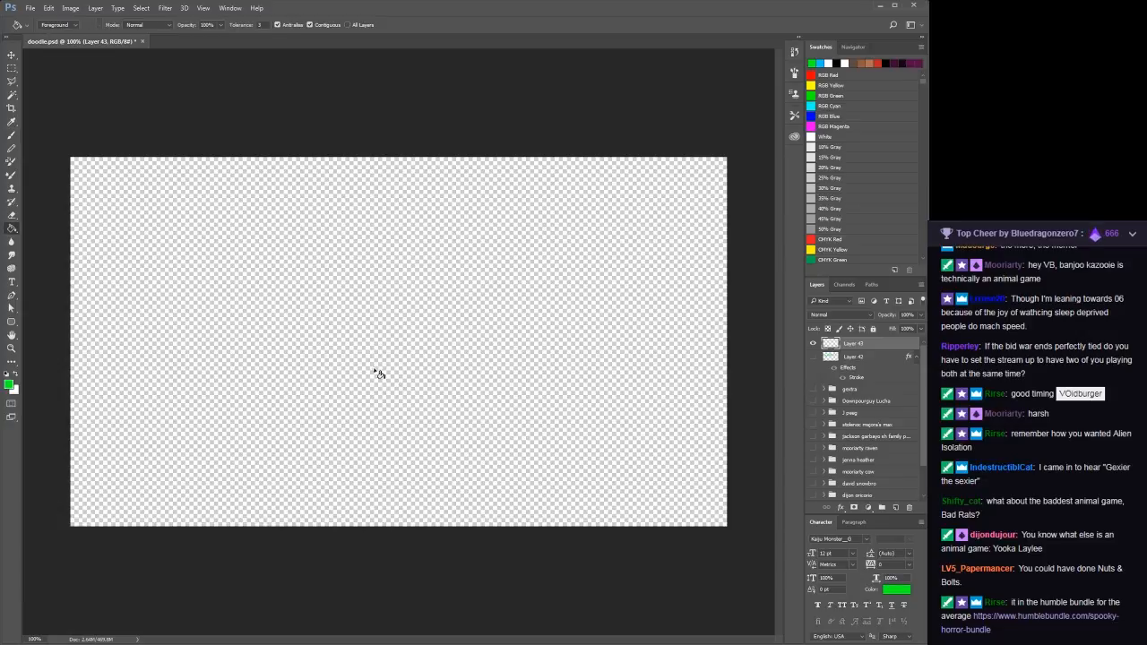
click(375, 370)
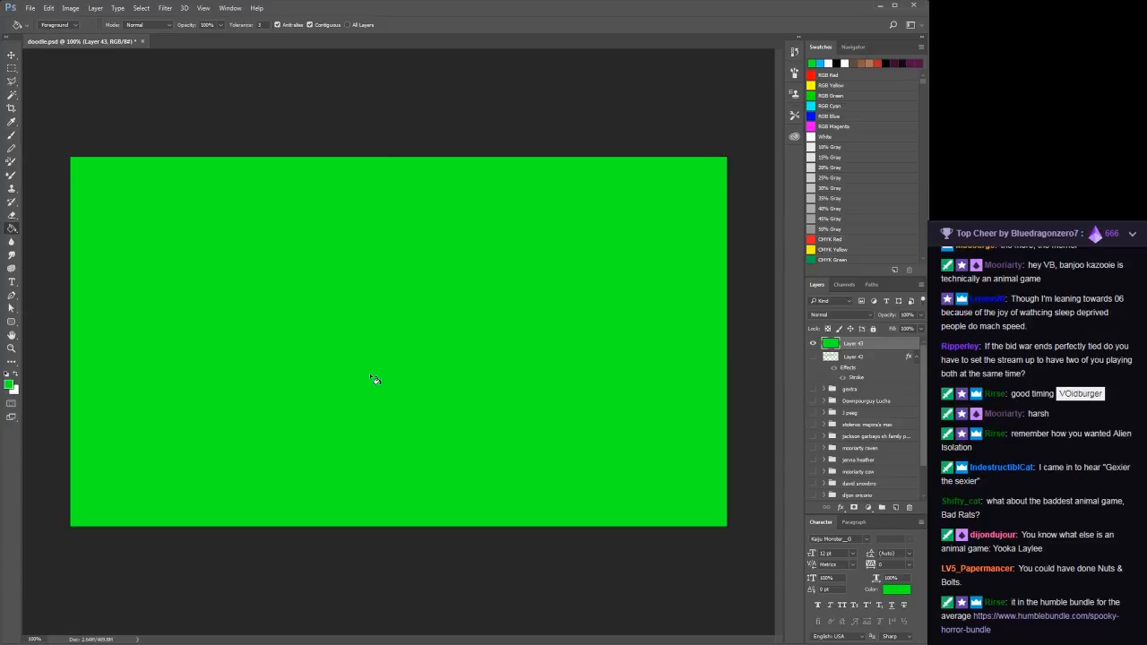
key(x)
click(374, 377)
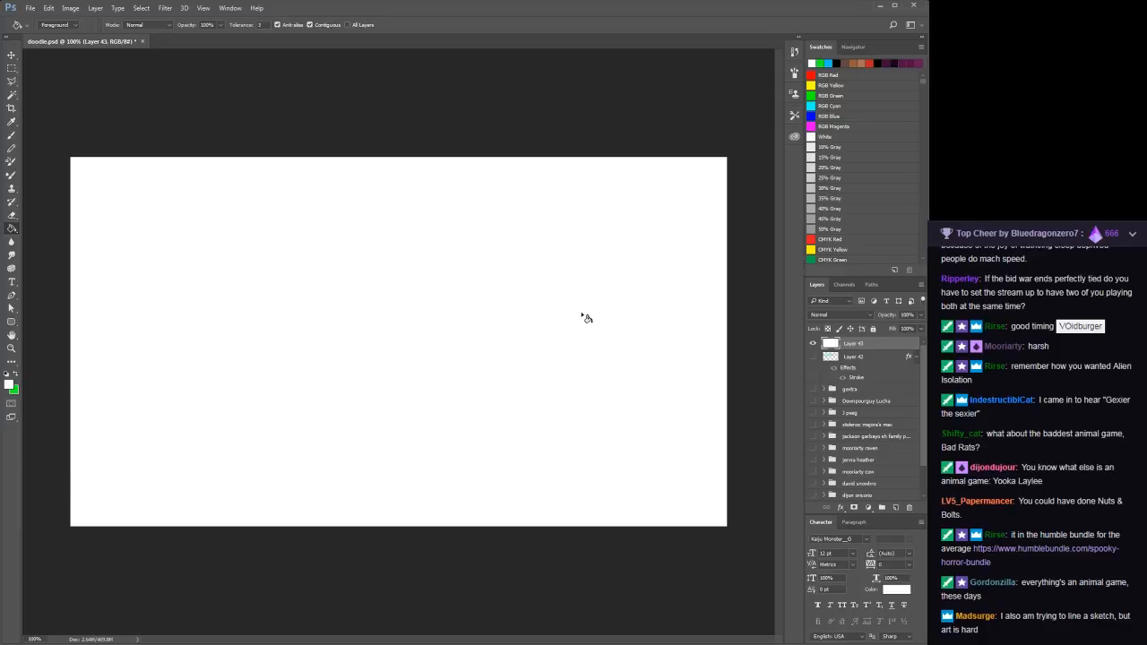
Choose a muted dark purple as the foreground colour and reduce the brush to a thin sketching size
key(x)
key(i)
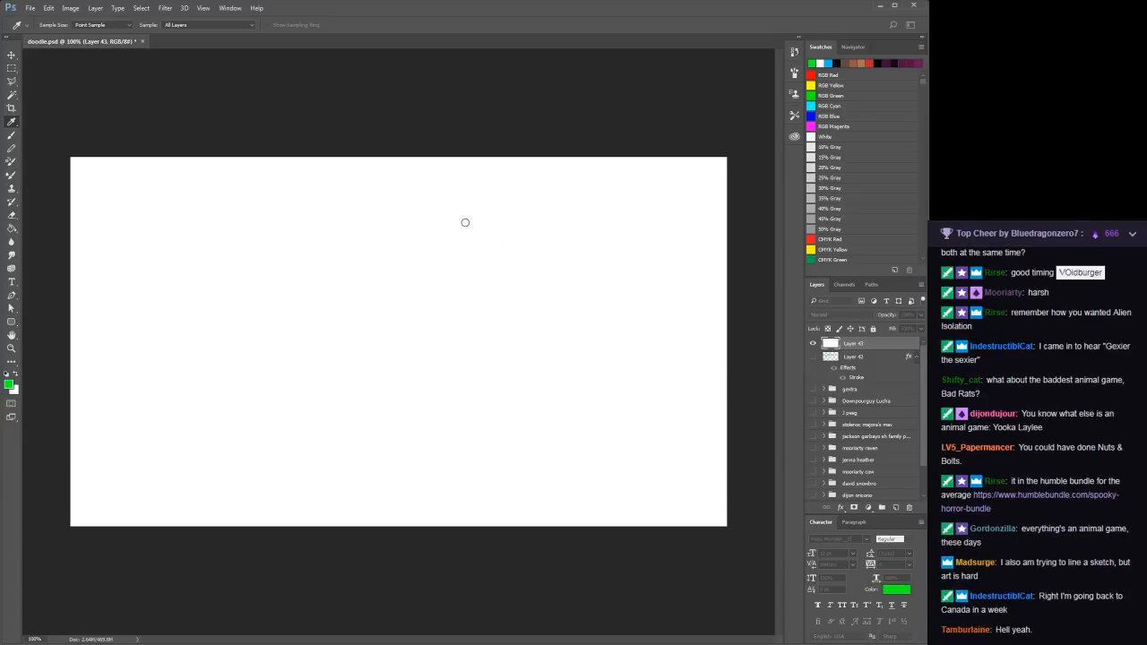
key(g)
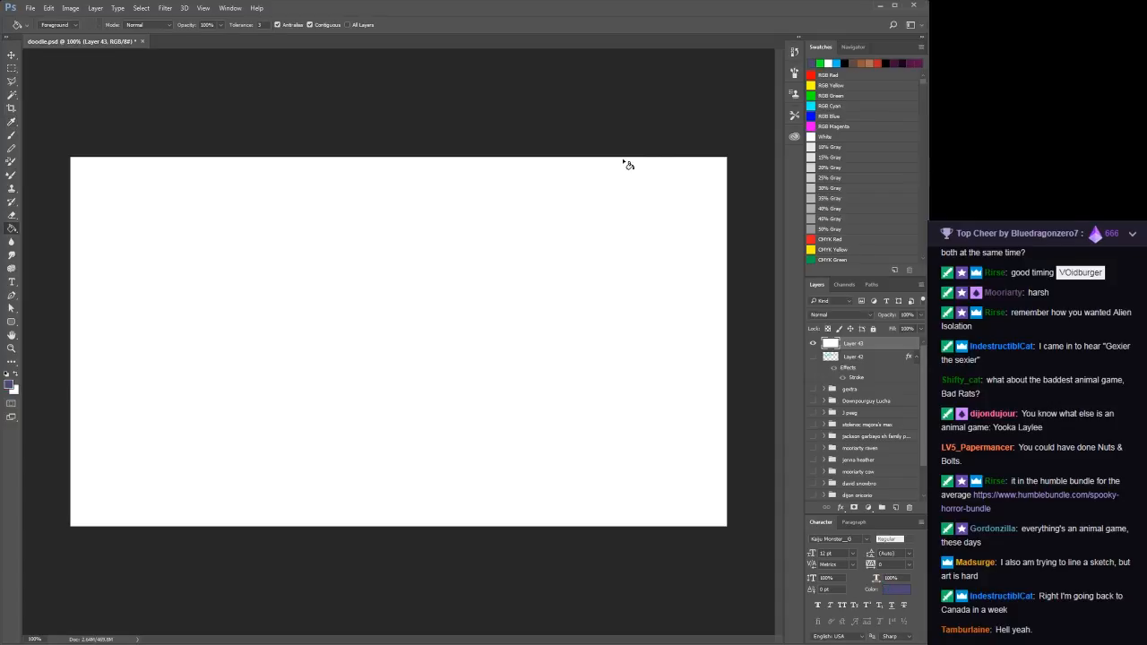
key(b)
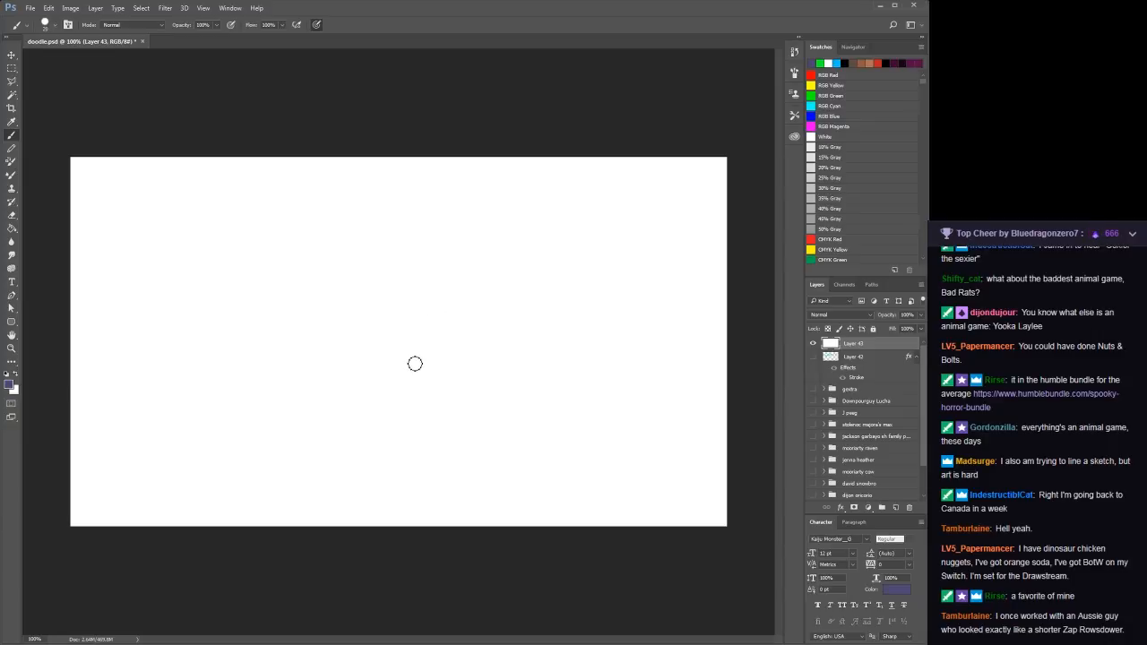
key(bracketleft)
key(bracketleft)
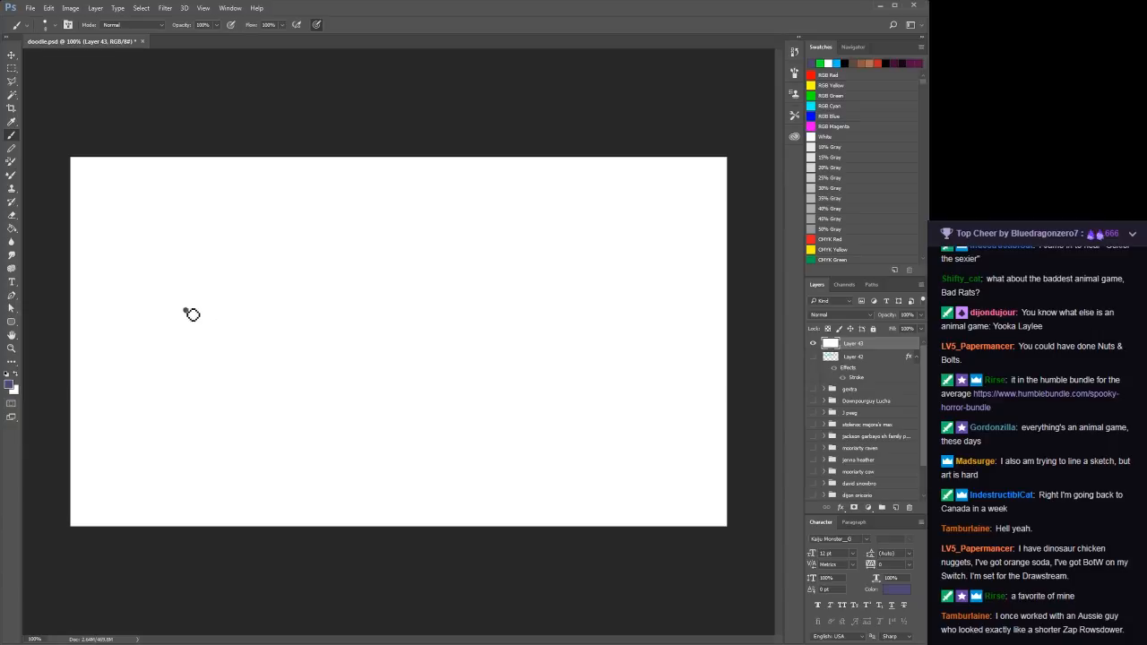
Sketch a small round face with dot eyes, swept hair and a thick moustache on the canvas's left part
click(215, 310)
mouse_move(203, 321)
mouse_down()
mouse_move(185, 332)
mouse_move(224, 328)
mouse_move(192, 333)
mouse_move(178, 314)
mouse_move(186, 330)
mouse_move(227, 318)
mouse_move(219, 337)
mouse_up()
mouse_move(184, 293)
mouse_down()
mouse_move(227, 273)
mouse_move(179, 296)
mouse_move(184, 309)
mouse_move(225, 275)
mouse_move(195, 298)
mouse_move(213, 285)
mouse_move(225, 301)
mouse_move(192, 328)
mouse_move(222, 328)
mouse_up()
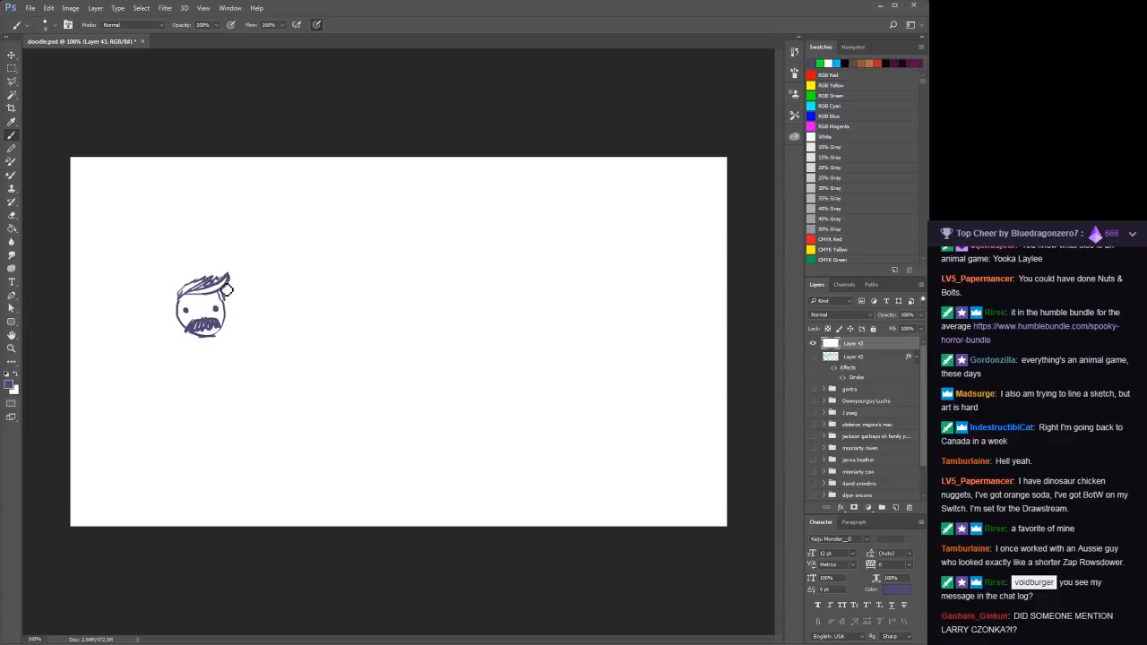
drag(227, 289, 185, 312)
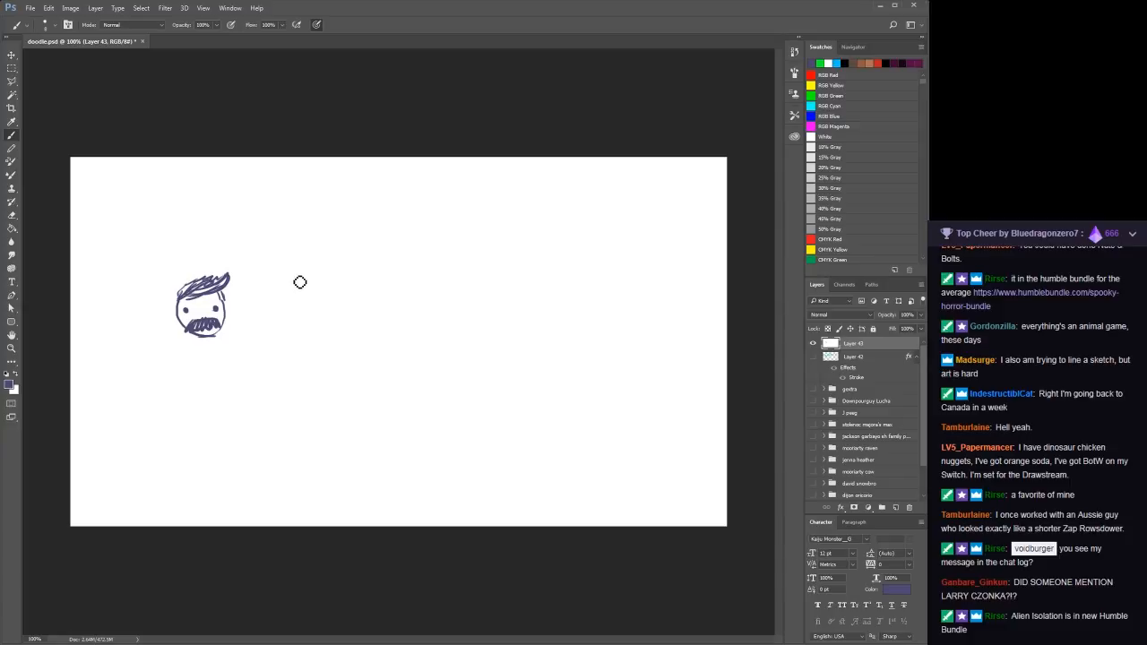
Sketch a bearded man's head with a wide-brimmed hat and a cigar beside the moustached face
drag(292, 287, 329, 276)
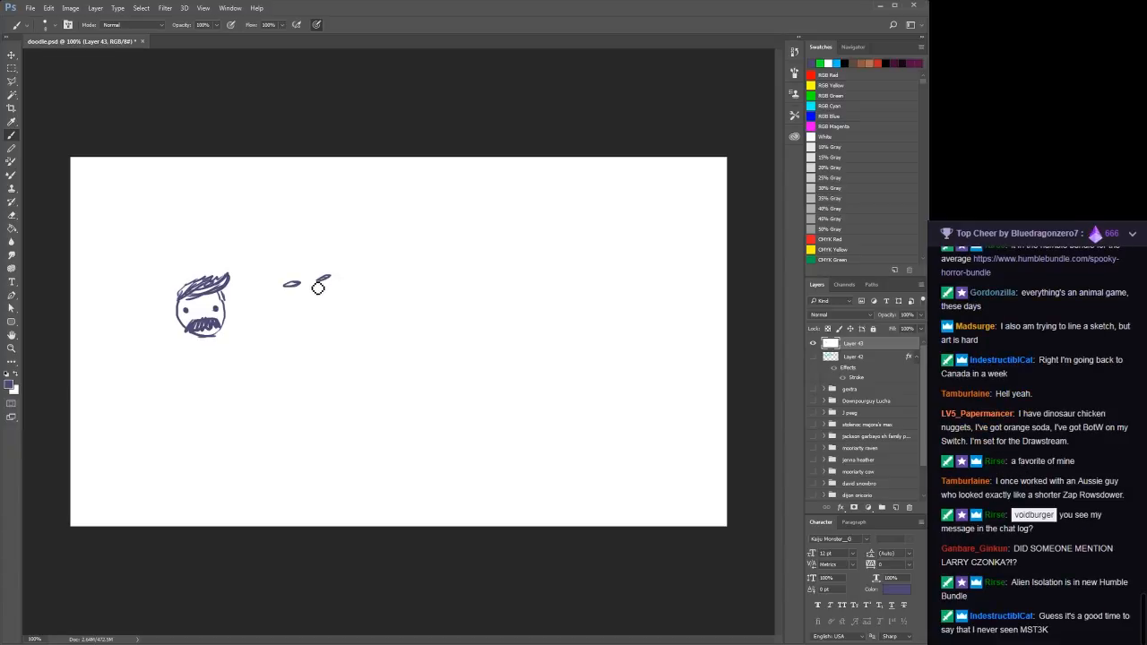
mouse_move(314, 281)
mouse_down()
mouse_move(327, 306)
mouse_move(302, 305)
mouse_move(285, 332)
mouse_move(319, 314)
mouse_move(328, 320)
mouse_move(308, 327)
mouse_move(301, 350)
mouse_move(324, 352)
mouse_move(342, 333)
mouse_move(305, 324)
mouse_move(352, 325)
mouse_move(344, 313)
mouse_move(353, 323)
mouse_move(339, 281)
mouse_move(337, 294)
mouse_move(285, 287)
mouse_move(333, 287)
mouse_move(301, 289)
mouse_move(339, 267)
mouse_move(289, 276)
mouse_move(341, 267)
mouse_up()
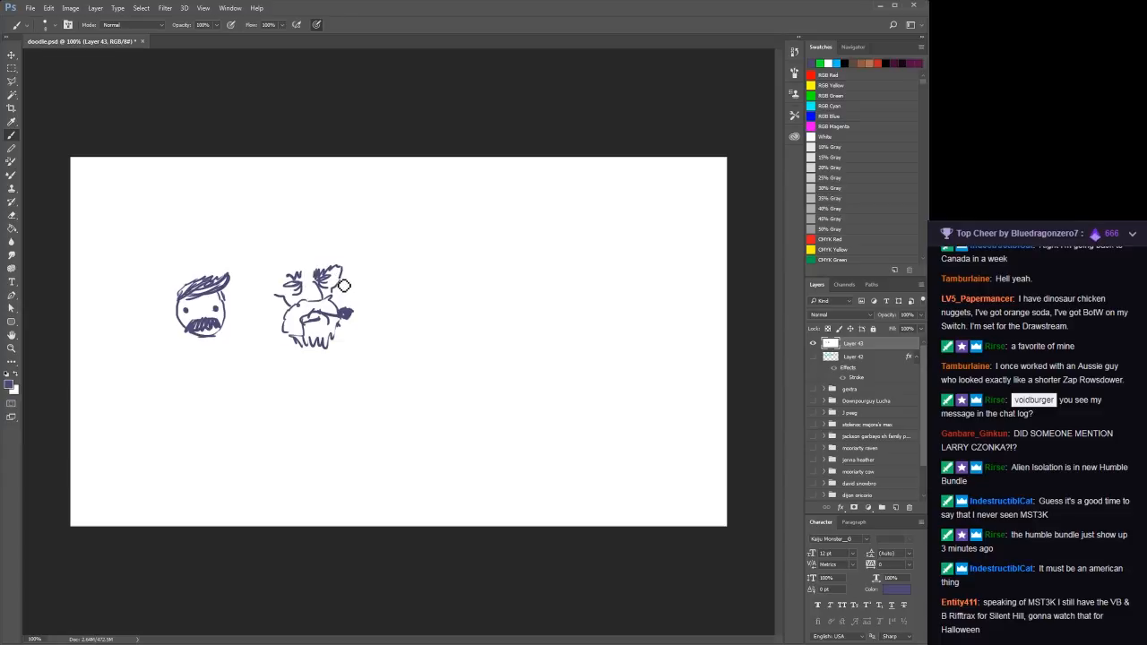
mouse_move(270, 279)
mouse_down()
mouse_move(274, 334)
mouse_move(285, 314)
mouse_move(287, 326)
mouse_move(272, 323)
mouse_up()
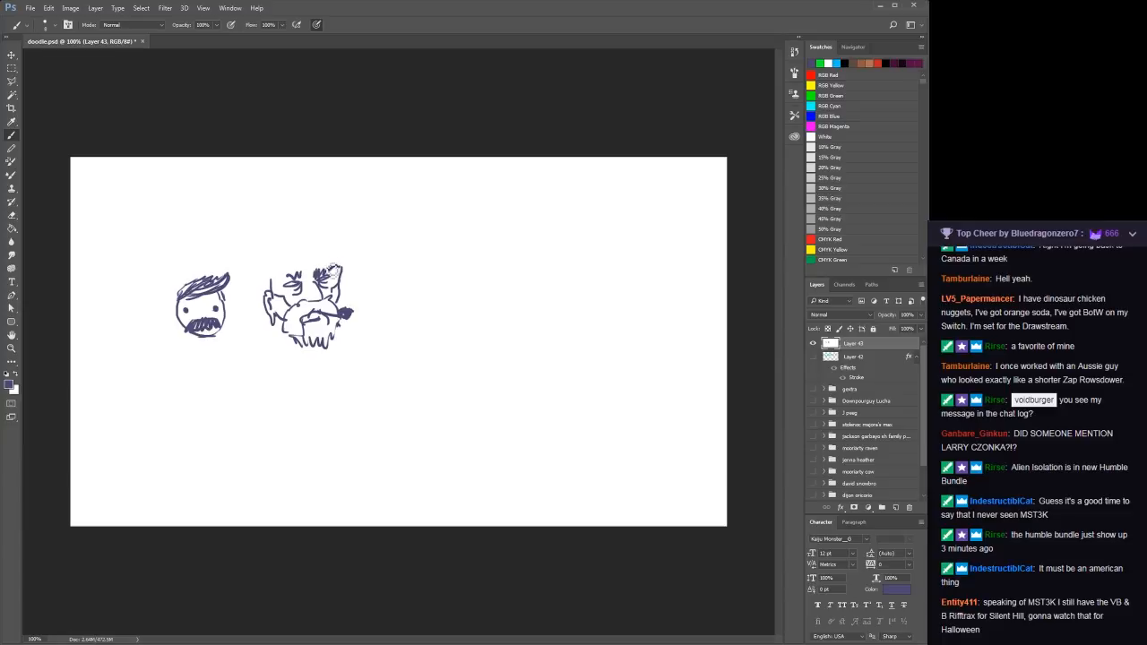
mouse_move(251, 280)
mouse_down()
mouse_move(242, 284)
mouse_move(324, 244)
mouse_up()
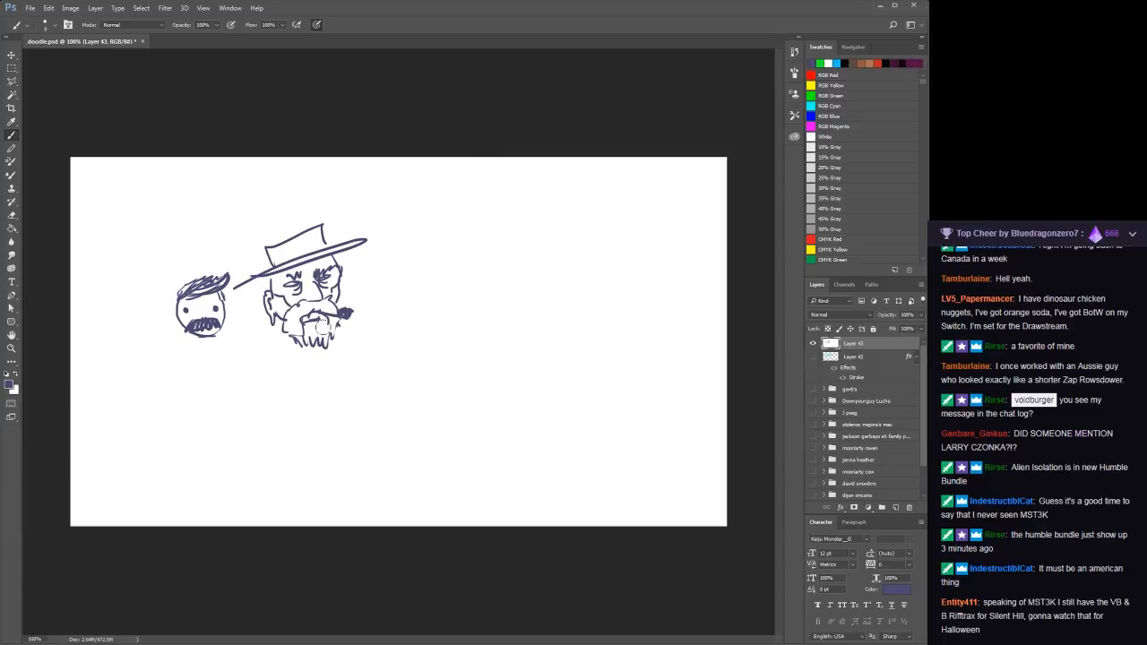
Clear the two face sketches from the whole layer and refill it with white
mouse_move(331, 323)
mouse_down()
mouse_move(282, 347)
mouse_move(274, 261)
mouse_move(179, 306)
mouse_up()
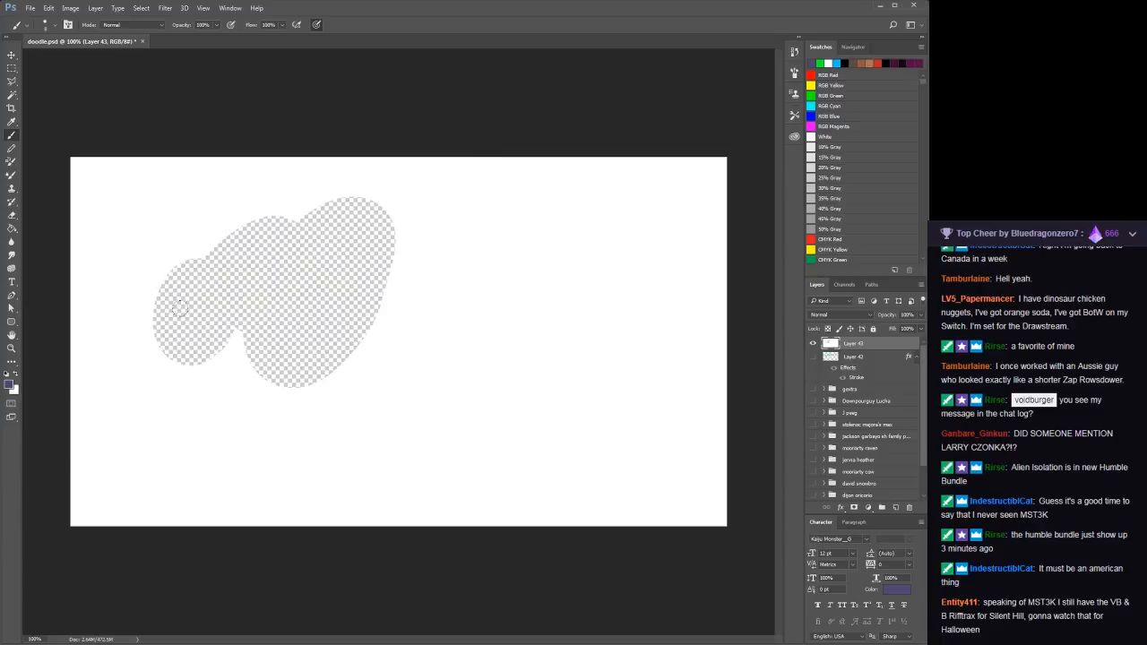
mouse_move(118, 177)
mouse_down()
mouse_move(106, 422)
mouse_move(439, 168)
mouse_up()
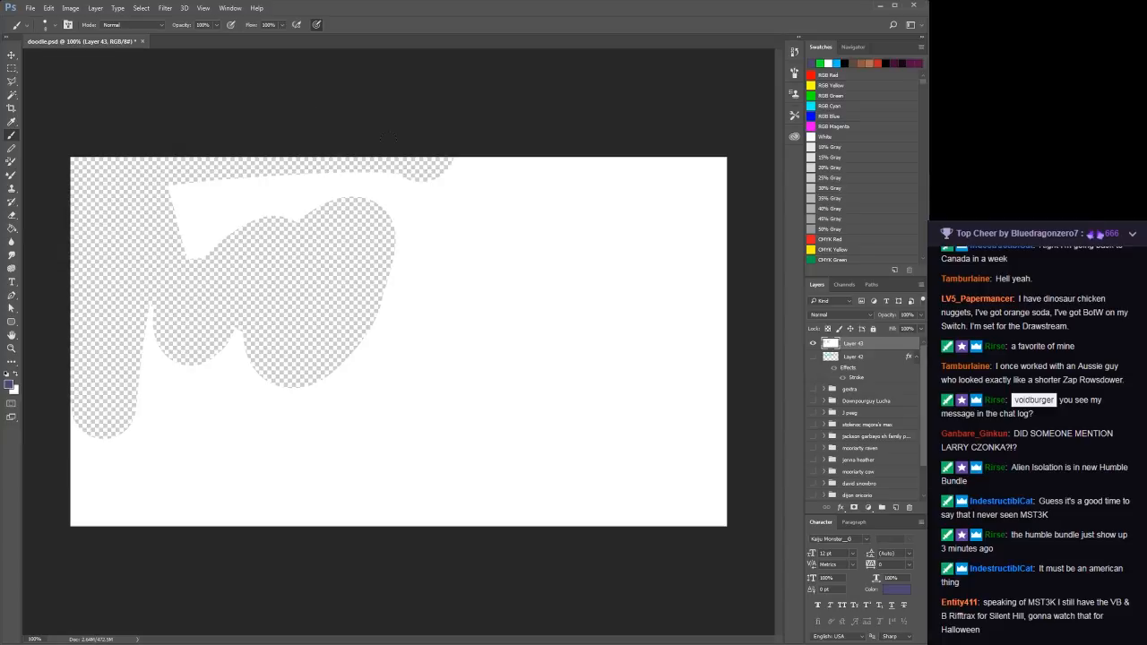
key(ctrl+a)
key(Delete)
key(x)
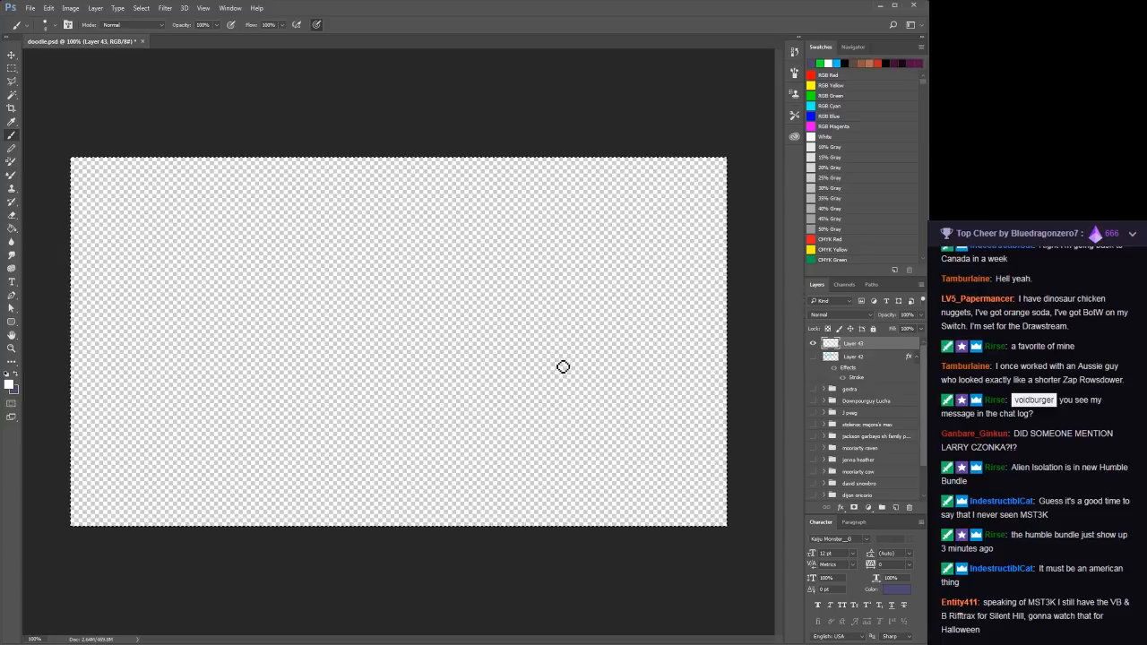
key(g)
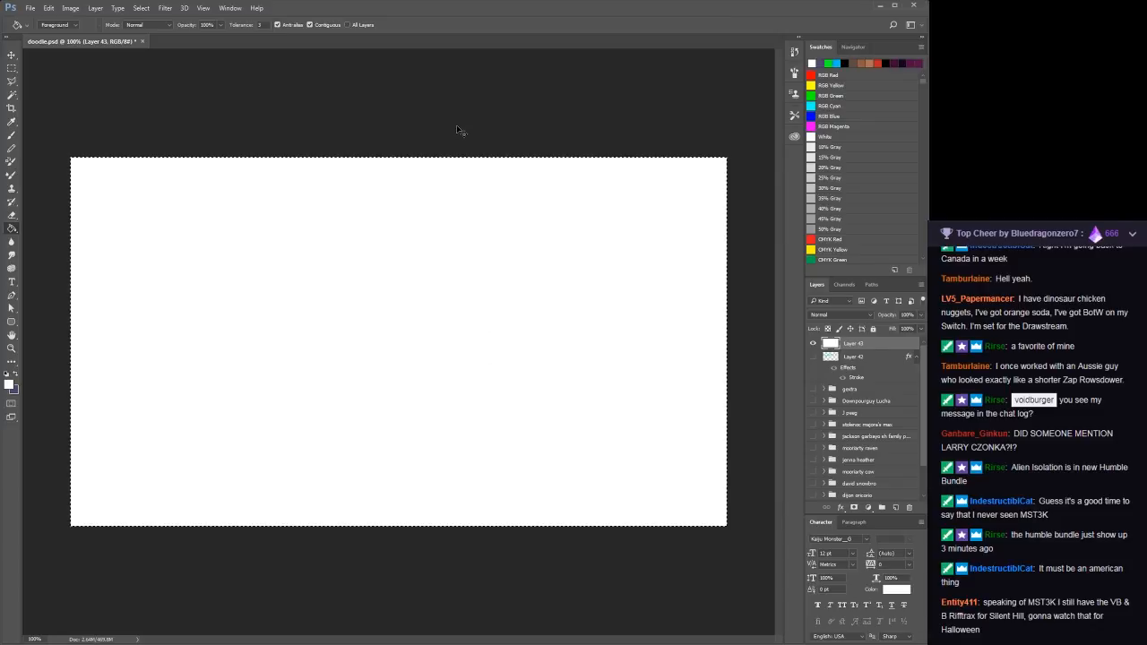
Add a blank layer above the white one, set muted purple as foreground and dark red as background colour, and deselect the canvas
key(ctrl+shift+alt+n)
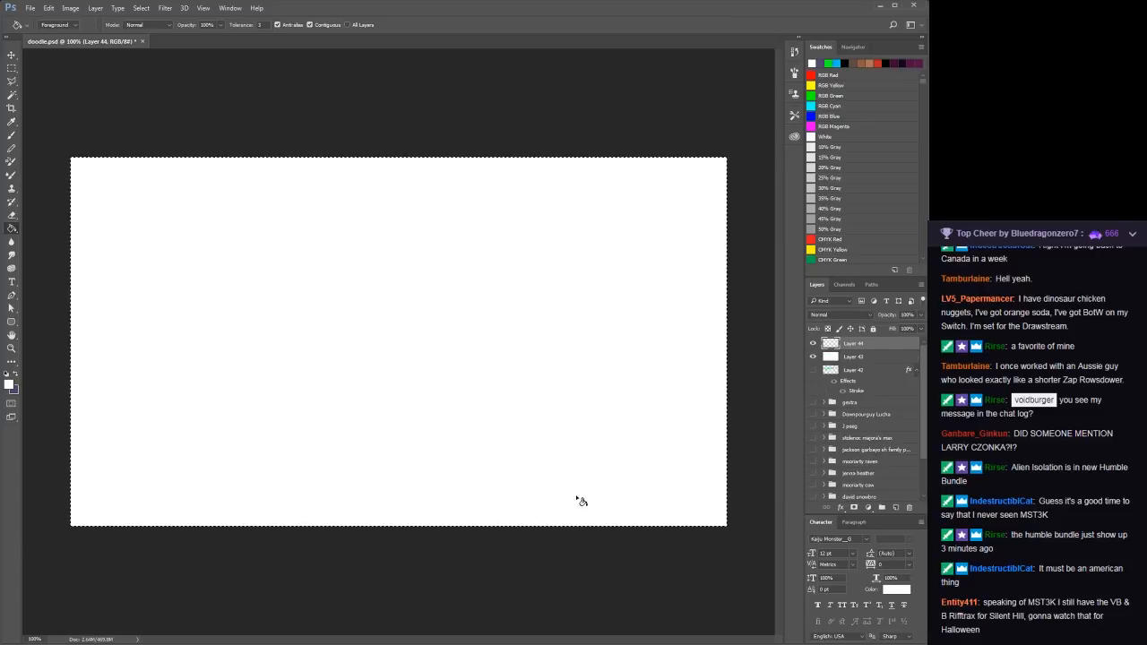
key(x)
key(x)
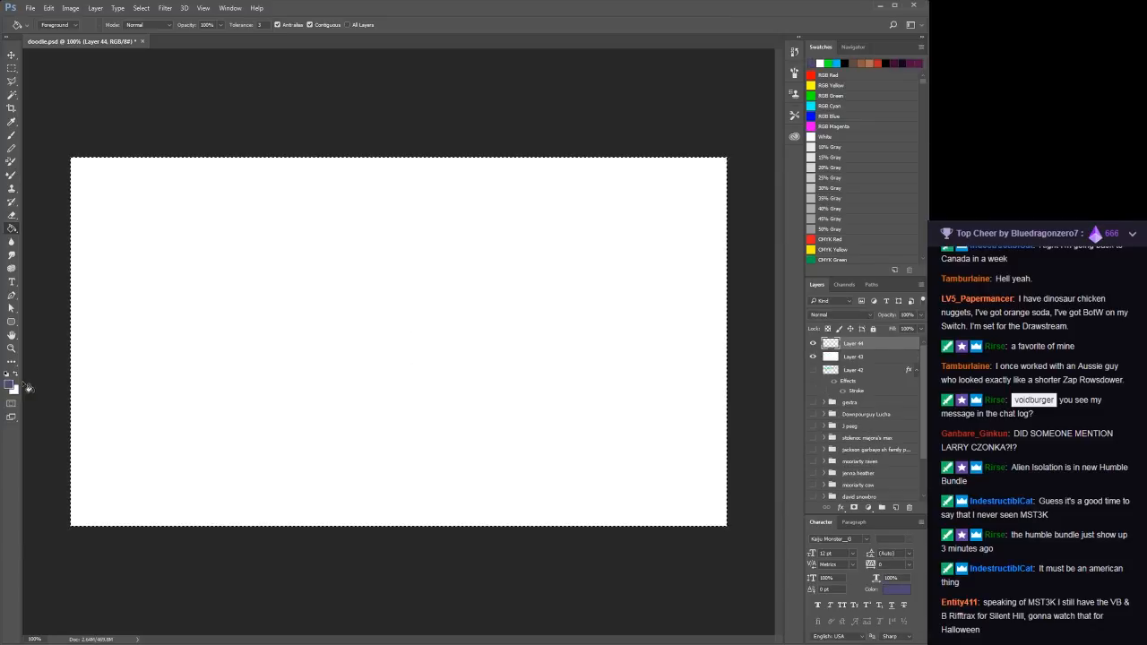
key(i)
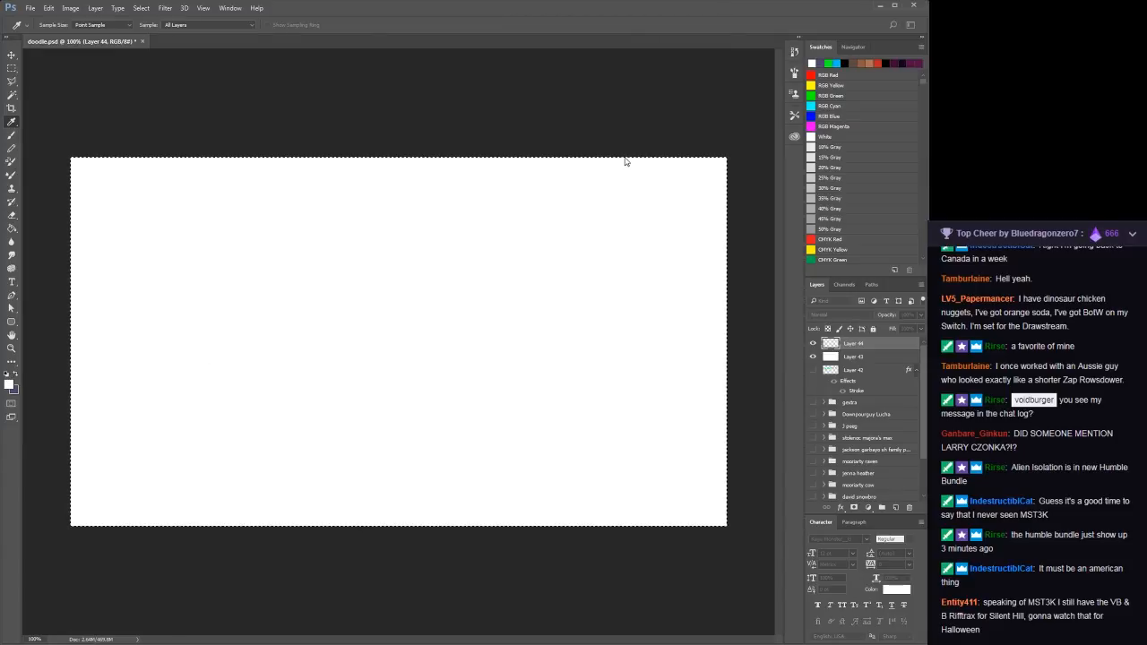
key(x)
key(g)
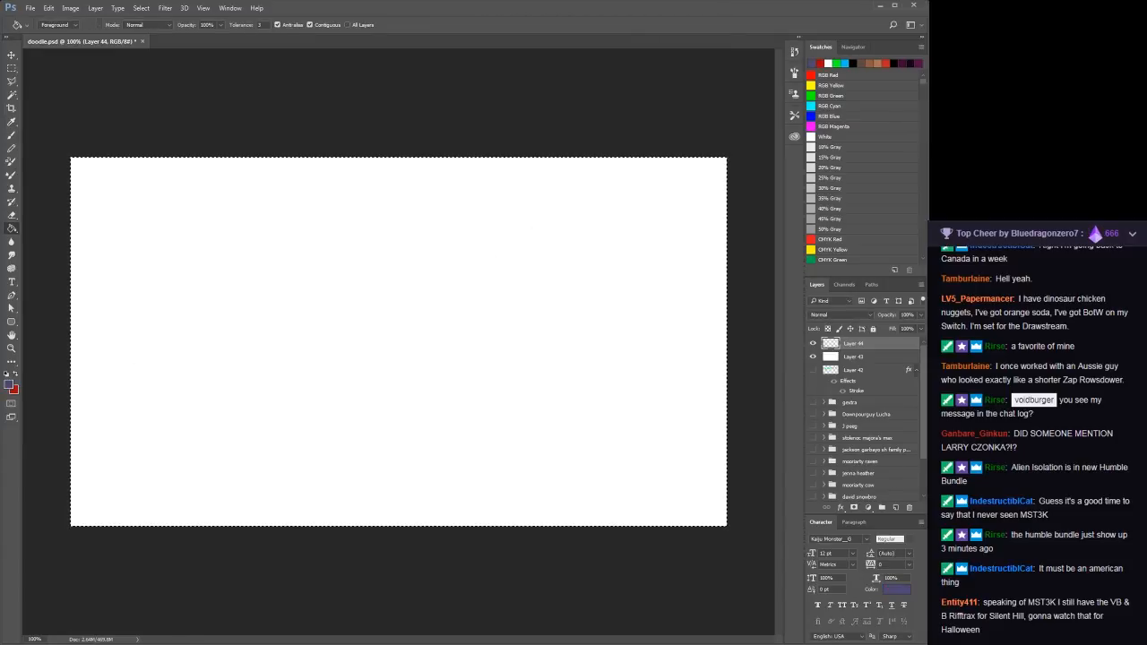
key(ctrl+d)
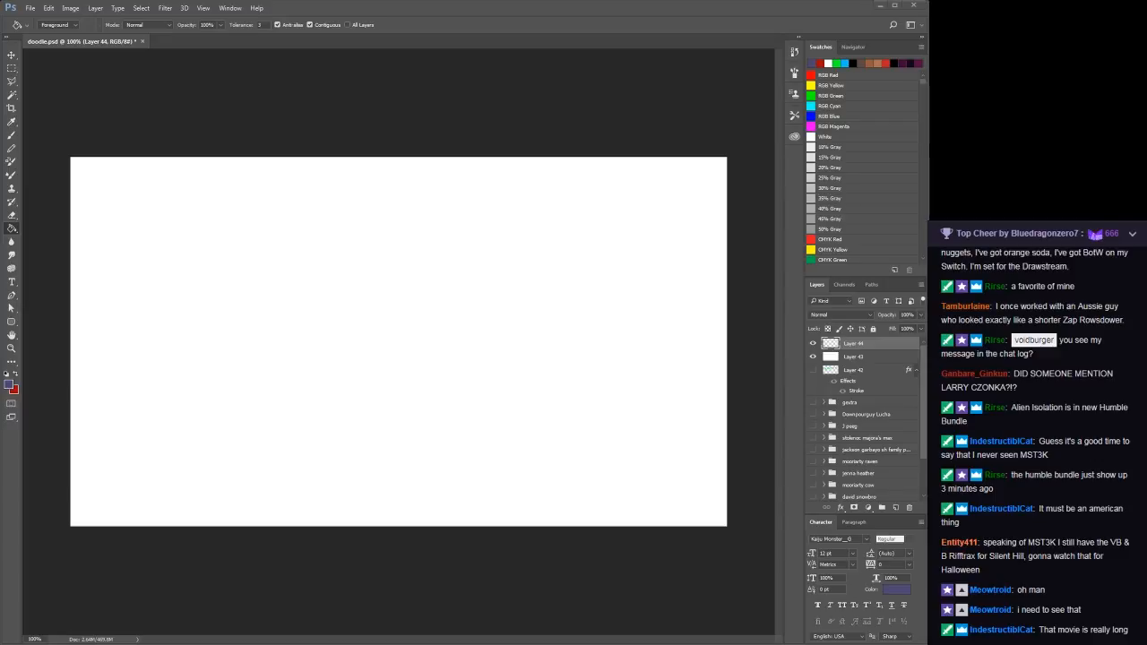
Paste the bearded-man still and the framed moustached portrait as reference images, placing them one above the other along the canvas's right side
key(ctrl+v)
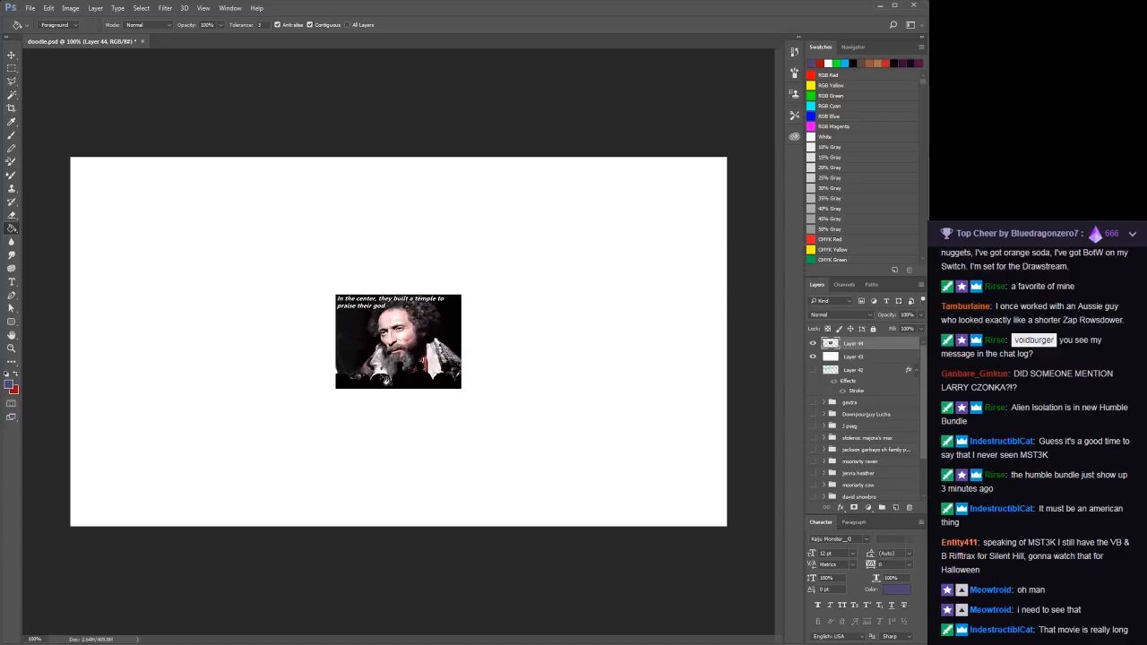
key(v)
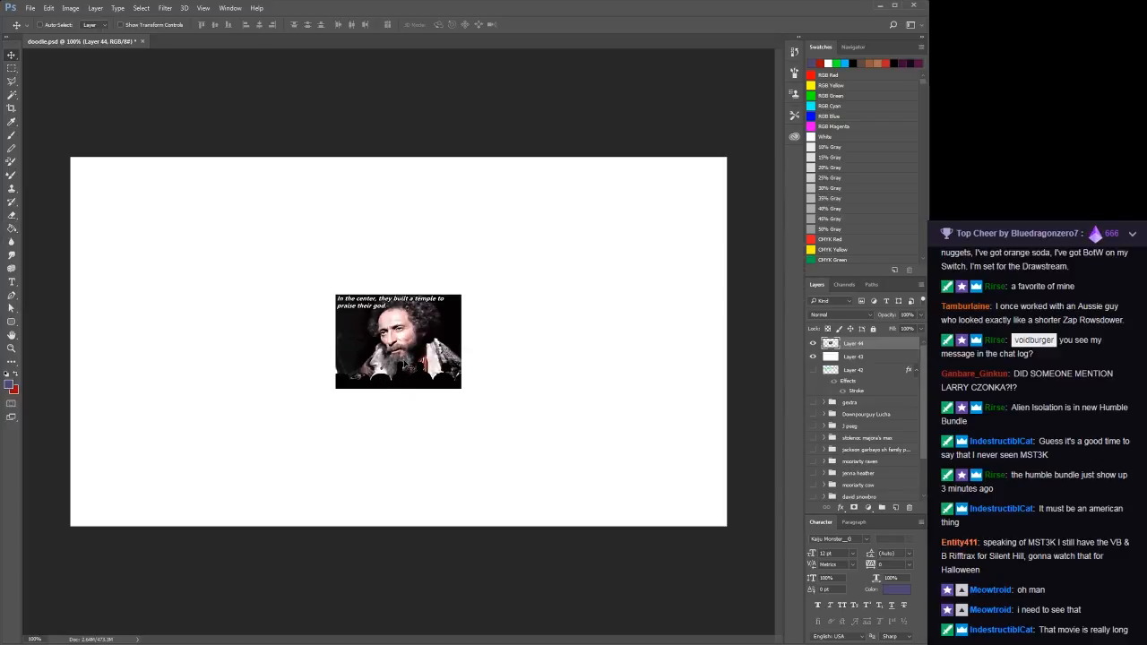
mouse_move(408, 362)
mouse_down()
mouse_move(525, 258)
mouse_move(657, 226)
mouse_move(649, 257)
mouse_up()
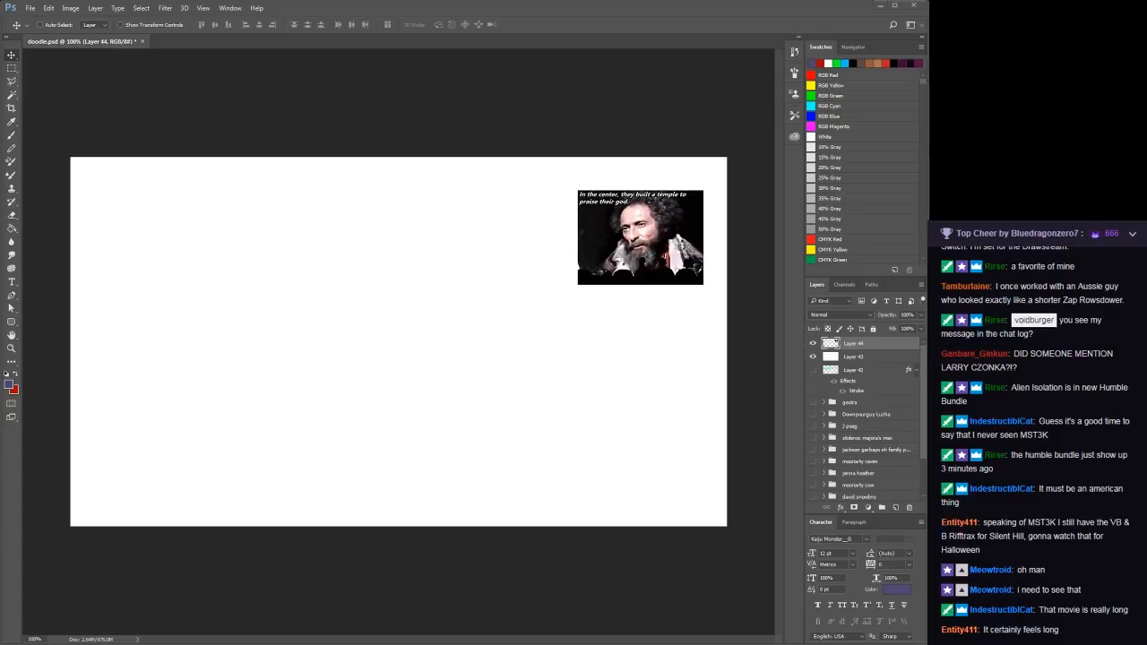
key(ctrl+v)
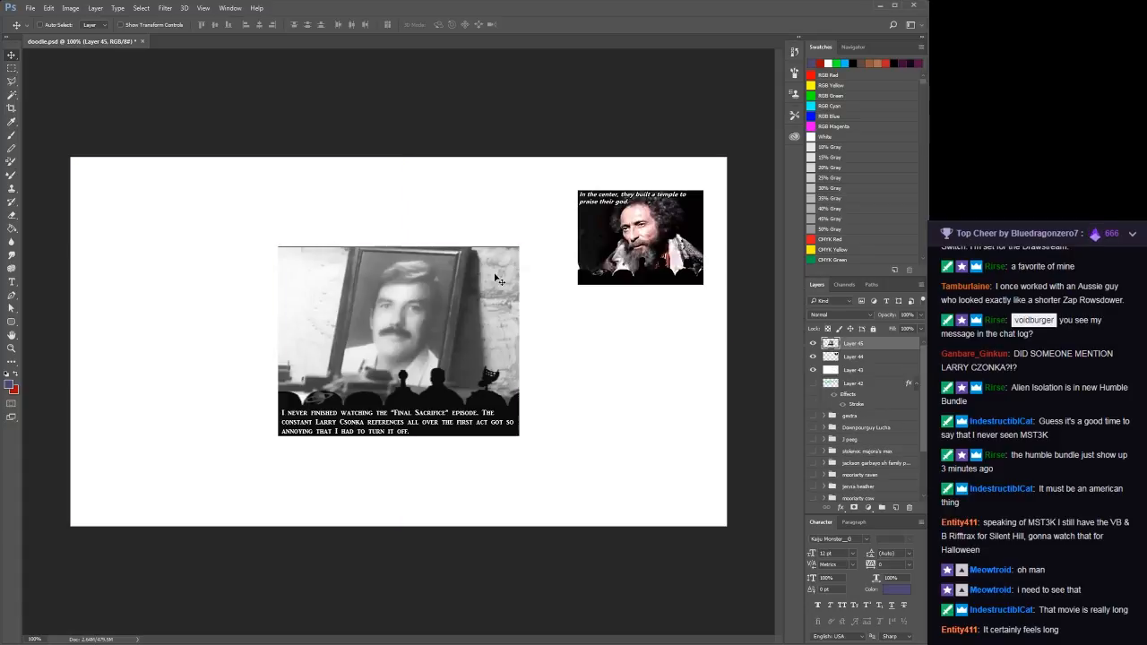
drag(447, 326, 645, 402)
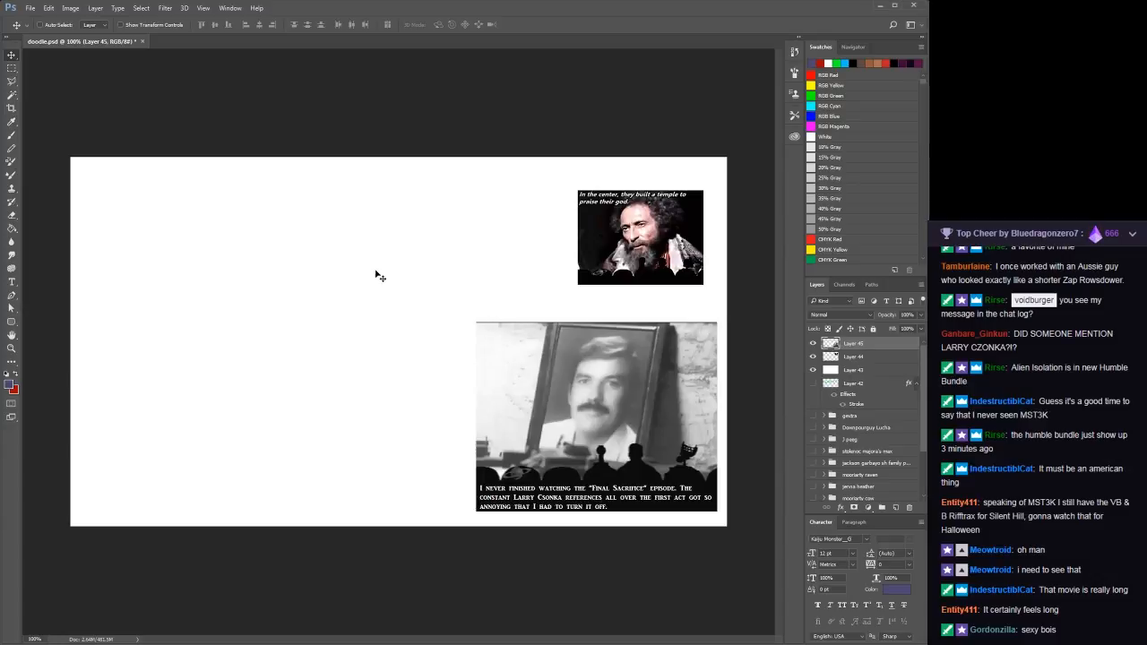
key(ctrl+v)
drag(438, 351, 492, 449)
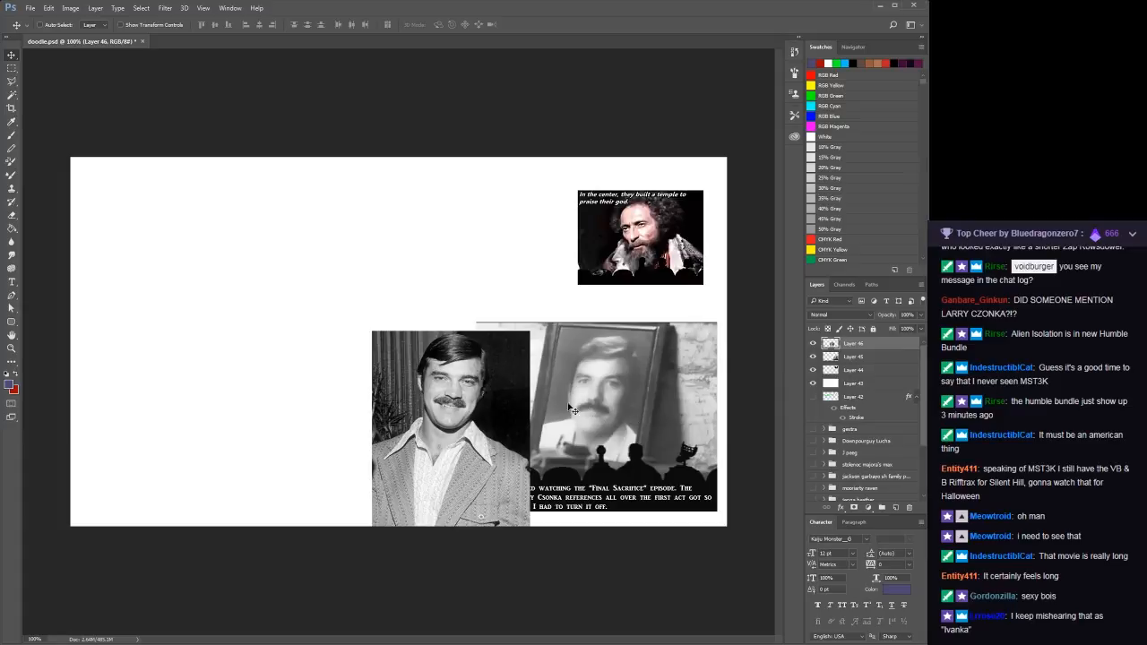
drag(448, 396, 347, 362)
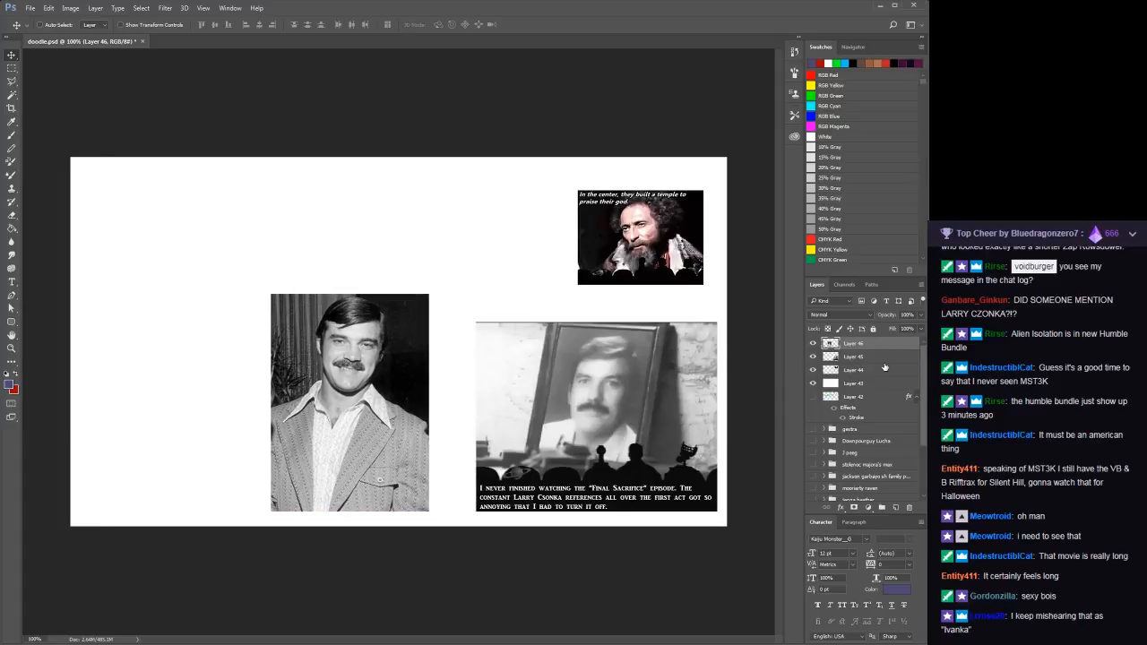
key(Delete)
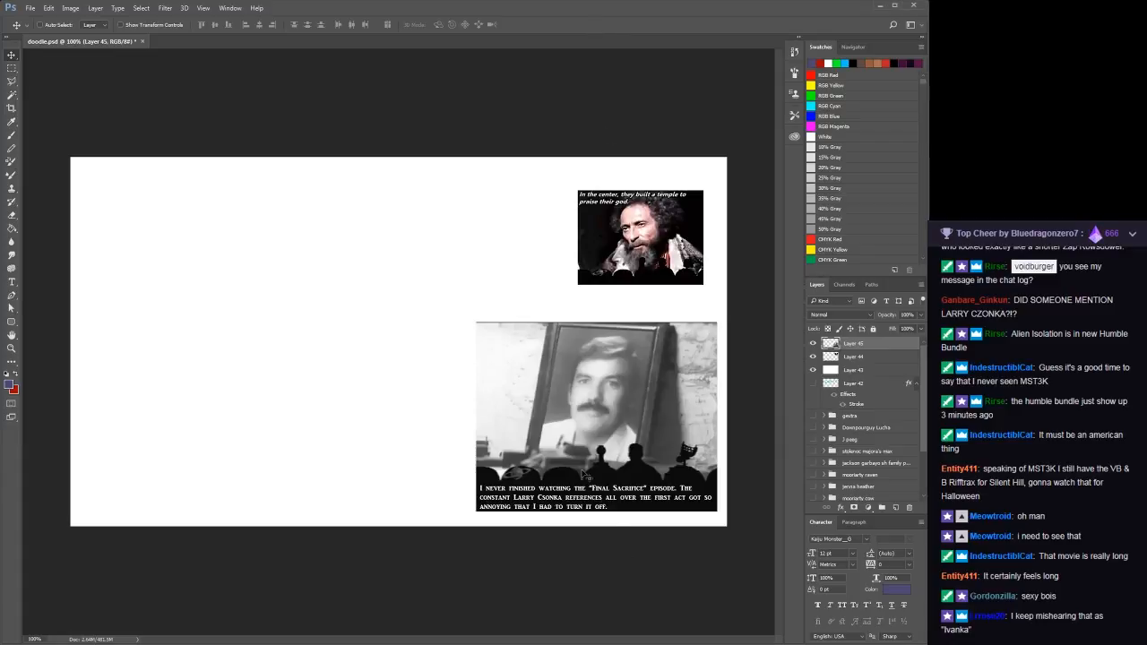
Trim the caption strip and both sides off the framed portrait image, keeping only the area around the picture frame
key(m)
drag(727, 518, 455, 464)
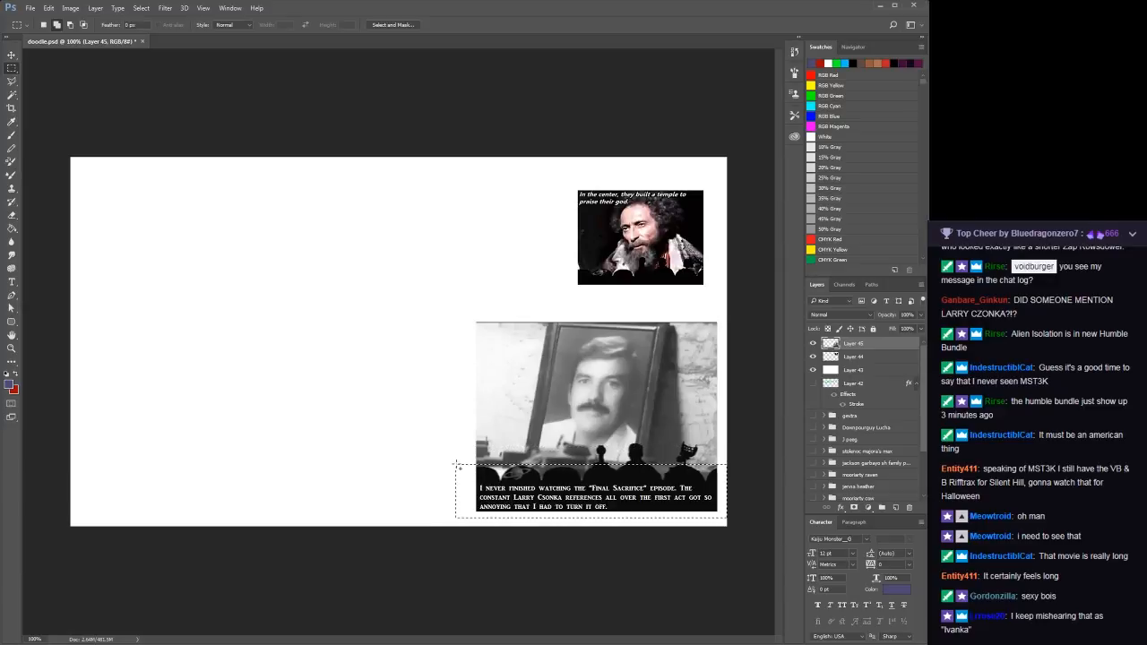
key(Delete)
key(ctrl+d)
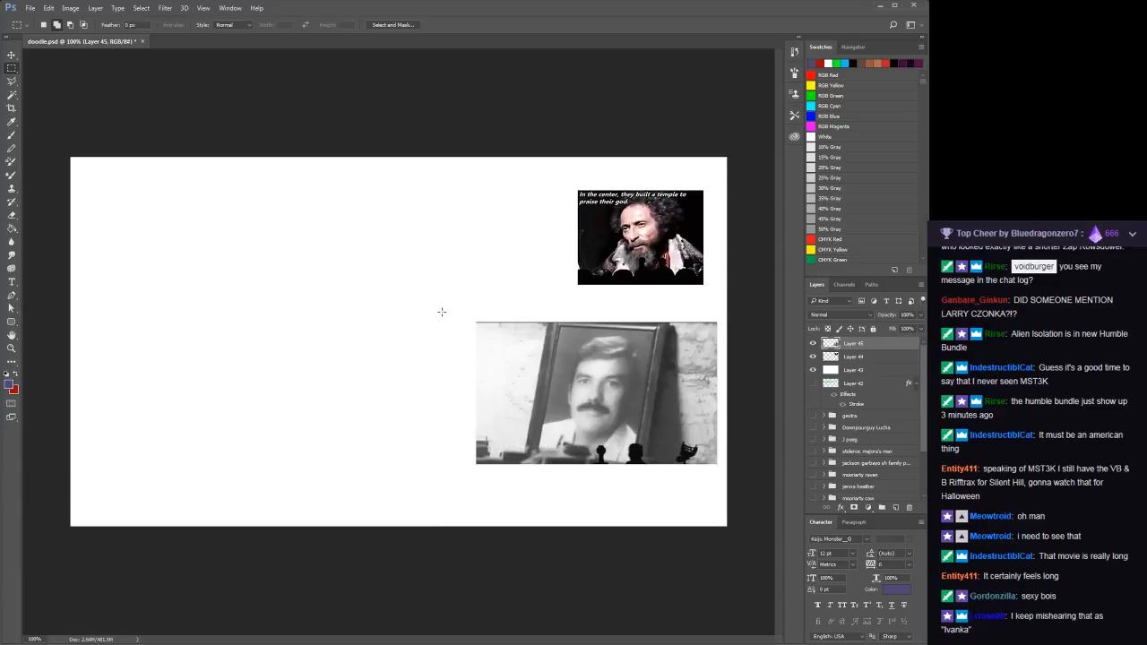
drag(447, 294, 518, 493)
drag(724, 495, 652, 296)
key(Delete)
key(ctrl+d)
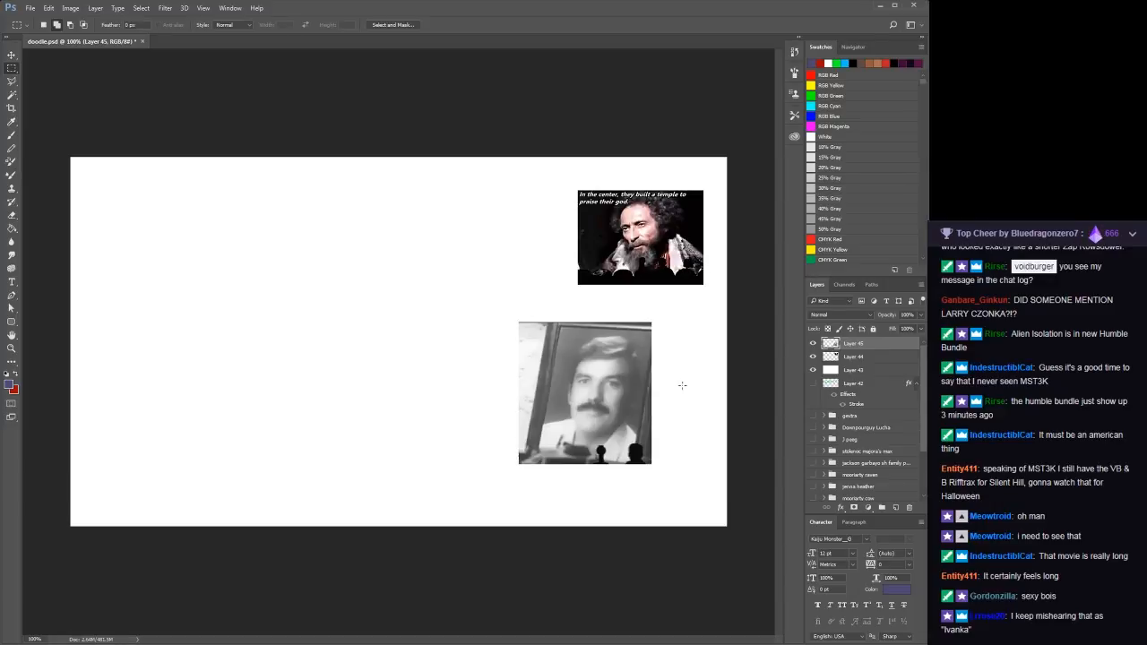
Move the trimmed portrait directly under the bearded-man still and merge both references onto one layer beneath a new blank layer
key(v)
drag(681, 383, 741, 367)
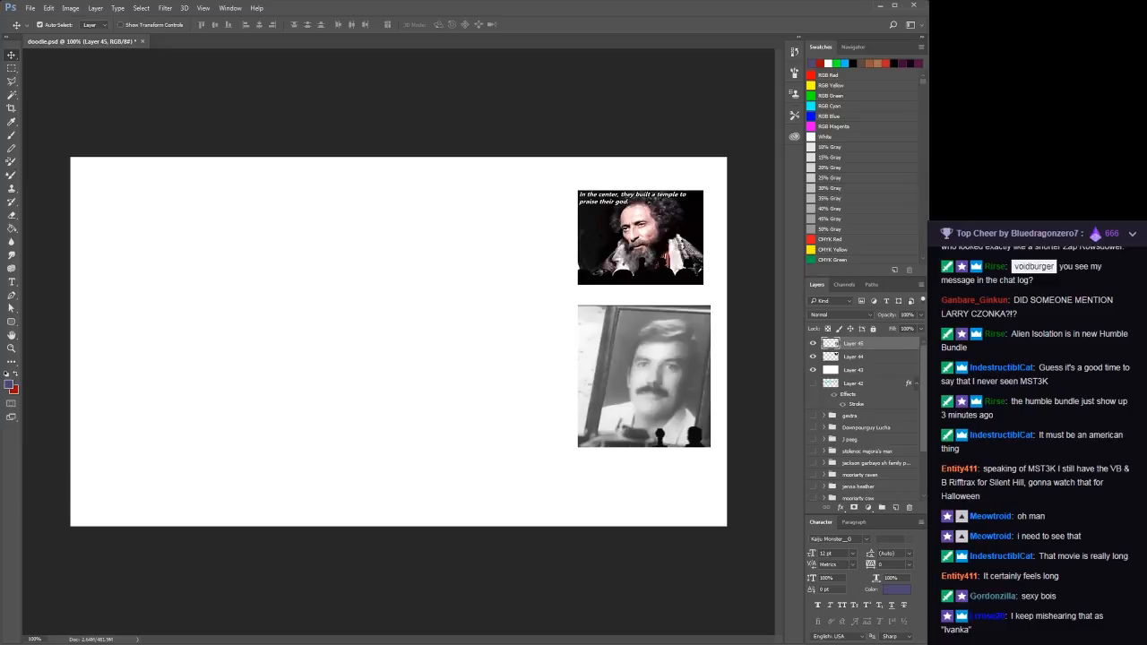
key(ctrl+e)
key(ctrl+z)
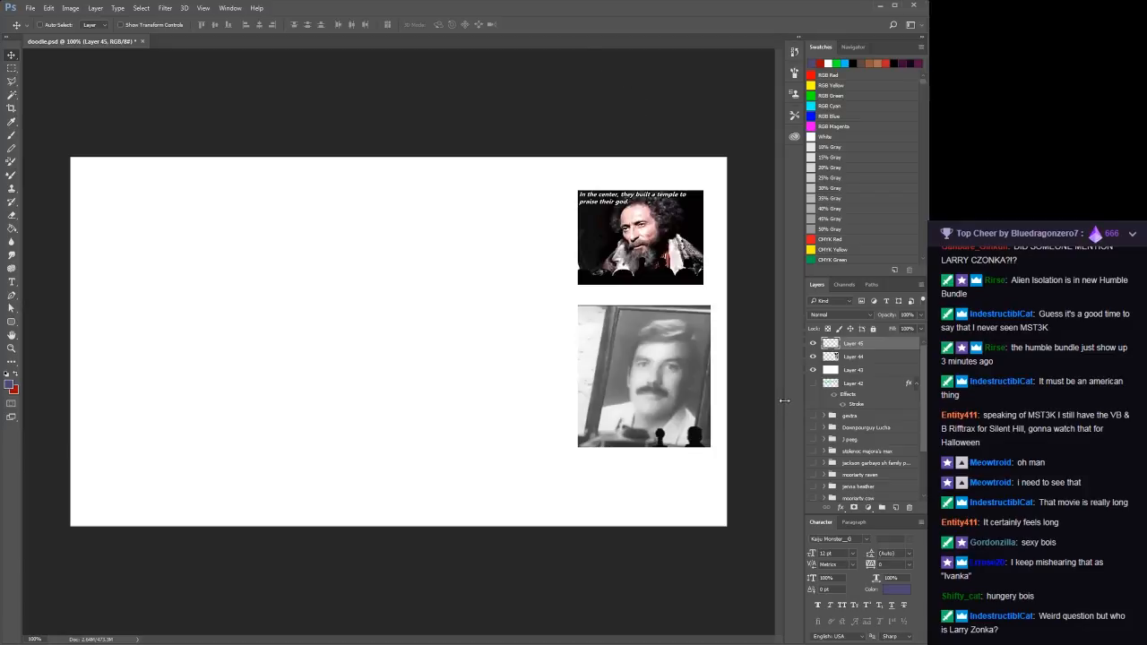
Hand-letter the word "csonka" in muted purple across the left half of the canvas
key(b)
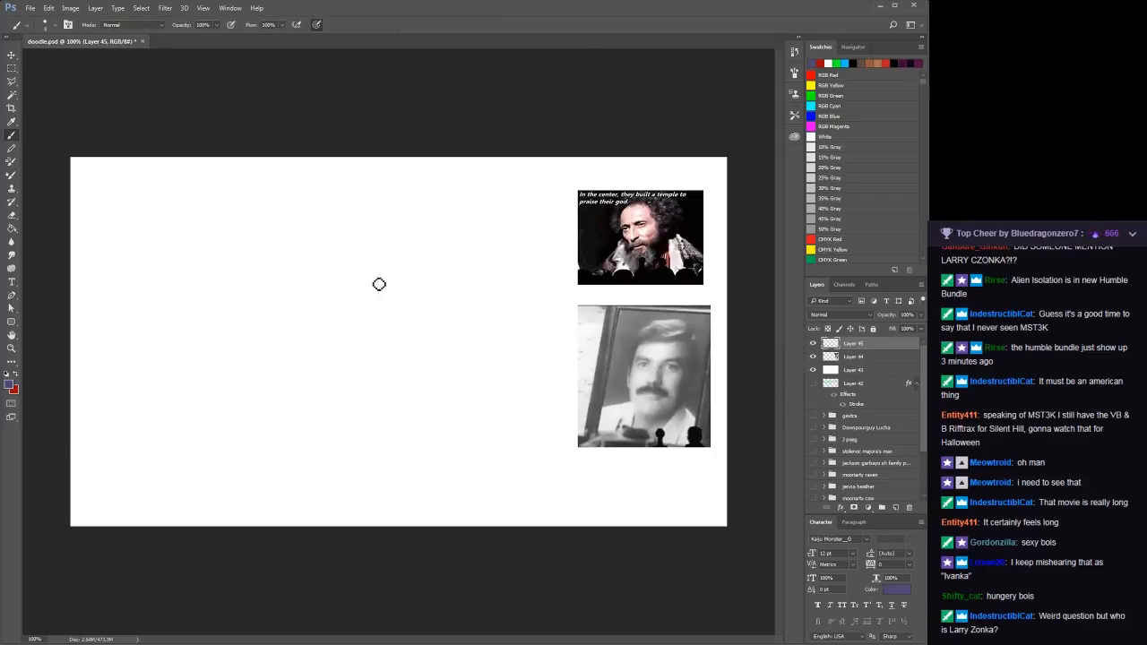
drag(150, 288, 167, 313)
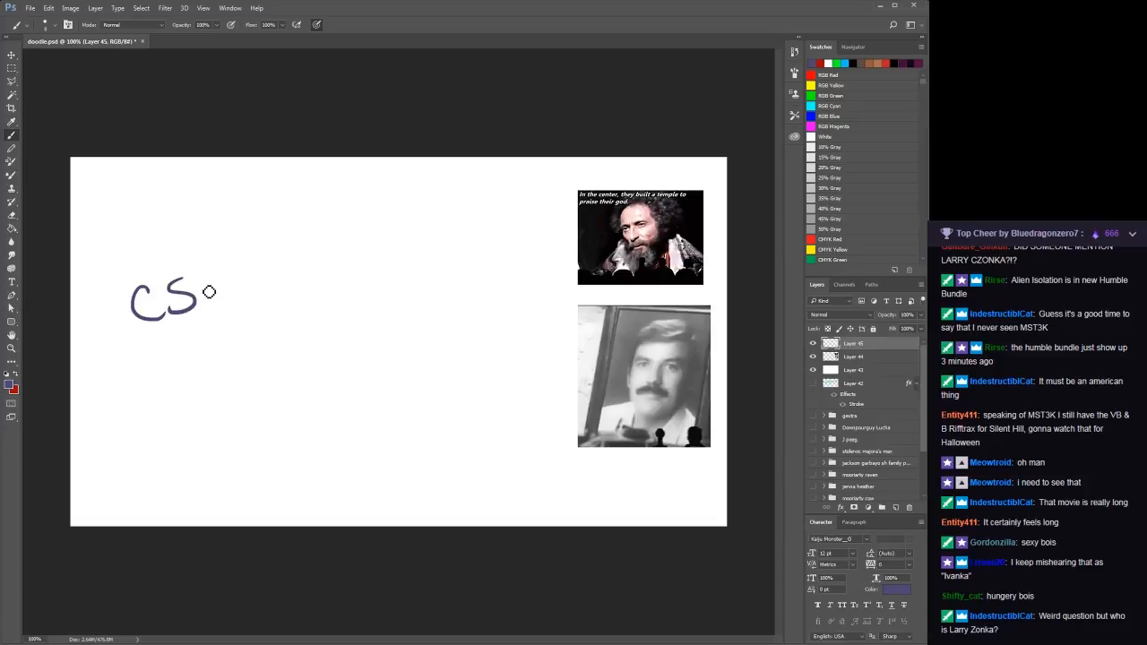
mouse_move(224, 272)
mouse_down()
mouse_move(217, 306)
mouse_move(287, 263)
mouse_move(283, 290)
mouse_up()
drag(298, 222, 295, 284)
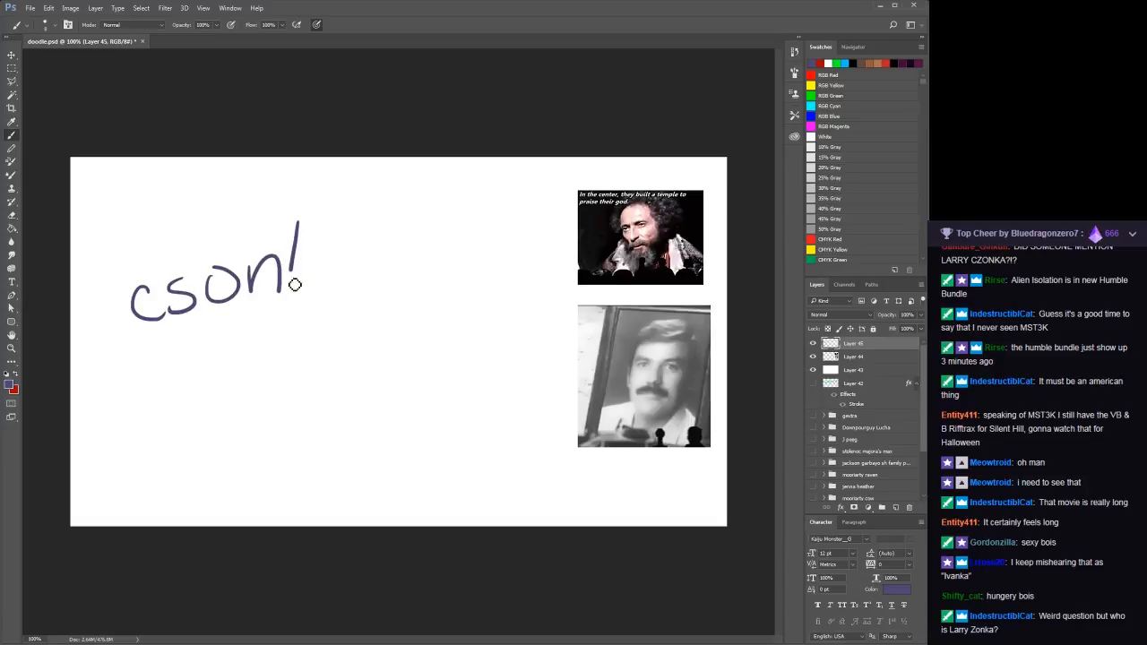
drag(326, 244, 331, 293)
drag(363, 247, 370, 283)
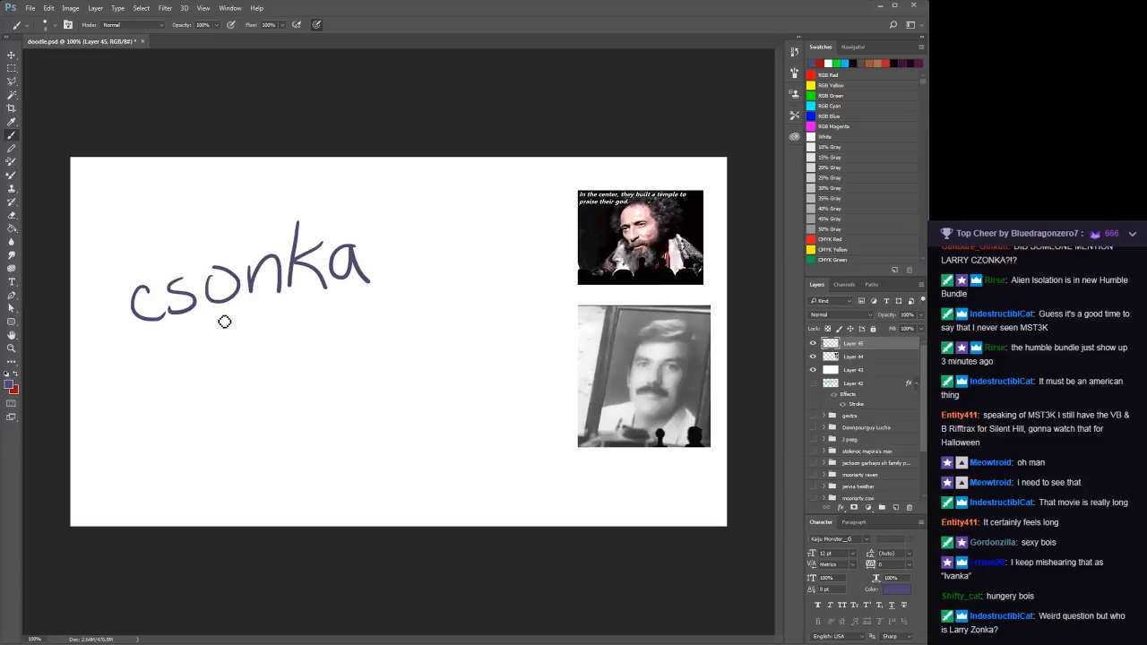
Draw an arrow with question marks pointing at the letter s, and clear all the lettering from the layer
mouse_move(191, 320)
mouse_down()
mouse_move(239, 350)
mouse_move(285, 340)
mouse_up()
click(240, 353)
click(255, 350)
click(269, 352)
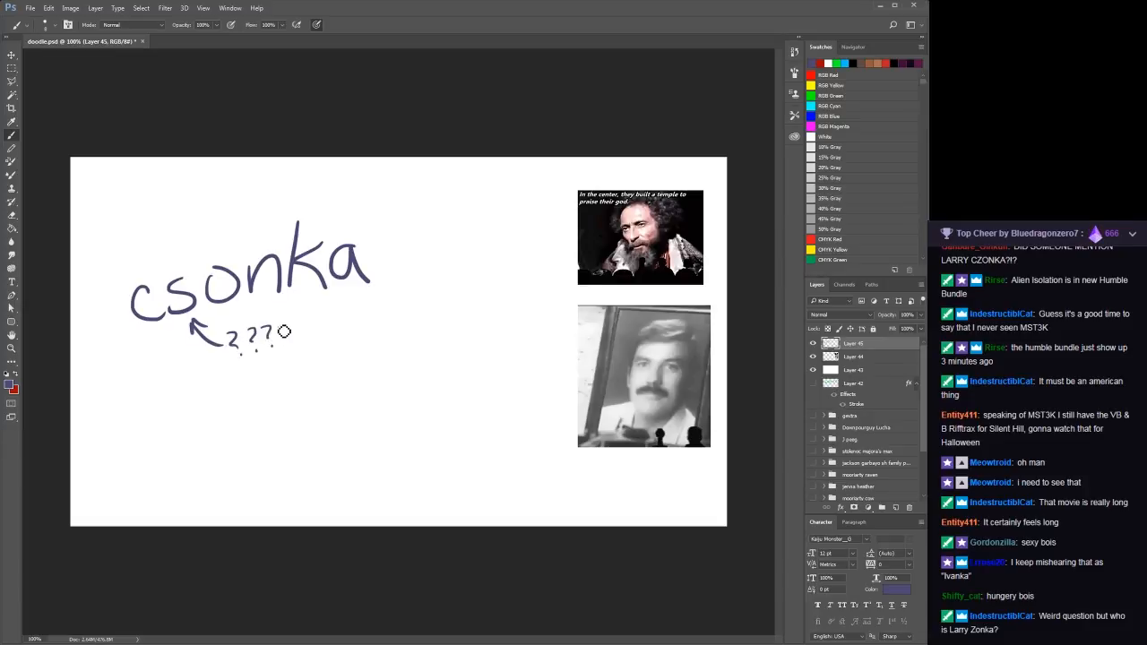
click(287, 348)
mouse_move(319, 257)
mouse_down()
mouse_move(188, 300)
mouse_move(116, 308)
mouse_up()
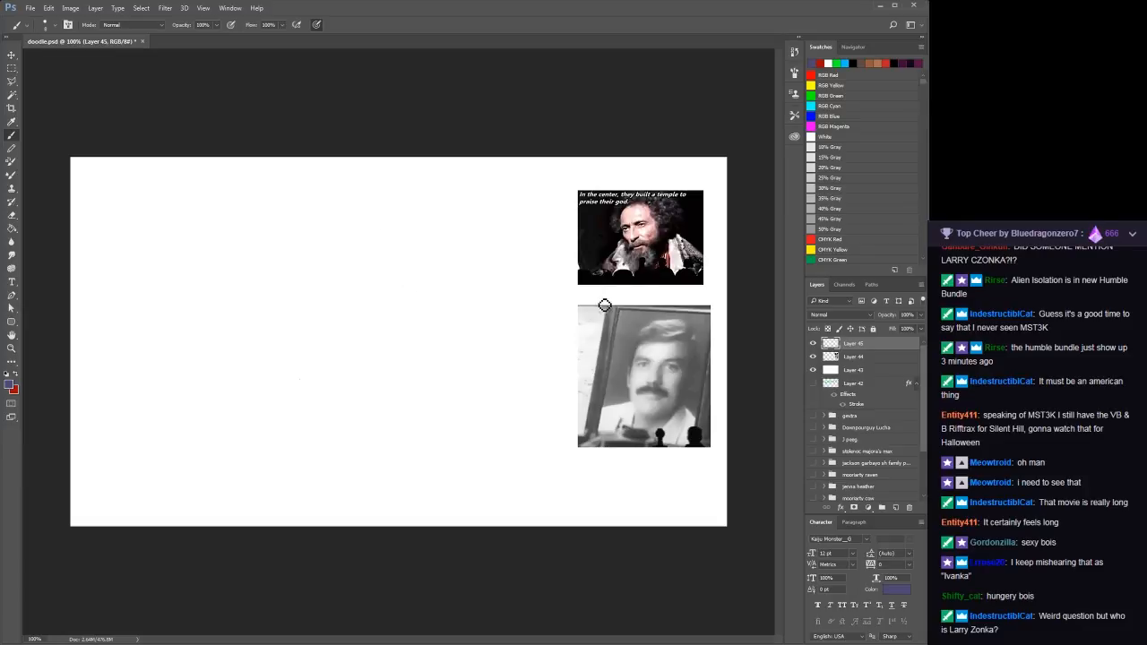
key(ctrl+s)
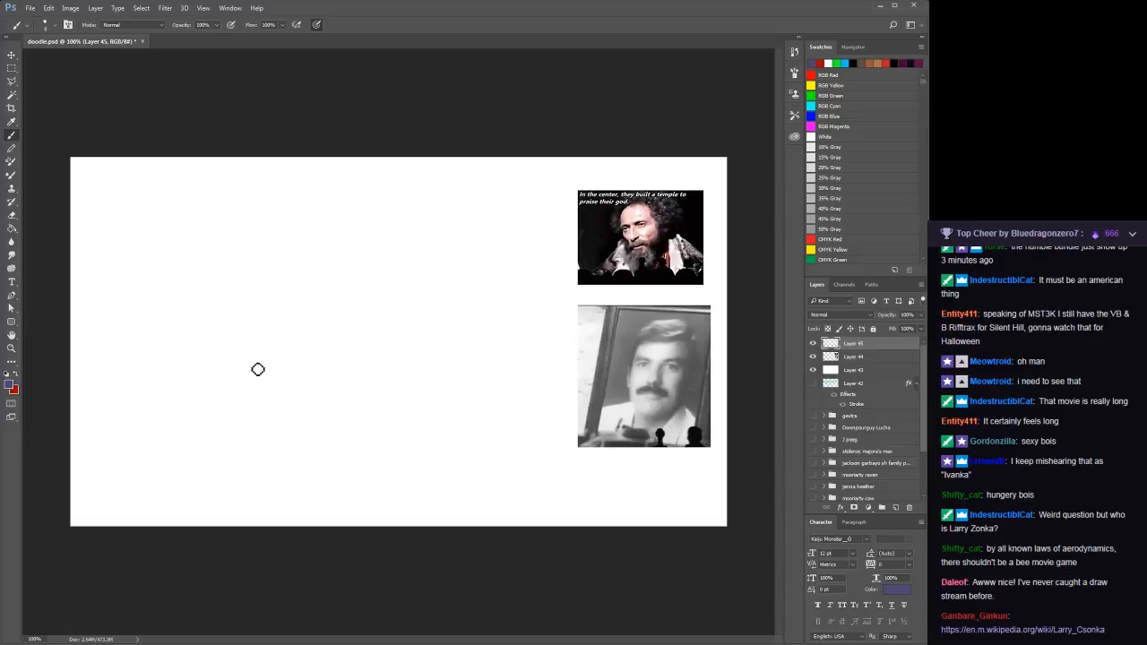
key(z)
click(330, 338)
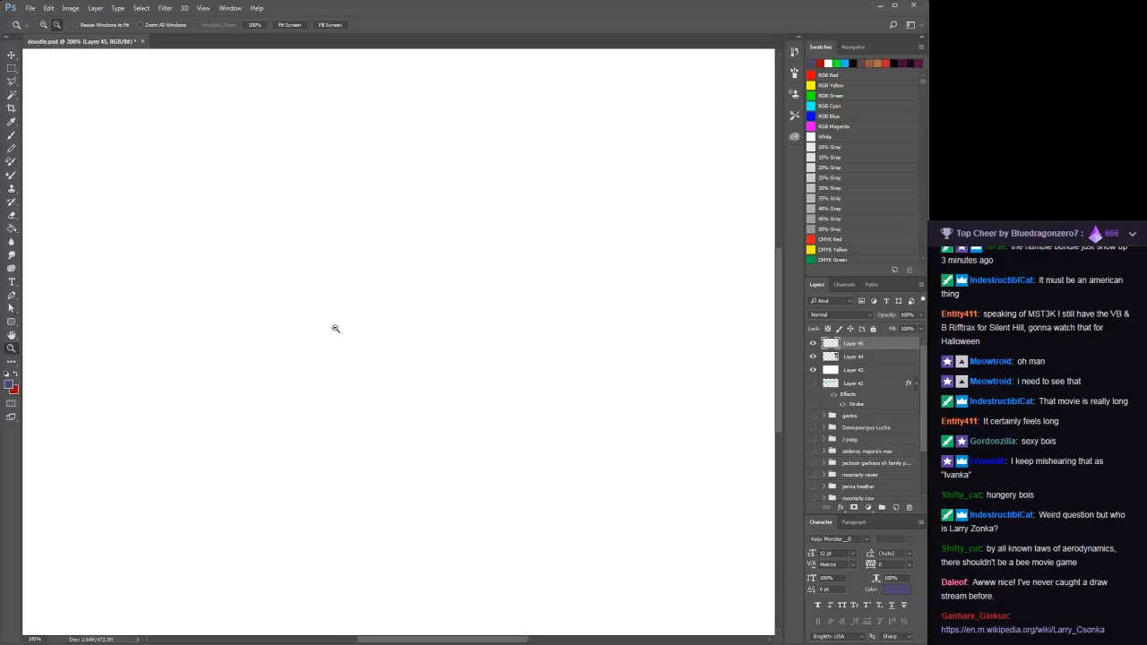
alt+click(318, 291)
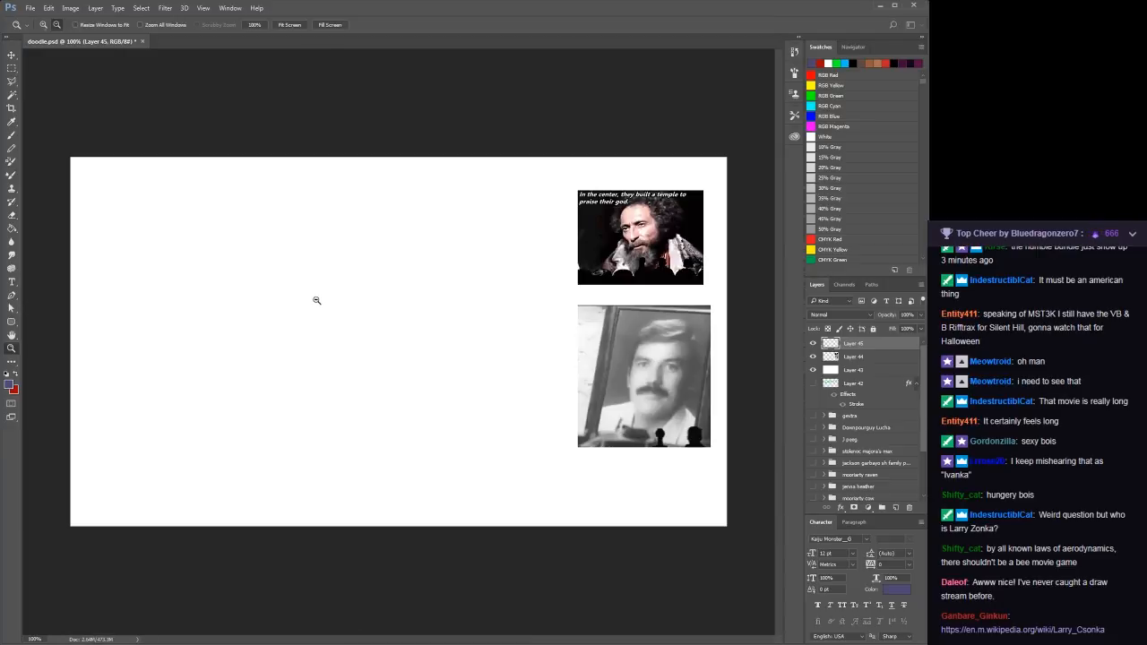
key(b)
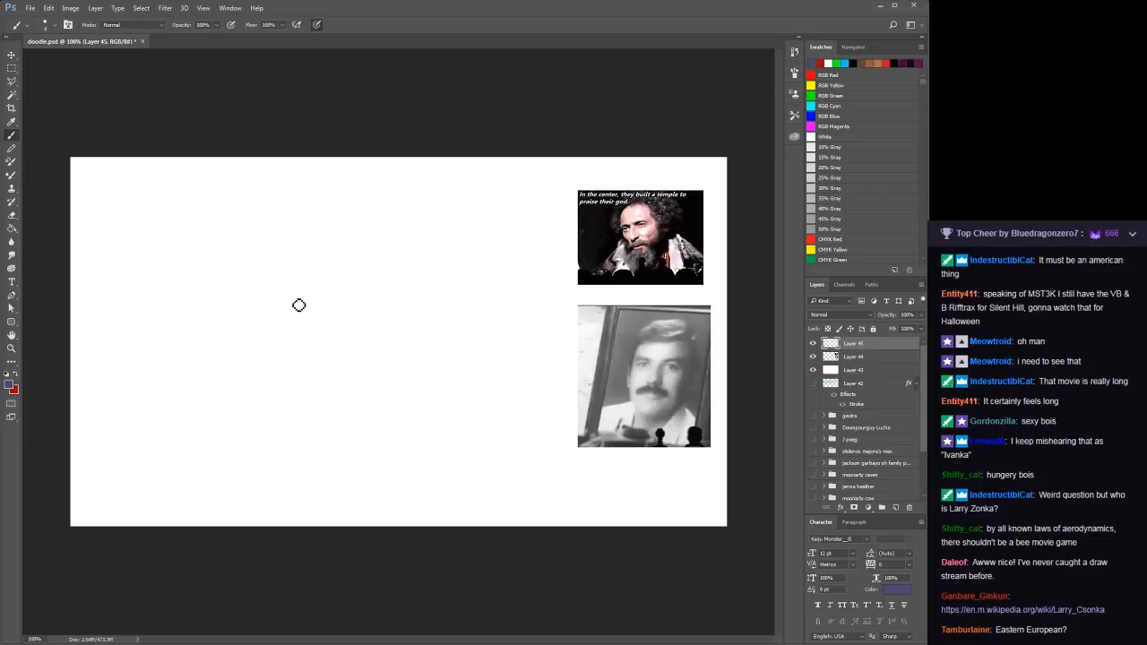
Extend the canvas upward and downward with the Crop tool to a nearly square format
key(c)
drag(401, 158, 399, 59)
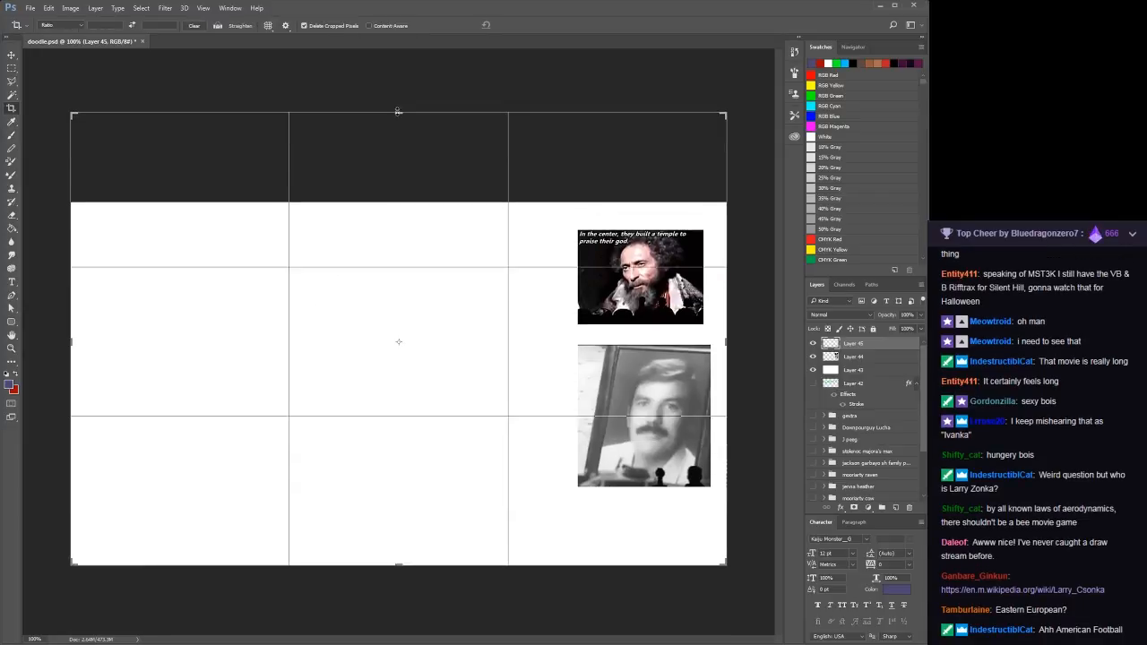
drag(399, 580, 407, 630)
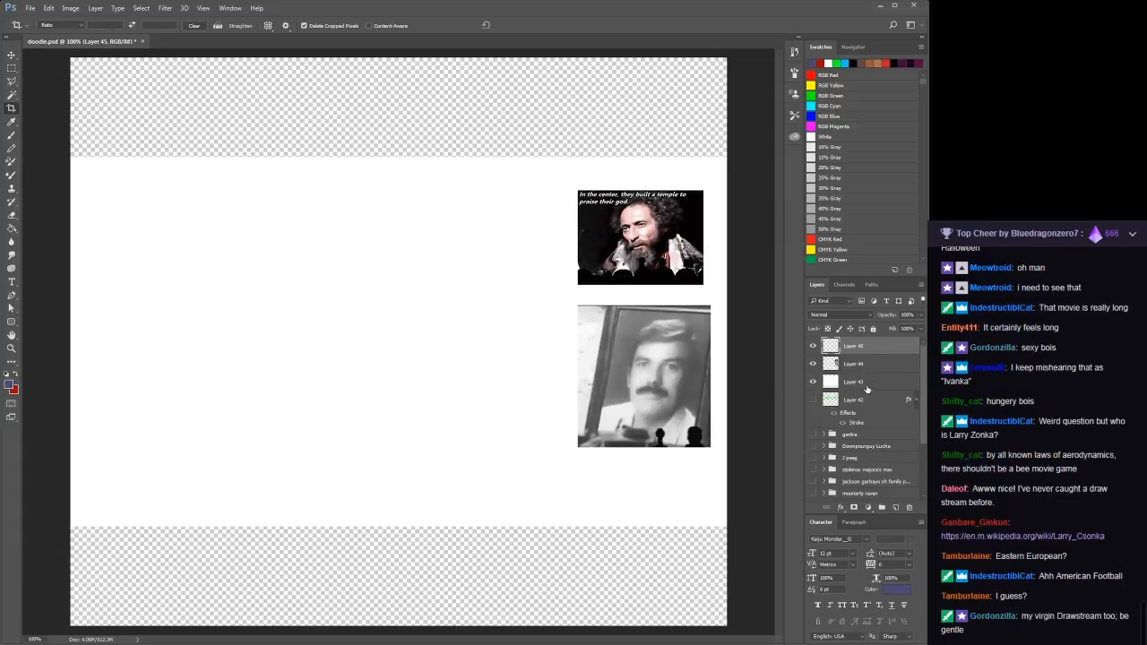
Fill the transparent bands above and below the white area with white on the white background layer
click(867, 385)
key(i)
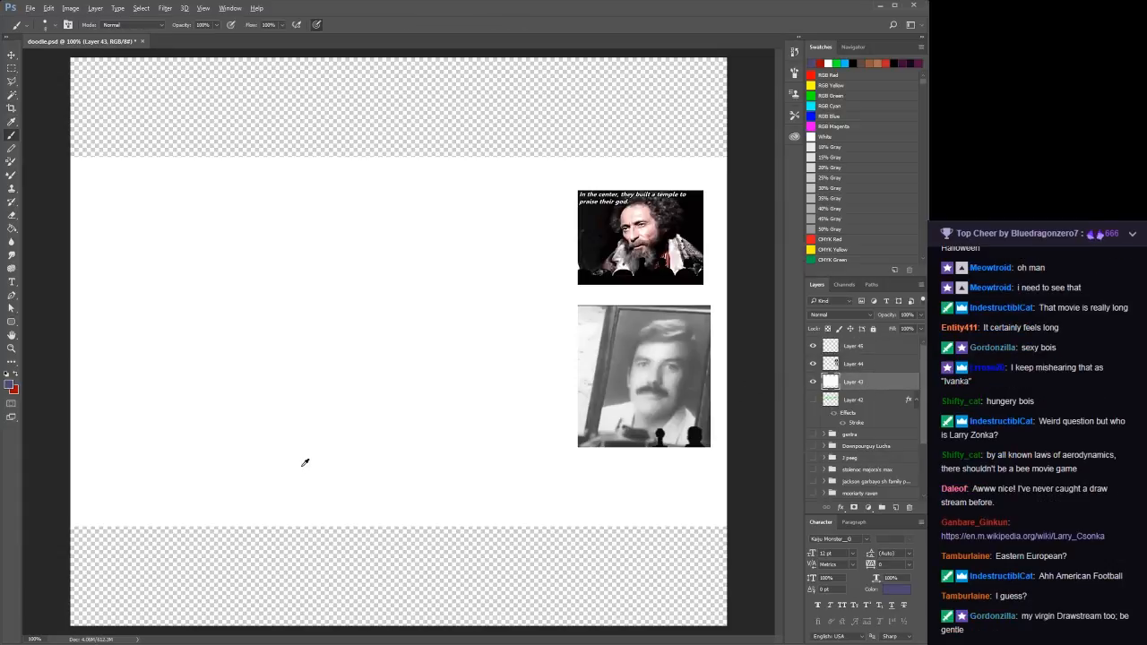
click(305, 470)
key(g)
click(311, 562)
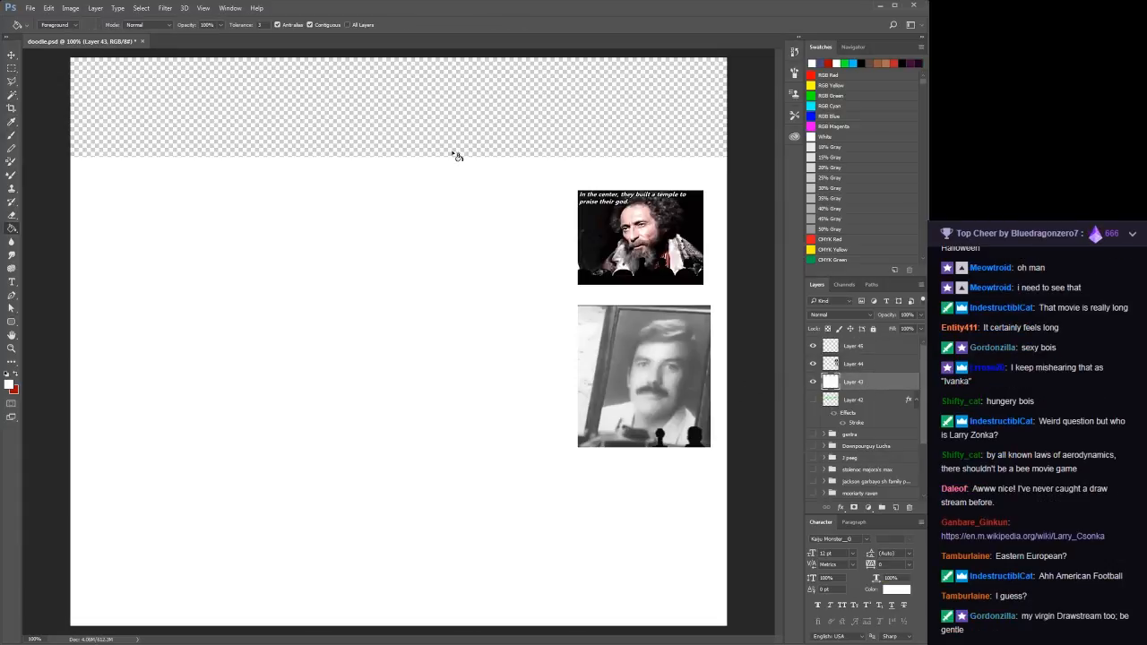
click(465, 101)
On the blank top layer, sketch a table in red on the lower canvas with a plate and a tall rounded mound on it
click(856, 349)
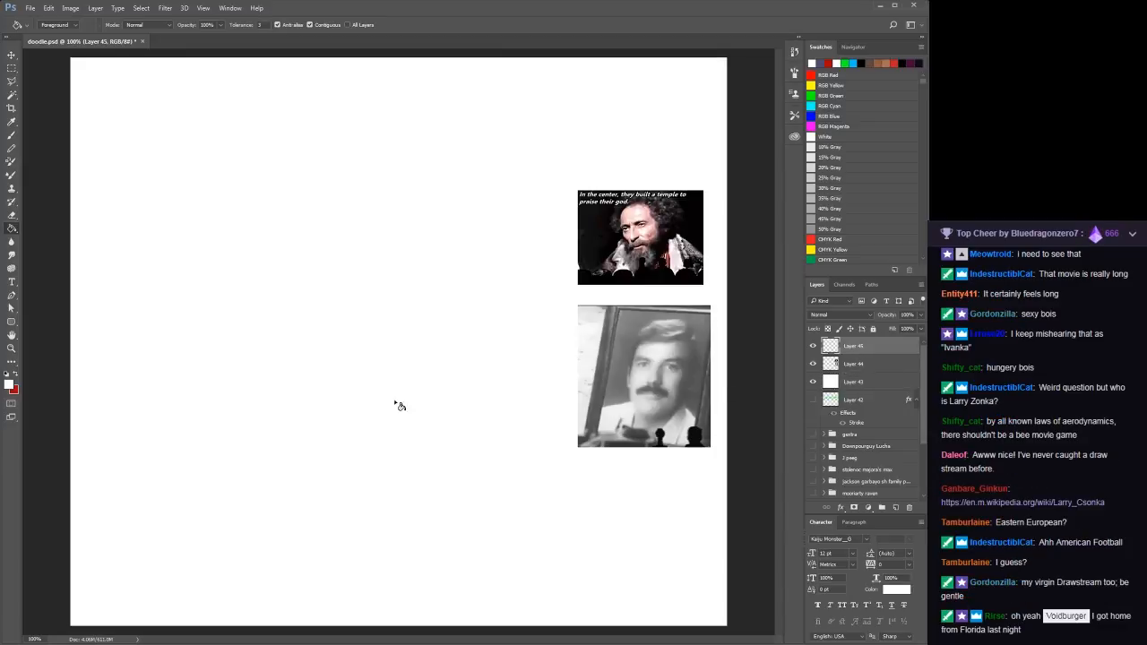
key(x)
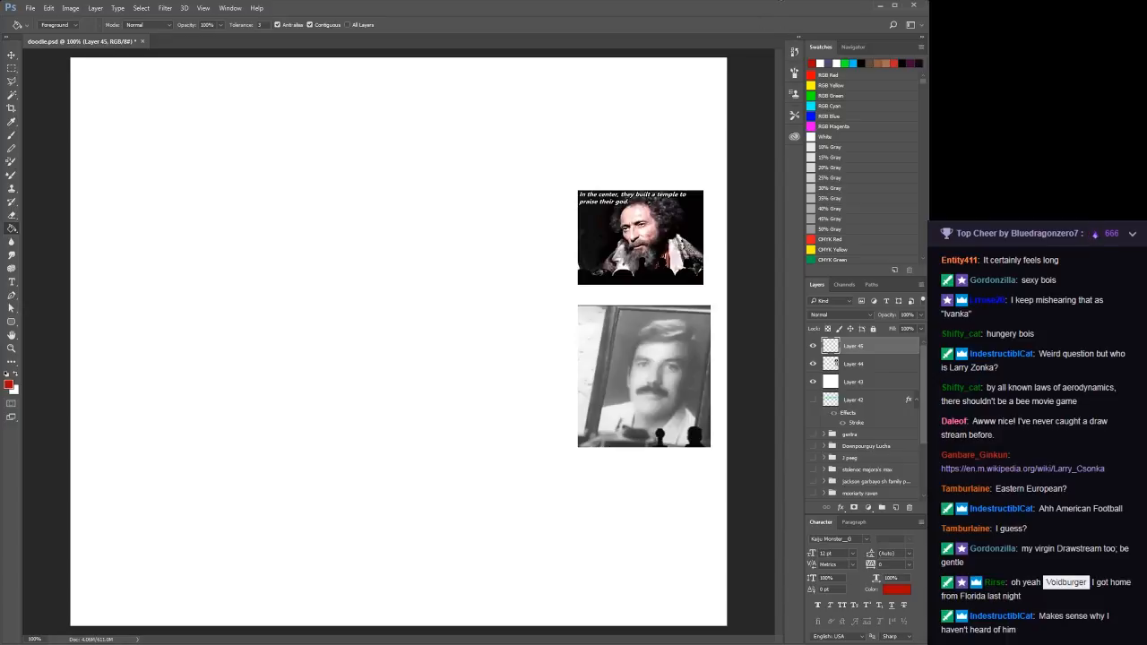
key(b)
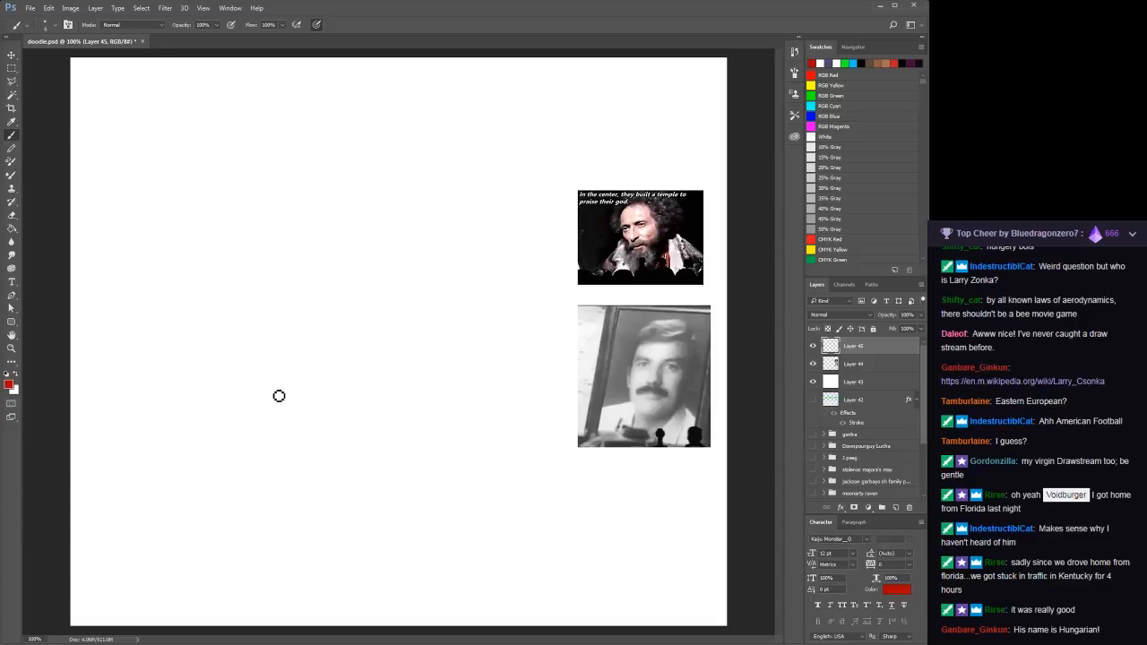
mouse_move(215, 410)
mouse_down()
mouse_move(487, 415)
mouse_move(274, 392)
mouse_move(228, 399)
mouse_move(218, 615)
mouse_up()
drag(478, 418, 453, 582)
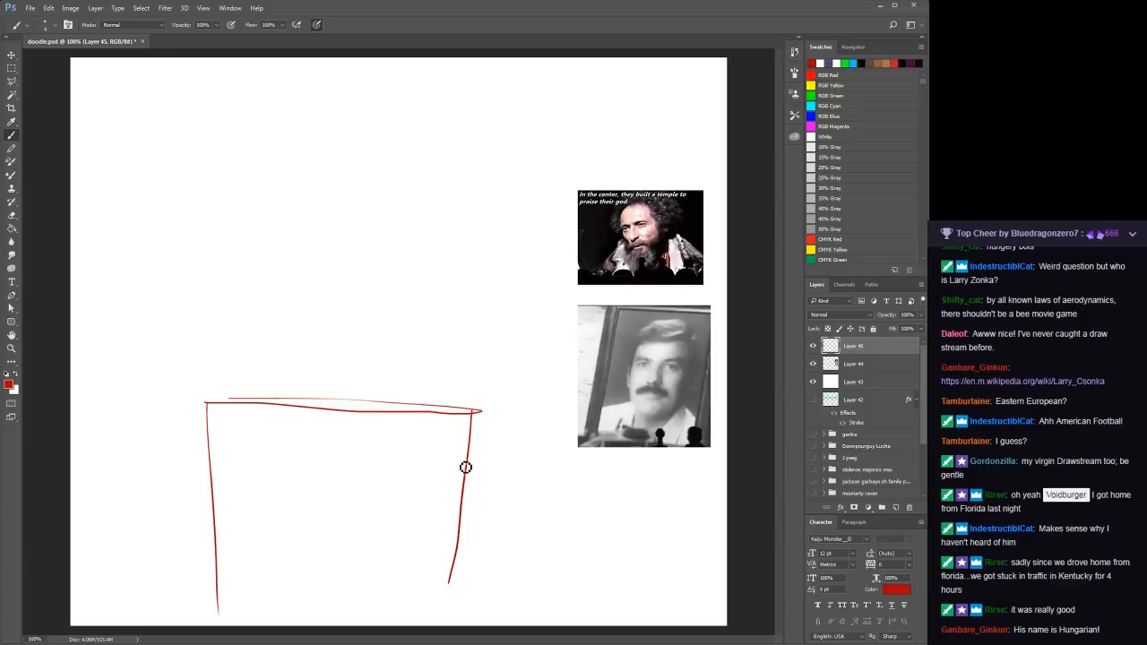
drag(462, 457, 449, 583)
mouse_move(349, 391)
mouse_down()
mouse_move(384, 407)
mouse_move(306, 409)
mouse_move(324, 378)
mouse_move(336, 403)
mouse_move(312, 357)
mouse_move(344, 404)
mouse_move(311, 336)
mouse_move(356, 364)
mouse_move(354, 334)
mouse_move(361, 386)
mouse_up()
mouse_move(311, 345)
mouse_down()
mouse_move(317, 387)
mouse_move(364, 398)
mouse_up()
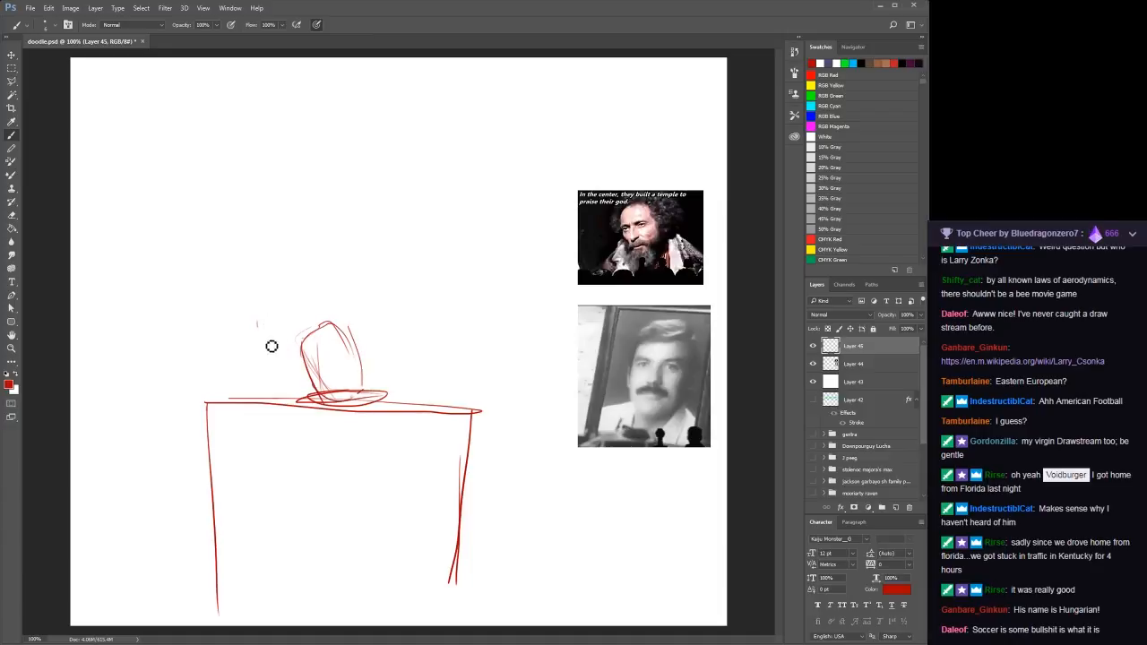
Sketch two round fists holding utensils on either side of the plate and an oval head with a curved mouth above the table
drag(271, 343, 269, 339)
mouse_move(401, 373)
mouse_down()
mouse_move(427, 358)
mouse_move(382, 399)
mouse_move(448, 350)
mouse_up()
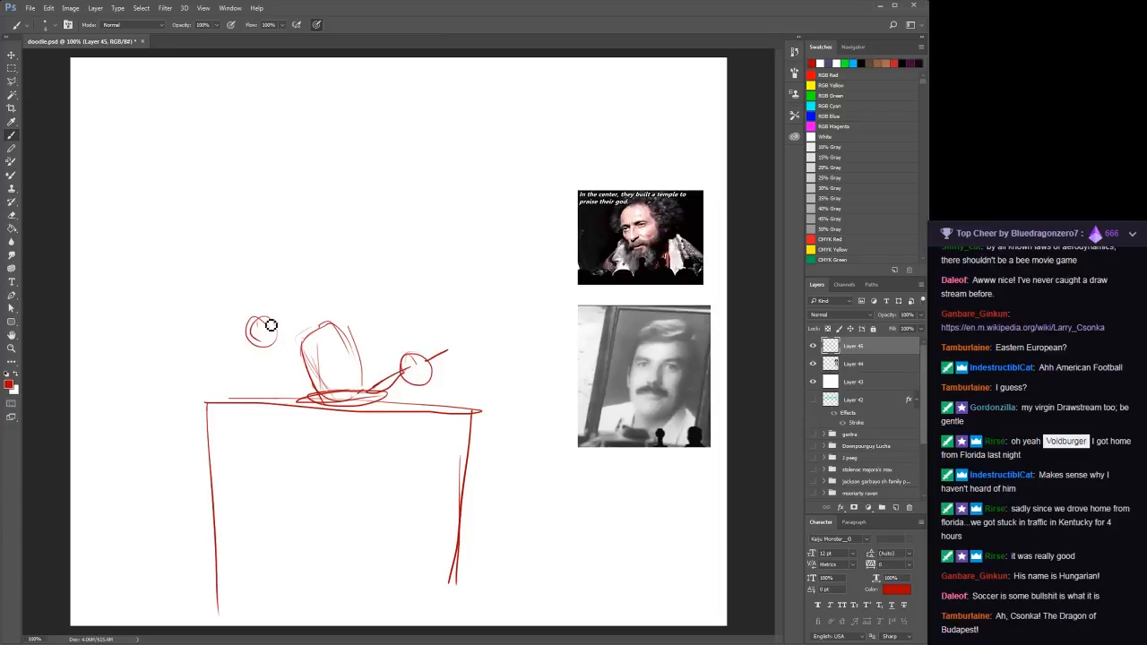
drag(267, 321, 281, 285)
mouse_move(346, 279)
mouse_down()
mouse_move(369, 220)
mouse_move(389, 282)
mouse_move(350, 259)
mouse_move(382, 214)
mouse_move(374, 308)
mouse_move(349, 236)
mouse_up()
mouse_move(351, 280)
mouse_down()
mouse_move(374, 263)
mouse_move(376, 273)
mouse_up()
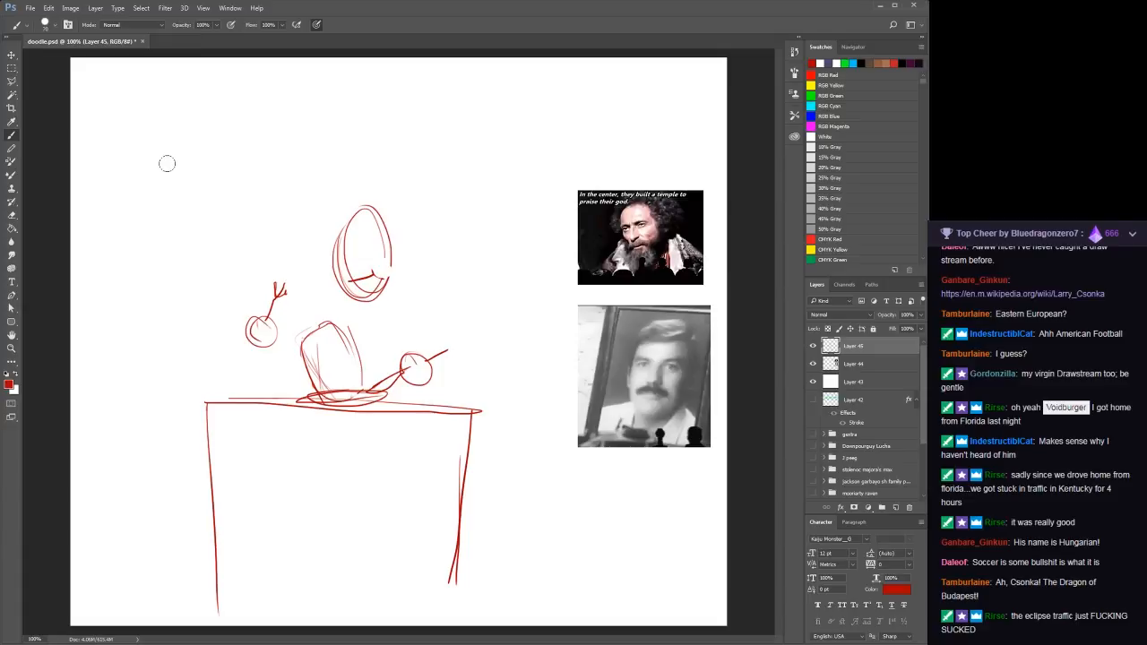
With a much thinner red brush, sketch the figure's hunched back, its chest line and the forearm reaching up to the fork-holding fist
mouse_move(180, 170)
mouse_down()
mouse_move(235, 187)
mouse_move(212, 199)
mouse_up()
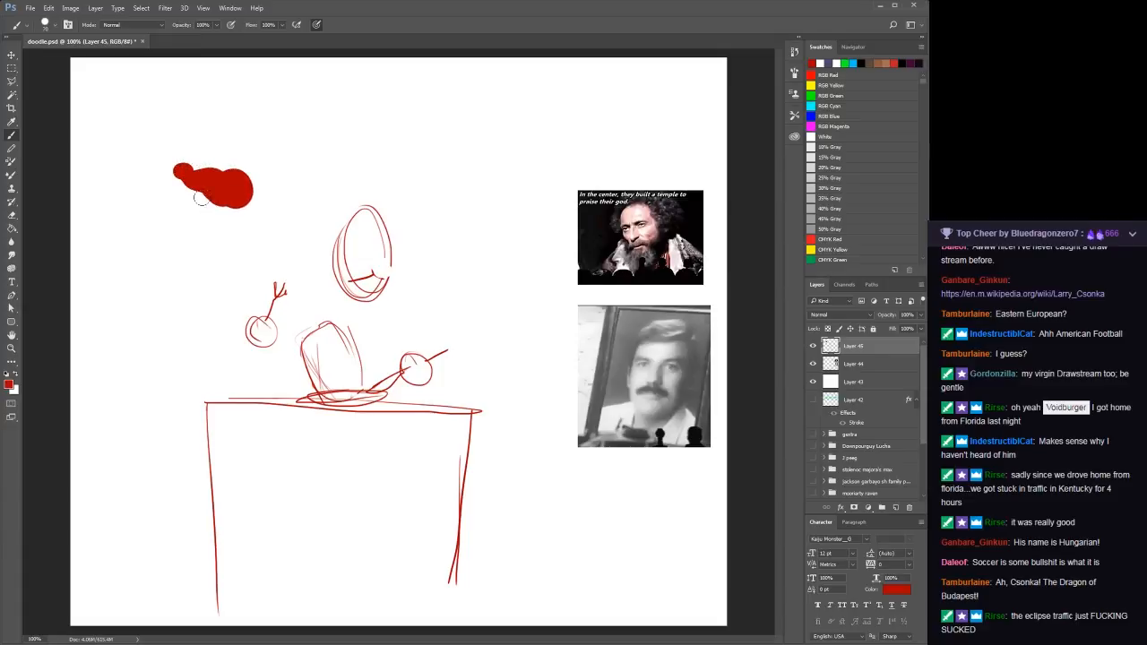
key(ctrl+z)
key(bracketleft)
key(bracketleft)
key(bracketleft)
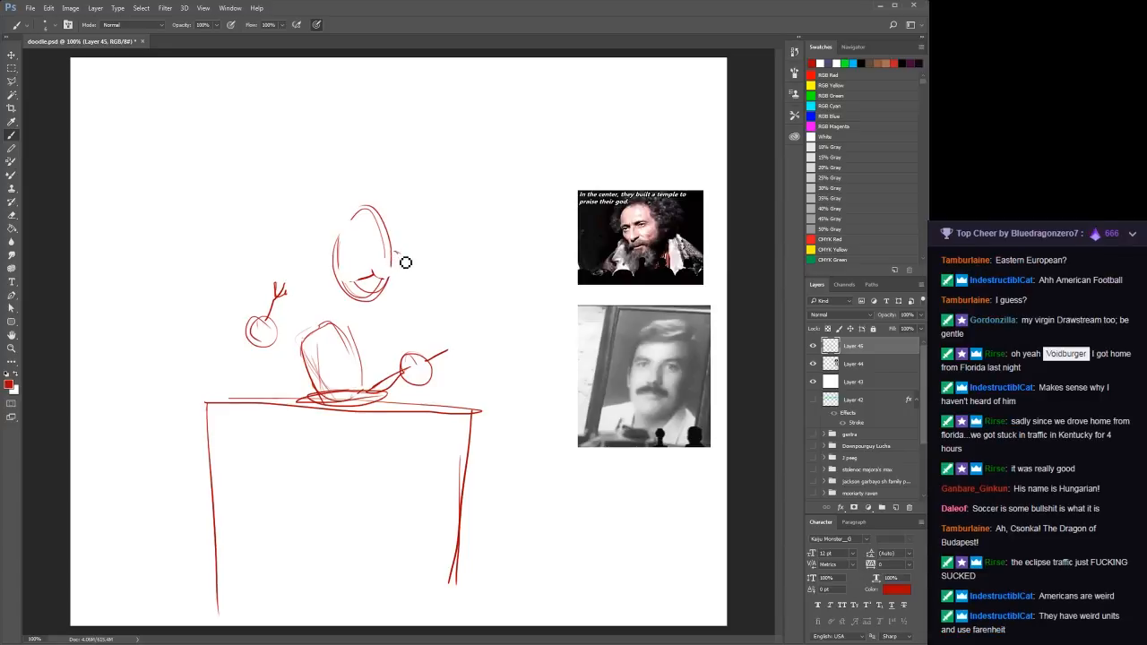
mouse_move(396, 254)
mouse_down()
mouse_move(453, 331)
mouse_move(442, 304)
mouse_move(463, 405)
mouse_up()
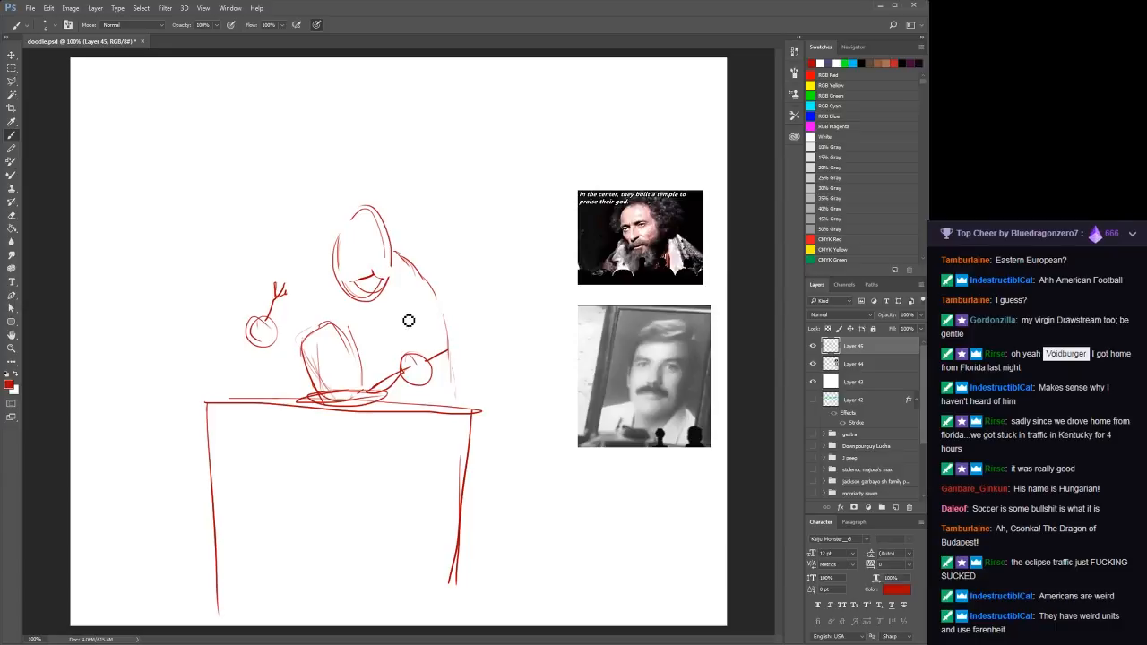
drag(342, 281, 324, 321)
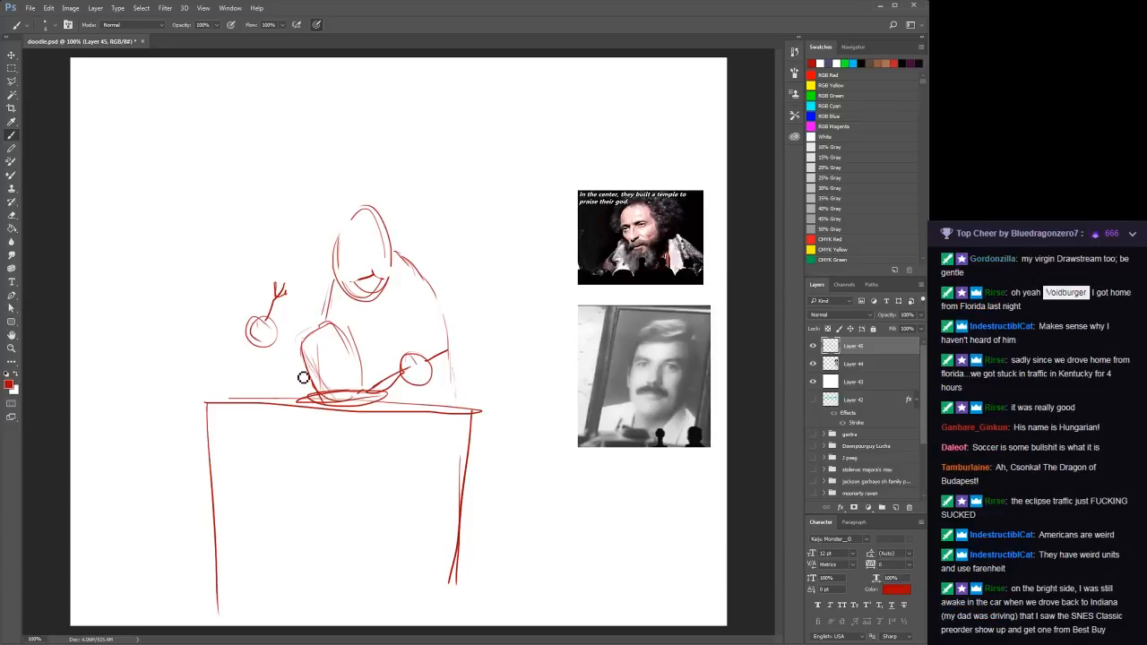
drag(266, 347, 309, 401)
drag(283, 340, 310, 370)
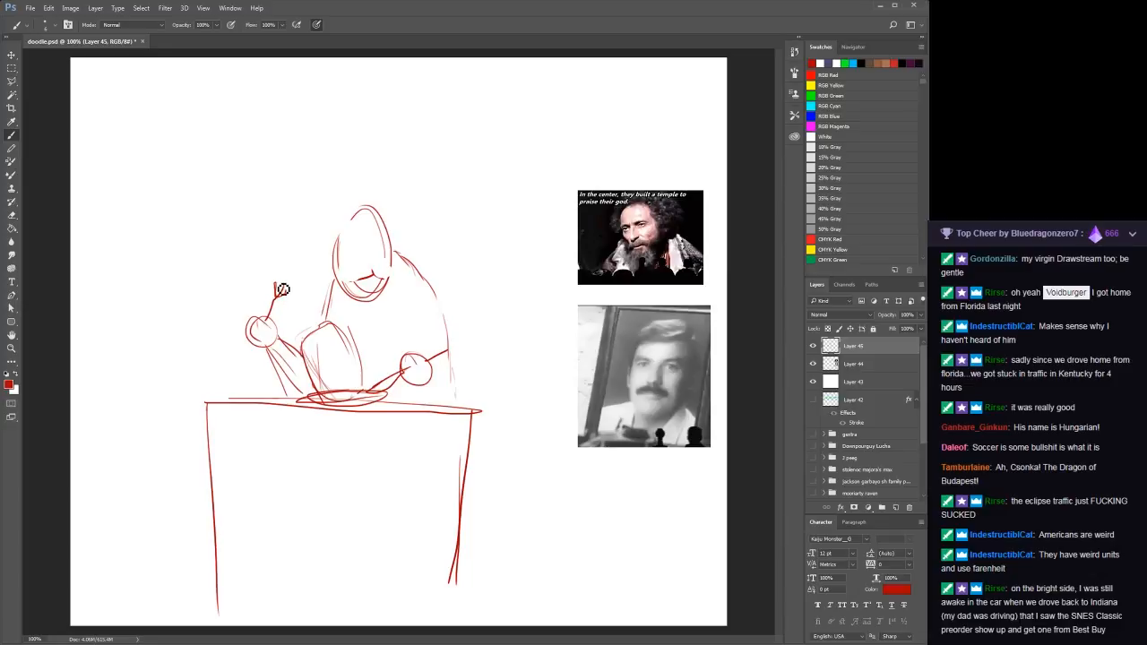
Strengthen the fork and its handle, detail the knife-holding fist with fingers and forearm, and extend the tabletop's right corner
mouse_move(284, 290)
mouse_down()
mouse_move(276, 281)
mouse_move(285, 300)
mouse_up()
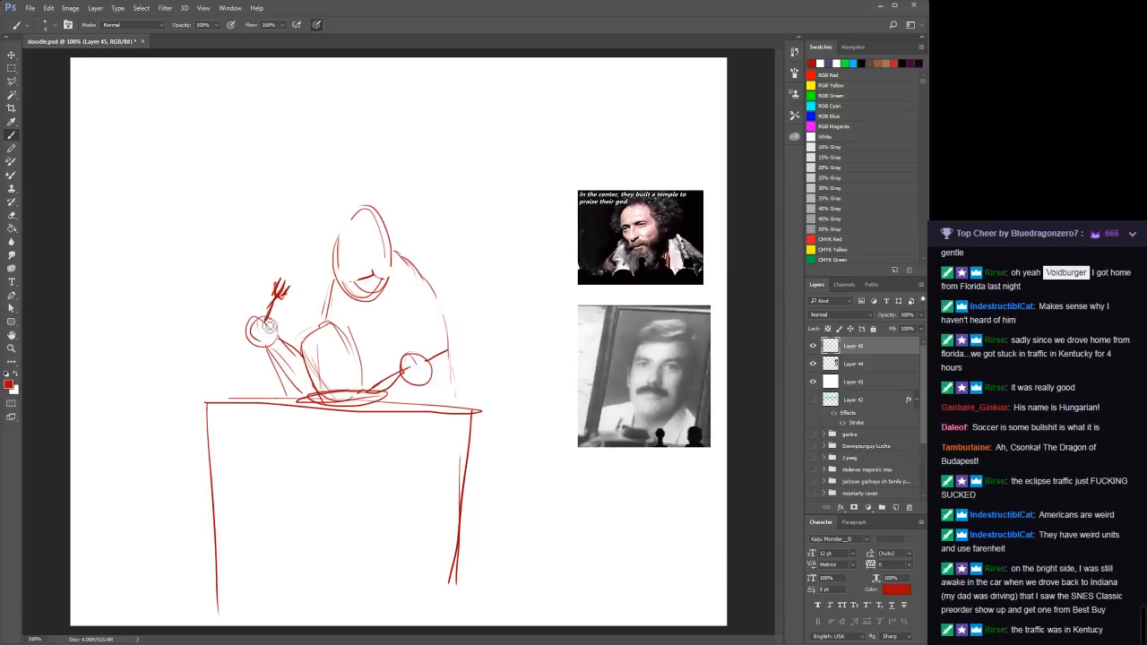
drag(254, 342, 248, 352)
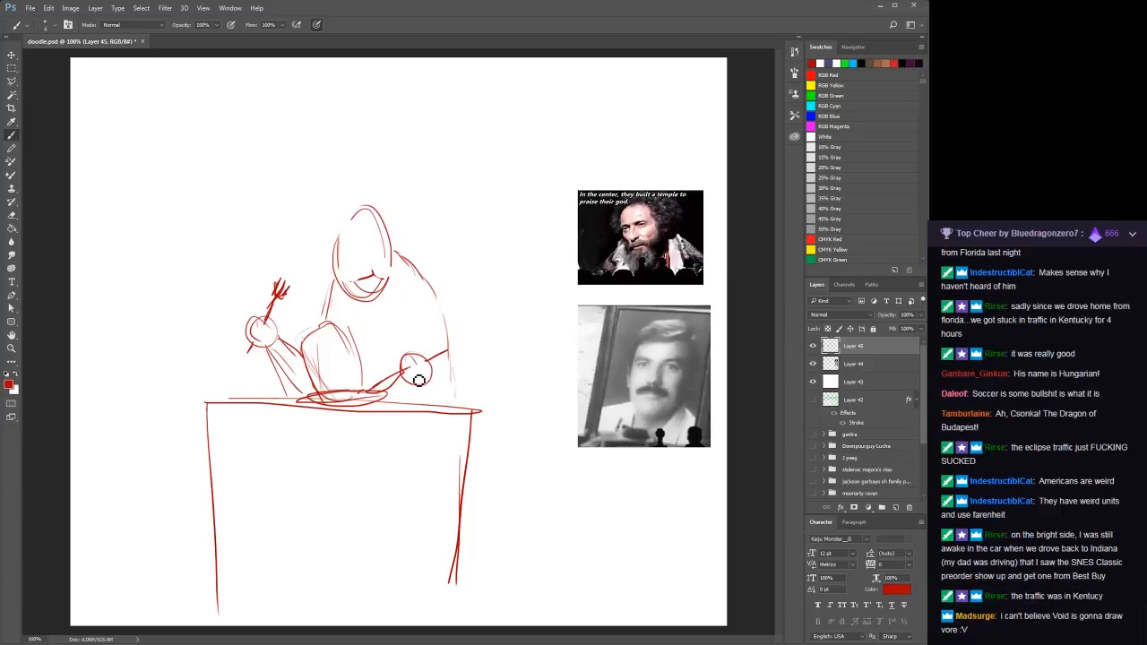
mouse_move(404, 361)
mouse_down()
mouse_move(427, 383)
mouse_move(416, 358)
mouse_up()
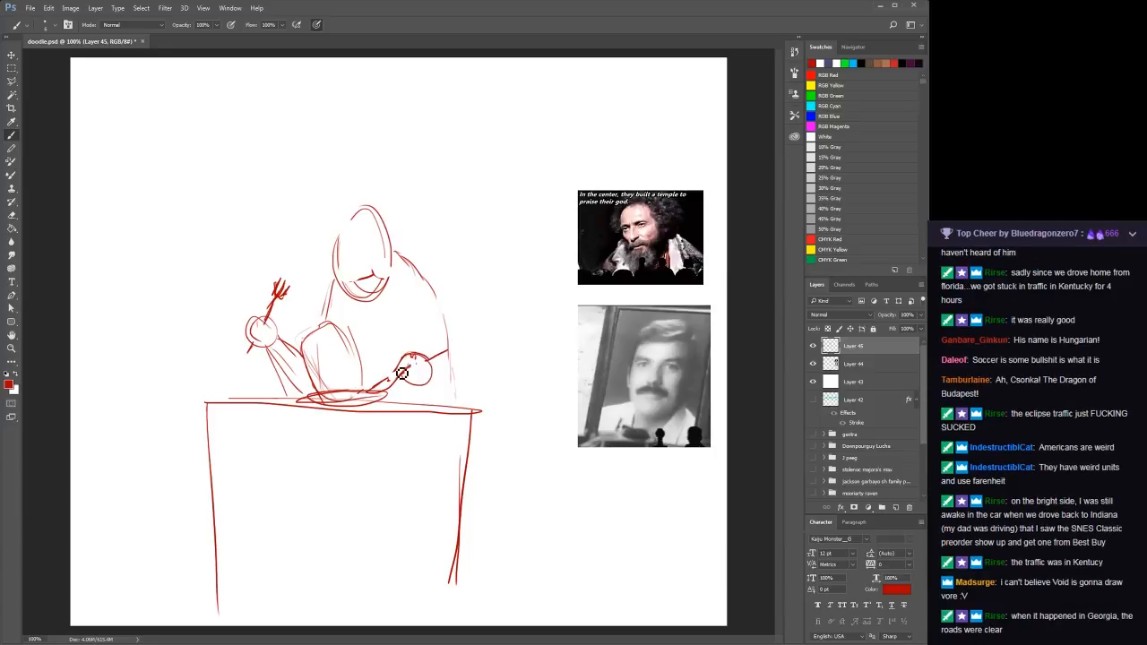
drag(394, 386, 411, 368)
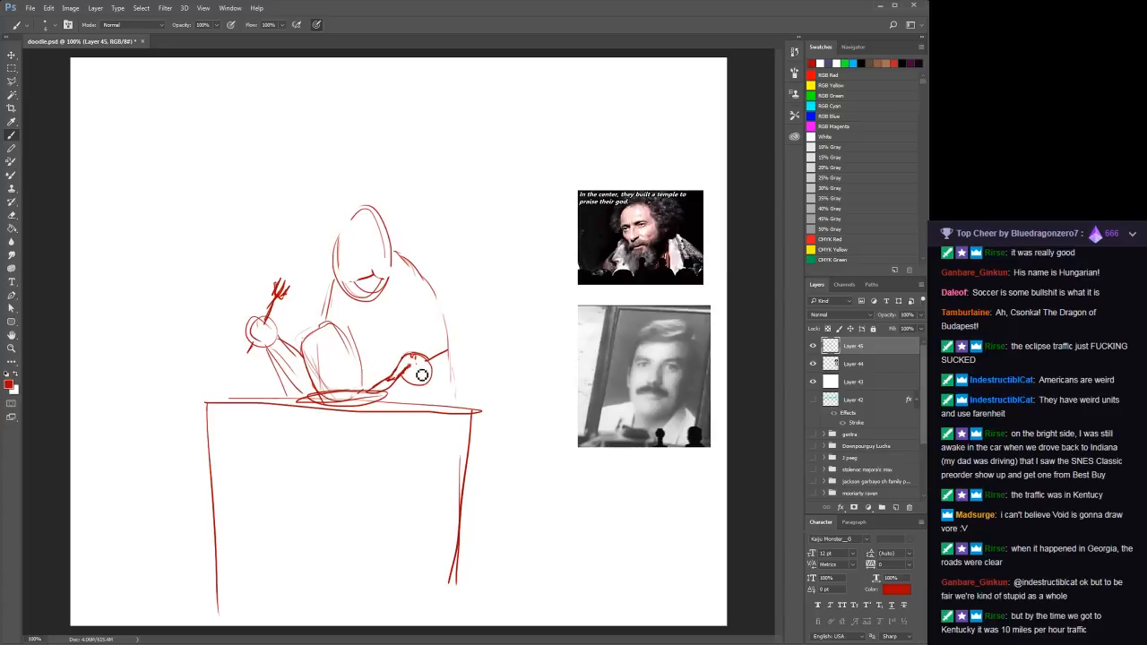
mouse_move(418, 368)
mouse_down()
mouse_move(418, 393)
mouse_move(438, 372)
mouse_move(405, 371)
mouse_move(429, 363)
mouse_up()
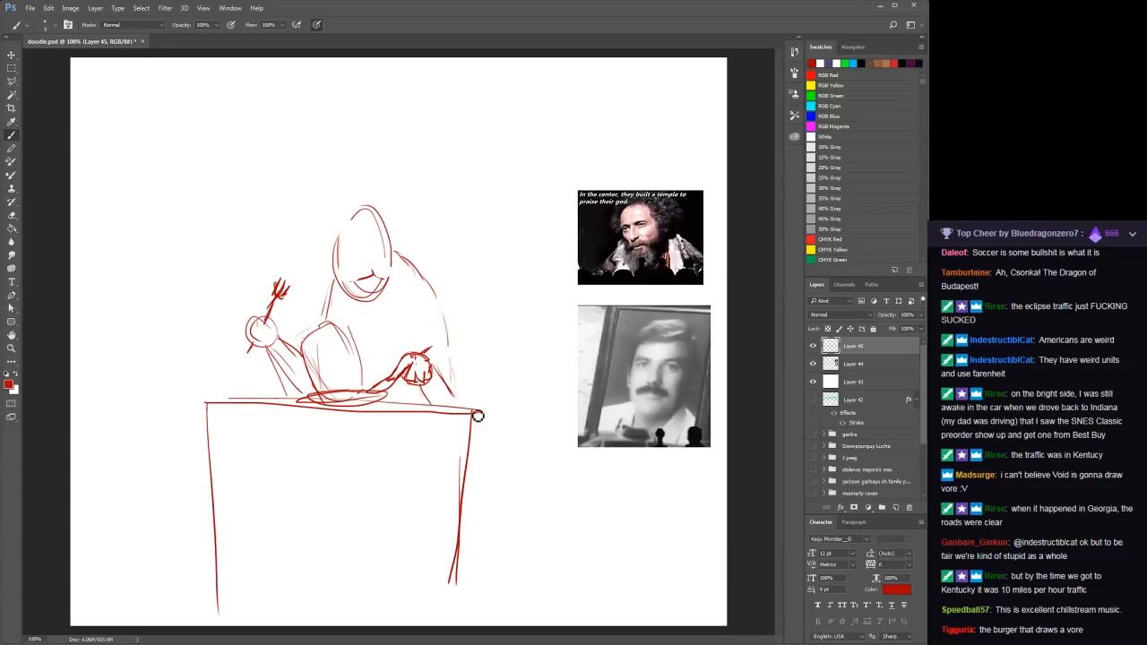
drag(454, 411, 507, 414)
Lasso the figure's head and shoulder lines and shift them right and slightly down, away from the mound on the plate
key(l)
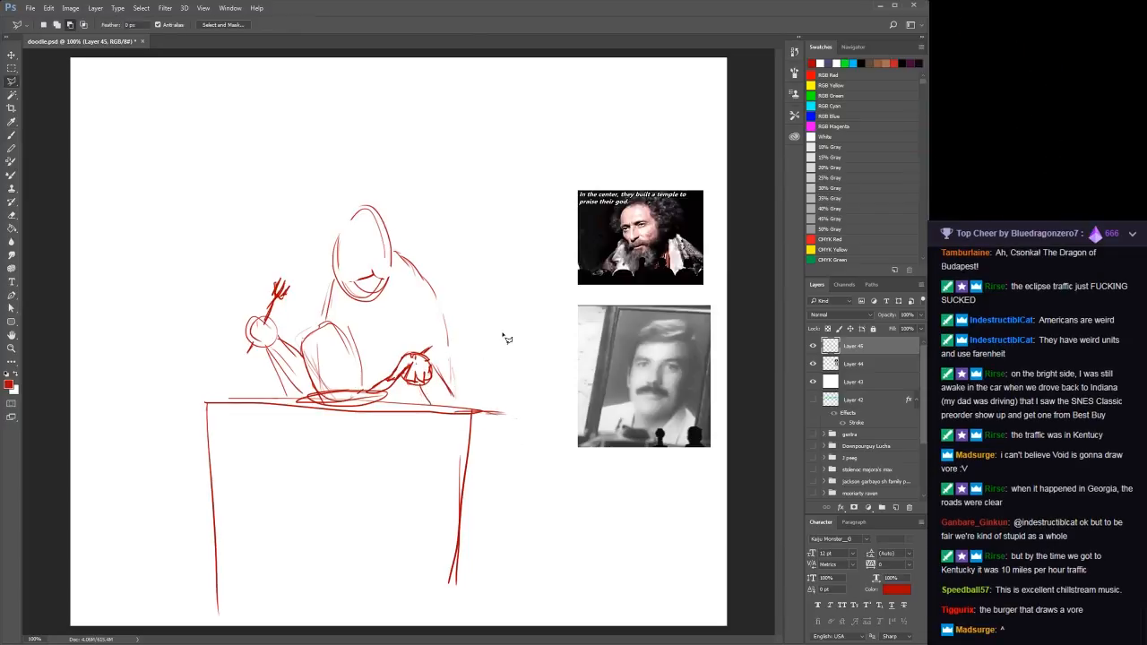
click(468, 395)
click(443, 325)
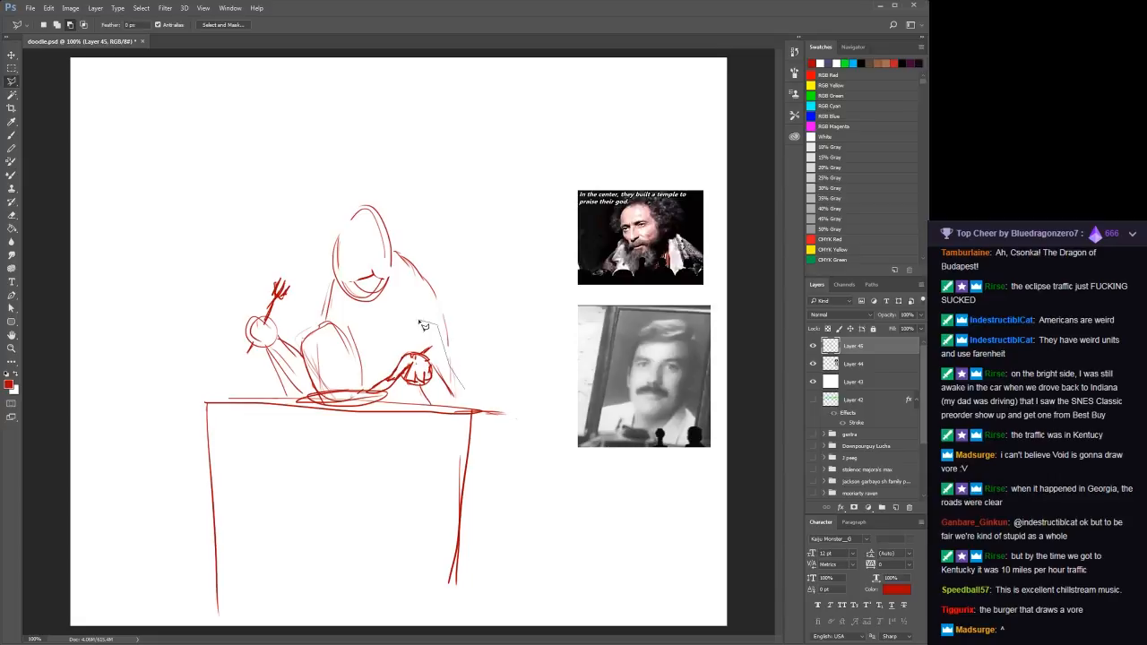
click(305, 314)
click(310, 206)
click(350, 183)
click(471, 291)
click(494, 389)
click(468, 396)
key(v)
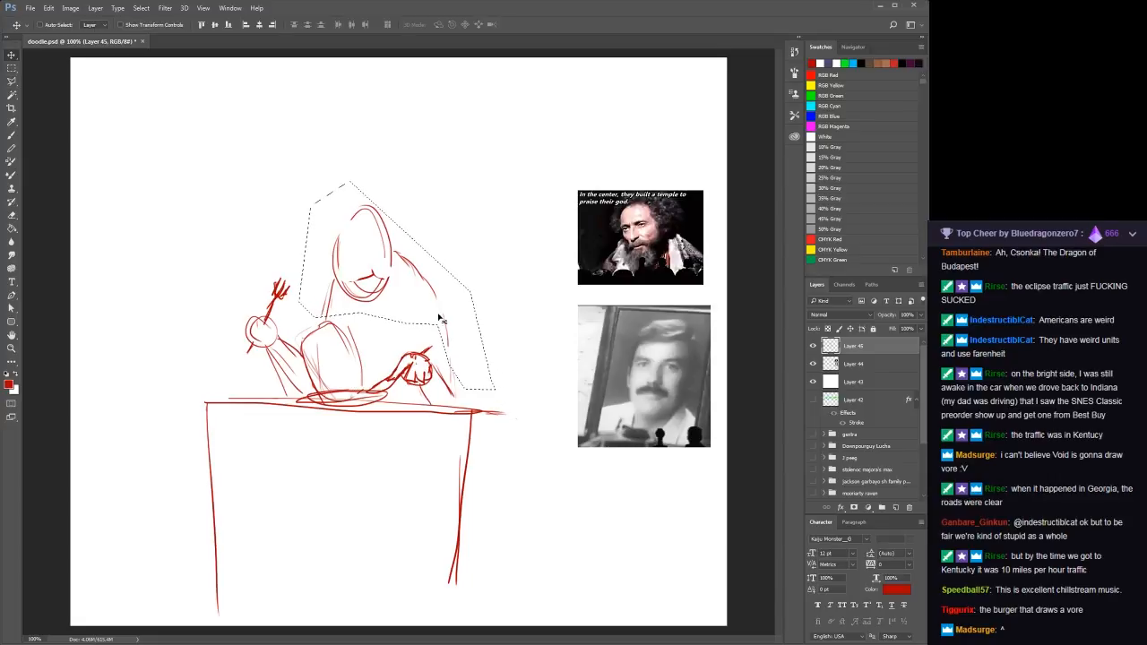
mouse_move(422, 289)
mouse_down()
mouse_move(476, 308)
mouse_move(462, 376)
mouse_move(473, 410)
mouse_up()
key(ctrl+d)
Erase the forearm beneath the fork-holding fist and redraw it slimmer, running down toward the plate
key(b)
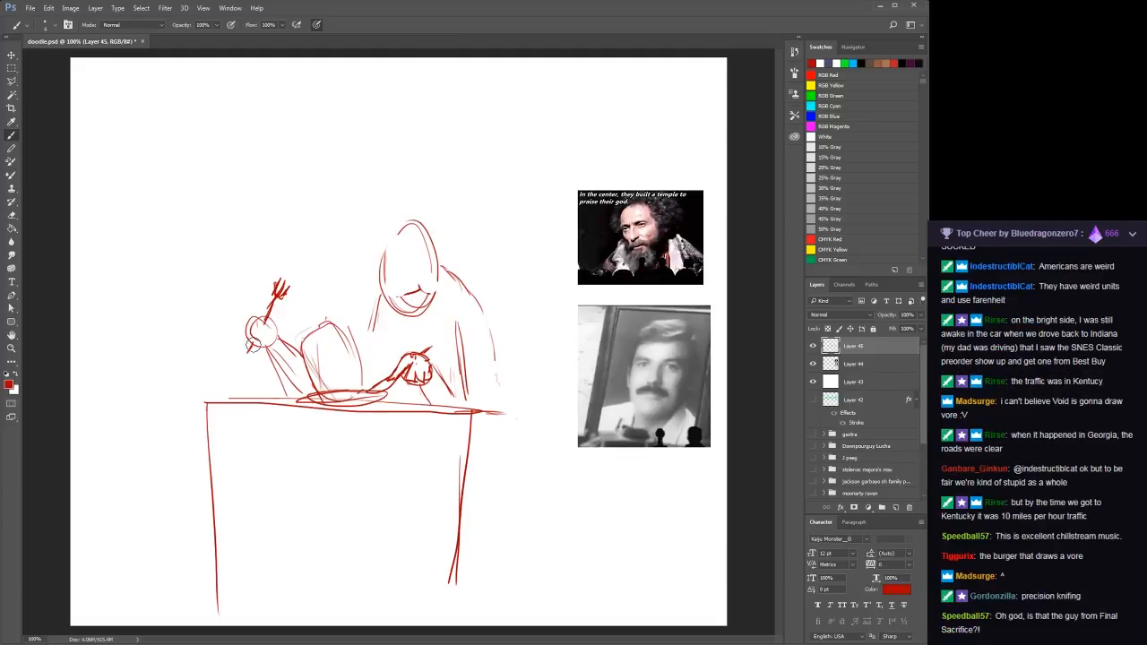
mouse_move(273, 381)
mouse_down()
mouse_move(265, 358)
mouse_move(287, 385)
mouse_move(275, 353)
mouse_up()
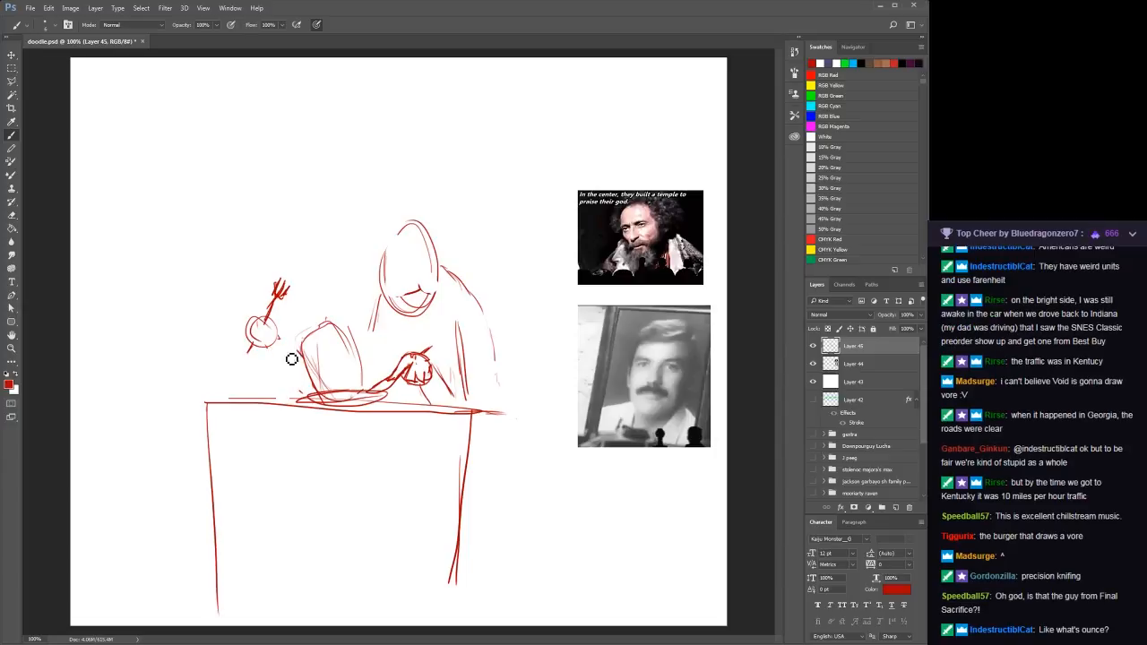
mouse_move(282, 346)
mouse_down()
mouse_move(294, 377)
mouse_move(273, 353)
mouse_move(314, 399)
mouse_move(271, 351)
mouse_move(299, 367)
mouse_up()
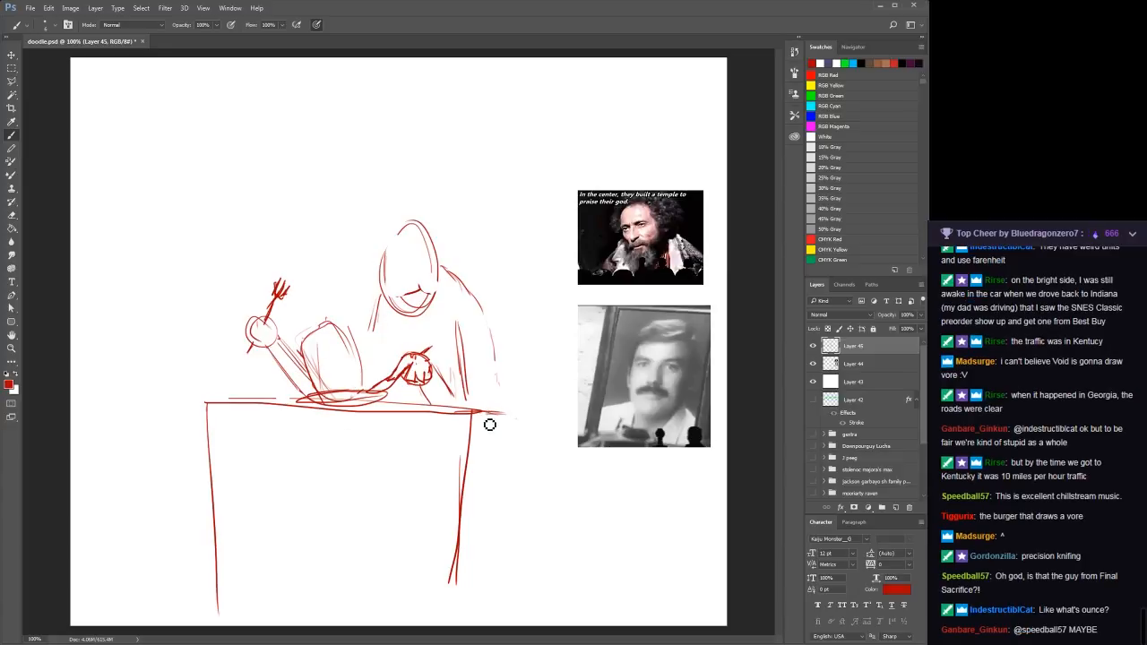
Rework the table in perspective with a thick front edge, an angled right side and a front corner leg
mouse_move(460, 396)
mouse_down()
mouse_move(473, 435)
mouse_move(408, 434)
mouse_move(467, 417)
mouse_move(407, 421)
mouse_move(432, 423)
mouse_move(425, 437)
mouse_move(471, 427)
mouse_move(354, 474)
mouse_move(404, 461)
mouse_move(219, 433)
mouse_up()
drag(287, 443, 221, 427)
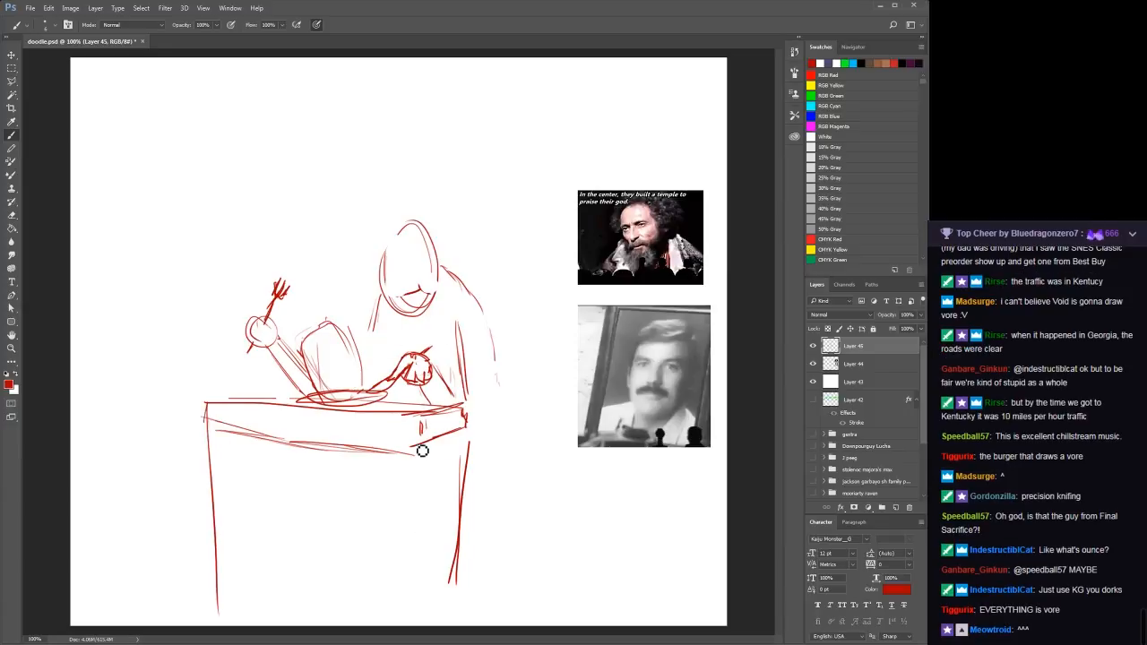
drag(421, 452, 424, 620)
drag(408, 458, 409, 617)
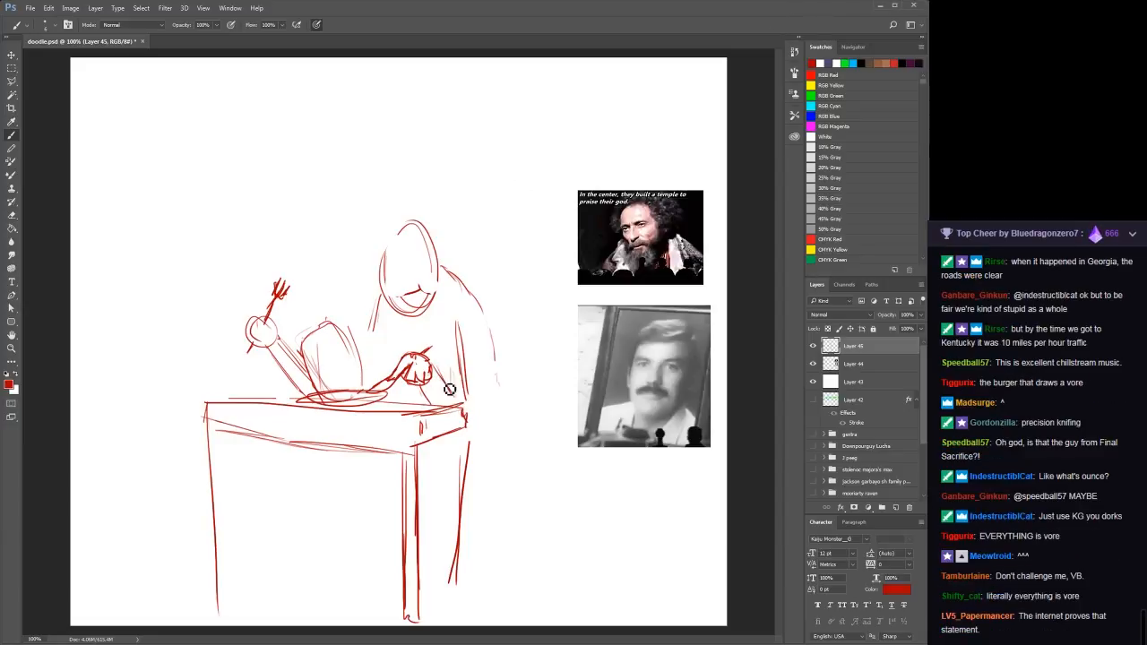
Turn the mound on the plate into a face with X-shaped eyes, bushy eyebrows, a nose and a moustache
mouse_move(370, 328)
mouse_down()
mouse_move(376, 314)
mouse_move(353, 339)
mouse_move(359, 405)
mouse_move(333, 382)
mouse_move(362, 378)
mouse_move(341, 382)
mouse_move(350, 372)
mouse_up()
key(ctrl+z)
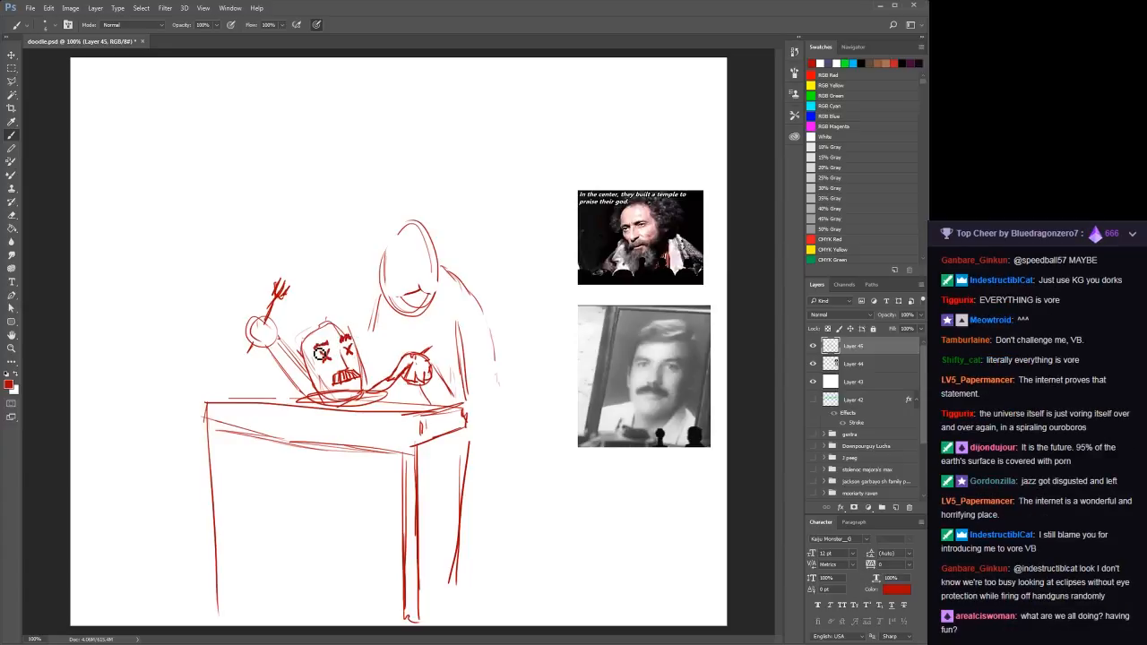
drag(321, 353, 322, 351)
Firm up the plated head's cheek and jaw contour, darken the moustache and add an ear on its left side
key(z)
click(352, 383)
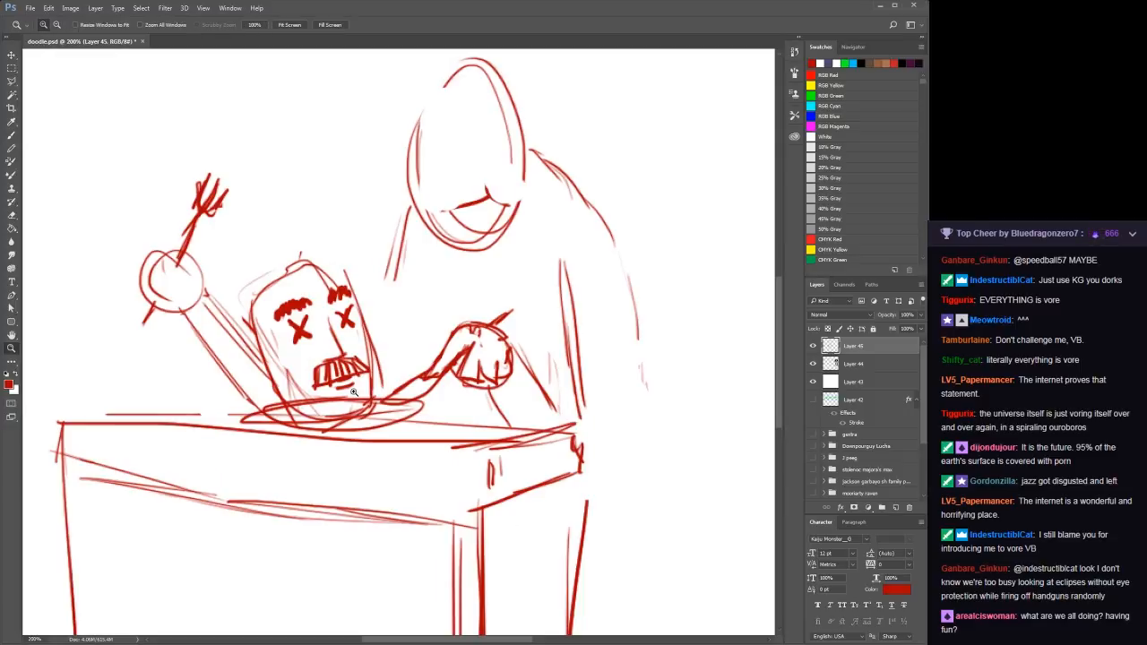
key(b)
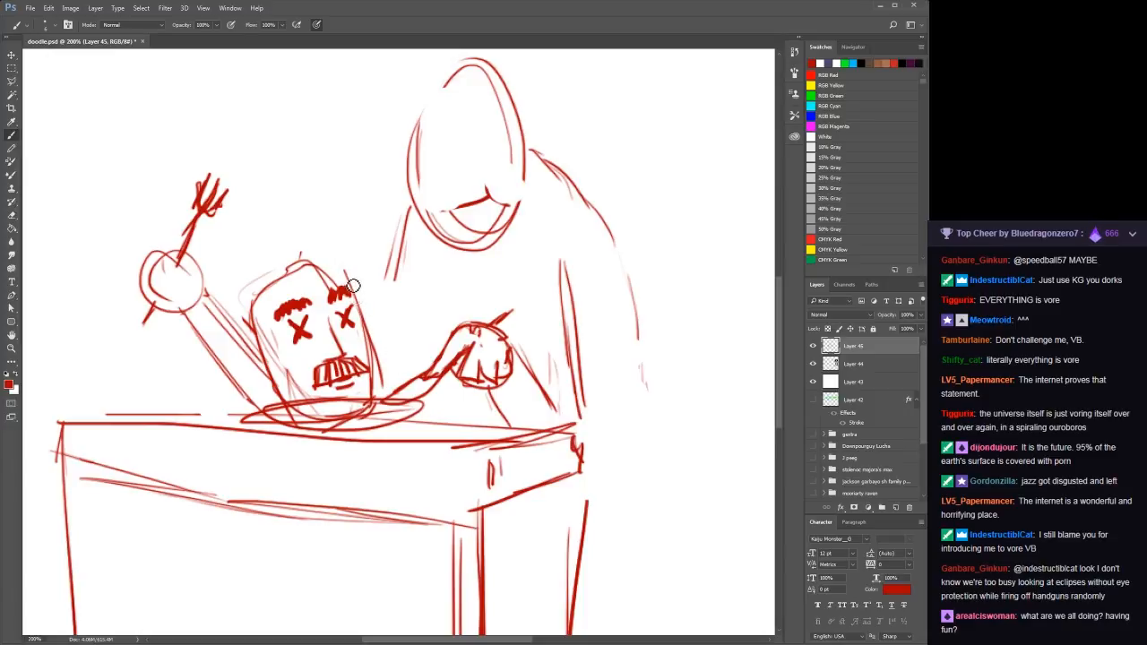
mouse_move(357, 293)
mouse_down()
mouse_move(373, 352)
mouse_move(371, 419)
mouse_up()
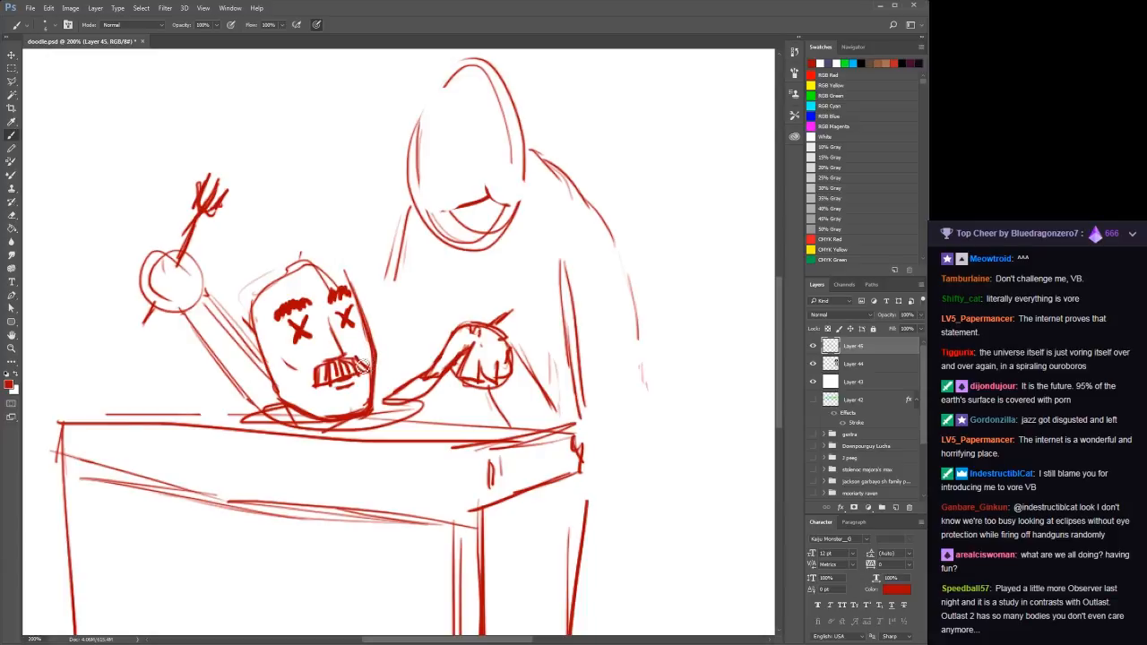
drag(340, 366, 332, 365)
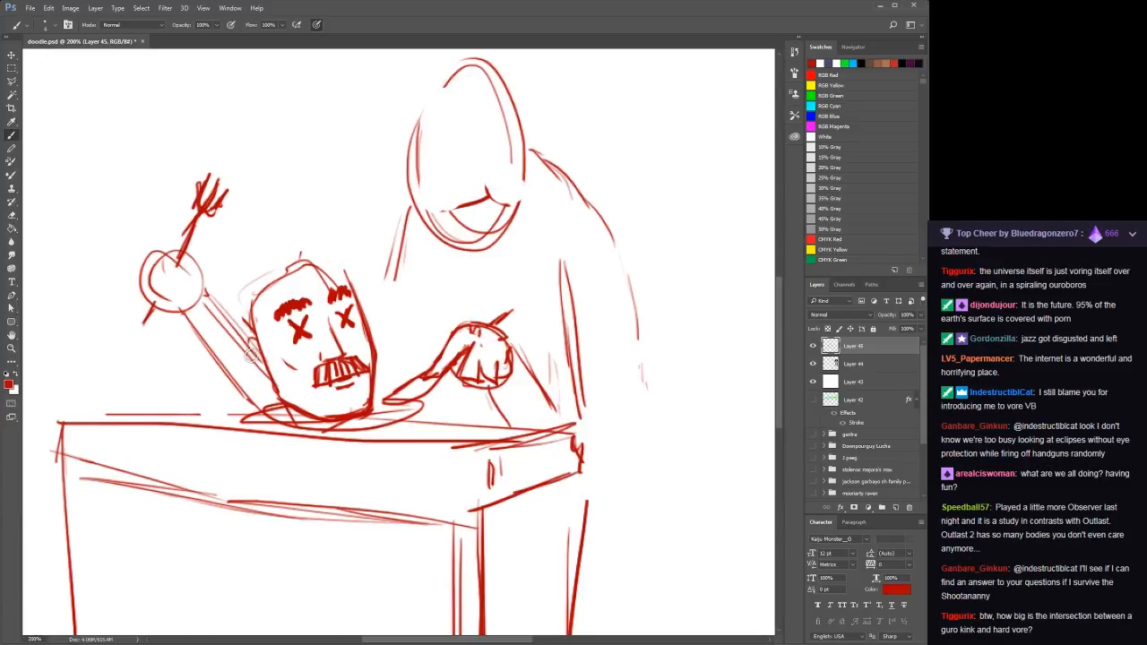
drag(256, 347, 266, 371)
key(ctrl+z)
key(ctrl+z)
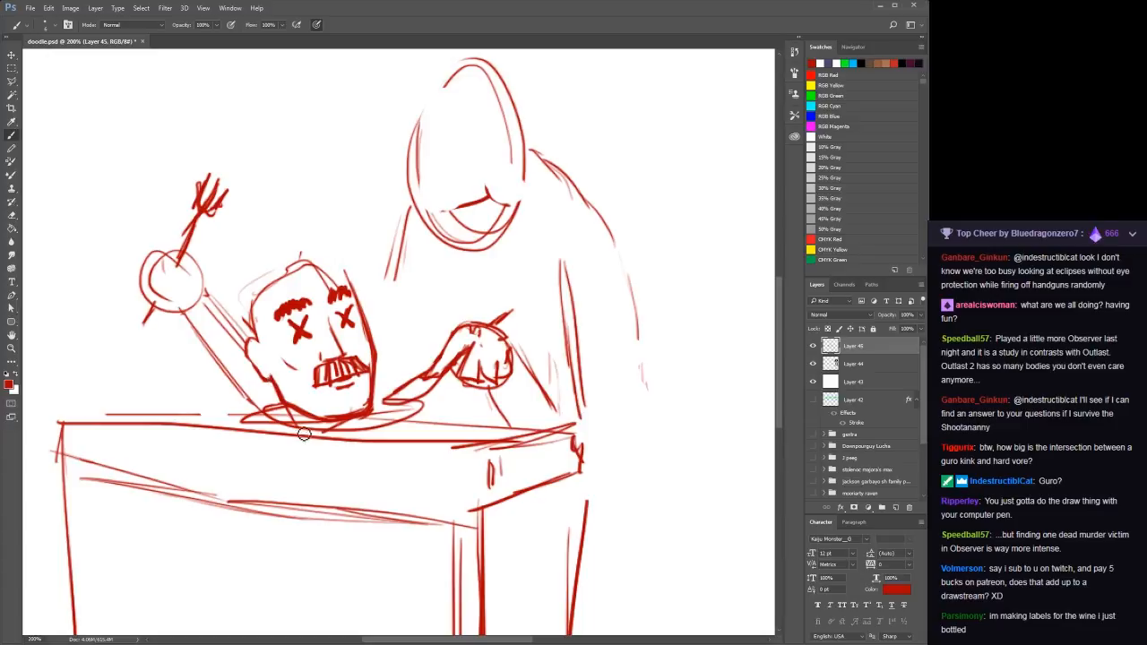
Move the layer with the two reference images to the left side of the canvas, next to the plated head
key(z)
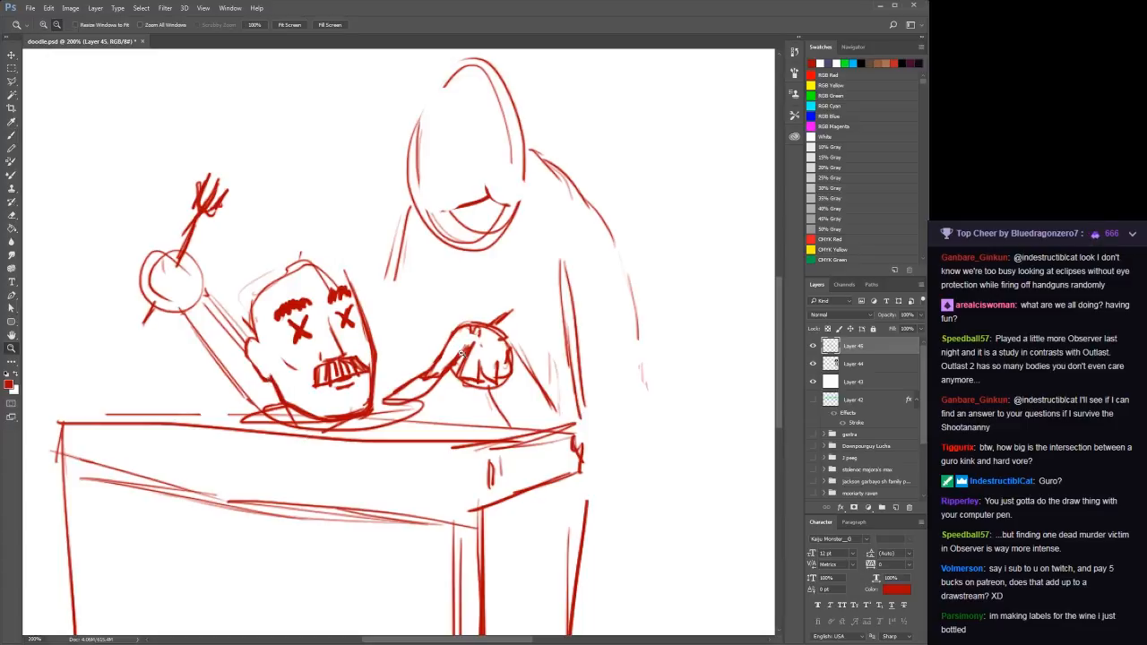
alt+click(498, 338)
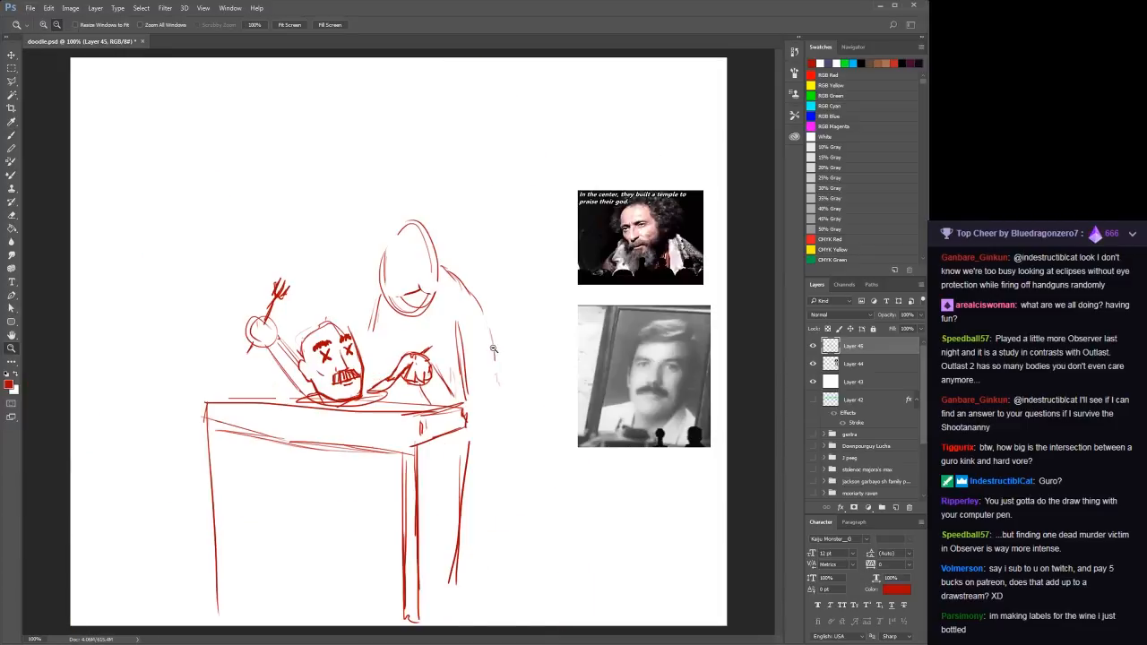
click(875, 365)
key(v)
mouse_move(709, 412)
mouse_down()
mouse_move(160, 401)
mouse_move(238, 438)
mouse_move(230, 404)
mouse_move(241, 390)
mouse_up()
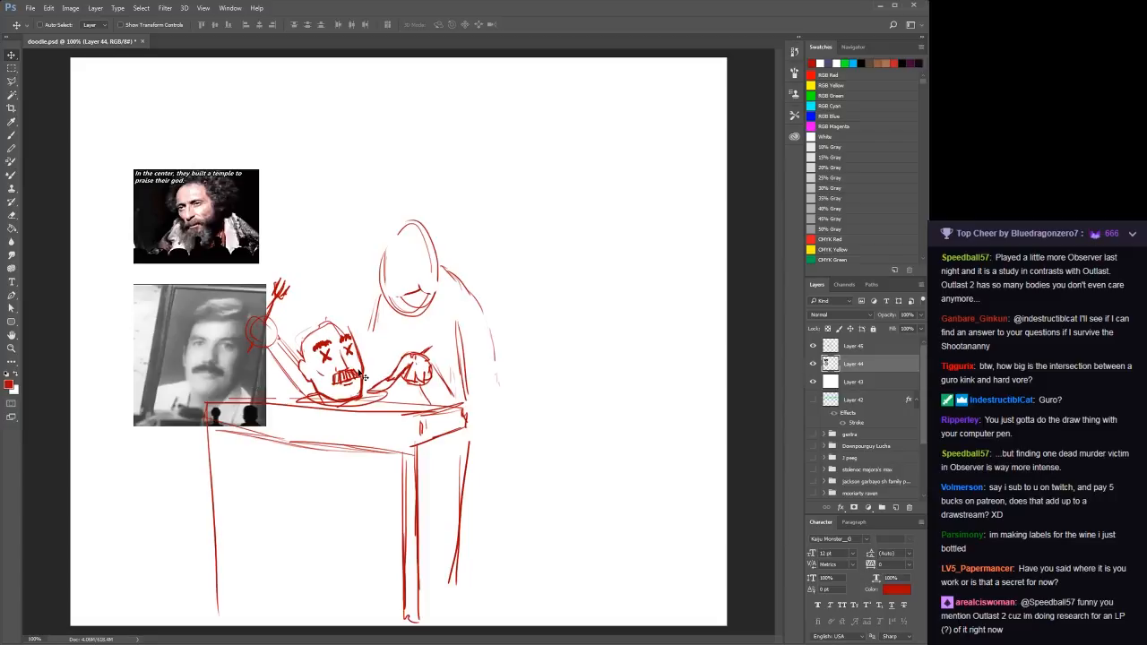
On the sketch layer, erase the plated head's rough skull outline above the eyebrows
click(874, 355)
key(z)
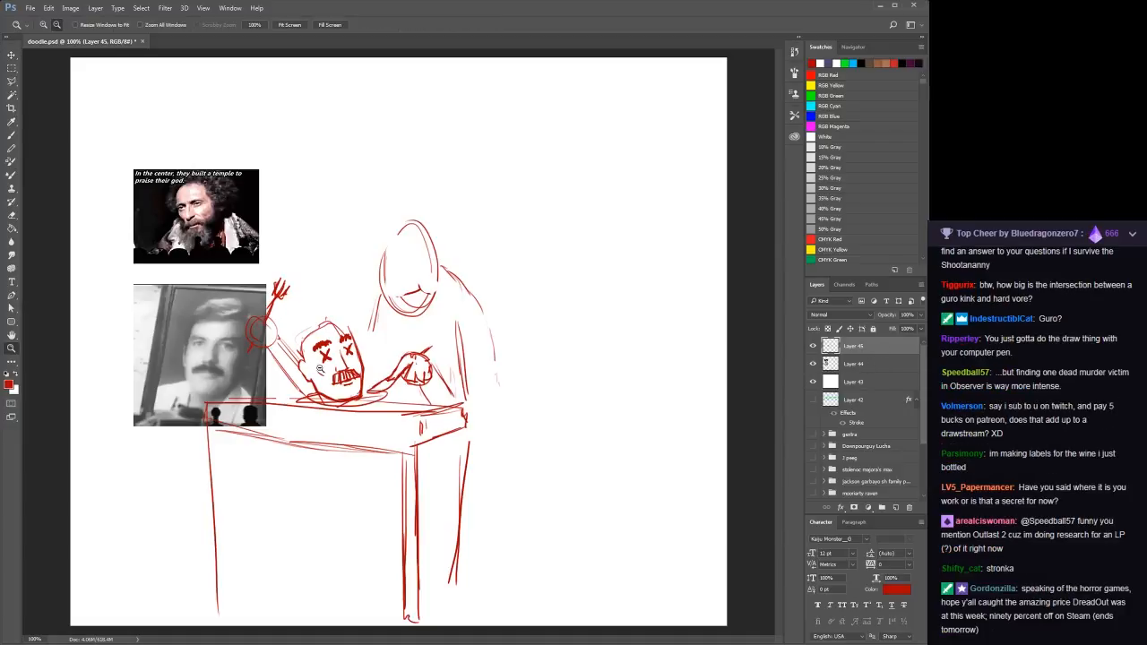
click(320, 369)
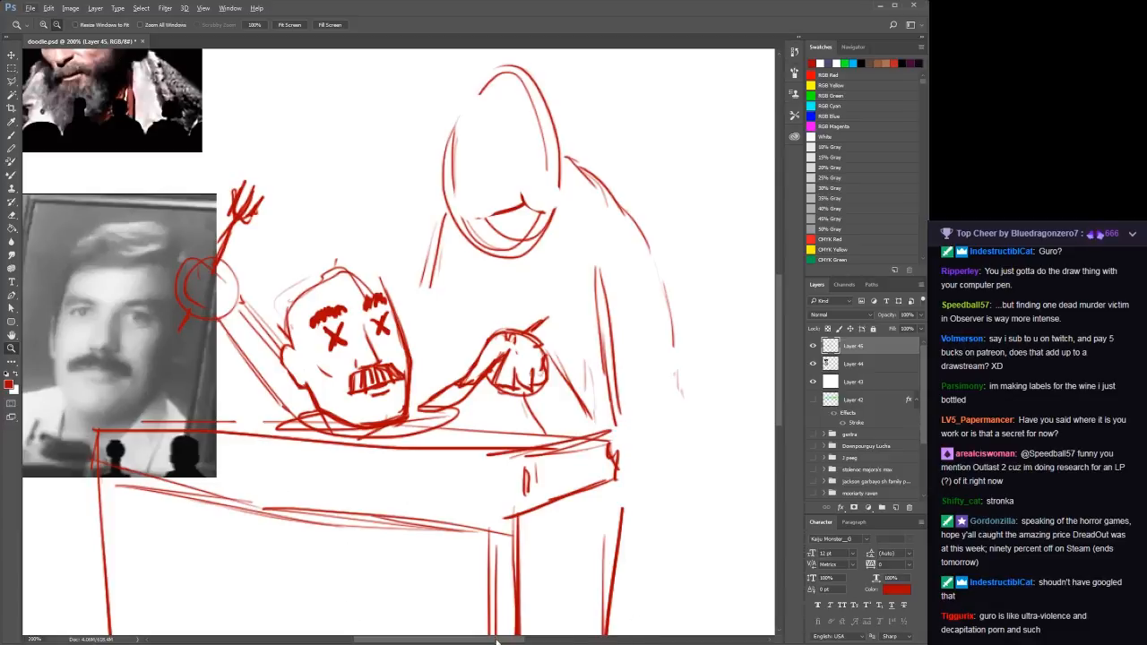
click(404, 387)
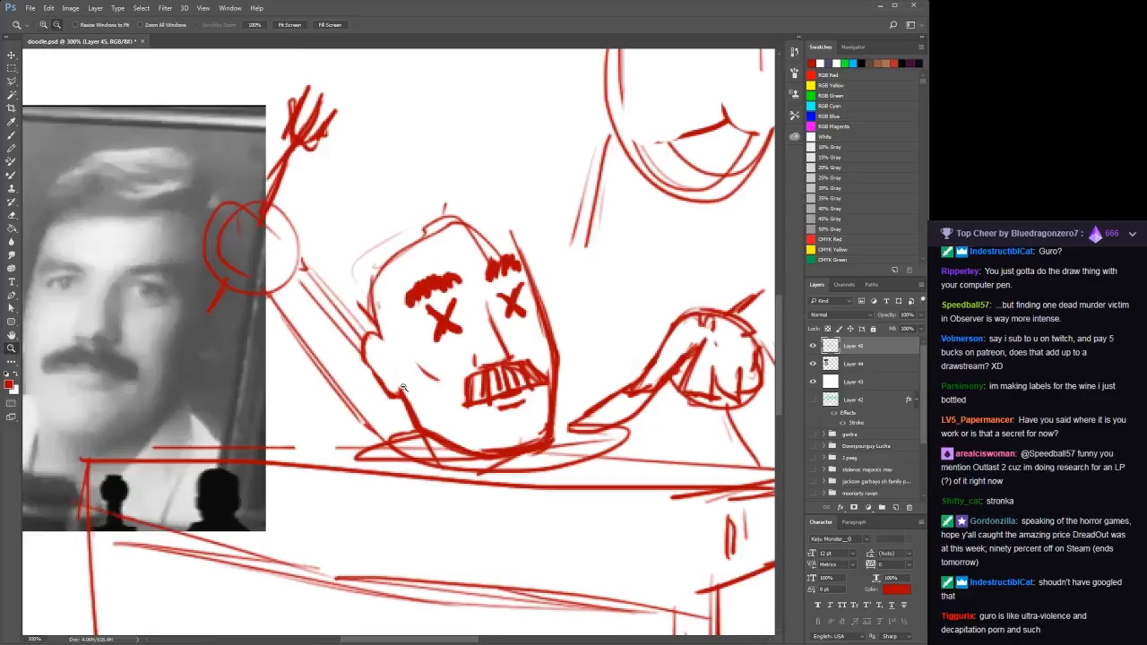
key(b)
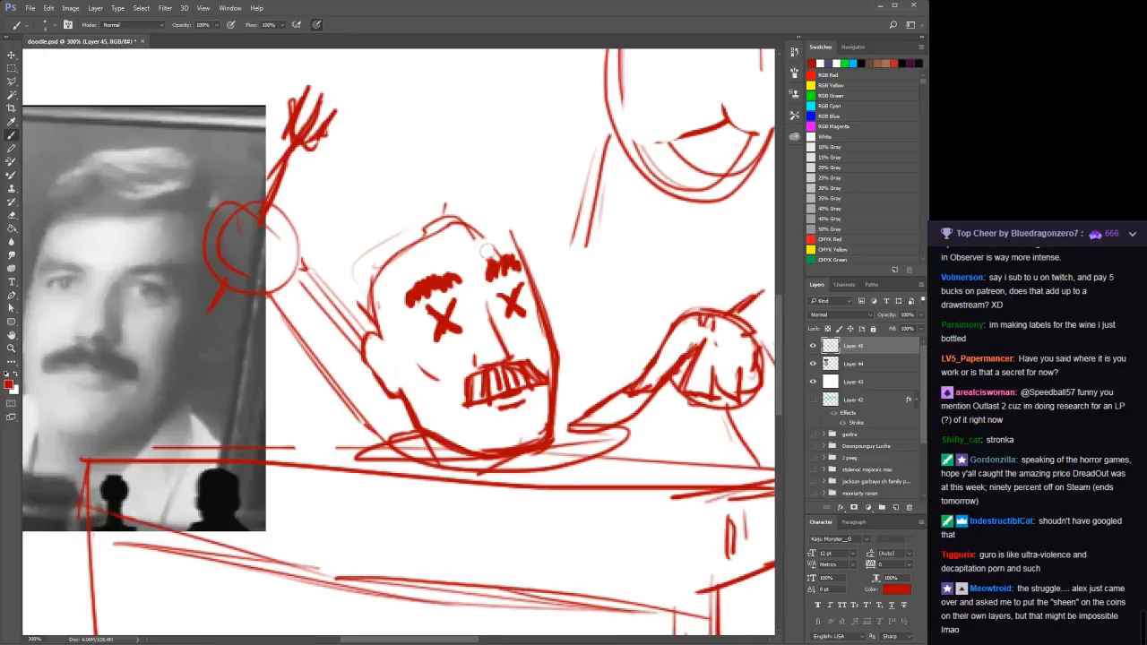
mouse_move(495, 248)
mouse_down()
mouse_move(431, 240)
mouse_move(462, 215)
mouse_move(396, 256)
mouse_move(409, 238)
mouse_move(354, 294)
mouse_move(379, 300)
mouse_move(371, 310)
mouse_move(358, 253)
mouse_up()
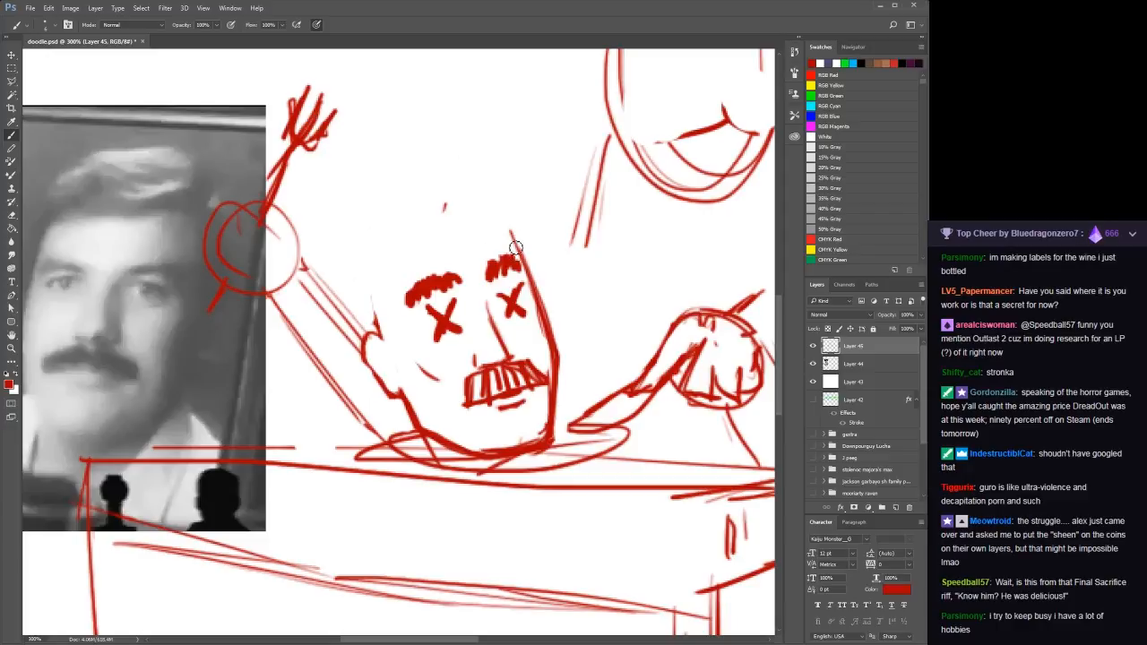
Draw the plated head's right forehead contour and a front hairline sweeping up to a tip above the eyebrows
drag(512, 225, 534, 270)
drag(507, 225, 496, 216)
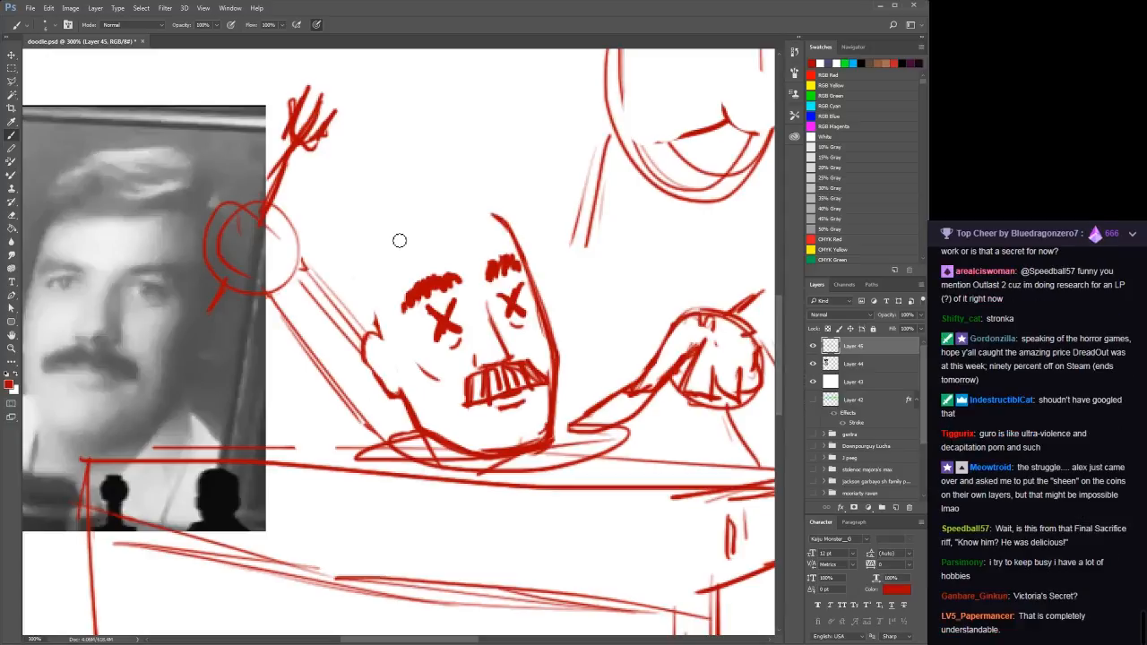
drag(379, 249, 486, 200)
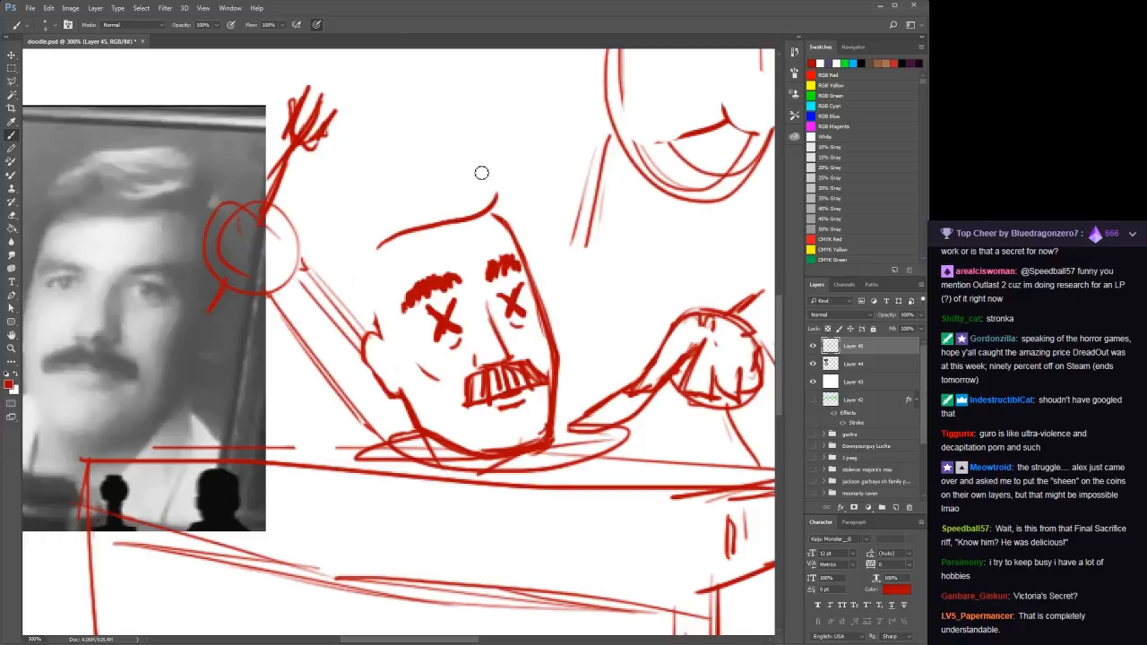
drag(482, 163, 350, 243)
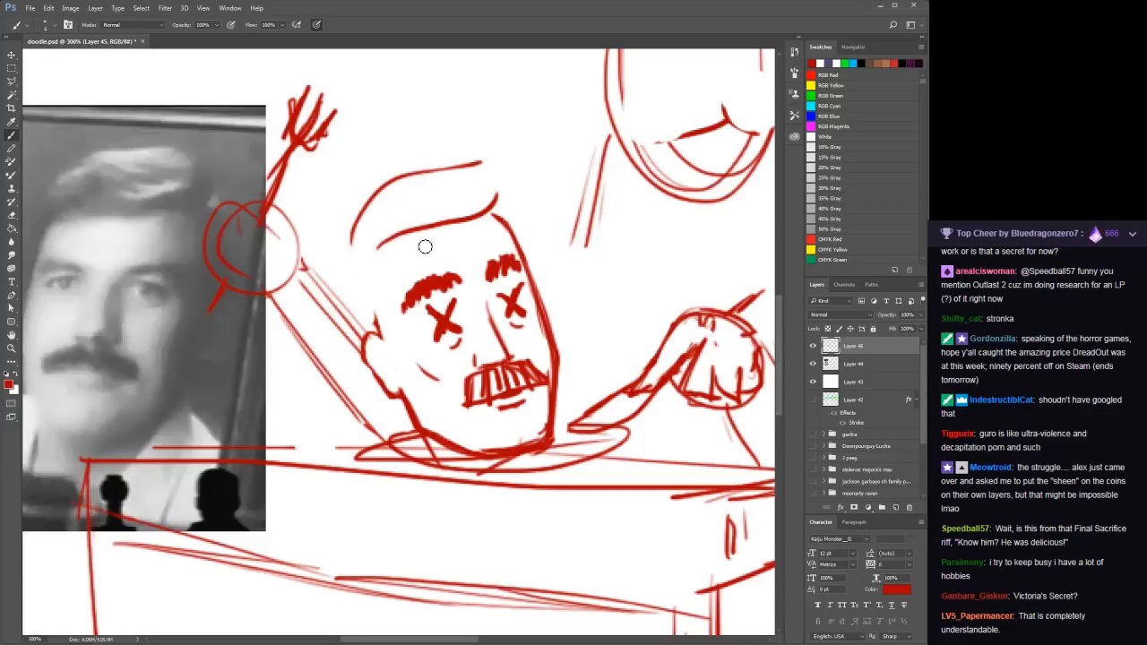
key(ctrl+z)
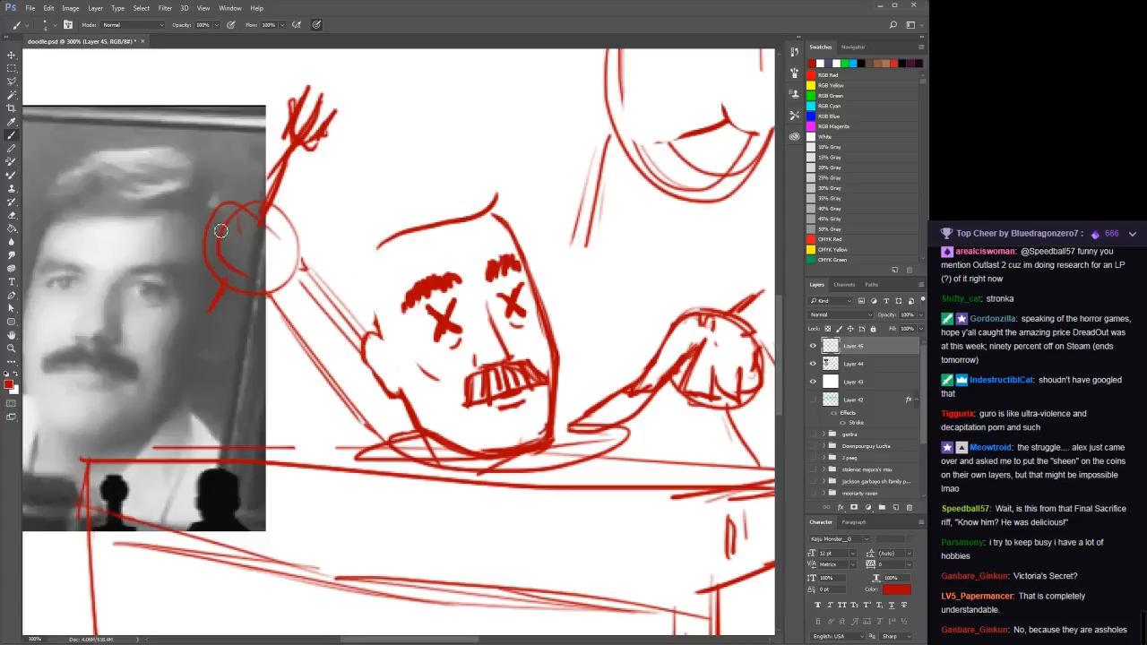
Doodle a toothbrush topped with toothpaste above the plated head, and erase it again
mouse_move(426, 143)
mouse_down()
mouse_move(487, 85)
mouse_move(460, 148)
mouse_move(422, 149)
mouse_move(462, 159)
mouse_move(481, 145)
mouse_move(454, 171)
mouse_move(413, 161)
mouse_move(423, 170)
mouse_move(336, 201)
mouse_move(439, 165)
mouse_up()
drag(447, 145, 453, 165)
mouse_move(464, 146)
mouse_down()
mouse_move(463, 163)
mouse_move(484, 101)
mouse_up()
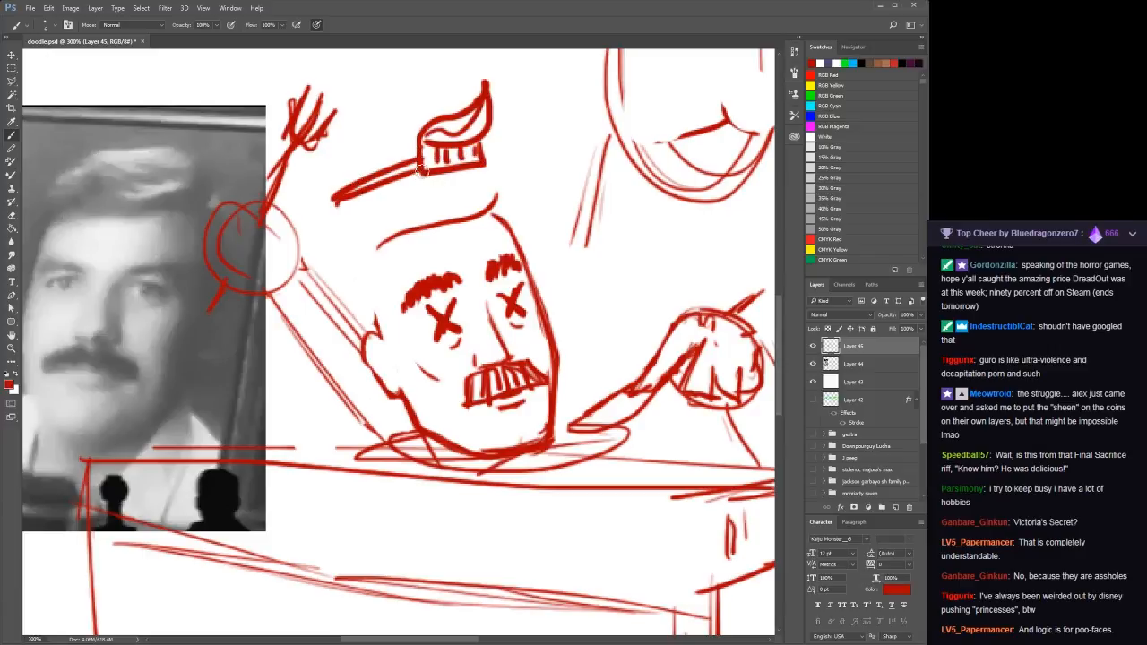
drag(423, 166, 333, 216)
mouse_move(453, 115)
mouse_down()
mouse_move(484, 99)
mouse_move(441, 134)
mouse_up()
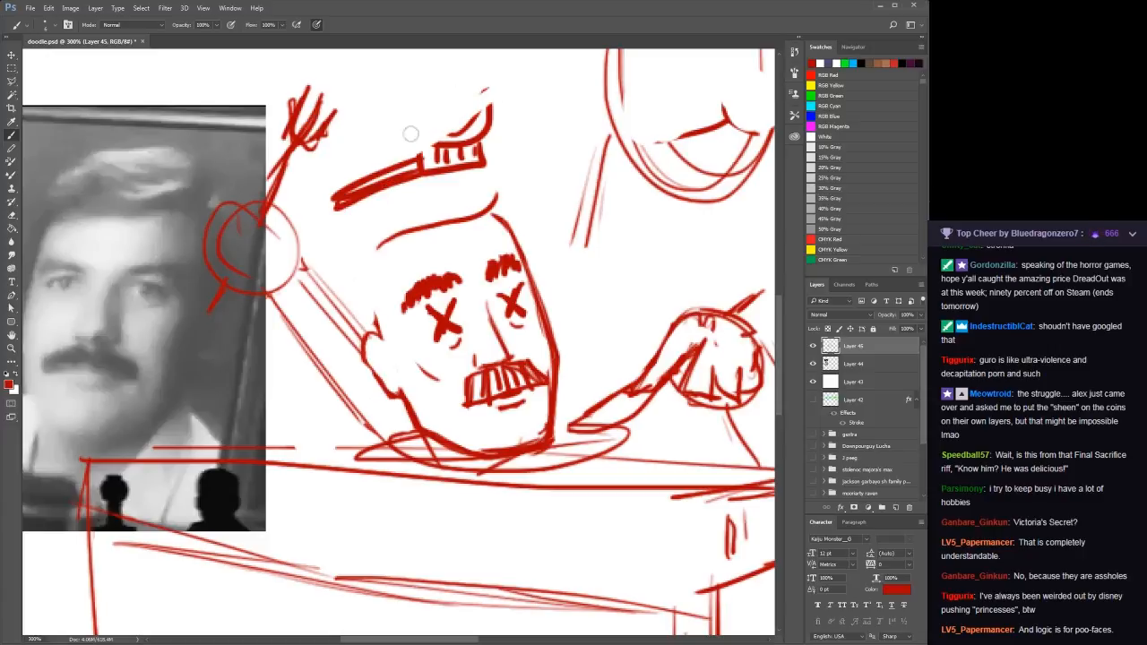
mouse_move(360, 157)
mouse_down()
mouse_move(329, 221)
mouse_move(428, 137)
mouse_move(444, 135)
mouse_move(434, 180)
mouse_move(448, 179)
mouse_move(500, 125)
mouse_move(456, 156)
mouse_up()
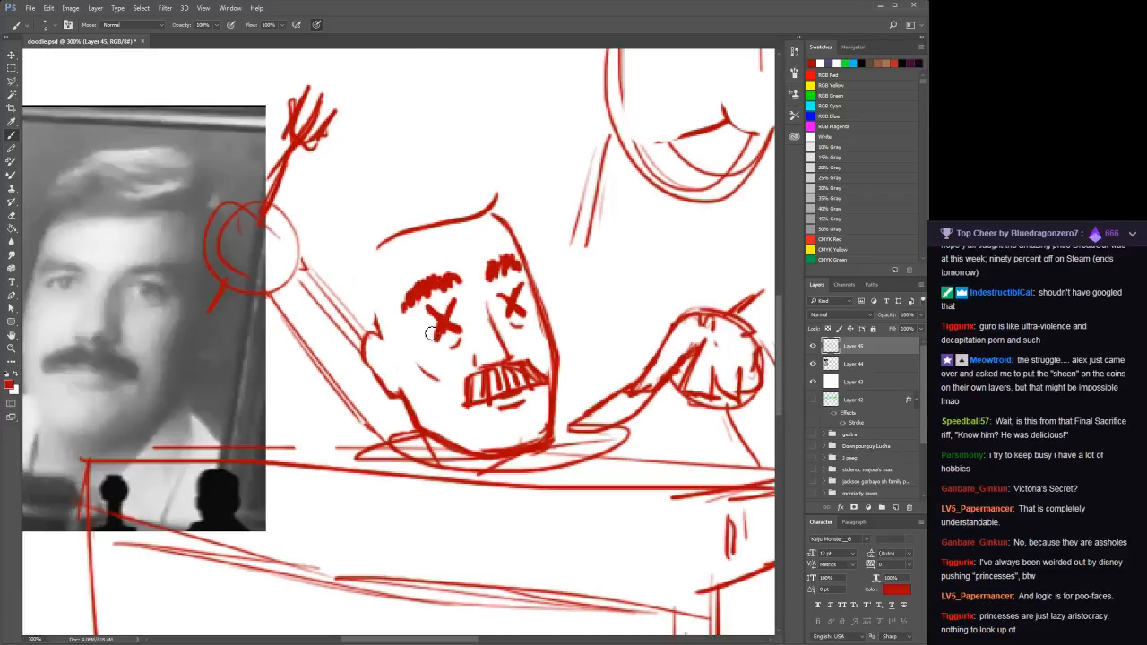
Continue the plated head's hairline down the left temple and form a sideburn reaching the ear
drag(449, 351, 440, 351)
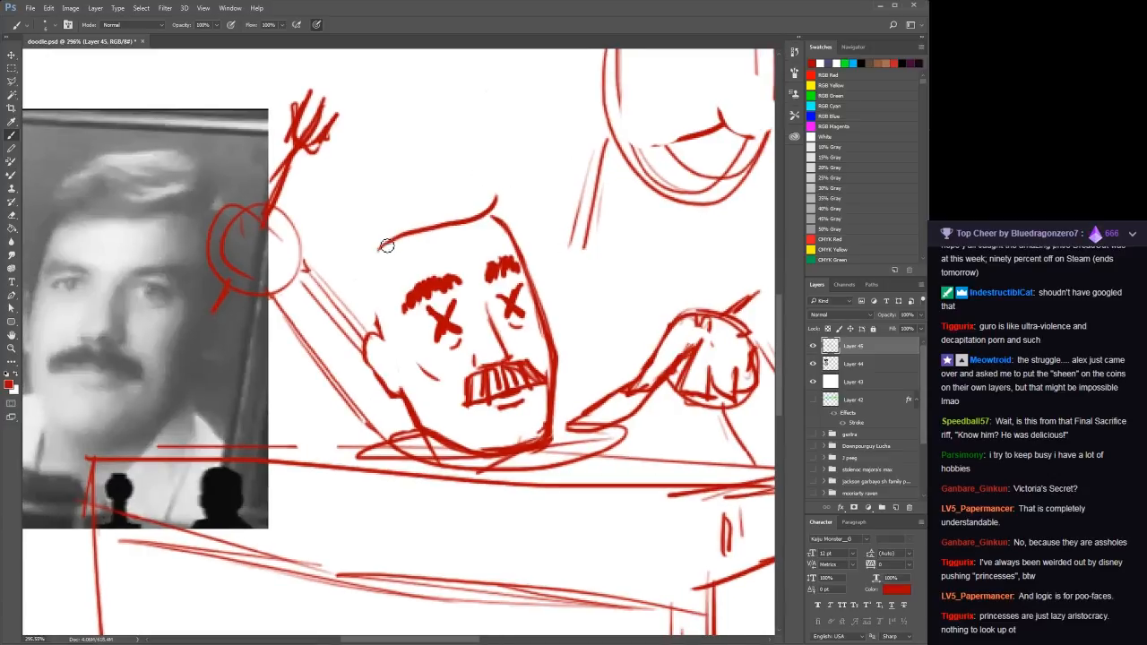
drag(384, 247, 373, 274)
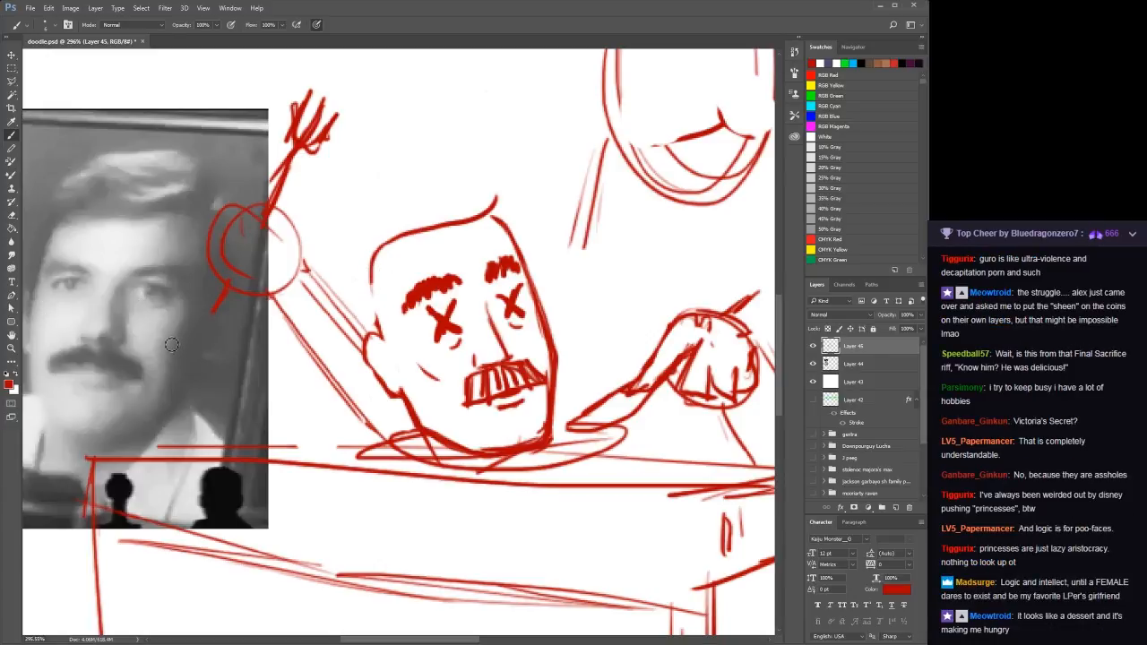
drag(171, 345, 231, 328)
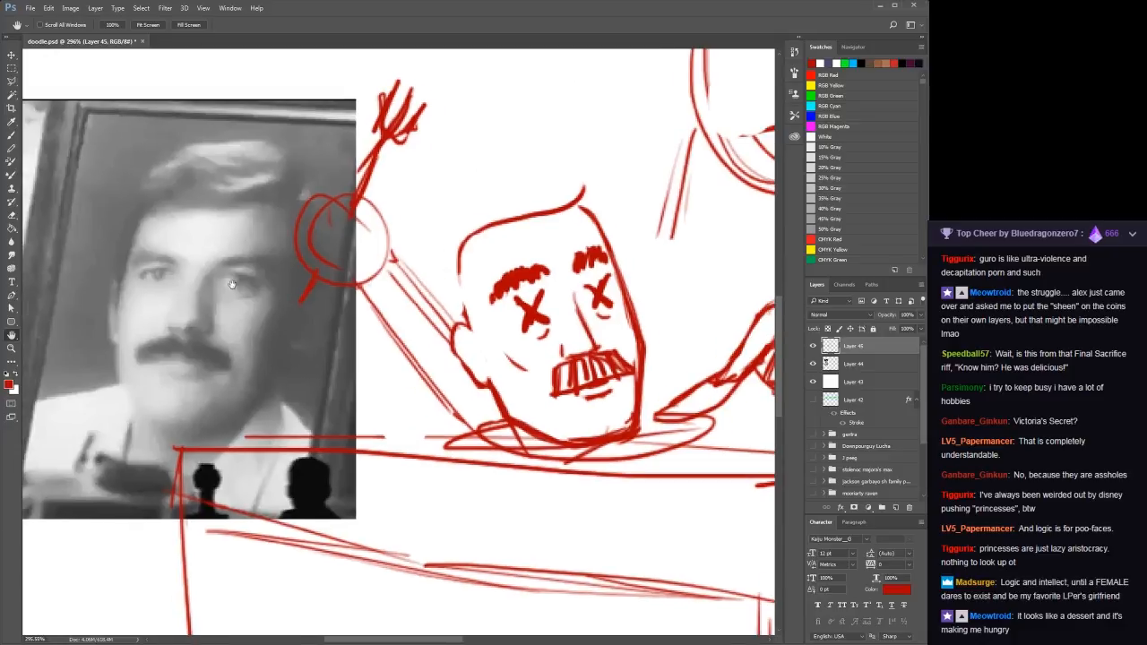
drag(231, 285, 158, 290)
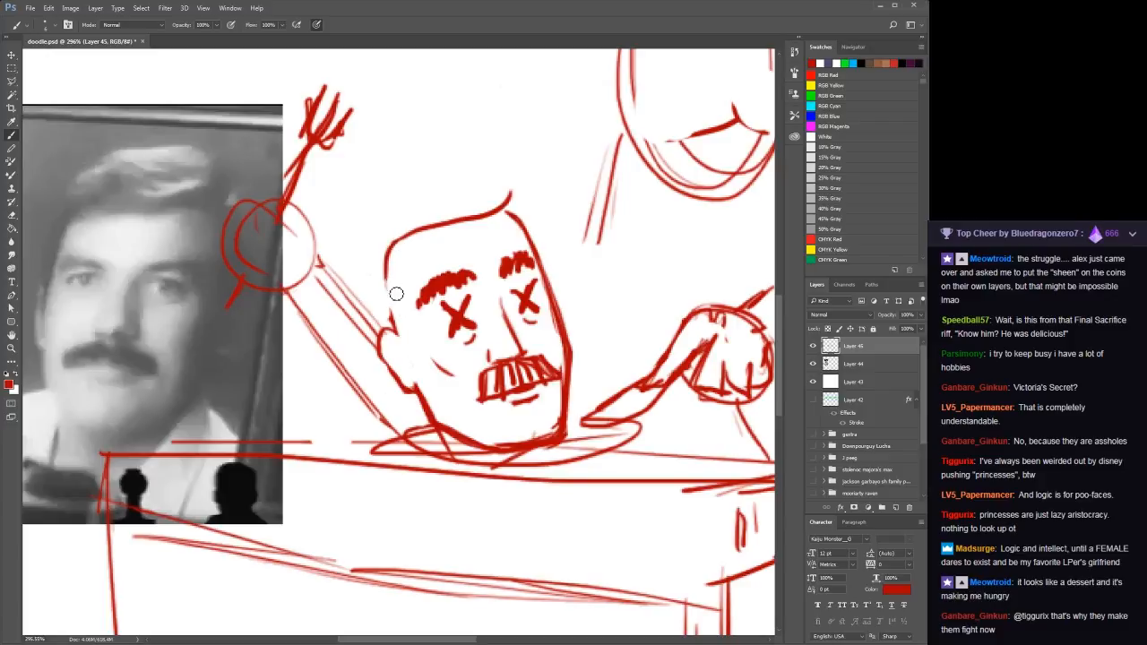
mouse_move(396, 293)
mouse_down()
mouse_move(392, 263)
mouse_move(415, 351)
mouse_move(395, 327)
mouse_move(410, 360)
mouse_move(394, 330)
mouse_move(410, 354)
mouse_move(407, 329)
mouse_up()
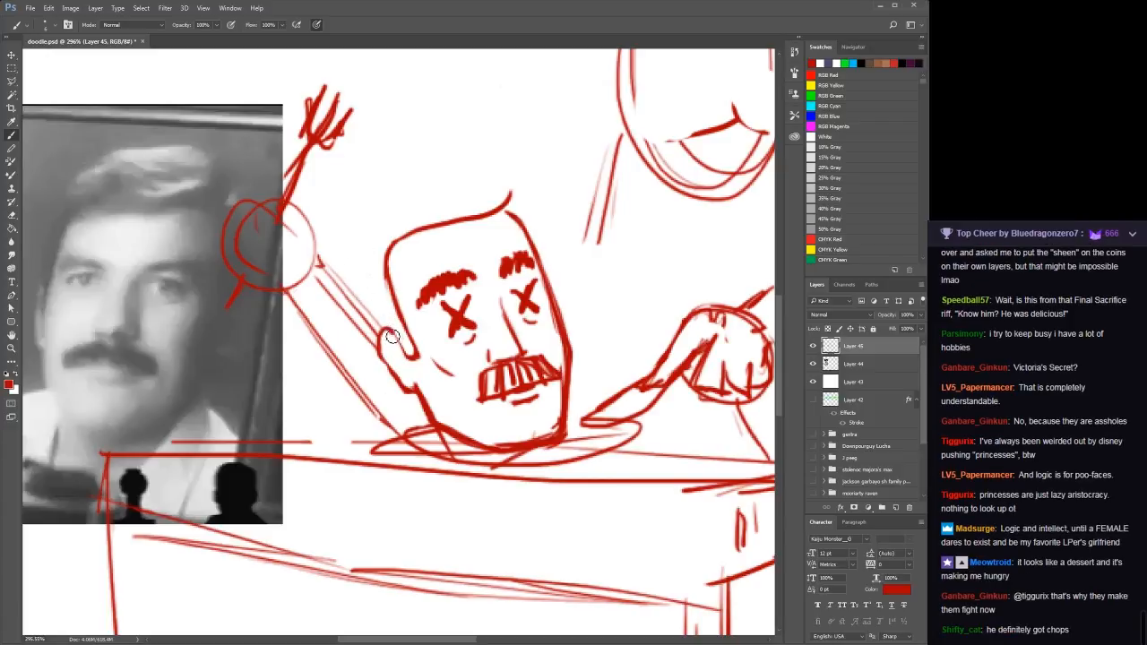
Darken the plated head's ear and sideburn outline, and smooth the stroke of the front hairline
mouse_move(396, 339)
mouse_down()
mouse_move(405, 354)
mouse_move(392, 373)
mouse_move(404, 381)
mouse_up()
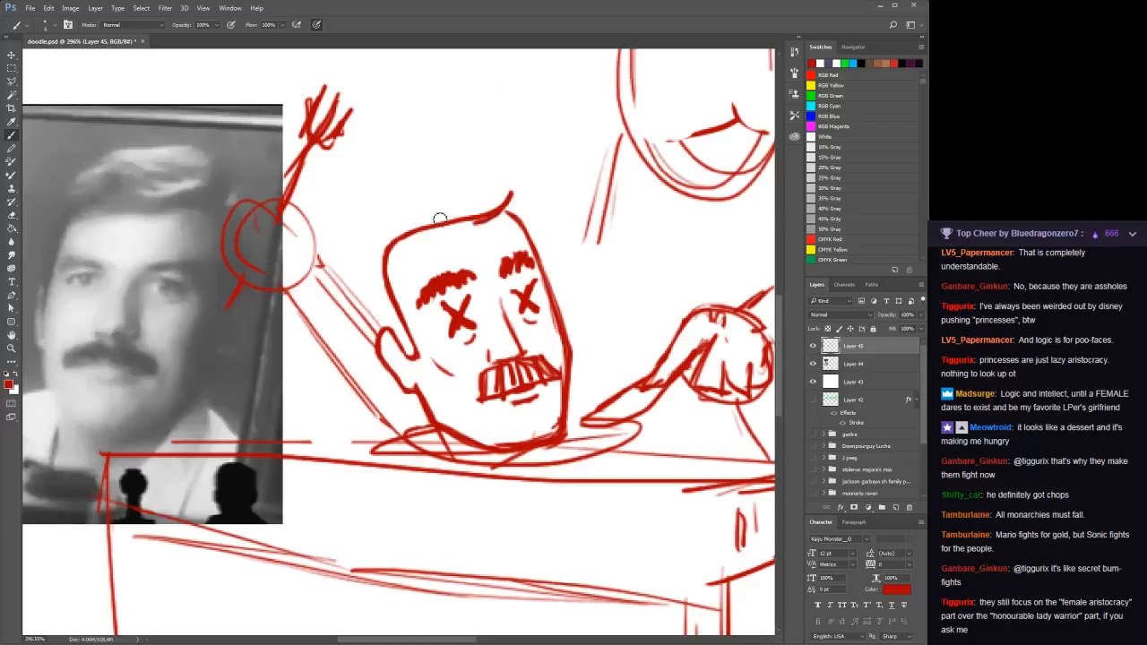
mouse_move(509, 196)
mouse_down()
mouse_move(480, 227)
mouse_move(390, 244)
mouse_up()
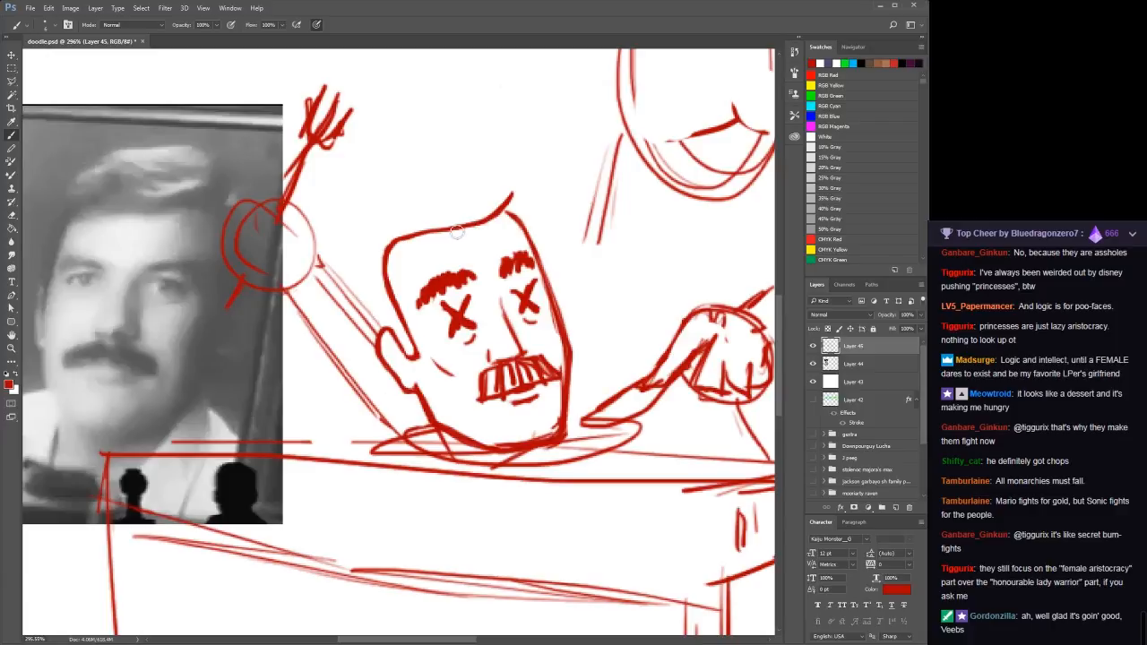
drag(459, 228, 398, 243)
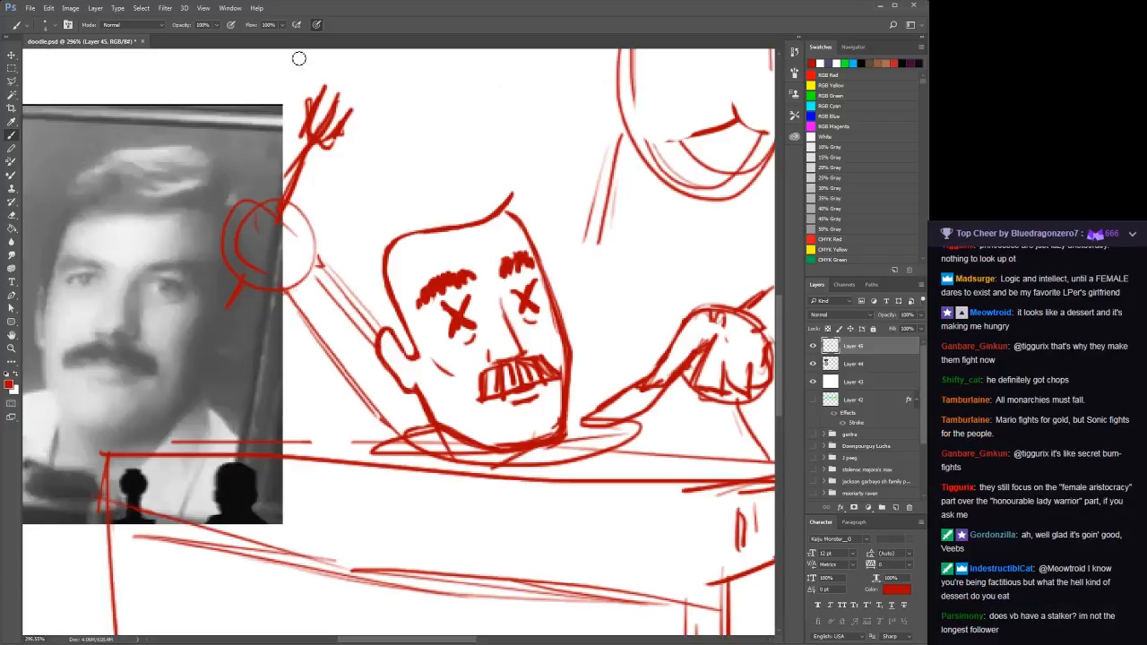
mouse_move(386, 336)
mouse_down()
mouse_move(355, 281)
mouse_move(383, 326)
mouse_up()
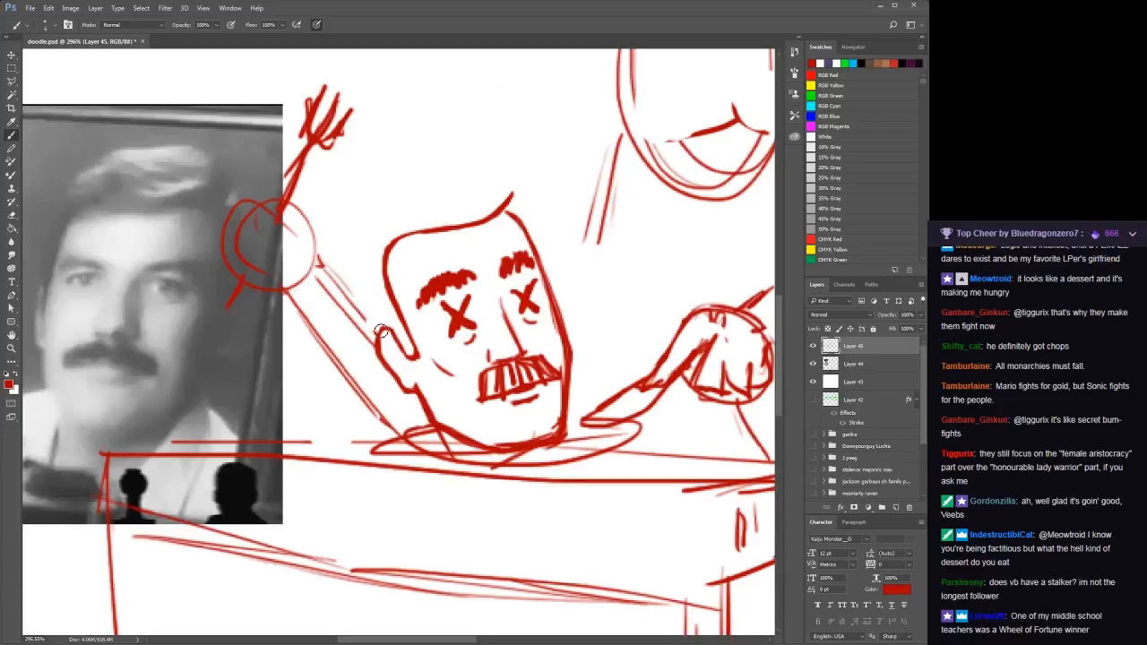
Outline the back of the hair upward from the ear and join it to the top contour of the hair
mouse_move(355, 279)
mouse_down()
mouse_move(374, 315)
mouse_move(355, 277)
mouse_move(386, 342)
mouse_up()
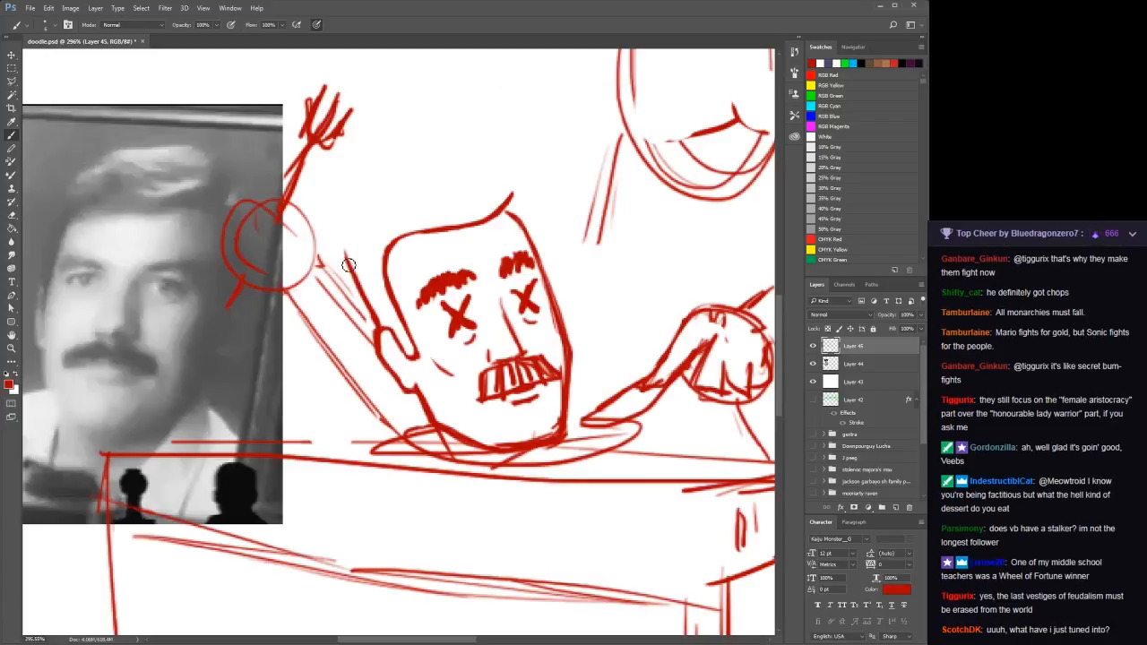
drag(345, 239, 371, 302)
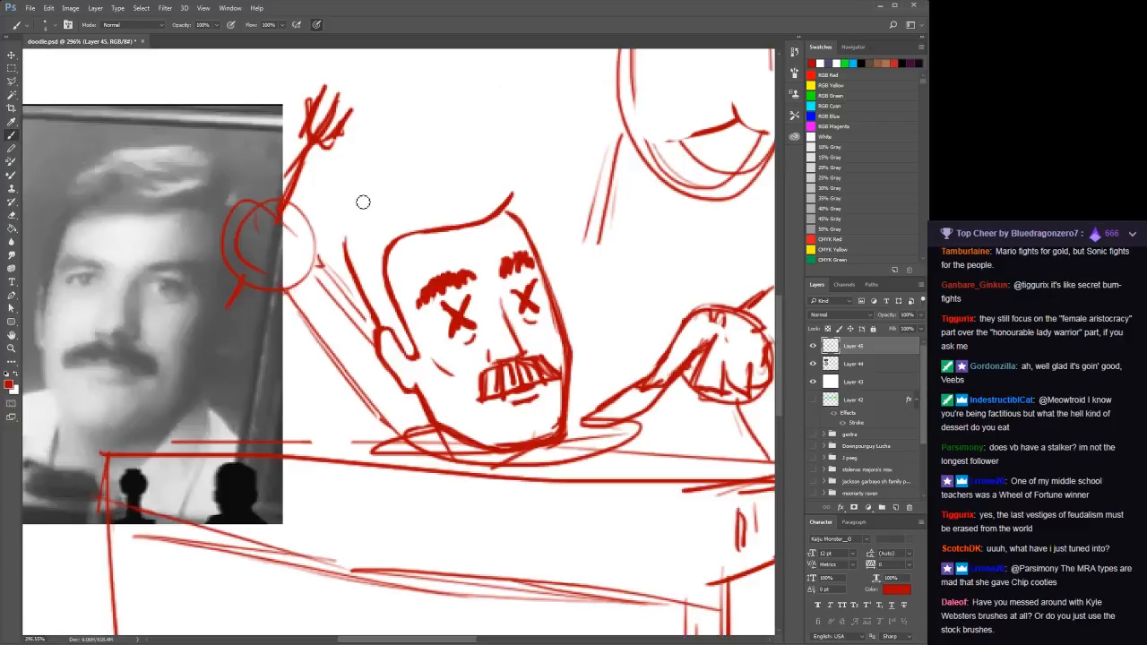
mouse_move(357, 193)
mouse_down()
mouse_move(523, 161)
mouse_move(492, 216)
mouse_up()
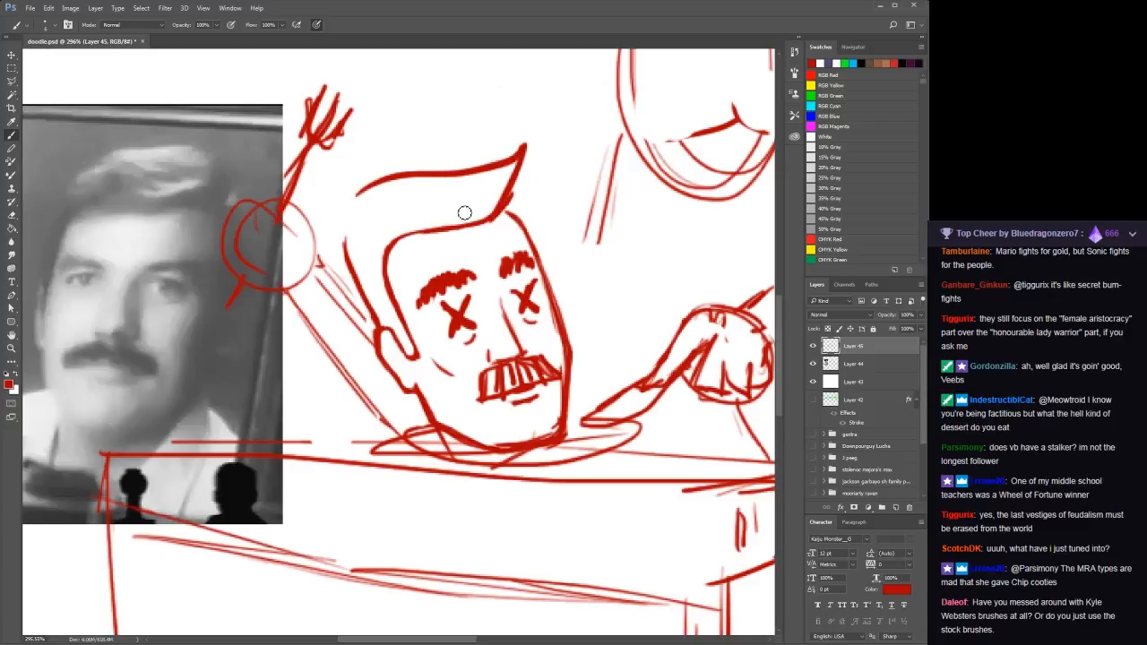
key(ctrl+z)
drag(527, 146, 496, 221)
key(ctrl+z)
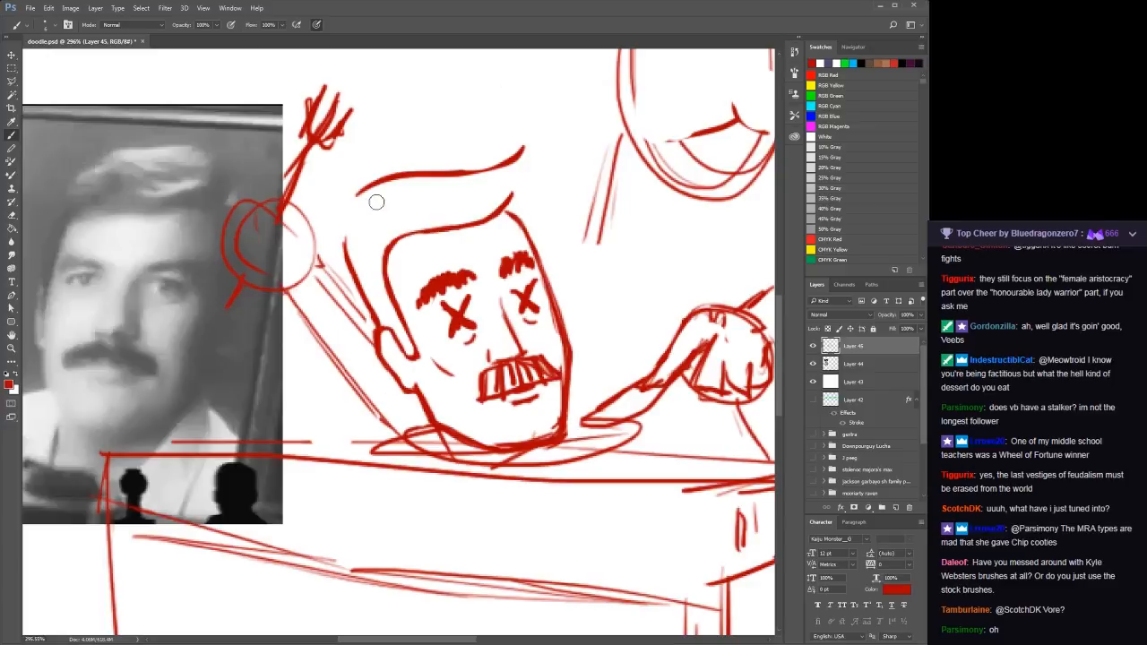
mouse_move(364, 193)
mouse_down()
mouse_move(350, 224)
mouse_move(345, 210)
mouse_move(350, 229)
mouse_move(342, 213)
mouse_move(347, 254)
mouse_move(331, 233)
mouse_move(352, 269)
mouse_up()
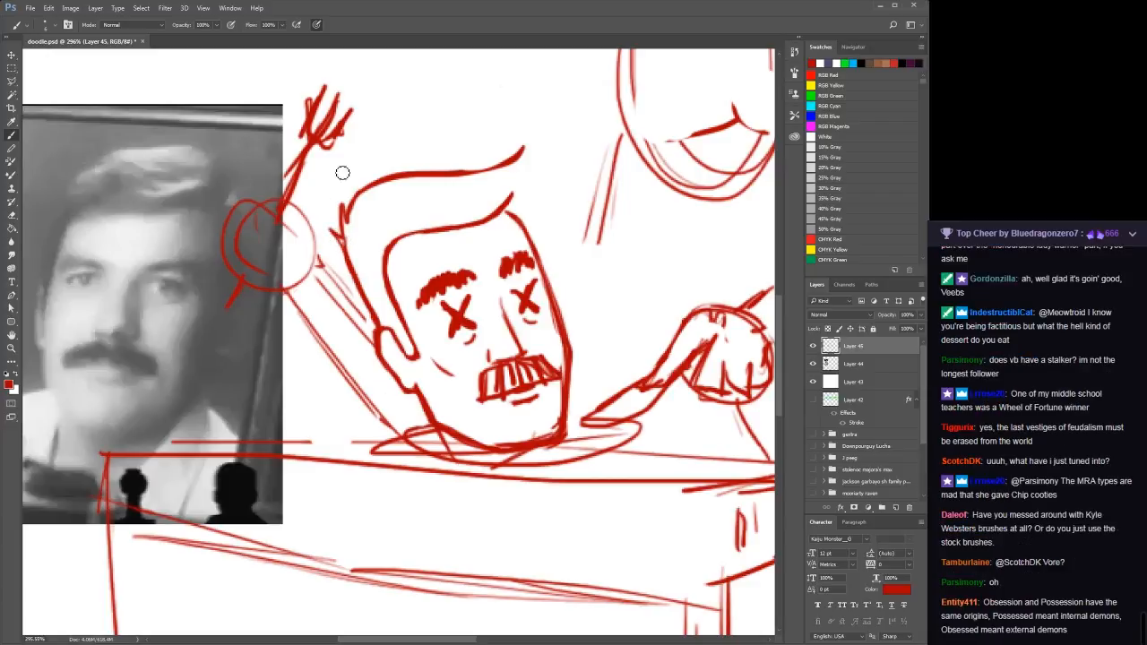
Replace the hair's pointed front tip with a rounded quiff and redraw the outline at the back of the hair
mouse_move(528, 157)
mouse_down()
mouse_move(526, 146)
mouse_move(529, 174)
mouse_move(495, 222)
mouse_move(502, 240)
mouse_up()
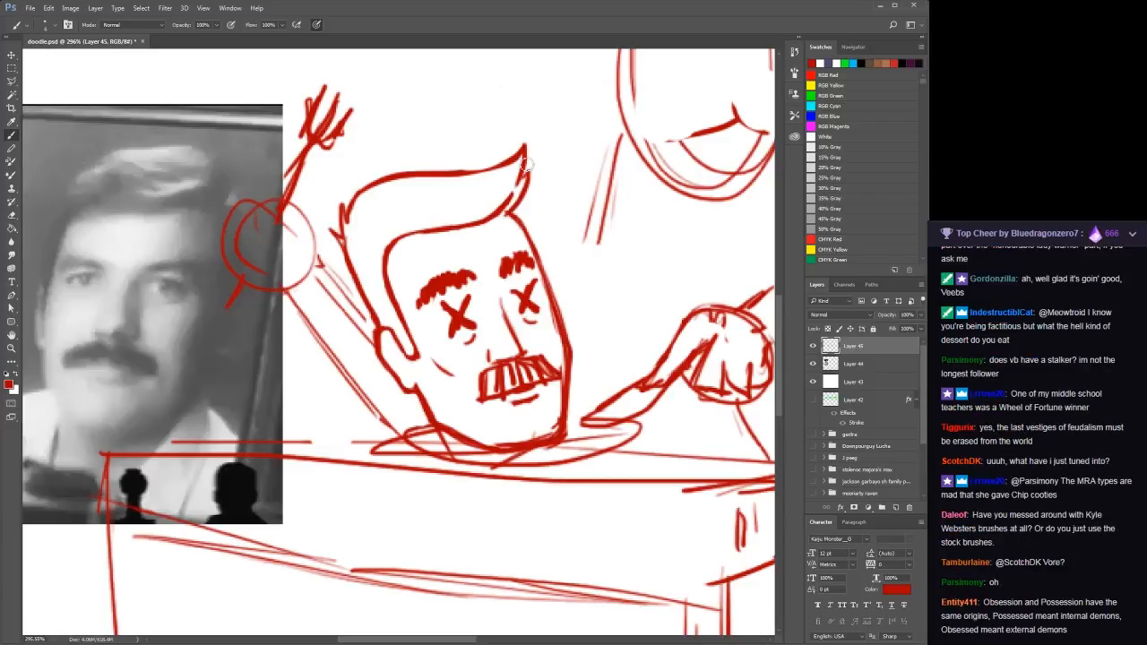
key(ctrl+z)
key(ctrl+z)
key(ctrl+z)
key(ctrl+alt+z)
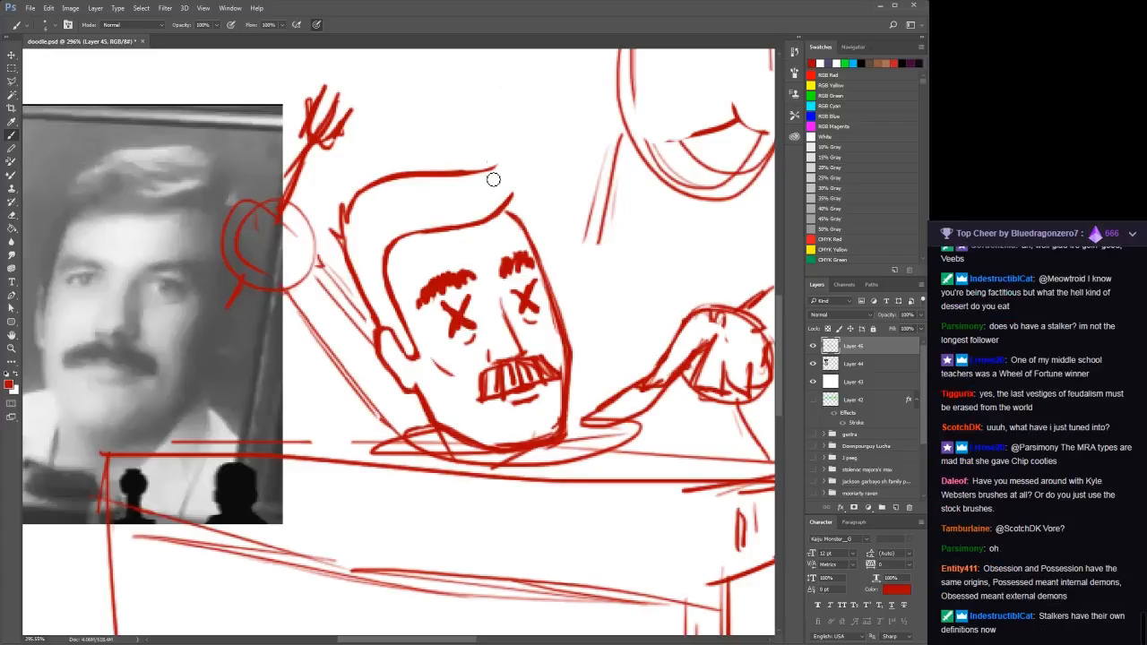
key(ctrl+shift+z)
key(ctrl+alt+z)
mouse_move(468, 173)
mouse_down()
mouse_move(527, 186)
mouse_move(504, 210)
mouse_up()
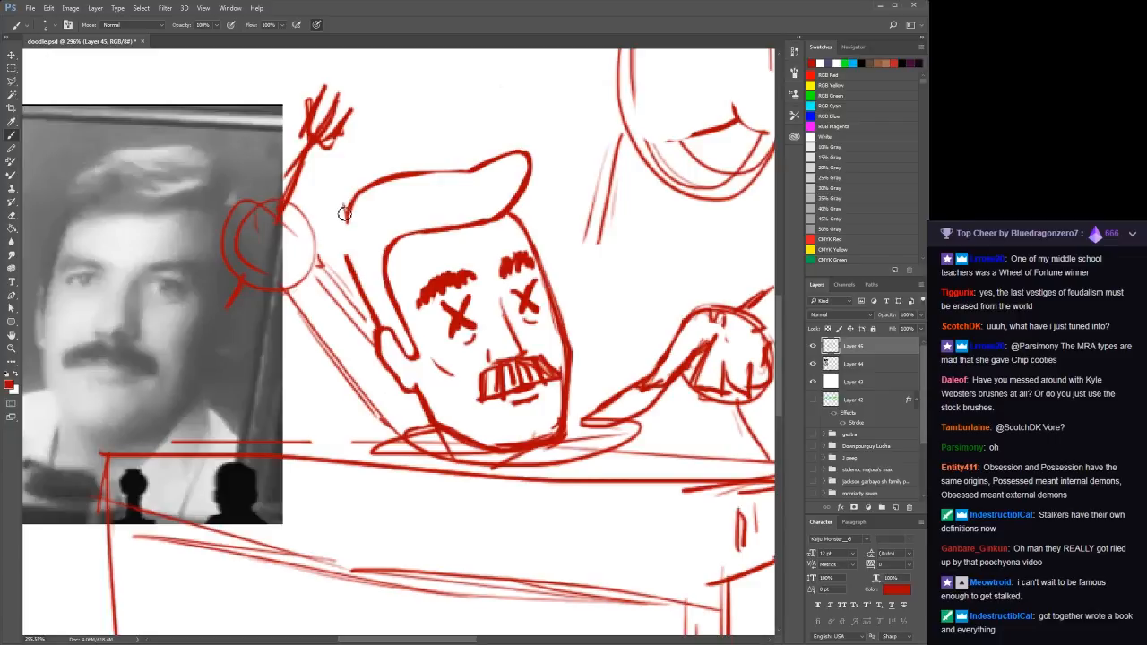
drag(343, 208, 344, 251)
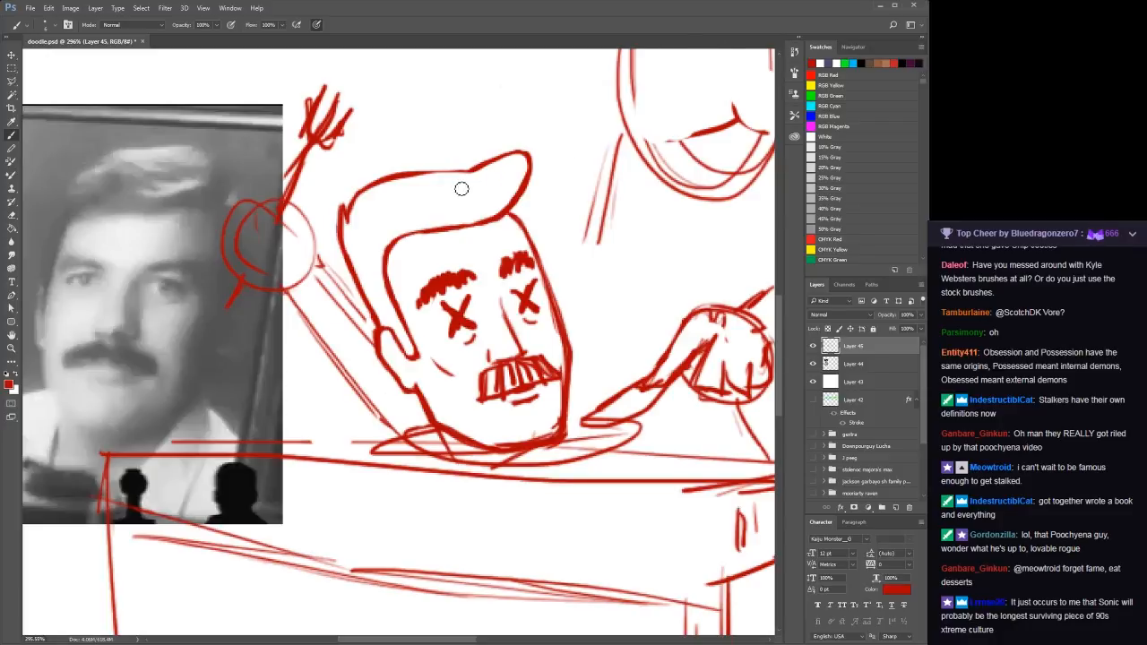
mouse_move(484, 165)
mouse_down()
mouse_move(445, 197)
mouse_move(375, 334)
mouse_move(399, 281)
mouse_move(452, 221)
mouse_move(393, 218)
mouse_move(487, 172)
mouse_up()
key(ctrl+z)
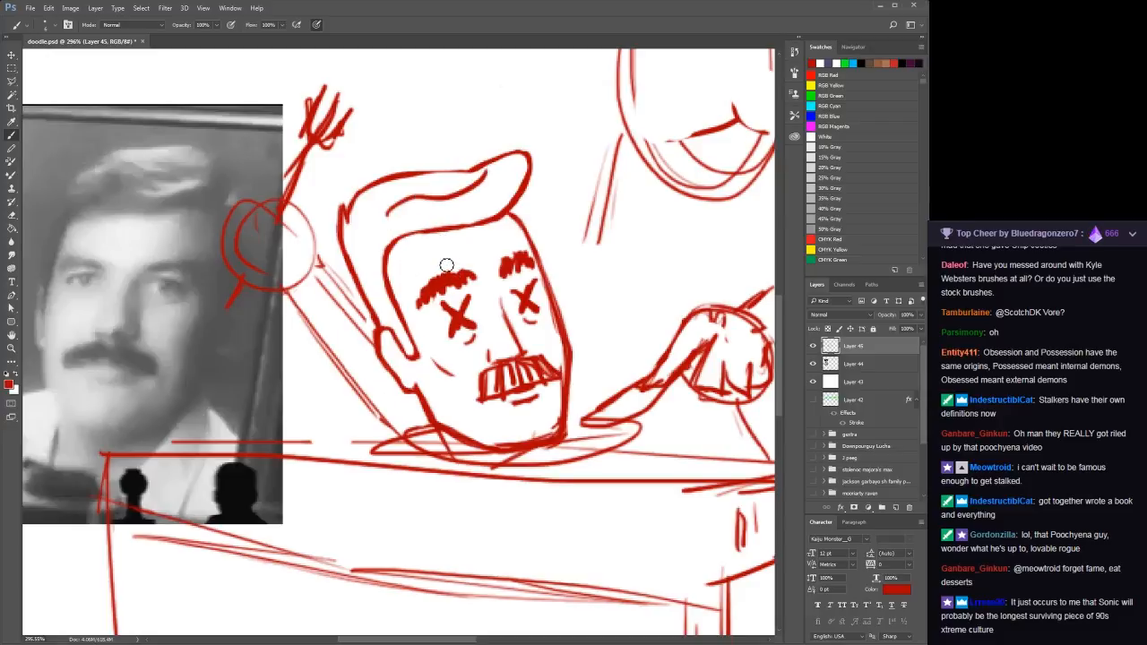
key(ctrl+z)
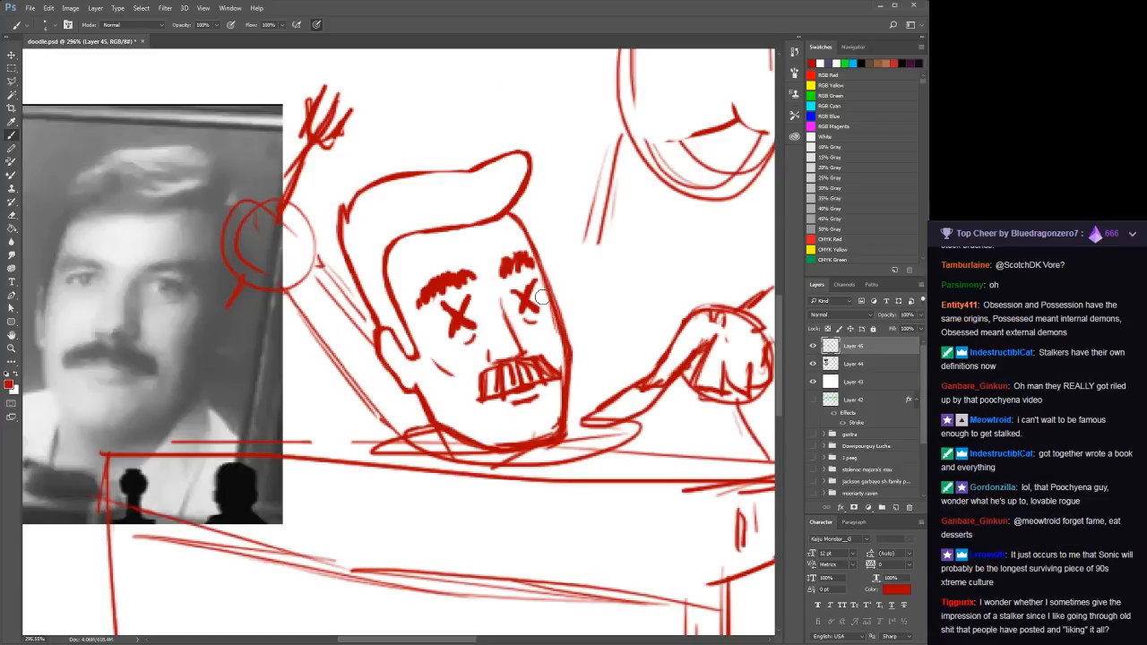
Erase the plated head's right cheek line and redraw it as a cleaner contour running down to an angular jaw
mouse_move(569, 351)
mouse_down()
mouse_move(563, 418)
mouse_move(571, 348)
mouse_move(567, 383)
mouse_up()
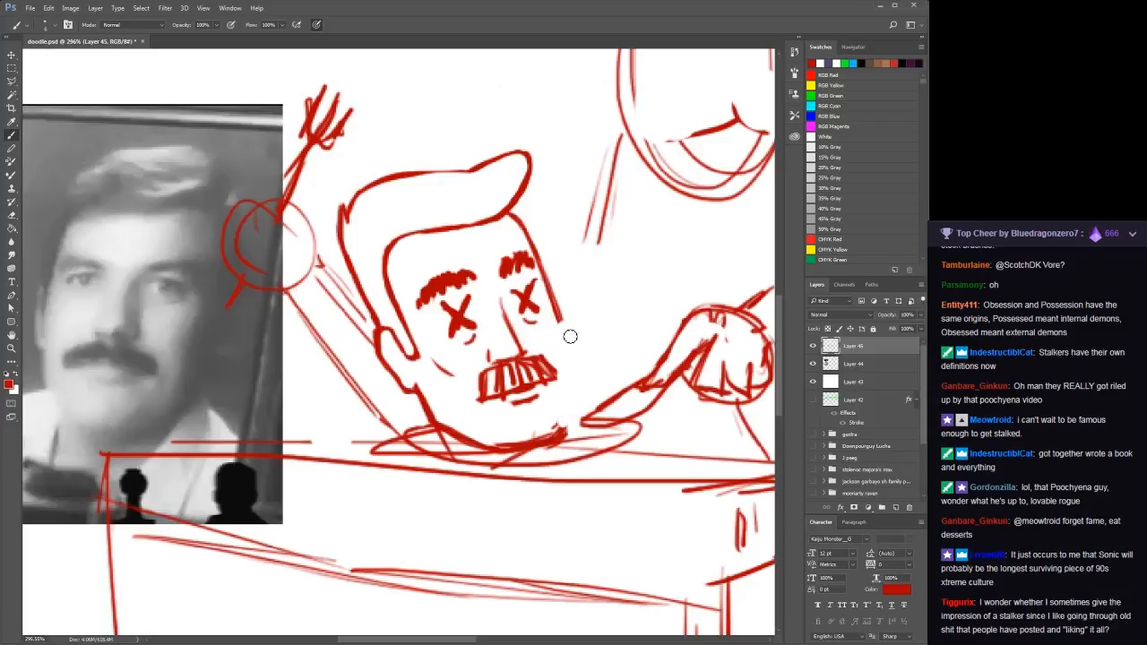
mouse_move(556, 303)
mouse_down()
mouse_move(543, 280)
mouse_move(560, 312)
mouse_move(545, 279)
mouse_up()
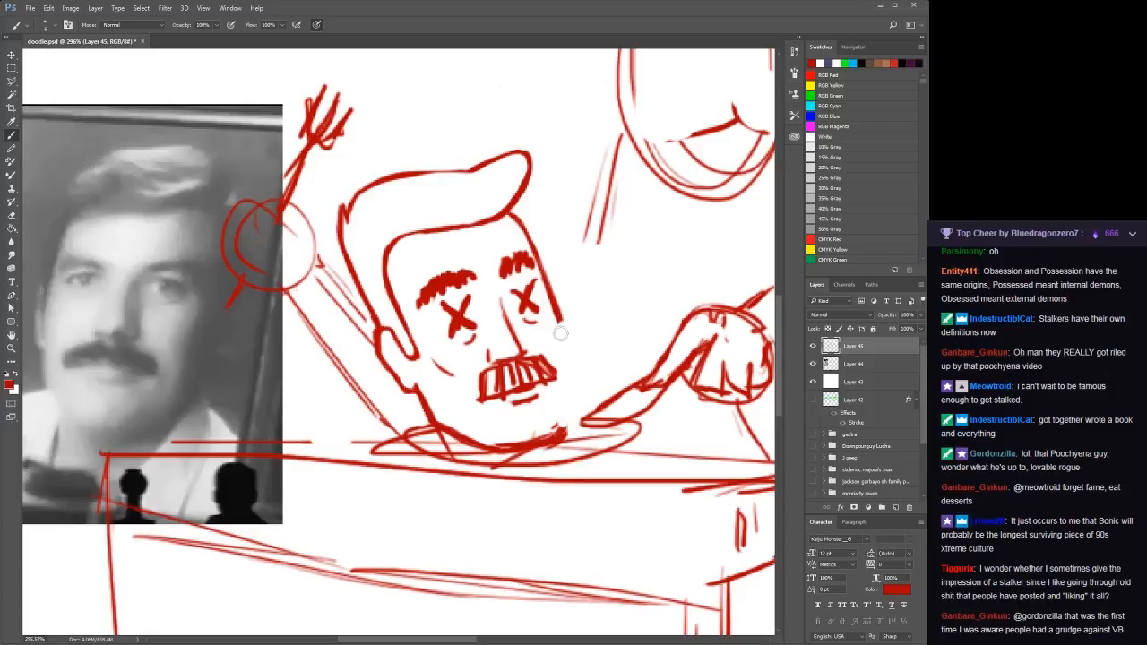
mouse_move(561, 329)
mouse_down()
mouse_move(565, 358)
mouse_move(562, 316)
mouse_move(563, 432)
mouse_up()
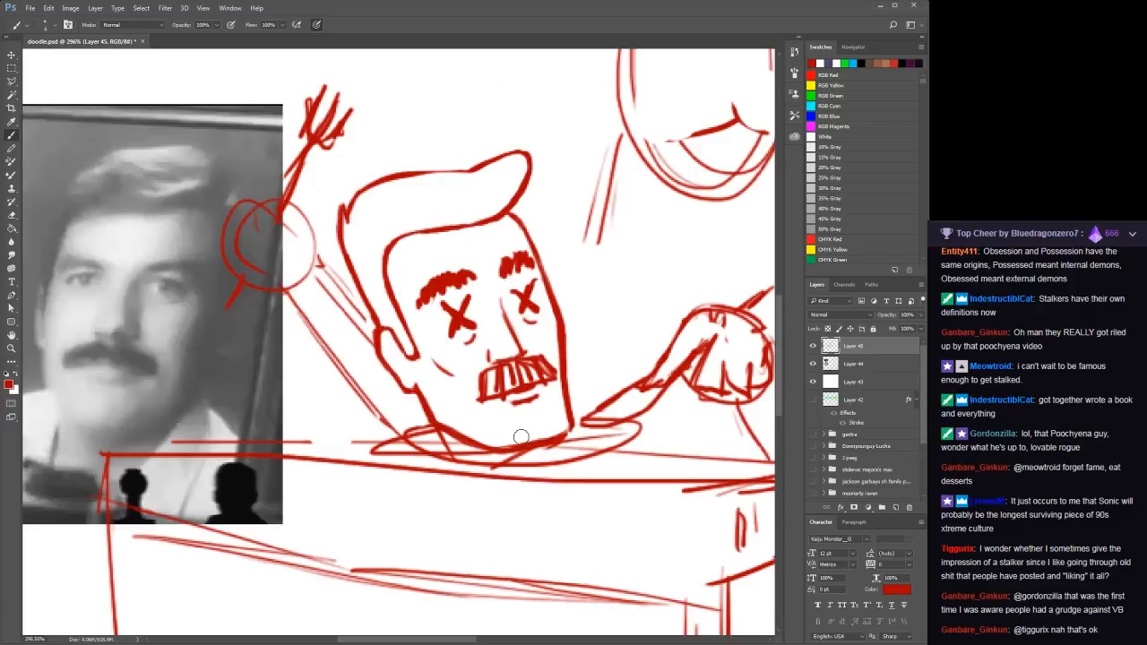
mouse_move(579, 414)
mouse_down()
mouse_move(548, 449)
mouse_move(570, 445)
mouse_move(493, 455)
mouse_move(550, 444)
mouse_up()
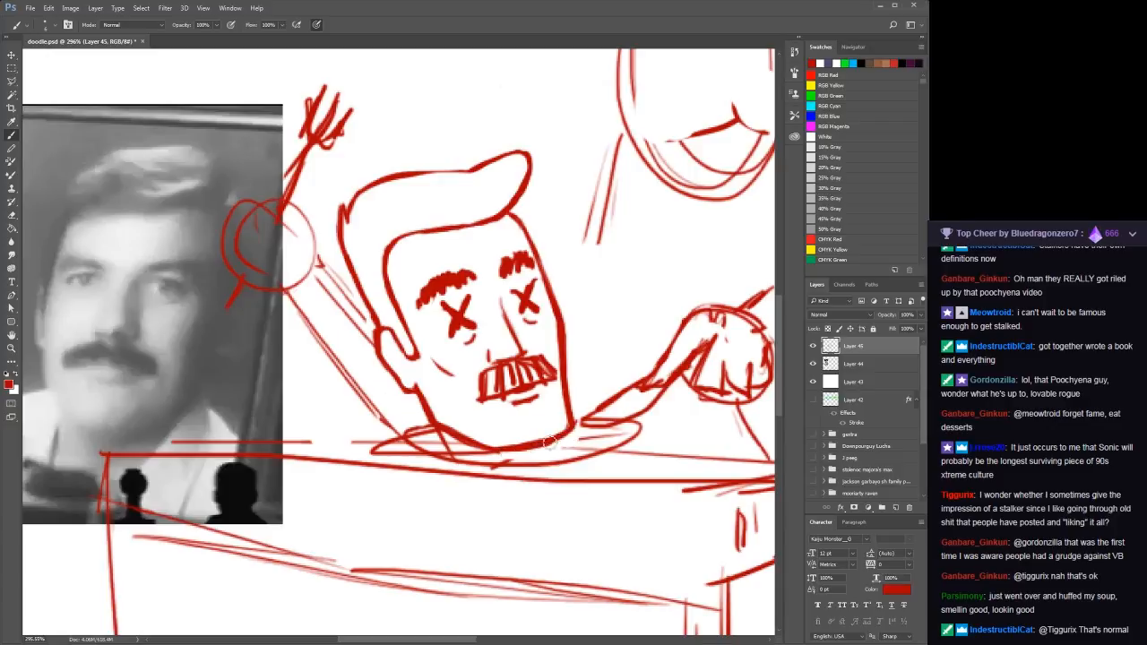
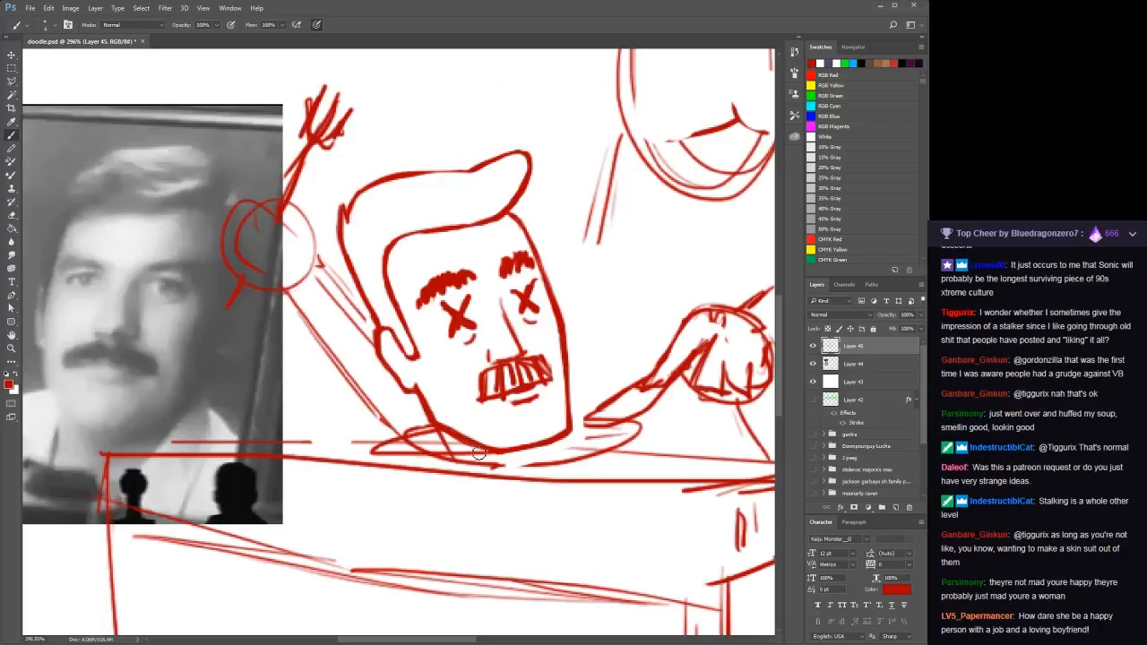
Erase the plate outline on both sides of the head and the strokes linking the right-hand fist to the pointed shape
mouse_move(453, 444)
mouse_down()
mouse_move(487, 466)
mouse_move(442, 442)
mouse_move(464, 462)
mouse_move(378, 440)
mouse_move(384, 450)
mouse_move(370, 451)
mouse_move(449, 461)
mouse_move(388, 442)
mouse_move(485, 468)
mouse_up()
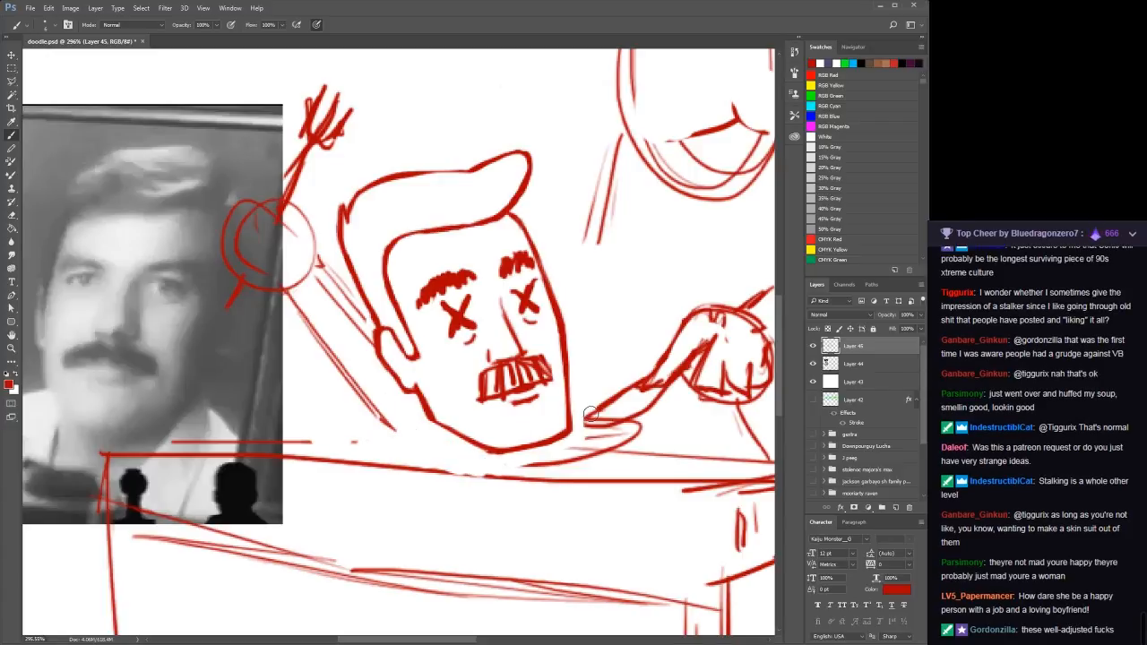
mouse_move(590, 414)
mouse_down()
mouse_move(562, 445)
mouse_move(628, 431)
mouse_move(589, 432)
mouse_move(645, 436)
mouse_move(599, 457)
mouse_move(540, 462)
mouse_up()
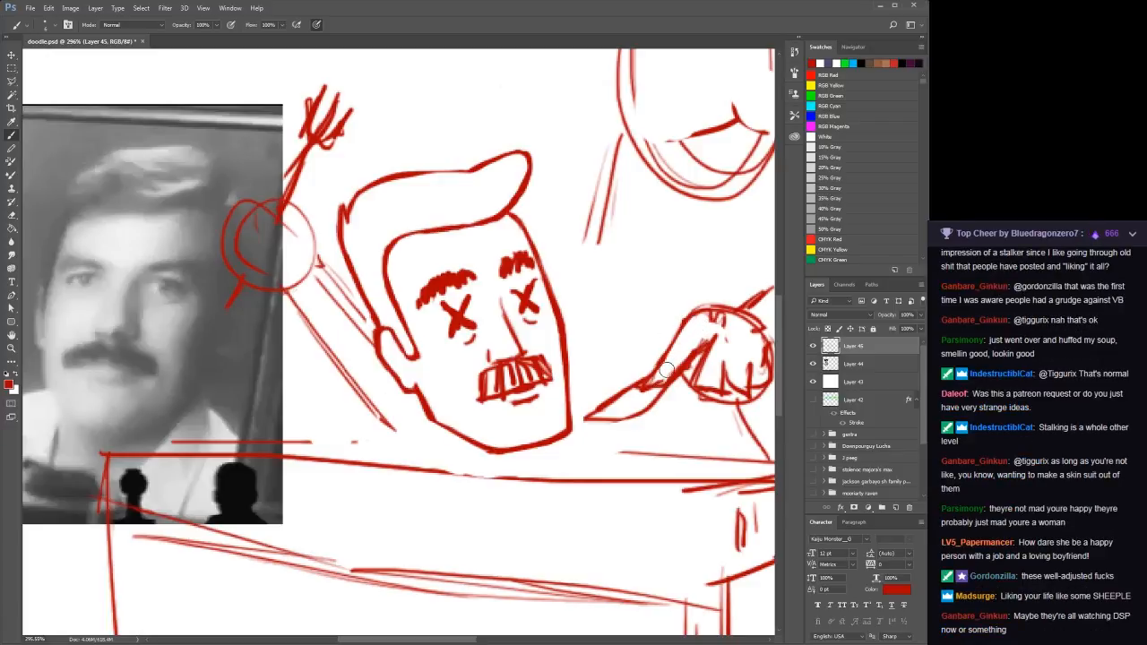
mouse_move(649, 384)
mouse_down()
mouse_move(667, 359)
mouse_move(642, 384)
mouse_move(671, 378)
mouse_move(661, 390)
mouse_move(681, 354)
mouse_move(644, 383)
mouse_move(686, 348)
mouse_move(641, 392)
mouse_move(639, 374)
mouse_move(644, 396)
mouse_move(683, 374)
mouse_up()
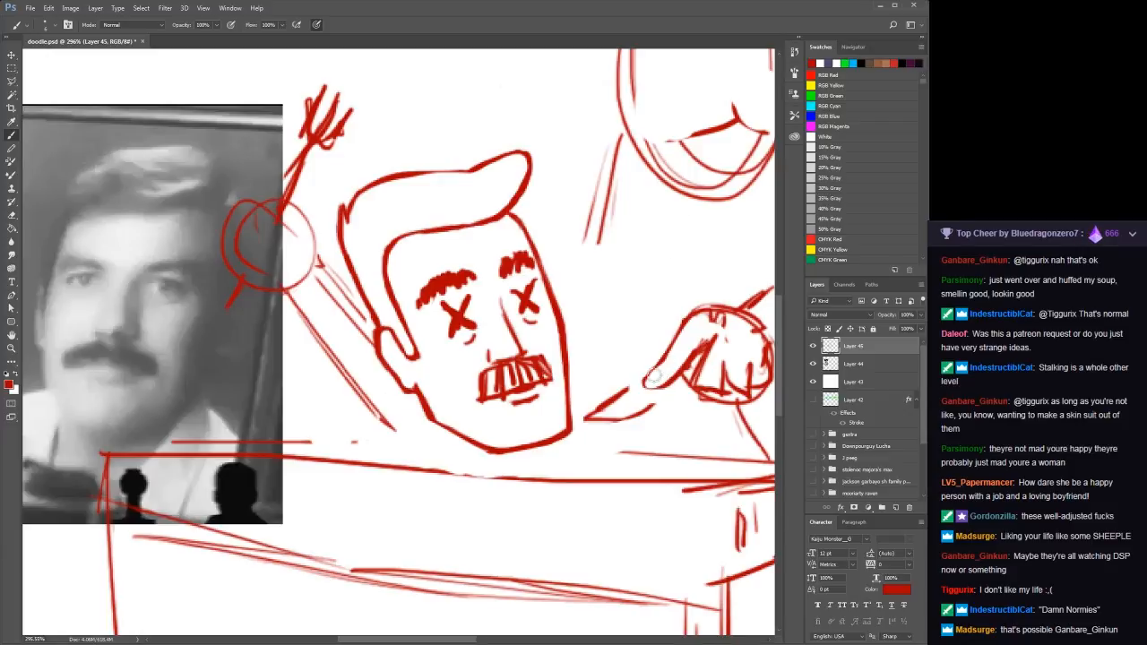
Erase the finger strokes inside the right-hand fist next to the knife handle shape
key(space)
mouse_move(619, 377)
mouse_down()
mouse_move(529, 430)
mouse_move(494, 408)
mouse_up()
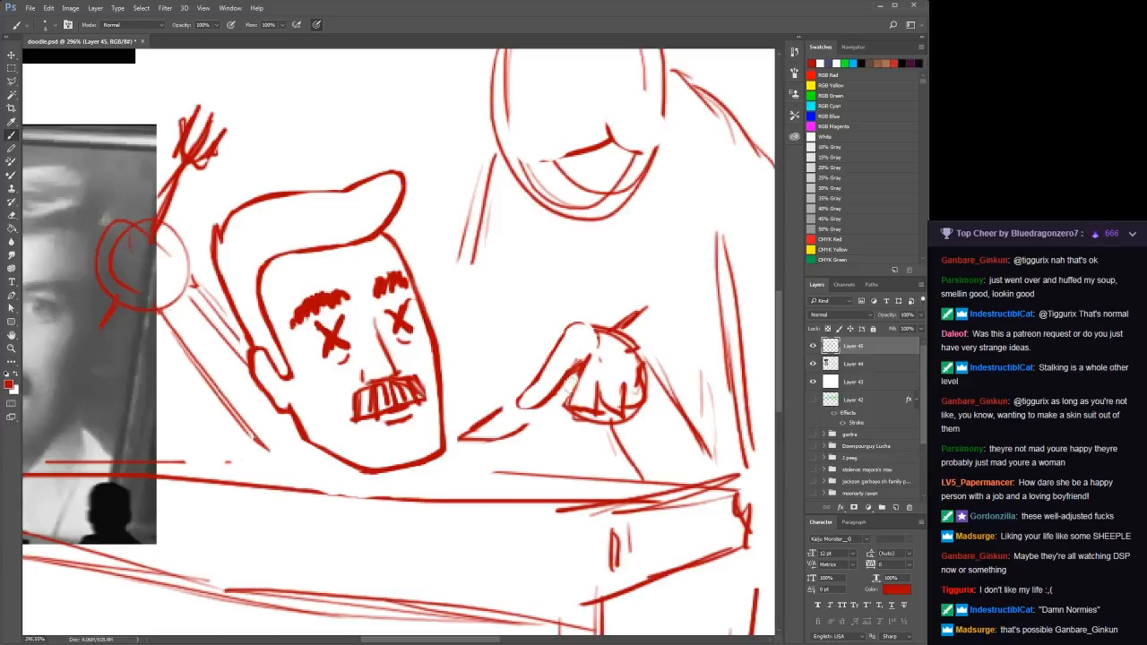
mouse_move(571, 385)
mouse_down()
mouse_move(590, 354)
mouse_move(576, 394)
mouse_move(563, 391)
mouse_move(578, 339)
mouse_up()
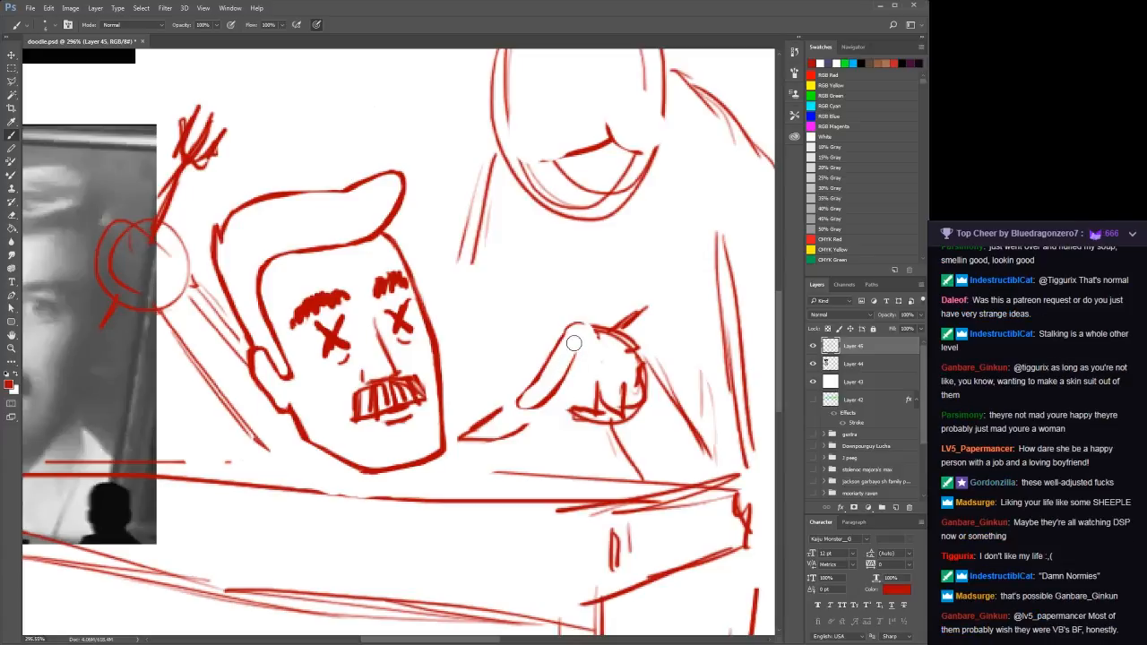
Replace the pointed shape with a knife blade running from the fist toward the head's jaw, with a serrated lower edge
mouse_move(505, 407)
mouse_down()
mouse_move(464, 445)
mouse_move(477, 450)
mouse_move(524, 427)
mouse_move(523, 409)
mouse_move(463, 462)
mouse_up()
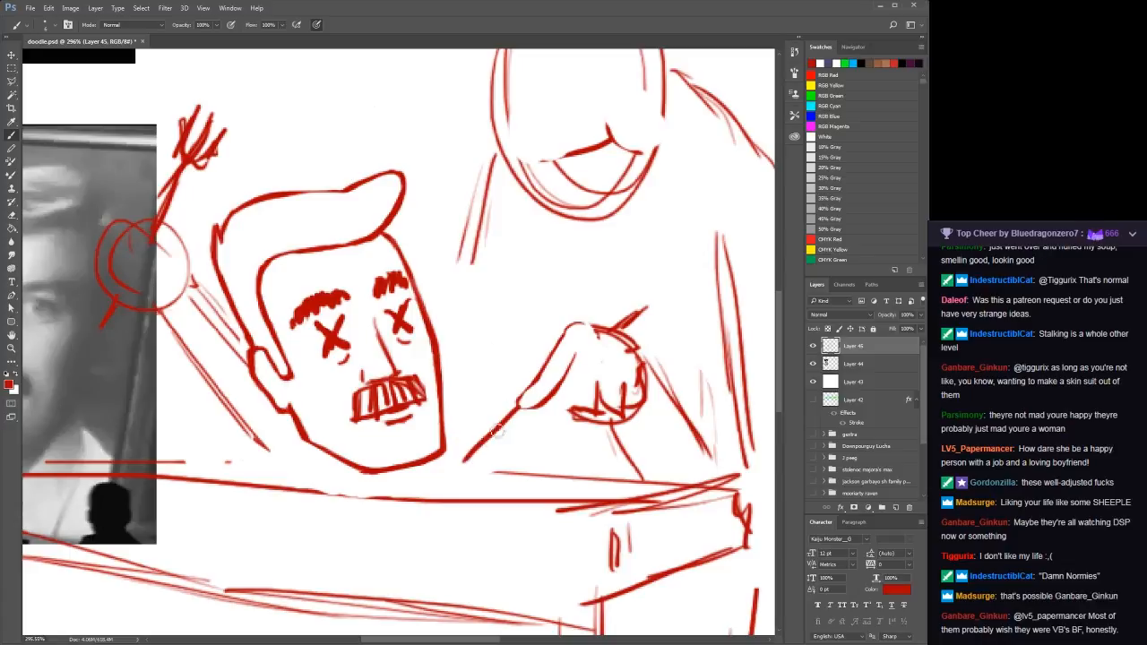
key(ctrl+z)
drag(519, 408, 455, 460)
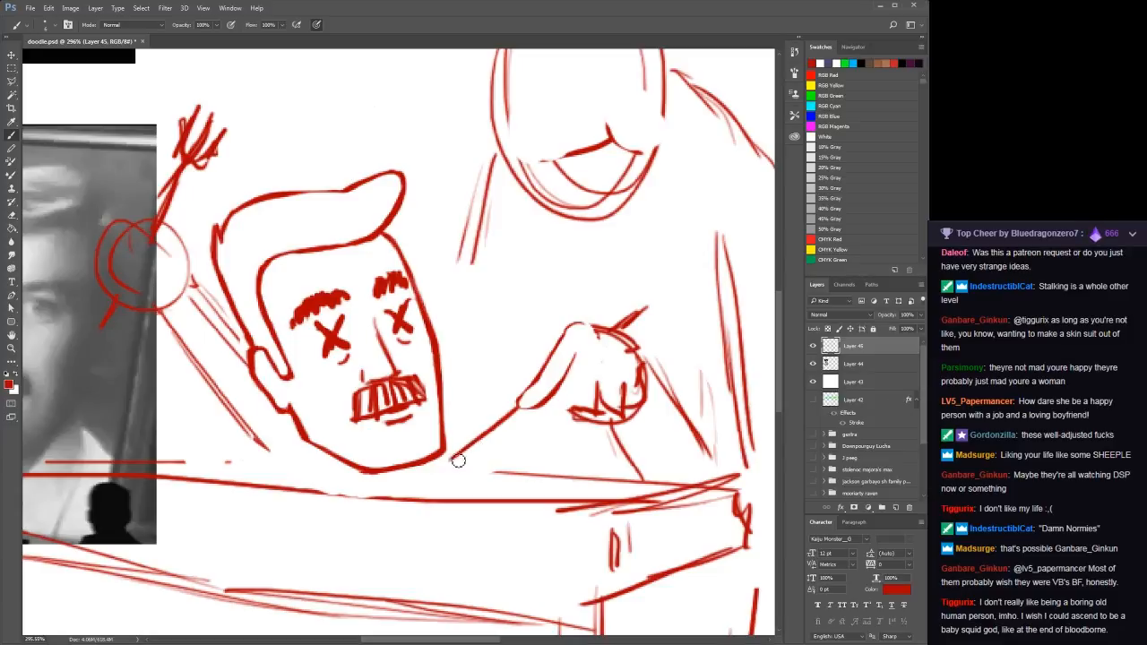
drag(452, 458, 499, 452)
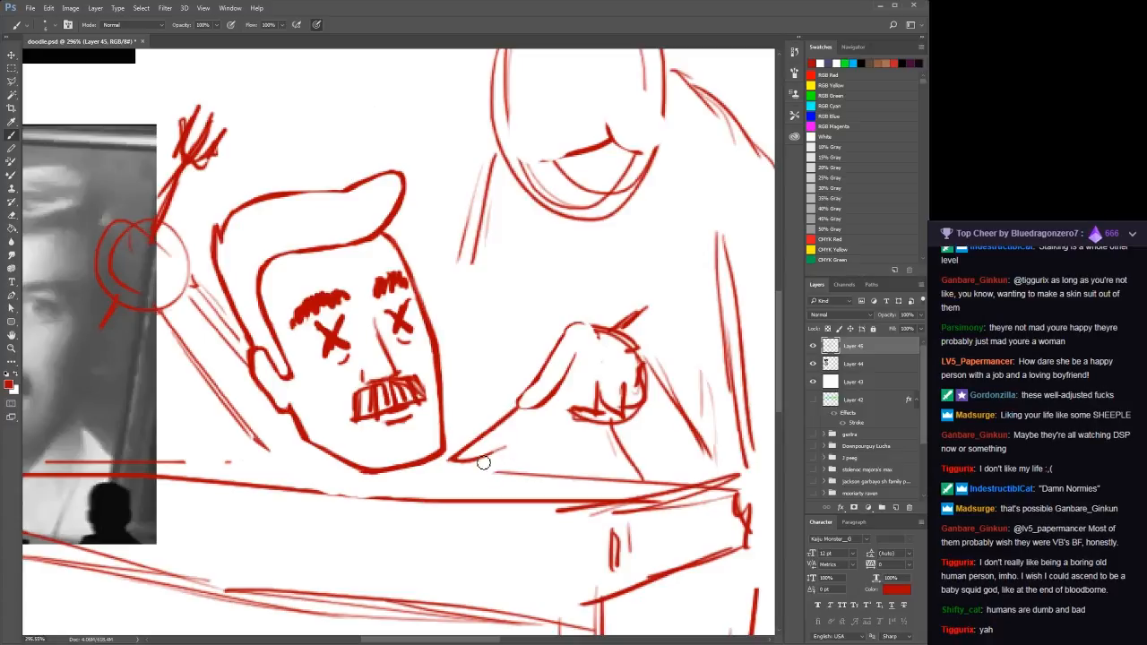
drag(466, 459, 525, 441)
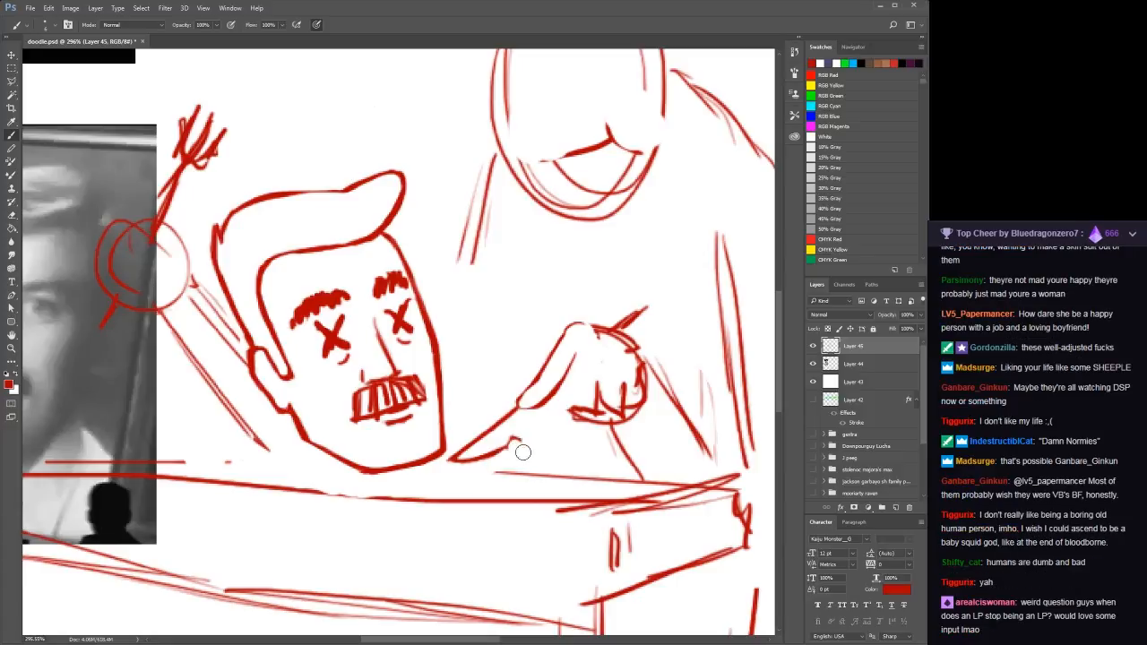
drag(524, 440, 549, 418)
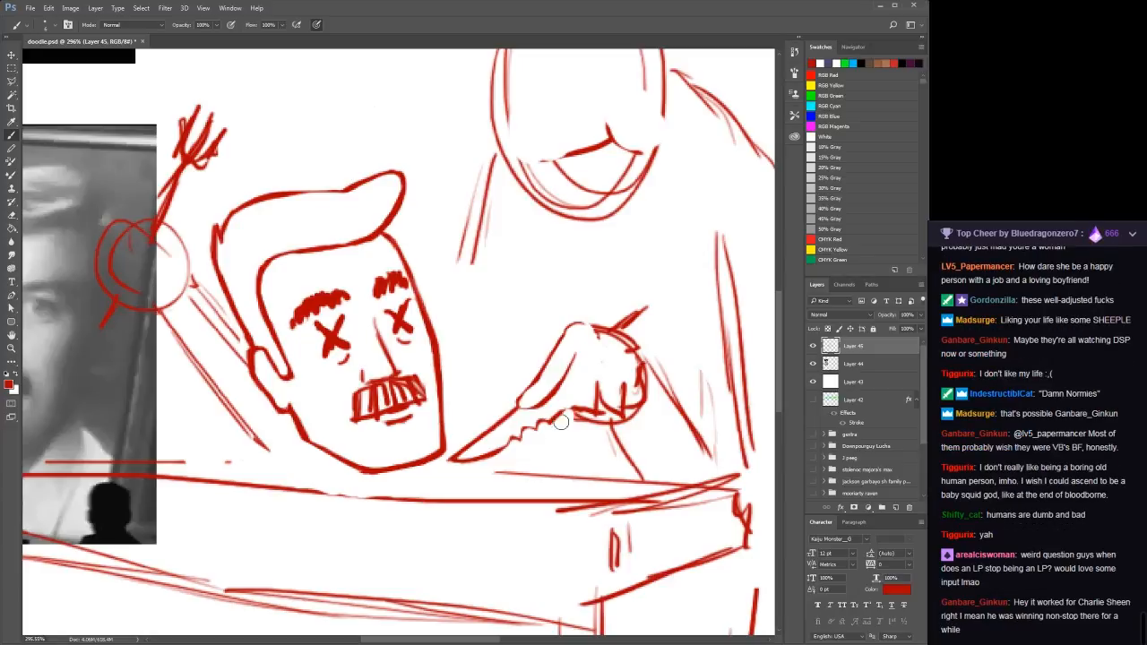
Erase the fist's front knuckles and redraw the index finger as a bent shape reaching down onto the knife
mouse_move(561, 422)
mouse_down()
mouse_move(605, 384)
mouse_move(586, 405)
mouse_move(587, 439)
mouse_move(611, 413)
mouse_move(600, 344)
mouse_up()
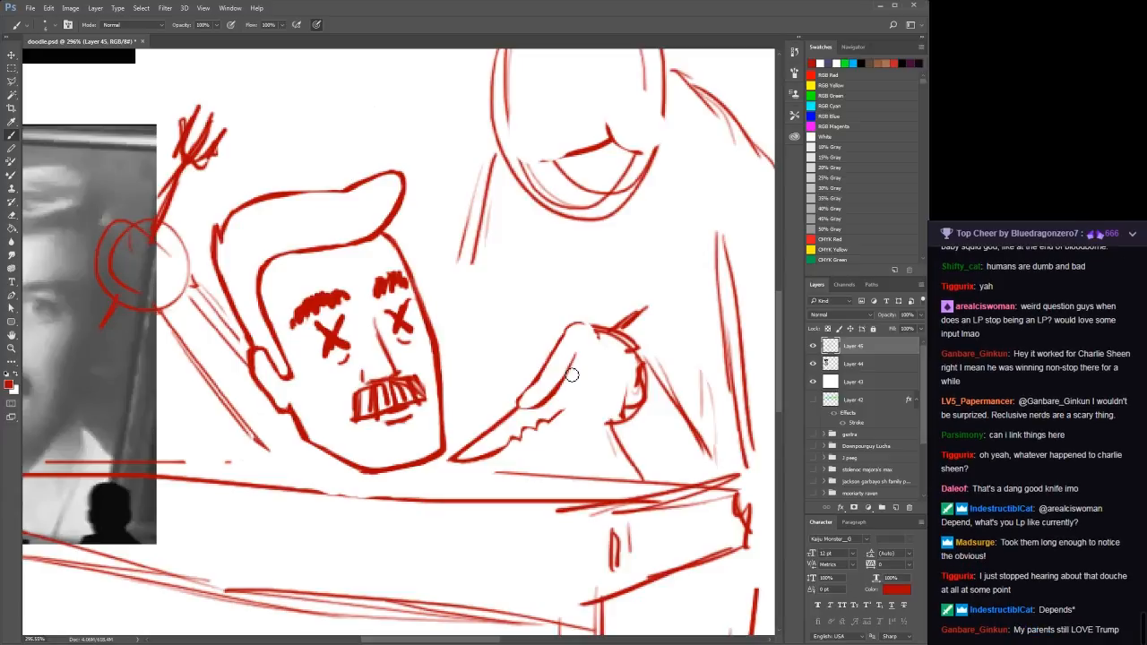
mouse_move(577, 340)
mouse_down()
mouse_move(560, 357)
mouse_move(585, 328)
mouse_move(527, 391)
mouse_up()
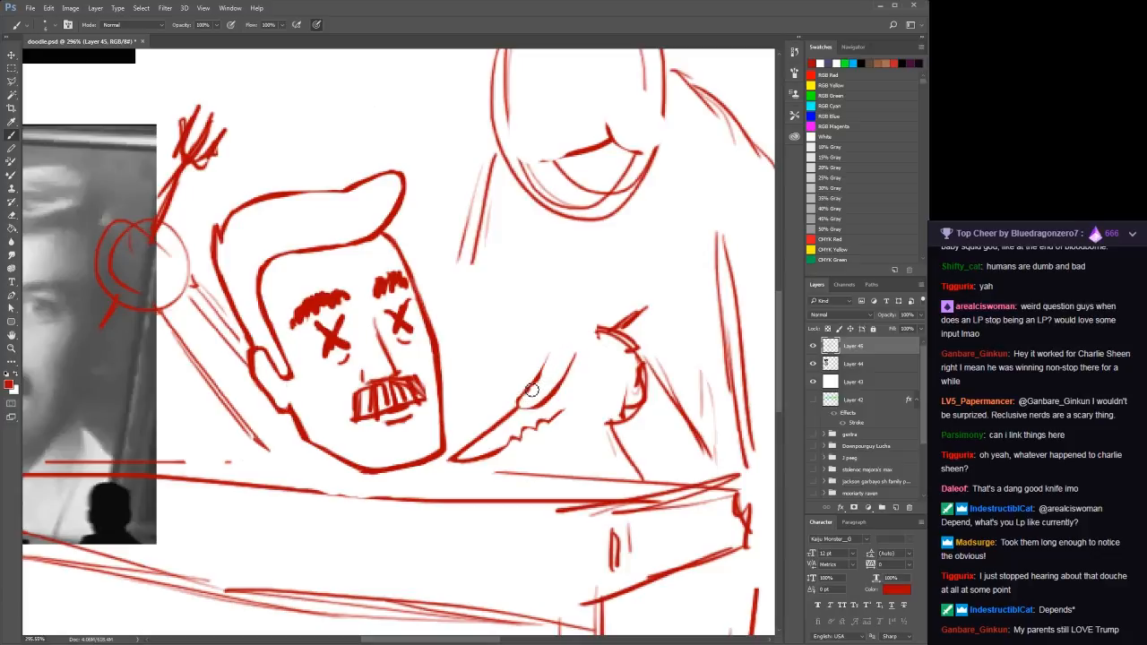
drag(544, 335, 527, 403)
drag(556, 358, 545, 328)
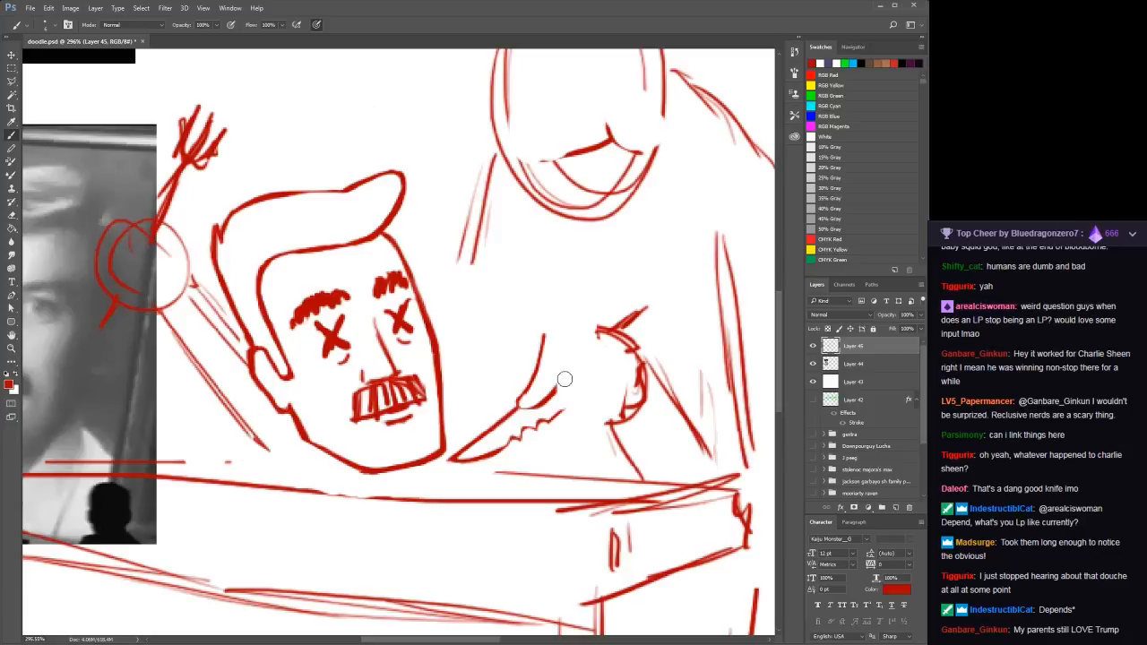
mouse_move(545, 402)
mouse_down()
mouse_move(562, 363)
mouse_move(539, 392)
mouse_up()
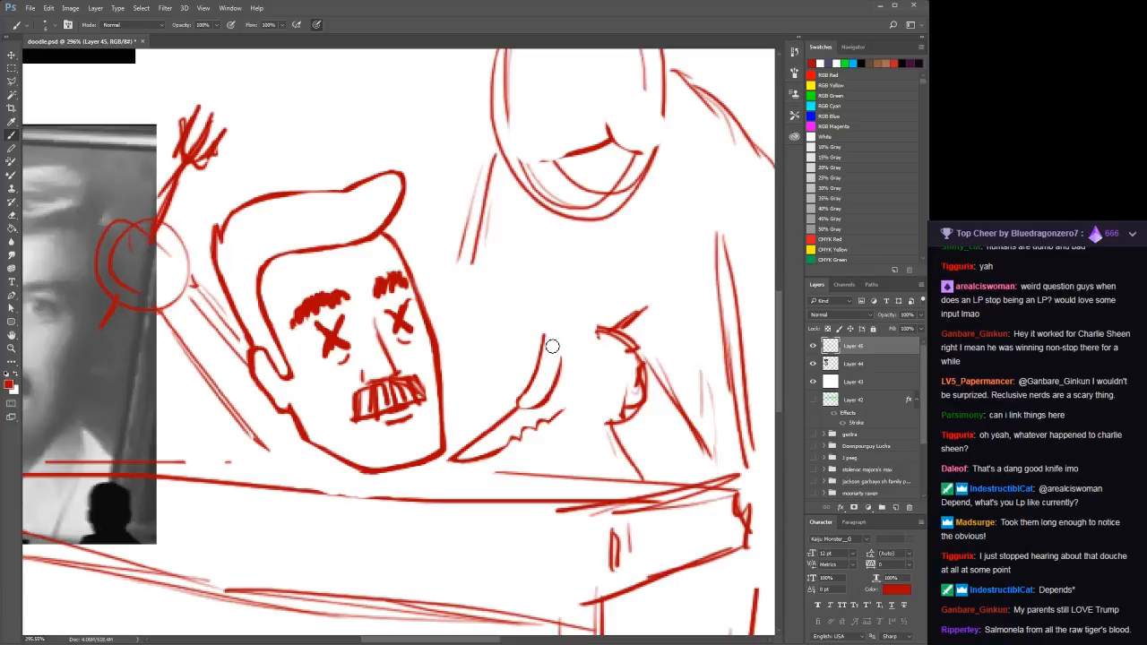
mouse_move(544, 334)
mouse_down()
mouse_move(605, 342)
mouse_move(589, 363)
mouse_up()
click(604, 335)
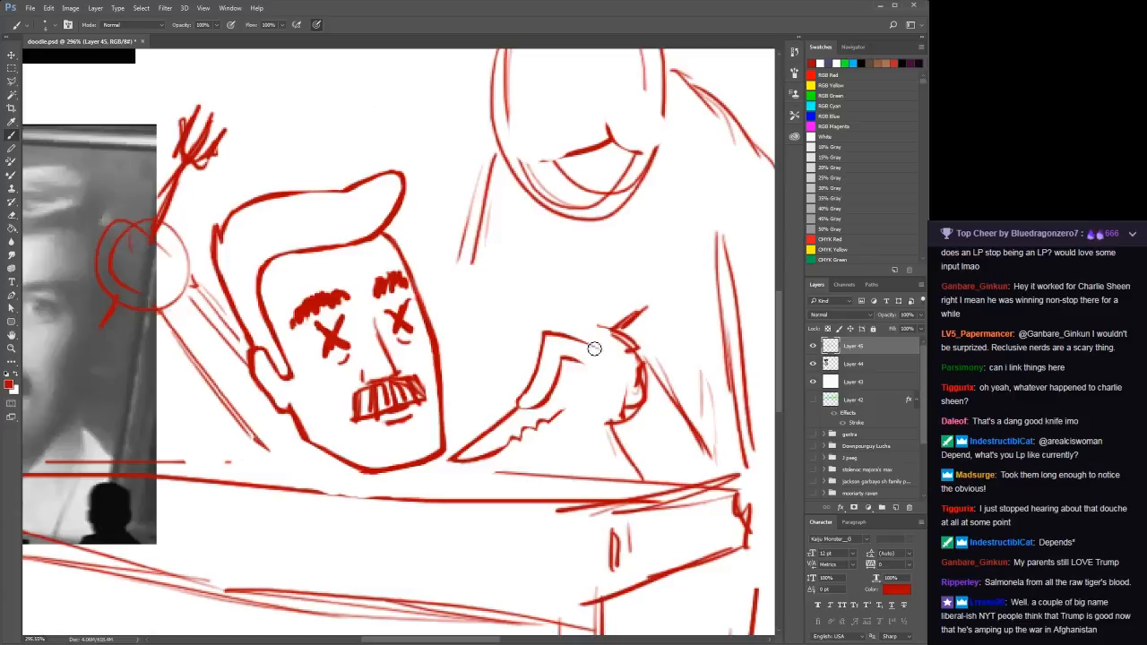
Draw the curled fingers behind the index finger and erase the rest of the old fist and forearm strokes
drag(589, 345, 567, 388)
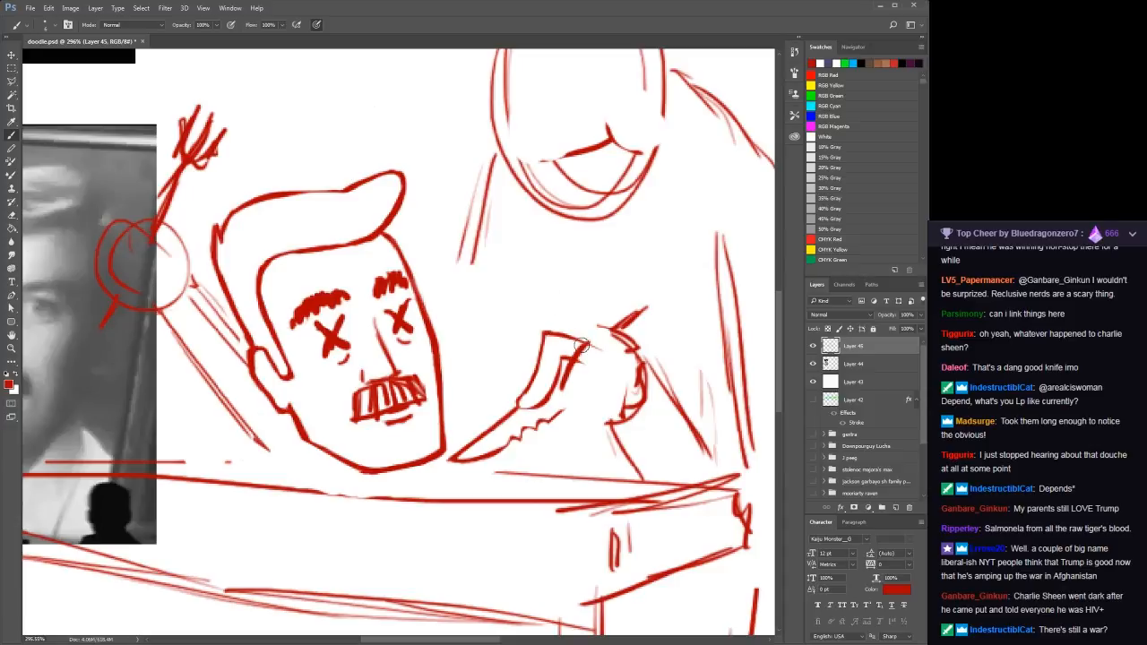
mouse_move(598, 346)
mouse_down()
mouse_move(566, 396)
mouse_move(595, 349)
mouse_up()
mouse_move(595, 347)
mouse_down()
mouse_move(585, 390)
mouse_move(602, 417)
mouse_move(591, 405)
mouse_move(587, 415)
mouse_move(590, 396)
mouse_move(609, 417)
mouse_move(595, 335)
mouse_move(632, 379)
mouse_move(616, 389)
mouse_move(619, 429)
mouse_move(607, 428)
mouse_move(643, 470)
mouse_move(641, 380)
mouse_move(631, 377)
mouse_move(639, 412)
mouse_move(646, 391)
mouse_move(595, 315)
mouse_move(635, 300)
mouse_move(674, 427)
mouse_move(686, 413)
mouse_up()
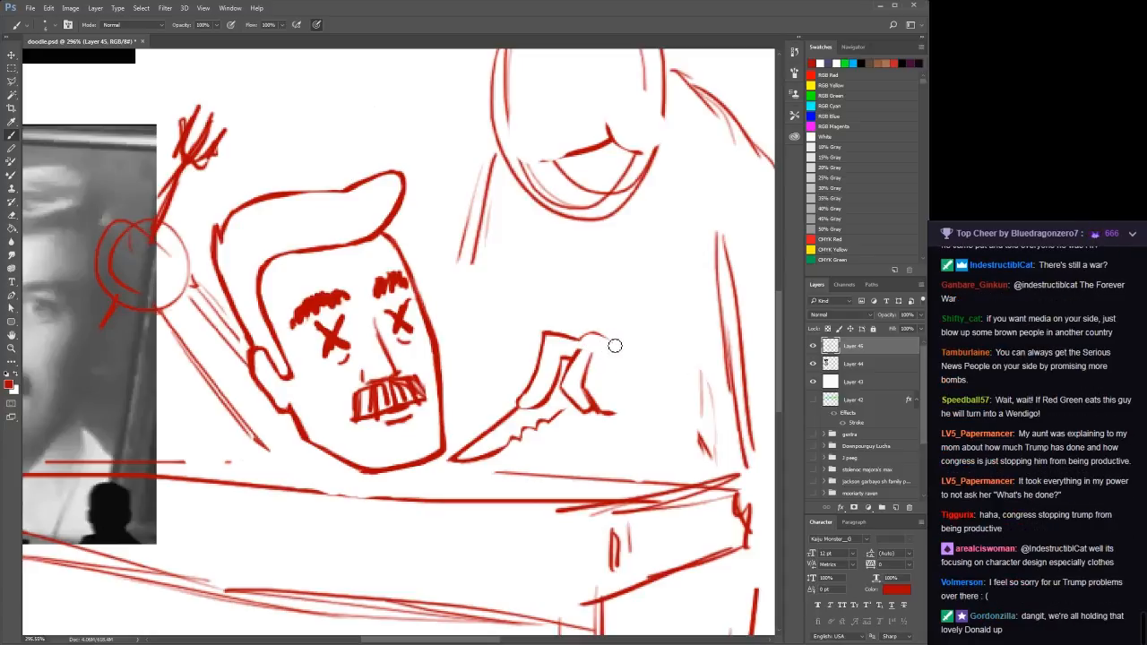
Outline the back of the knife hand as an arch curving from the index knuckle around to the wrist
drag(600, 339, 593, 337)
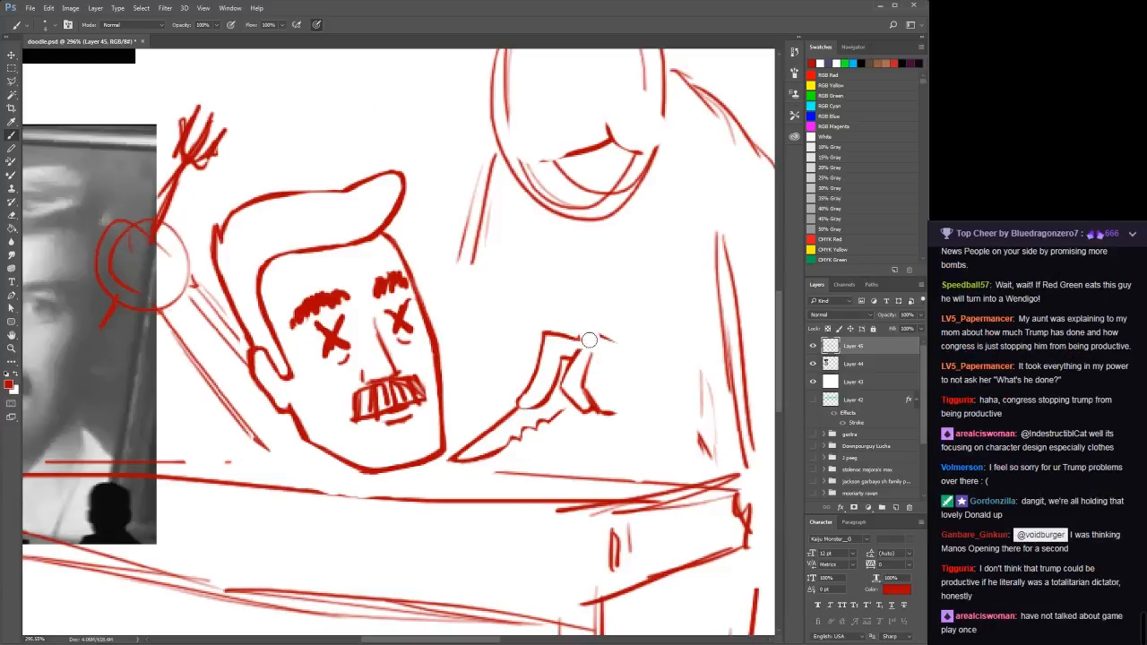
key(ctrl+z)
mouse_move(582, 335)
mouse_down()
mouse_move(625, 322)
mouse_move(647, 365)
mouse_move(654, 359)
mouse_move(630, 381)
mouse_up()
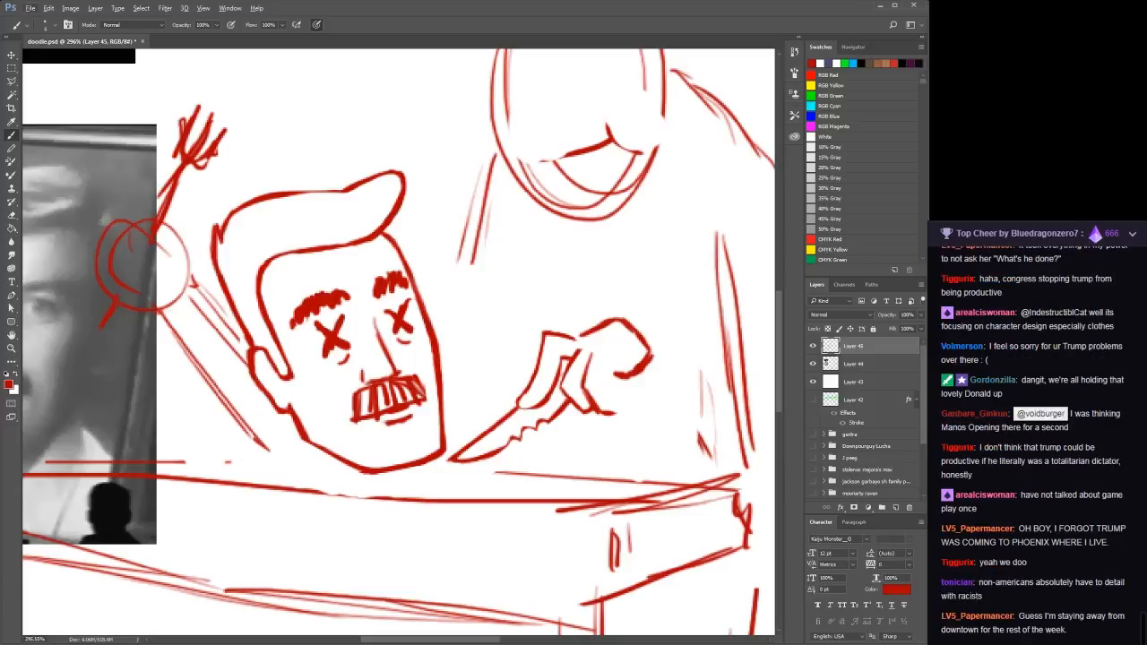
Erase the knife's tip and redraw the serrated blade longer so it reaches under the head's jaw
drag(563, 360, 556, 408)
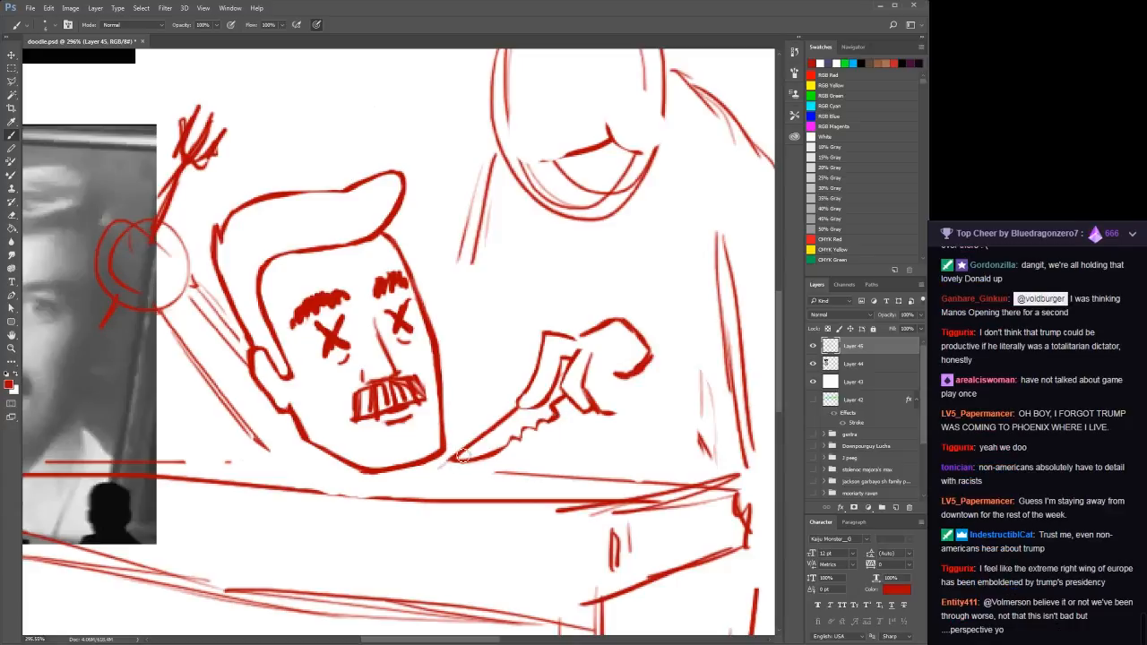
mouse_move(457, 454)
mouse_down()
mouse_move(434, 470)
mouse_move(481, 455)
mouse_move(433, 478)
mouse_up()
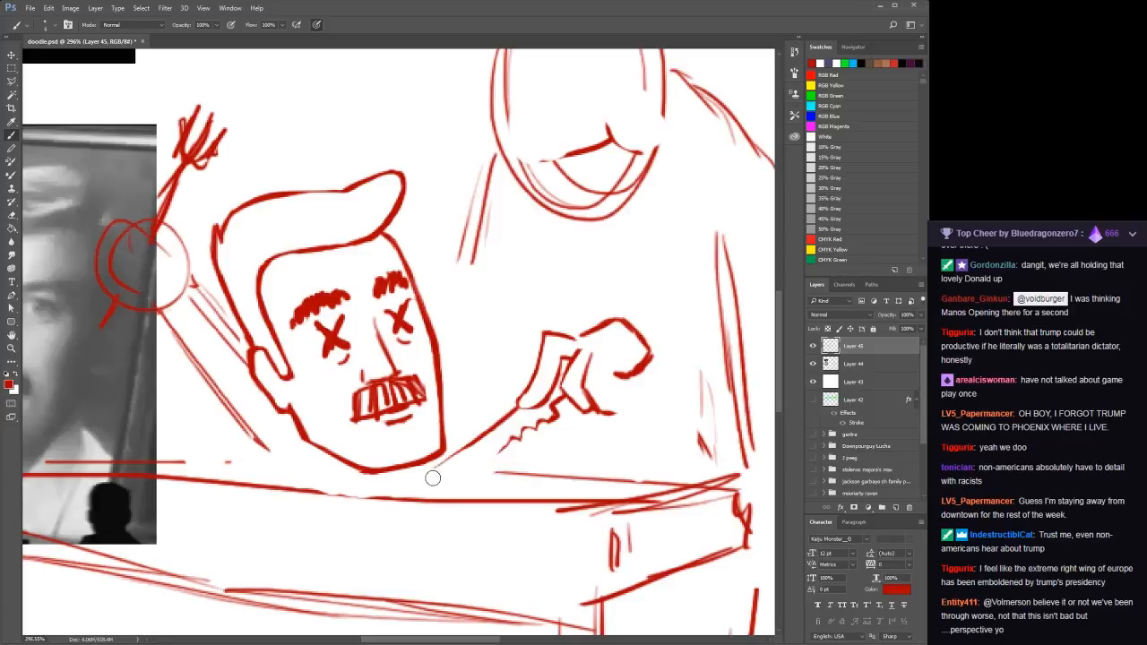
mouse_move(493, 423)
mouse_down()
mouse_move(502, 449)
mouse_move(518, 453)
mouse_move(504, 438)
mouse_move(502, 450)
mouse_move(507, 422)
mouse_move(511, 453)
mouse_move(436, 474)
mouse_up()
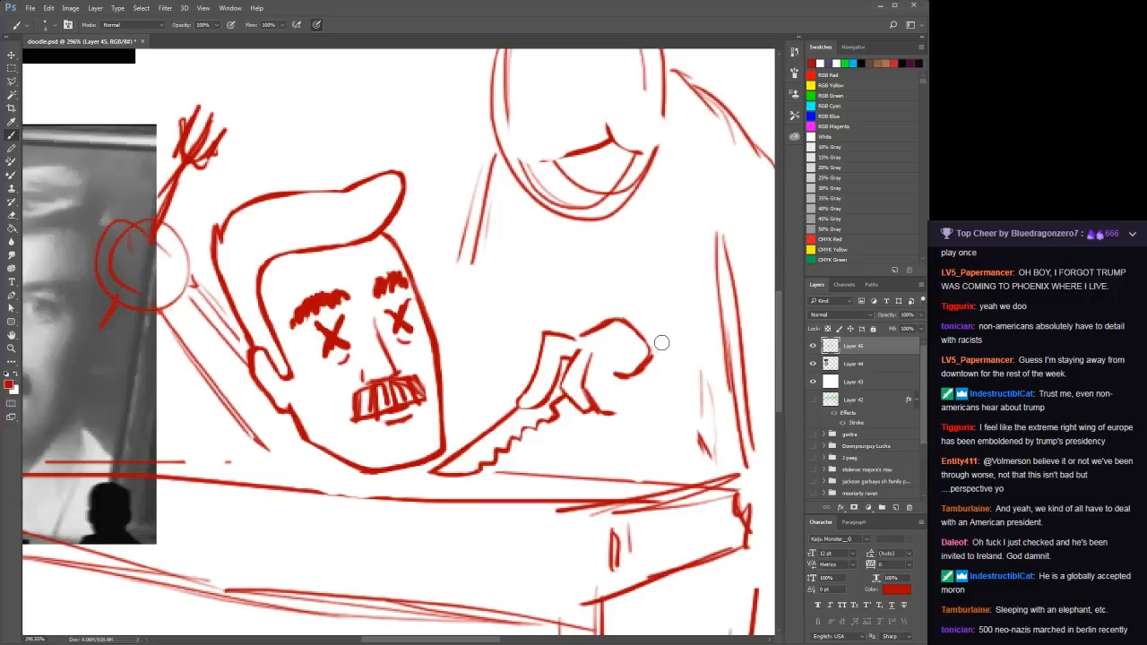
Draw a rounded cuff at the knife hand's wrist and two forearm lines sloping down to the table's right corner
key(space)
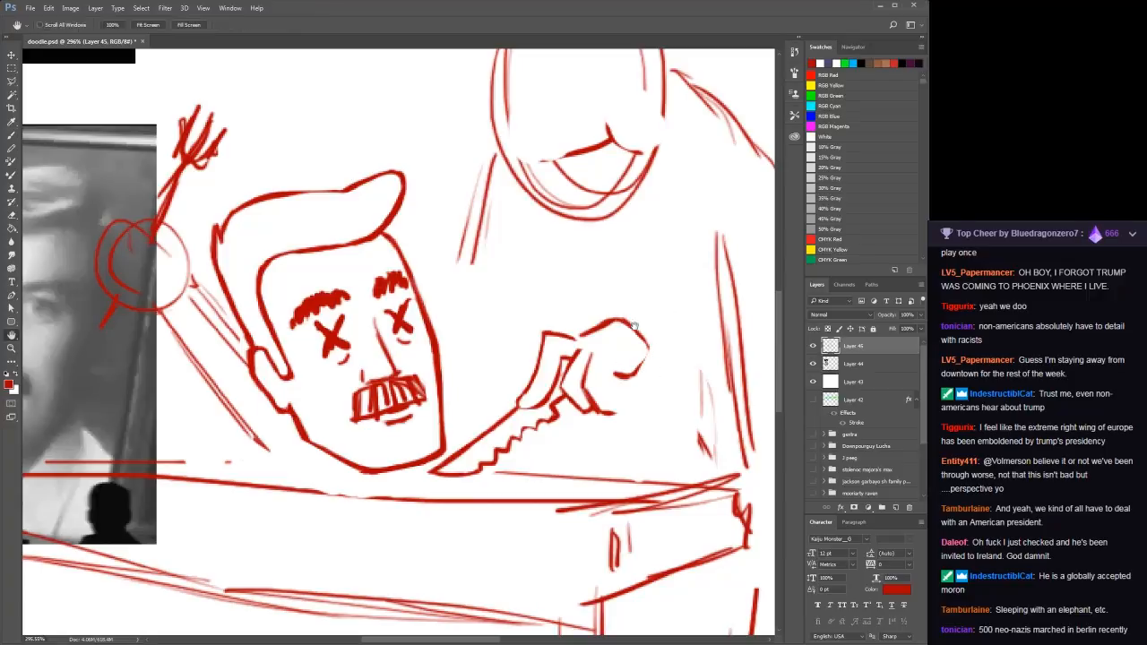
mouse_move(633, 327)
mouse_down()
mouse_move(421, 269)
mouse_move(448, 305)
mouse_move(490, 301)
mouse_up()
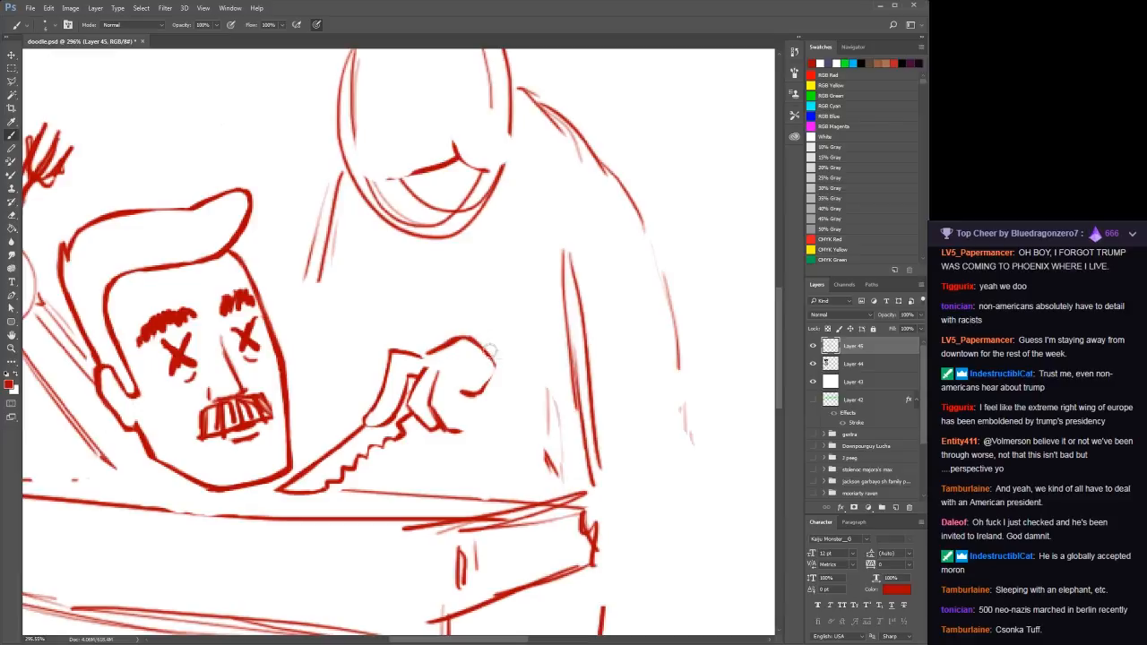
mouse_move(489, 346)
mouse_down()
mouse_move(509, 361)
mouse_move(494, 396)
mouse_move(573, 461)
mouse_up()
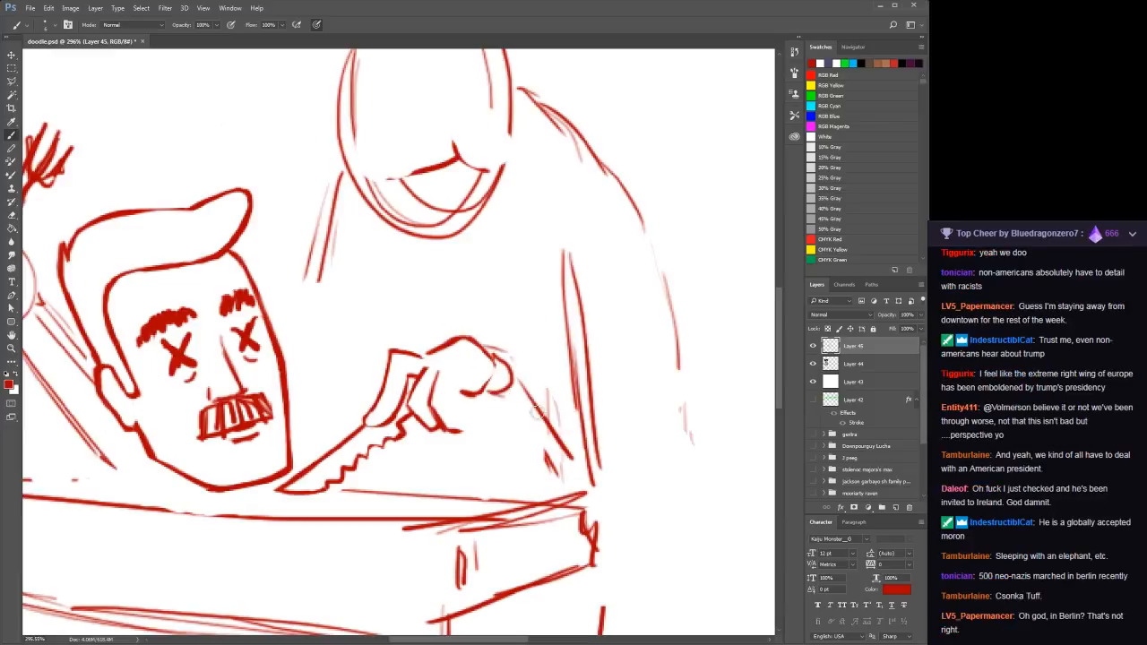
drag(518, 373, 610, 506)
mouse_move(489, 396)
mouse_down()
mouse_move(538, 500)
mouse_move(529, 497)
mouse_up()
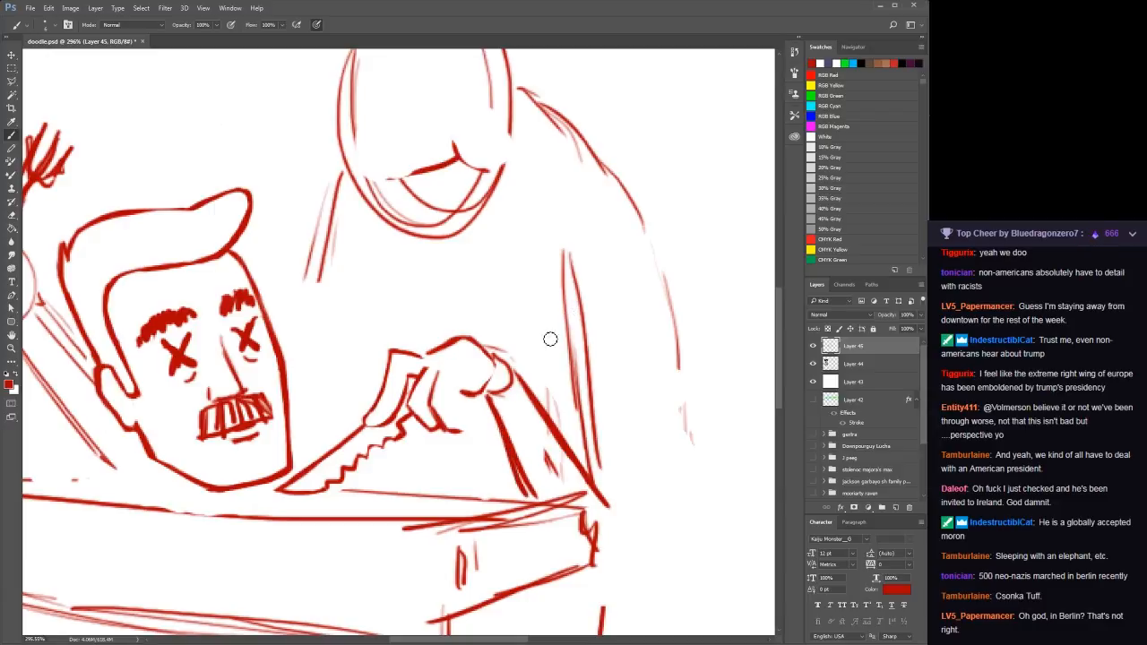
Clean up the forearm strokes and replace the inner upper-arm lines with a single contour down to the table's corner
key(z)
alt+click(483, 363)
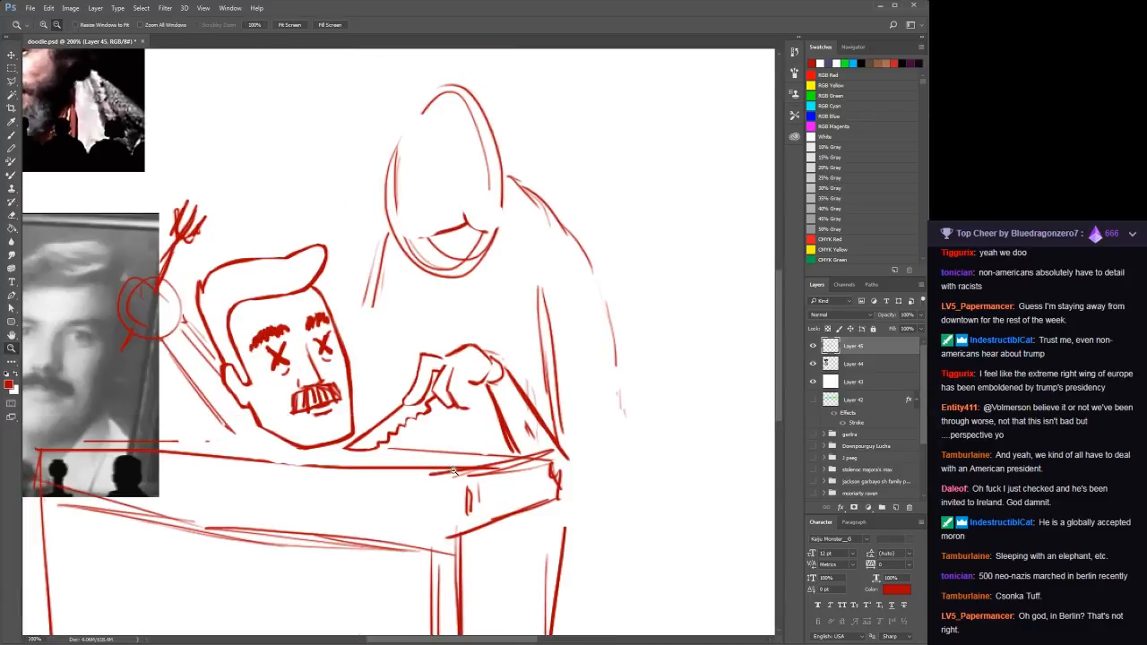
key(space)
drag(358, 393, 456, 387)
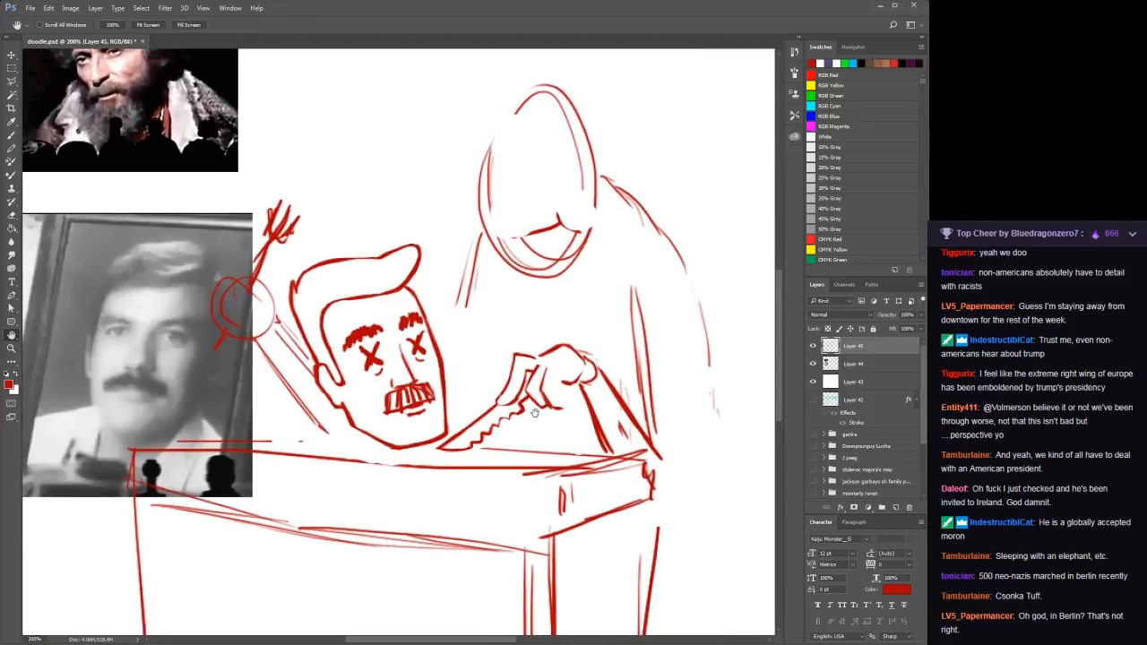
drag(484, 349, 457, 375)
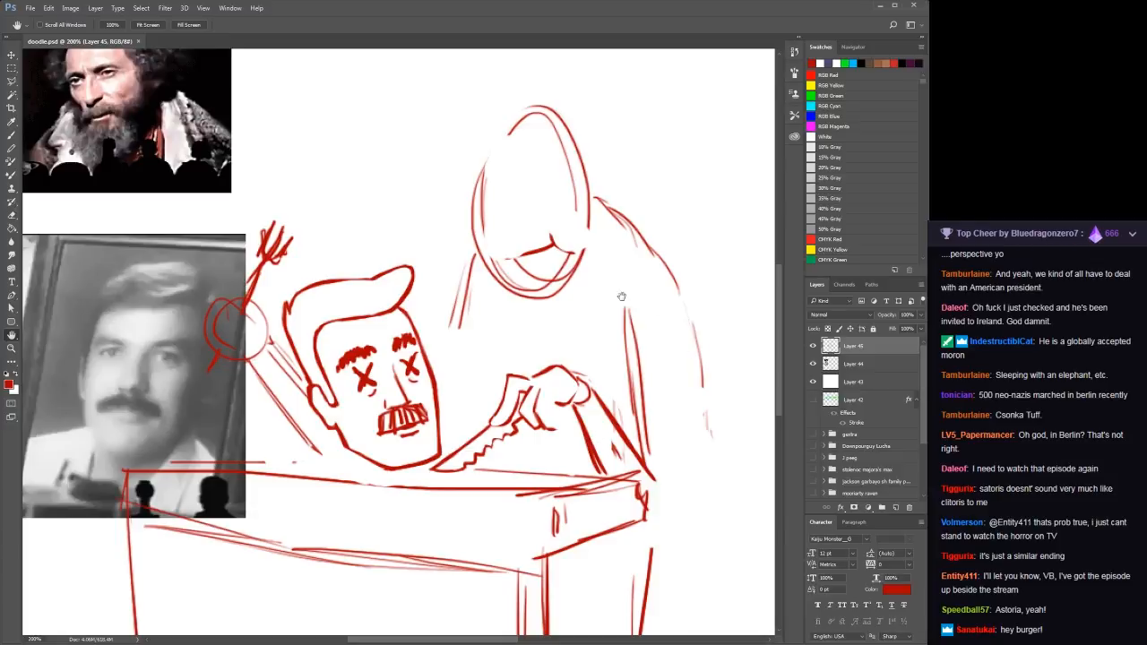
mouse_move(590, 438)
mouse_down()
mouse_move(557, 415)
mouse_move(454, 527)
mouse_move(444, 405)
mouse_up()
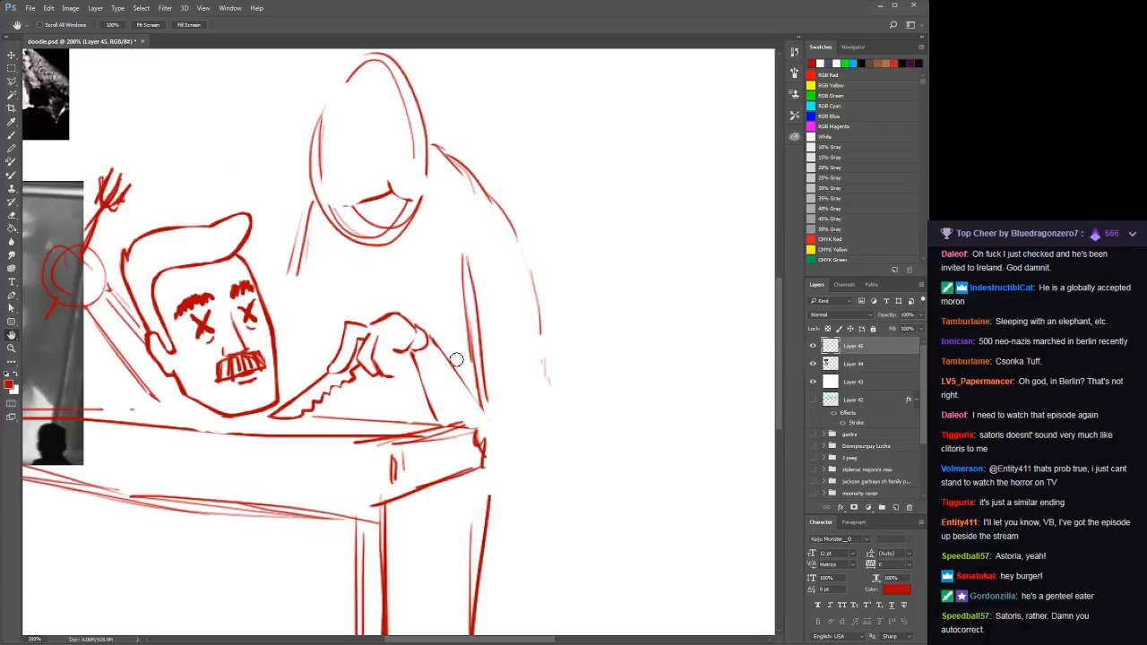
mouse_move(494, 368)
mouse_down()
mouse_move(496, 404)
mouse_move(471, 274)
mouse_move(489, 396)
mouse_up()
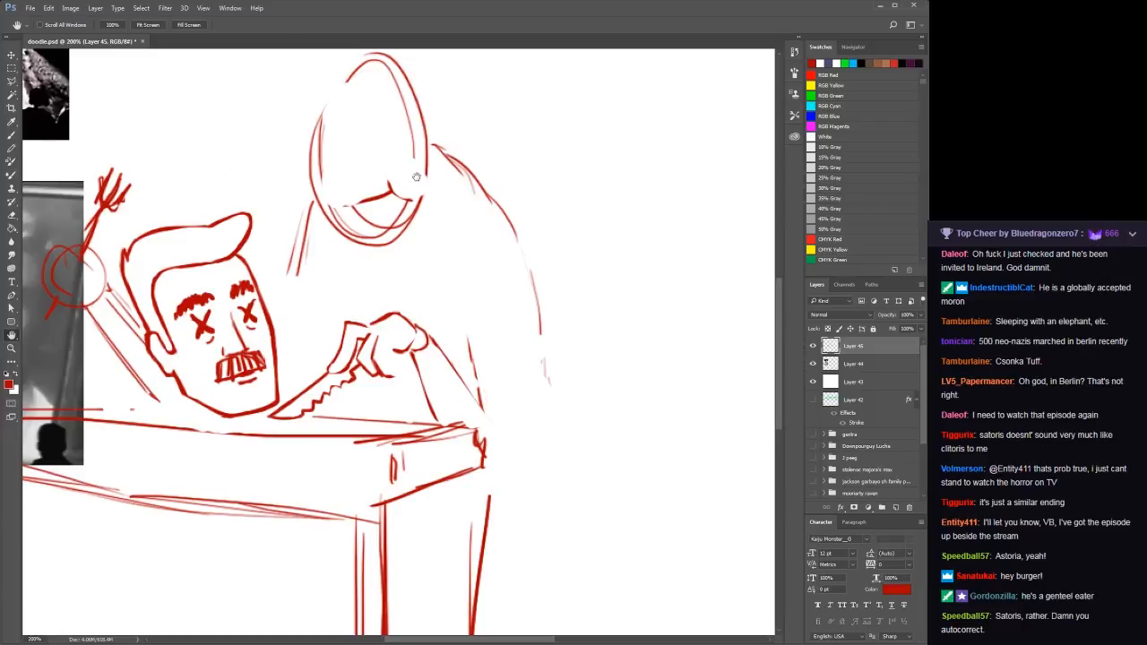
key(b)
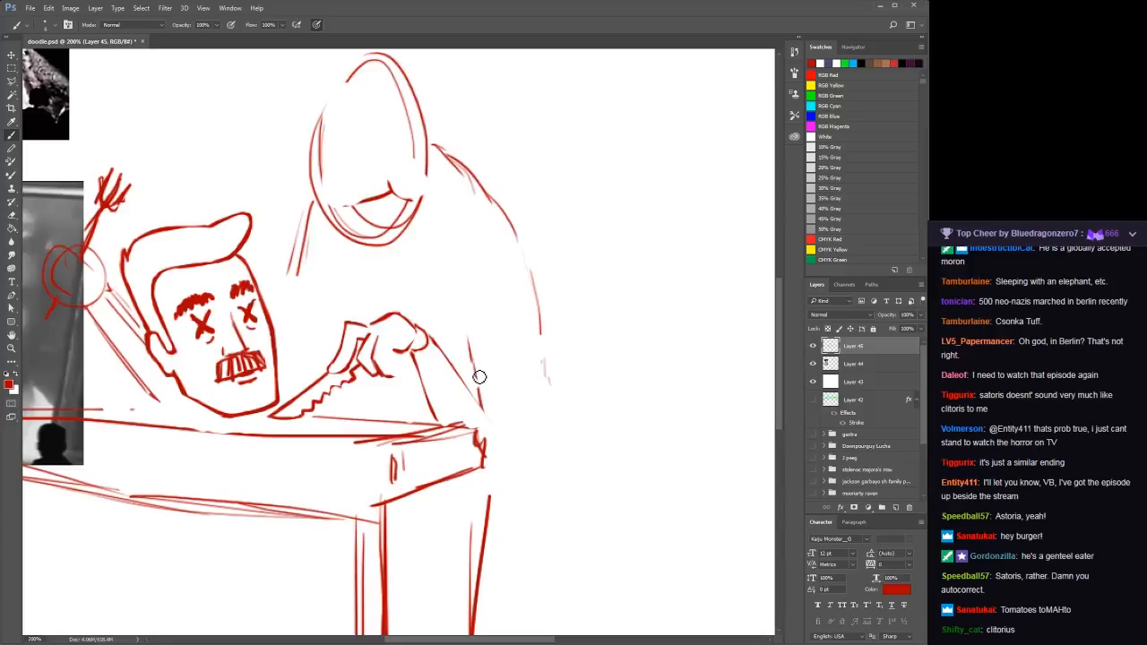
drag(474, 285, 487, 409)
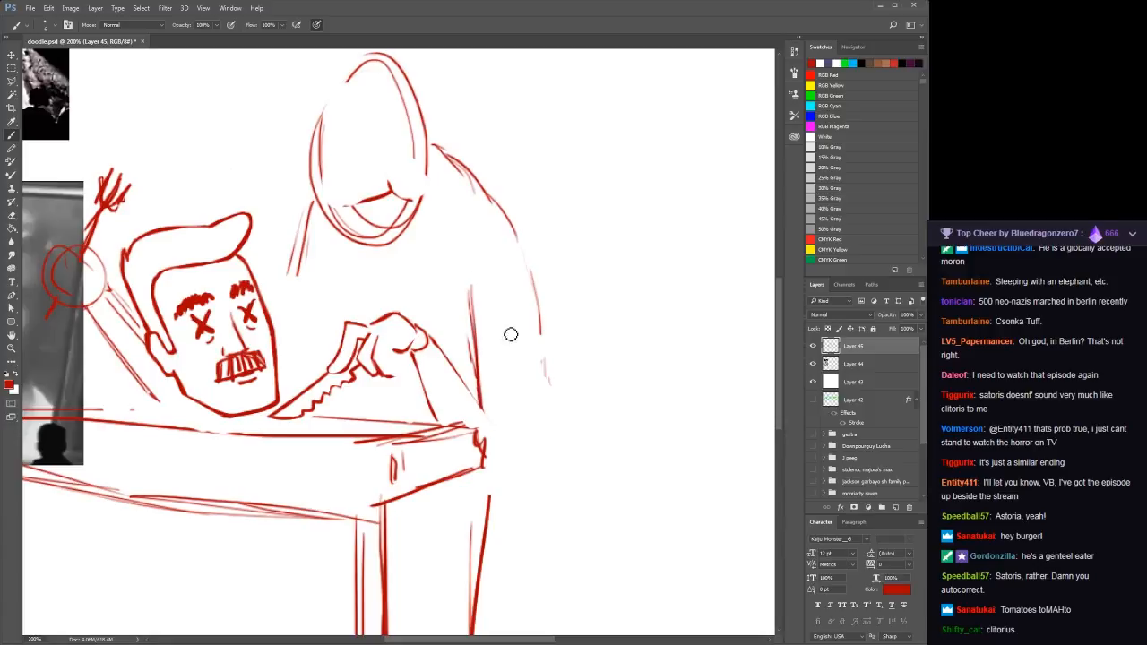
Draw the outer contour of the figure's right-side arm downward and round it into an elbow beside the table's corner
drag(531, 274, 543, 406)
drag(535, 318, 542, 454)
drag(528, 287, 541, 450)
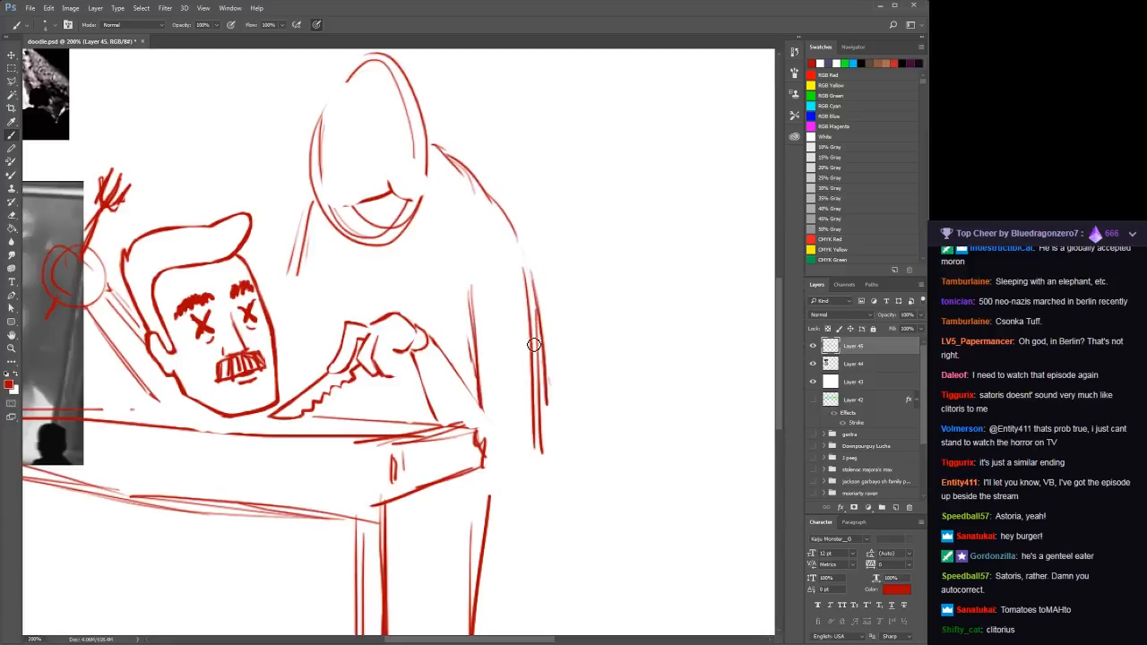
mouse_move(536, 363)
mouse_down()
mouse_move(534, 477)
mouse_move(490, 489)
mouse_up()
drag(543, 456, 499, 485)
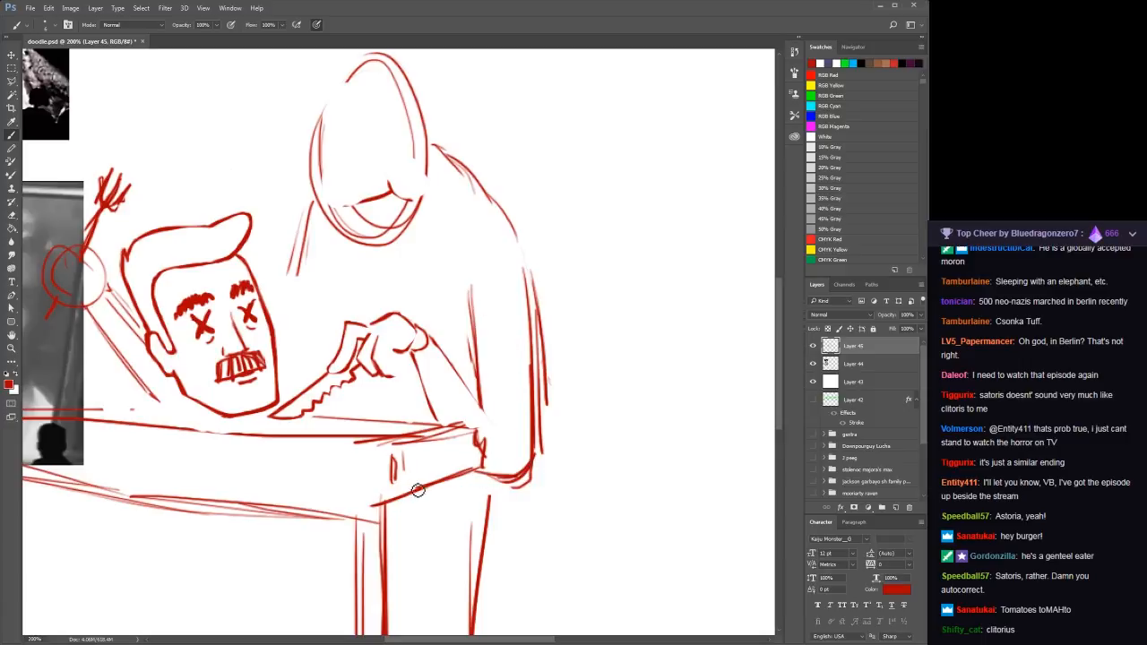
drag(368, 455, 496, 477)
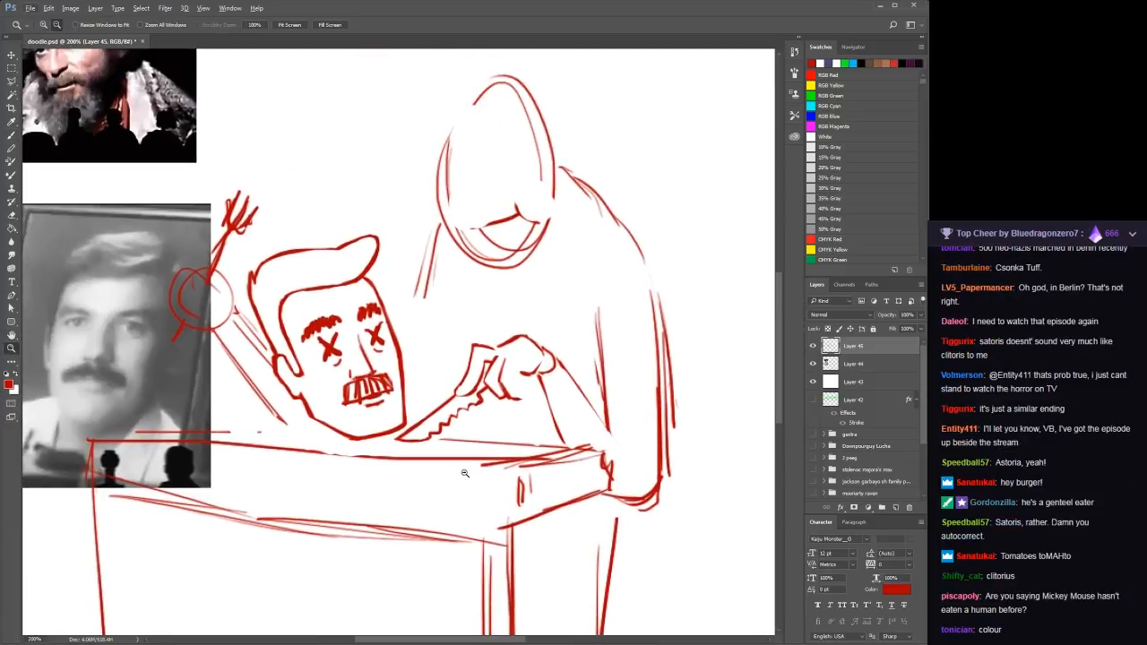
alt+click(464, 473)
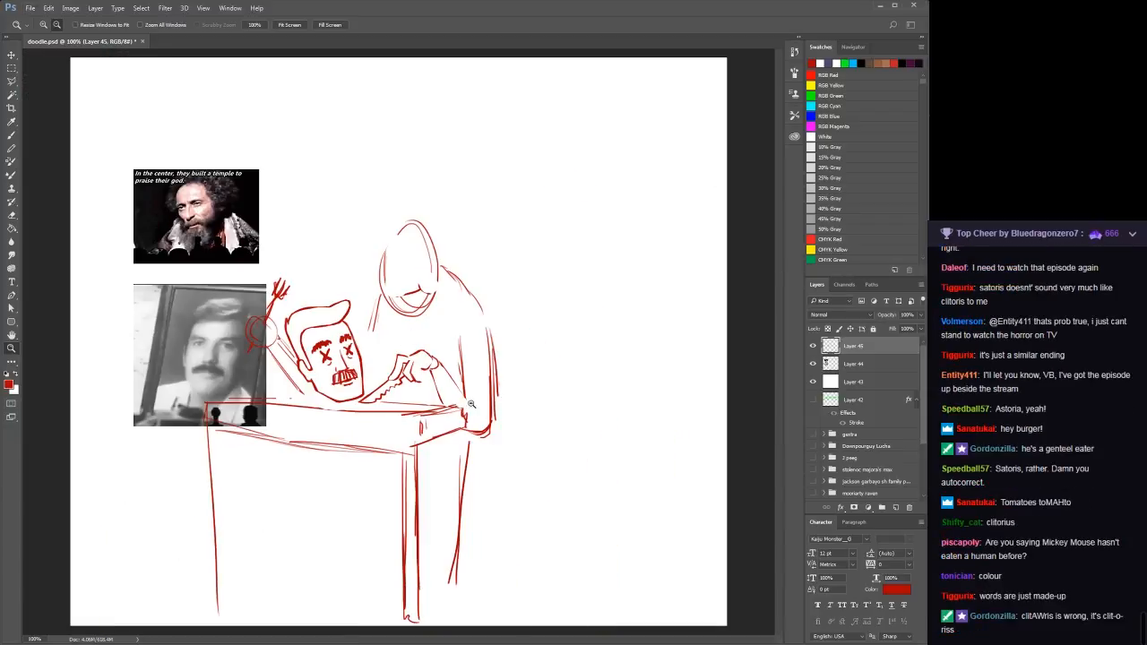
key(b)
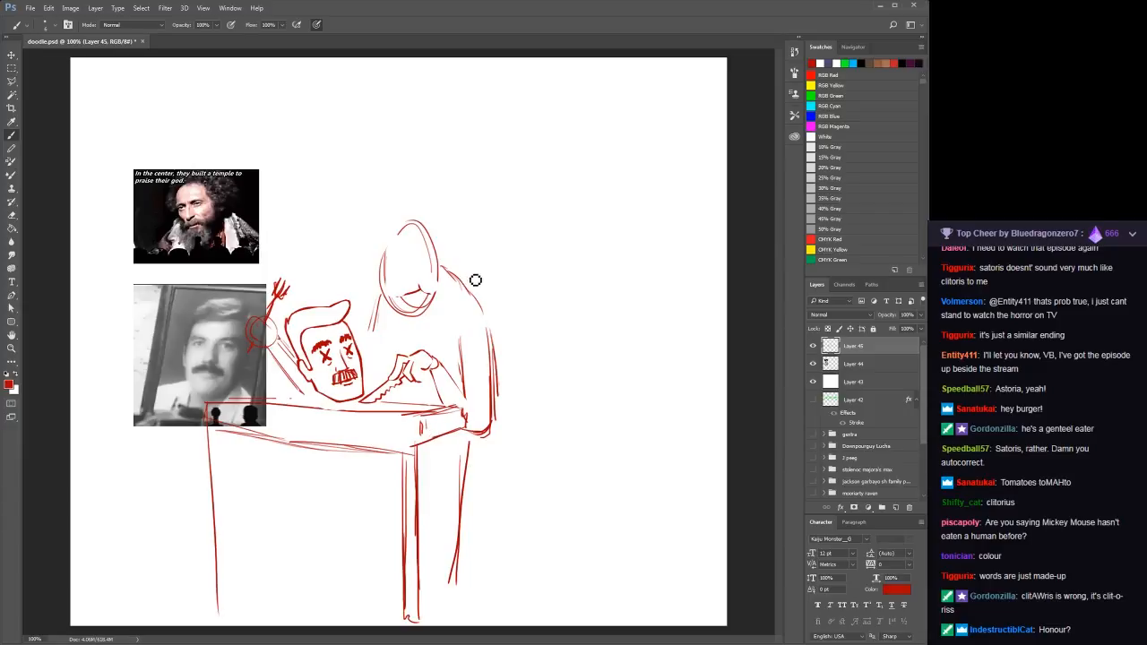
Lasso the figure's head and shoulders, shift them slightly down and to the right, and clear the selection
key(l)
mouse_move(451, 293)
mouse_down()
mouse_move(502, 303)
mouse_move(454, 231)
mouse_move(376, 210)
mouse_move(353, 311)
mouse_move(369, 331)
mouse_move(410, 337)
mouse_up()
mouse_move(426, 353)
mouse_down()
mouse_move(441, 269)
mouse_move(376, 295)
mouse_move(421, 340)
mouse_up()
key(v)
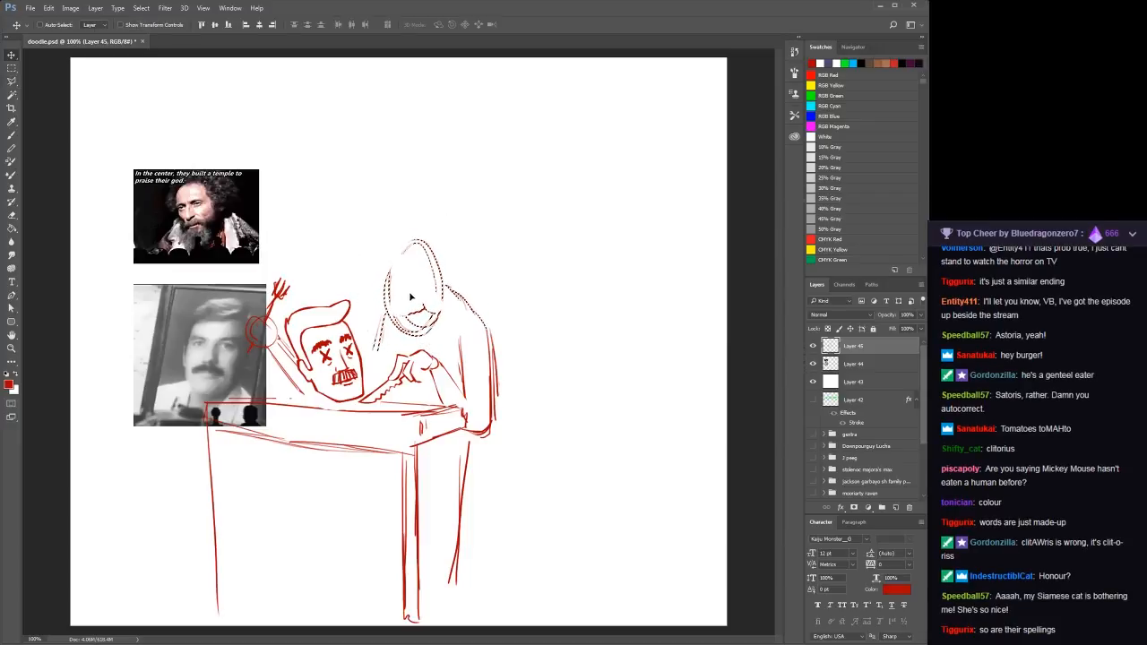
mouse_move(409, 294)
mouse_down()
mouse_move(442, 297)
mouse_move(413, 290)
mouse_up()
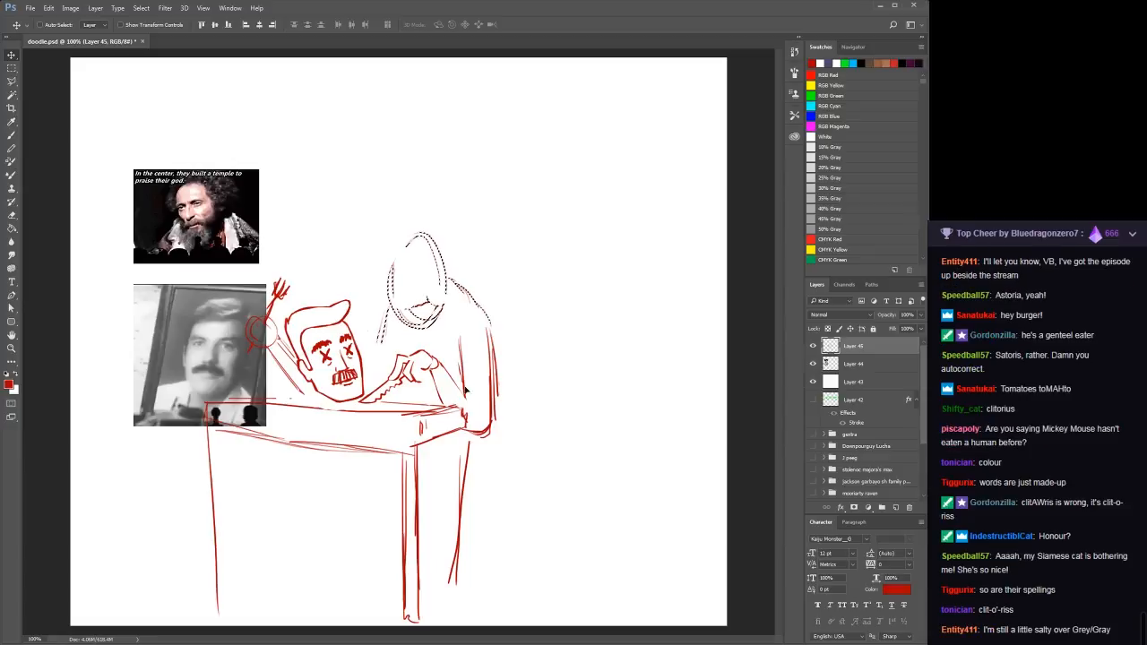
key(ctrl+d)
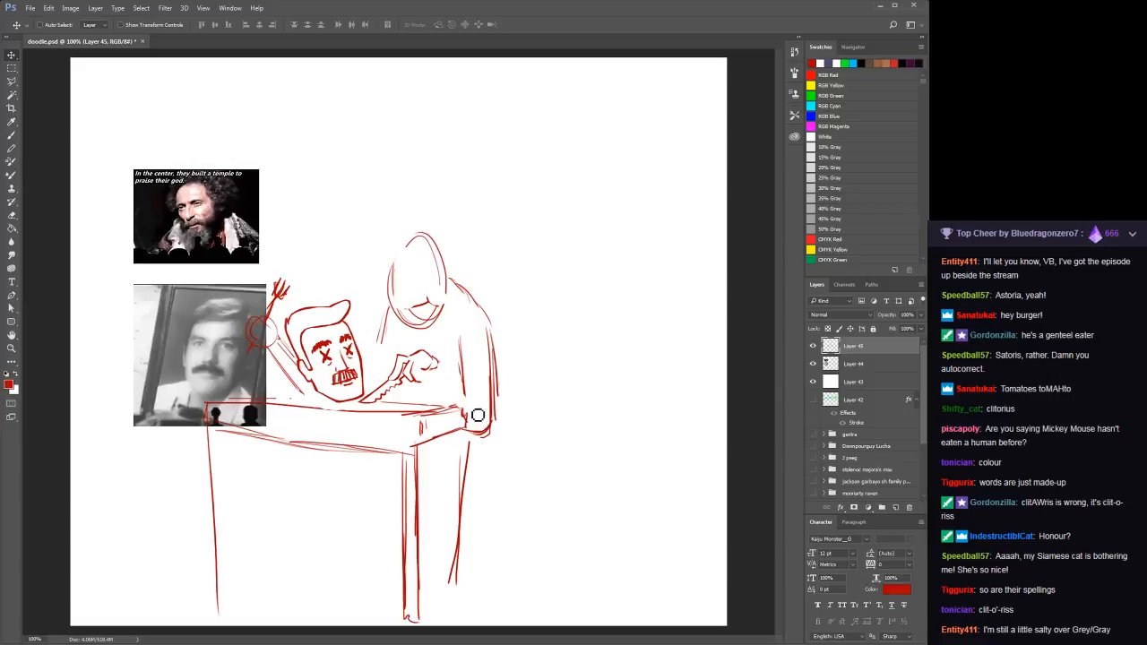
Erase the figure's right-side arm and redraw it slanting outward to an elbow resting on a tabletop corner extended to the right
mouse_move(479, 440)
mouse_down()
mouse_move(494, 394)
mouse_move(496, 340)
mouse_move(484, 330)
mouse_up()
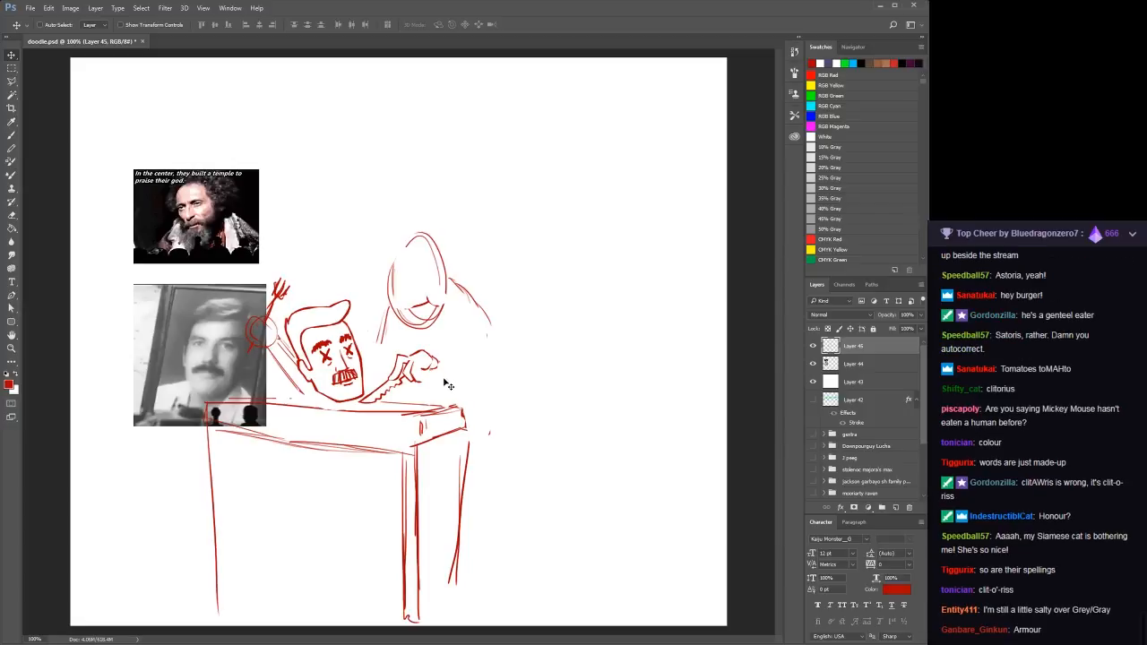
key(b)
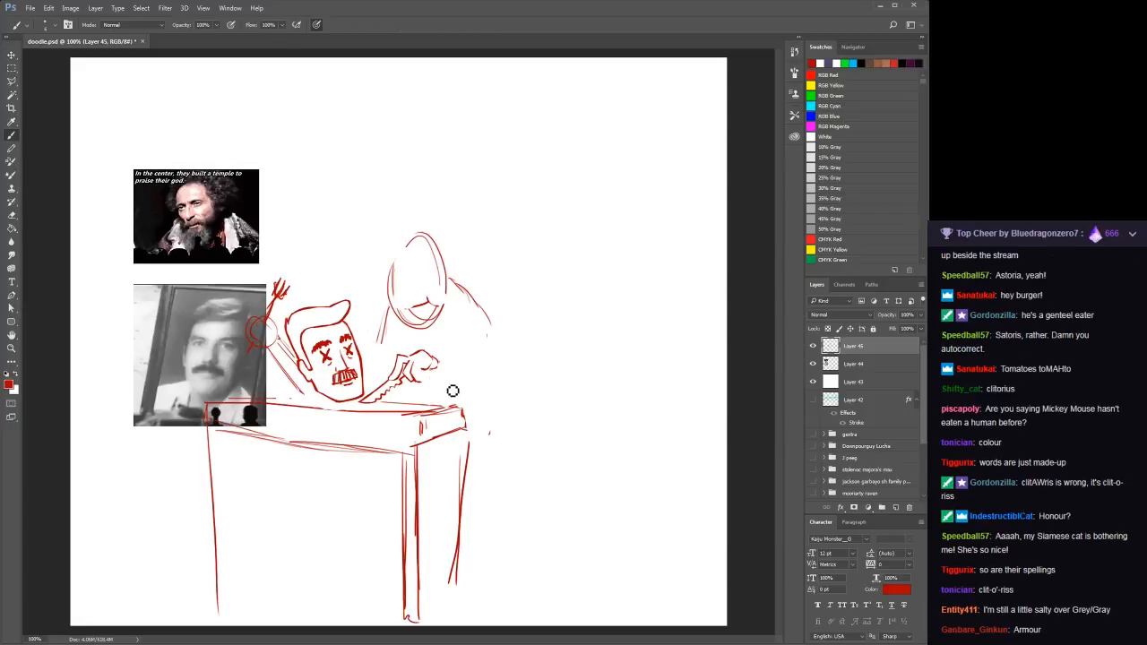
mouse_move(505, 416)
mouse_down()
mouse_move(436, 375)
mouse_move(493, 414)
mouse_move(439, 381)
mouse_move(491, 398)
mouse_move(442, 365)
mouse_move(514, 409)
mouse_up()
drag(486, 334, 536, 410)
mouse_move(468, 326)
mouse_down()
mouse_move(500, 386)
mouse_move(463, 341)
mouse_move(475, 368)
mouse_move(474, 345)
mouse_move(502, 389)
mouse_move(465, 411)
mouse_move(544, 423)
mouse_move(475, 431)
mouse_up()
mouse_move(405, 418)
mouse_down()
mouse_move(475, 430)
mouse_move(508, 420)
mouse_move(477, 448)
mouse_up()
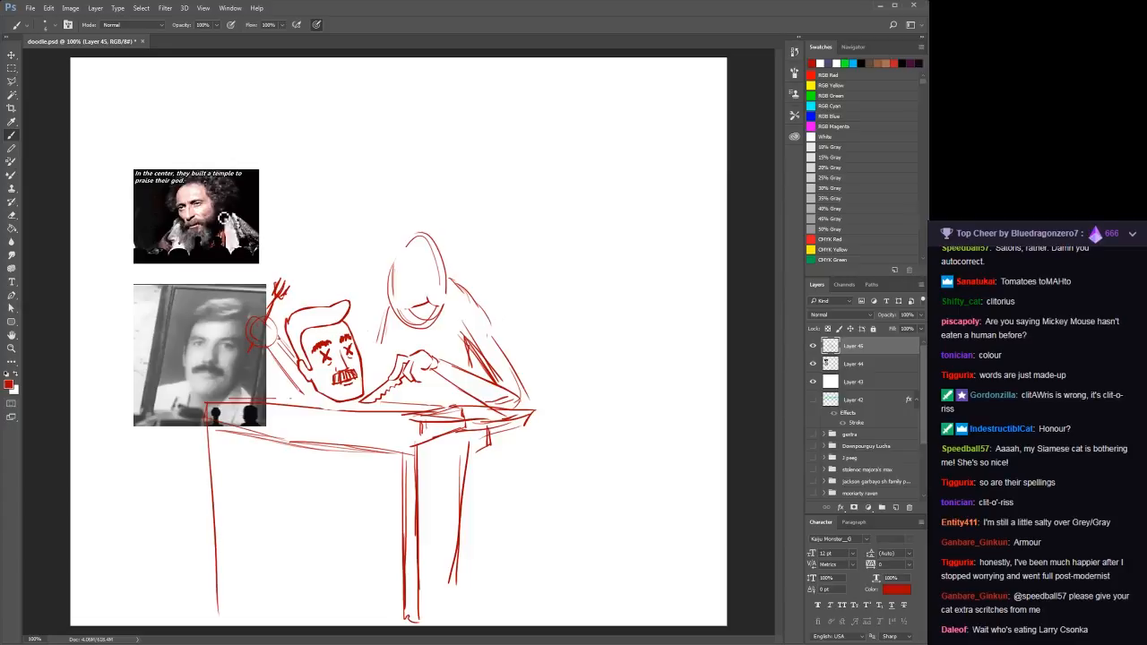
Erase the loose strokes around the elbow where the forearm meets the extended table corner
drag(156, 223, 165, 255)
key(ctrl+z)
key(z)
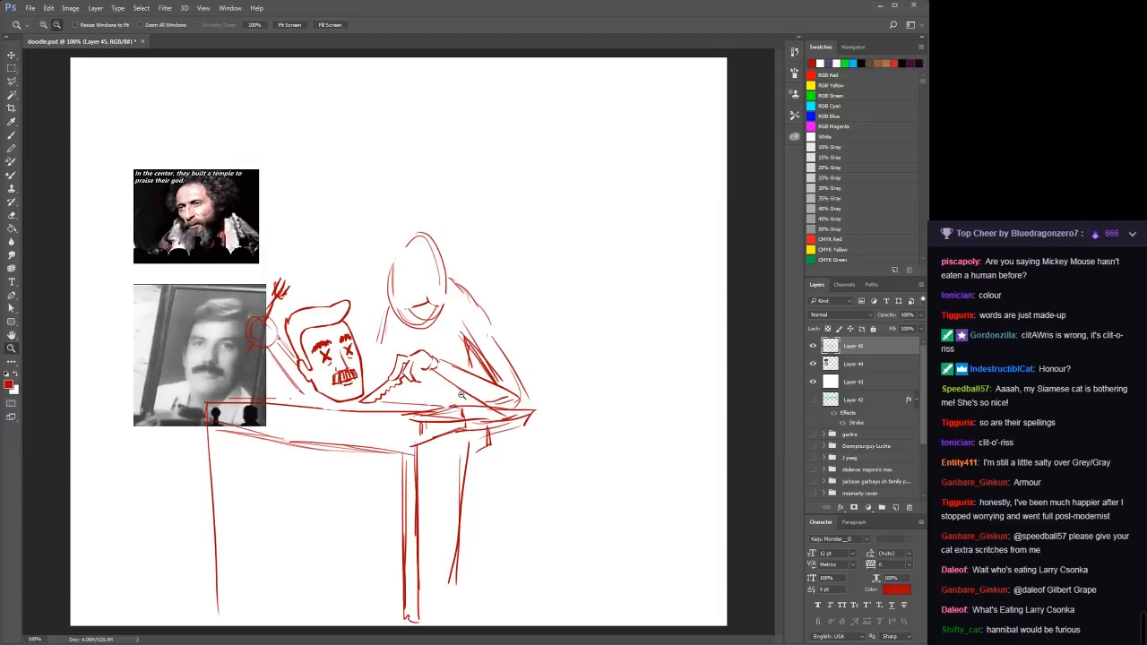
click(501, 436)
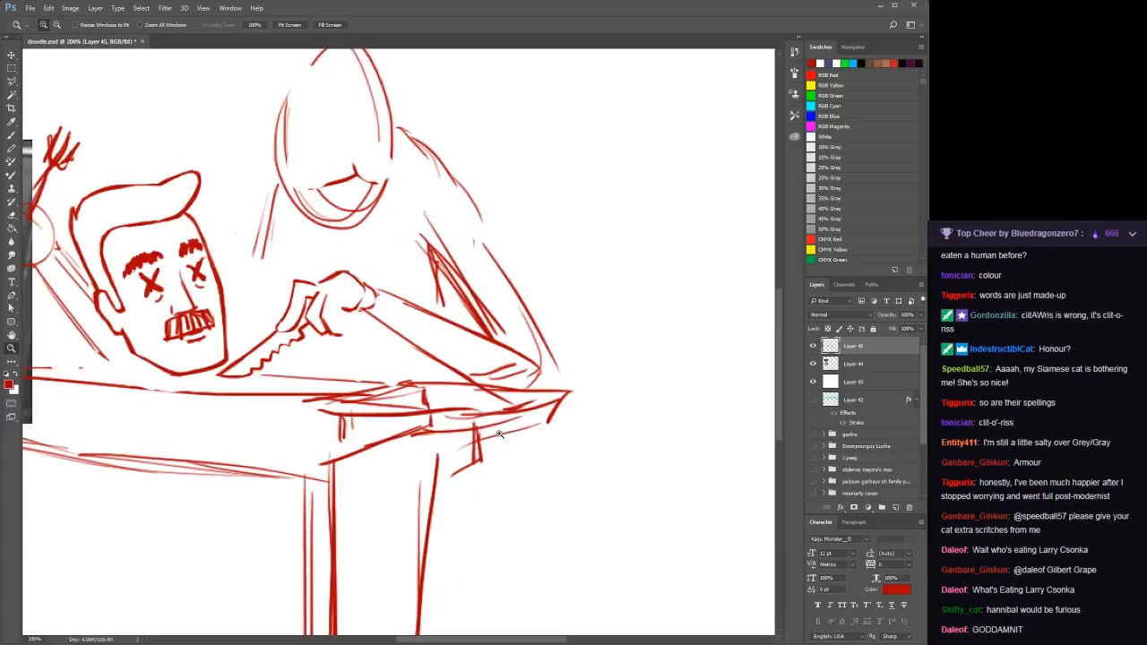
key(alt)
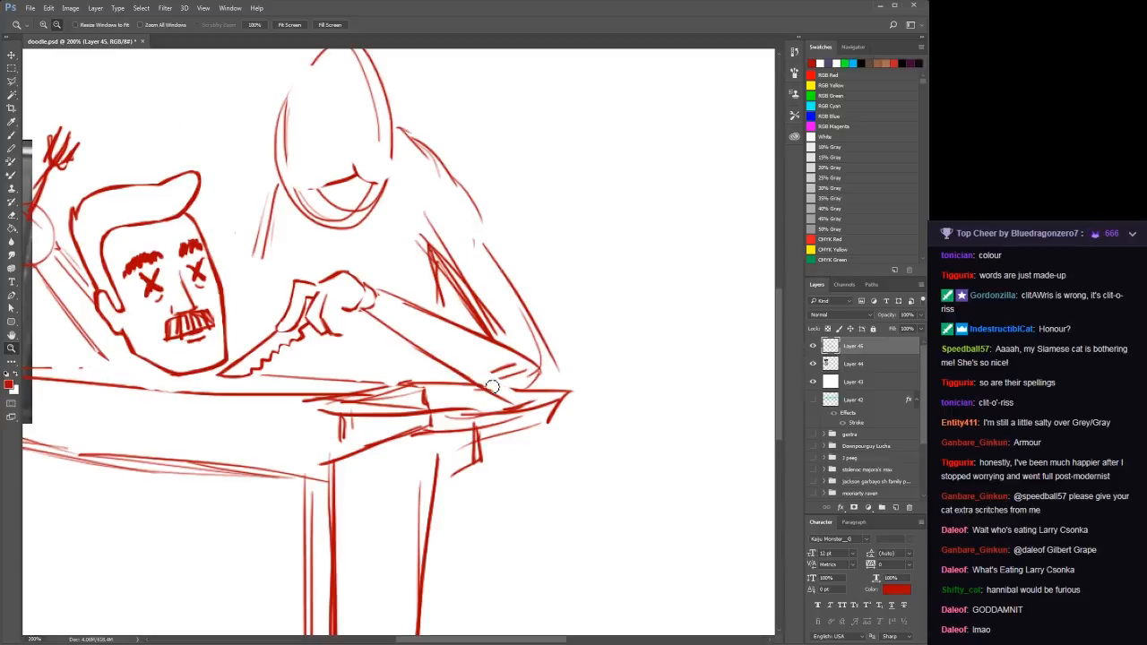
key(ctrl+alt+z)
key(ctrl+alt+z)
key(ctrl+alt+z)
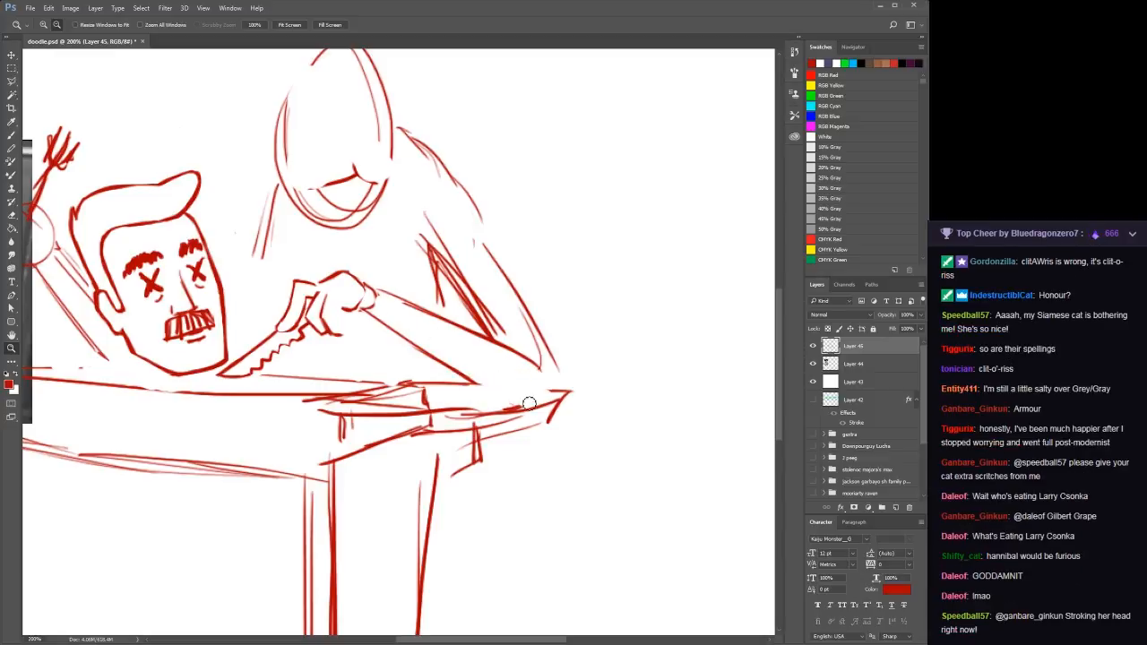
Redraw the elbow's underside and the arm's outer contour in bold strokes up to the shoulder and the base of the head
key(b)
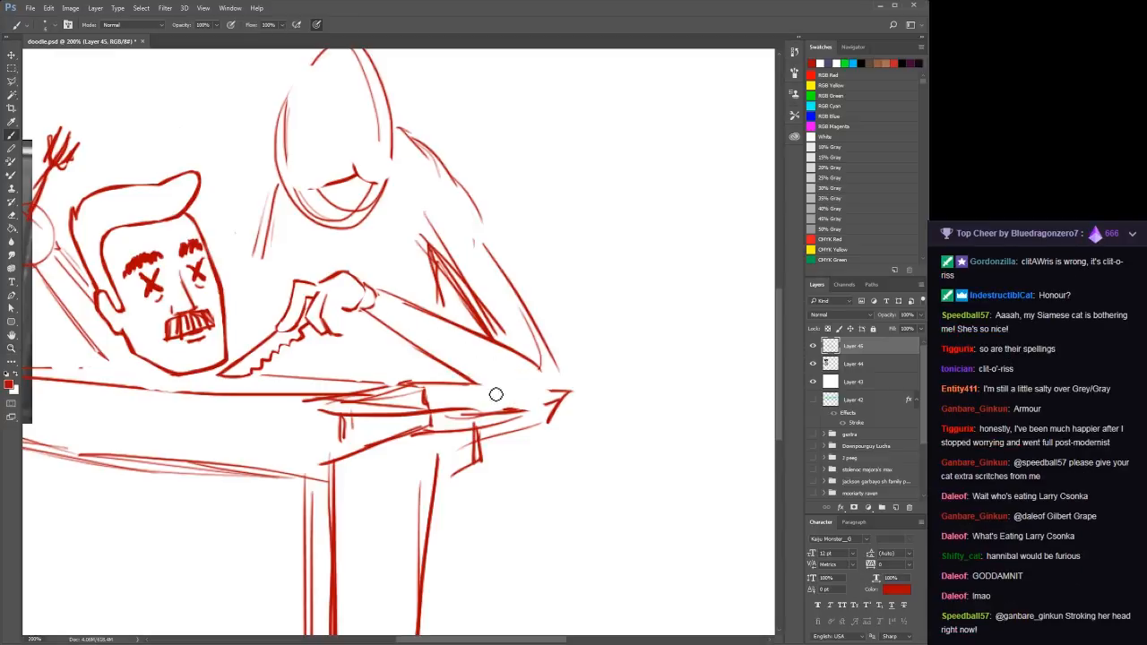
mouse_move(521, 402)
mouse_down()
mouse_move(556, 385)
mouse_move(553, 394)
mouse_move(536, 329)
mouse_move(466, 183)
mouse_move(441, 166)
mouse_up()
mouse_move(547, 368)
mouse_down()
mouse_move(526, 295)
mouse_move(561, 390)
mouse_move(498, 237)
mouse_up()
drag(536, 312, 494, 223)
drag(526, 285, 477, 199)
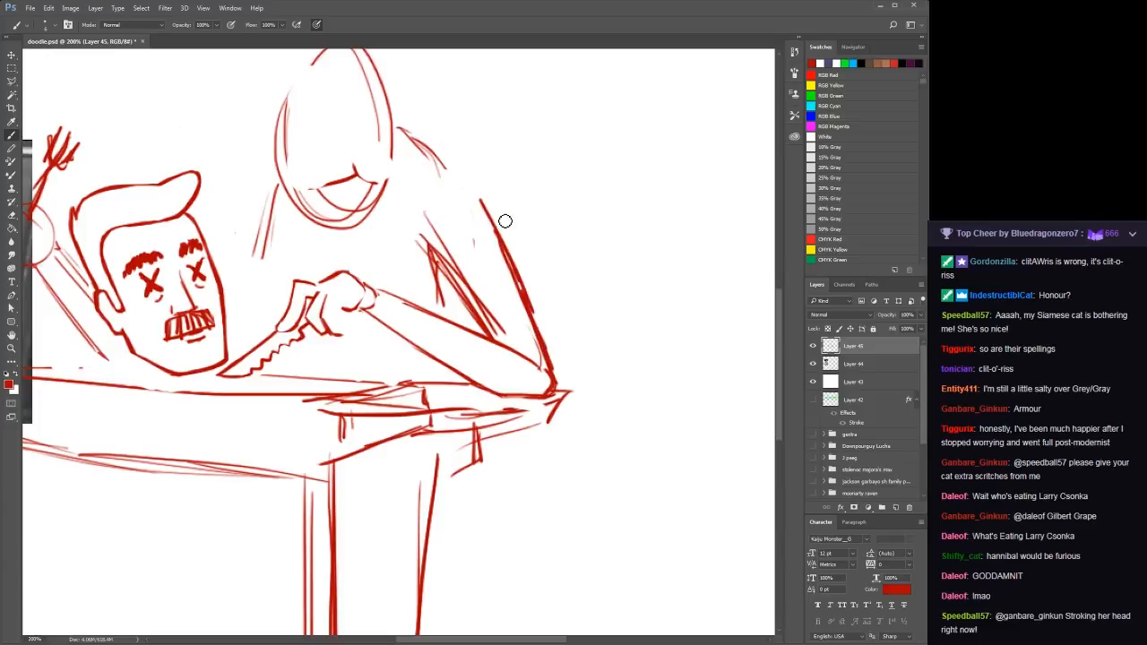
drag(399, 151, 489, 213)
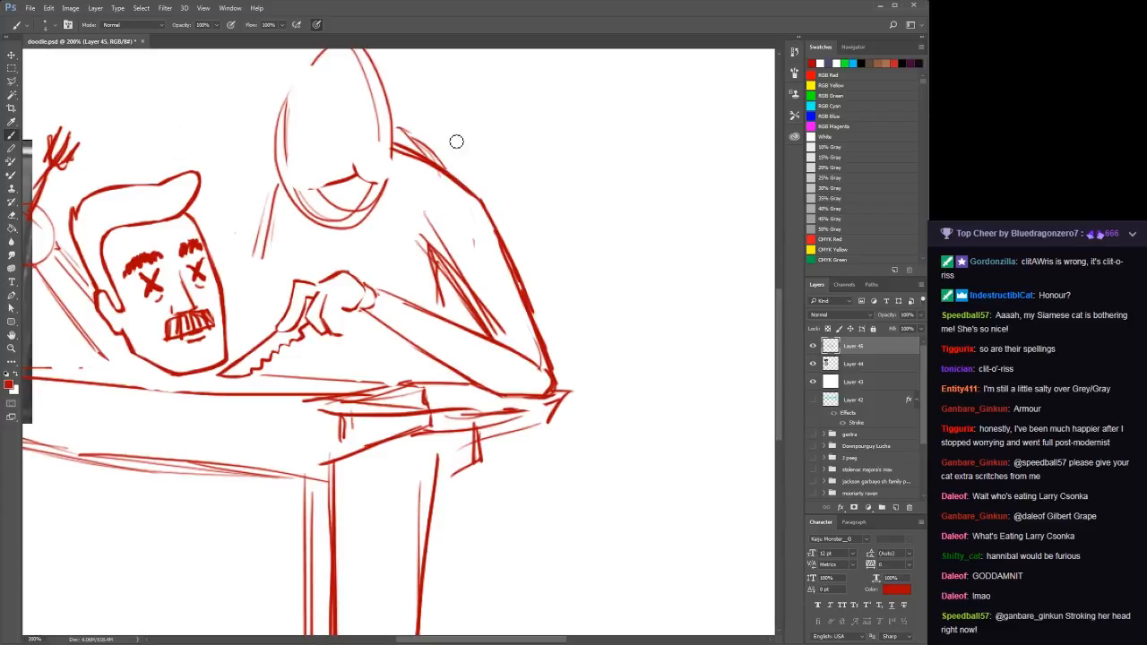
Erase the leftover sketch strokes above the shoulder and the doubled lines inside the upper arm
key(ctrl+z)
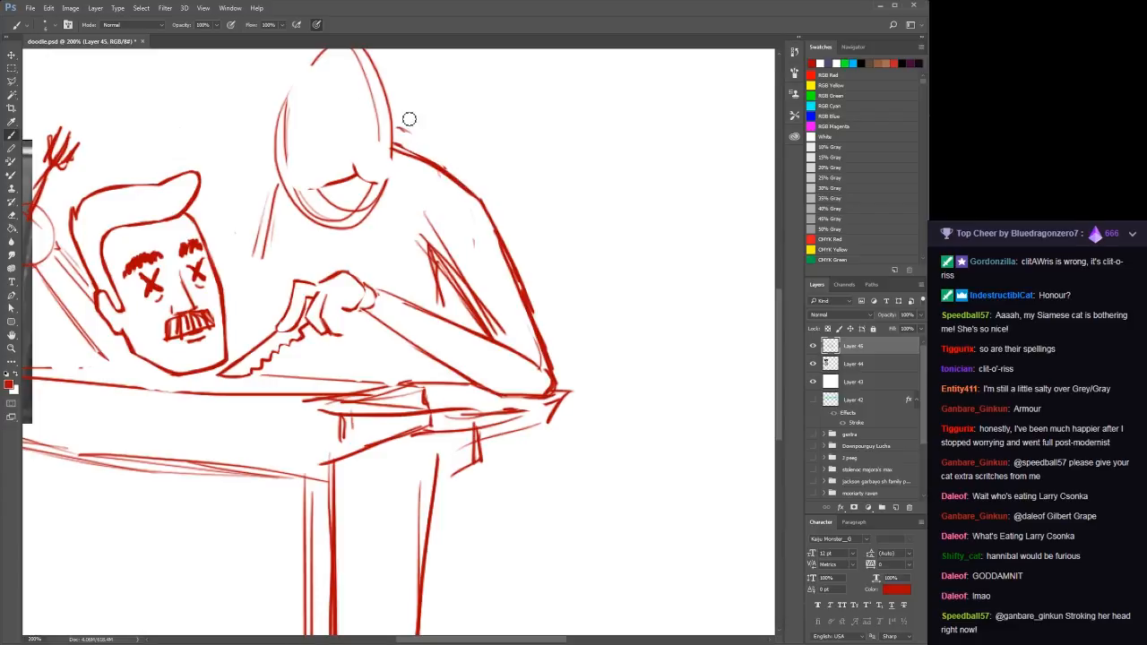
key(ctrl+z)
key(ctrl+z)
key(ctrl+z)
key(ctrl+z)
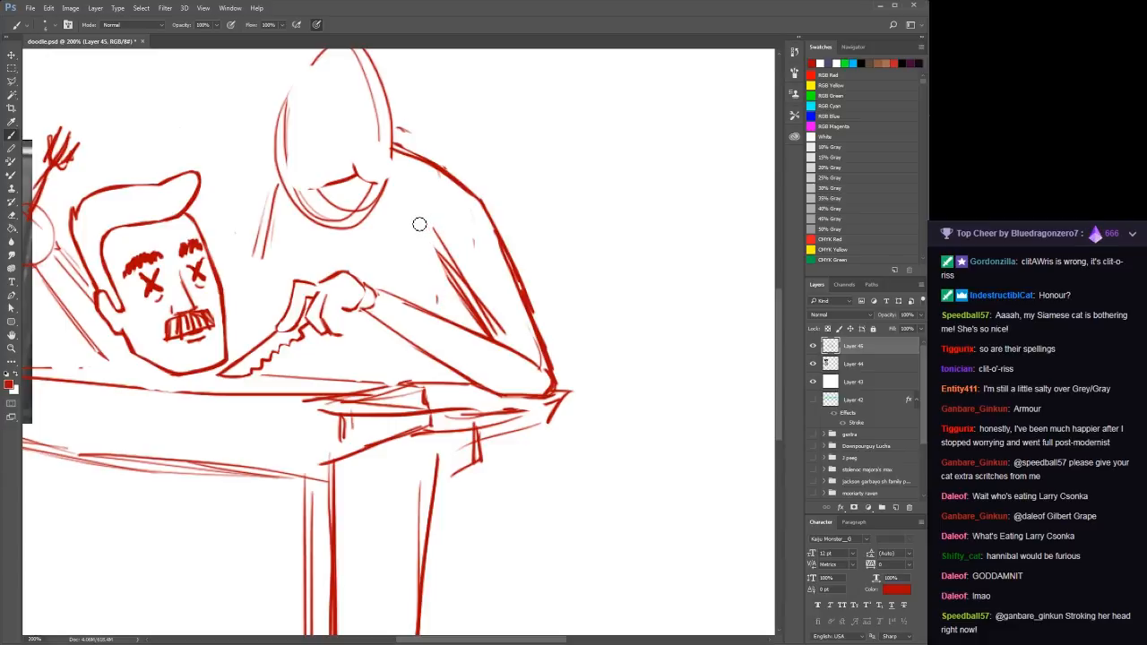
key(ctrl+z)
key(ctrl+z)
key(ctrl+z)
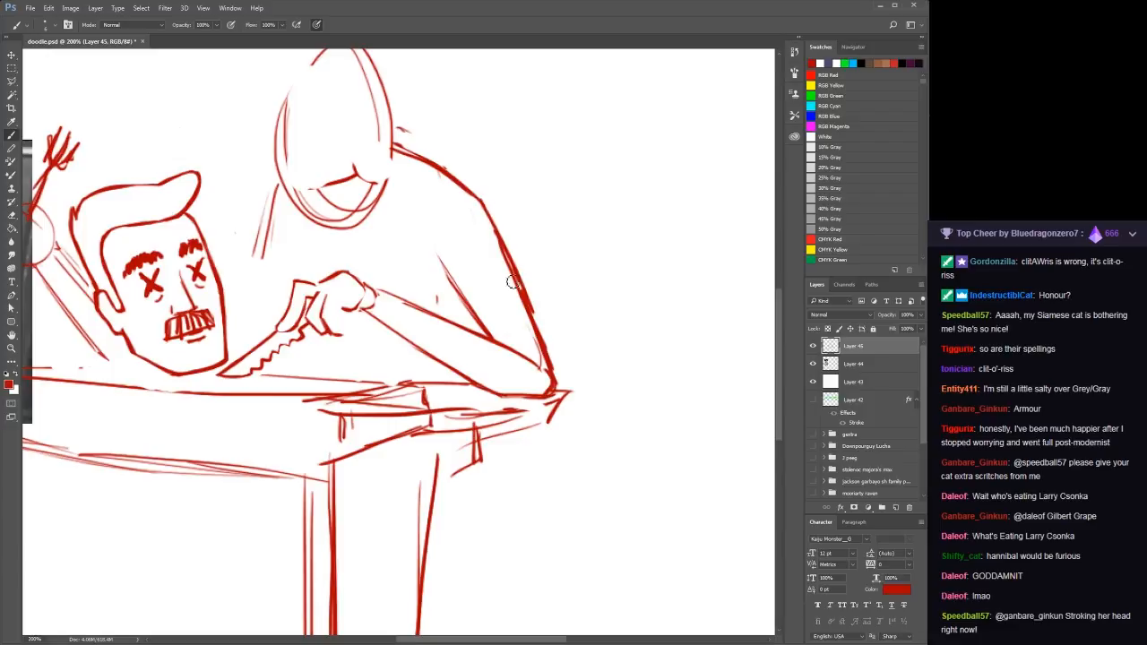
Refine the arm's outer contour into a clean line from shoulder to elbow and redraw the inner upper-arm line toward the chest
key(ctrl+z)
key(ctrl+z)
key(ctrl+z)
key(ctrl+z)
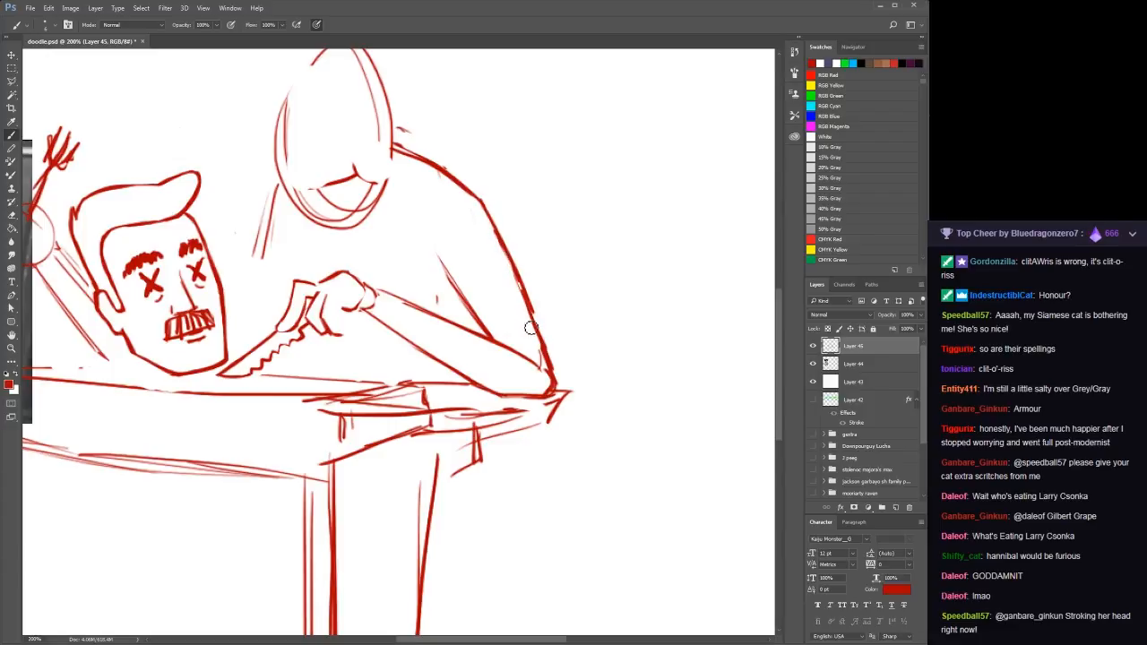
key(ctrl+z)
key(ctrl+z)
key(ctrl+z)
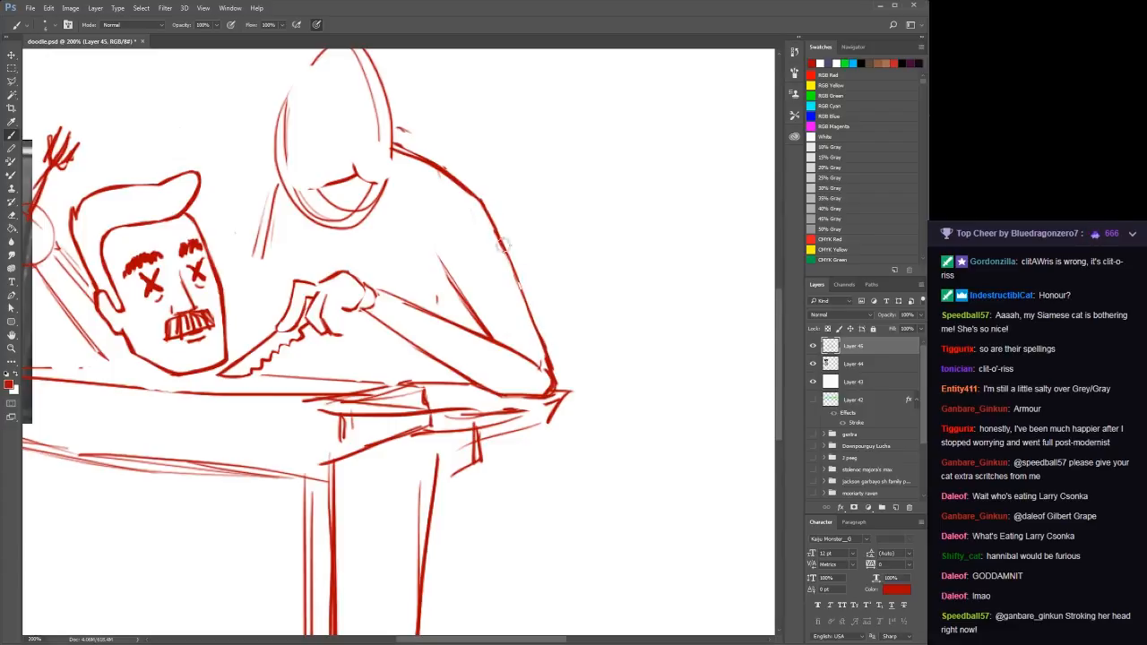
drag(477, 192, 554, 375)
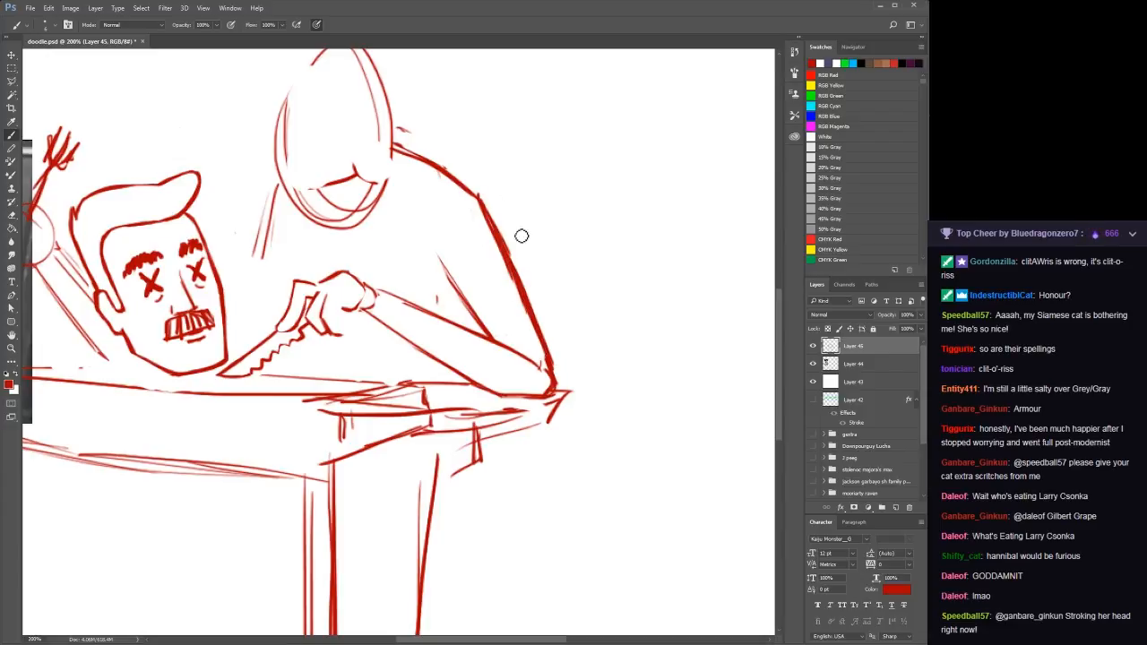
key(ctrl+z)
key(ctrl+z)
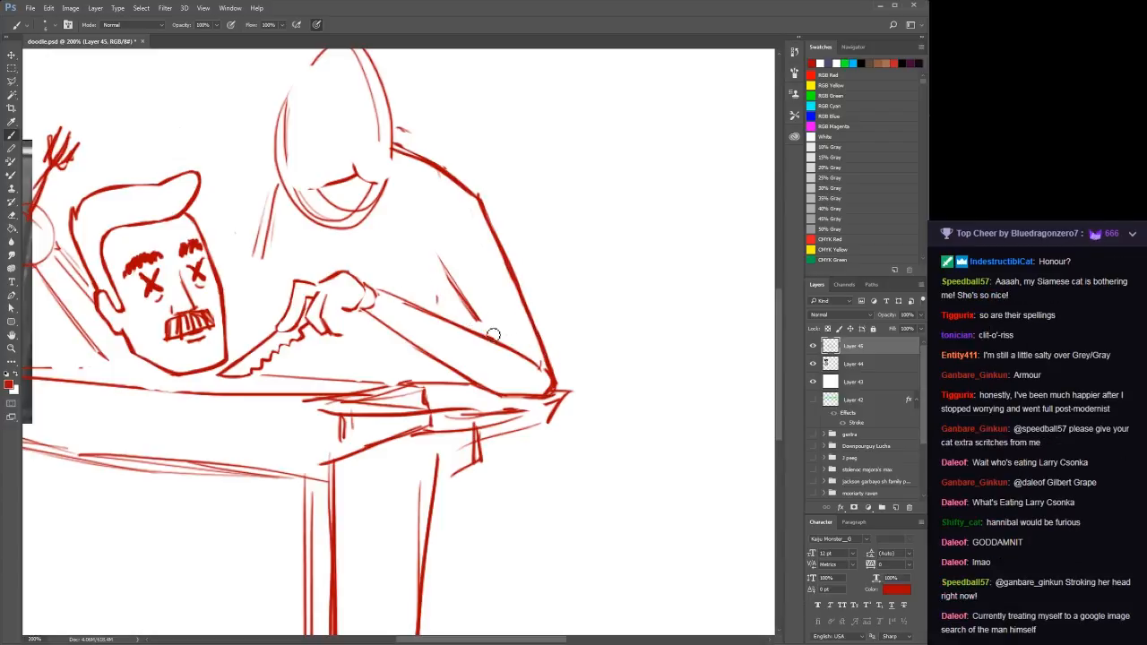
mouse_move(478, 327)
mouse_down()
mouse_move(437, 260)
mouse_move(474, 302)
mouse_move(464, 280)
mouse_move(481, 319)
mouse_move(423, 253)
mouse_up()
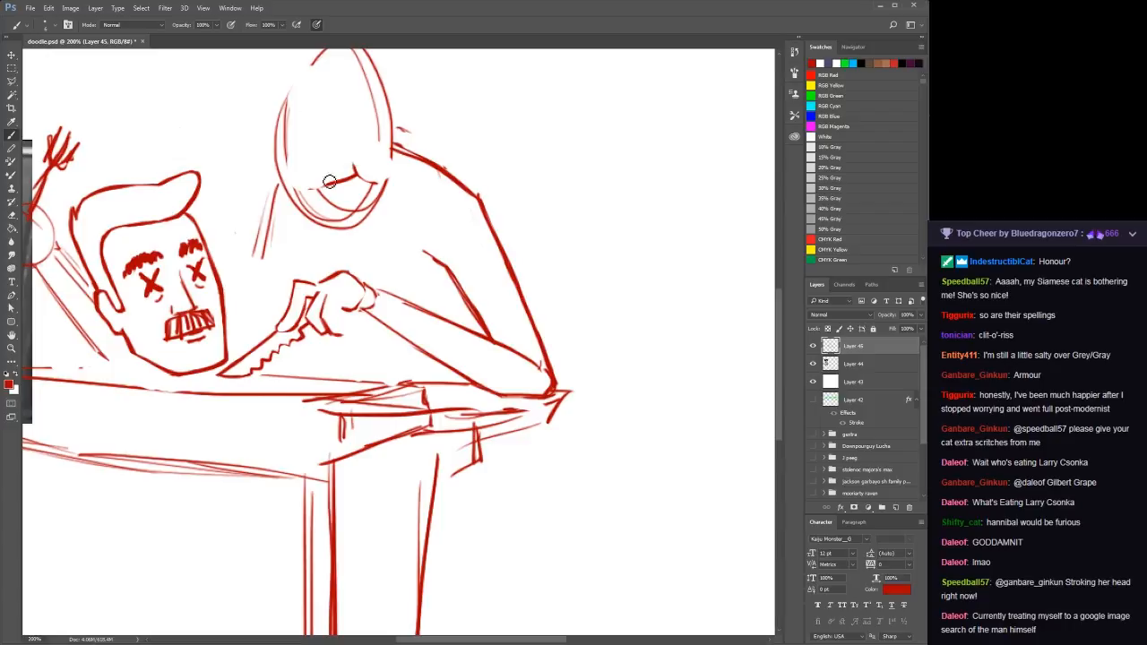
Replace the doubled shoulder line beside the figure's chin with a single thin contour sloping toward the carved head
key(space)
drag(351, 353, 492, 381)
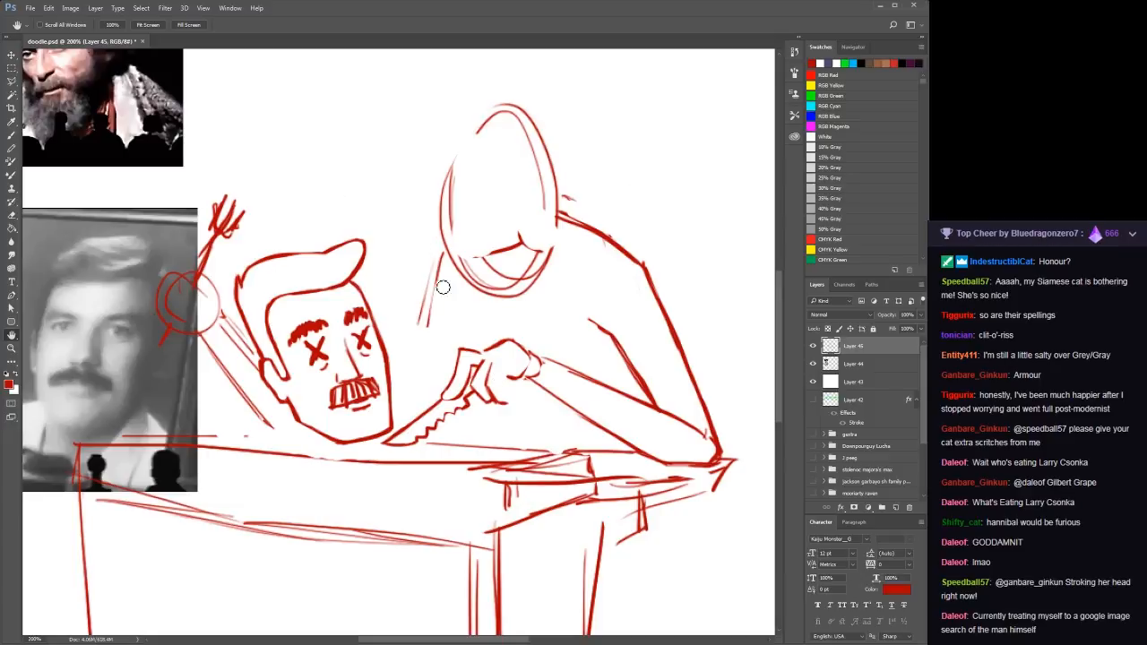
key(ctrl+z)
mouse_move(396, 325)
mouse_down()
mouse_move(433, 350)
mouse_move(370, 369)
mouse_up()
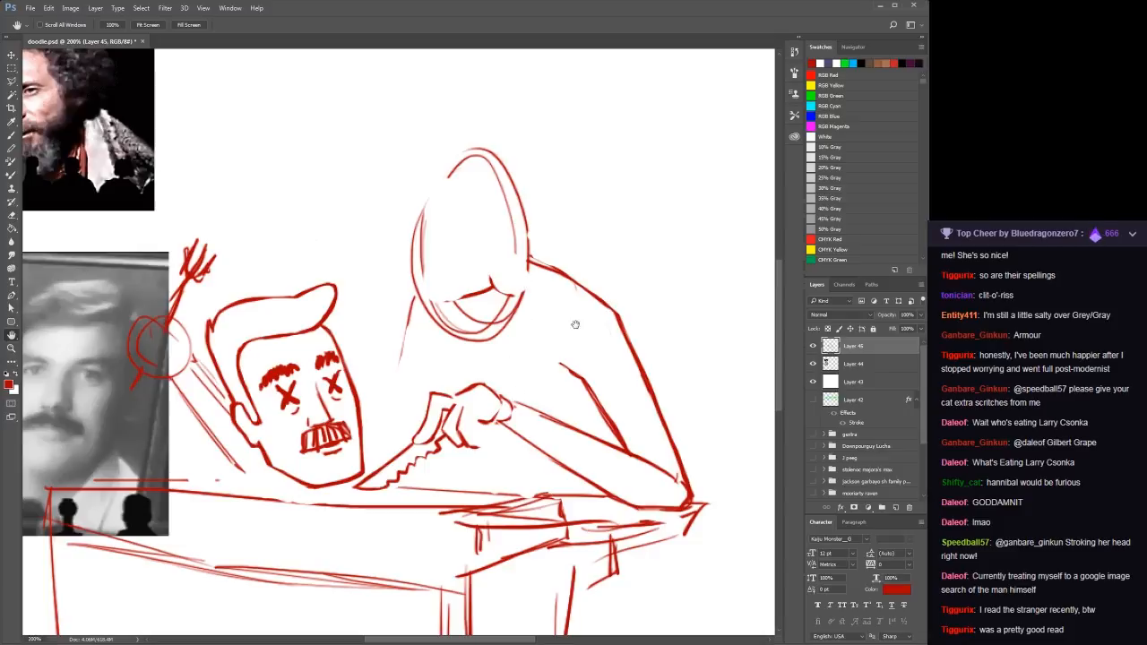
Erase the rough strokes across the tabletop and redraw its back edge as one bold line from the knife to the forearm
mouse_move(453, 399)
mouse_down()
mouse_move(543, 265)
mouse_move(499, 319)
mouse_move(450, 304)
mouse_move(418, 313)
mouse_up()
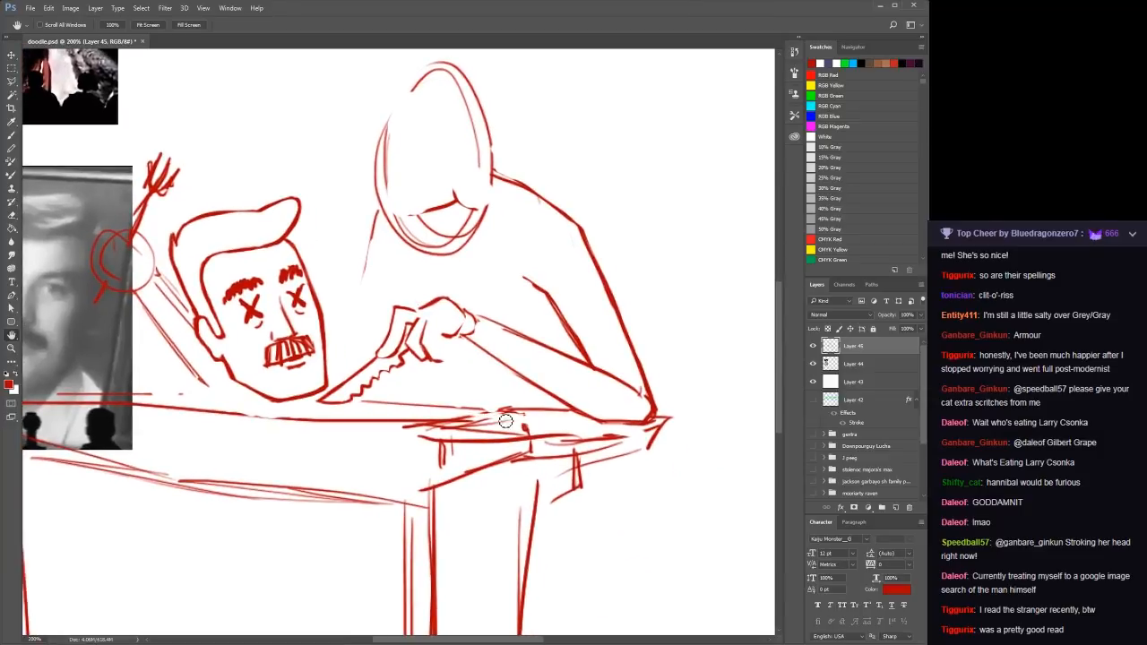
mouse_move(459, 413)
mouse_down()
mouse_move(522, 428)
mouse_move(339, 426)
mouse_move(428, 421)
mouse_up()
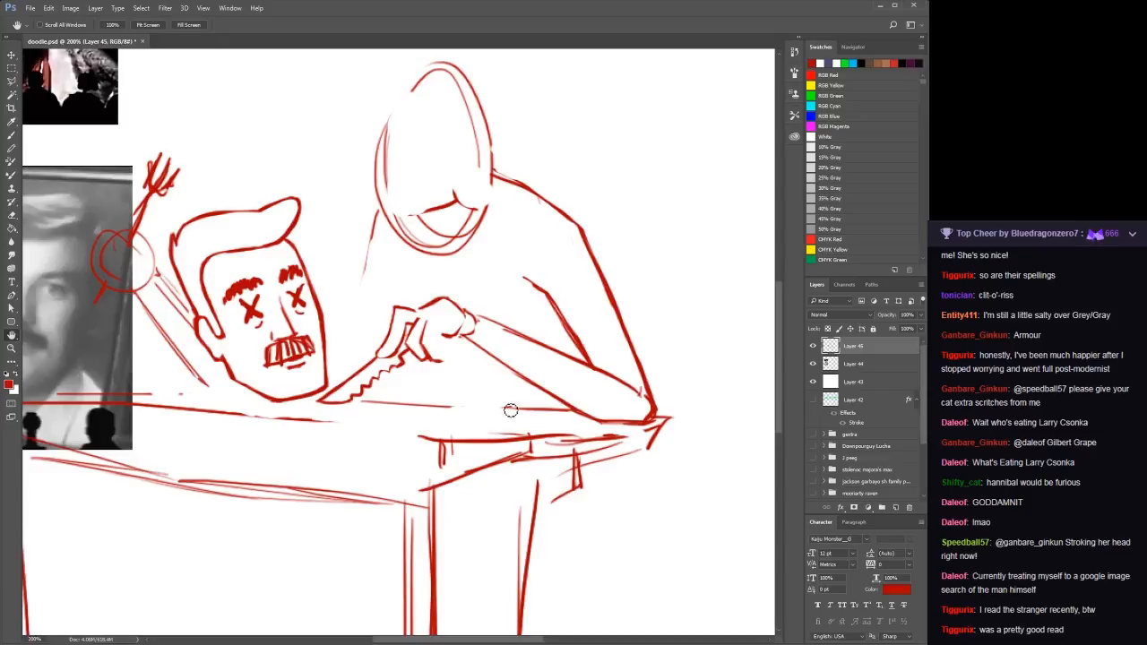
key(b)
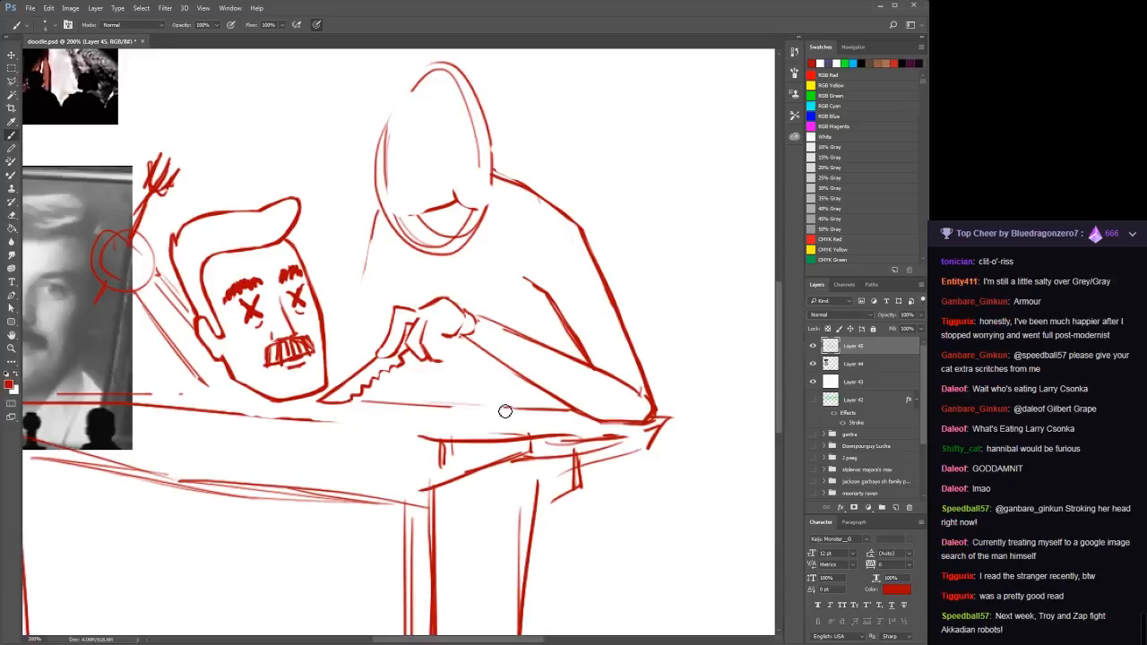
drag(417, 408, 574, 414)
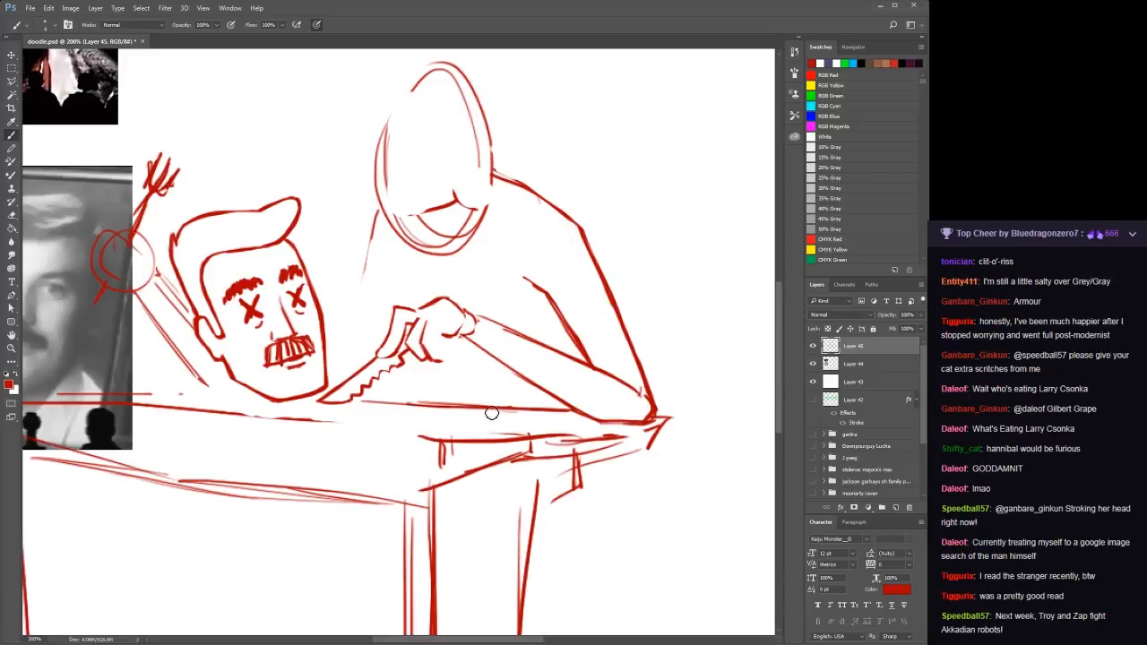
drag(492, 412, 574, 414)
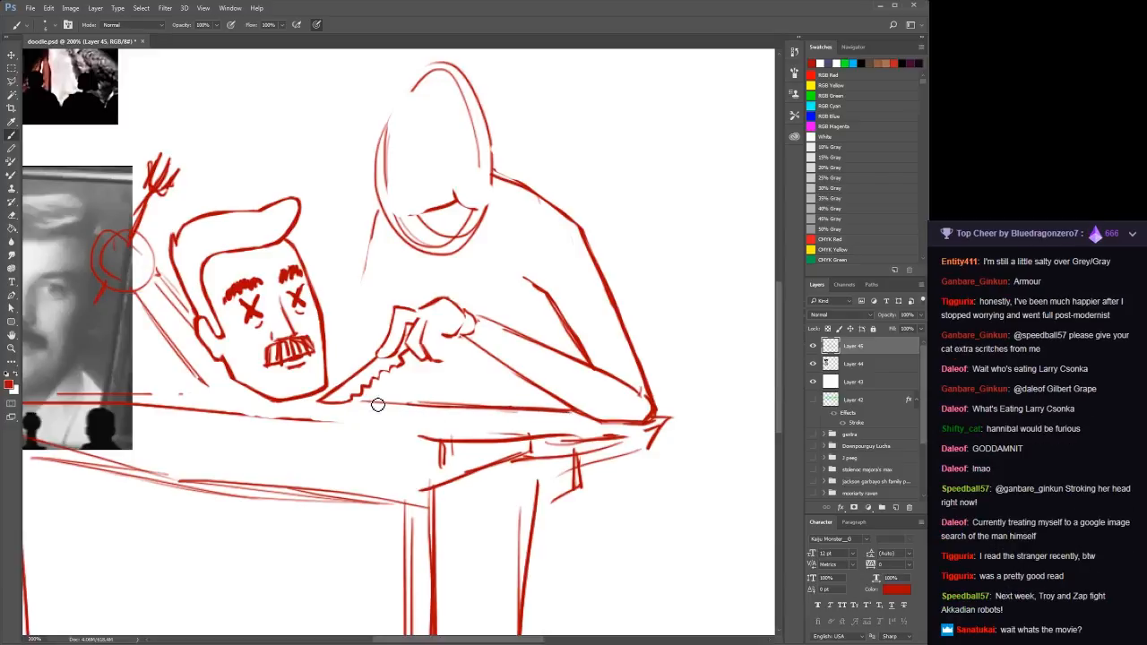
drag(373, 405, 466, 409)
Replace the table's left-side back edge with a line rising gently from the left corner to the severed head's neck
key(h)
drag(239, 363, 332, 345)
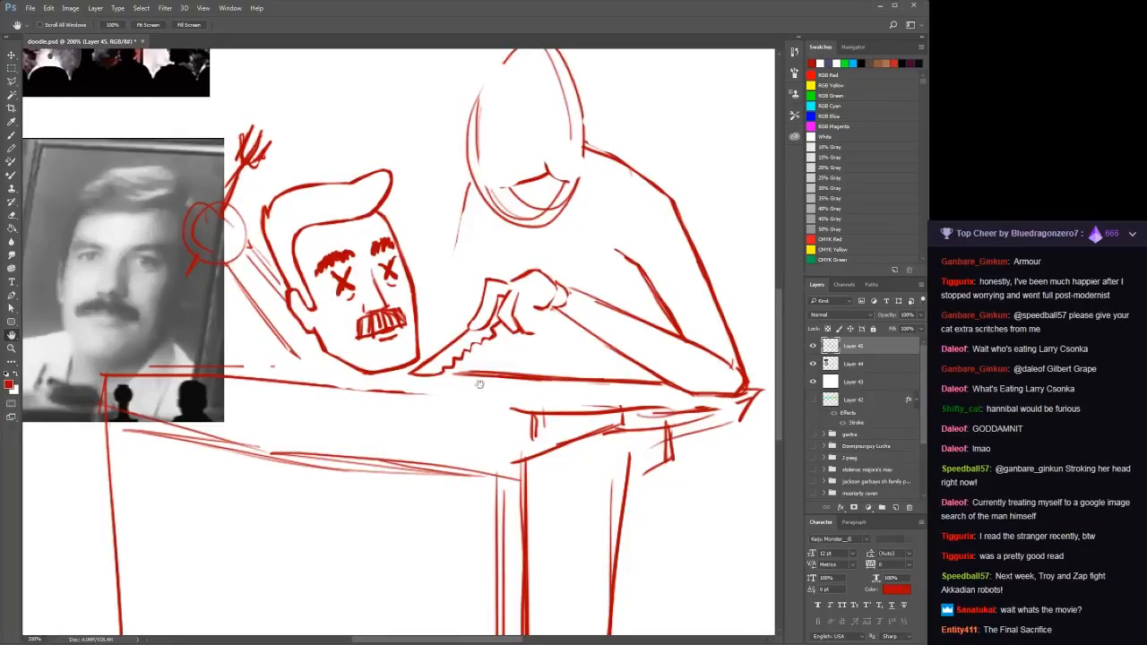
drag(479, 392, 661, 274)
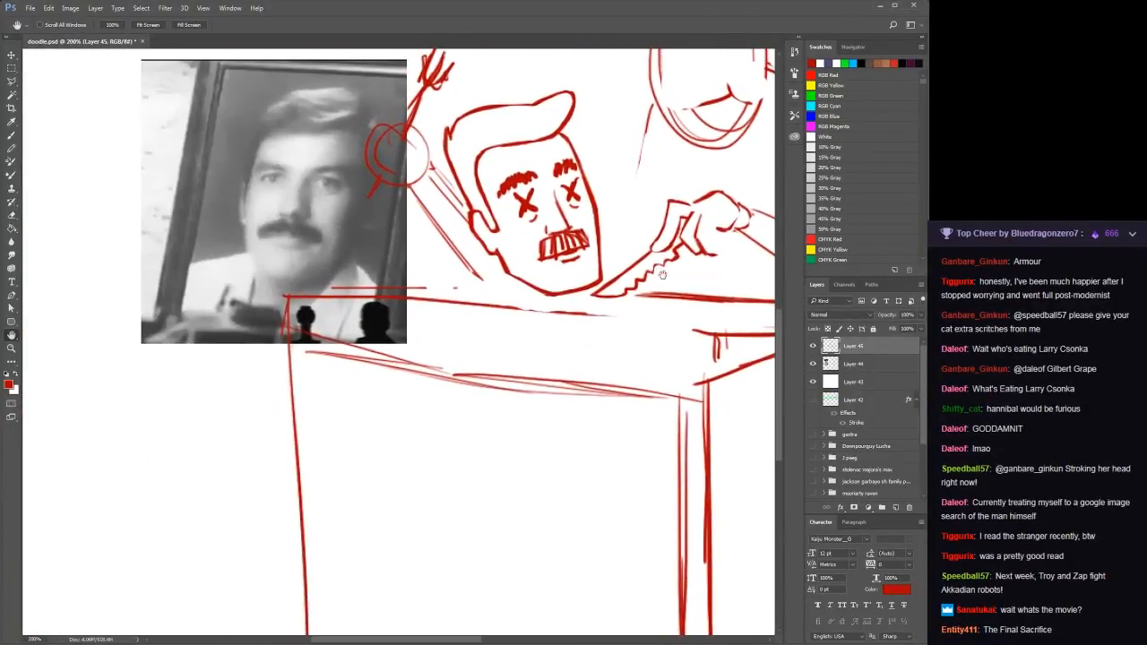
key(b)
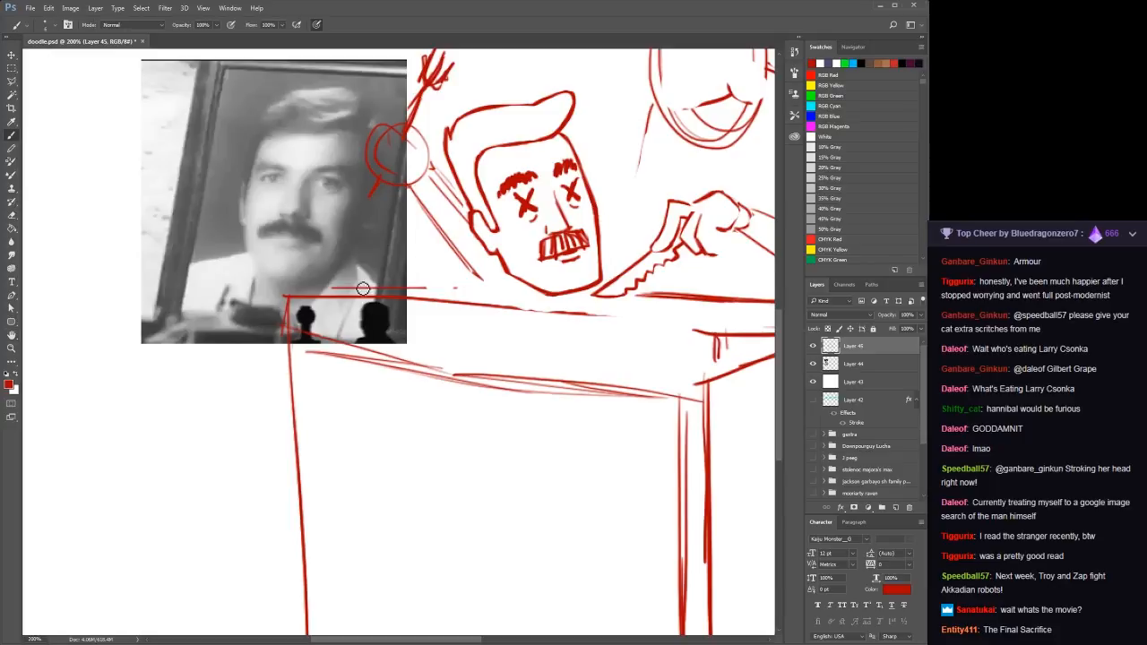
mouse_move(427, 288)
mouse_down()
mouse_move(310, 298)
mouse_move(443, 285)
mouse_move(346, 286)
mouse_up()
key(ctrl+z)
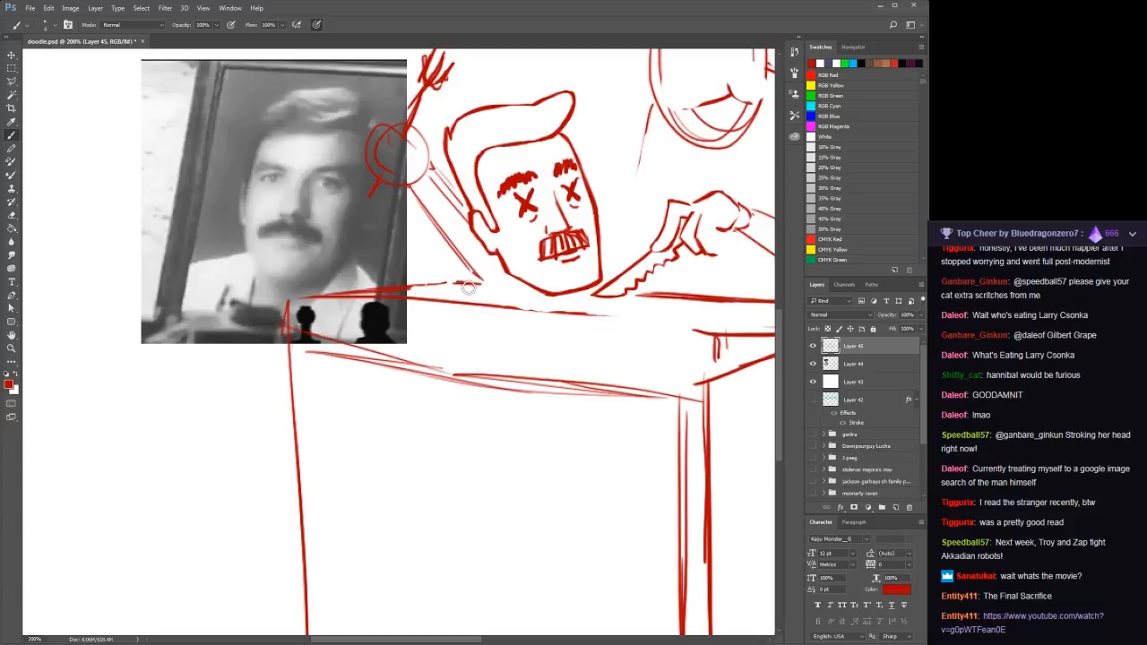
drag(409, 292, 359, 302)
drag(444, 291, 375, 299)
key(ctrl+z)
drag(464, 287, 487, 285)
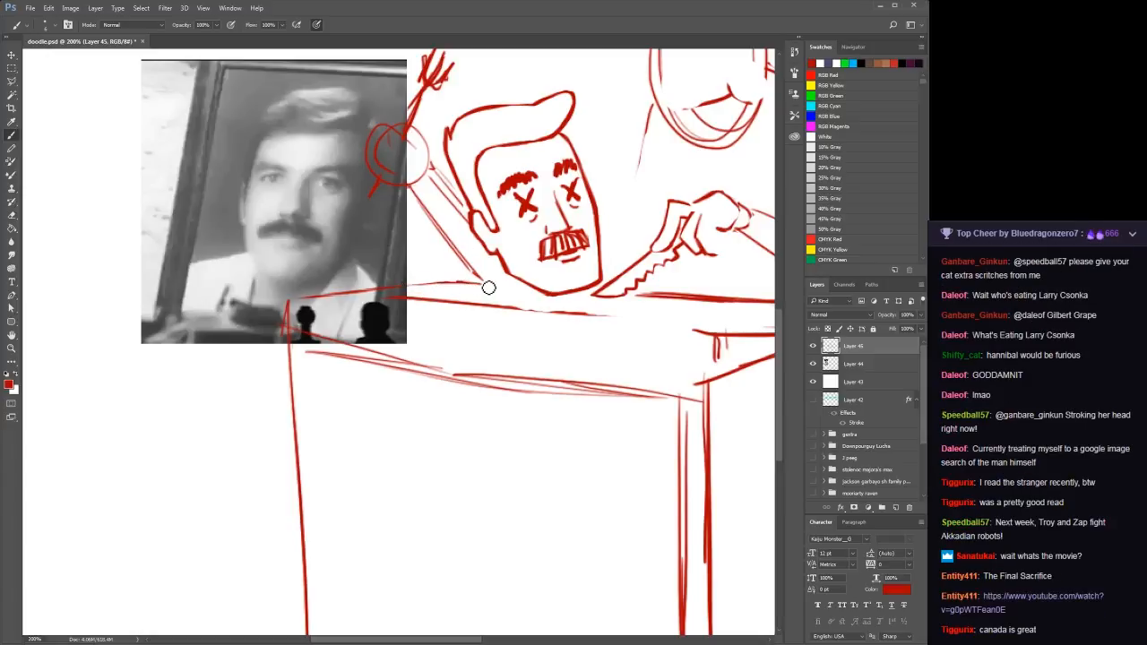
drag(392, 290, 279, 303)
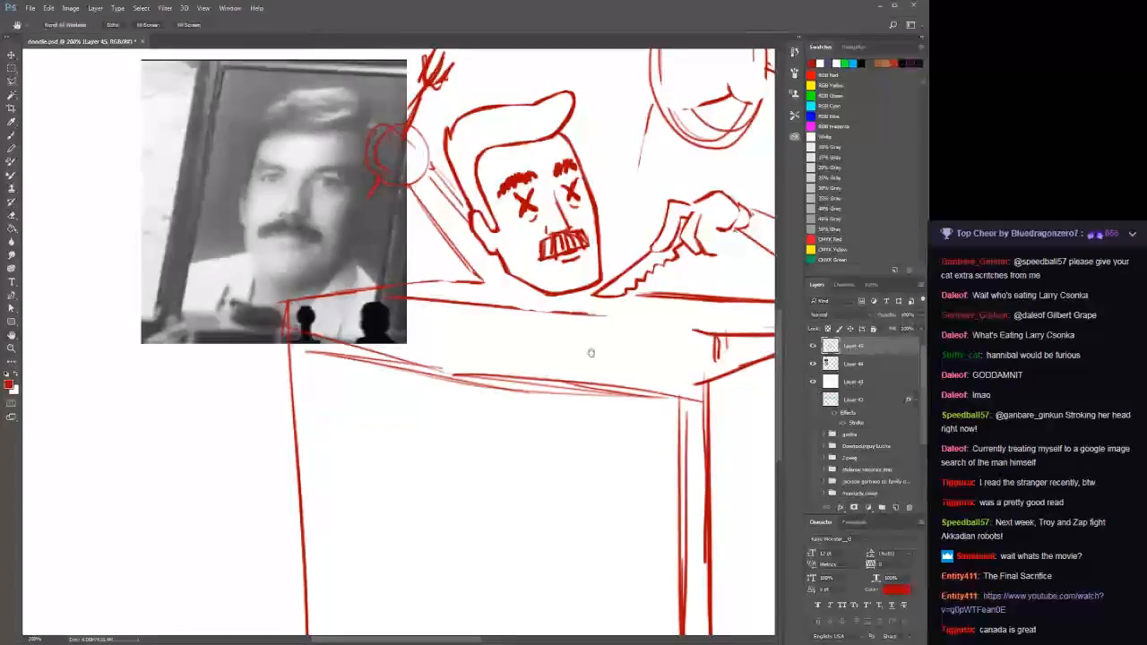
drag(588, 354, 398, 281)
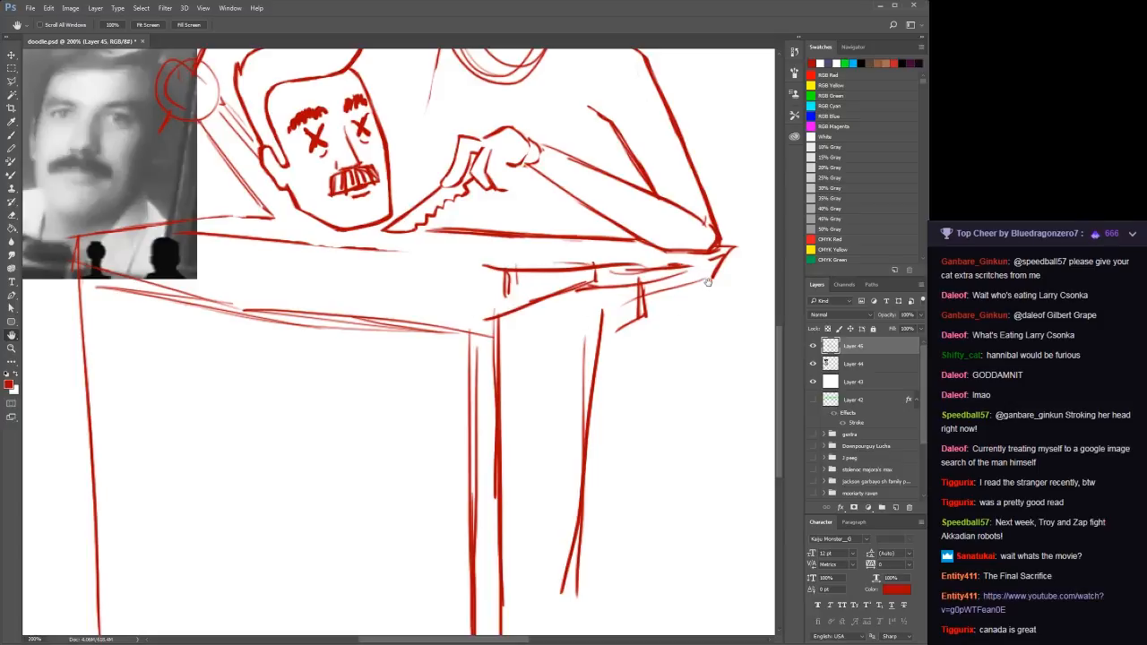
Move the whole red sketch up and slightly to the right on the canvas, keeping the reference photos in place
key(z)
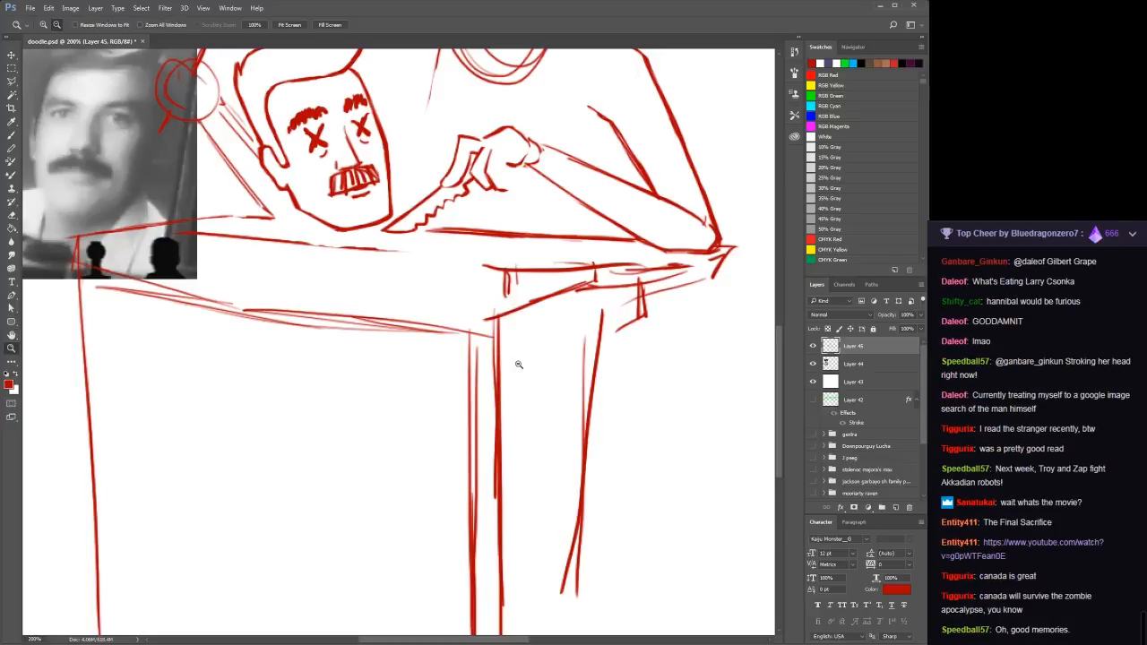
alt+click(511, 358)
alt+click(458, 438)
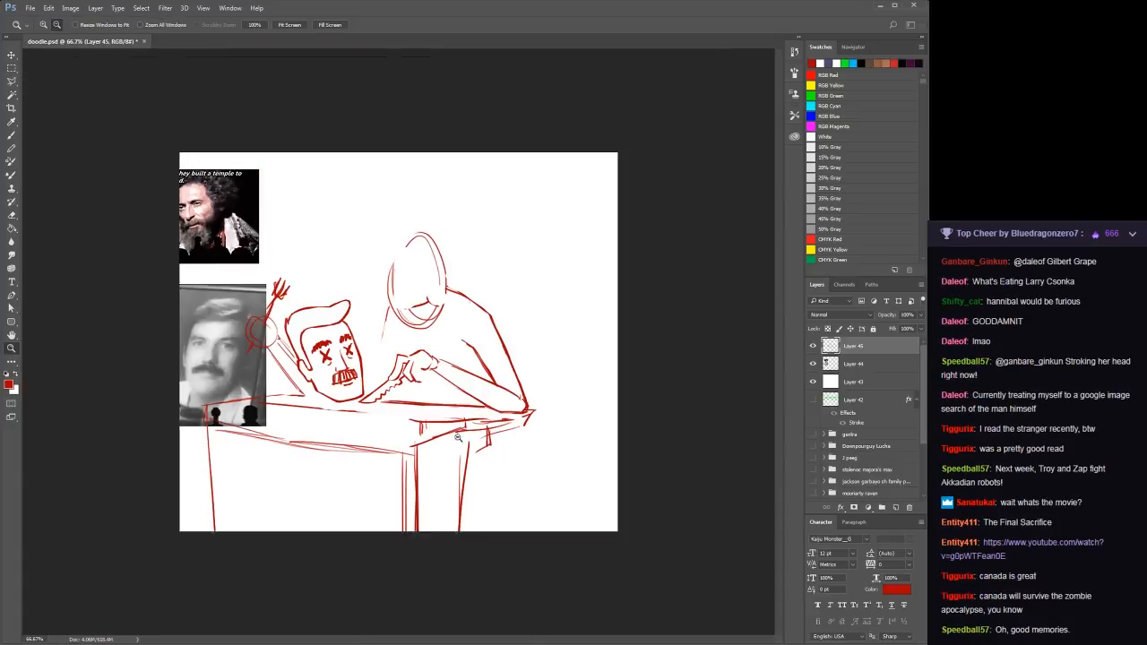
alt+click(400, 499)
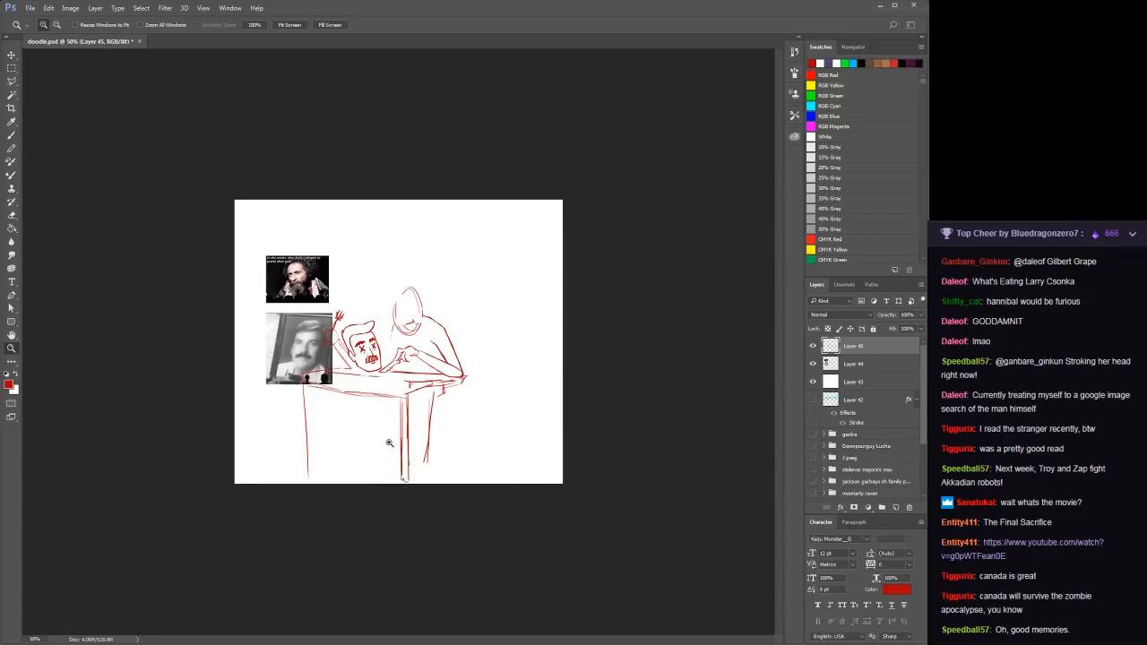
click(389, 443)
click(391, 450)
key(b)
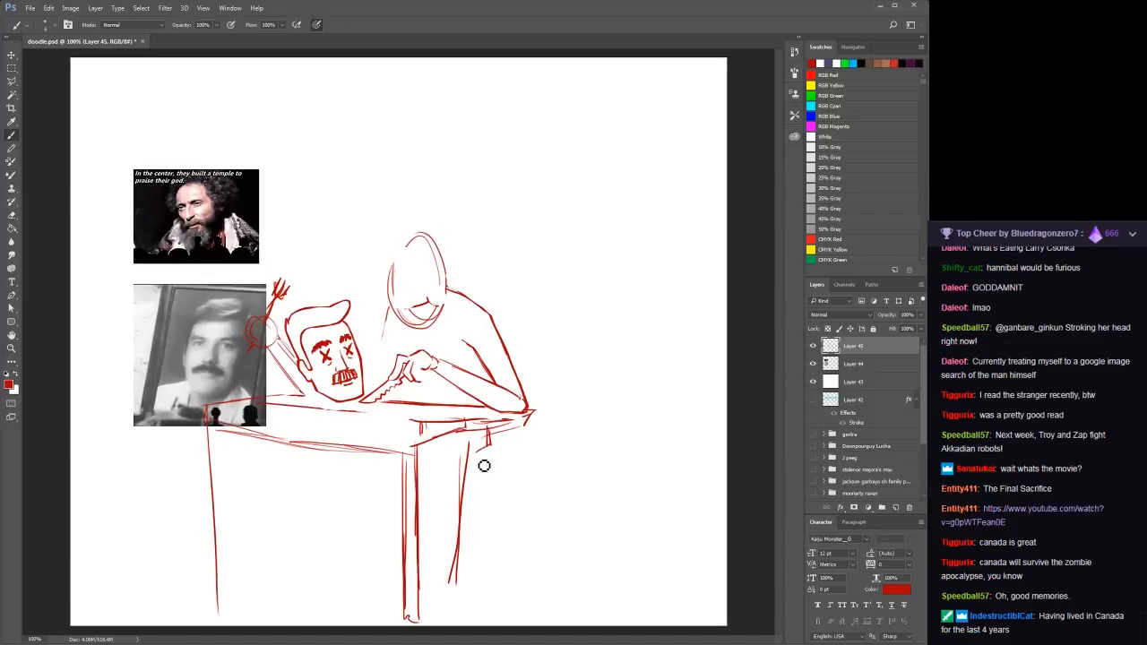
key(v)
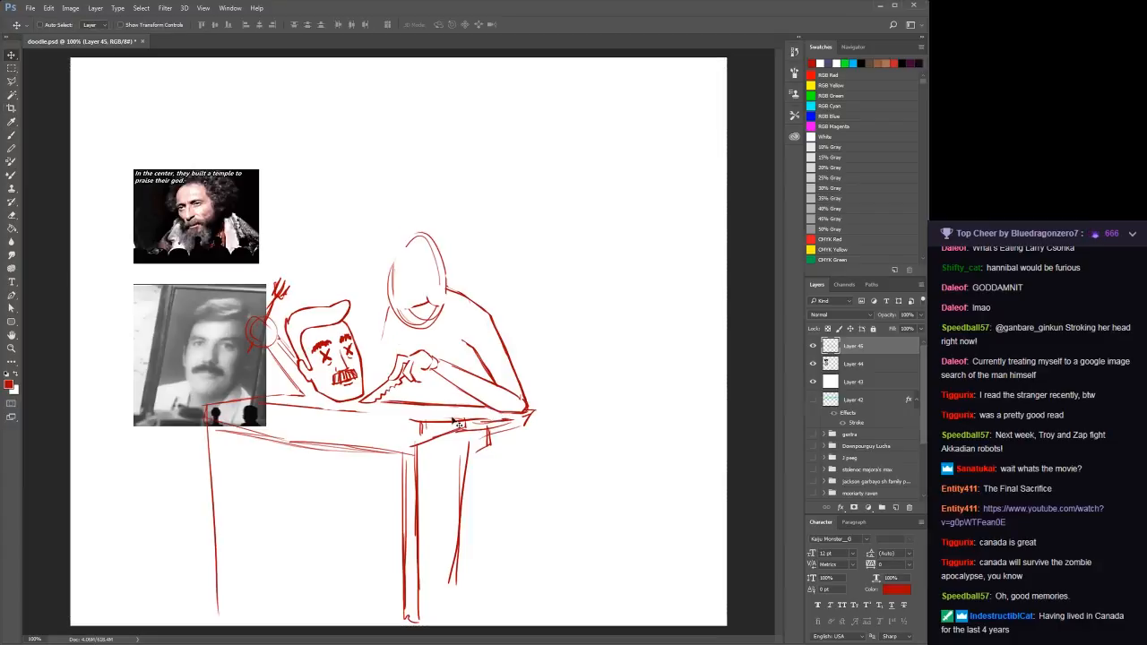
mouse_move(455, 422)
mouse_down()
mouse_move(468, 384)
mouse_move(453, 382)
mouse_up()
key(b)
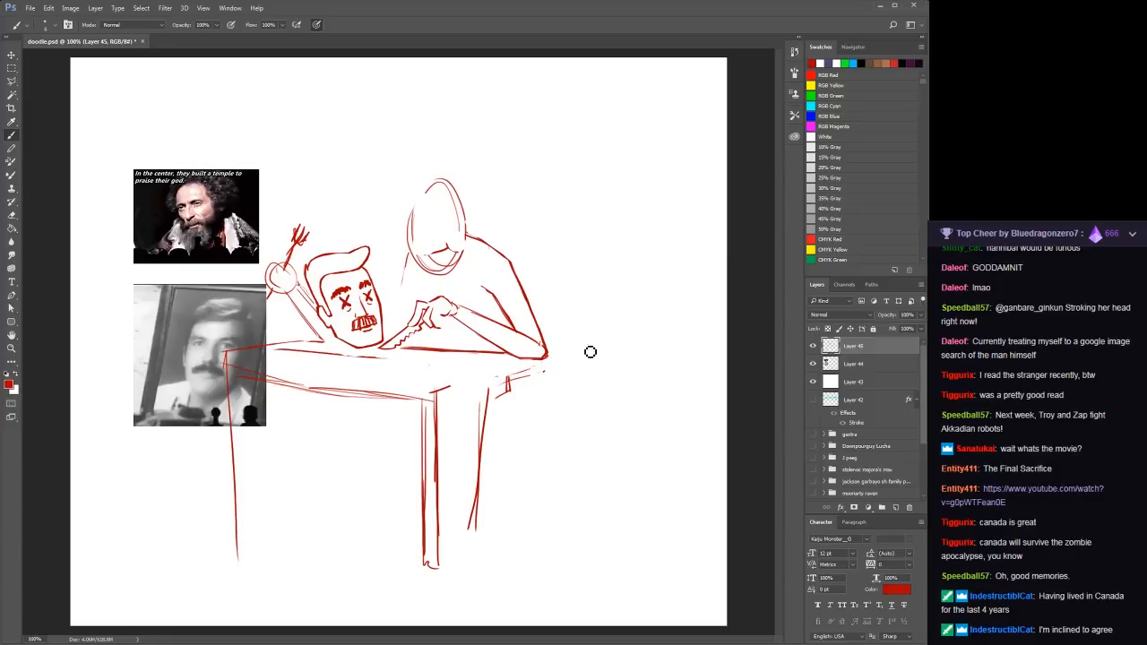
Extend the tabletop's back edge past the elbow with a short vertical corner, and erase the rough strokes around the old right-hand corner
drag(553, 359, 571, 365)
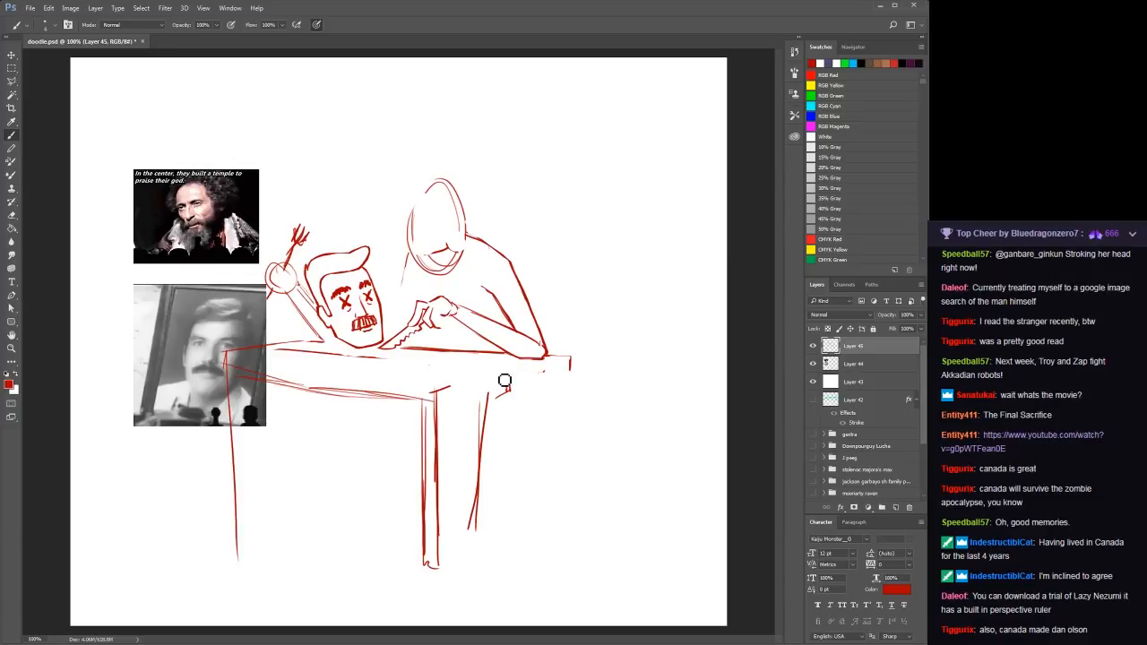
key(ctrl+z)
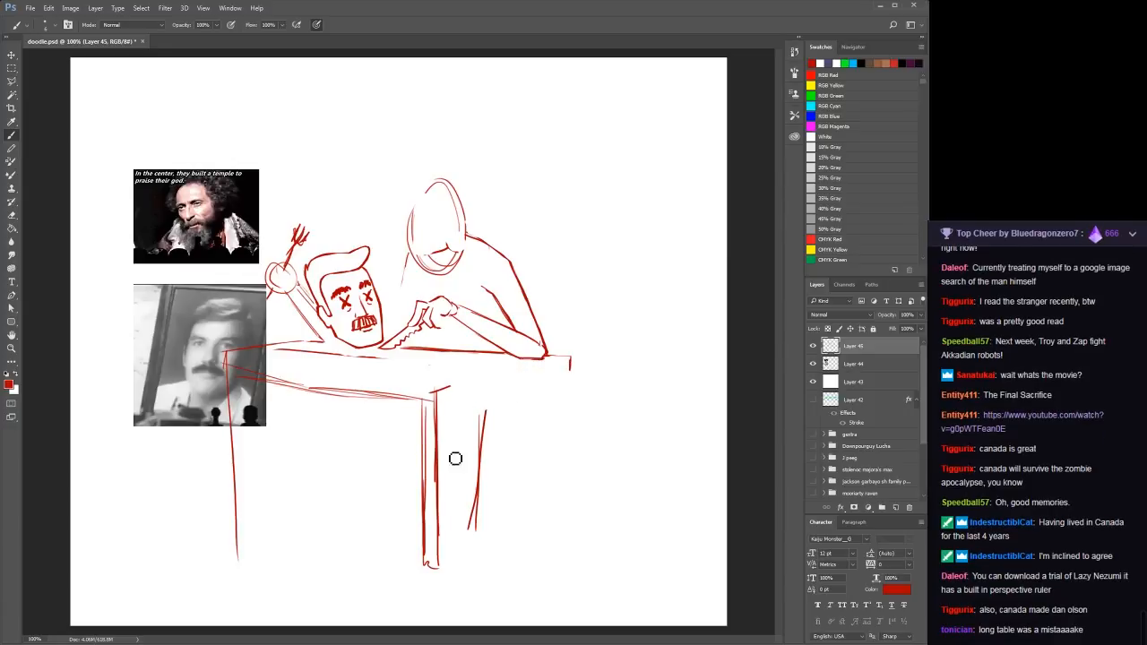
key(ctrl+z)
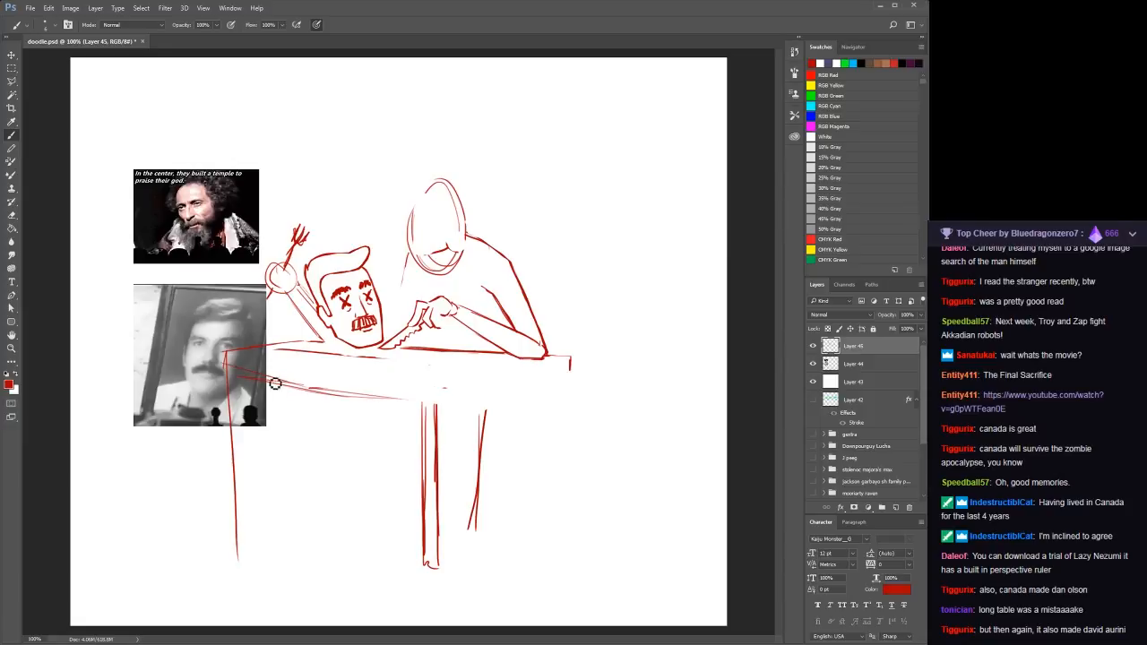
drag(236, 376, 423, 410)
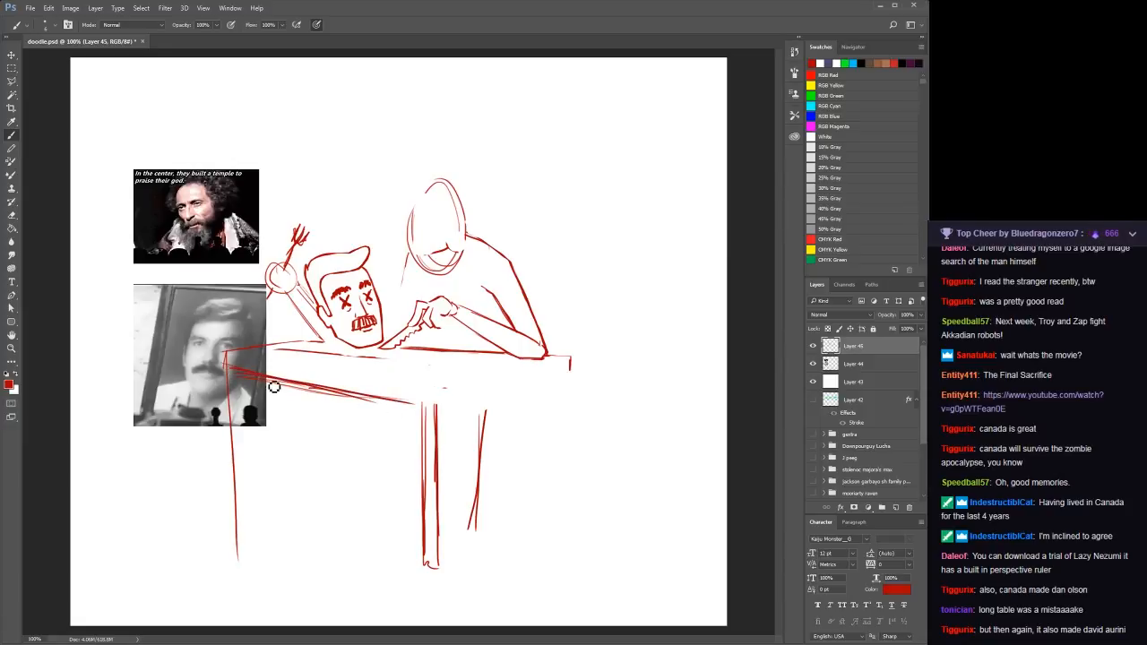
drag(275, 387, 432, 413)
drag(346, 394, 469, 418)
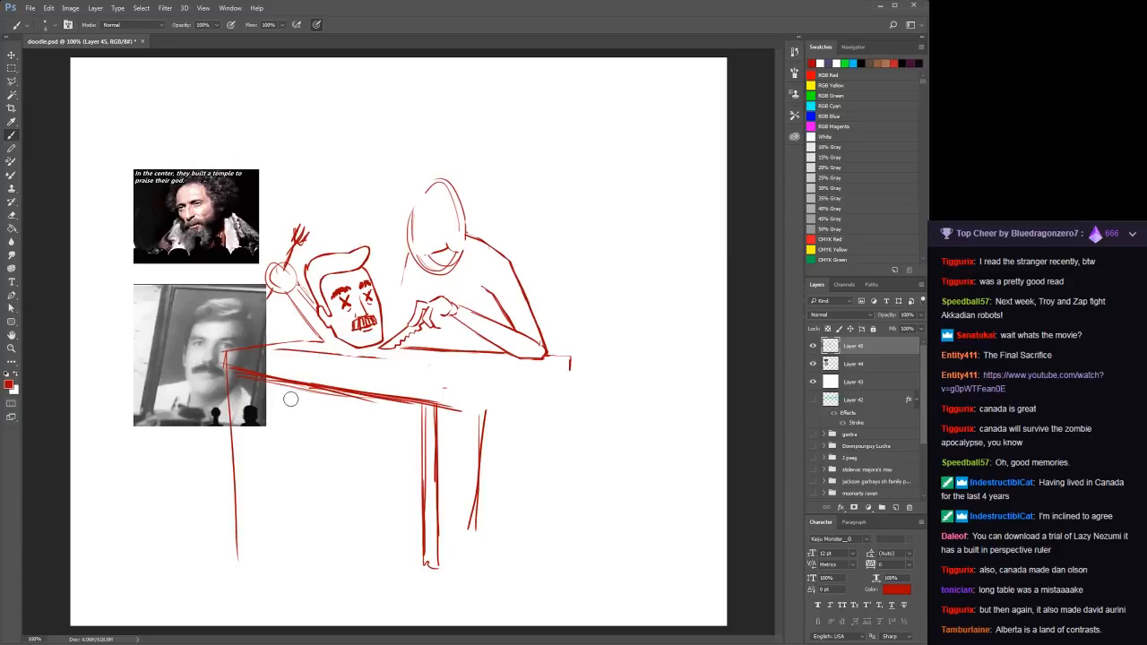
drag(273, 389, 456, 409)
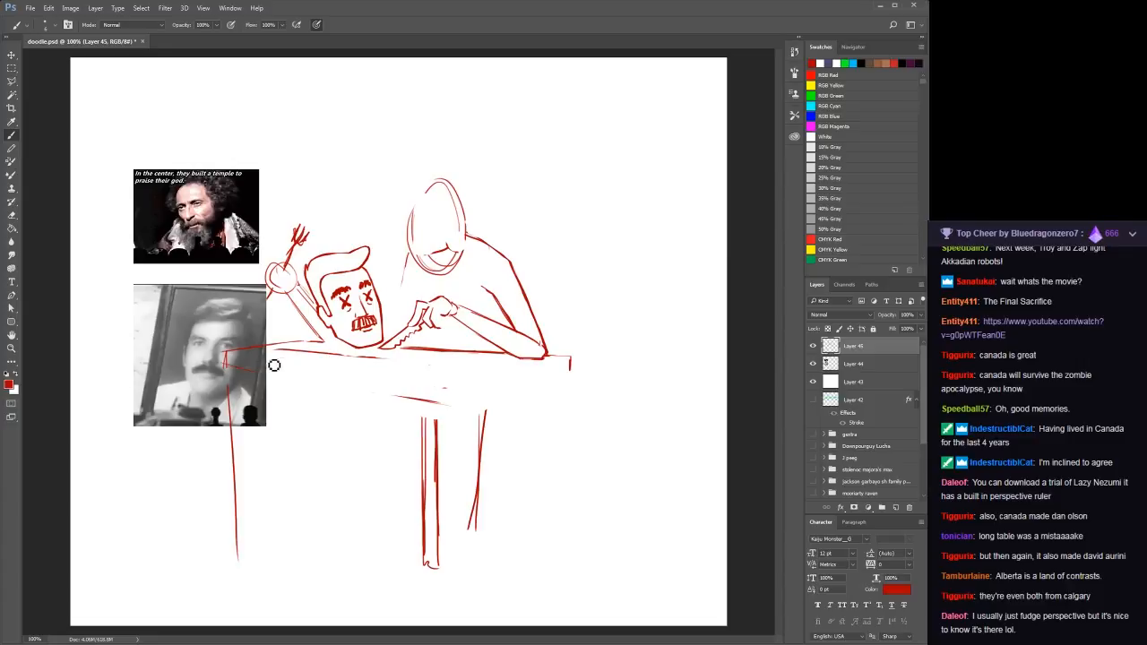
Redraw the tabletop's upper front edge sloping from the left corner to a new front corner, ending in a short vertical edge
mouse_move(249, 348)
mouse_down()
mouse_move(238, 351)
mouse_move(252, 364)
mouse_move(397, 378)
mouse_up()
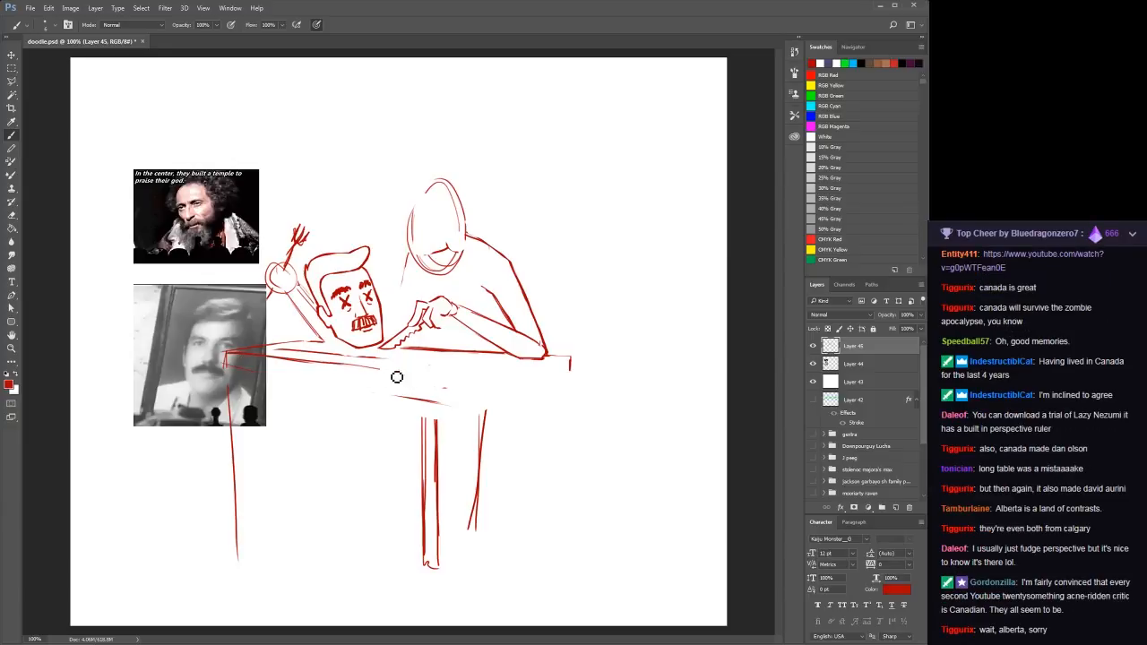
drag(328, 370, 438, 380)
key(ctrl+z)
drag(353, 375, 495, 386)
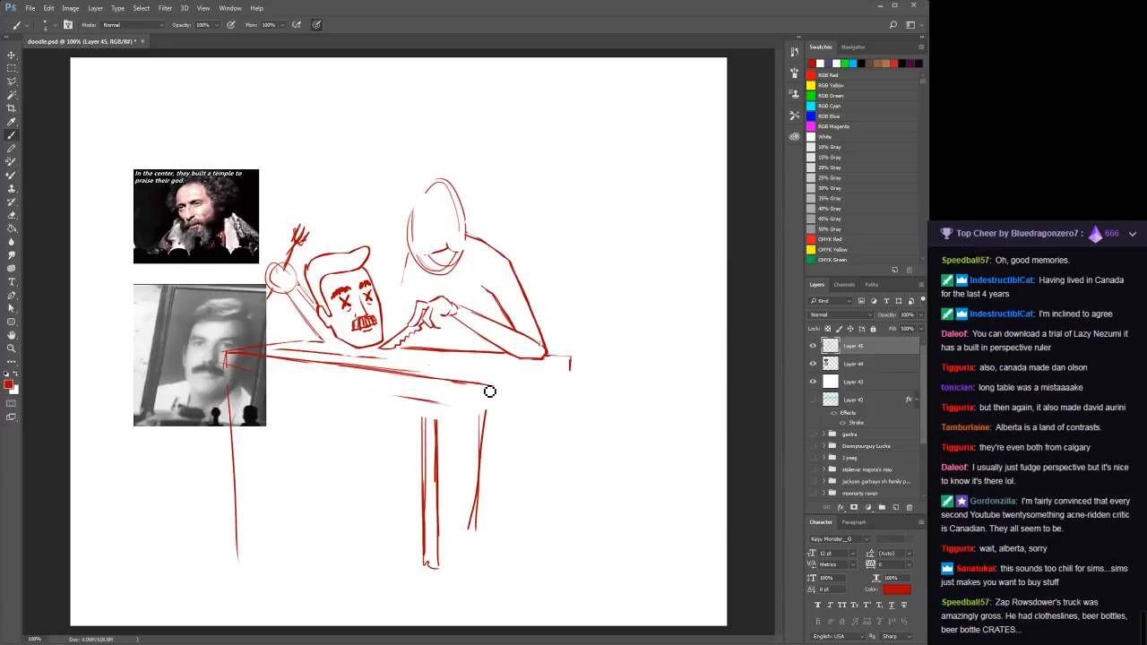
mouse_move(473, 388)
mouse_down()
mouse_move(521, 395)
mouse_move(375, 359)
mouse_move(420, 391)
mouse_move(512, 414)
mouse_up()
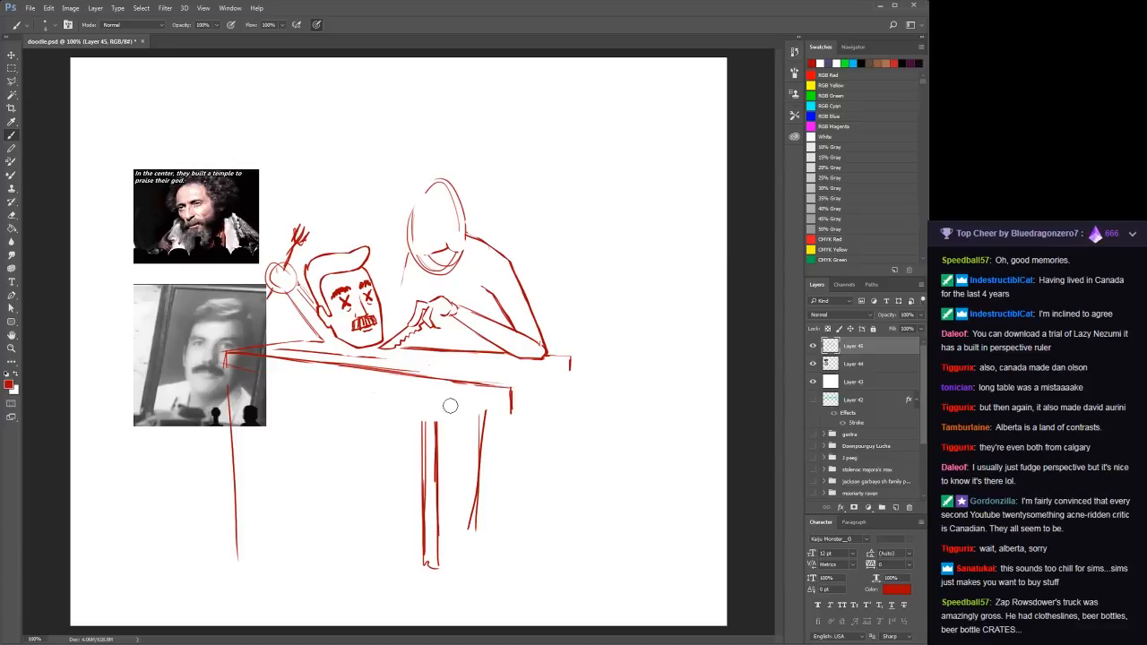
Paint a straight lower front edge on the tabletop from its left corner to the front corner, guided by a thin polygonal selection
key(l)
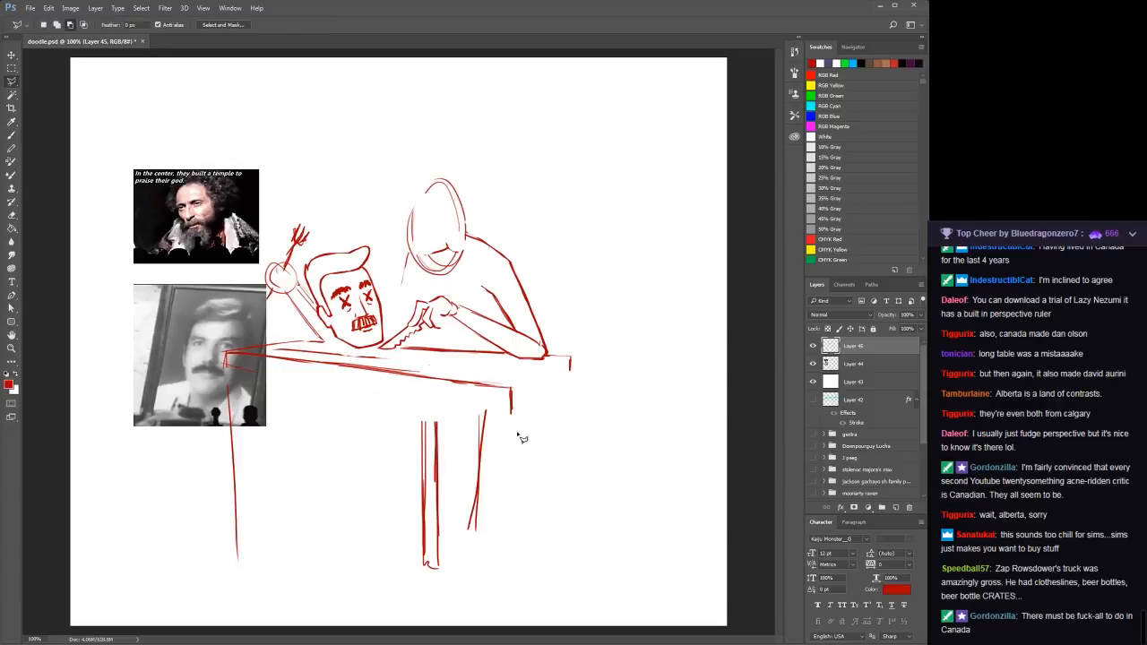
click(227, 359)
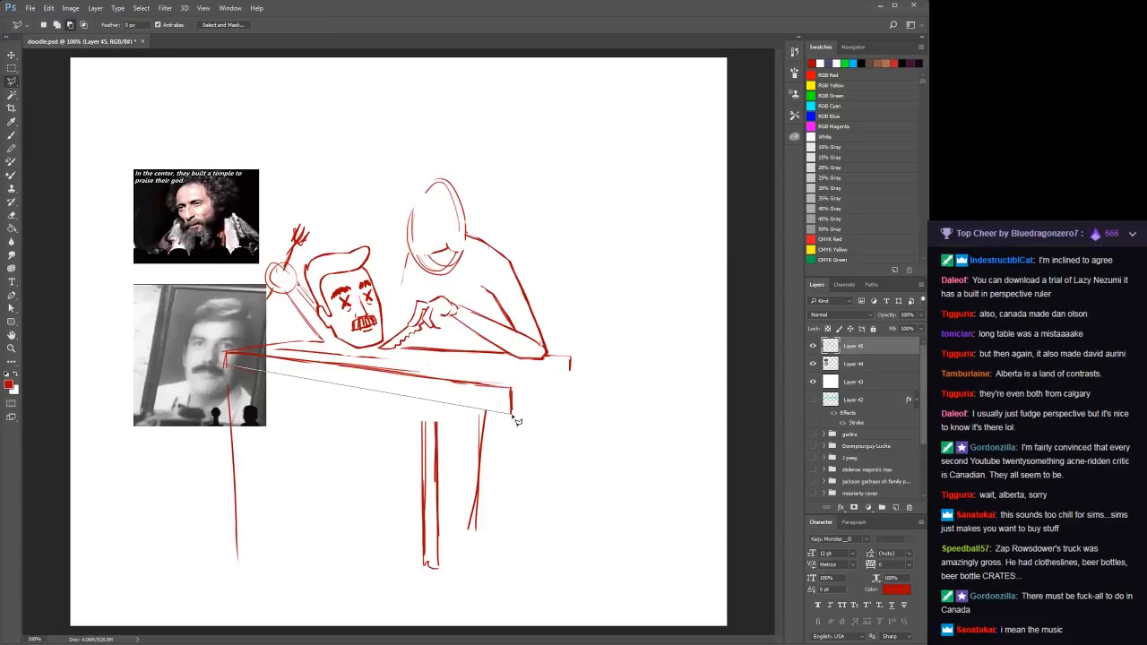
click(512, 416)
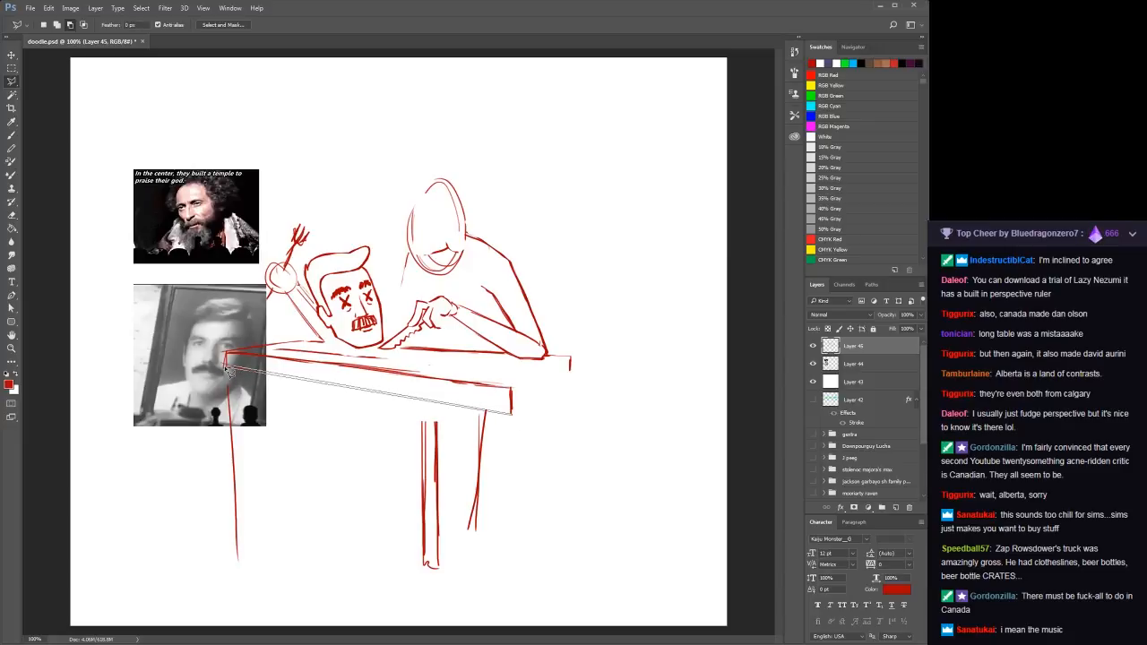
click(227, 368)
key(b)
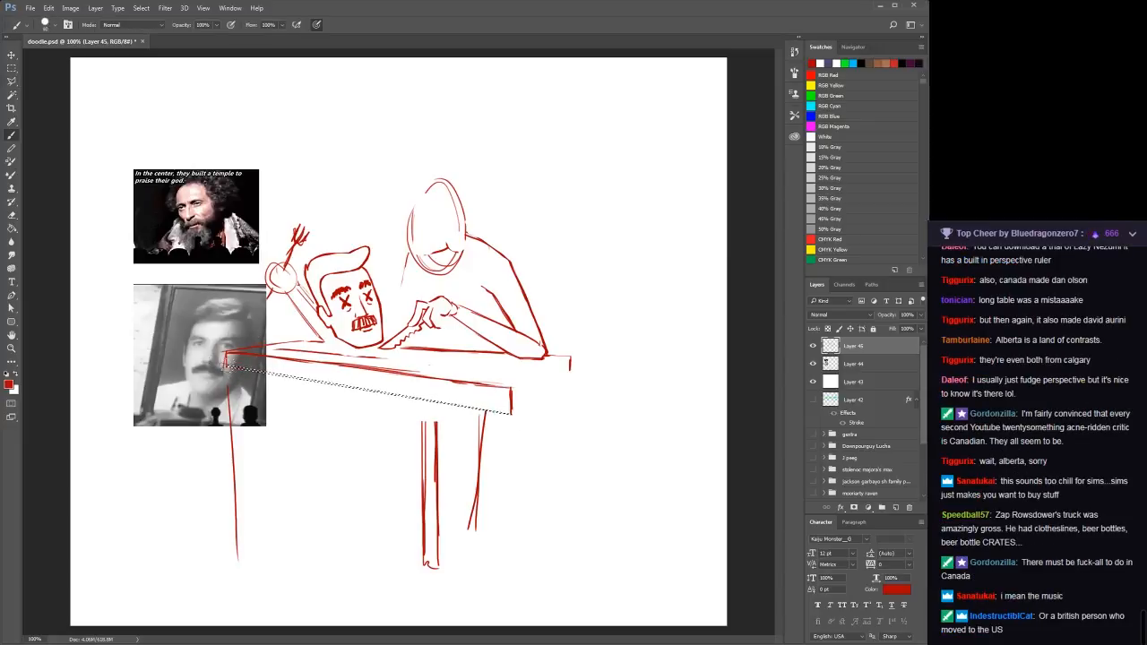
drag(275, 377, 512, 414)
drag(234, 368, 455, 419)
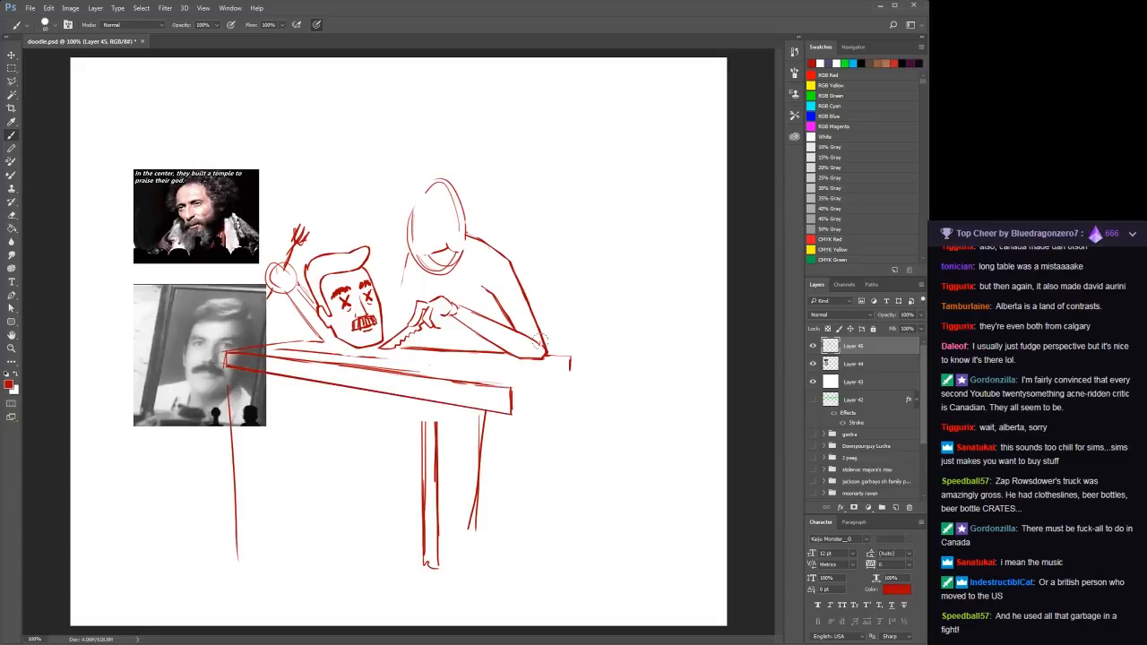
Outline the tabletop's short right side with a polygonal selection and paint its two parallel edges from the front corner to the back corner
key(l)
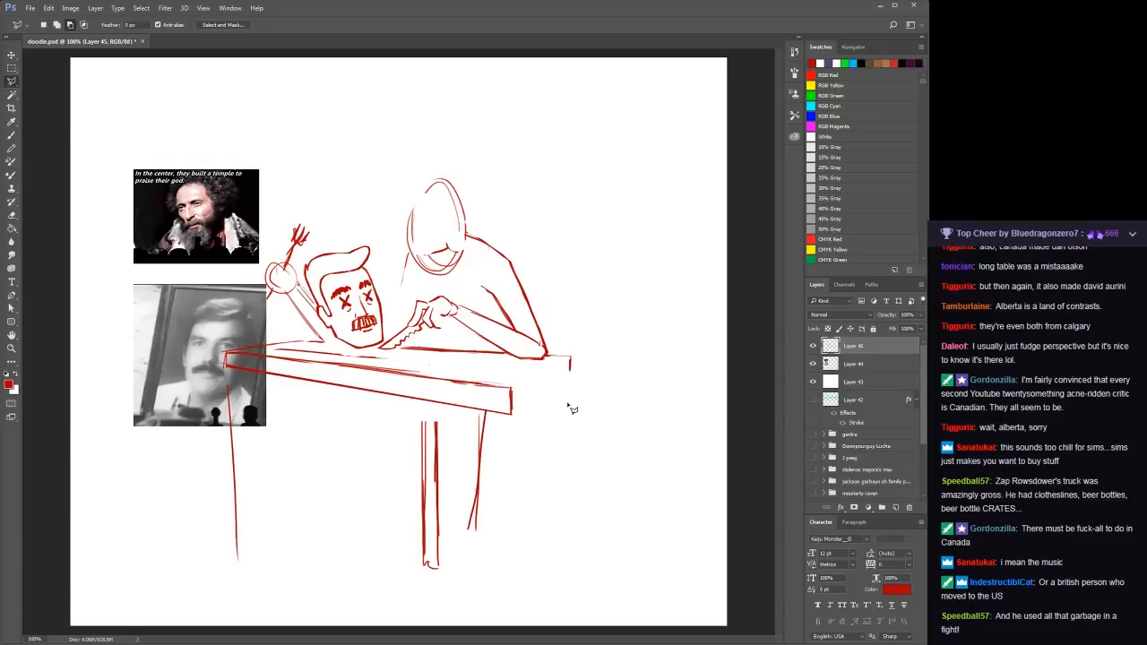
click(513, 389)
click(571, 368)
click(513, 414)
click(571, 358)
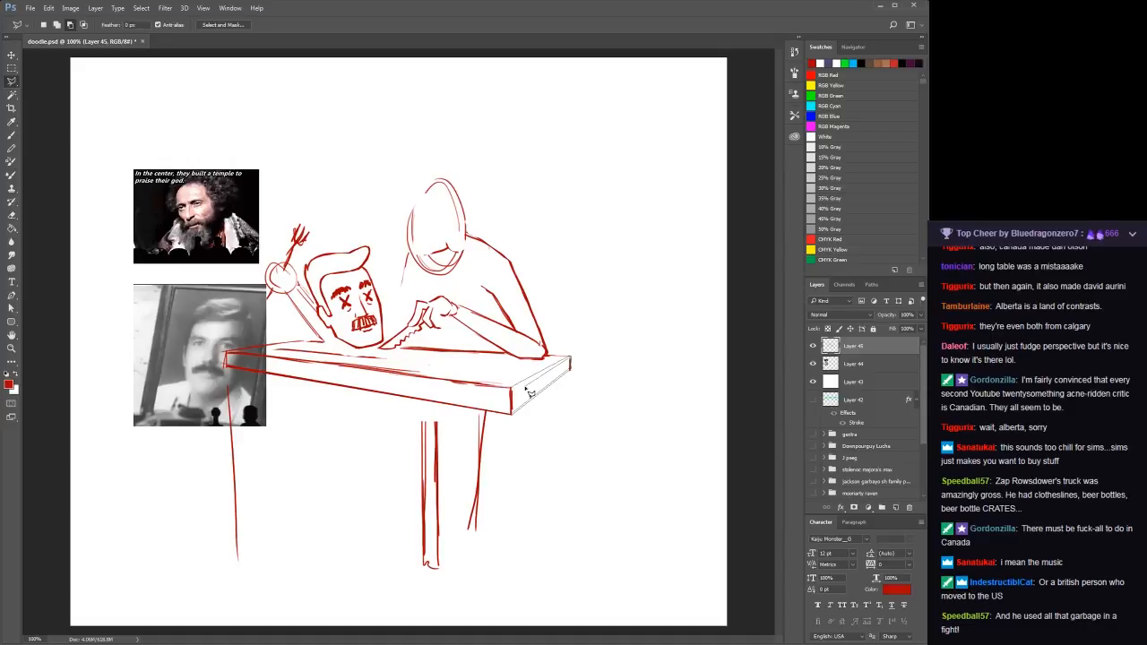
click(518, 396)
key(b)
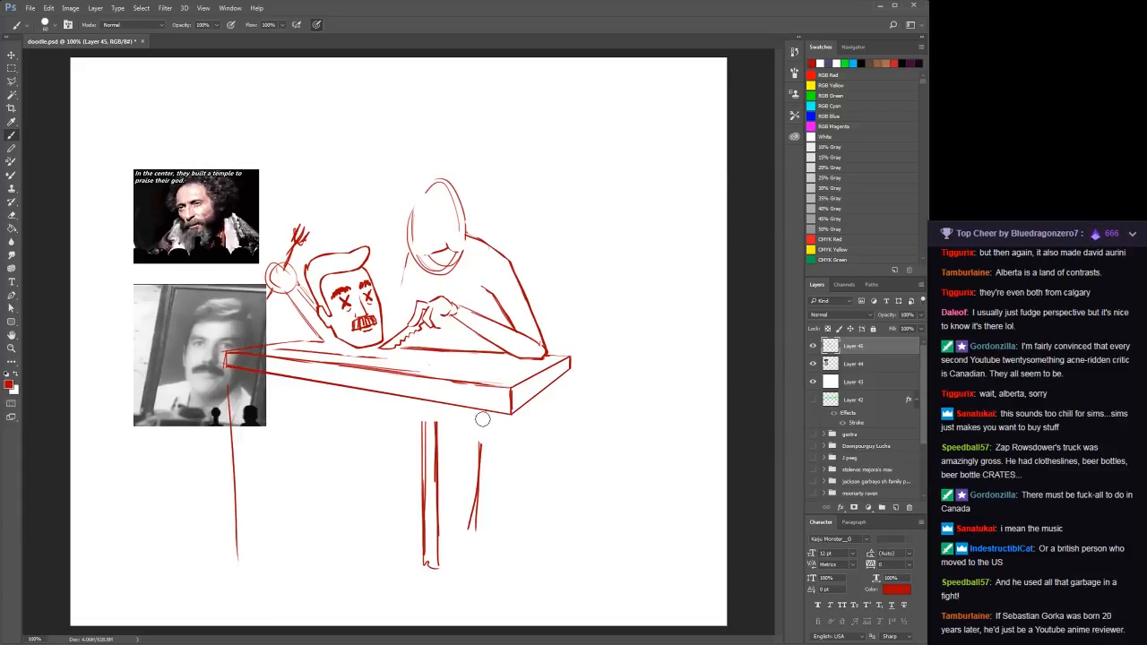
Remove all the old rough table legs beneath the tabletop
key(ctrl+z)
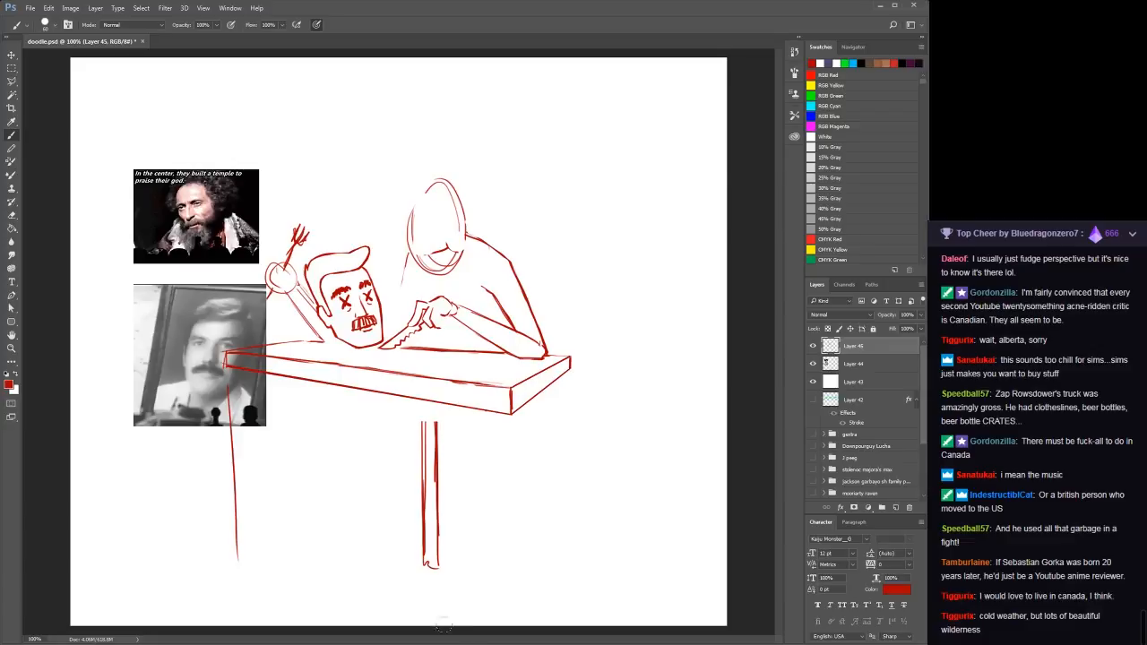
key(z)
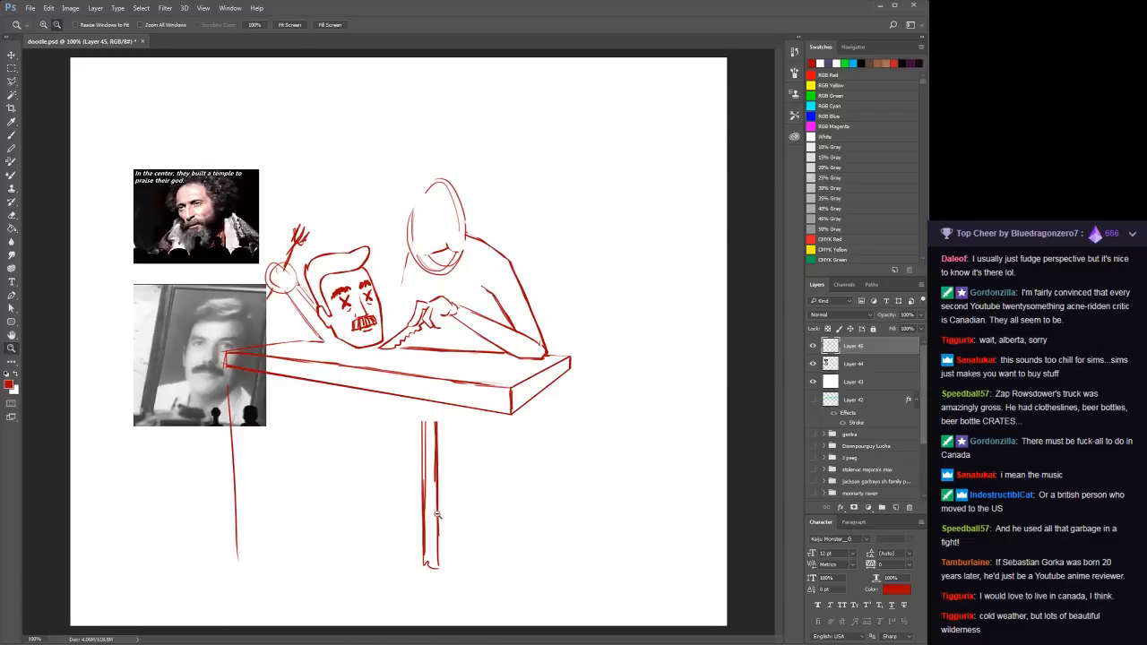
key(ctrl+alt+z)
key(ctrl+alt+z)
key(ctrl+alt+z)
key(ctrl+alt+z)
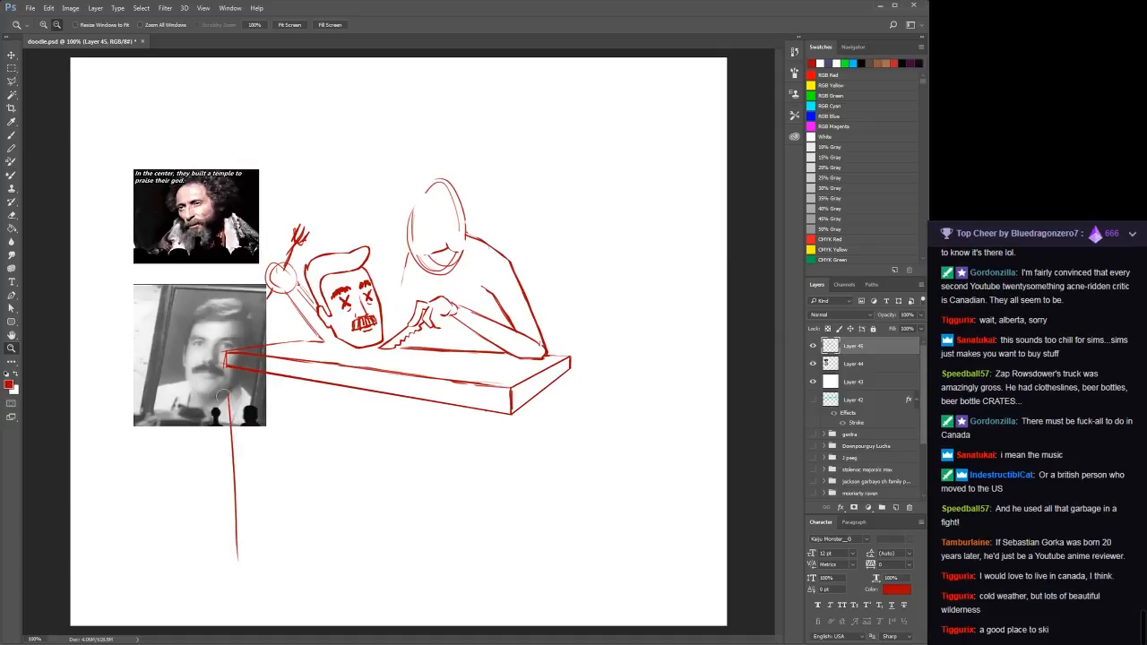
key(ctrl+alt+z)
Draw a straight front face for a table leg below the tabletop's front corner by outlining a narrow polygonal selection in red
key(m)
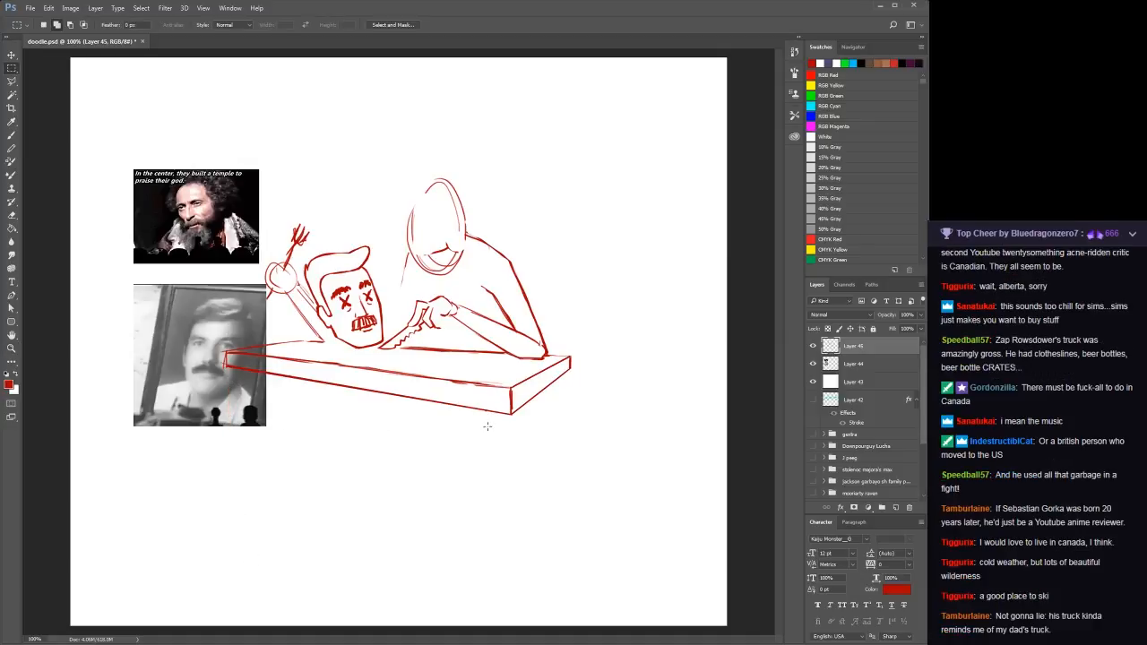
key(l)
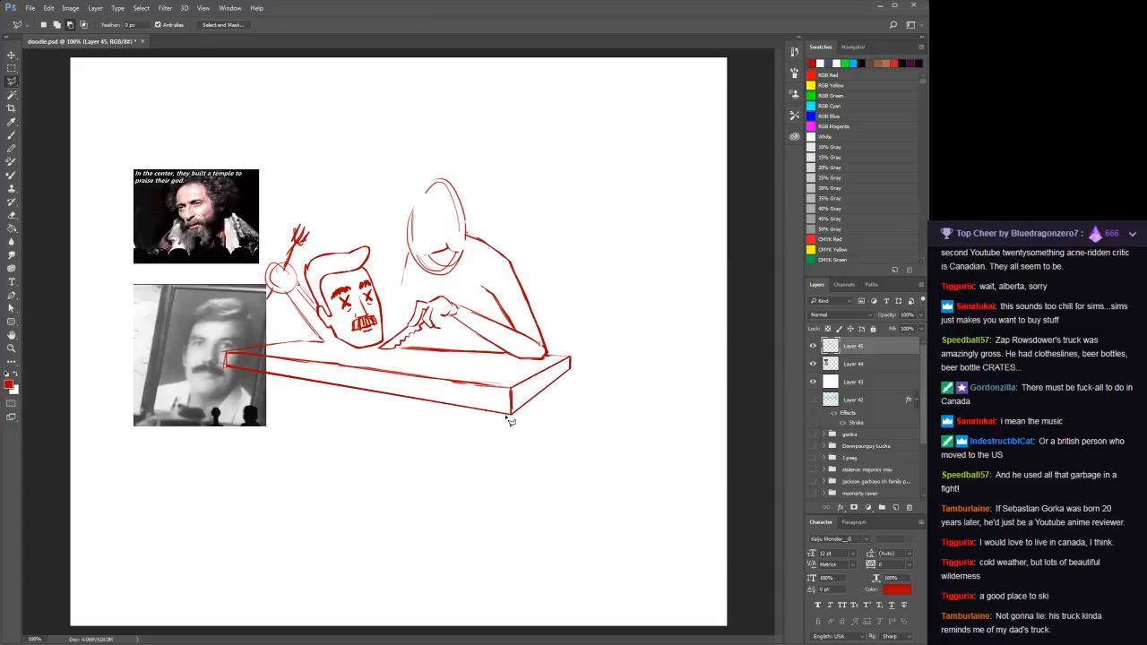
click(507, 415)
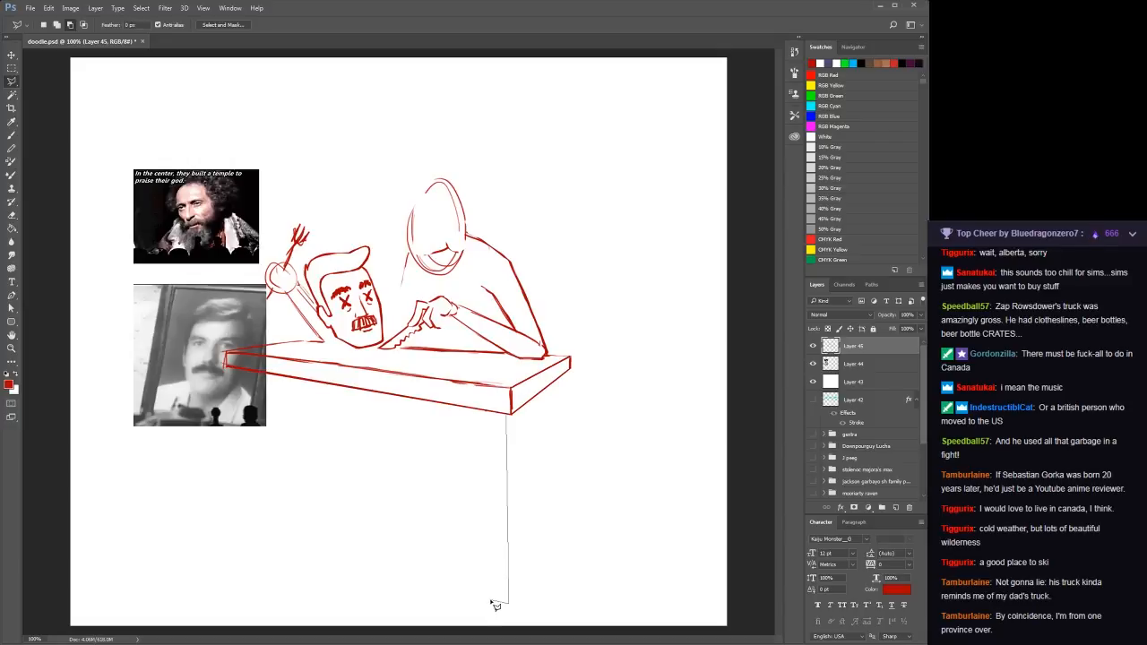
click(492, 600)
click(494, 418)
key(i)
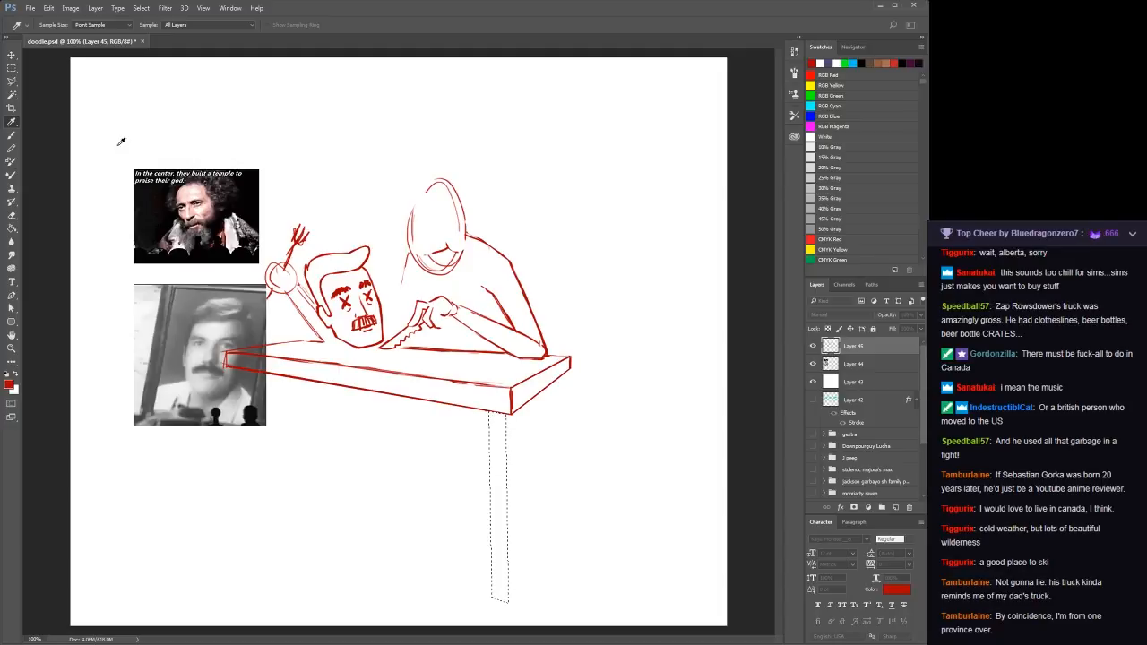
key(l)
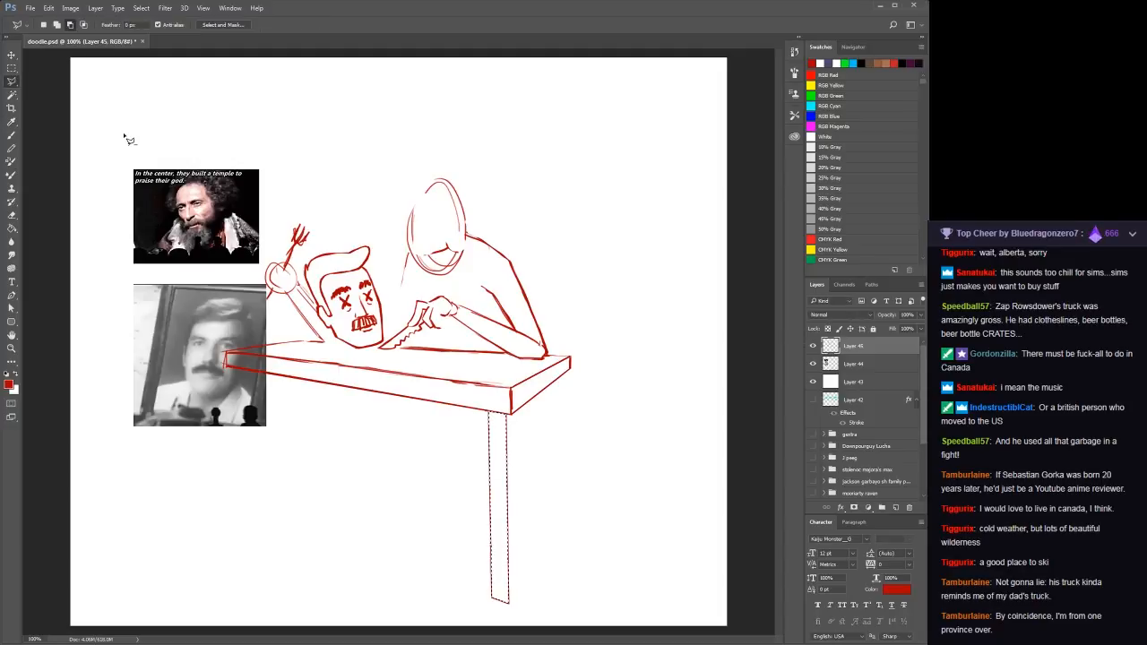
key(ctrl+d)
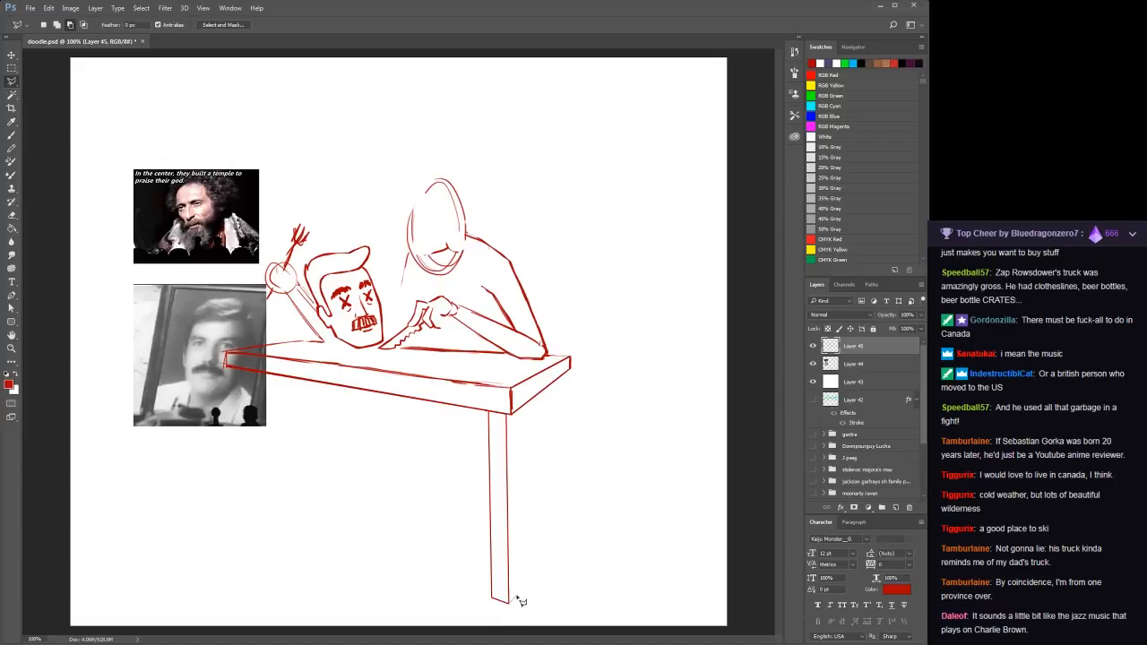
Add the leg's narrow side face along its right edge with a polygonal selection, painting its outline in red sampled from the sketch
drag(515, 597, 520, 417)
key(i)
click(163, 173)
key(l)
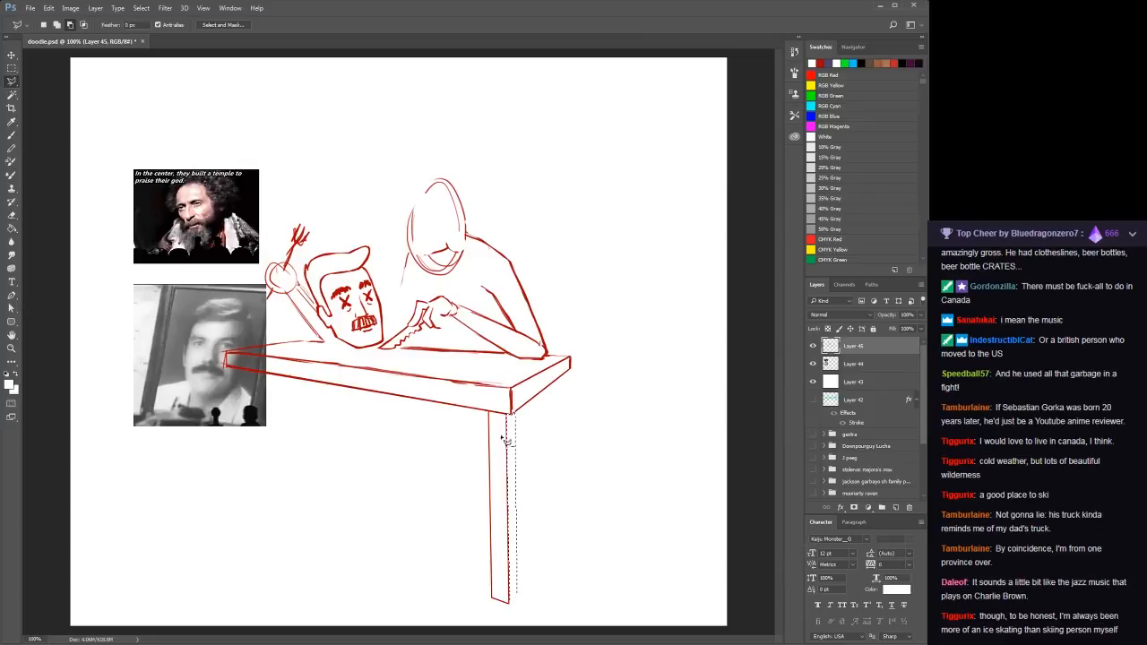
key(b)
alt+click(515, 391)
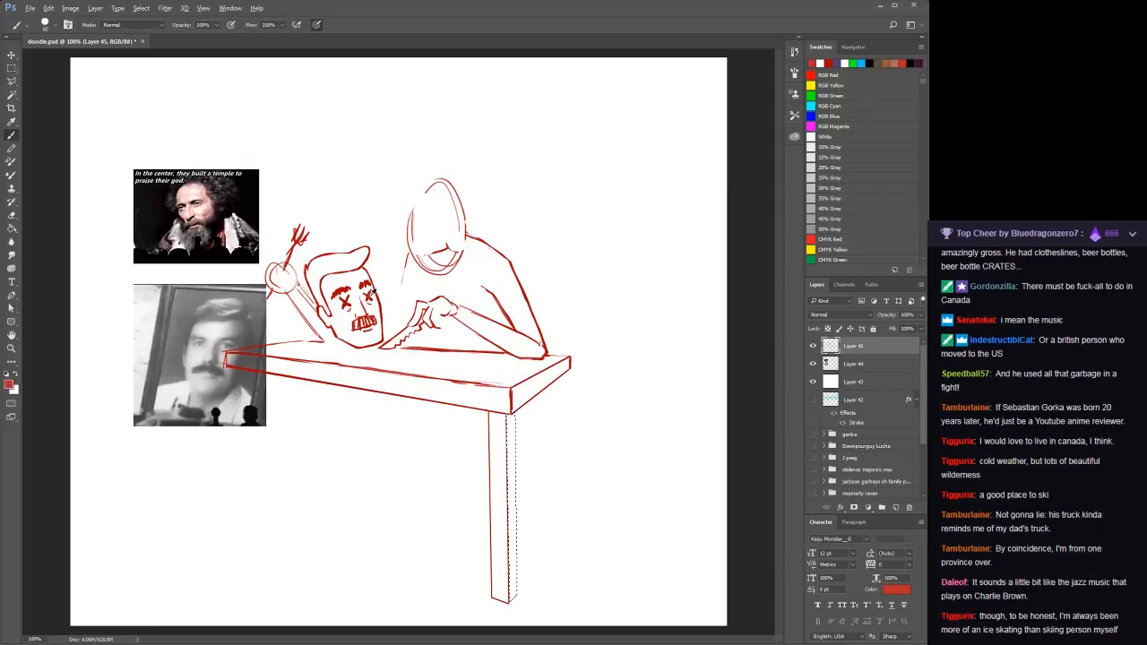
alt+click(374, 293)
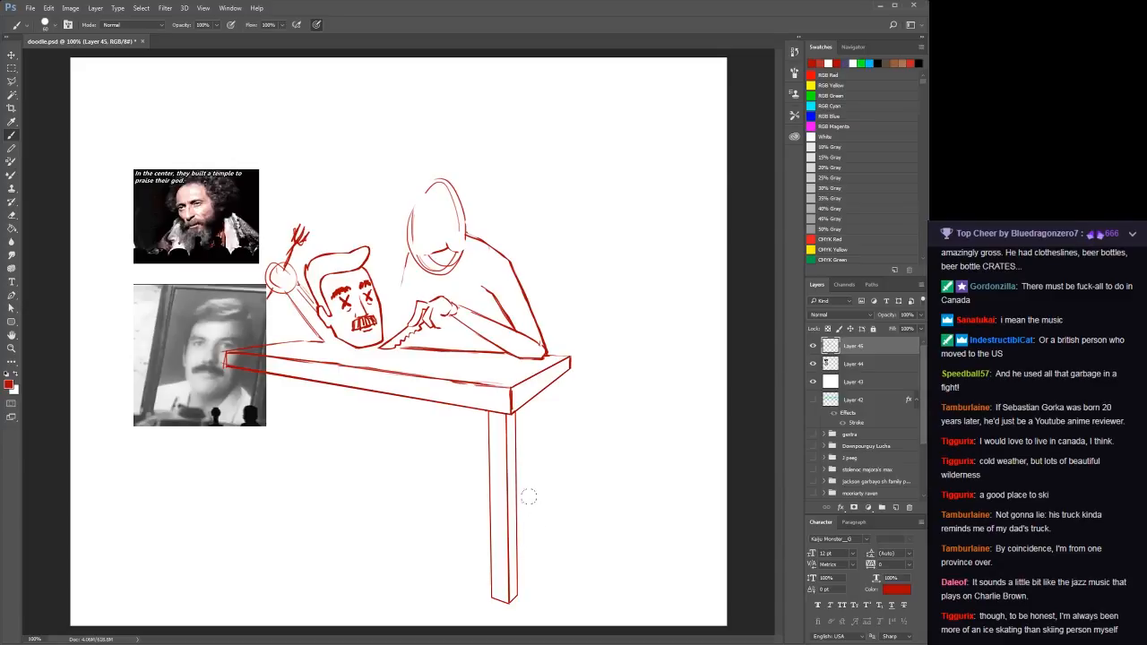
Duplicate the front corner leg onto a new layer, place it under the tabletop's far left end and shorten it to fit
key(m)
mouse_move(542, 618)
mouse_down()
mouse_move(482, 469)
mouse_move(476, 404)
mouse_up()
key(ctrl+j)
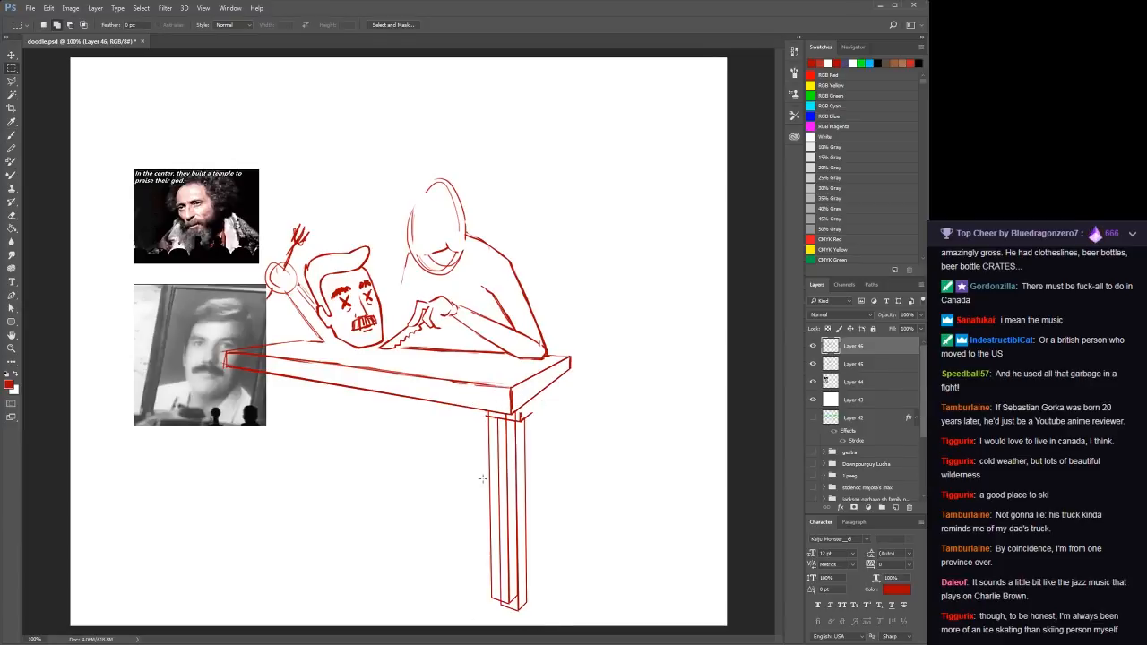
key(v)
drag(499, 519, 223, 457)
key(ctrl+t)
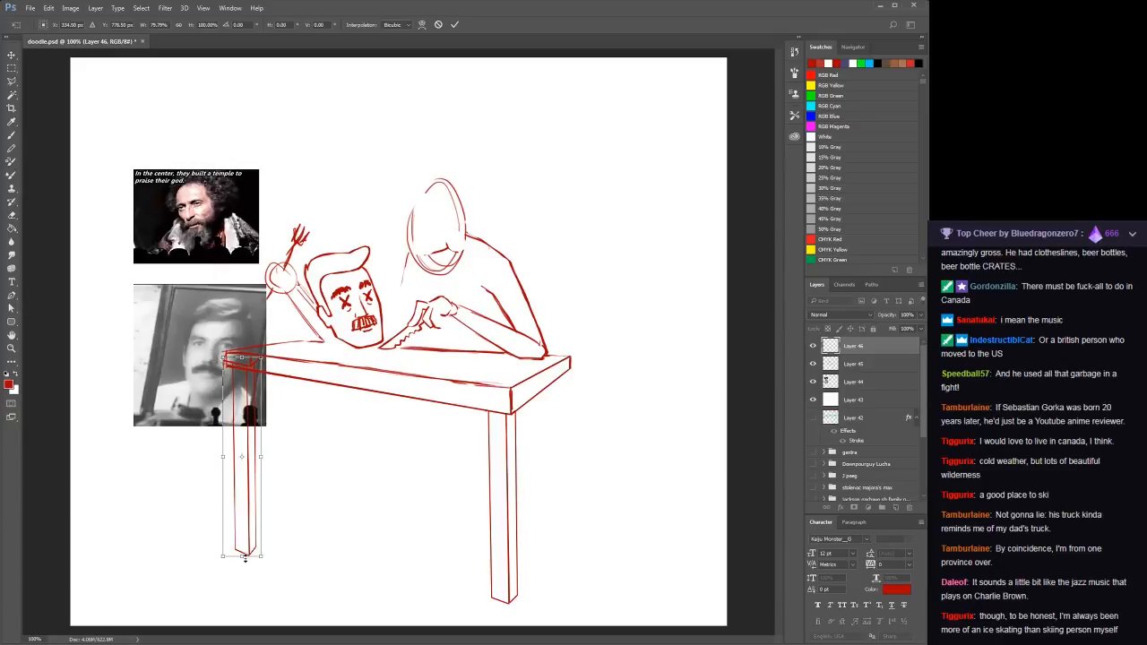
drag(245, 558, 242, 550)
key(Return)
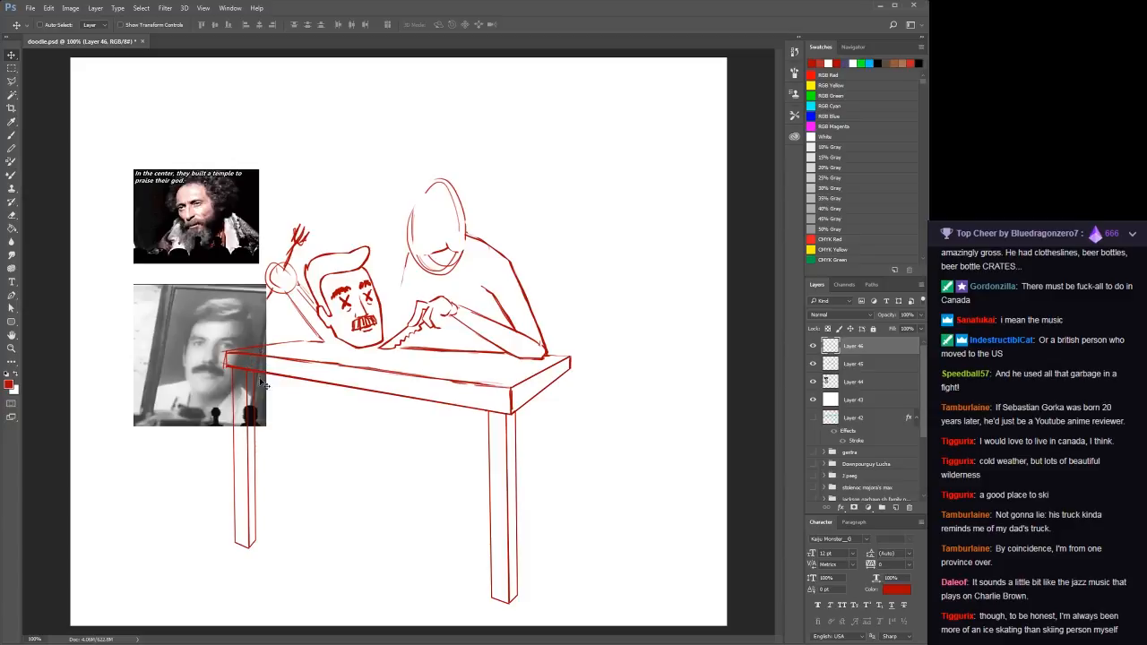
Narrow the copied left leg slightly and merge its layer into the sketch layer below
key(ctrl+t)
drag(259, 457, 252, 458)
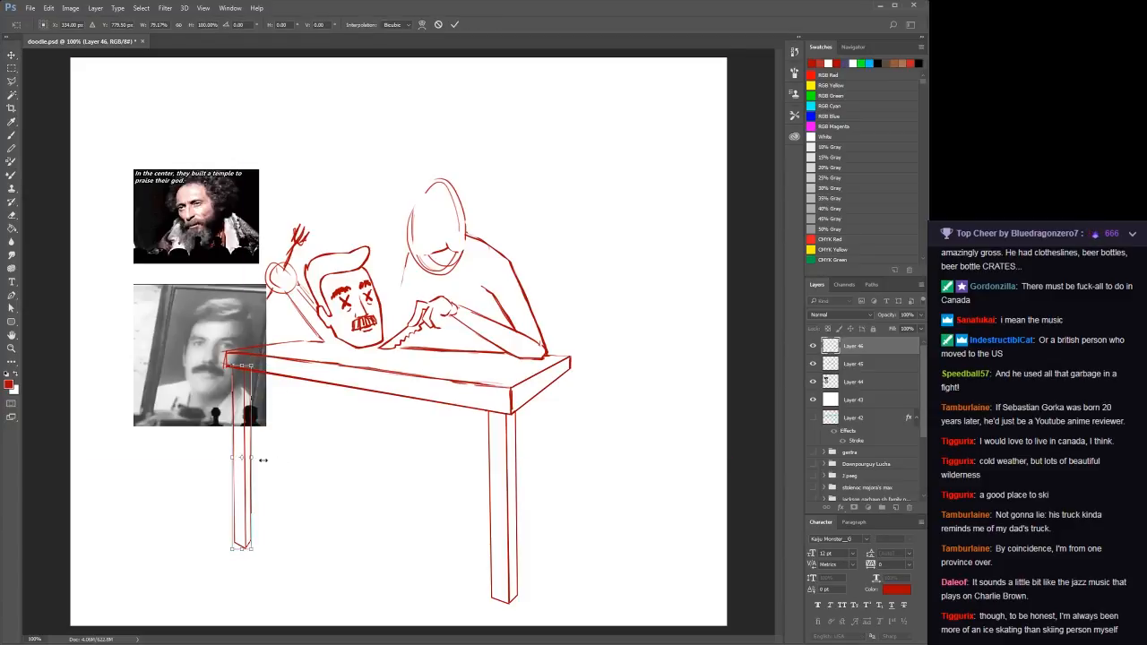
key(Return)
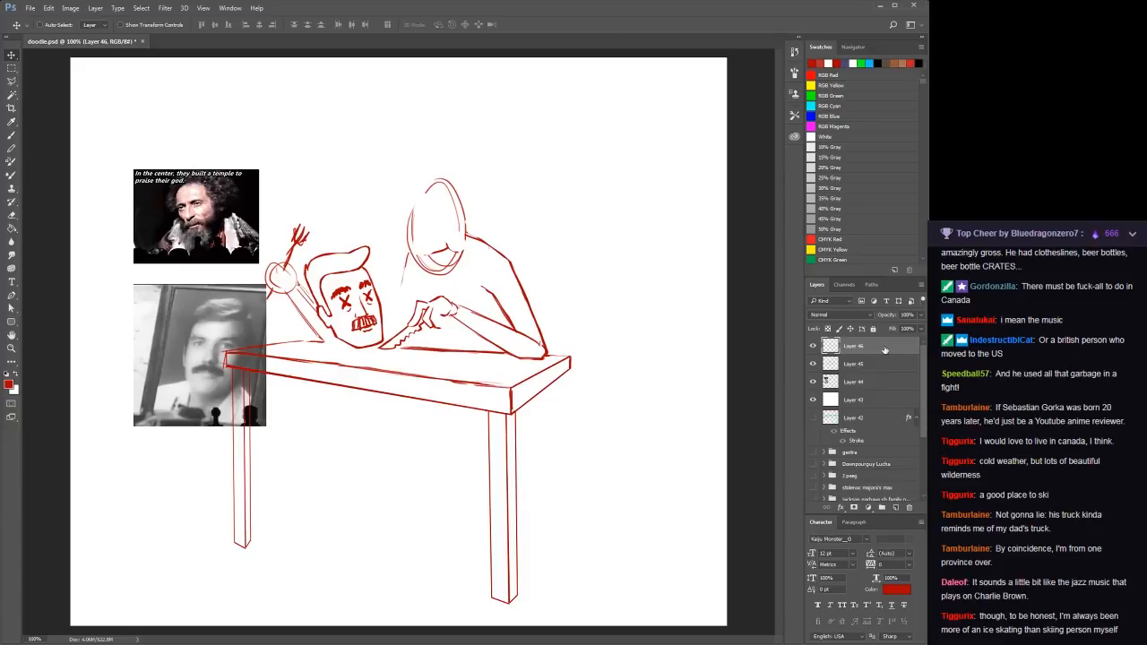
key(ctrl+e)
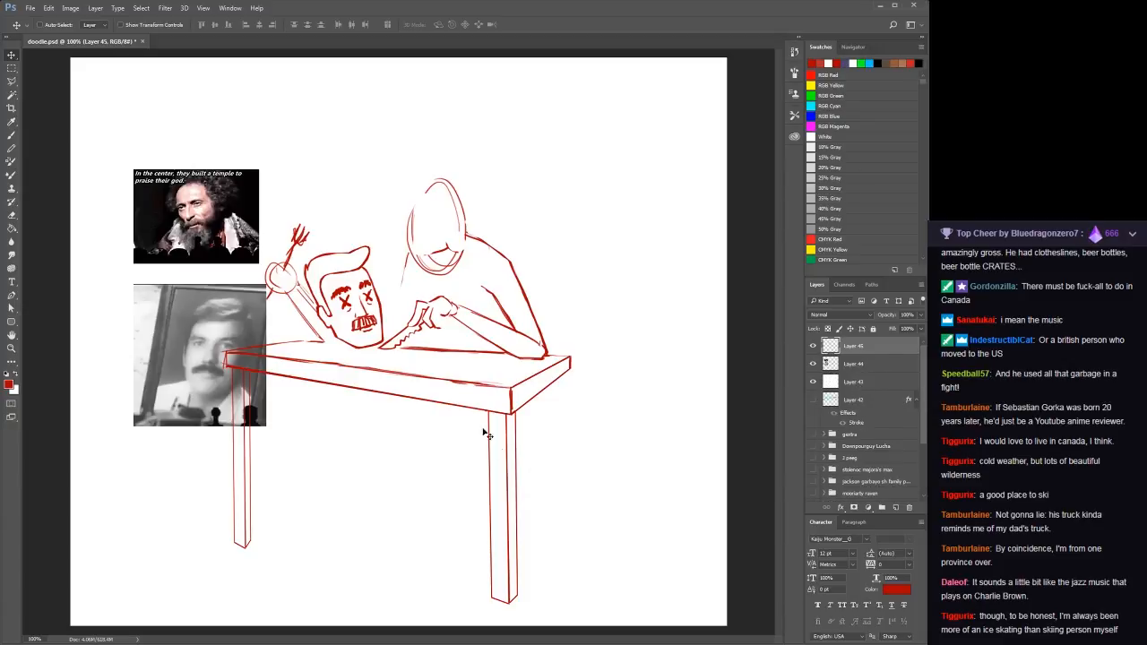
Select the front corner leg, narrow it slightly and nudge it right so it lines up under the tabletop's corner
key(l)
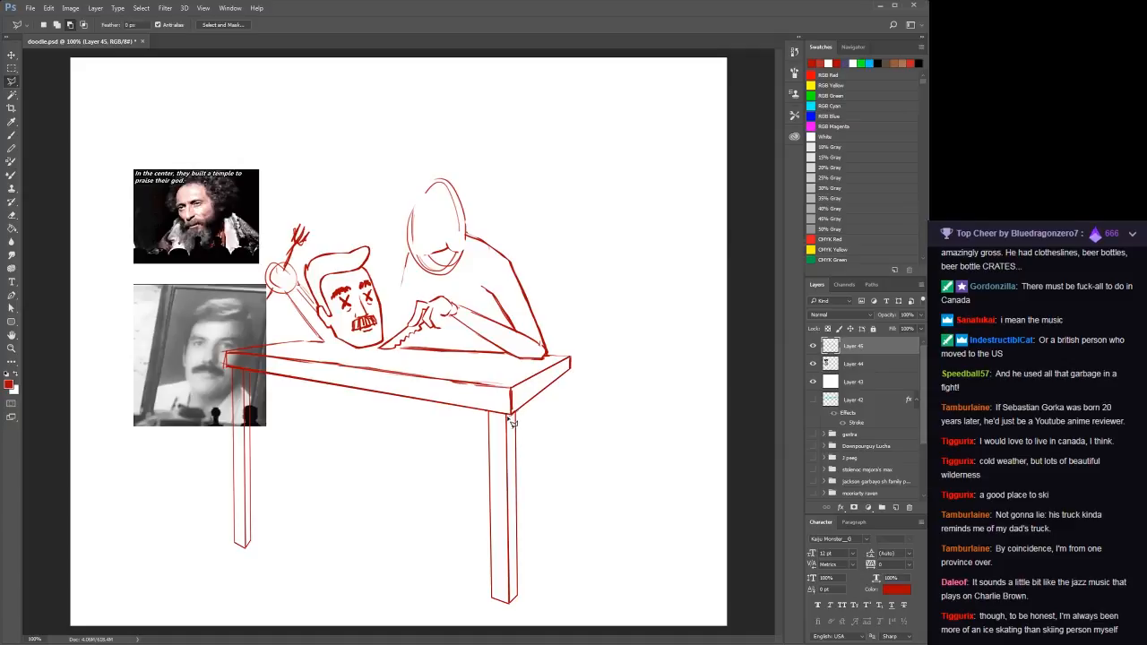
mouse_move(488, 414)
mouse_down()
mouse_move(476, 634)
mouse_move(545, 604)
mouse_move(542, 569)
mouse_move(548, 520)
mouse_up()
key(ctrl+t)
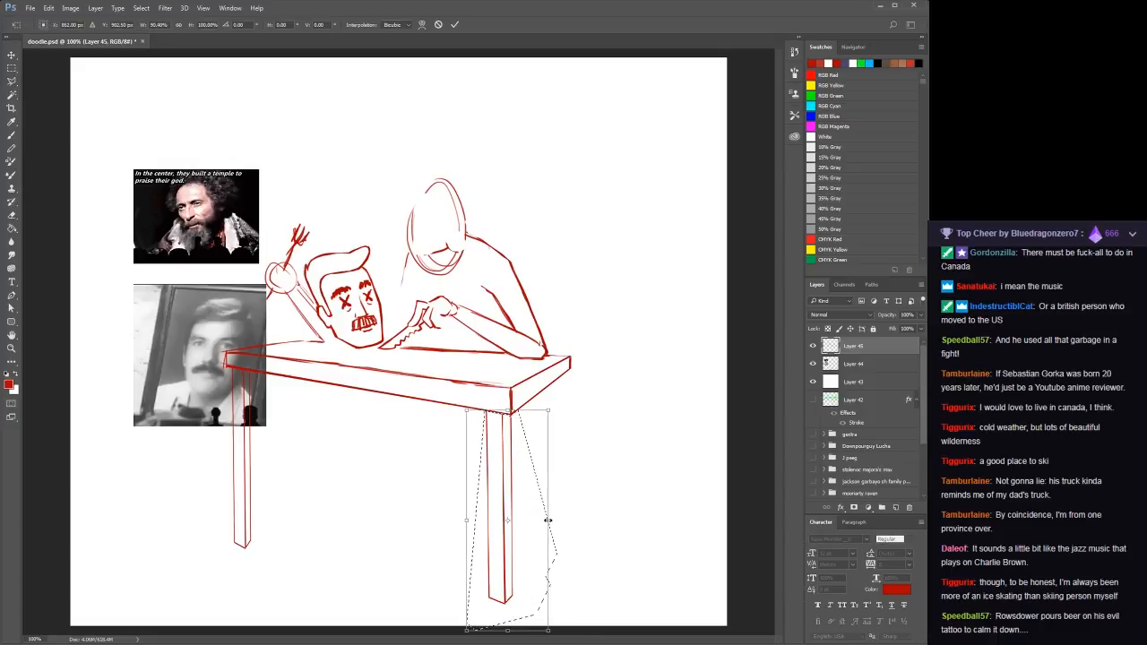
key(Return)
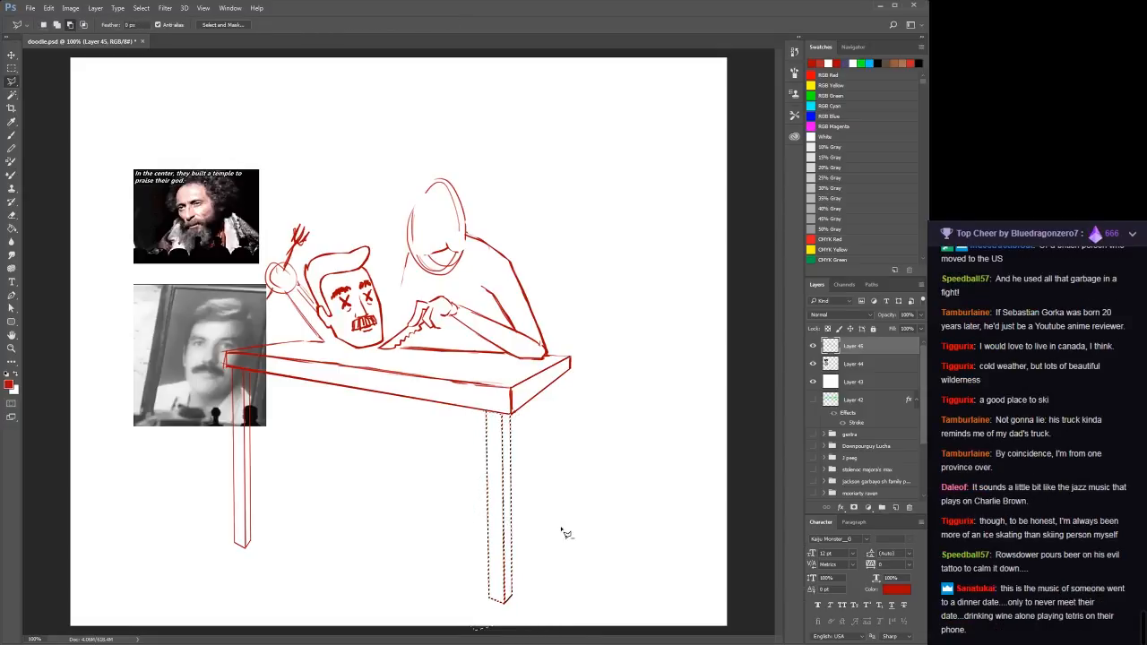
key(ctrl+Right)
key(ctrl+Right)
key(ctrl+Right)
key(ctrl+Right)
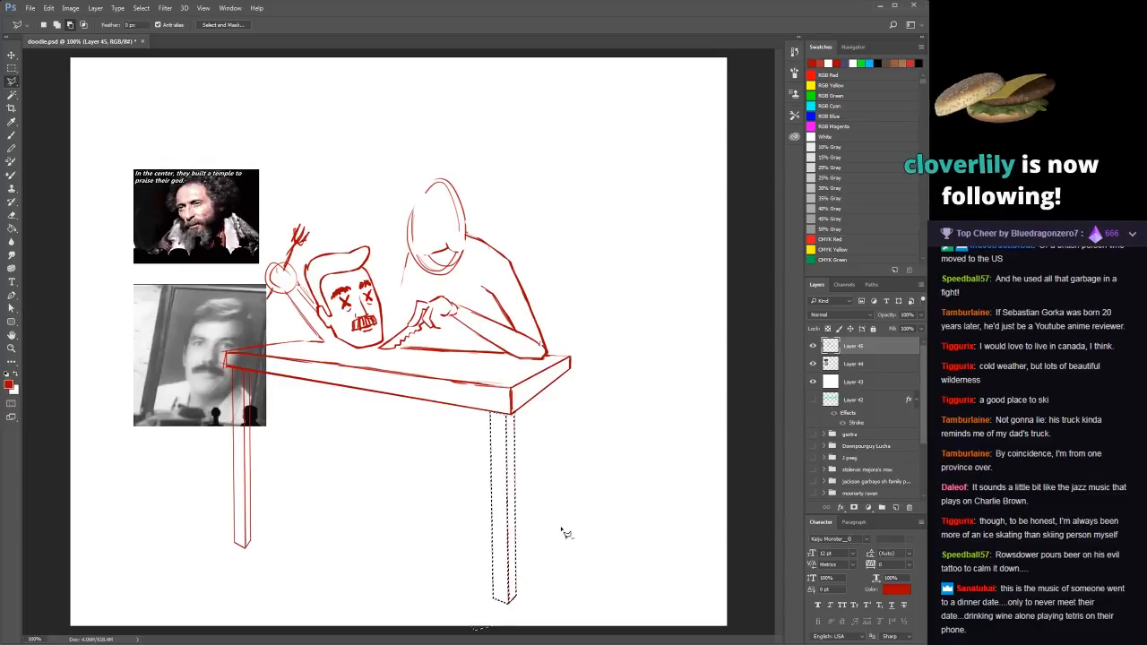
key(ctrl+d)
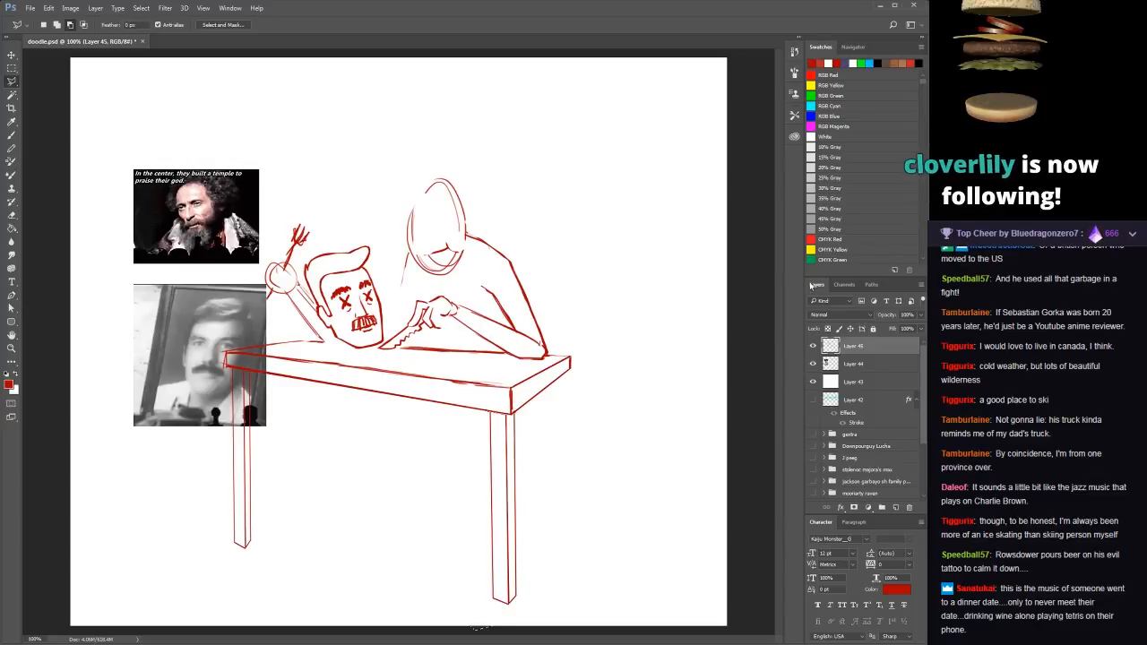
click(813, 346)
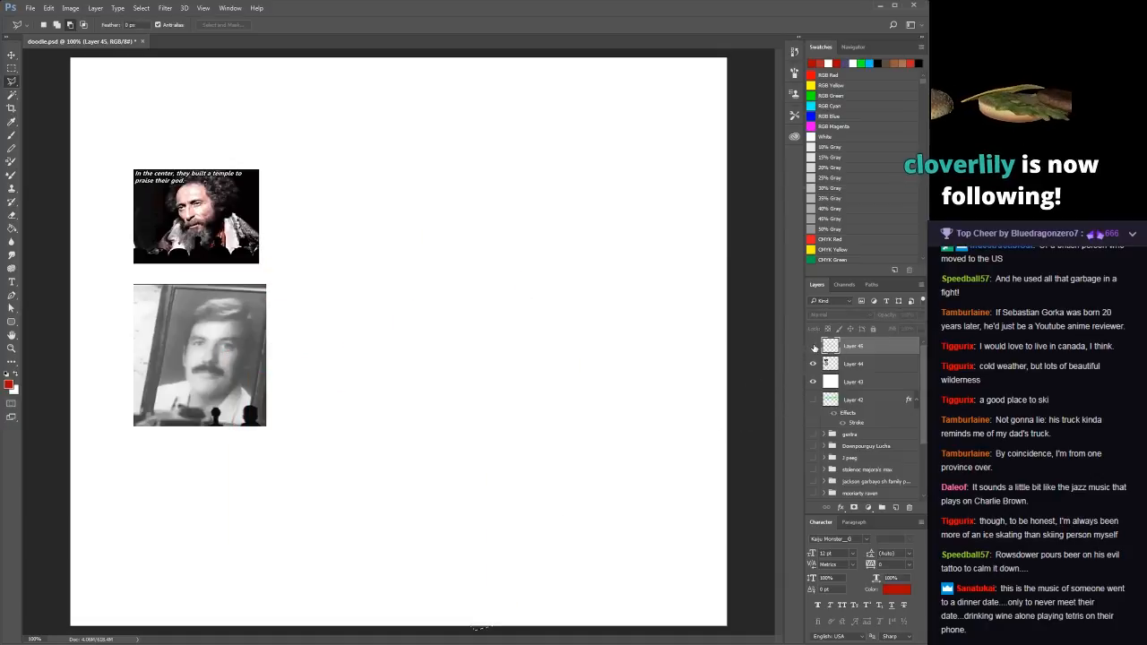
click(813, 346)
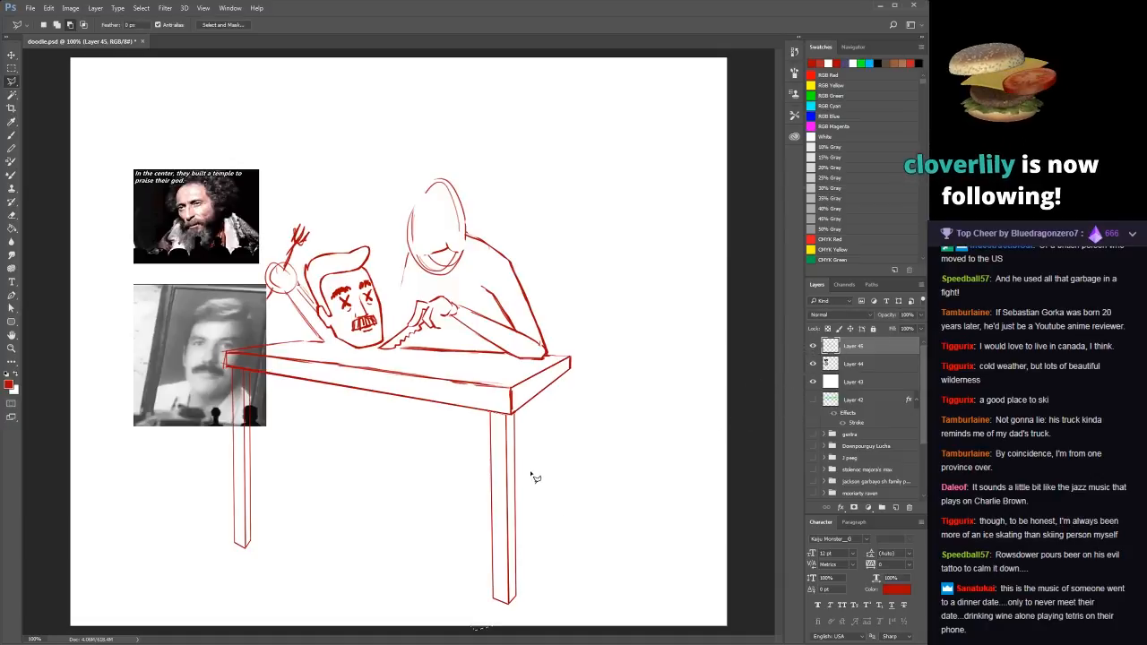
Outline the two front legs with a polygonal selection along the tabletop's lower edge and copy them to a new layer
click(512, 414)
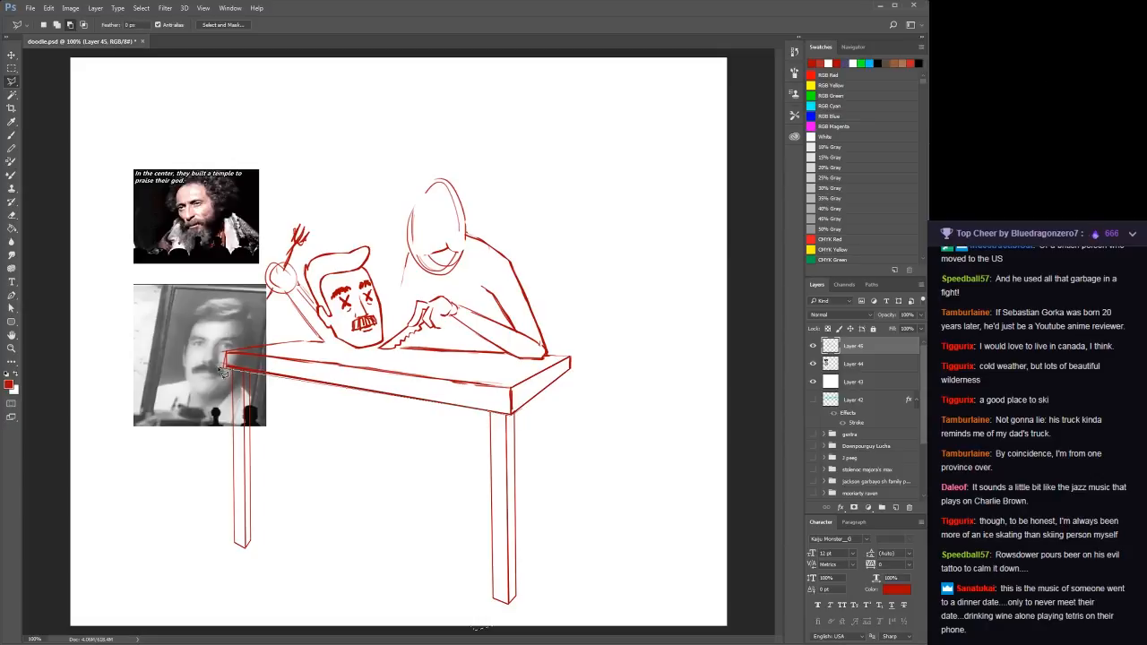
click(224, 370)
click(221, 570)
click(430, 620)
click(550, 607)
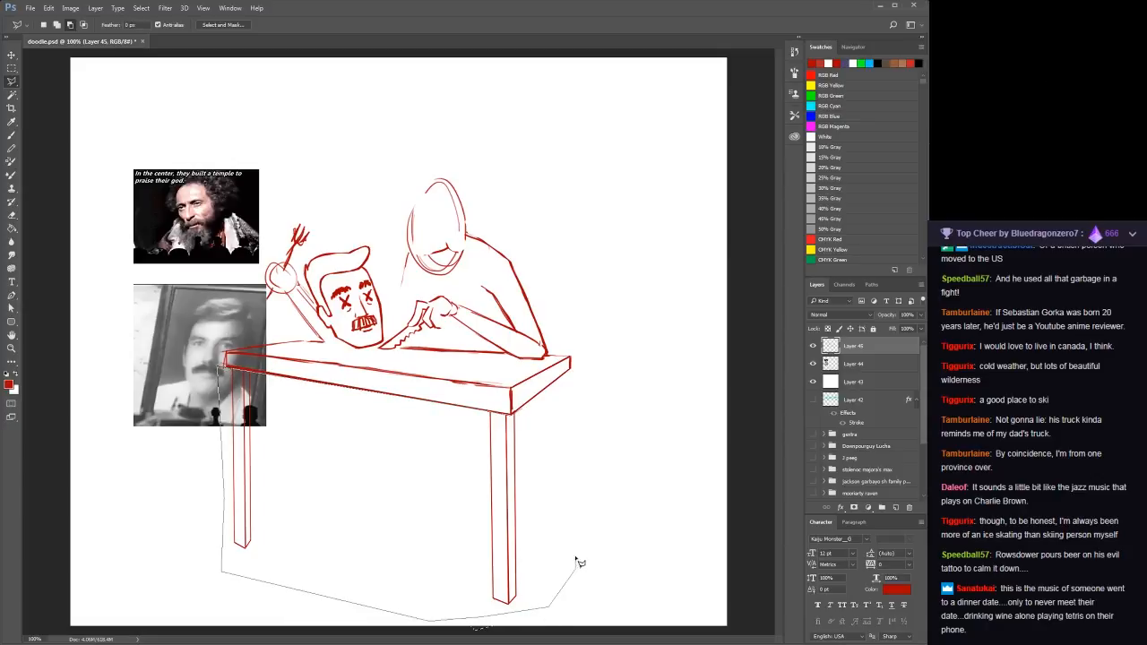
double_click(576, 559)
key(ctrl+c)
key(ctrl+v)
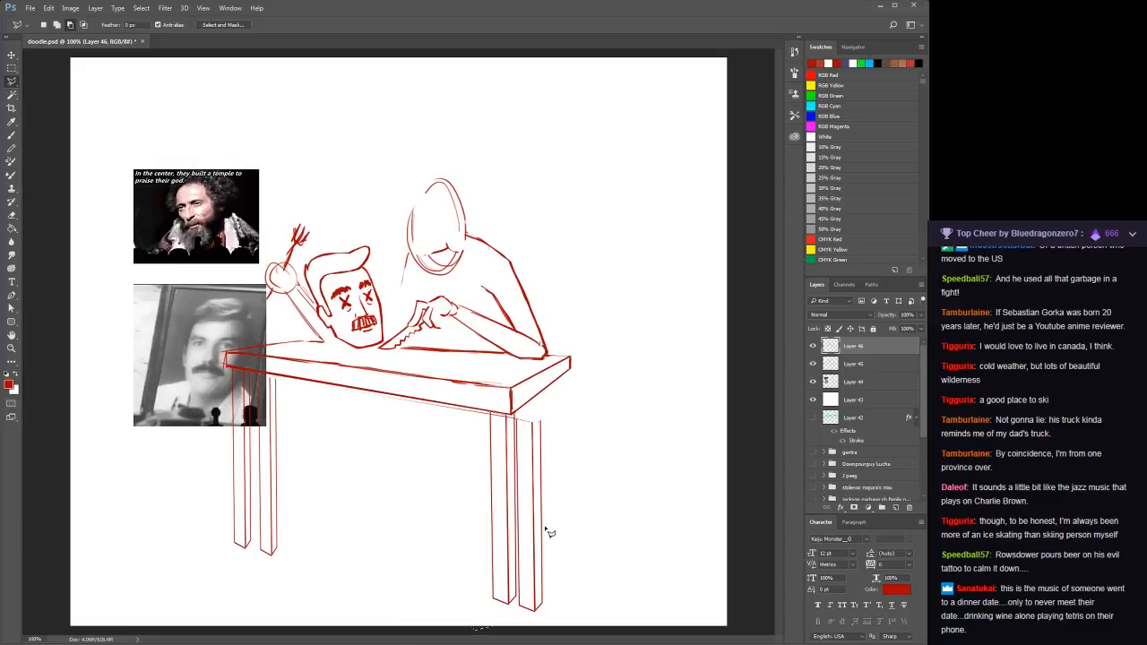
Move the copied pair of legs up and right behind the table and scale them down proportionally as back legs
key(v)
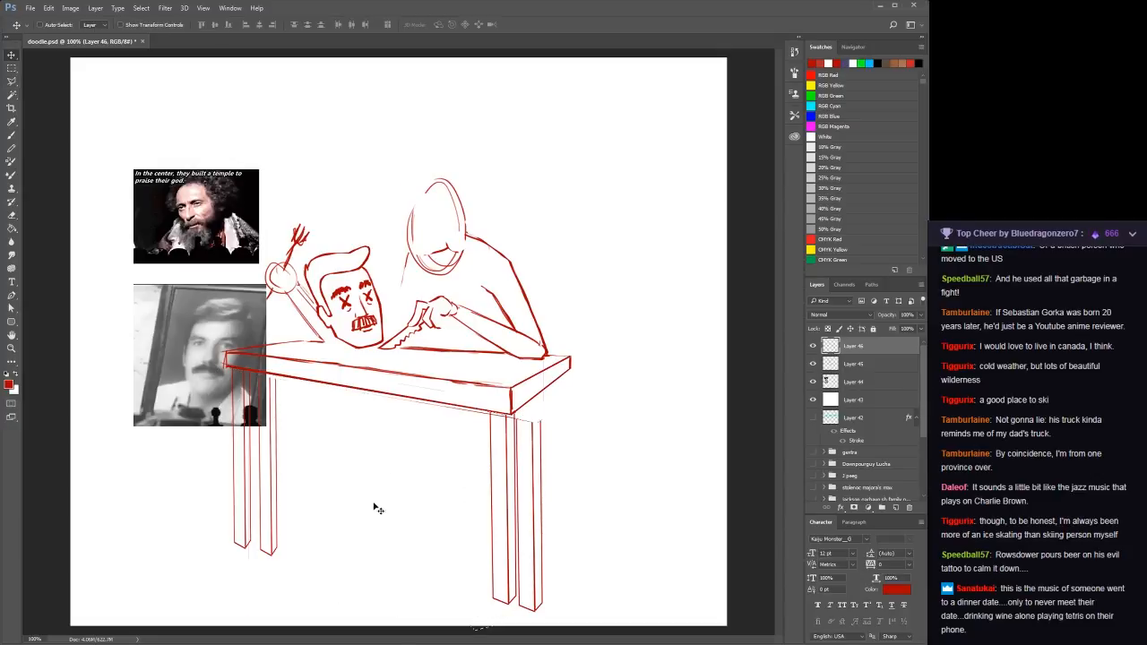
mouse_move(376, 507)
mouse_down()
mouse_move(415, 425)
mouse_move(429, 471)
mouse_up()
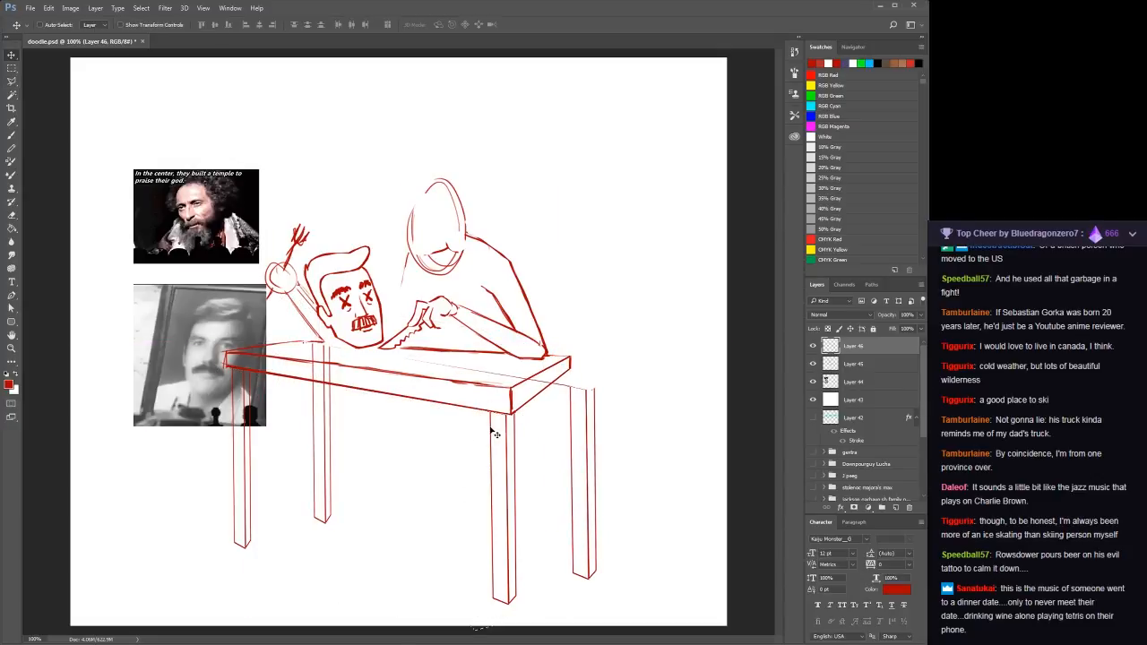
key(ctrl+t)
drag(604, 582, 547, 528)
drag(474, 491, 468, 466)
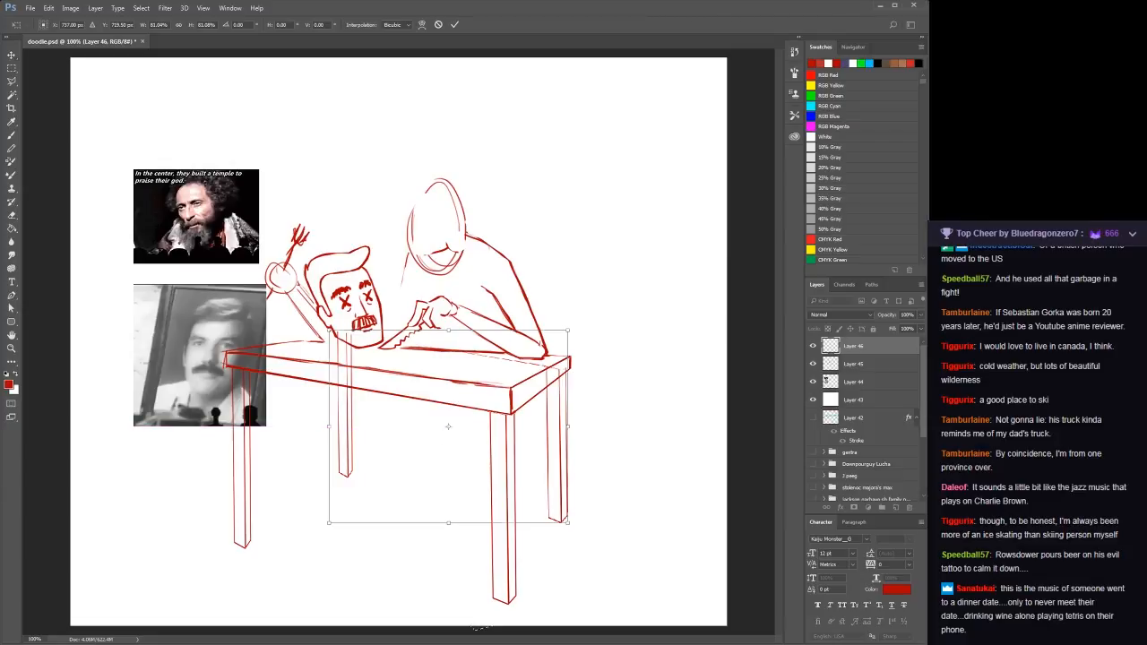
key(Return)
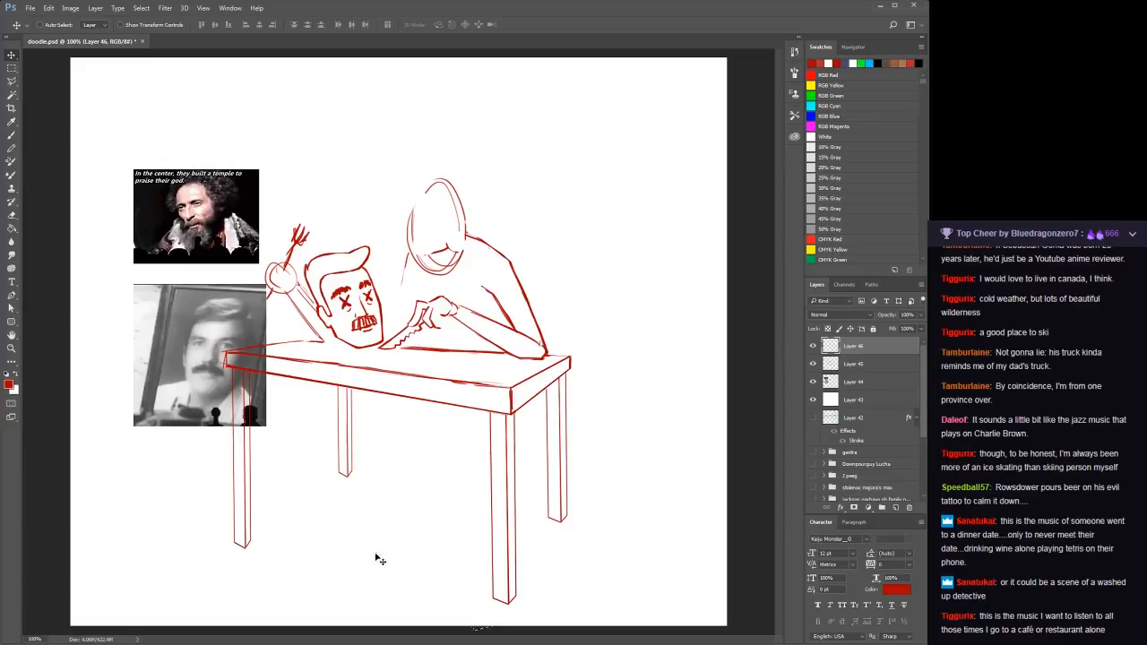
Save the document and erase the back-left leg from the copied layer
key(ctrl+s)
key(b)
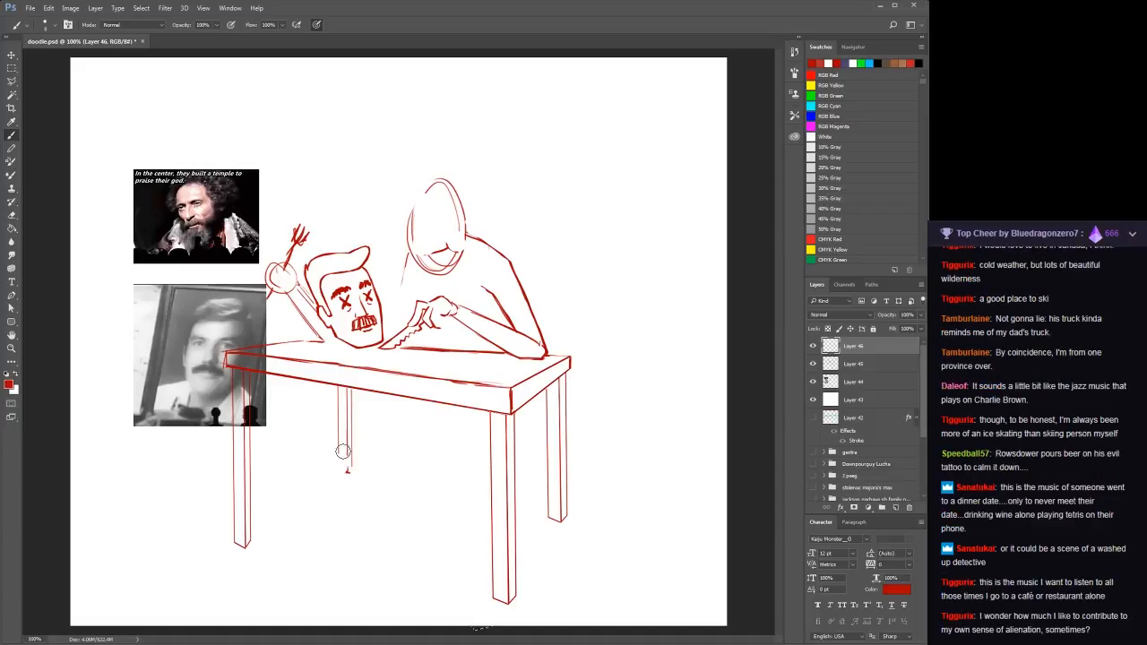
key(ctrl+z)
key(ctrl+z)
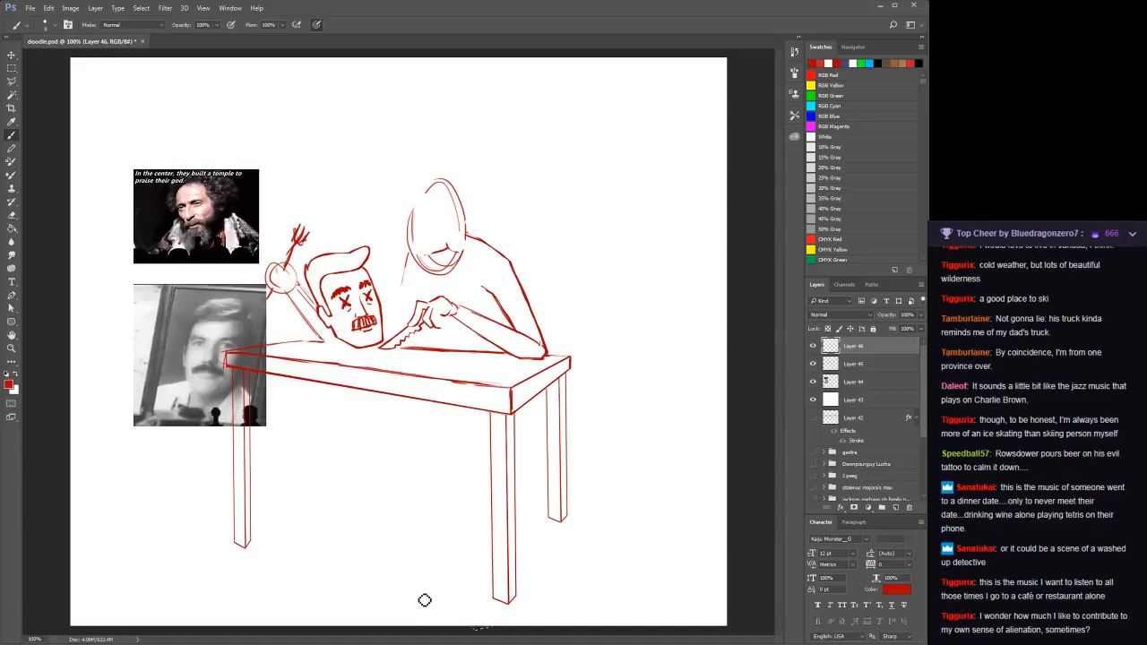
Merge the back-leg layer into the sketch layer and save the document
key(ctrl+s)
click(813, 367)
click(814, 367)
key(ctrl+e)
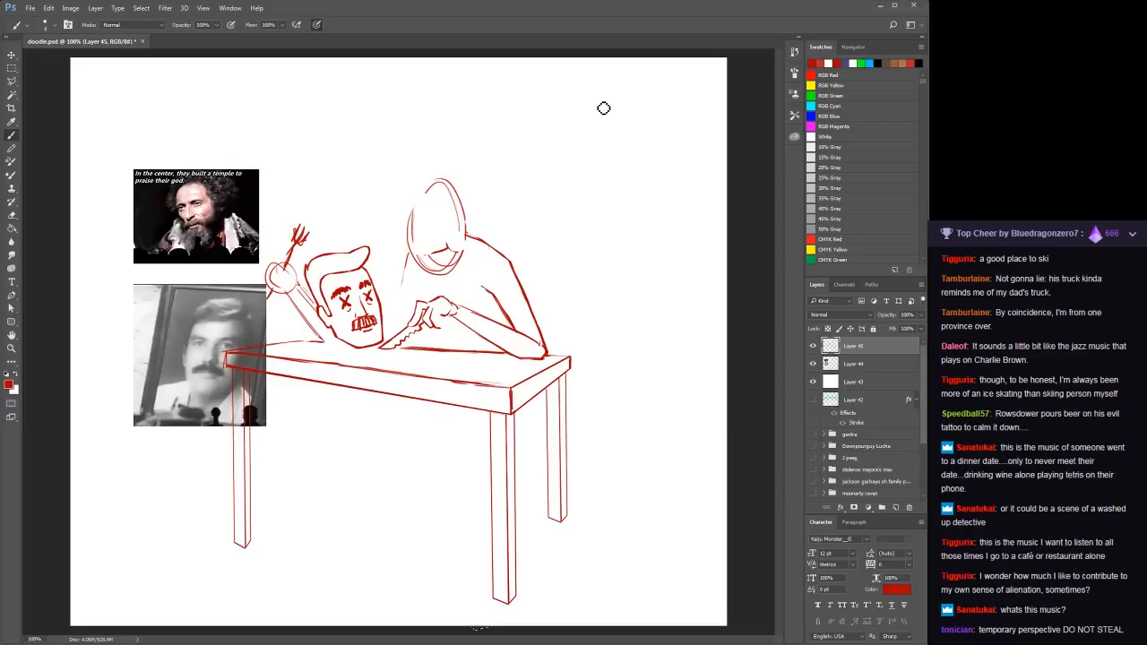
key(ctrl+s)
drag(411, 344, 415, 341)
key(ctrl+s)
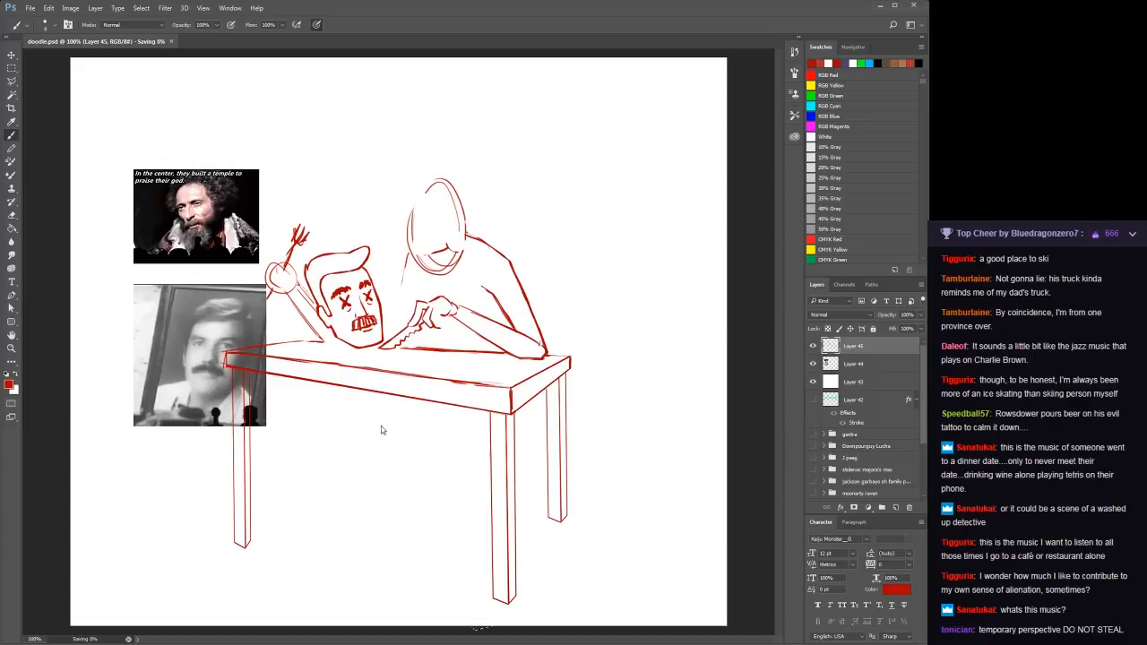
Sketch a flat oval plate on the tabletop beneath the moustached head, adding the cut neck line under the chin
key(z)
alt+click(358, 342)
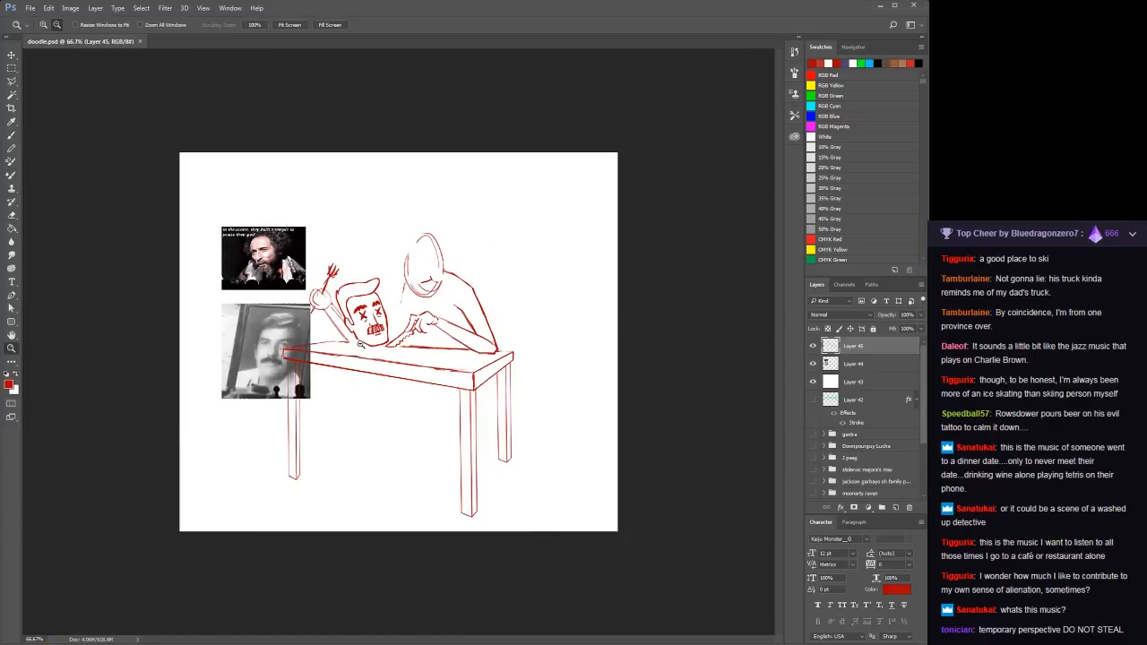
click(367, 336)
click(368, 337)
click(367, 336)
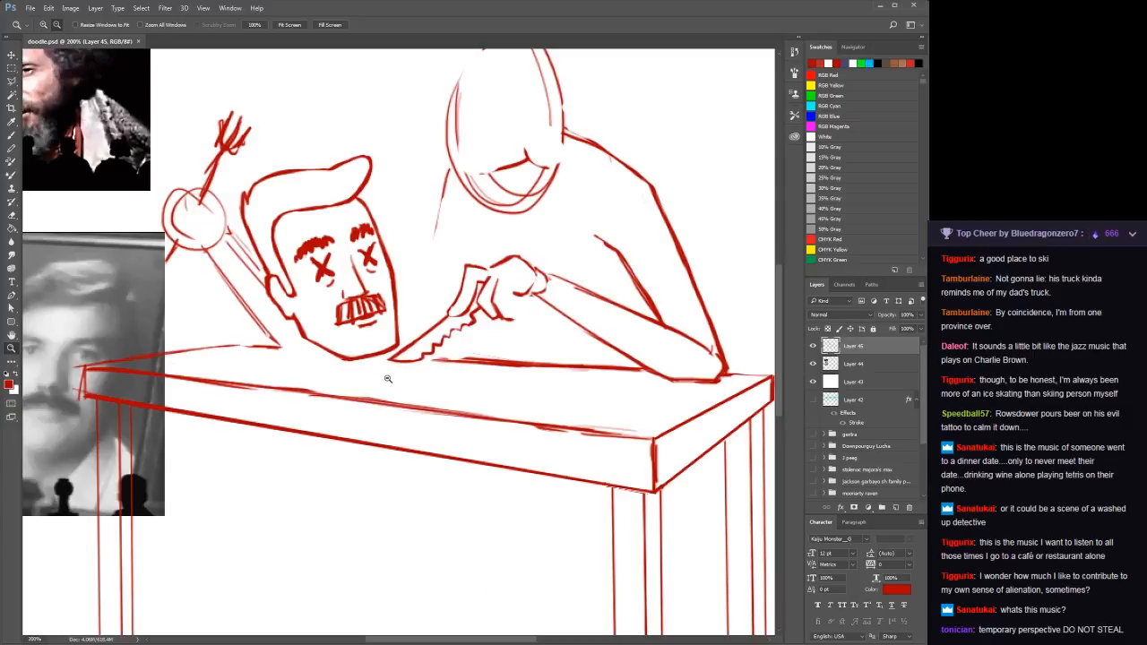
key(b)
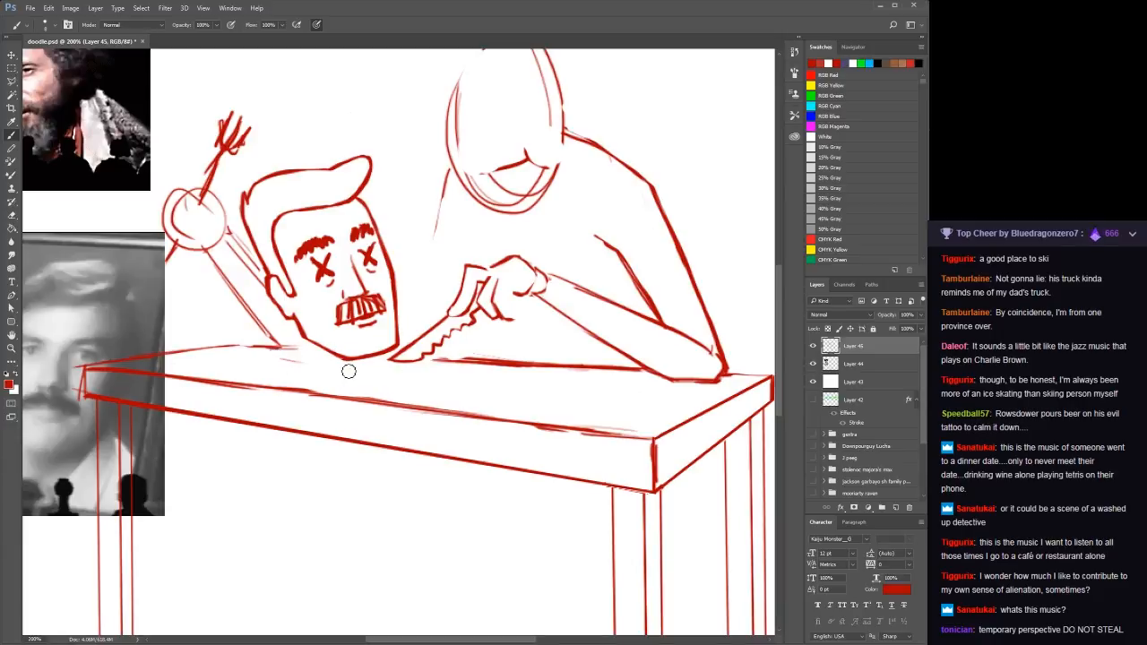
mouse_move(269, 361)
mouse_down()
mouse_move(399, 388)
mouse_move(284, 373)
mouse_move(333, 382)
mouse_move(416, 385)
mouse_move(339, 384)
mouse_move(432, 369)
mouse_up()
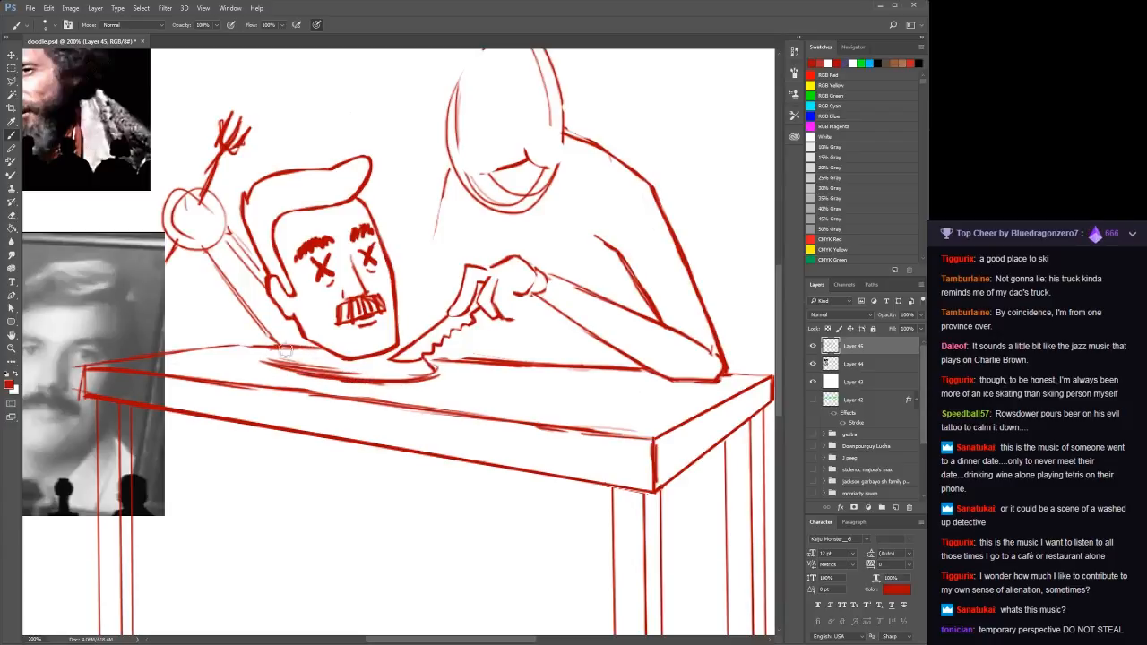
drag(263, 351, 280, 365)
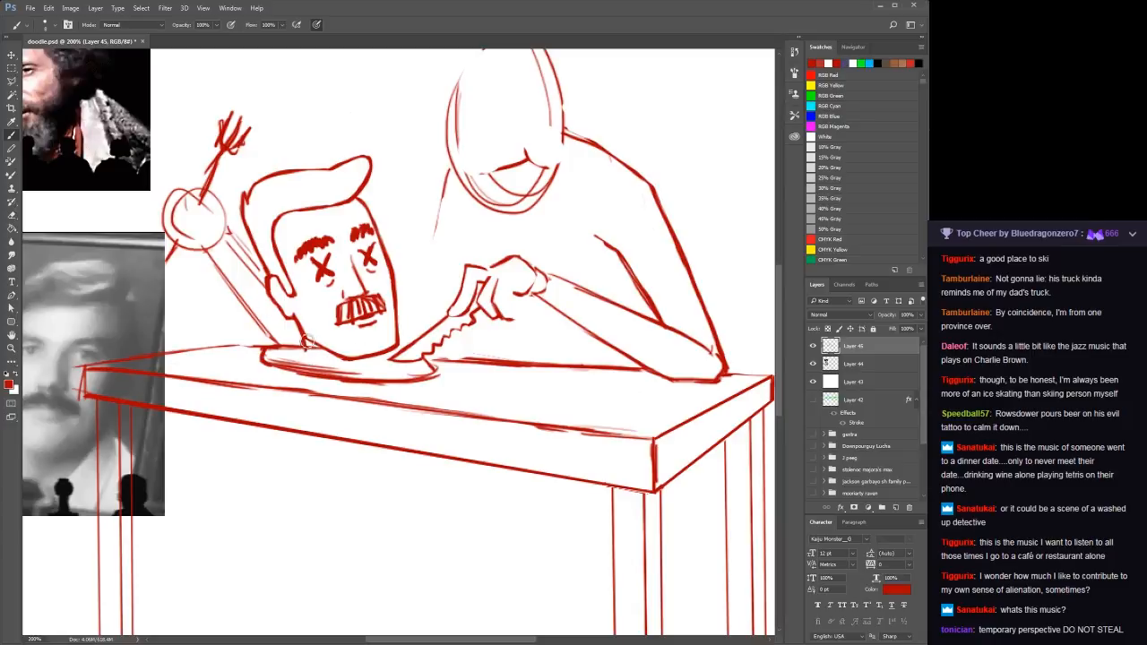
mouse_move(322, 360)
mouse_down()
mouse_move(378, 361)
mouse_move(322, 360)
mouse_move(352, 366)
mouse_up()
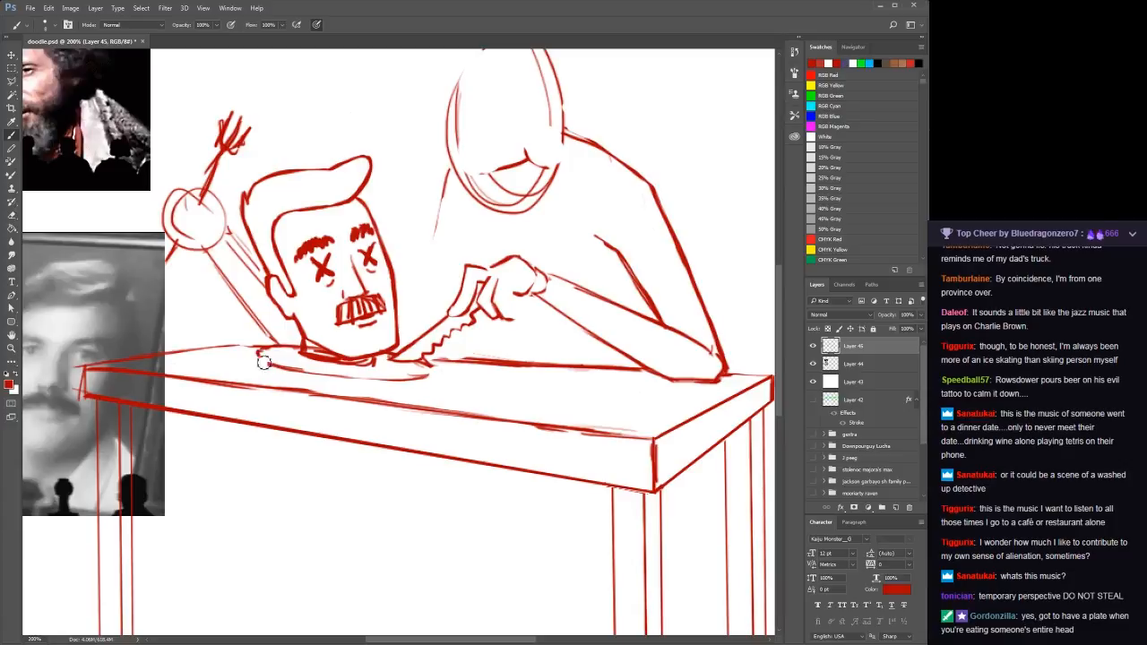
Redraw the plate's rim with heavier red strokes around its left end, front edge and right end near the knife tip
drag(266, 346, 267, 364)
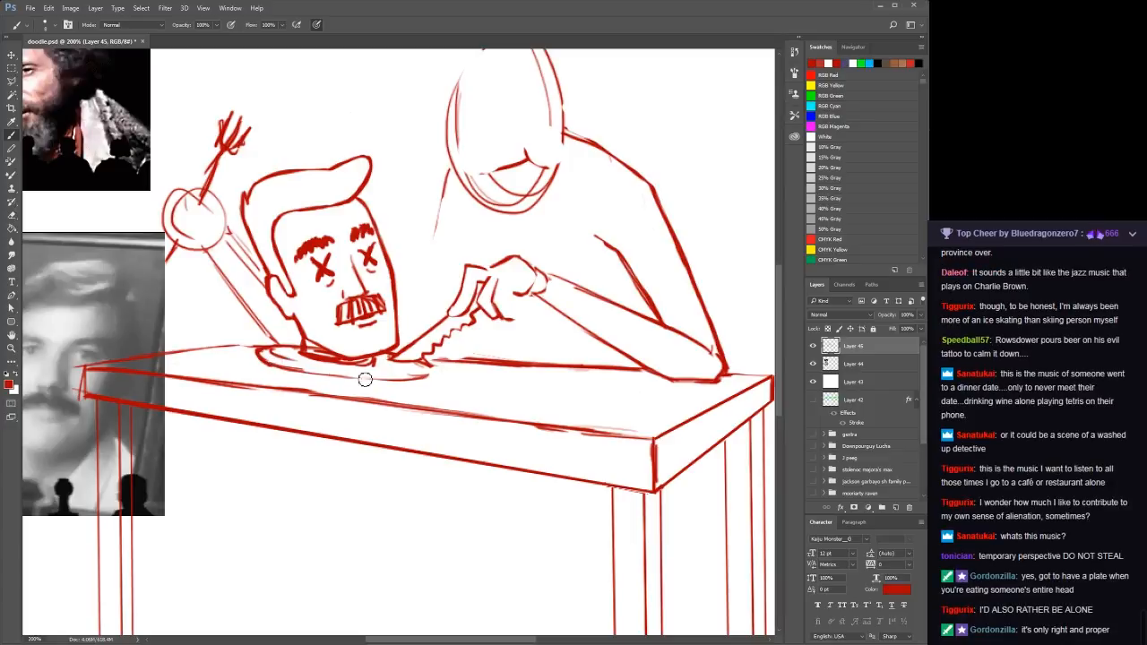
drag(316, 367, 409, 375)
mouse_move(271, 369)
mouse_down()
mouse_move(416, 383)
mouse_move(394, 387)
mouse_move(425, 377)
mouse_up()
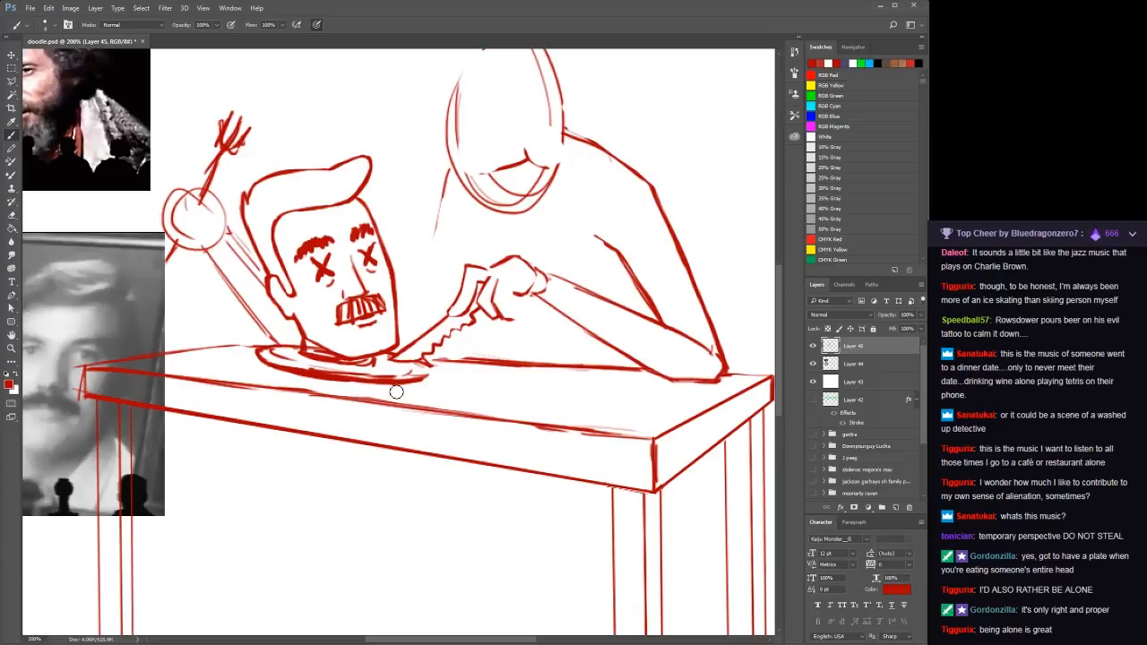
drag(395, 385, 429, 371)
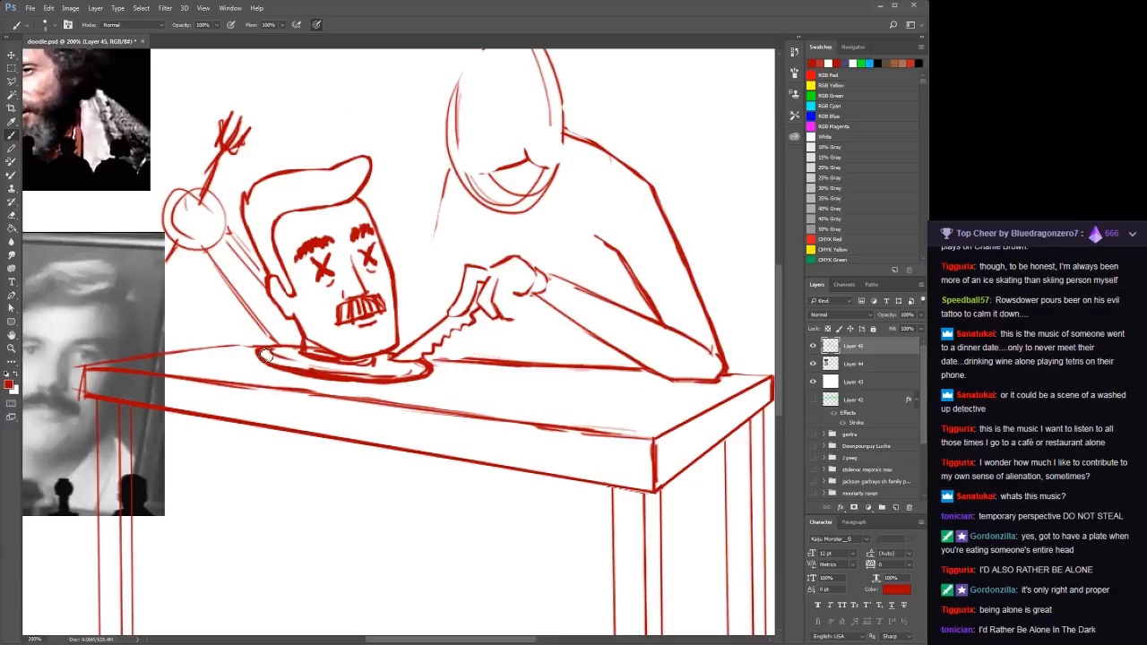
drag(275, 363, 421, 377)
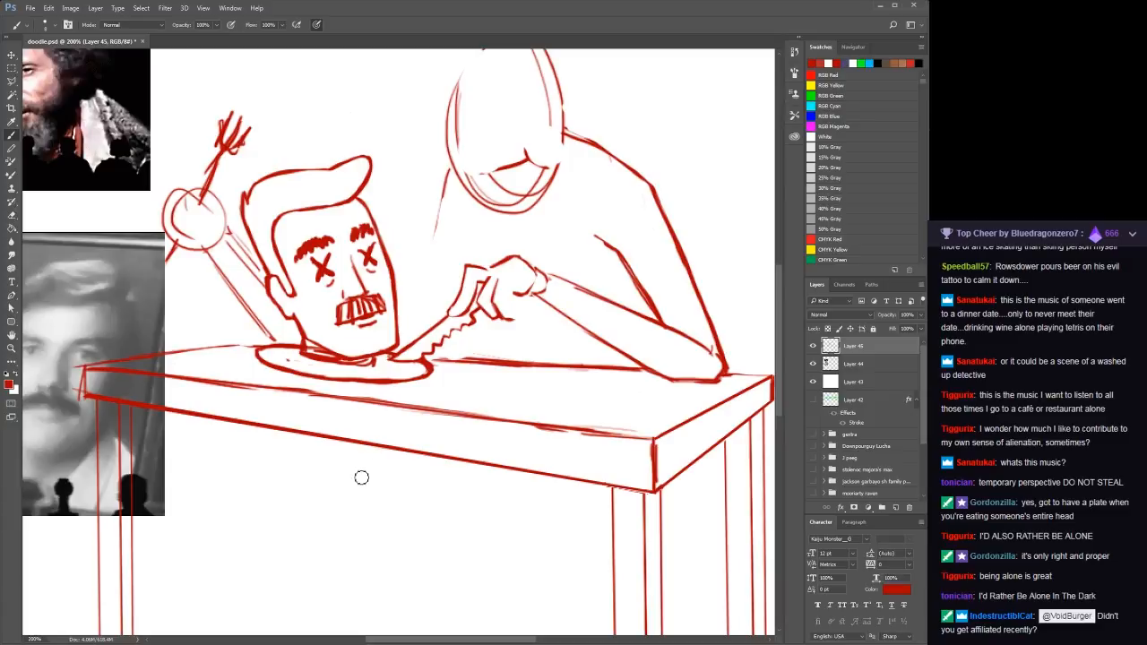
key(z)
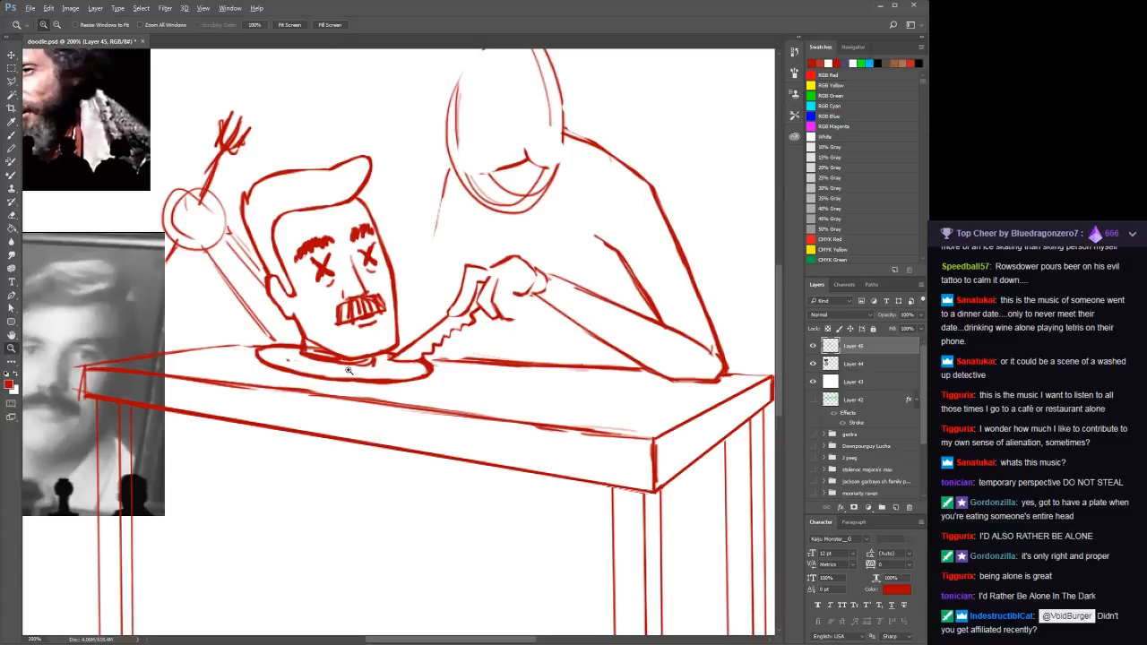
Erase the rough cut lines under the moustached head's chin and redraw the short neck stump with heavier red strokes
click(348, 368)
click(346, 370)
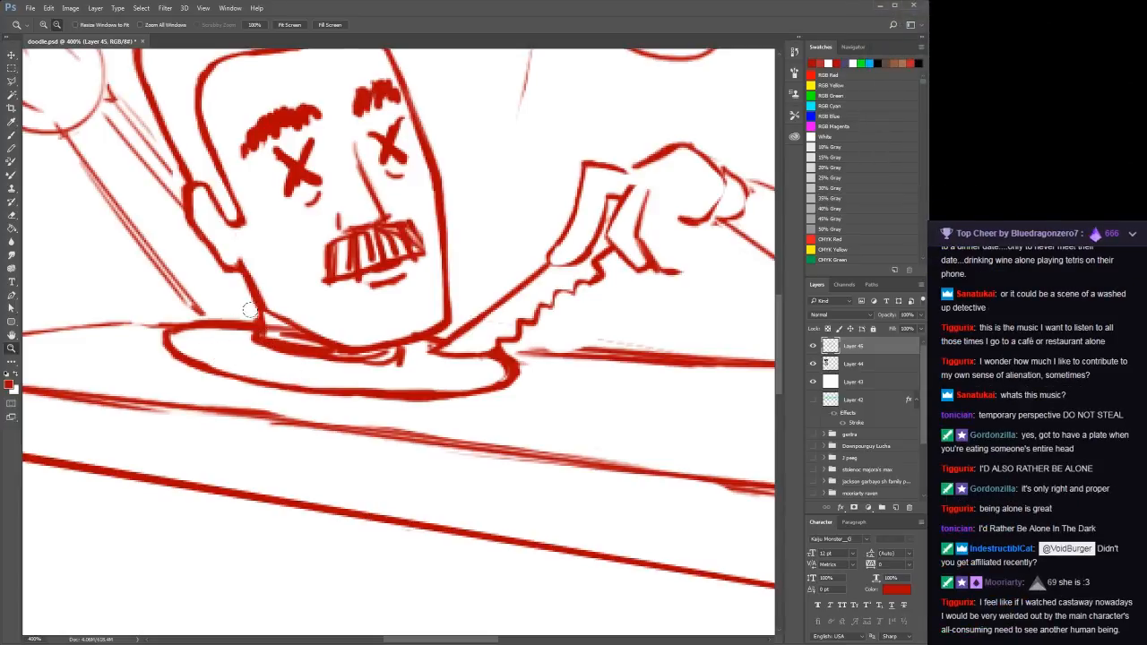
drag(250, 310, 247, 336)
key(b)
drag(264, 309, 255, 346)
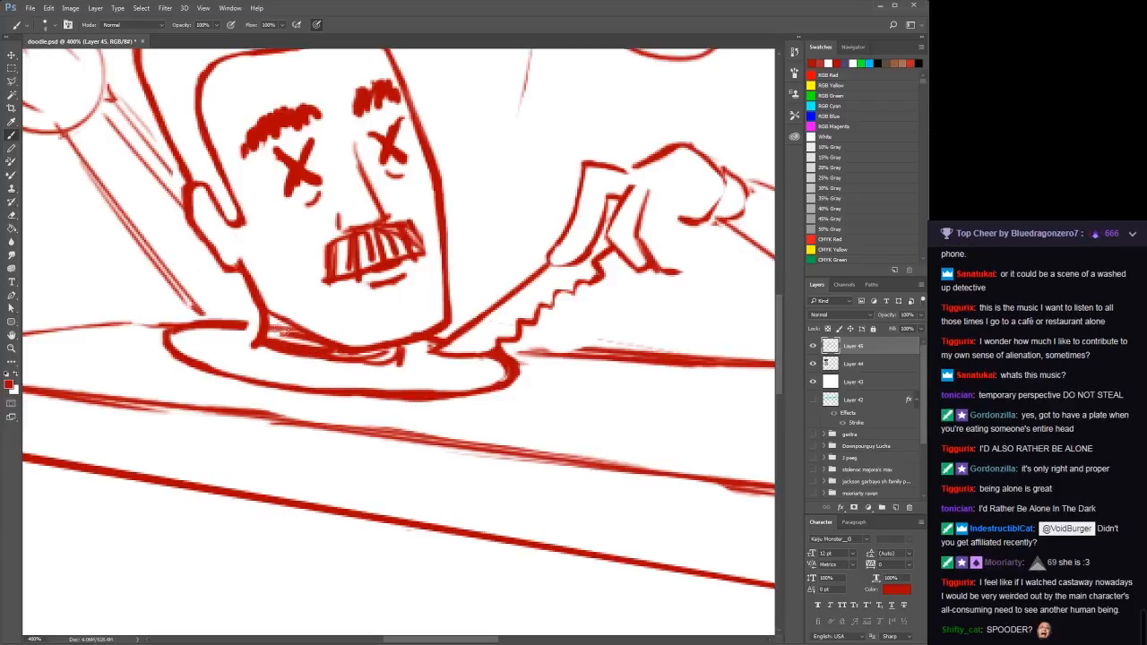
mouse_move(275, 336)
mouse_down()
mouse_move(333, 362)
mouse_move(276, 332)
mouse_move(349, 369)
mouse_move(403, 362)
mouse_move(276, 353)
mouse_up()
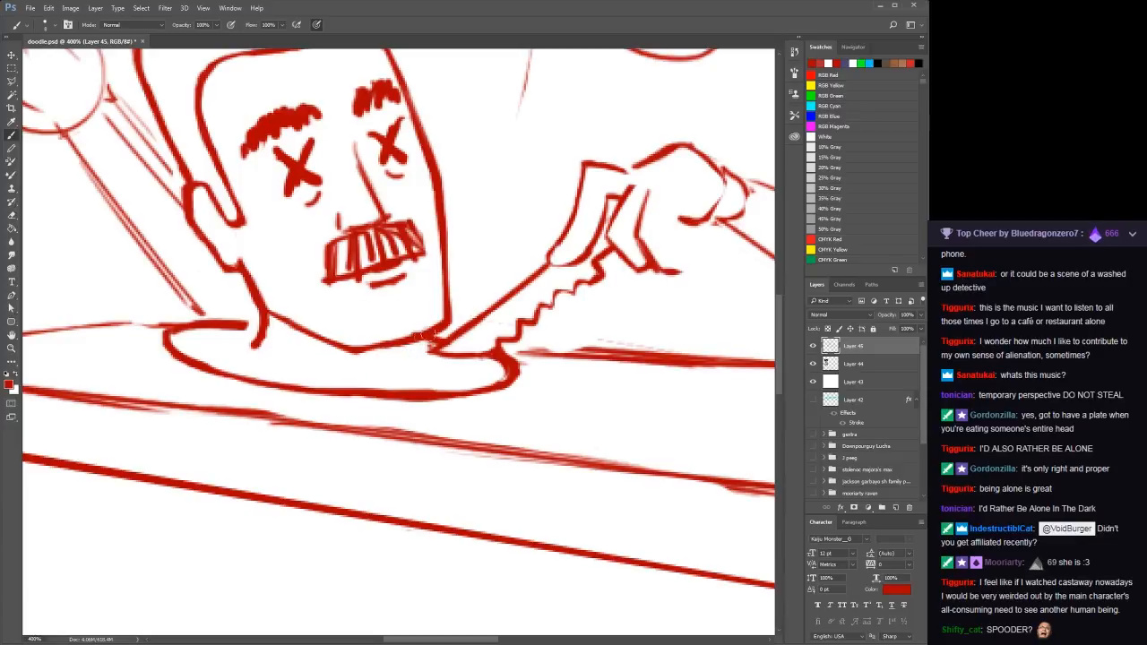
mouse_move(414, 332)
mouse_down()
mouse_move(340, 352)
mouse_move(419, 336)
mouse_move(343, 351)
mouse_move(393, 364)
mouse_move(401, 340)
mouse_move(389, 365)
mouse_up()
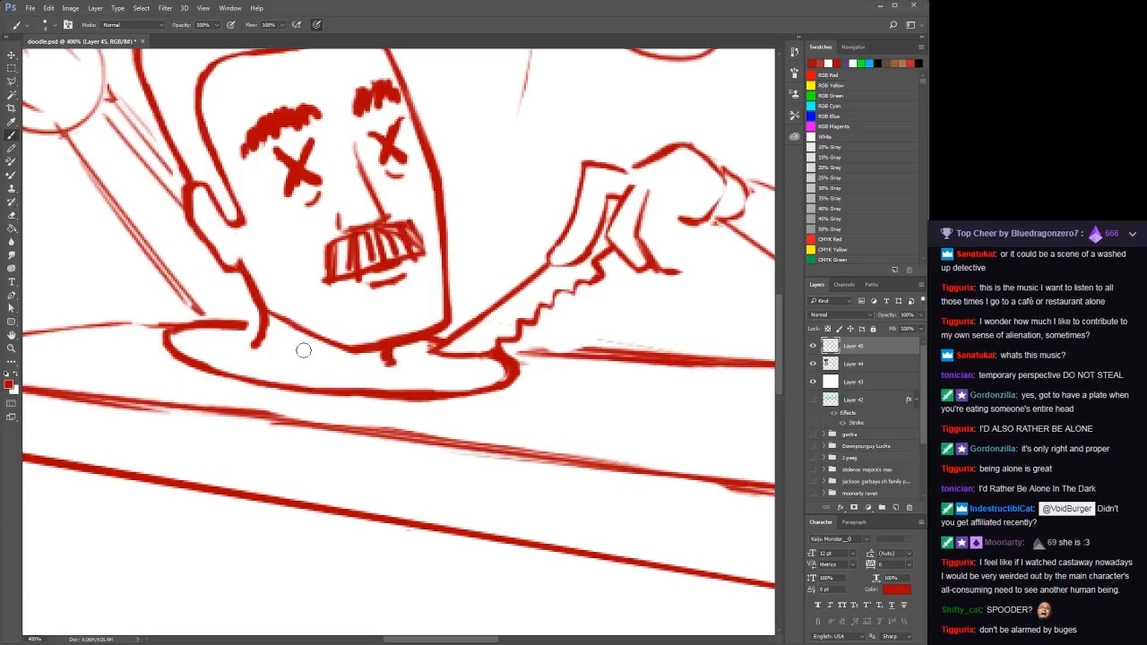
mouse_move(263, 346)
mouse_down()
mouse_move(389, 368)
mouse_move(272, 352)
mouse_move(357, 365)
mouse_up()
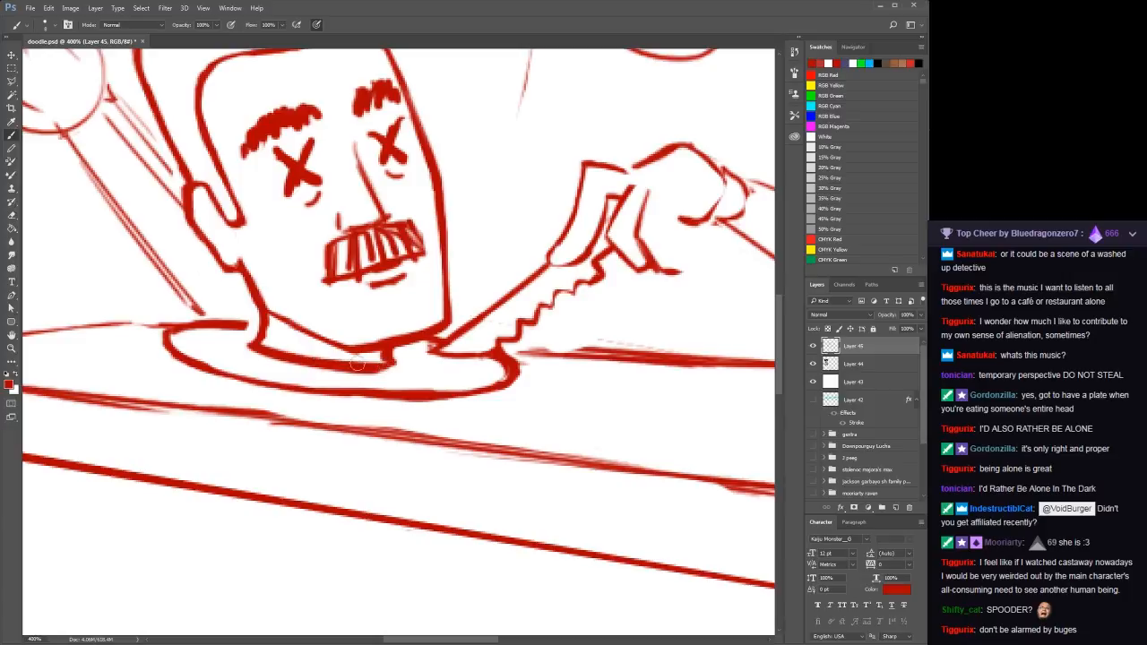
Add jagged blood strokes around both sides and the front of the neck stump on the plate, and save the document
mouse_move(252, 334)
mouse_down()
mouse_move(217, 348)
mouse_move(293, 360)
mouse_up()
mouse_move(395, 377)
mouse_down()
mouse_move(442, 373)
mouse_move(418, 365)
mouse_move(437, 359)
mouse_move(400, 352)
mouse_move(345, 356)
mouse_up()
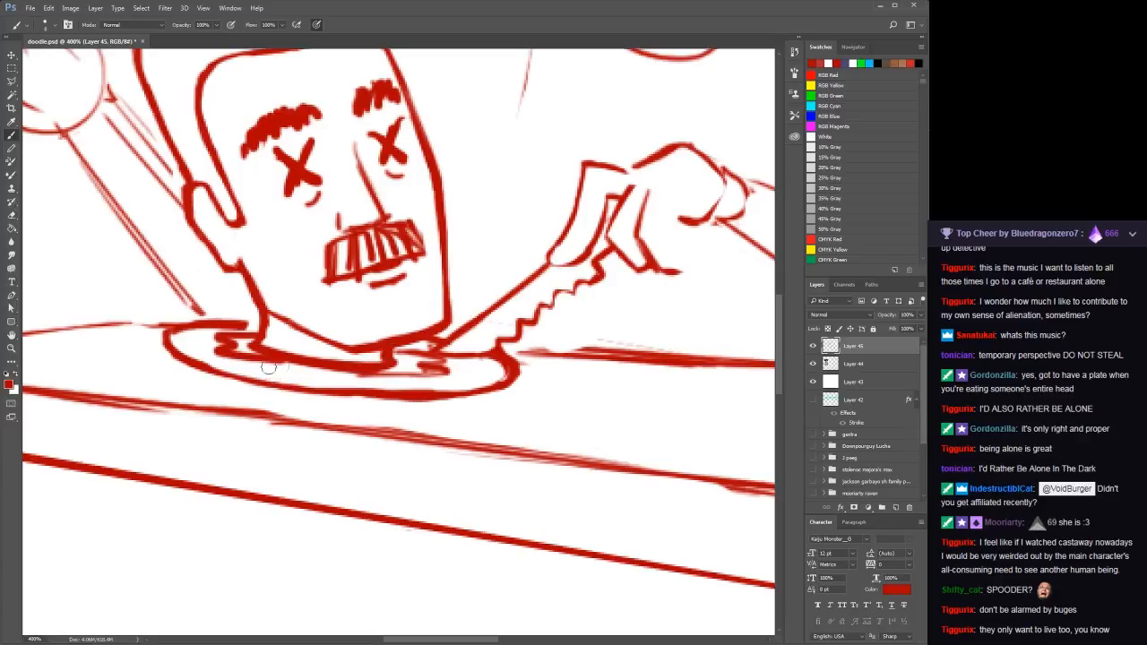
drag(268, 368, 372, 370)
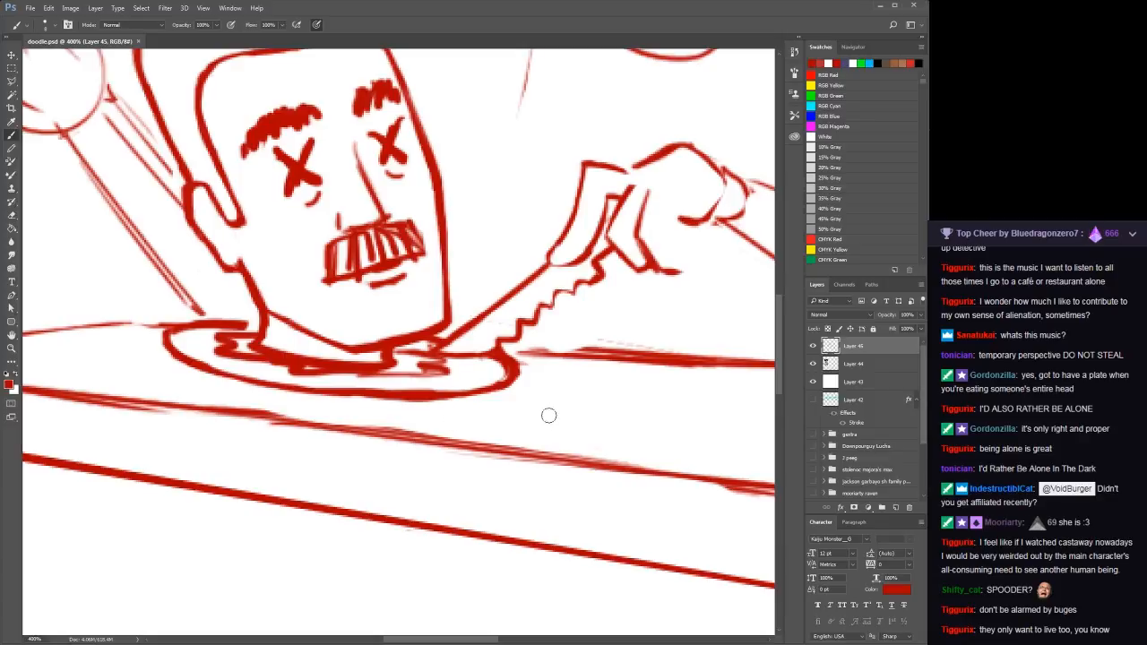
Move the reference photo layer to the right of the seated figure and make the sketch layer active again
key(z)
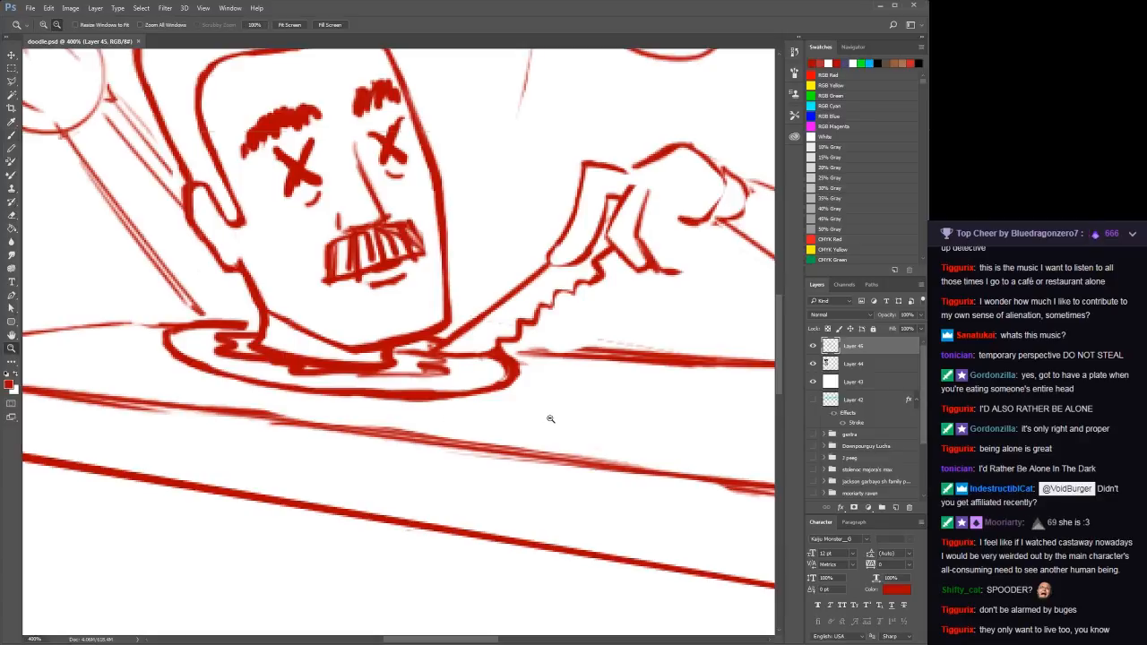
alt+click(554, 418)
alt+click(552, 418)
alt+click(555, 413)
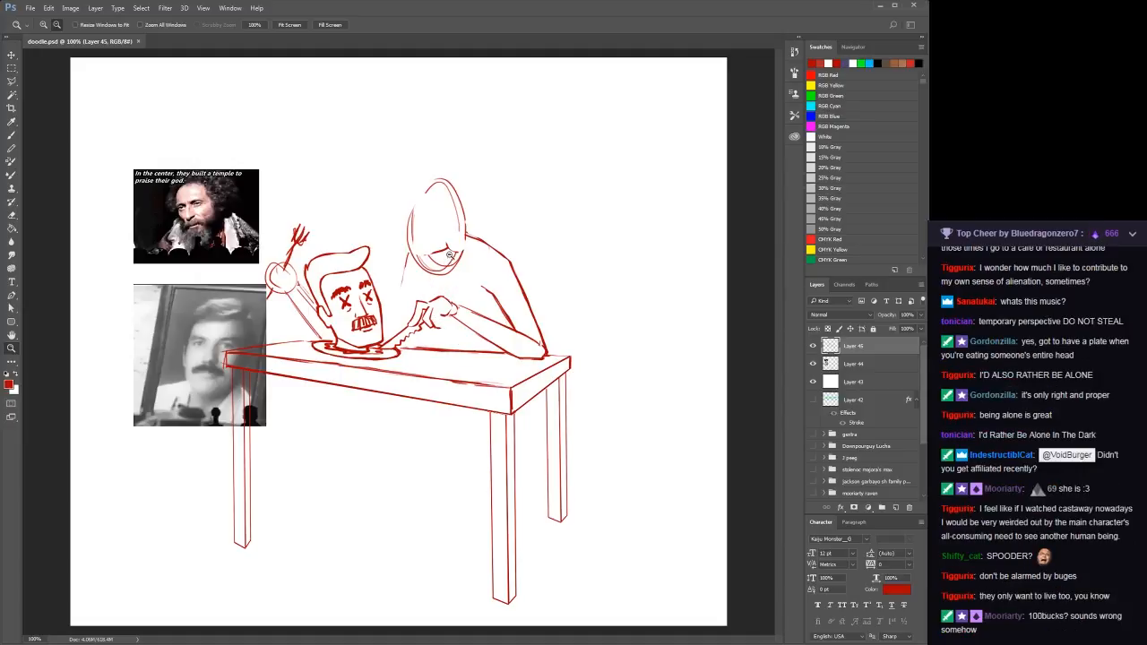
click(843, 364)
key(v)
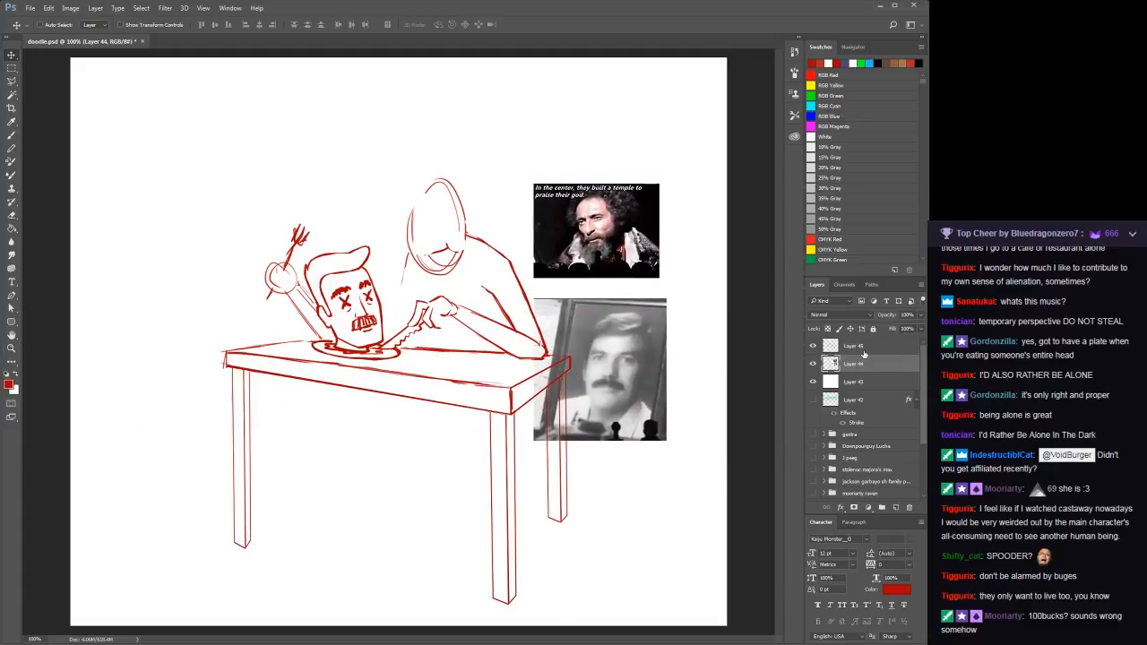
click(864, 351)
Erase the left outline of the seated figure's blank oval head
key(z)
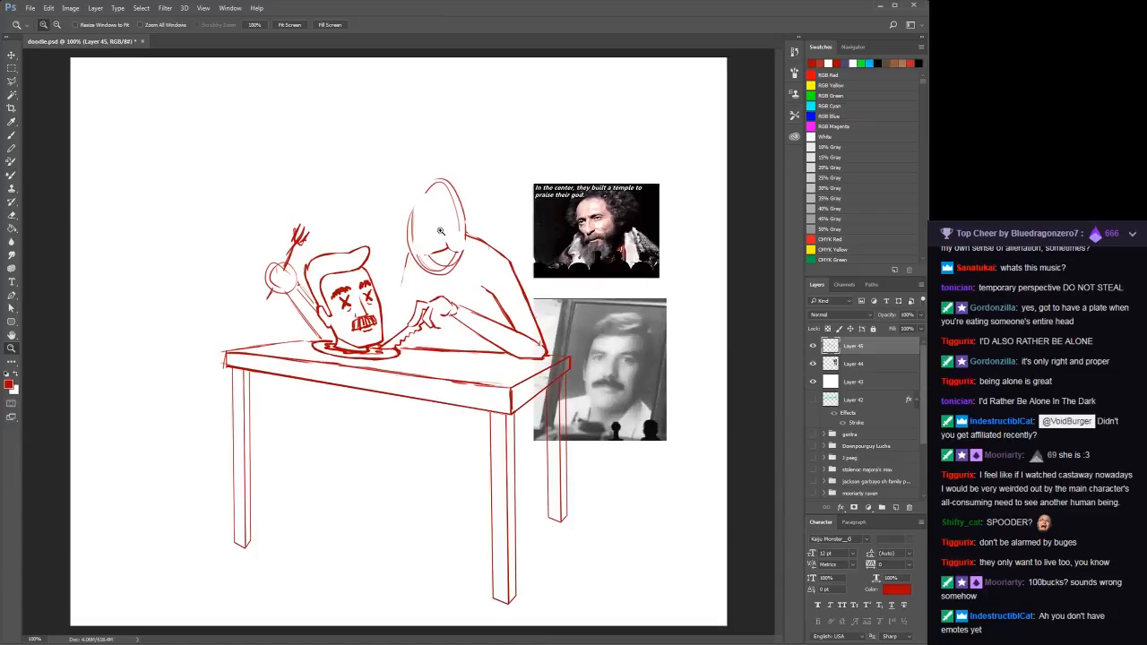
click(426, 259)
key(alt)
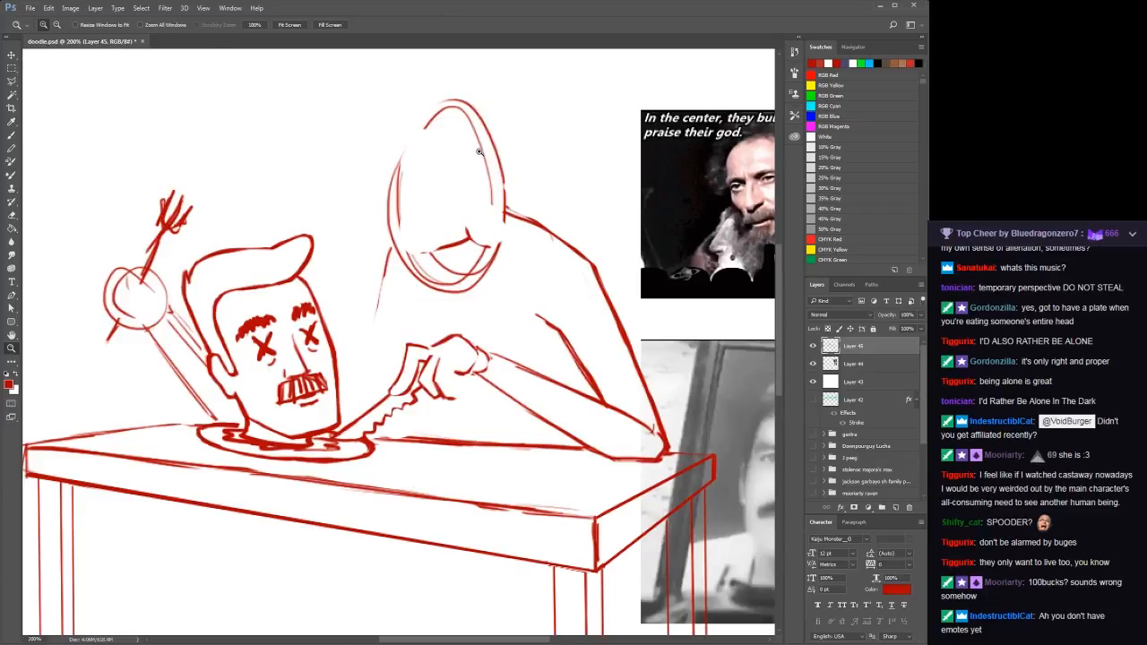
click(479, 151)
alt+click(488, 154)
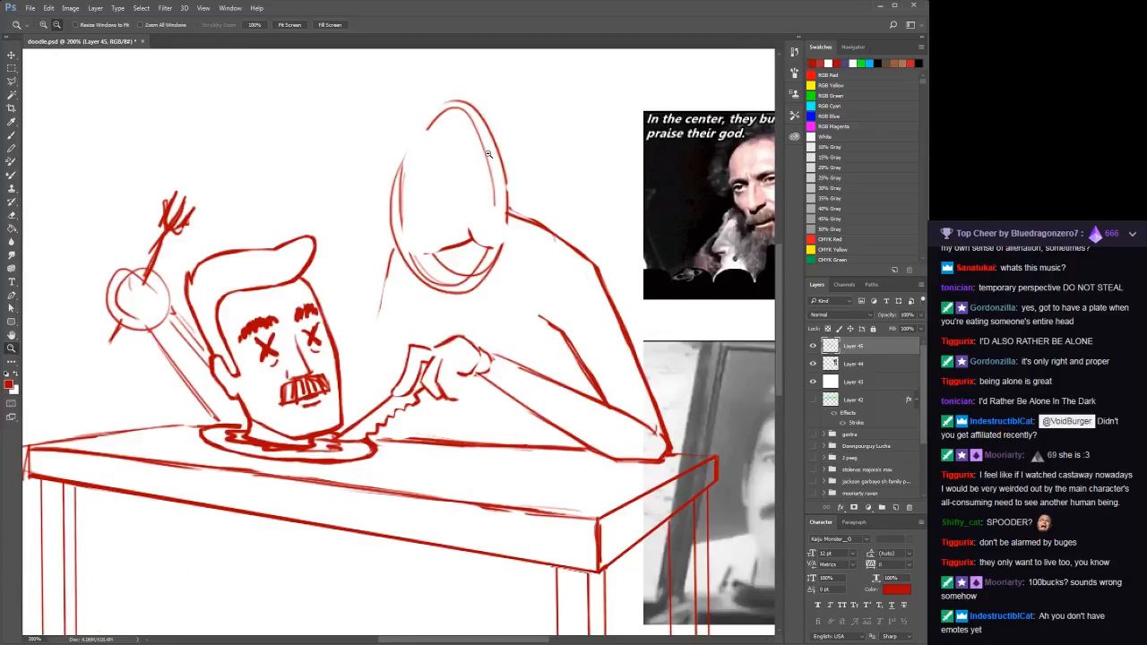
key(space)
drag(466, 159, 432, 171)
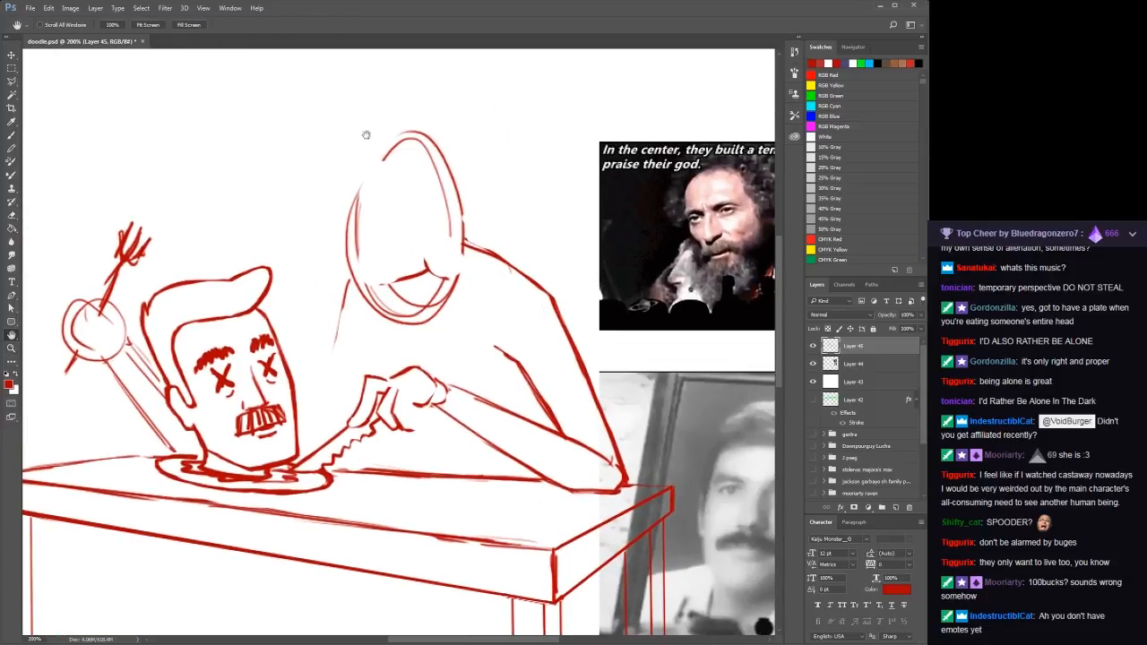
mouse_move(369, 225)
mouse_down()
mouse_move(363, 272)
mouse_move(375, 224)
mouse_move(346, 171)
mouse_move(354, 287)
mouse_up()
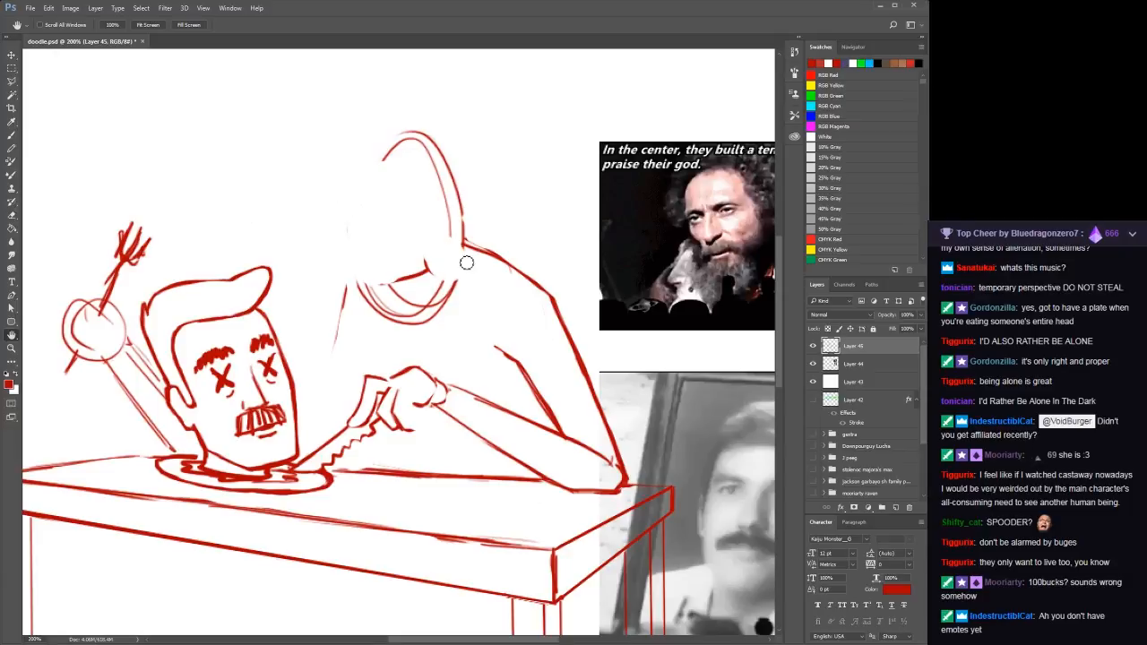
Redraw the seated figure's mouth line and cheek crease more heavily, and erase the surplus guidelines around the chin
key(b)
drag(424, 252, 441, 275)
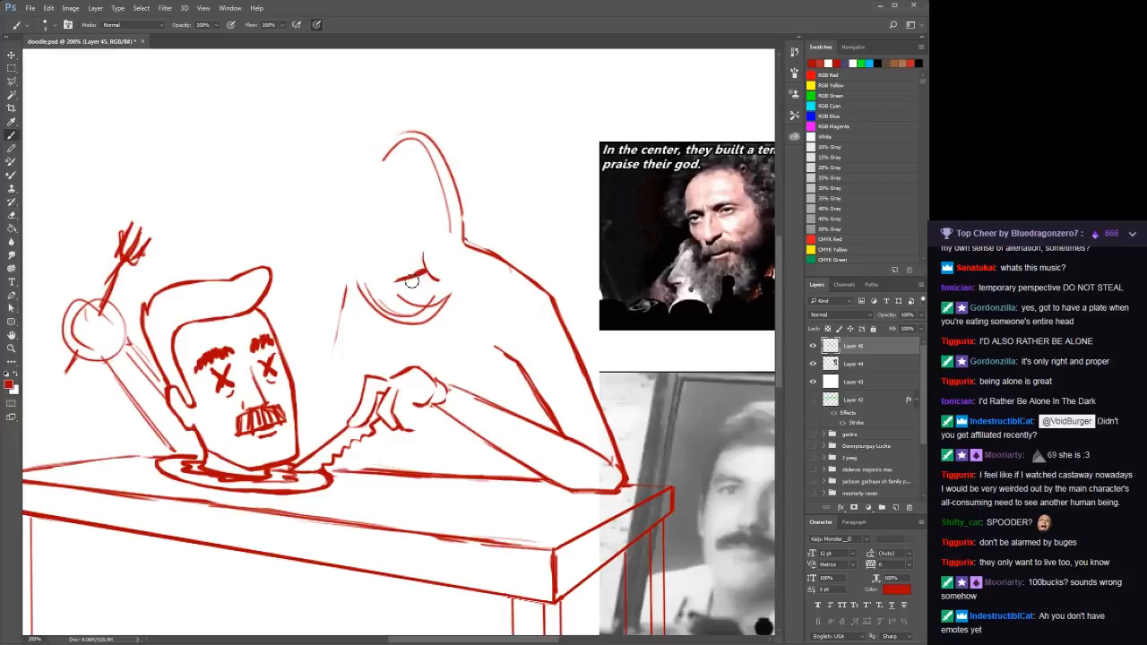
drag(378, 287, 423, 273)
key(ctrl+z)
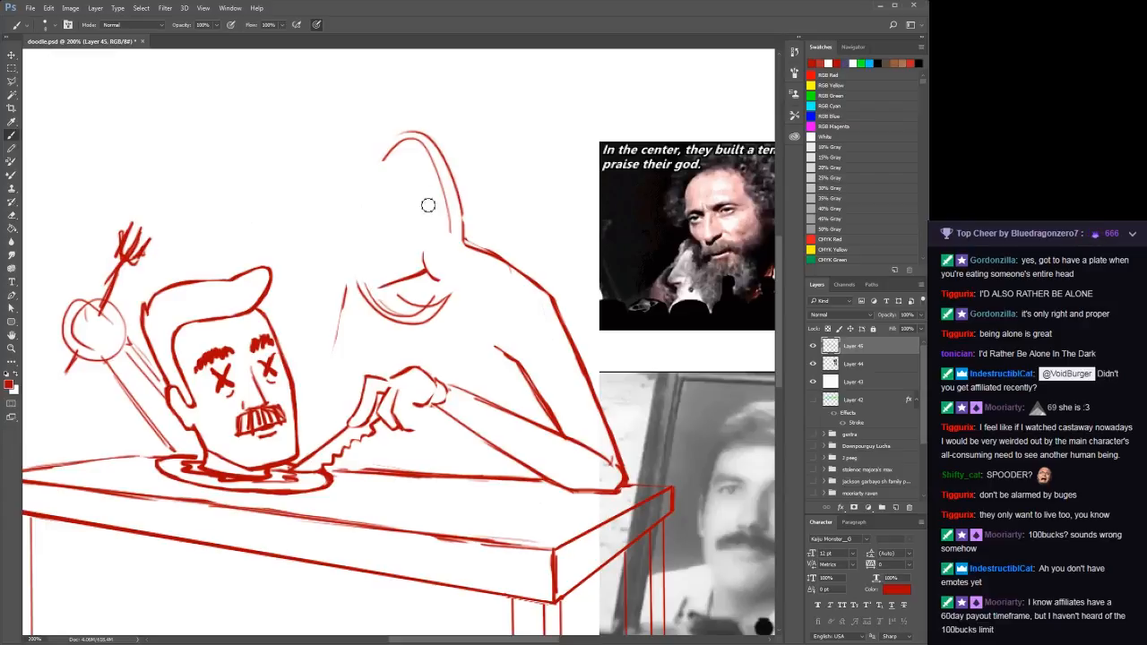
key(])
mouse_move(431, 248)
mouse_down()
mouse_move(444, 261)
mouse_move(435, 252)
mouse_up()
mouse_move(386, 301)
mouse_down()
mouse_move(428, 302)
mouse_move(434, 290)
mouse_up()
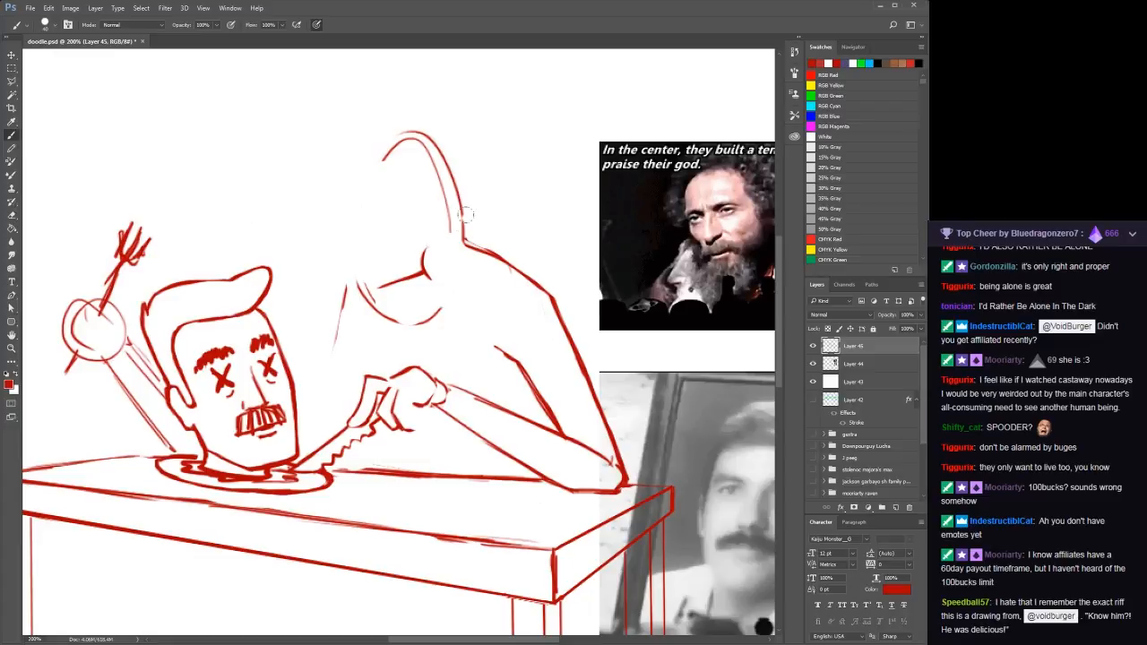
Draw the seated figure's long nose with its bridge, tip and nostril above the mouth
drag(466, 217, 396, 216)
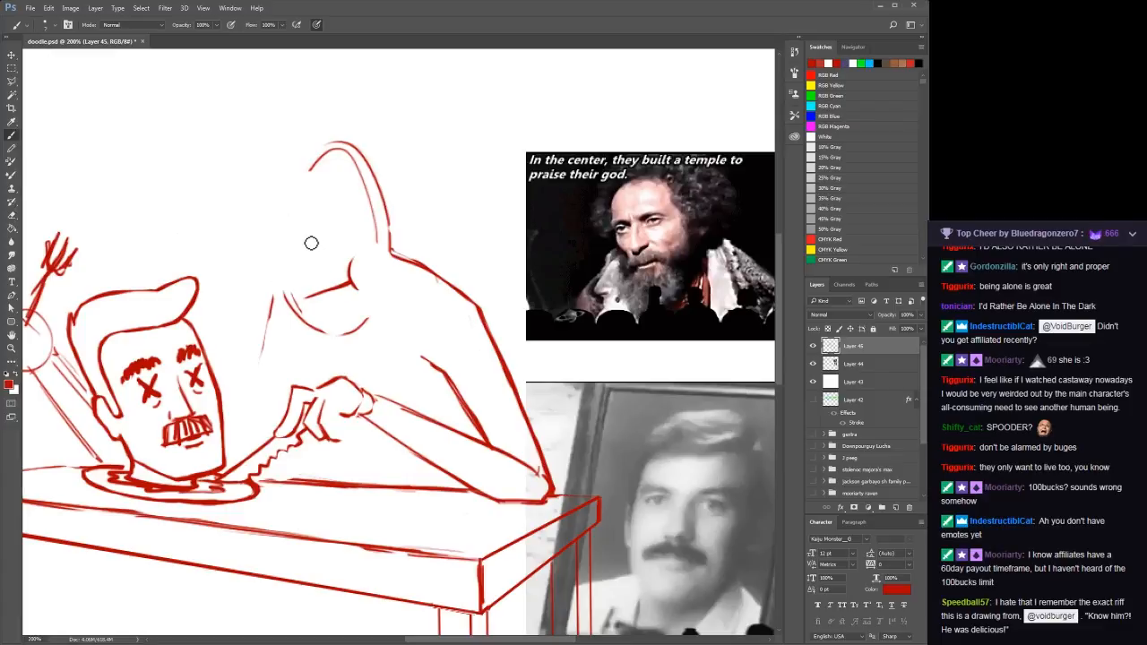
drag(306, 230, 306, 278)
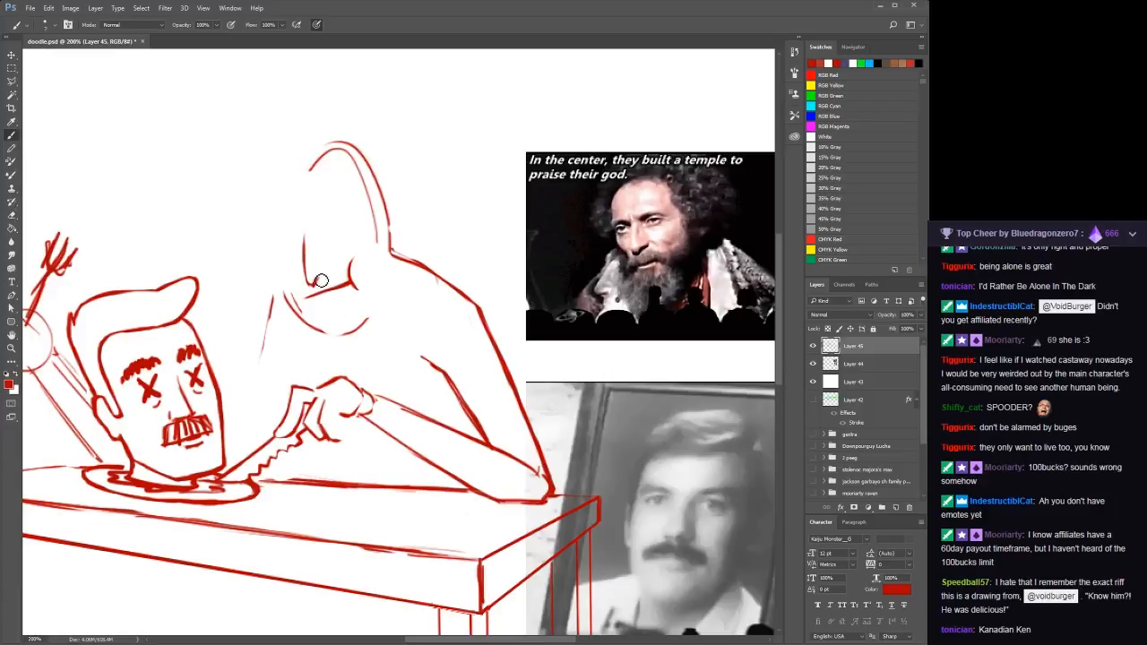
drag(329, 280, 319, 289)
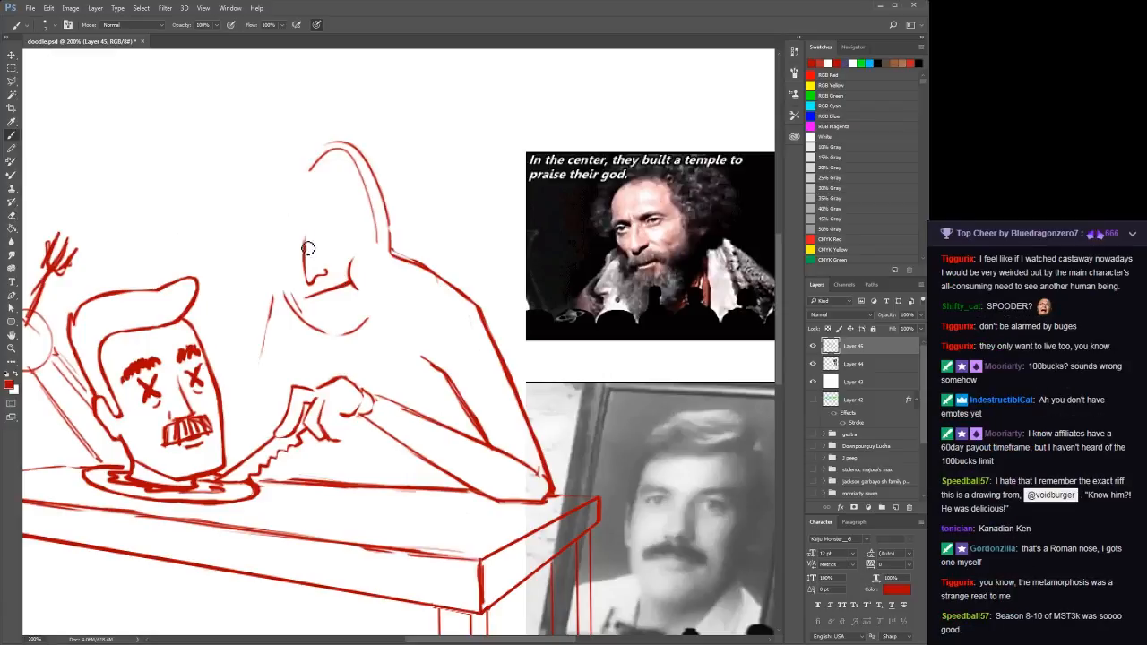
drag(301, 229, 303, 242)
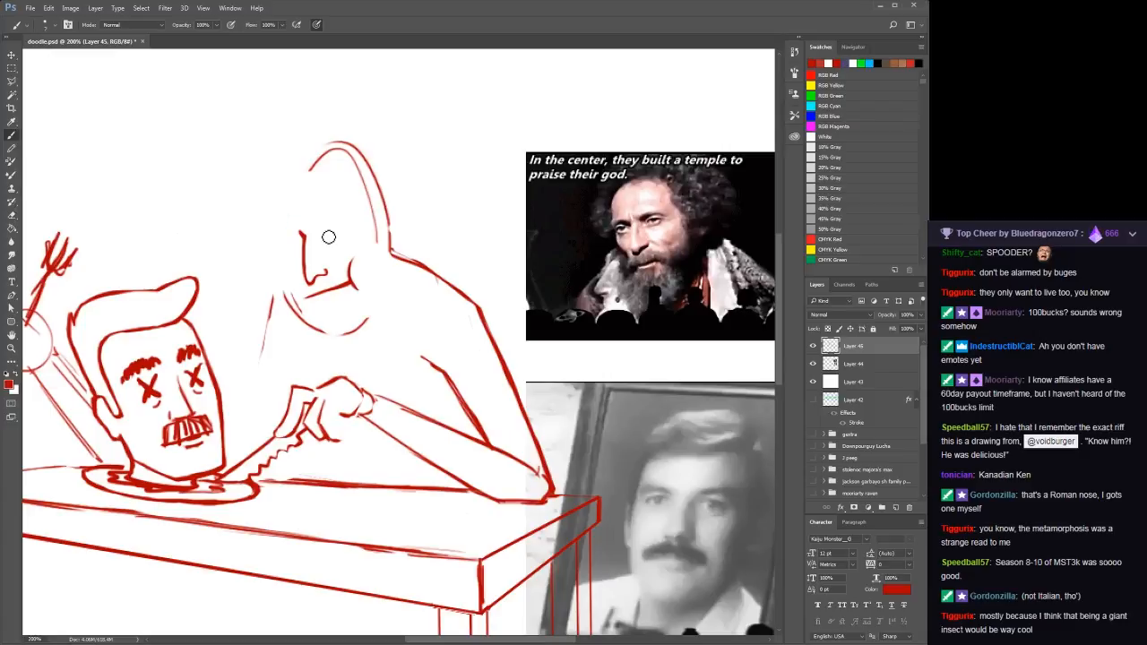
mouse_move(324, 237)
mouse_down()
mouse_move(353, 232)
mouse_move(329, 241)
mouse_move(330, 225)
mouse_move(289, 244)
mouse_move(347, 233)
mouse_up()
key(ctrl+z)
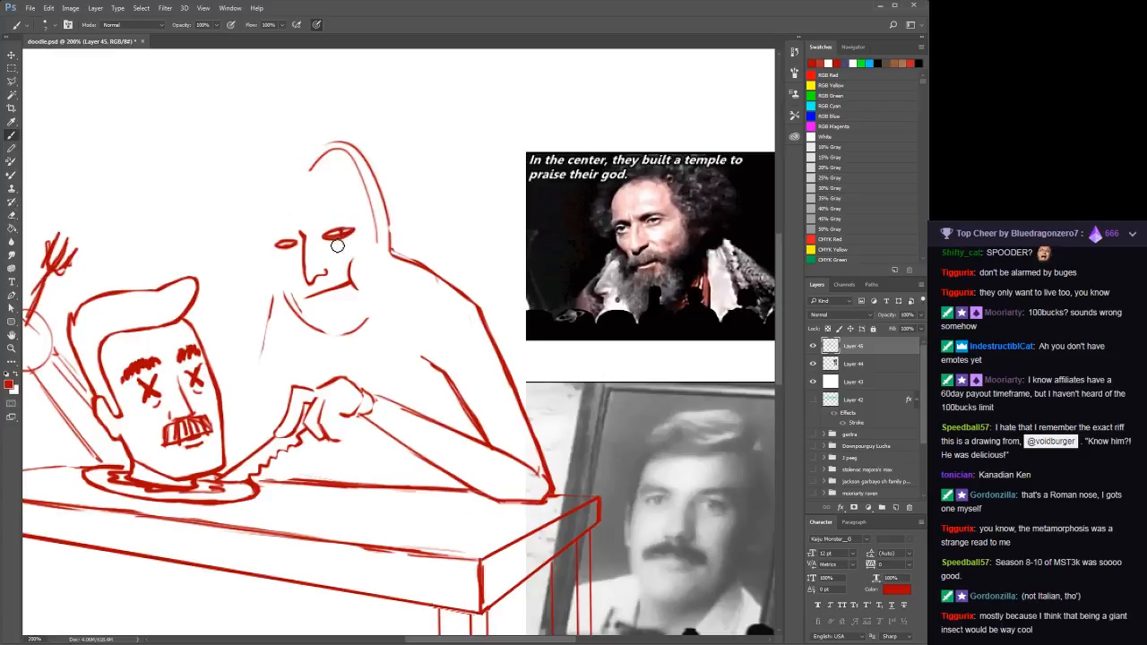
key(ctrl+alt+z)
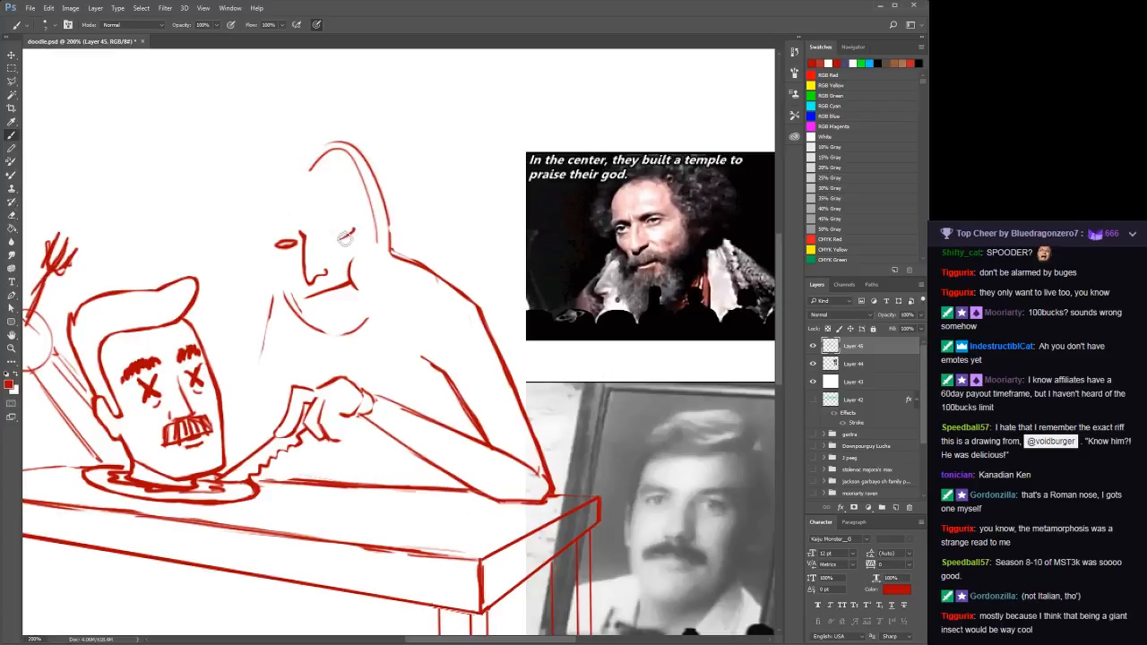
key(ctrl+alt+z)
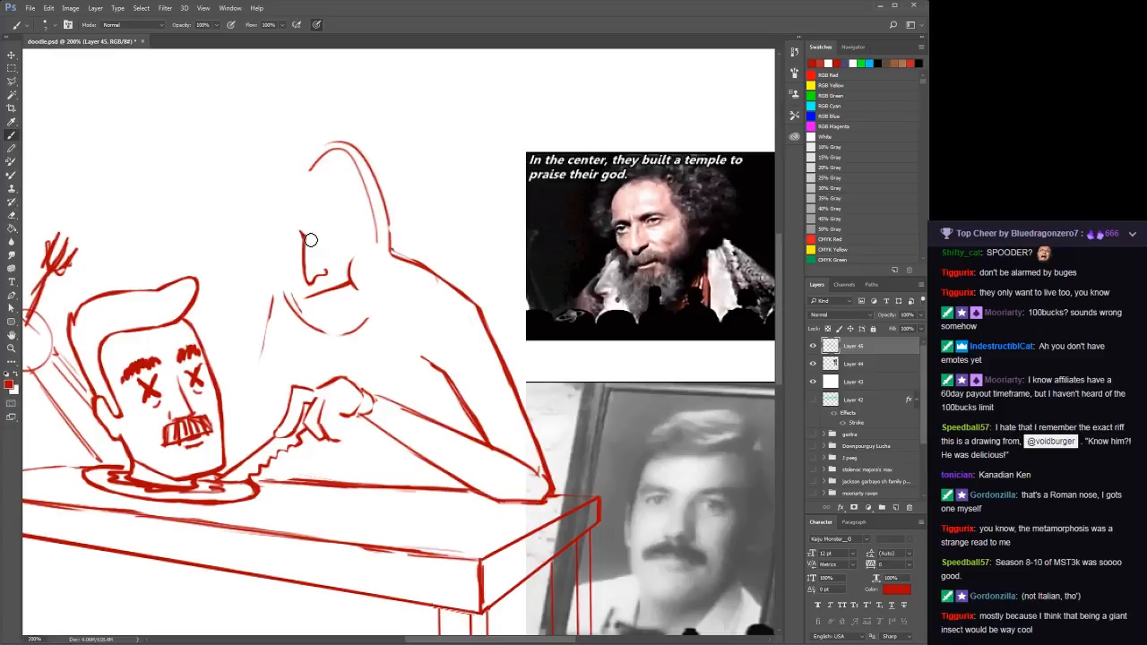
Draw both brows above the nose and outline the far side of the seated figure's face down to the mouth
drag(304, 237, 276, 236)
drag(314, 229, 351, 216)
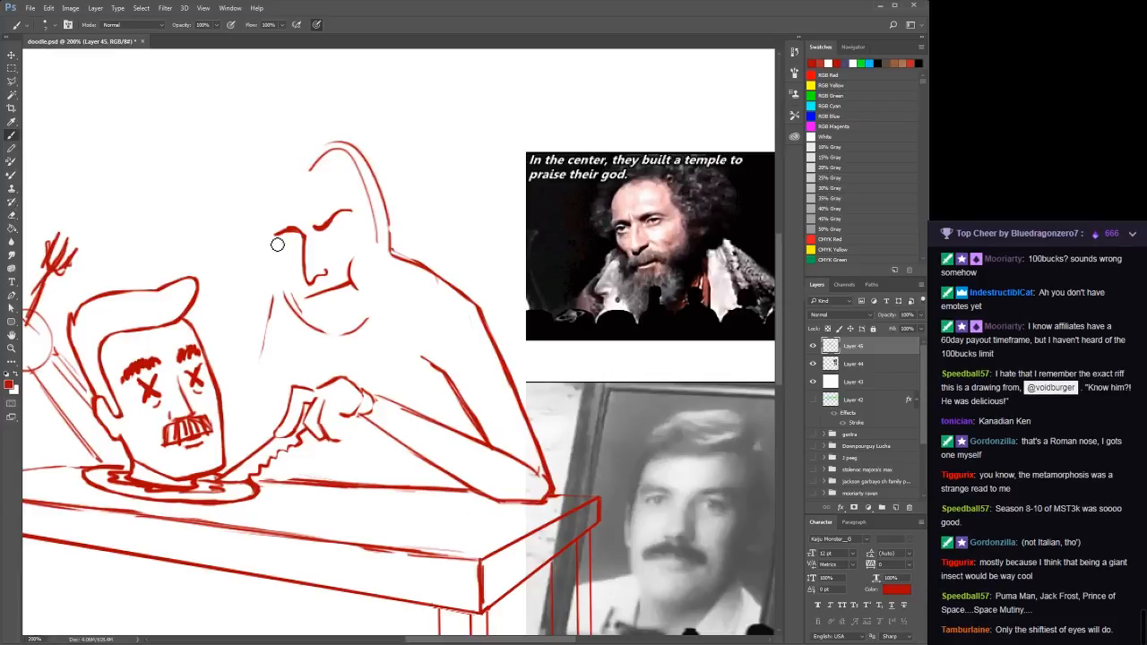
drag(273, 235, 295, 286)
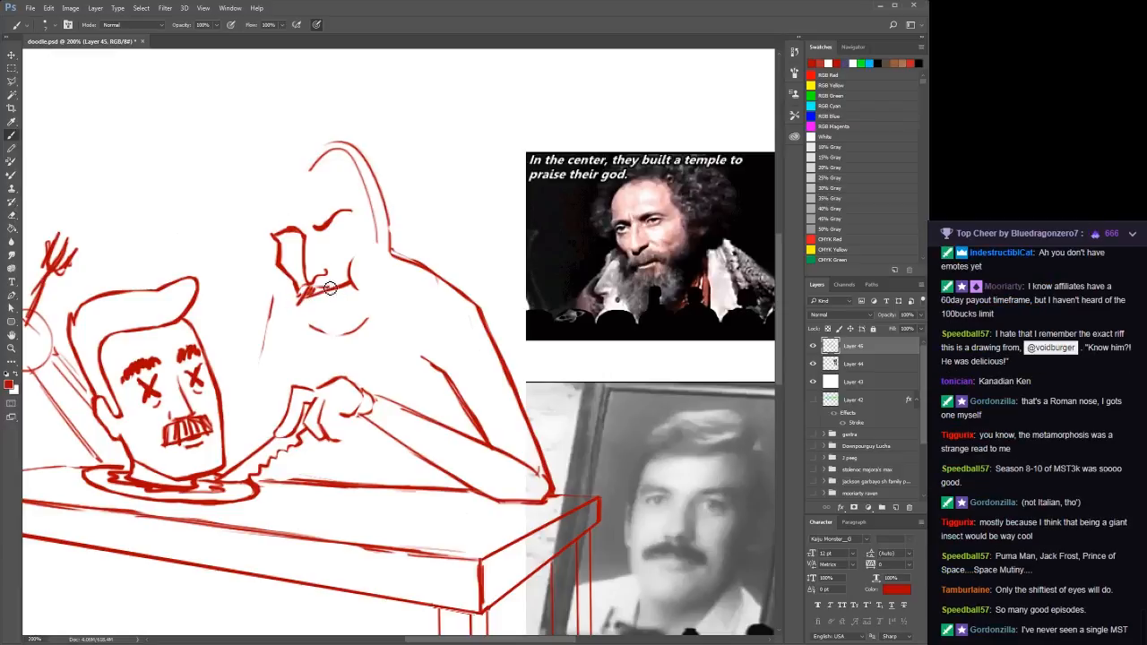
Sketch the seated figure's moustache, sideburn and ragged beard outline with short red strokes along the jaw and chin
mouse_move(330, 287)
mouse_down()
mouse_move(344, 279)
mouse_move(324, 290)
mouse_up()
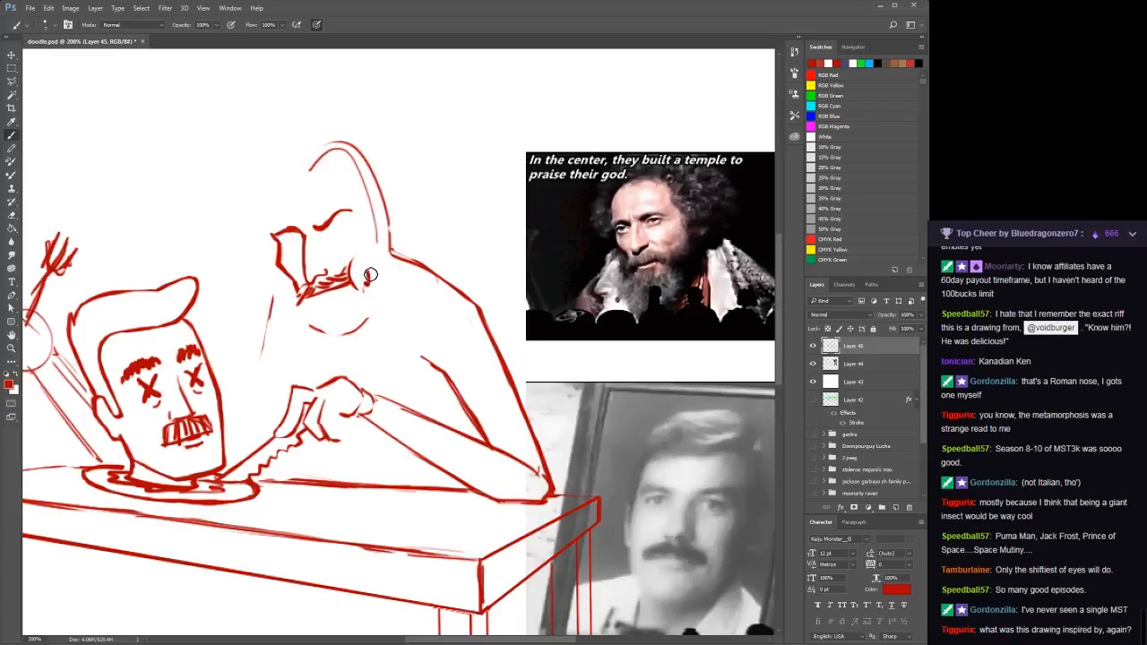
mouse_move(370, 275)
mouse_down()
mouse_move(381, 265)
mouse_move(392, 278)
mouse_up()
drag(393, 245, 382, 298)
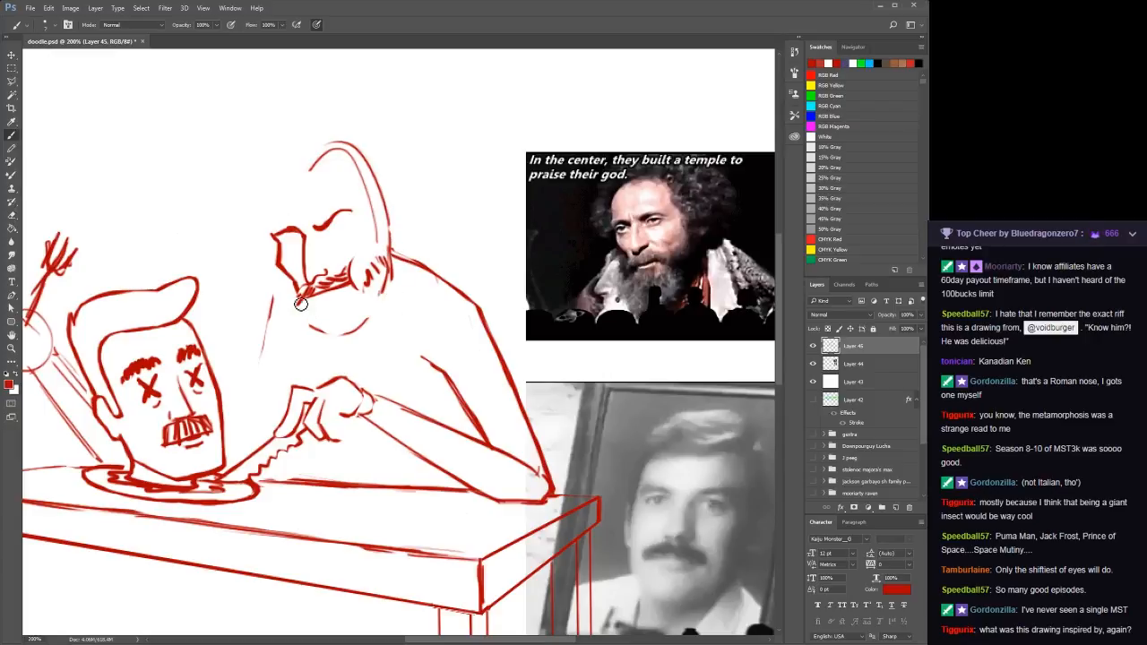
mouse_move(303, 290)
mouse_down()
mouse_move(333, 355)
mouse_move(341, 338)
mouse_move(358, 342)
mouse_move(384, 298)
mouse_move(295, 303)
mouse_up()
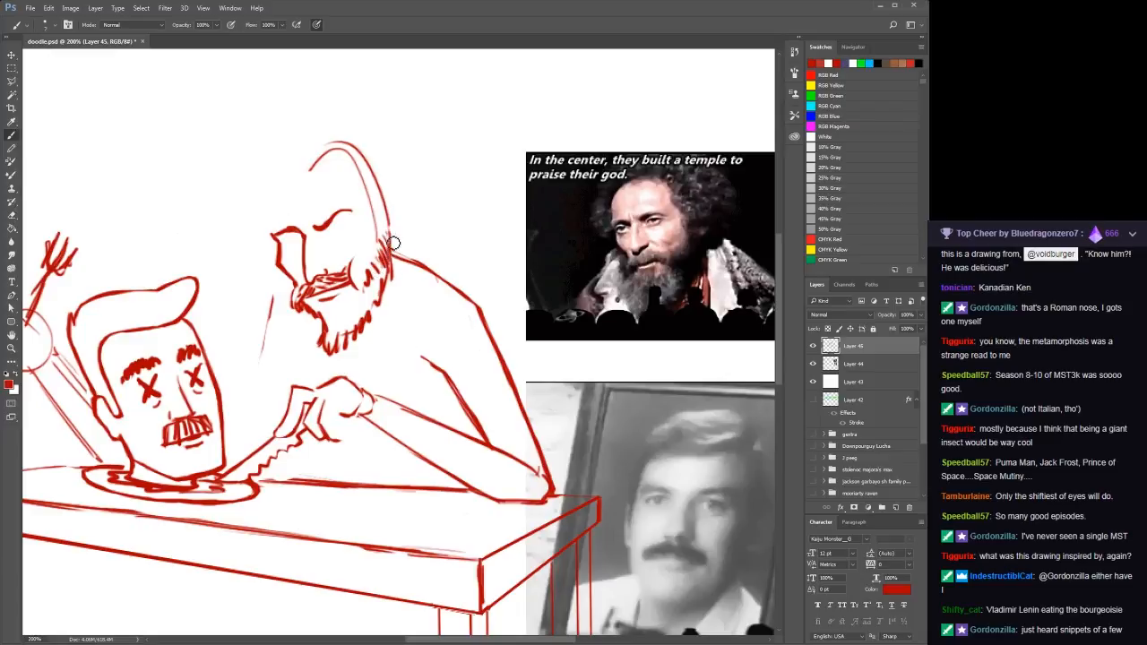
Fill the beard with dense hatching along the jaw and chin, and add a cheekbone line above it
mouse_move(378, 258)
mouse_down()
mouse_move(392, 292)
mouse_move(382, 265)
mouse_move(367, 318)
mouse_up()
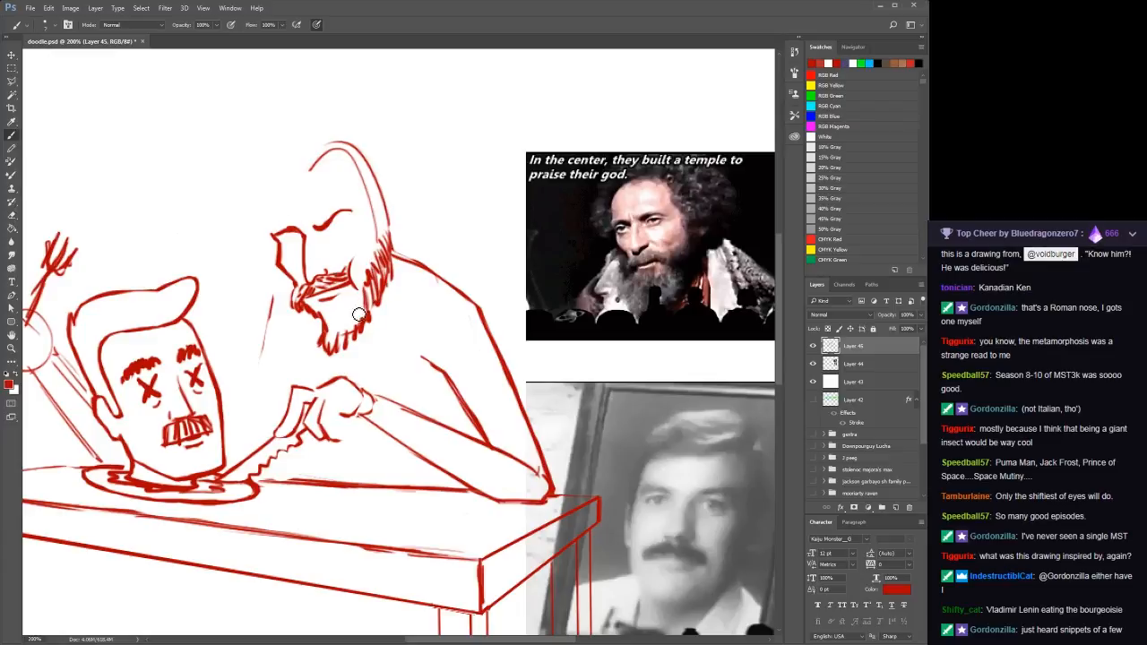
mouse_move(365, 305)
mouse_down()
mouse_move(321, 309)
mouse_move(337, 327)
mouse_move(328, 338)
mouse_move(349, 322)
mouse_move(349, 333)
mouse_move(362, 306)
mouse_move(364, 318)
mouse_move(362, 329)
mouse_move(348, 305)
mouse_move(354, 333)
mouse_move(333, 337)
mouse_move(328, 316)
mouse_move(320, 330)
mouse_move(329, 322)
mouse_move(340, 359)
mouse_move(363, 315)
mouse_move(391, 315)
mouse_up()
mouse_move(396, 270)
mouse_down()
mouse_move(354, 284)
mouse_move(373, 274)
mouse_move(355, 224)
mouse_move(372, 248)
mouse_move(357, 229)
mouse_move(366, 236)
mouse_move(356, 256)
mouse_move(367, 242)
mouse_move(355, 255)
mouse_move(364, 238)
mouse_move(371, 247)
mouse_move(350, 262)
mouse_move(370, 237)
mouse_up()
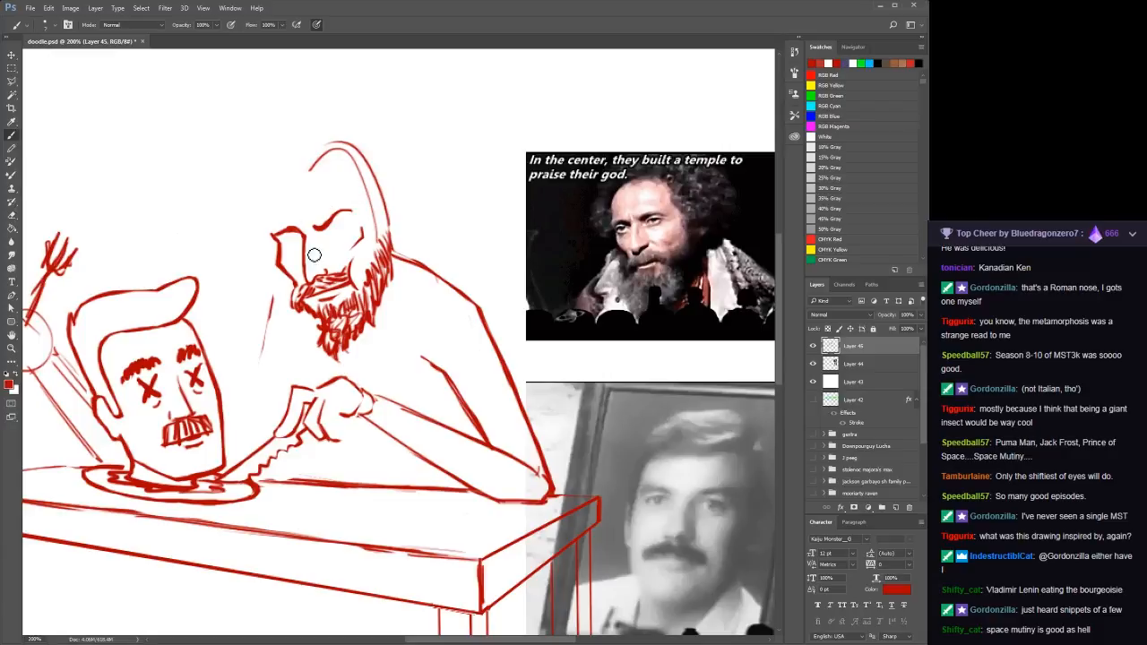
Draw the seated figure's near eye as a narrow, slanted shape beneath the arched brow
key(z)
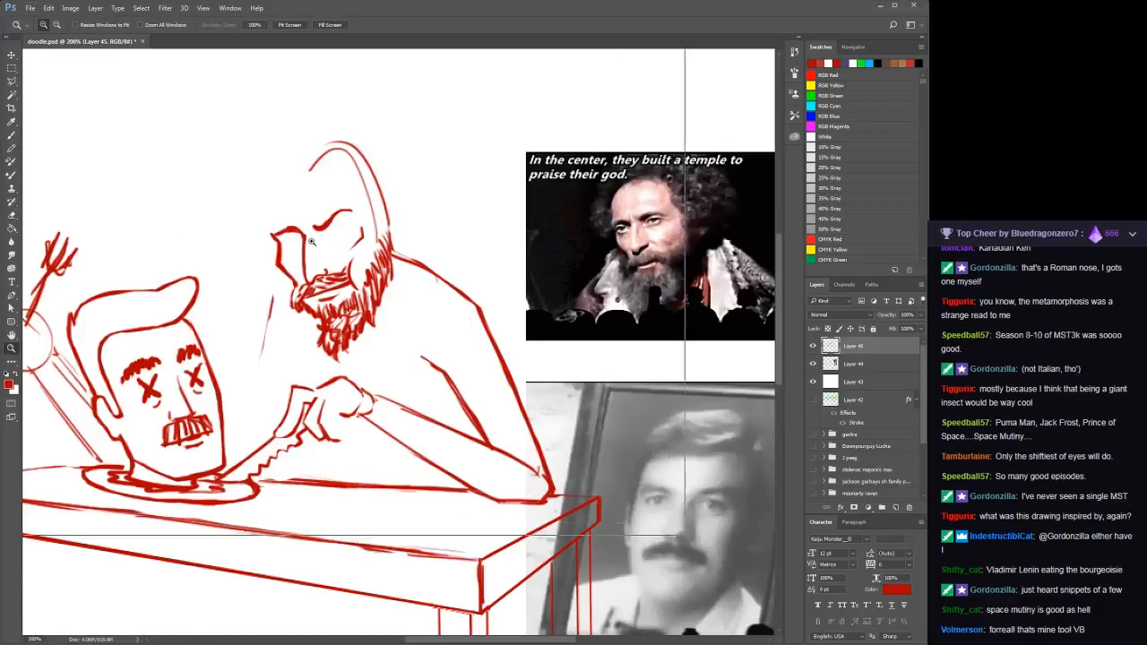
click(309, 245)
key(alt)
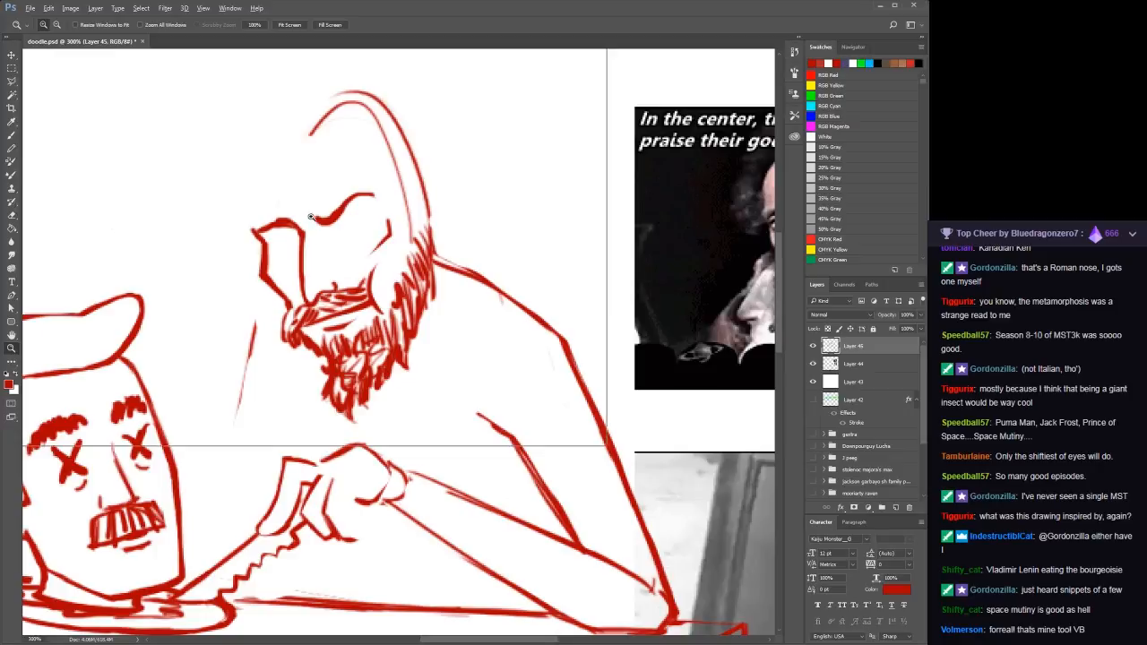
click(312, 216)
key(b)
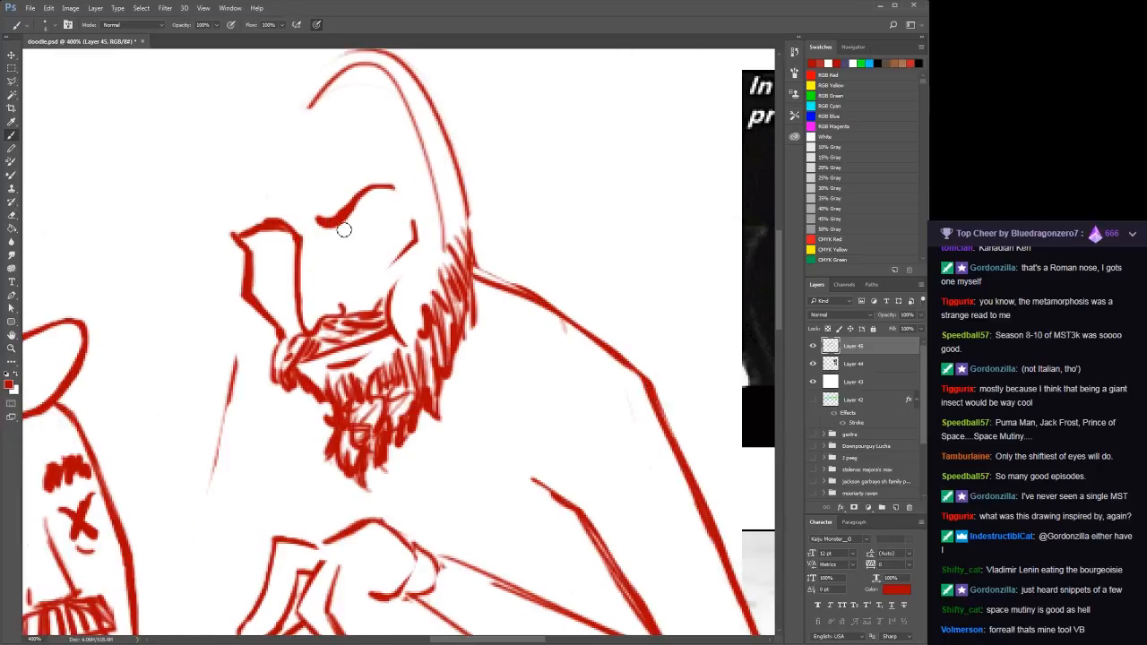
drag(340, 221, 317, 218)
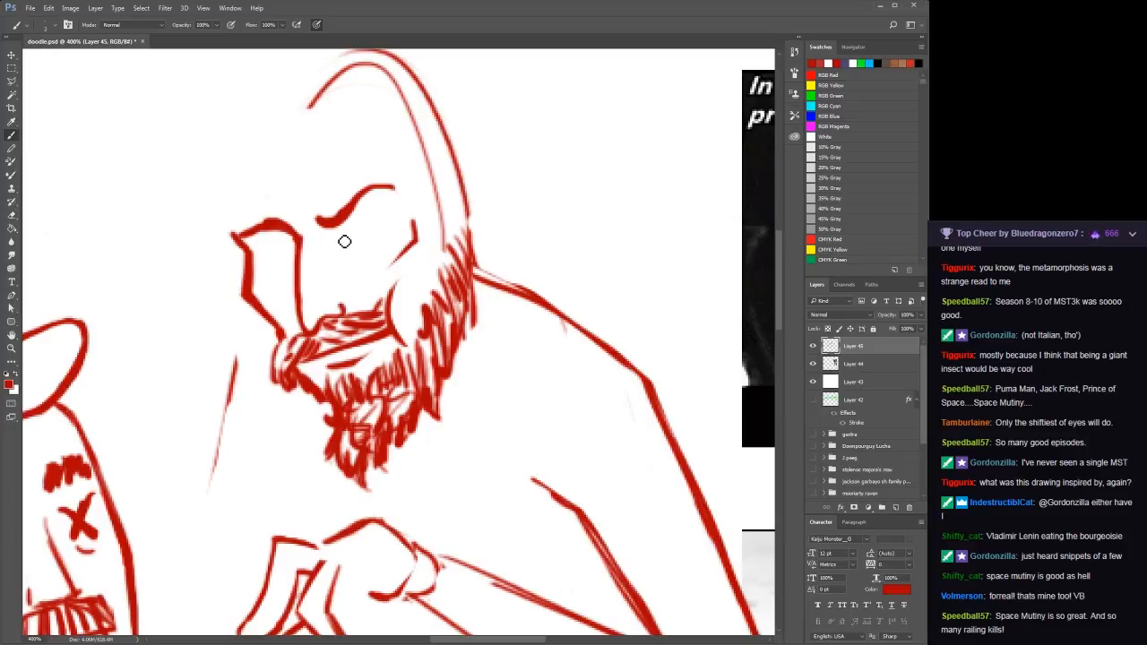
mouse_move(334, 242)
mouse_down()
mouse_move(383, 217)
mouse_move(331, 248)
mouse_move(388, 220)
mouse_move(332, 248)
mouse_move(384, 223)
mouse_move(335, 251)
mouse_move(371, 263)
mouse_move(380, 255)
mouse_move(336, 264)
mouse_move(332, 235)
mouse_move(387, 212)
mouse_move(342, 235)
mouse_move(330, 255)
mouse_move(345, 267)
mouse_move(389, 248)
mouse_move(385, 223)
mouse_move(378, 230)
mouse_move(385, 219)
mouse_move(375, 228)
mouse_move(391, 224)
mouse_up()
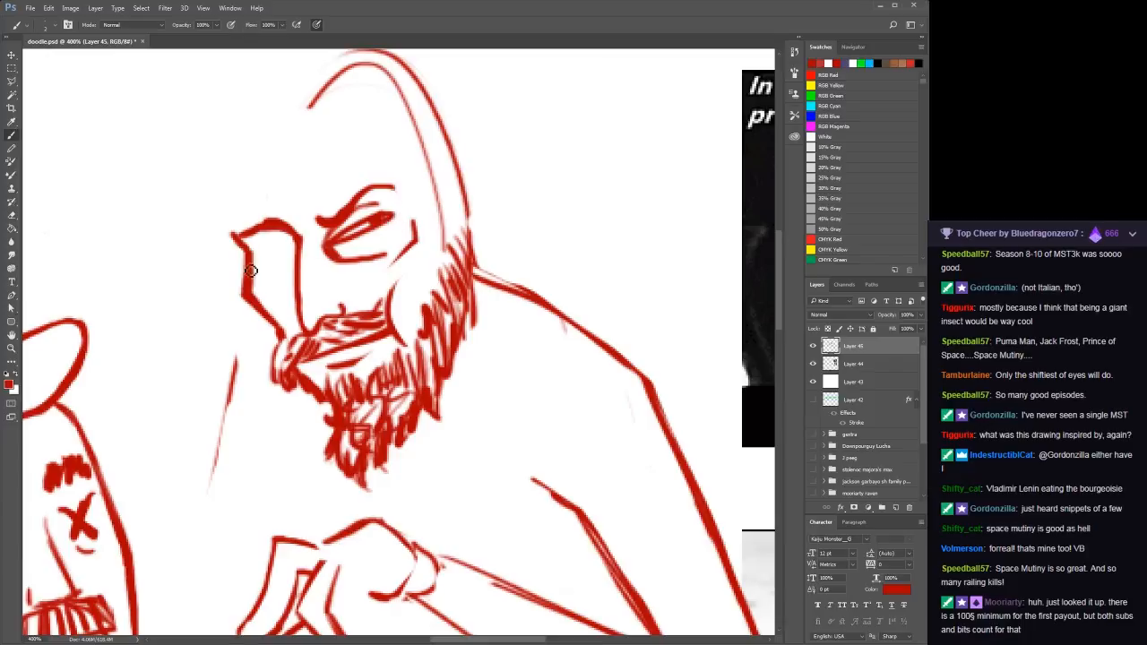
Draw the far eye beside the nose and add light creases under and around both eyes
mouse_move(295, 247)
mouse_down()
mouse_move(263, 259)
mouse_move(305, 254)
mouse_move(266, 257)
mouse_move(297, 257)
mouse_move(277, 290)
mouse_move(303, 255)
mouse_move(298, 264)
mouse_move(293, 245)
mouse_move(265, 243)
mouse_move(303, 250)
mouse_move(261, 247)
mouse_move(302, 259)
mouse_up()
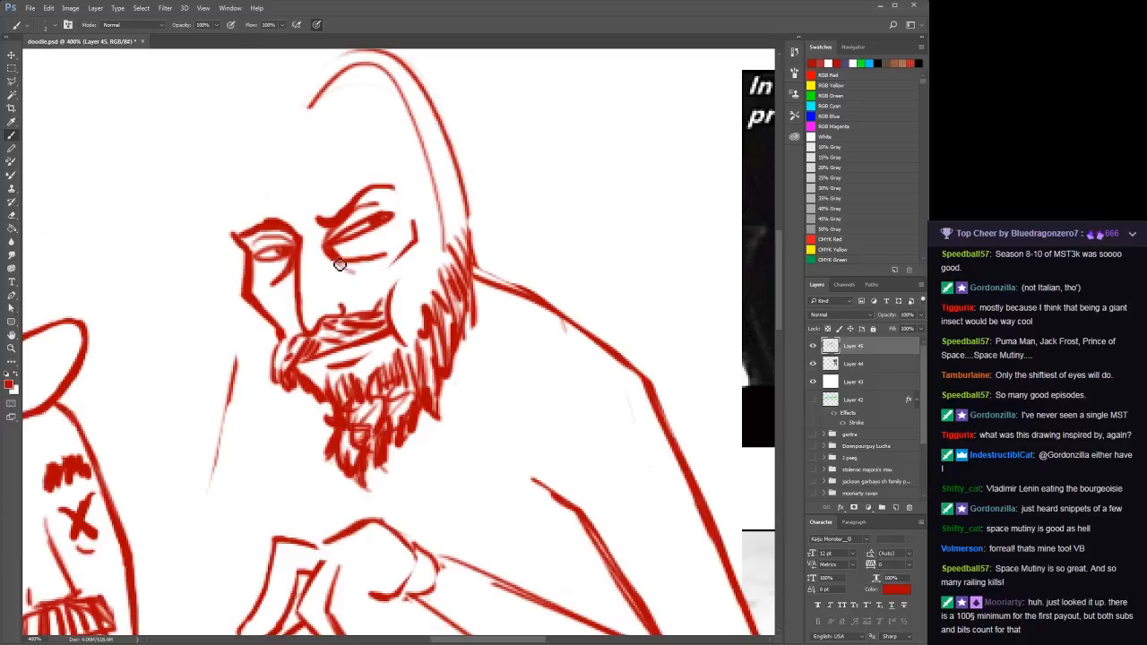
mouse_move(384, 270)
mouse_down()
mouse_move(326, 248)
mouse_move(373, 254)
mouse_move(383, 236)
mouse_move(355, 270)
mouse_move(335, 264)
mouse_move(389, 239)
mouse_up()
mouse_move(294, 268)
mouse_down()
mouse_move(263, 294)
mouse_move(273, 281)
mouse_up()
mouse_move(414, 218)
mouse_down()
mouse_move(432, 194)
mouse_move(405, 215)
mouse_up()
Draw the front edge of the seated figure's forehead rising above the far brow
key(z)
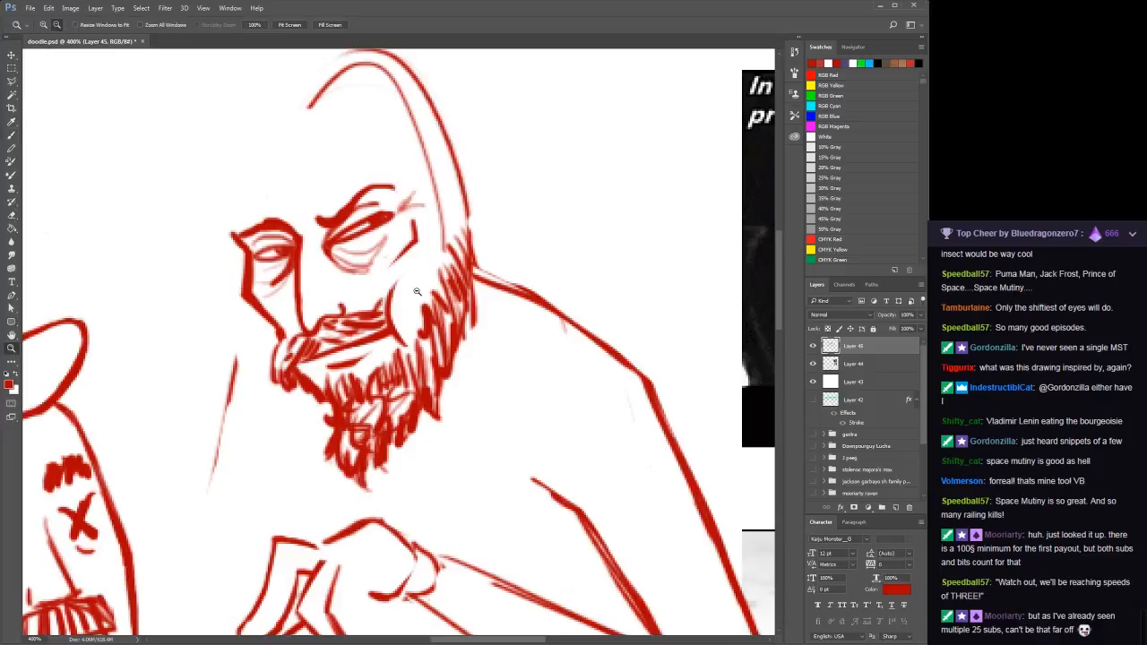
alt+click(420, 279)
alt+click(484, 309)
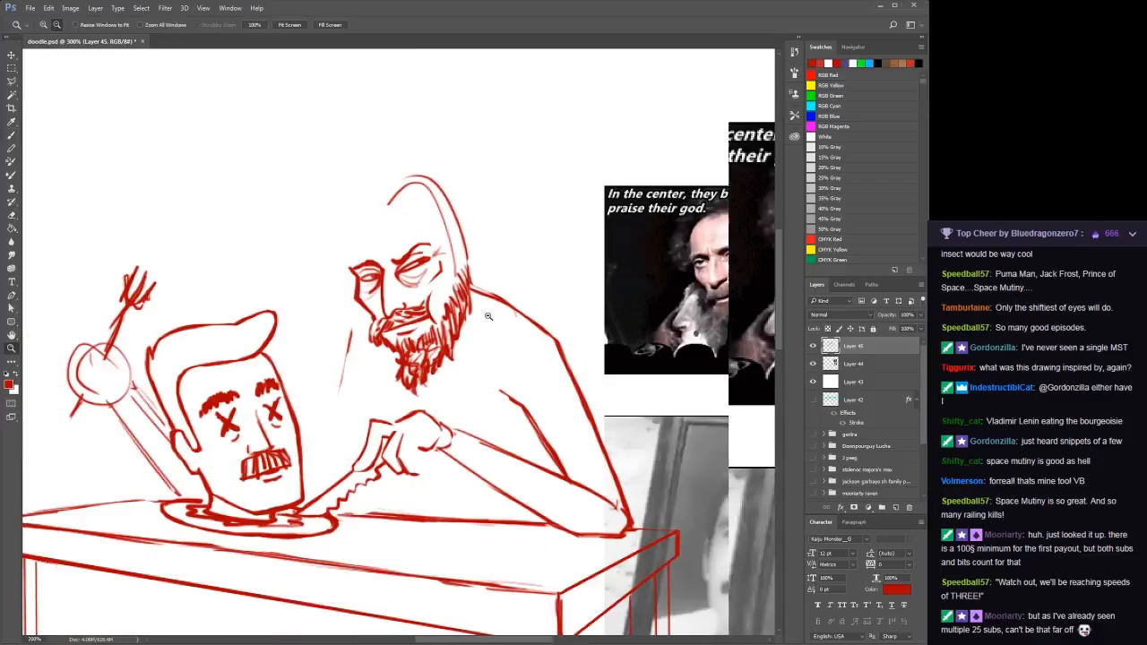
alt+click(483, 308)
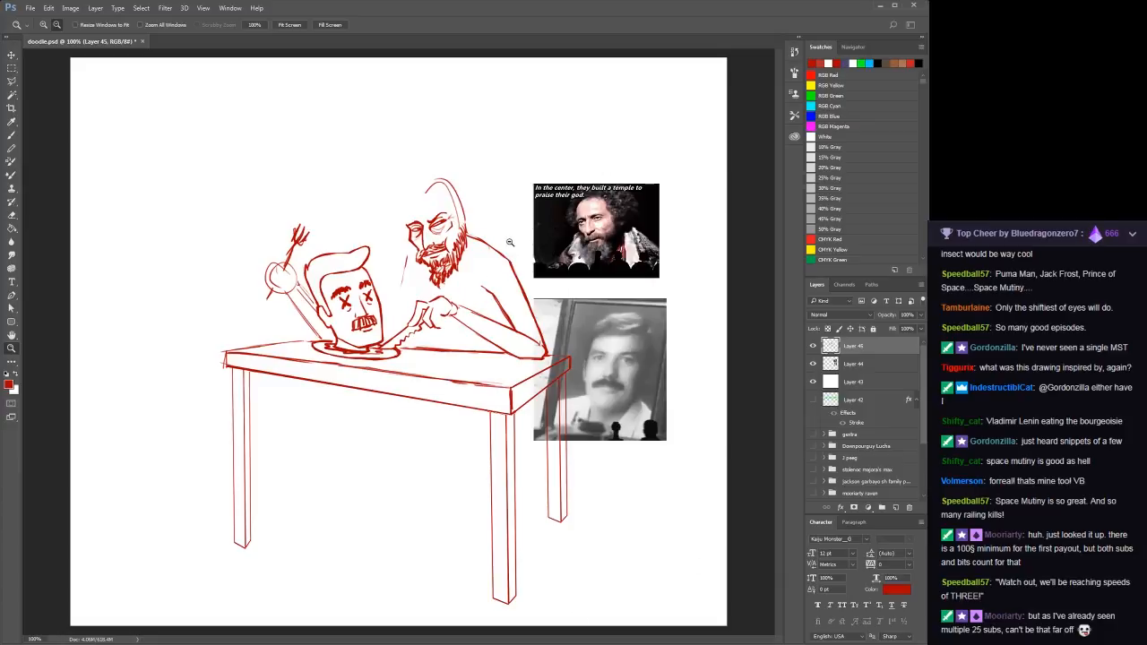
click(468, 222)
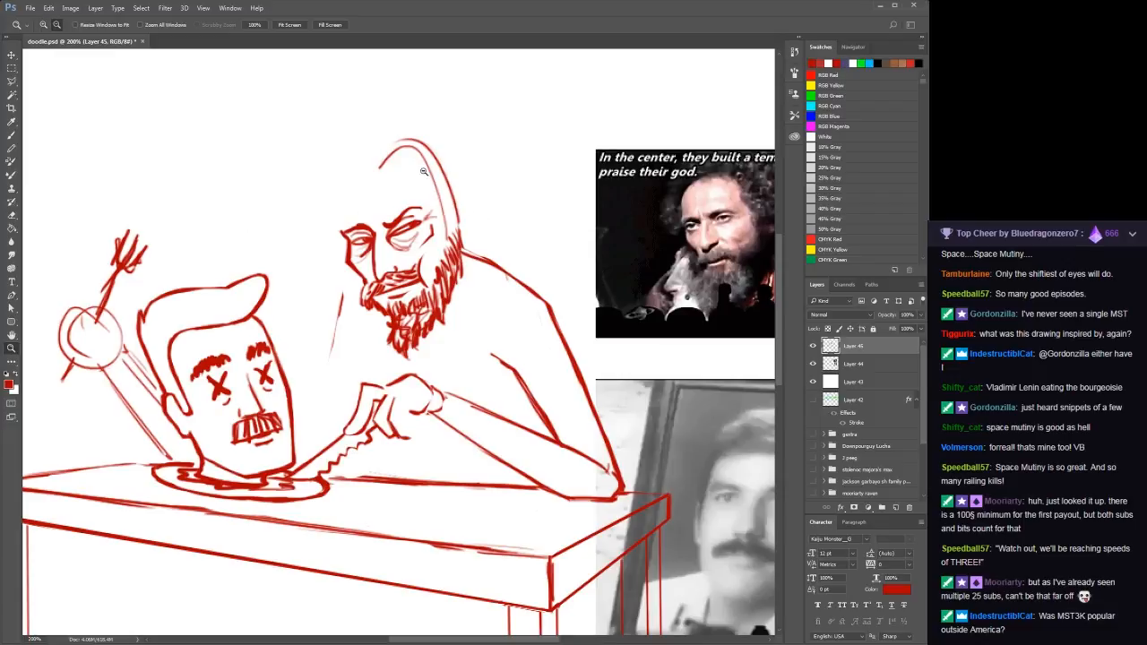
key(b)
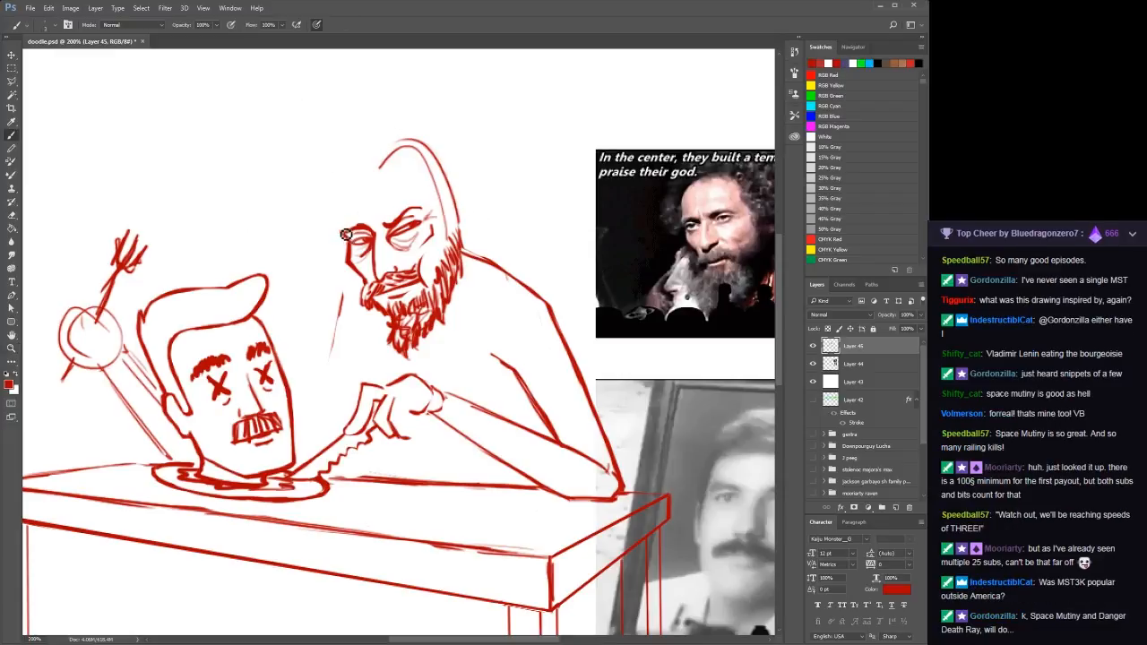
mouse_move(343, 230)
mouse_down()
mouse_move(340, 206)
mouse_move(348, 220)
mouse_up()
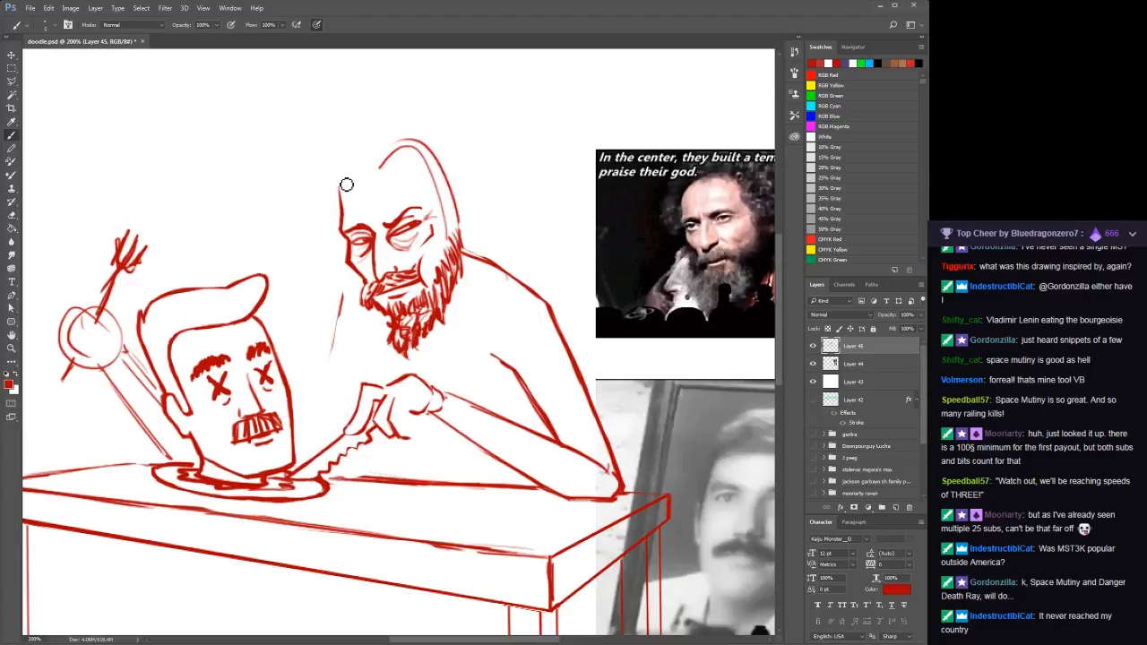
drag(340, 177, 341, 213)
Erase the old rounded skull outline and add the ear behind the sideburn
mouse_move(384, 169)
mouse_down()
mouse_move(414, 148)
mouse_move(413, 171)
mouse_move(417, 144)
mouse_move(430, 159)
mouse_move(448, 240)
mouse_up()
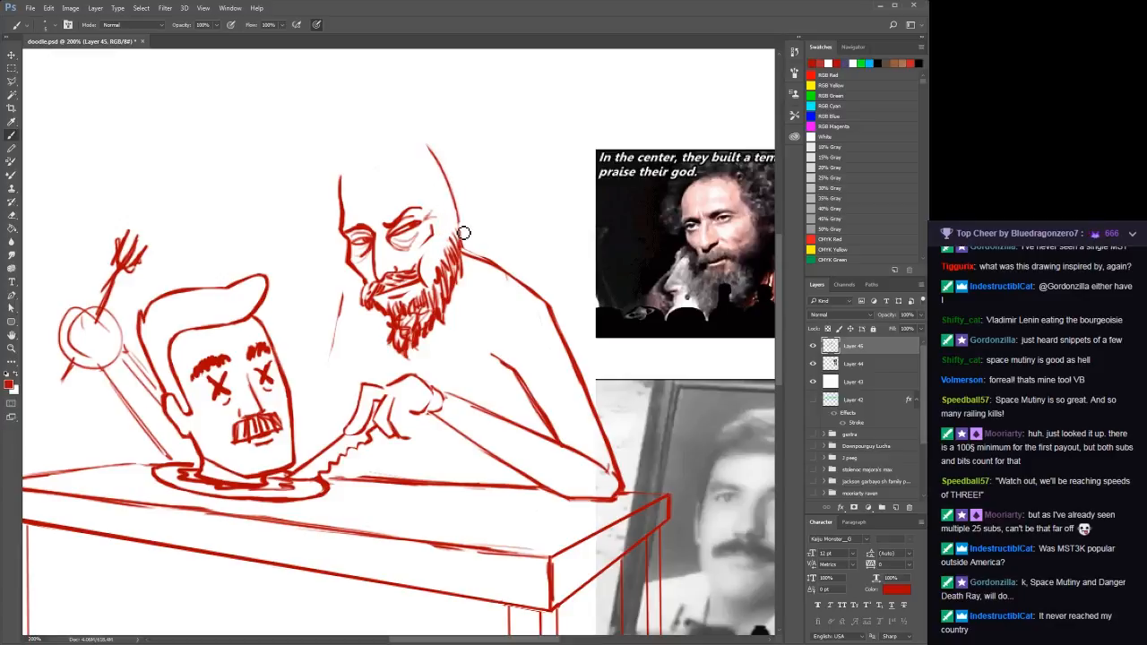
key(space)
drag(502, 198, 379, 180)
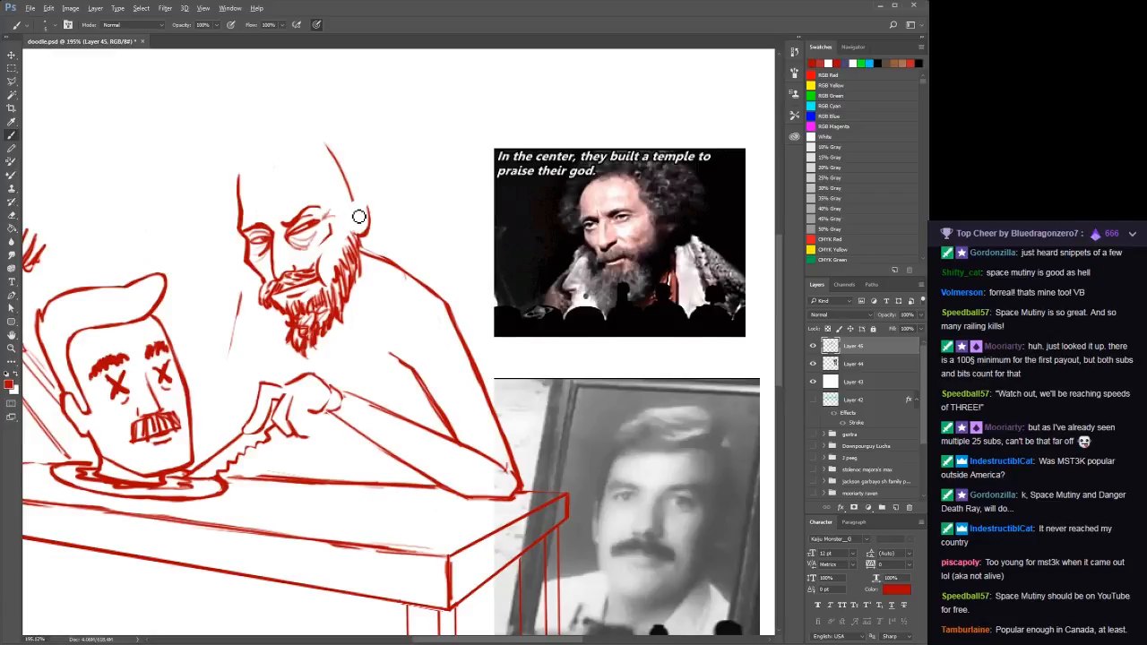
scroll(358, 216, down, 1)
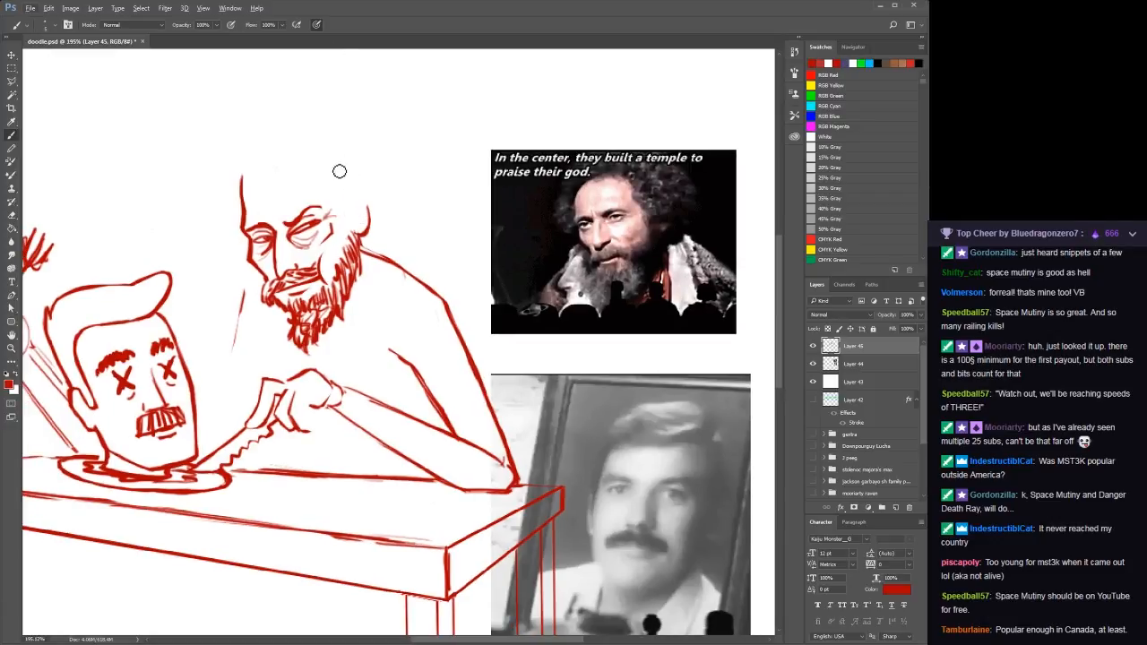
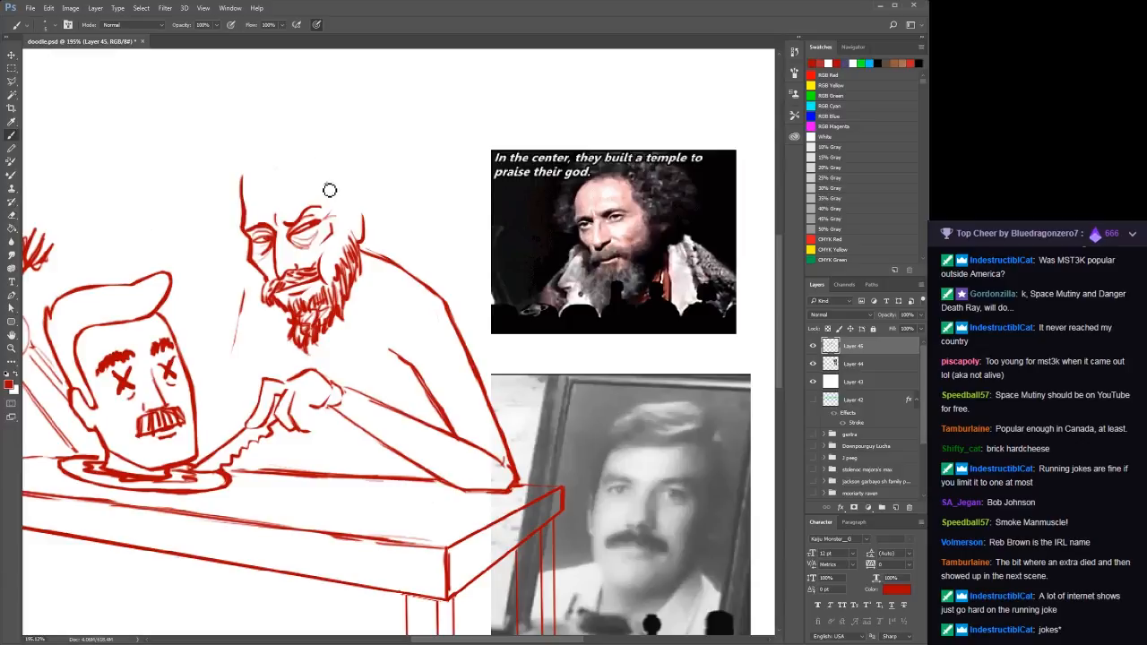
Draw the wavy hairline, close the high forehead, and surround the head with a bushy outline of curly hair
mouse_move(328, 185)
mouse_down()
mouse_move(357, 230)
mouse_move(382, 213)
mouse_move(379, 191)
mouse_move(366, 205)
mouse_move(395, 207)
mouse_move(402, 169)
mouse_move(357, 125)
mouse_up()
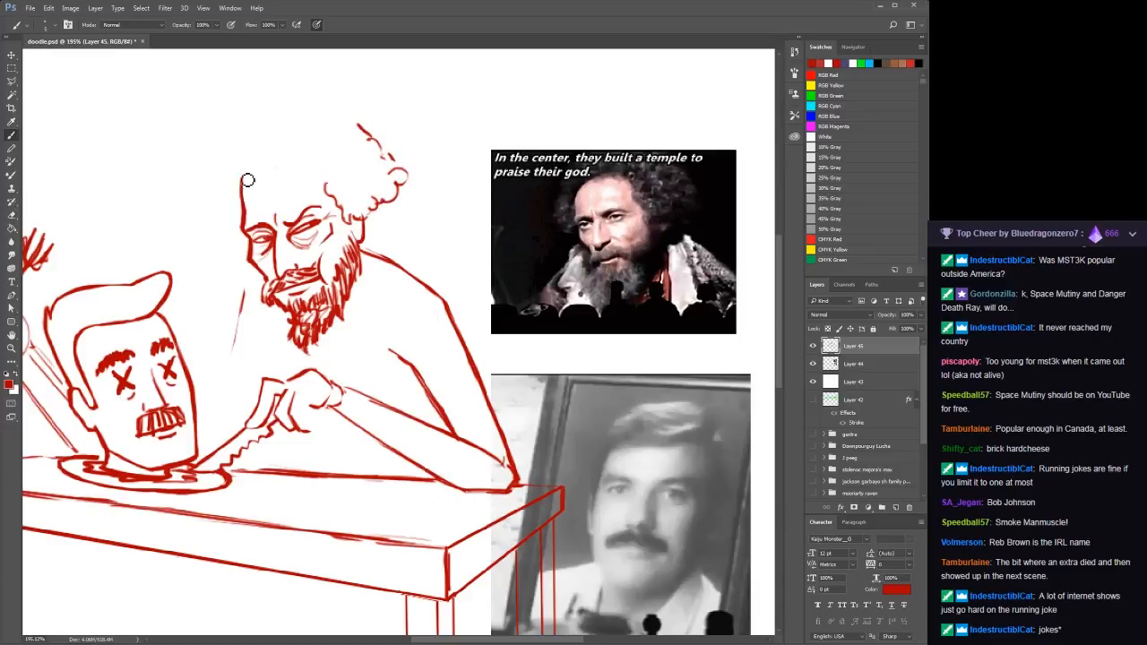
mouse_move(242, 188)
mouse_down()
mouse_move(254, 153)
mouse_move(280, 149)
mouse_move(323, 155)
mouse_move(332, 187)
mouse_up()
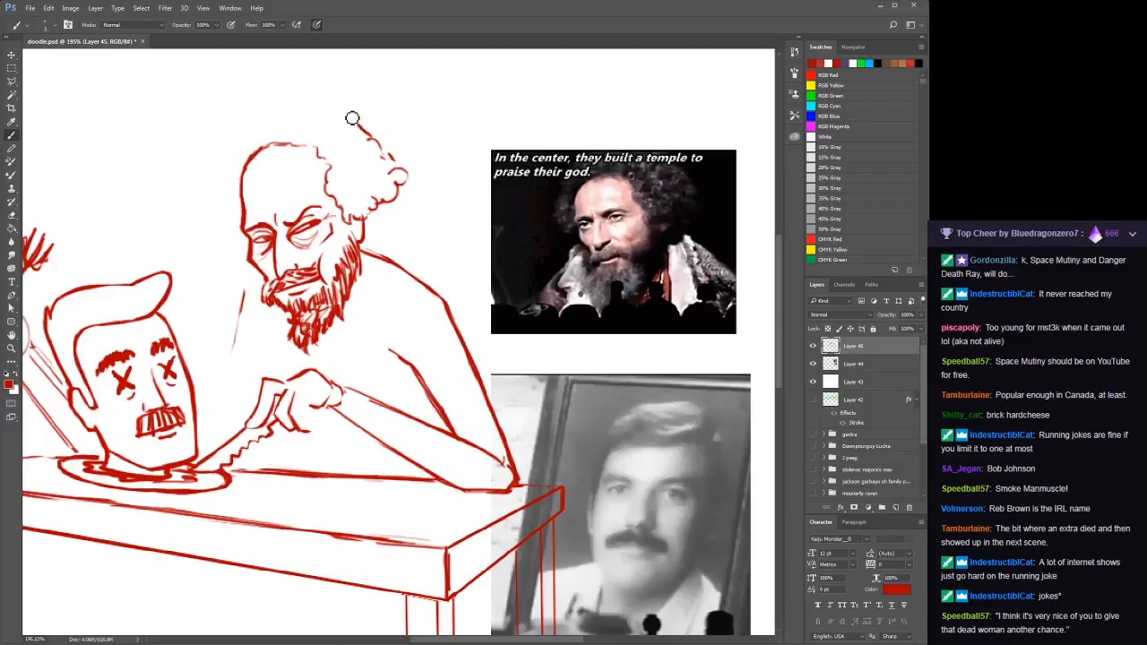
mouse_move(351, 119)
mouse_down()
mouse_move(262, 119)
mouse_move(231, 143)
mouse_move(218, 169)
mouse_move(222, 252)
mouse_move(249, 262)
mouse_up()
mouse_move(367, 235)
mouse_down()
mouse_move(396, 247)
mouse_move(410, 234)
mouse_move(403, 184)
mouse_up()
drag(396, 258, 392, 251)
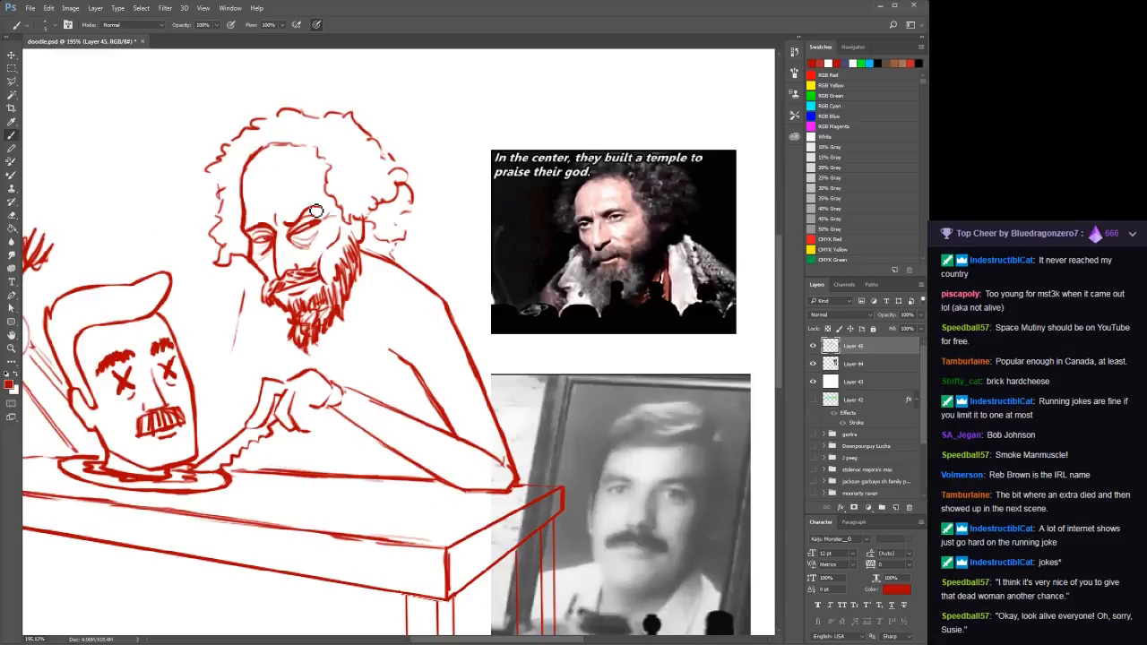
Rework the sideburn and the beard's upper edge along the near cheek
key(z)
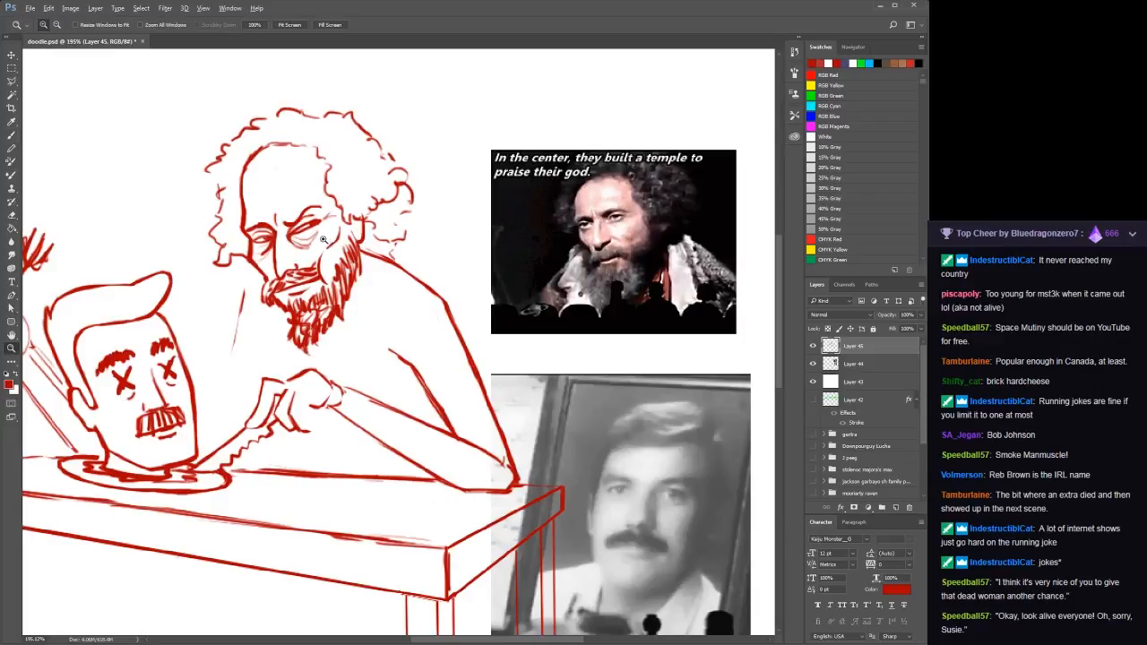
click(315, 246)
key(b)
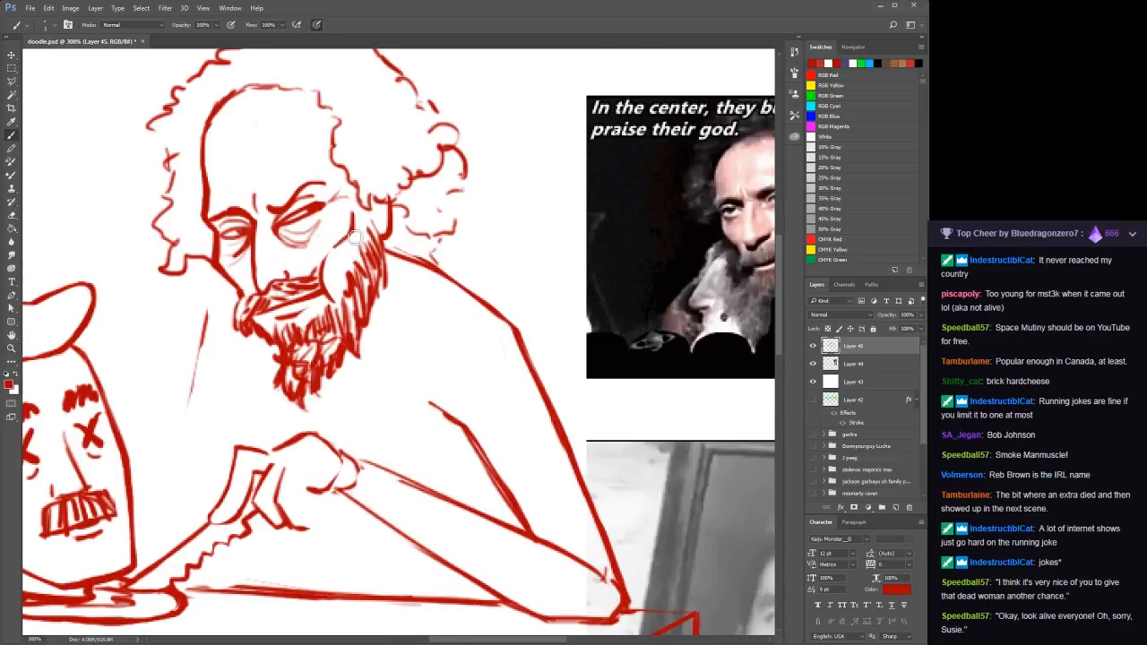
drag(342, 270, 346, 289)
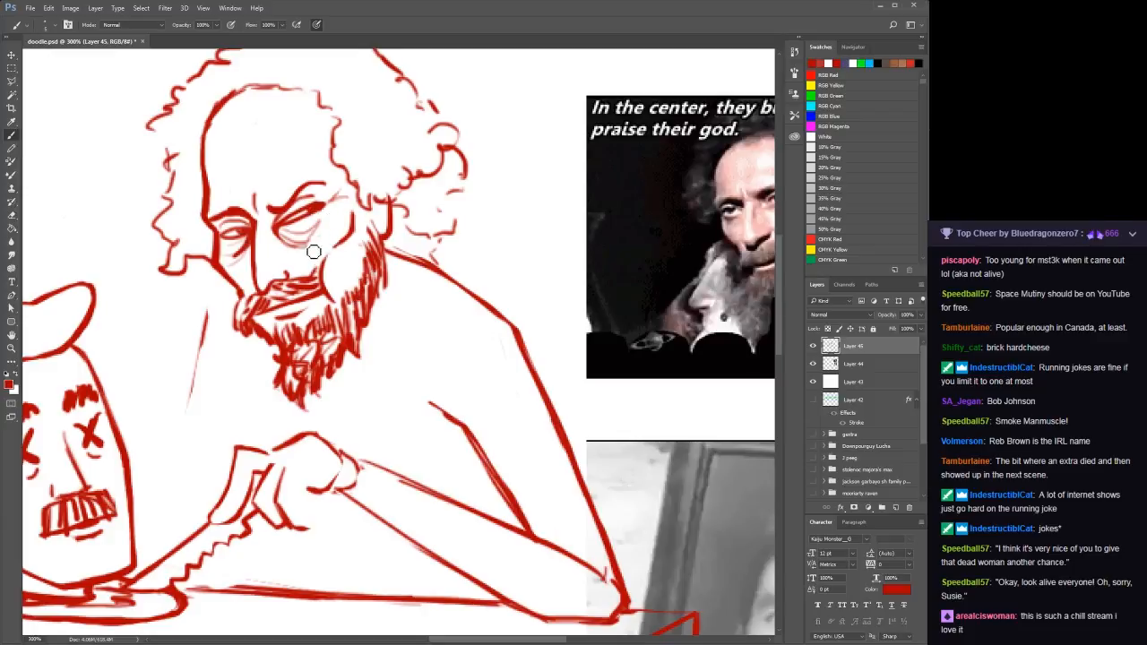
Clean up the creases beneath the near eye and refine the details around both eyes
key(space)
drag(349, 253, 282, 266)
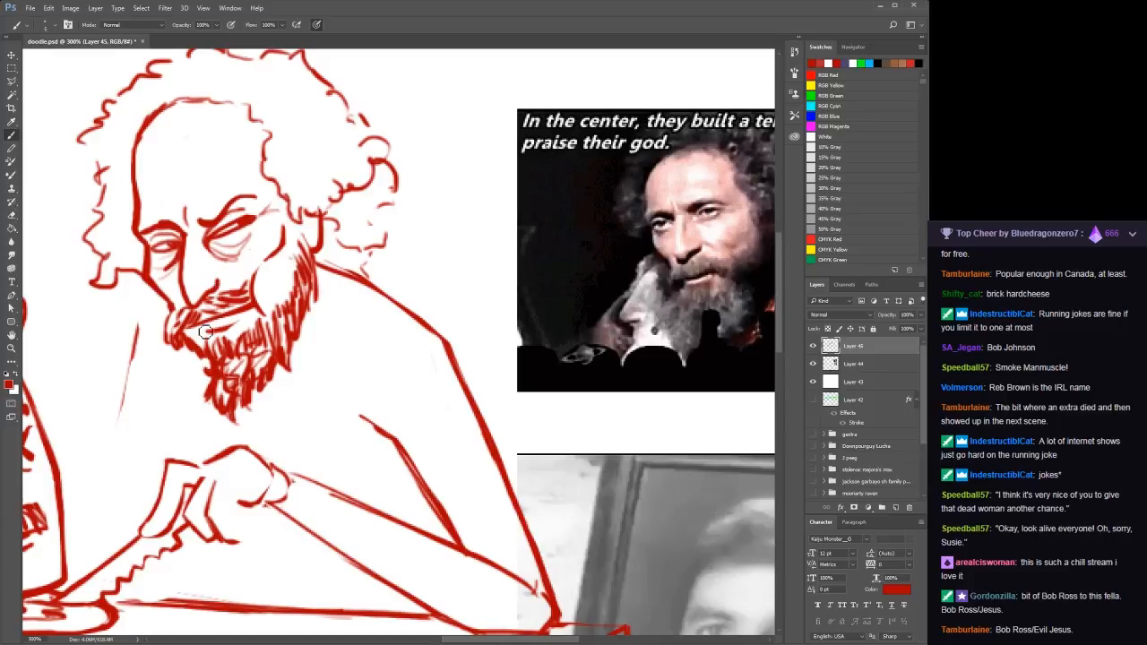
mouse_move(246, 259)
mouse_down()
mouse_move(213, 251)
mouse_move(227, 257)
mouse_move(255, 226)
mouse_move(242, 219)
mouse_move(256, 225)
mouse_move(247, 215)
mouse_move(223, 244)
mouse_move(234, 248)
mouse_move(208, 251)
mouse_move(223, 224)
mouse_move(235, 245)
mouse_move(254, 238)
mouse_up()
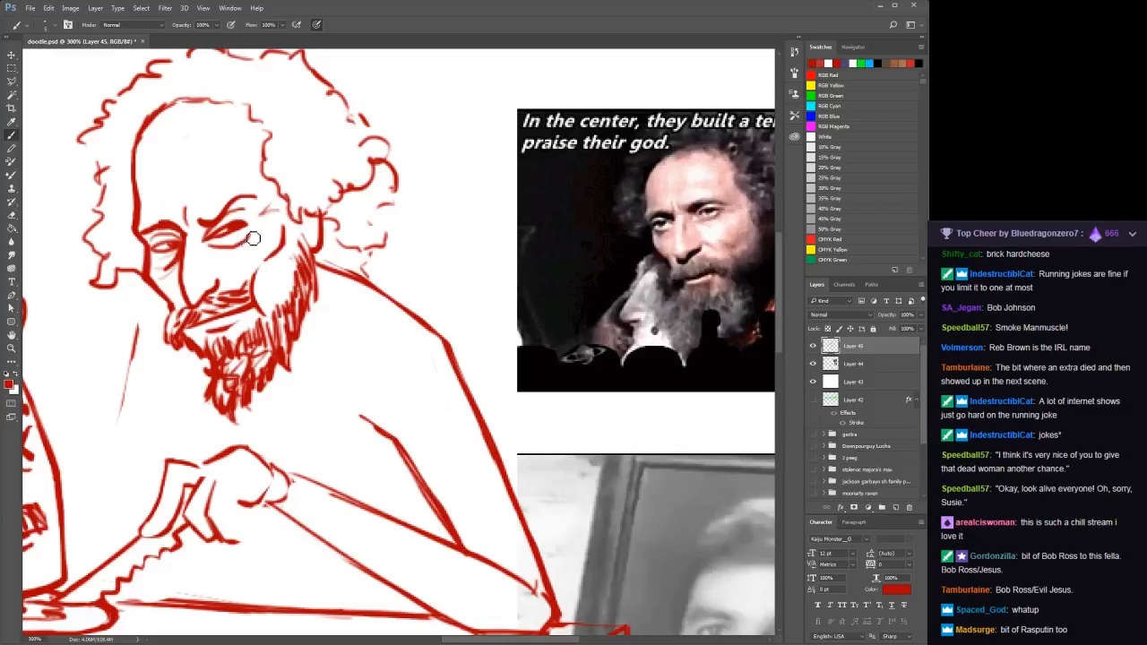
key(ctrl+z)
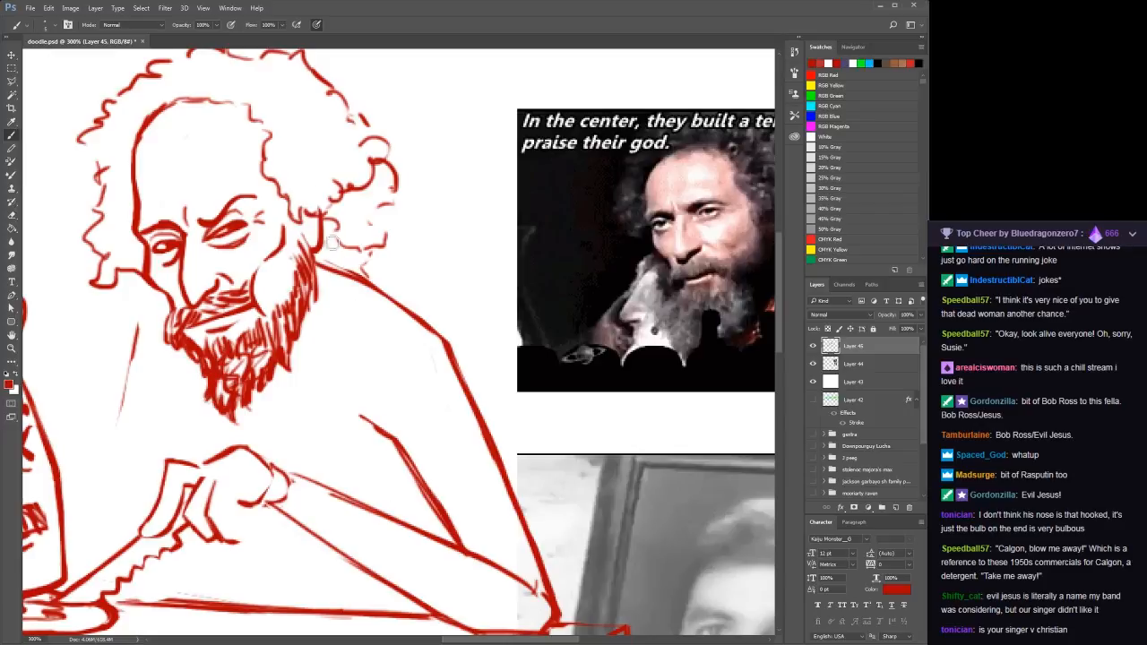
Redraw the ear with darker strokes and thicken the wavy hairline from the ear up the temple
key(space)
drag(400, 255, 309, 266)
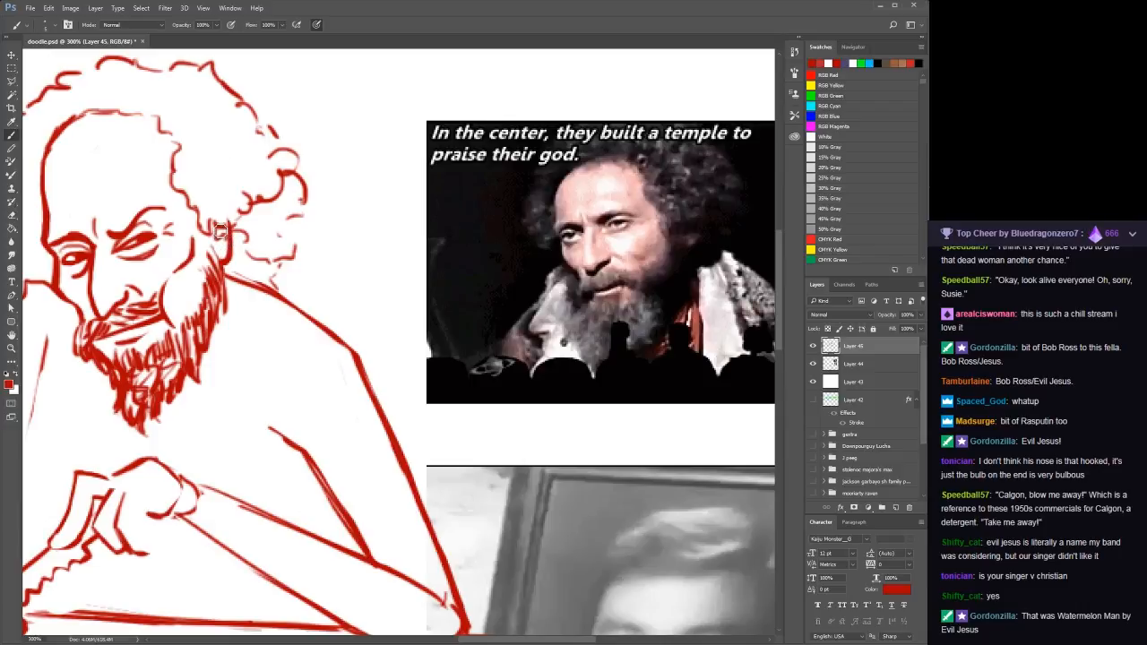
drag(219, 237, 221, 247)
mouse_move(220, 235)
mouse_down()
mouse_move(216, 224)
mouse_move(235, 218)
mouse_up()
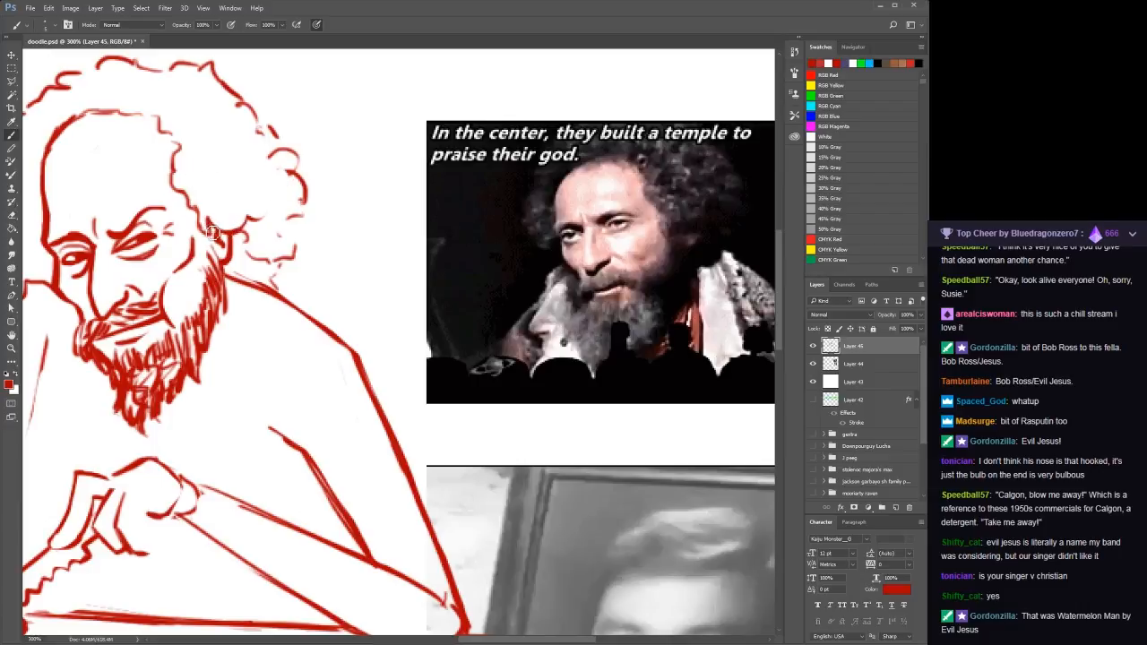
mouse_move(213, 232)
mouse_down()
mouse_move(210, 240)
mouse_move(199, 222)
mouse_move(205, 211)
mouse_up()
mouse_move(213, 232)
mouse_down()
mouse_move(197, 232)
mouse_move(199, 200)
mouse_up()
mouse_move(201, 206)
mouse_down()
mouse_move(182, 191)
mouse_move(175, 158)
mouse_up()
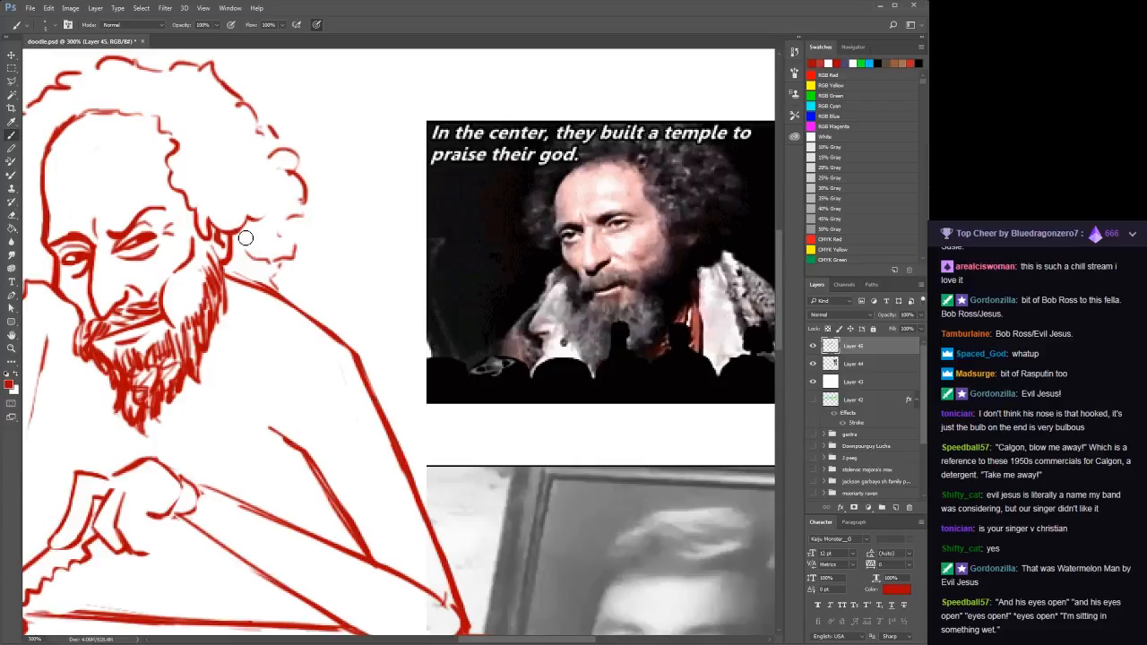
Thicken the forehead's outline and continue it across the top as a wavy hairline down to the temple
mouse_move(297, 203)
mouse_down()
mouse_move(286, 220)
mouse_move(244, 234)
mouse_move(302, 258)
mouse_move(291, 260)
mouse_up()
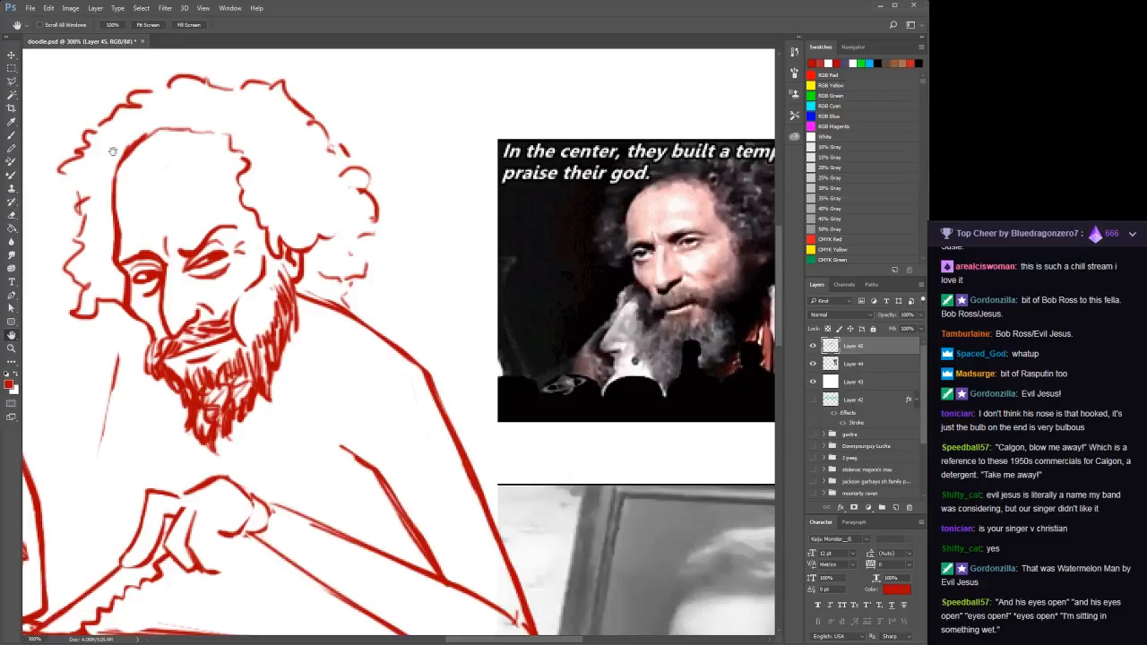
key(b)
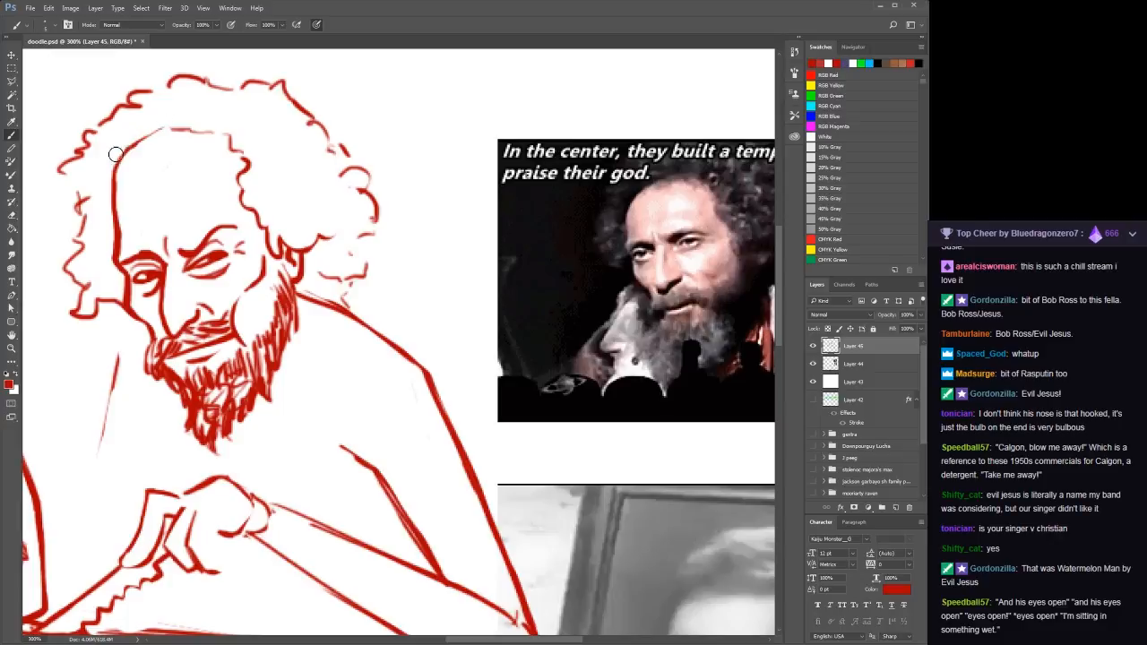
mouse_move(166, 133)
mouse_down()
mouse_move(124, 162)
mouse_move(114, 202)
mouse_up()
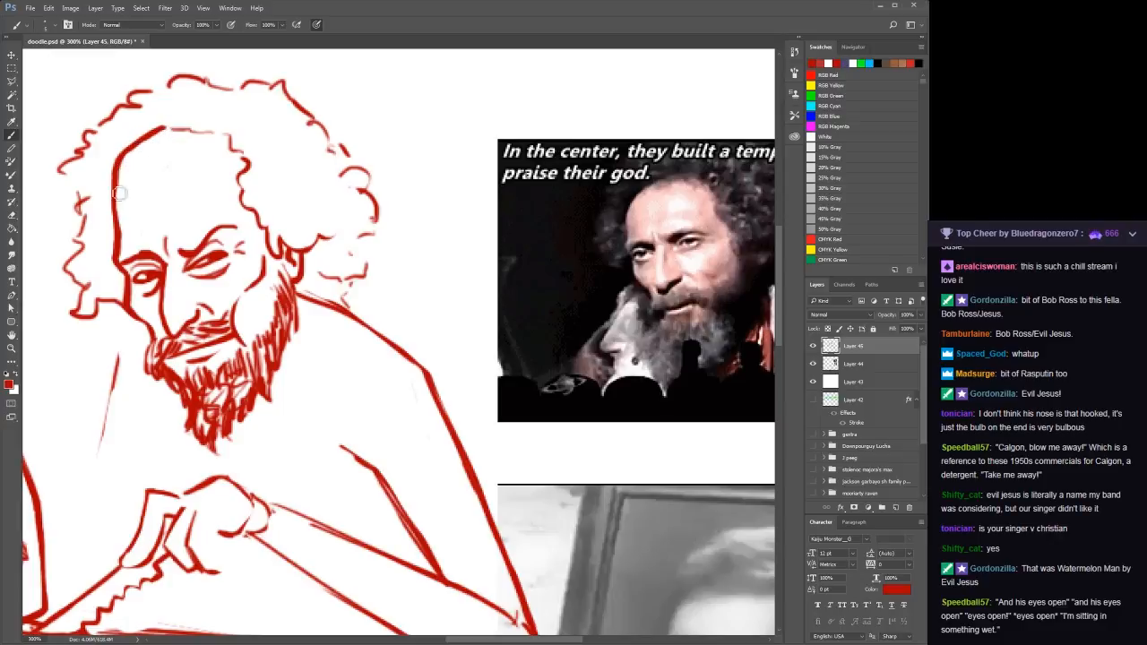
drag(123, 157, 114, 210)
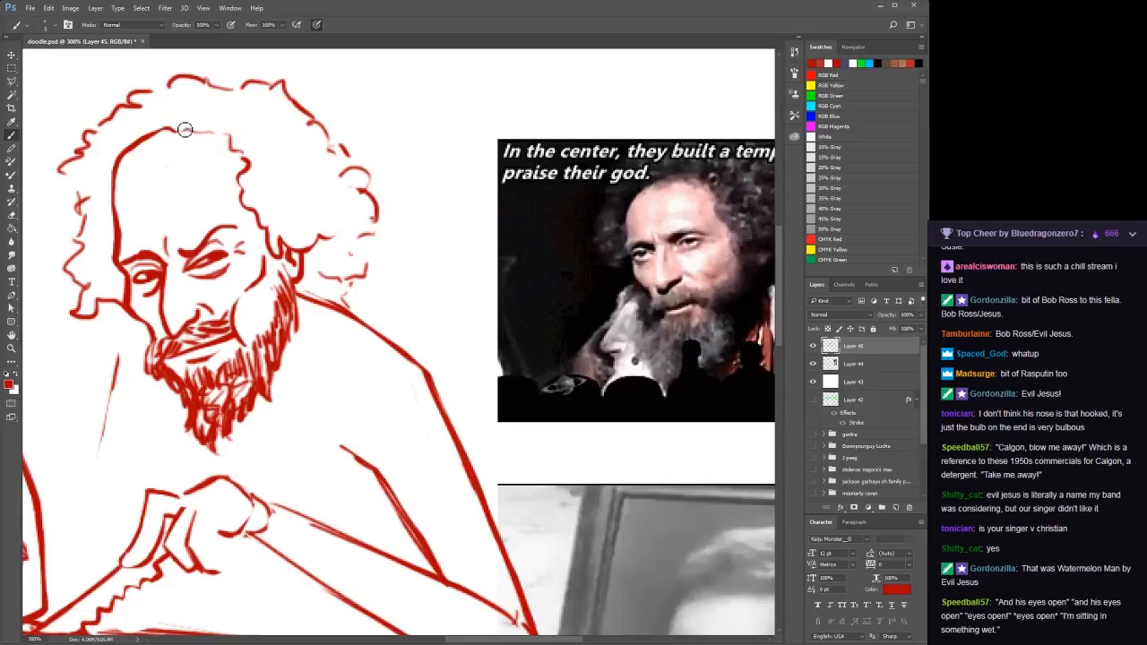
drag(177, 131, 212, 132)
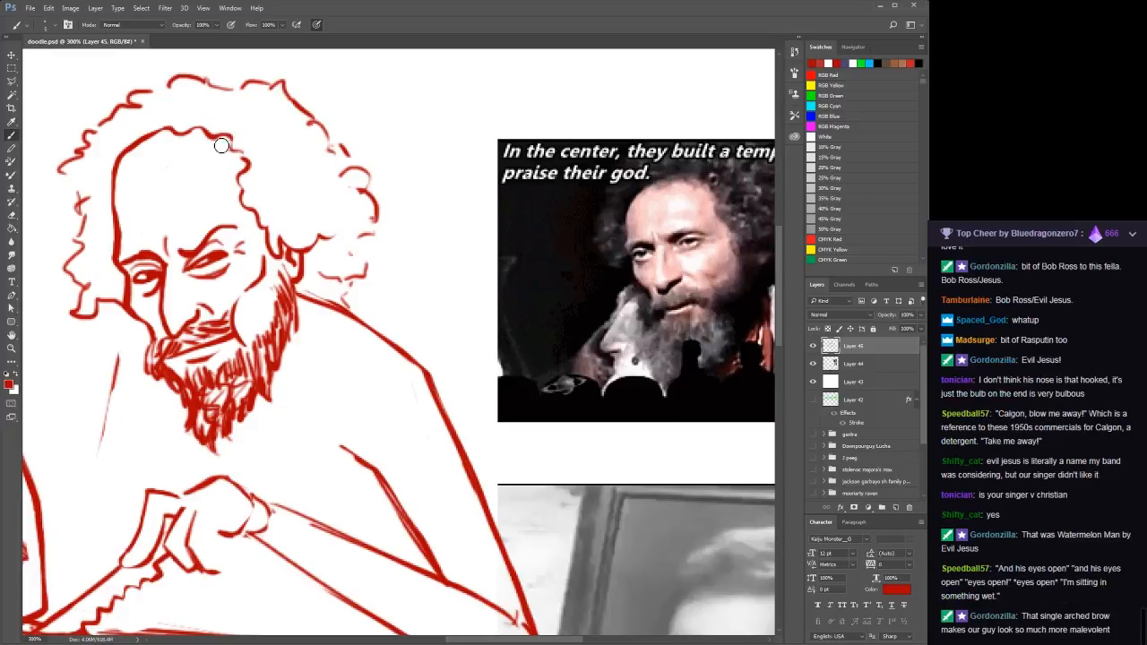
drag(226, 134, 254, 158)
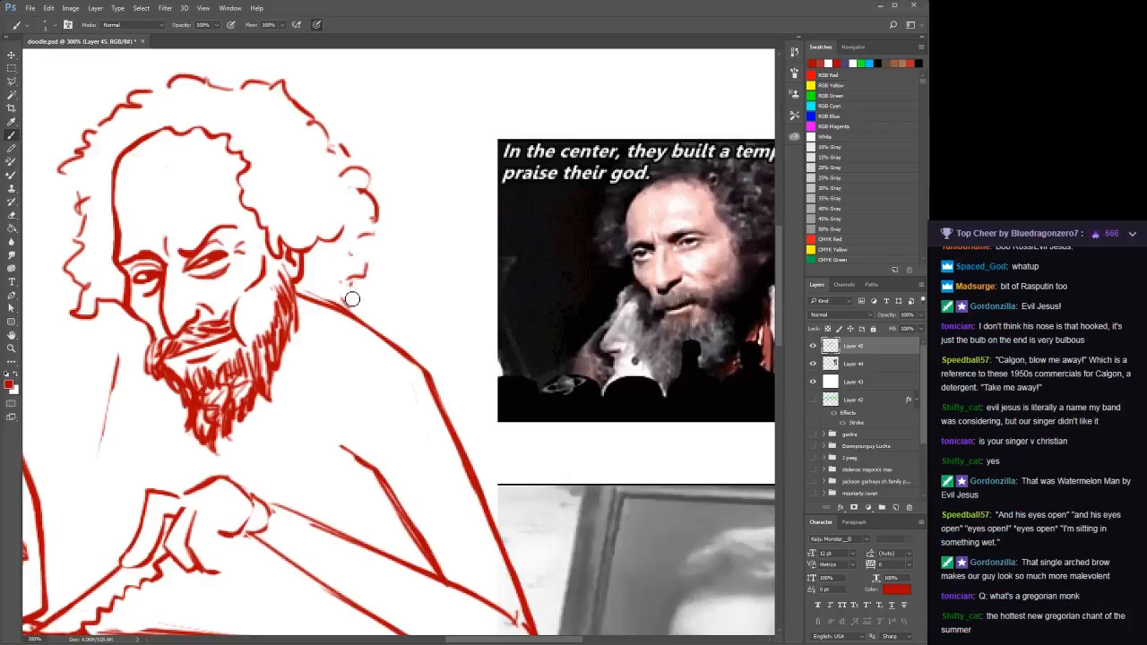
Replace the loose curls around the bearded figure's head with one continuous wavy hair outline and save the drawing
mouse_move(356, 292)
mouse_down()
mouse_move(376, 227)
mouse_move(351, 187)
mouse_move(378, 221)
mouse_up()
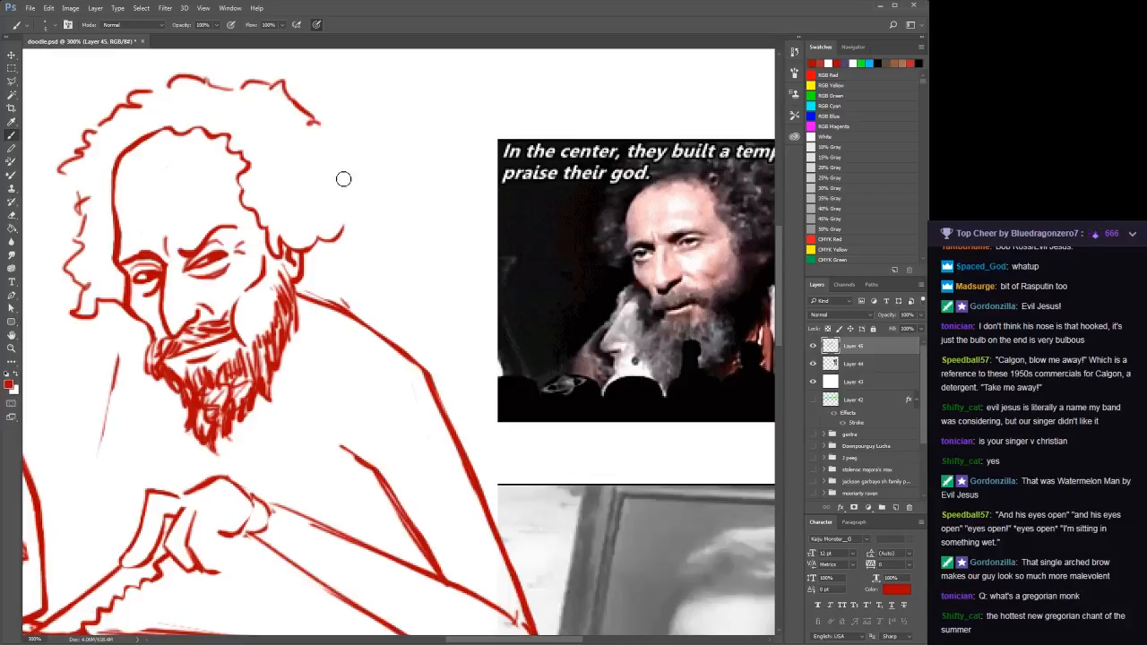
key(z)
alt+click(355, 185)
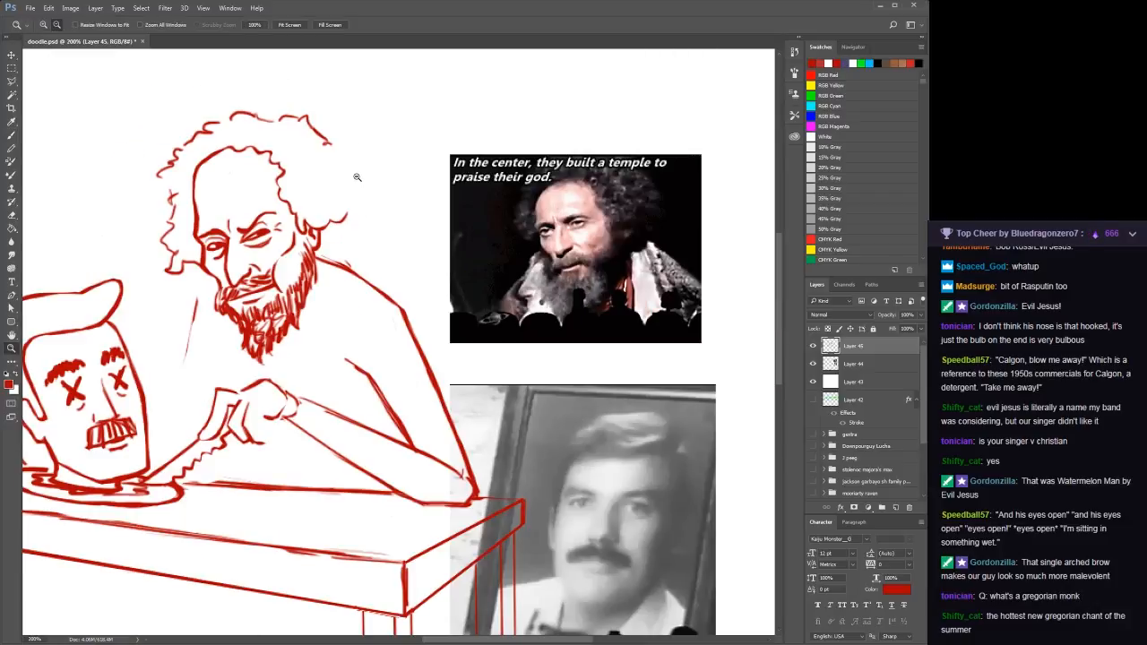
key(b)
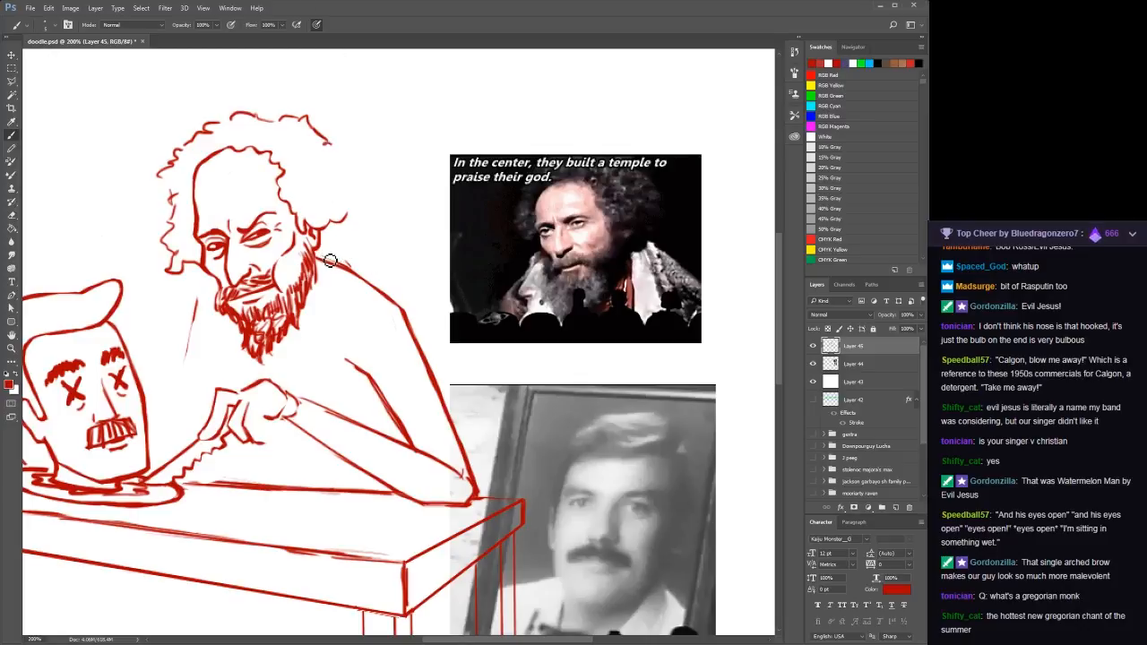
mouse_move(332, 259)
mouse_down()
mouse_move(379, 194)
mouse_move(328, 107)
mouse_move(321, 160)
mouse_move(297, 113)
mouse_move(314, 125)
mouse_move(264, 112)
mouse_move(282, 134)
mouse_move(240, 128)
mouse_move(295, 134)
mouse_move(324, 116)
mouse_move(319, 134)
mouse_move(288, 108)
mouse_move(229, 115)
mouse_move(215, 132)
mouse_move(212, 110)
mouse_move(196, 149)
mouse_move(215, 141)
mouse_move(201, 139)
mouse_move(166, 176)
mouse_move(177, 141)
mouse_move(173, 264)
mouse_move(177, 238)
mouse_move(194, 278)
mouse_up()
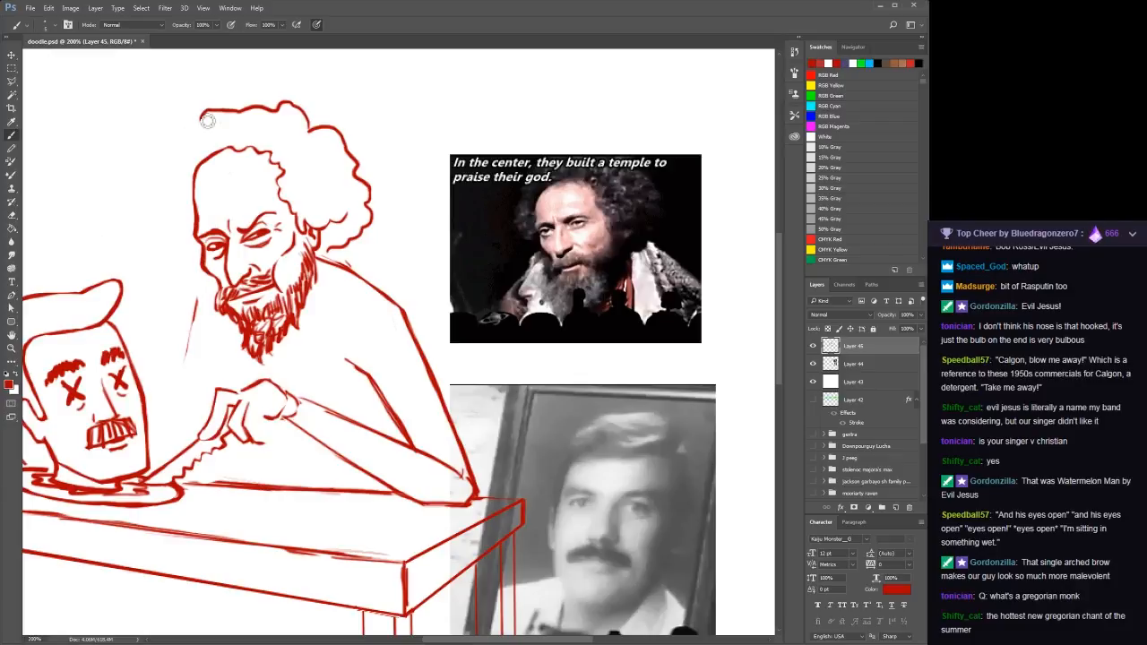
mouse_move(207, 121)
mouse_down()
mouse_move(146, 187)
mouse_move(168, 232)
mouse_move(161, 253)
mouse_move(211, 290)
mouse_up()
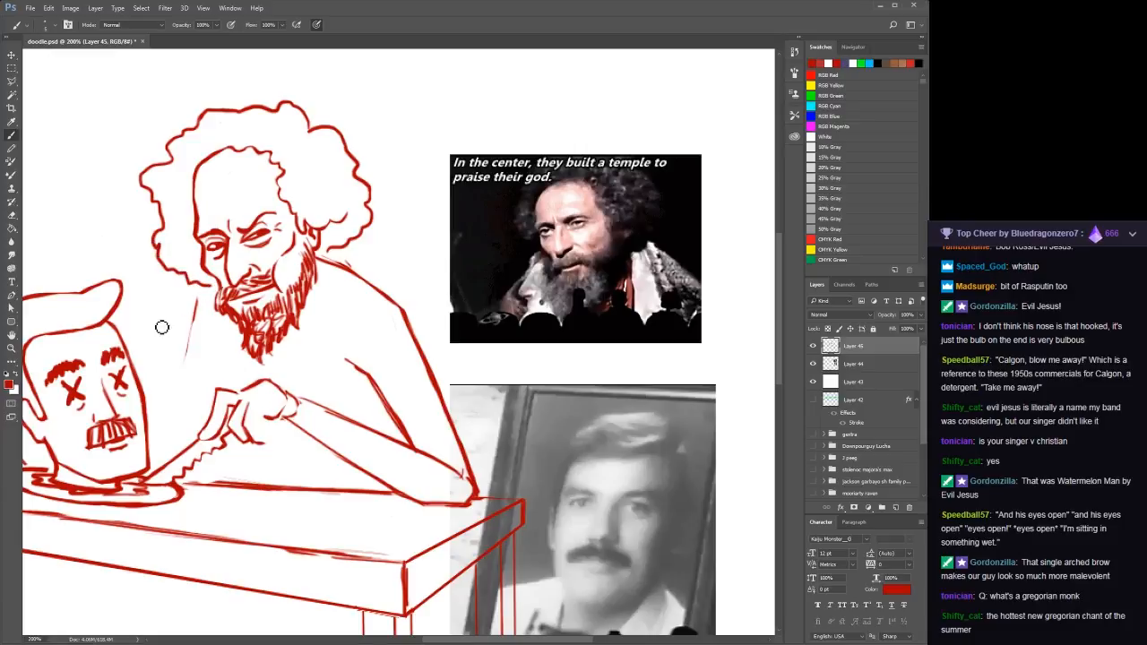
key(ctrl+z)
key(ctrl+s)
Redraw the near shoulder's line from the neck to the upper arm and try a long line from the beard down to the forearm
drag(347, 269, 364, 281)
drag(324, 254, 420, 351)
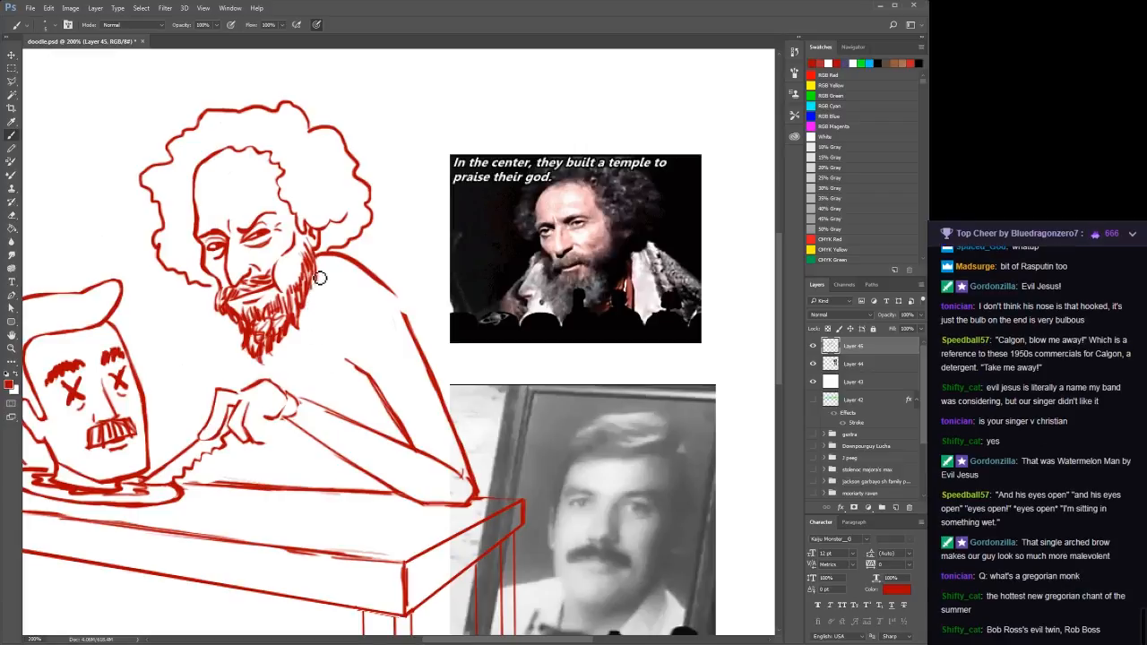
drag(313, 285, 320, 420)
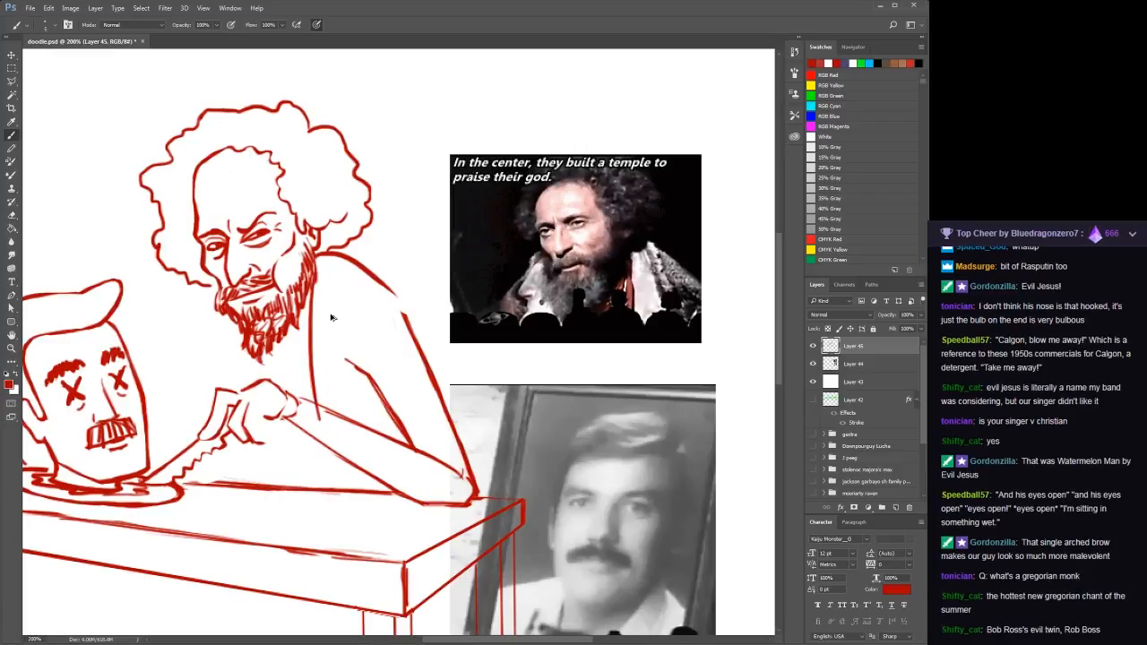
key(ctrl+z)
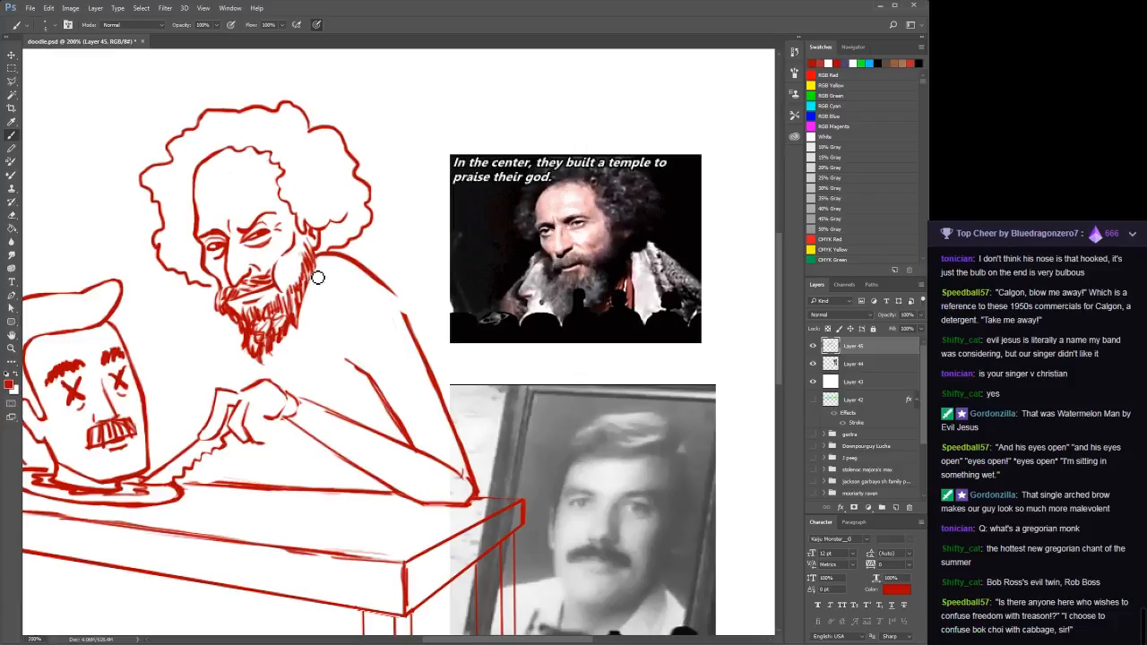
Draw the front edge of the bearded man's robe below his beard and a wavy lapel line from the shoulder down toward the forearm
drag(317, 278, 299, 376)
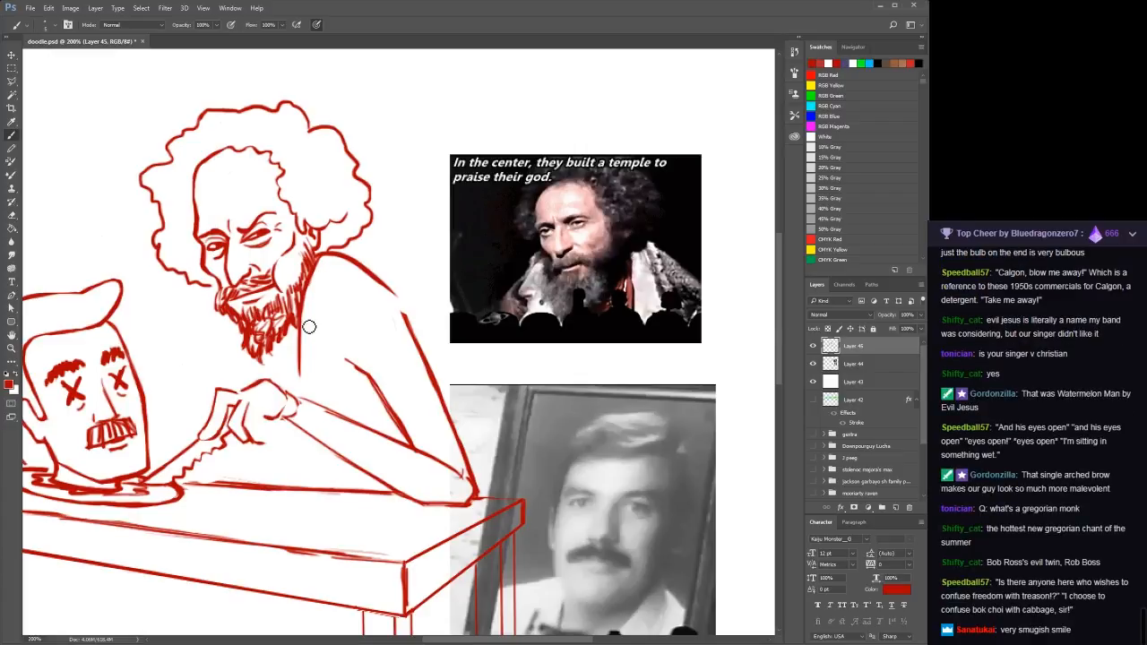
key(ctrl+z)
drag(299, 315, 302, 379)
drag(300, 337, 303, 395)
mouse_move(308, 331)
mouse_down()
mouse_move(309, 393)
mouse_move(335, 362)
mouse_move(362, 260)
mouse_up()
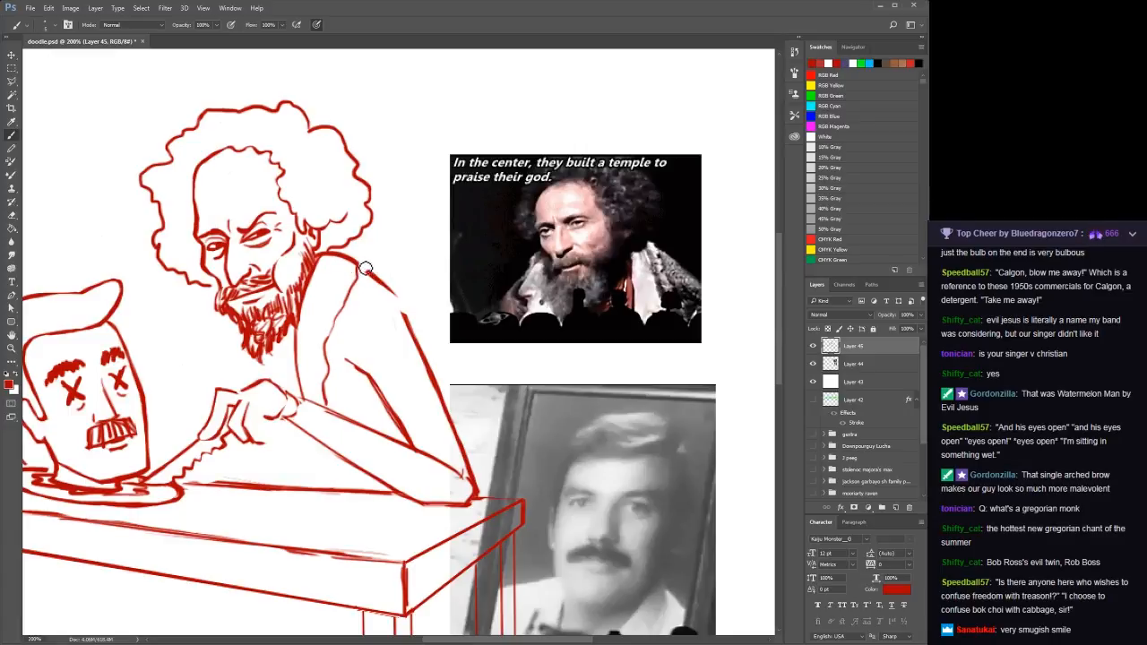
Replace the bearded man's bare upper-arm outline with a fuller sleeve contour curving from the shoulder down to the elbow on the table
mouse_move(366, 269)
mouse_down()
mouse_move(411, 312)
mouse_move(437, 398)
mouse_move(455, 414)
mouse_move(457, 458)
mouse_up()
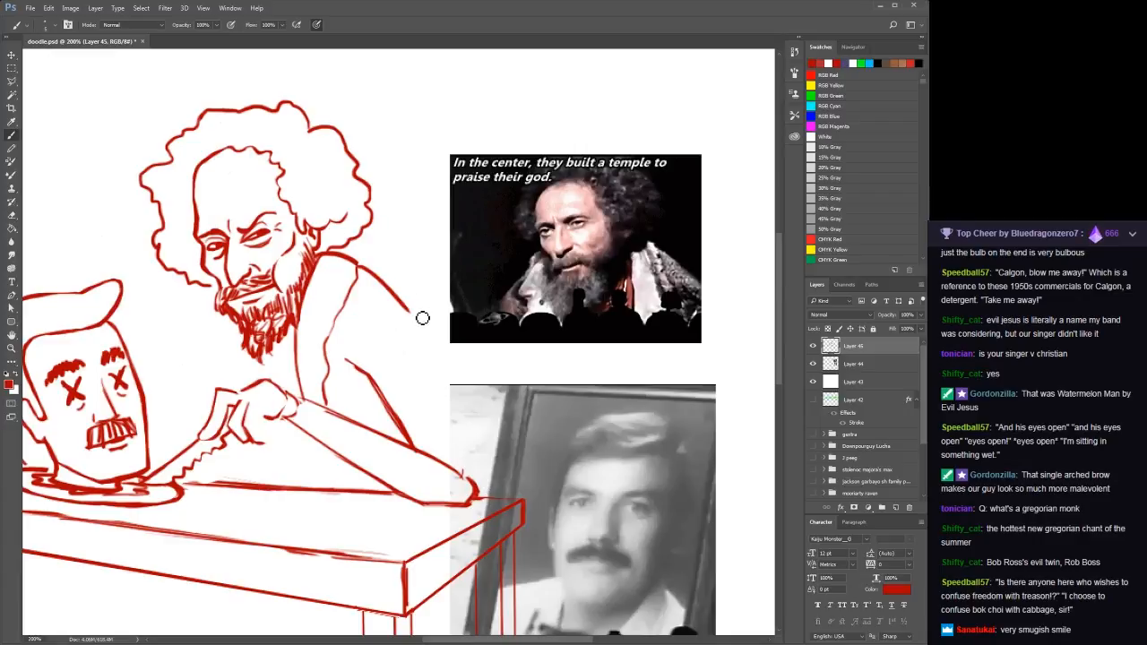
drag(409, 314, 484, 495)
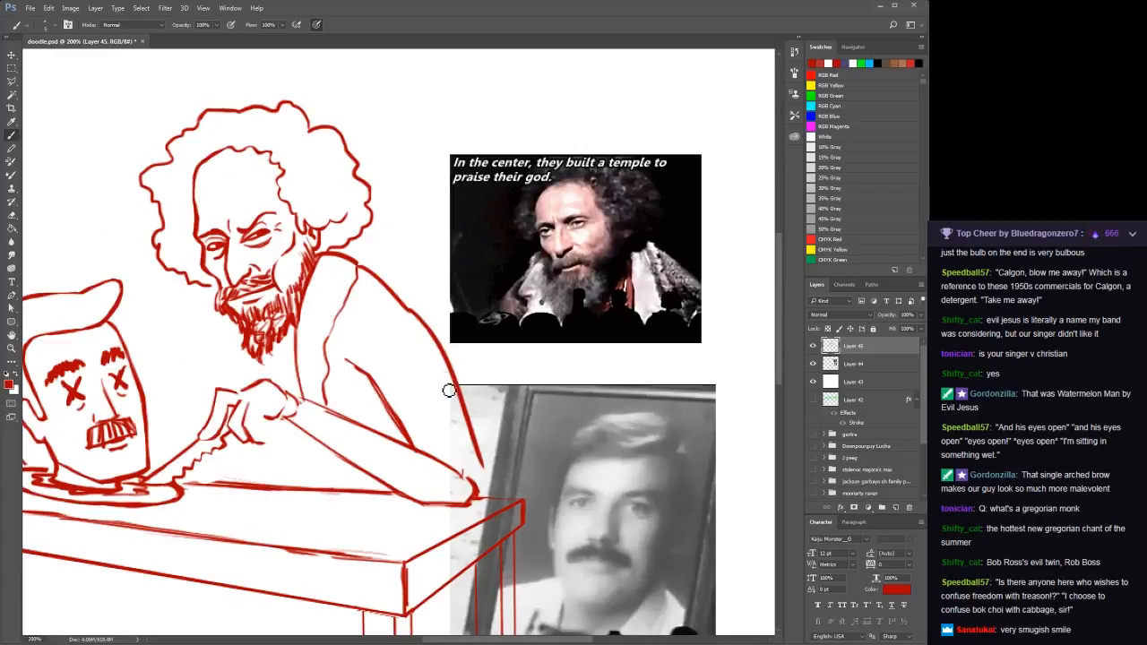
drag(488, 473, 476, 508)
key(ctrl+z)
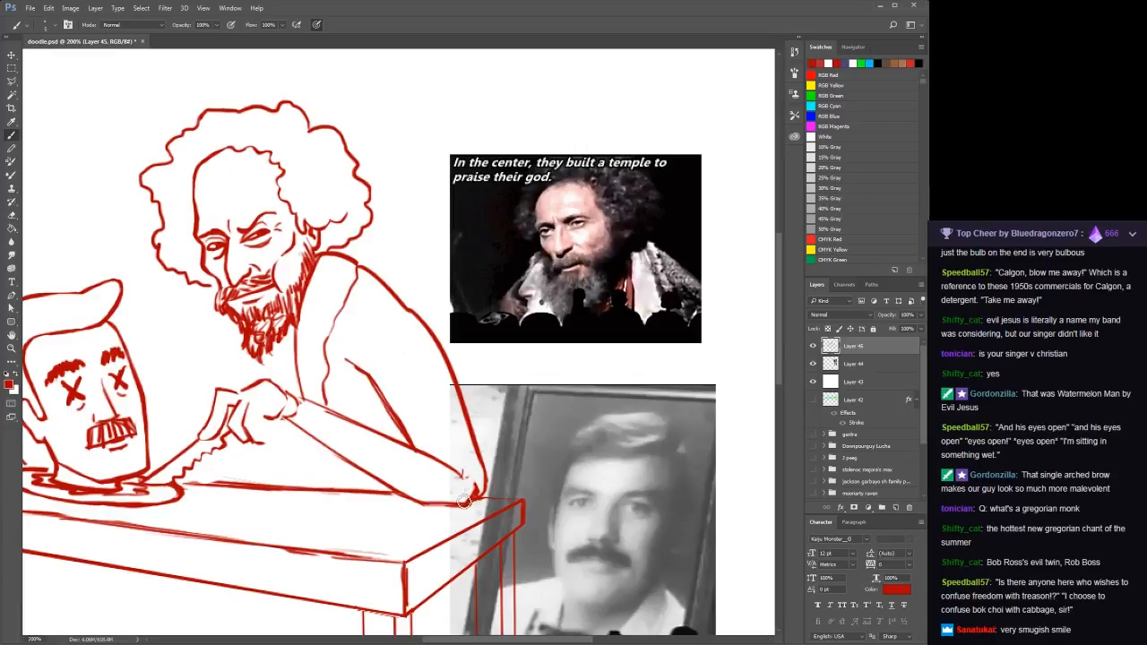
key(ctrl+alt+z)
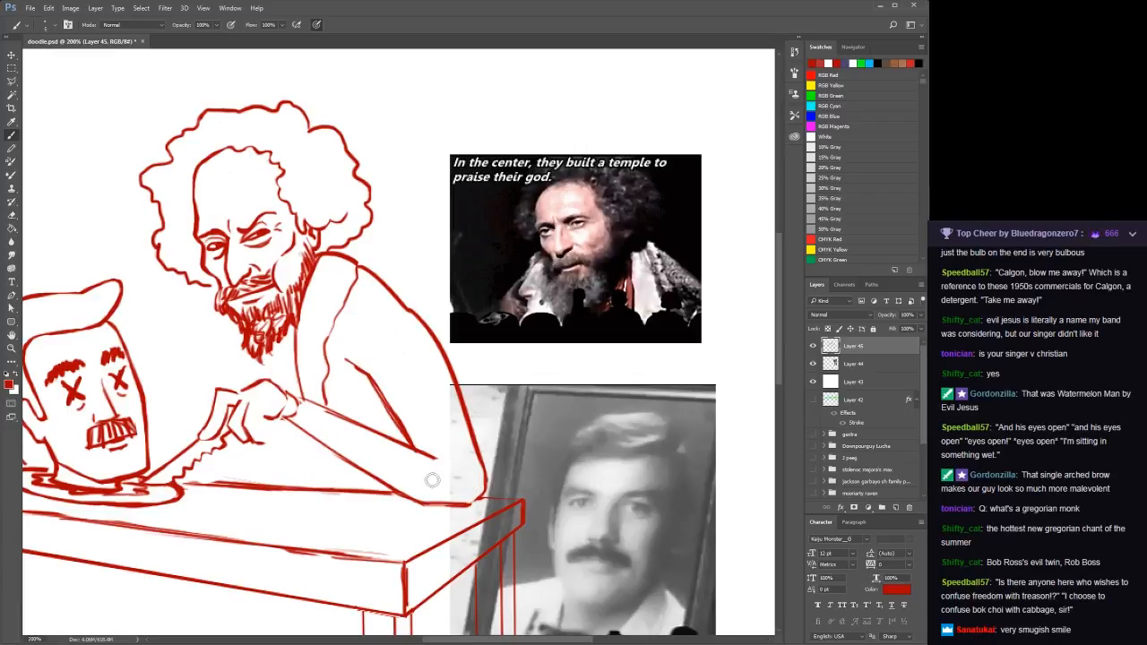
Erase the old inner upper-arm line and draw a curved fold from the near shoulder down to the forearm
mouse_move(360, 364)
mouse_down()
mouse_move(412, 419)
mouse_move(353, 358)
mouse_move(376, 409)
mouse_move(450, 467)
mouse_up()
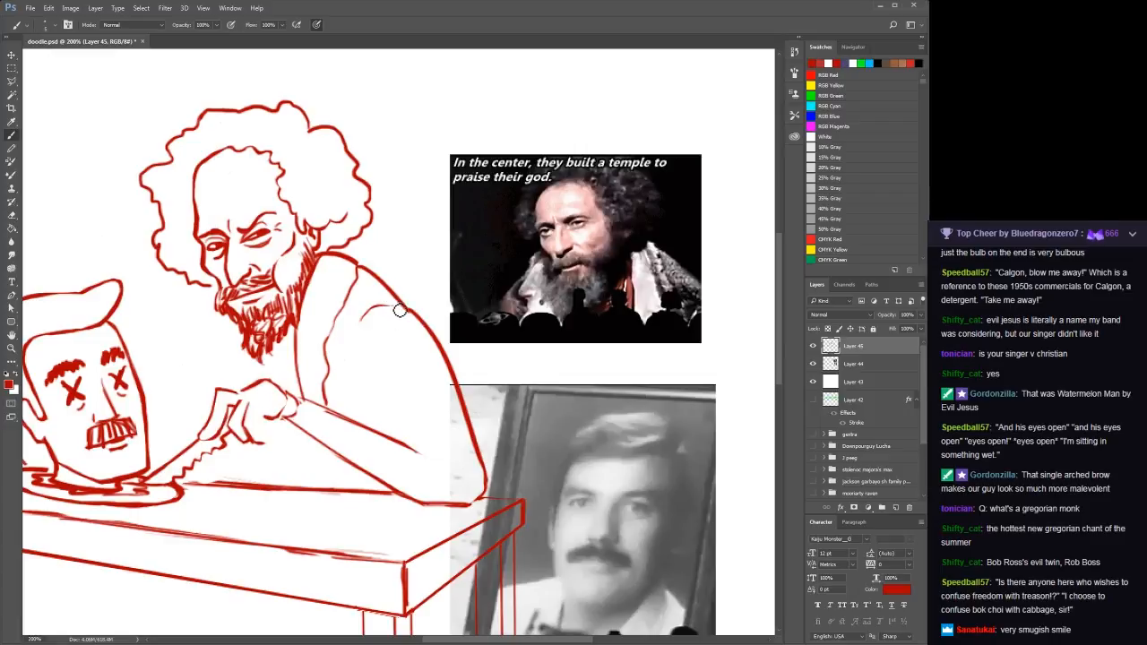
drag(393, 305, 350, 321)
key(ctrl+z)
drag(373, 314, 354, 355)
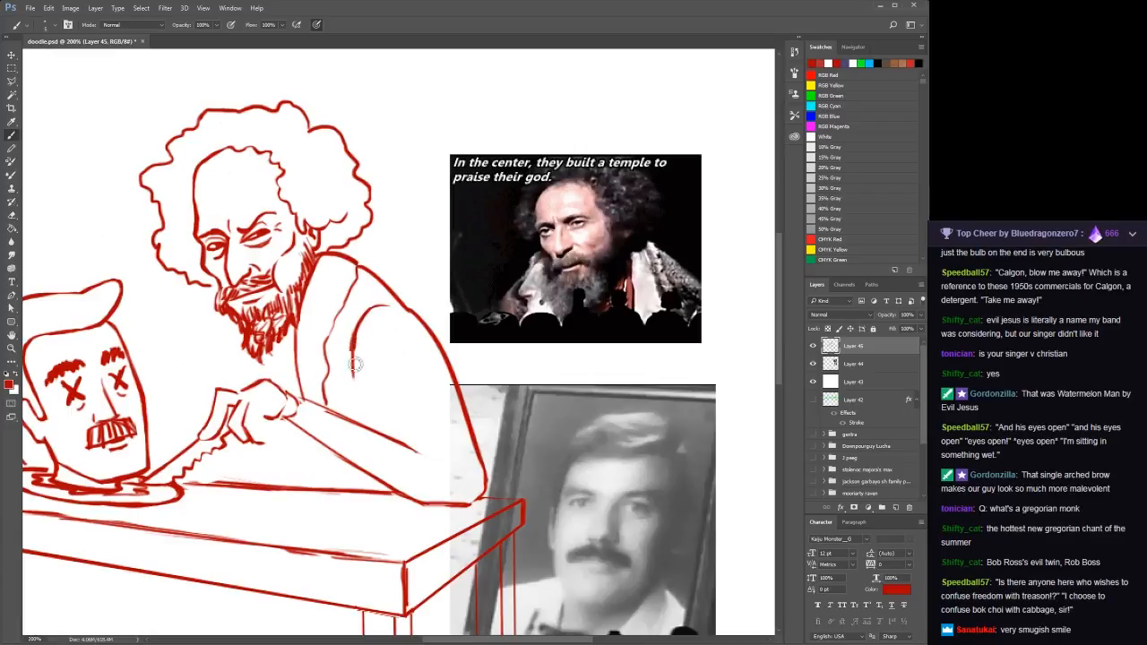
drag(355, 354, 384, 435)
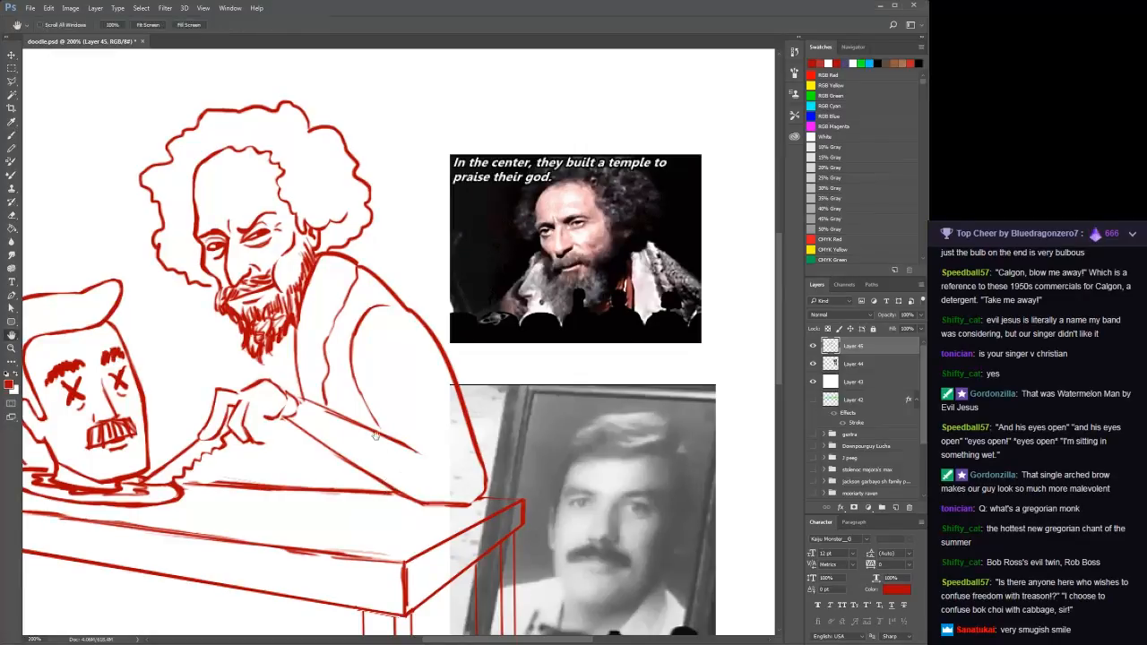
Draw a wide sleeve opening at the near wrist and run the sleeve's lower edge along the tabletop to the elbow
mouse_move(382, 425)
mouse_down()
mouse_move(377, 282)
mouse_move(367, 344)
mouse_up()
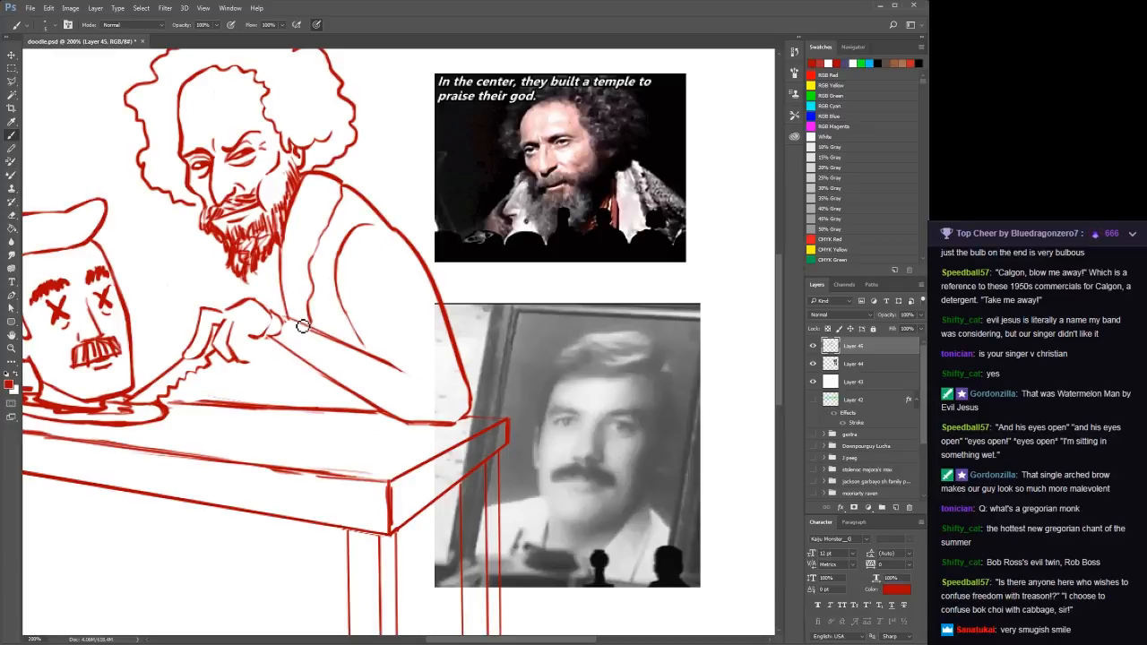
drag(302, 326, 301, 385)
mouse_move(289, 350)
mouse_down()
mouse_move(301, 419)
mouse_move(393, 440)
mouse_move(465, 431)
mouse_move(358, 406)
mouse_move(307, 414)
mouse_move(322, 390)
mouse_move(370, 402)
mouse_up()
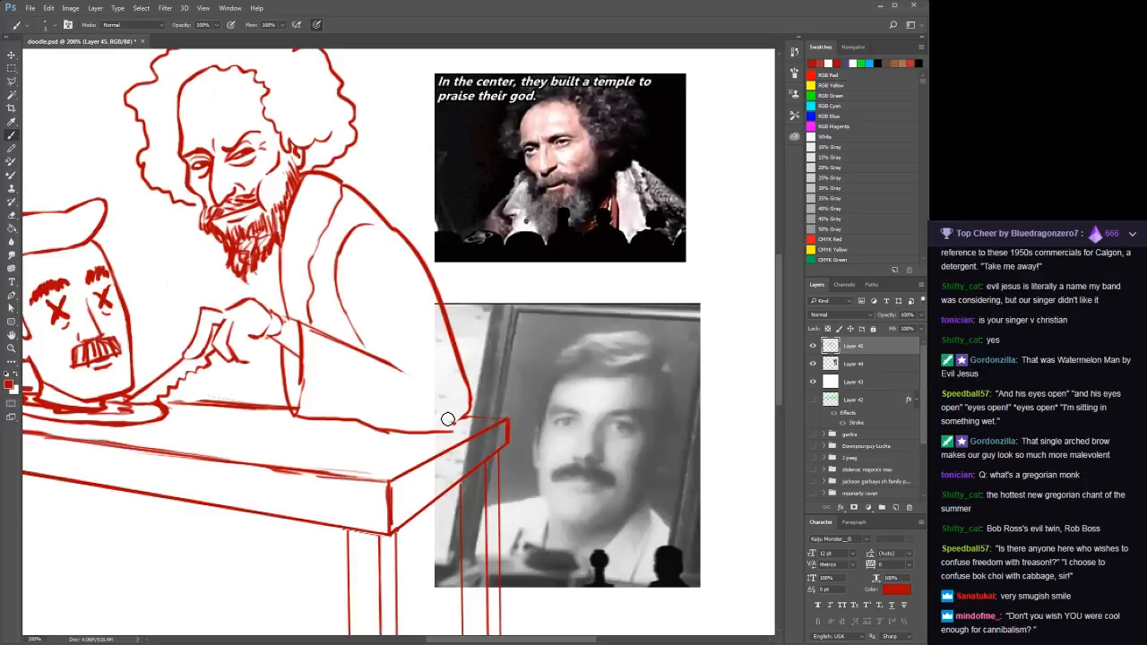
mouse_move(448, 419)
mouse_down()
mouse_move(459, 428)
mouse_move(445, 445)
mouse_up()
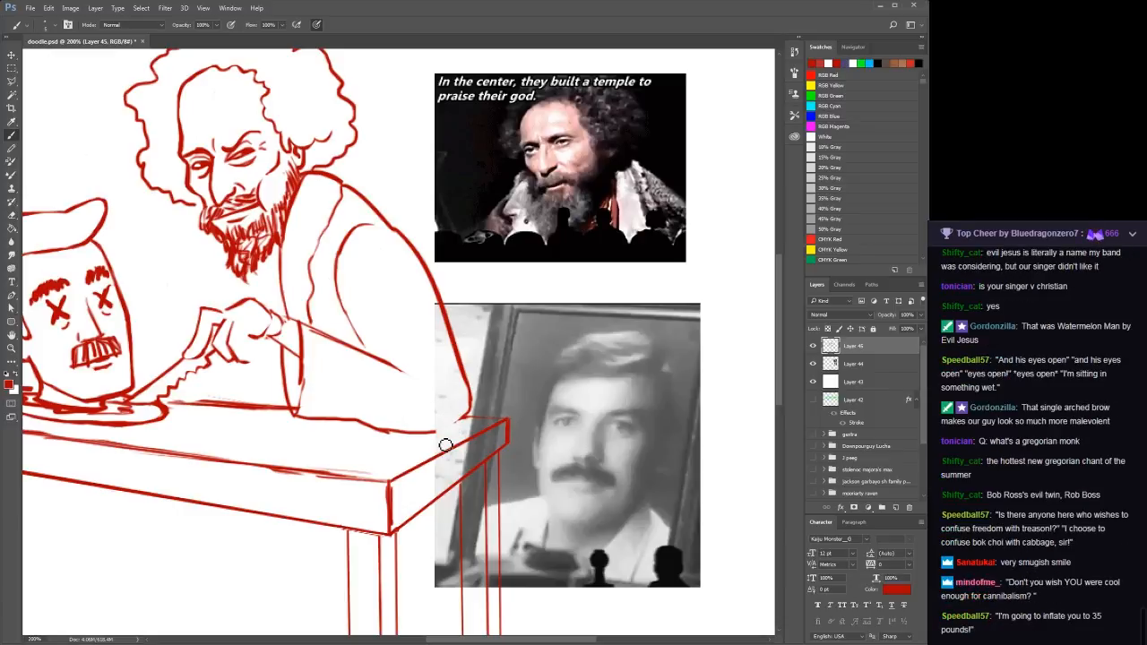
mouse_move(456, 402)
mouse_down()
mouse_move(460, 439)
mouse_move(471, 425)
mouse_move(431, 434)
mouse_up()
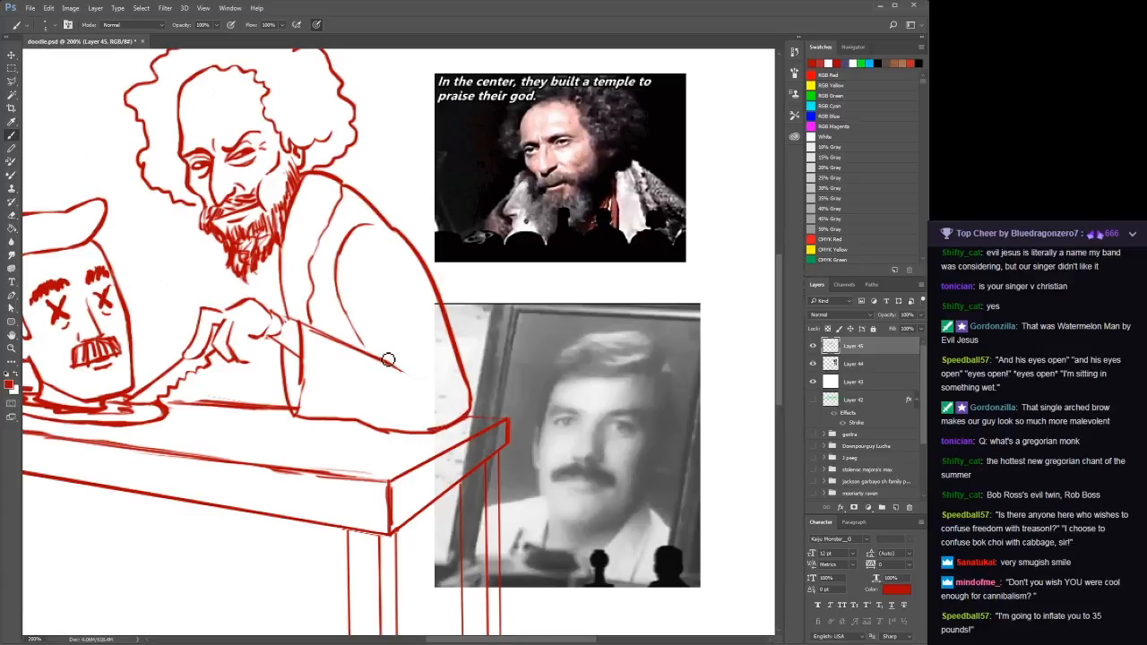
Erase the bare forearm line and draw the sleeve's upper edge from the wrist toward the elbow, with a small fold mark
drag(328, 348, 403, 373)
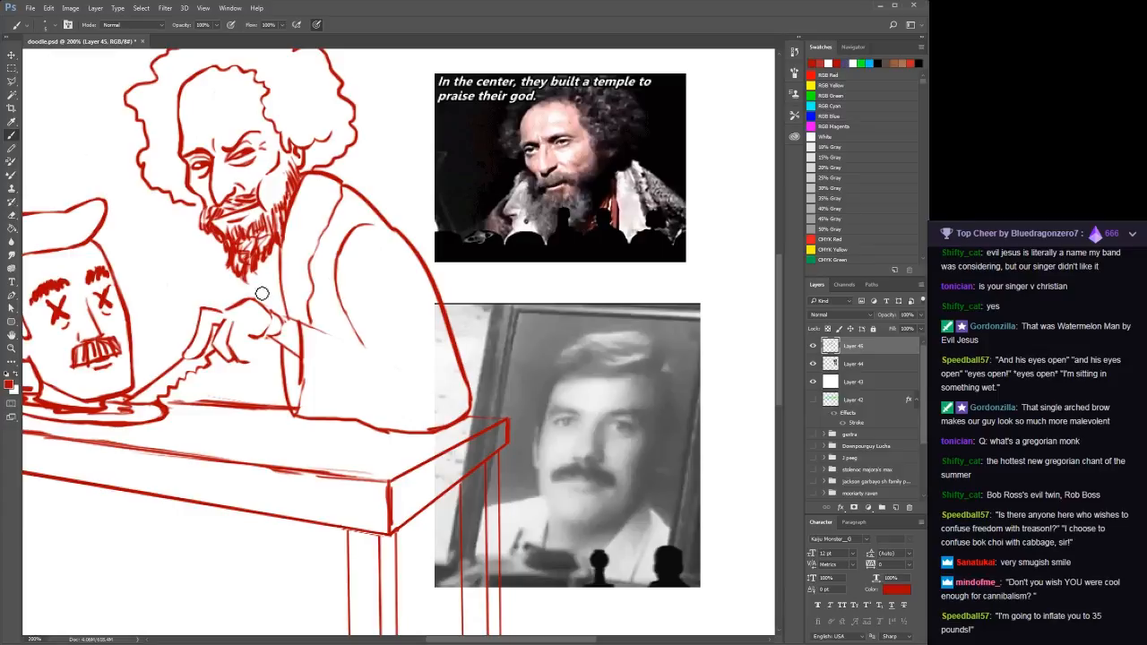
mouse_move(289, 318)
mouse_down()
mouse_move(339, 332)
mouse_move(350, 377)
mouse_up()
drag(341, 334, 434, 369)
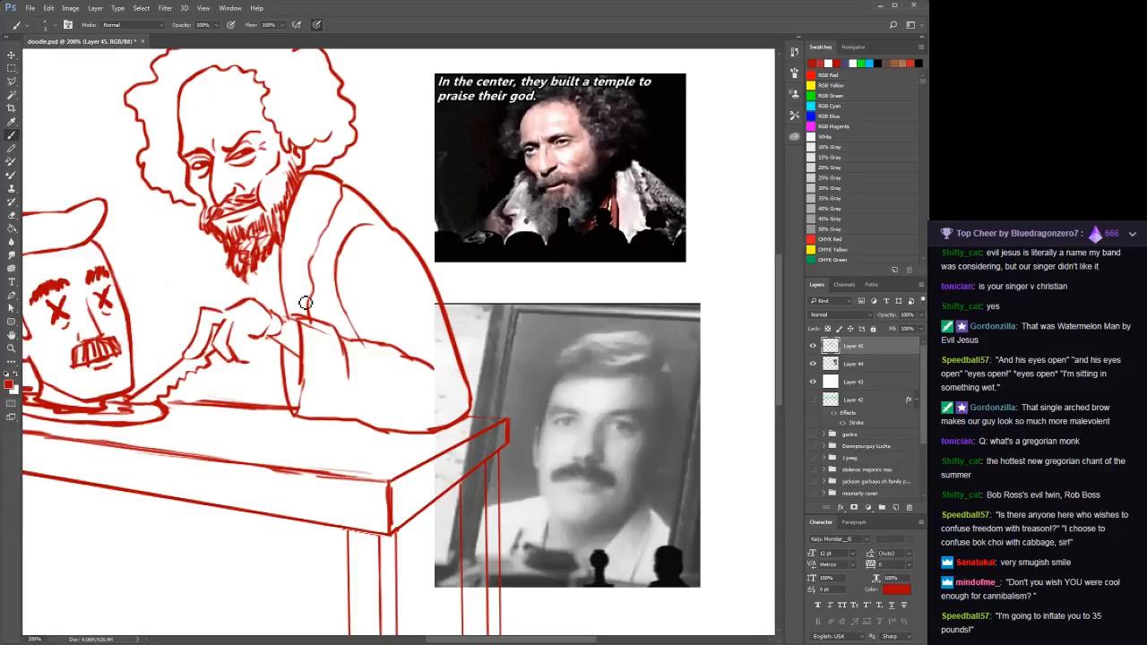
key(ctrl+z)
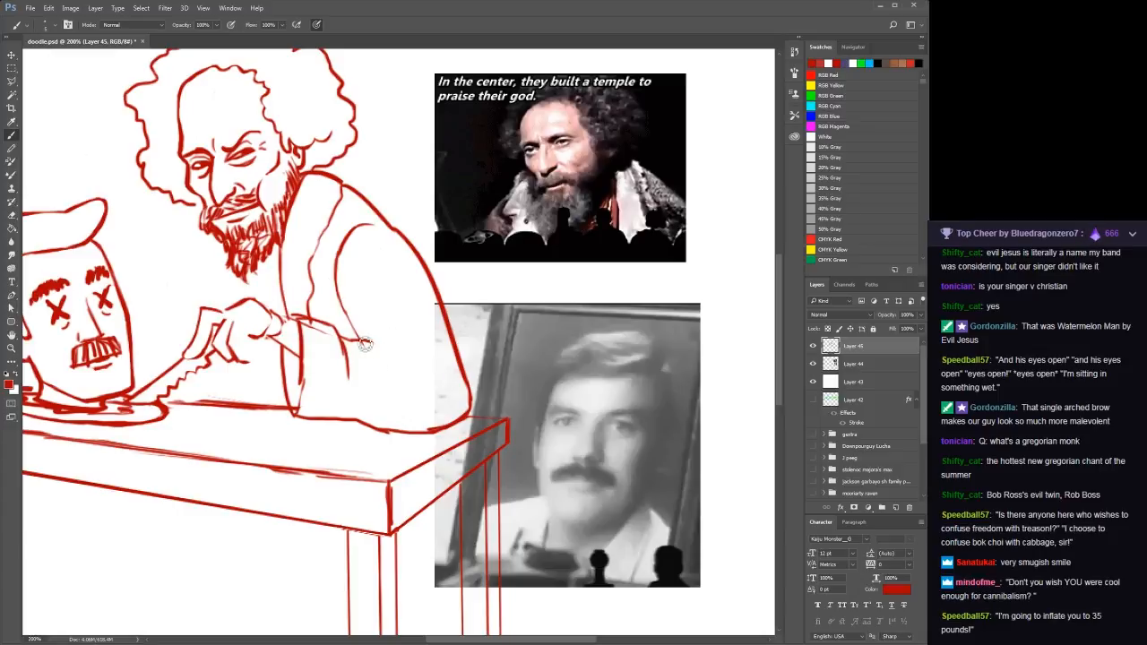
drag(362, 341, 425, 377)
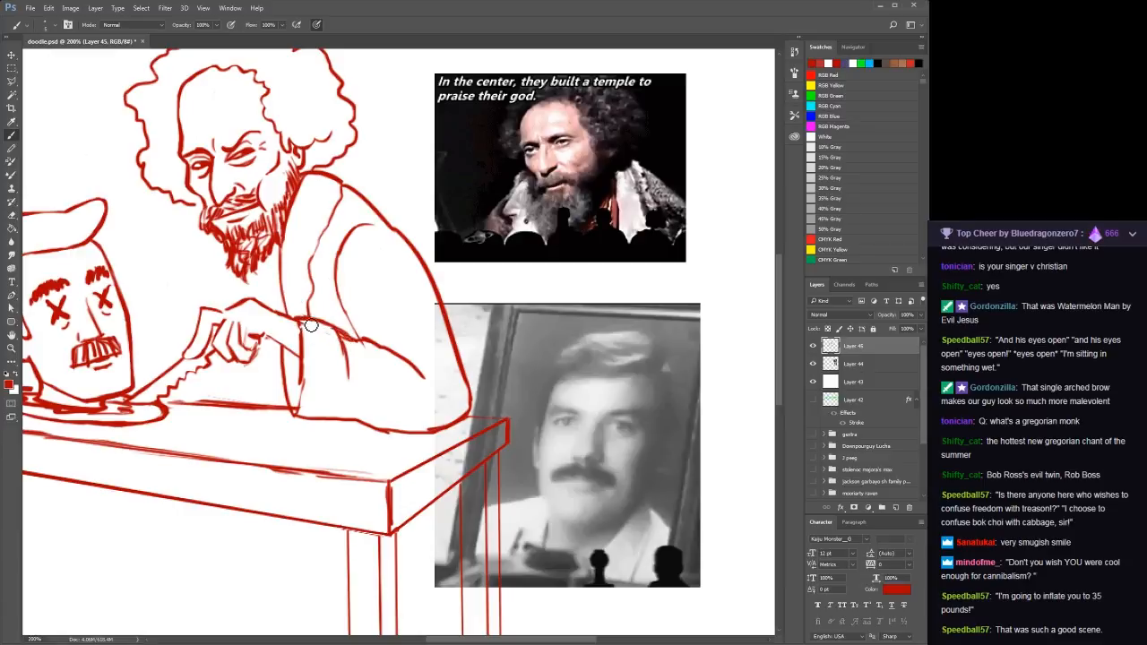
drag(347, 367, 349, 377)
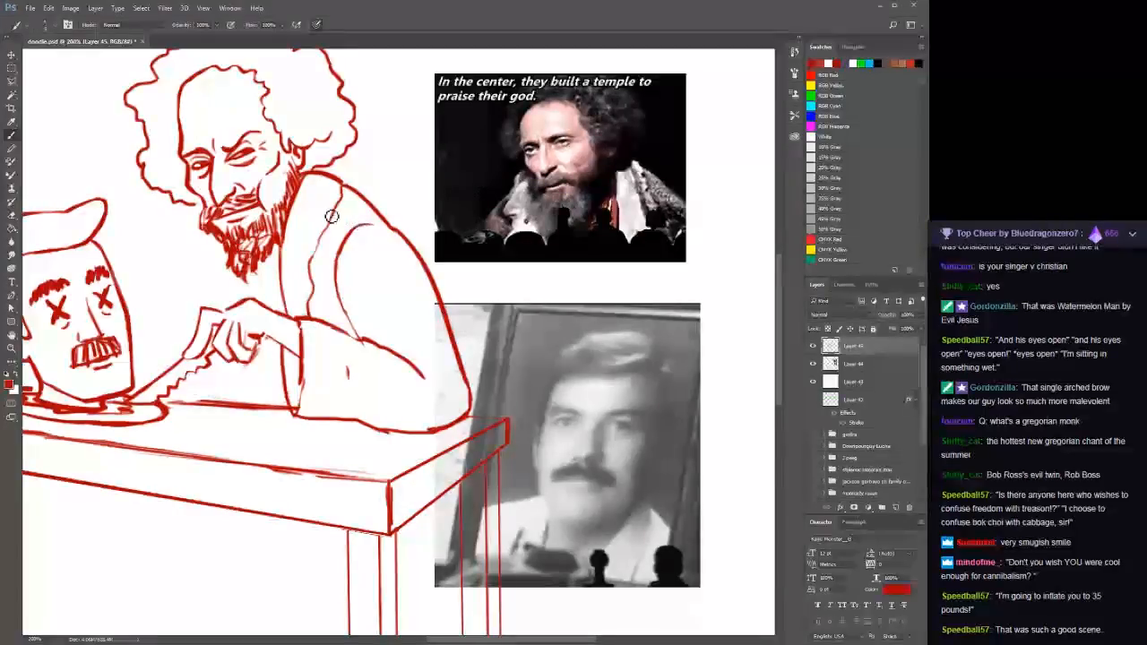
Draw the bearded man's far shoulder and the robe's neckline running down from the beard to the hand
key(space)
drag(238, 210, 372, 239)
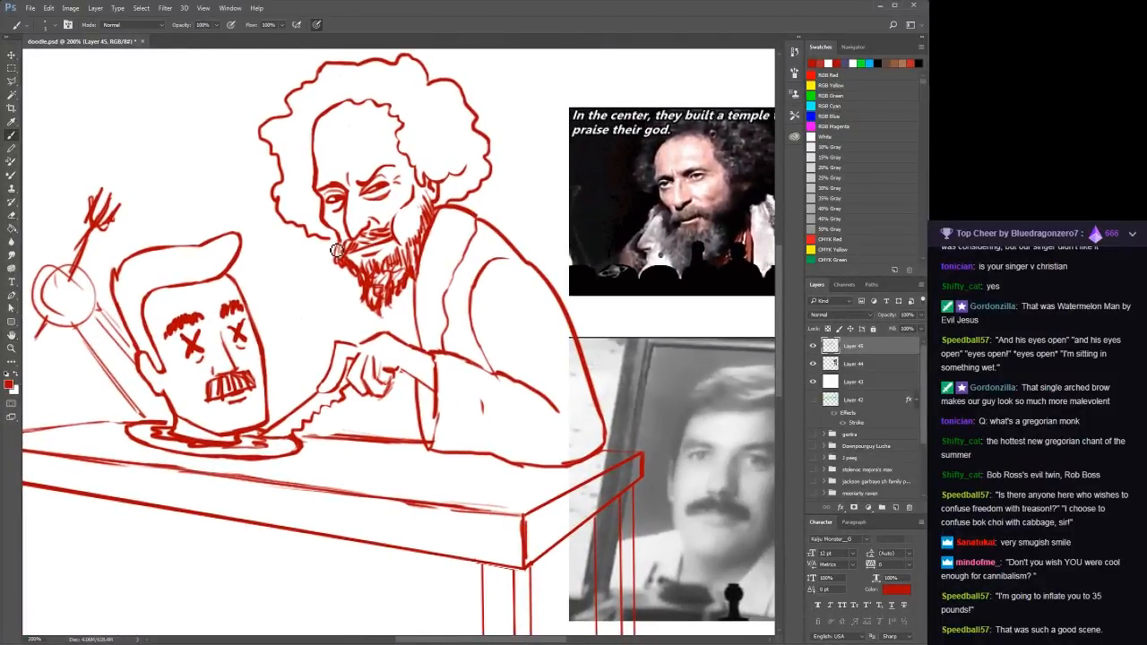
drag(336, 251, 272, 288)
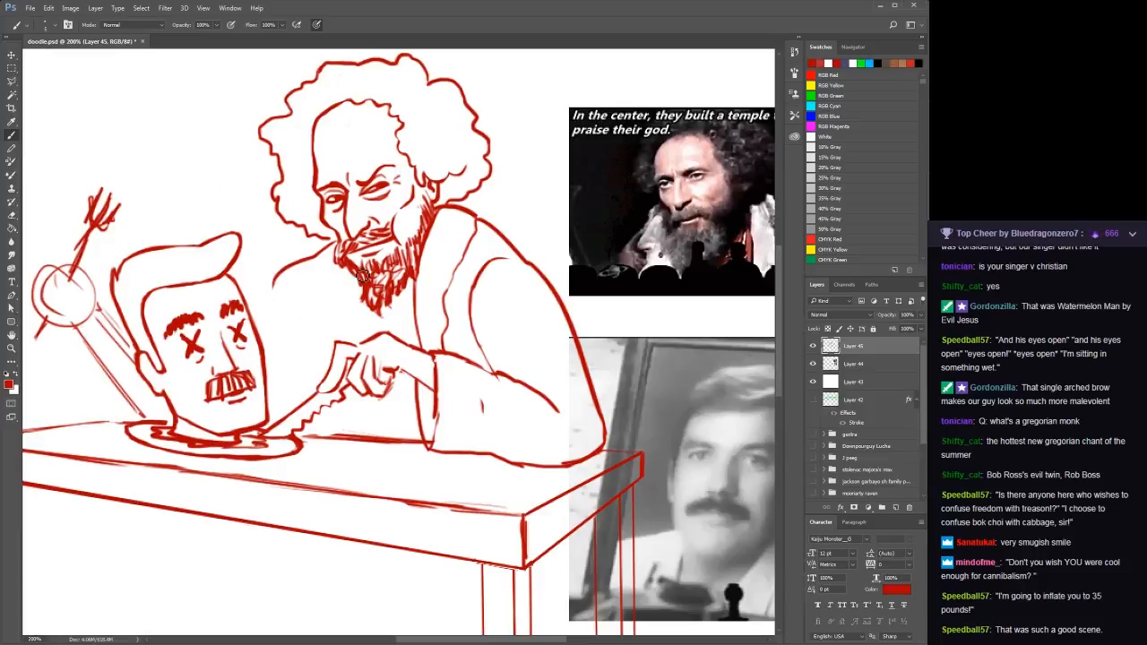
drag(354, 281, 365, 362)
key(ctrl+z)
drag(355, 262, 368, 337)
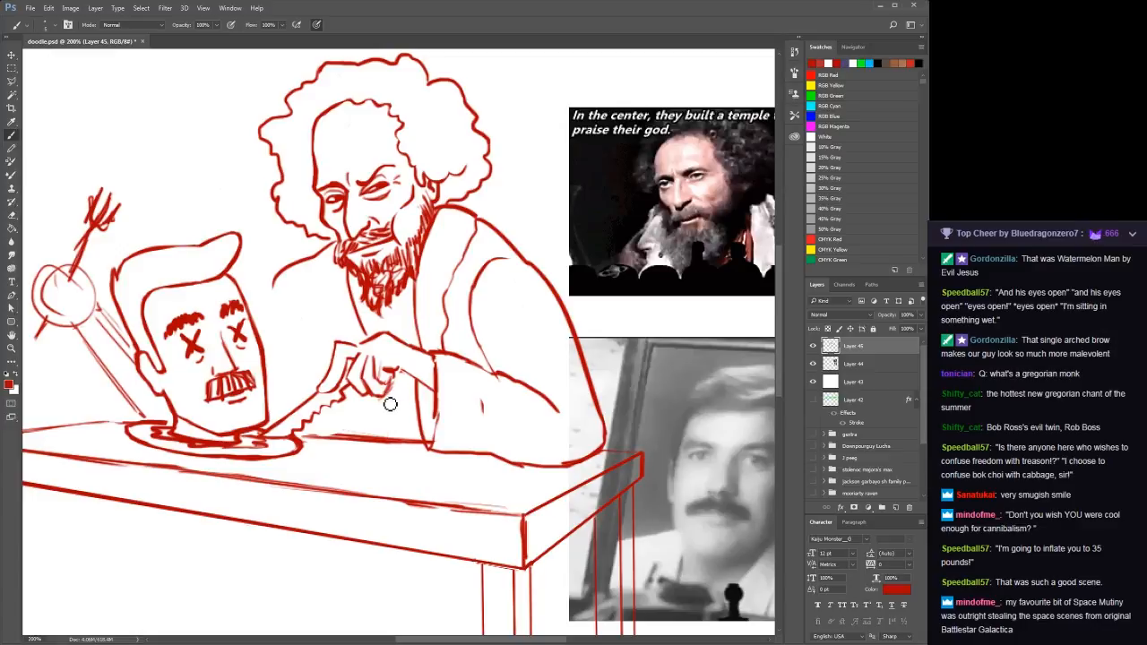
Add the robe lines beneath the hand, extend the far arm's outline behind the severed head, and save the file
drag(390, 404, 392, 439)
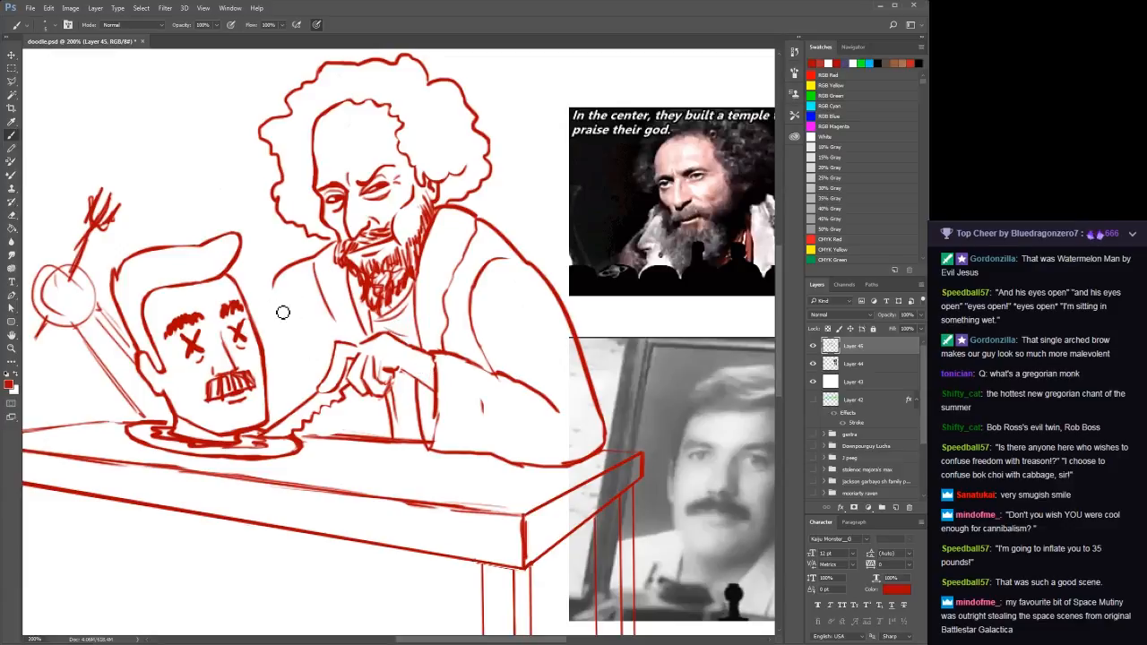
drag(279, 287, 260, 337)
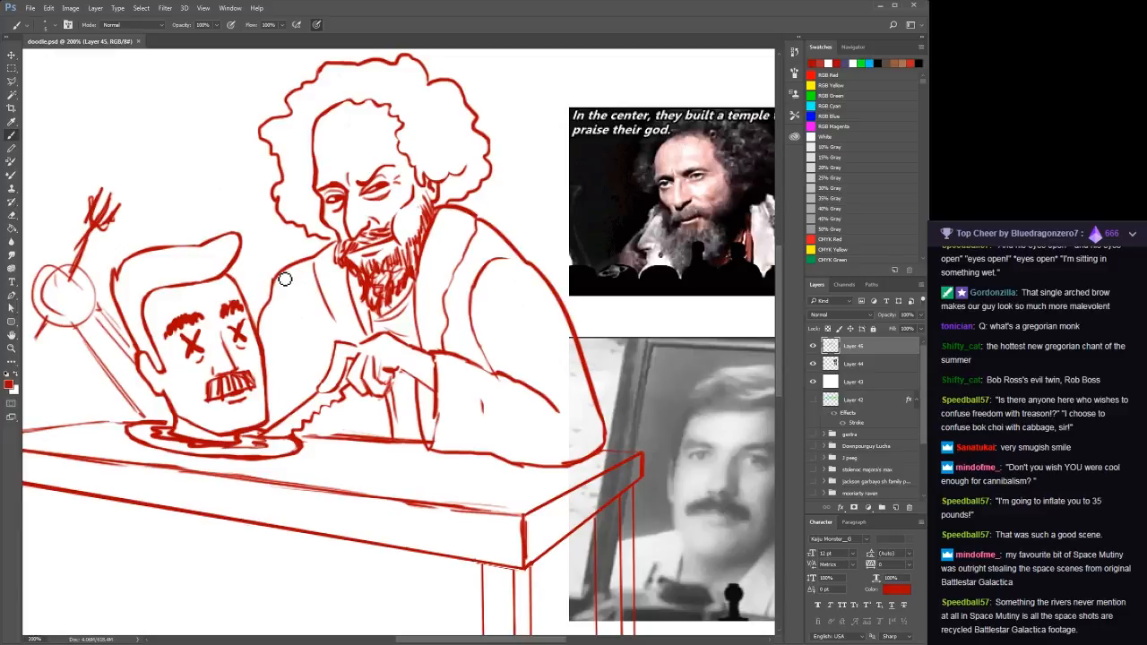
drag(286, 275, 273, 303)
key(ctrl+s)
Fill the bearded man's hair beside his near temple and ear with swirling curl strokes inside the existing outline
key(z)
key(space)
mouse_move(419, 305)
mouse_down()
mouse_move(347, 304)
mouse_move(308, 329)
mouse_move(325, 314)
mouse_move(450, 310)
mouse_move(453, 295)
mouse_move(476, 337)
mouse_move(477, 320)
mouse_up()
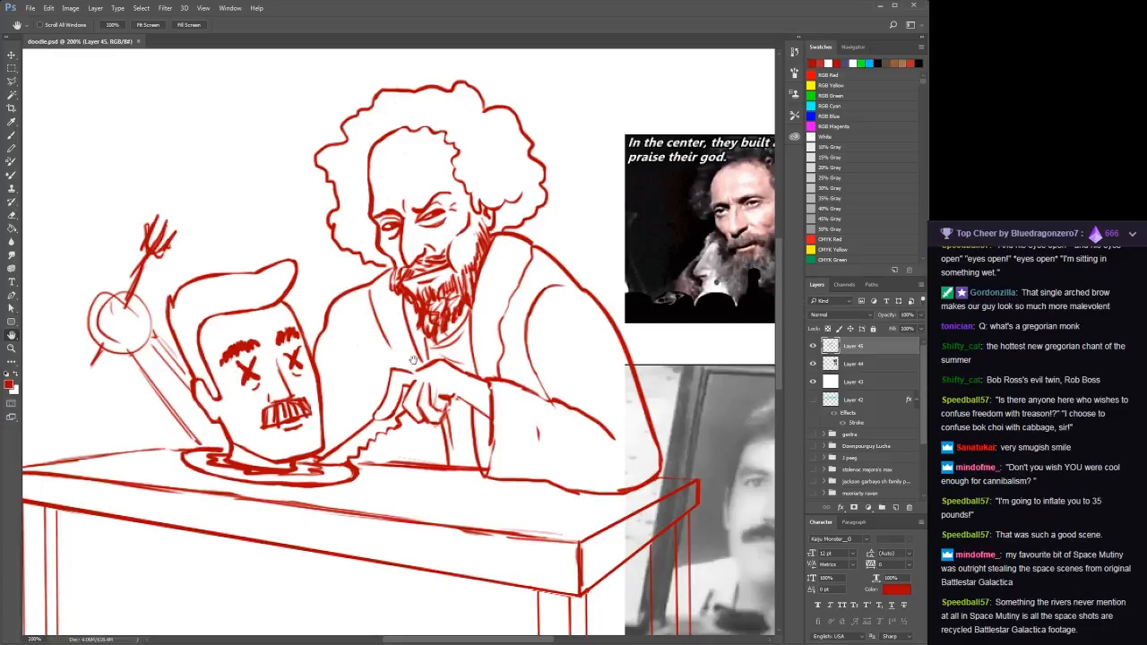
drag(413, 360, 334, 367)
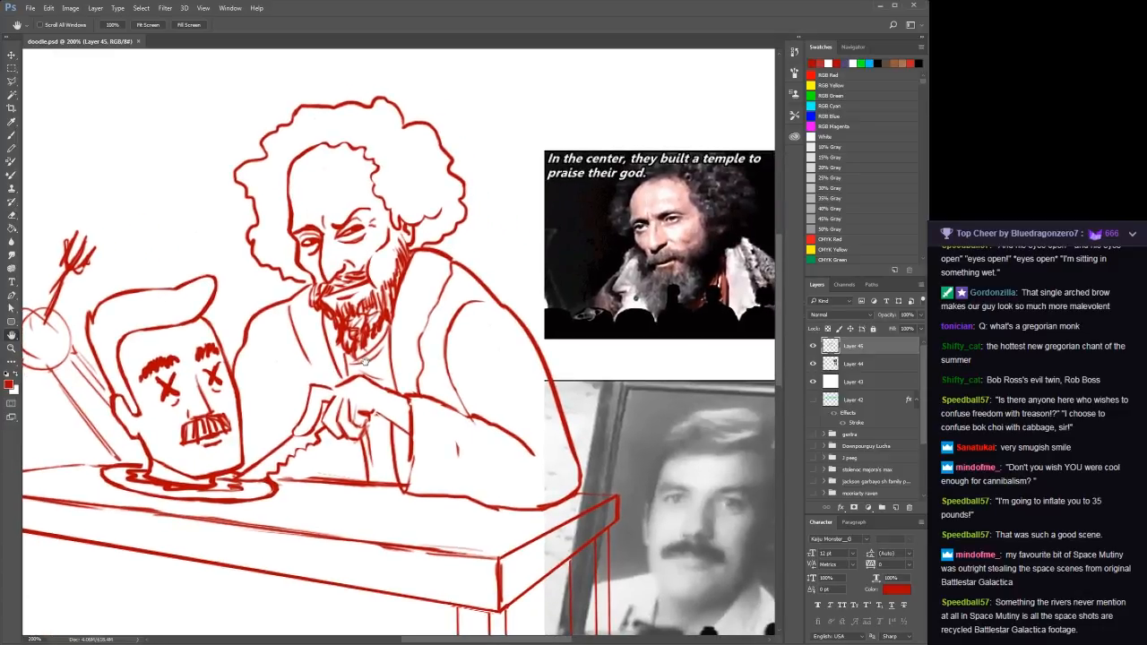
key(b)
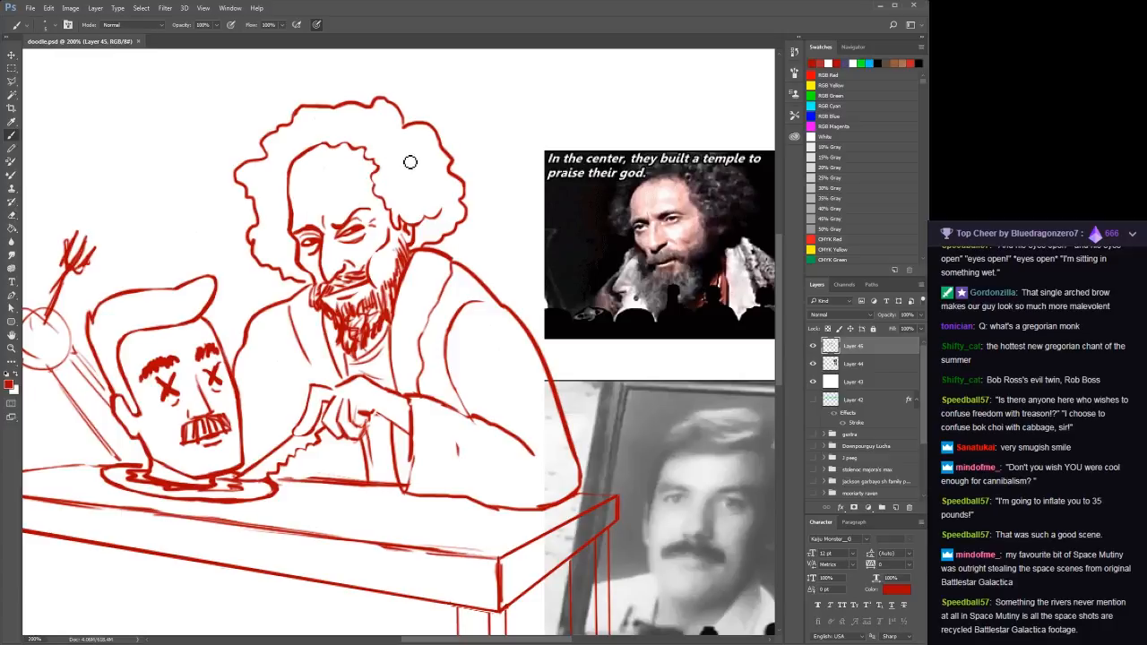
click(416, 248)
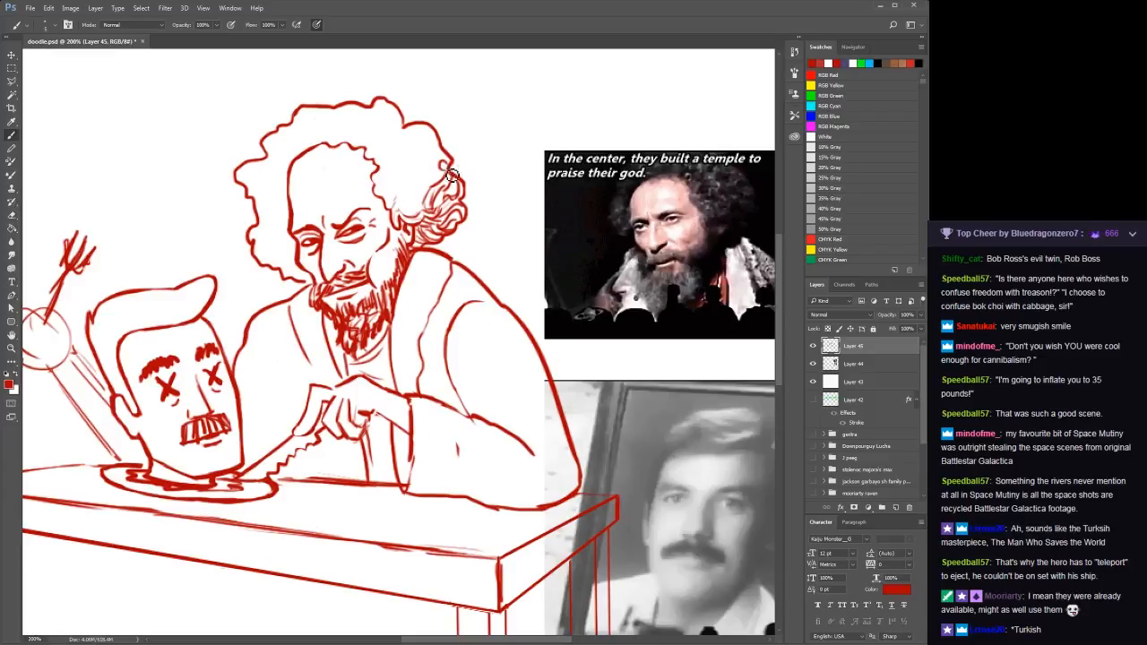
mouse_move(443, 159)
mouse_down()
mouse_move(441, 173)
mouse_move(455, 173)
mouse_move(433, 136)
mouse_move(417, 215)
mouse_up()
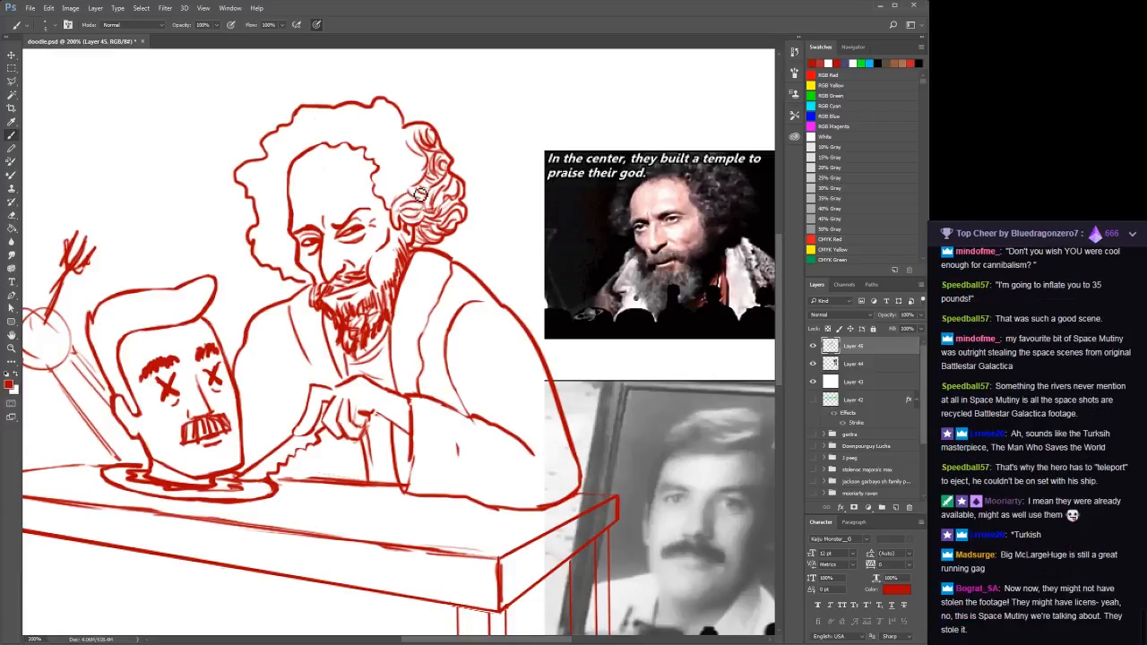
mouse_move(394, 203)
mouse_down()
mouse_move(381, 191)
mouse_move(401, 190)
mouse_up()
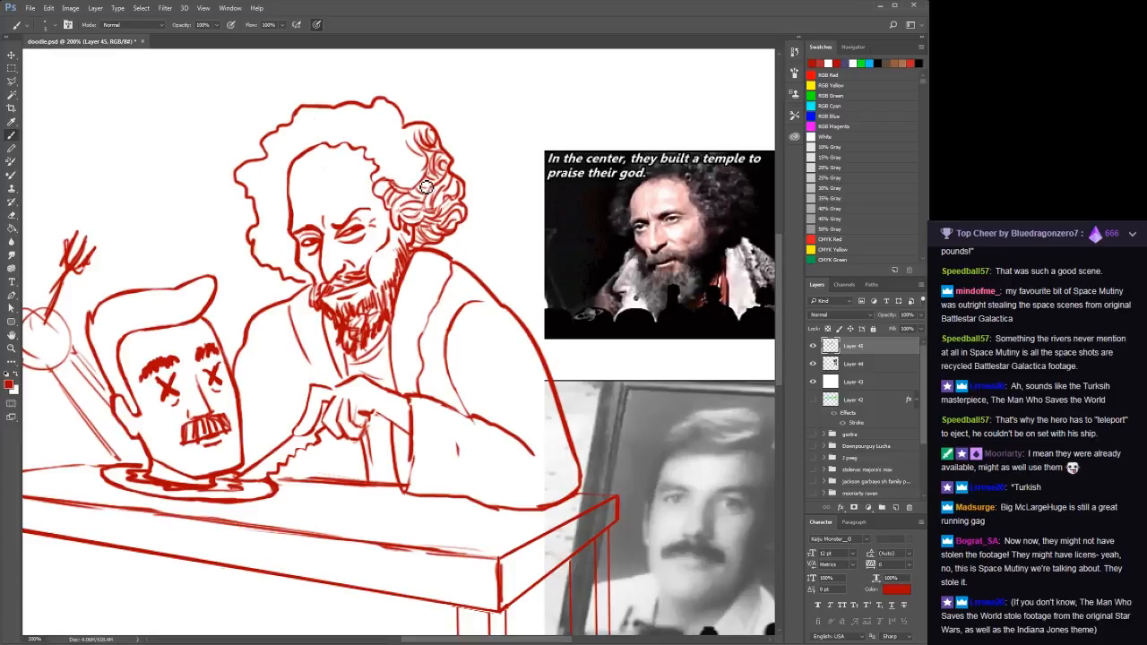
mouse_move(424, 177)
mouse_down()
mouse_move(398, 185)
mouse_move(417, 174)
mouse_move(420, 188)
mouse_move(413, 168)
mouse_move(381, 185)
mouse_move(409, 163)
mouse_up()
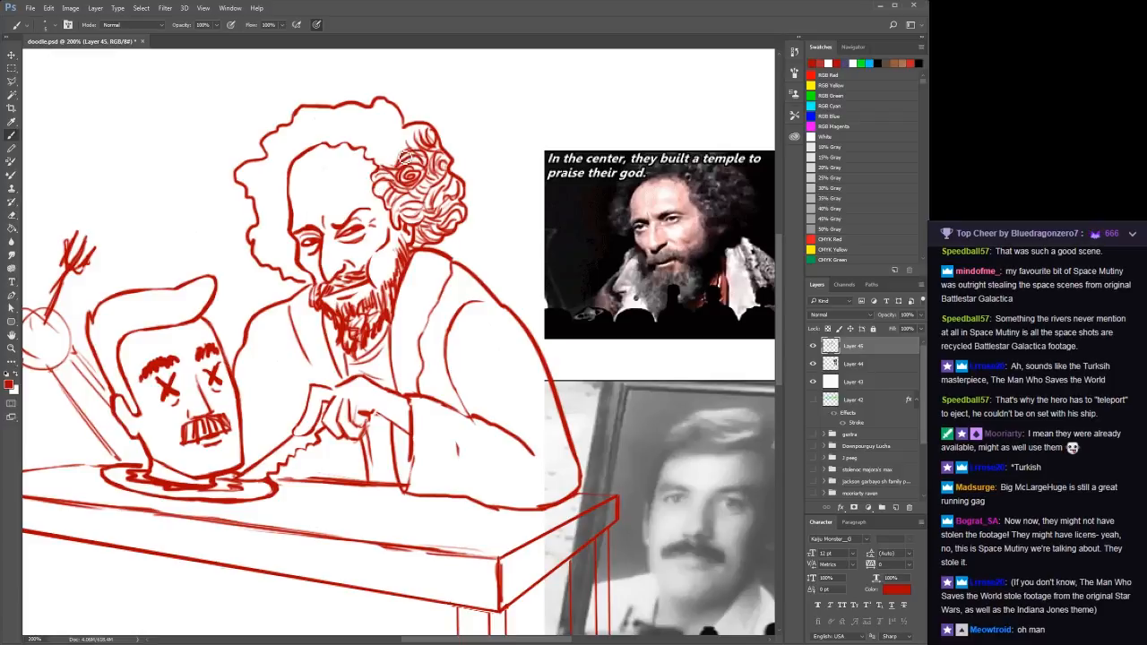
Continue the curl strokes up from the near temple to the crown bump and along the hairline above the forehead
mouse_move(412, 143)
mouse_down()
mouse_move(430, 137)
mouse_move(419, 135)
mouse_up()
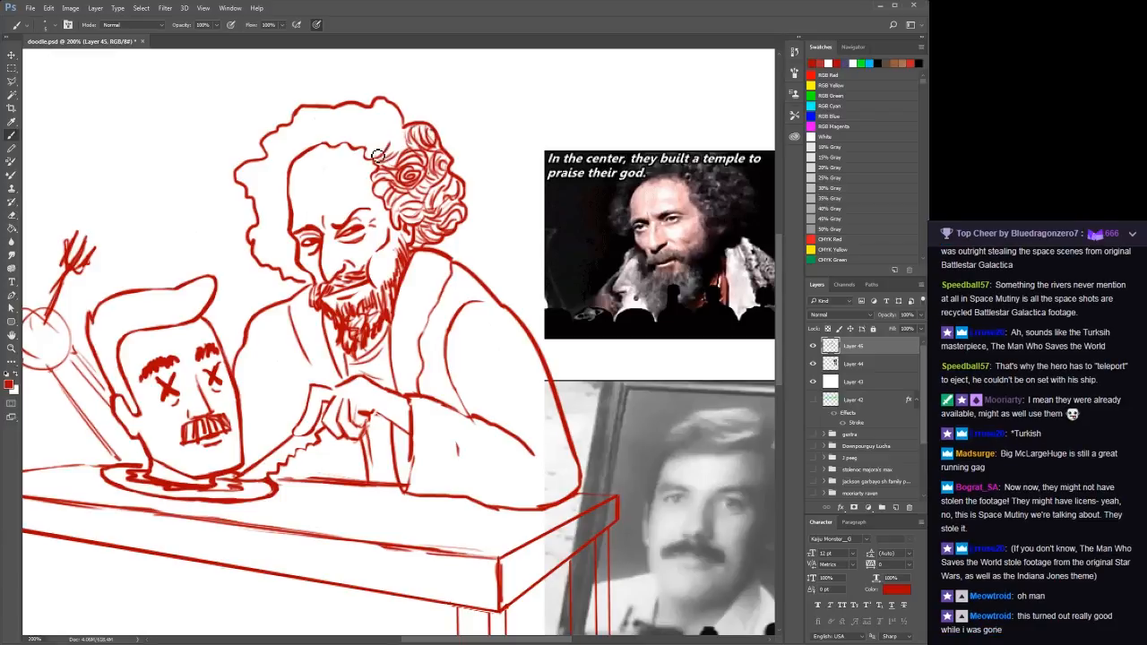
mouse_move(372, 152)
mouse_down()
mouse_move(405, 134)
mouse_move(385, 148)
mouse_up()
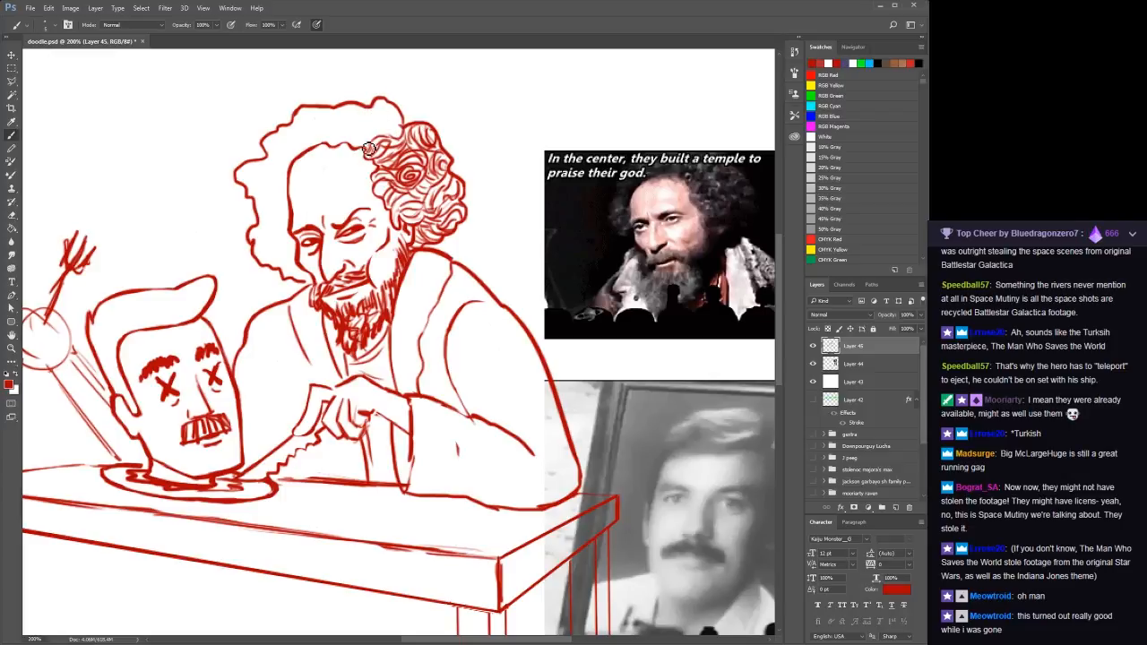
drag(363, 150, 381, 140)
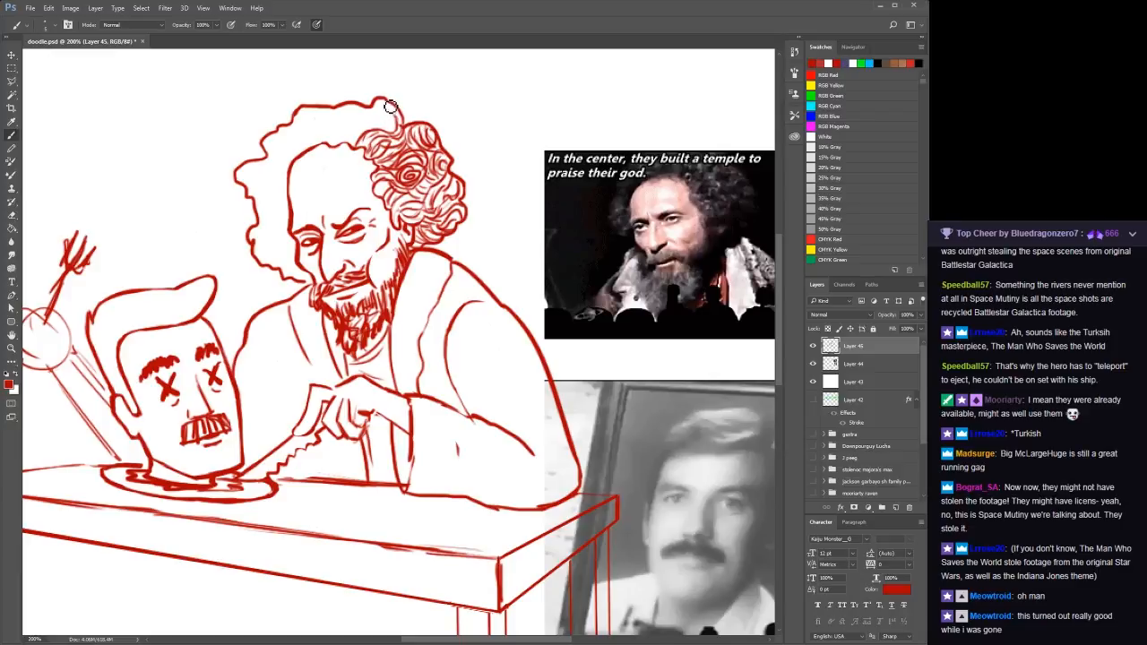
drag(391, 106, 385, 116)
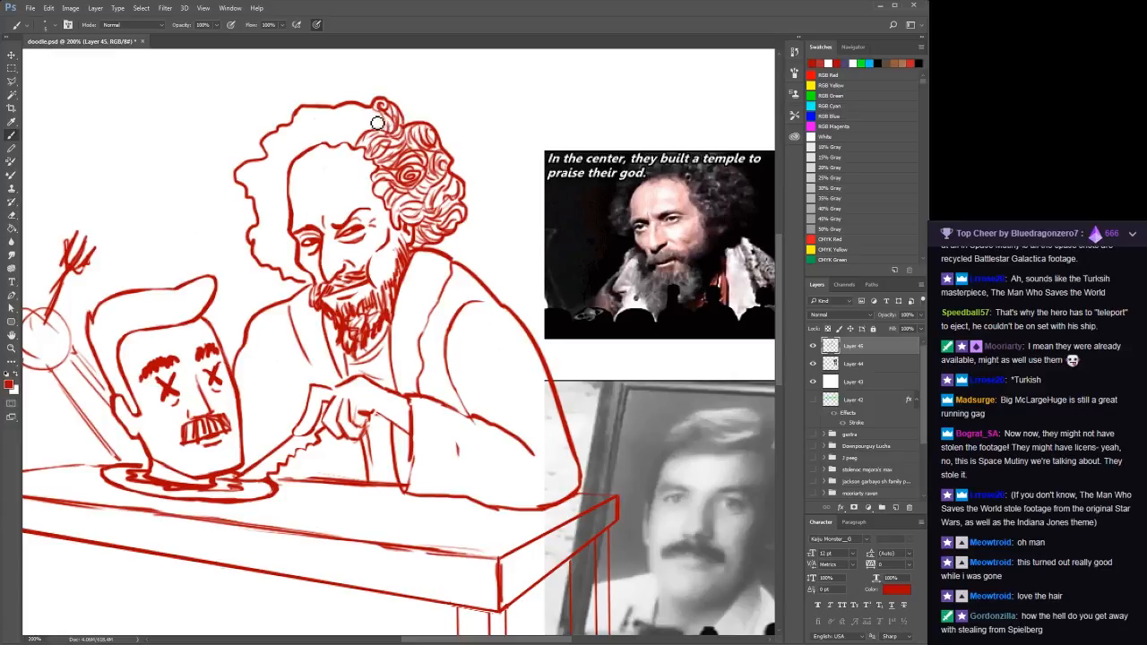
mouse_move(371, 132)
mouse_down()
mouse_move(383, 115)
mouse_move(389, 136)
mouse_move(359, 151)
mouse_move(364, 139)
mouse_move(362, 153)
mouse_up()
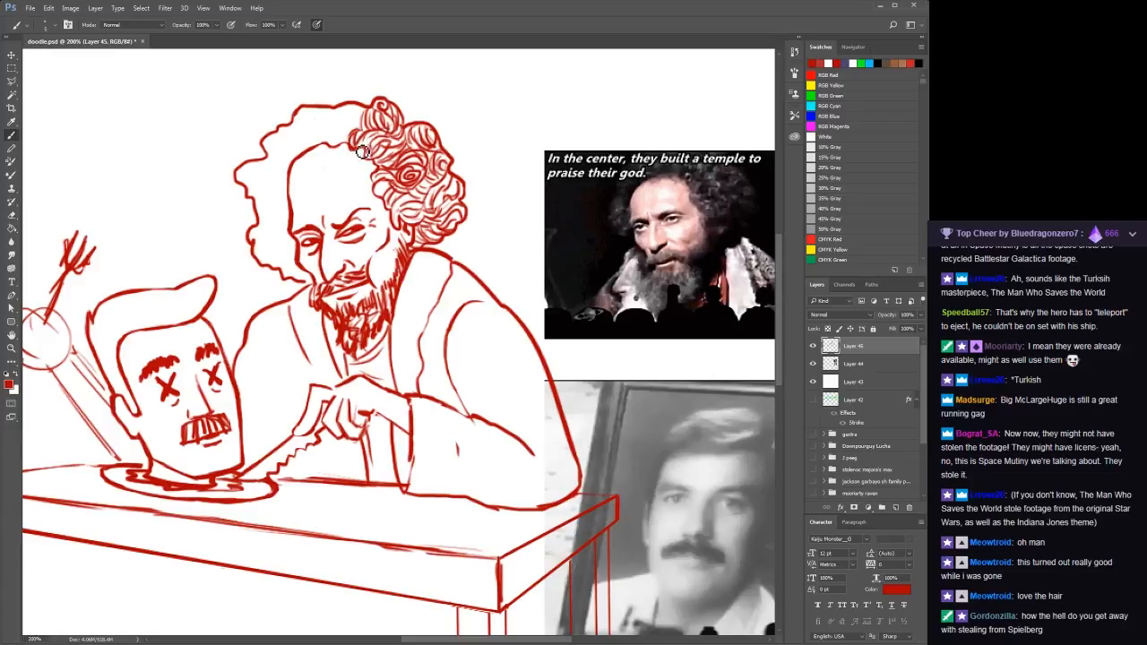
mouse_move(431, 167)
mouse_down()
mouse_move(426, 196)
mouse_move(455, 208)
mouse_move(456, 187)
mouse_move(434, 213)
mouse_up()
Fill the top and far side of the hair with curls down to the cheek, and save the file
mouse_move(327, 148)
mouse_down()
mouse_move(338, 118)
mouse_move(338, 152)
mouse_move(353, 115)
mouse_move(339, 151)
mouse_move(363, 104)
mouse_move(356, 140)
mouse_move(332, 135)
mouse_move(335, 113)
mouse_move(331, 129)
mouse_move(333, 117)
mouse_move(318, 133)
mouse_move(328, 114)
mouse_move(317, 128)
mouse_move(328, 141)
mouse_move(300, 129)
mouse_move(306, 115)
mouse_move(302, 134)
mouse_move(308, 111)
mouse_move(306, 157)
mouse_move(314, 131)
mouse_move(325, 148)
mouse_move(274, 158)
mouse_move(276, 147)
mouse_move(293, 152)
mouse_move(273, 153)
mouse_move(284, 142)
mouse_move(274, 150)
mouse_move(294, 132)
mouse_move(291, 154)
mouse_move(299, 144)
mouse_move(273, 153)
mouse_up()
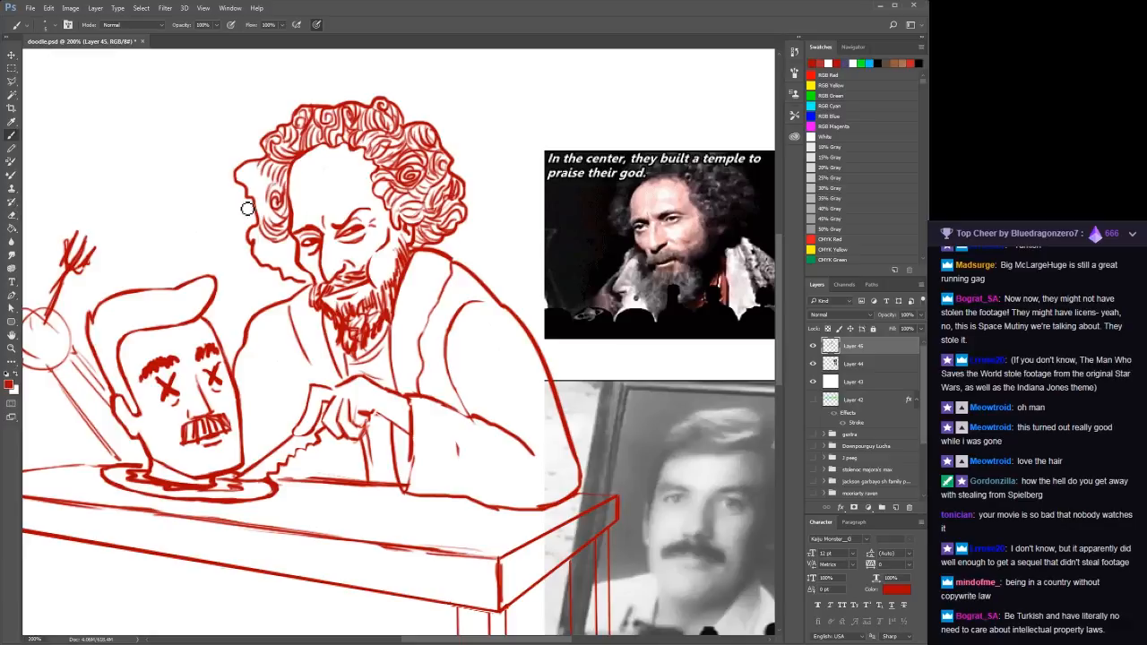
mouse_move(262, 182)
mouse_down()
mouse_move(249, 188)
mouse_move(263, 174)
mouse_move(265, 194)
mouse_move(249, 202)
mouse_move(272, 206)
mouse_move(268, 218)
mouse_move(283, 226)
mouse_up()
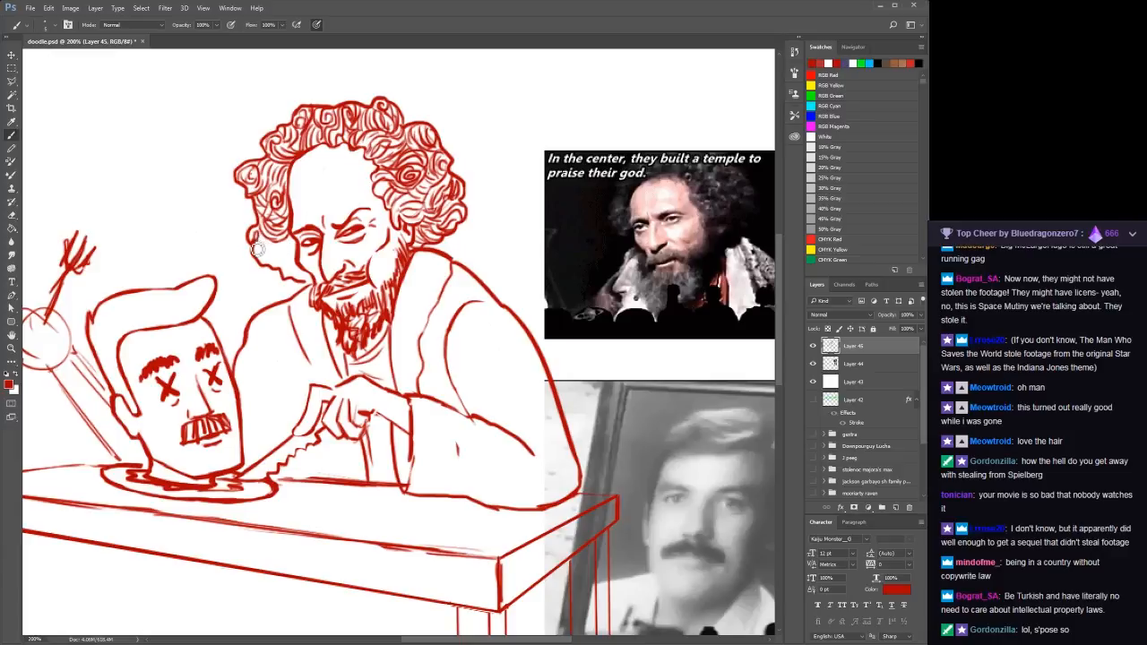
mouse_move(258, 241)
mouse_down()
mouse_move(286, 280)
mouse_move(294, 244)
mouse_move(290, 258)
mouse_move(309, 283)
mouse_up()
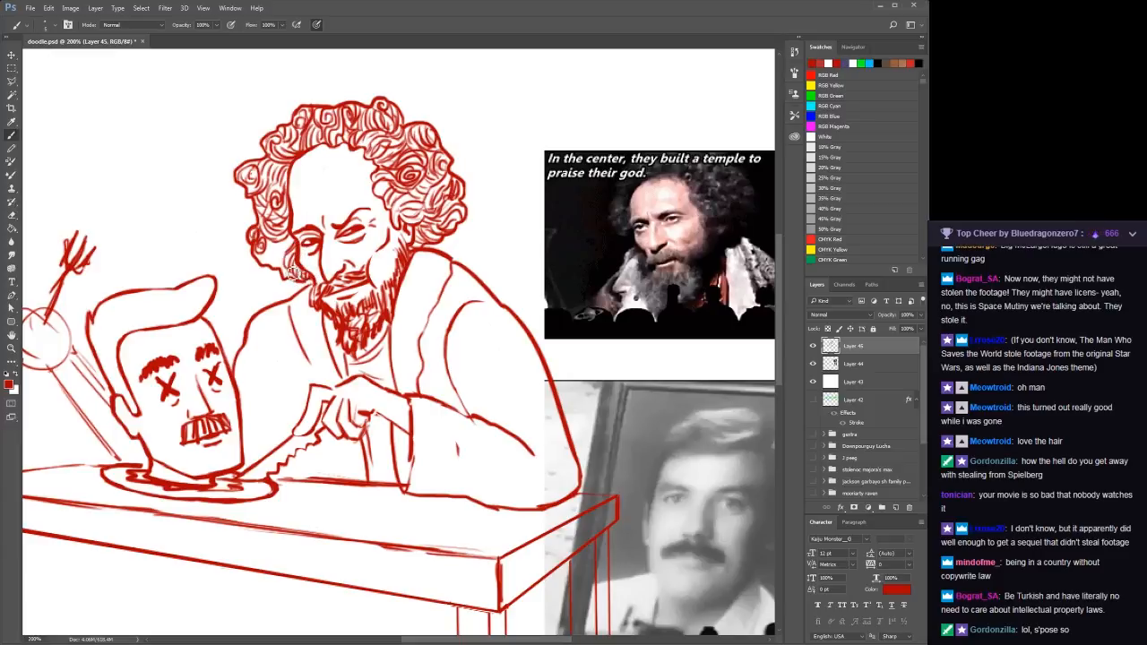
mouse_move(267, 267)
mouse_down()
mouse_move(293, 247)
mouse_move(286, 257)
mouse_up()
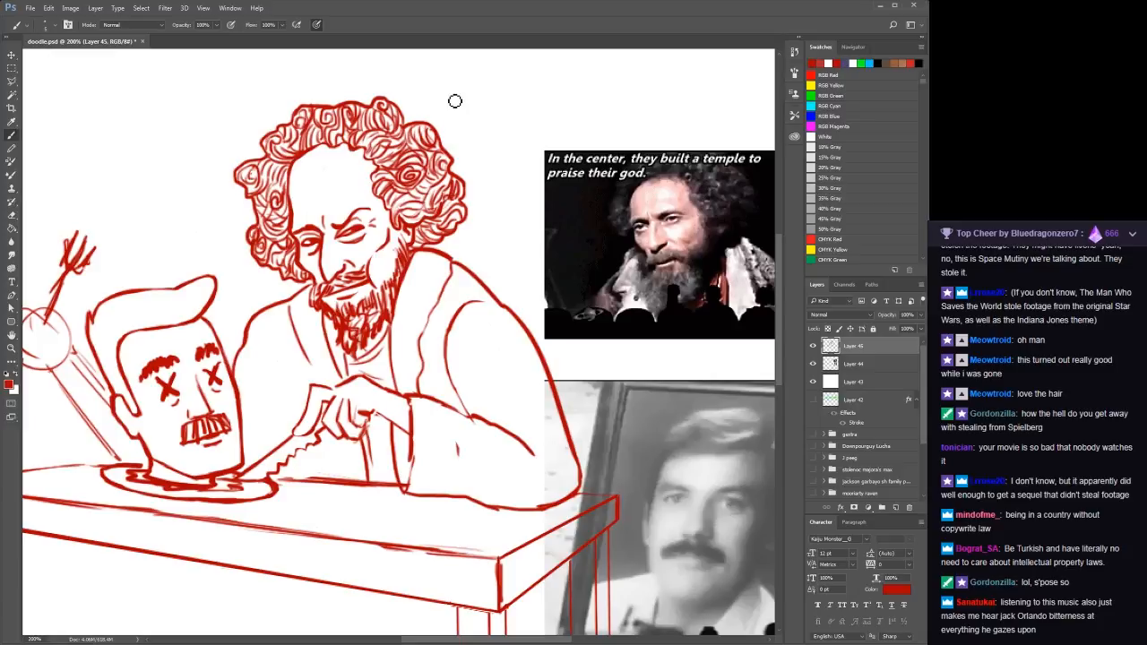
key(ctrl+s)
Redraw the bearded man's face with raised brows and closed eyes, add creases between the brows, and save the file
mouse_move(353, 235)
mouse_down()
mouse_move(341, 235)
mouse_move(358, 209)
mouse_move(362, 224)
mouse_up()
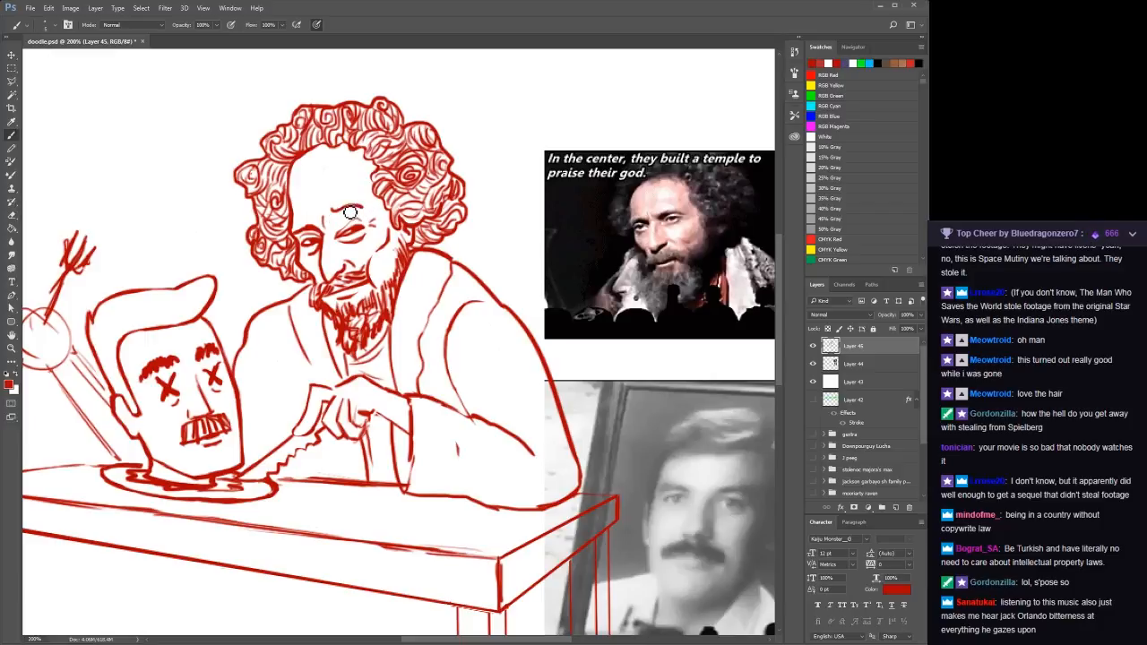
key(ctrl+z)
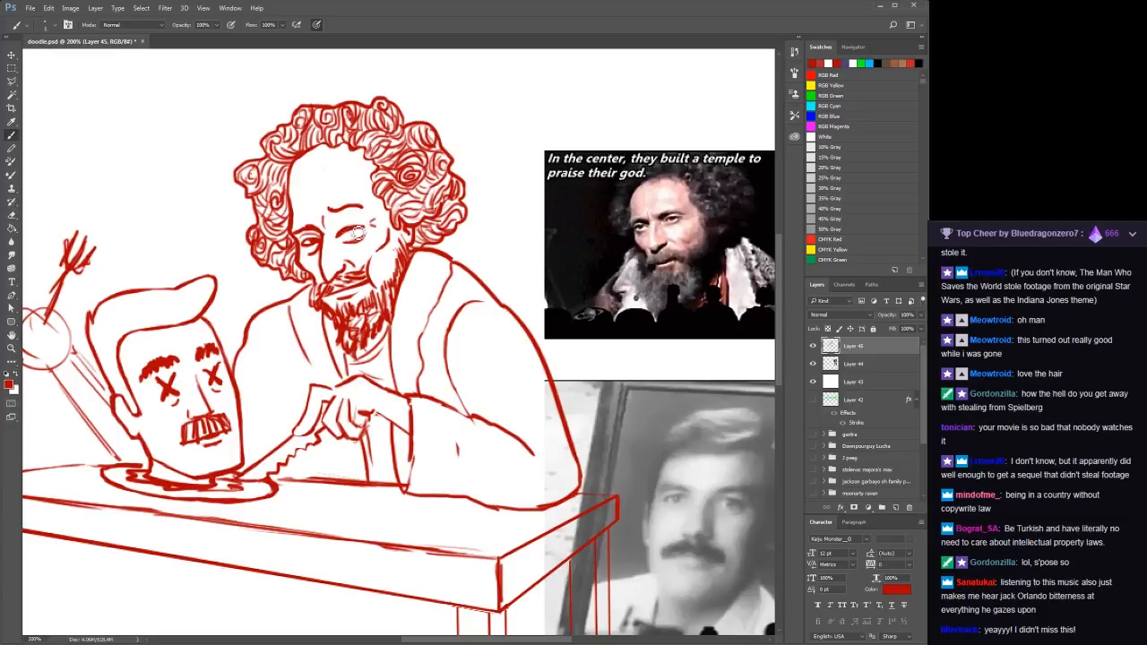
drag(344, 225, 364, 227)
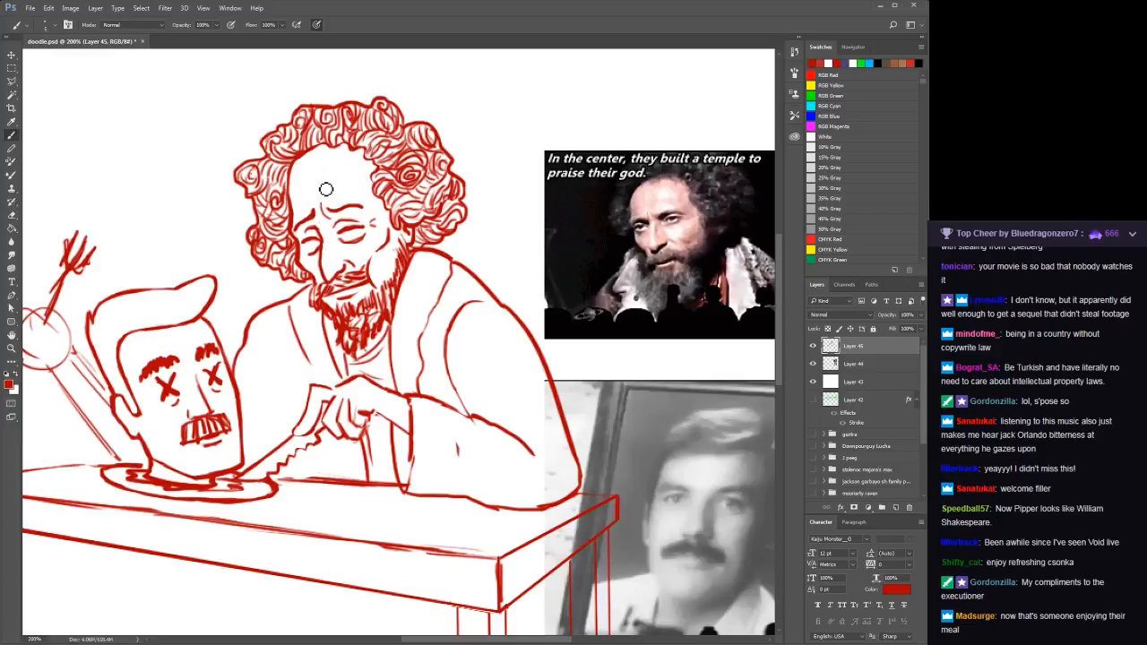
drag(323, 210, 333, 219)
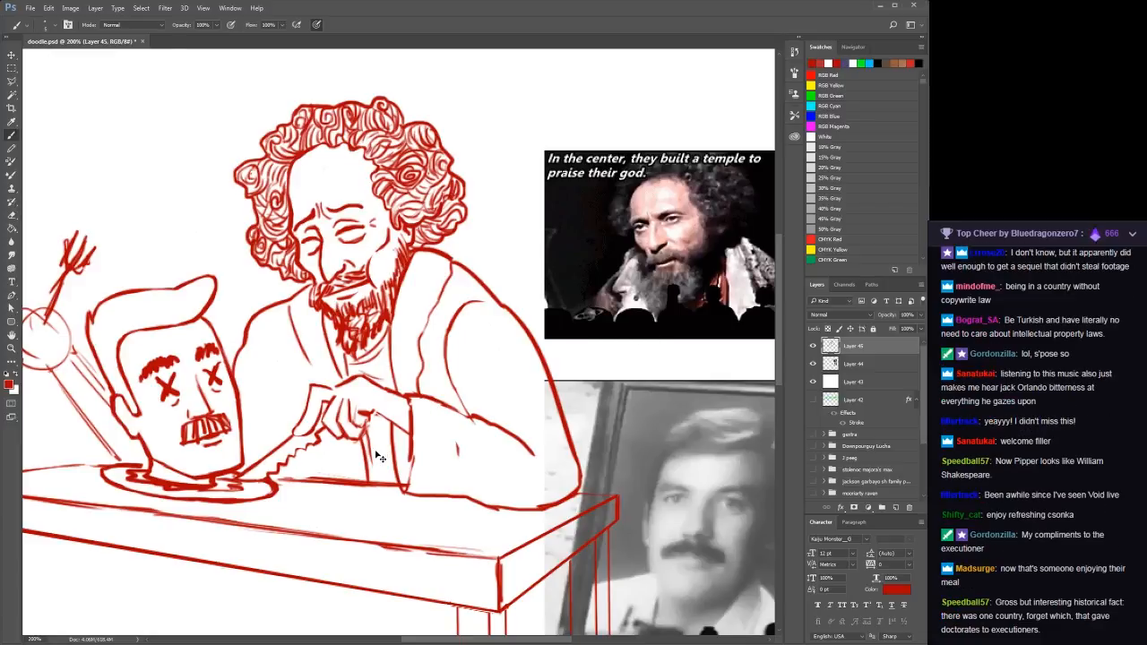
key(ctrl+s)
Touch up the lines of the carving hand and add a line where the fingers meet the serrated knife
click(370, 378)
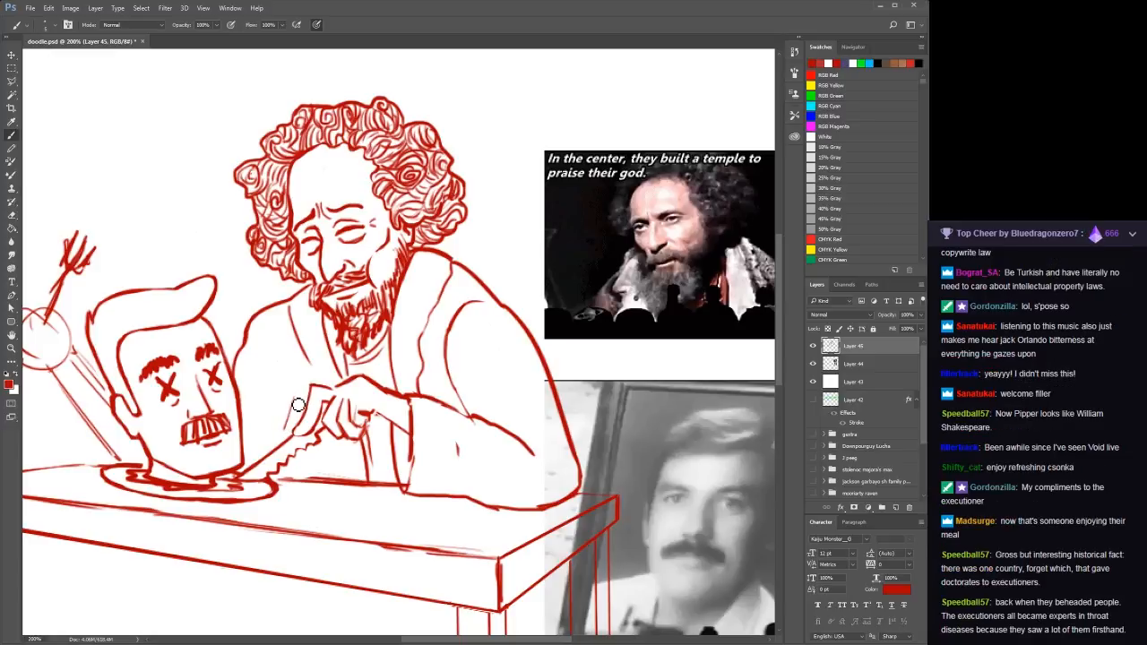
mouse_move(313, 454)
mouse_down()
mouse_move(302, 496)
mouse_move(308, 466)
mouse_move(289, 434)
mouse_move(301, 408)
mouse_up()
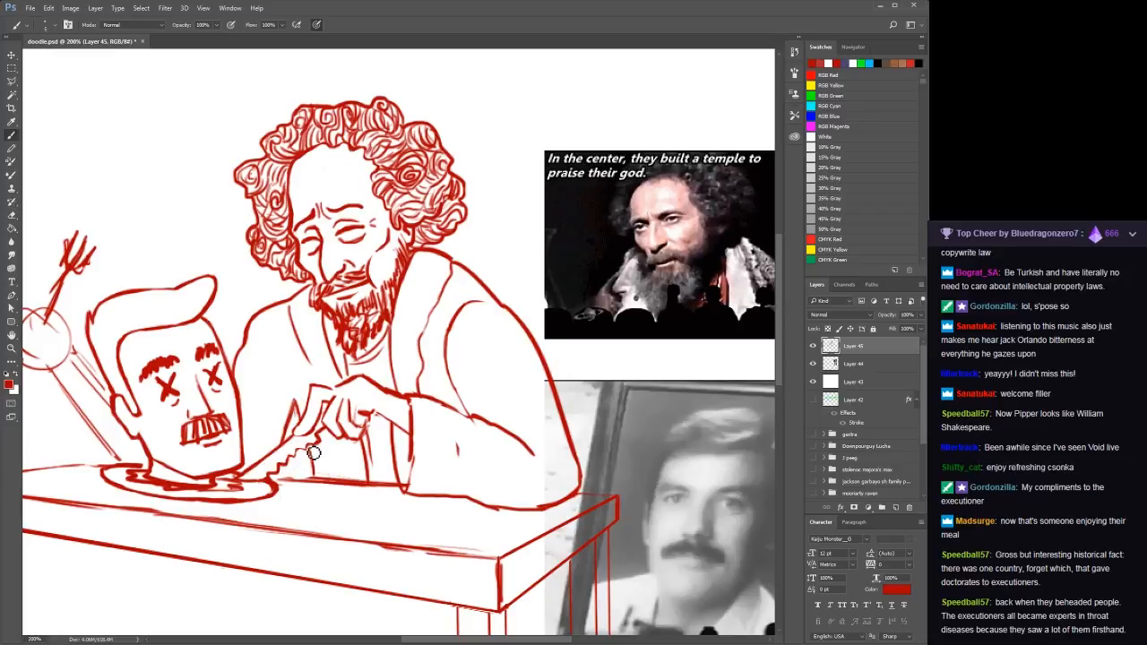
mouse_move(316, 454)
mouse_down()
mouse_move(318, 484)
mouse_move(298, 402)
mouse_up()
Hide the reference photo layer, Layer 44, to review the whole drawing, and save the file
key(z)
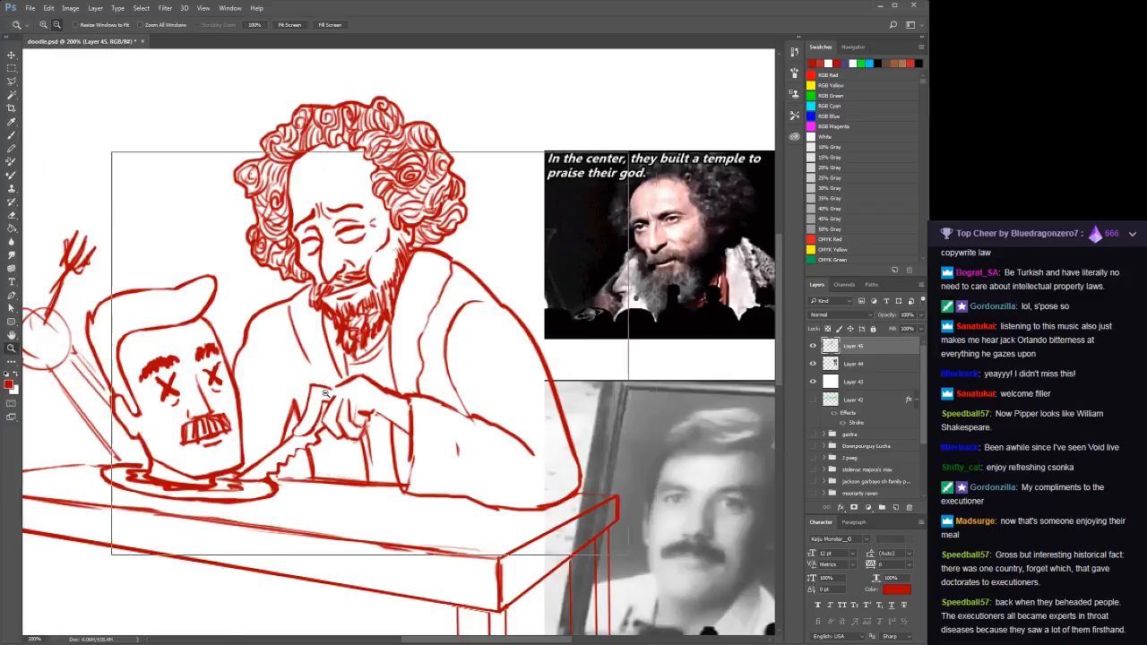
key(ctrl+minus)
key(ctrl+minus)
key(ctrl+minus)
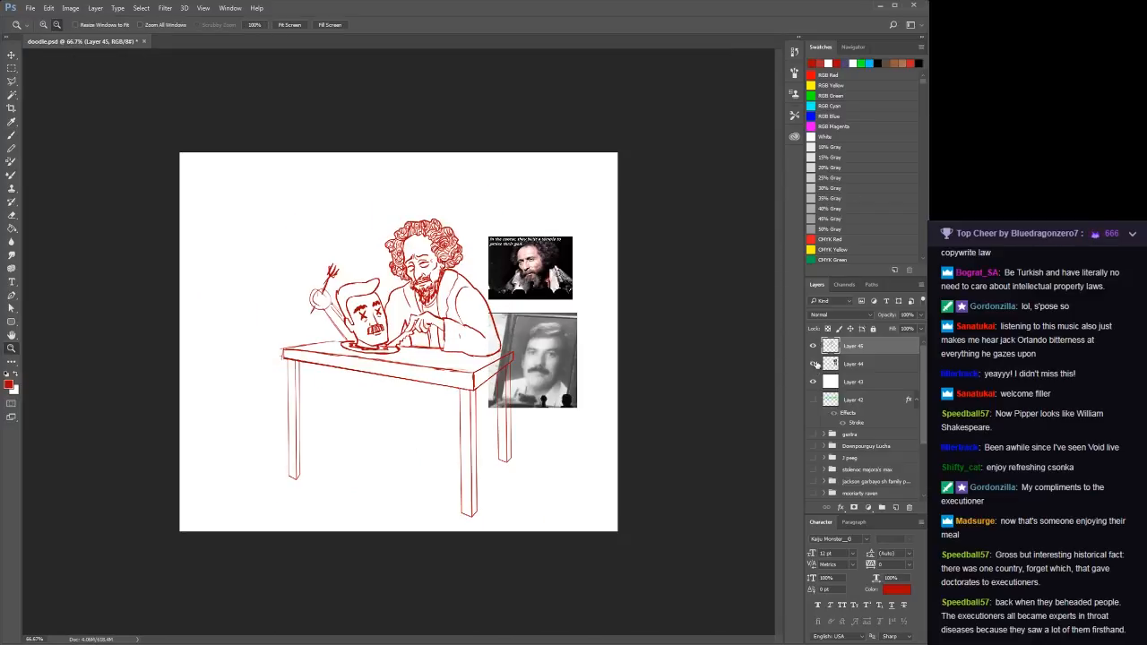
click(814, 364)
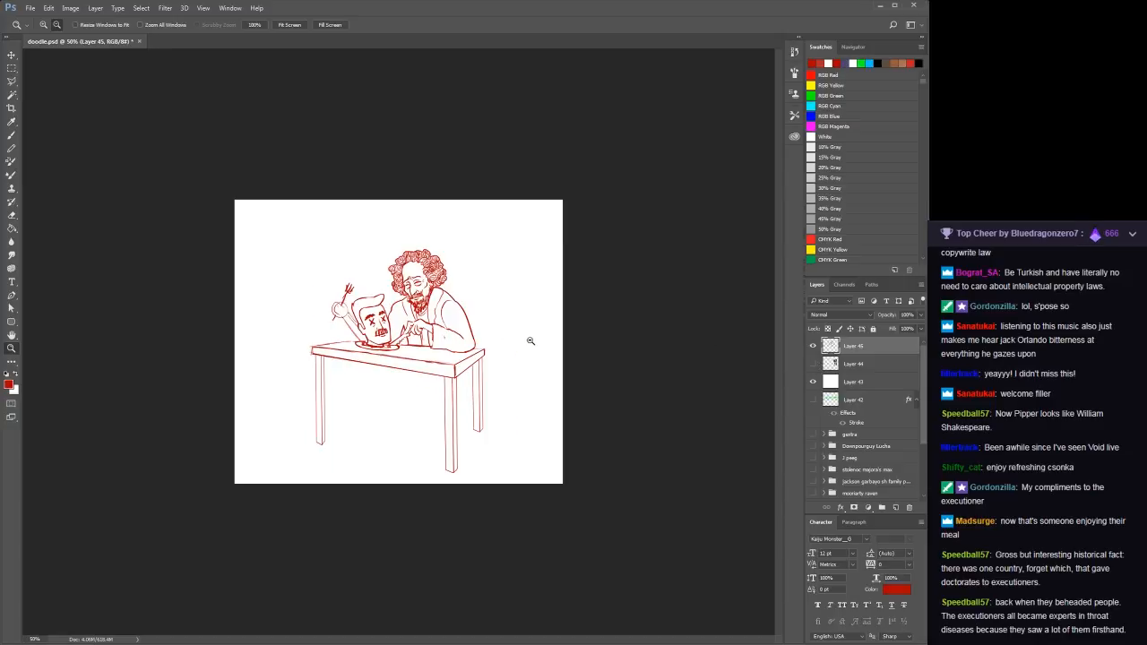
click(490, 329)
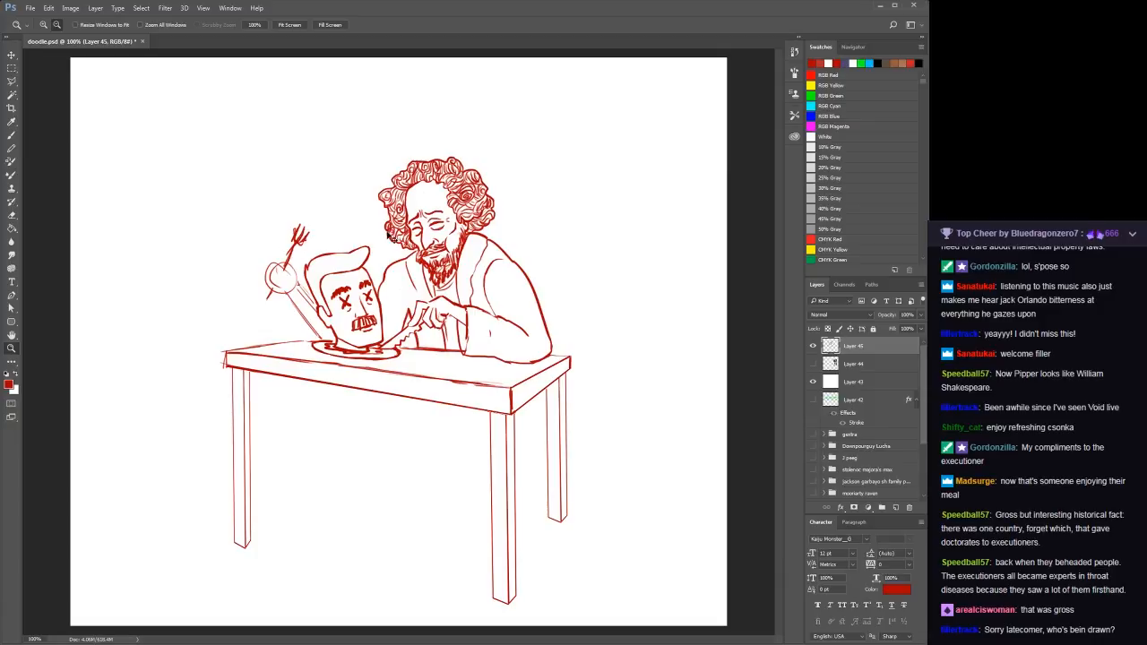
key(ctrl+s)
Sketch the seated man's legs under the table, with the far thigh and shin, the lap folds and the near leg
key(b)
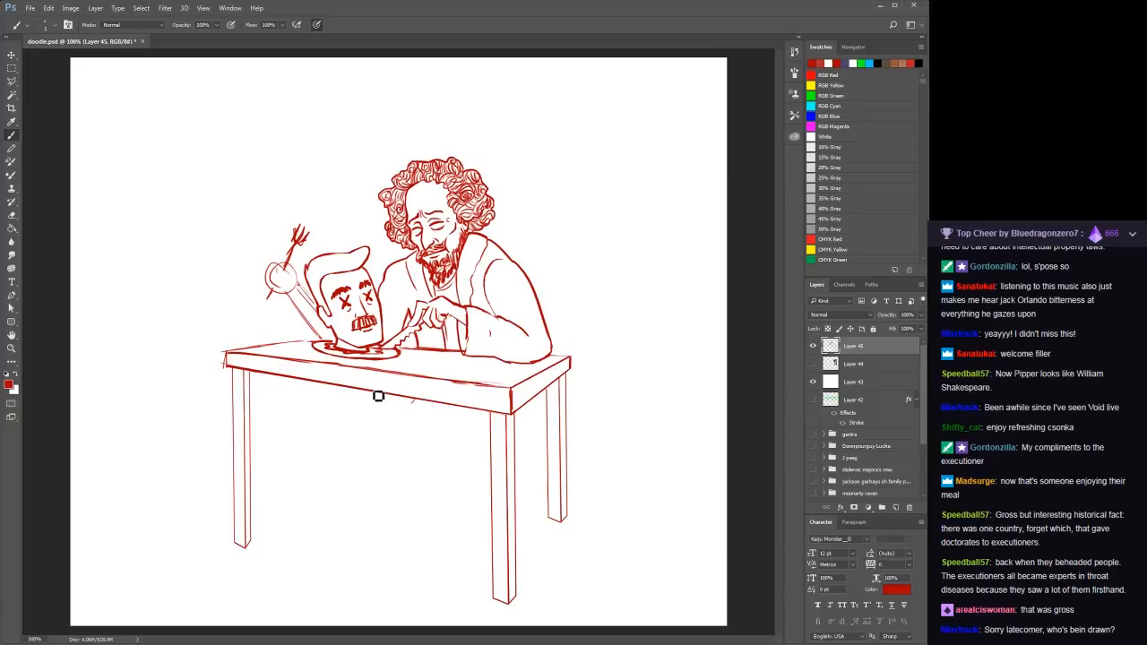
drag(409, 399, 343, 419)
mouse_move(412, 405)
mouse_down()
mouse_move(325, 426)
mouse_move(323, 517)
mouse_up()
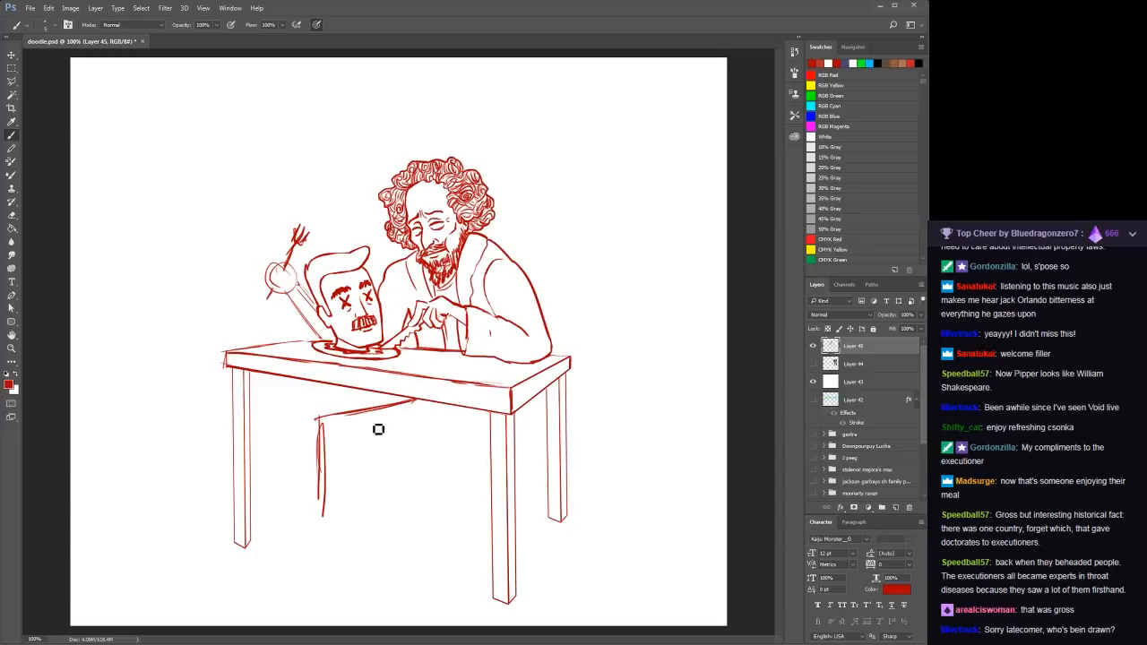
mouse_move(410, 405)
mouse_down()
mouse_move(414, 432)
mouse_move(466, 449)
mouse_move(455, 436)
mouse_move(438, 465)
mouse_up()
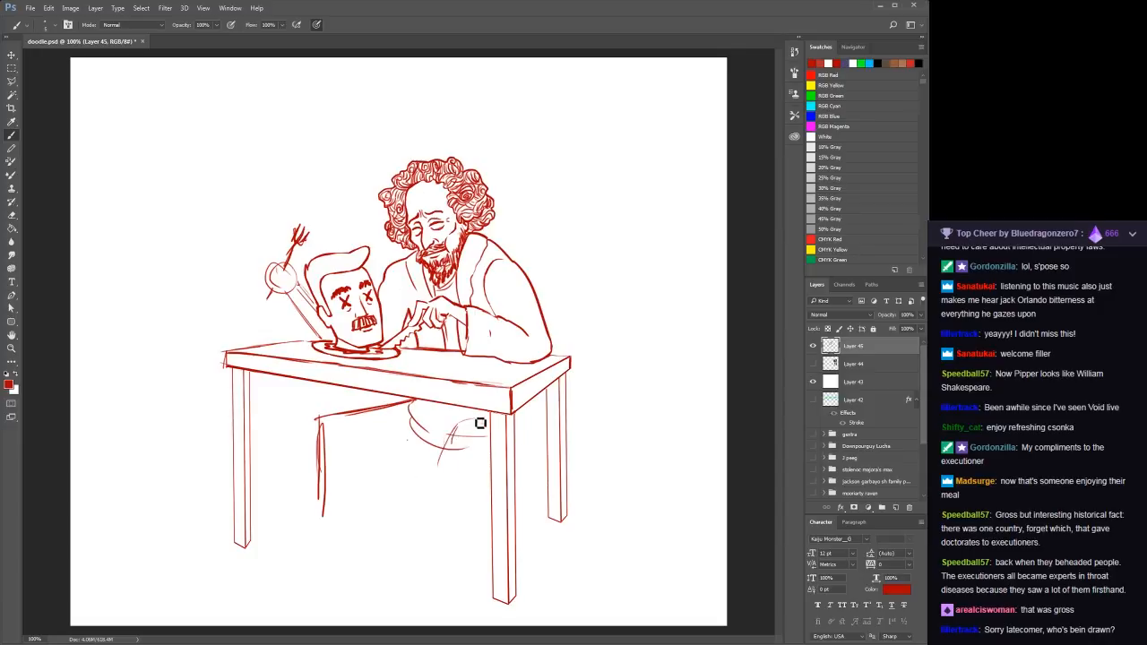
drag(475, 418, 443, 526)
drag(456, 447, 455, 563)
drag(445, 513, 450, 559)
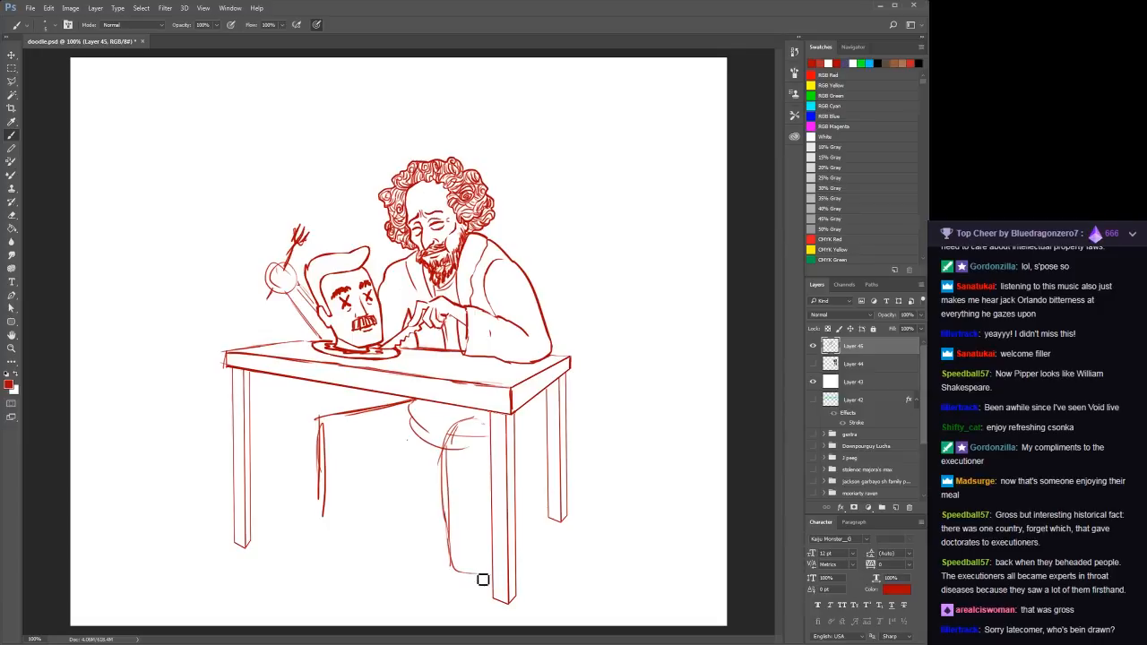
Add the far thigh's underside, the back of its shin and the lower ends of both legs
mouse_move(339, 414)
mouse_down()
mouse_move(383, 409)
mouse_move(316, 438)
mouse_move(413, 451)
mouse_move(448, 442)
mouse_up()
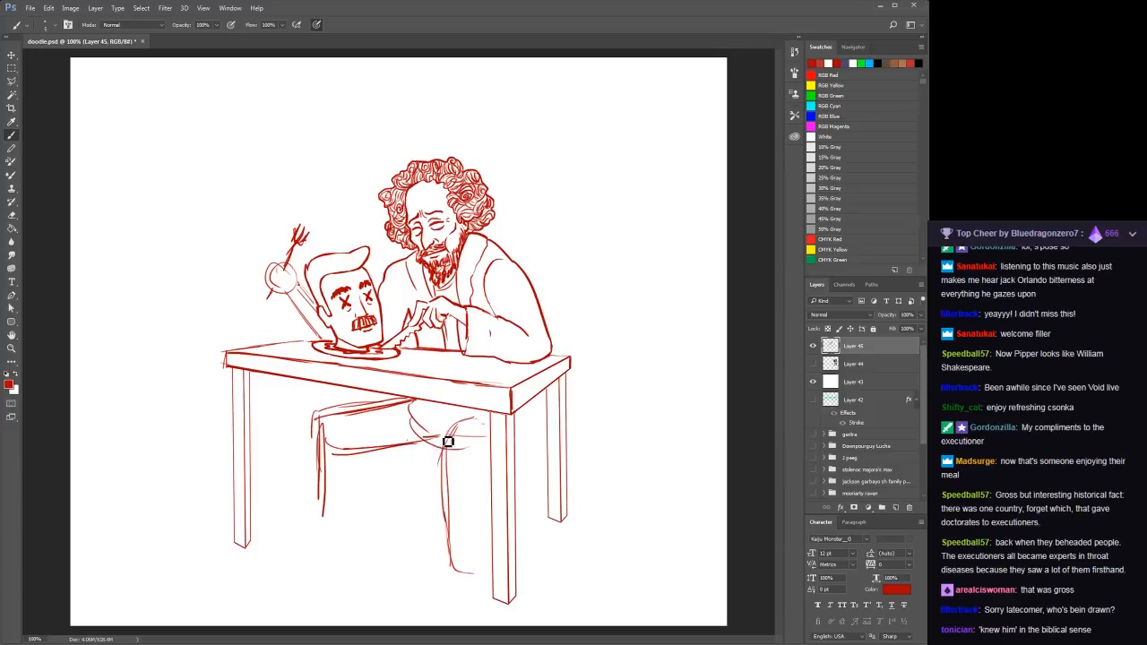
mouse_move(378, 457)
mouse_down()
mouse_move(369, 550)
mouse_move(325, 535)
mouse_move(368, 561)
mouse_up()
drag(462, 572, 498, 579)
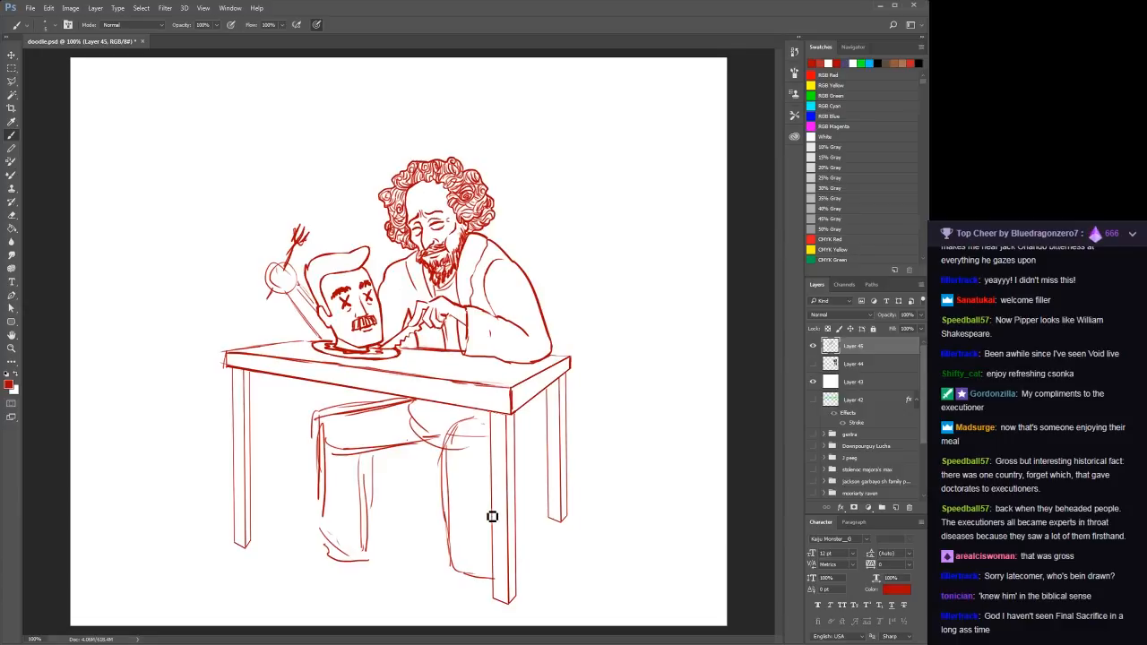
Erase the stray sketch lines around the far knee and thigh to clean up the leg's outline
scroll(492, 516, down, 1)
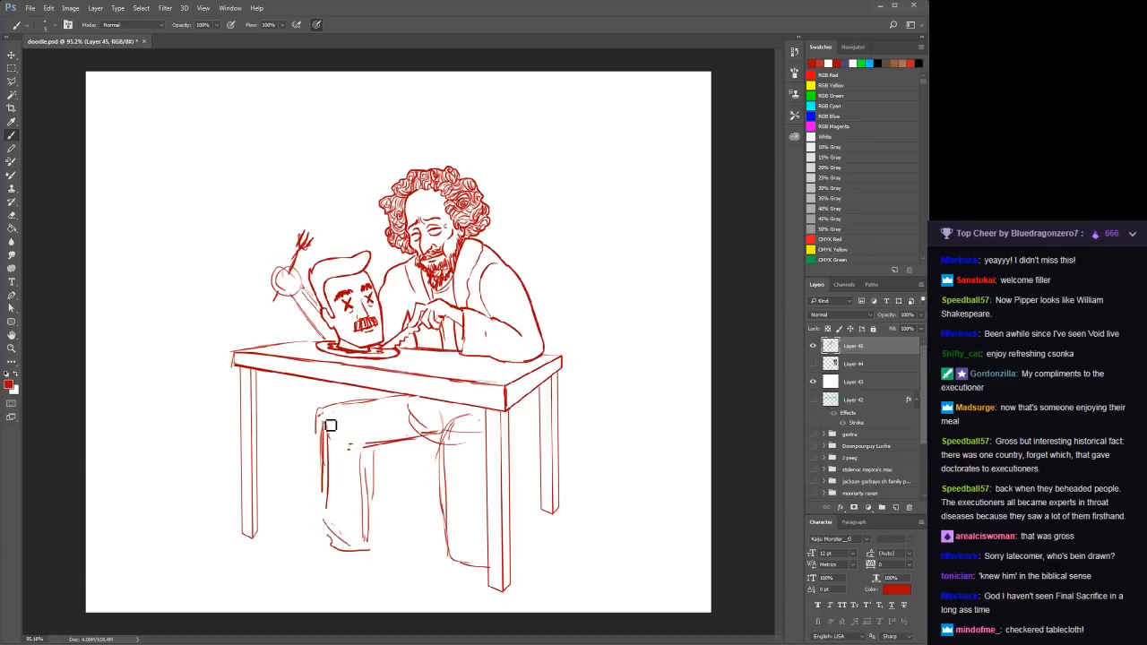
mouse_move(331, 426)
mouse_down()
mouse_move(332, 476)
mouse_move(356, 451)
mouse_up()
drag(445, 416, 447, 419)
key(m)
key(b)
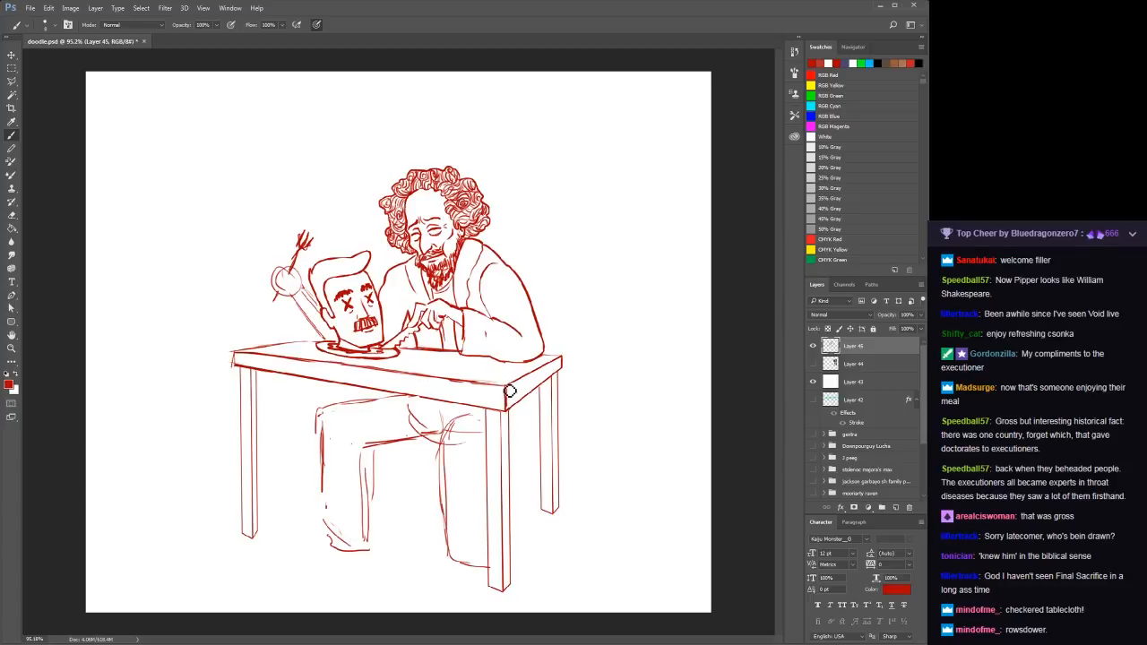
Sketch a tablecloth draped over the table's short side with a wavy hem, and erase the table lines behind it
drag(510, 395, 507, 538)
drag(515, 451, 514, 581)
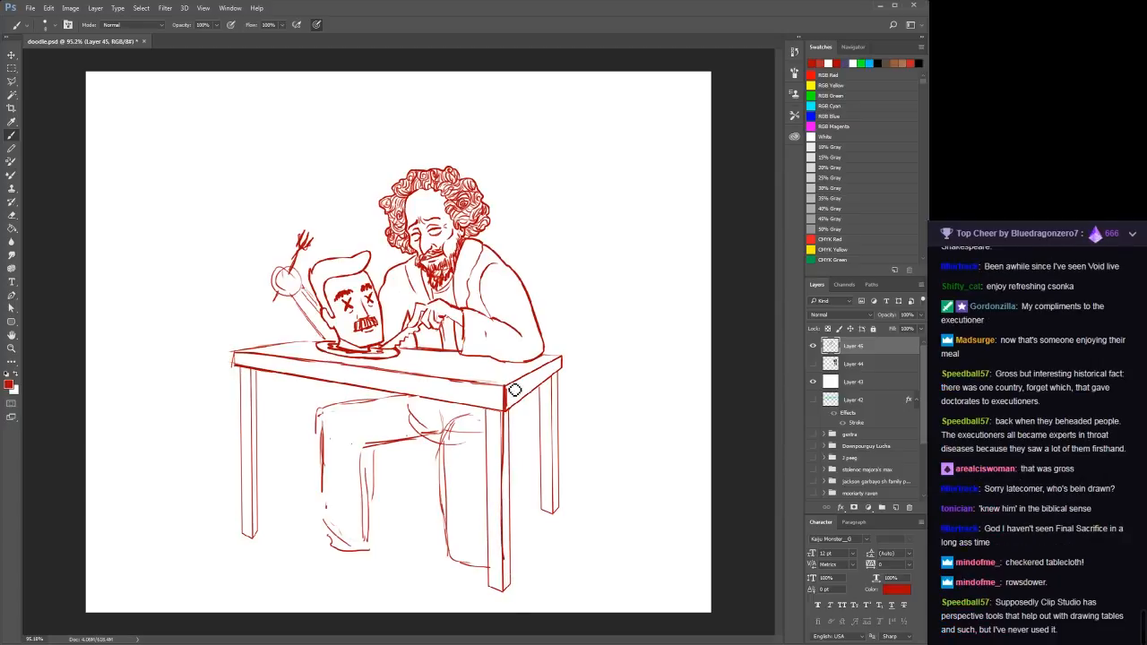
mouse_move(566, 362)
mouse_down()
mouse_move(567, 488)
mouse_move(509, 567)
mouse_up()
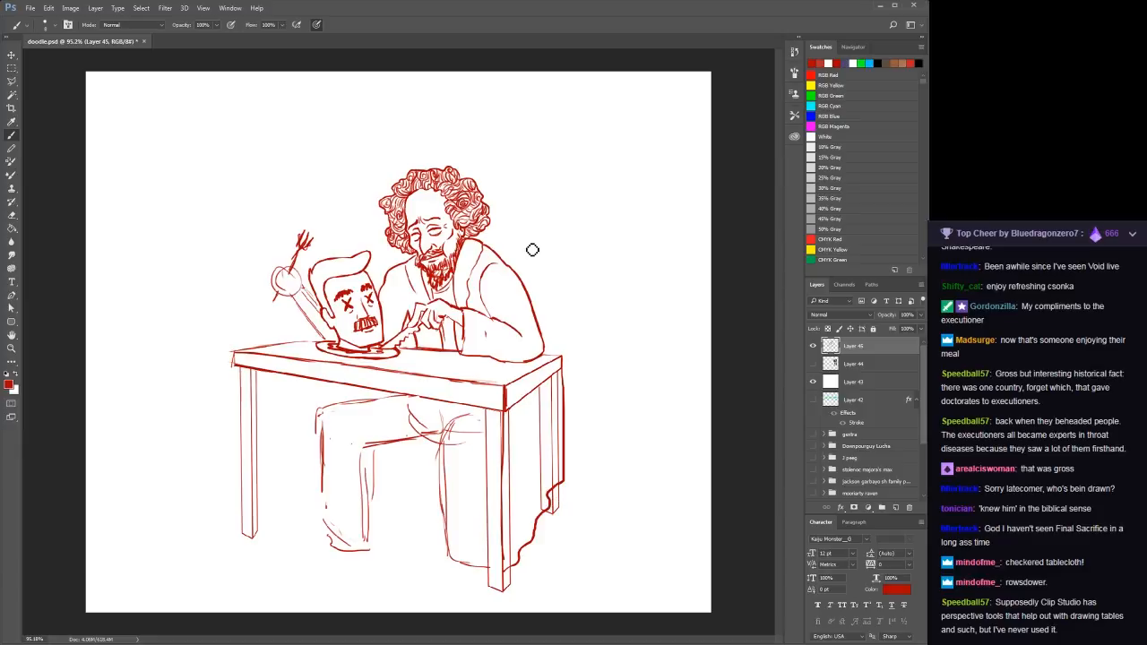
mouse_move(511, 413)
mouse_down()
mouse_move(513, 394)
mouse_move(514, 508)
mouse_up()
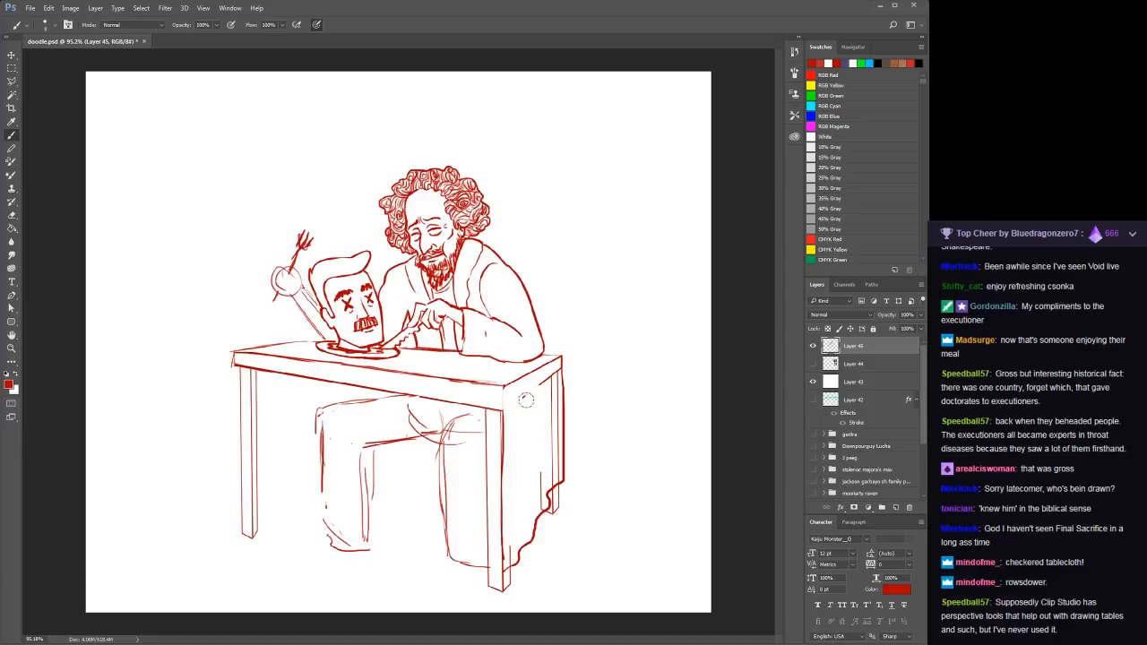
mouse_move(558, 385)
mouse_down()
mouse_move(556, 475)
mouse_move(543, 495)
mouse_up()
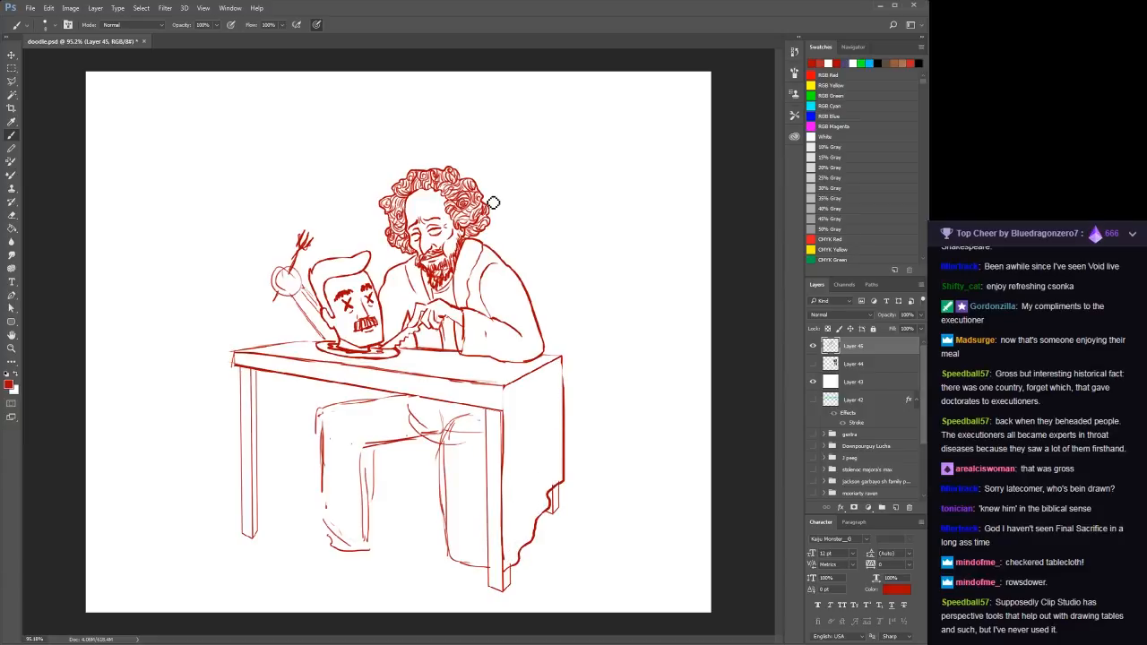
Add long vertical folds to the tablecloth on the table's short side, running up from the hem
drag(551, 500, 555, 357)
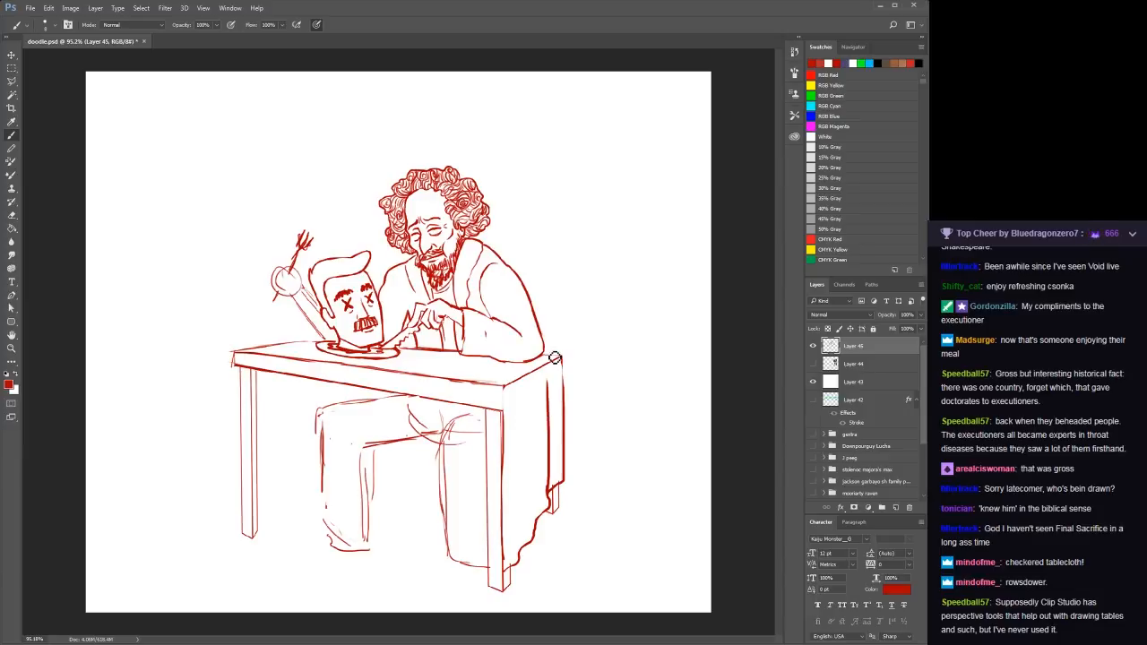
drag(559, 493, 557, 435)
drag(543, 528, 544, 401)
key(ctrl+z)
drag(541, 531, 543, 379)
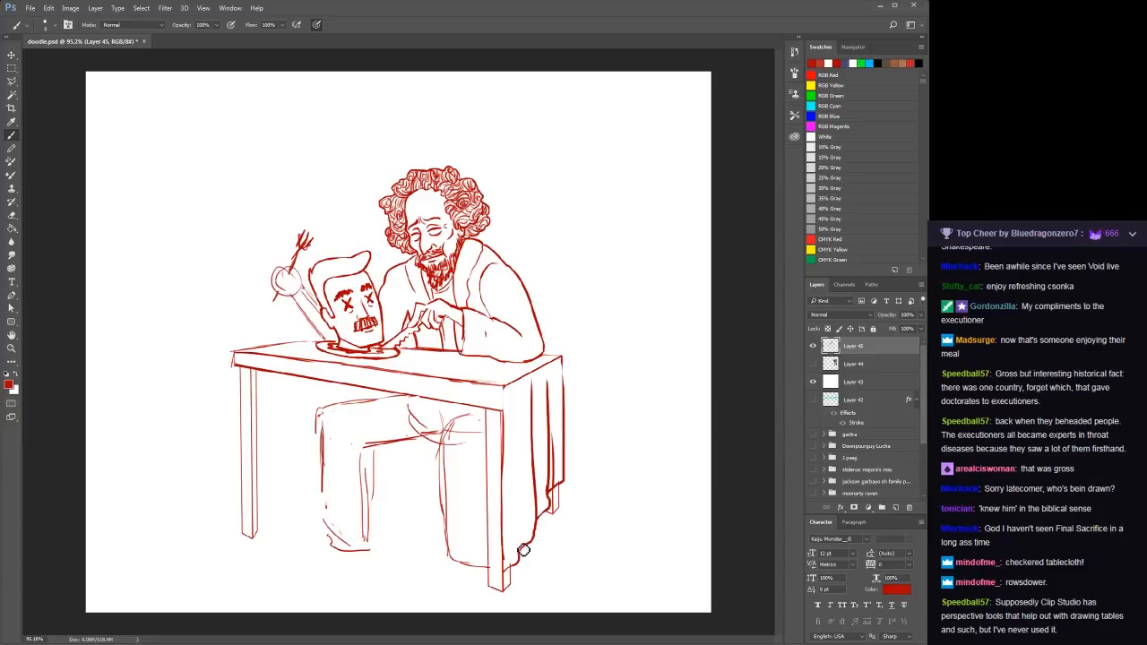
drag(524, 550, 526, 401)
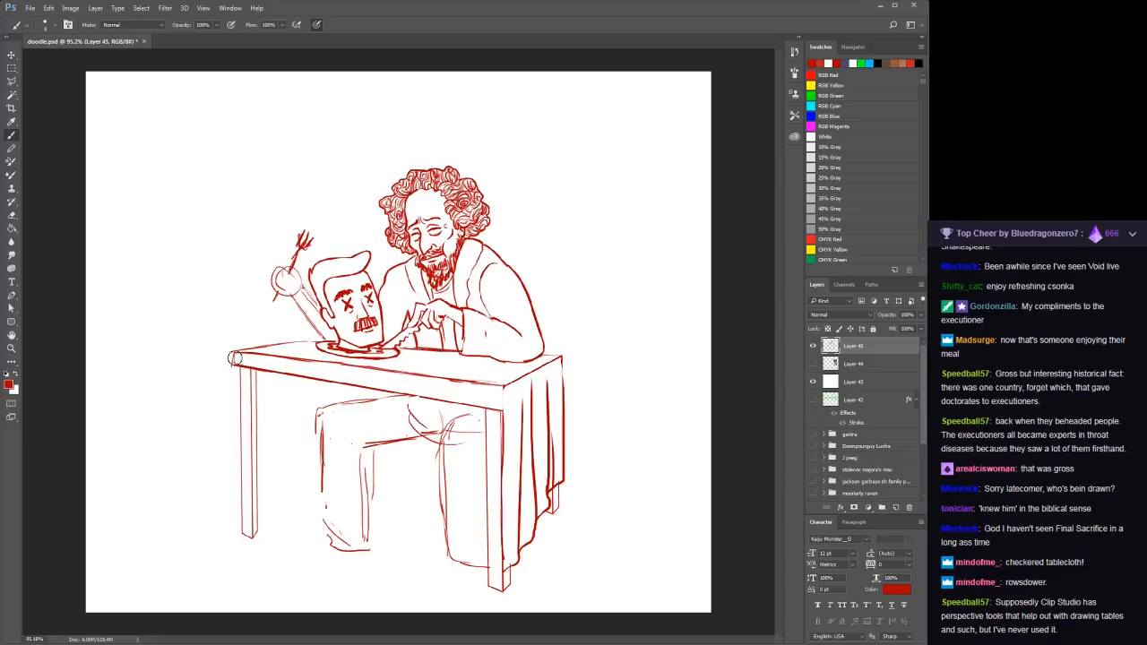
Draw the tablecloth's front drape with a wavy hem, and erase the man's legs and the table lines it covers
mouse_move(234, 358)
mouse_down()
mouse_move(233, 501)
mouse_move(385, 556)
mouse_move(508, 580)
mouse_move(459, 572)
mouse_up()
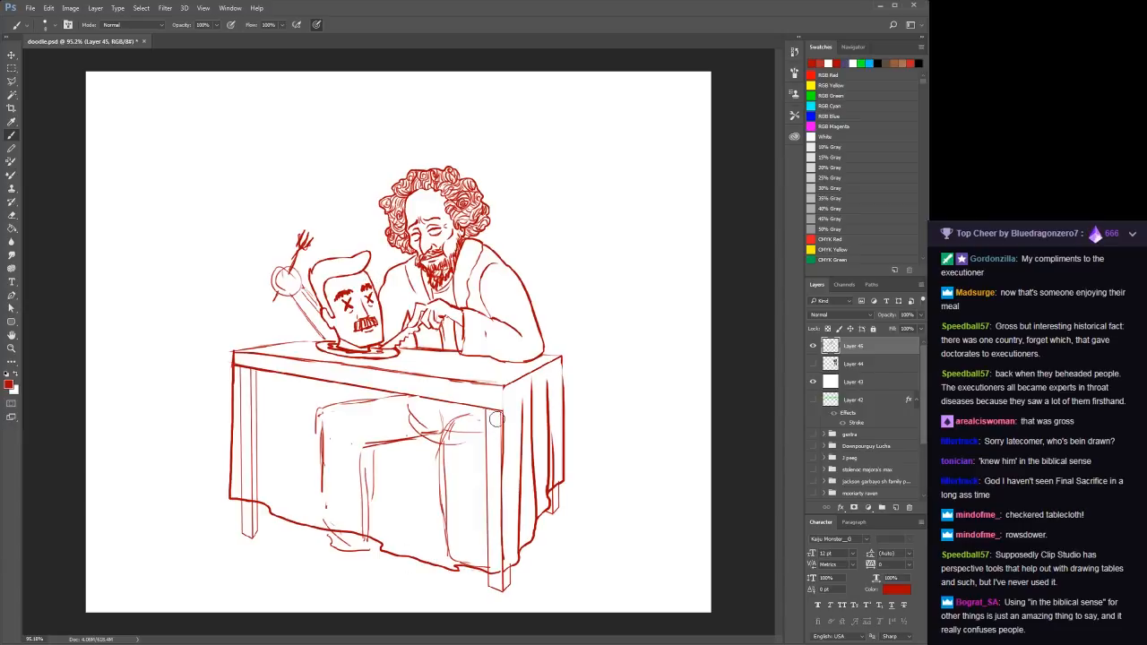
key(ctrl+z)
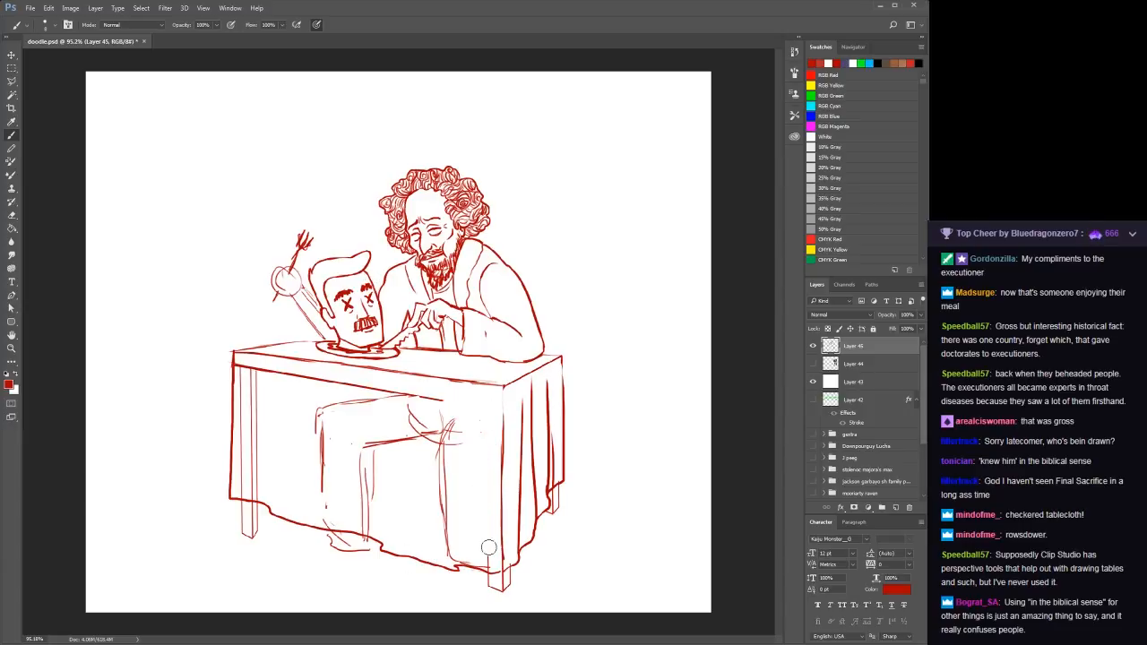
key(ctrl+z)
key(ctrl+z)
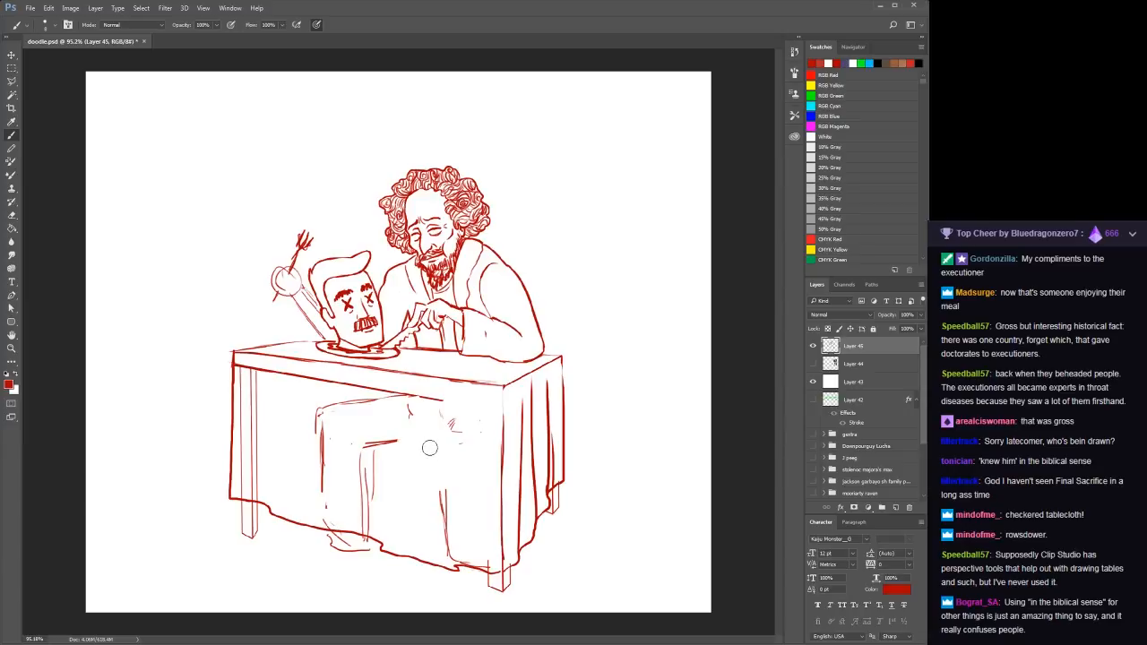
key(ctrl+z)
key(ctrl+z)
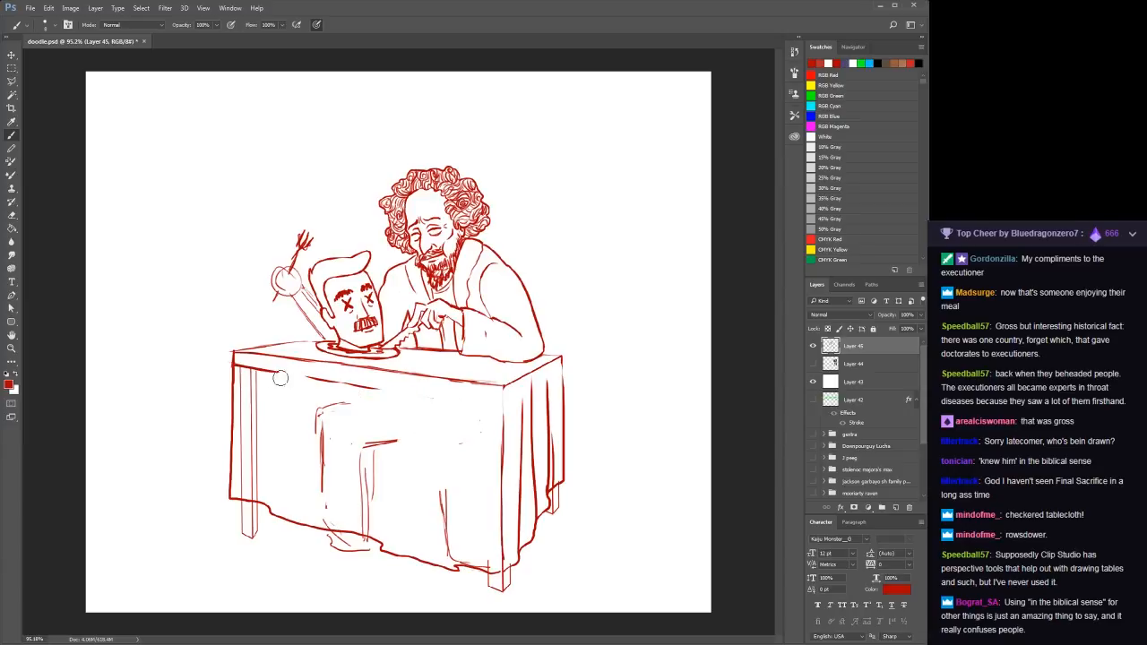
mouse_move(241, 363)
mouse_down()
mouse_move(248, 404)
mouse_move(253, 390)
mouse_move(242, 487)
mouse_move(253, 489)
mouse_move(238, 489)
mouse_move(324, 466)
mouse_move(337, 402)
mouse_move(354, 422)
mouse_move(282, 378)
mouse_move(361, 398)
mouse_up()
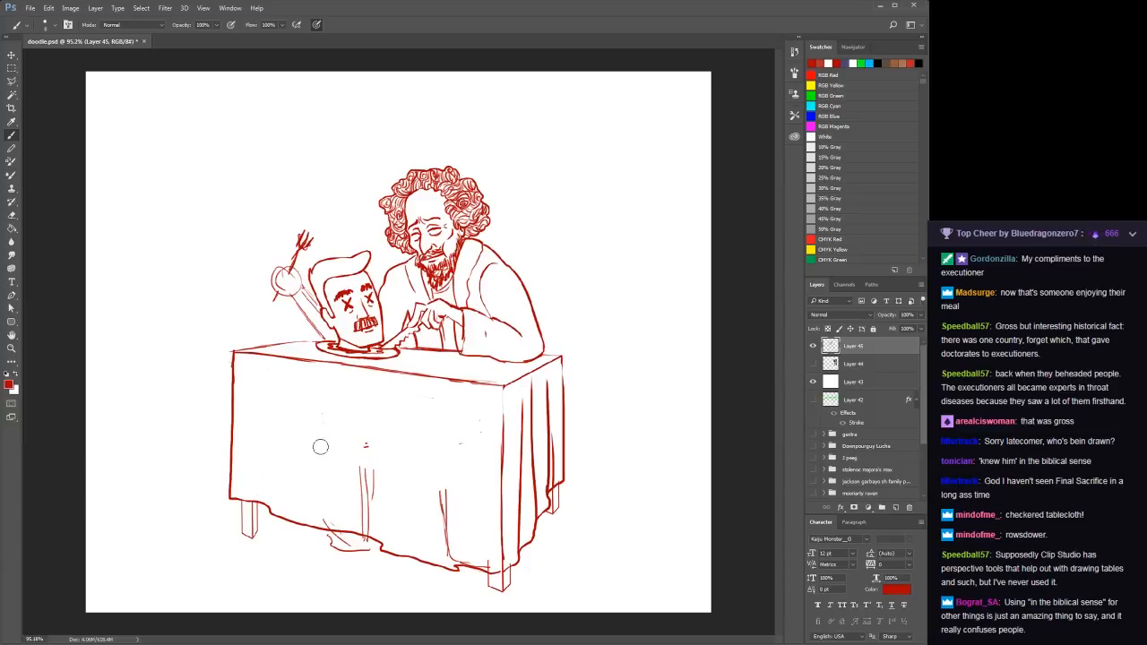
mouse_move(350, 518)
mouse_down()
mouse_move(378, 486)
mouse_move(424, 501)
mouse_move(400, 470)
mouse_move(475, 557)
mouse_up()
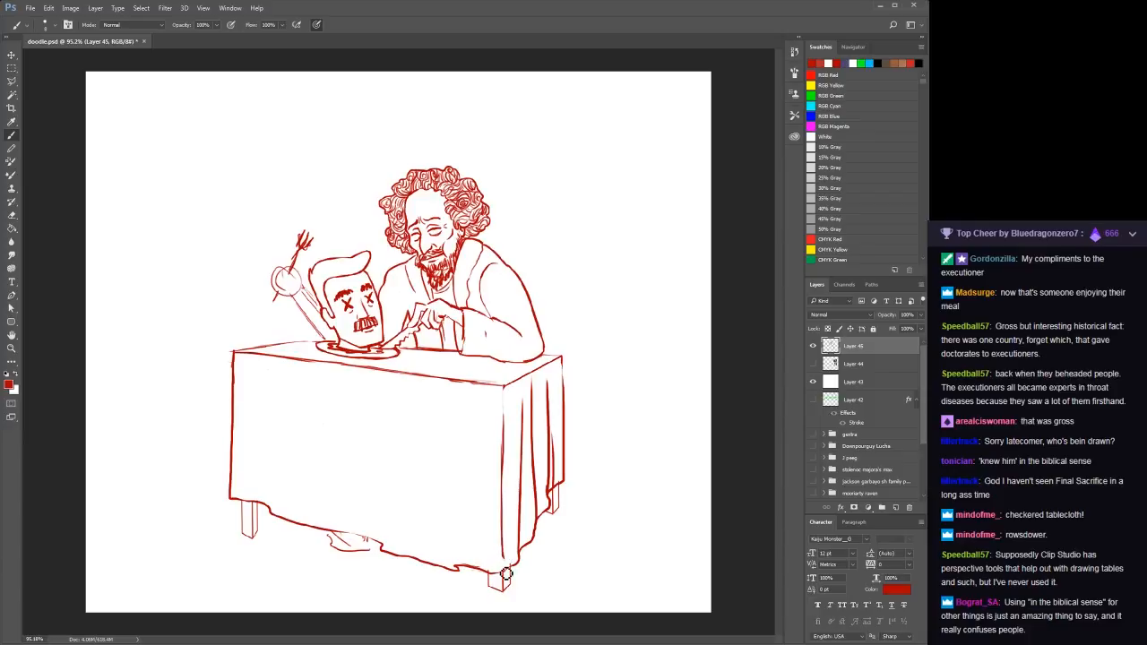
Draw vertical fold lines across the front of the tablecloth, from the near corner to the far end
drag(458, 566, 454, 408)
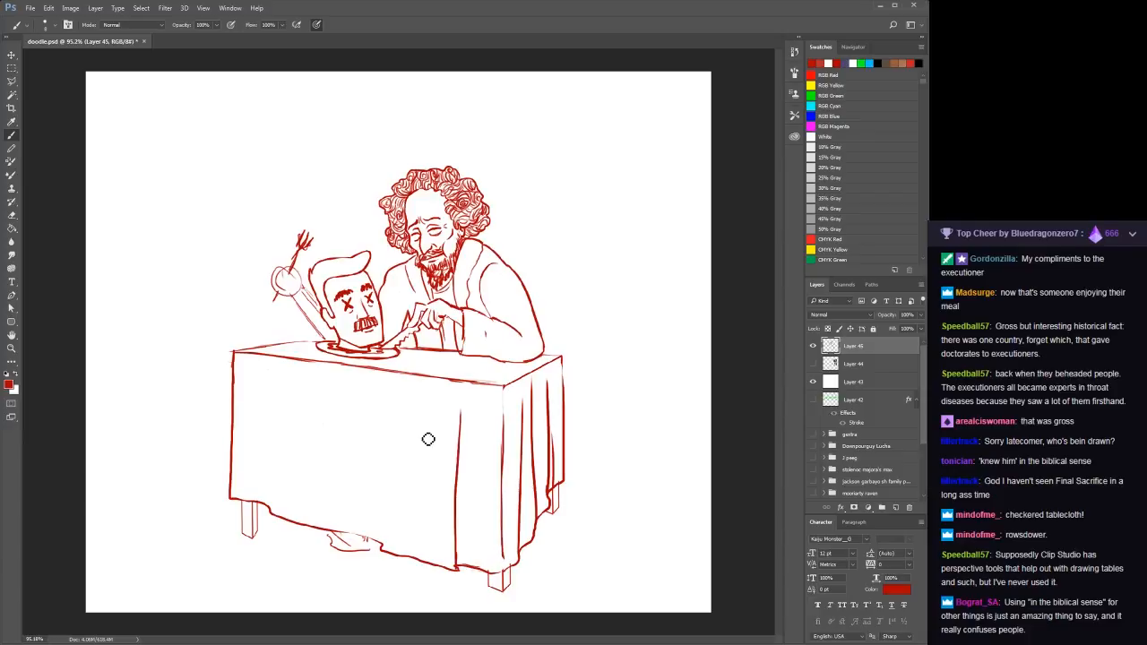
mouse_move(386, 552)
mouse_down()
mouse_move(384, 508)
mouse_move(416, 587)
mouse_move(412, 439)
mouse_move(427, 496)
mouse_move(424, 460)
mouse_move(422, 561)
mouse_up()
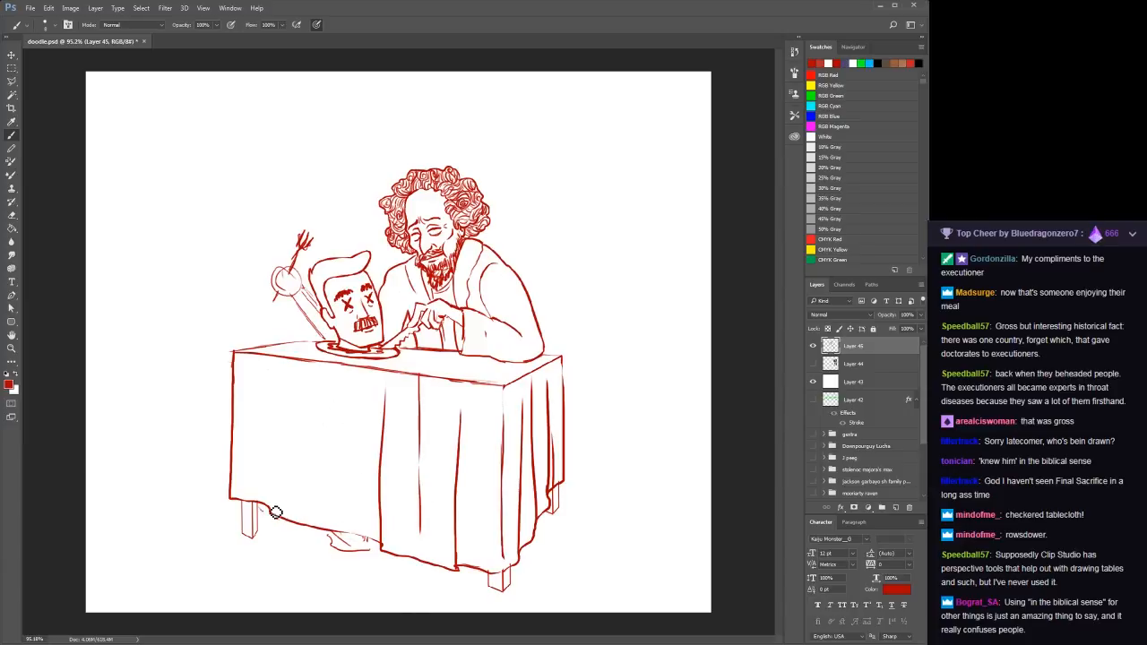
drag(271, 509, 260, 340)
key(ctrl+z)
drag(275, 512, 274, 345)
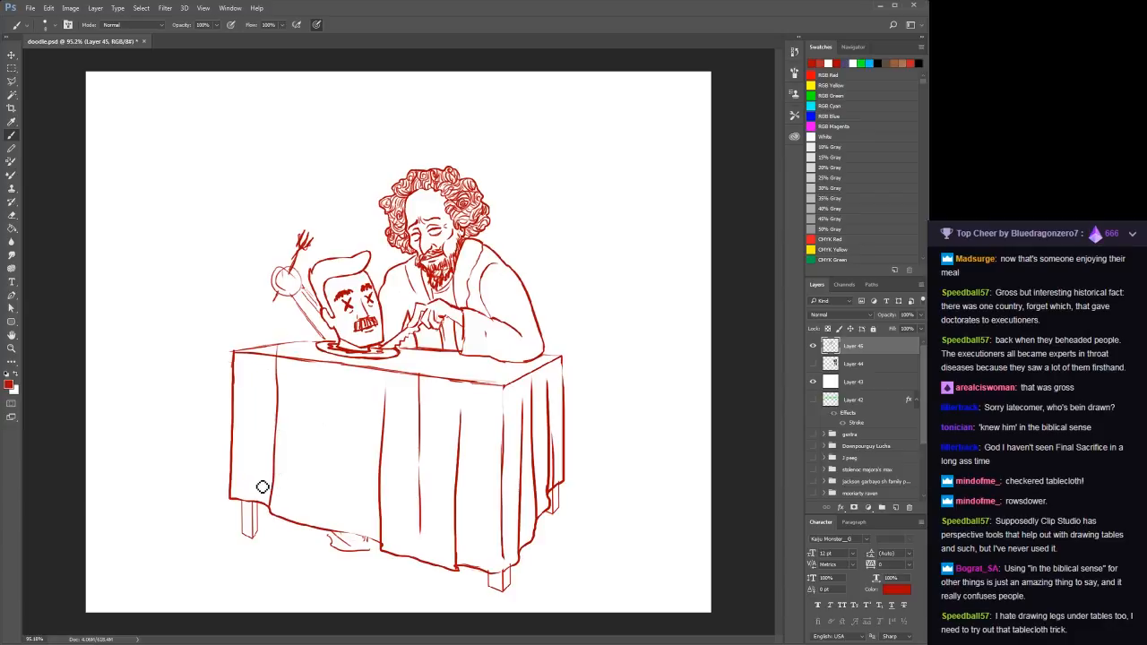
drag(258, 502, 256, 377)
drag(248, 491, 246, 362)
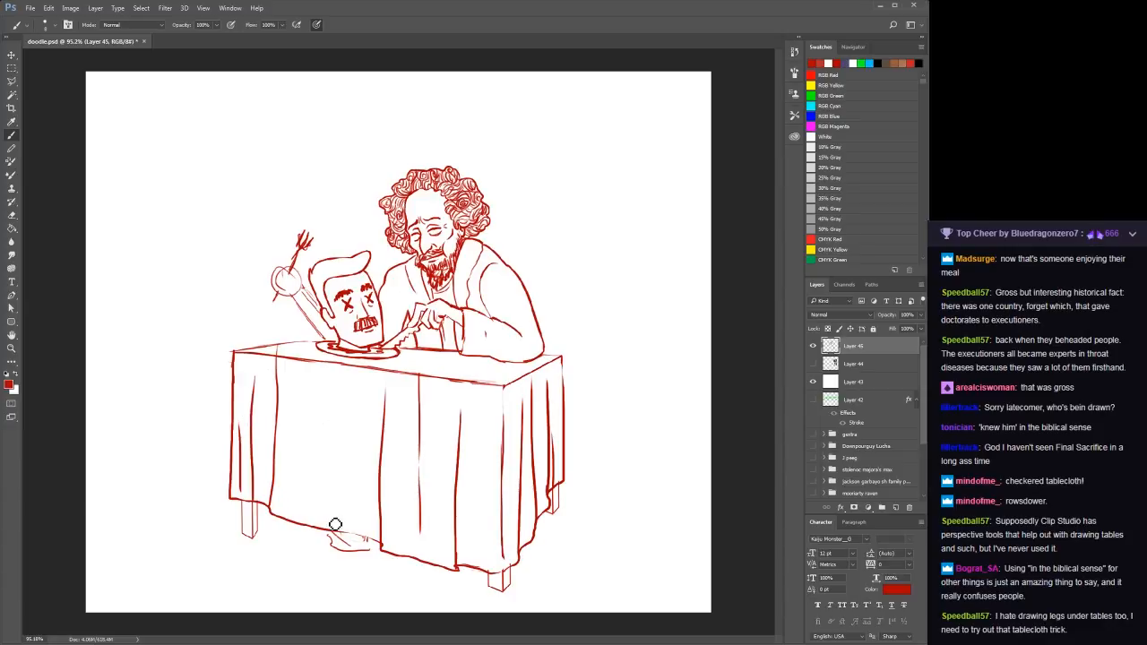
drag(335, 512, 329, 475)
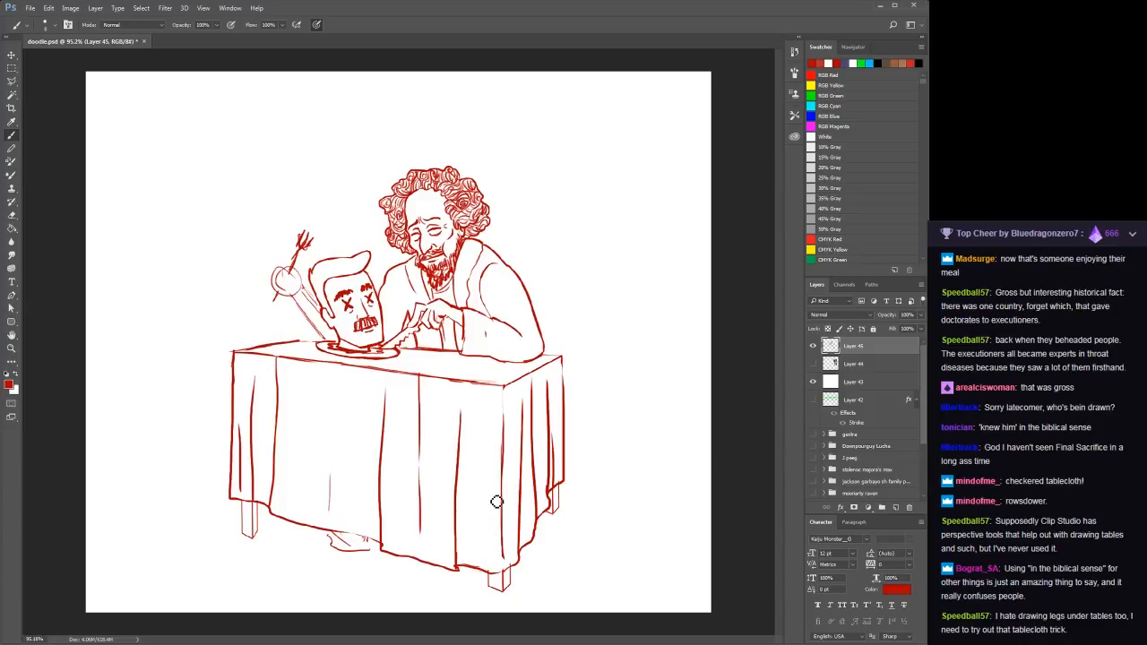
Erase and redraw the tabletop's long front edge as a cleaner line, and save the file
mouse_move(480, 375)
mouse_down()
mouse_move(451, 384)
mouse_move(397, 371)
mouse_up()
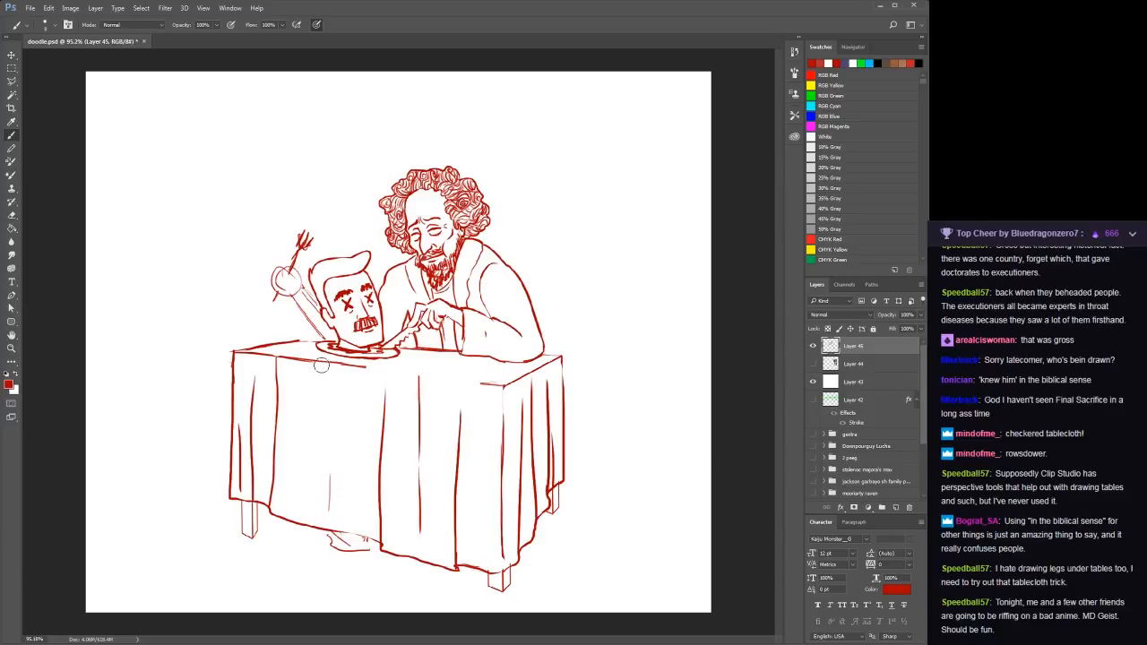
drag(285, 356, 351, 378)
drag(260, 357, 418, 377)
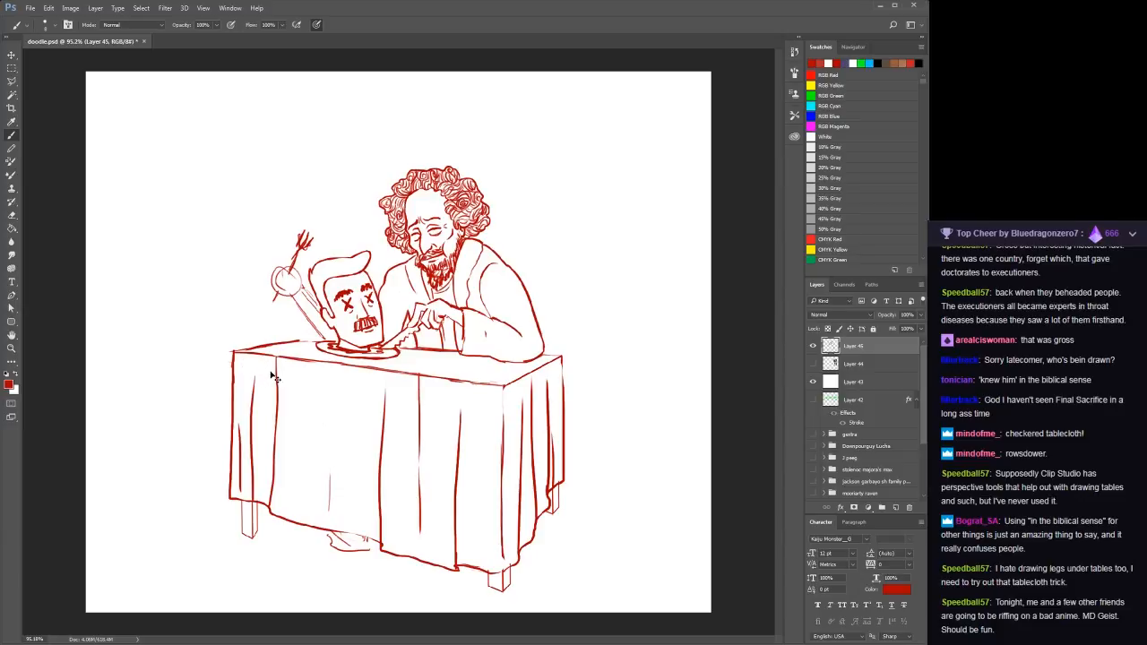
key(ctrl+s)
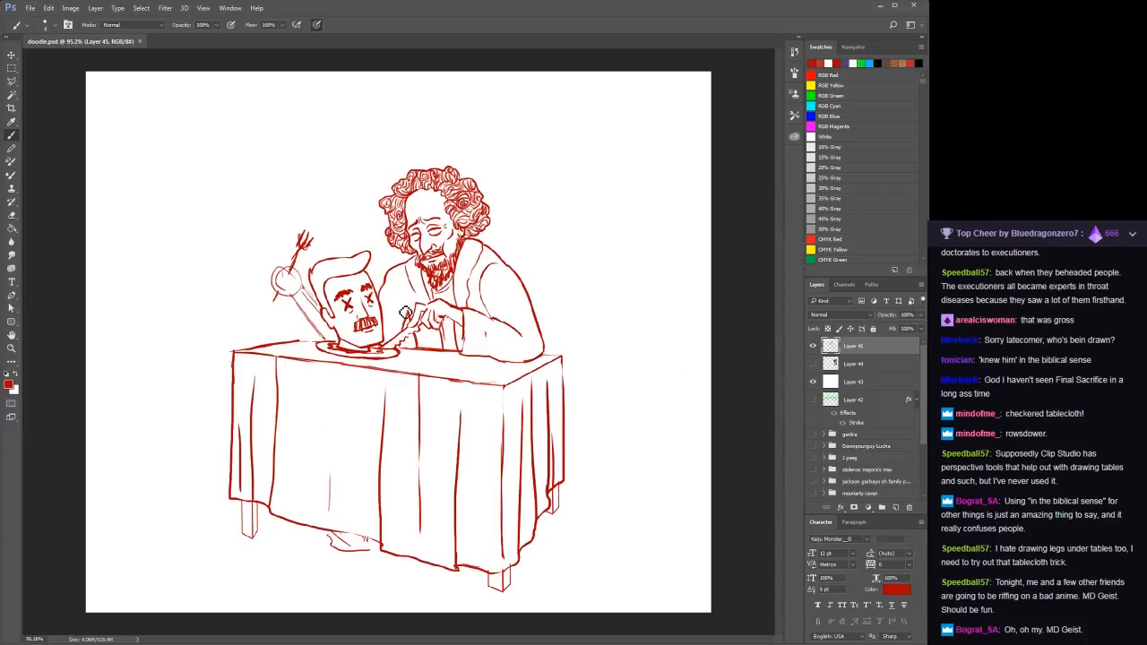
Erase the rough lines beside the plate, and redraw the plate's rim and the table's back edge at 200% zoom
key(z)
click(306, 289)
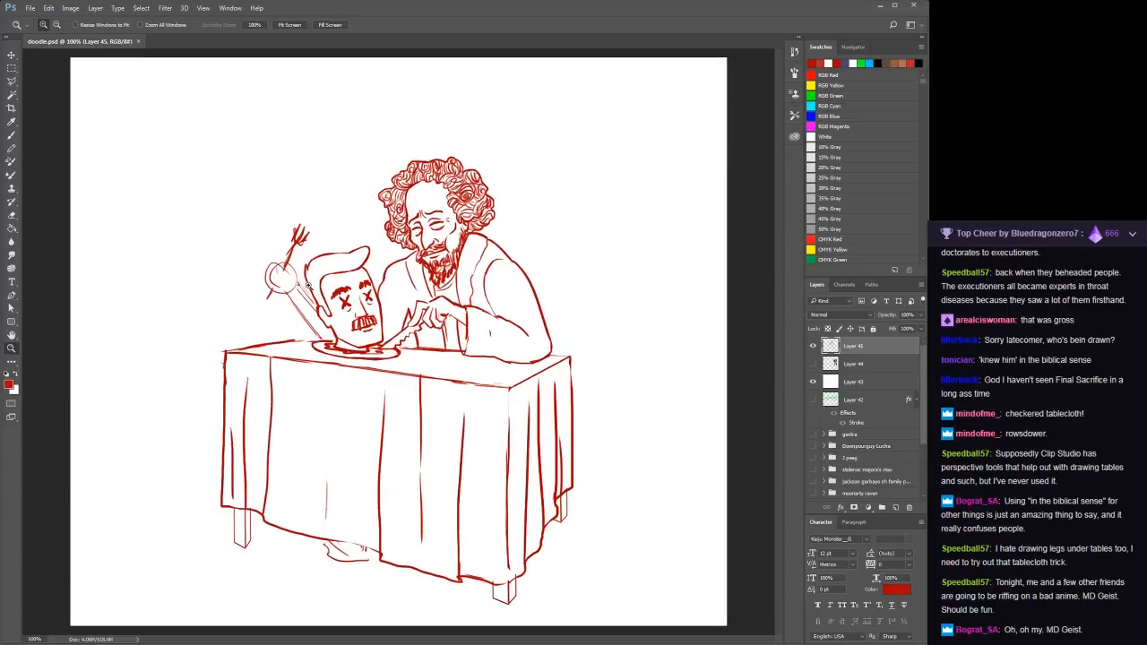
click(267, 240)
key(alt)
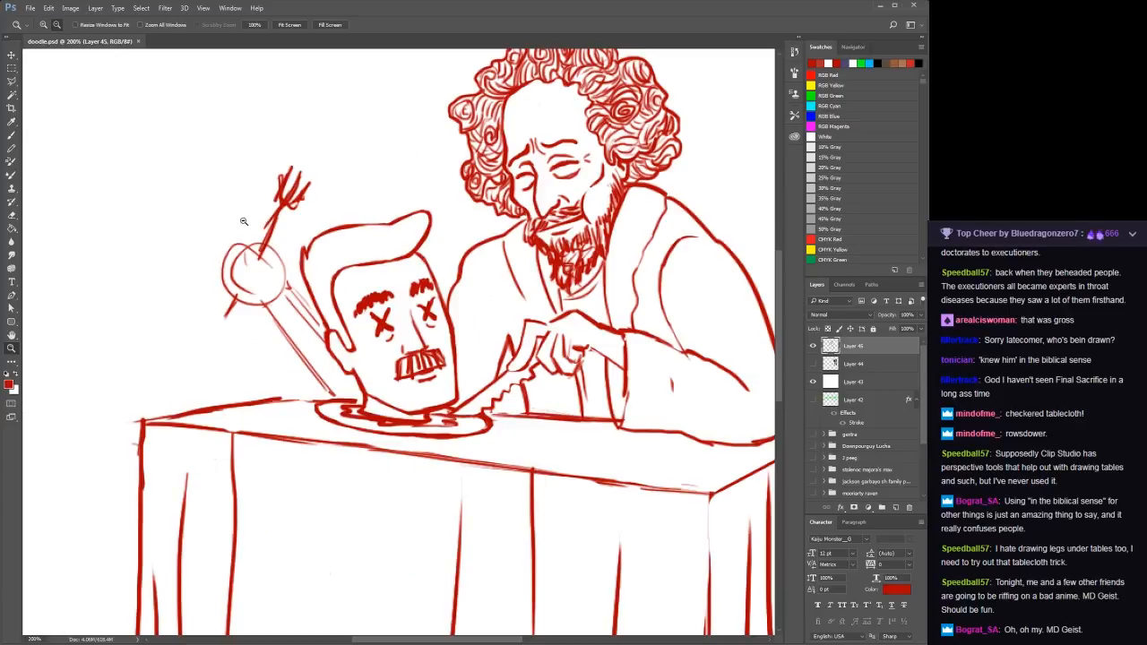
key(b)
mouse_move(266, 344)
mouse_down()
mouse_move(297, 370)
mouse_move(286, 386)
mouse_move(311, 373)
mouse_up()
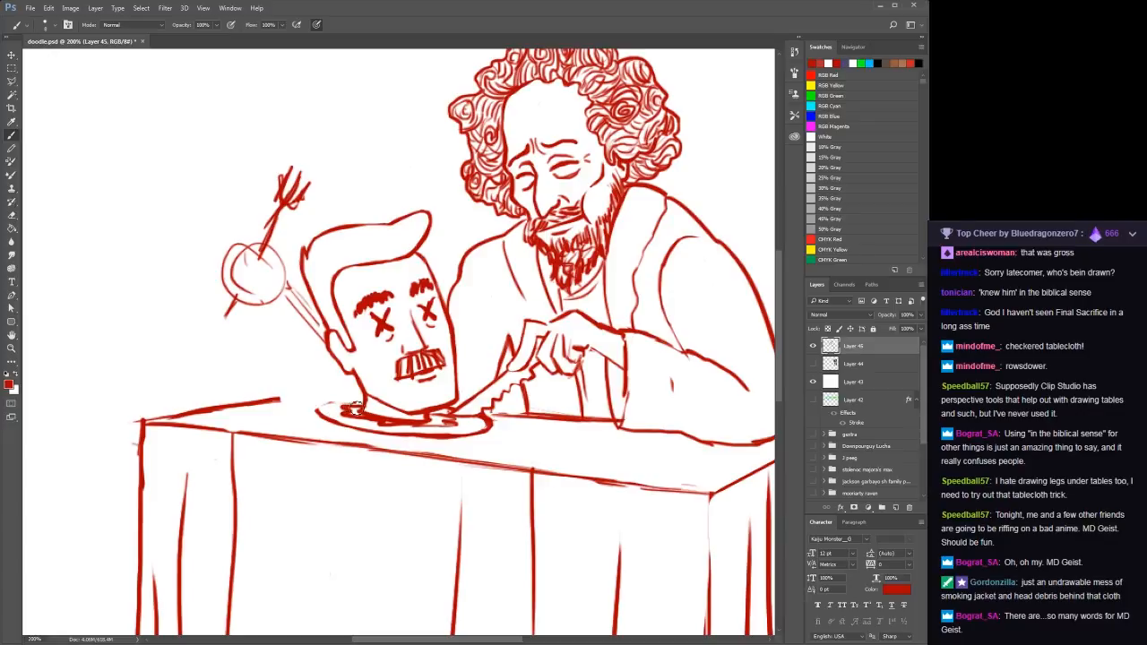
mouse_move(355, 407)
mouse_down()
mouse_move(366, 401)
mouse_move(332, 404)
mouse_move(324, 417)
mouse_up()
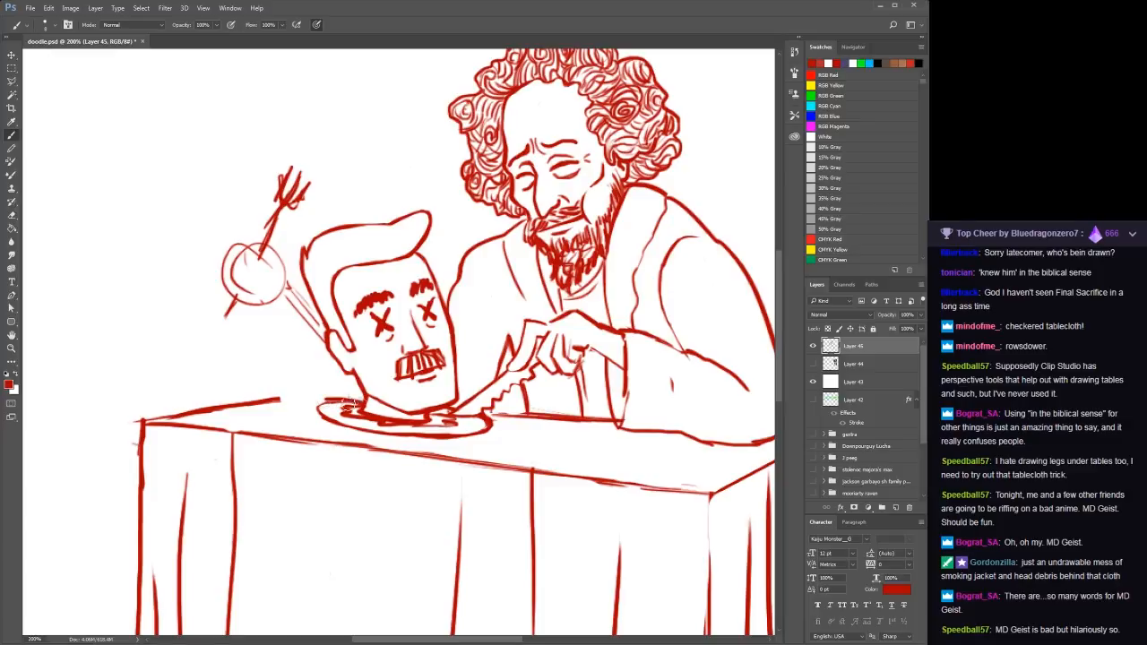
mouse_move(341, 403)
mouse_down()
mouse_move(288, 401)
mouse_move(335, 399)
mouse_up()
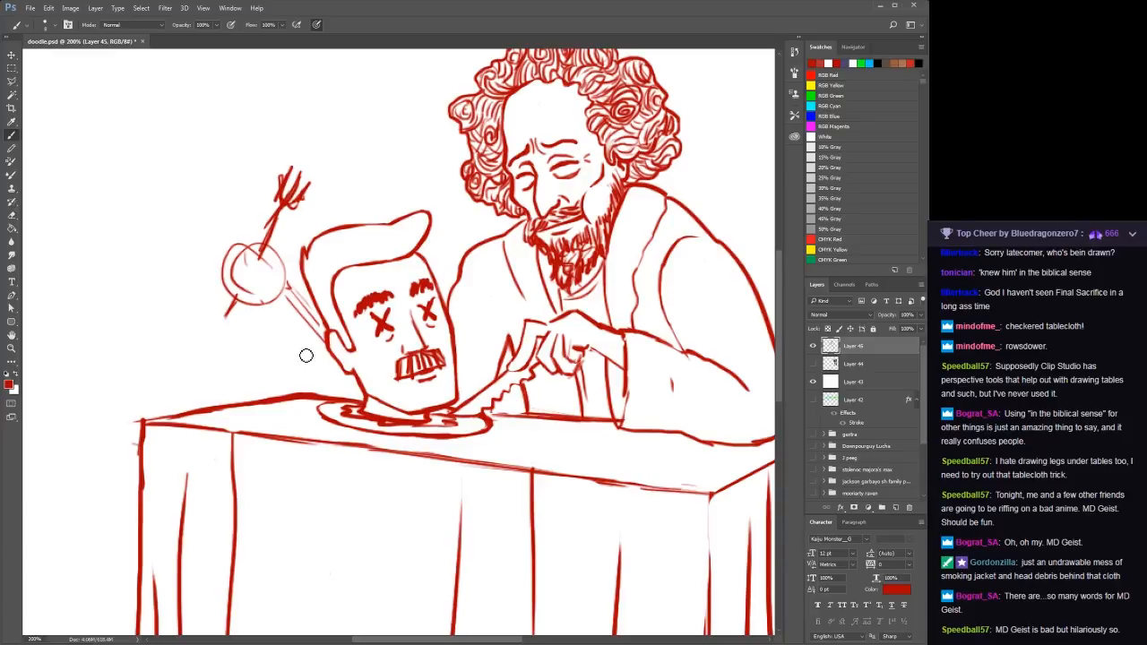
drag(305, 393, 347, 399)
Trim the excess line above the table's back edge with a lasso selection, and erase the stray marks at the table's far corner
key(l)
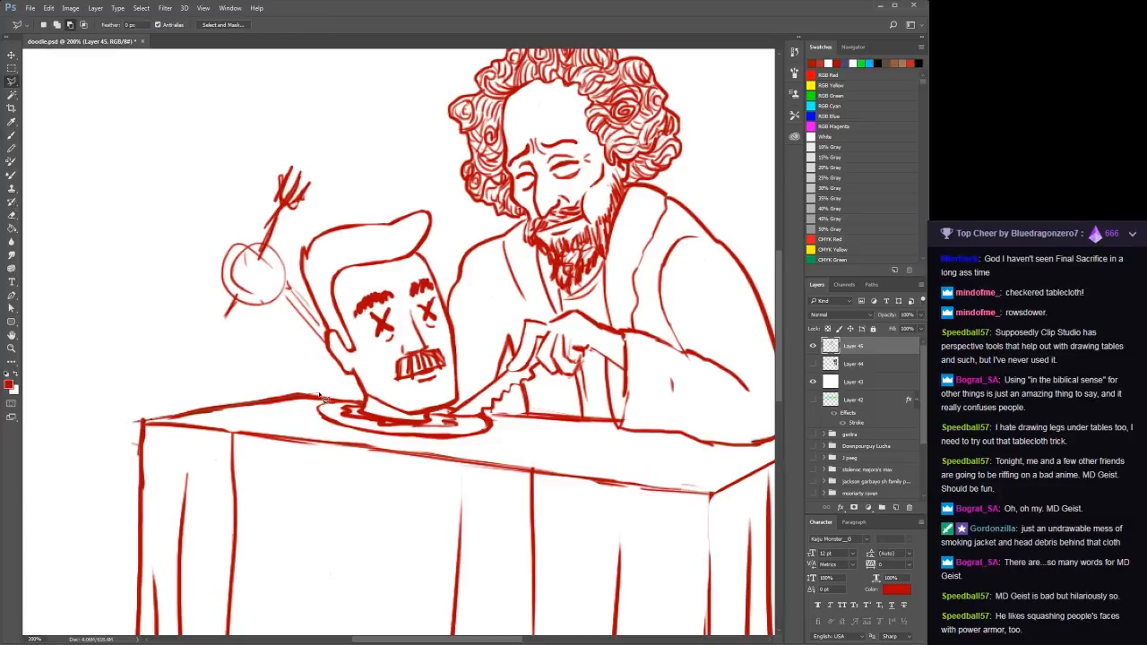
mouse_move(323, 397)
mouse_down()
mouse_move(156, 361)
mouse_move(46, 415)
mouse_move(47, 432)
mouse_move(44, 419)
mouse_up()
key(Delete)
key(ctrl+d)
key(e)
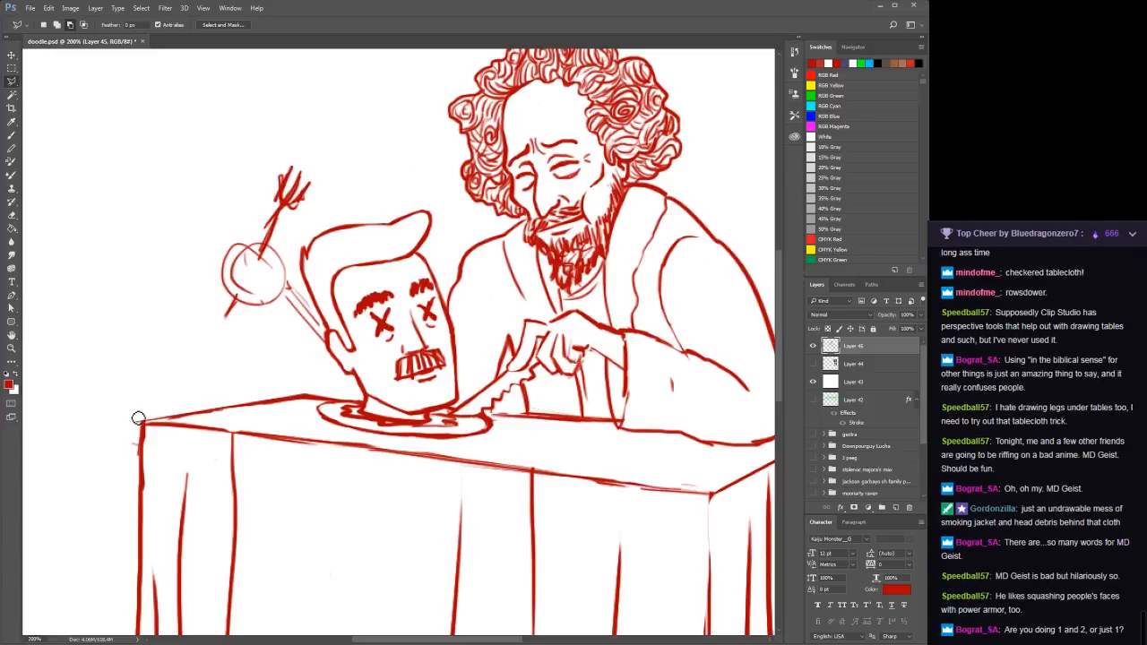
drag(138, 419, 137, 472)
key(b)
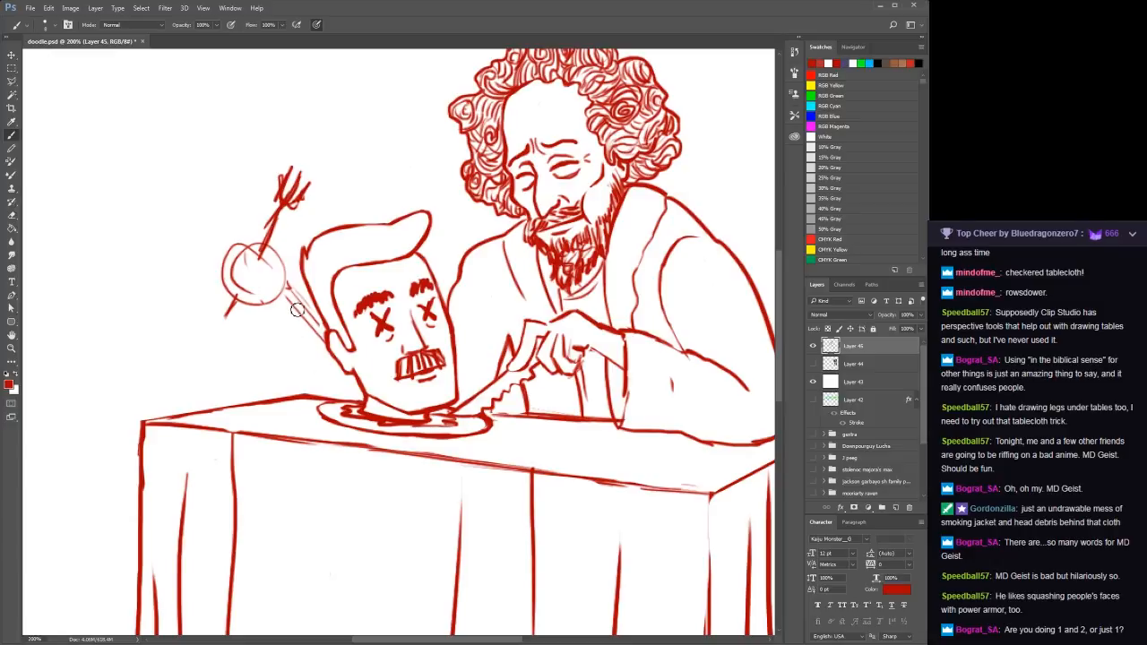
Erase the rough raised forearm behind the severed head, and redraw it with bolder outlines and a hanging sleeve
drag(292, 303, 281, 288)
mouse_move(286, 275)
mouse_down()
mouse_move(292, 305)
mouse_move(291, 323)
mouse_move(314, 332)
mouse_move(311, 313)
mouse_move(318, 342)
mouse_up()
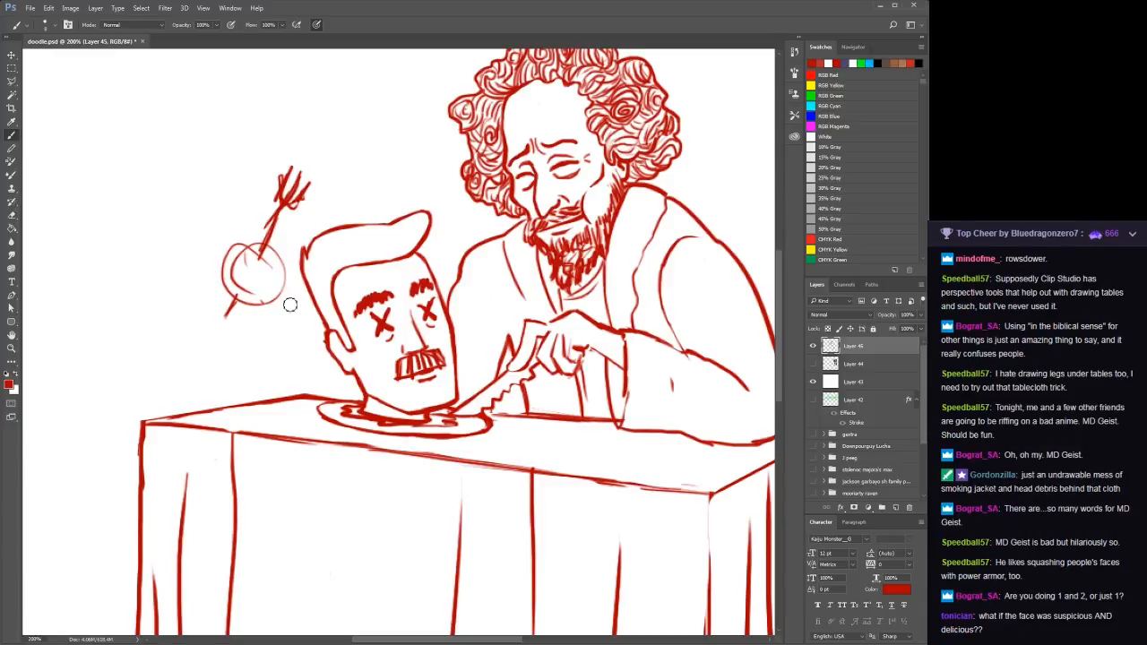
mouse_move(281, 285)
mouse_down()
mouse_move(329, 340)
mouse_move(291, 379)
mouse_up()
key(ctrl+z)
drag(296, 305, 306, 376)
drag(272, 316, 275, 392)
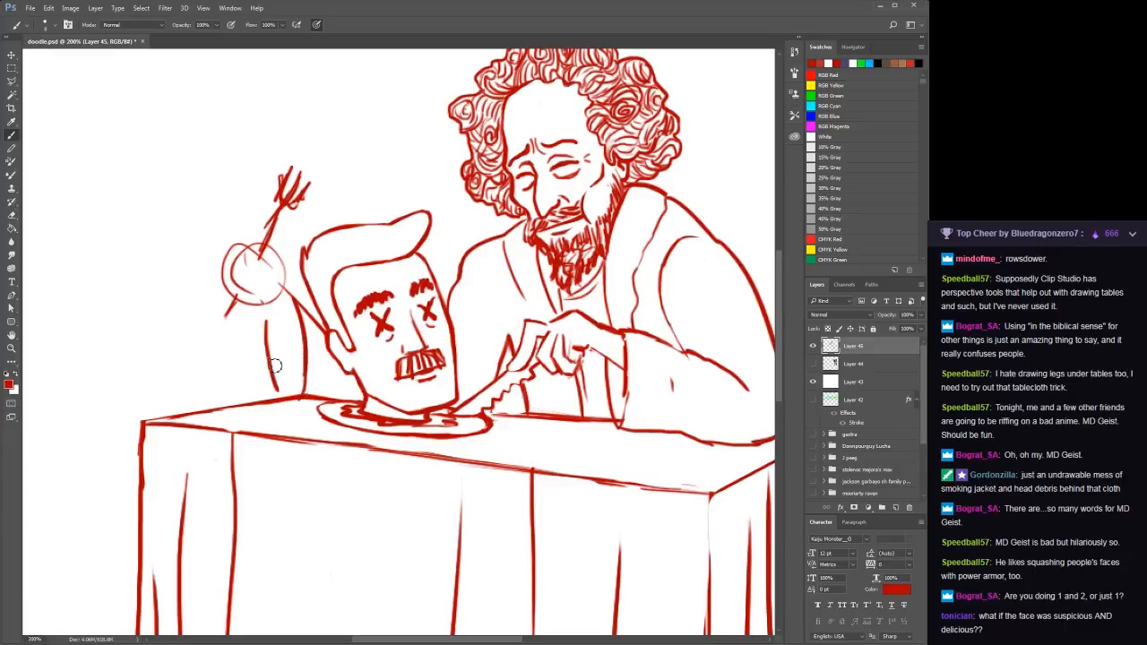
drag(268, 310, 297, 345)
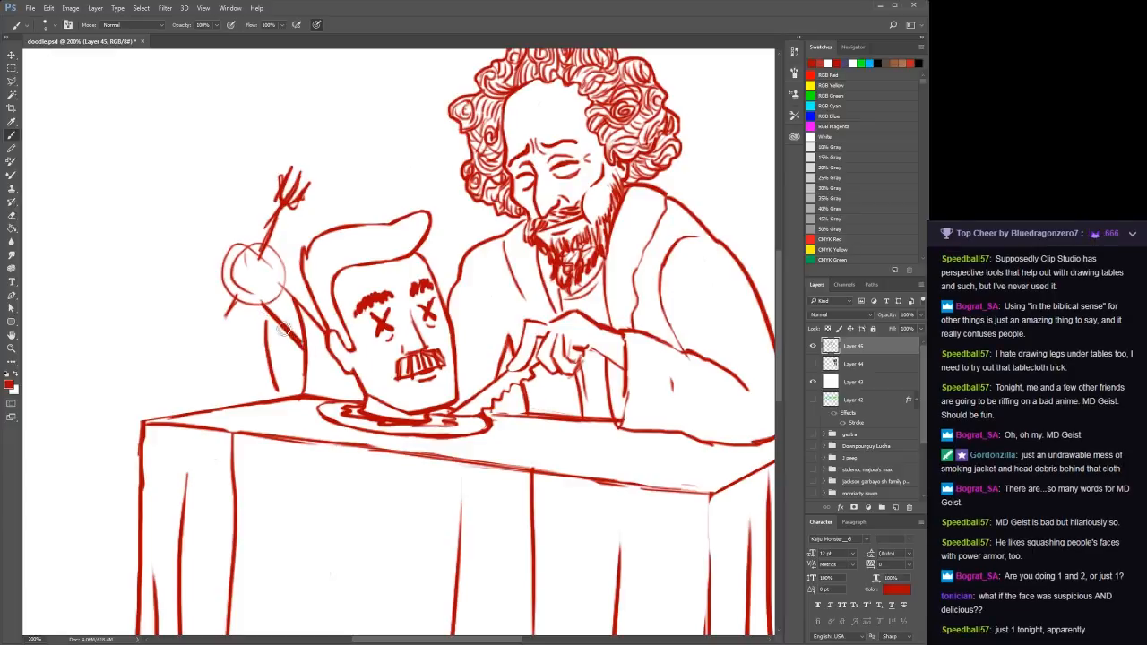
key(ctrl+z)
mouse_move(298, 347)
mouse_down()
mouse_move(263, 307)
mouse_move(312, 365)
mouse_up()
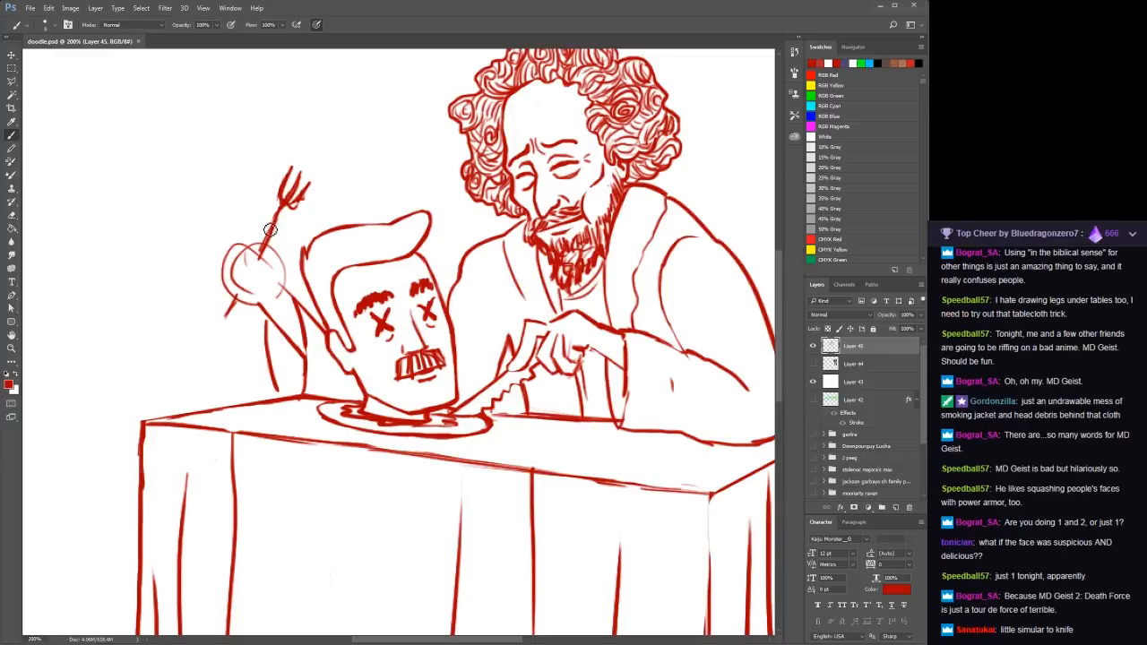
Clean up the handle of the raised fork, and save the file
drag(267, 235, 285, 204)
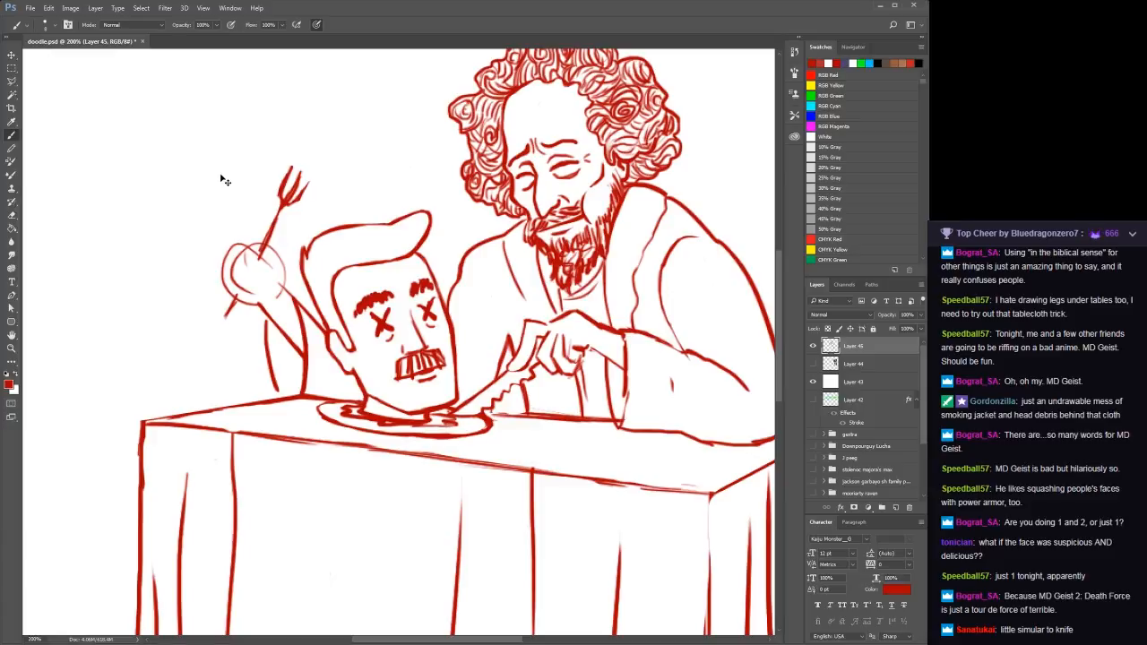
key(ctrl+s)
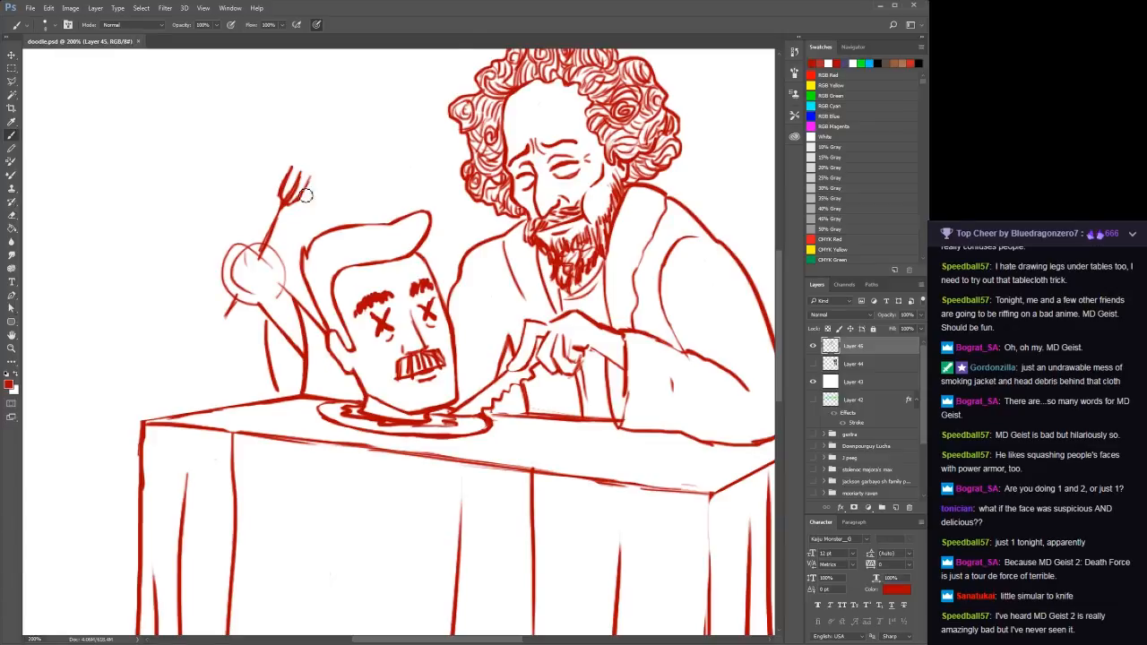
Finish the tines of the raised fork, and save the file
drag(312, 172, 301, 199)
key(ctrl+s)
Redraw the hand gripping the fork with a bold fist outline, curled fingers and extended thumb, and erase the rough circles
mouse_move(260, 244)
mouse_down()
mouse_move(215, 289)
mouse_move(227, 300)
mouse_move(261, 257)
mouse_move(243, 310)
mouse_move(232, 310)
mouse_move(287, 283)
mouse_move(279, 237)
mouse_move(264, 267)
mouse_move(279, 242)
mouse_up()
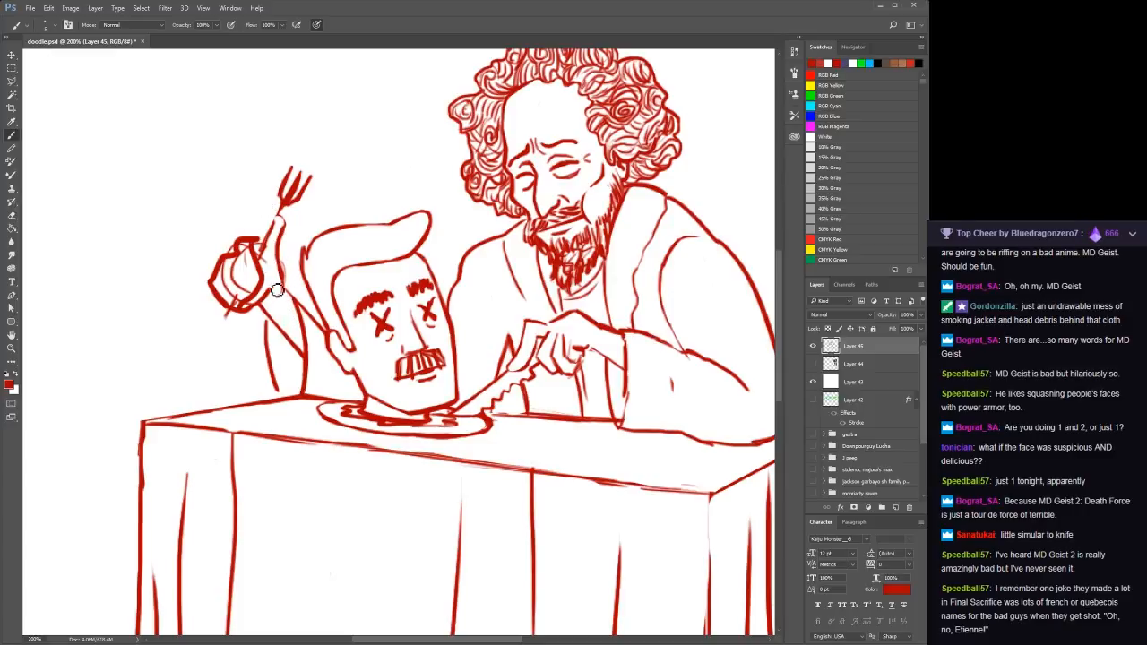
drag(278, 261, 290, 274)
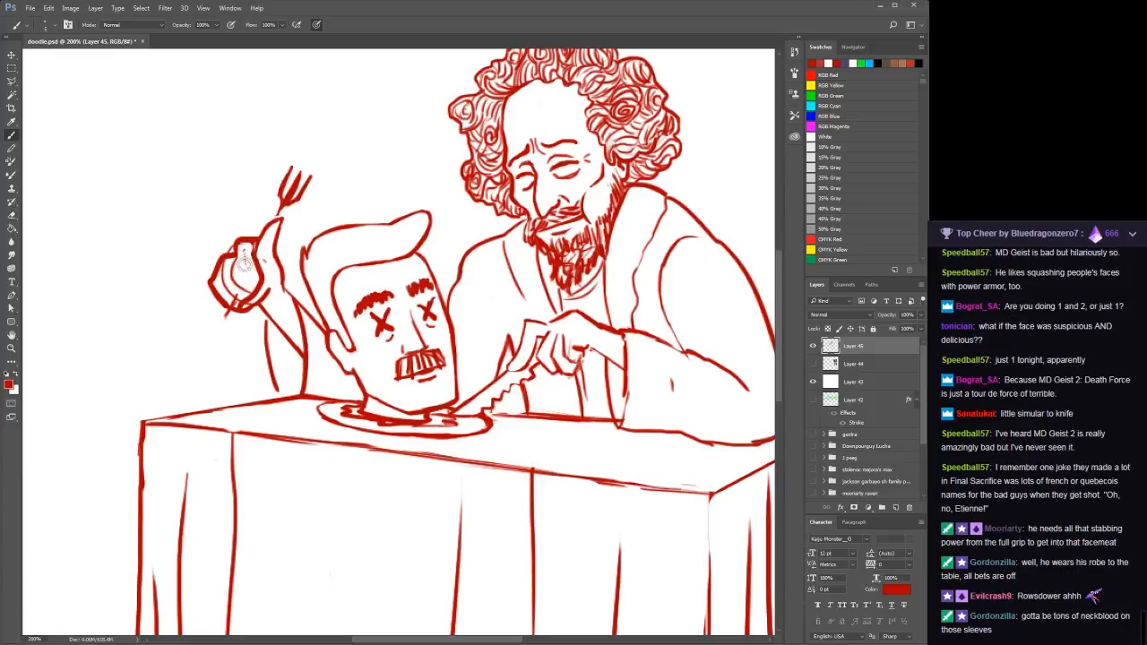
mouse_move(231, 266)
mouse_down()
mouse_move(245, 296)
mouse_move(251, 266)
mouse_move(253, 303)
mouse_move(266, 284)
mouse_move(235, 294)
mouse_move(251, 296)
mouse_move(225, 312)
mouse_move(235, 329)
mouse_move(245, 321)
mouse_move(219, 316)
mouse_move(219, 300)
mouse_move(233, 325)
mouse_up()
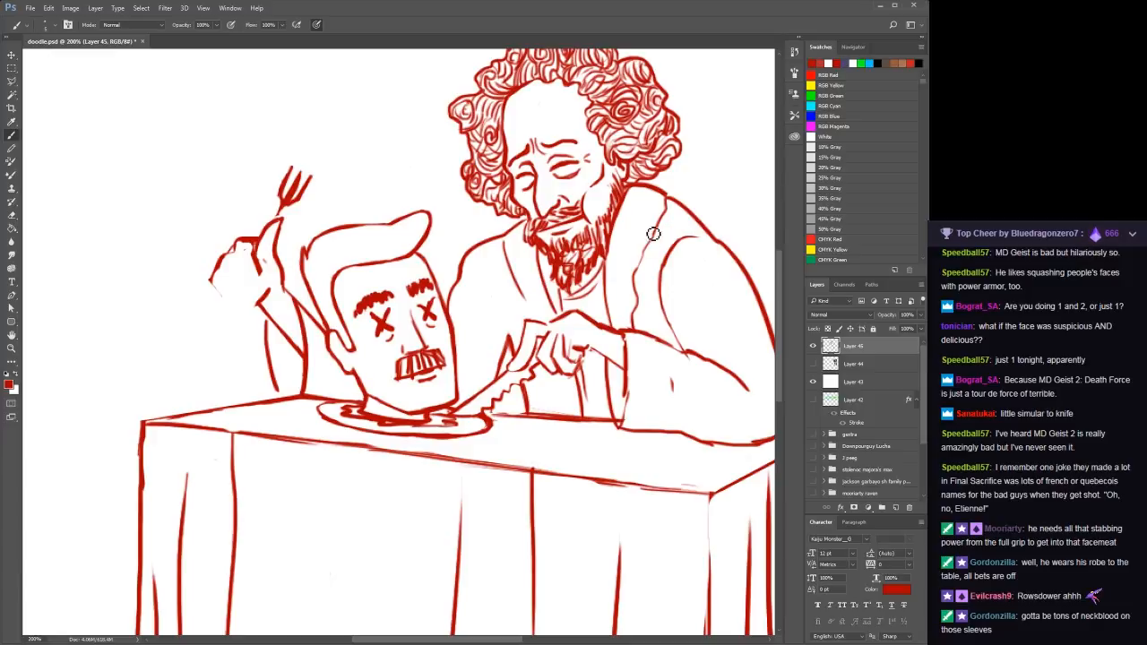
drag(536, 249, 558, 310)
mouse_move(228, 307)
mouse_down()
mouse_move(218, 290)
mouse_move(238, 311)
mouse_move(261, 300)
mouse_up()
key(ctrl+z)
mouse_move(246, 261)
mouse_down()
mouse_move(253, 277)
mouse_move(239, 273)
mouse_move(240, 305)
mouse_move(255, 310)
mouse_up()
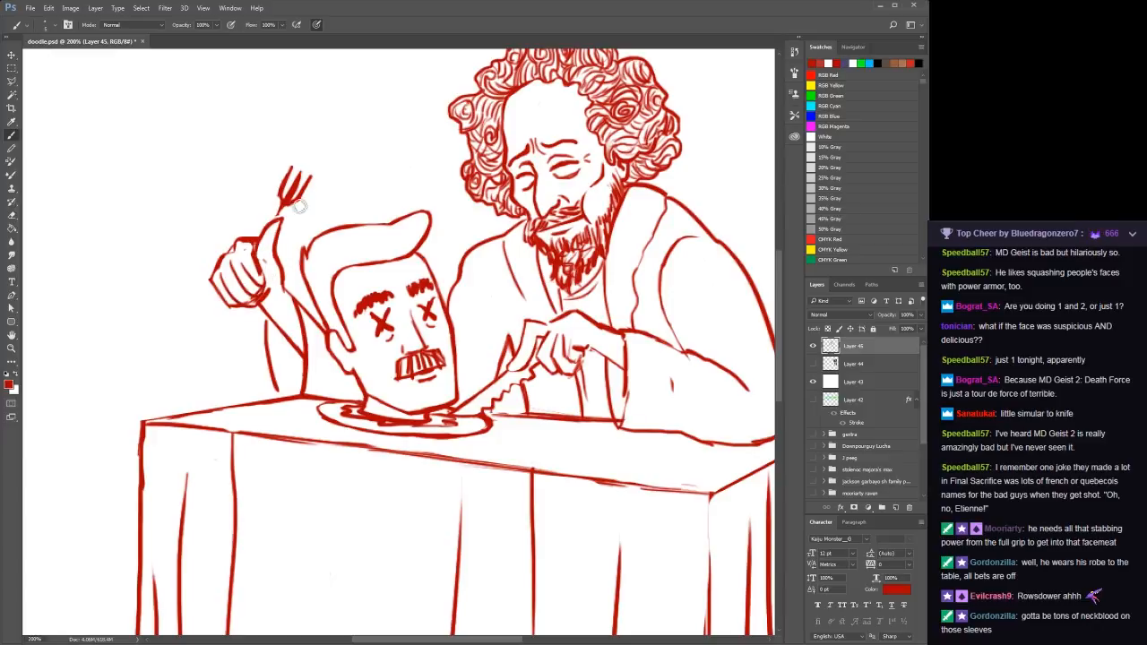
Erase the raised fork, and try a shorter fork held low in the fist
mouse_move(300, 207)
mouse_down()
mouse_move(324, 184)
mouse_move(287, 186)
mouse_move(328, 155)
mouse_move(272, 199)
mouse_move(306, 186)
mouse_move(304, 159)
mouse_move(287, 217)
mouse_move(267, 231)
mouse_move(286, 208)
mouse_move(278, 268)
mouse_up()
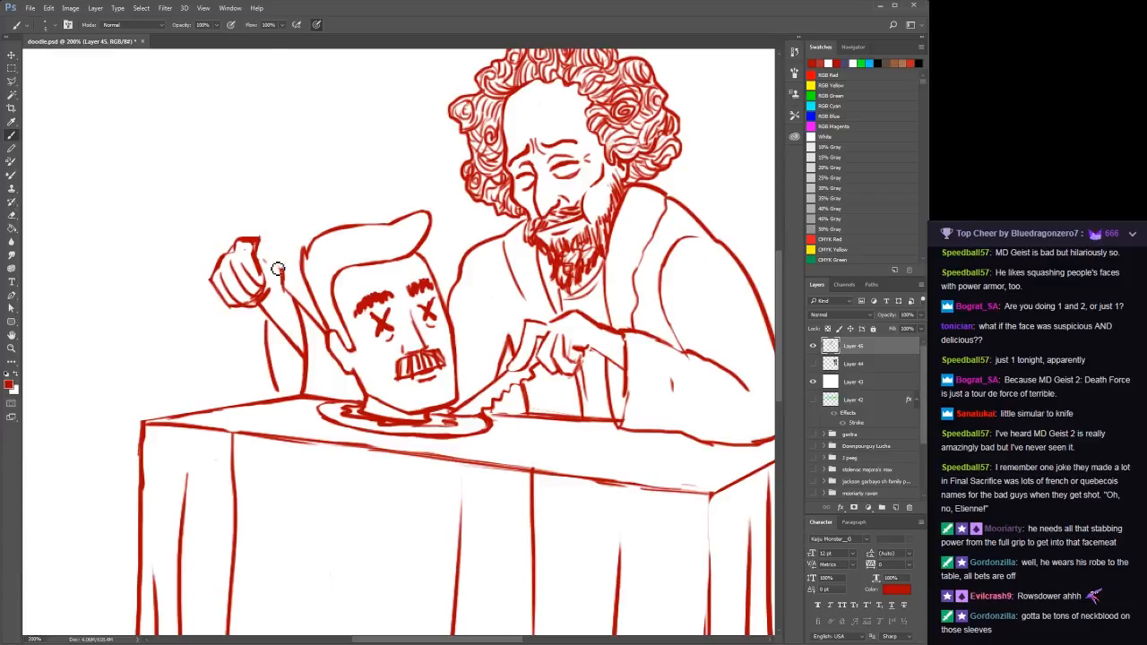
key(b)
mouse_move(276, 217)
mouse_down()
mouse_move(259, 261)
mouse_move(285, 214)
mouse_move(217, 324)
mouse_up()
mouse_move(274, 222)
mouse_down()
mouse_move(272, 207)
mouse_move(270, 235)
mouse_move(274, 220)
mouse_up()
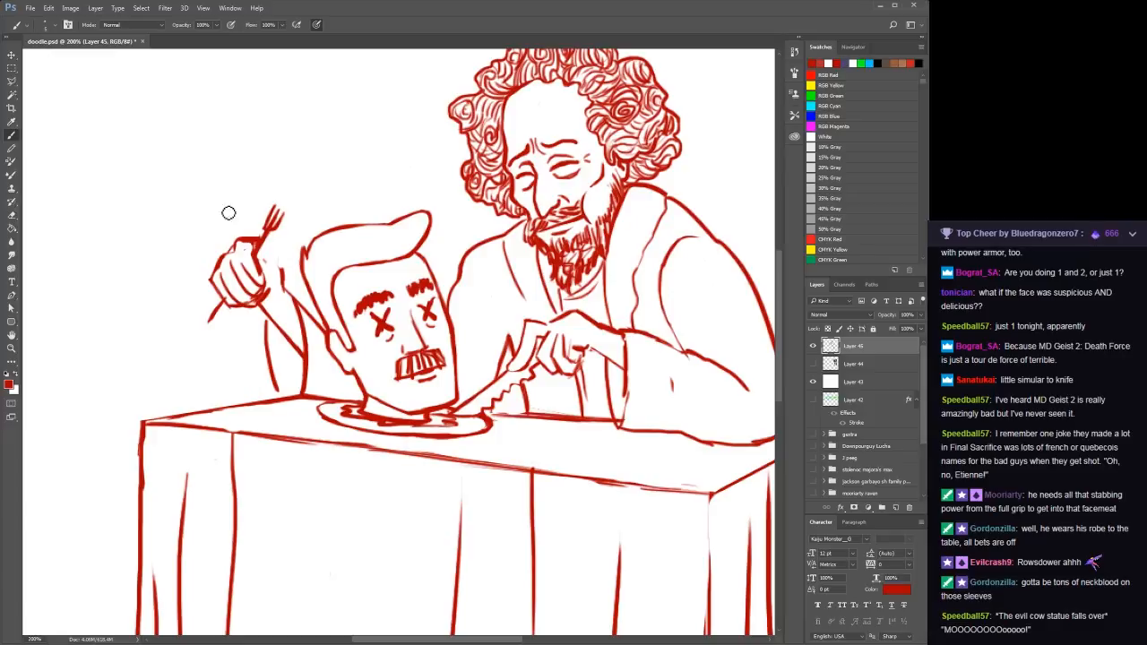
key(ctrl+z)
key(ctrl+z)
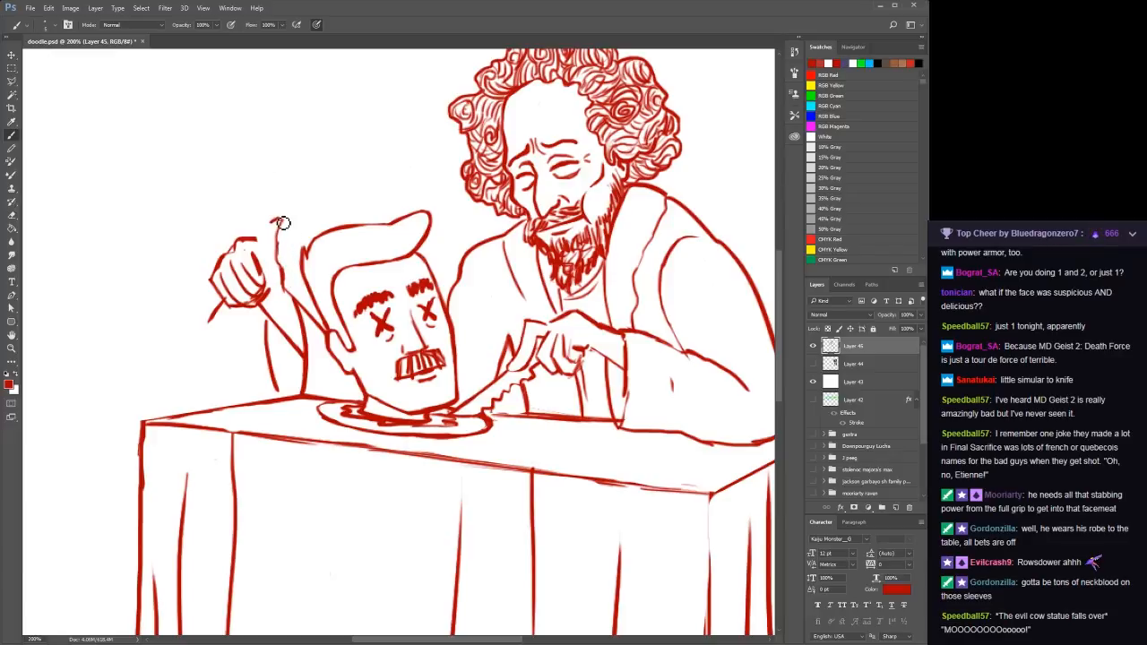
Redraw the thumb tip and a bolder fork rising from the fist, with its handle end extending below the hand
drag(283, 223, 275, 227)
drag(276, 224, 286, 231)
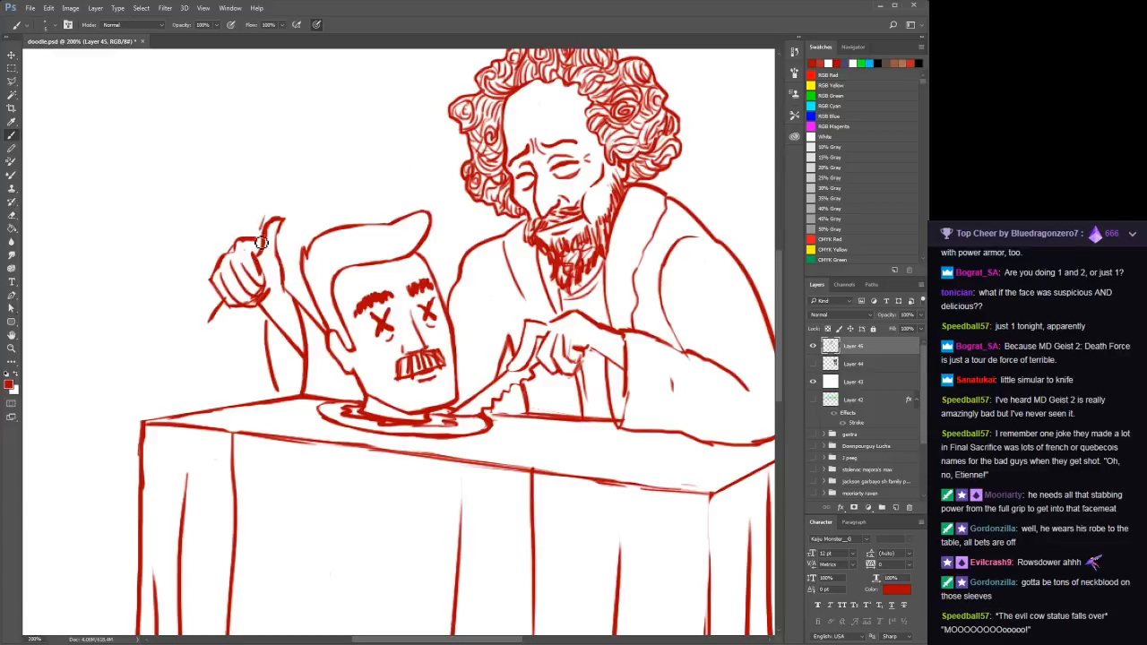
drag(272, 203, 258, 253)
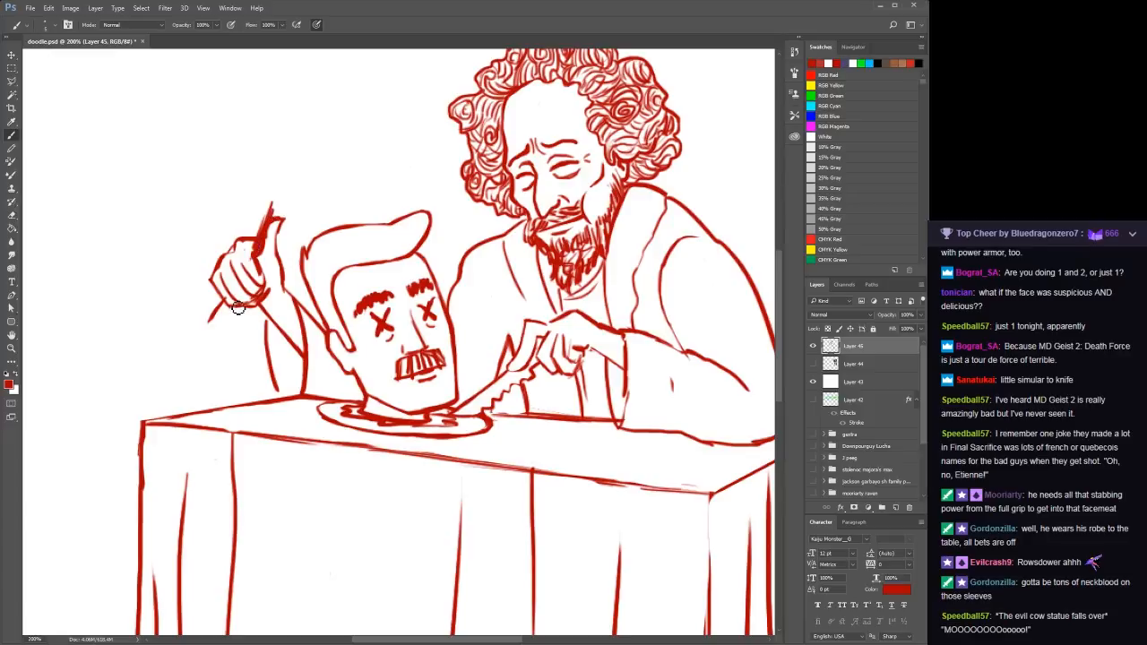
drag(223, 338, 229, 305)
drag(277, 189, 268, 217)
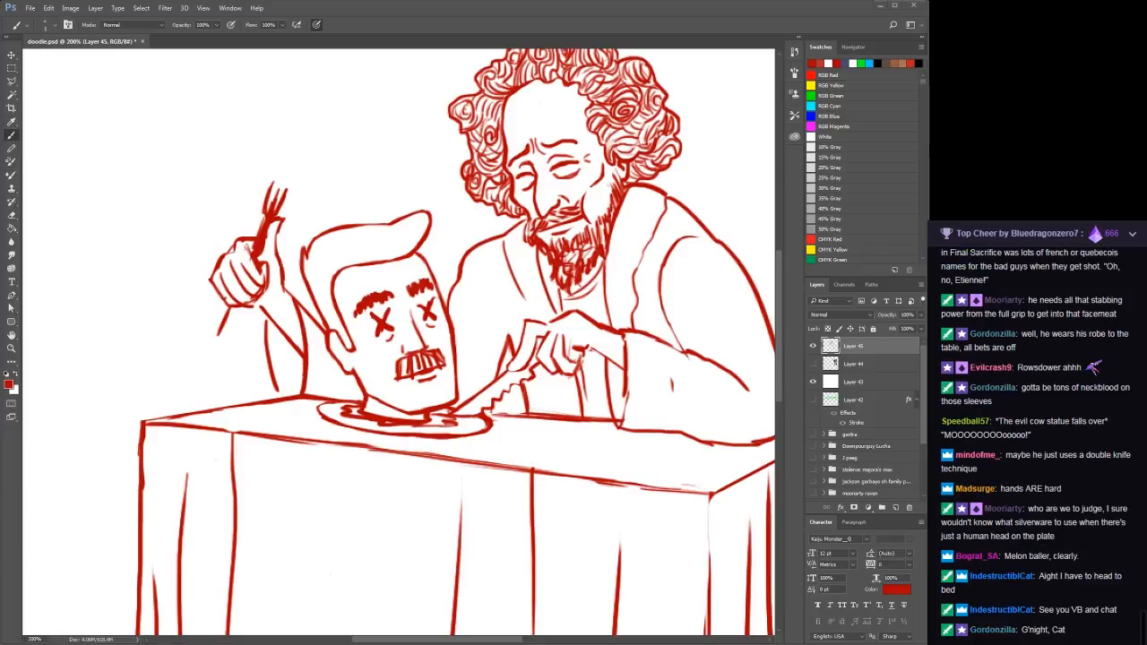
Paste the photo of hands cutting food as a reference, and crop it to the hand holding the fork
key(ctrl+v)
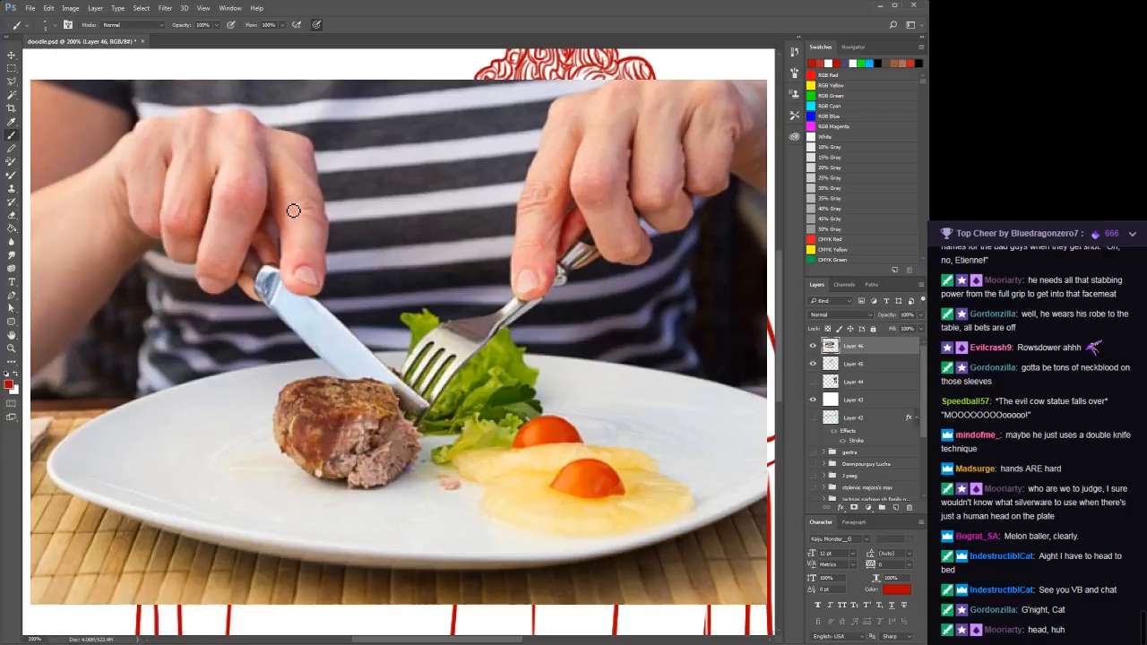
key(z)
alt+click(365, 256)
alt+click(365, 256)
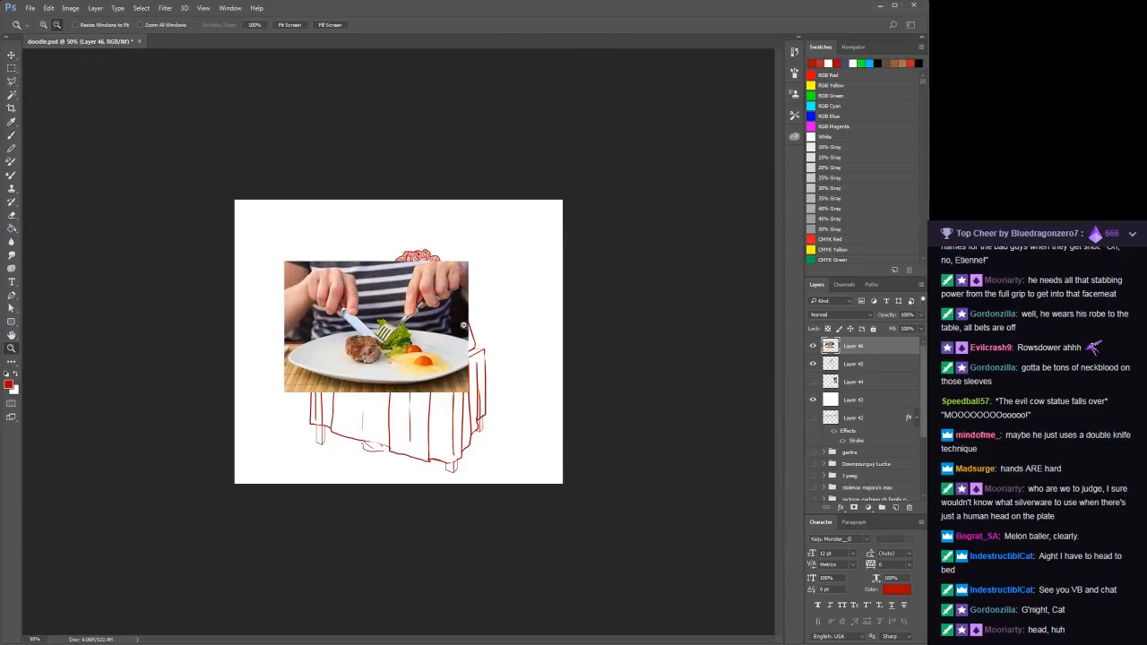
key(m)
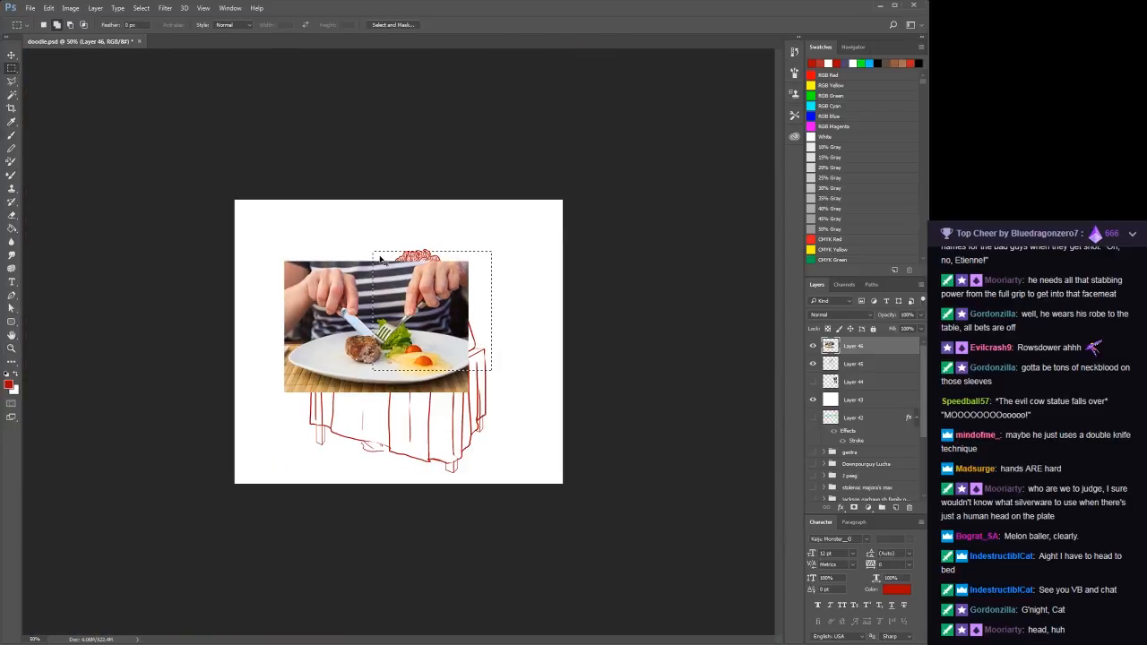
key(ctrl+a)
key(ctrl+x)
key(ctrl+v)
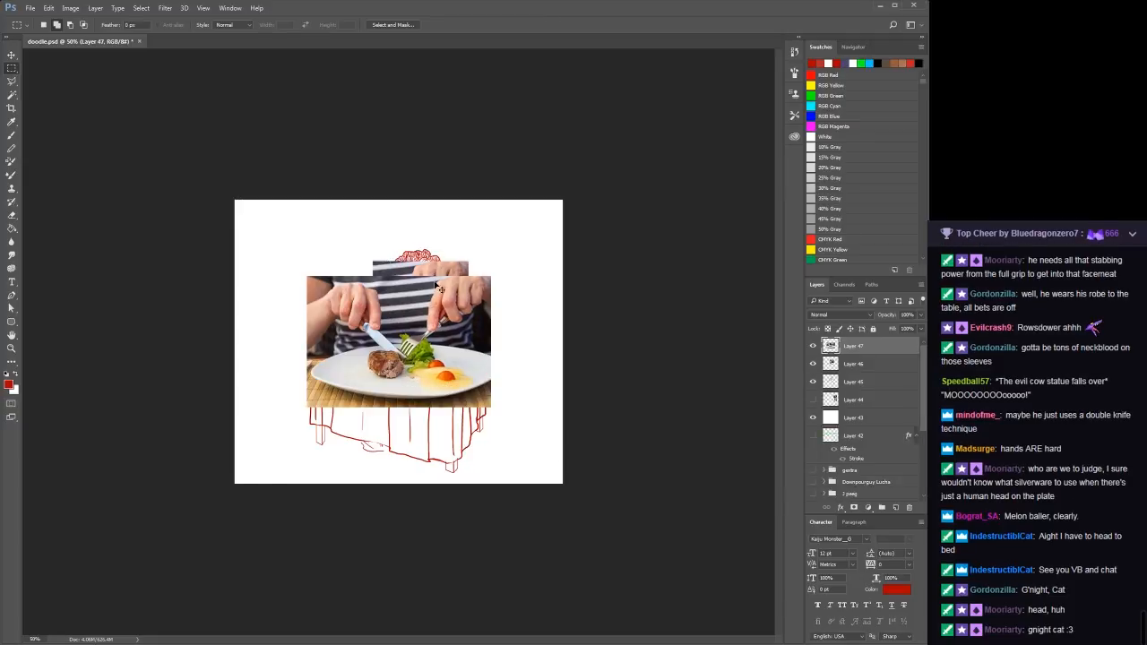
Undo the extra paste, then place the cropped fork-hand photo beside the seated man and scale it to about 63%
key(ctrl+alt+z)
key(ctrl+alt+z)
key(v)
mouse_move(480, 339)
mouse_down()
mouse_move(581, 307)
mouse_move(565, 315)
mouse_up()
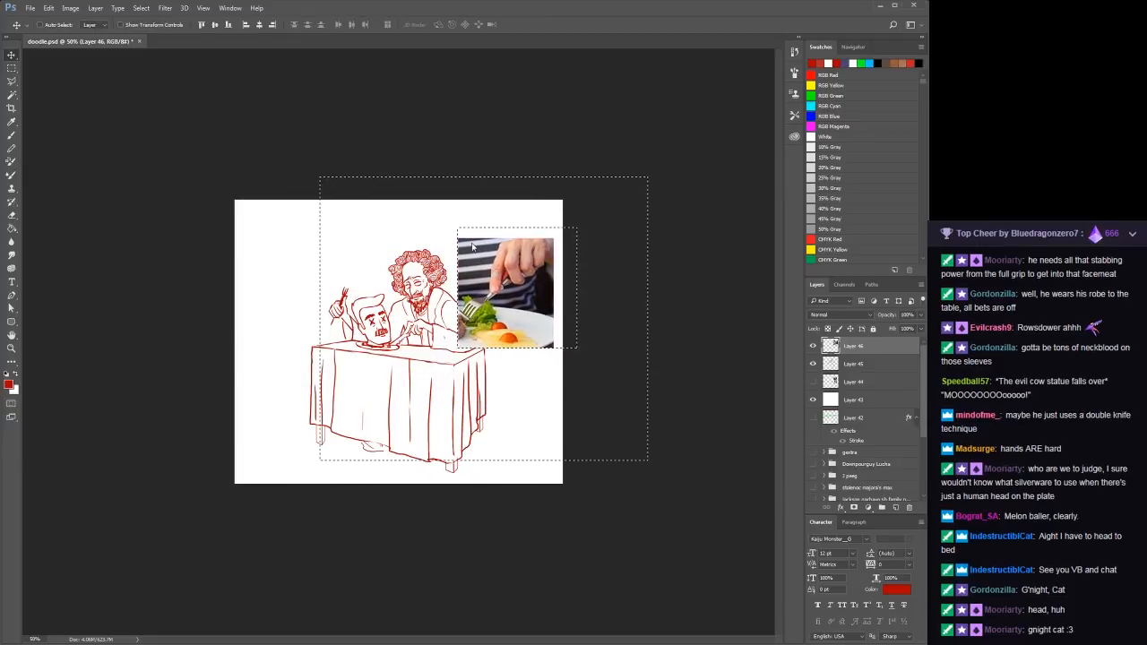
key(ctrl+t)
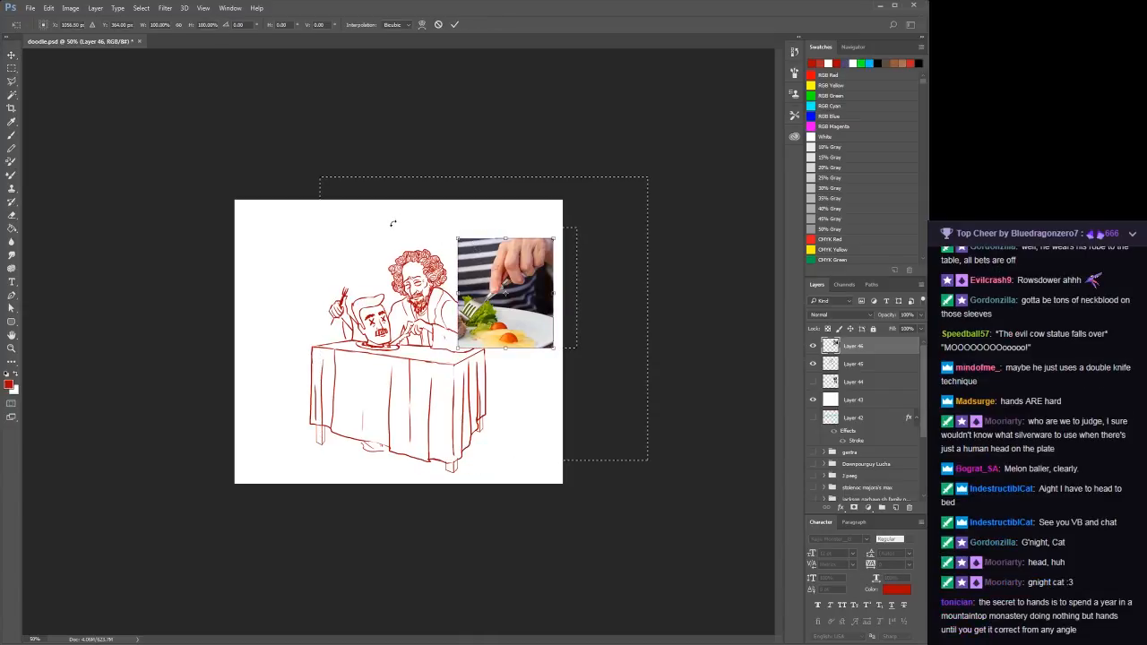
drag(458, 238, 491, 273)
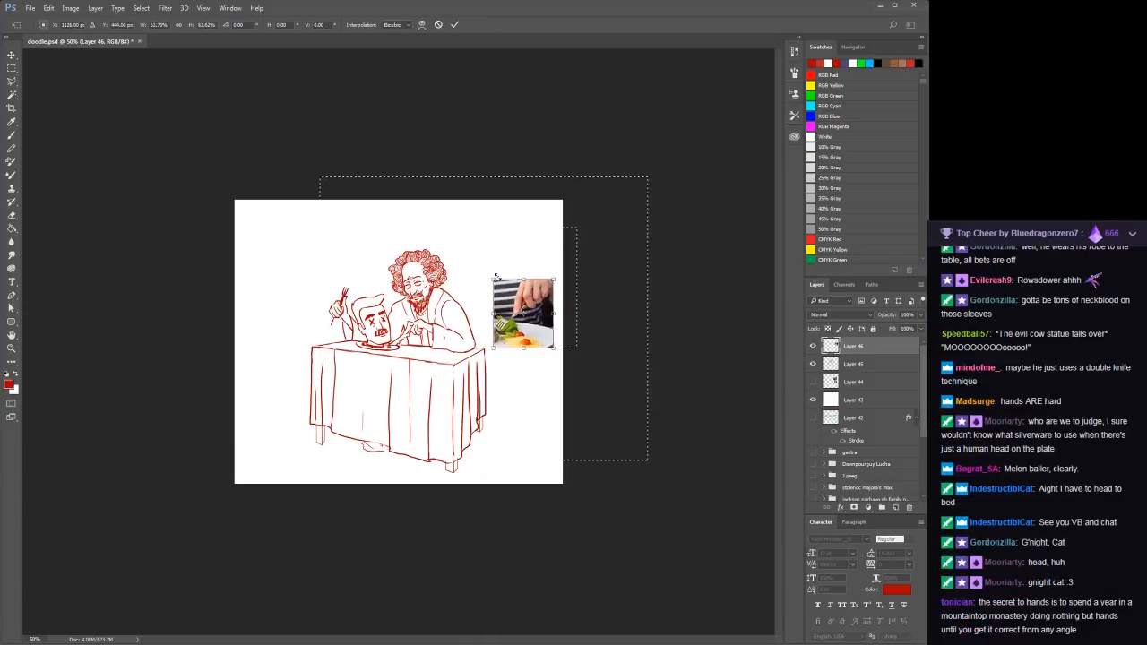
drag(507, 321, 507, 319)
key(Return)
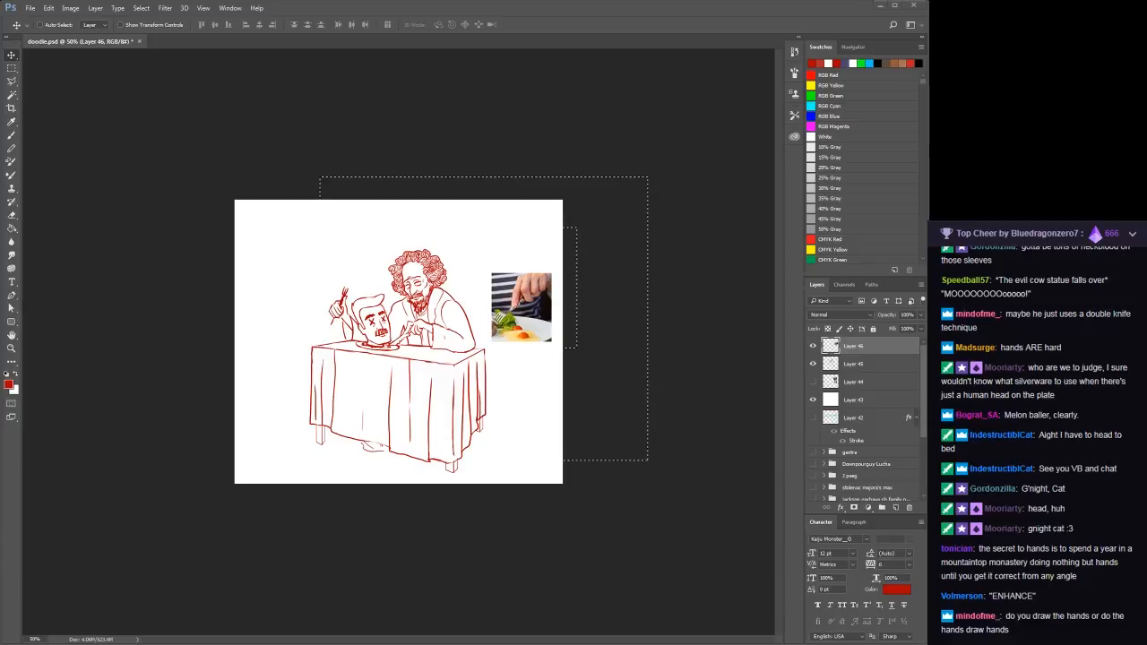
key(ctrl+v)
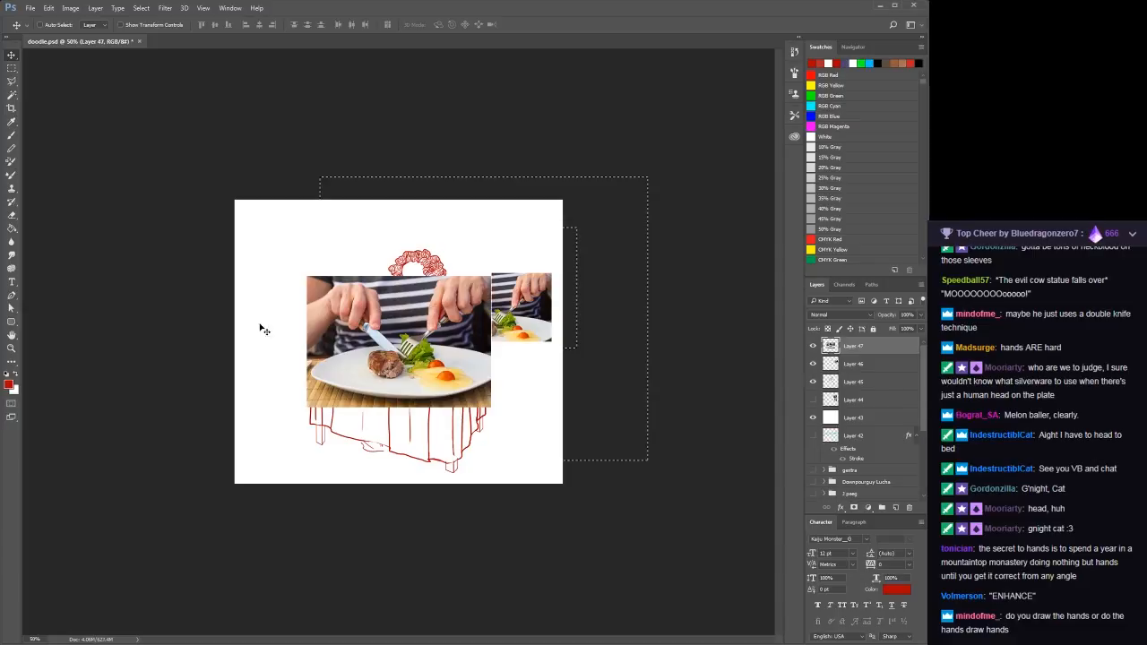
key(z)
drag(438, 390, 417, 374)
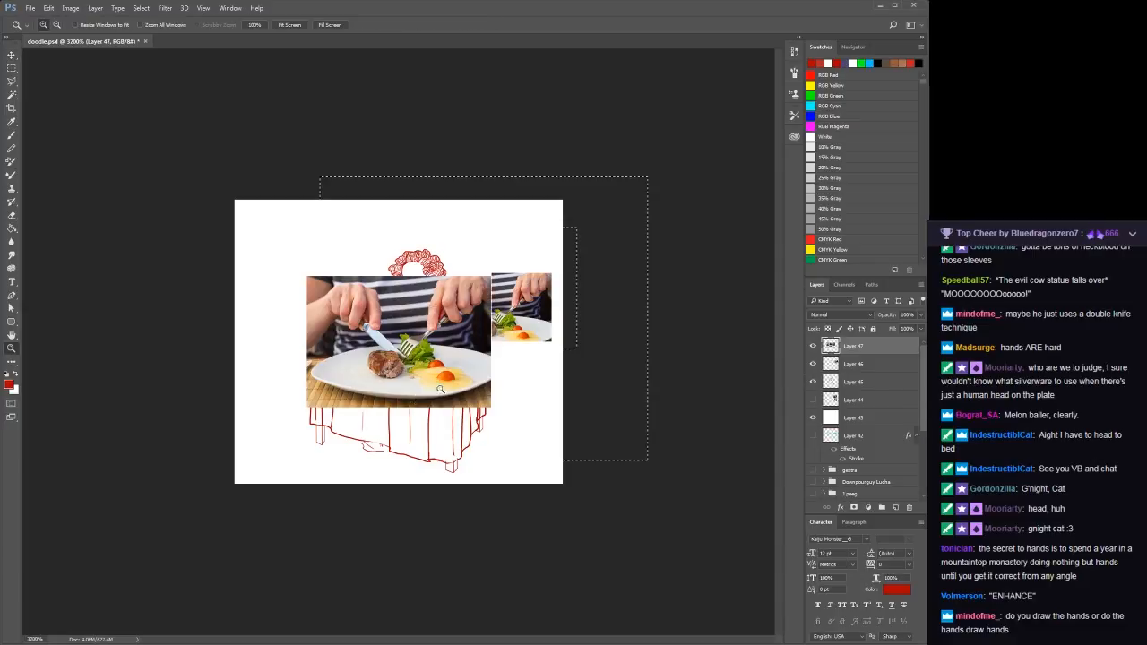
click(289, 24)
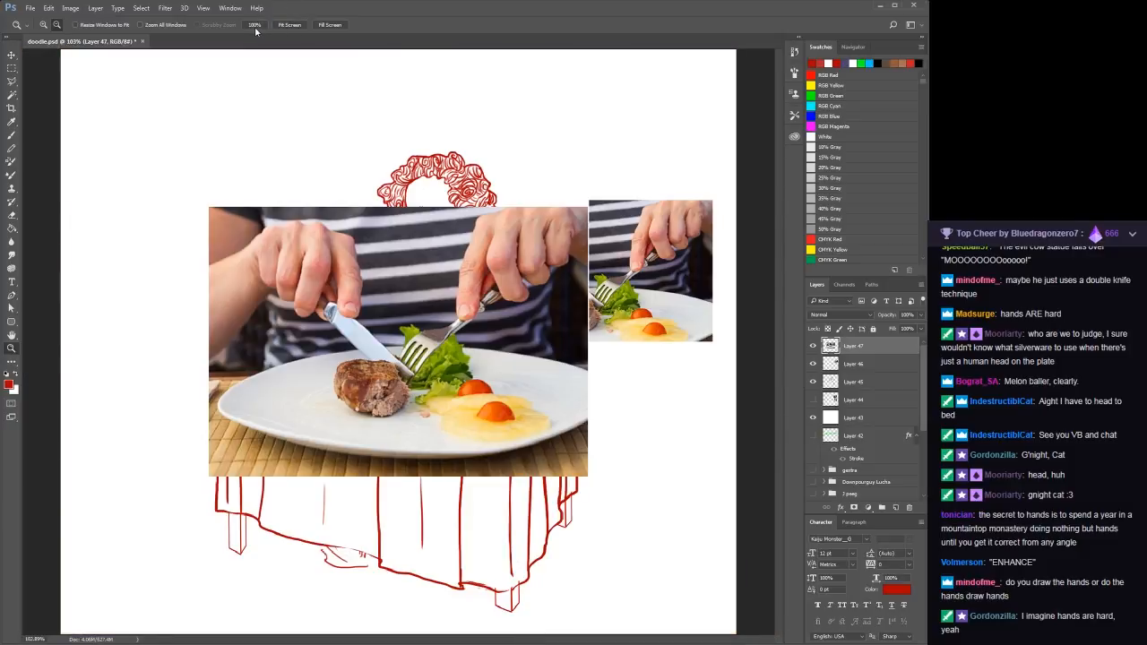
click(457, 421)
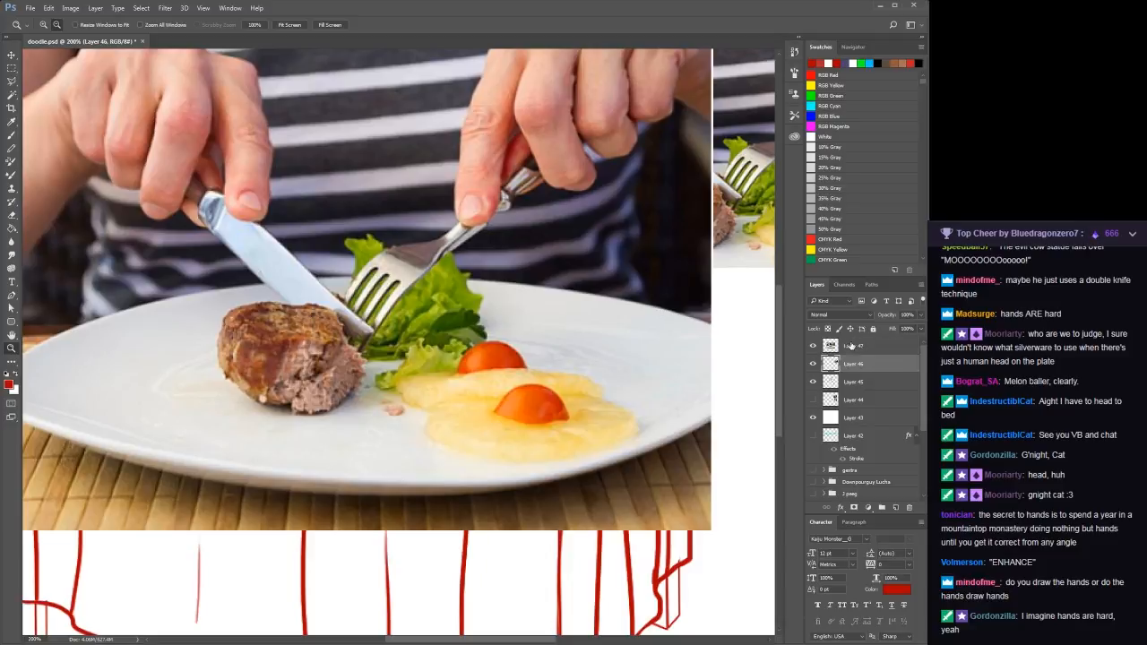
key(Delete)
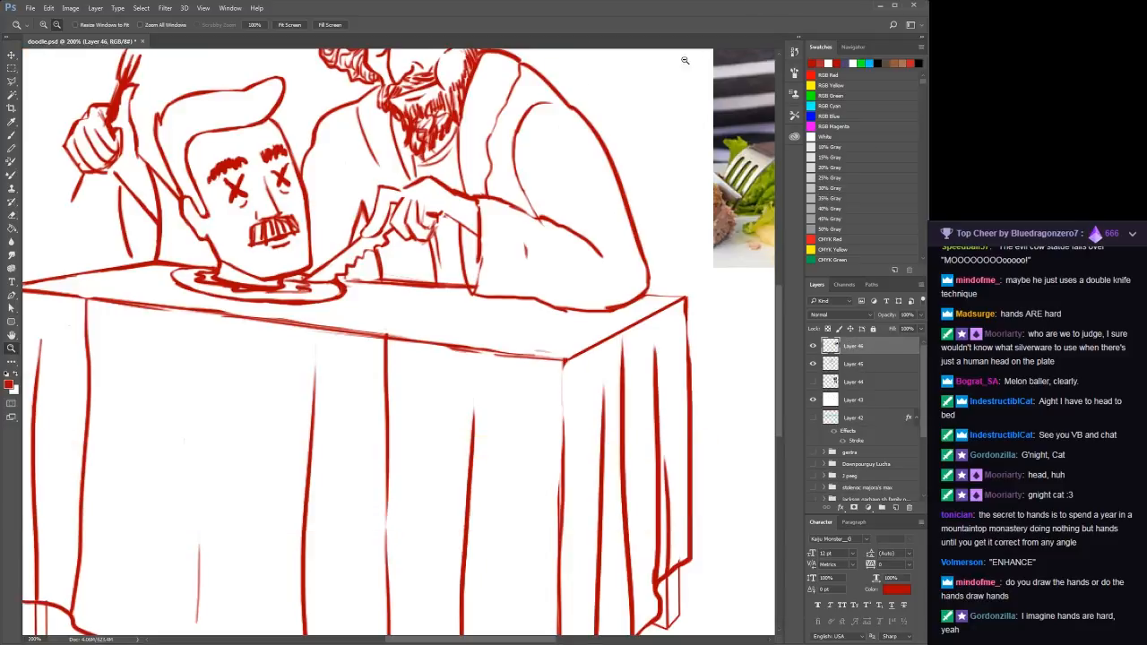
click(518, 154)
key(ctrl+minus)
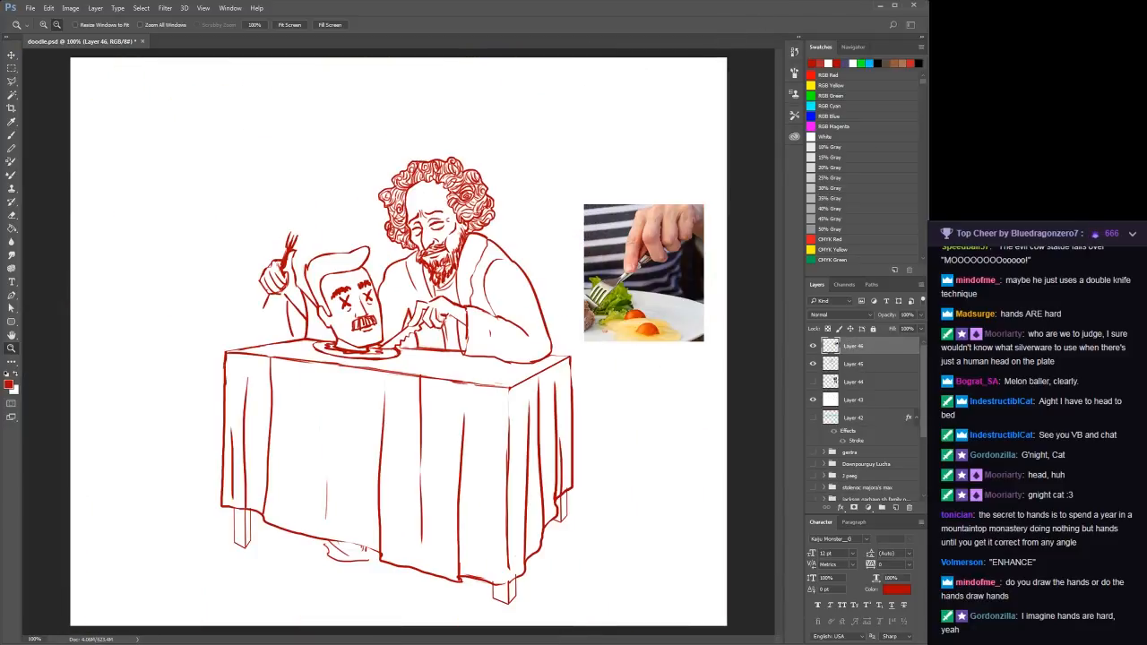
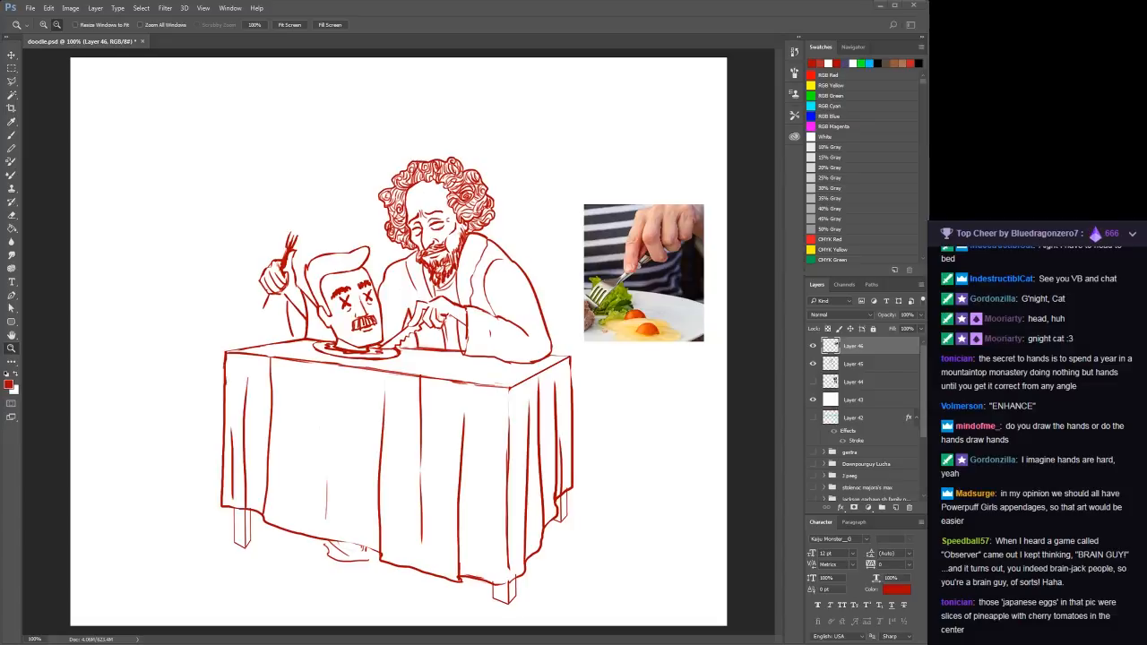
Paste the stock photo of a hand holding a fork, scale it to about 72%, rotate it about 36 degrees, and place it beside the drawn fork
key(ctrl+v)
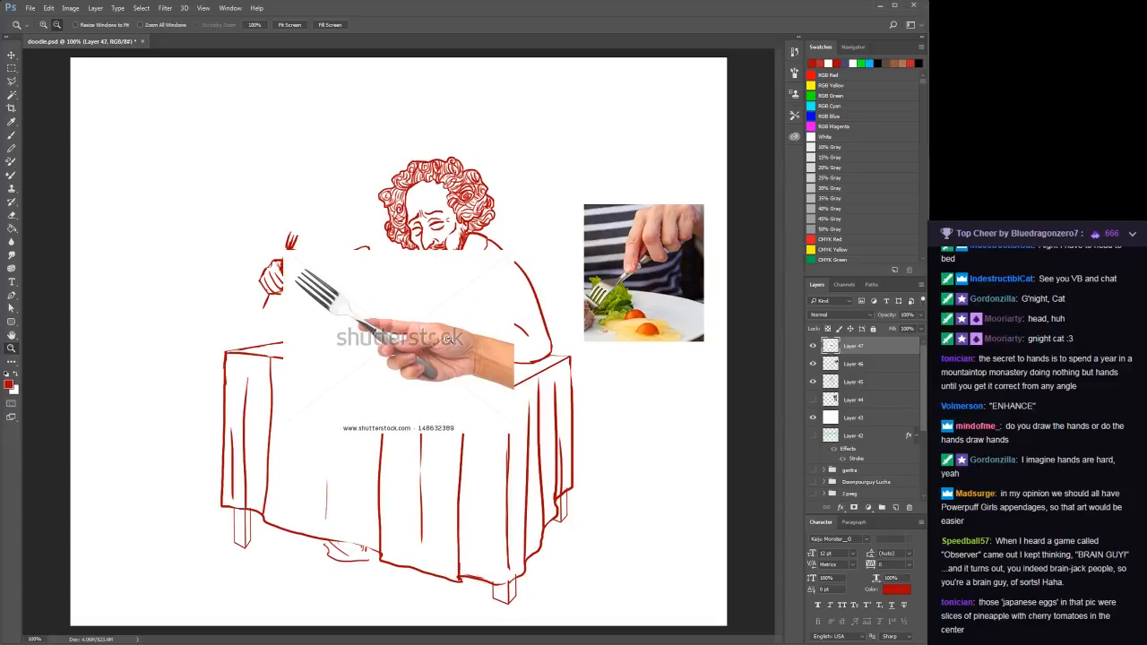
key(ctrl+t)
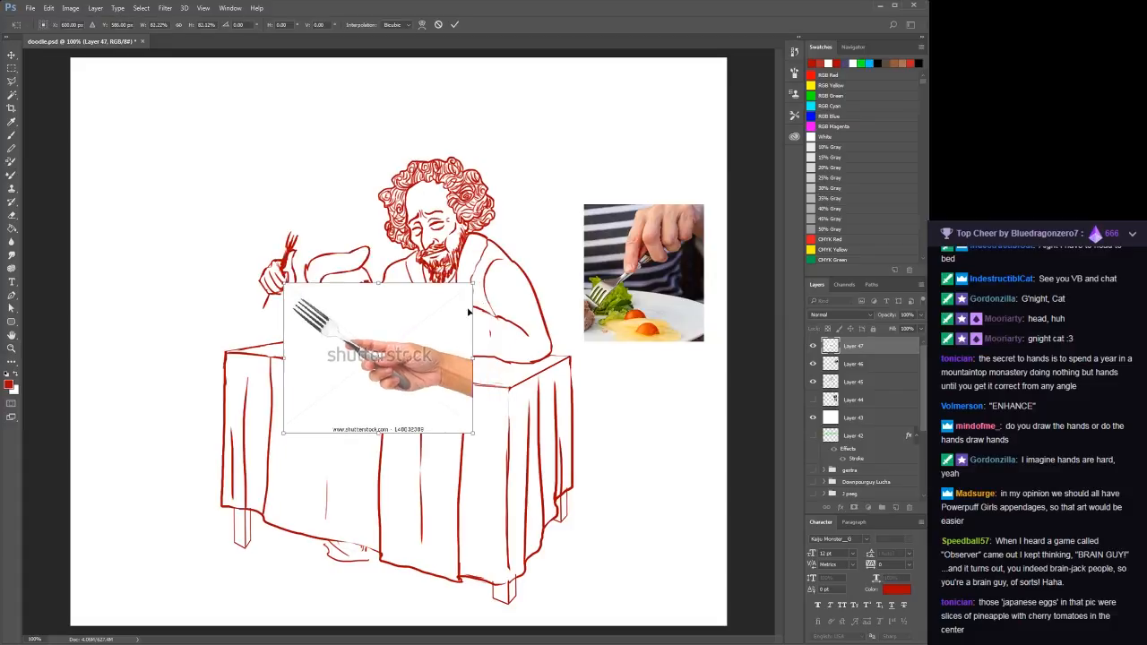
drag(454, 346, 240, 228)
mouse_move(313, 335)
mouse_down()
mouse_move(247, 341)
mouse_move(218, 319)
mouse_move(245, 316)
mouse_up()
drag(250, 362, 196, 245)
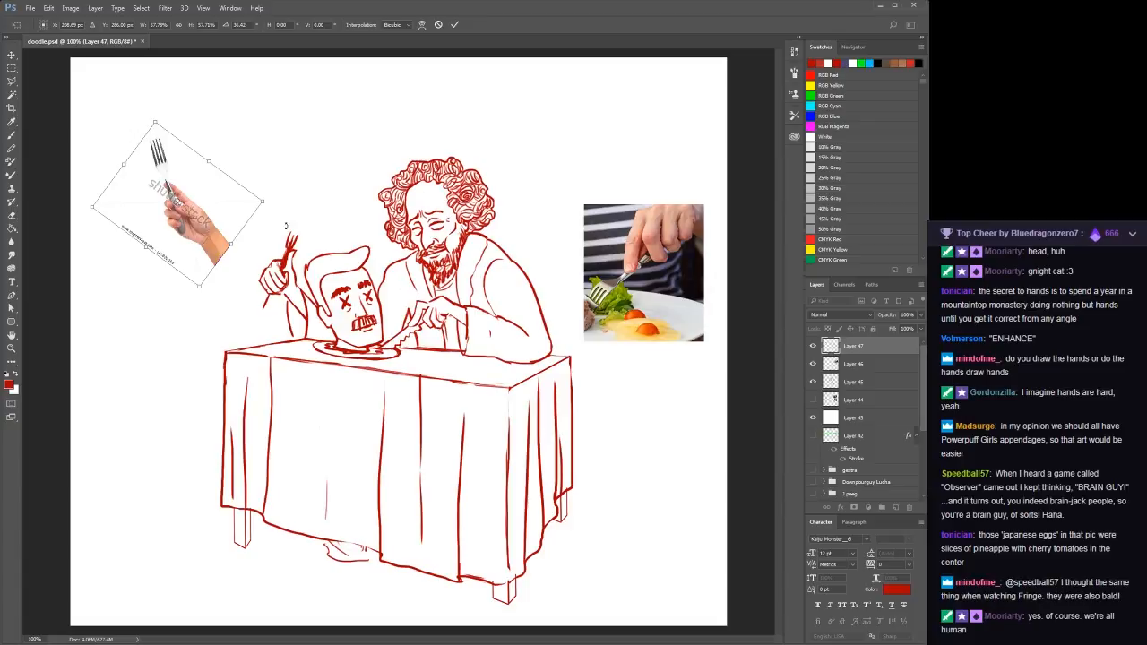
drag(262, 203, 278, 271)
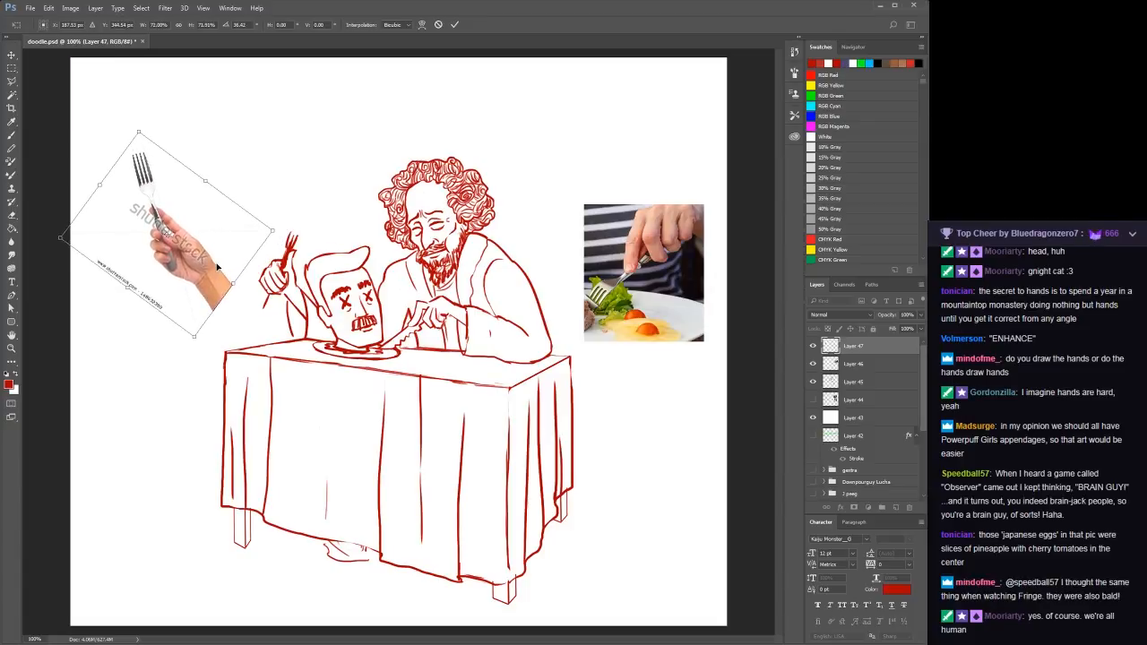
key(Return)
key(z)
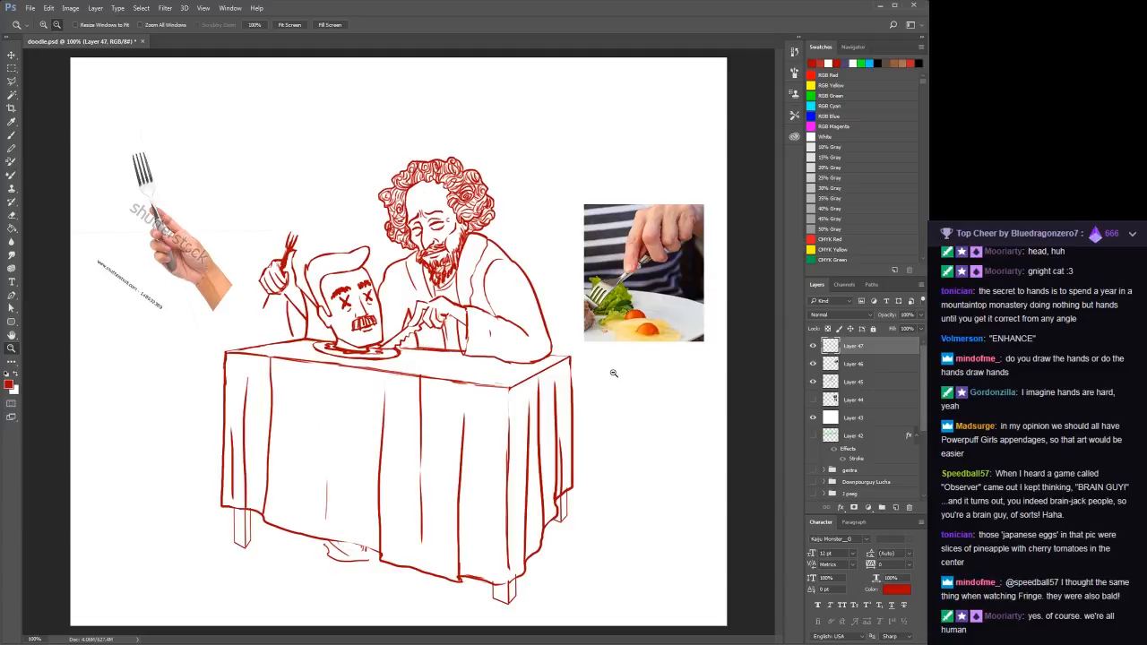
Move the cropped fork-hand photo on Layer 46 closer to the man's shoulder for reference at 200% zoom
click(850, 382)
click(814, 382)
click(813, 382)
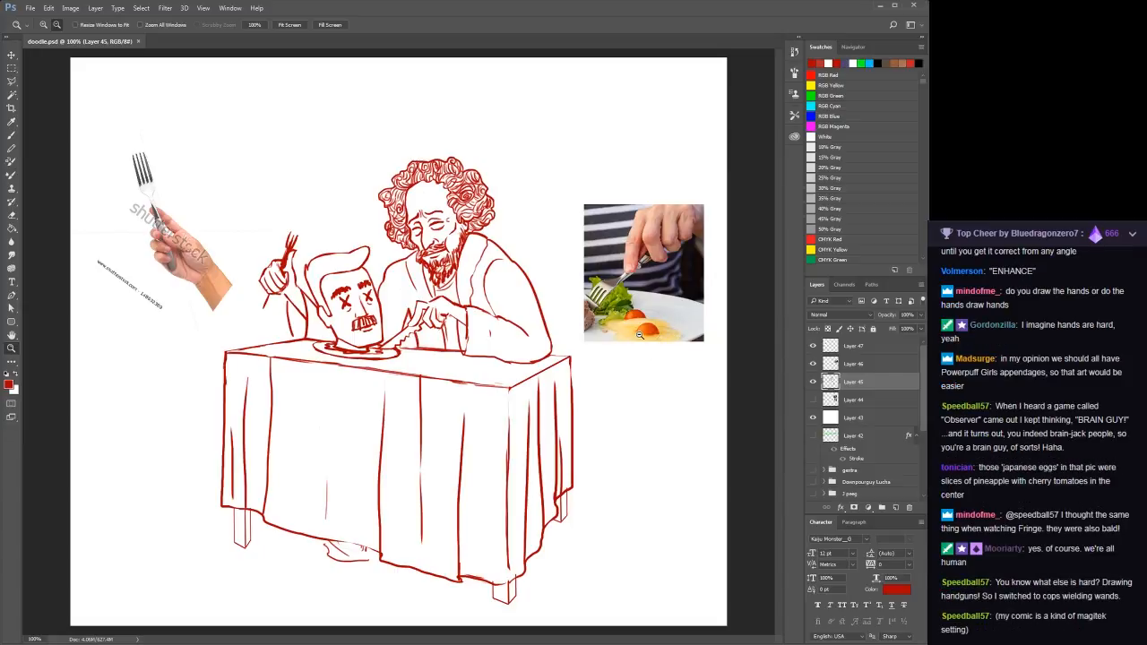
alt+click(433, 289)
click(434, 289)
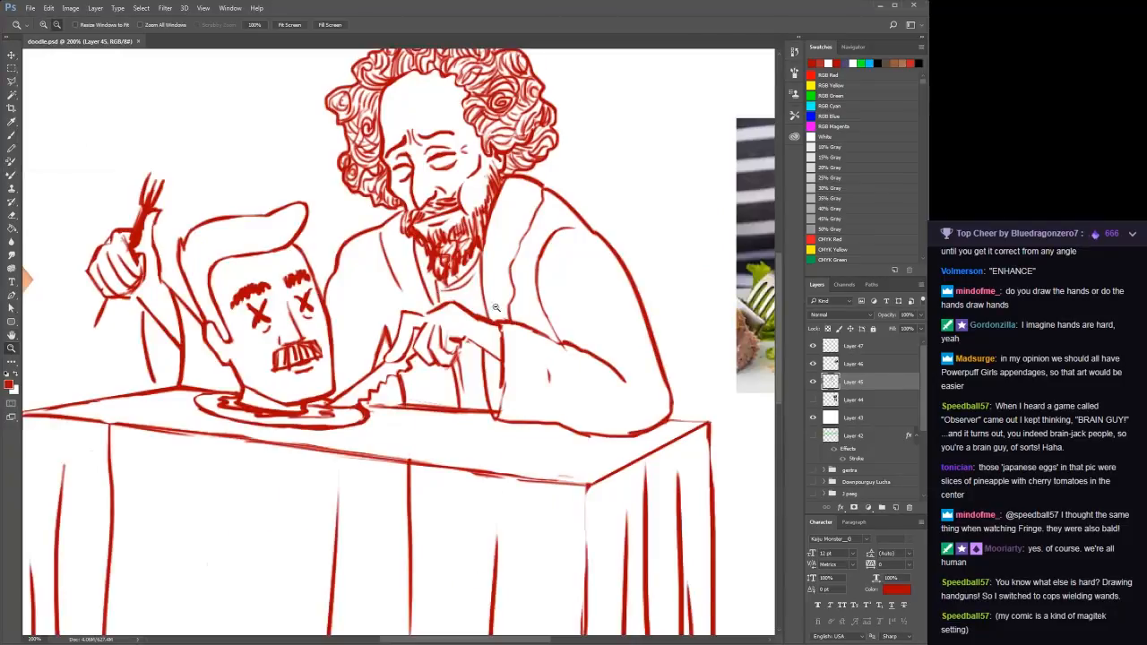
drag(434, 289, 328, 336)
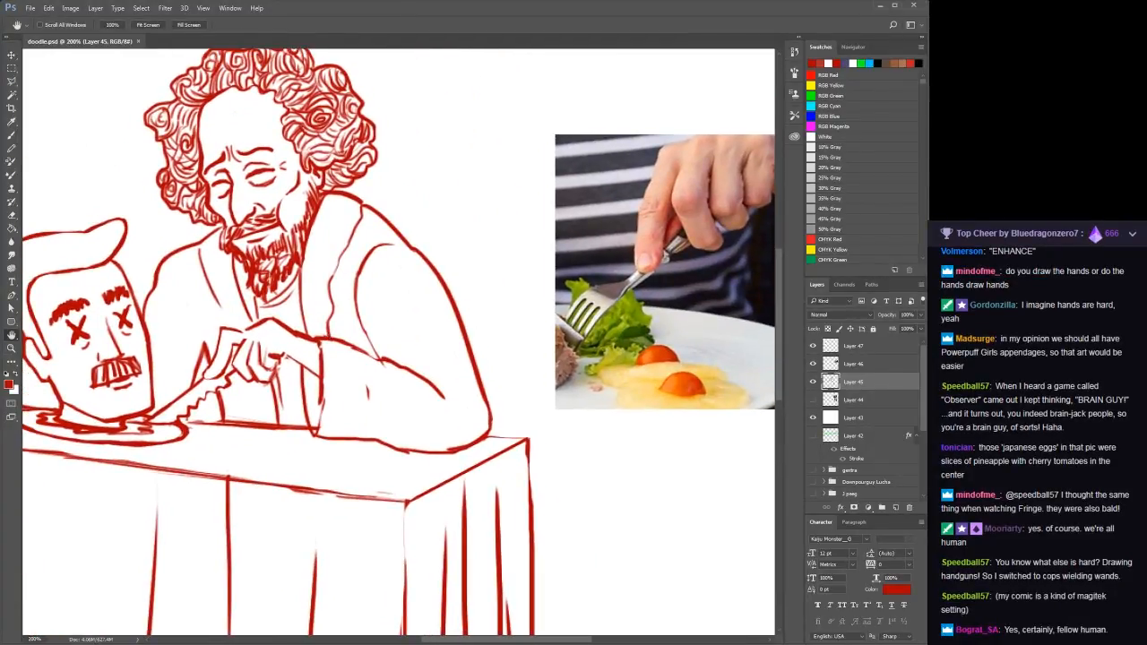
click(852, 348)
click(853, 364)
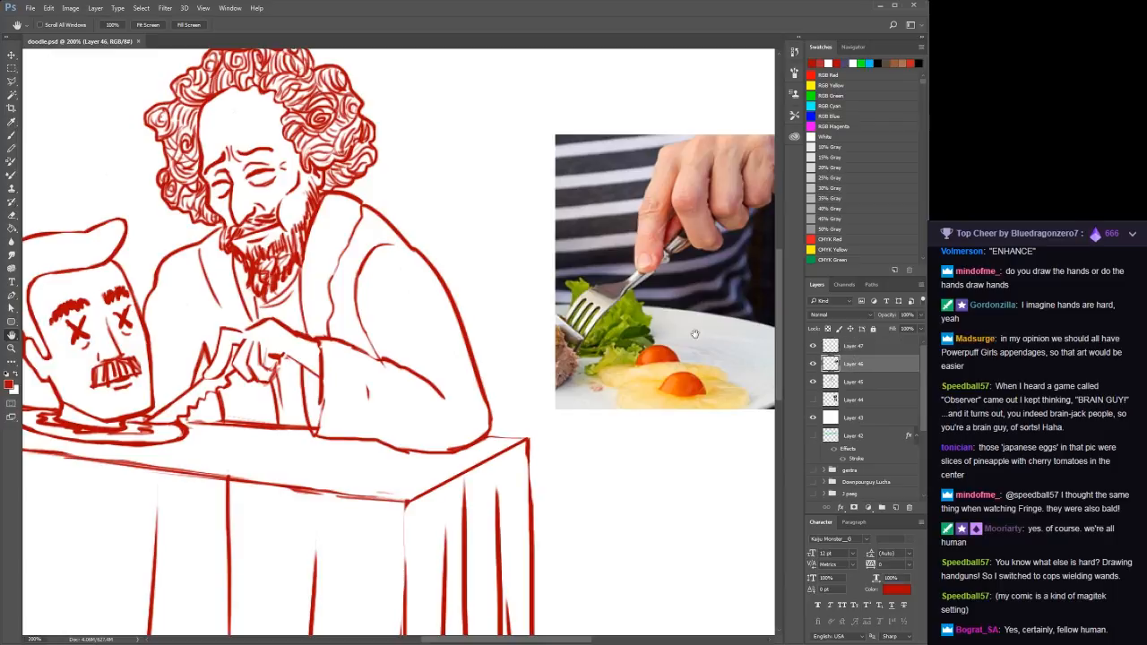
key(v)
drag(624, 302, 505, 266)
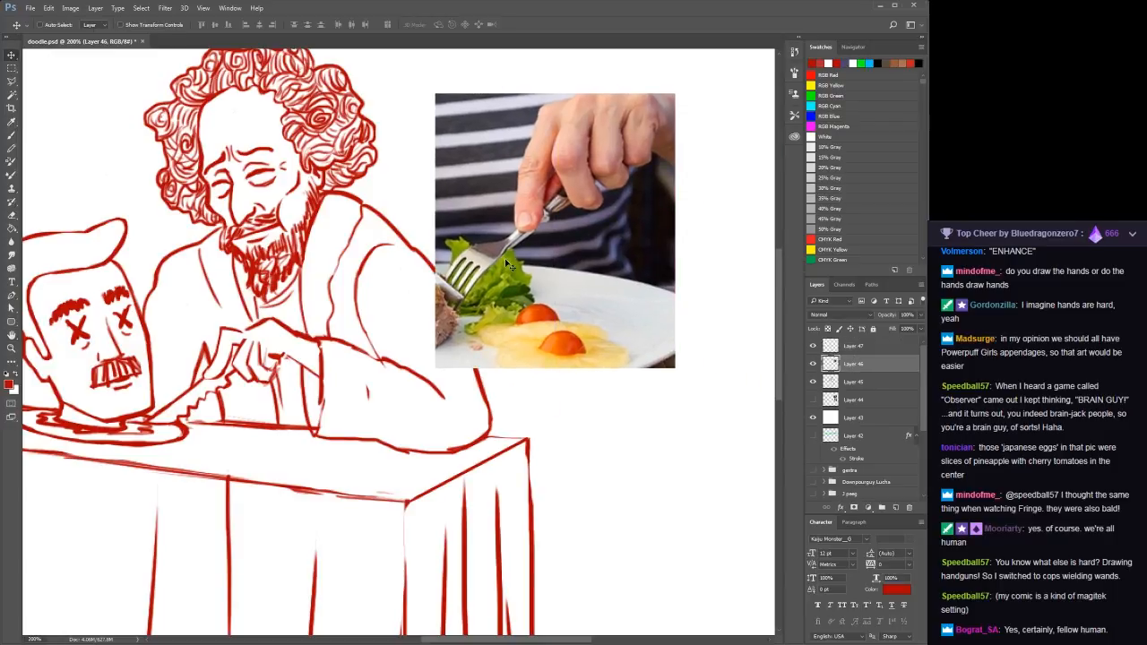
Save the drawing, then erase the fingers and back of the man's knife hand on Layer 45 and save again
click(852, 384)
key(ctrl+s)
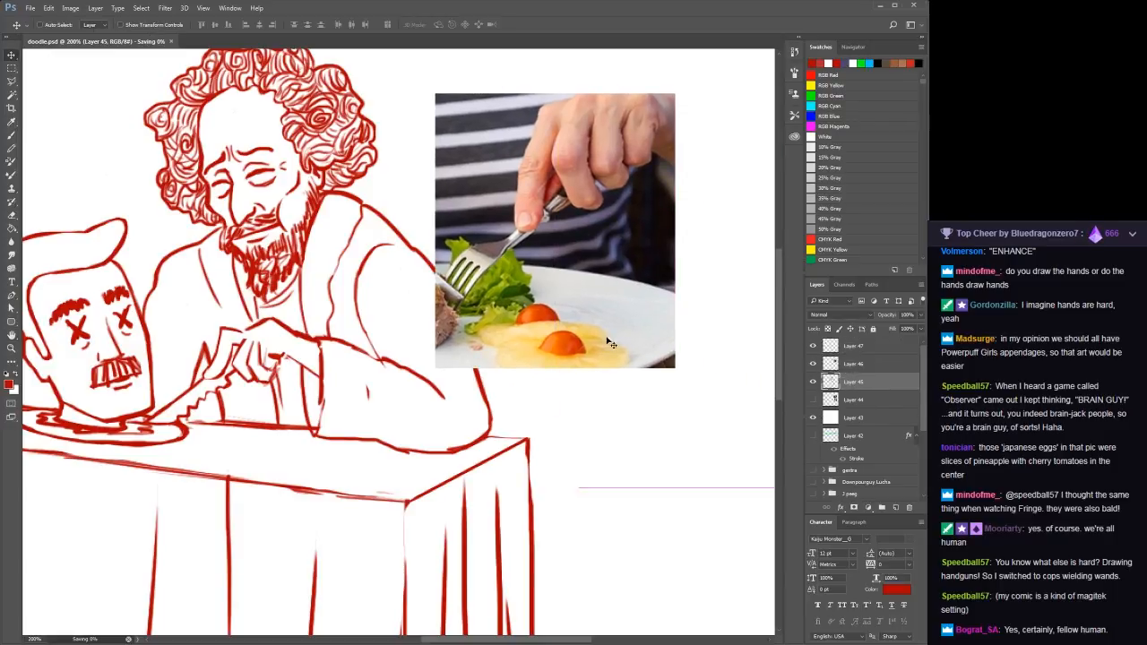
key(z)
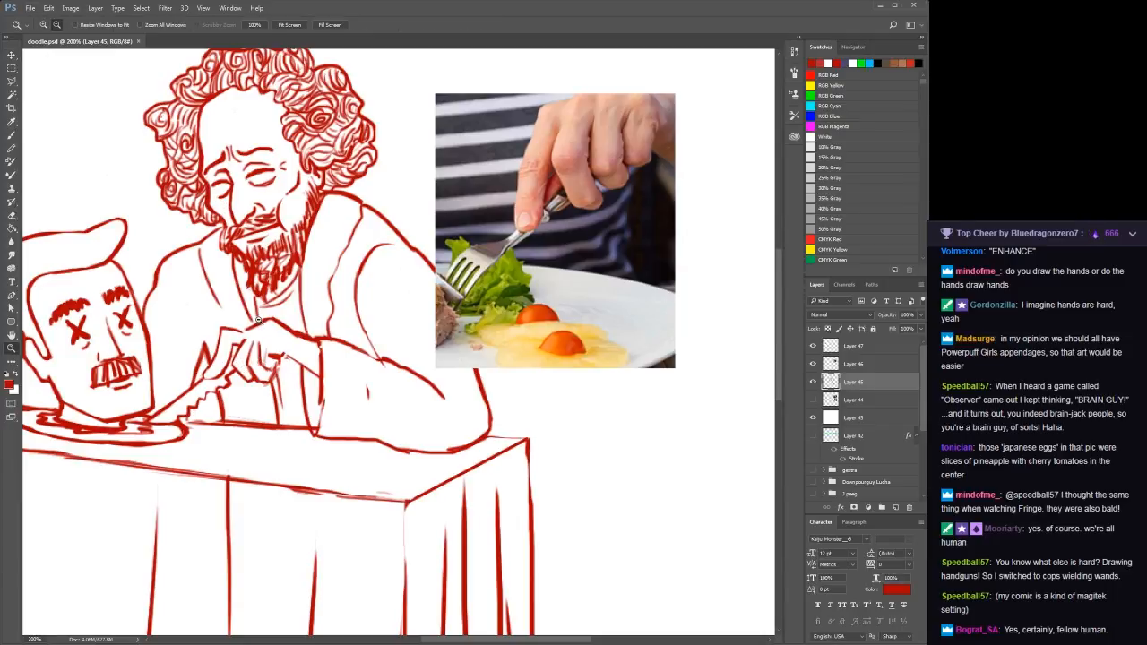
key(h)
drag(303, 321, 338, 325)
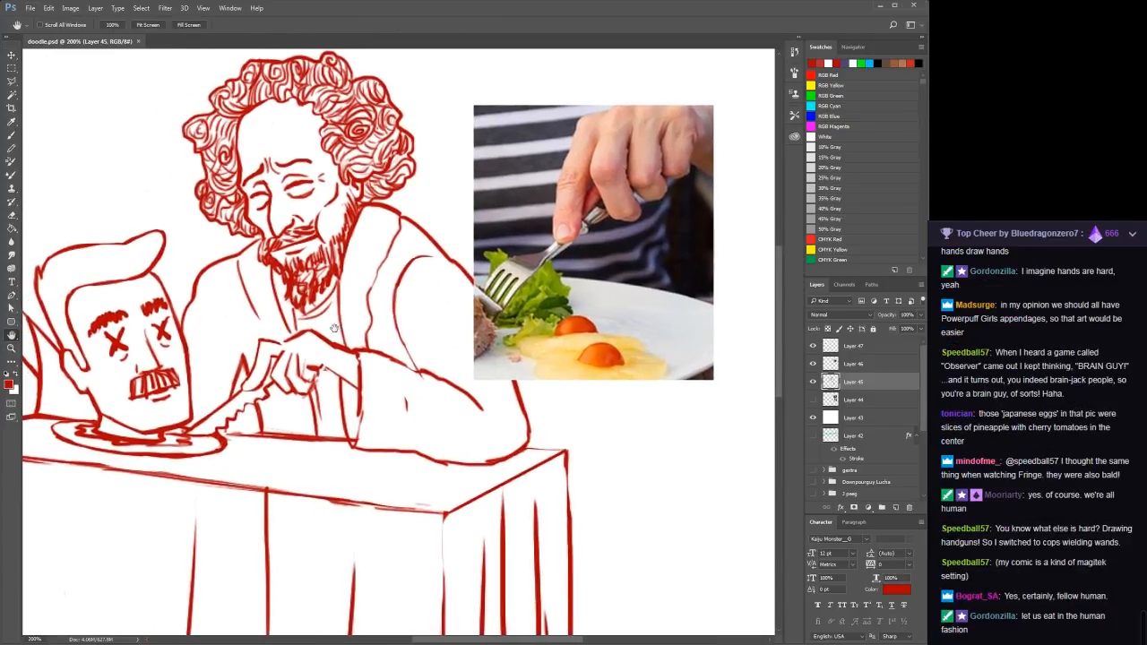
key(b)
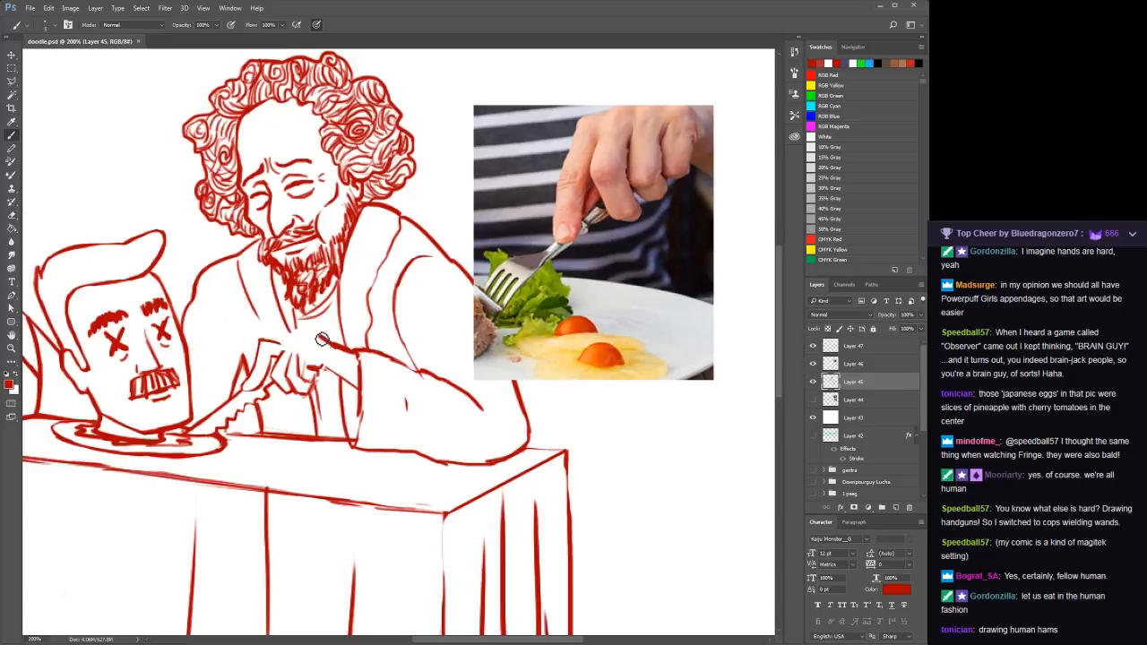
click(355, 359)
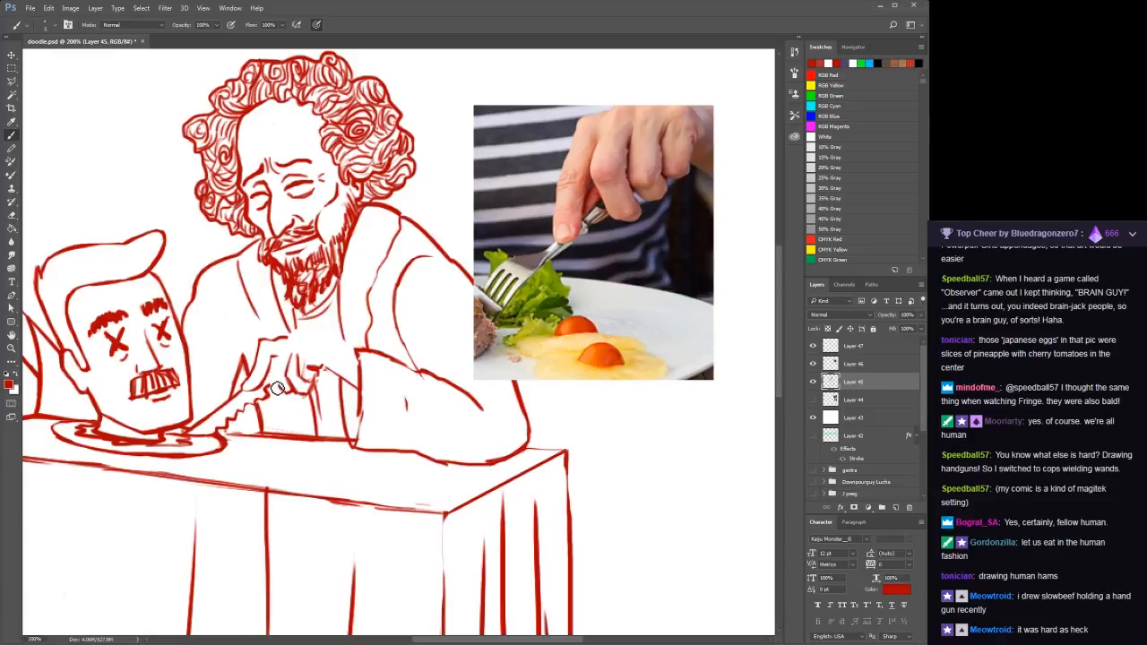
mouse_move(299, 358)
mouse_down()
mouse_move(305, 395)
mouse_move(310, 386)
mouse_move(319, 403)
mouse_move(327, 385)
mouse_up()
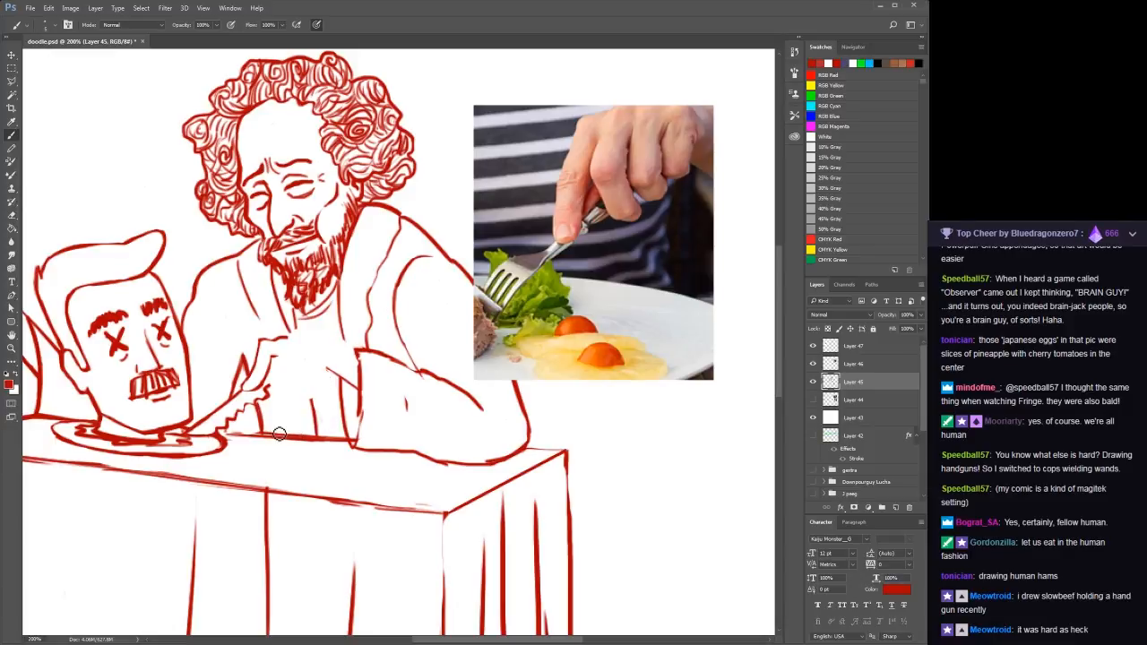
key(ctrl+s)
Try to sketch new curled fingers for the knife hand, based on the fork-hand photo, and undo the strokes
drag(273, 358, 281, 355)
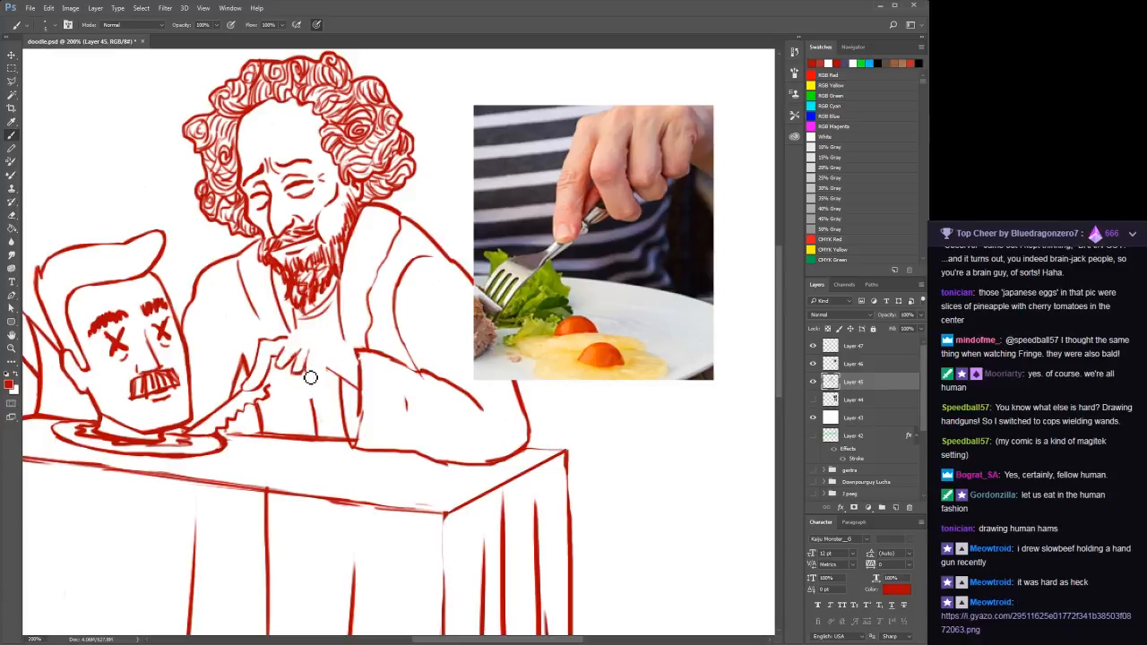
drag(305, 371, 321, 354)
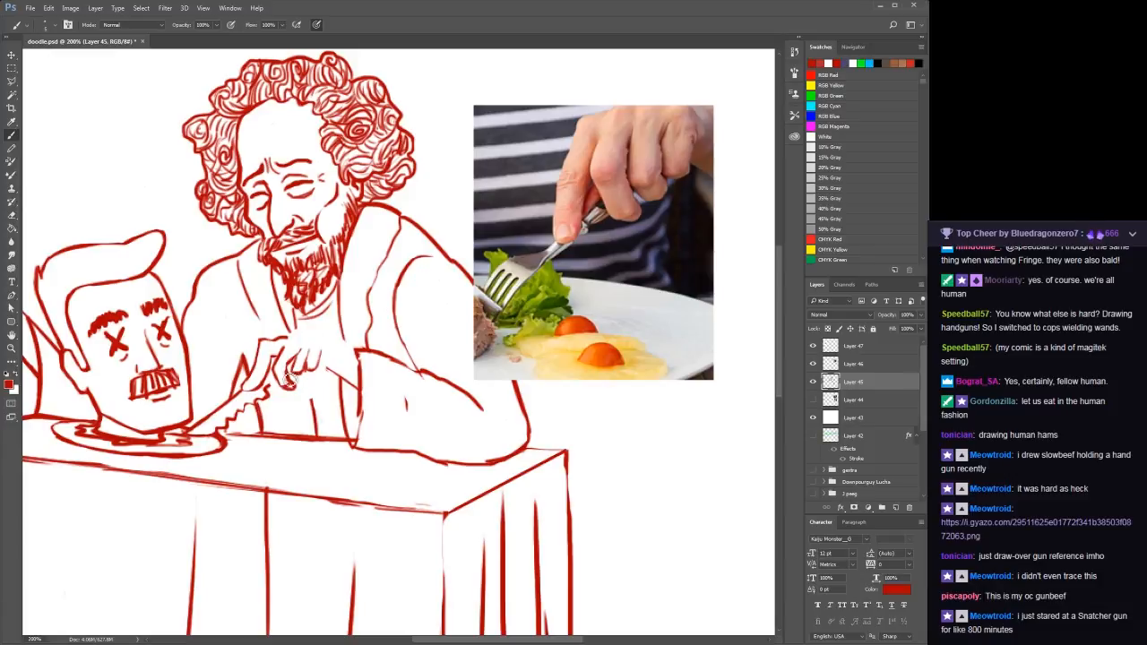
key(ctrl+alt+z)
key(ctrl+alt+z)
key(ctrl+alt+z)
key(ctrl+alt+z)
Draw the outline of the back of the knife hand, running from the sleeve cuff over to the knuckles
mouse_move(294, 350)
mouse_down()
mouse_move(297, 372)
mouse_move(307, 363)
mouse_up()
key(ctrl+alt+z)
drag(296, 350, 295, 372)
mouse_move(283, 344)
mouse_down()
mouse_move(323, 341)
mouse_move(354, 355)
mouse_up()
key(ctrl+z)
mouse_move(304, 354)
mouse_down()
mouse_move(291, 377)
mouse_move(295, 350)
mouse_move(280, 367)
mouse_up()
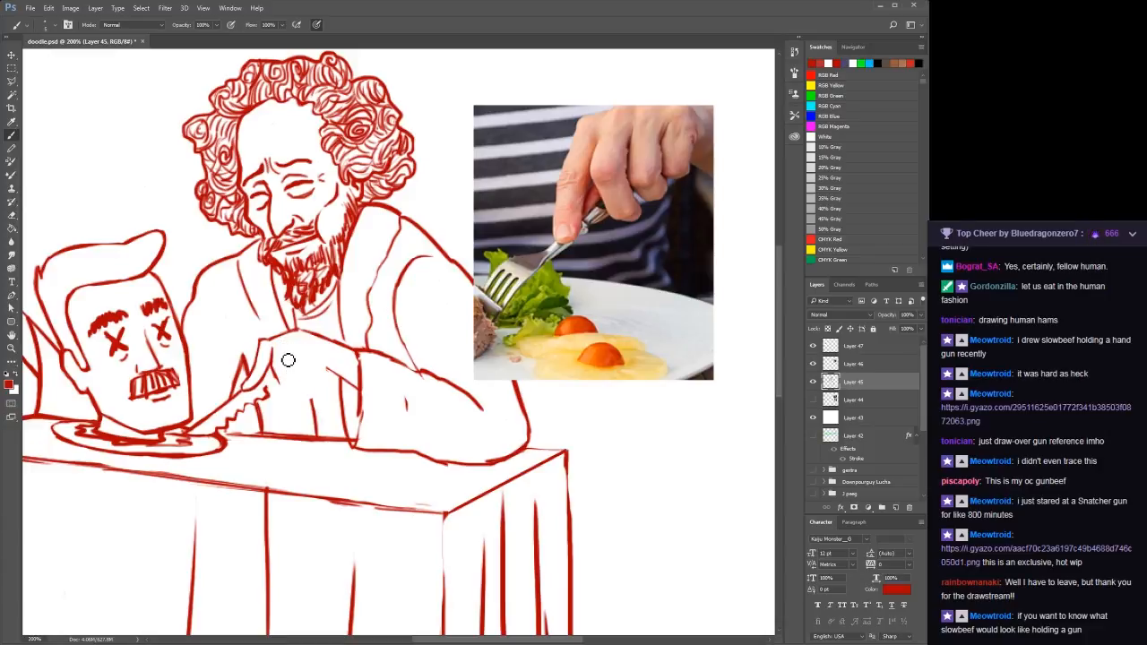
Try to draw curled fingers beneath the back-of-hand outline, and remove them again
mouse_move(288, 354)
mouse_down()
mouse_move(287, 394)
mouse_move(299, 395)
mouse_move(312, 356)
mouse_move(307, 378)
mouse_move(311, 359)
mouse_move(341, 384)
mouse_up()
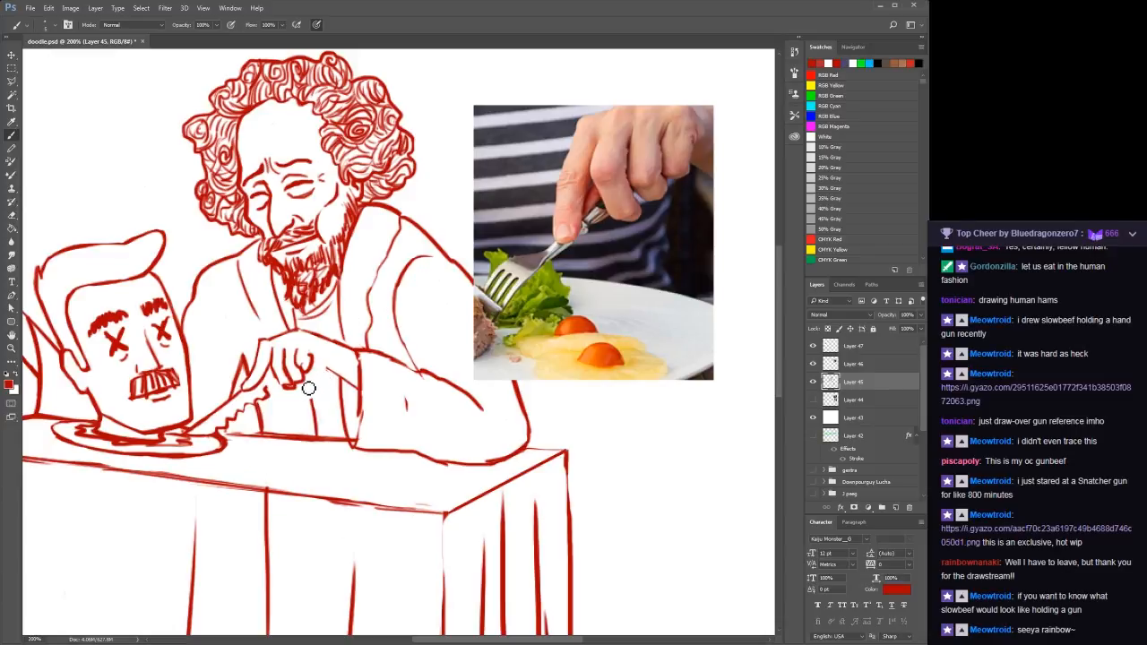
mouse_move(309, 386)
mouse_down()
mouse_move(299, 358)
mouse_move(289, 370)
mouse_move(278, 351)
mouse_move(275, 364)
mouse_move(310, 369)
mouse_up()
key(ctrl+z)
key(ctrl+z)
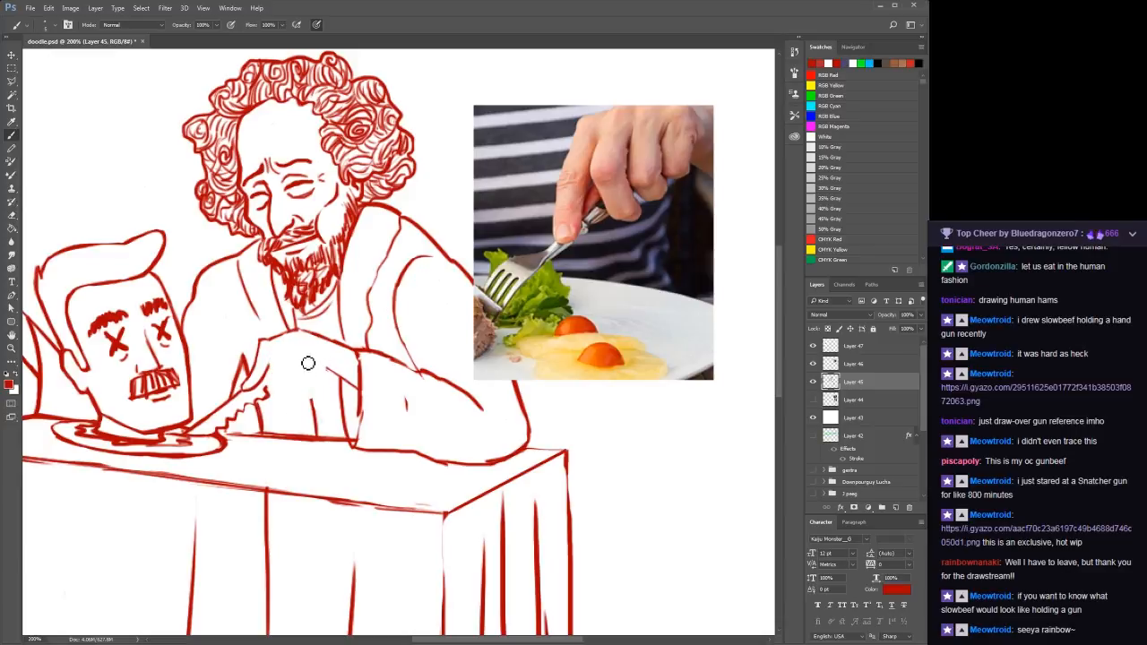
drag(310, 366, 298, 354)
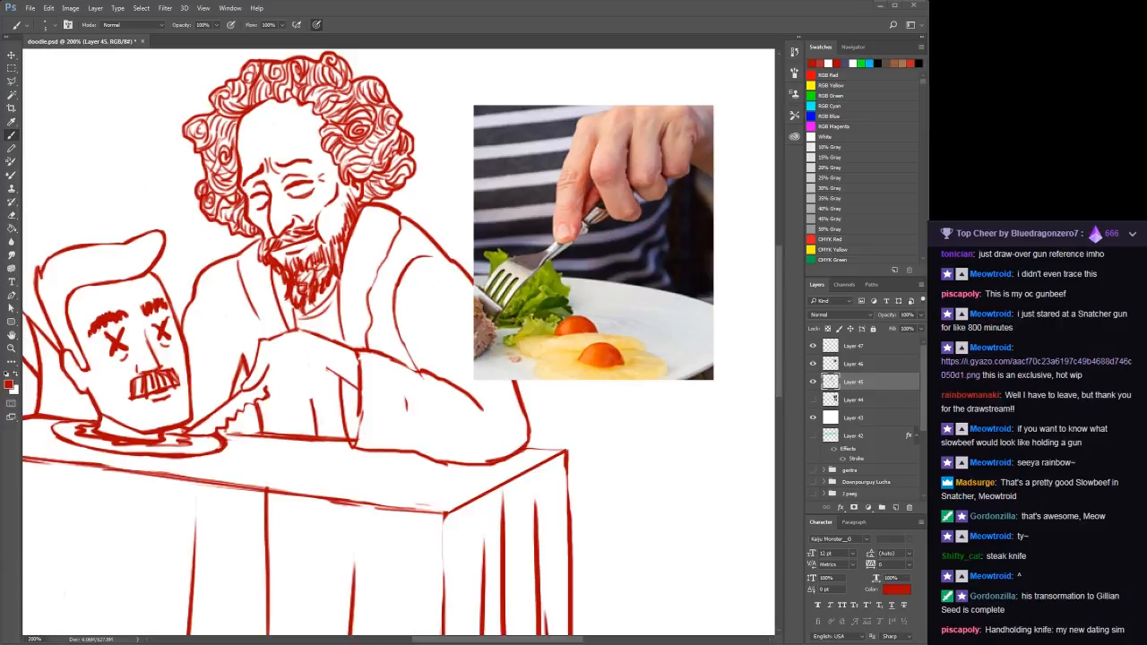
Try the green-screen photo of hands joining a logo puzzle as a reference, and delete its layer
key(ctrl+v)
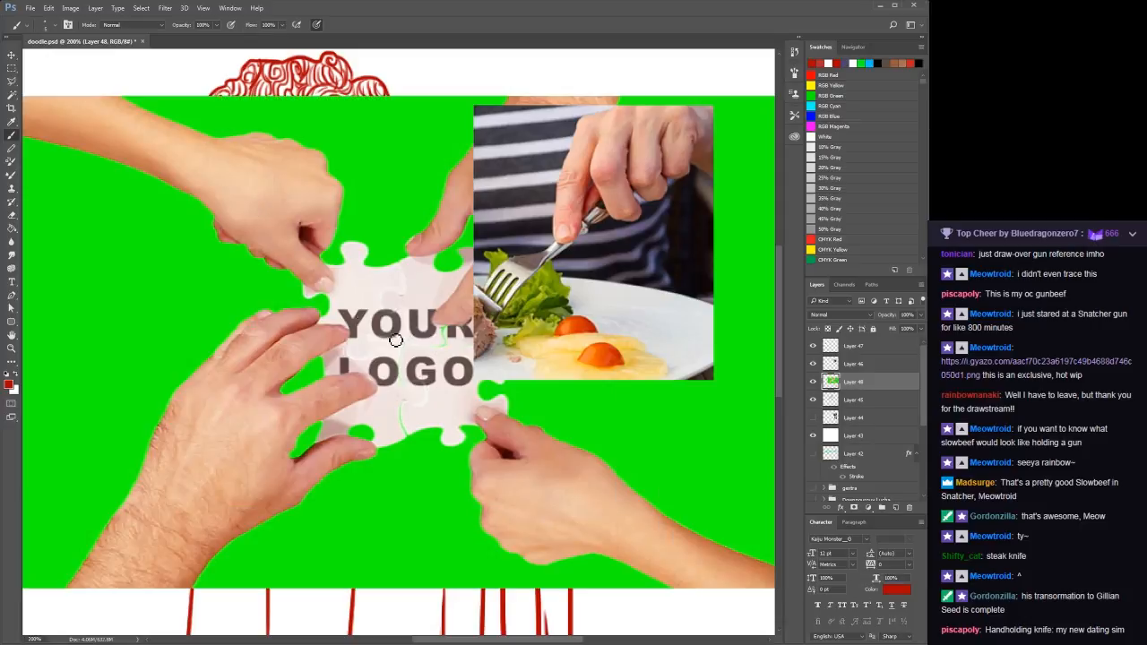
key(v)
mouse_move(359, 350)
mouse_down()
mouse_move(356, 497)
mouse_move(361, 363)
mouse_up()
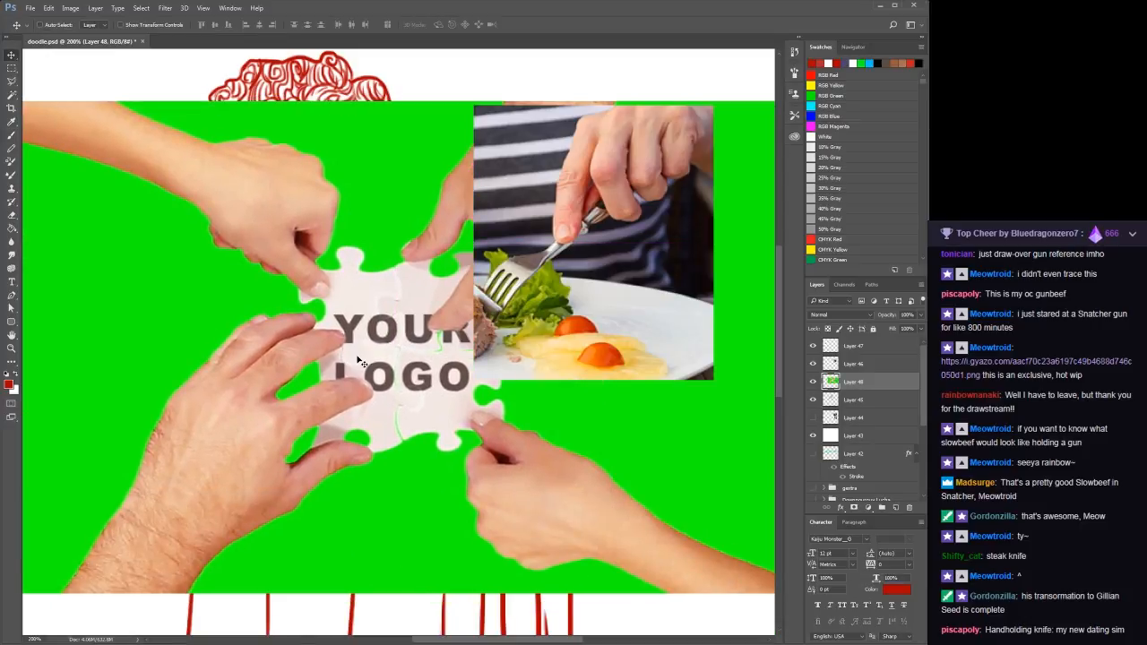
key(Delete)
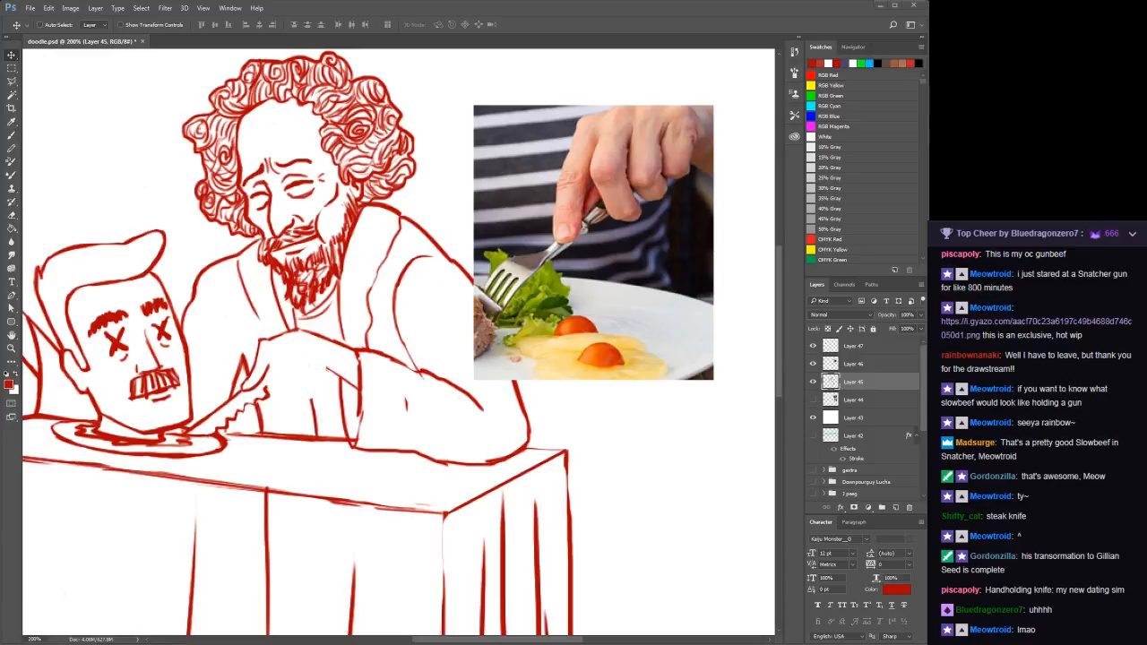
Paste the "Incorrect handling of utensils" photo, raise it above the fork-hand photo for reference, and delete its layer
key(ctrl+v)
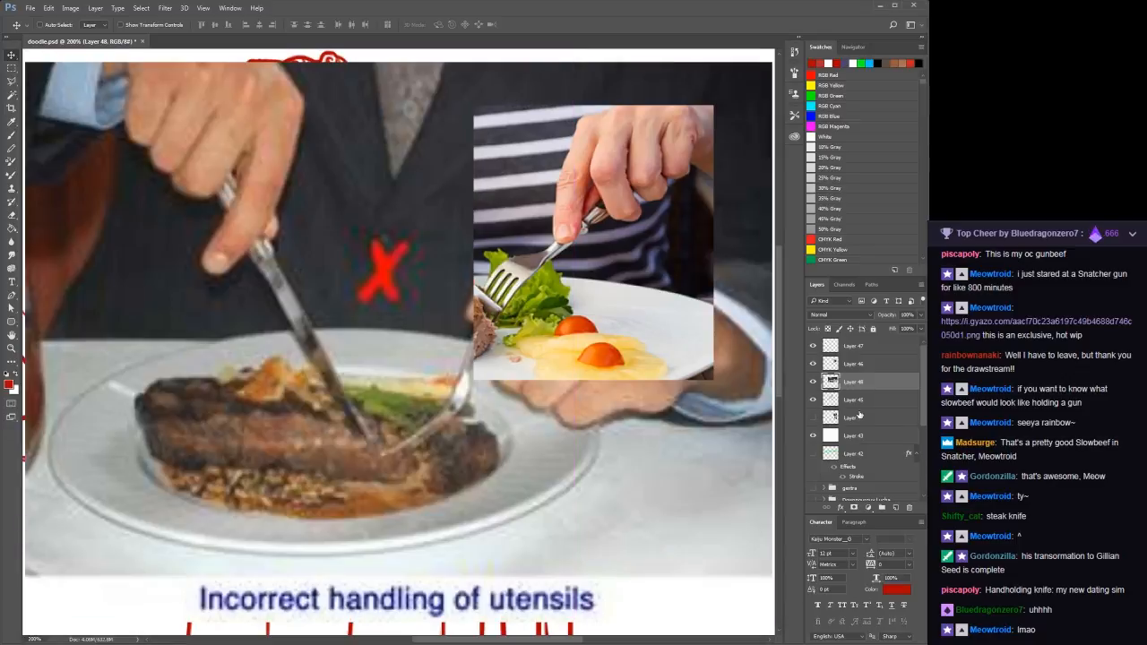
drag(852, 391, 849, 353)
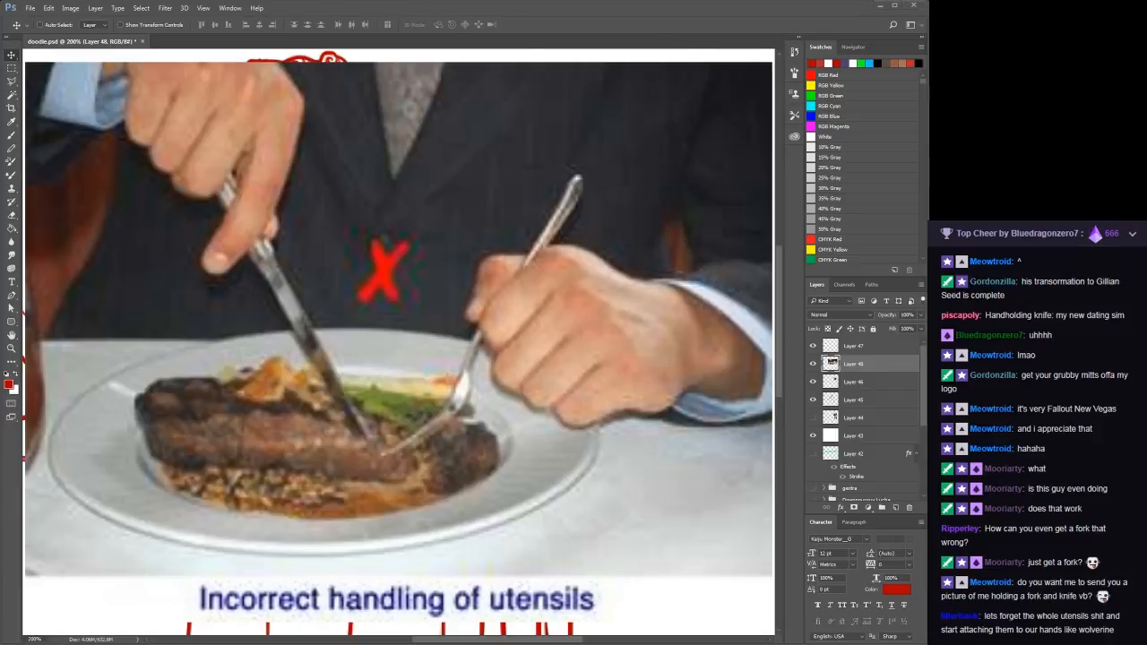
click(861, 383)
click(850, 365)
key(Delete)
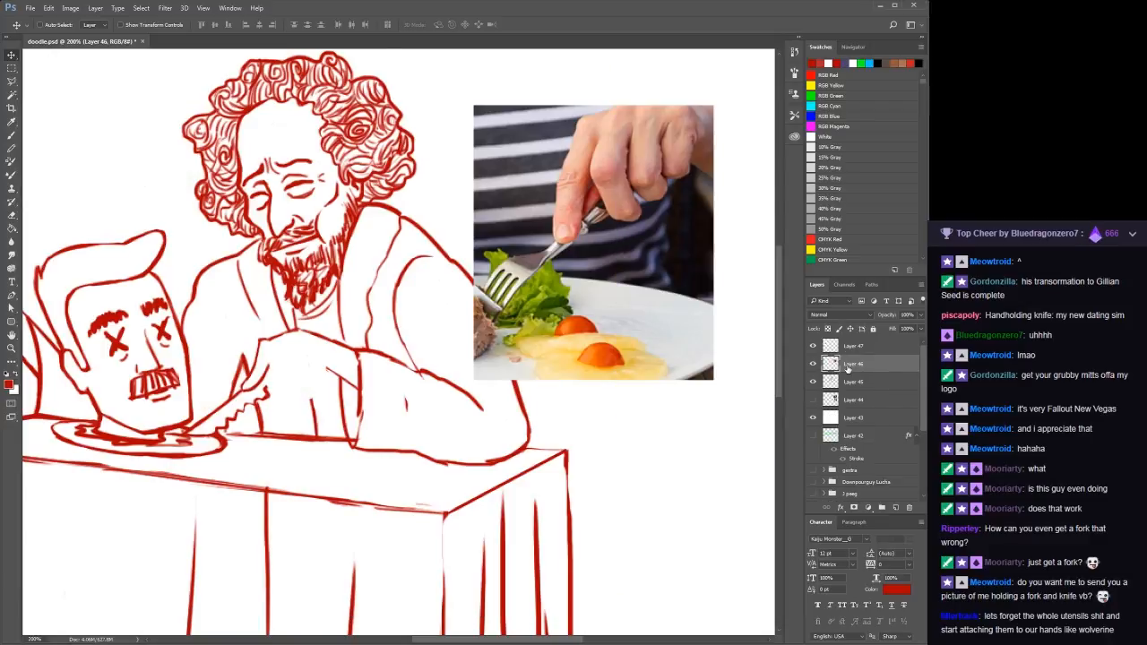
Hide the fork-hand photo on Layer 46, make Layer 45 active again, and save the drawing
click(814, 364)
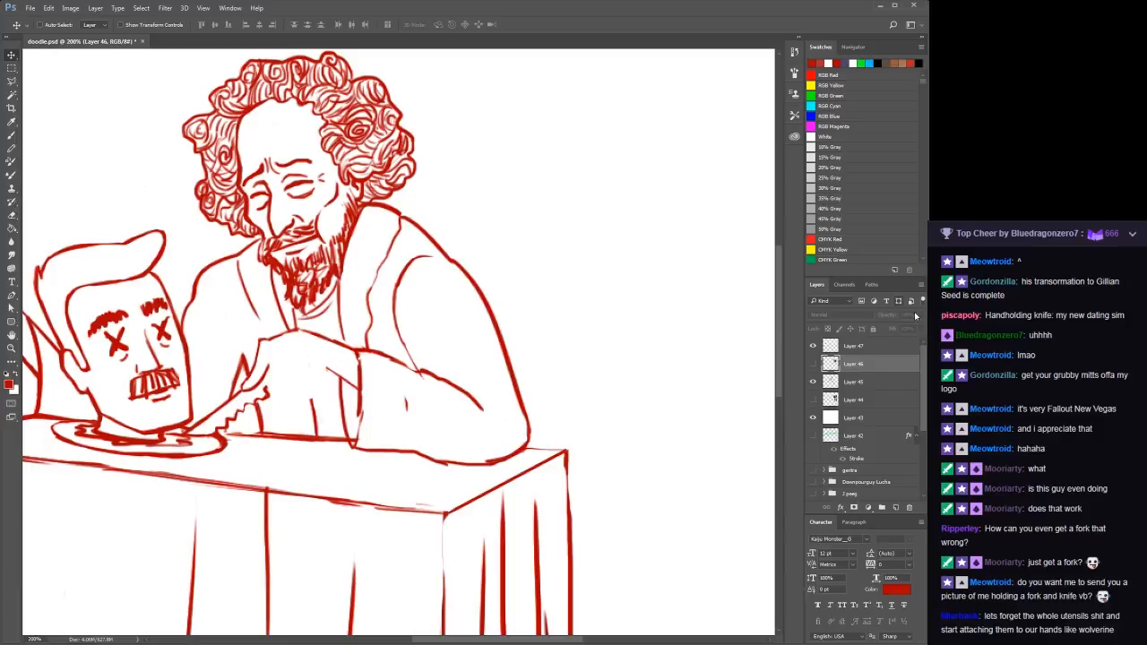
click(868, 347)
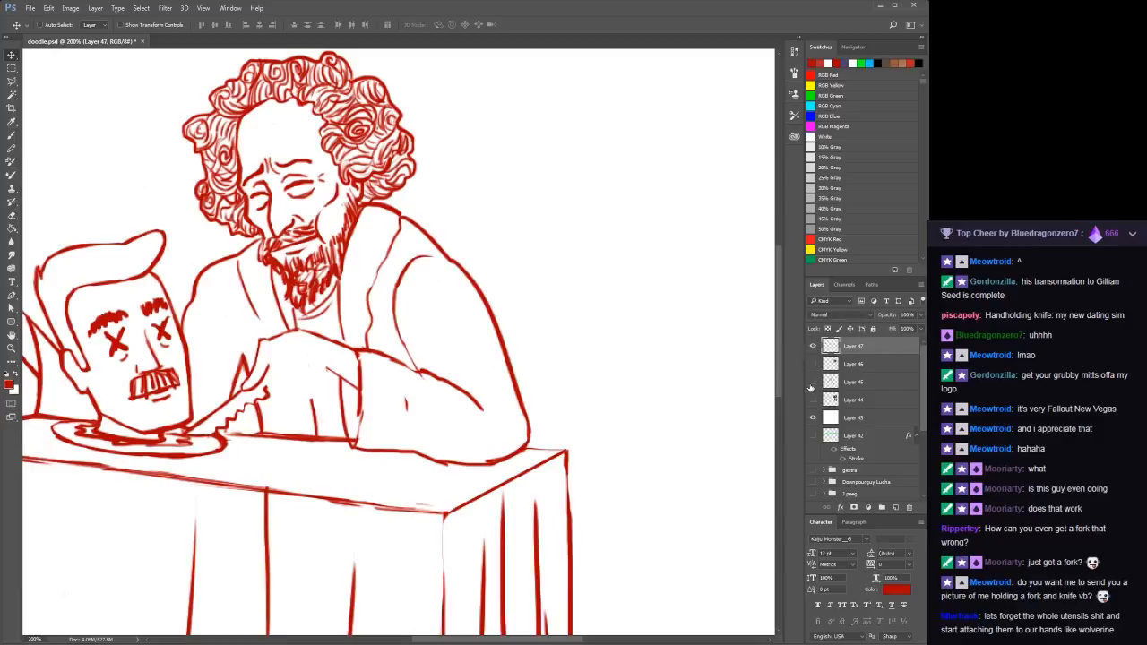
click(842, 382)
key(ctrl+s)
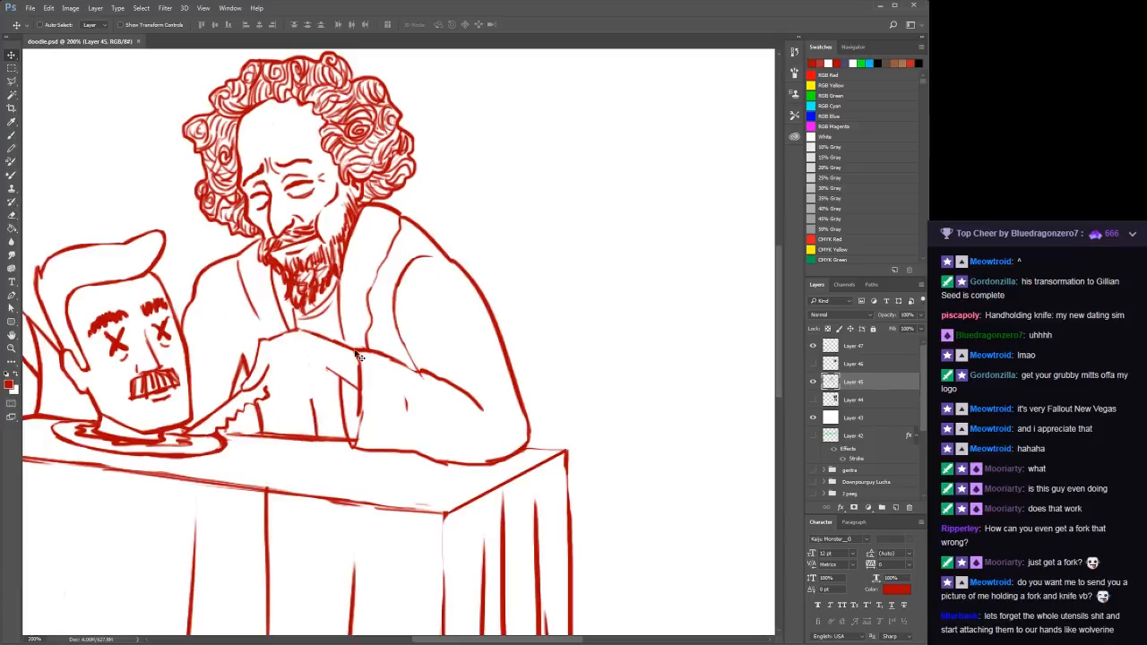
Draw the knuckles and curled fingers of the knife hand beneath its back outline with the Brush, undoing unsuitable strokes
click(11, 168)
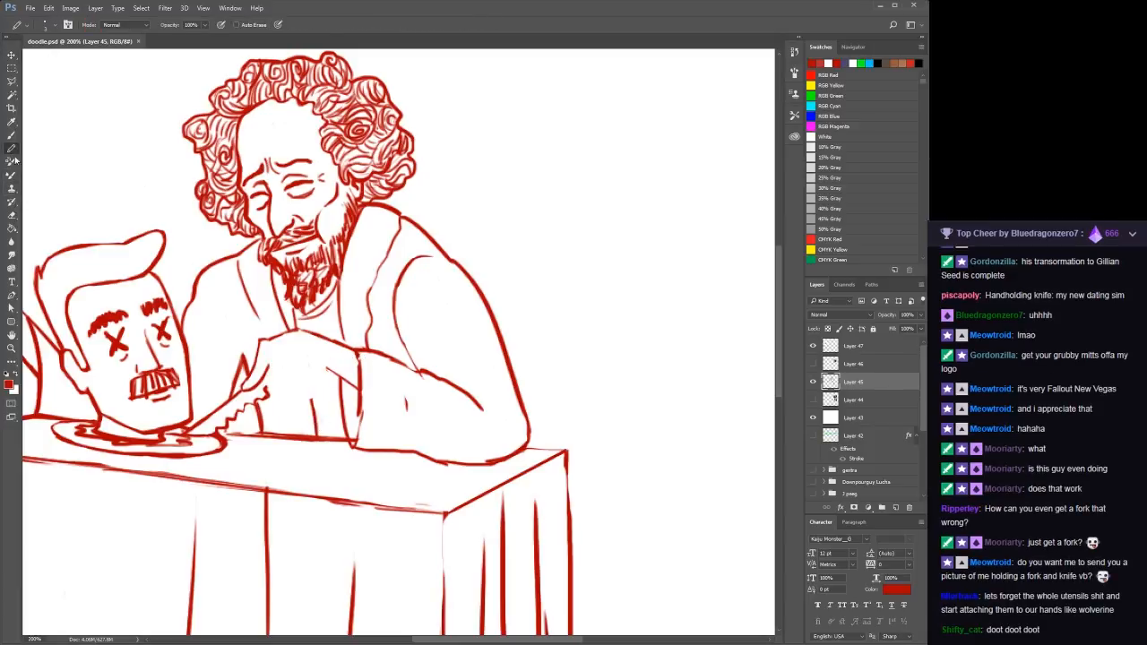
click(10, 137)
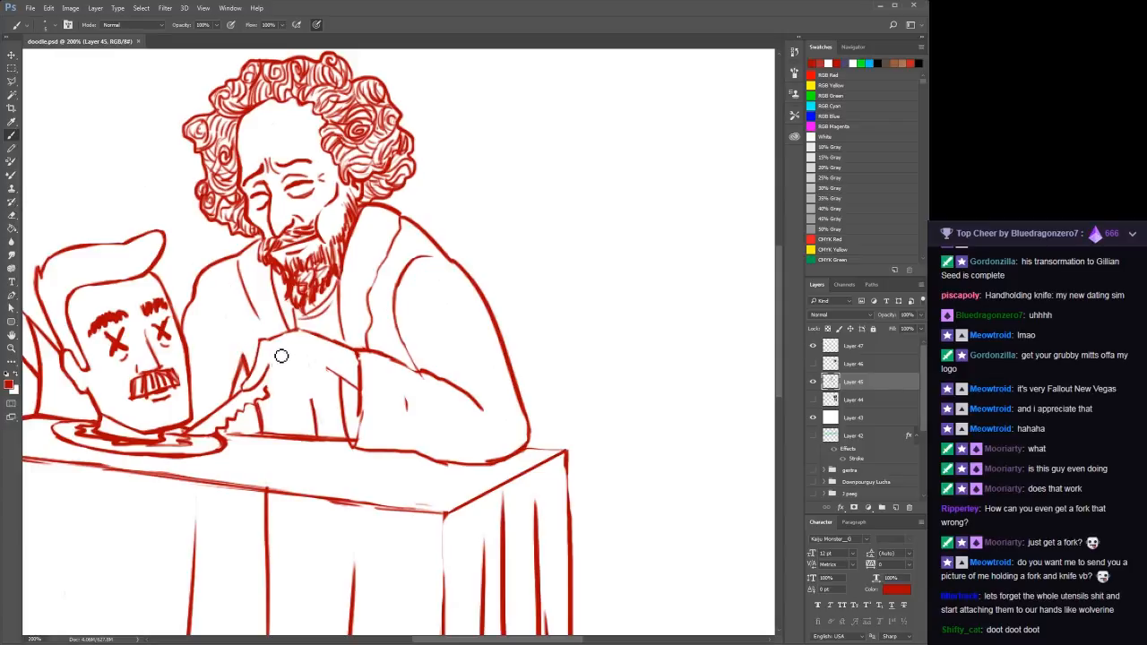
drag(282, 376, 275, 373)
scroll(273, 319, down, 1)
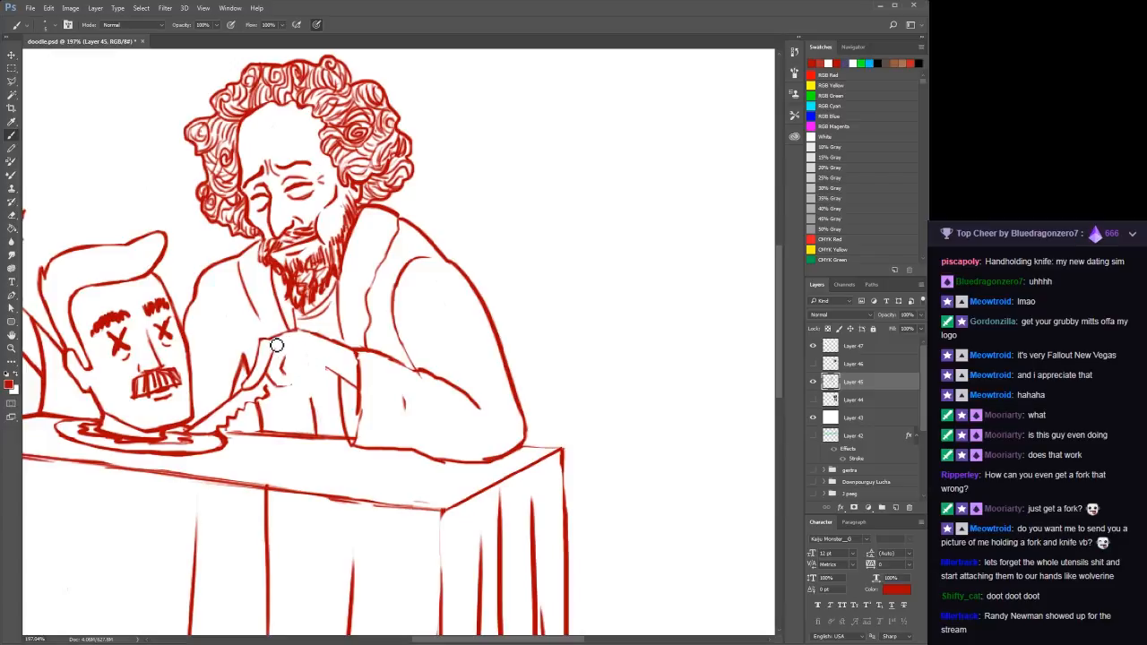
drag(278, 345, 322, 360)
drag(271, 343, 266, 336)
mouse_move(293, 385)
mouse_down()
mouse_move(286, 359)
mouse_move(287, 392)
mouse_move(299, 361)
mouse_move(292, 393)
mouse_move(319, 374)
mouse_move(307, 367)
mouse_move(319, 376)
mouse_move(314, 394)
mouse_move(333, 345)
mouse_move(328, 371)
mouse_up()
key(ctrl+alt+z)
key(ctrl+alt+z)
key(ctrl+alt+z)
key(ctrl+alt+z)
key(ctrl+alt+z)
key(ctrl+alt+z)
key(ctrl+alt+z)
drag(280, 405, 267, 390)
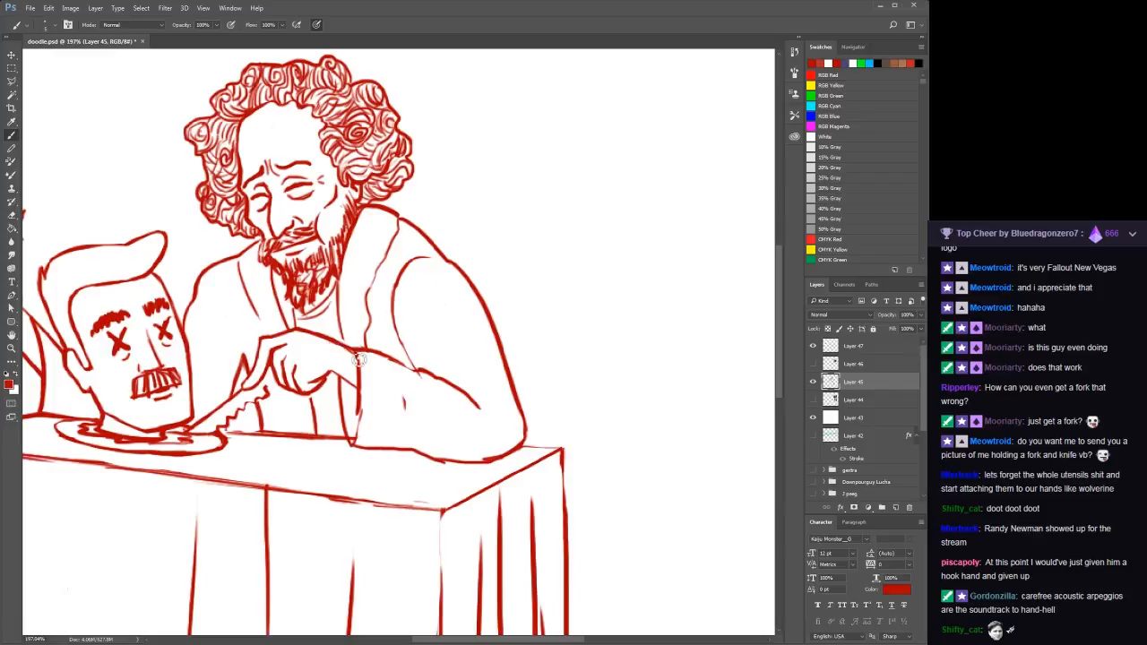
Join the knife hand's wrist to a thickened sleeve cuff and extend the serrated blade up to the fingers
drag(334, 375, 364, 401)
drag(335, 355, 332, 344)
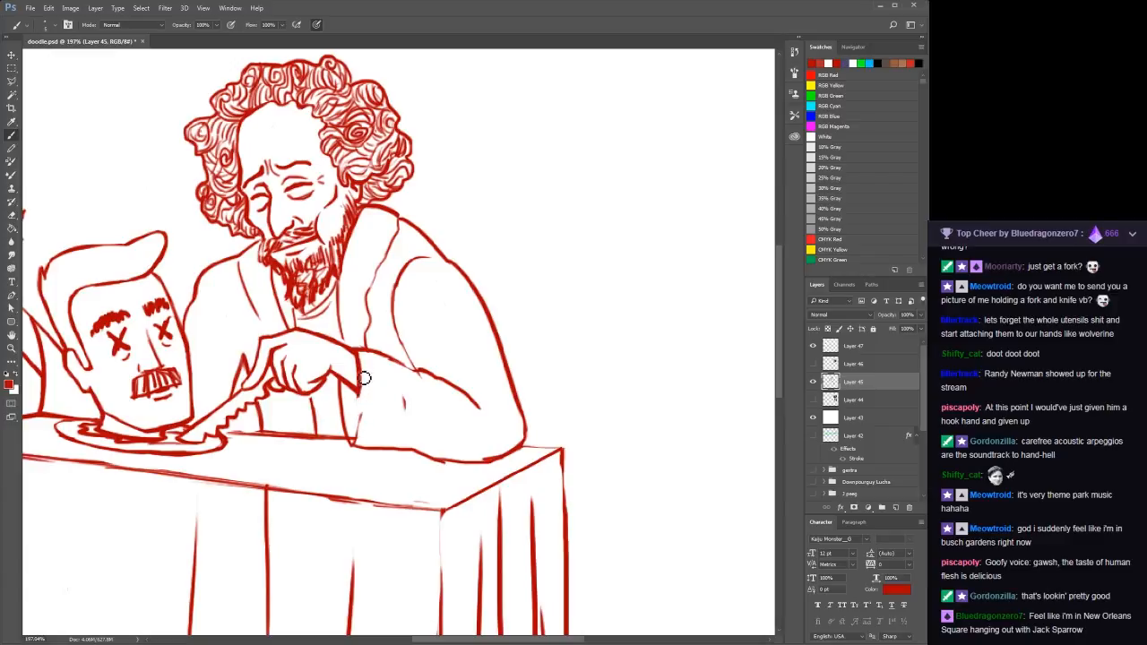
mouse_move(361, 373)
mouse_down()
mouse_move(359, 451)
mouse_move(362, 402)
mouse_move(359, 443)
mouse_move(348, 379)
mouse_up()
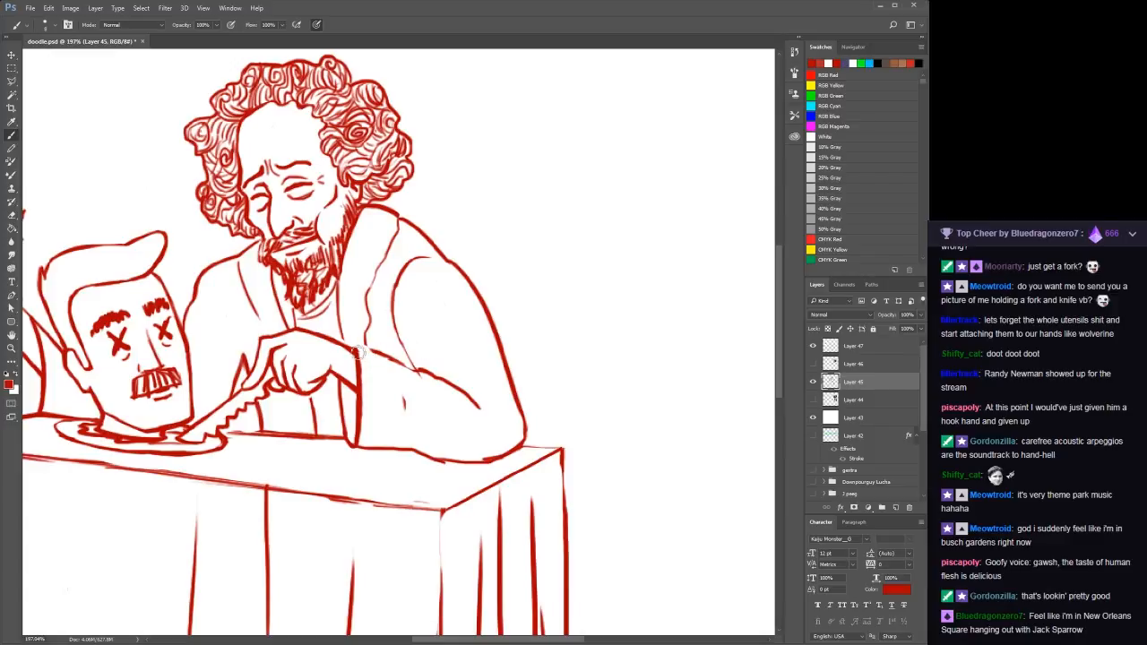
Redraw the forearm sleeve's upper edge with a heavier line and add fabric folds at the elbow and mid-forearm
mouse_move(357, 353)
mouse_down()
mouse_move(441, 379)
mouse_move(481, 407)
mouse_move(444, 367)
mouse_up()
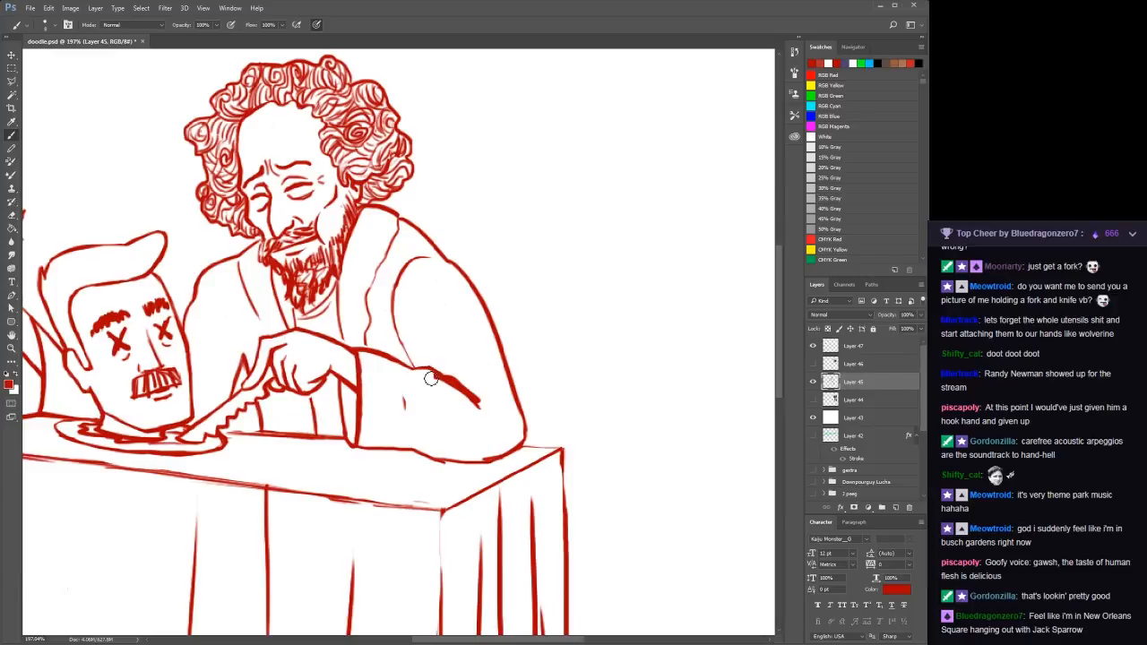
drag(443, 390, 481, 408)
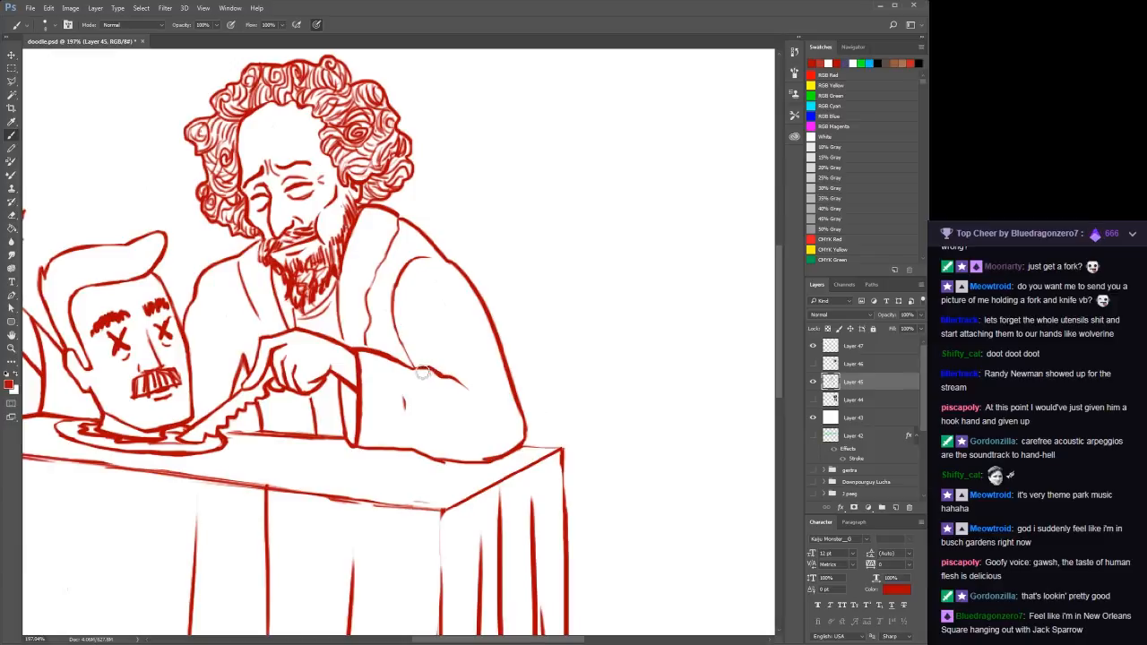
mouse_move(450, 385)
mouse_down()
mouse_move(467, 421)
mouse_move(490, 412)
mouse_up()
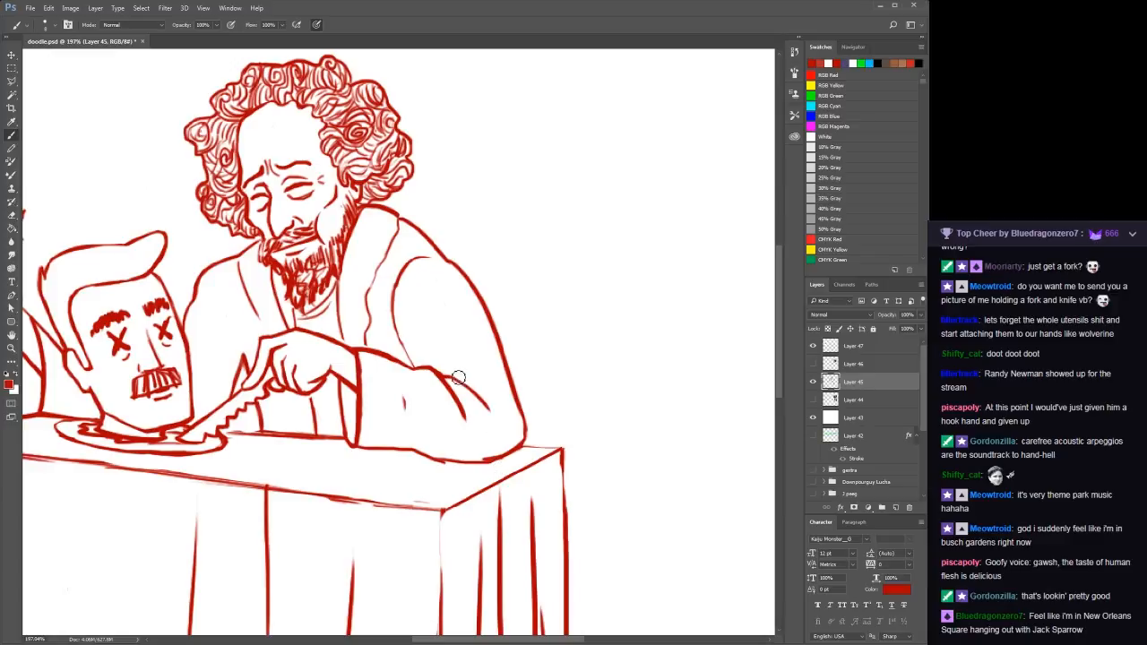
drag(433, 375, 473, 368)
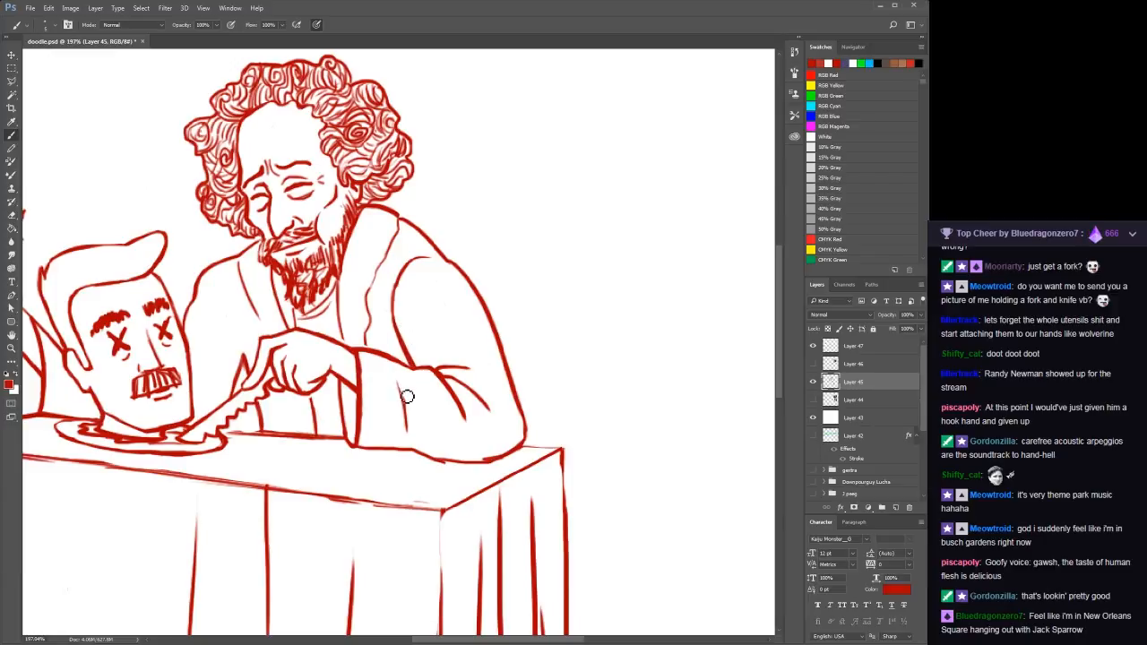
drag(399, 380, 417, 430)
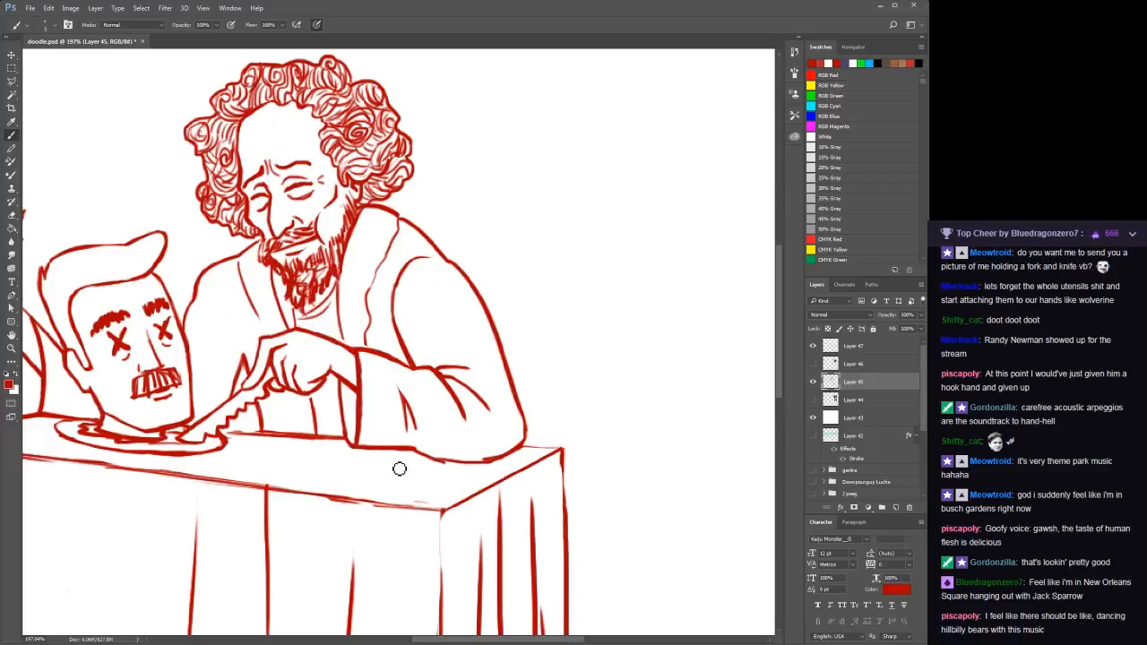
Save the drawing and view the forearm resting on the table at 200% zoom, with the Brush ready
scroll(399, 469, down, 1)
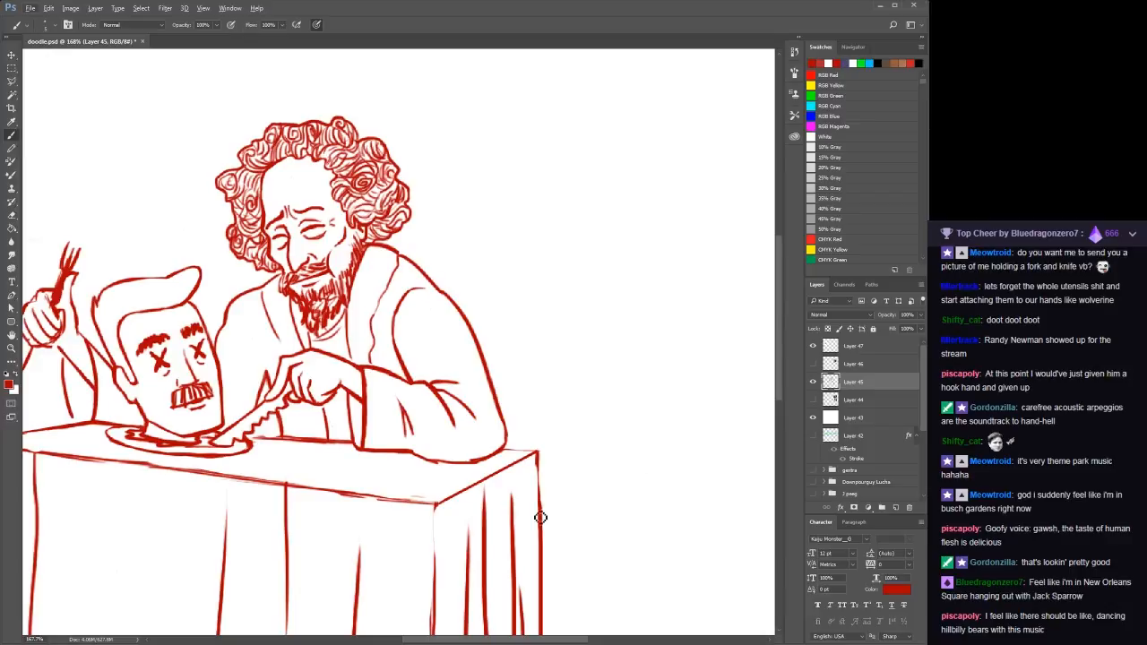
key(z)
click(425, 475)
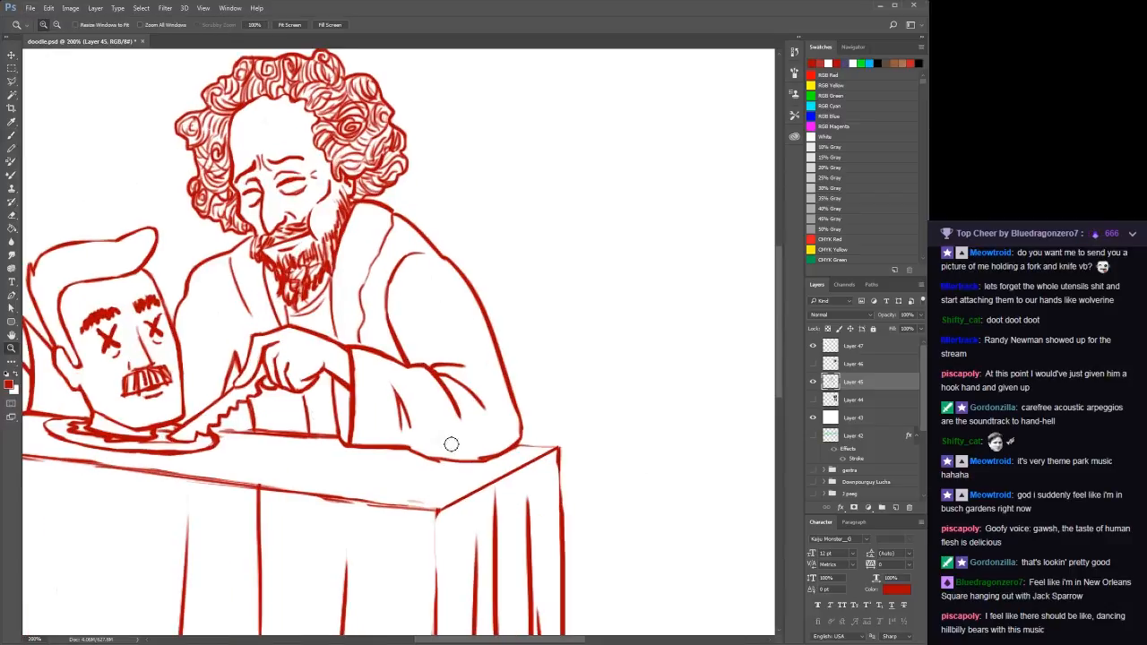
key(b)
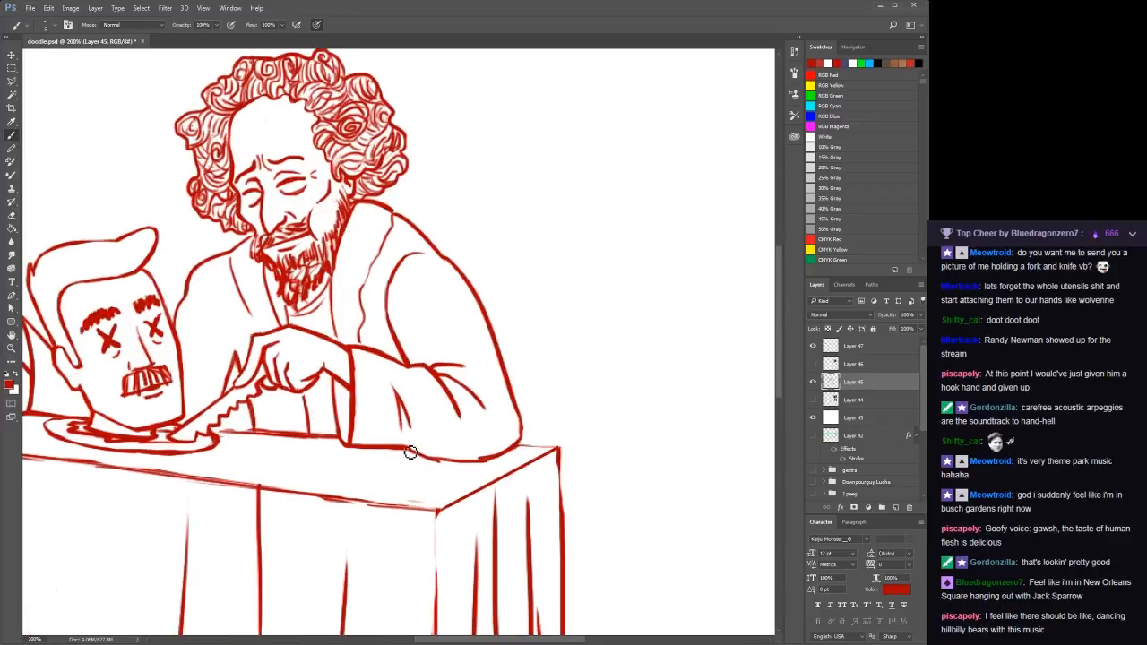
Thicken the sleeve's lower edge along the table and around the elbow, undo an unsuitable extra fold, and touch up the shoulder contour
drag(400, 448, 440, 461)
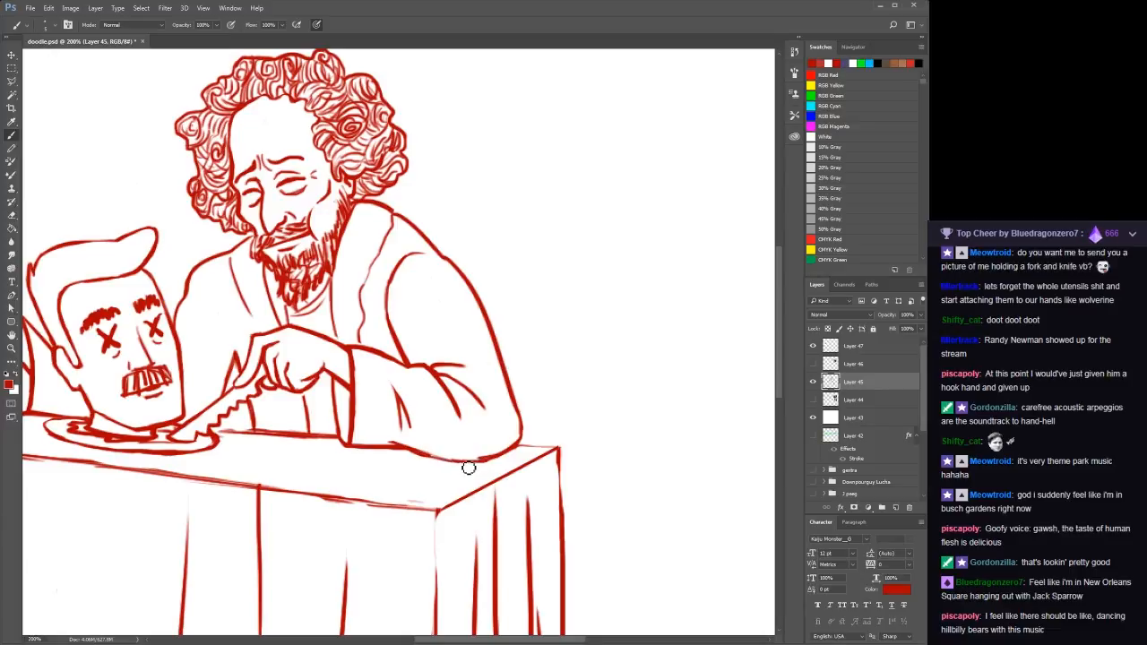
drag(459, 463, 424, 458)
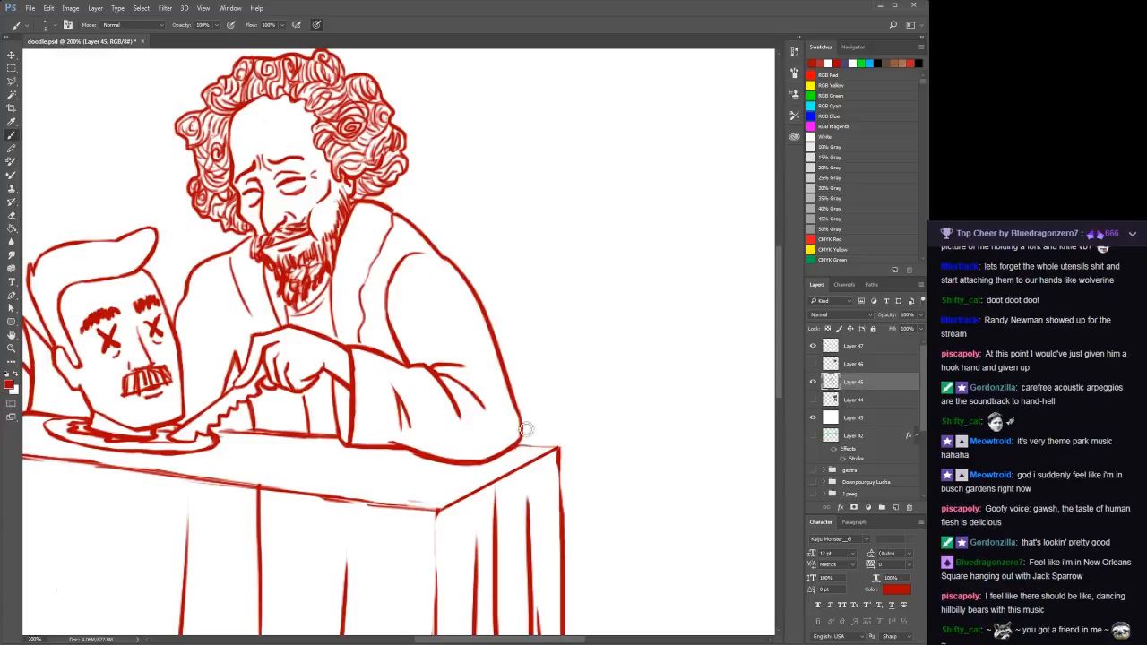
drag(525, 429, 522, 443)
mouse_move(464, 364)
mouse_down()
mouse_move(409, 367)
mouse_move(484, 408)
mouse_up()
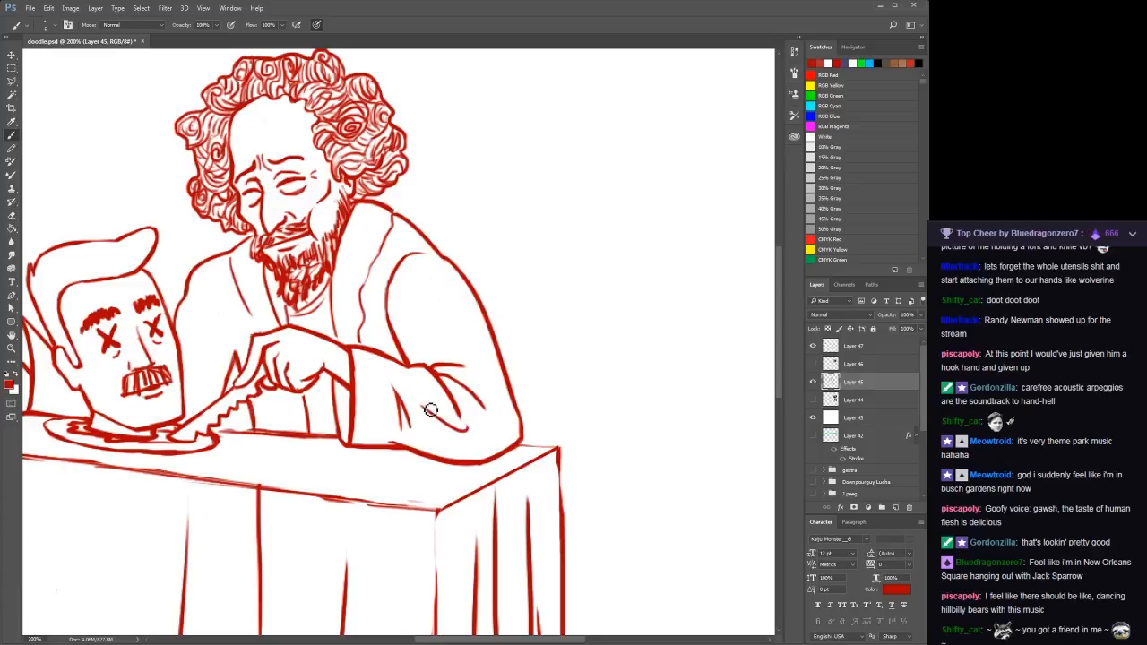
drag(421, 401, 466, 428)
key(ctrl+z)
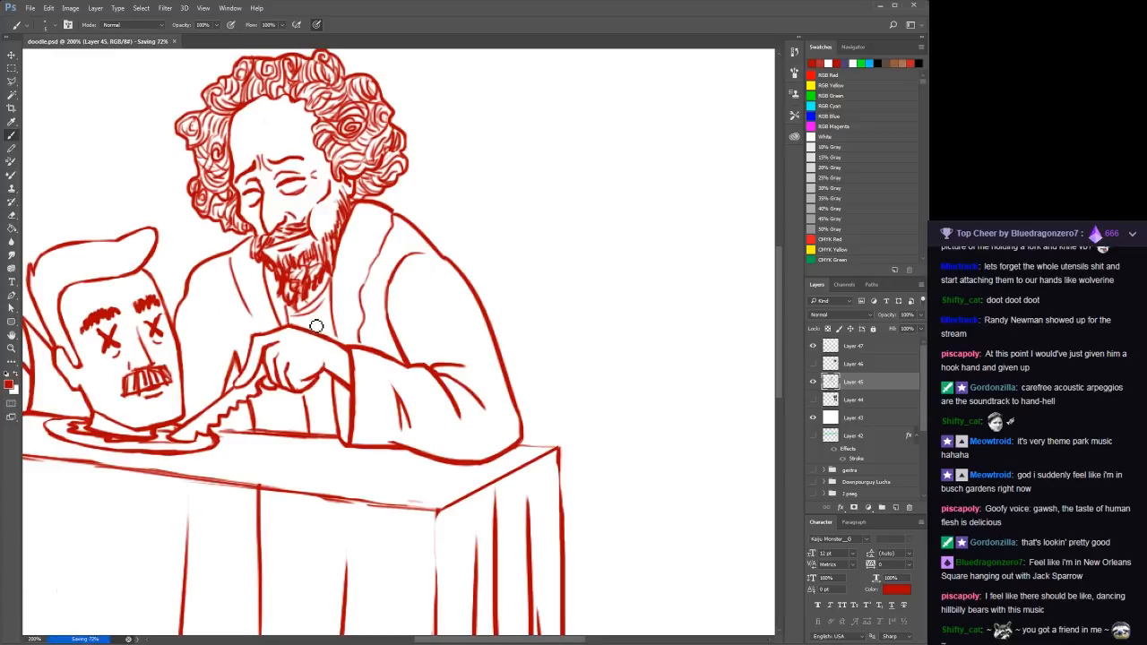
mouse_move(417, 230)
mouse_down()
mouse_move(396, 215)
mouse_move(449, 252)
mouse_up()
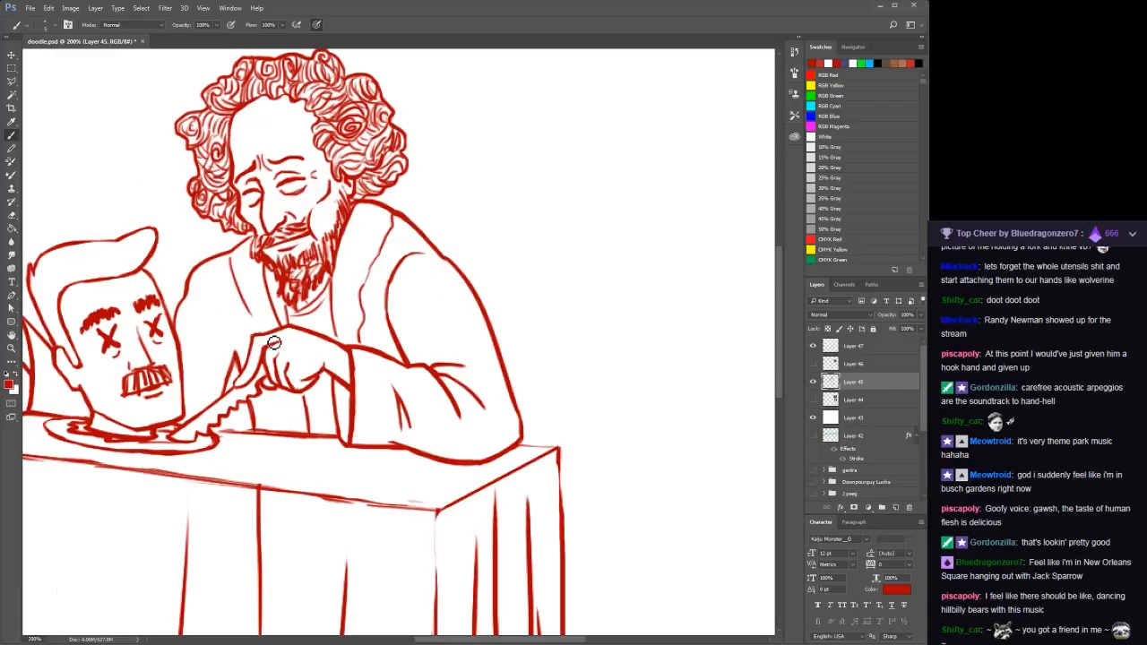
Erase the old fork and the hand holding it beside the severed head, and rough in a new raised hand with wrist, palm and extended finger
key(space)
mouse_move(207, 348)
mouse_down()
mouse_move(559, 350)
mouse_move(630, 410)
mouse_up()
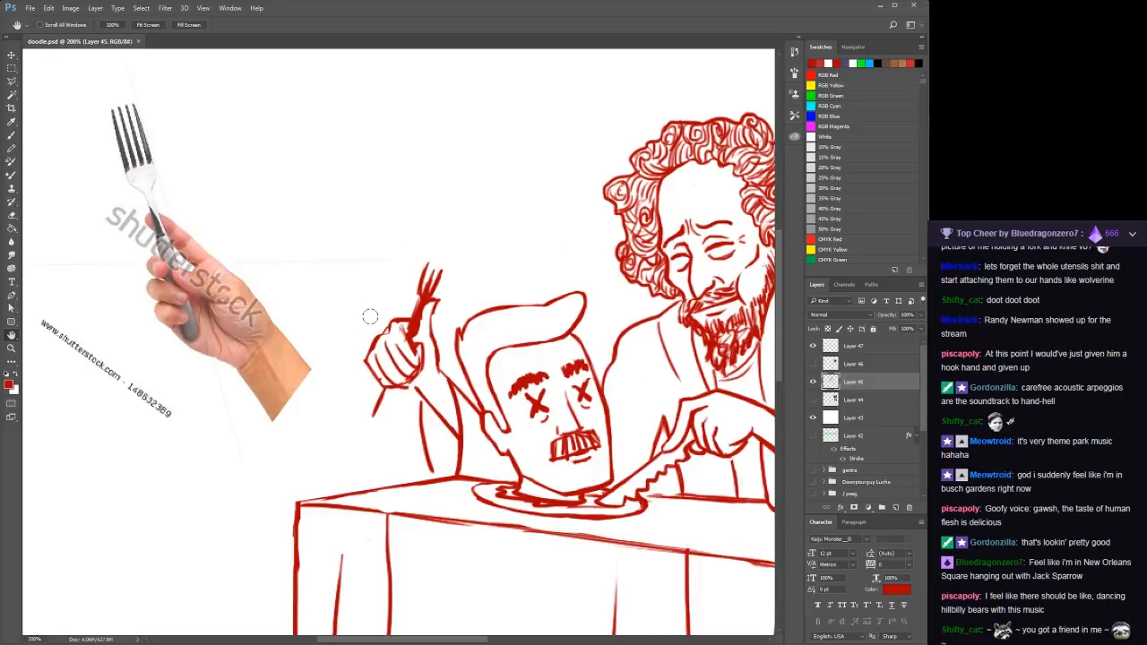
mouse_move(370, 316)
mouse_down()
mouse_move(356, 406)
mouse_move(390, 375)
mouse_move(392, 317)
mouse_move(409, 356)
mouse_move(422, 300)
mouse_move(414, 334)
mouse_up()
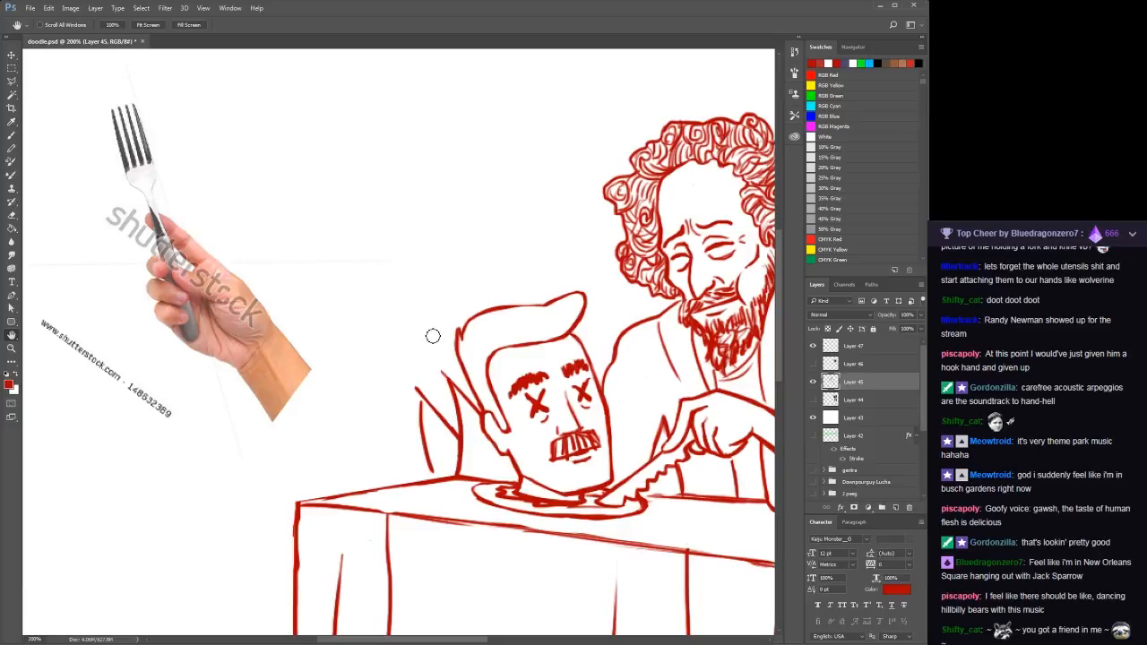
key(b)
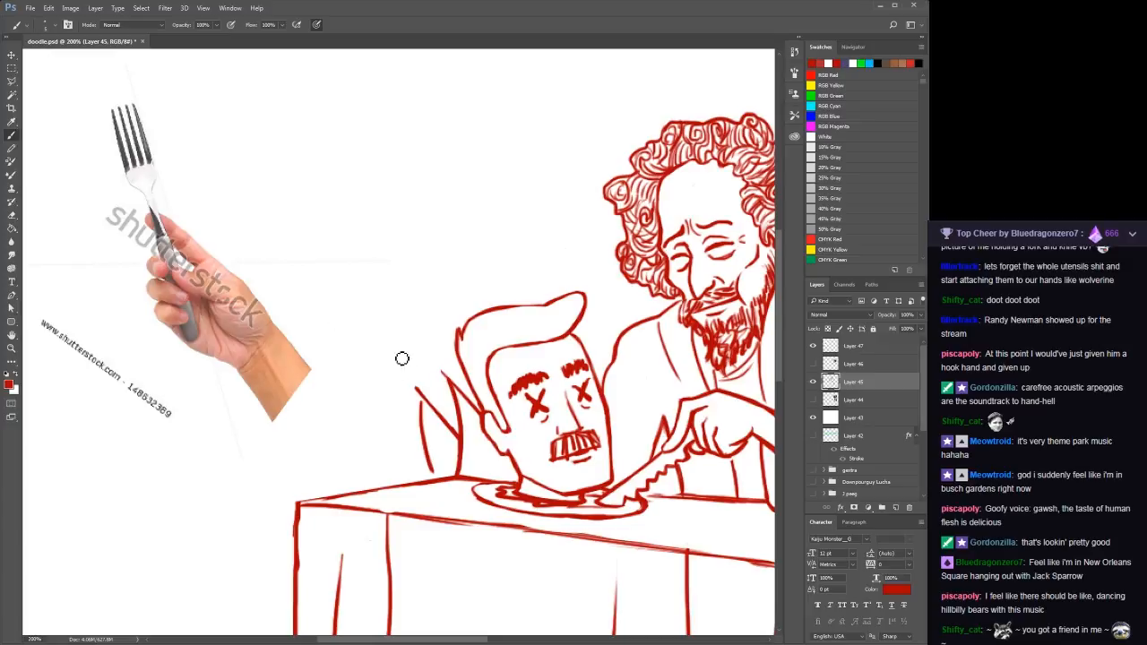
drag(416, 392, 392, 375)
mouse_move(417, 349)
mouse_down()
mouse_move(444, 368)
mouse_move(419, 357)
mouse_move(415, 335)
mouse_move(441, 362)
mouse_move(388, 330)
mouse_move(418, 337)
mouse_move(405, 343)
mouse_move(384, 308)
mouse_move(415, 325)
mouse_move(373, 283)
mouse_up()
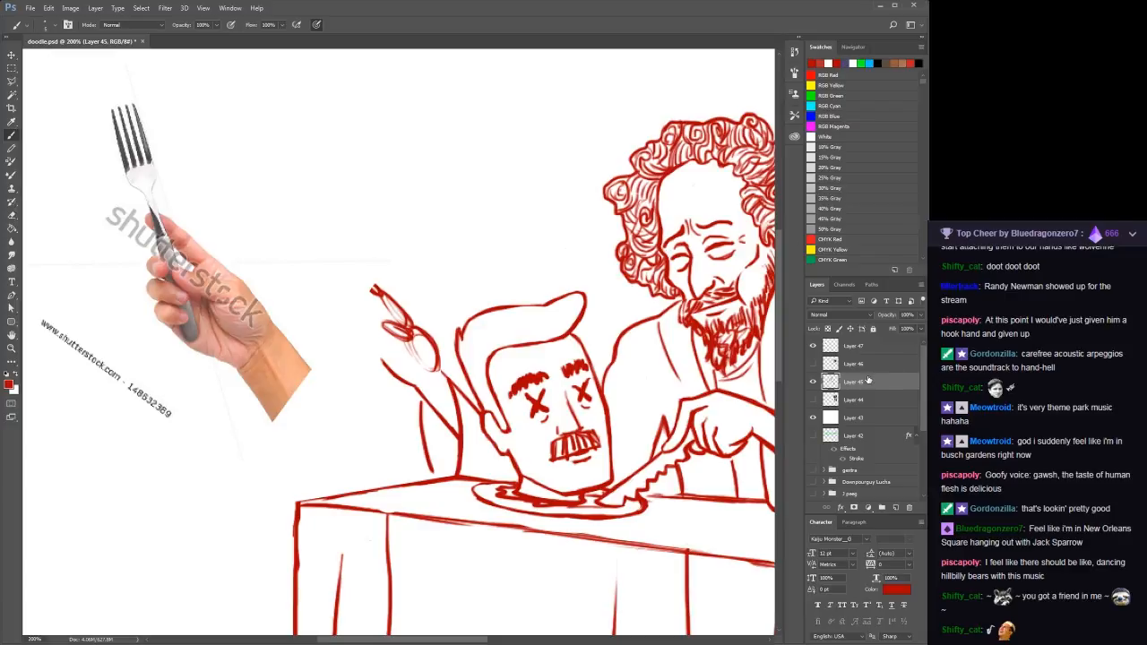
Delete the area between the reference photo and the severed head on Layer 47 using a lasso selection, deselect, and return to Layer 45
click(857, 346)
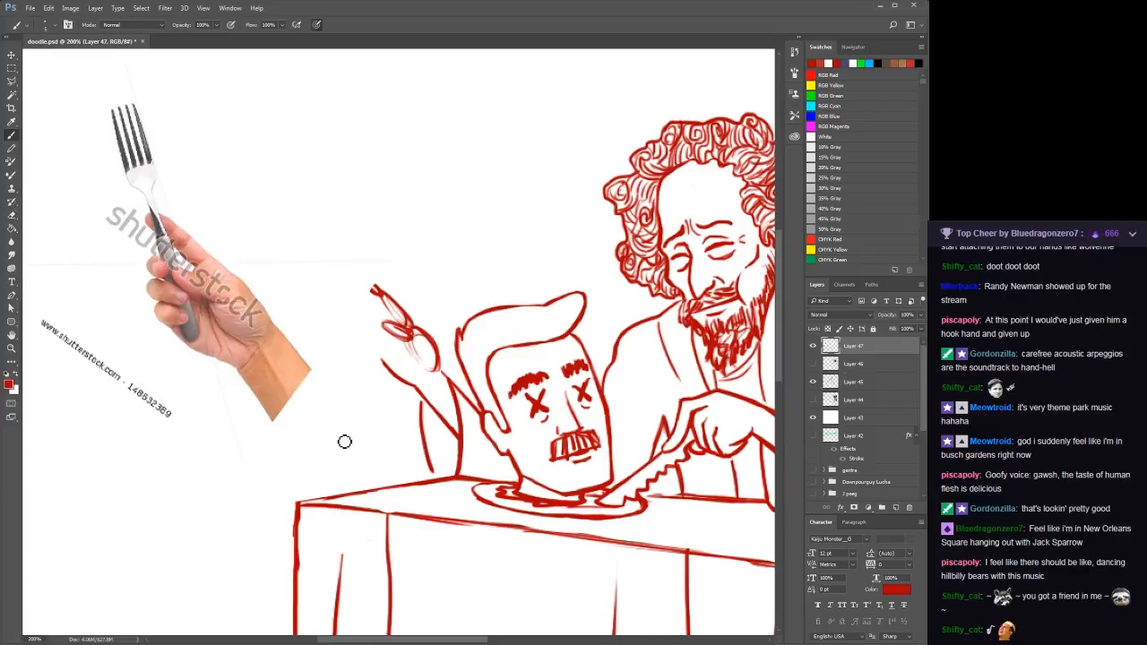
key(l)
mouse_move(260, 444)
mouse_down()
mouse_move(320, 377)
mouse_move(319, 361)
mouse_move(217, 162)
mouse_move(313, 94)
mouse_move(469, 105)
mouse_move(508, 300)
mouse_move(418, 434)
mouse_move(375, 440)
mouse_up()
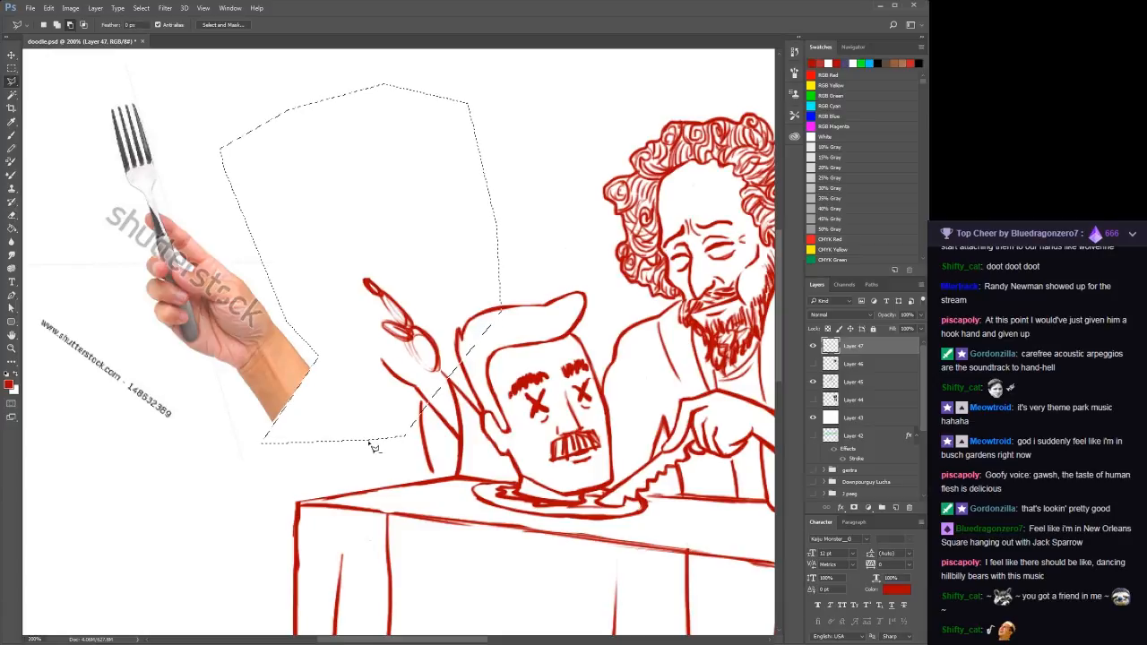
key(Delete)
key(ctrl+d)
click(863, 363)
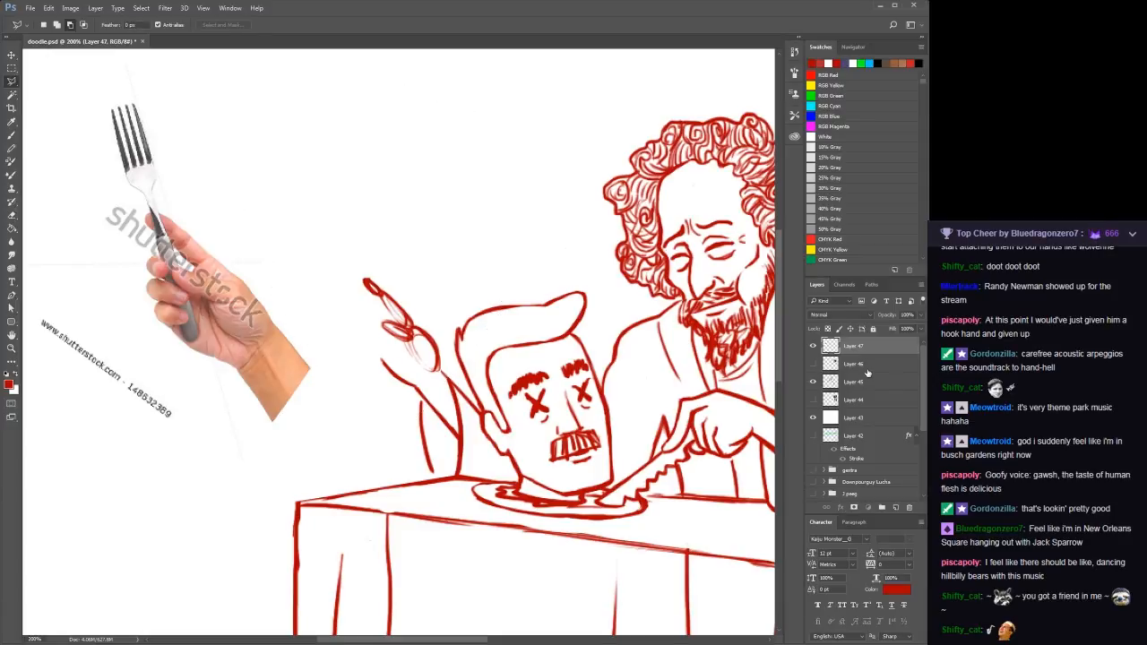
click(868, 382)
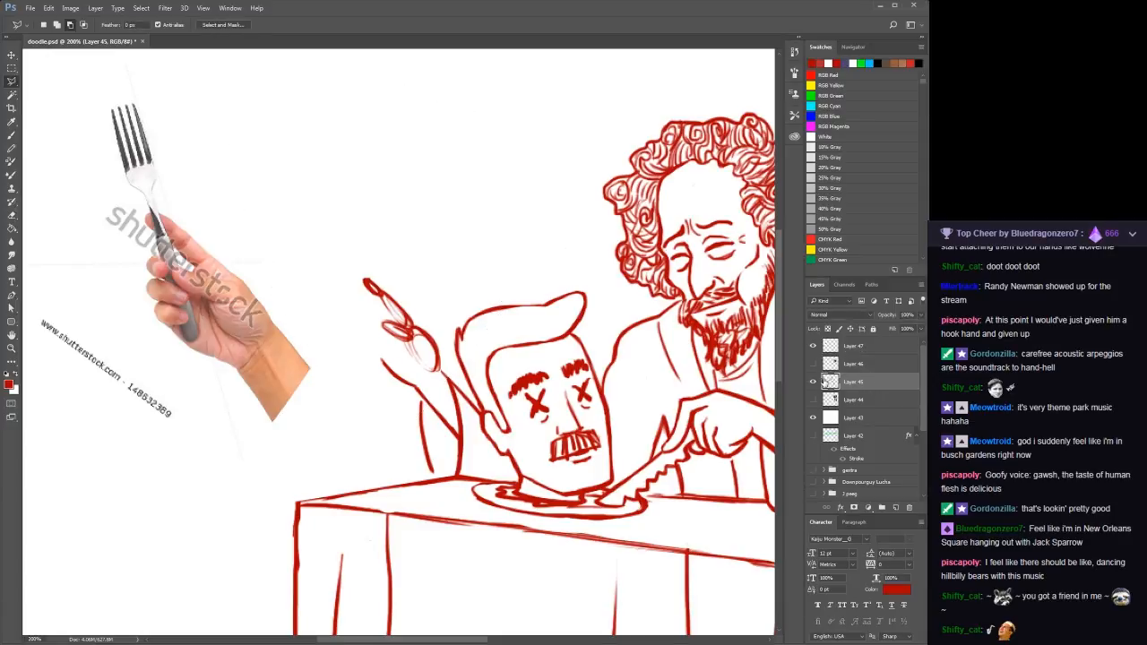
click(867, 397)
click(866, 381)
Erase the roughed-in palm of the raised hand and redraw the base of the thumb as an oval with the Brush
key(h)
mouse_move(421, 302)
mouse_down()
mouse_move(333, 308)
mouse_move(395, 296)
mouse_move(351, 278)
mouse_up()
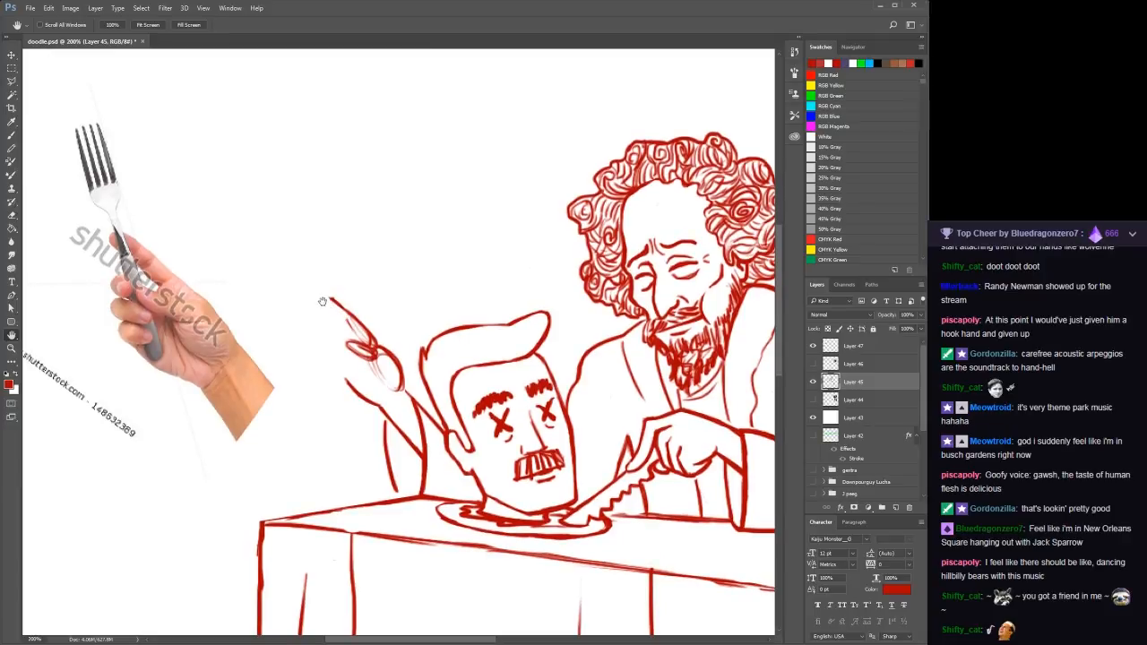
drag(314, 297, 327, 309)
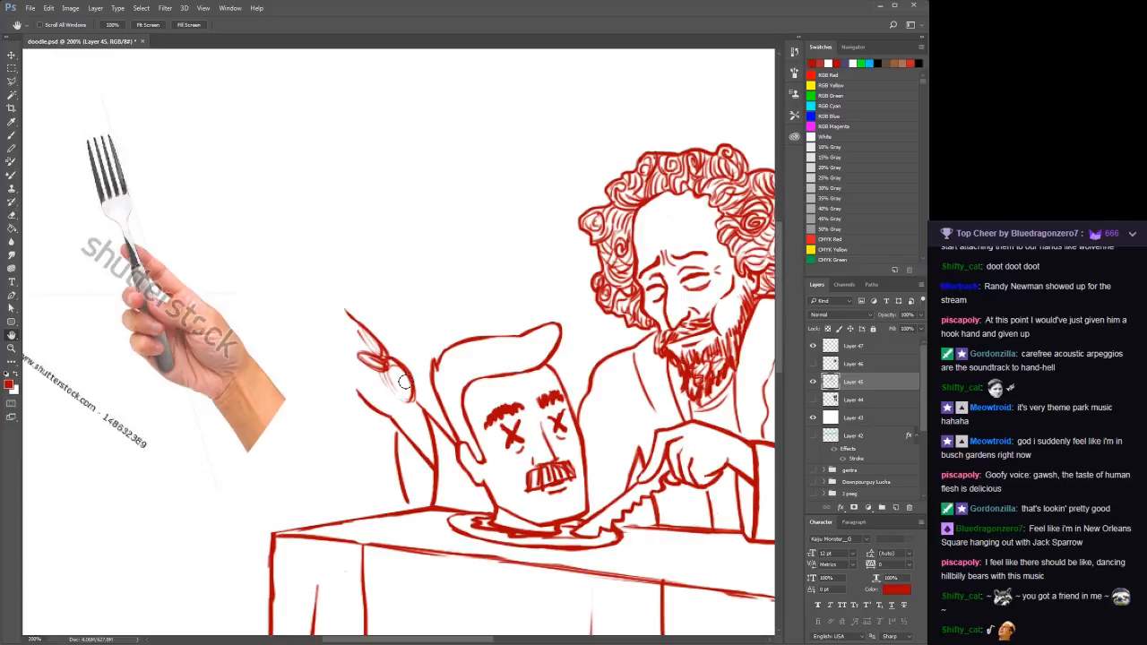
mouse_move(394, 362)
mouse_down()
mouse_move(397, 387)
mouse_move(359, 349)
mouse_up()
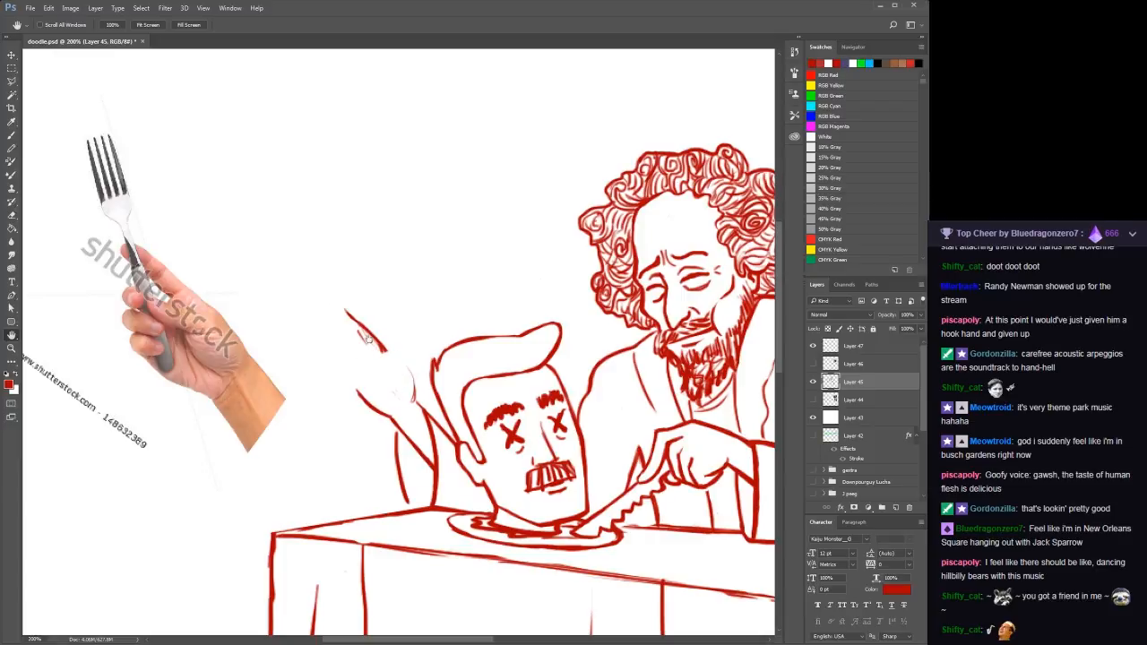
key(b)
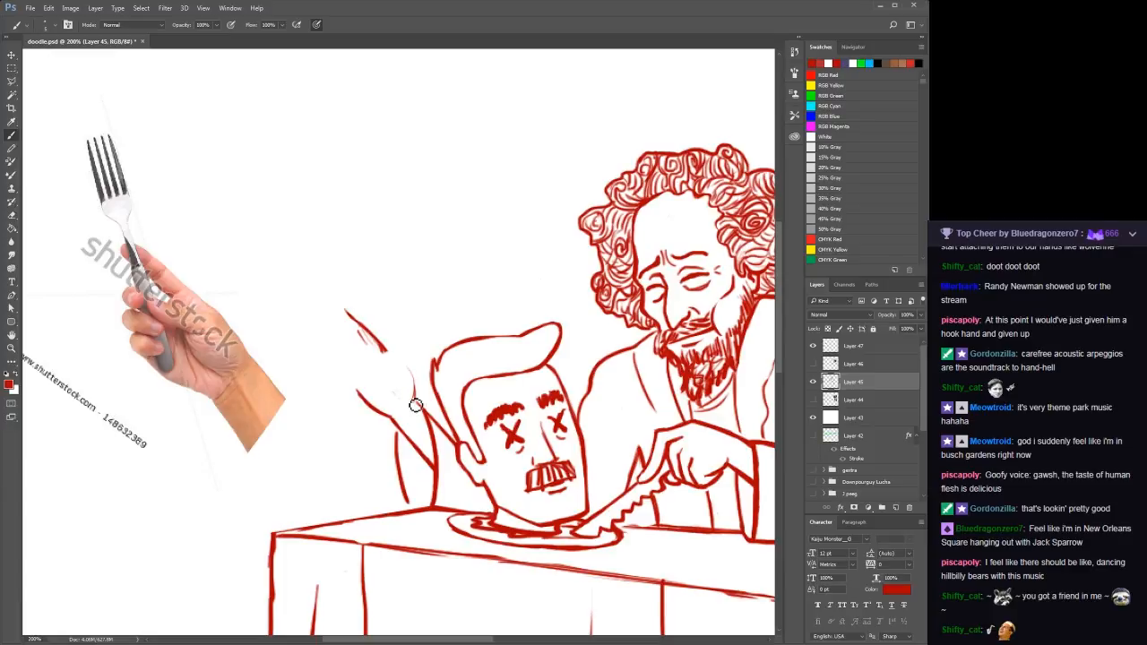
drag(392, 365, 402, 398)
key(ctrl+z)
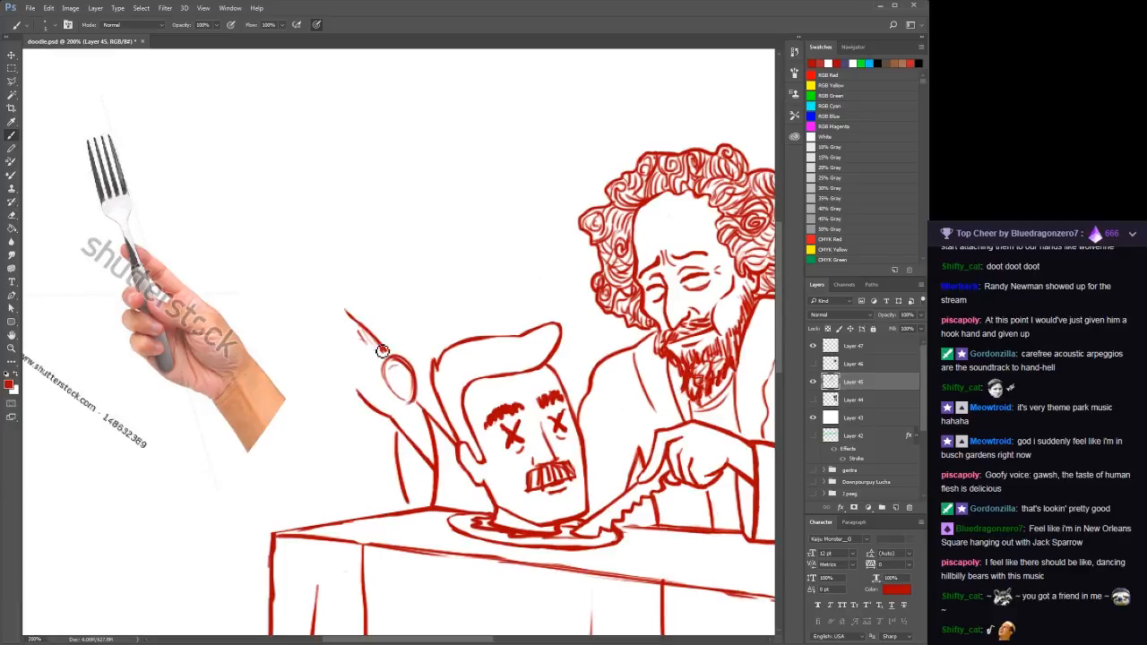
mouse_move(381, 351)
mouse_down()
mouse_move(359, 340)
mouse_move(393, 360)
mouse_up()
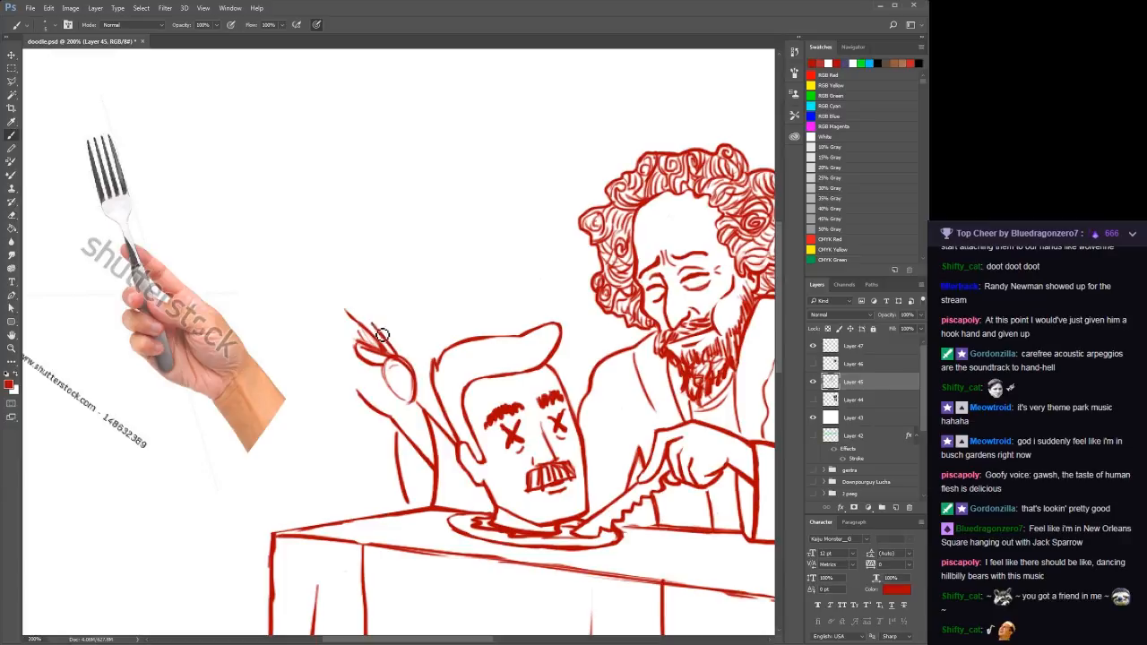
Sketch the raised hand's long index finger and the curled fingers stacked below it
mouse_move(381, 337)
mouse_down()
mouse_move(341, 298)
mouse_move(354, 318)
mouse_up()
mouse_move(356, 327)
mouse_down()
mouse_move(341, 301)
mouse_move(363, 332)
mouse_move(354, 323)
mouse_up()
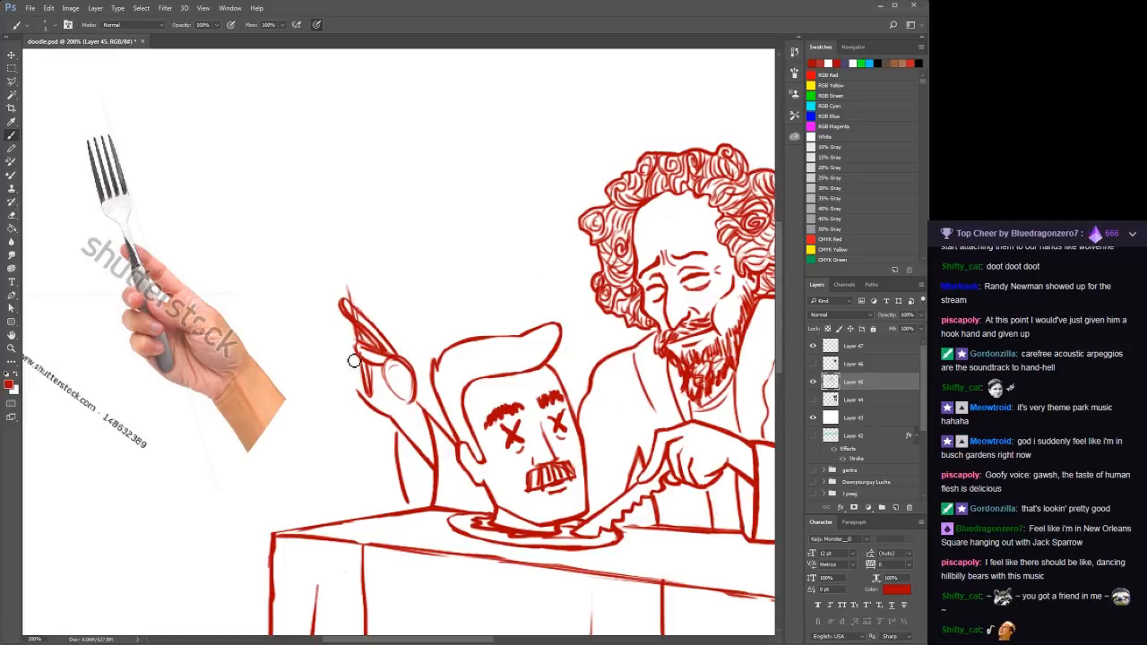
mouse_move(358, 350)
mouse_down()
mouse_move(349, 334)
mouse_move(360, 376)
mouse_move(350, 375)
mouse_move(363, 387)
mouse_up()
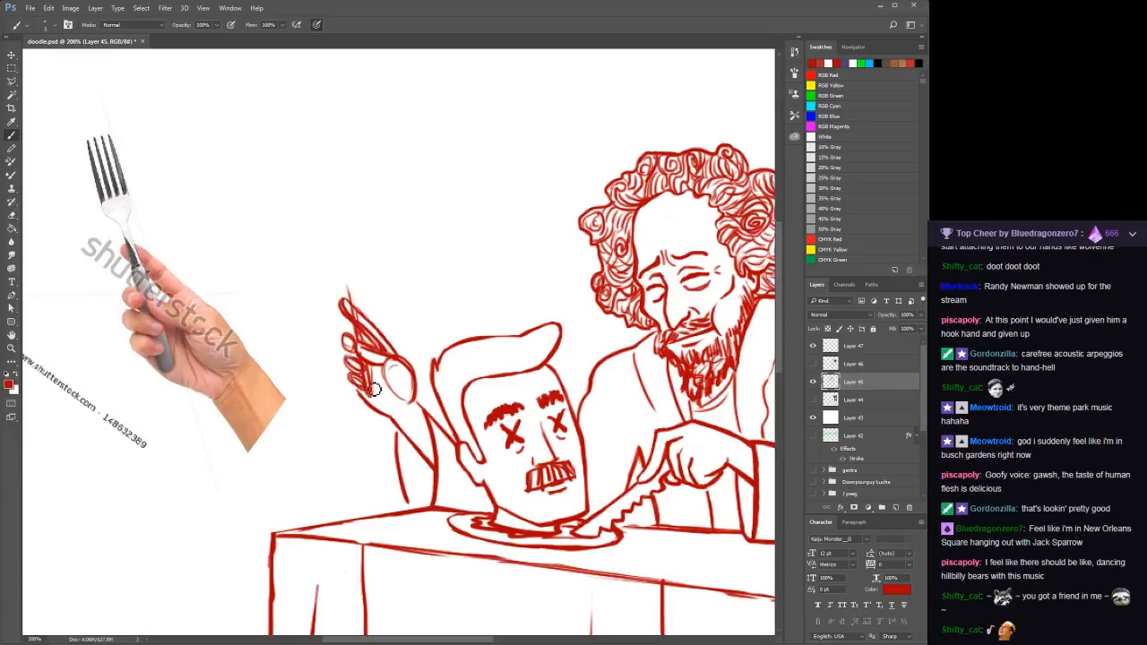
Zoom to 300% on the raised hand and redraw the index finger with a clean, pointed outline, clearing its inner sketch lines
key(space)
drag(474, 355, 508, 337)
key(z)
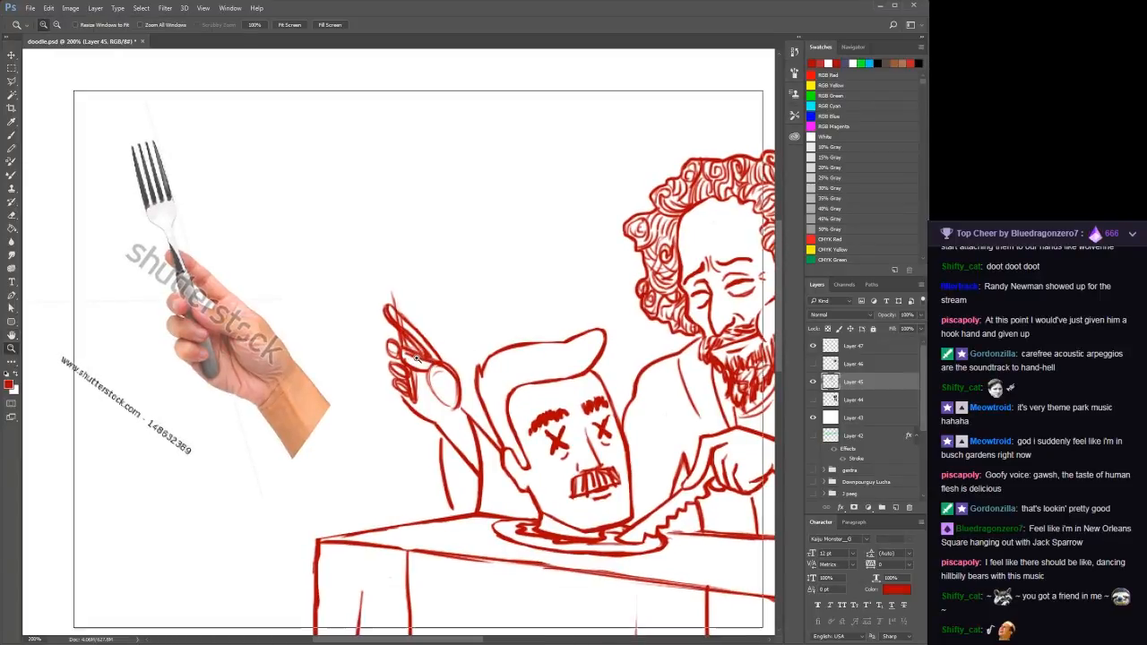
click(422, 353)
key(b)
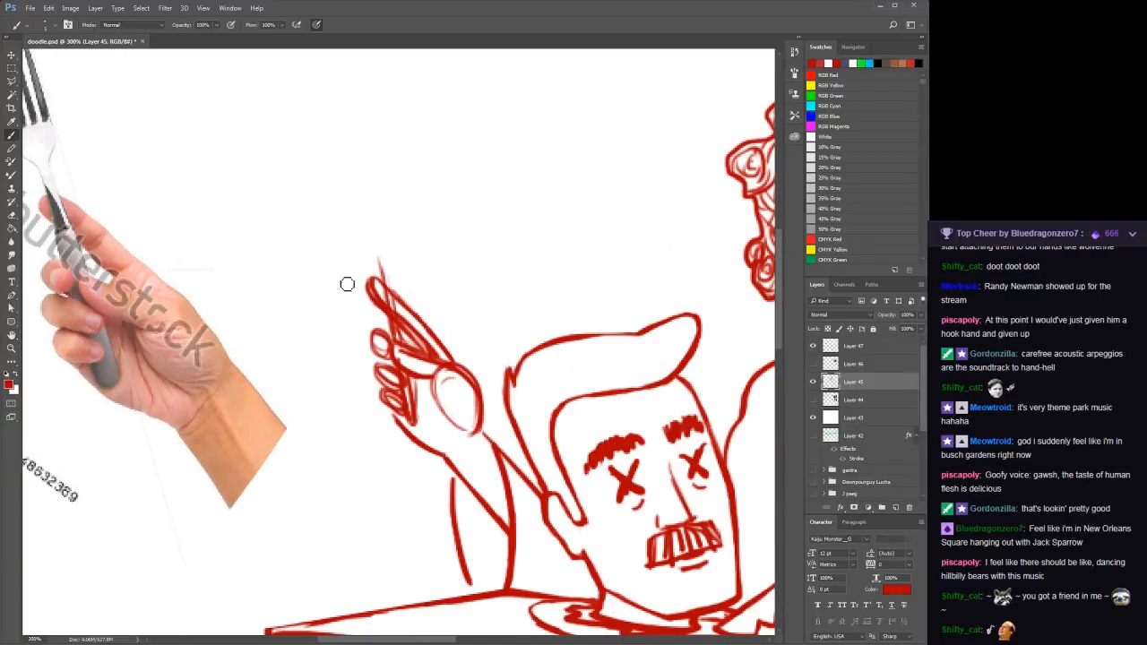
drag(373, 269, 473, 377)
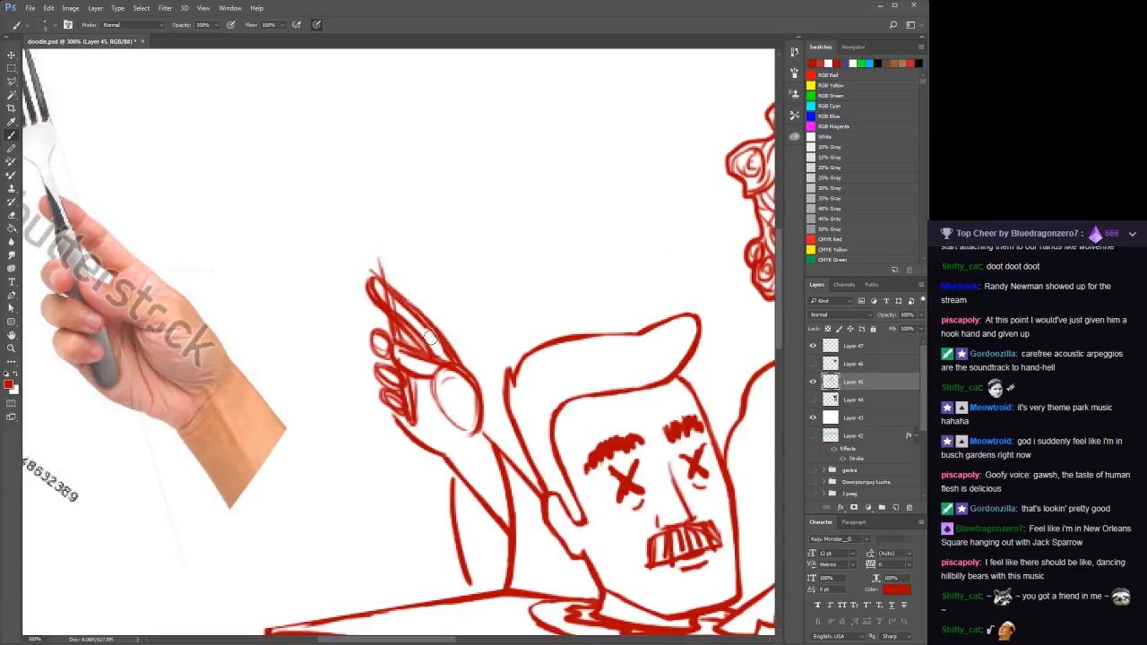
mouse_move(401, 309)
mouse_down()
mouse_move(379, 287)
mouse_move(435, 347)
mouse_up()
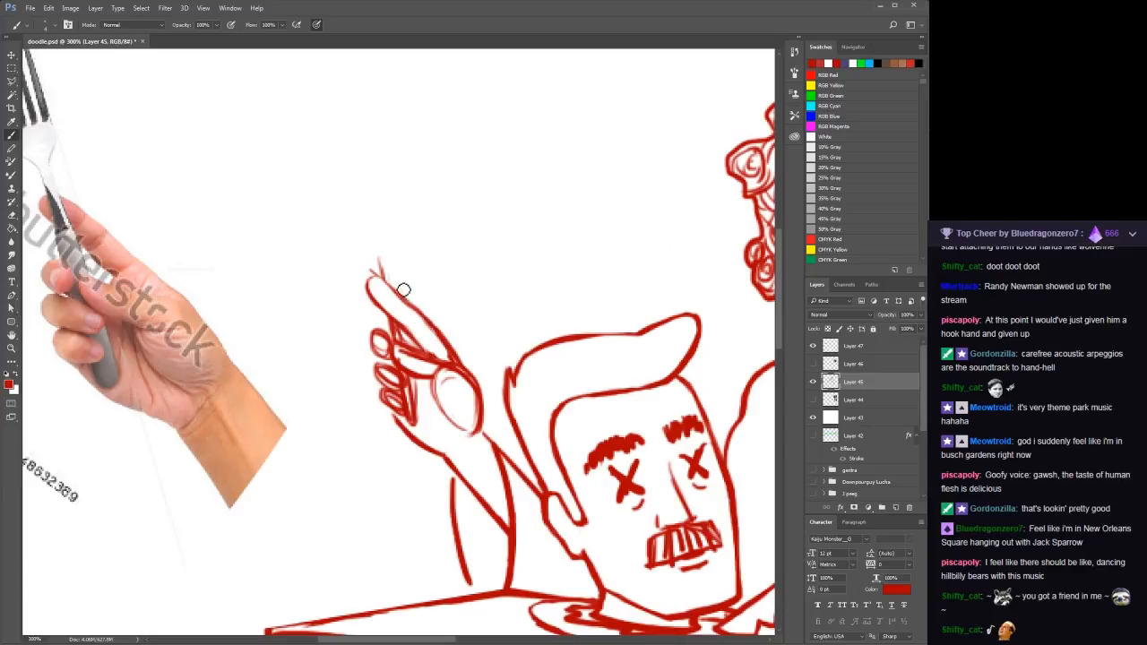
mouse_move(392, 287)
mouse_down()
mouse_move(403, 302)
mouse_move(384, 274)
mouse_move(410, 307)
mouse_up()
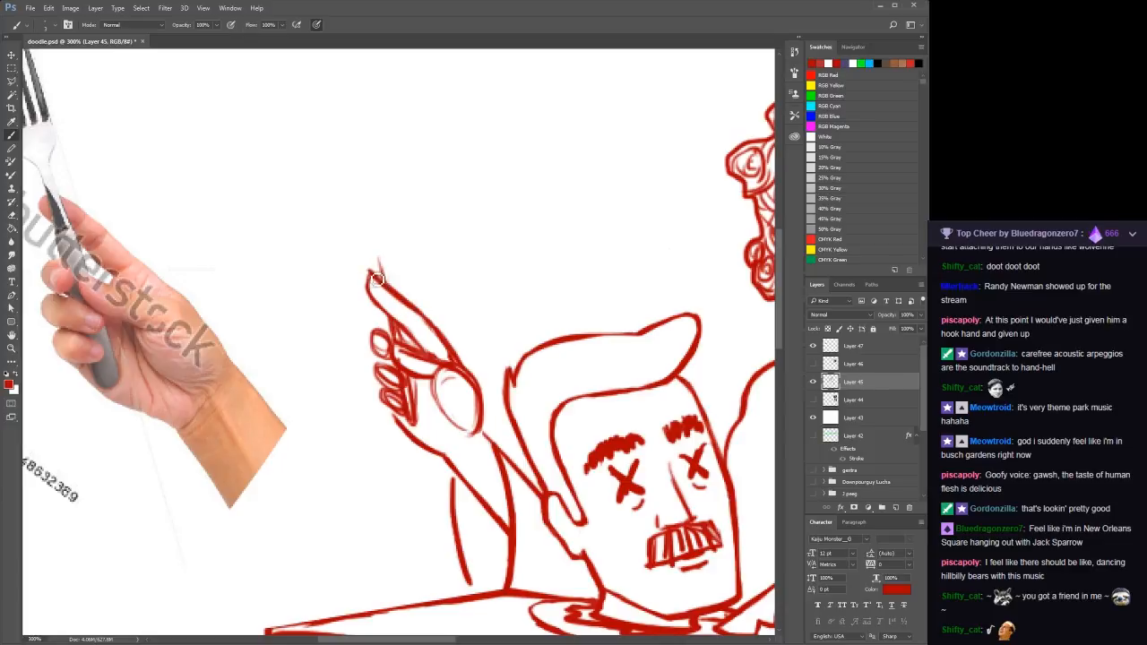
drag(371, 274, 380, 297)
Clear the oval's sketch lines from the palm and define the thumb's lower edge and base, undoing unsuitable strokes
mouse_move(410, 357)
mouse_down()
mouse_move(457, 379)
mouse_move(448, 397)
mouse_move(445, 379)
mouse_move(456, 410)
mouse_up()
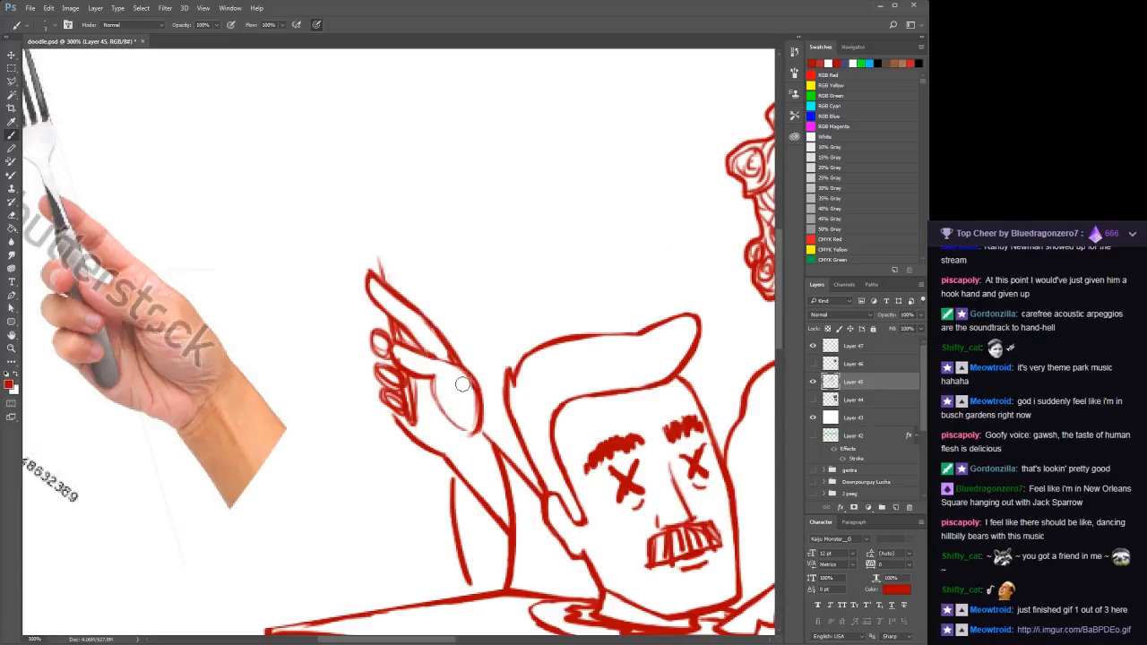
mouse_move(462, 385)
mouse_down()
mouse_move(477, 419)
mouse_move(453, 459)
mouse_up()
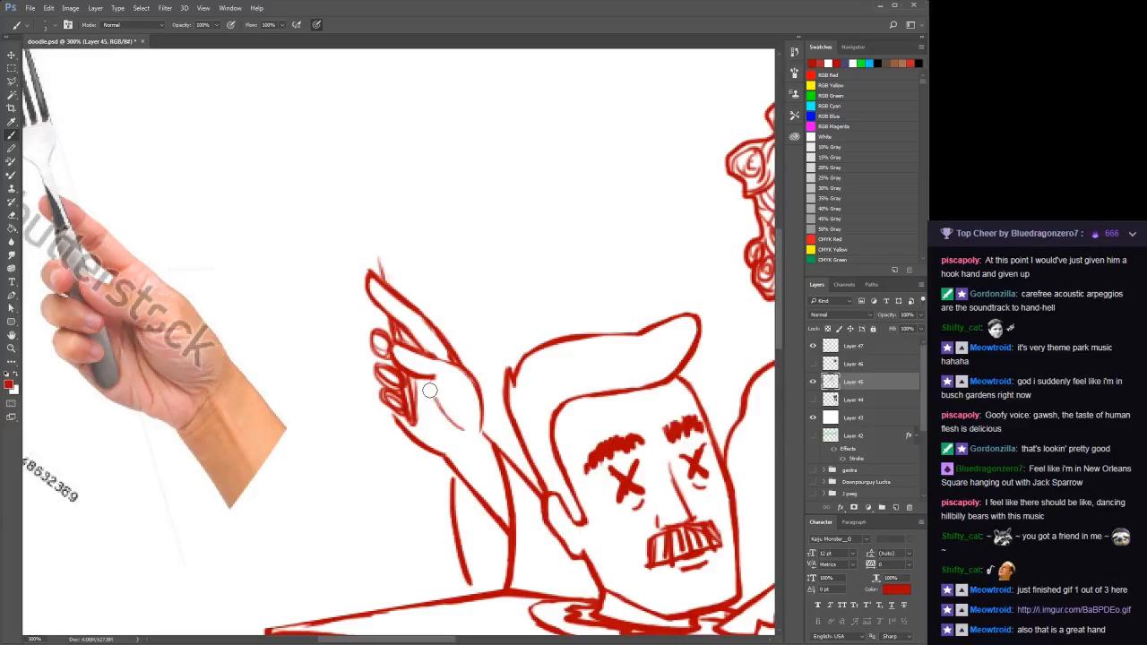
key(ctrl+z)
drag(460, 432, 437, 404)
key(ctrl+z)
key(ctrl+z)
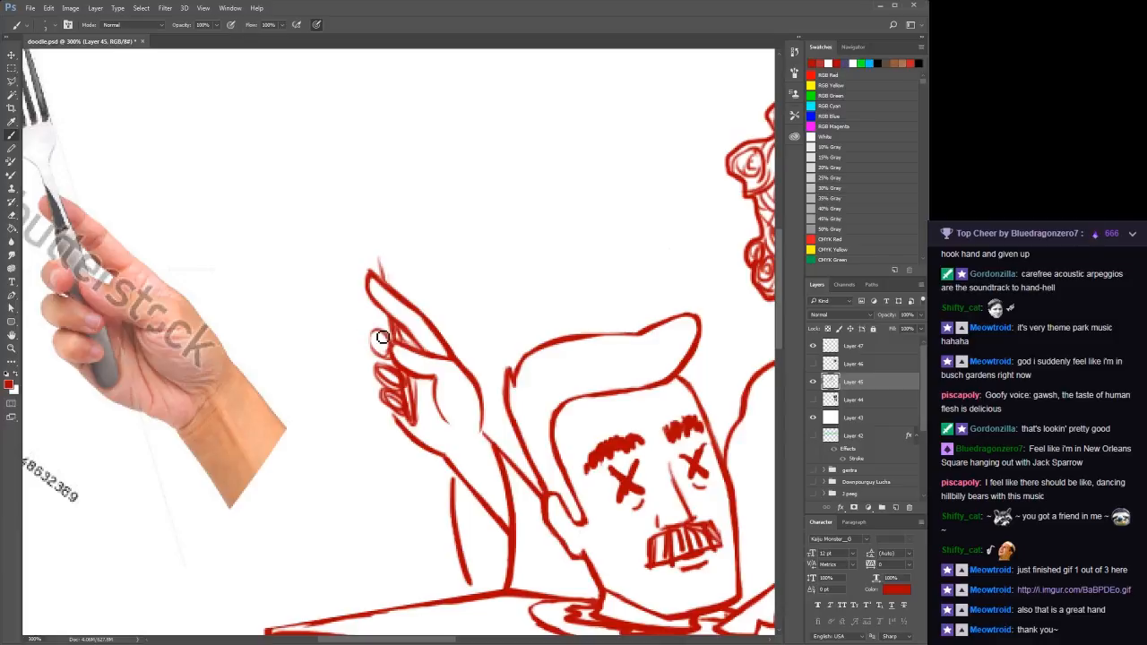
Redraw the raised hand's curled fingers as rounded, heavier outlines and clean up the lines between them
mouse_move(383, 332)
mouse_down()
mouse_move(379, 353)
mouse_move(387, 336)
mouse_move(380, 352)
mouse_move(388, 346)
mouse_up()
drag(384, 373, 399, 388)
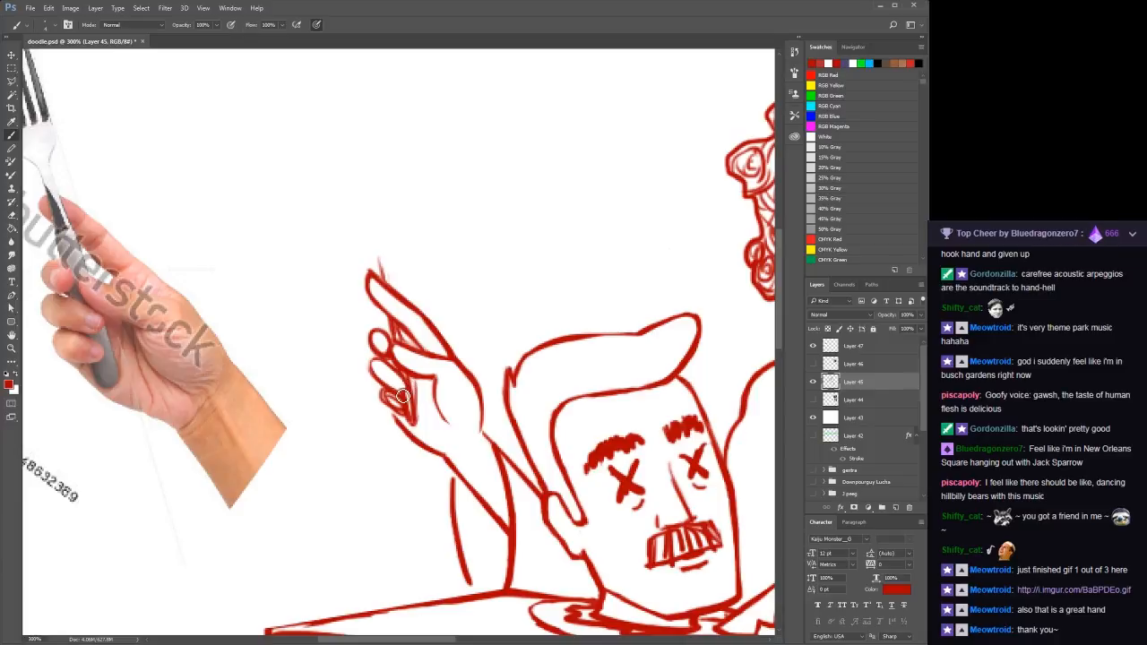
drag(403, 395, 412, 403)
drag(397, 397, 413, 387)
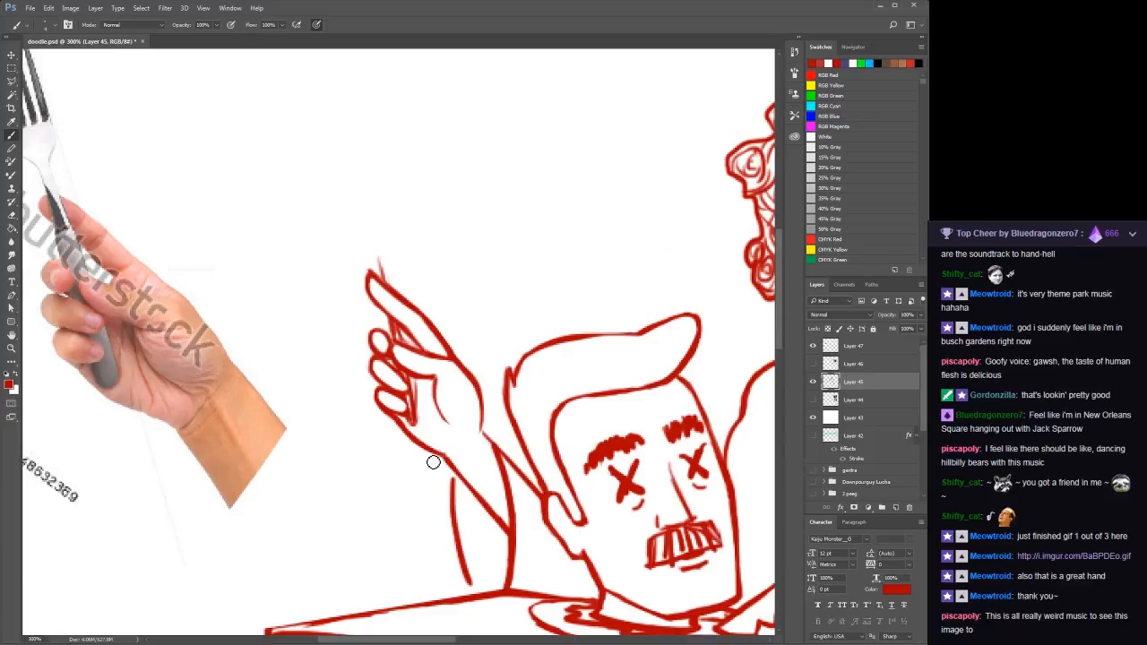
Add curved crease lines at the base of the thumb and refine the outlines of the uppermost and lowest curled fingers
drag(428, 405, 434, 438)
key(ctrl+z)
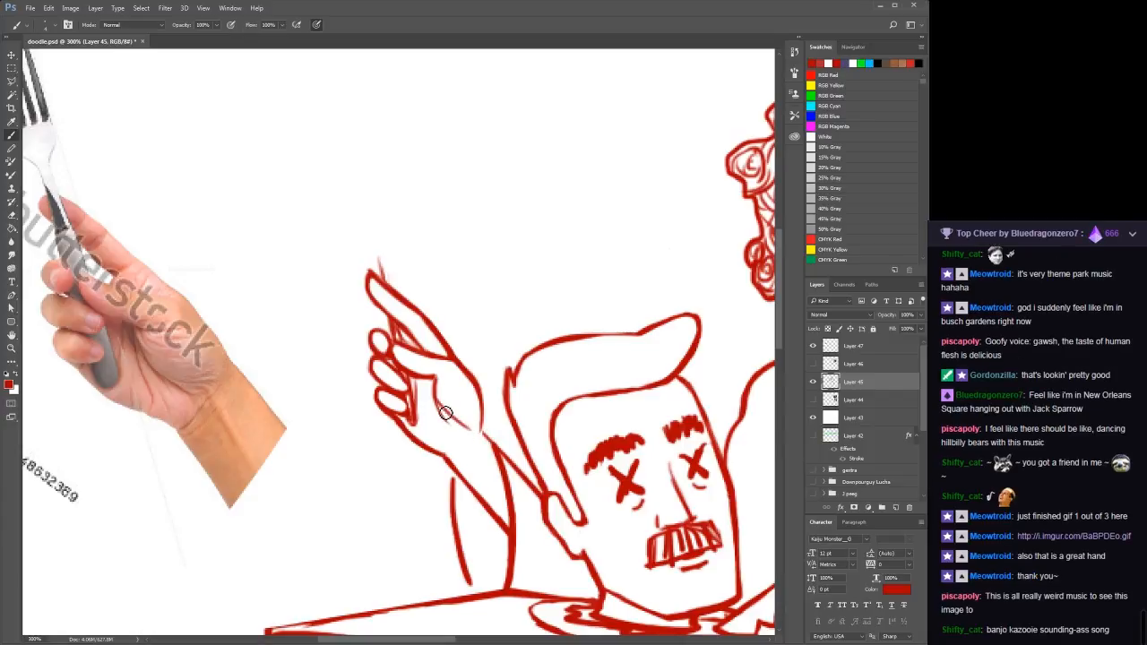
drag(451, 414, 459, 428)
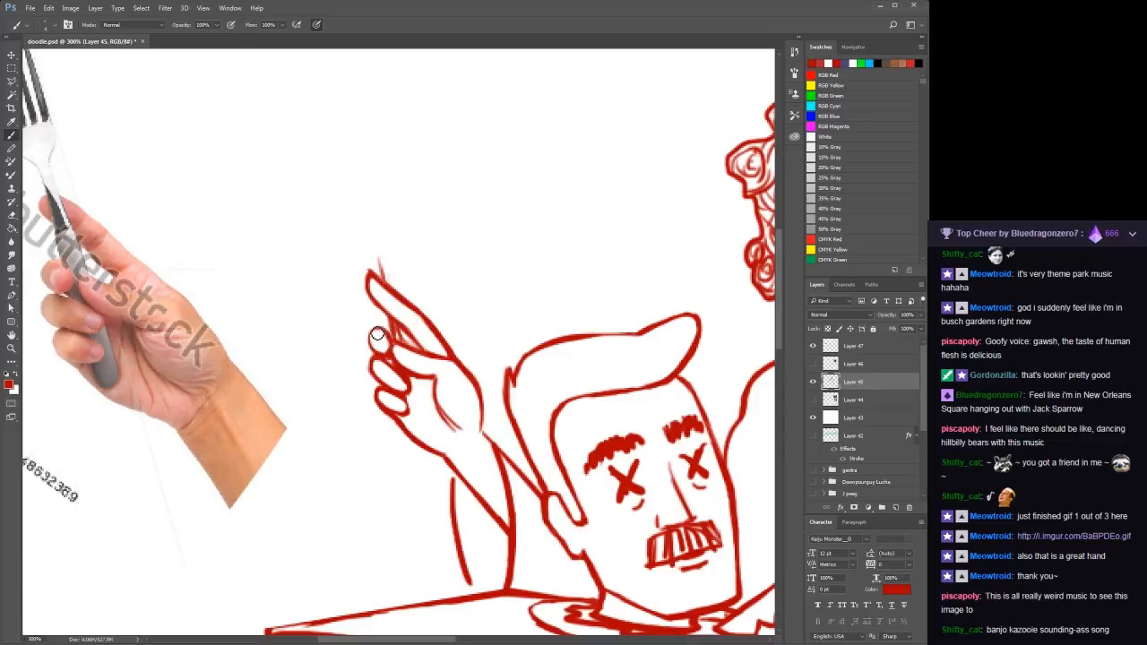
drag(377, 337, 375, 351)
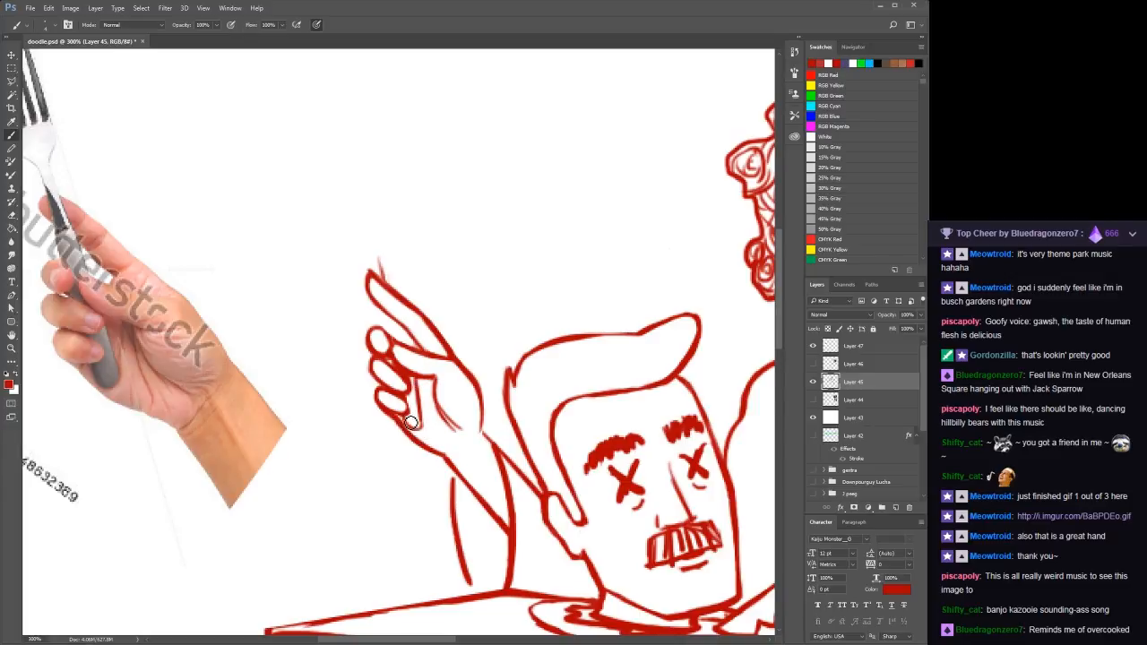
mouse_move(412, 427)
mouse_down()
mouse_move(423, 439)
mouse_move(418, 382)
mouse_up()
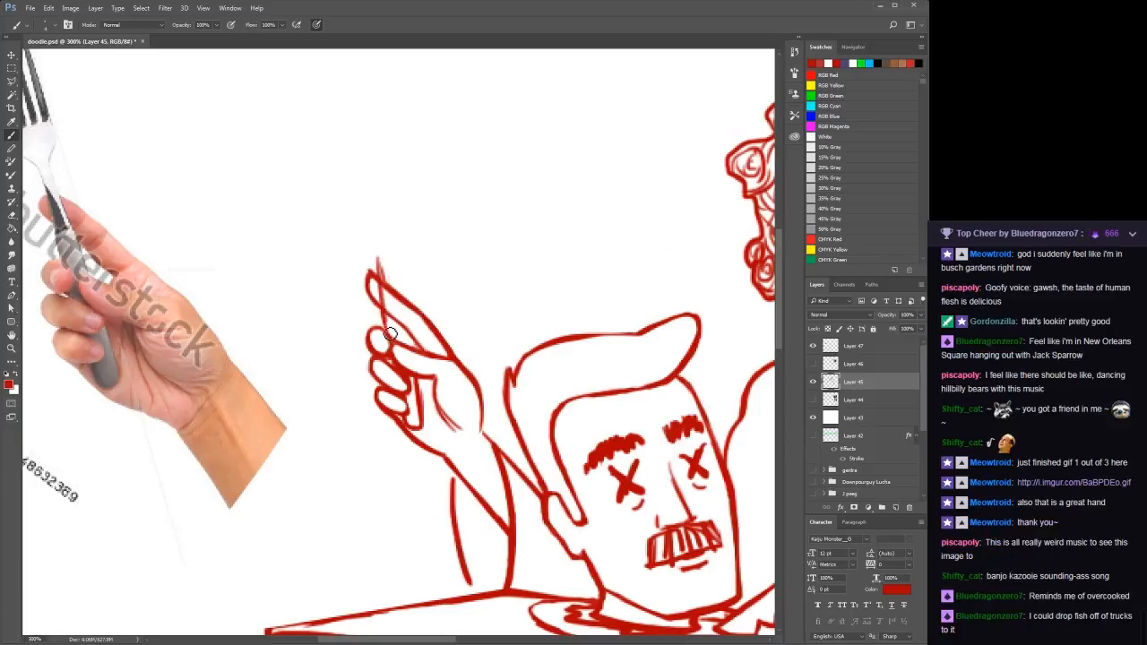
Outline the fork handle with two near-parallel lines between the index finger and thumb, and close the outline of the lowest curled finger
drag(393, 266, 406, 341)
drag(398, 289, 408, 348)
mouse_move(386, 264)
mouse_down()
mouse_move(399, 338)
mouse_move(384, 252)
mouse_up()
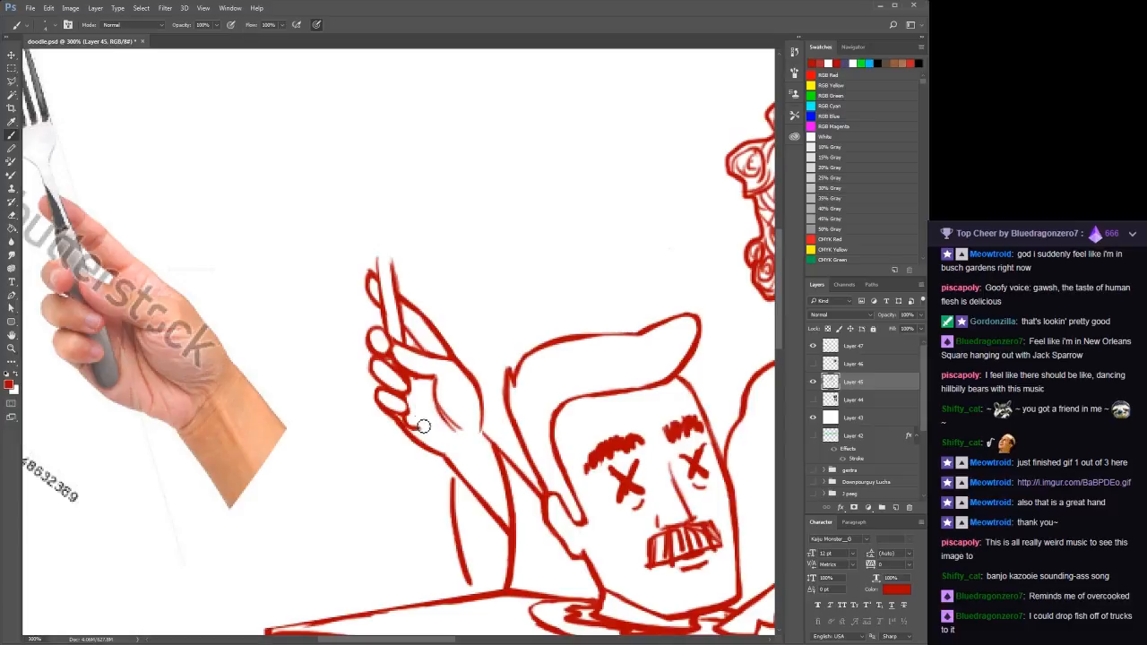
mouse_move(408, 423)
mouse_down()
mouse_move(419, 432)
mouse_move(414, 377)
mouse_move(425, 437)
mouse_move(414, 437)
mouse_move(423, 430)
mouse_up()
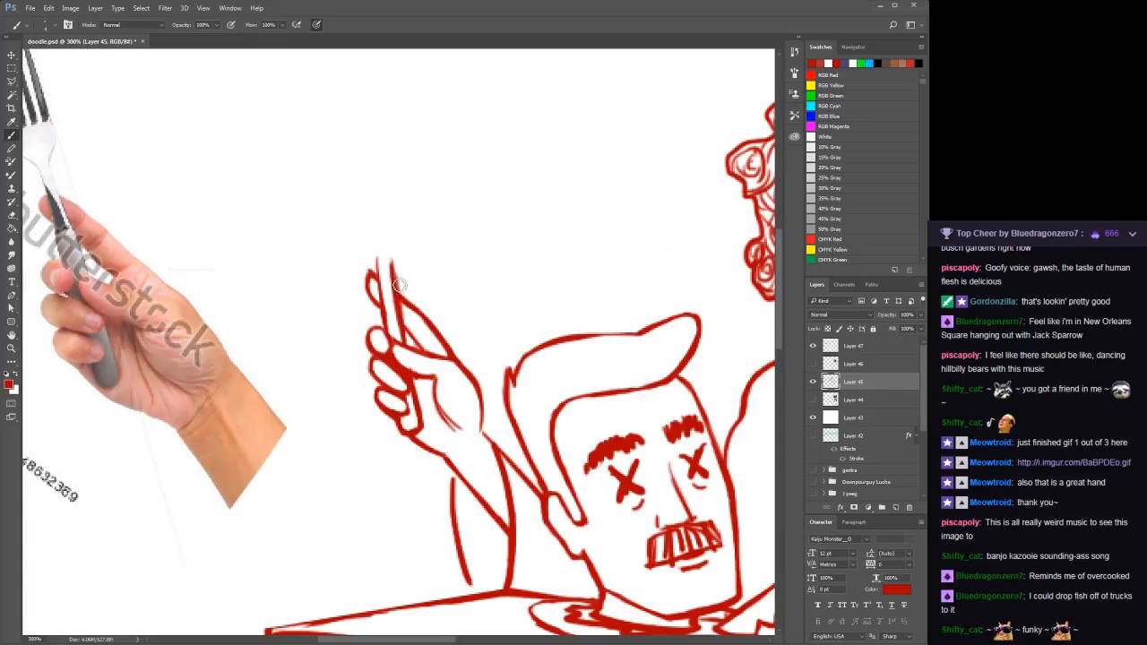
drag(406, 350, 391, 253)
mouse_move(425, 264)
mouse_down()
mouse_move(359, 389)
mouse_move(492, 422)
mouse_move(460, 397)
mouse_up()
key(b)
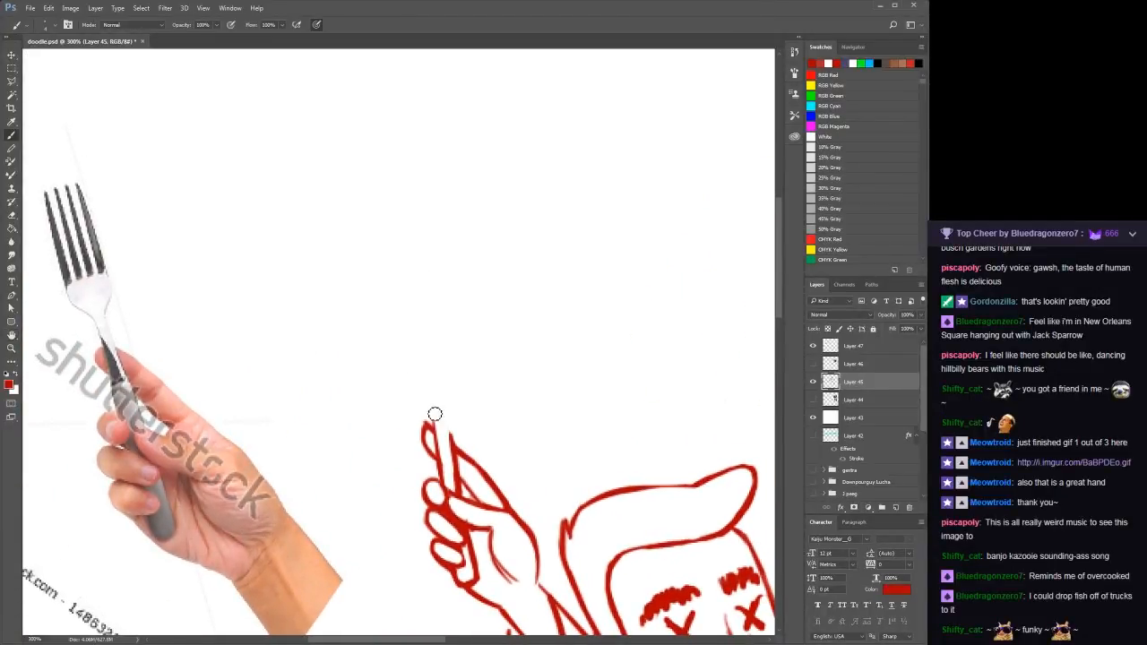
Clean up the handle's upper edges and extend both lines past the index fingertip into a narrowing fork neck
drag(440, 443, 447, 420)
key(l)
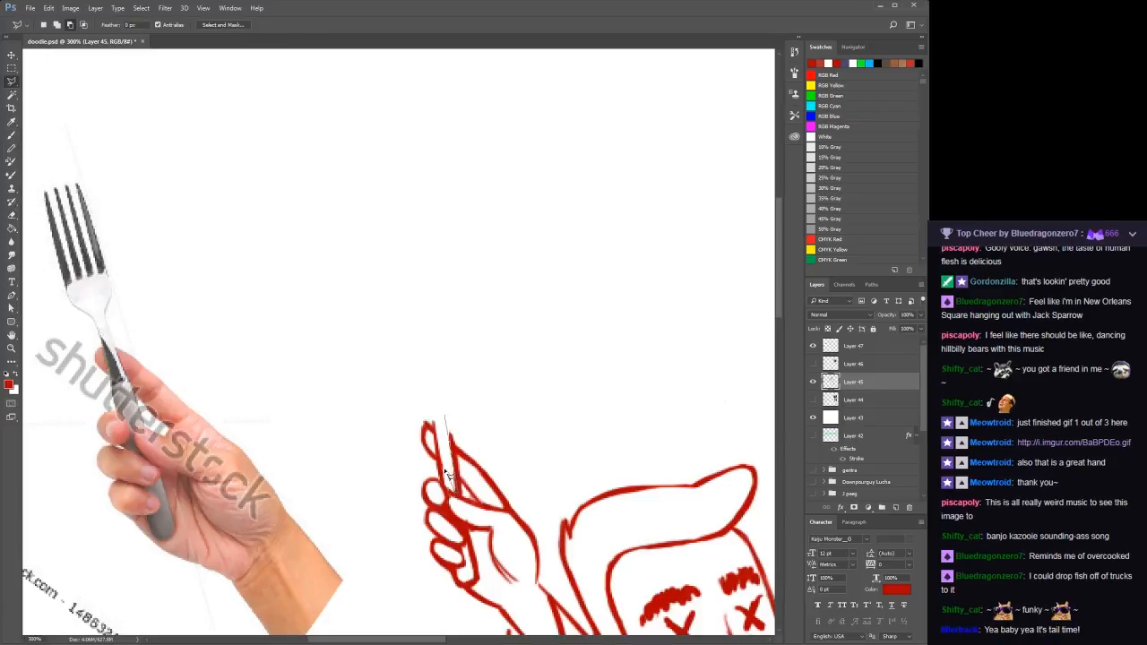
click(429, 415)
drag(450, 479, 453, 485)
key(b)
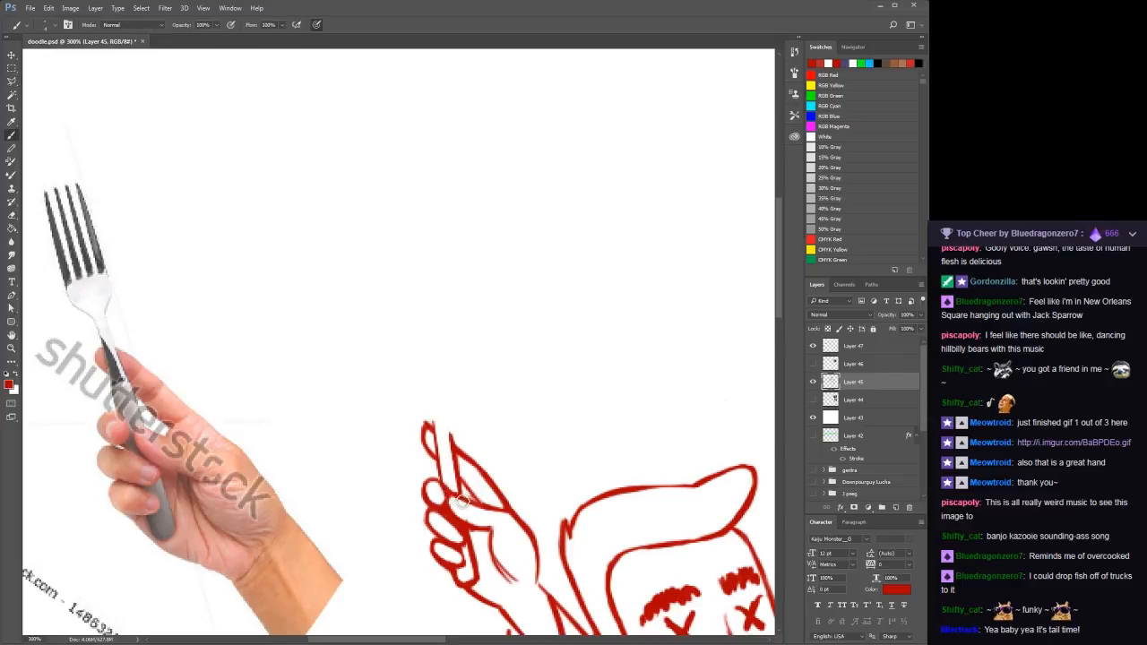
drag(448, 495, 439, 448)
mouse_move(449, 410)
mouse_down()
mouse_move(457, 448)
mouse_move(451, 412)
mouse_move(458, 447)
mouse_move(436, 425)
mouse_up()
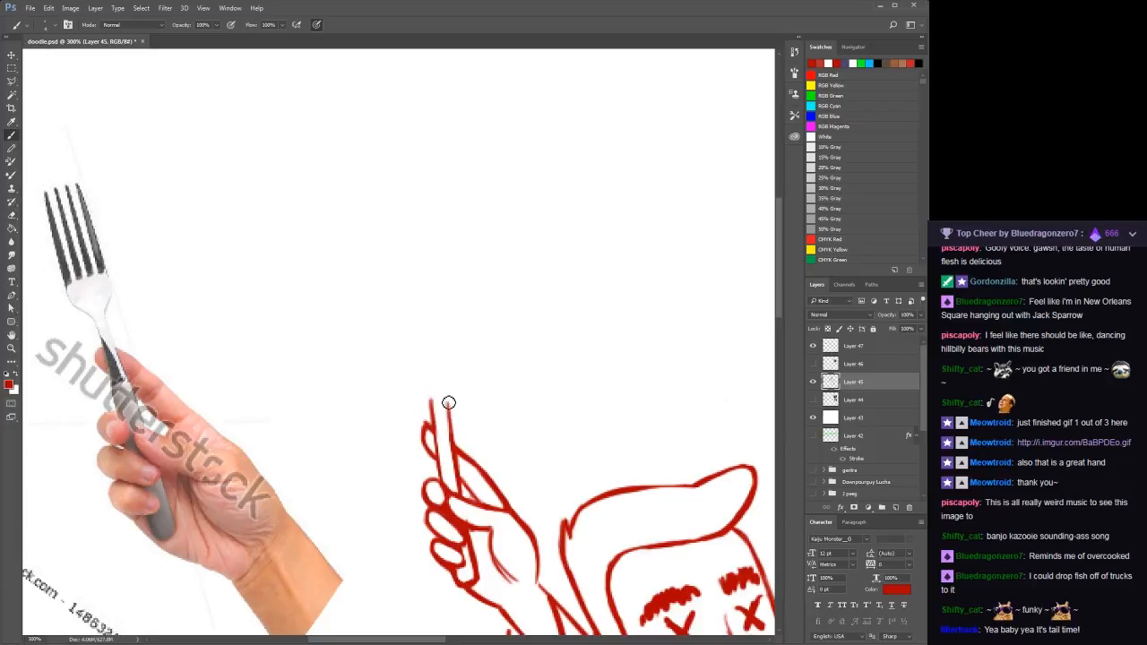
mouse_move(437, 400)
mouse_down()
mouse_move(431, 373)
mouse_move(448, 384)
mouse_move(447, 416)
mouse_up()
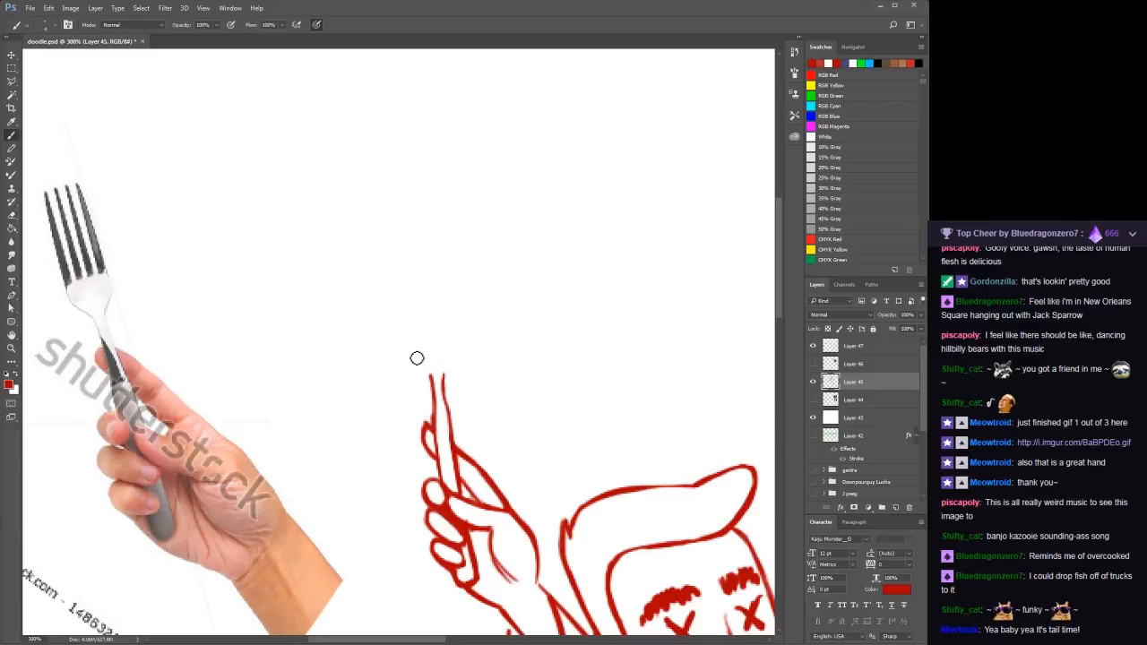
Try a narrow fork head with rounded tines on top of the handle, check it against the whole drawing, and erase it
drag(434, 385, 417, 310)
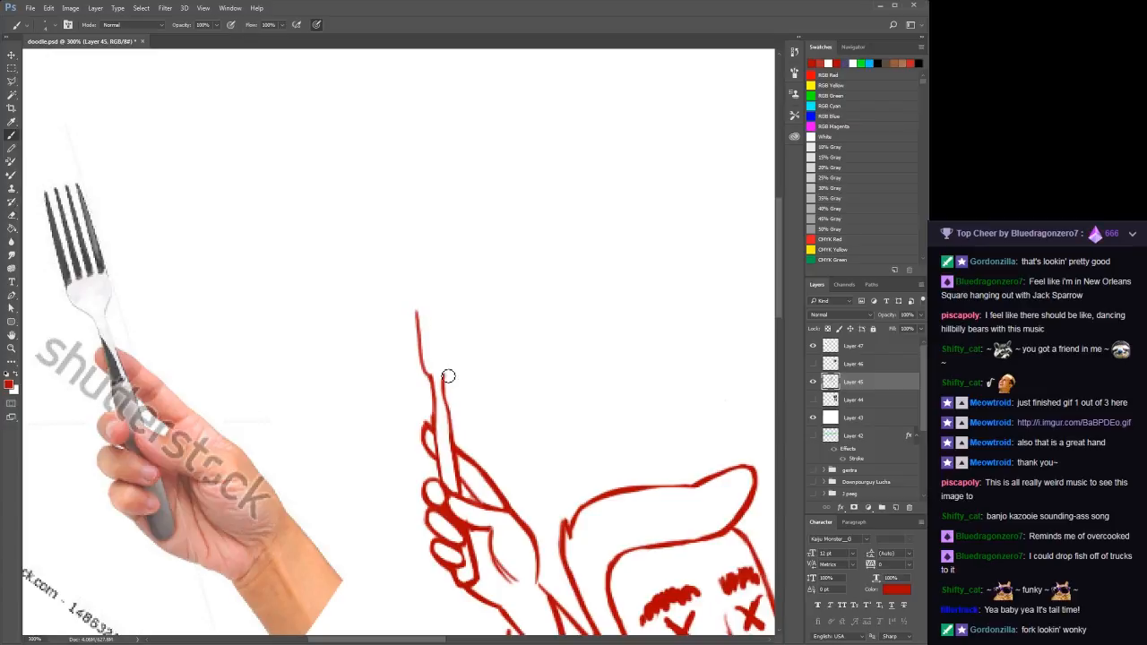
mouse_move(451, 379)
mouse_down()
mouse_move(451, 305)
mouse_move(448, 325)
mouse_move(437, 301)
mouse_move(434, 350)
mouse_move(422, 311)
mouse_up()
key(z)
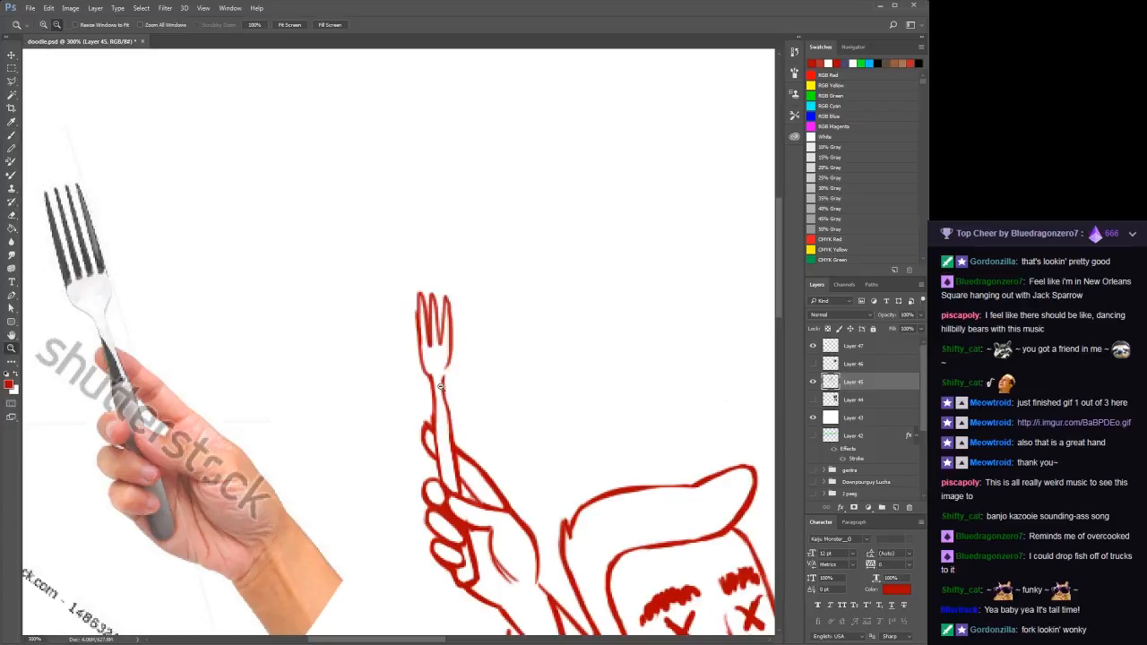
alt+click(527, 398)
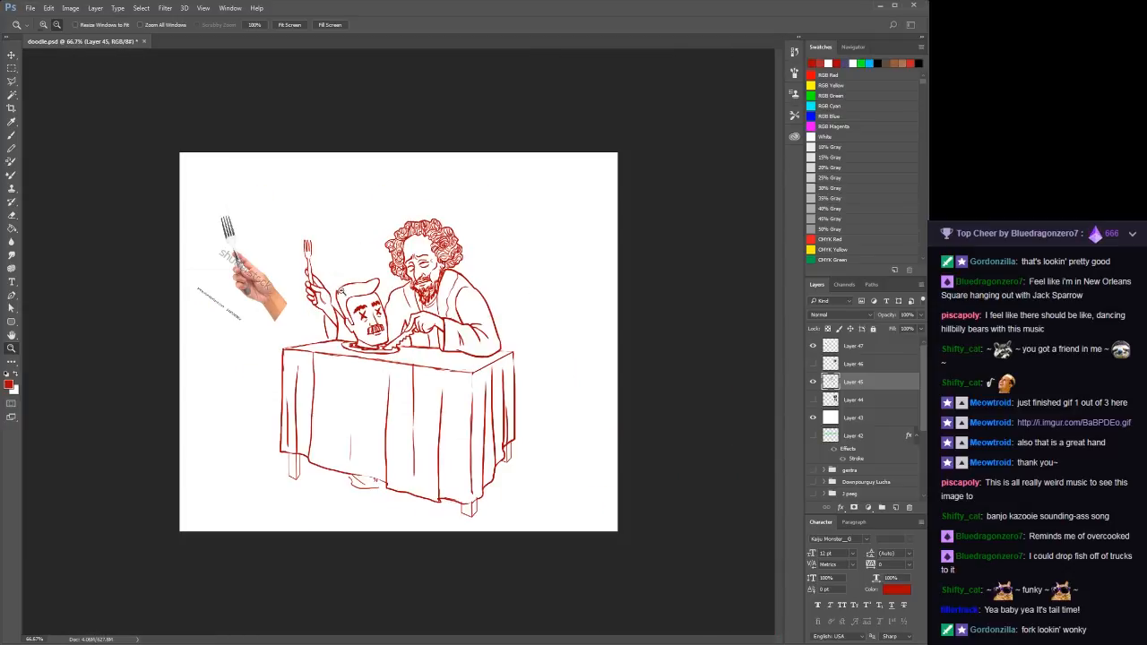
click(338, 283)
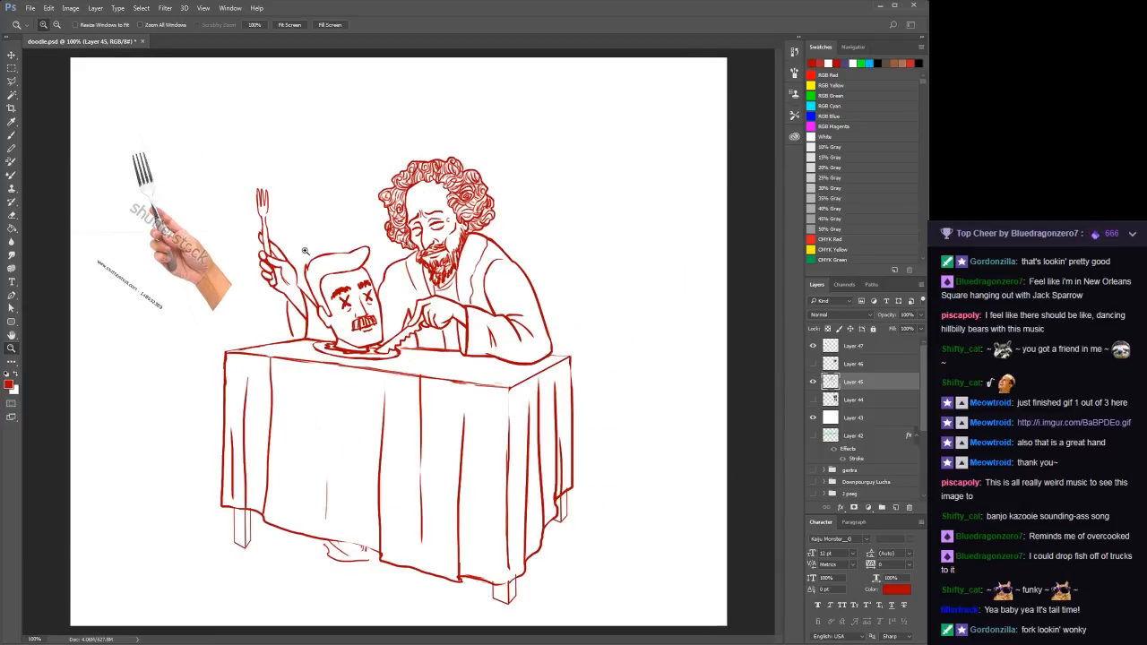
double_click(215, 190)
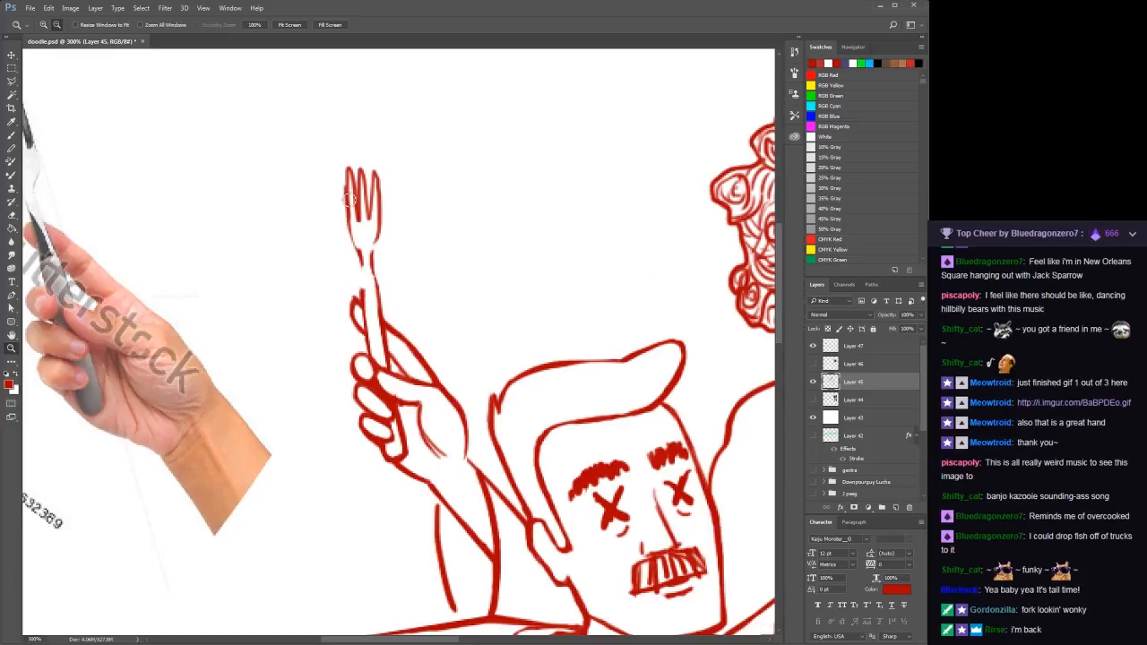
mouse_move(381, 217)
mouse_down()
mouse_move(365, 177)
mouse_move(354, 248)
mouse_move(376, 253)
mouse_up()
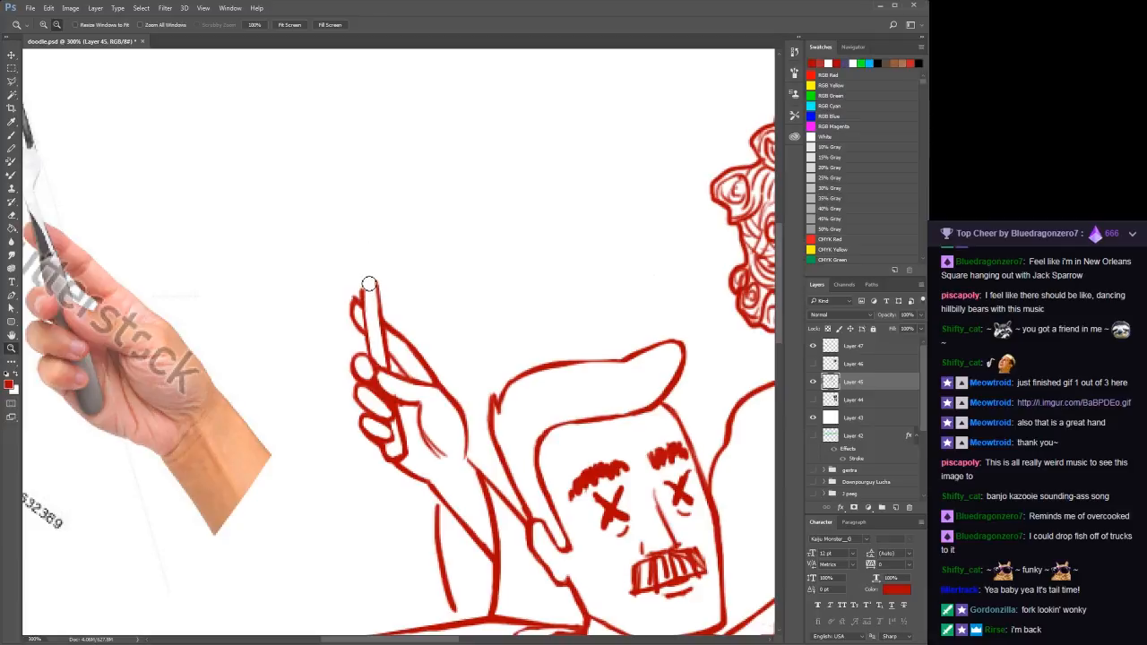
drag(371, 306, 369, 285)
Draw a wider fork head's flared shoulders and two outer sides from the handle, redrawing the side nearest the reference photo more upright
key(b)
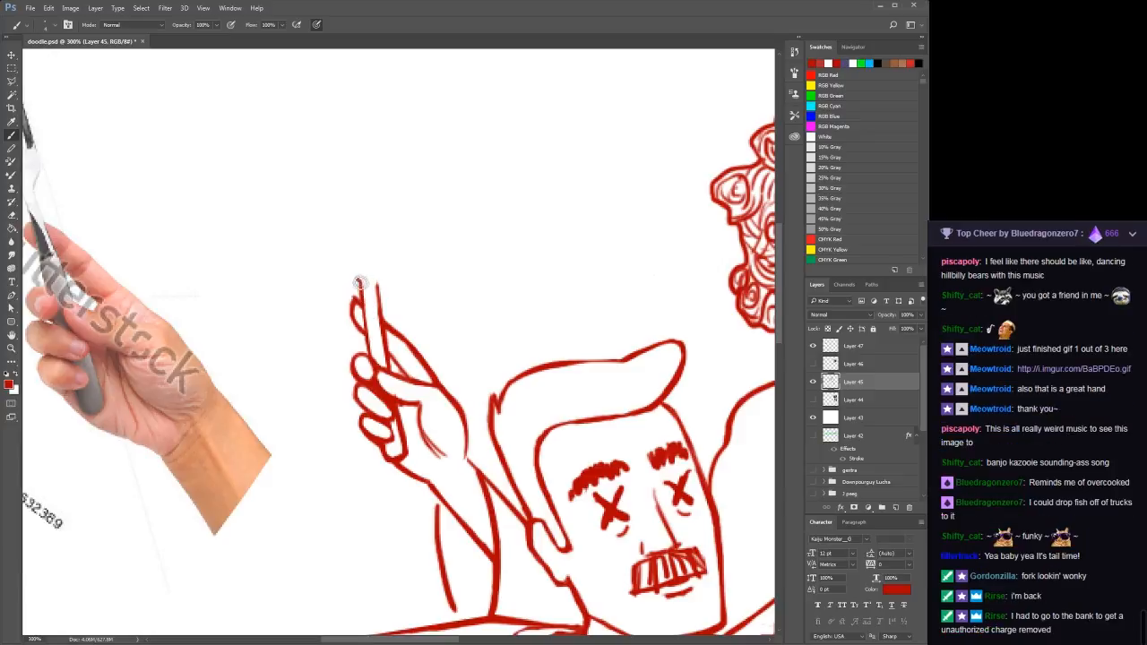
drag(358, 283, 338, 223)
drag(355, 275, 339, 223)
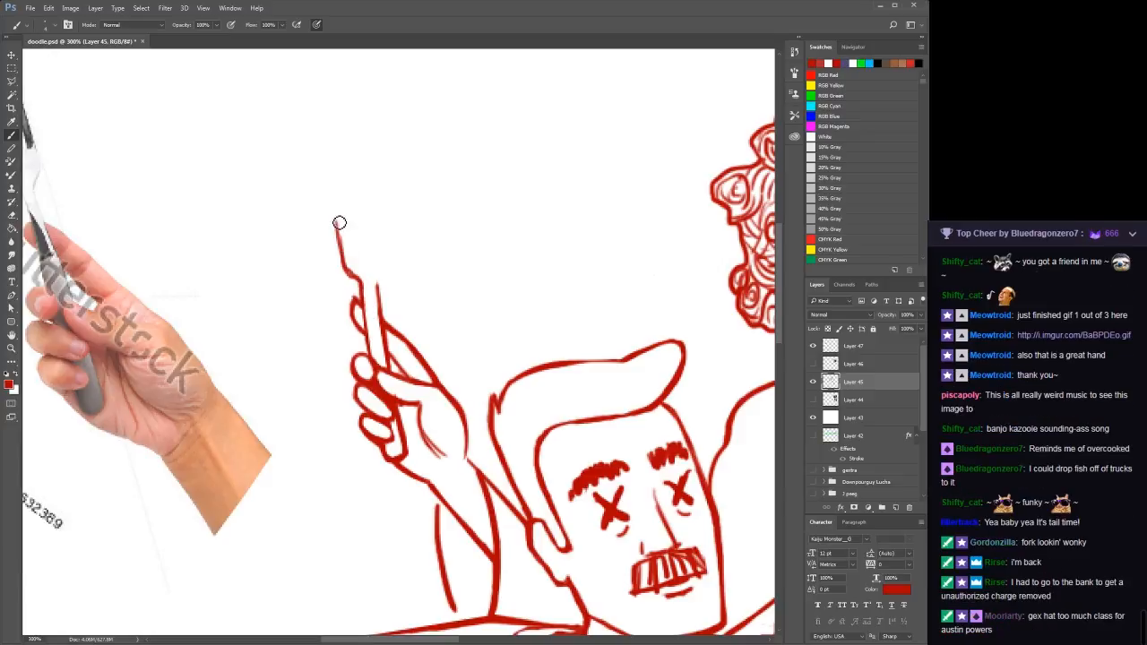
drag(346, 262, 338, 214)
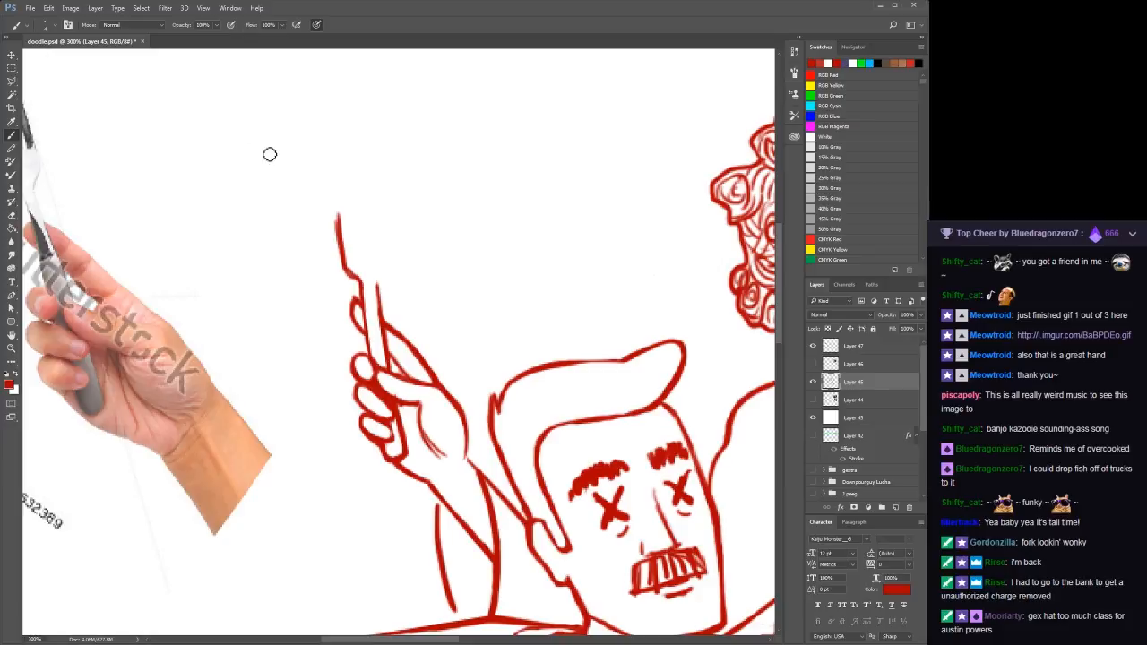
key(ctrl+z)
mouse_move(381, 296)
mouse_down()
mouse_move(385, 219)
mouse_move(376, 281)
mouse_up()
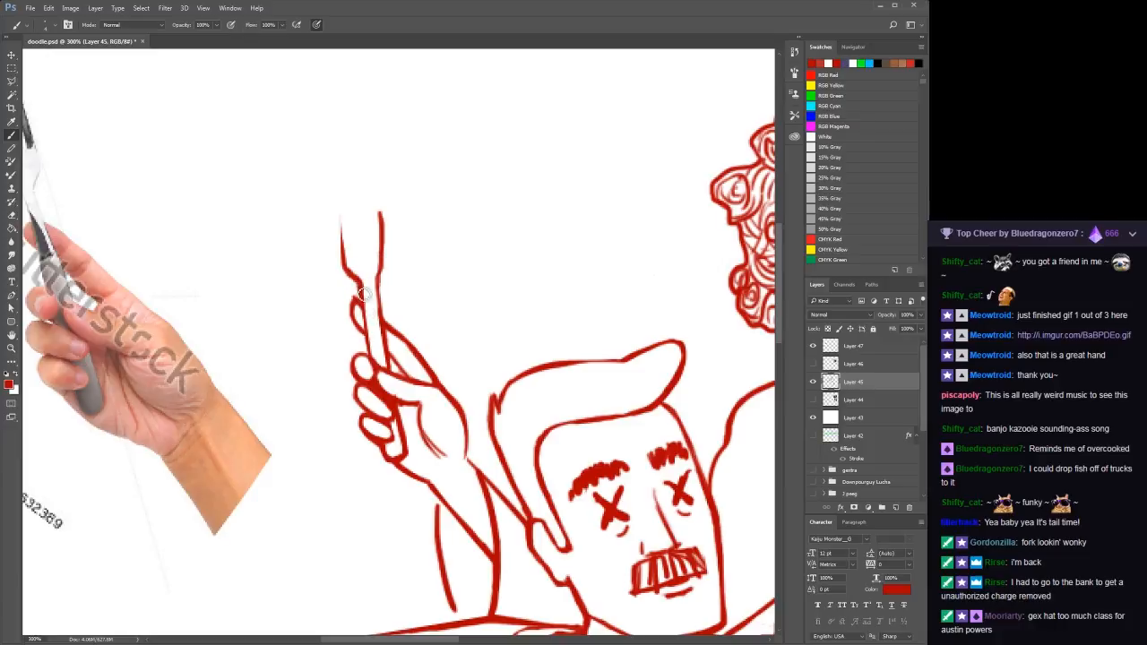
drag(347, 264, 341, 213)
drag(343, 208, 347, 266)
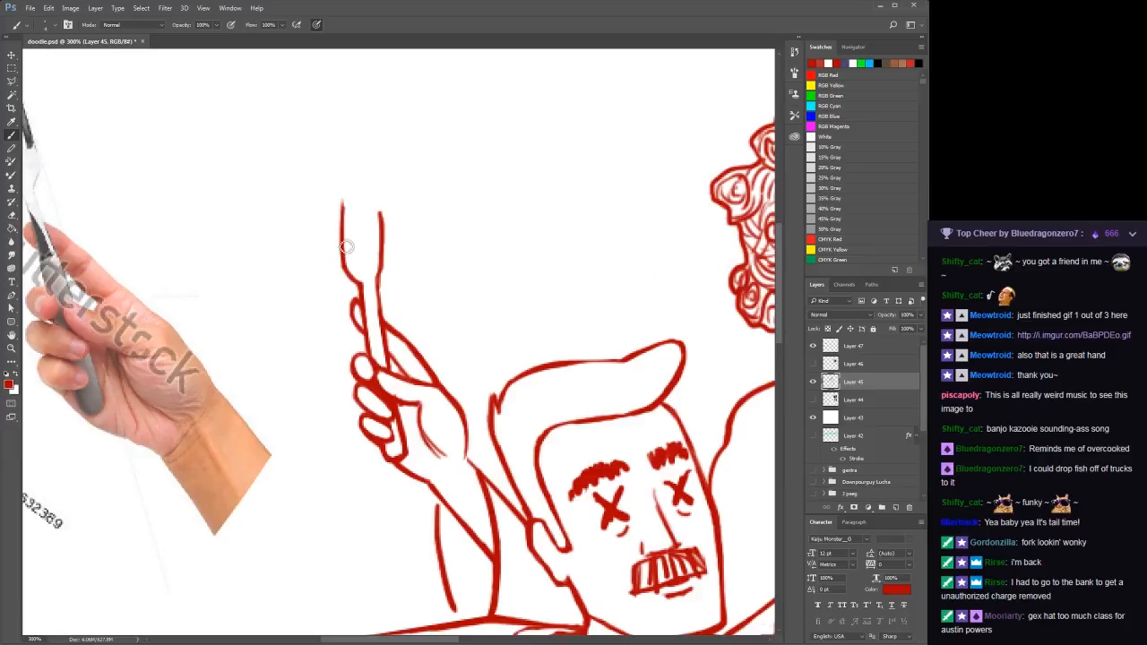
Lengthen the fork head's outer sides, add the inner tines between them, and thicken the handle's outer edge down to the thumb
drag(341, 194, 346, 269)
drag(383, 201, 381, 256)
mouse_move(343, 193)
mouse_down()
mouse_move(353, 247)
mouse_move(372, 197)
mouse_move(372, 254)
mouse_move(386, 202)
mouse_up()
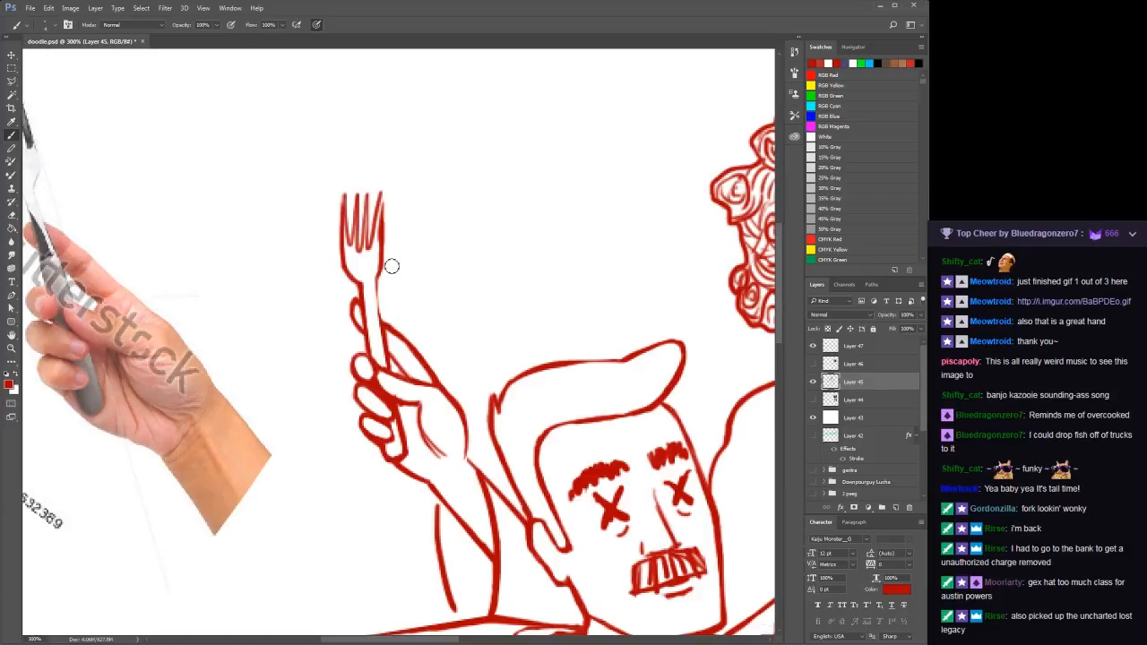
drag(383, 273, 390, 369)
Select the fork head with the lasso and move it slightly down the handle toward the hand, then deselect
key(z)
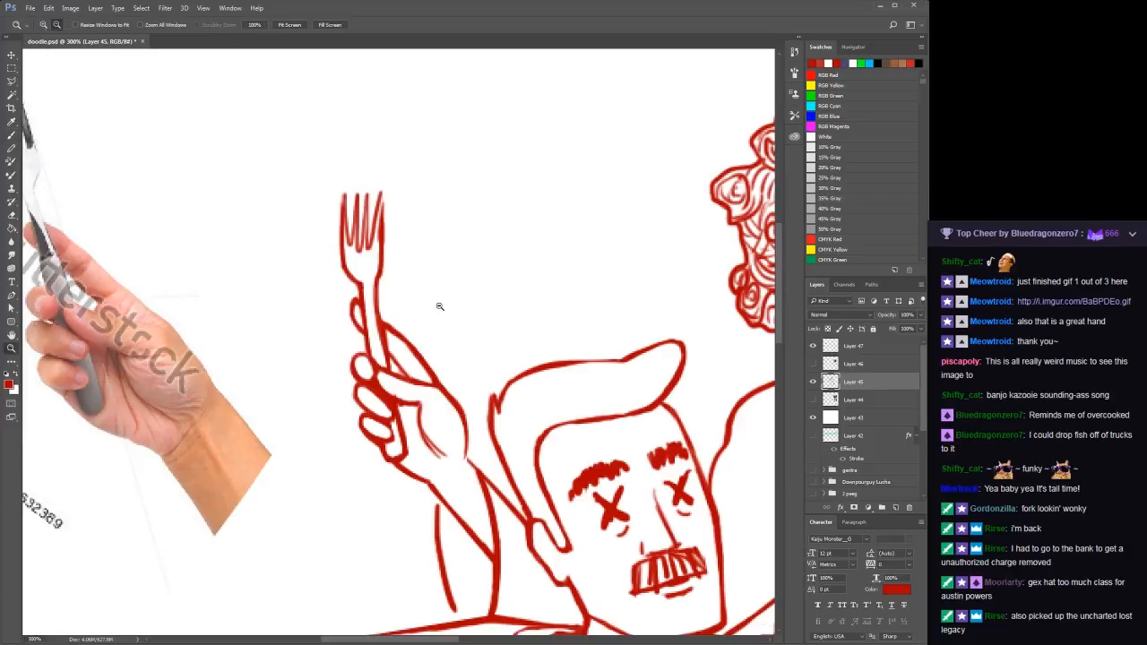
key(ctrl+1)
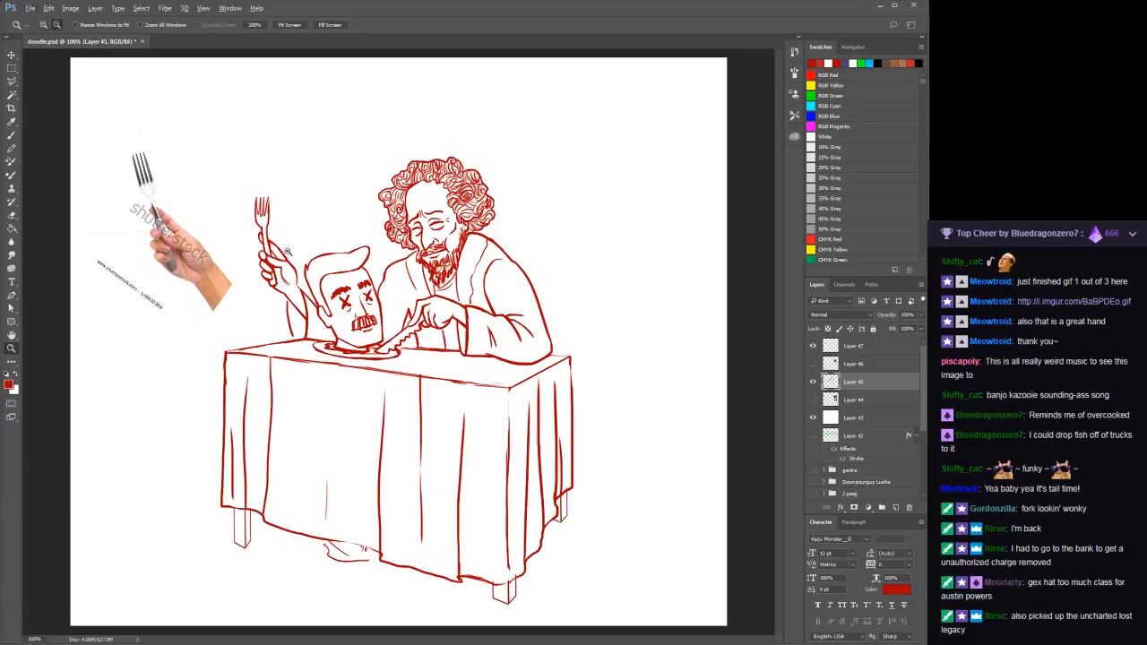
click(278, 240)
click(247, 180)
click(208, 136)
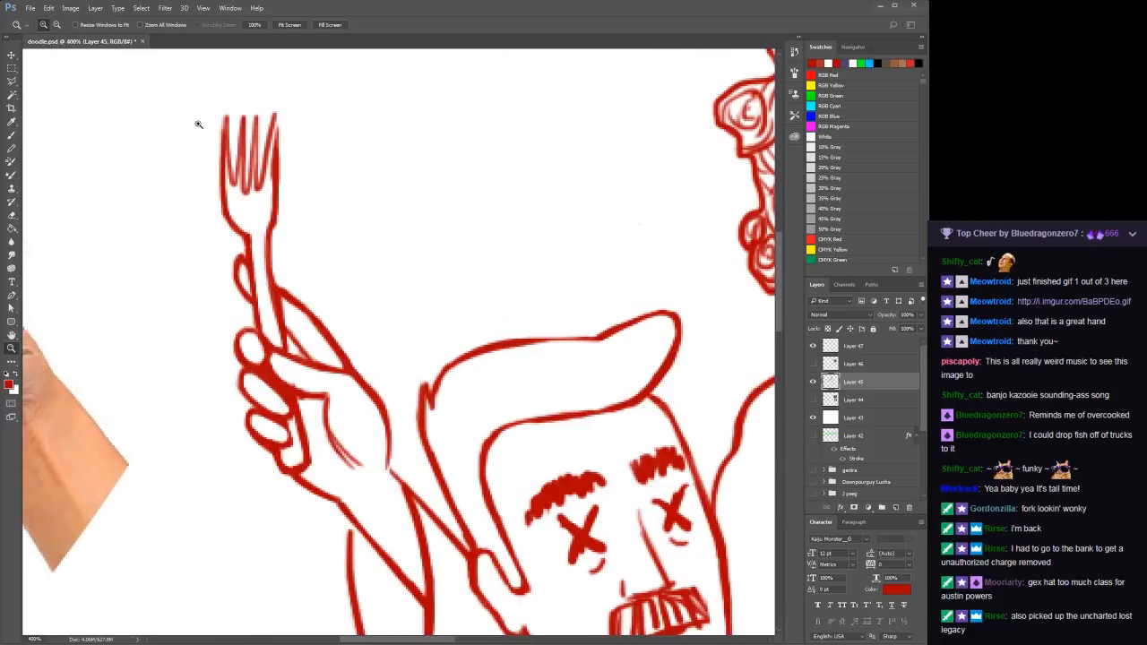
key(l)
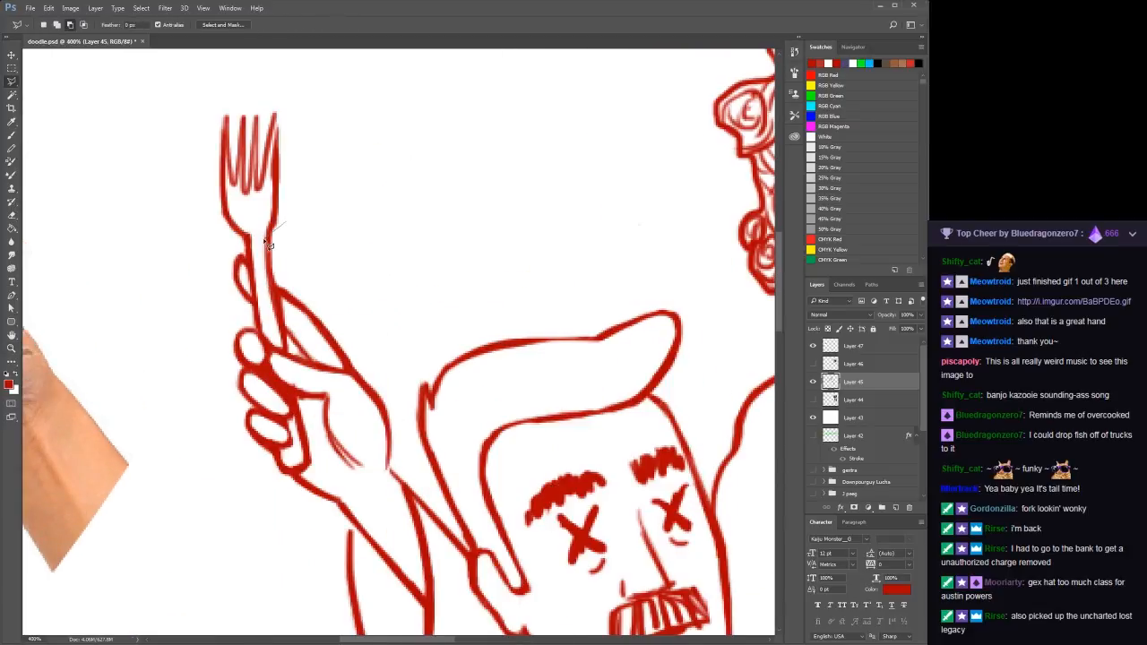
mouse_move(237, 246)
mouse_down()
mouse_move(174, 178)
mouse_move(219, 72)
mouse_move(325, 123)
mouse_move(351, 153)
mouse_move(258, 225)
mouse_up()
key(v)
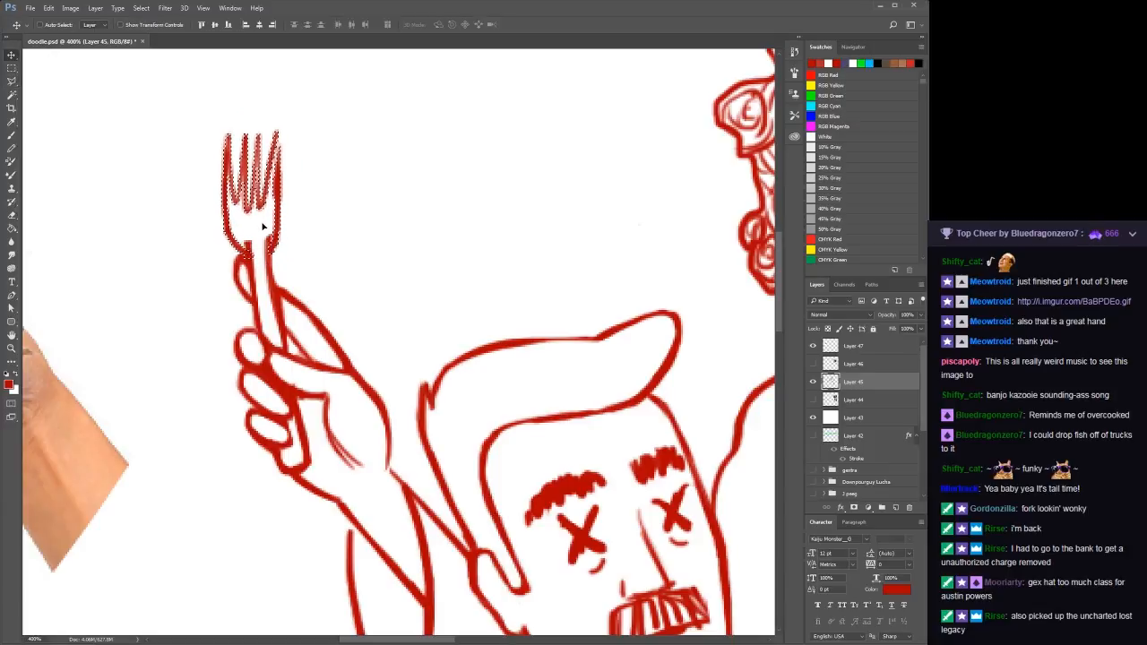
key(ctrl+d)
Trim the tine tips to a shorter, even height and redraw the inner tines with heavier lines and squared gaps
key(b)
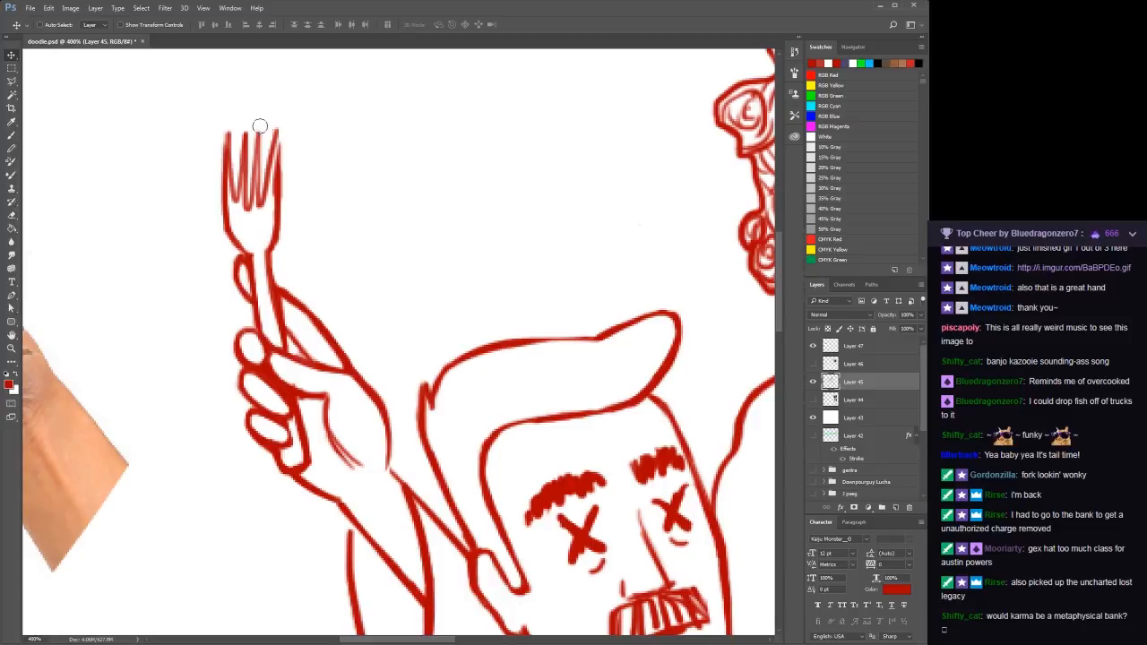
key(v)
key(b)
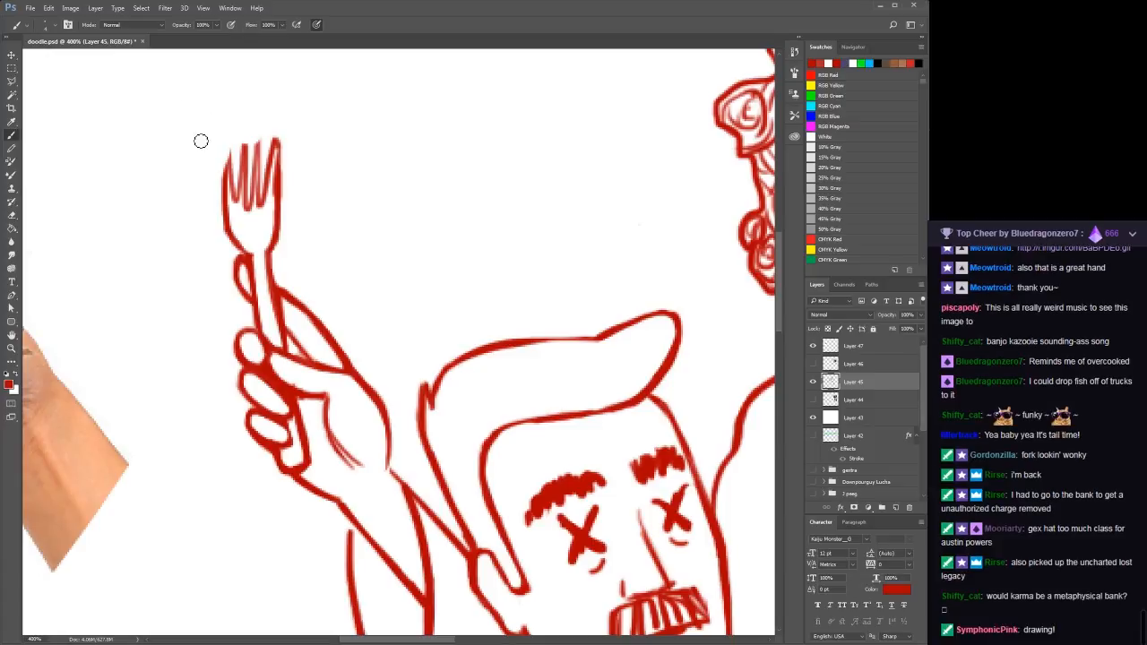
mouse_move(226, 144)
mouse_down()
mouse_move(231, 159)
mouse_move(244, 147)
mouse_move(229, 179)
mouse_move(253, 145)
mouse_move(242, 184)
mouse_move(259, 133)
mouse_up()
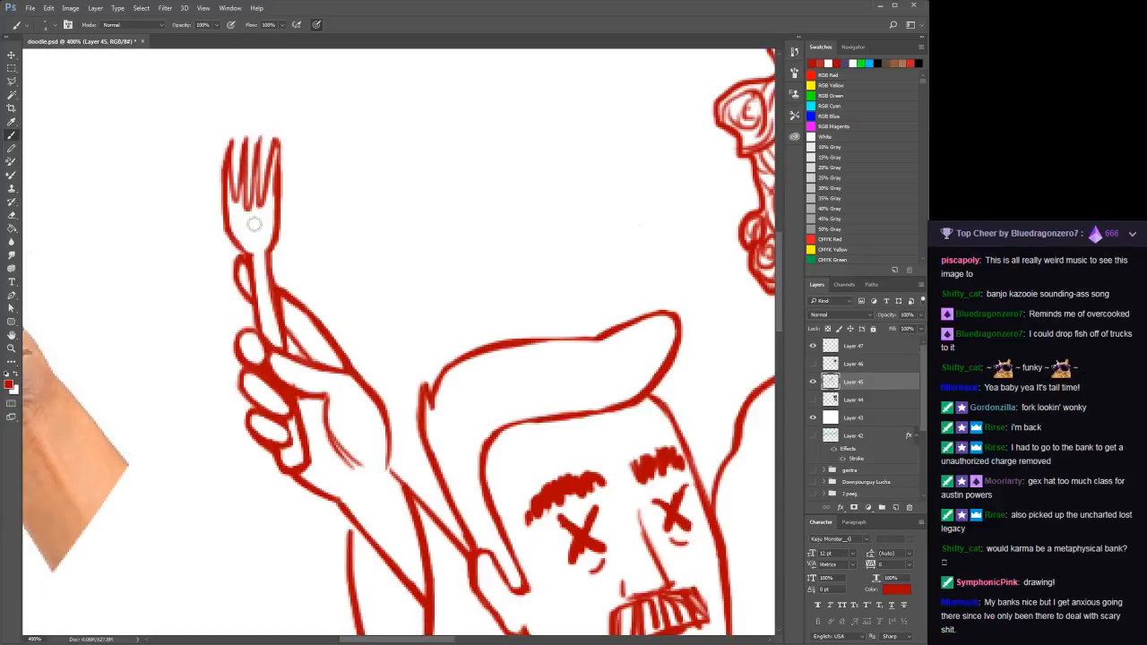
drag(262, 164, 255, 140)
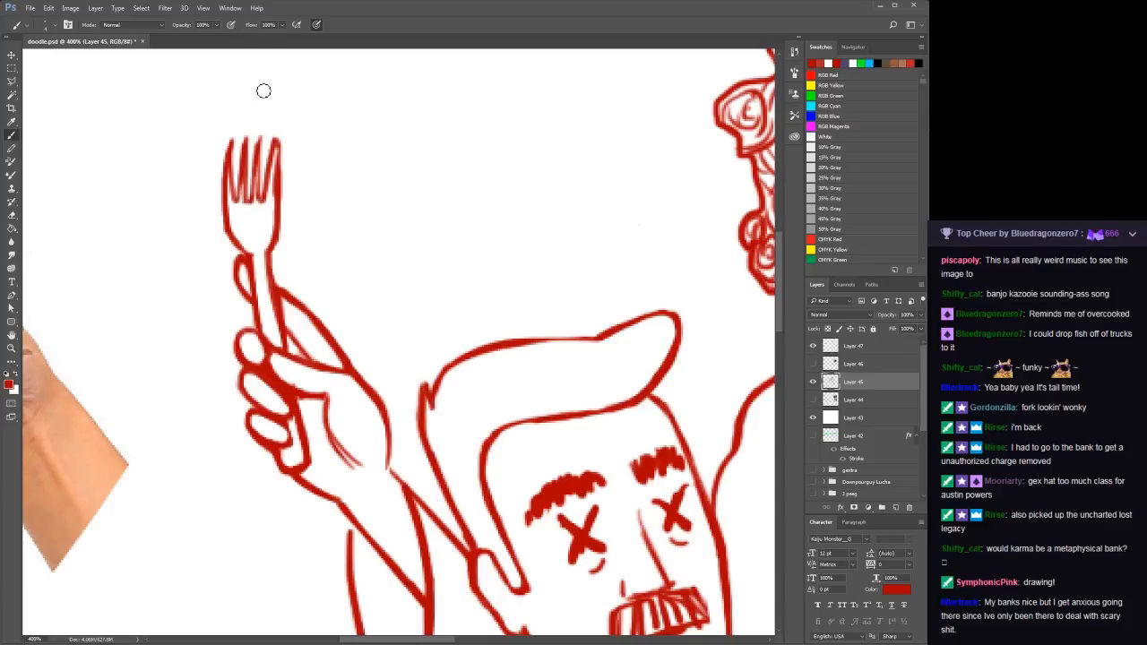
Check the fork at 100%, then zoom to 400% and refine its outer edge and both shoulders where they meet the handle
key(z)
key(ctrl+1)
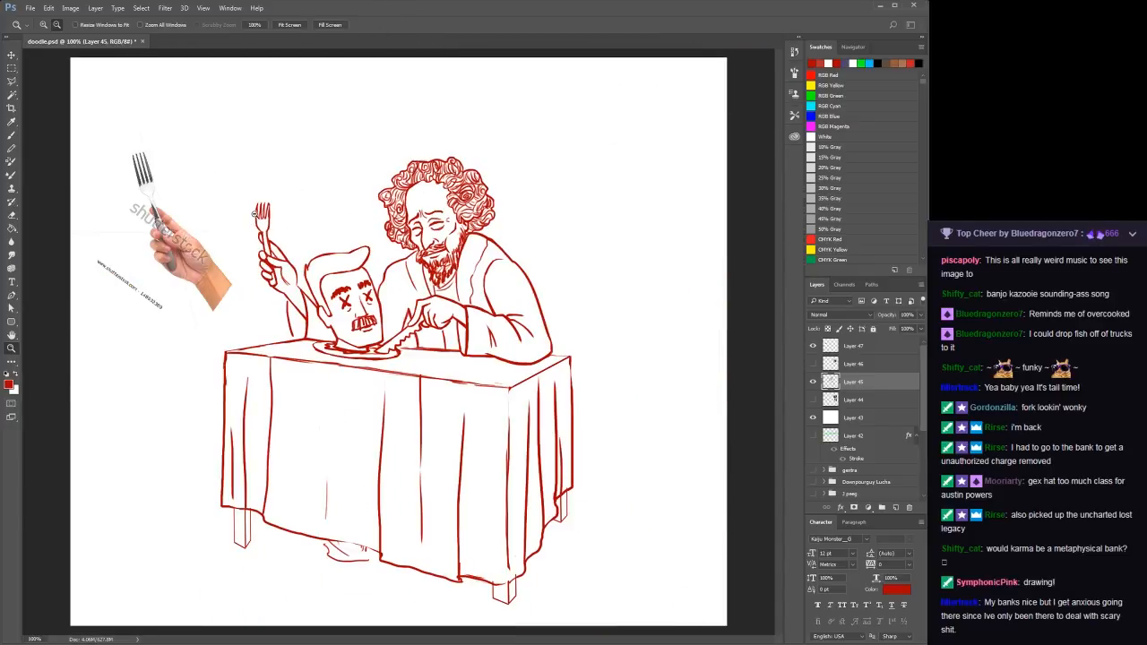
click(271, 213)
click(271, 213)
click(271, 213)
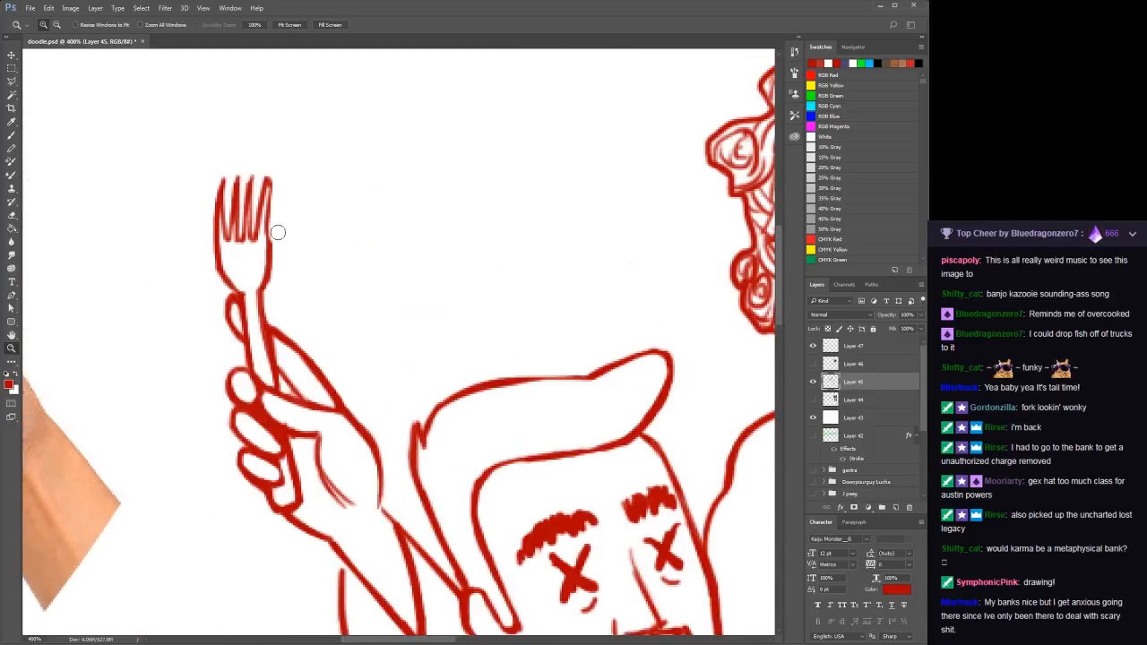
key(b)
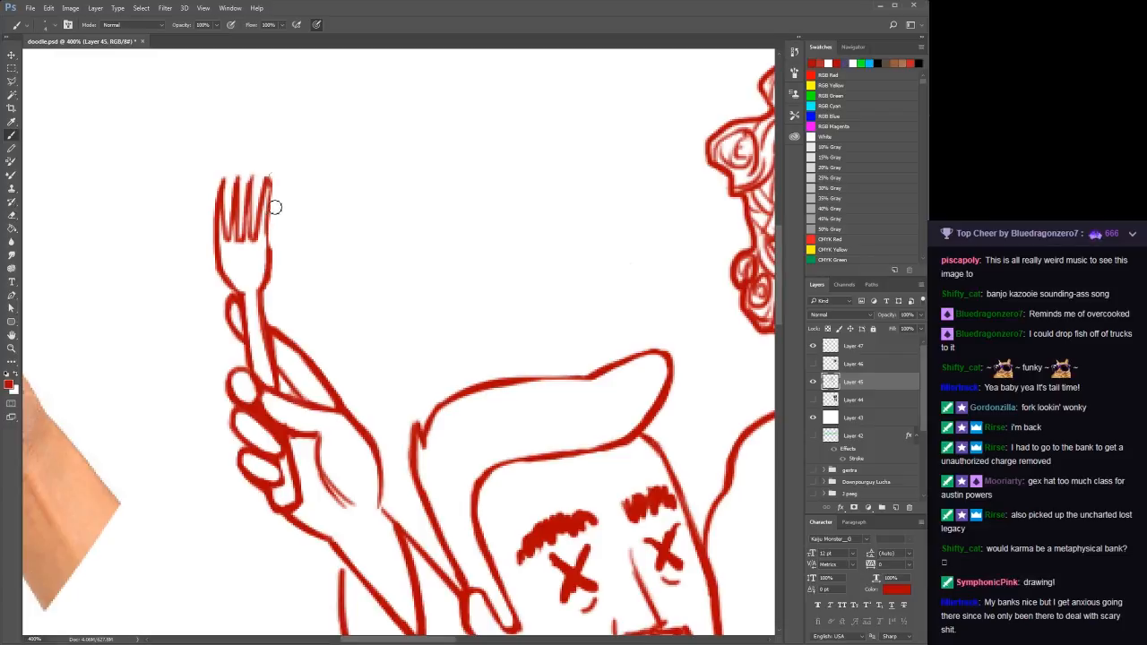
mouse_move(272, 182)
mouse_down()
mouse_move(273, 229)
mouse_move(273, 190)
mouse_move(273, 269)
mouse_up()
drag(272, 228, 279, 256)
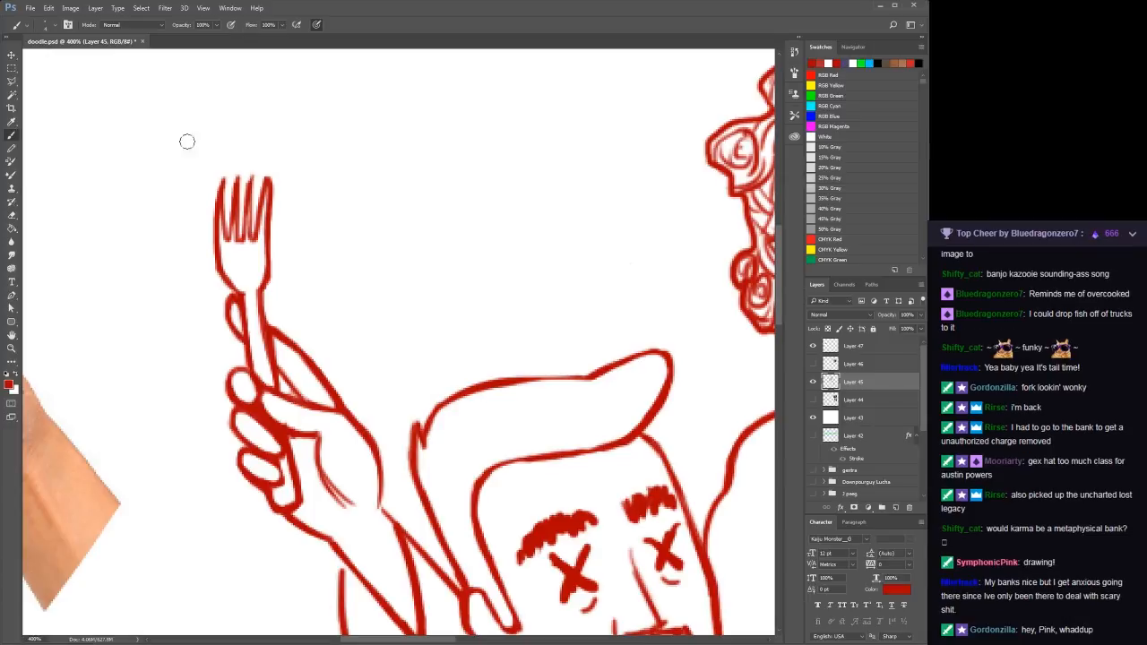
drag(220, 272, 242, 299)
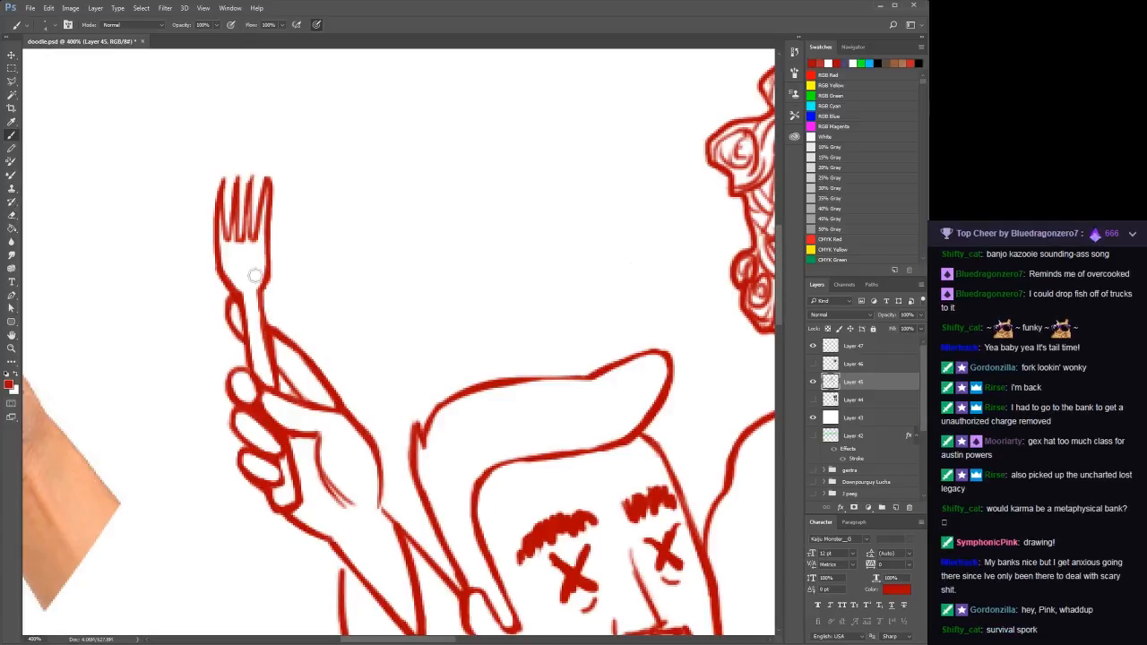
Add short crease lines across the wrist of the raised hand and join them to the base of the thumb
mouse_move(352, 417)
mouse_down()
mouse_move(387, 484)
mouse_move(381, 515)
mouse_move(349, 542)
mouse_up()
drag(376, 504, 357, 533)
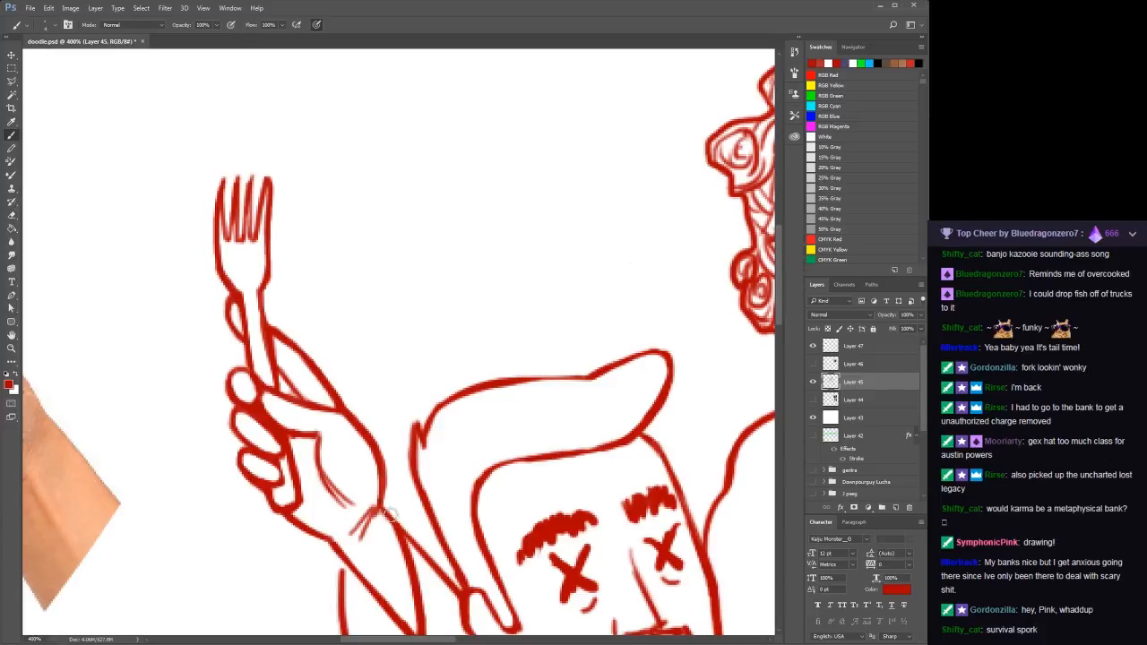
drag(381, 495, 291, 381)
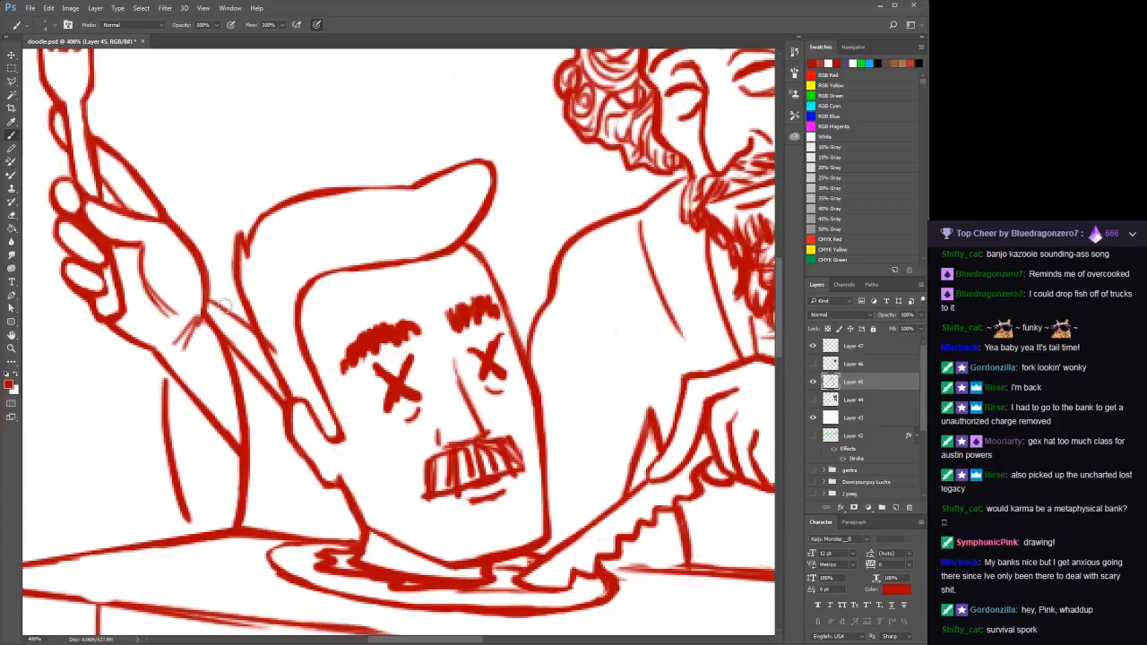
Clean up the forearm's upper edge beside the severed head and redraw the sleeve's outer edge heavier from the wrist down to the table
key(ctrl+z)
mouse_move(209, 306)
mouse_down()
mouse_move(285, 364)
mouse_move(229, 327)
mouse_move(274, 401)
mouse_up()
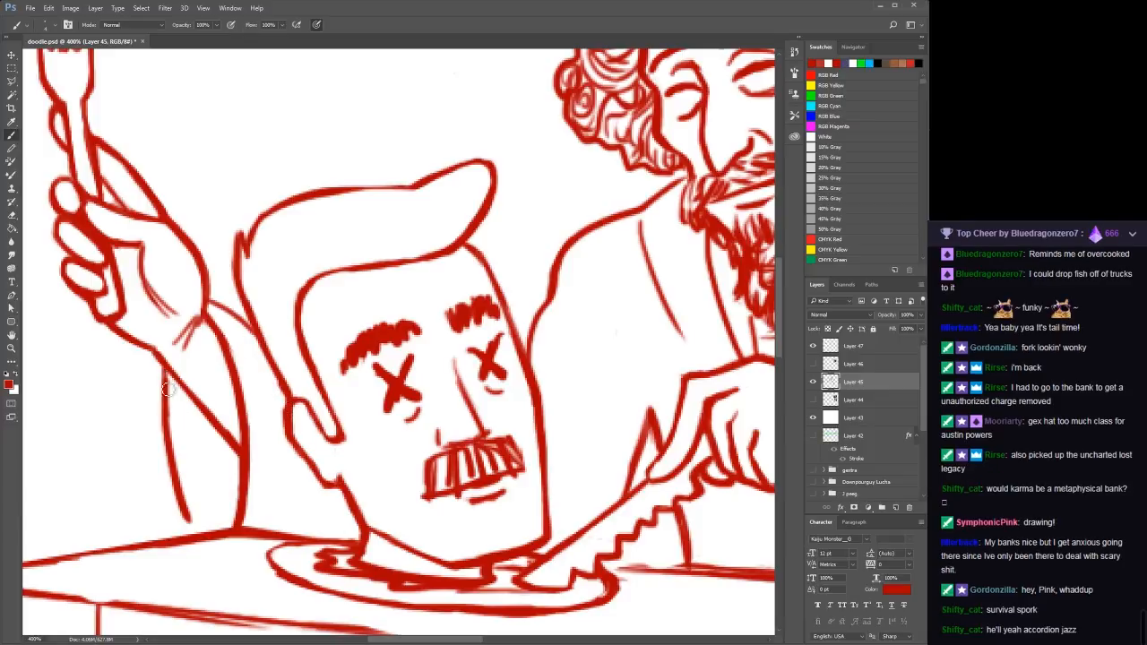
mouse_move(169, 384)
mouse_down()
mouse_move(195, 539)
mouse_move(175, 476)
mouse_move(200, 539)
mouse_up()
drag(174, 454, 191, 531)
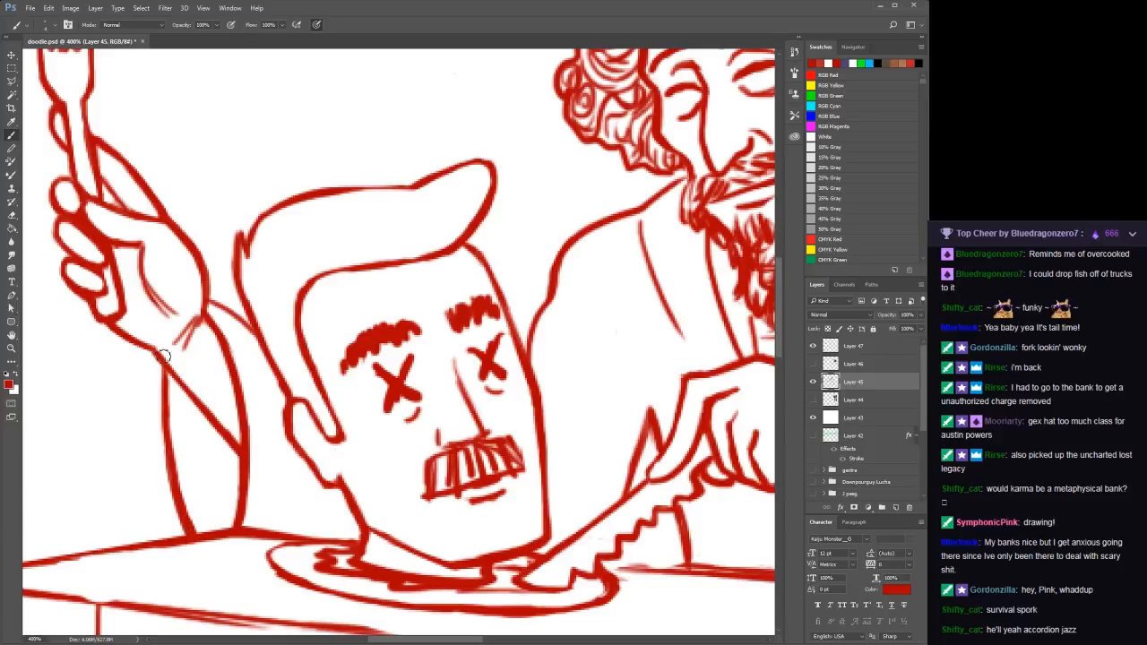
mouse_move(130, 339)
mouse_down()
mouse_move(117, 327)
mouse_move(163, 344)
mouse_up()
key(ctrl+alt+z)
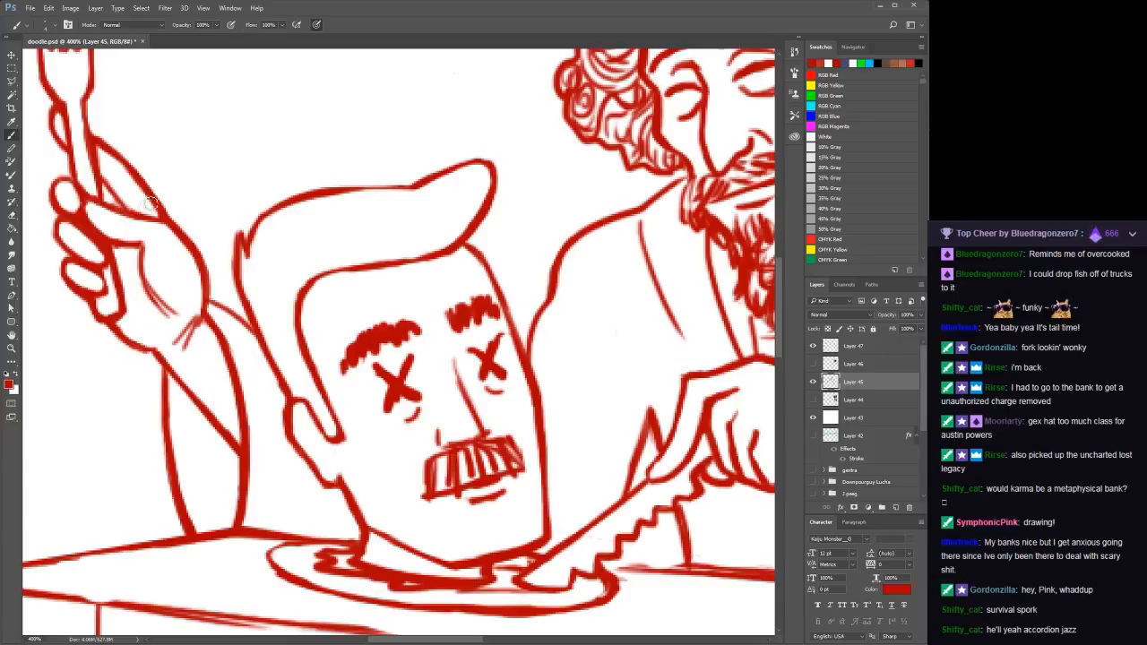
Add fingernails and small crease lines to the raised hand, and a fingernail to the index finger holding the knife
mouse_move(169, 224)
mouse_down()
mouse_move(155, 250)
mouse_move(157, 221)
mouse_move(137, 249)
mouse_move(95, 158)
mouse_move(120, 218)
mouse_move(79, 204)
mouse_up()
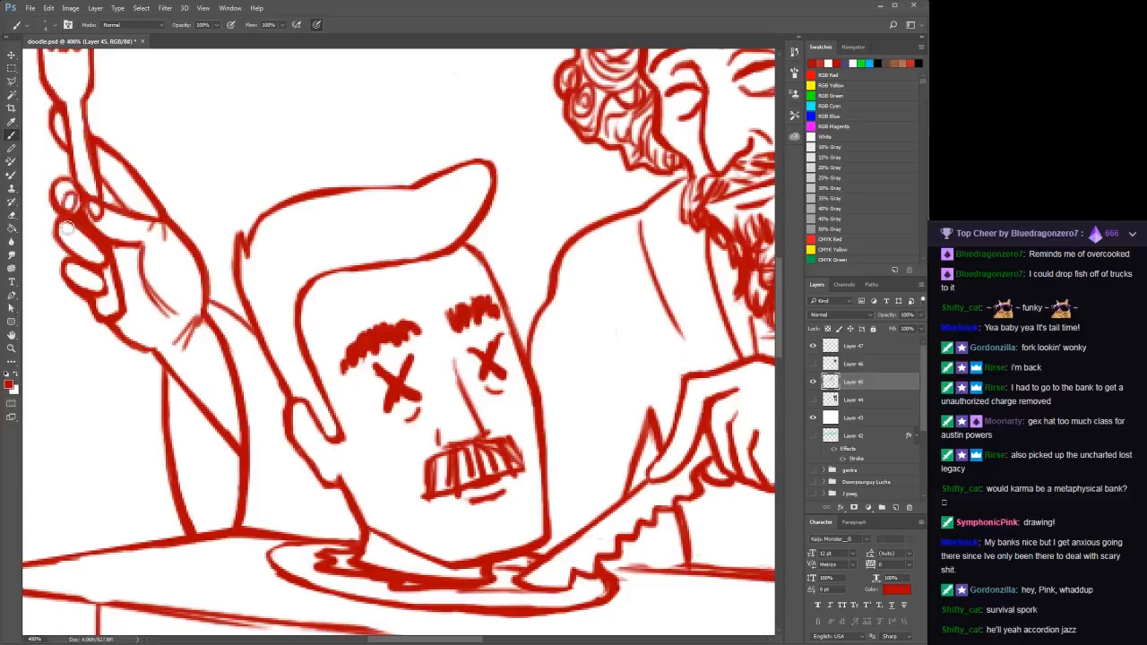
mouse_move(107, 254)
mouse_down()
mouse_move(96, 264)
mouse_move(90, 251)
mouse_move(95, 299)
mouse_up()
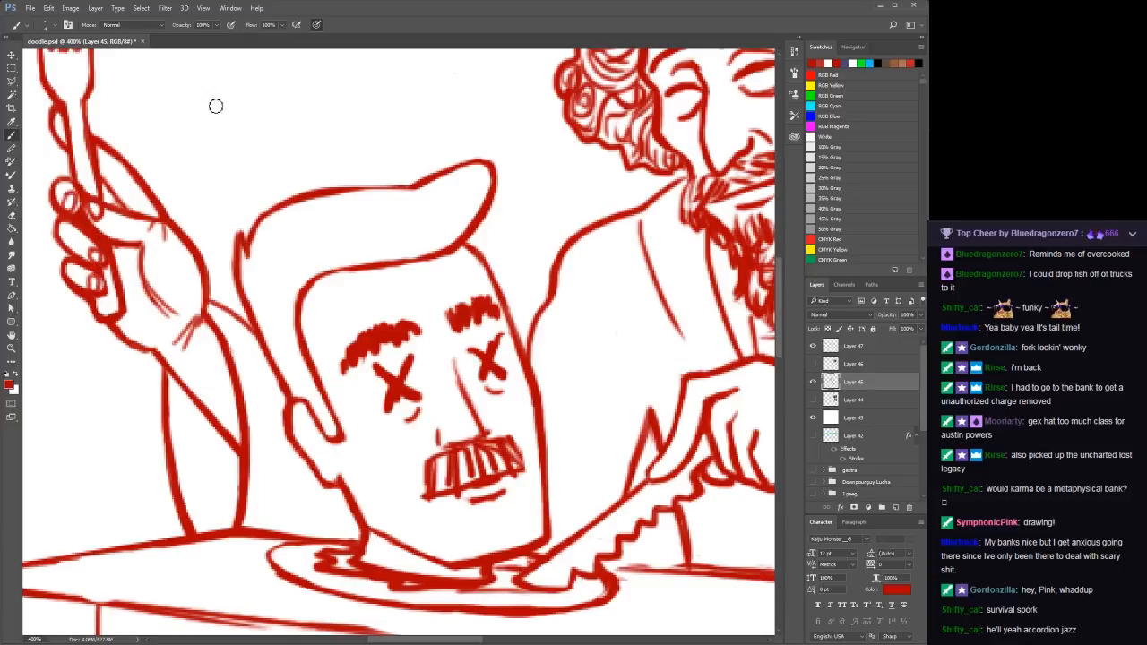
key(space)
drag(602, 301, 365, 226)
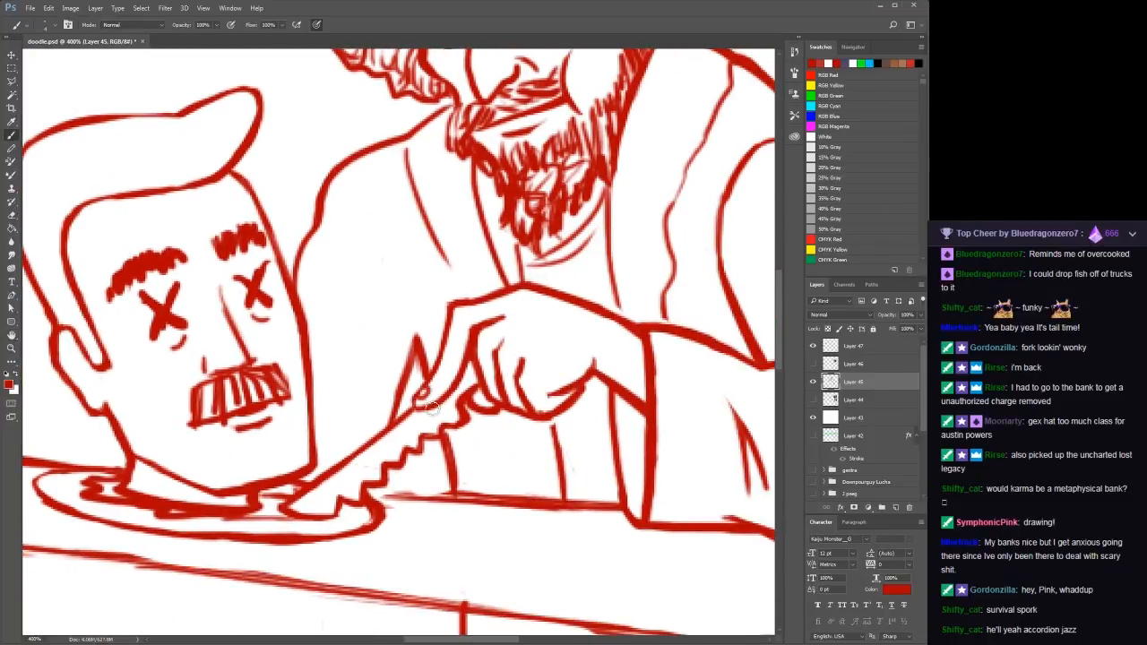
drag(418, 401, 433, 399)
Check the drawing at 100%, then add a short crease on the raised hand beside the fork handle
key(z)
alt+click(418, 387)
alt+click(418, 387)
alt+click(419, 388)
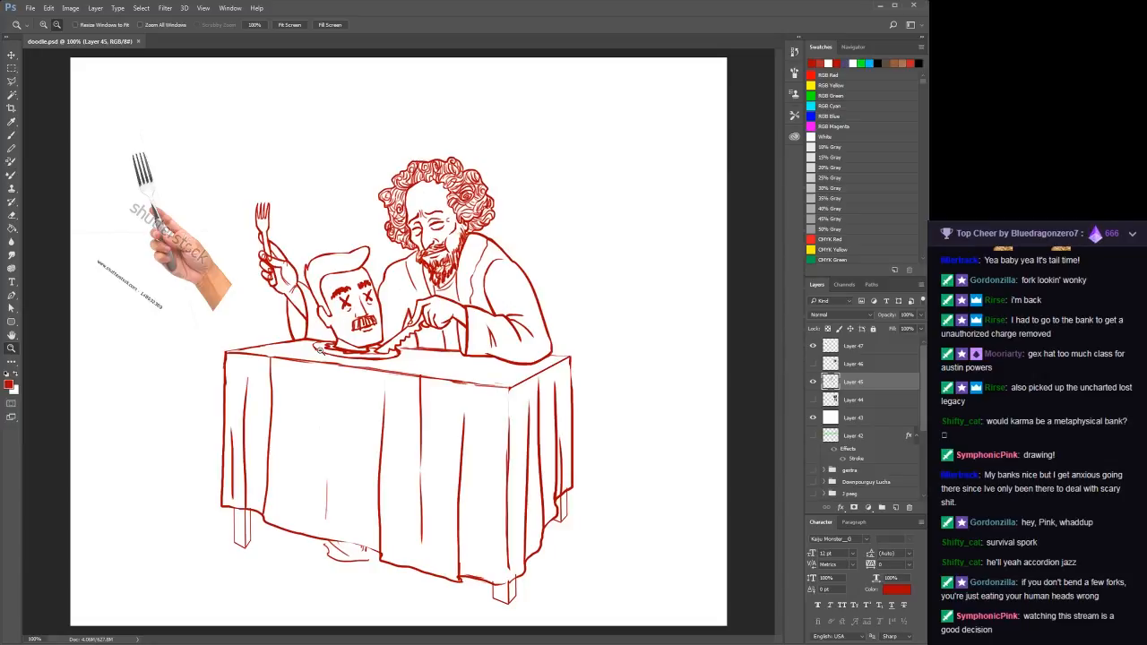
click(263, 245)
click(262, 245)
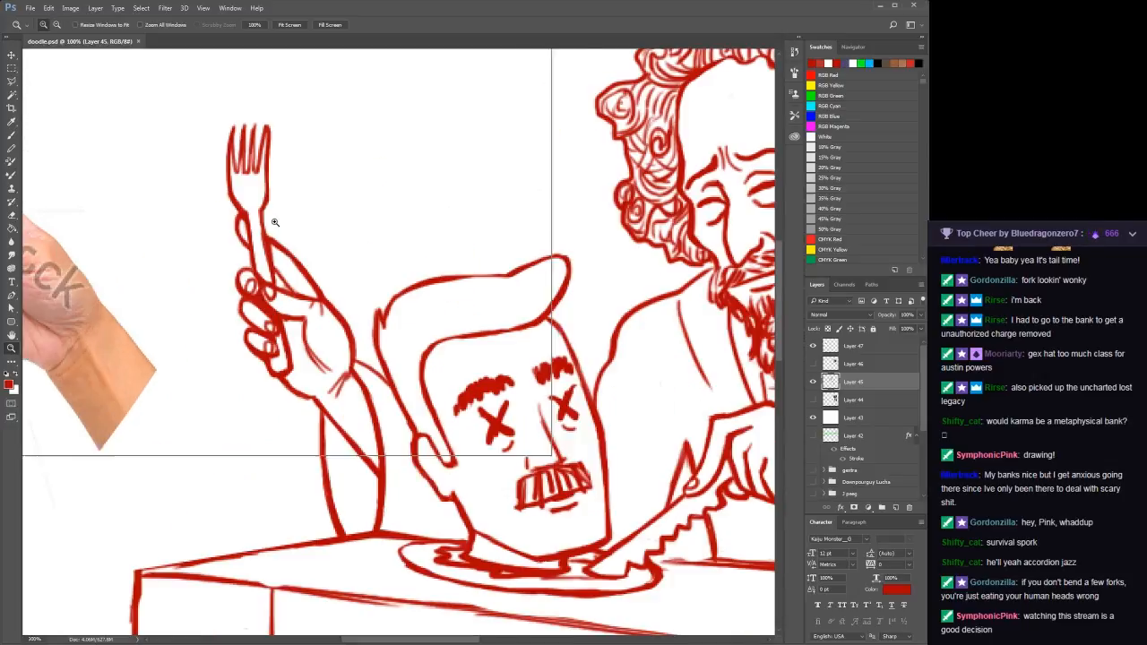
click(263, 245)
key(b)
click(291, 274)
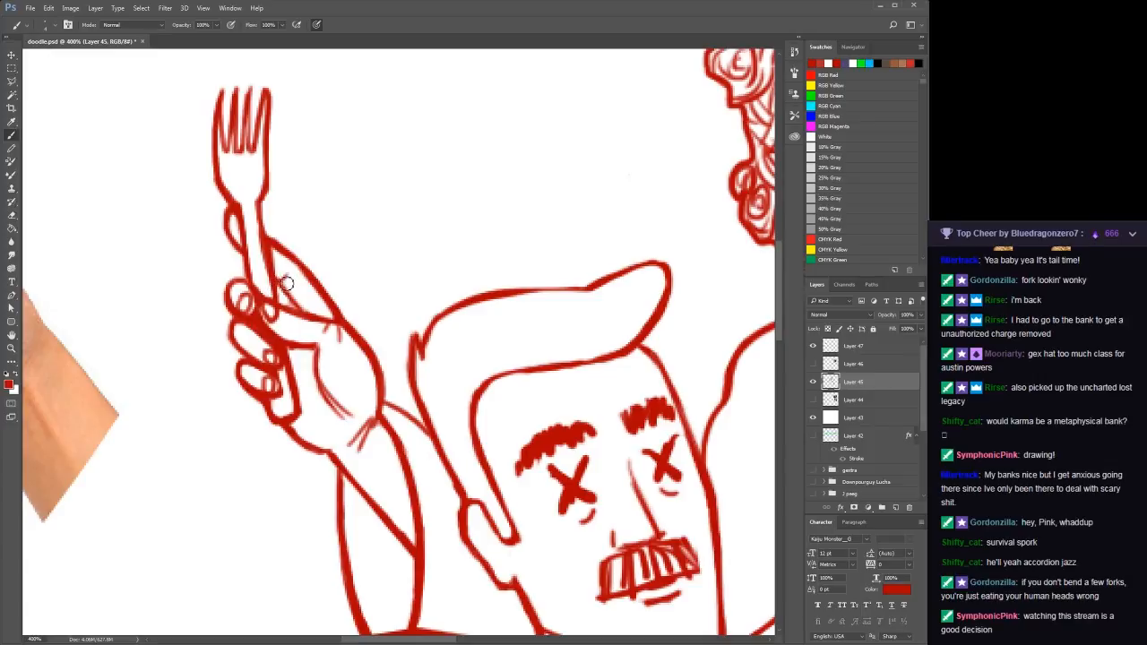
Hide the fork-hand reference layer and erase the rough plate and blood scribbles beneath the severed head, keeping a clean neck edge
key(z)
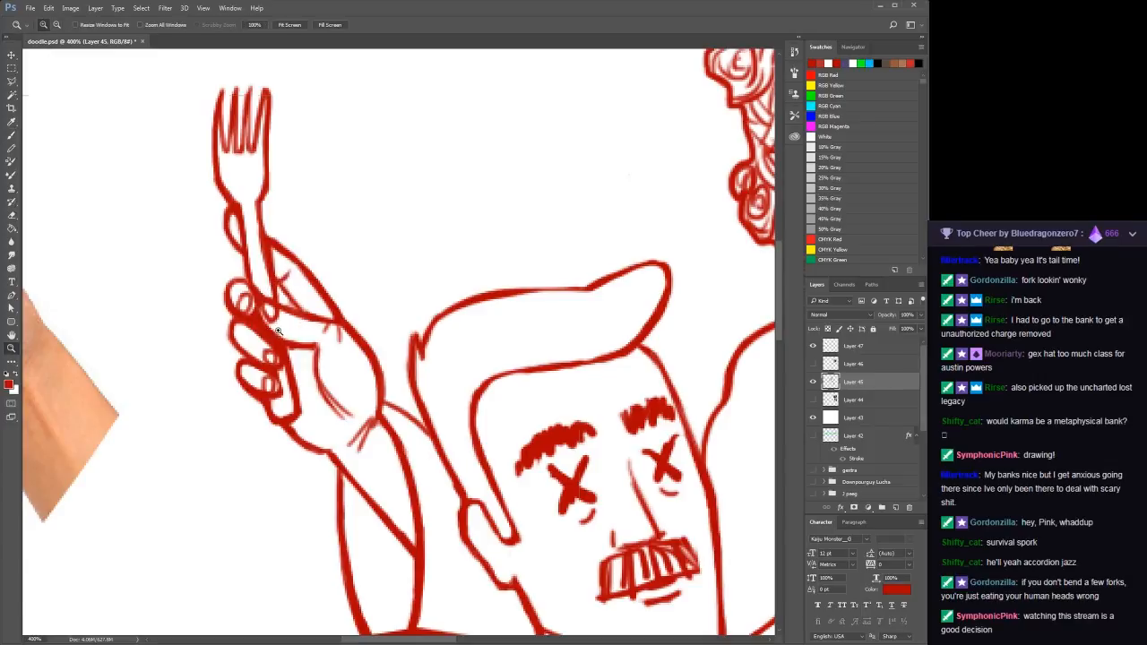
click(281, 320)
key(ctrl+0)
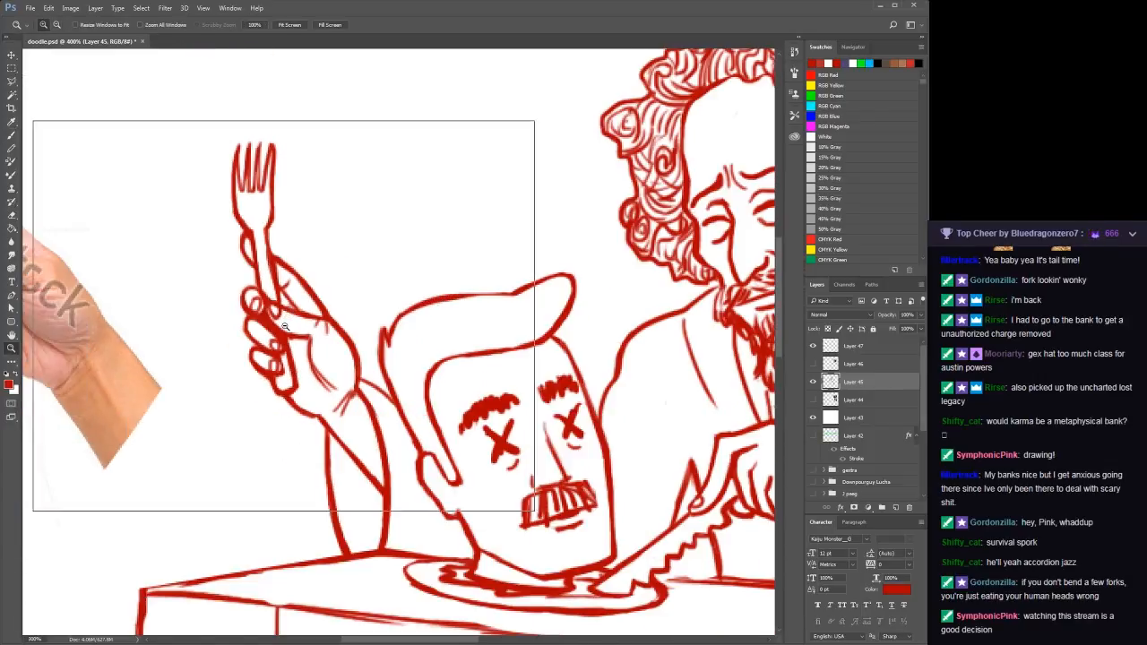
alt+click(277, 333)
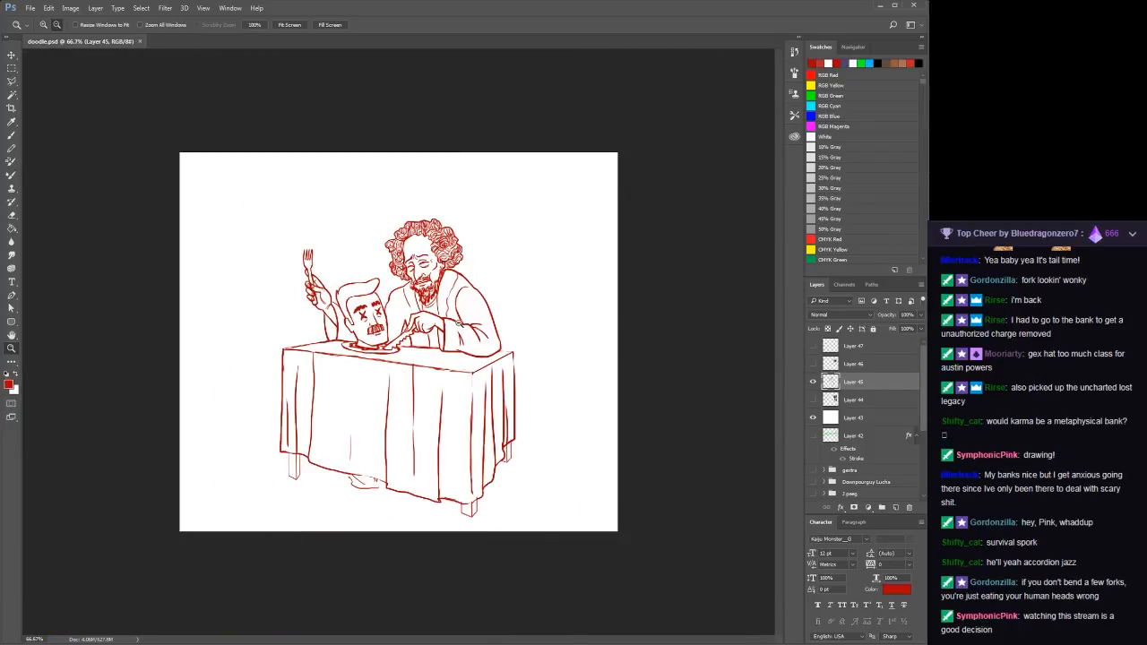
click(461, 322)
click(461, 327)
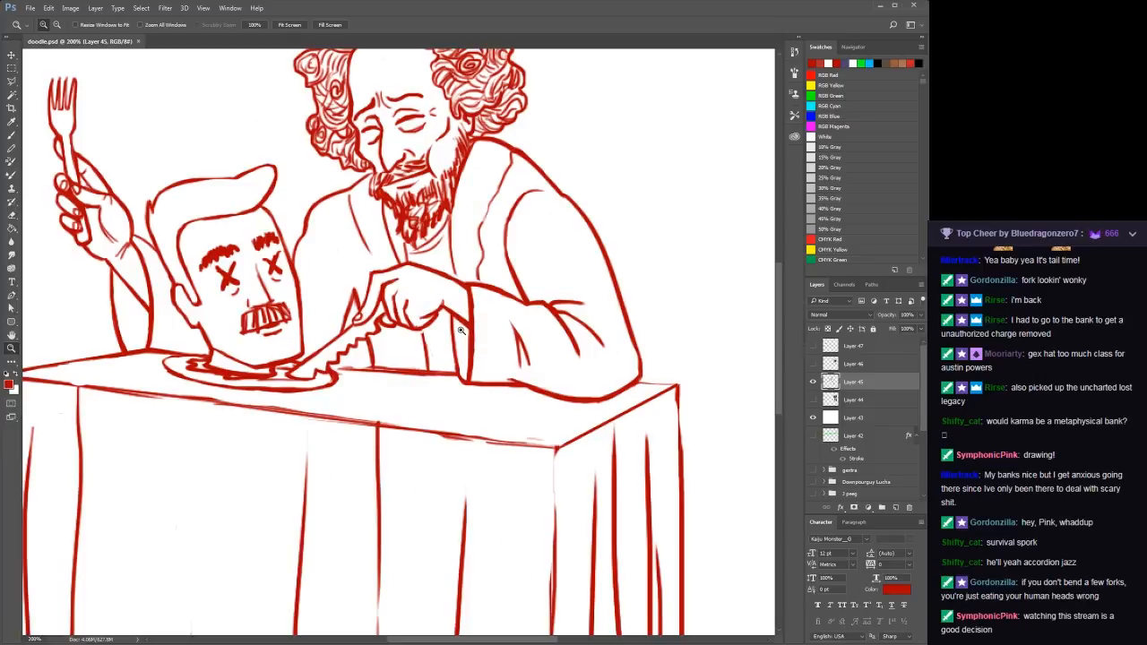
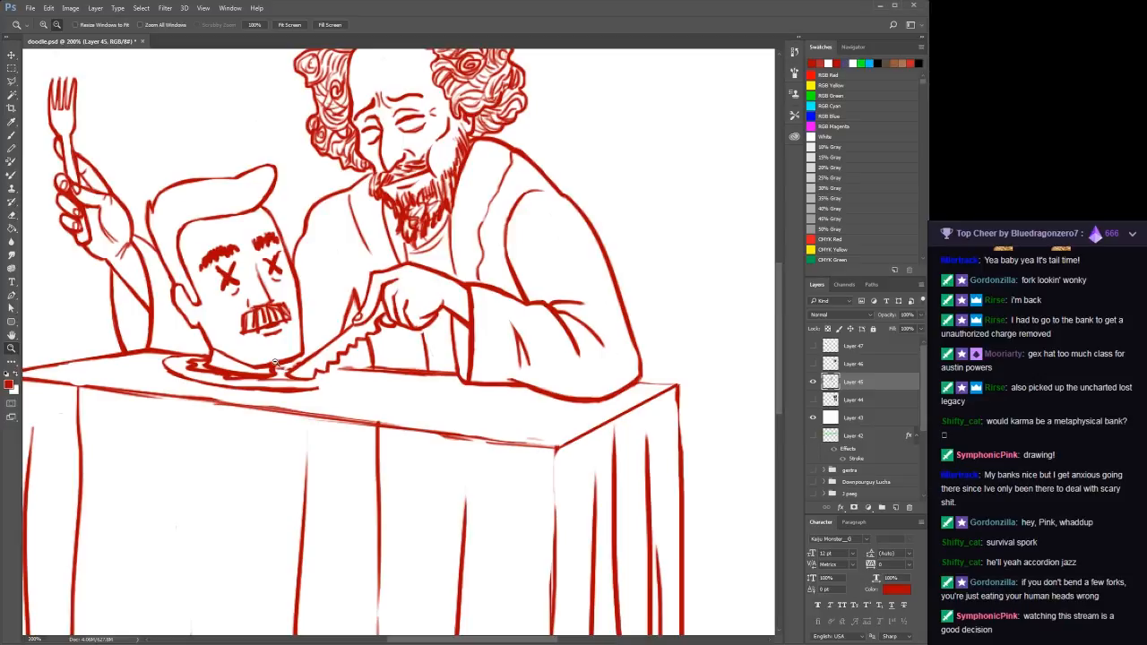
click(276, 363)
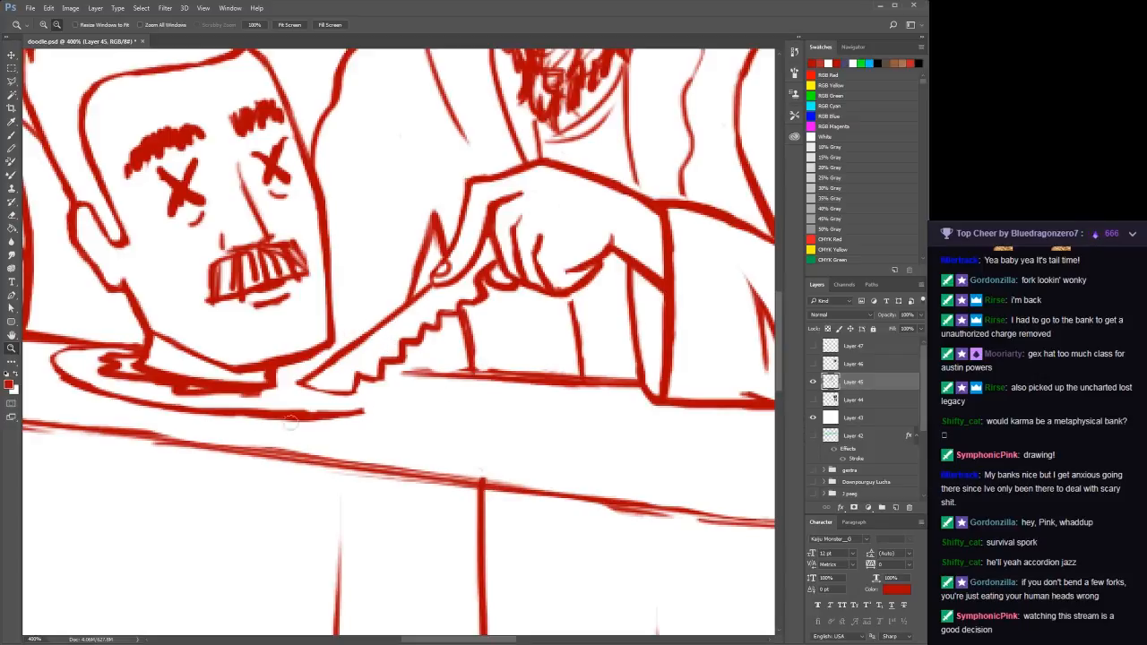
mouse_move(290, 419)
mouse_down()
mouse_move(195, 415)
mouse_move(154, 440)
mouse_move(84, 360)
mouse_move(168, 407)
mouse_move(111, 410)
mouse_move(274, 410)
mouse_move(83, 390)
mouse_move(94, 389)
mouse_move(61, 361)
mouse_move(108, 339)
mouse_move(132, 343)
mouse_move(127, 356)
mouse_move(136, 344)
mouse_move(126, 361)
mouse_move(133, 340)
mouse_move(125, 374)
mouse_move(96, 364)
mouse_move(168, 391)
mouse_move(262, 398)
mouse_move(140, 367)
mouse_move(244, 388)
mouse_move(188, 388)
mouse_move(278, 389)
mouse_move(181, 362)
mouse_move(191, 364)
mouse_move(198, 377)
mouse_move(154, 366)
mouse_move(257, 384)
mouse_move(135, 371)
mouse_up()
key(b)
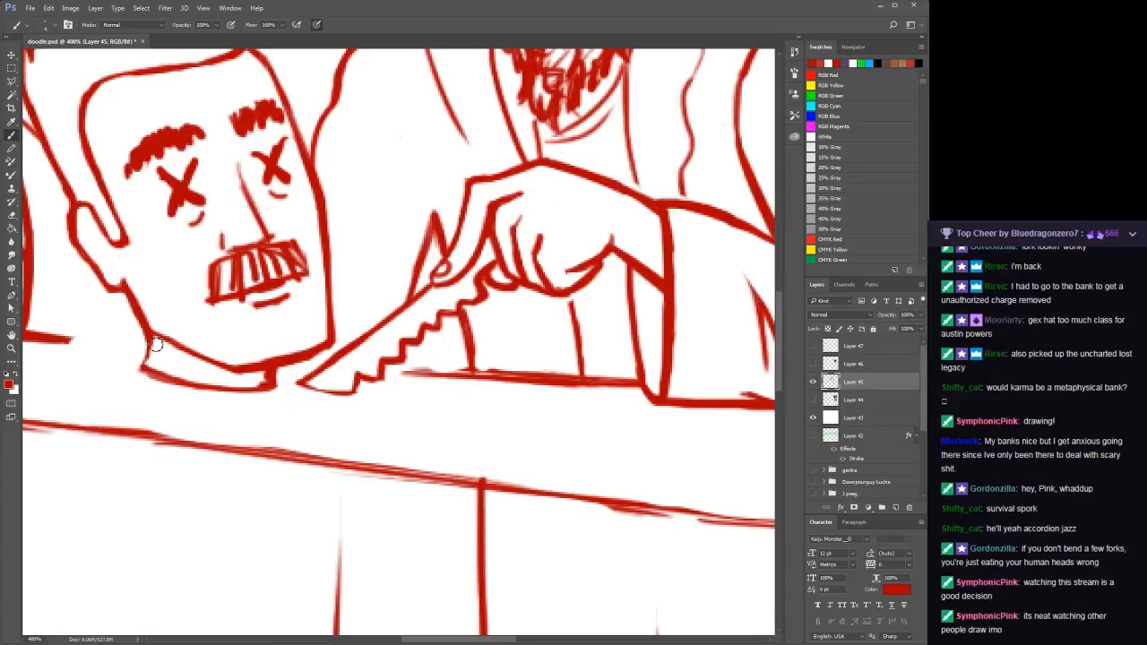
Examine the whole composition without the plate, then return to a 200% view of the head and table
key(z)
click(160, 349)
alt+click(152, 340)
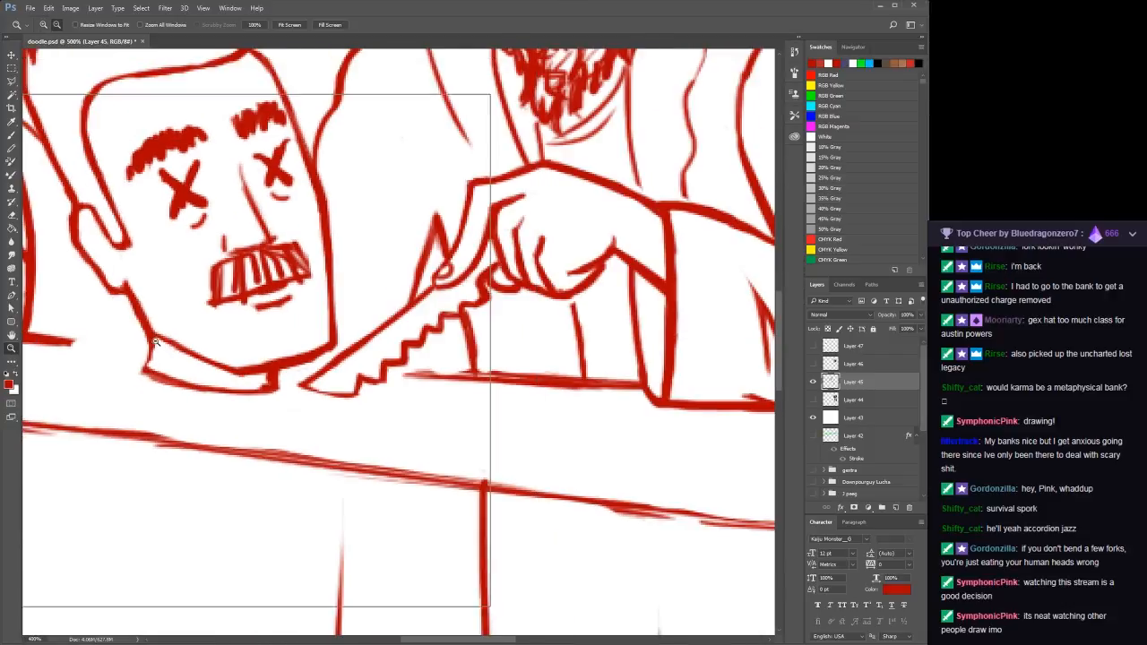
alt+click(134, 327)
alt+click(112, 314)
alt+click(93, 302)
alt+click(94, 302)
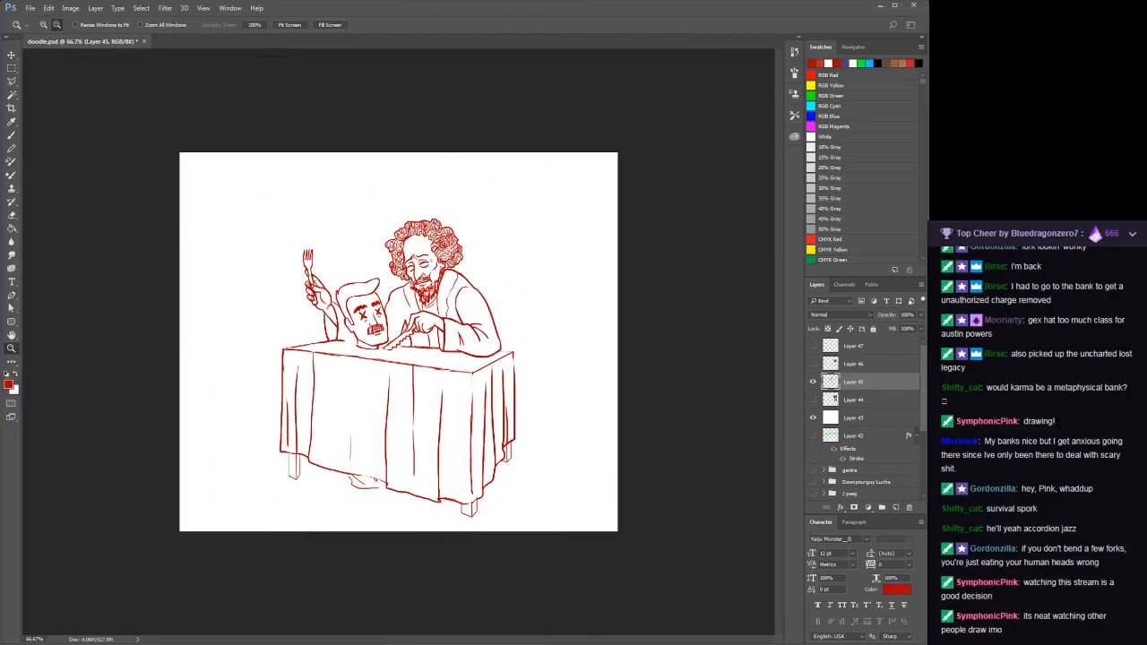
click(363, 341)
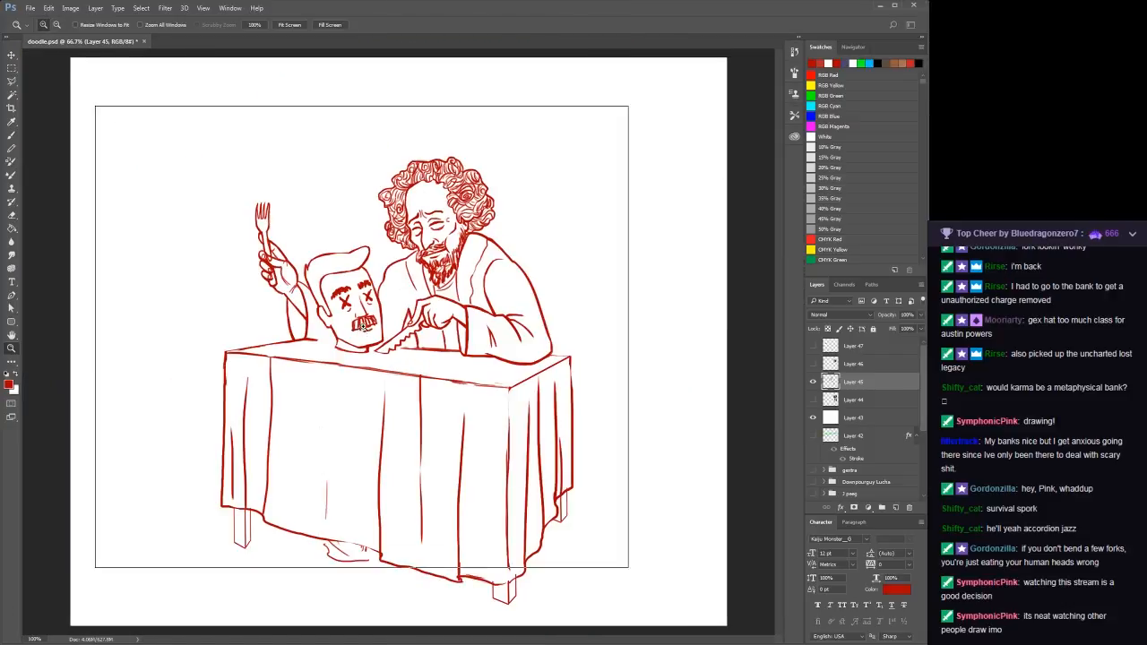
click(368, 327)
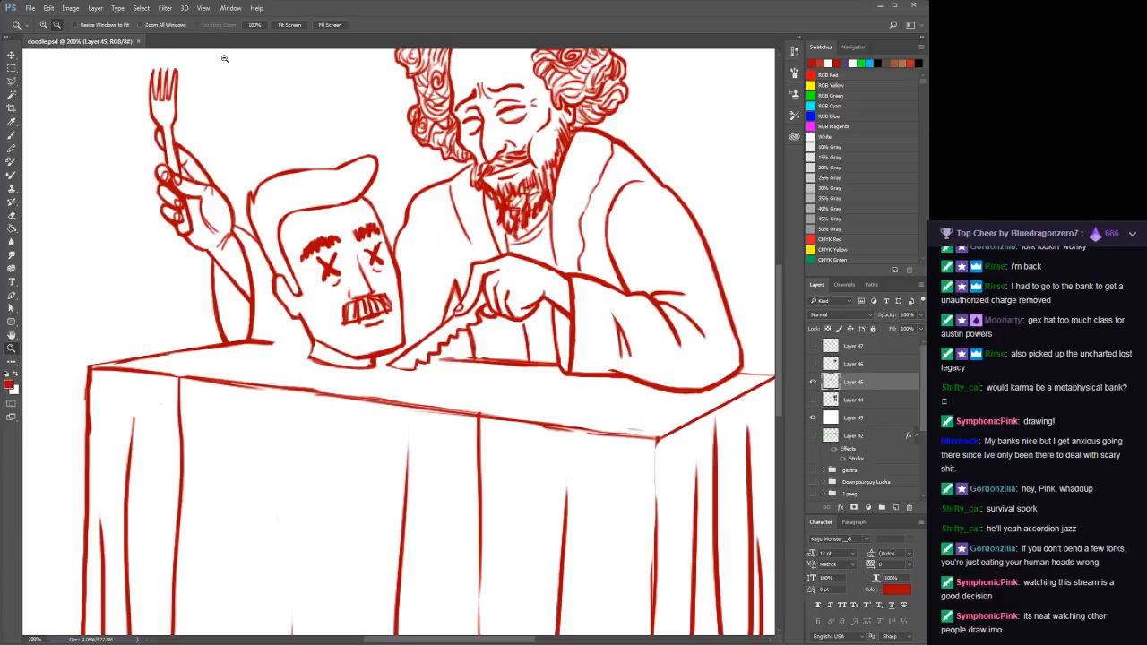
Create a layer named palte=????, make a wide elliptical selection around the neck base, and stroke it in red as the plate
key(ctrl+alt+shift+s)
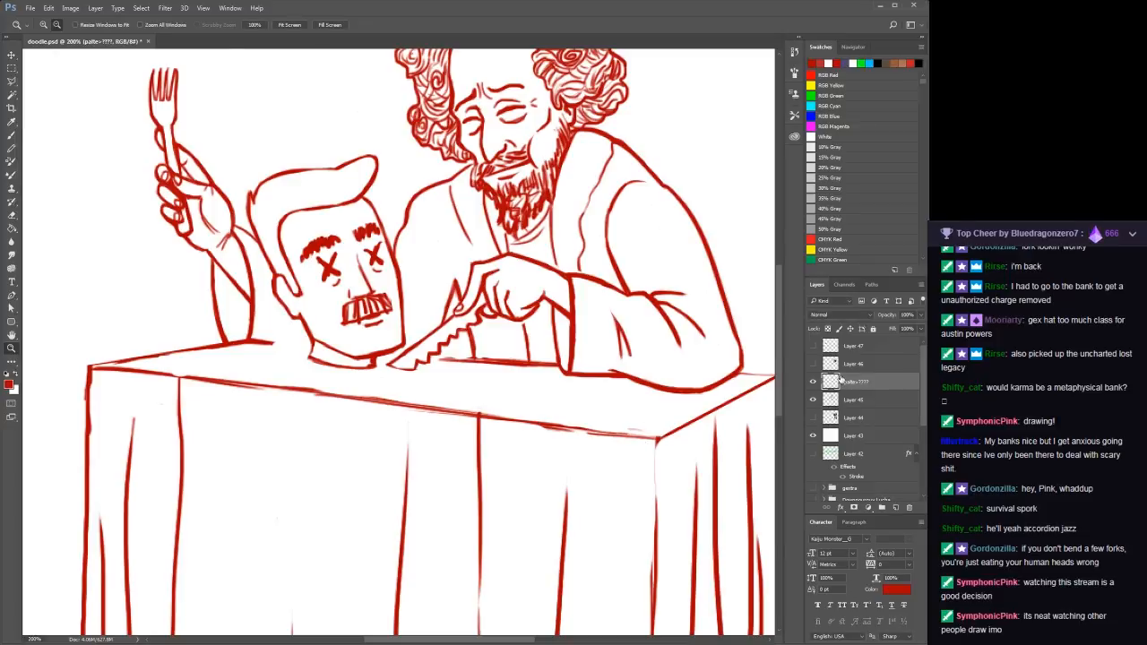
key(m)
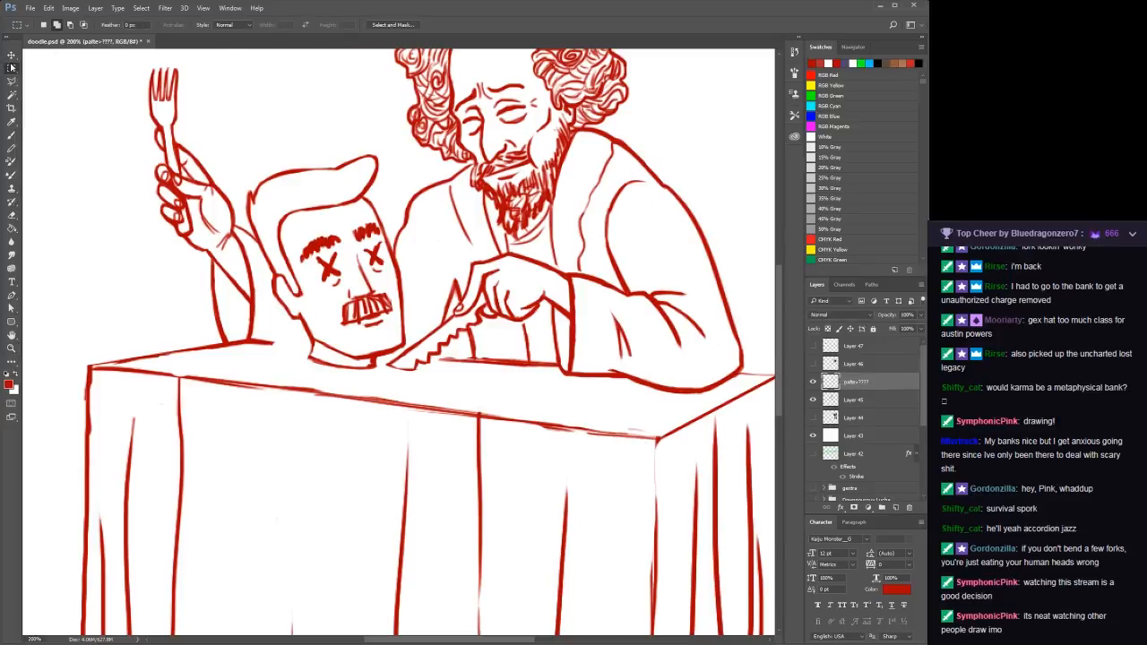
key(shift+m)
drag(403, 380, 447, 376)
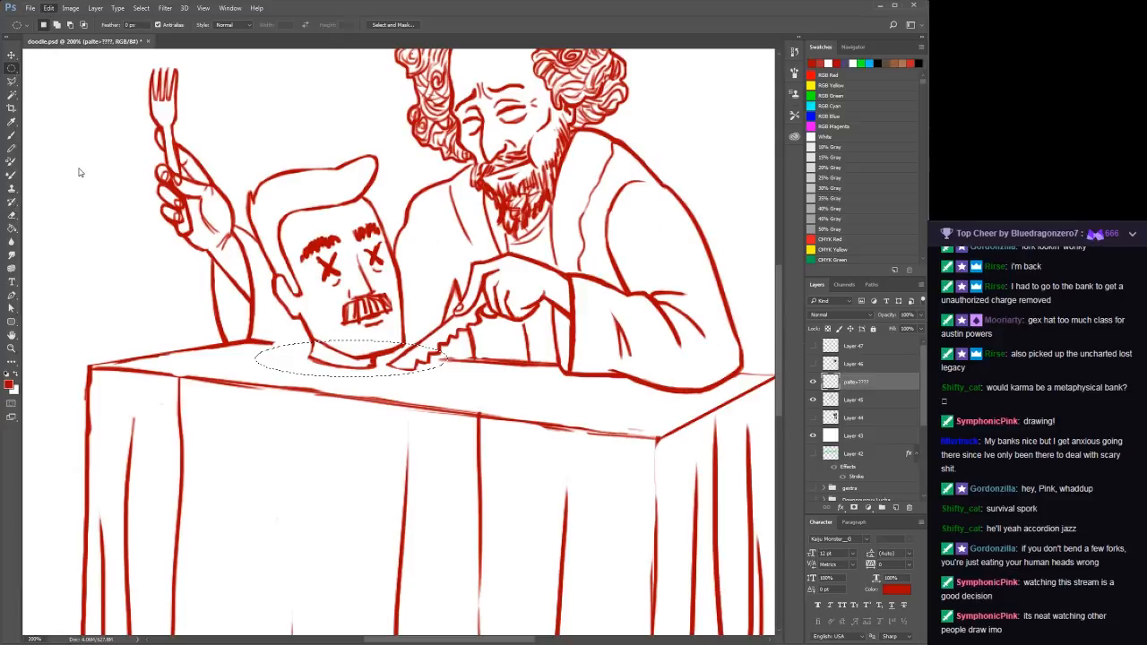
key(i)
key(m)
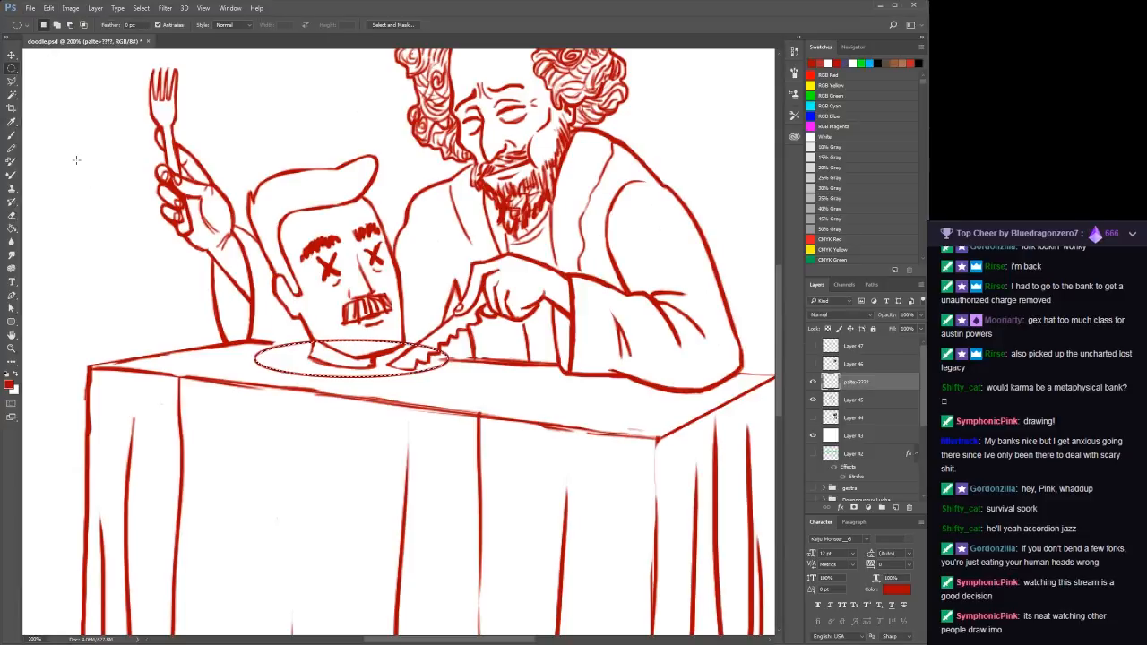
key(b)
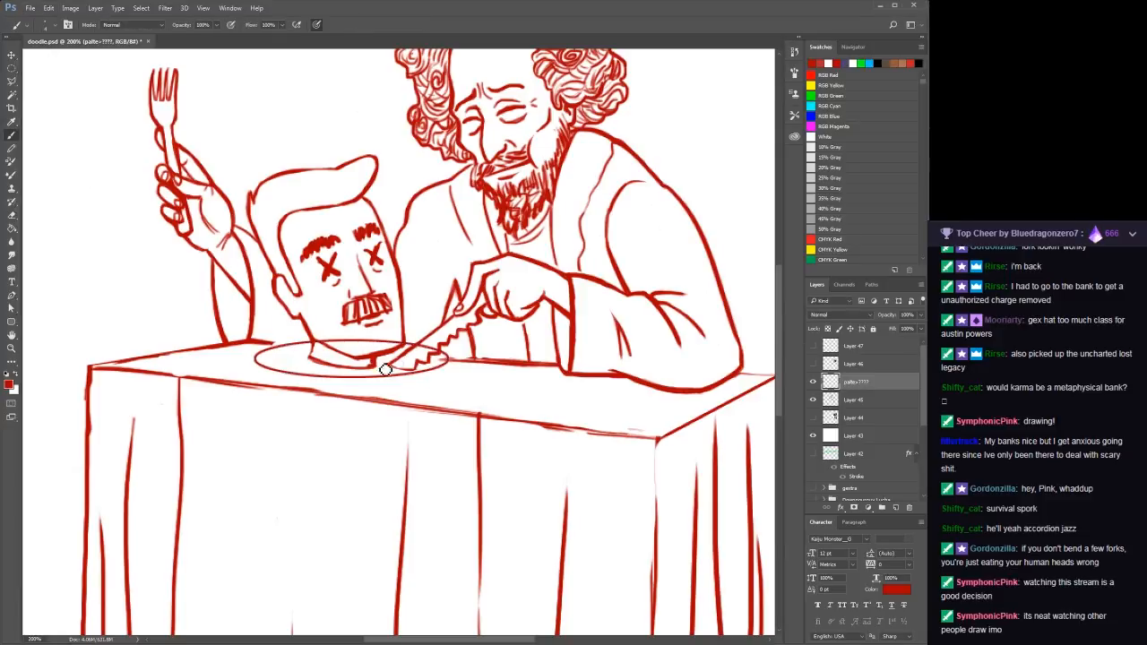
Move the plate ellipse slightly down and a little to the left beneath the head
key(v)
key(Down)
key(Down)
key(Down)
key(Down)
key(Down)
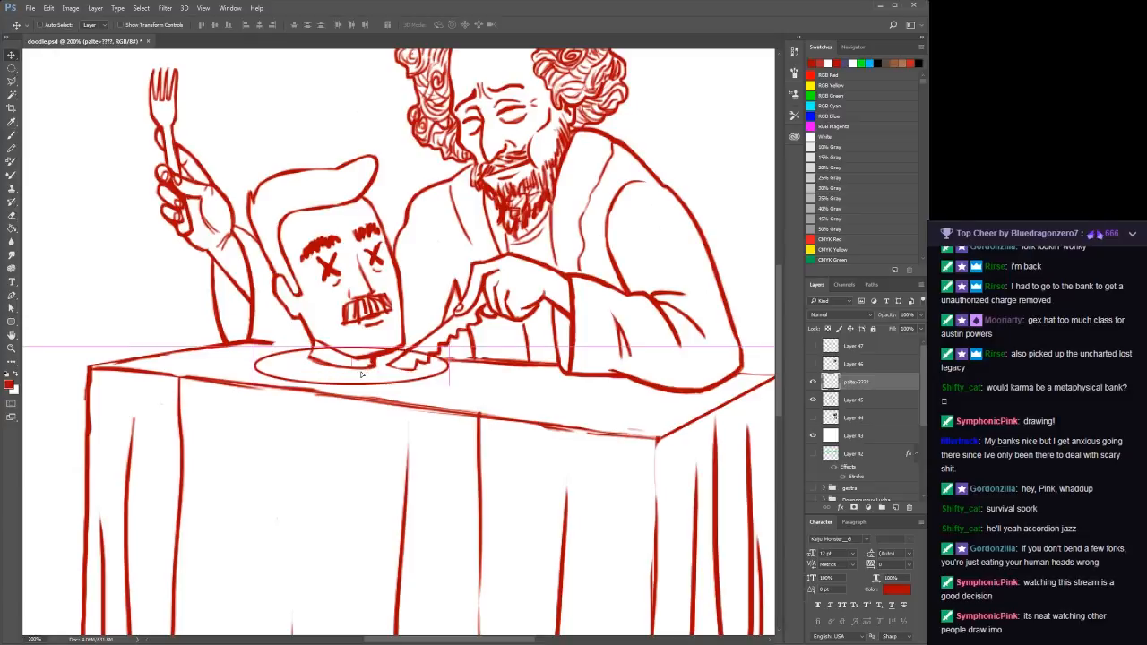
key(Left)
key(Left)
key(Left)
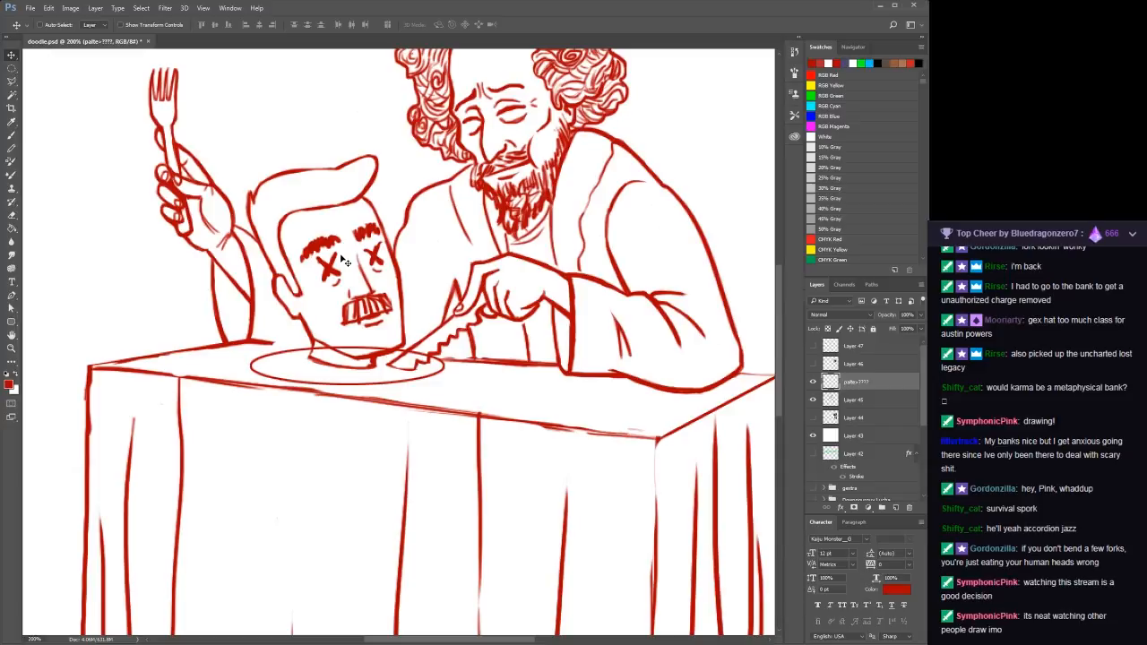
Transform the plate ellipse, rotating it about 4° clockwise to follow the table's slope and flattening its height slightly
key(ctrl+t)
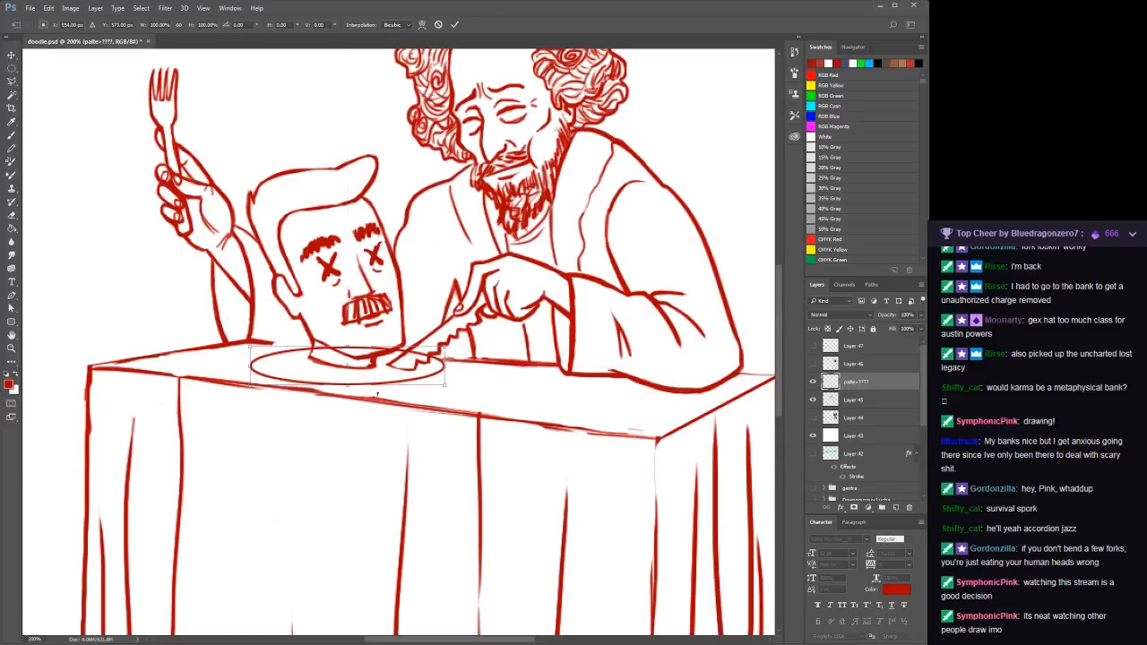
drag(347, 385, 348, 391)
drag(448, 413, 452, 410)
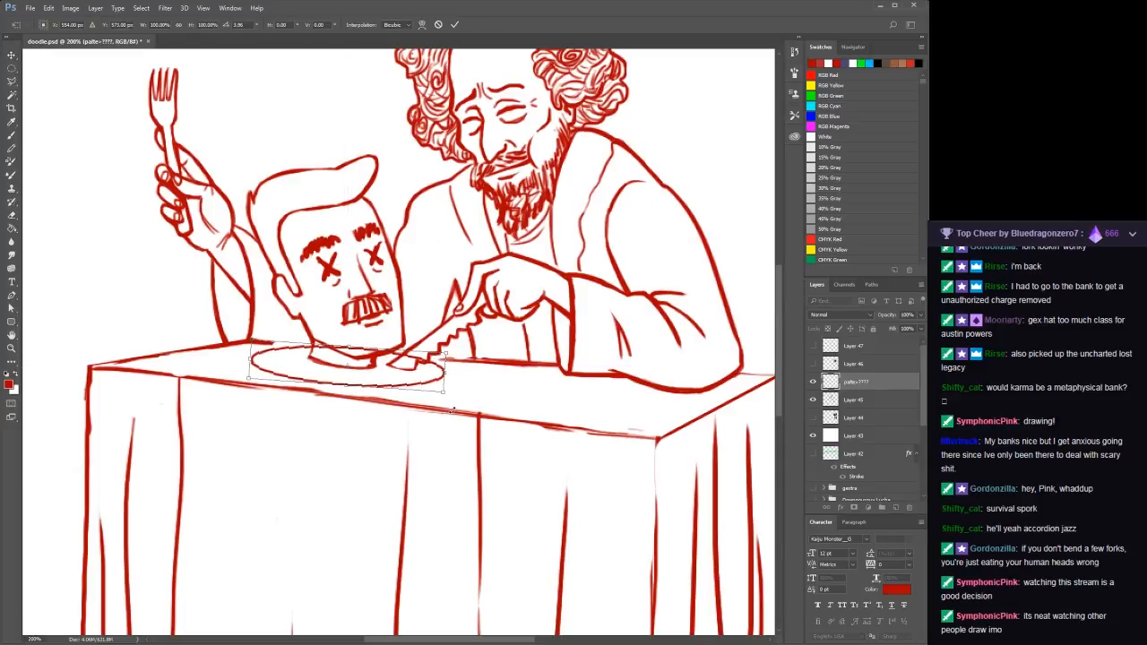
drag(346, 387, 348, 385)
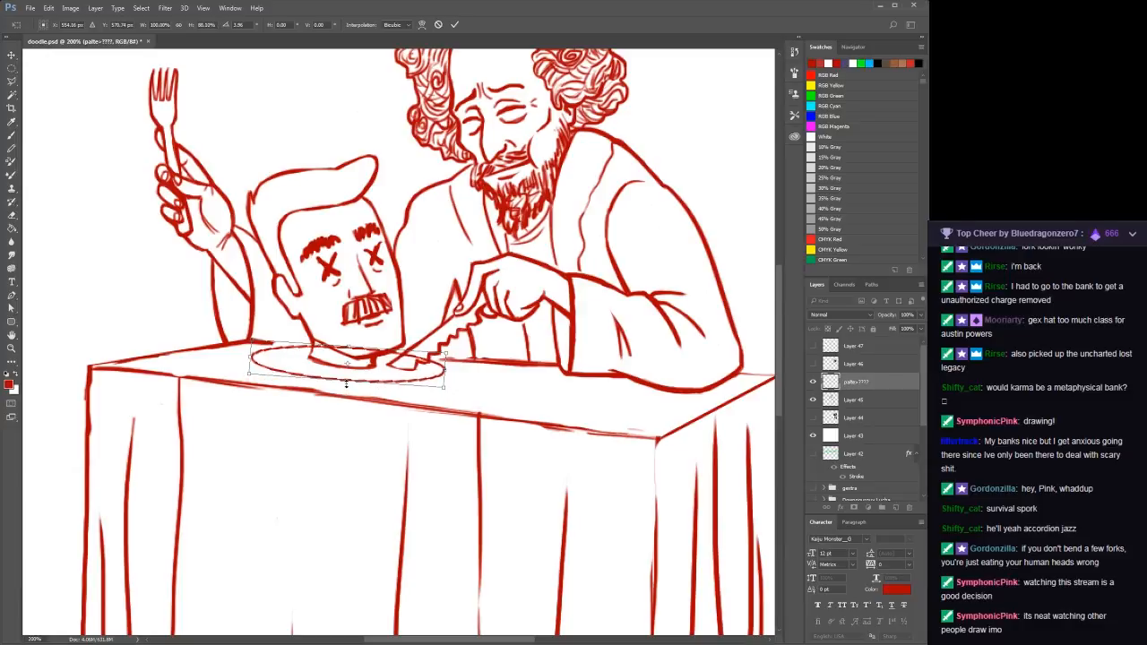
key(Return)
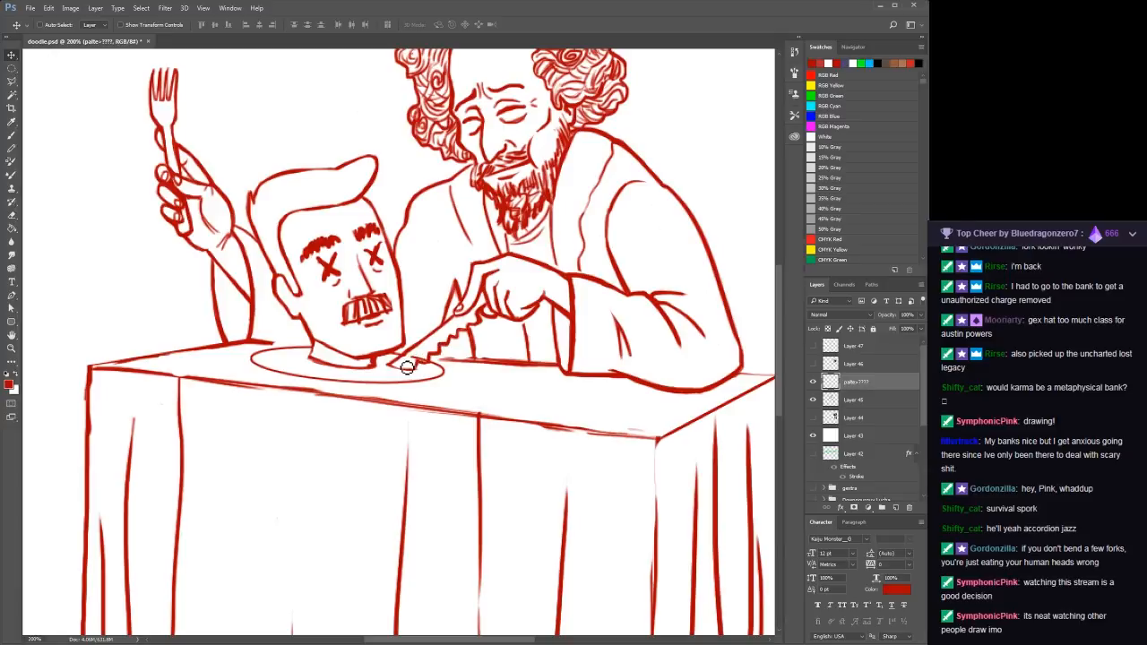
Erase the plate outline where it crosses the neck and knife, merge it into Layer 45, toggle that layer's visibility to check, and save
drag(423, 362, 402, 368)
key(ctrl+e)
click(814, 382)
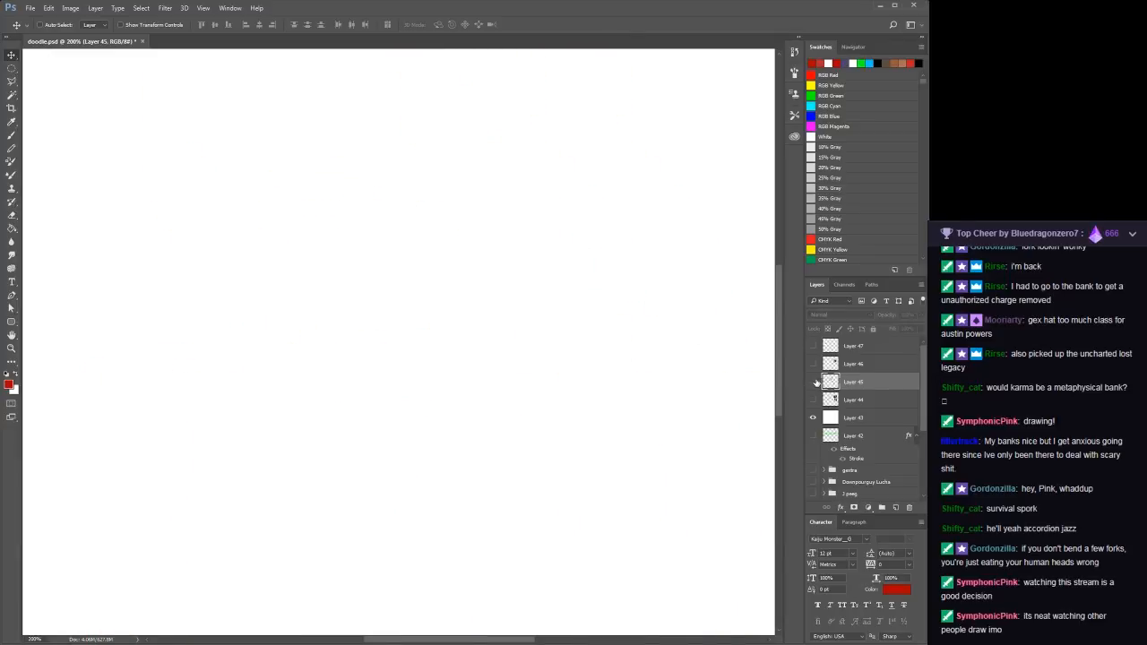
click(814, 382)
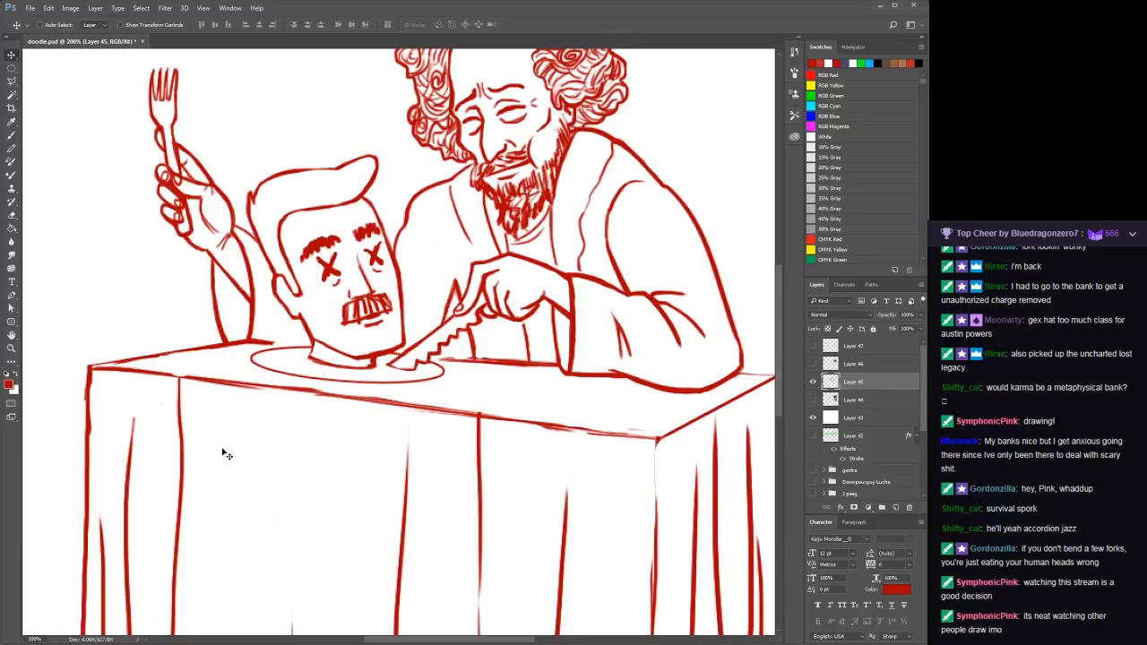
key(ctrl+s)
Draw short wrinkle lines across the bearded man's forehead
key(space)
drag(606, 93, 615, 201)
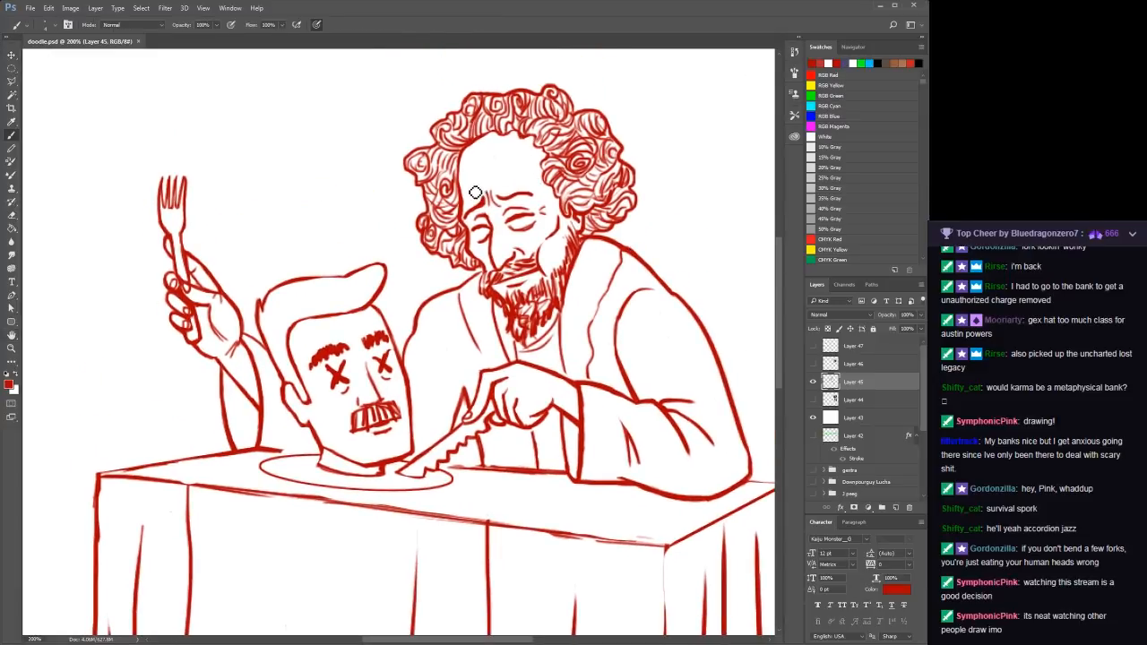
mouse_move(481, 181)
mouse_down()
mouse_move(518, 174)
mouse_move(518, 165)
mouse_up()
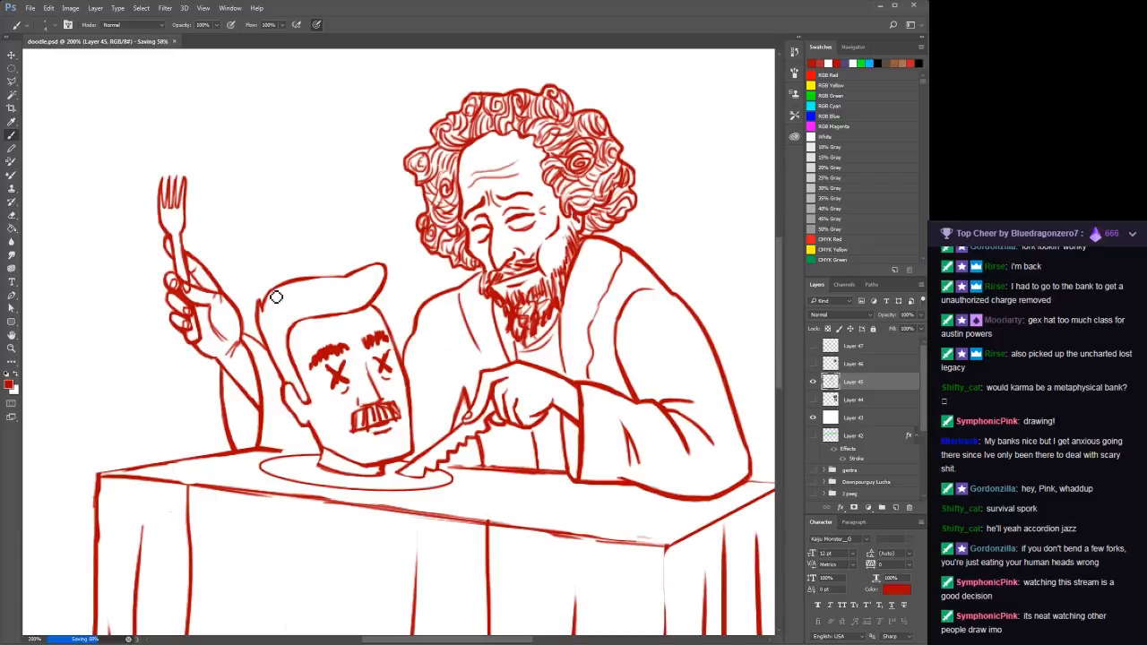
Draw the inner fold lines of the severed head's ear on Layer 45 and save the document
key(space)
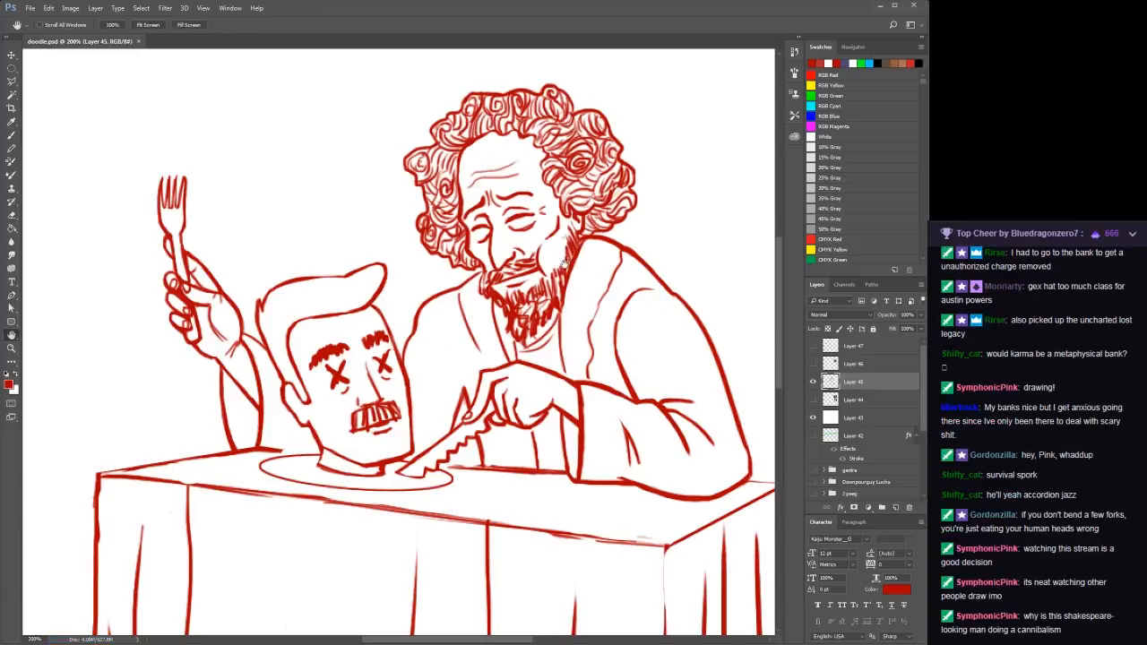
mouse_move(253, 445)
mouse_down()
mouse_move(268, 311)
mouse_move(273, 406)
mouse_move(186, 360)
mouse_move(223, 383)
mouse_move(213, 375)
mouse_up()
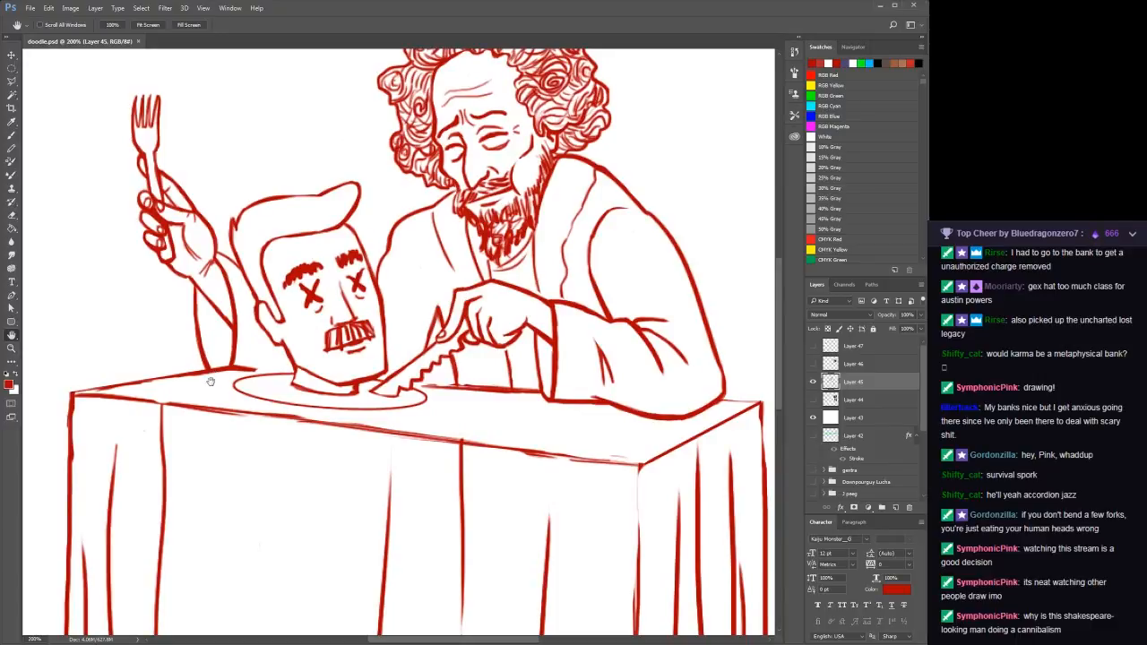
key(b)
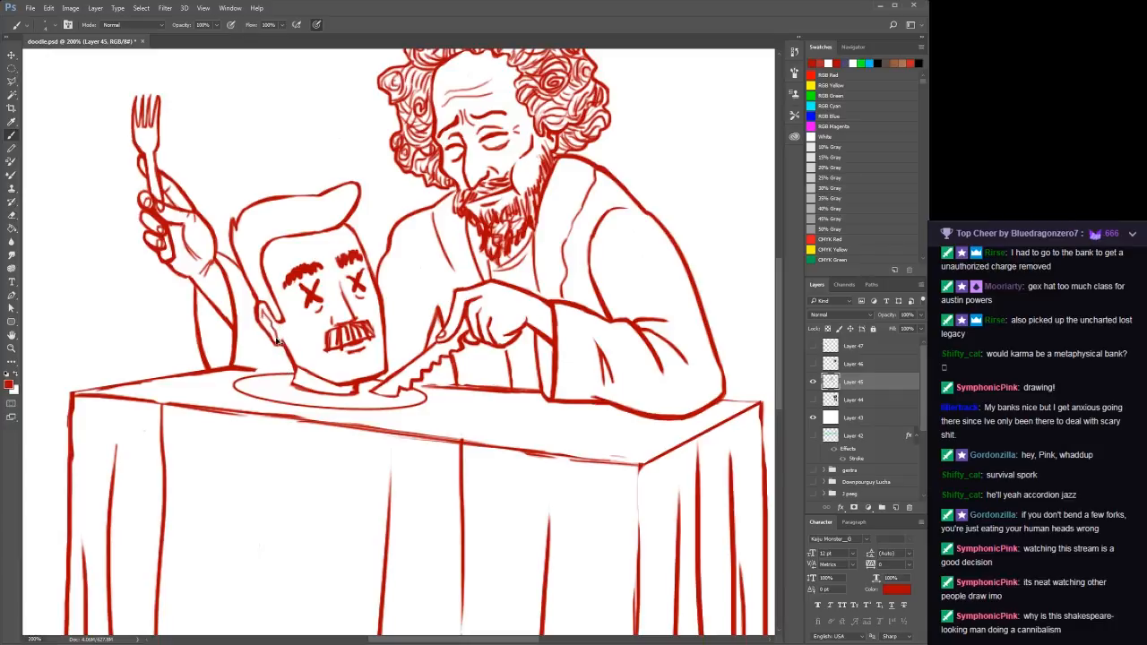
scroll(274, 336, up, 2)
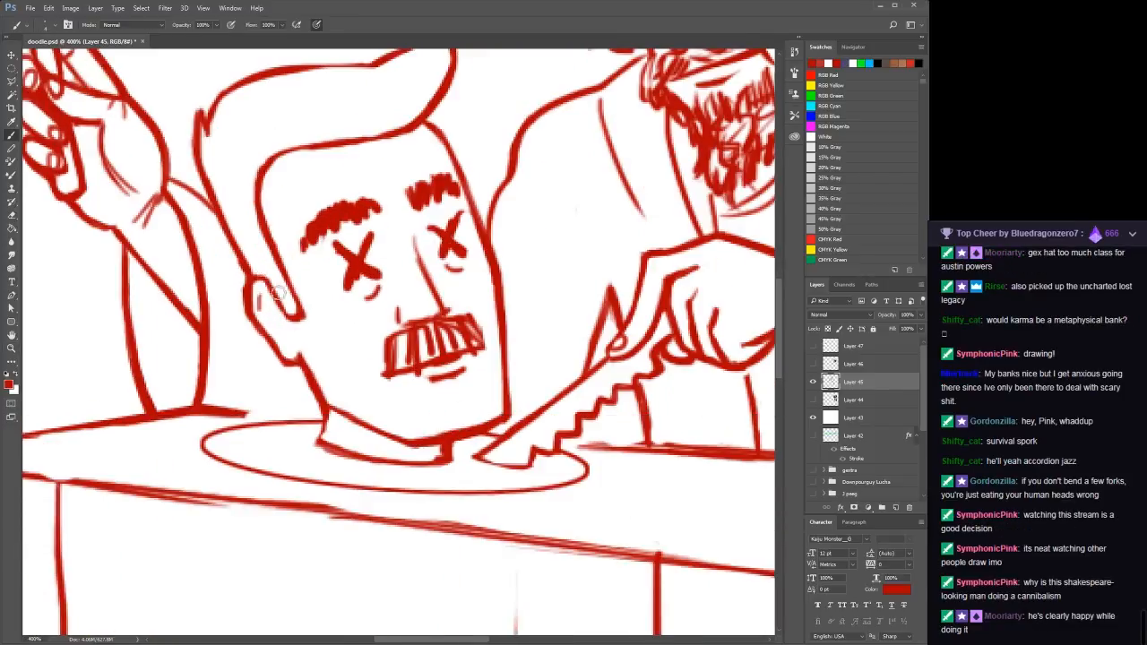
mouse_move(266, 310)
mouse_down()
mouse_move(257, 297)
mouse_move(287, 340)
mouse_up()
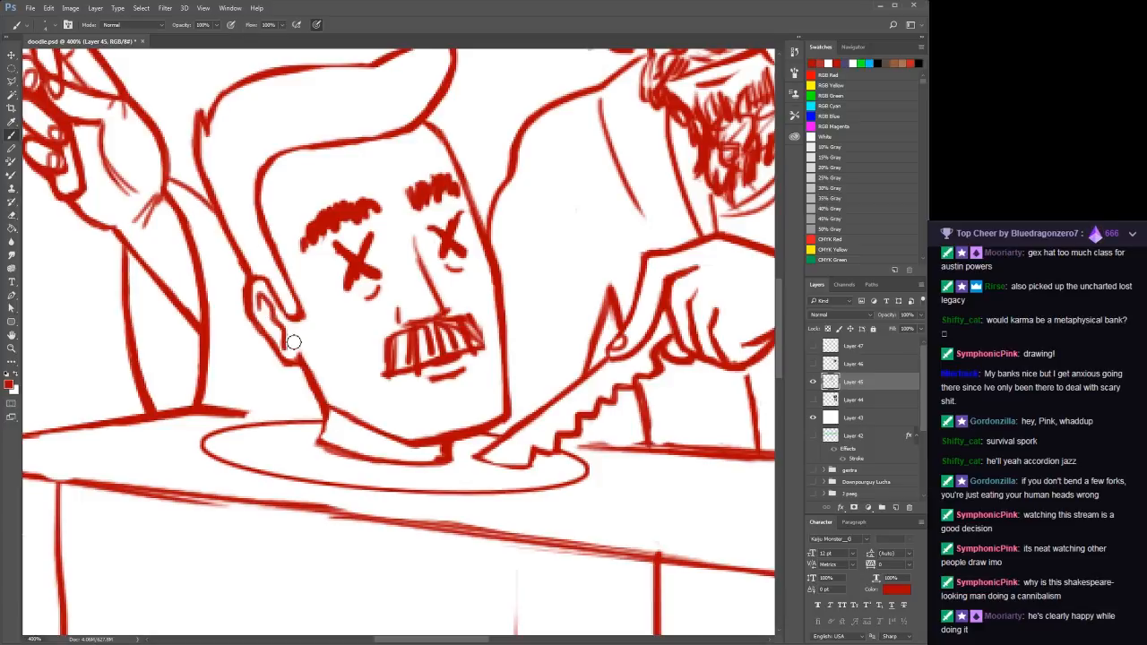
key(z)
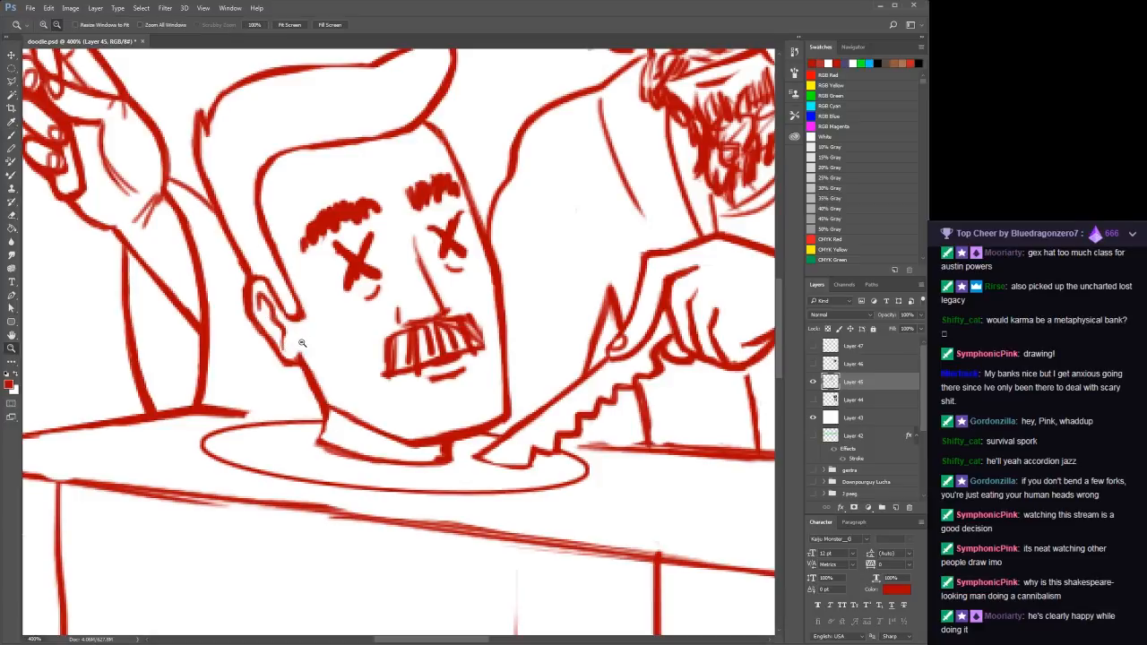
click(300, 341)
alt+click(301, 329)
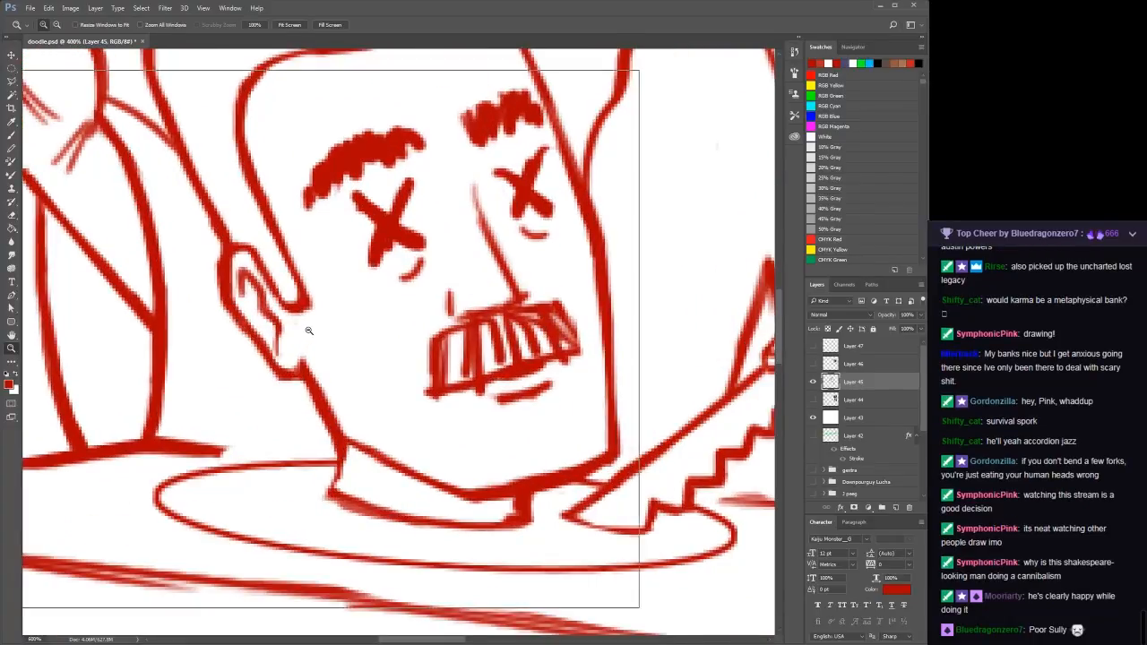
alt+click(309, 349)
alt+click(319, 368)
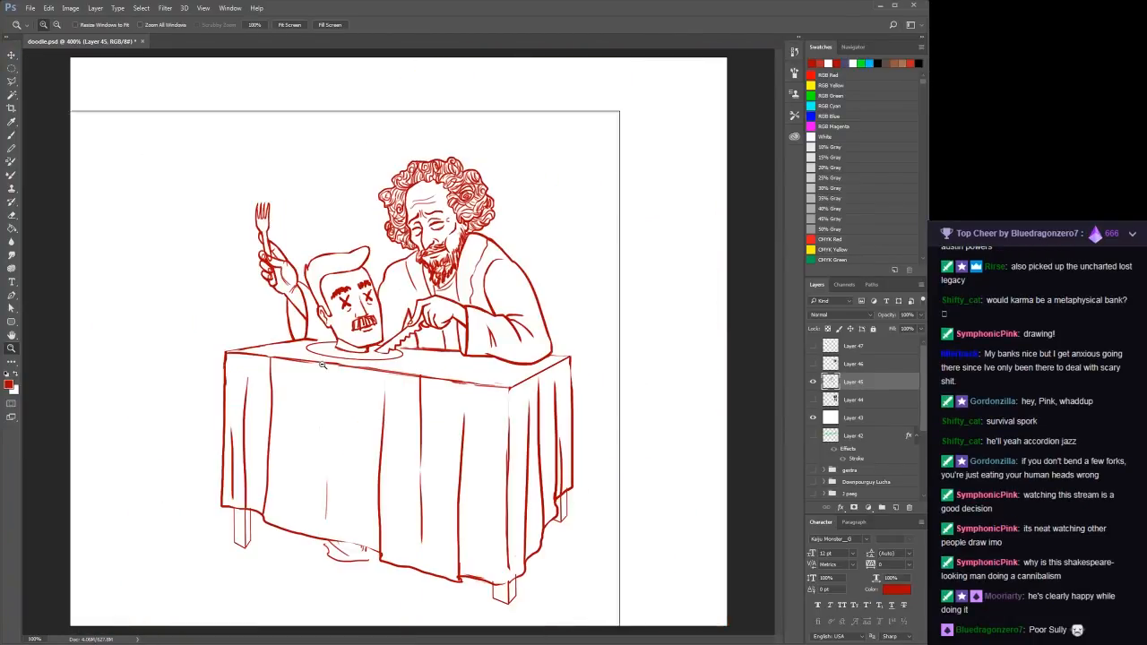
alt+click(321, 368)
key(ctrl+s)
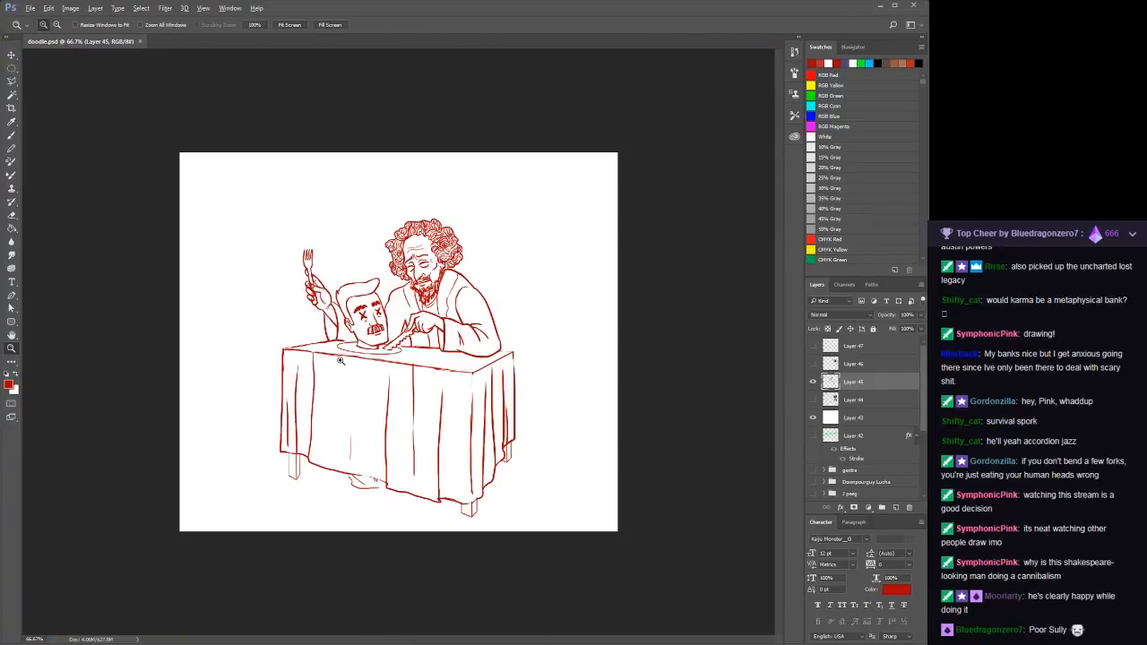
Select a thin straight strip along the table's back edge and paint it red beside the elbow and between the knife and sleeve
click(333, 365)
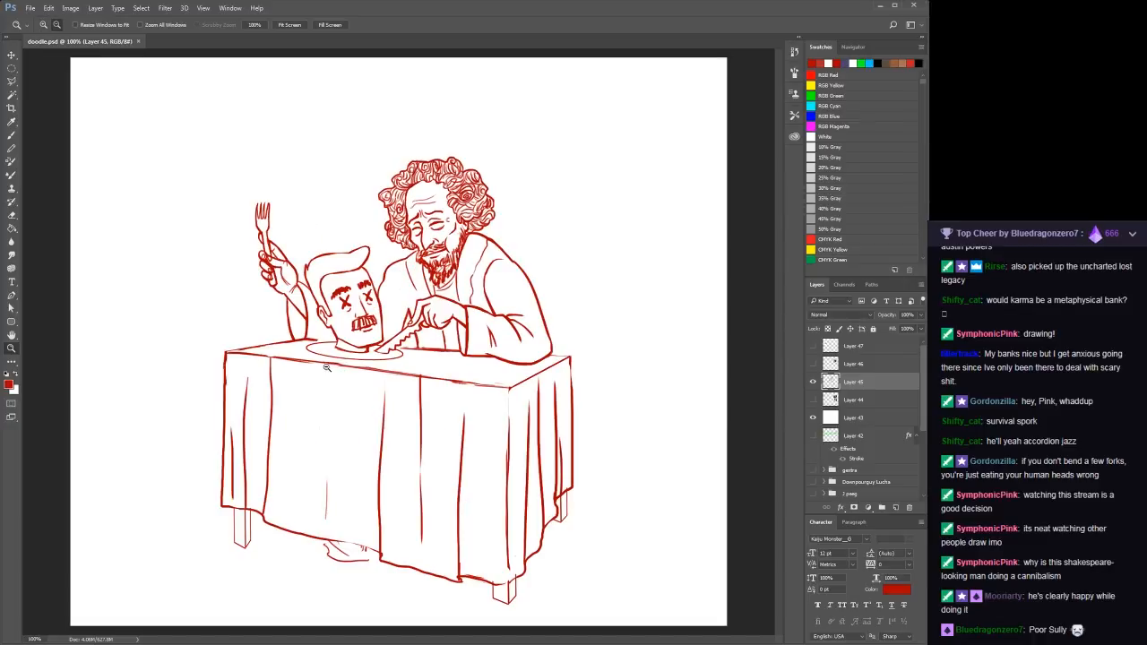
click(585, 491)
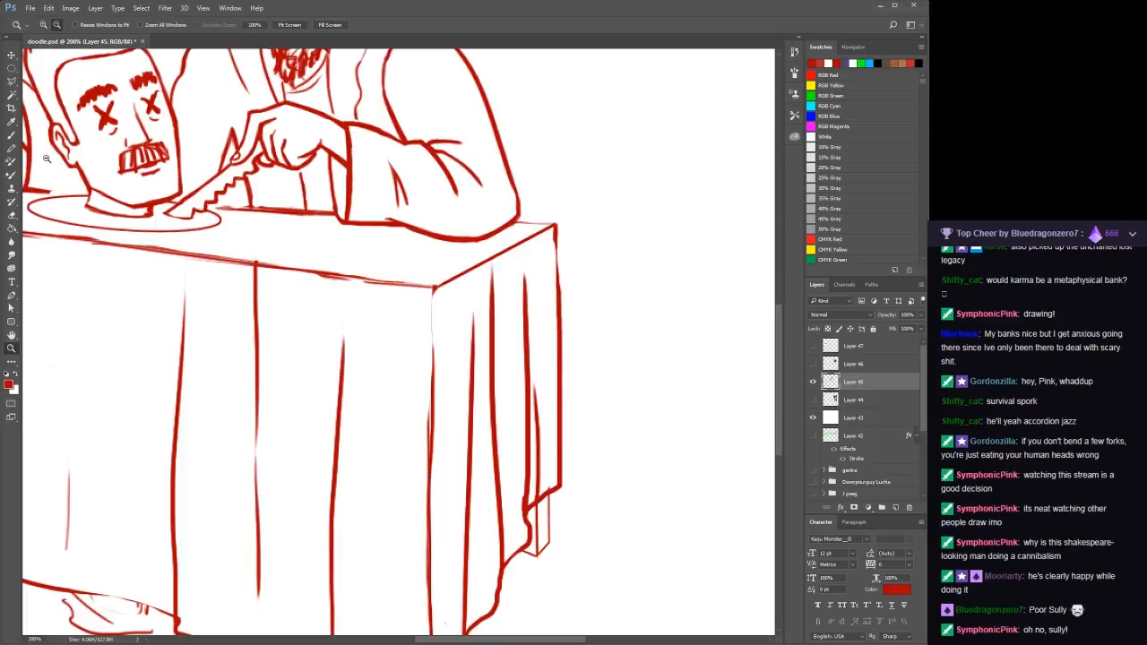
click(303, 228)
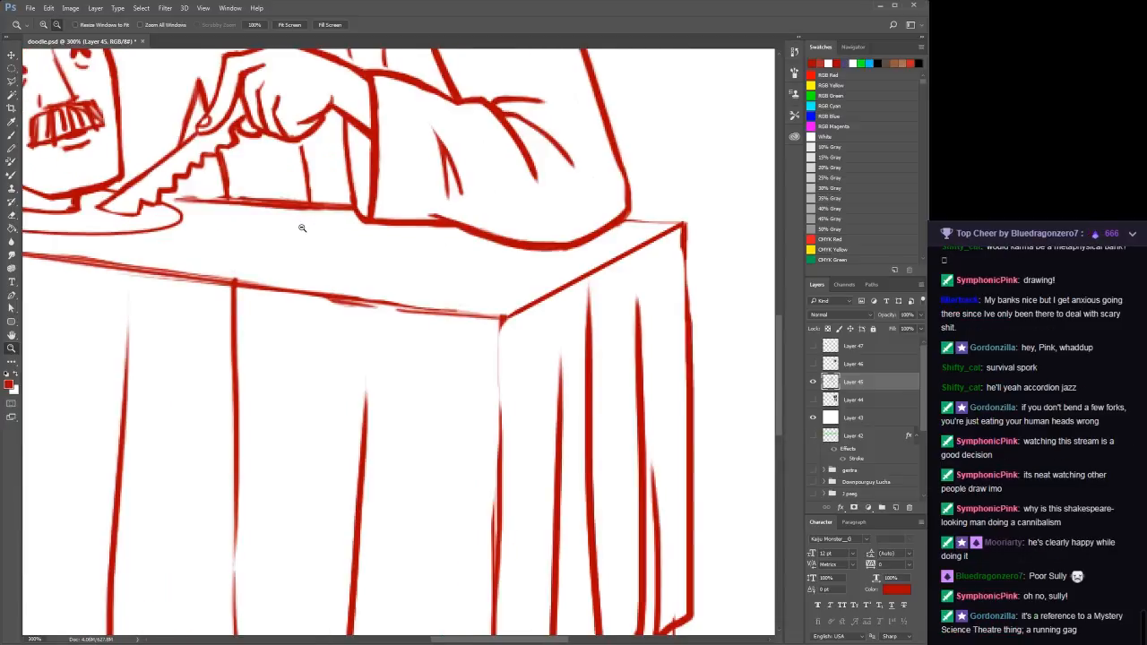
alt+click(303, 228)
alt+click(303, 227)
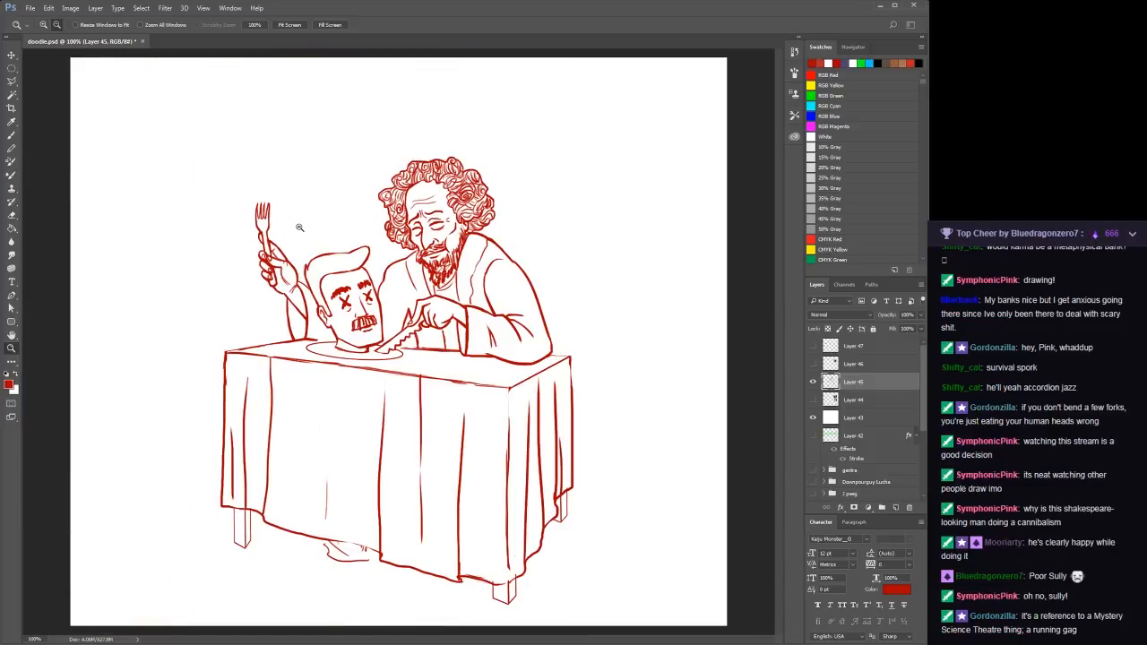
key(l)
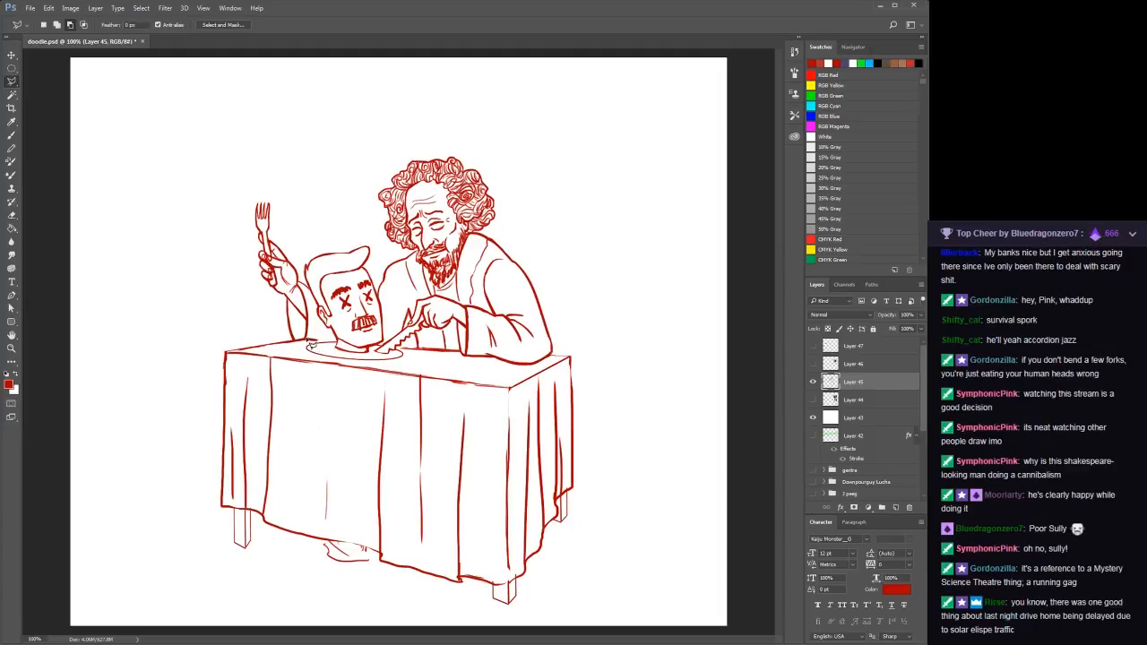
mouse_move(311, 344)
mouse_down()
mouse_move(590, 327)
mouse_move(544, 364)
mouse_move(573, 362)
mouse_up()
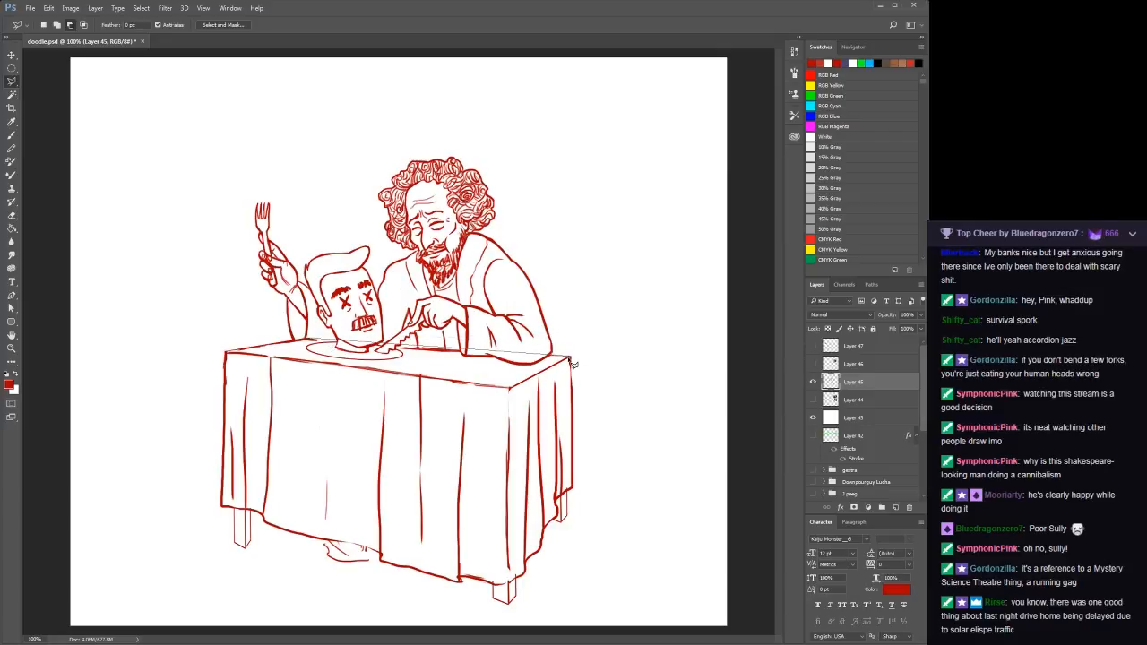
drag(565, 357, 310, 347)
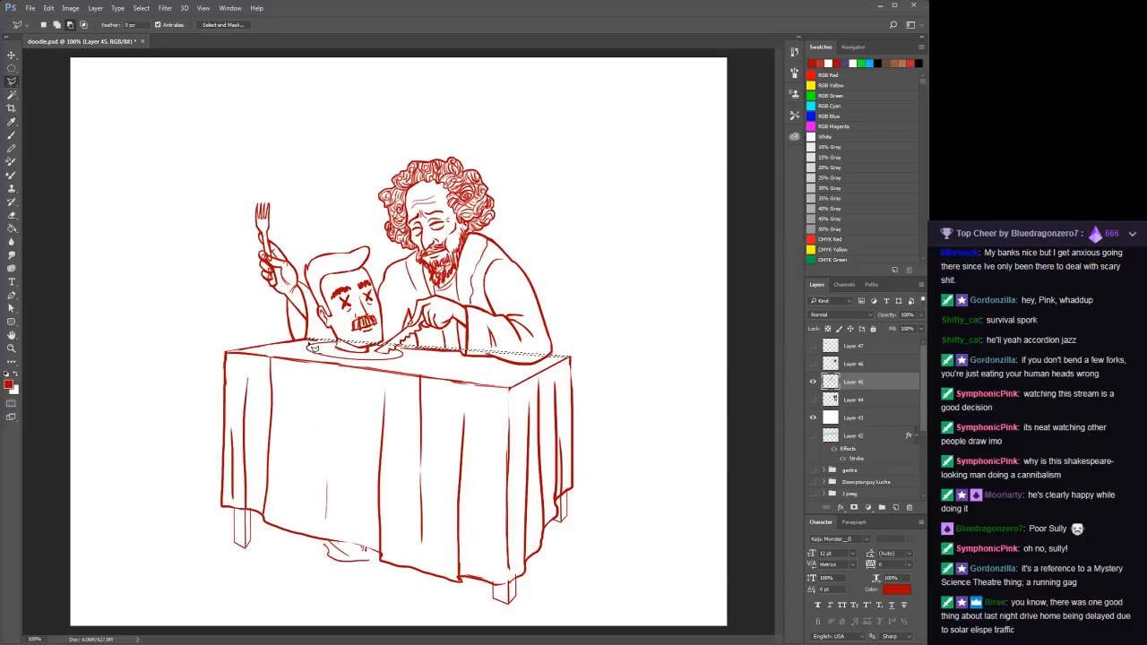
key(z)
click(549, 353)
click(550, 353)
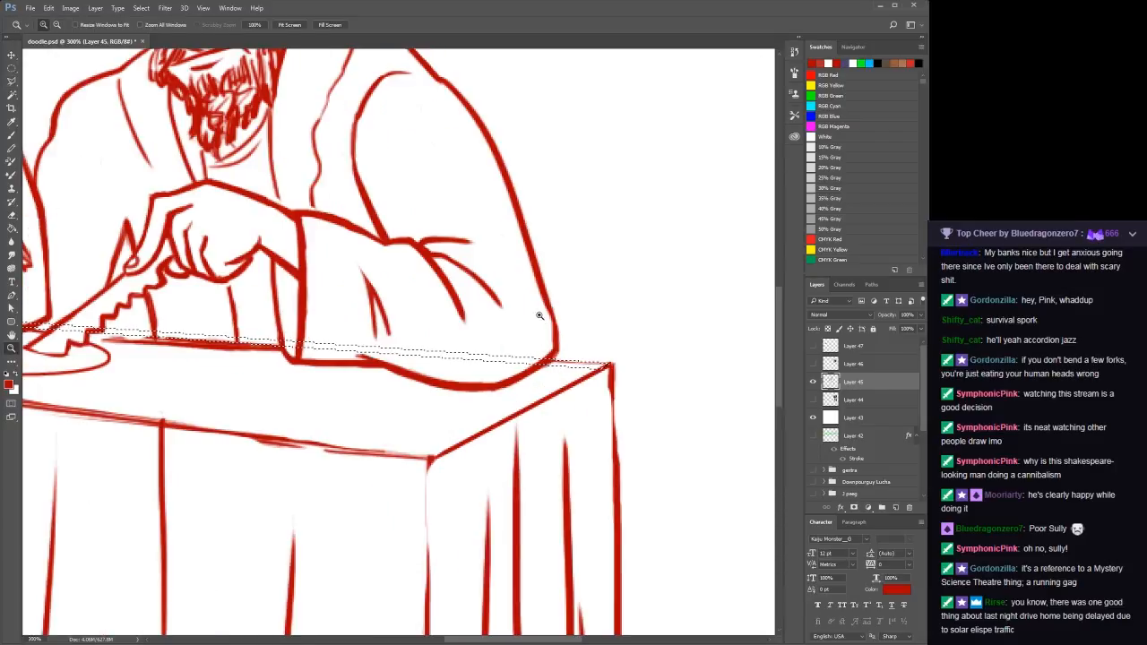
key(b)
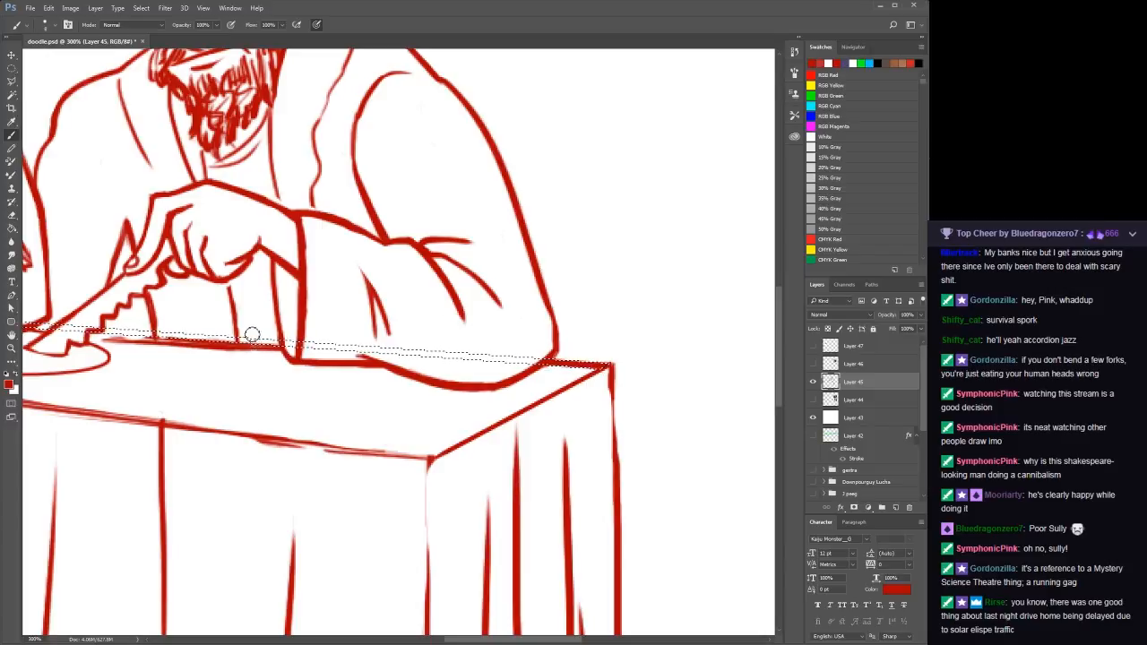
mouse_move(252, 334)
mouse_down()
mouse_move(267, 339)
mouse_move(91, 332)
mouse_up()
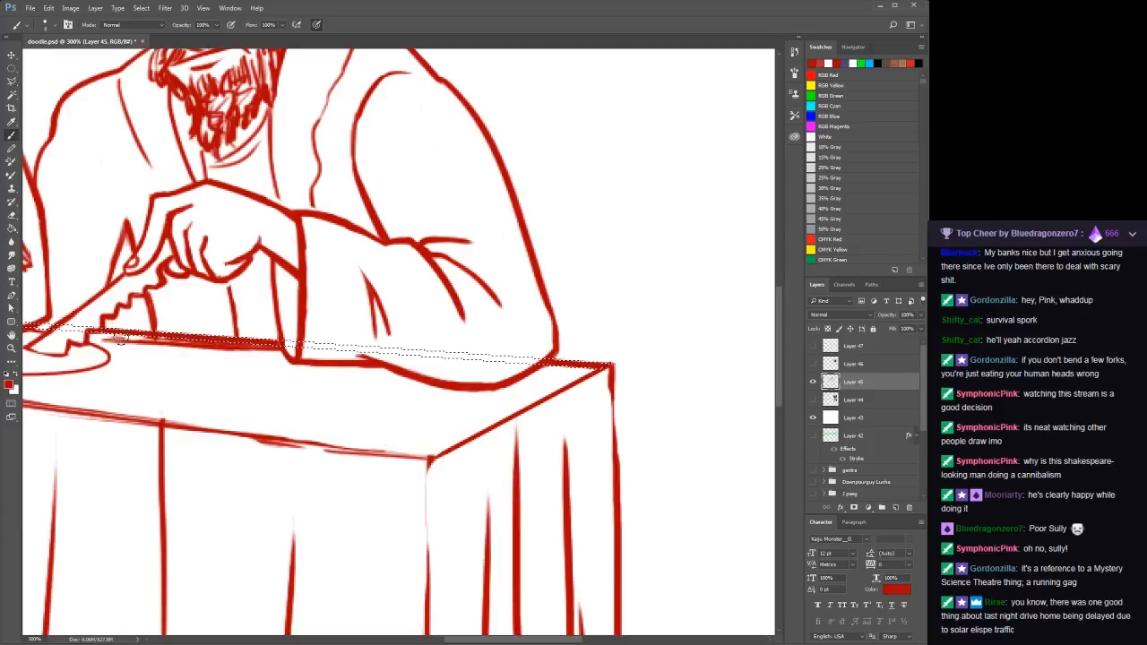
Paint the back edge strip between the raised arm and the severed head, erase the old rough edge lines, and deselect
key(space)
drag(65, 370, 486, 382)
key(m)
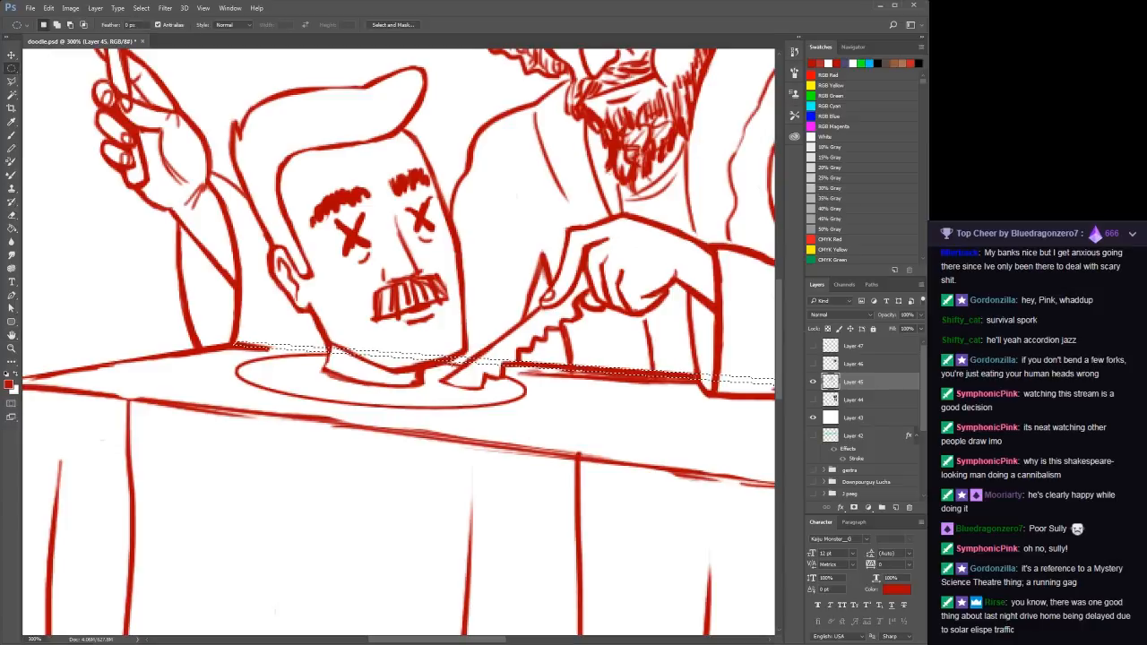
key(b)
drag(268, 355, 249, 339)
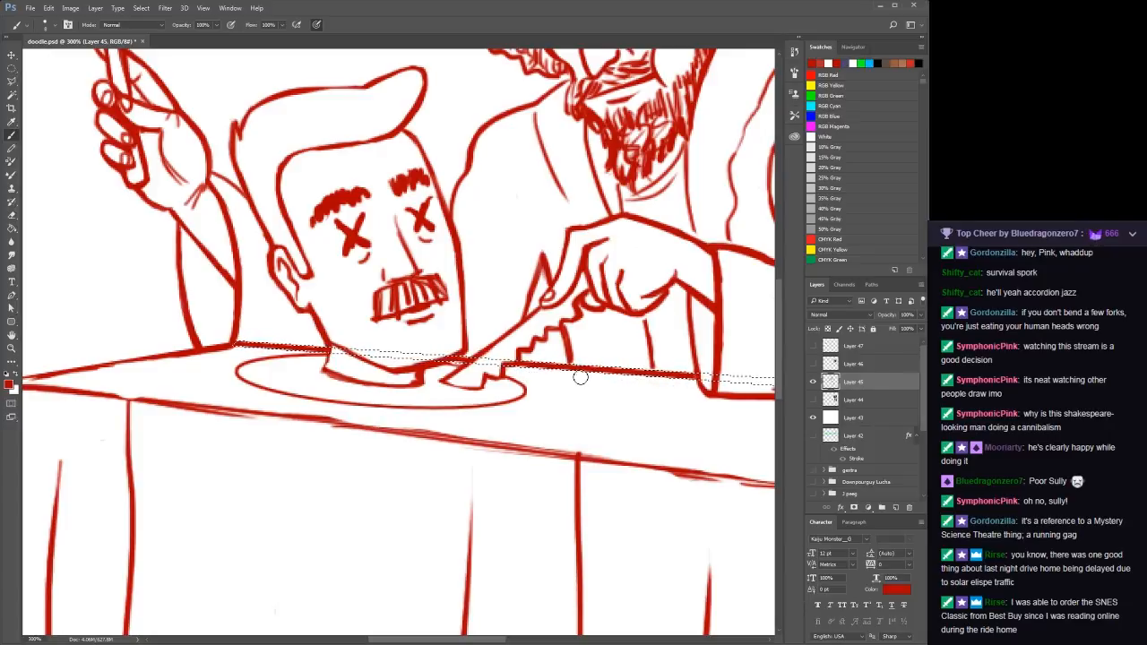
key(space)
mouse_move(633, 402)
mouse_down()
mouse_move(564, 367)
mouse_move(248, 328)
mouse_move(422, 379)
mouse_up()
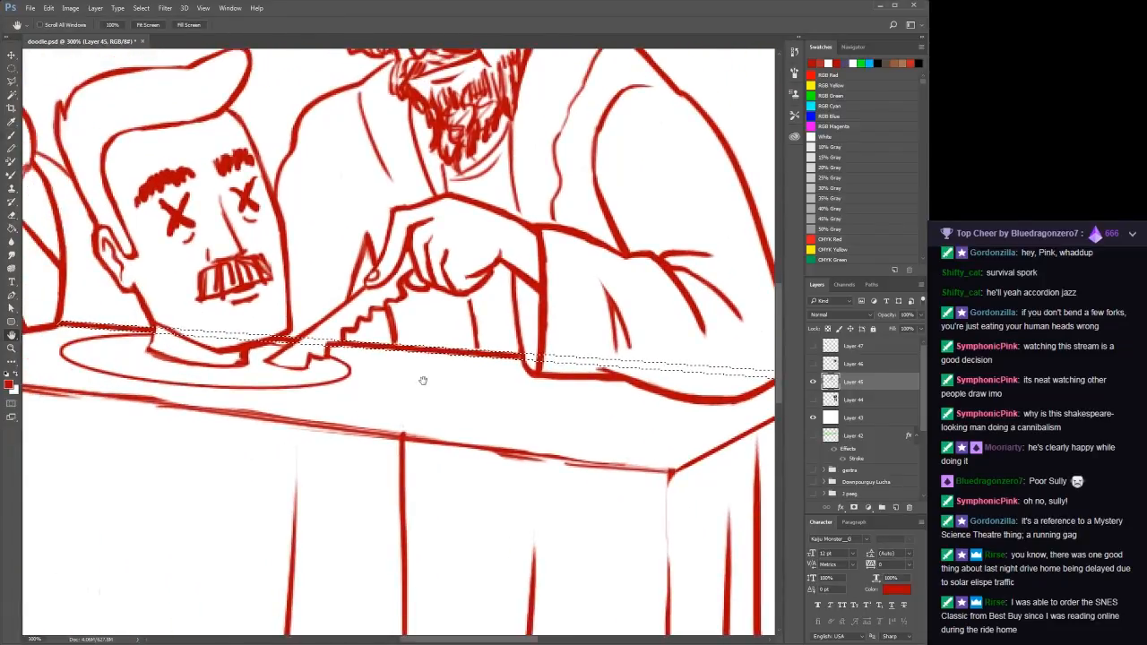
key(ctrl+d)
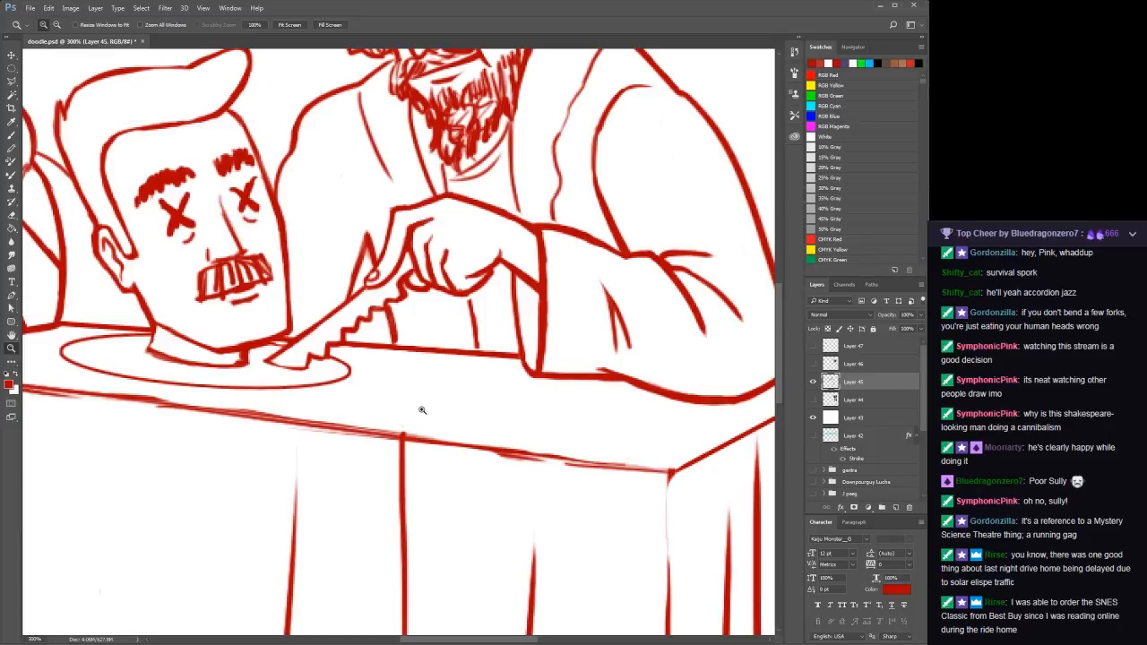
Outline the table's rough front edge with a polygonal selection, erase the line inside it, and deselect
click(425, 409)
alt+click(424, 409)
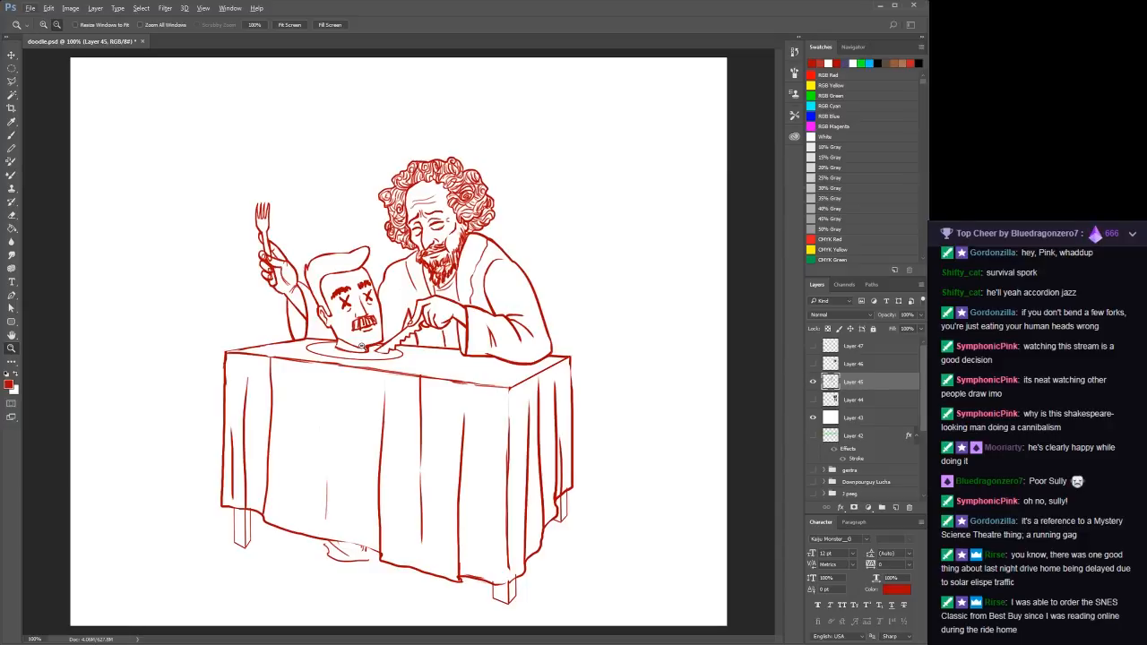
key(l)
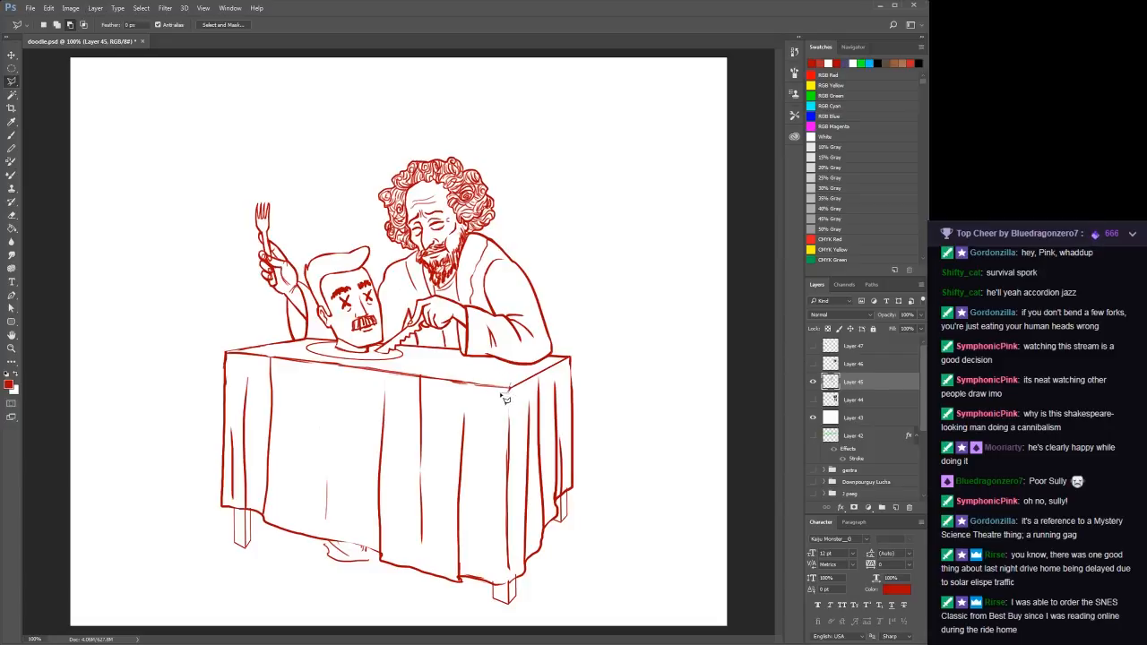
mouse_move(505, 399)
mouse_down()
mouse_move(293, 378)
mouse_move(229, 356)
mouse_move(265, 347)
mouse_move(508, 391)
mouse_up()
key(z)
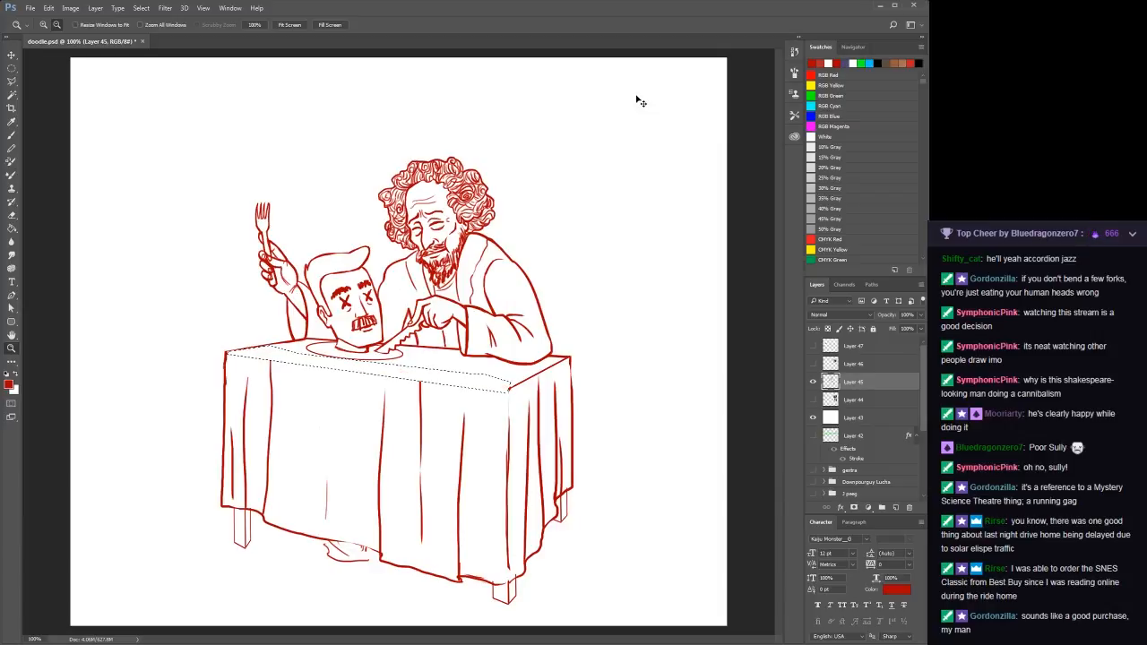
key(ctrl+d)
Redraw the table's front edge by painting a thin straight selection red between its corners, deselect, and erase the old short side edge
key(l)
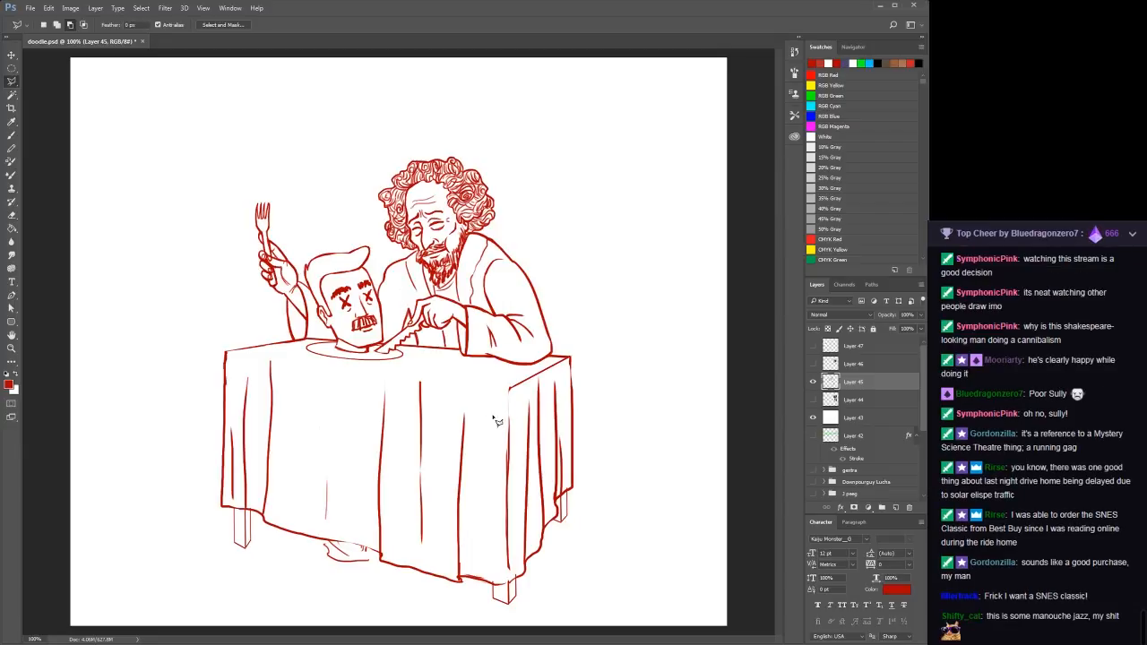
key(b)
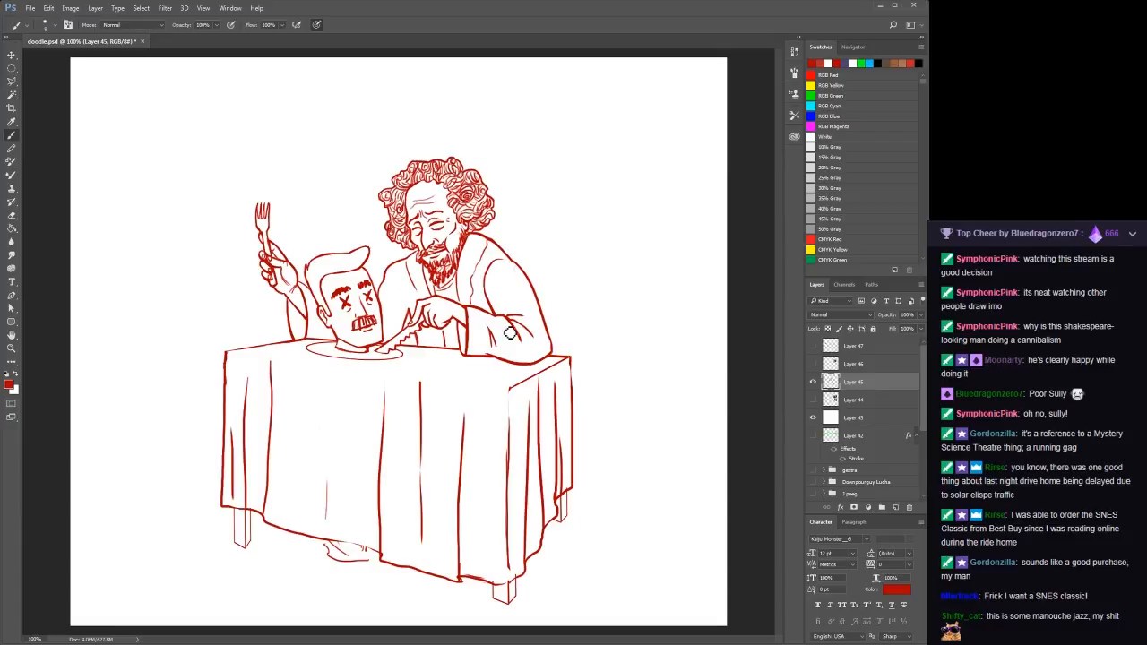
key(l)
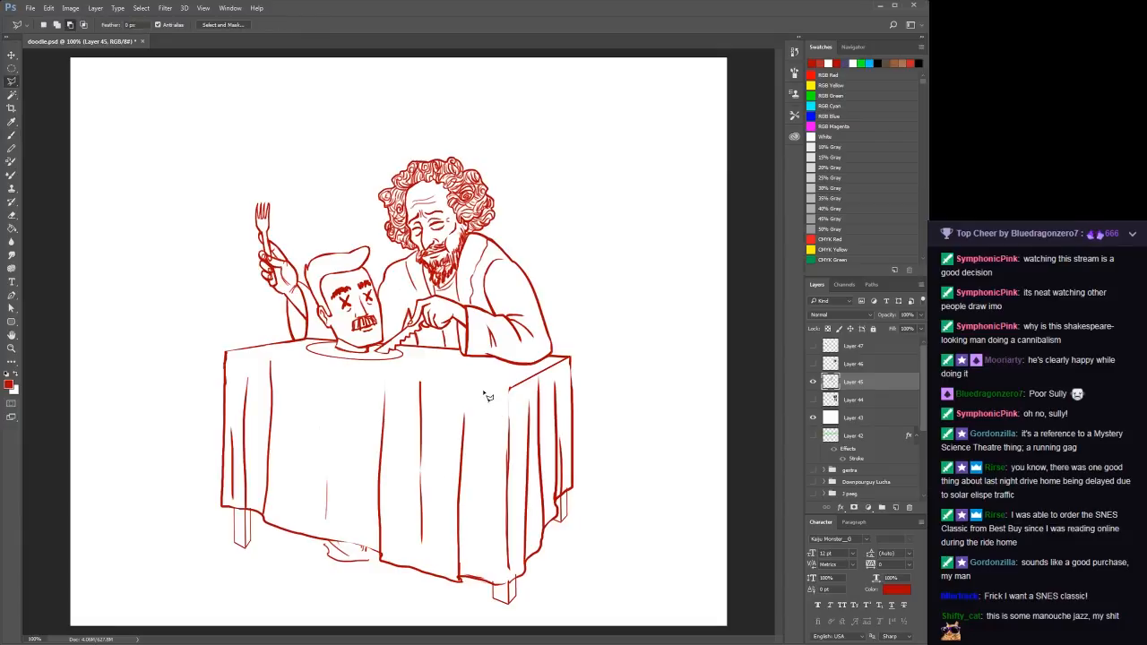
click(225, 353)
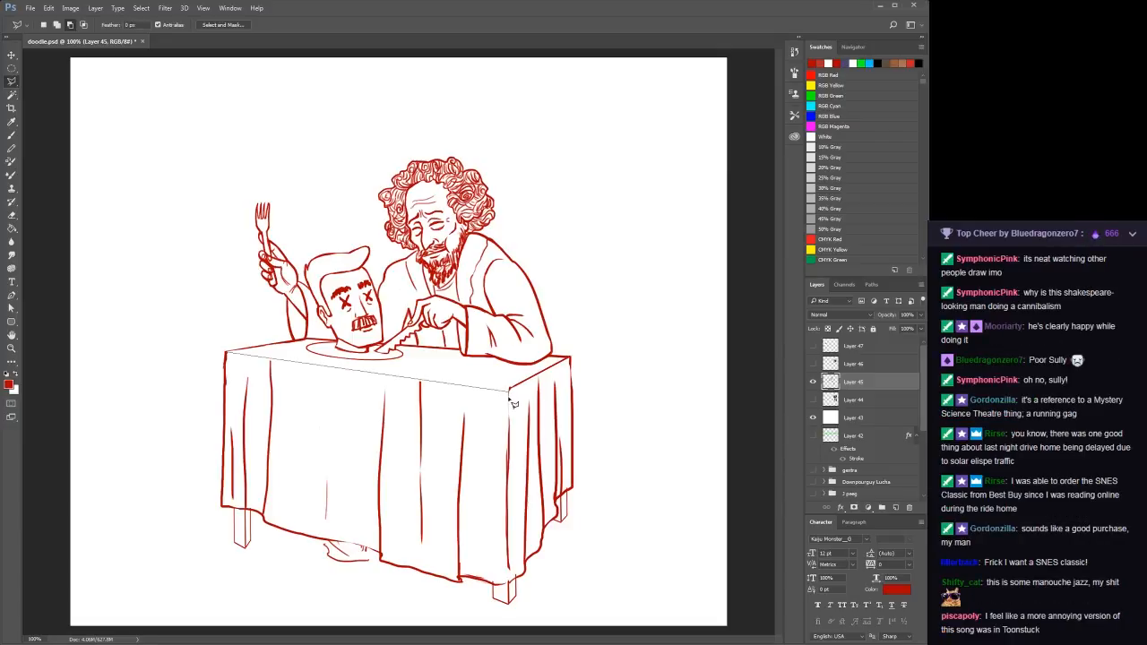
click(509, 393)
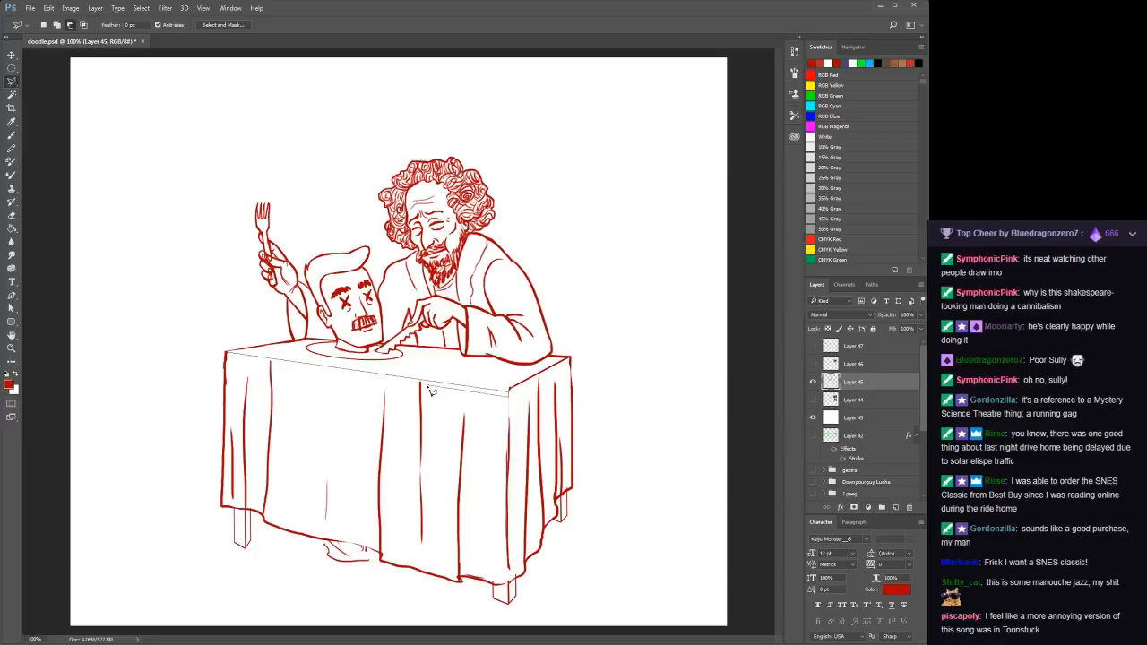
click(230, 359)
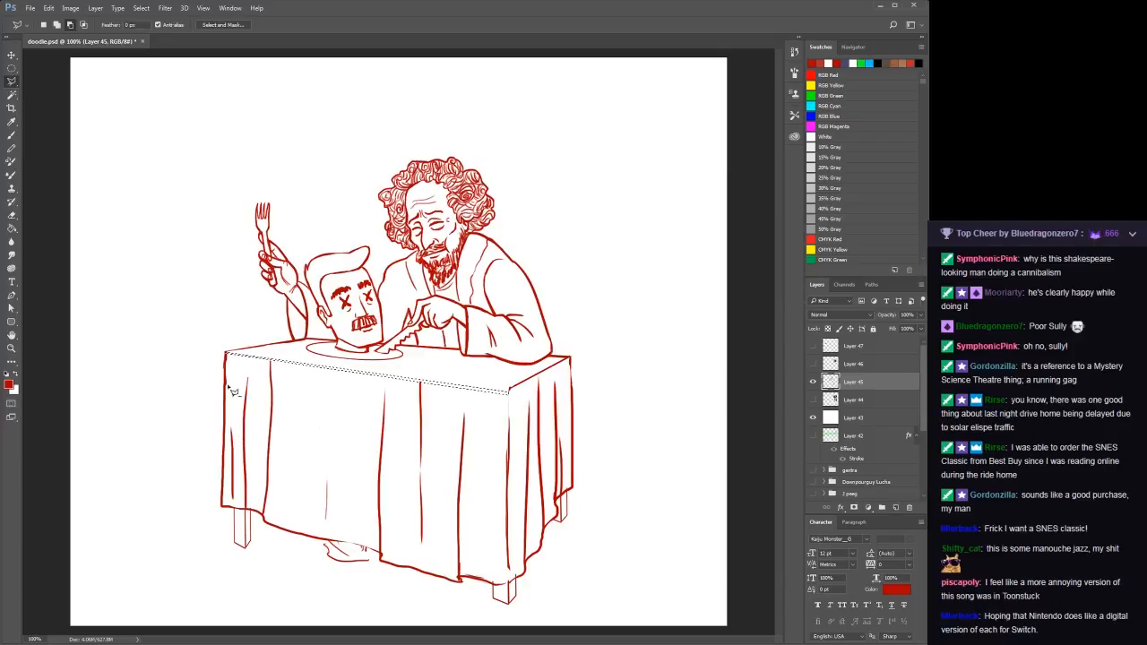
key(b)
key(bracketright)
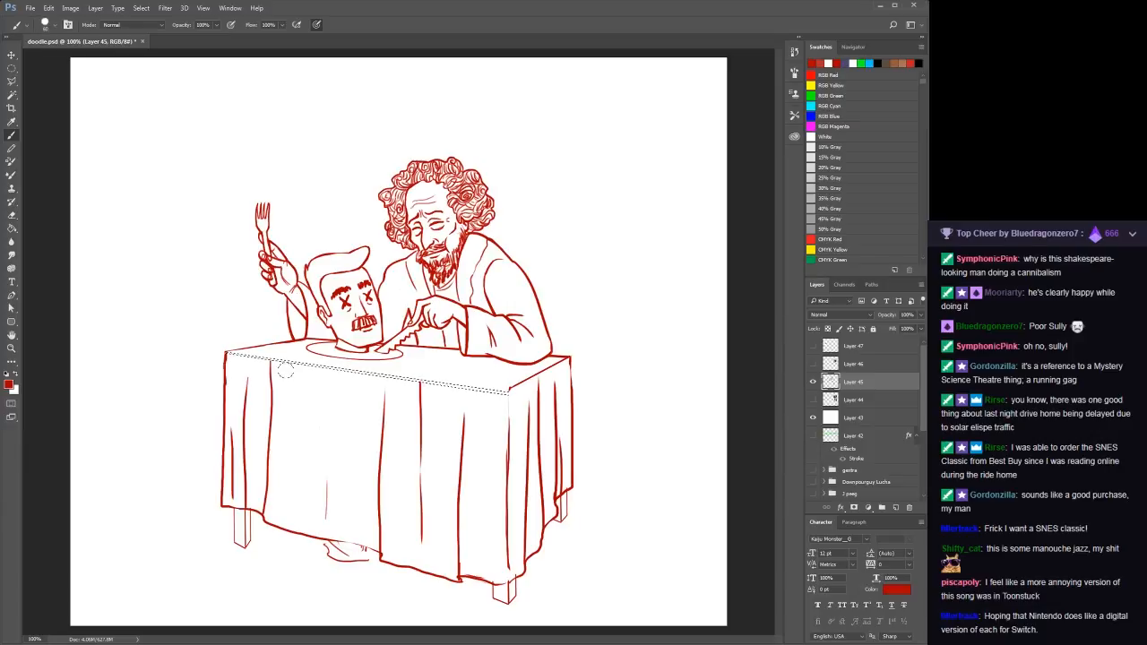
mouse_move(274, 356)
mouse_down()
mouse_move(436, 349)
mouse_move(256, 389)
mouse_move(523, 384)
mouse_up()
key(ctrl+d)
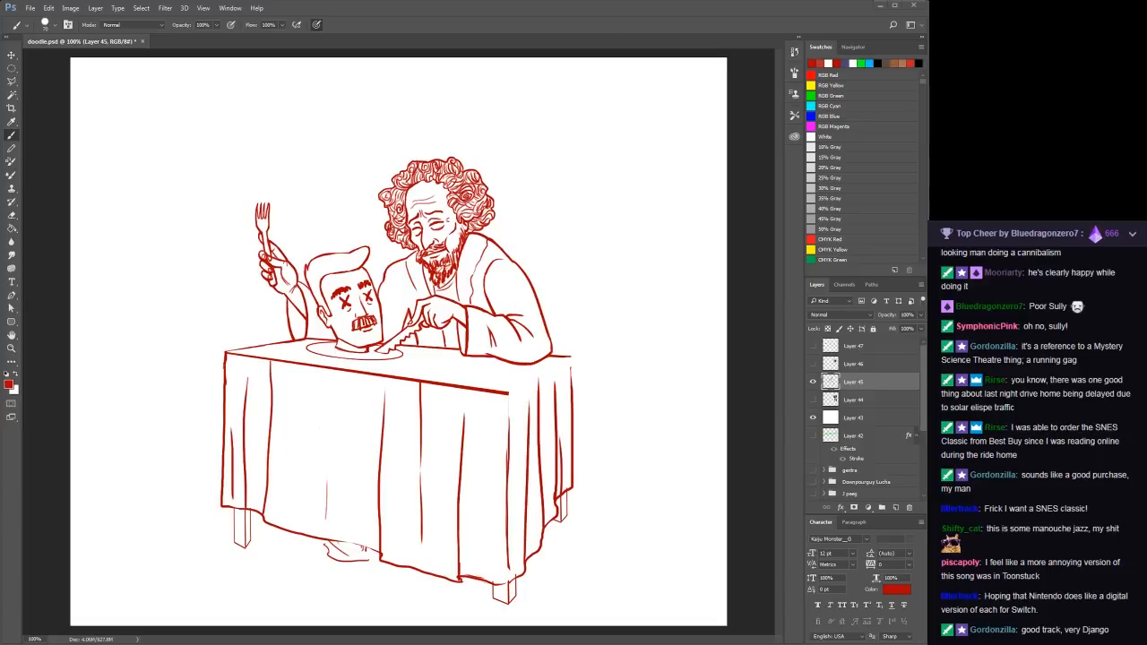
key(l)
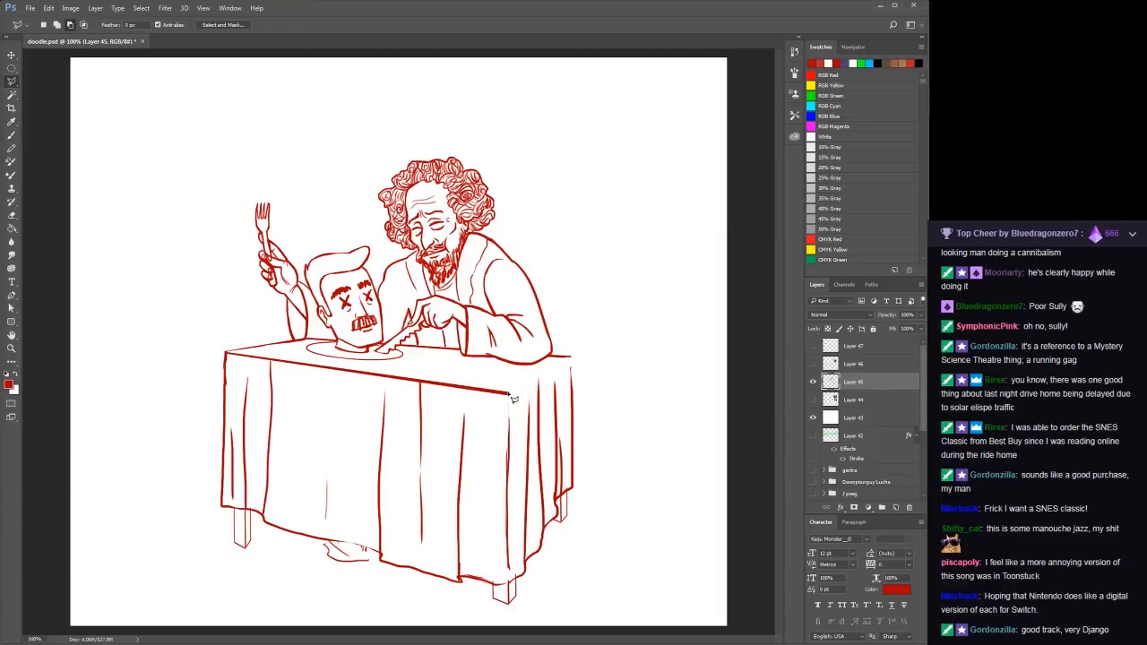
Paint the table's short side edge red through a thin straight selection between the front and back corners, and deselect
click(511, 391)
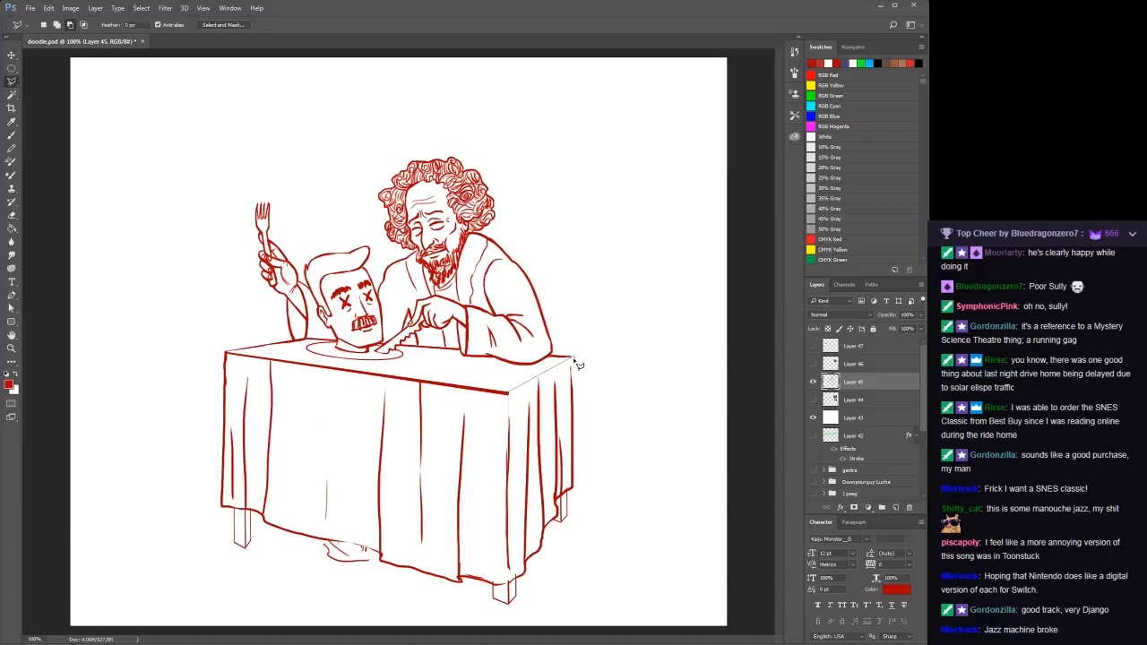
click(508, 396)
key(b)
drag(508, 399, 574, 359)
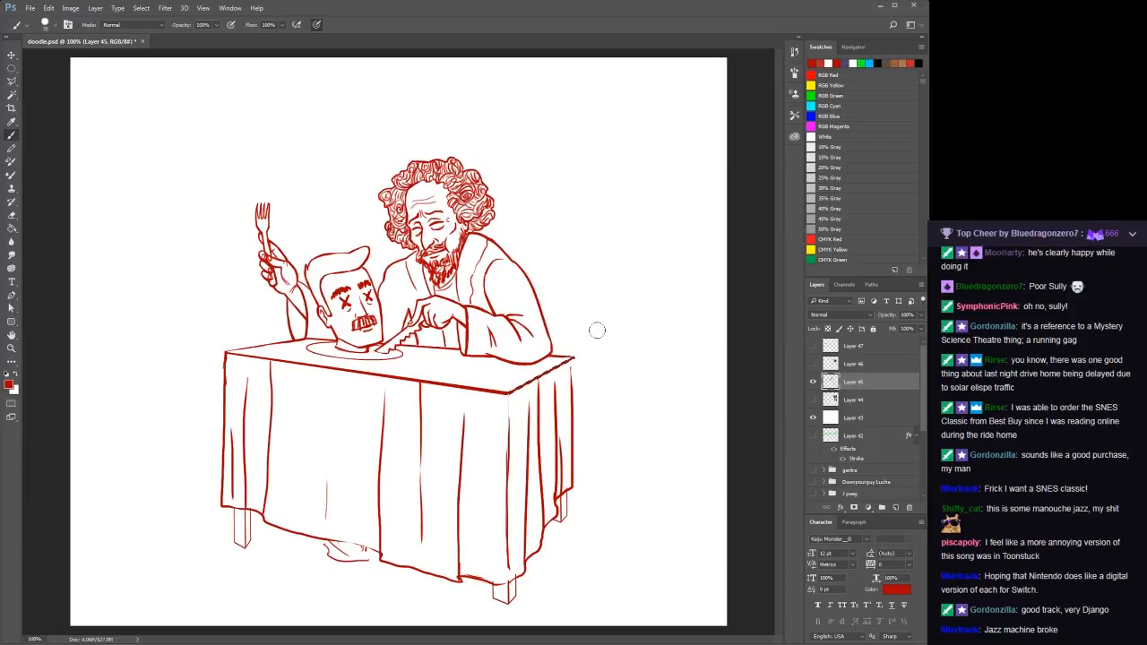
key(ctrl+d)
Touch up the table's back corner so the short side edge and back edge meet cleanly
key(z)
click(587, 362)
click(581, 355)
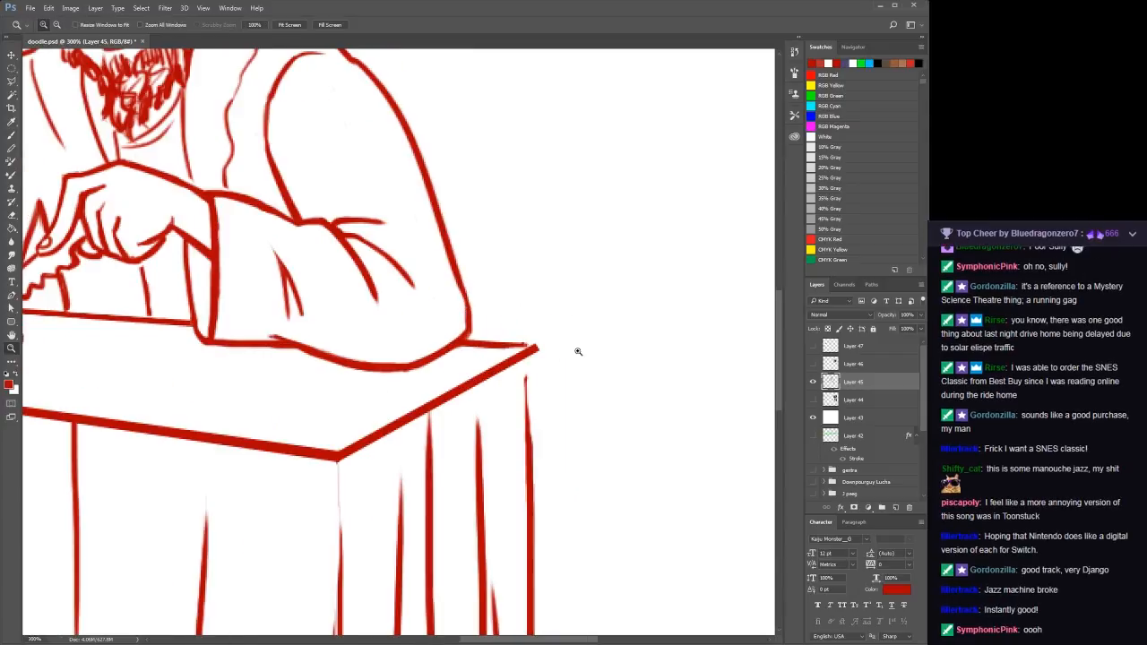
key(b)
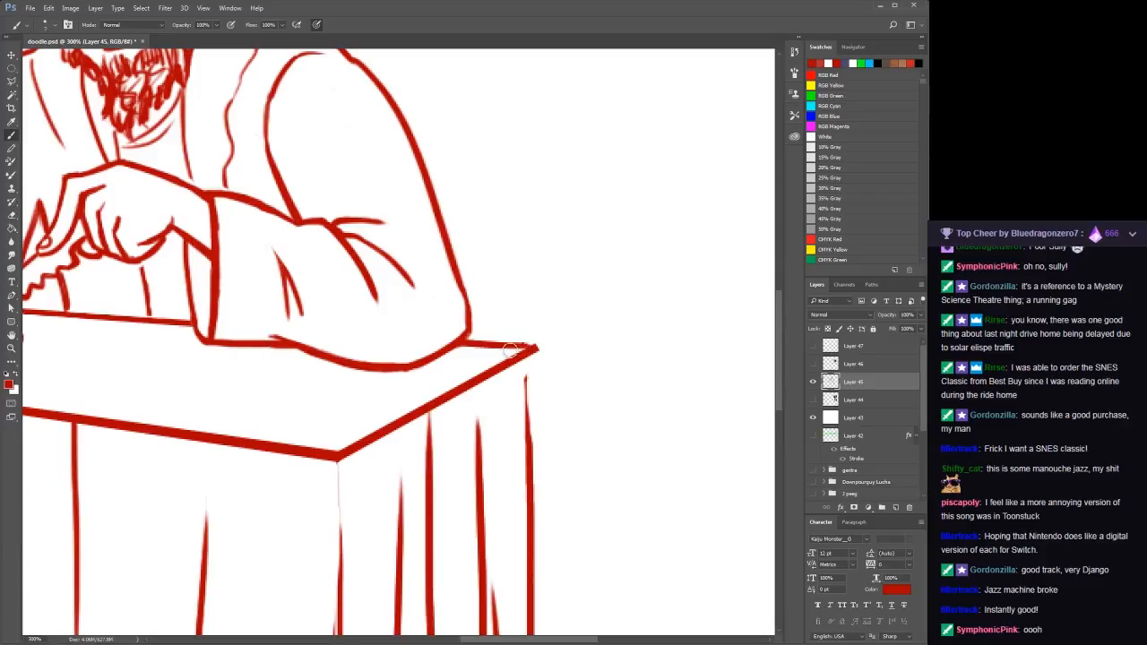
drag(527, 345, 531, 348)
key(z)
key(ctrl+1)
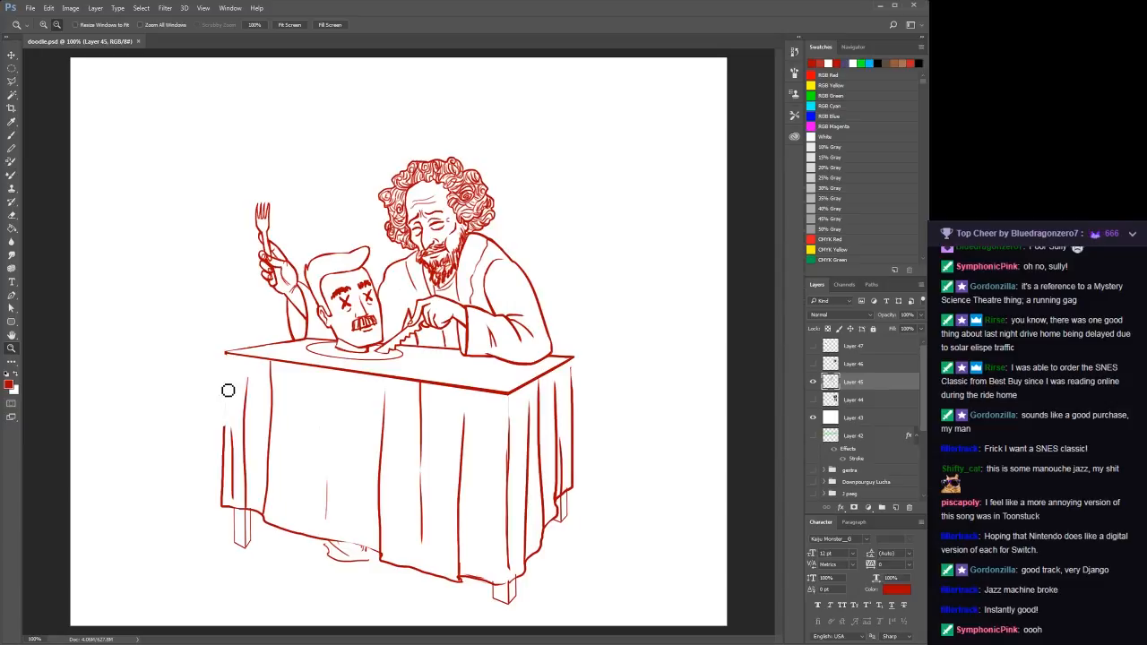
Erase the tablecloth's outer edge on the fork-hand side and redraw it flaring from the table corner to the hem
mouse_move(229, 435)
mouse_down()
mouse_move(226, 518)
mouse_move(226, 507)
mouse_up()
key(b)
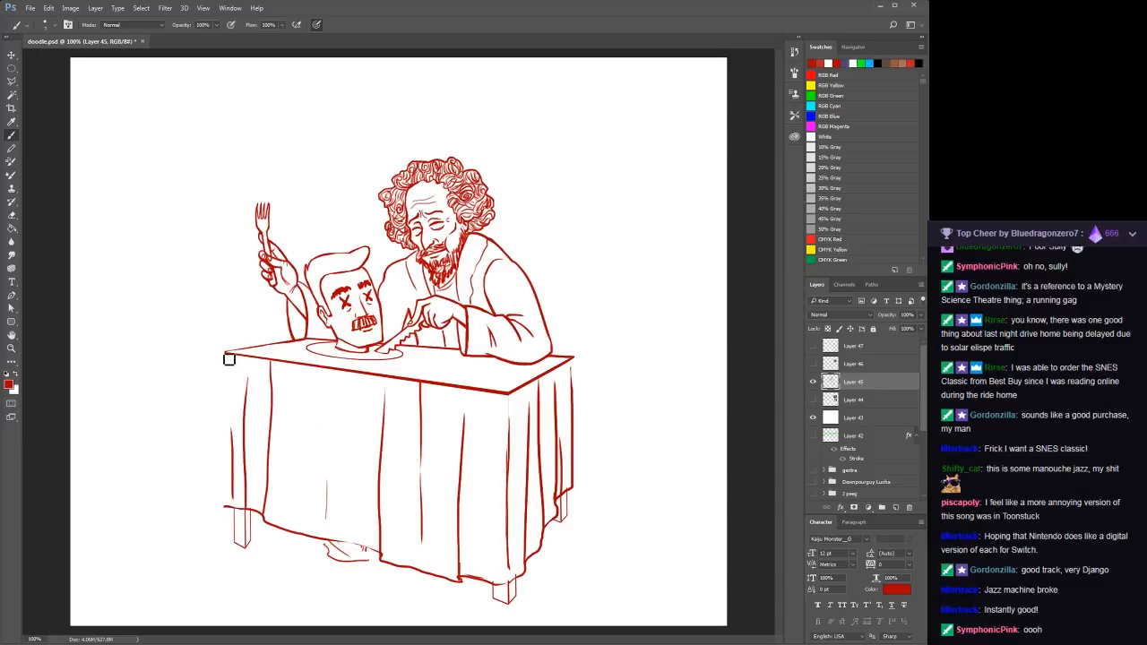
drag(231, 360, 219, 538)
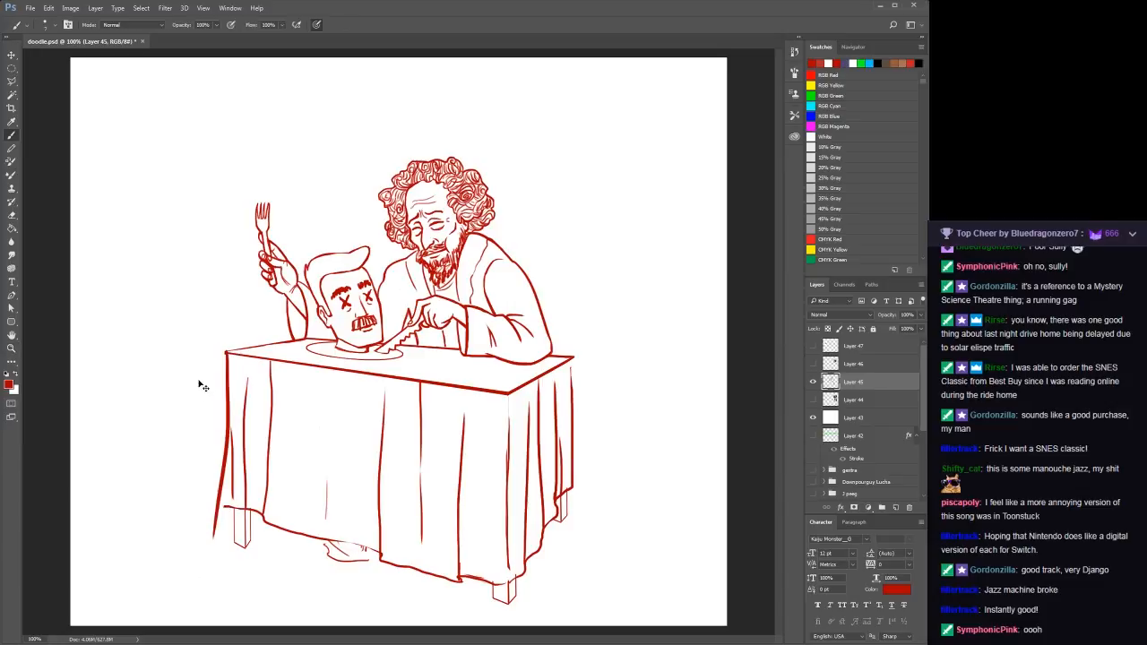
key(ctrl+z)
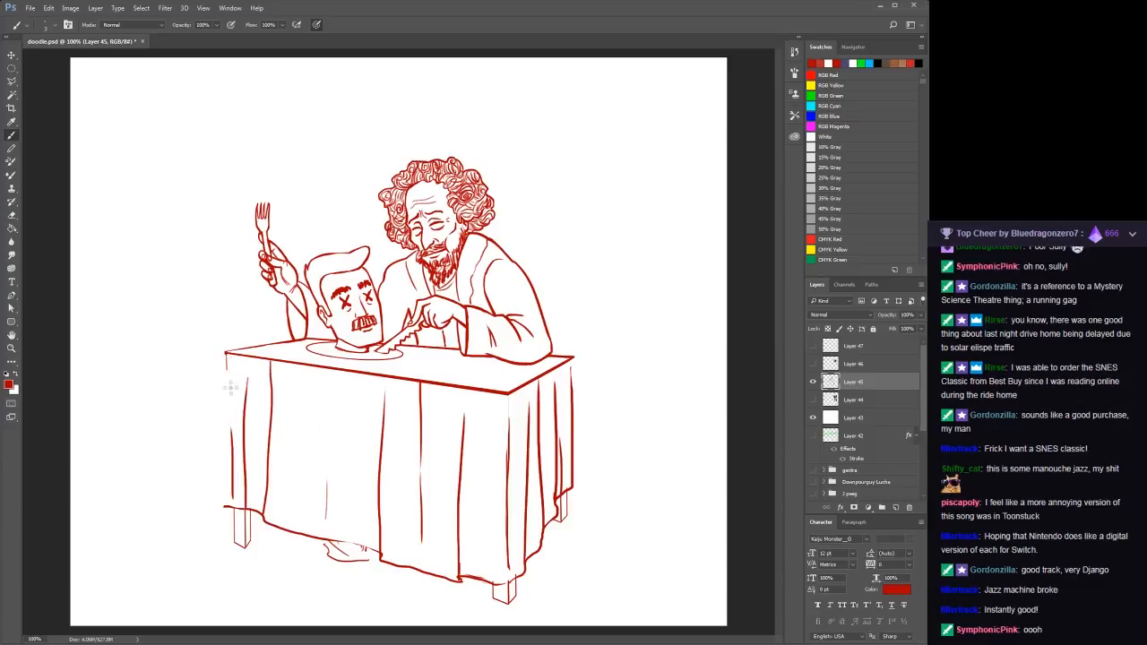
drag(230, 387, 220, 556)
key(ctrl+z)
drag(232, 364, 219, 511)
key(ctrl+z)
drag(231, 358, 218, 511)
key(ctrl+z)
drag(232, 359, 219, 510)
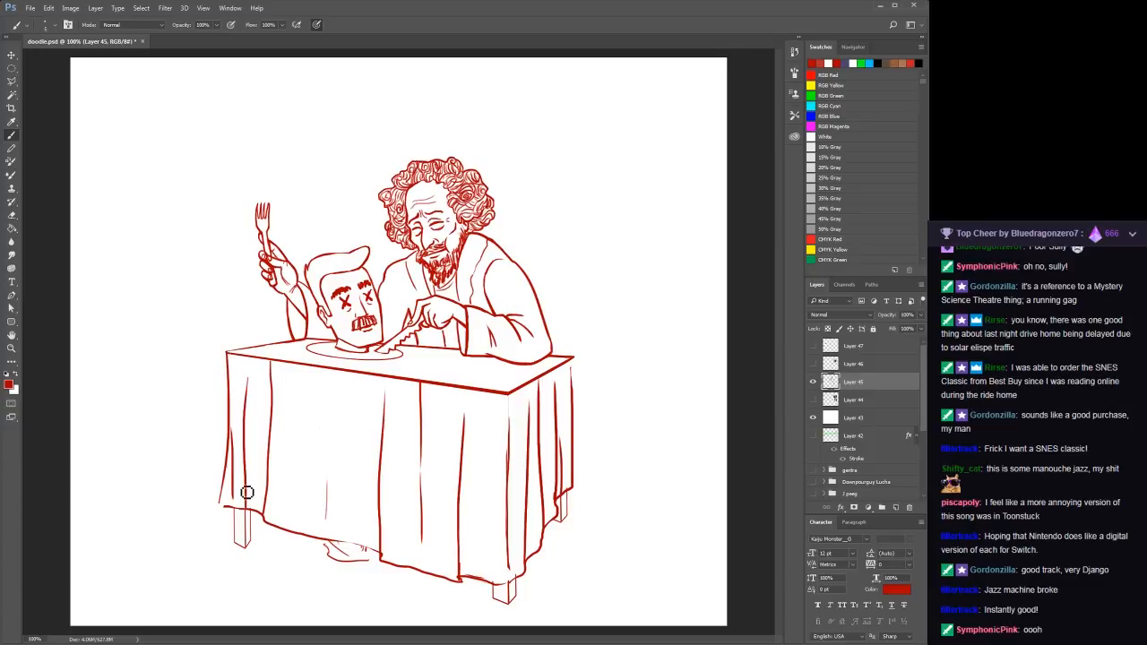
Erase the leftover fold and hem bits beside the tablecloth's redrawn outer edge, and save the document
key(z)
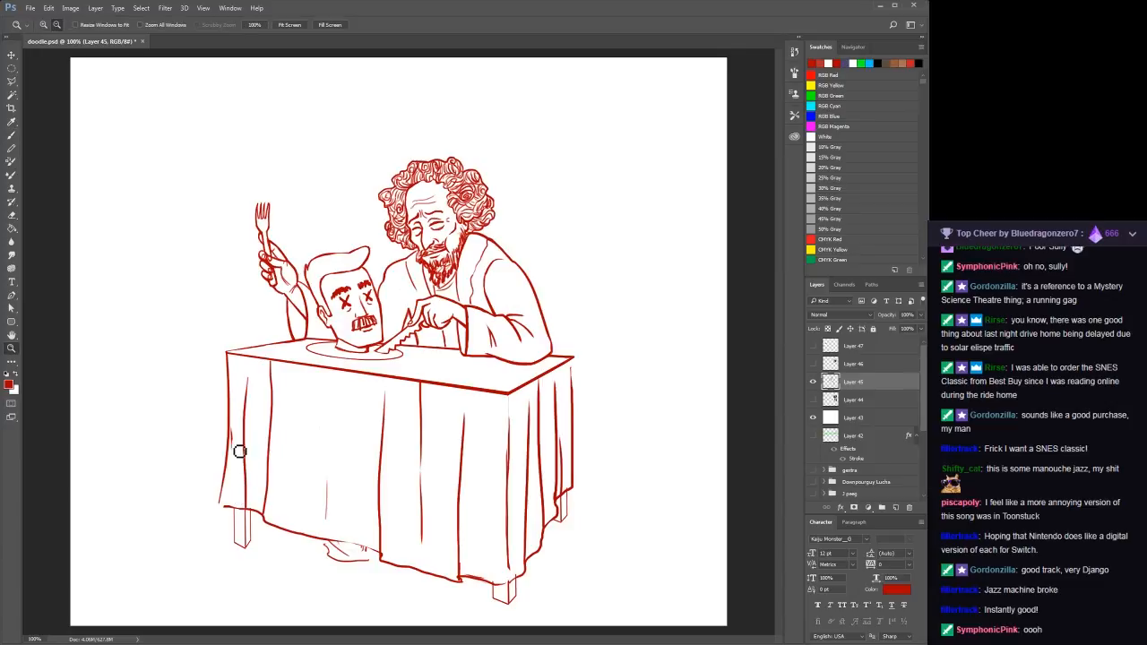
key(ctrl+s)
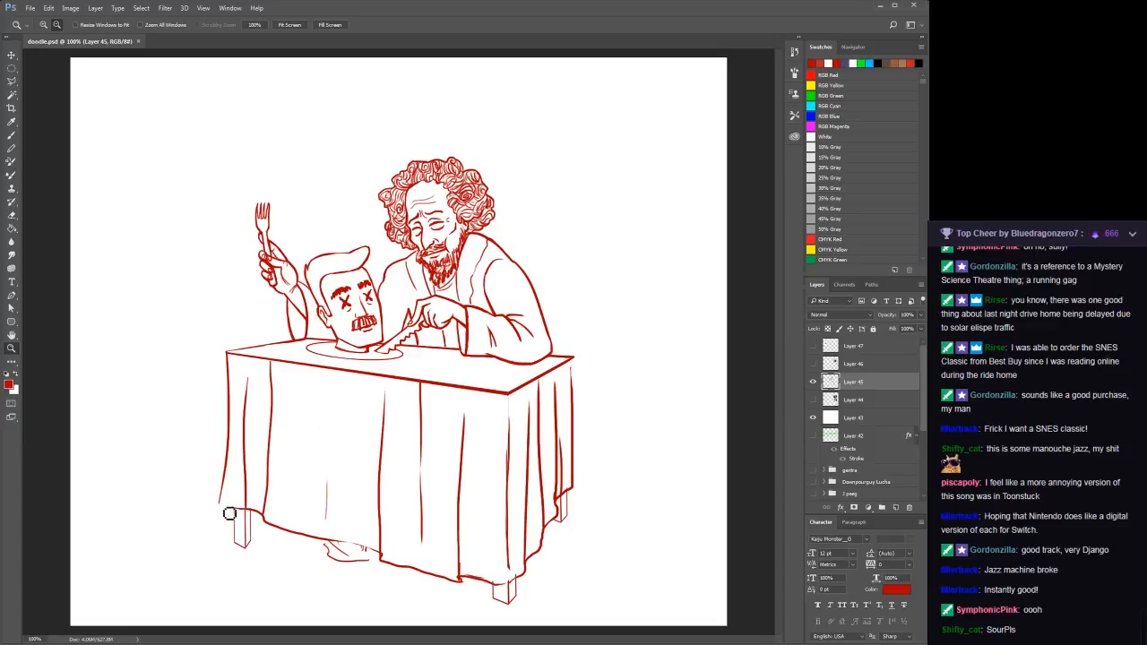
click(230, 513)
key(ctrl+s)
Connect the tablecloth's outer edge on the elbow side to the table's back corner and clean up the line down to the hem
click(578, 400)
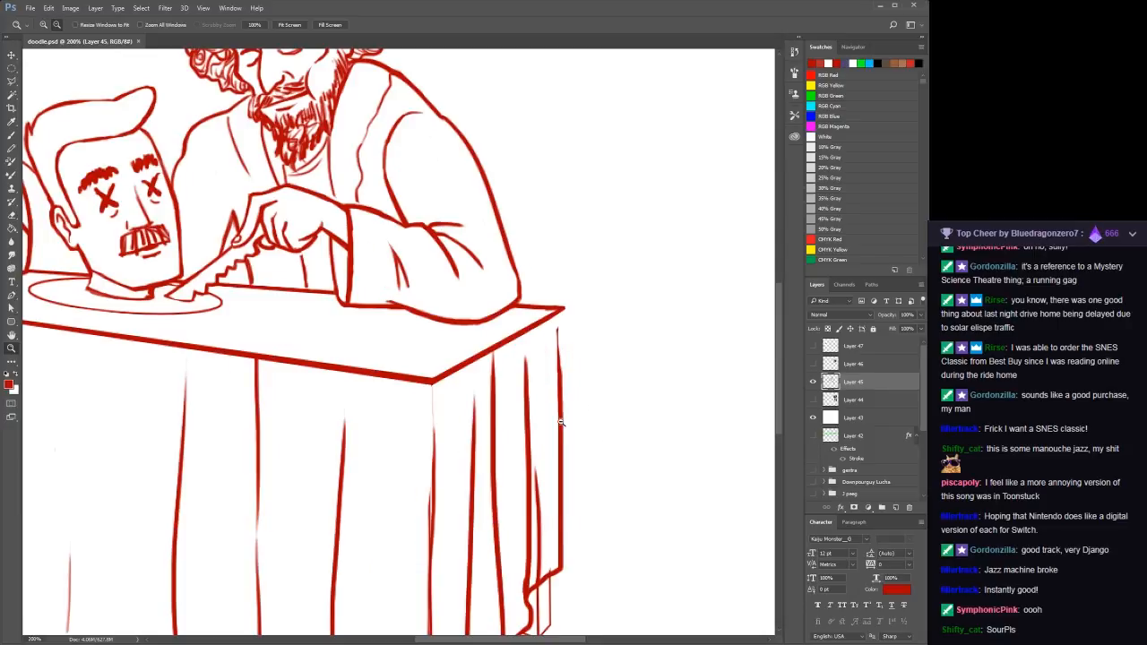
key(h)
drag(560, 422, 504, 289)
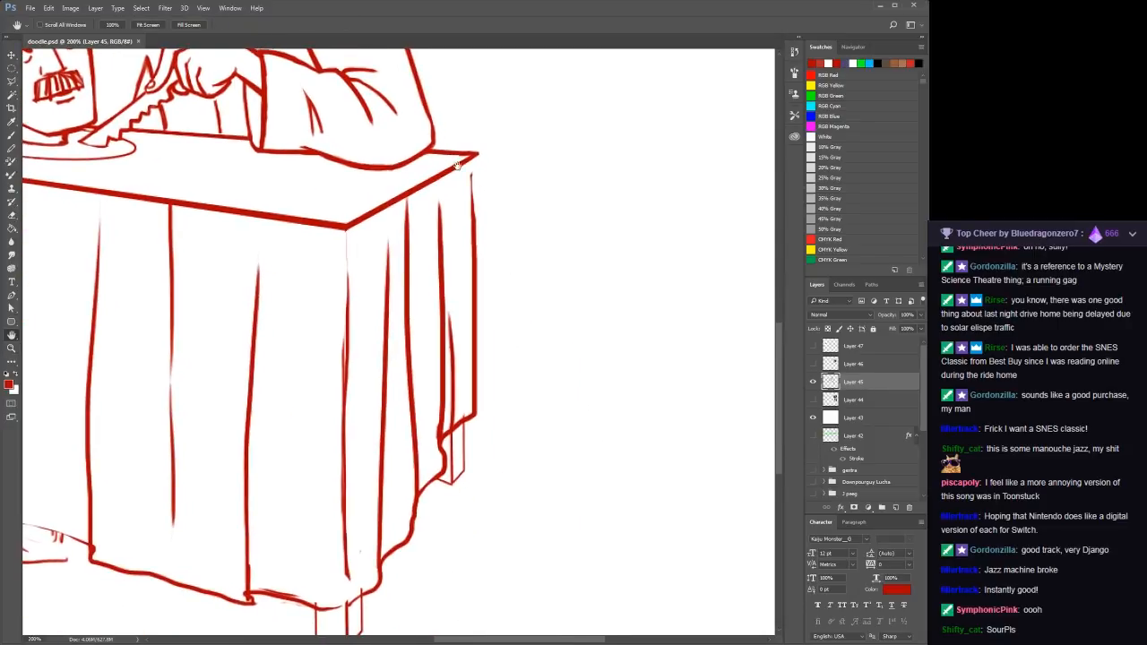
key(b)
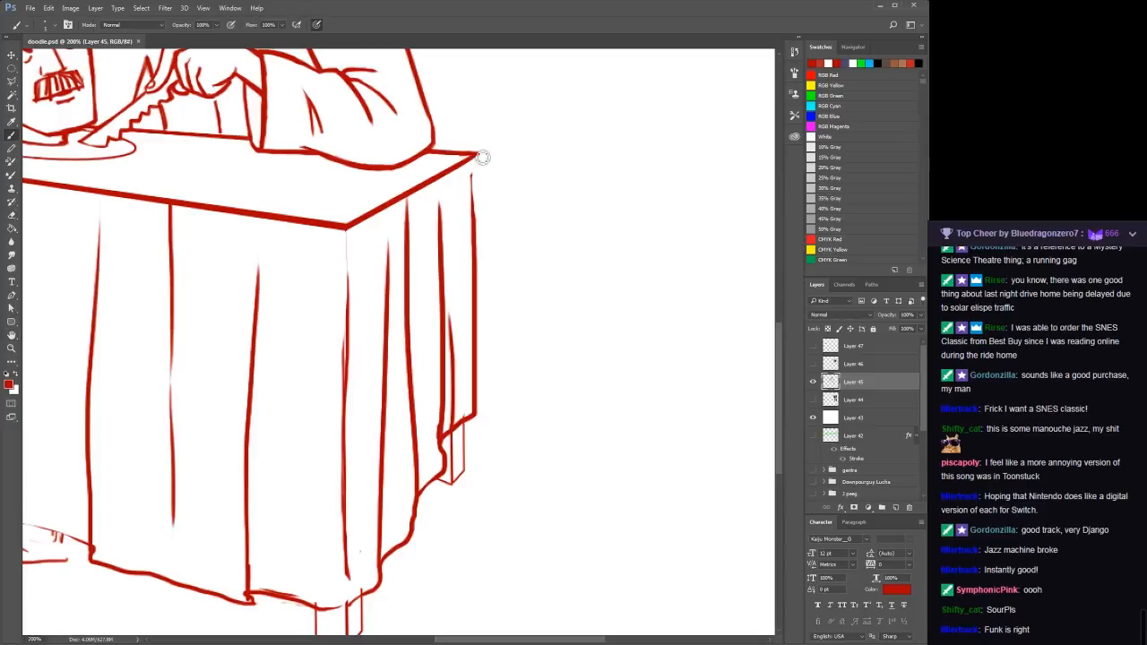
drag(479, 159, 479, 224)
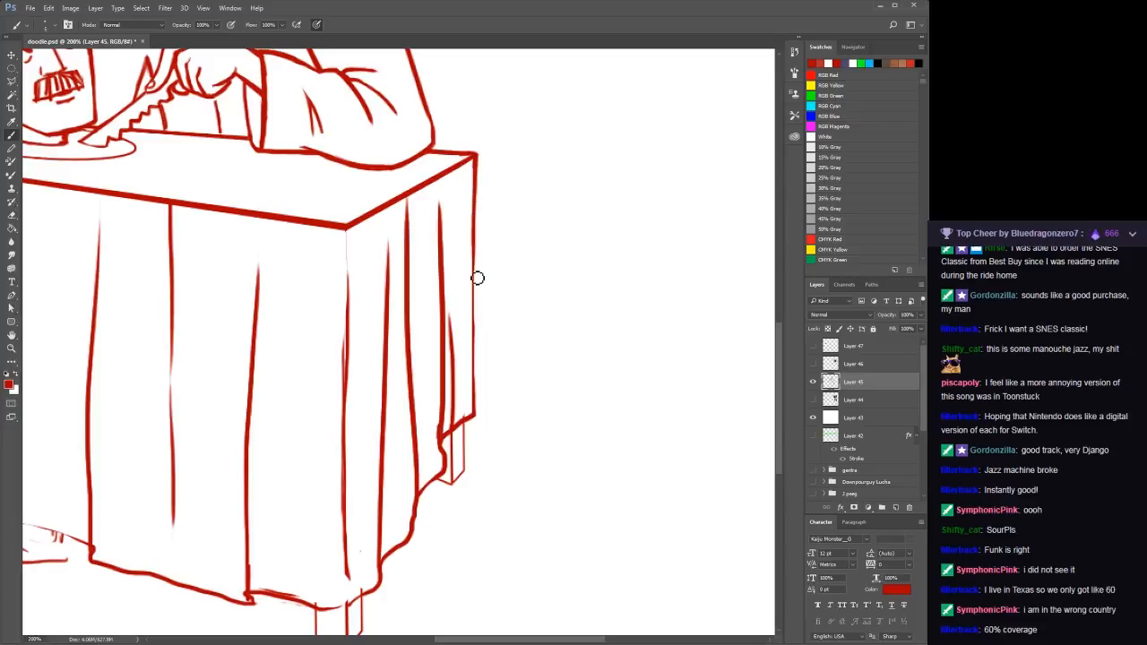
drag(476, 236, 484, 421)
drag(477, 255, 487, 473)
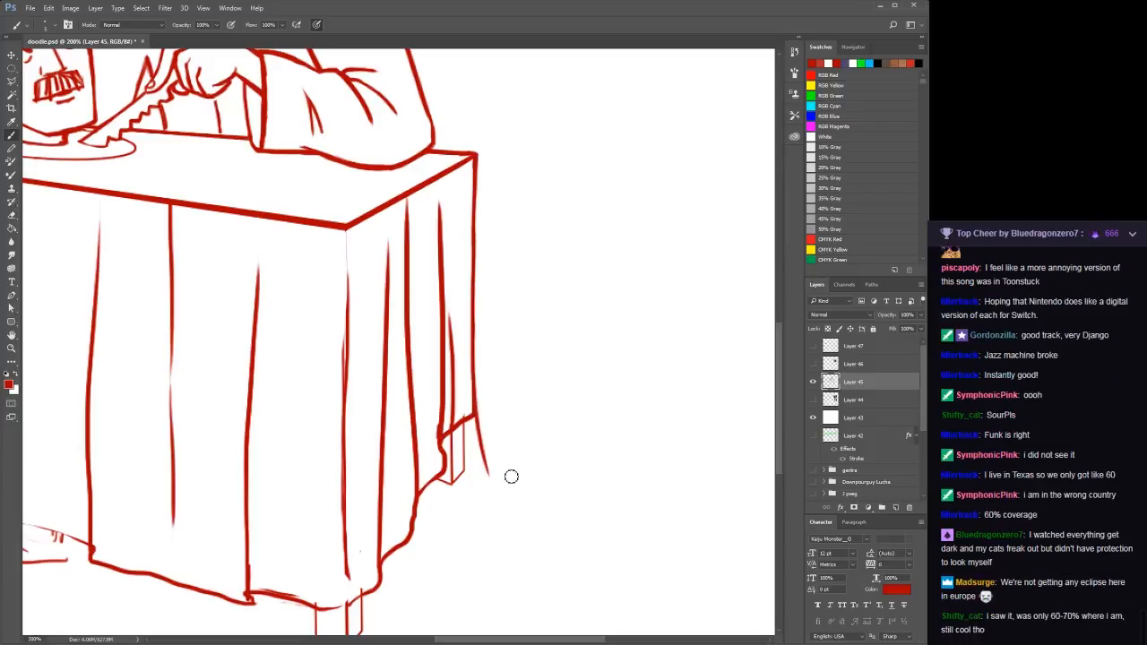
mouse_move(499, 460)
mouse_down()
mouse_move(480, 431)
mouse_move(490, 466)
mouse_up()
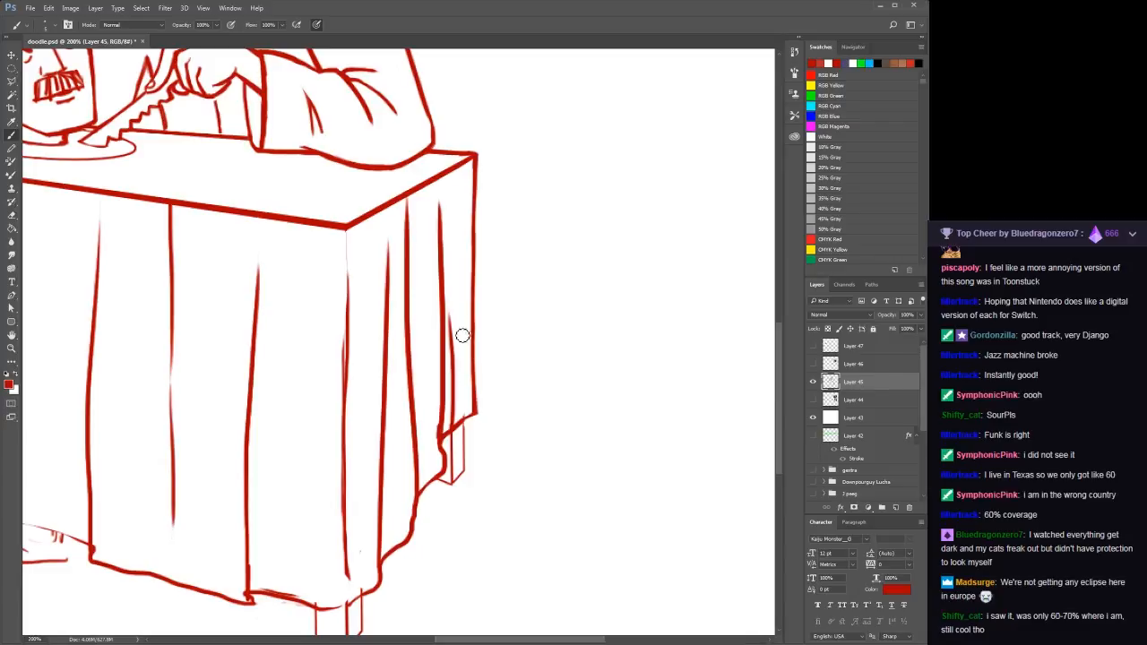
Erase the short extra fold above the back table leg and straighten the neighbouring fold line down to the hem
mouse_move(454, 321)
mouse_down()
mouse_move(450, 443)
mouse_move(463, 420)
mouse_move(433, 447)
mouse_move(435, 435)
mouse_move(445, 477)
mouse_up()
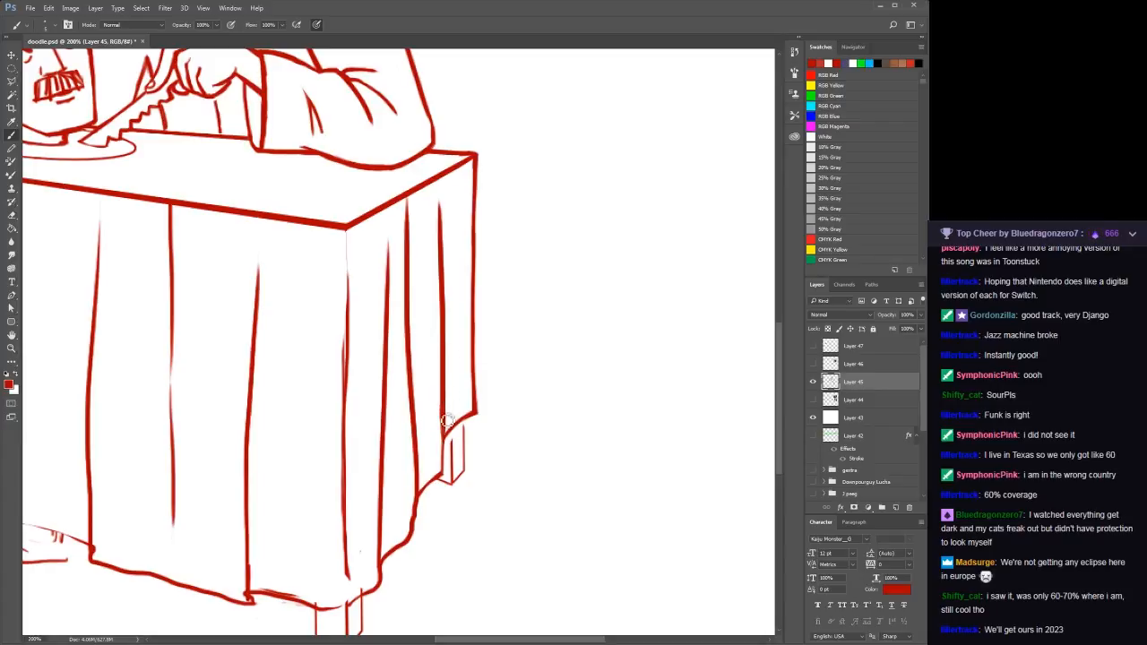
drag(442, 427, 453, 484)
drag(549, 272, 583, 272)
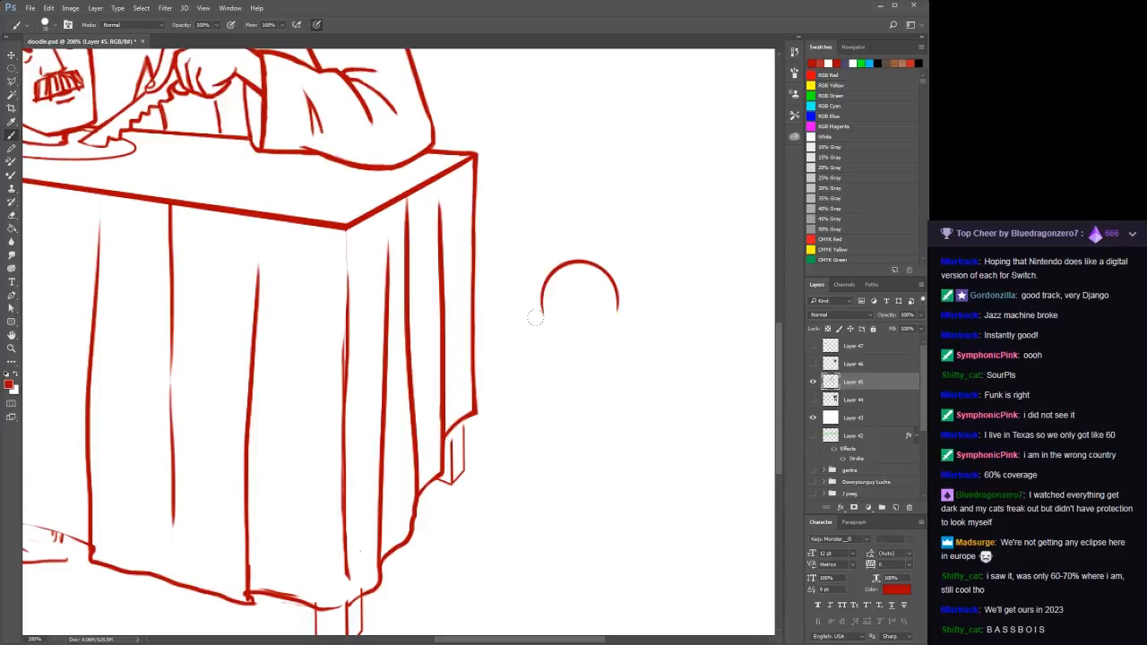
key(ctrl+z)
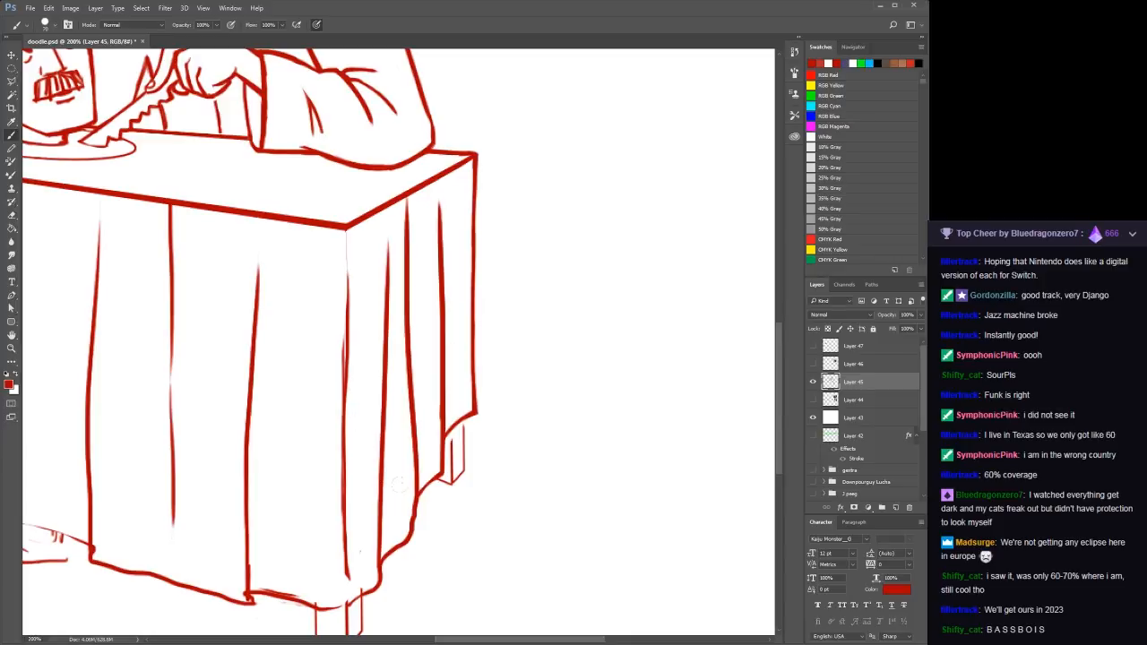
Erase the wide fold and wavy hem on the table's short side and redraw the hem as one curve from the back leg
drag(406, 510, 390, 560)
drag(403, 484, 408, 208)
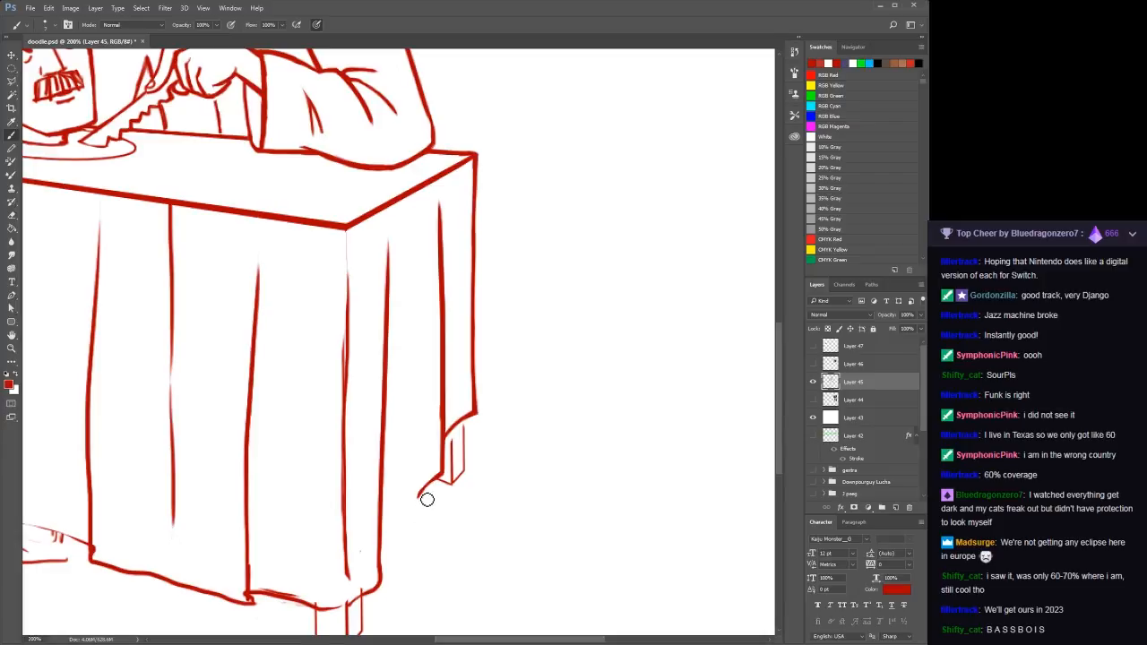
drag(445, 477, 386, 559)
key(ctrl+z)
drag(441, 475, 380, 554)
key(h)
mouse_move(377, 522)
mouse_down()
mouse_move(297, 435)
mouse_move(356, 510)
mouse_up()
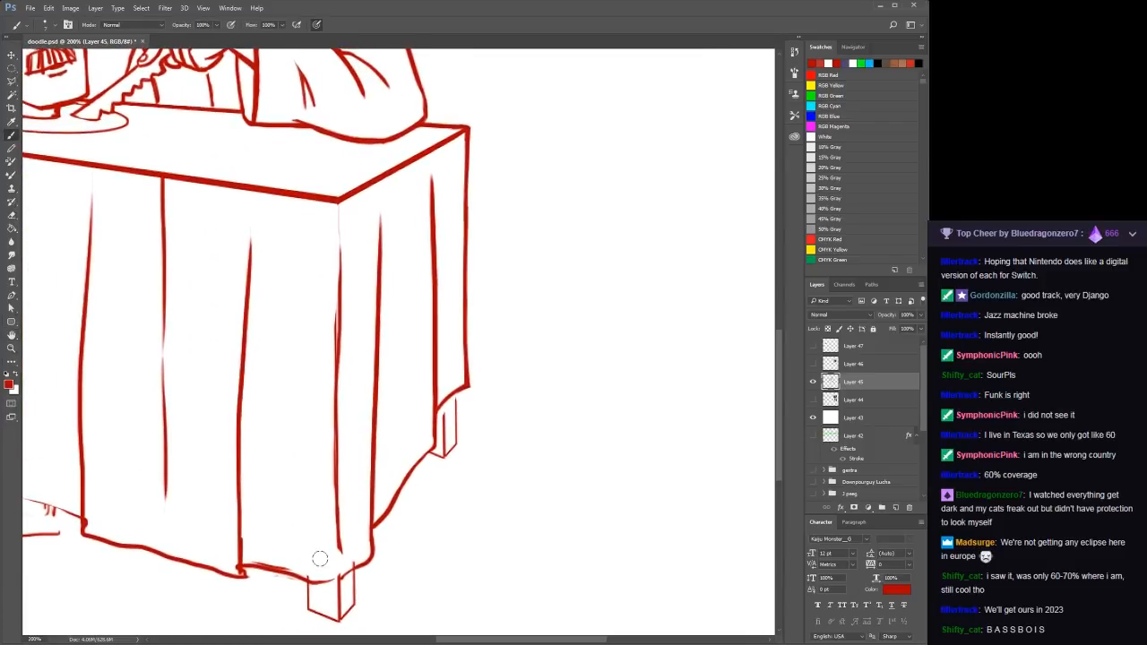
Erase the fold and hem beside the front corner, and clean the corner fold line down to the front leg
mouse_move(343, 572)
mouse_down()
mouse_move(370, 547)
mouse_move(360, 435)
mouse_move(376, 212)
mouse_move(369, 493)
mouse_up()
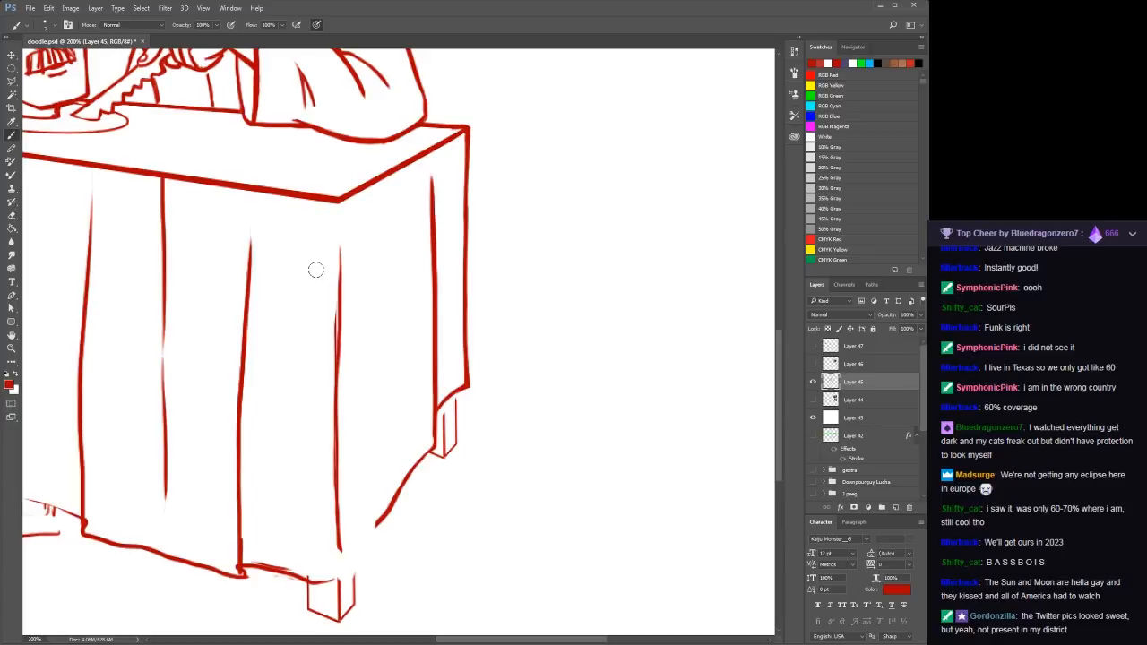
drag(322, 284, 319, 477)
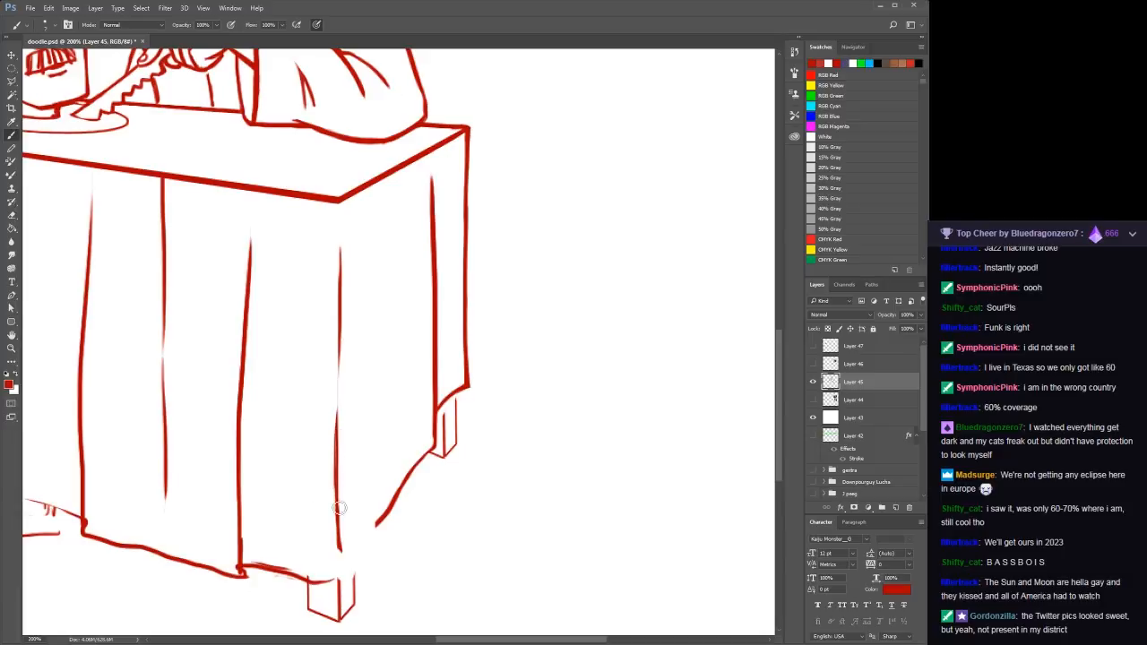
mouse_move(339, 426)
mouse_down()
mouse_move(341, 557)
mouse_move(335, 417)
mouse_up()
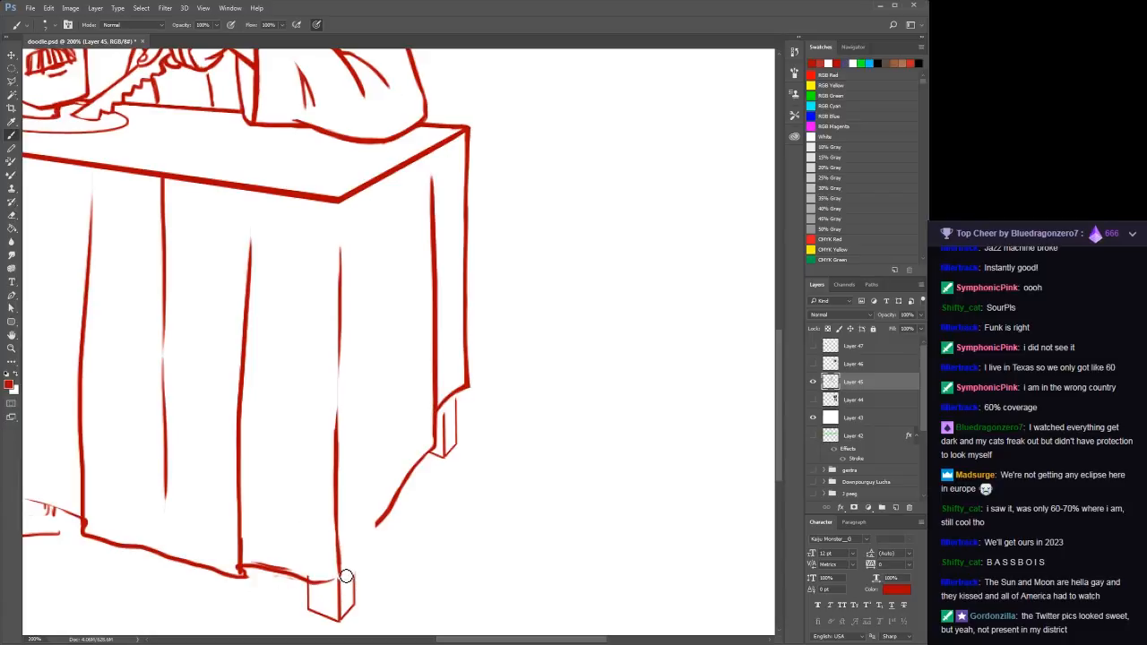
Draw a rounded hem curve joining the bottom of the corner fold to the short side's hem
drag(340, 575, 377, 540)
key(ctrl+z)
drag(344, 577, 380, 536)
key(ctrl+z)
drag(378, 527, 344, 577)
key(ctrl+z)
mouse_move(378, 526)
mouse_down()
mouse_move(340, 588)
mouse_move(377, 519)
mouse_up()
key(ctrl+z)
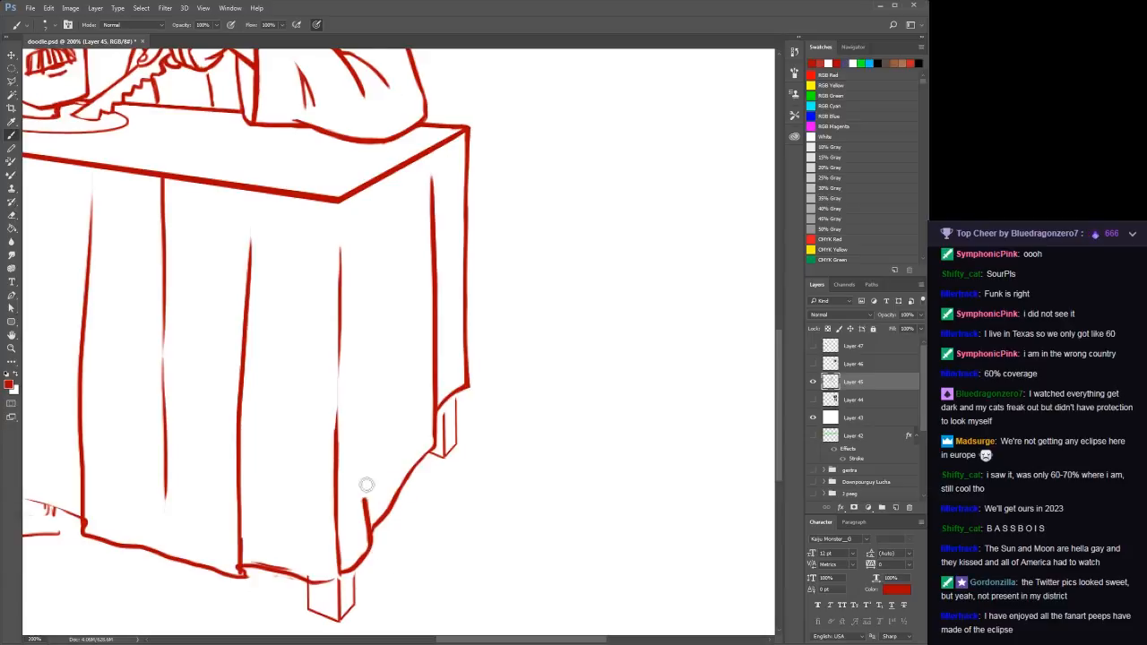
Draw a vertical fold line rising from the bend in the short side's hem next to the front corner
drag(367, 488, 384, 143)
key(ctrl+z)
drag(374, 539, 397, 238)
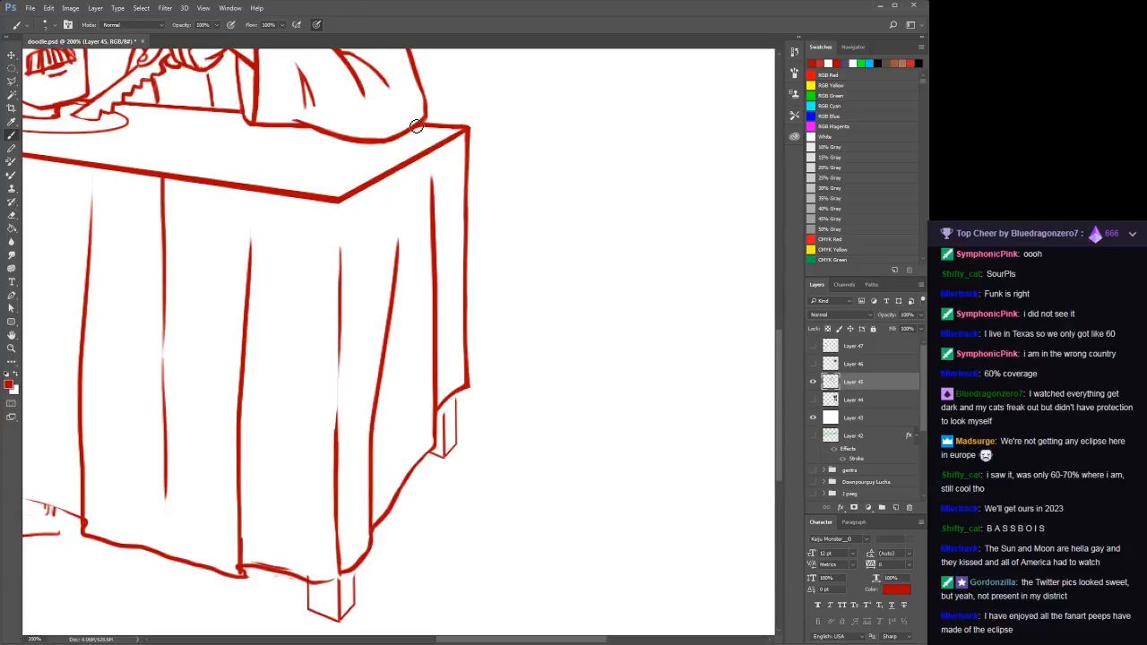
key(ctrl+z)
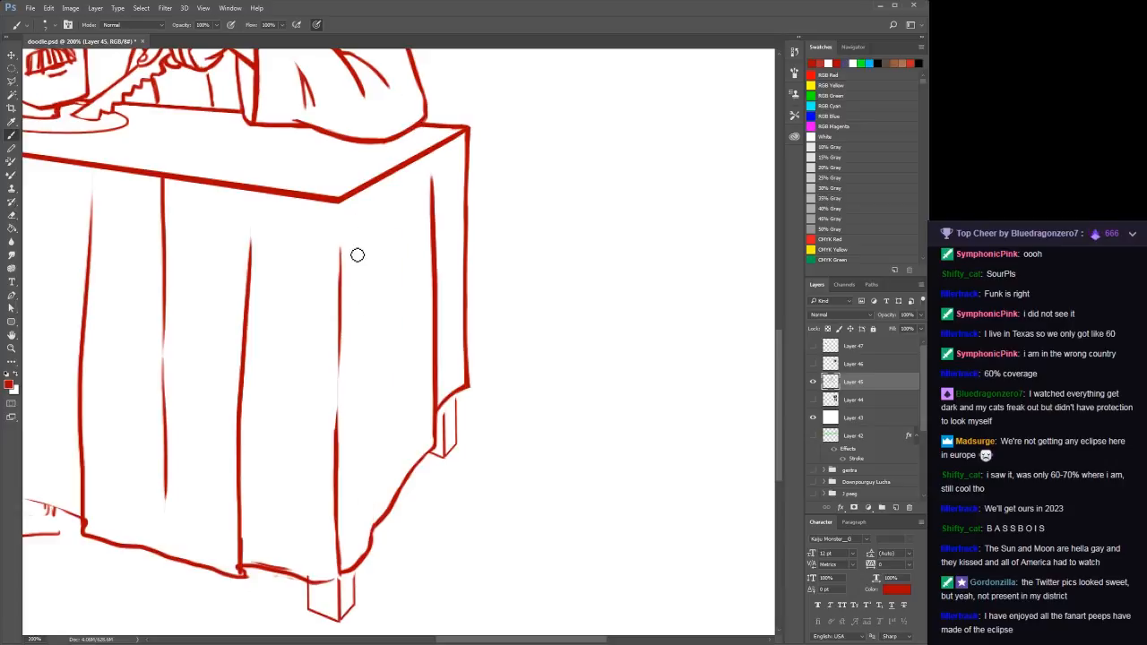
mouse_move(373, 242)
mouse_down()
mouse_move(386, 344)
mouse_move(370, 540)
mouse_up()
key(ctrl+z)
mouse_move(377, 251)
mouse_down()
mouse_move(371, 540)
mouse_move(370, 231)
mouse_up()
key(ctrl+z)
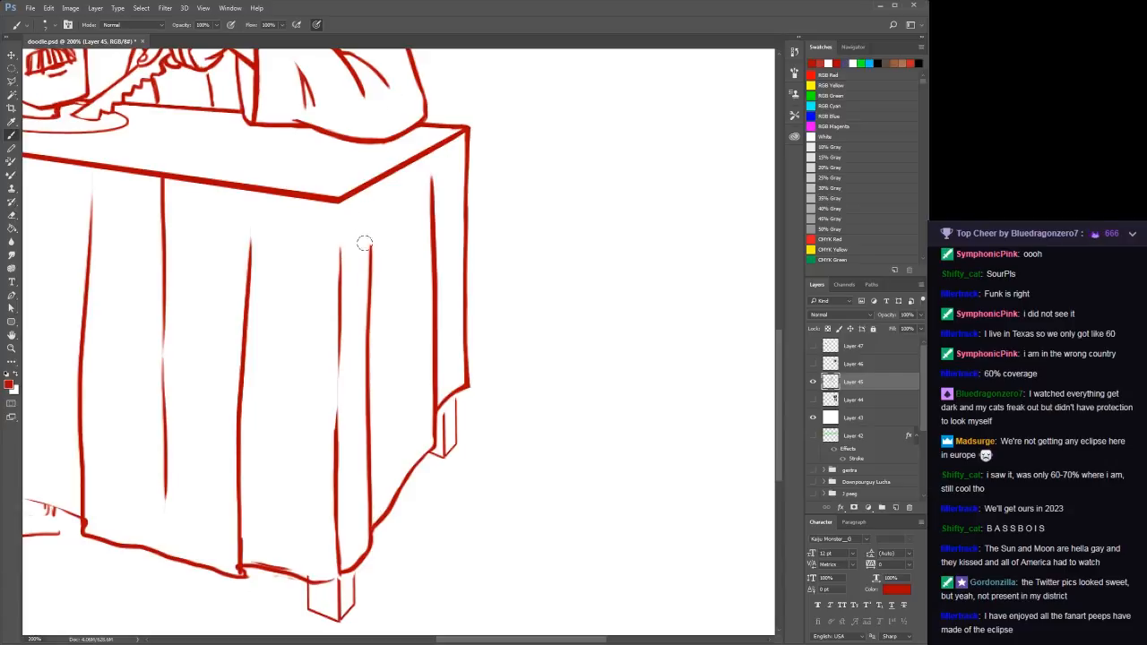
key(ctrl+z)
Erase the uneven corner fold line and redraw it as one straight stroke from below the front corner to the hem
mouse_move(353, 547)
mouse_down()
mouse_move(345, 560)
mouse_move(332, 512)
mouse_up()
drag(349, 589, 339, 542)
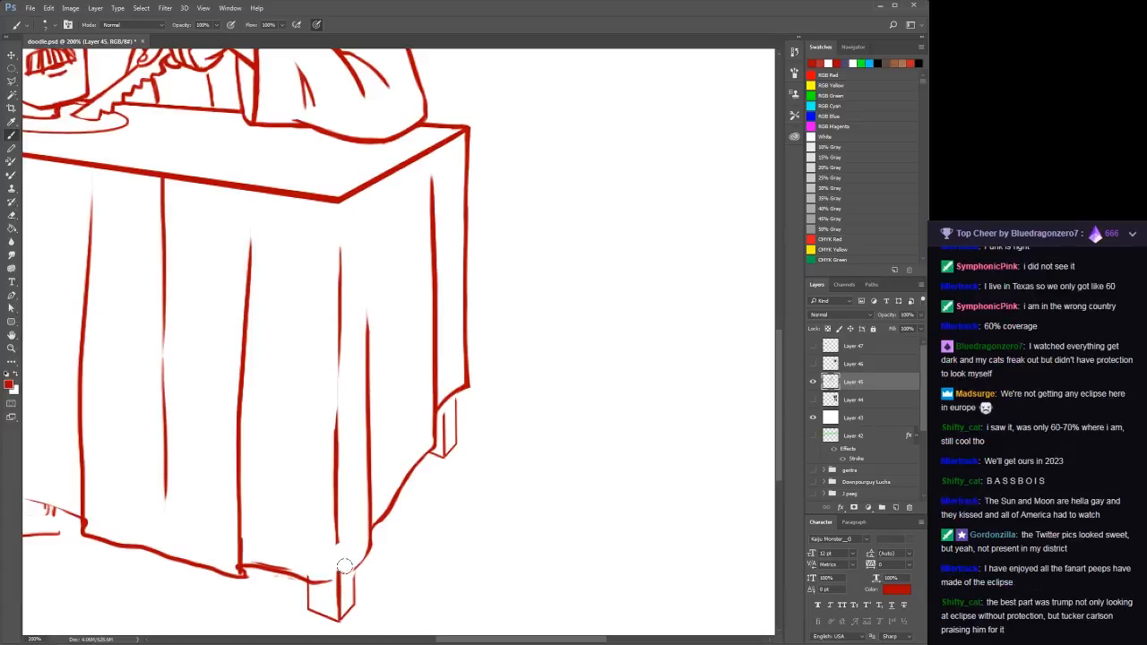
mouse_move(344, 566)
mouse_down()
mouse_move(333, 522)
mouse_move(341, 322)
mouse_move(328, 239)
mouse_move(340, 498)
mouse_up()
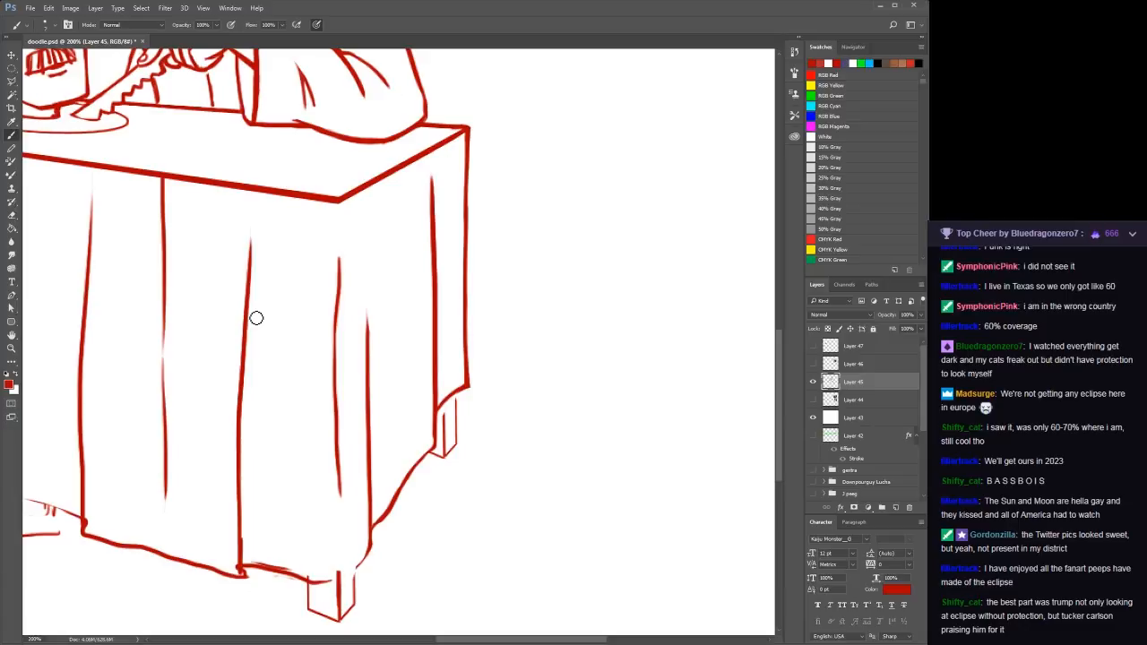
key(ctrl+z)
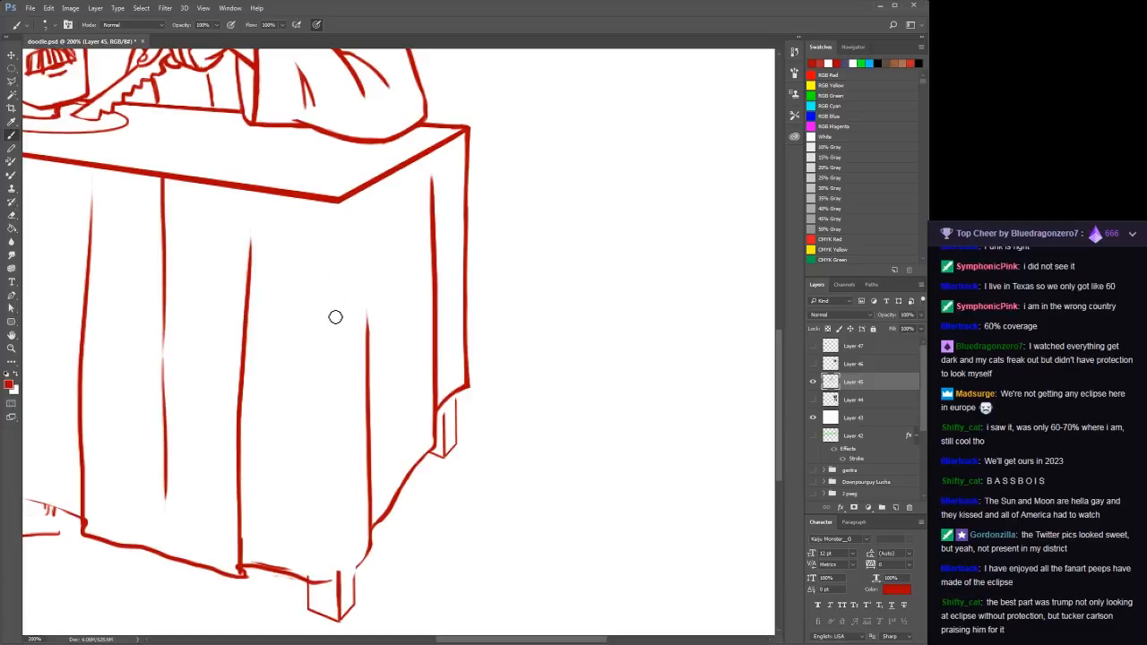
drag(340, 257, 356, 592)
key(ctrl+z)
drag(338, 238, 351, 575)
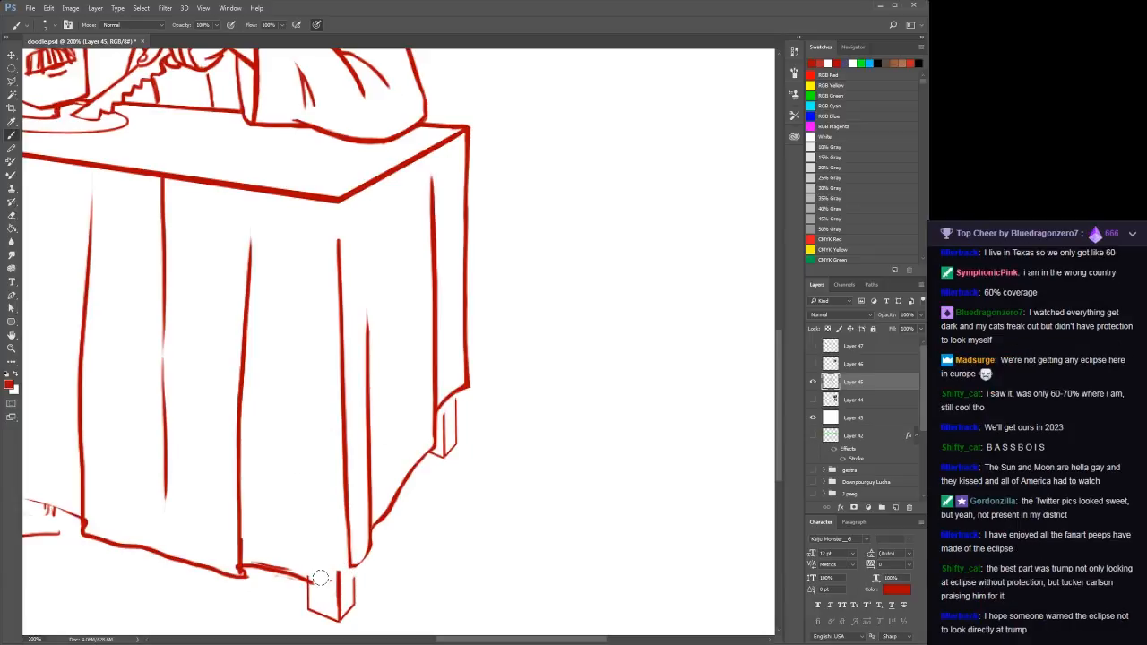
Redraw the front hem near the corner with a raised curve above the front leg, and add a tapering fold line rising from it
drag(293, 564, 247, 566)
mouse_move(352, 567)
mouse_down()
mouse_move(310, 550)
mouse_move(307, 568)
mouse_move(284, 550)
mouse_move(216, 575)
mouse_move(245, 579)
mouse_move(193, 571)
mouse_up()
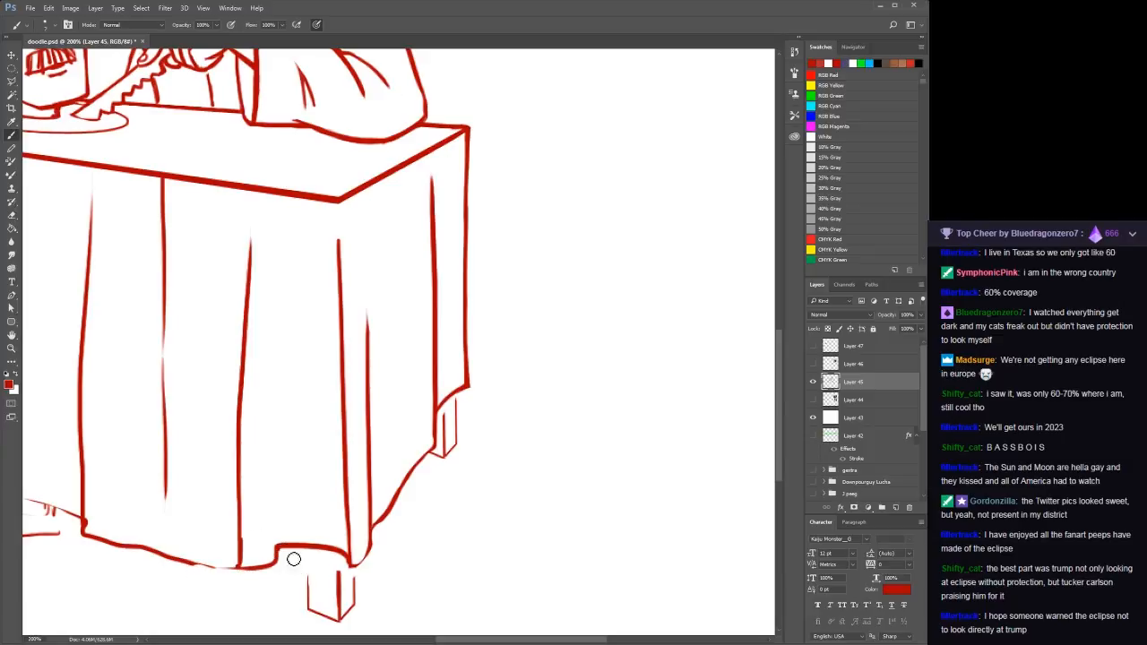
drag(277, 543, 291, 328)
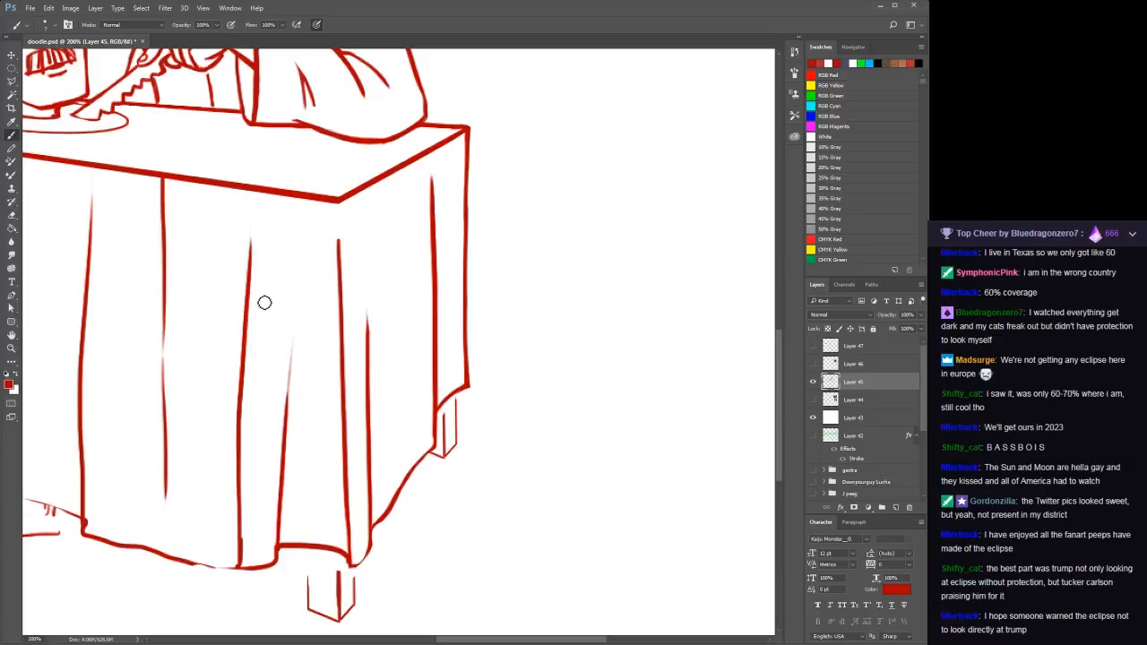
Redraw the fold line rising from the inner end of the raised front hem curve as a nearly vertical tapering stroke
key(ctrl+z)
drag(279, 547, 258, 295)
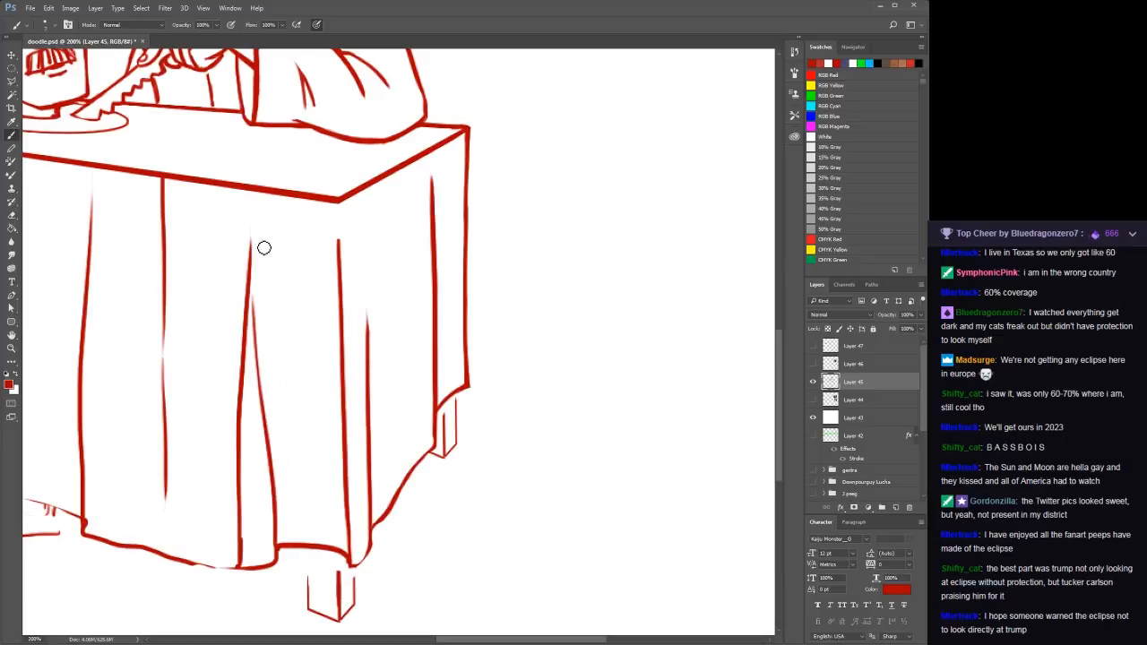
key(ctrl+z)
mouse_move(279, 548)
mouse_down()
mouse_move(276, 235)
mouse_move(284, 331)
mouse_up()
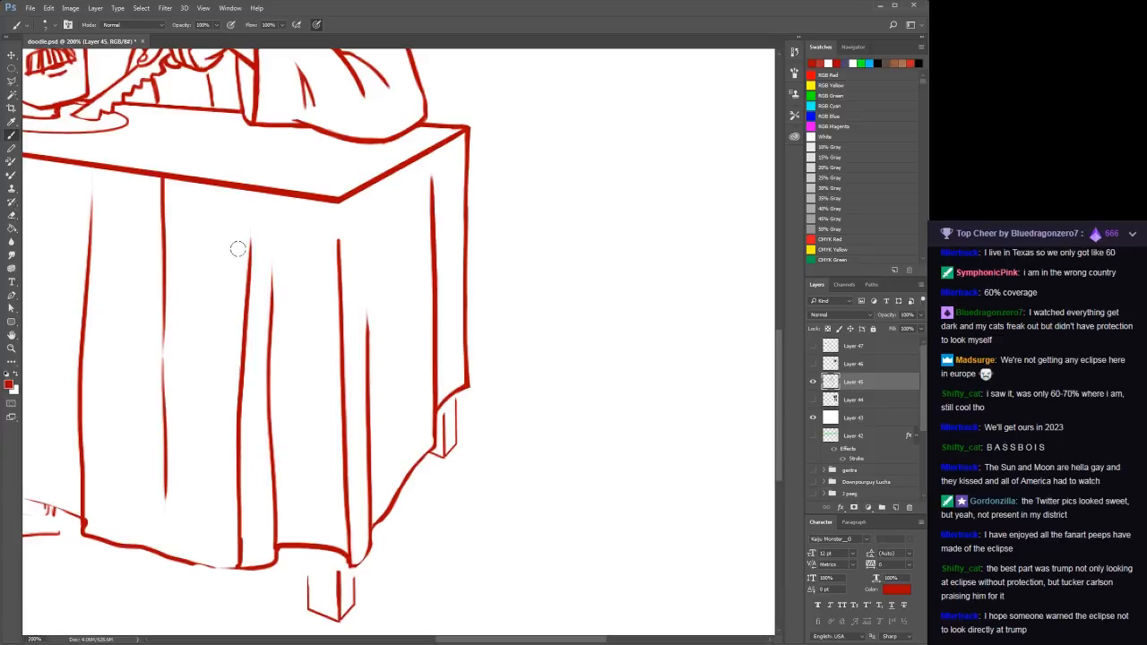
Erase the adjacent old fold line with the hem below it, and redraw that front hem section with an S-shaped bend joining the middle fold
mouse_move(237, 249)
mouse_down()
mouse_move(232, 561)
mouse_move(169, 568)
mouse_move(194, 550)
mouse_up()
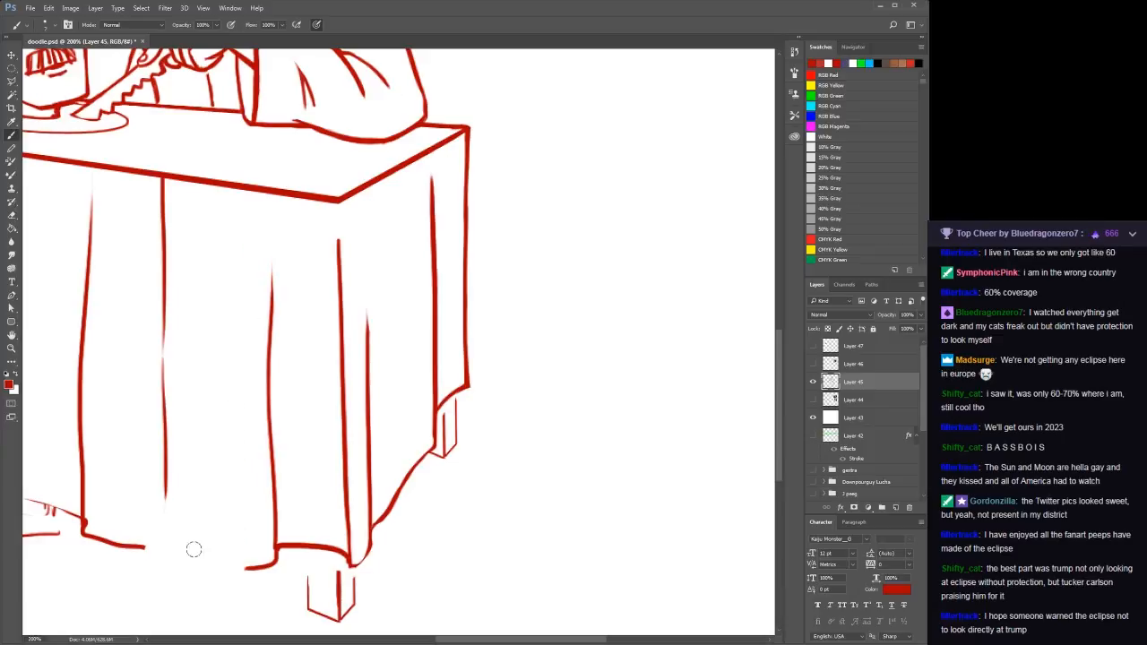
key(space)
drag(210, 502, 509, 407)
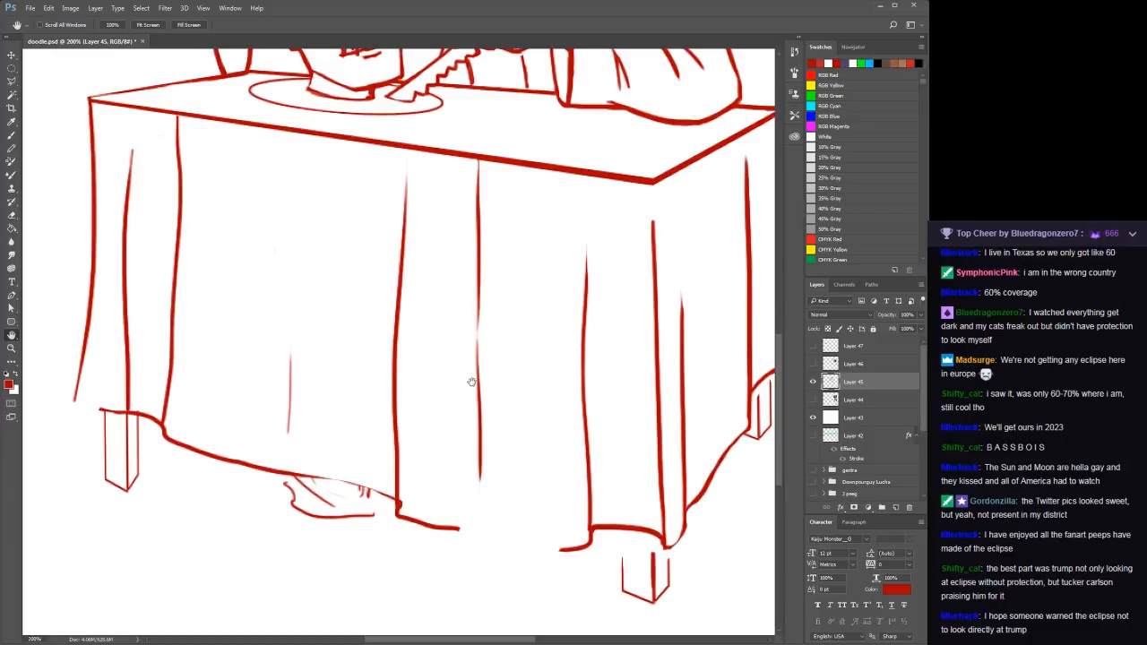
key(b)
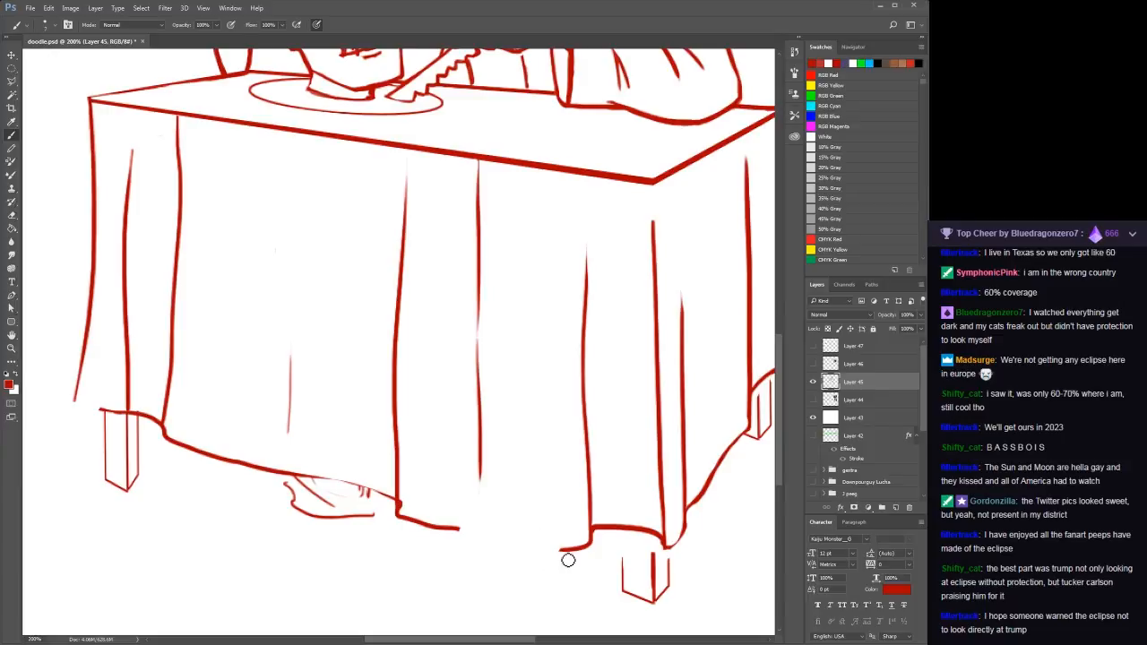
mouse_move(578, 545)
mouse_down()
mouse_move(501, 523)
mouse_move(374, 492)
mouse_up()
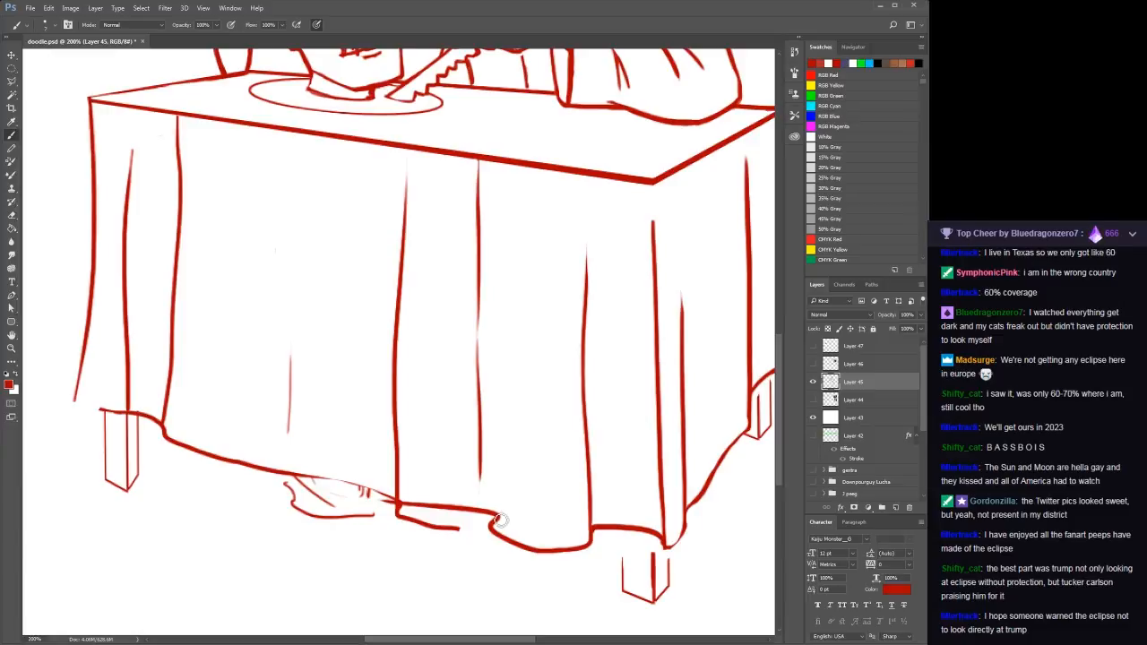
Draw a vertical tapering fold line rising from the S-shaped bend in the front hem
drag(499, 519, 496, 480)
key(ctrl+z)
key(z)
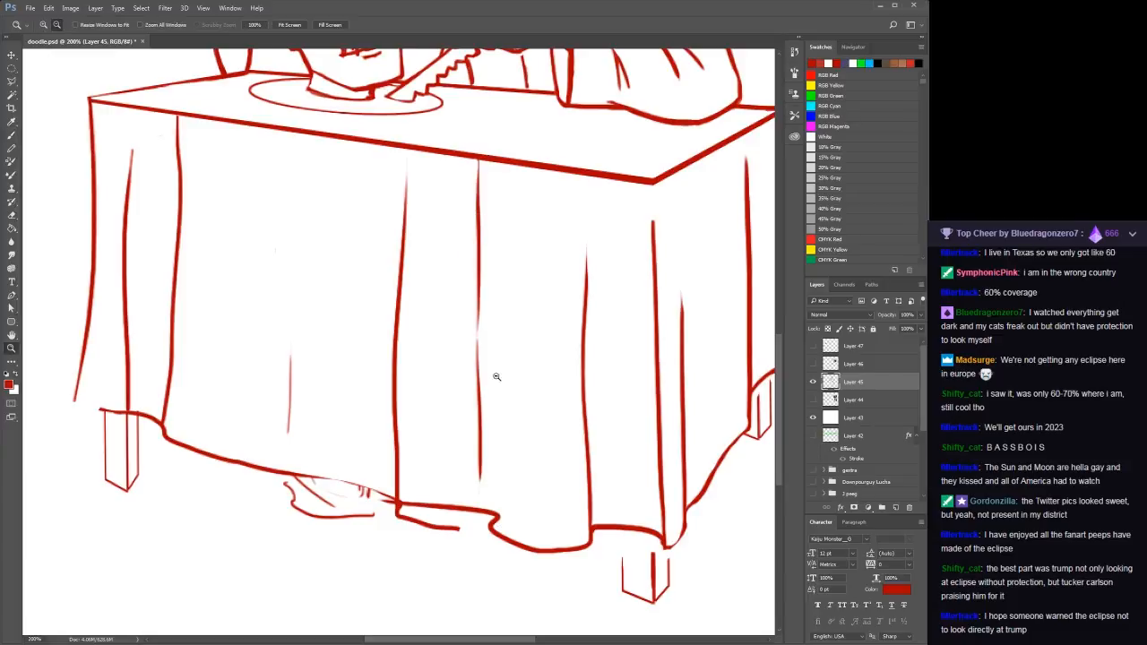
alt+click(496, 377)
alt+click(498, 383)
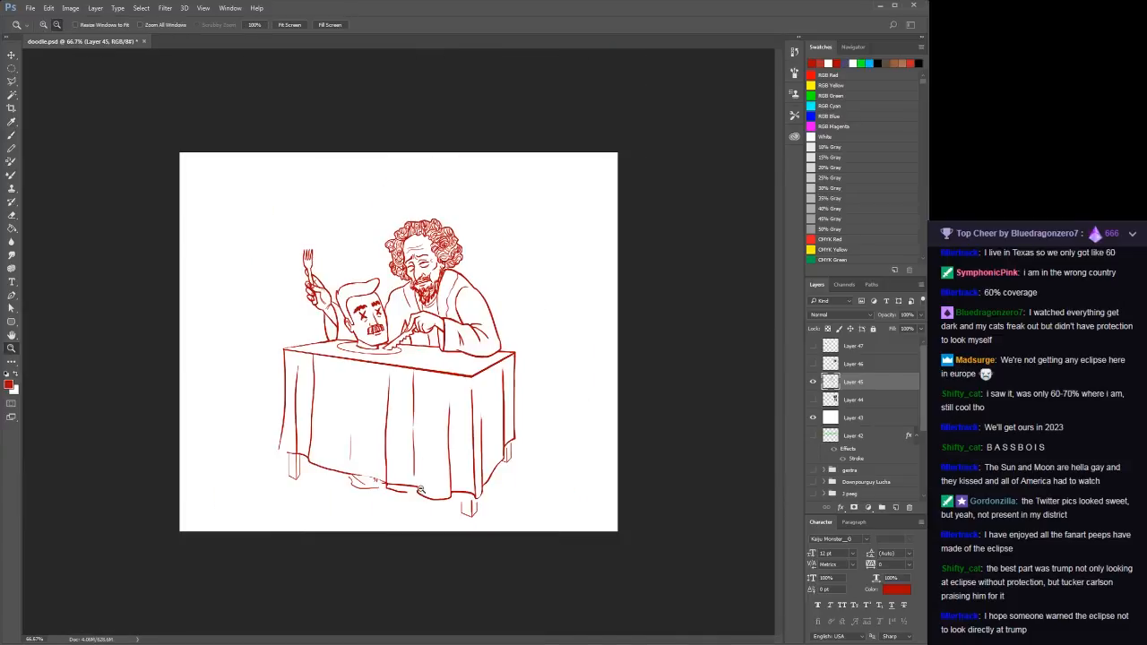
click(423, 488)
key(b)
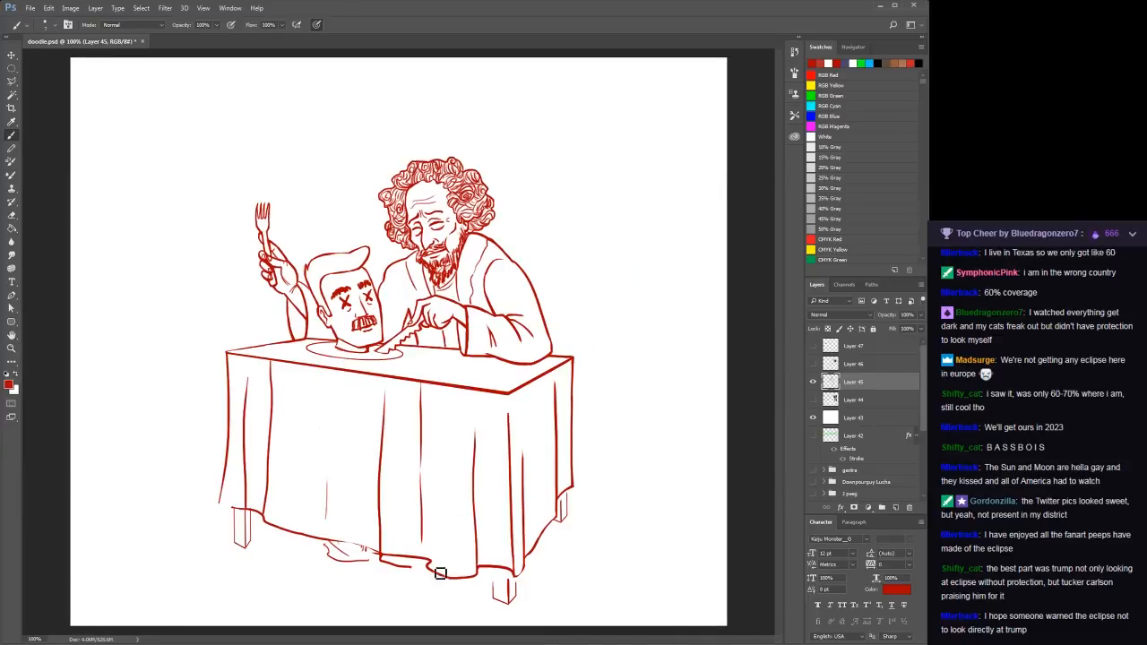
drag(436, 572, 420, 404)
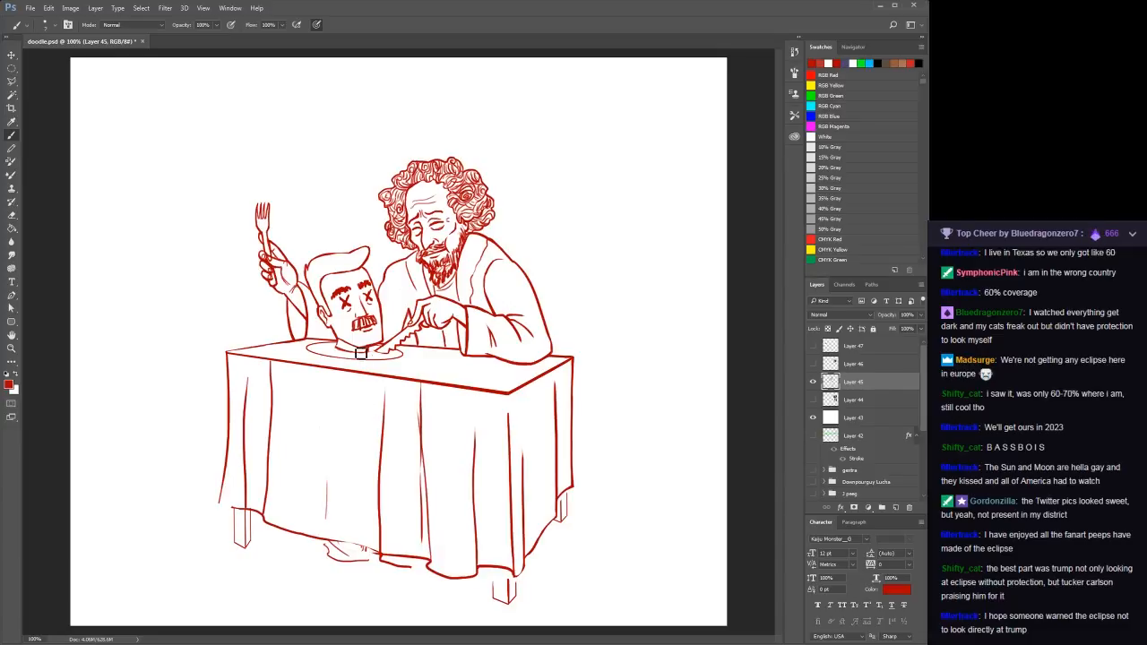
key(ctrl+z)
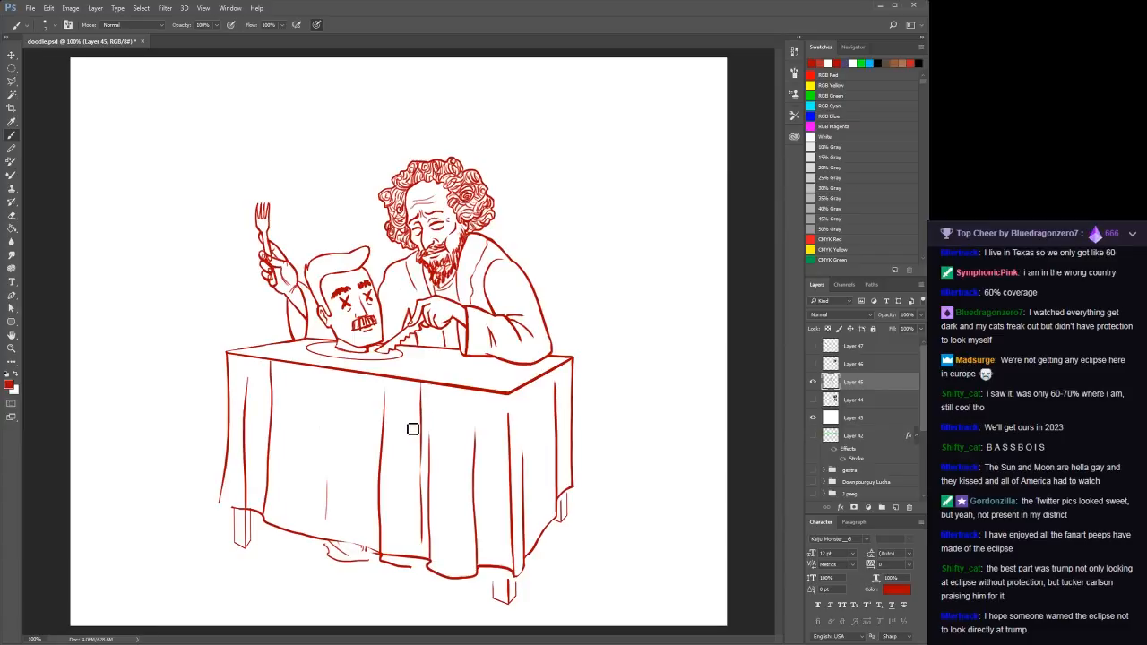
Erase the curled part of the front hem's bend just below the new fold line
key(z)
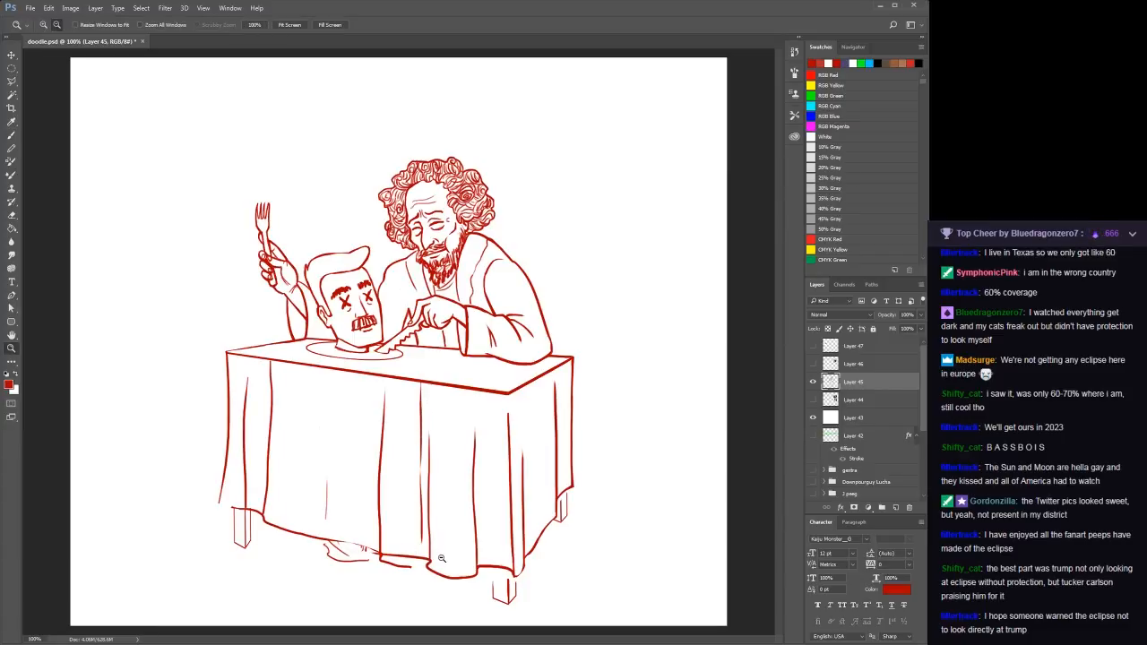
click(426, 549)
click(422, 540)
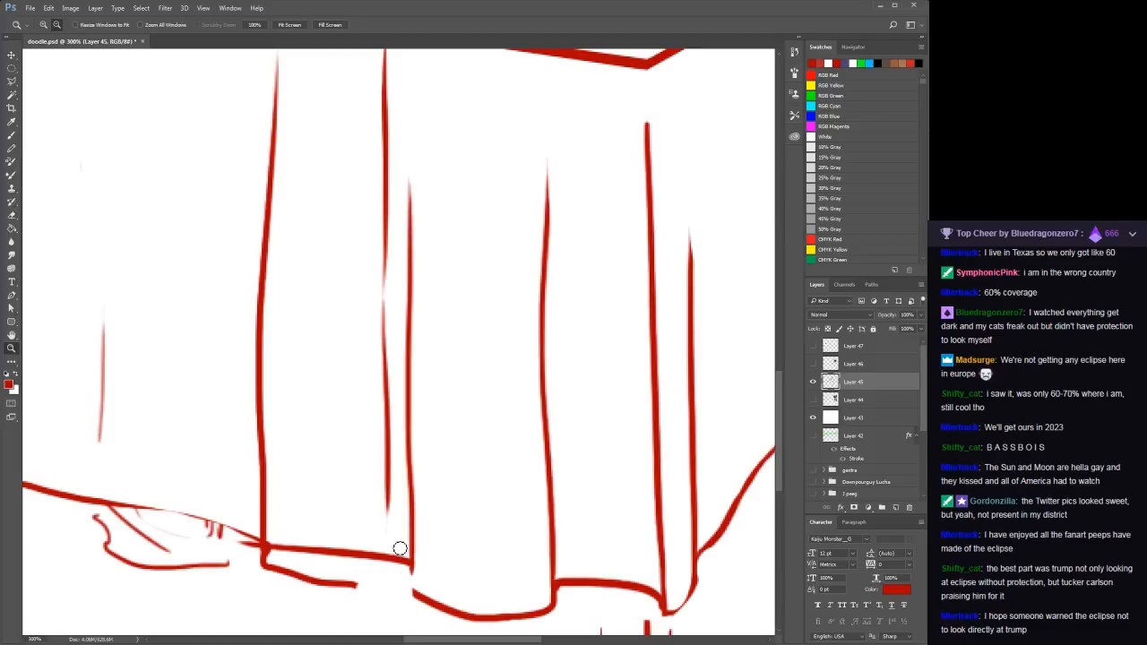
Close the gap at the middle fold's hem corner and erase the scribble below the hem and the faint short fold above it
key(b)
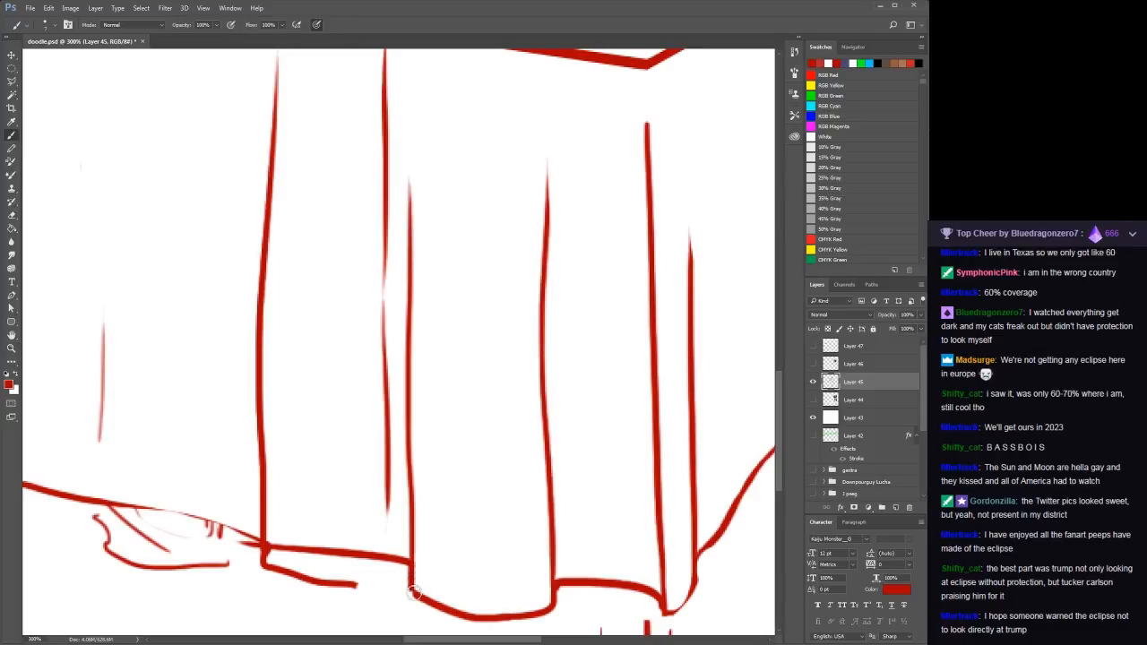
key(z)
alt+click(317, 515)
key(h)
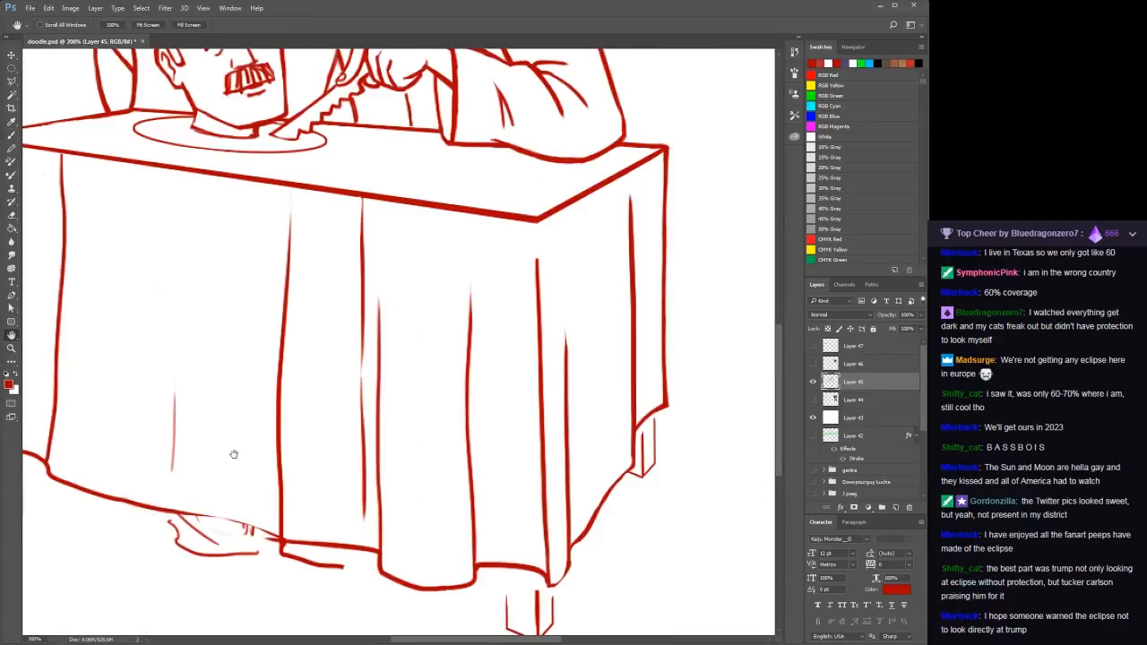
drag(234, 456, 371, 475)
mouse_move(413, 579)
mouse_down()
mouse_move(475, 589)
mouse_move(397, 555)
mouse_move(412, 574)
mouse_up()
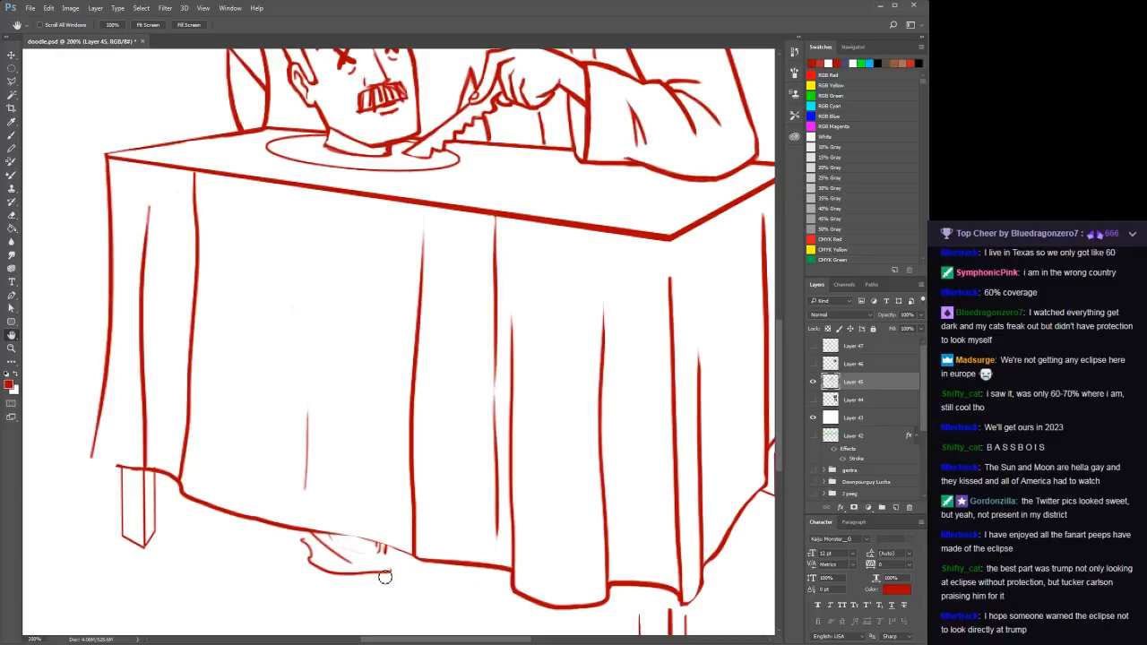
drag(380, 568, 303, 541)
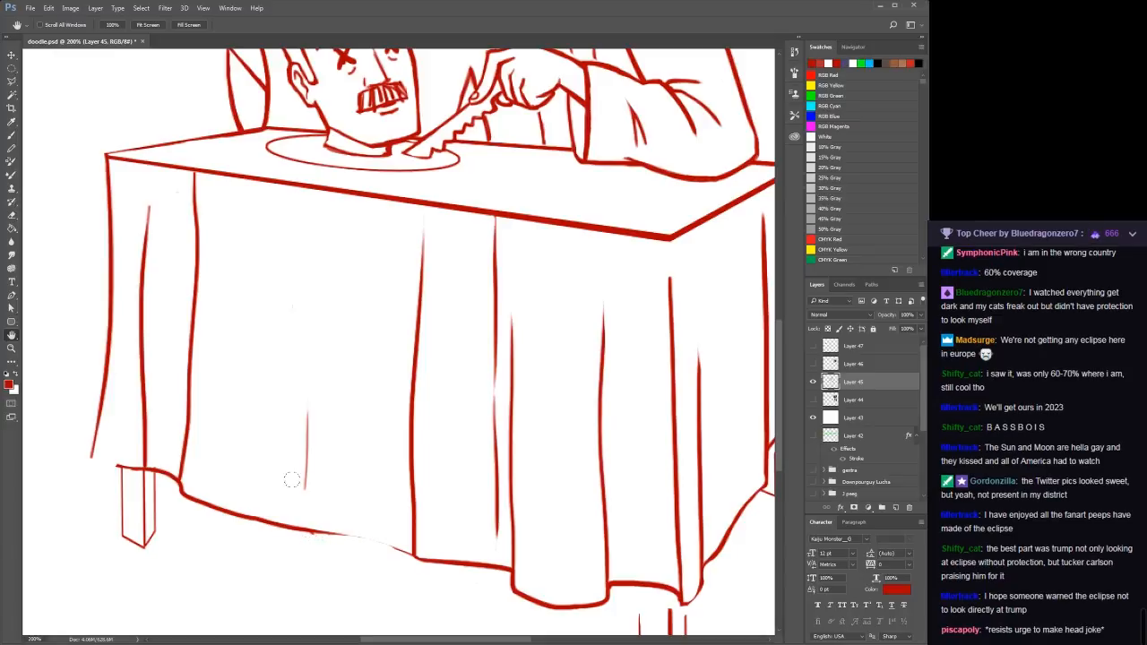
mouse_move(290, 476)
mouse_down()
mouse_move(308, 397)
mouse_move(362, 365)
mouse_up()
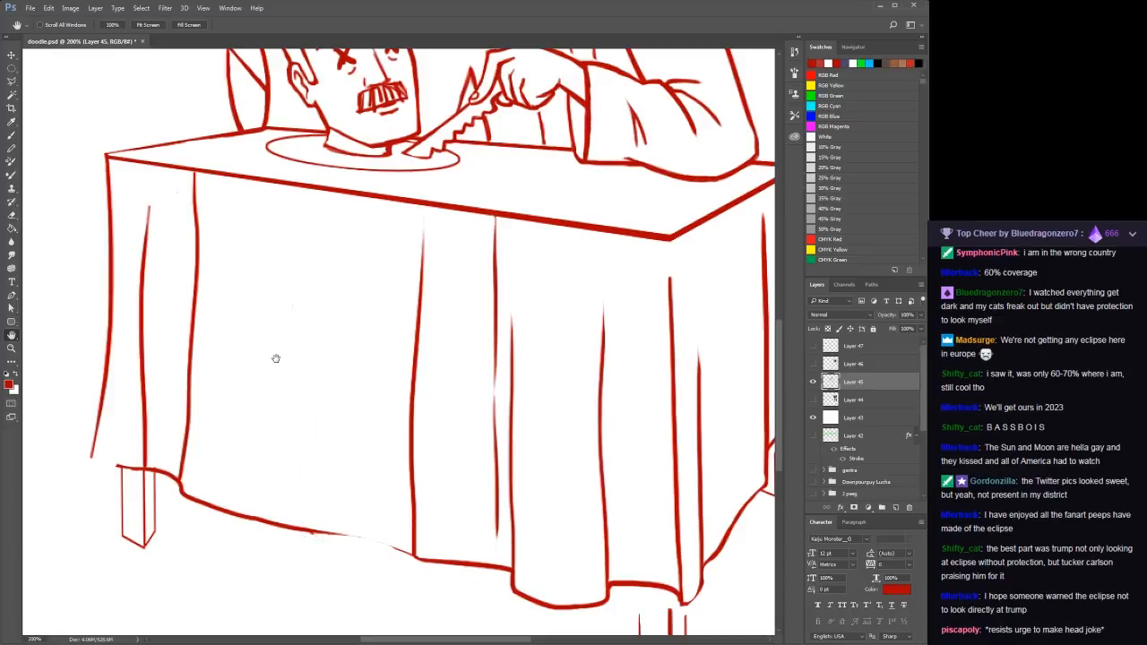
Redraw the missing stretch of the tablecloth's front hem so it meets the tall middle fold in one clean line
key(b)
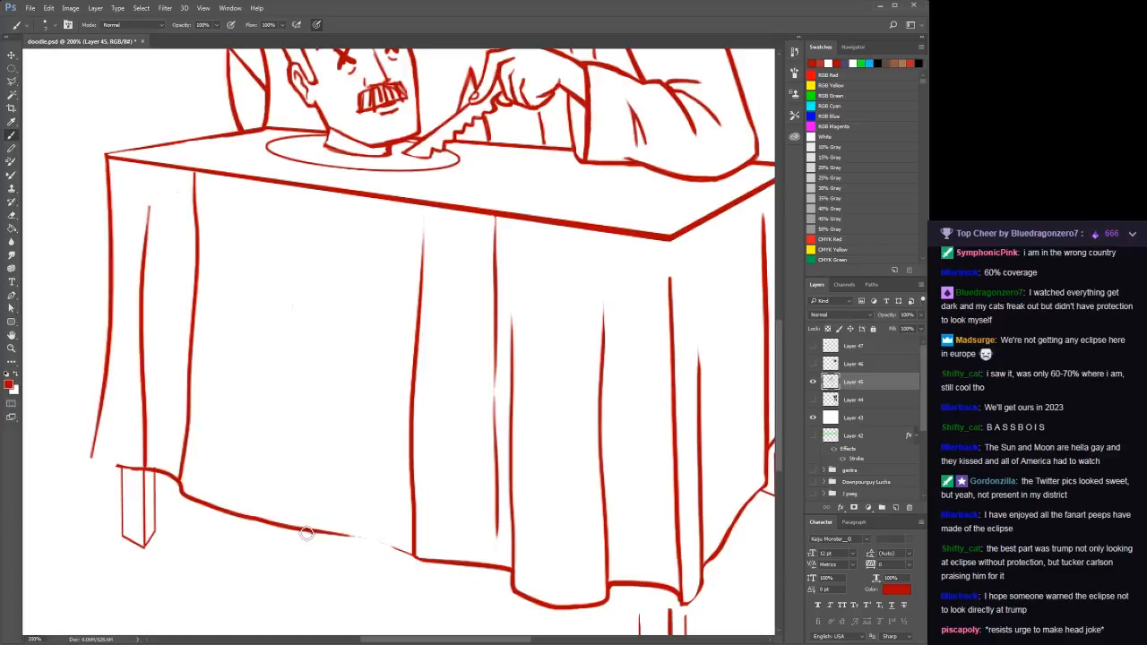
mouse_move(303, 534)
mouse_down()
mouse_move(415, 557)
mouse_move(309, 536)
mouse_up()
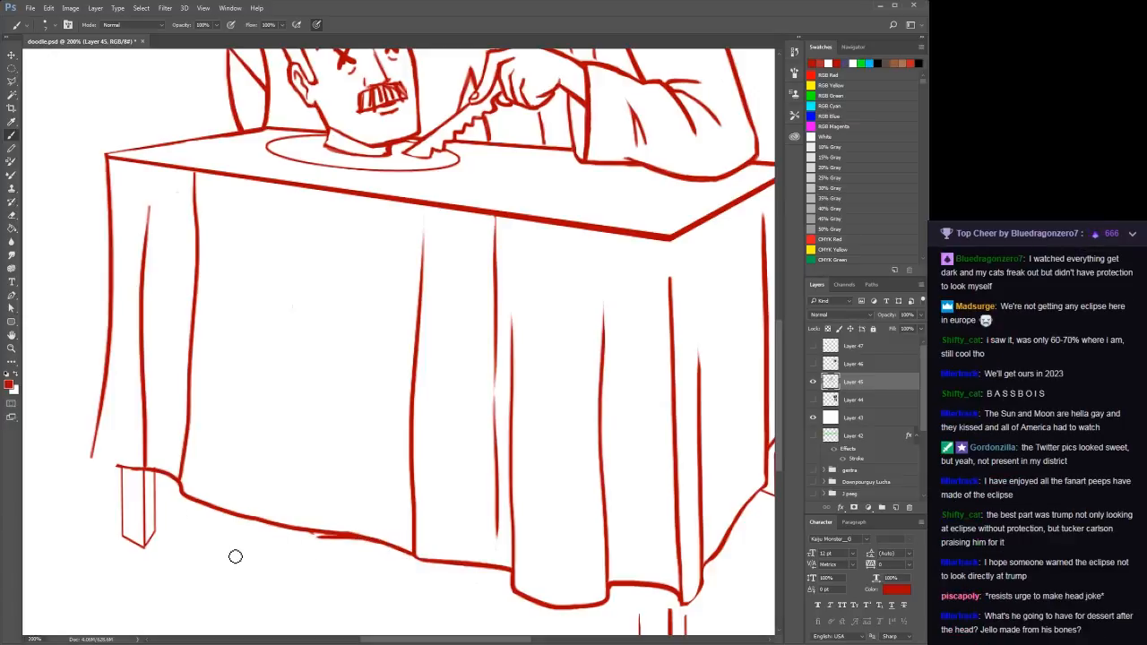
key(ctrl+z)
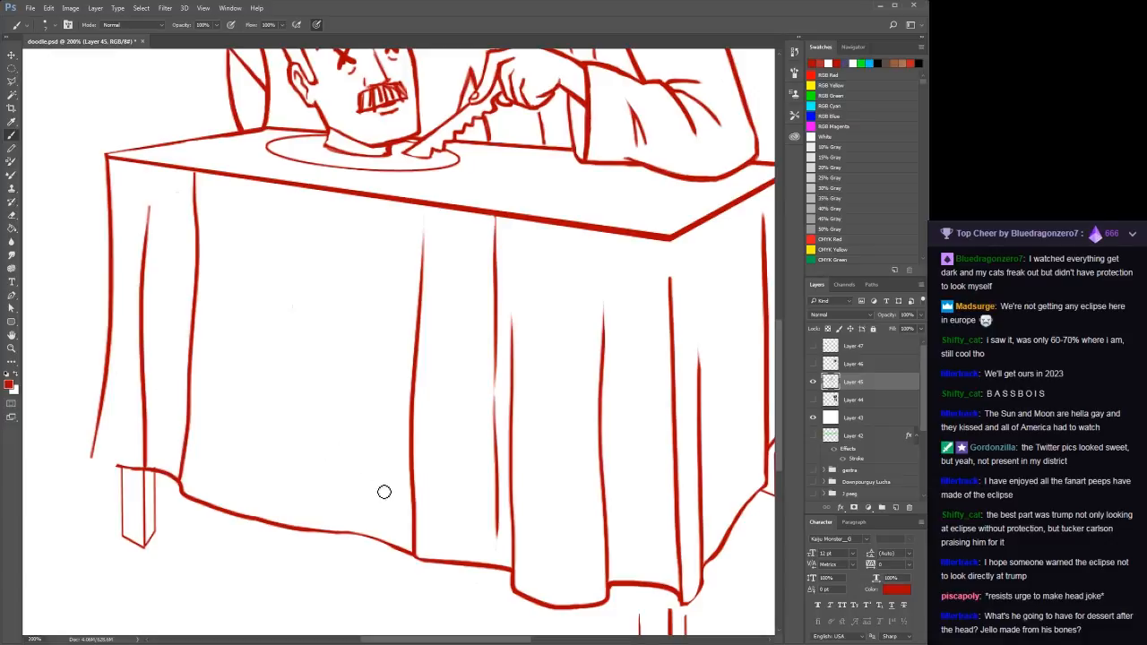
Draw two short tapered curves above the front hem, forming an inverted V-shaped crease in the tablecloth
drag(331, 503, 361, 388)
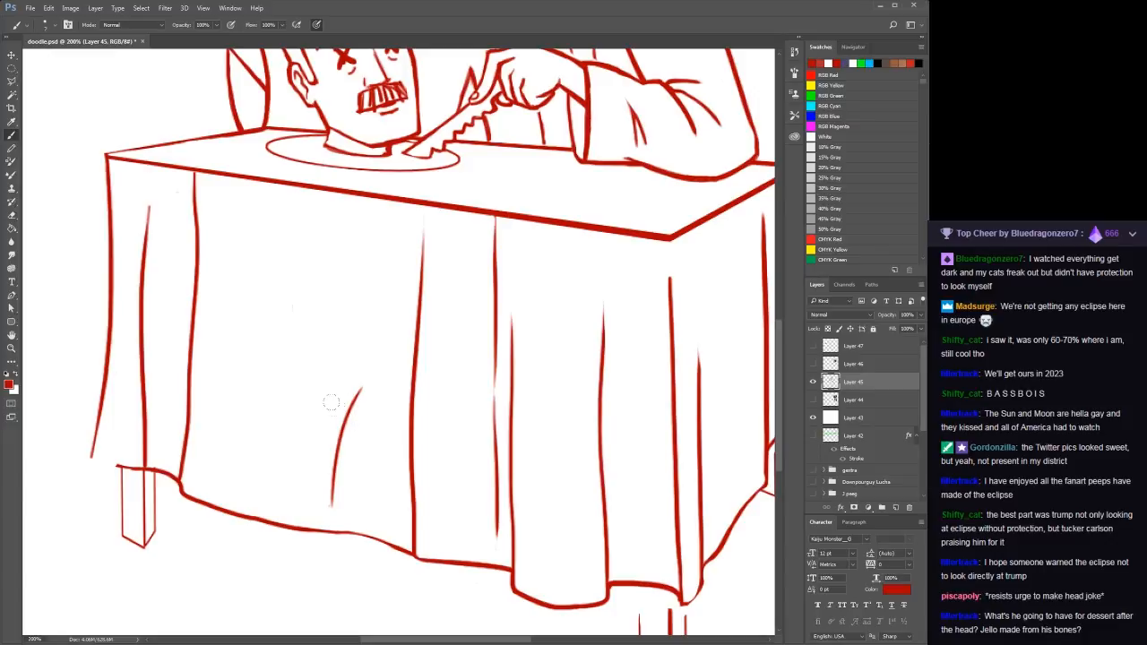
drag(361, 390, 336, 495)
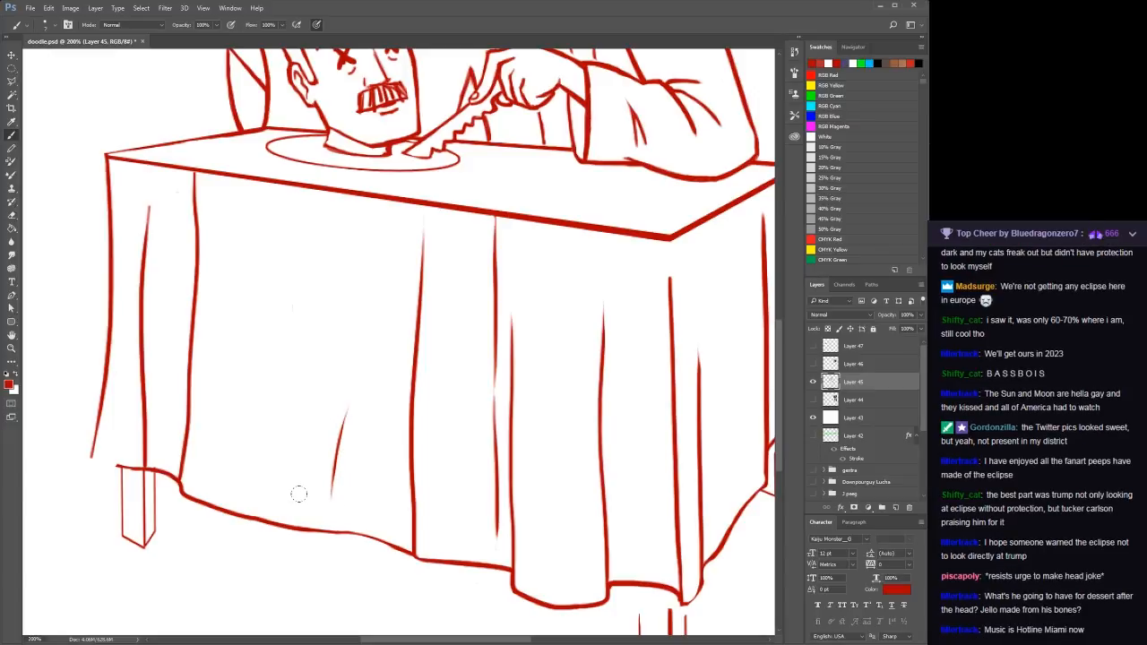
drag(359, 401, 378, 518)
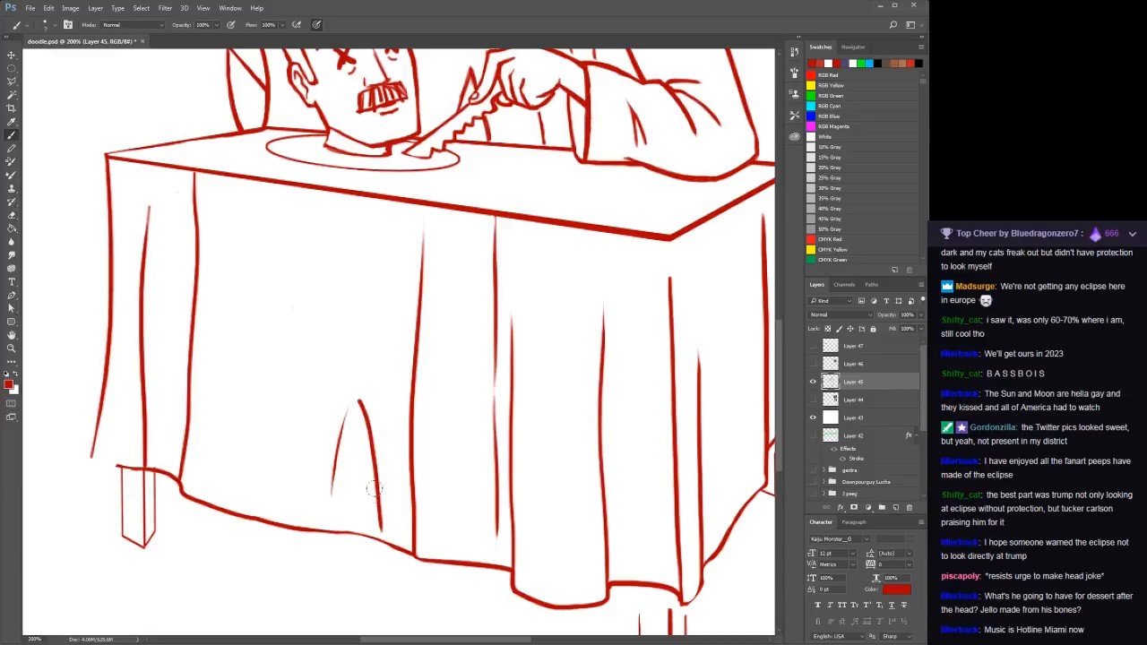
Erase the long fold line running from the table edge to the hem just right of the left table leg
key(p)
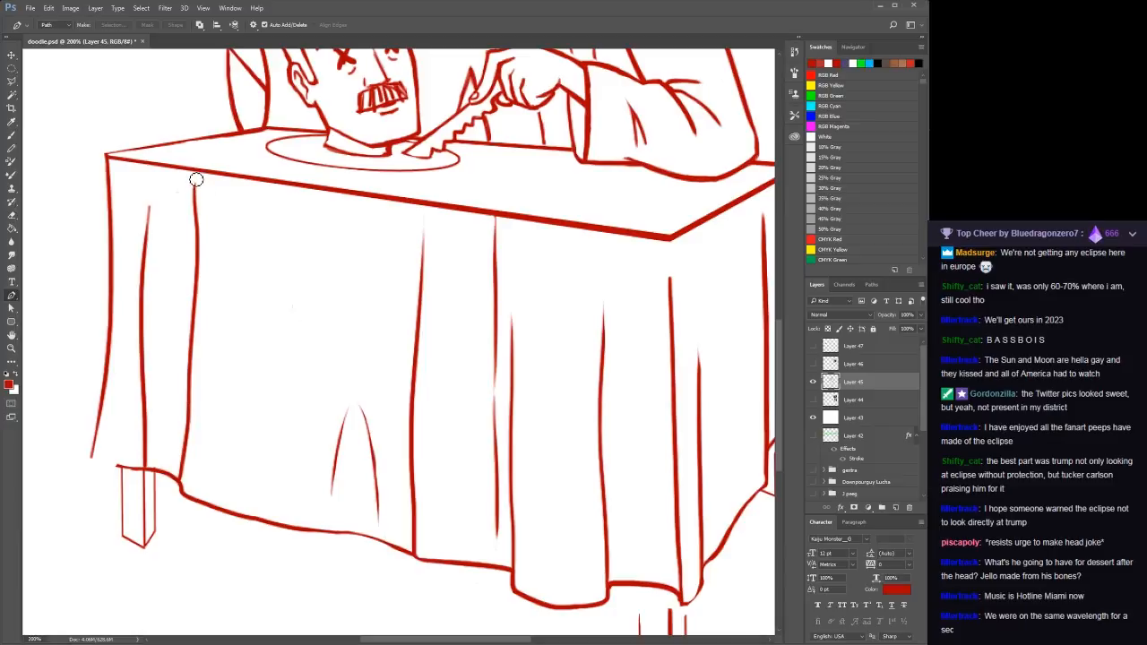
drag(194, 176, 200, 292)
mouse_move(182, 200)
mouse_down()
mouse_move(205, 307)
mouse_move(198, 474)
mouse_move(179, 466)
mouse_move(188, 484)
mouse_move(174, 349)
mouse_up()
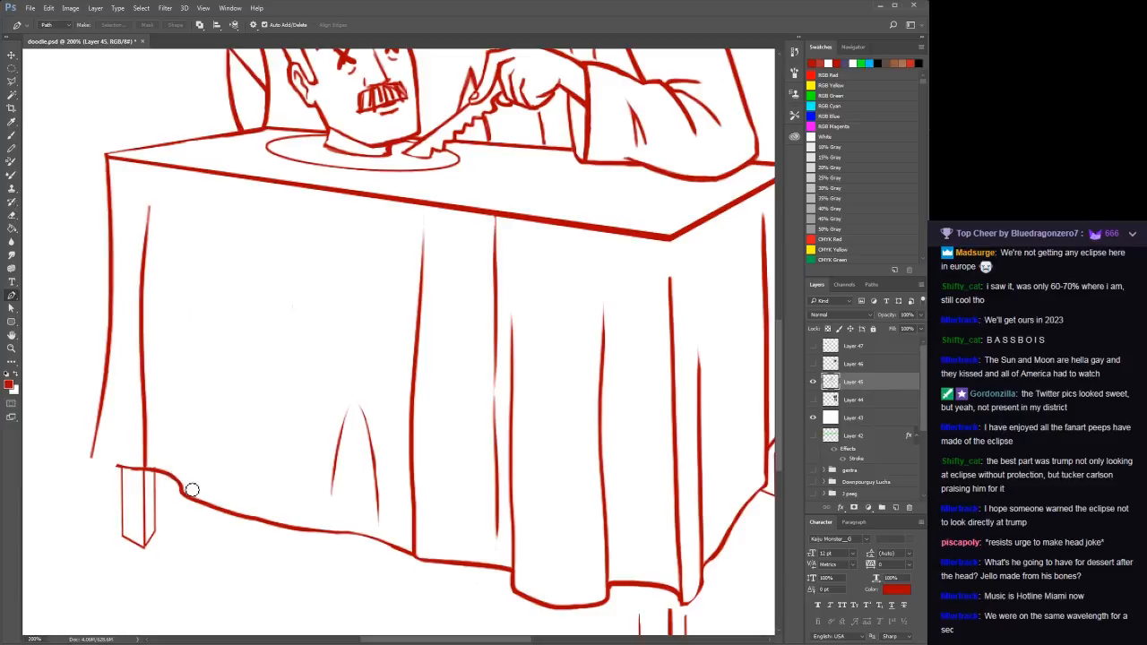
Redraw that fold as two tapered strokes, one rising from the hem and one descending from the table edge, with a gap between
key(b)
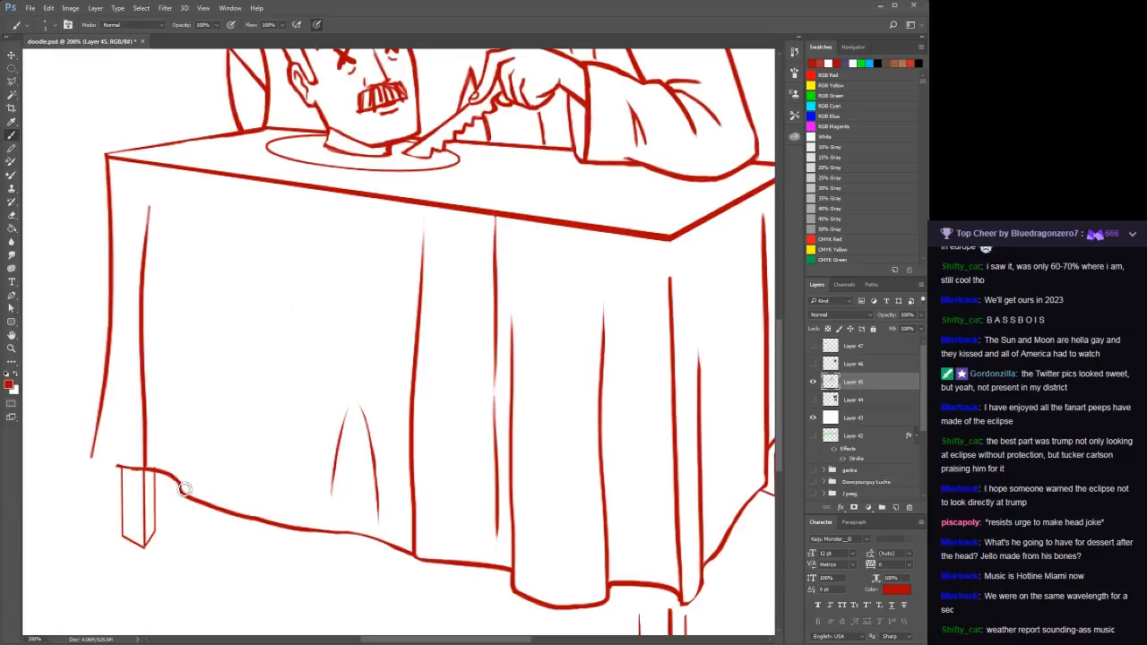
drag(181, 495, 179, 321)
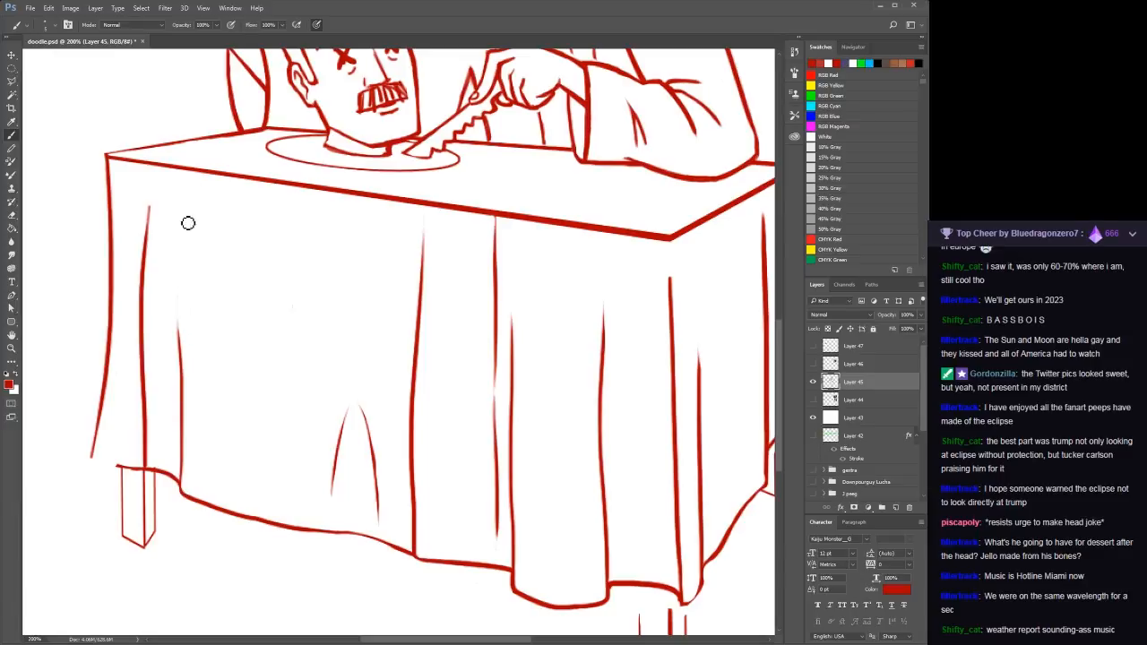
drag(177, 170, 178, 267)
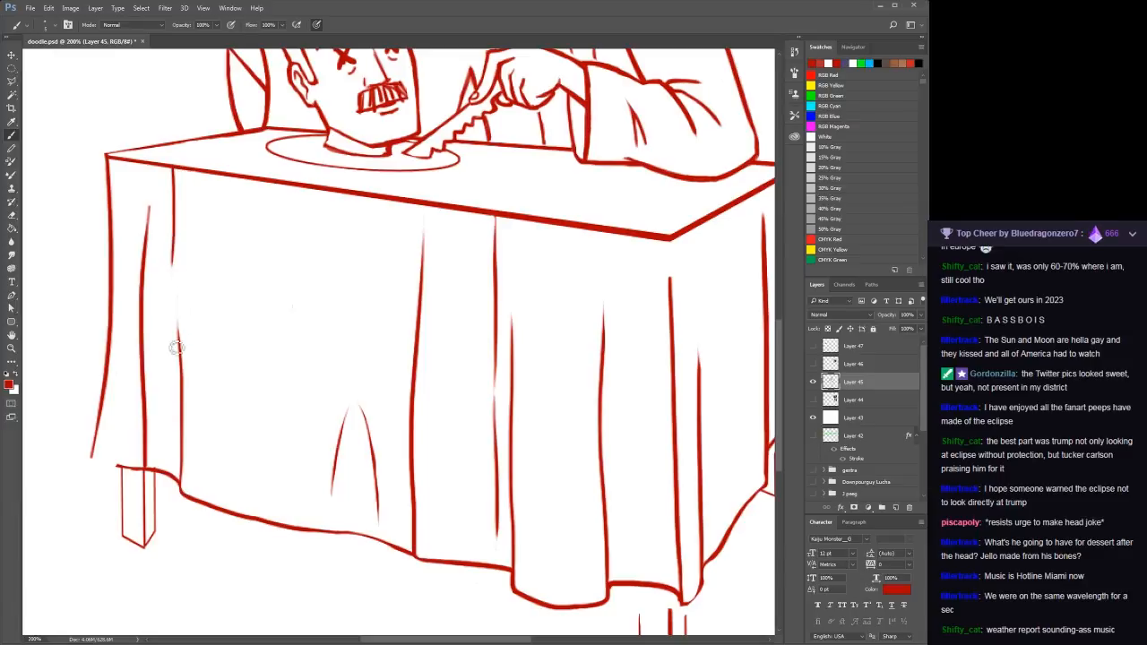
key(ctrl+z)
drag(175, 172, 176, 274)
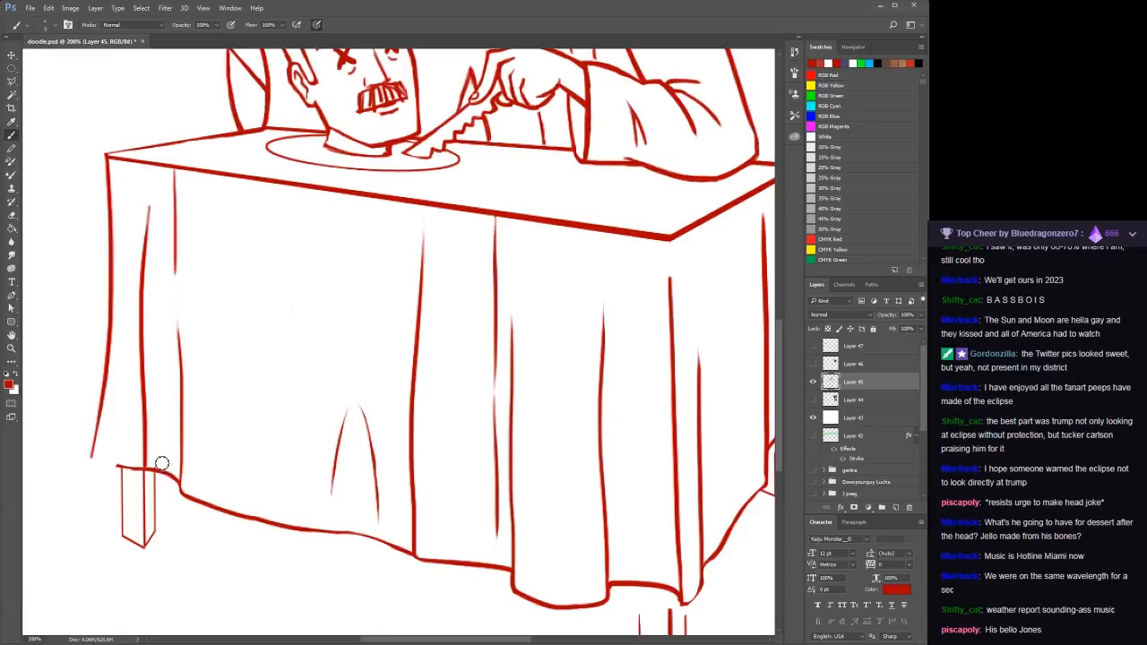
Erase the leftmost fold line and rework the end of the hem above the left table leg
mouse_move(156, 466)
mouse_down()
mouse_move(157, 430)
mouse_move(143, 456)
mouse_move(149, 365)
mouse_move(138, 343)
mouse_move(158, 210)
mouse_move(127, 257)
mouse_up()
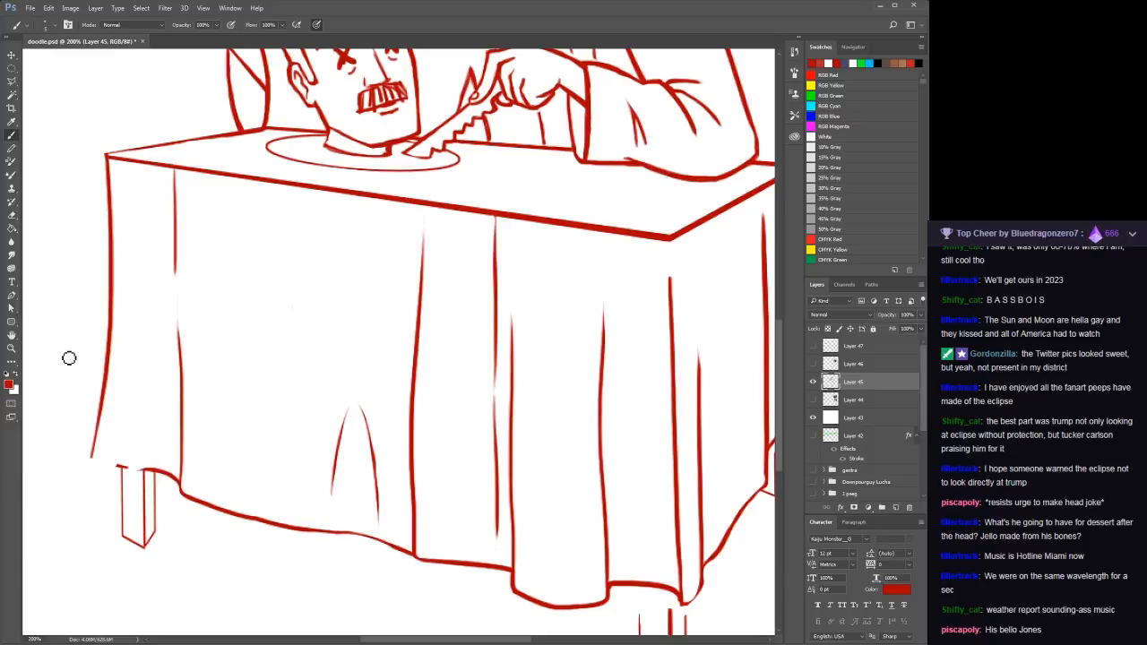
drag(129, 469, 117, 467)
drag(135, 471, 145, 468)
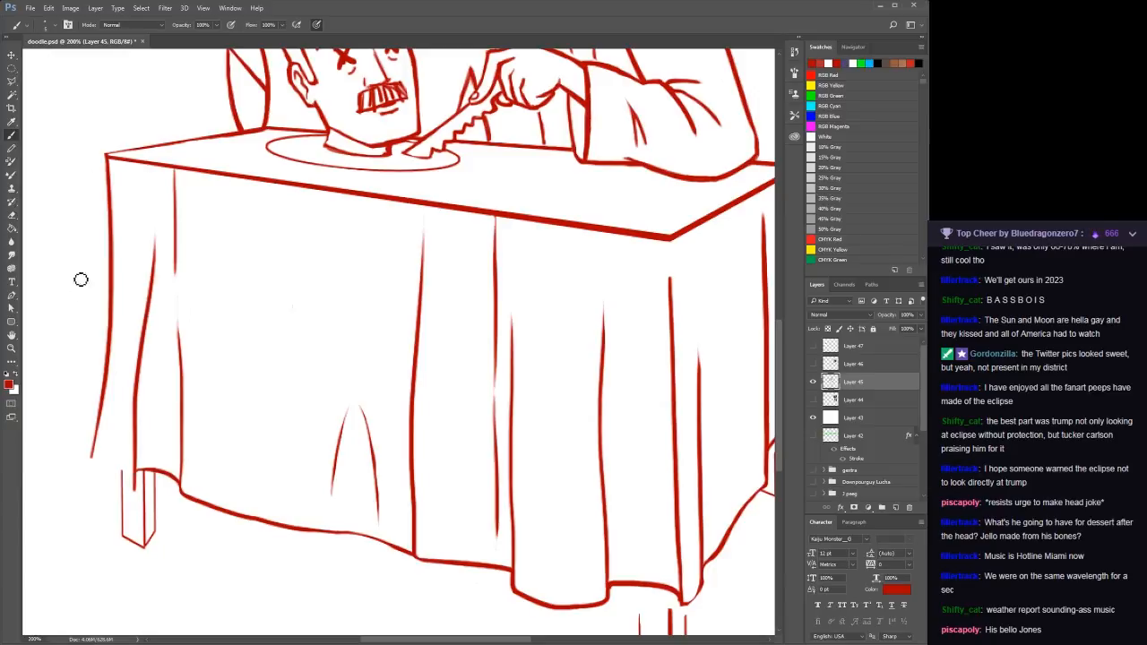
Redraw the leftmost fold as one nearly straight vertical line down to the hem's end, undoing the unsuitable strokes
drag(134, 459, 136, 302)
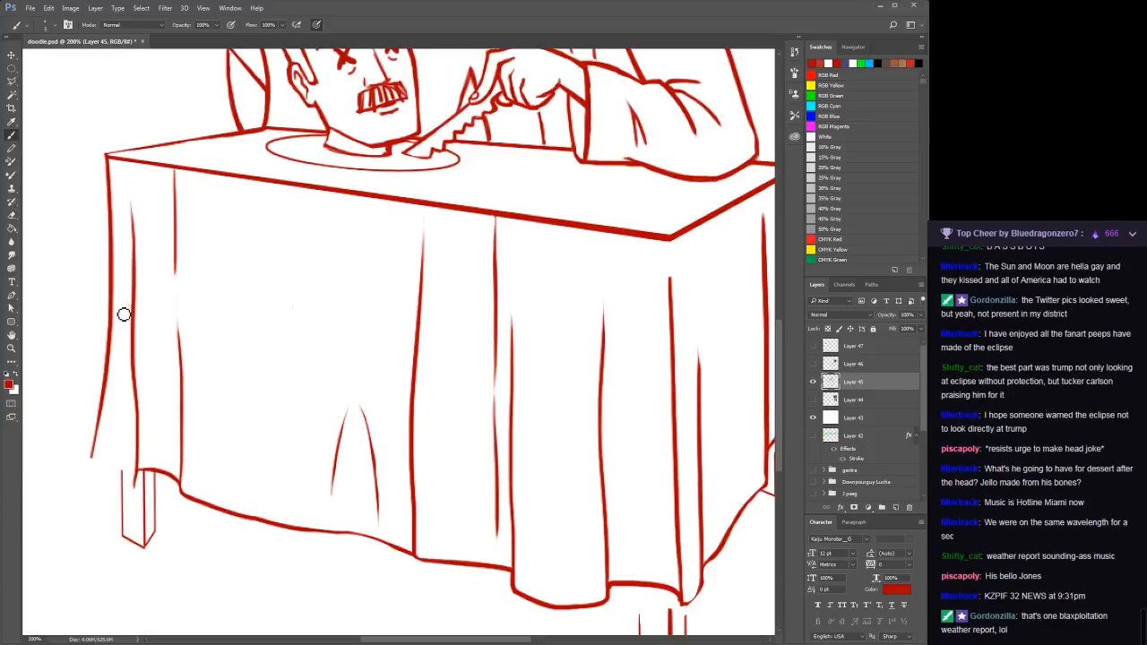
key(ctrl+z)
drag(136, 233, 130, 507)
key(ctrl+z)
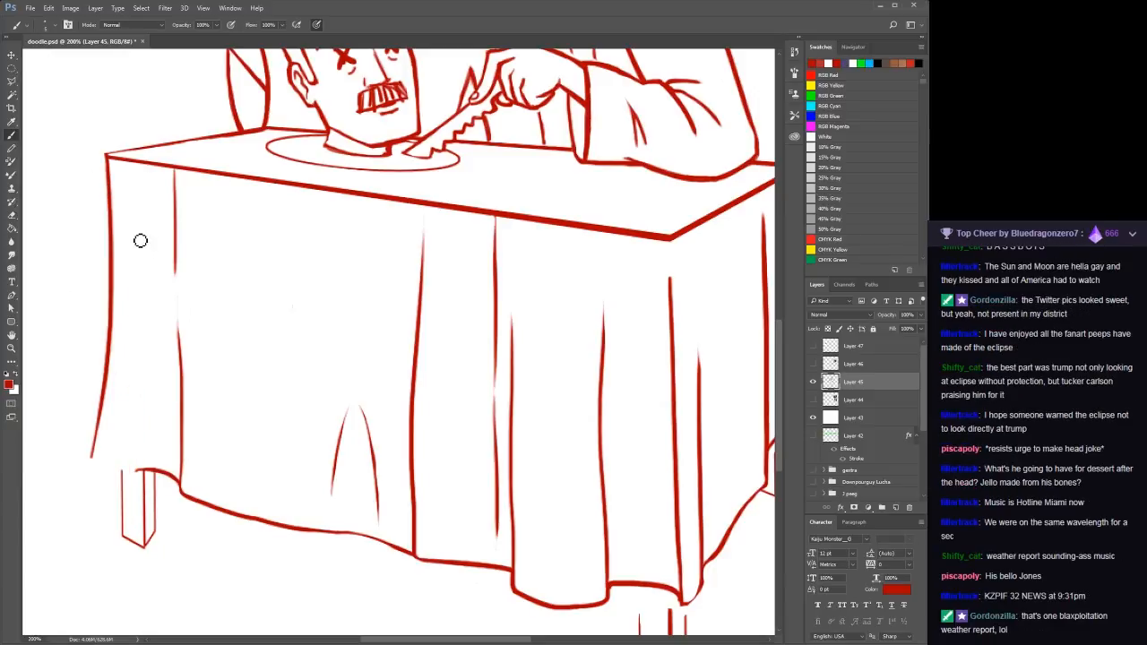
drag(136, 225, 135, 465)
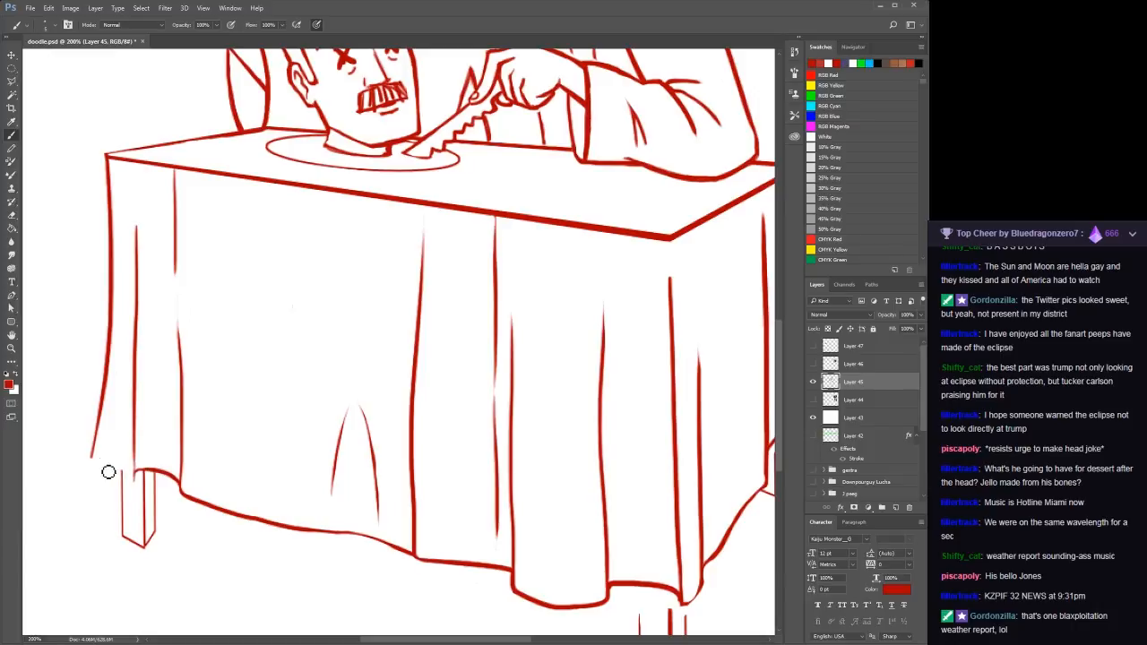
Draw the bottom hem curve from the tablecloth's left edge to the leftmost fold, across the top of the table leg
drag(91, 457, 137, 481)
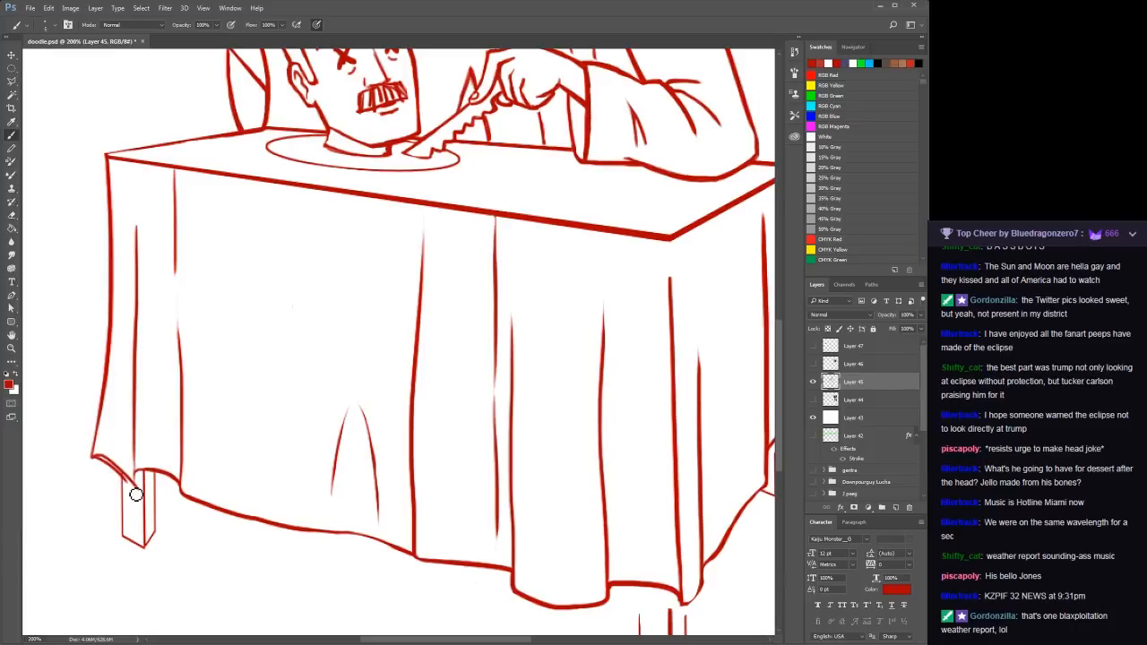
key(ctrl+z)
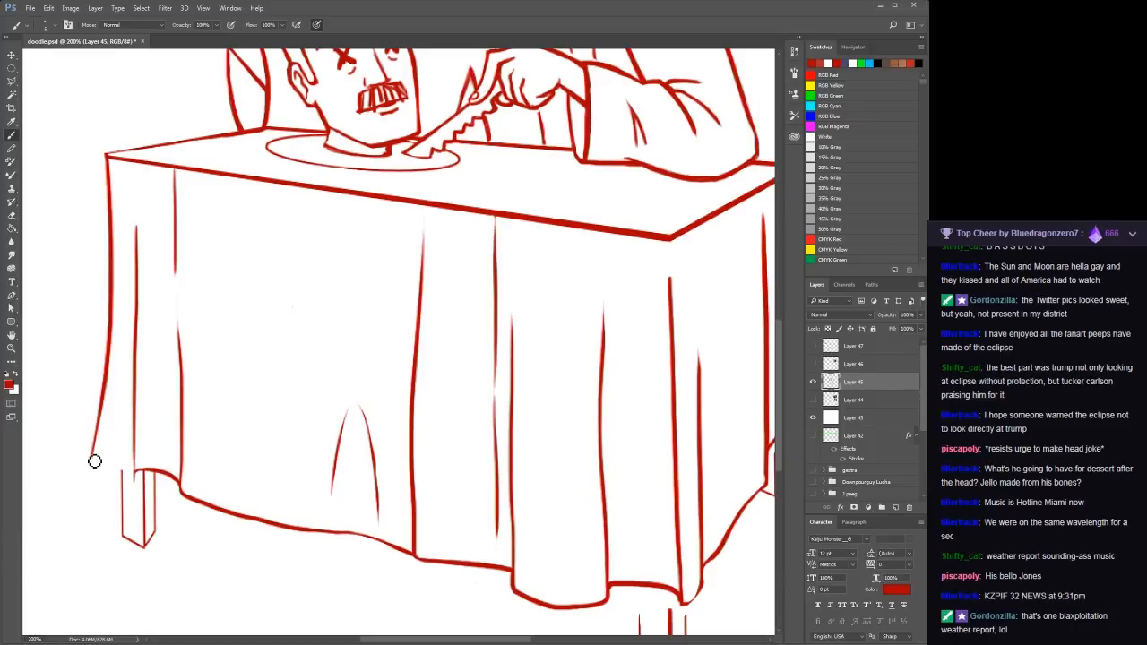
drag(92, 460, 137, 481)
key(ctrl+z)
Clean up the joint where the hem meets the leftmost fold and thicken the hem curve at the left corner
key(z)
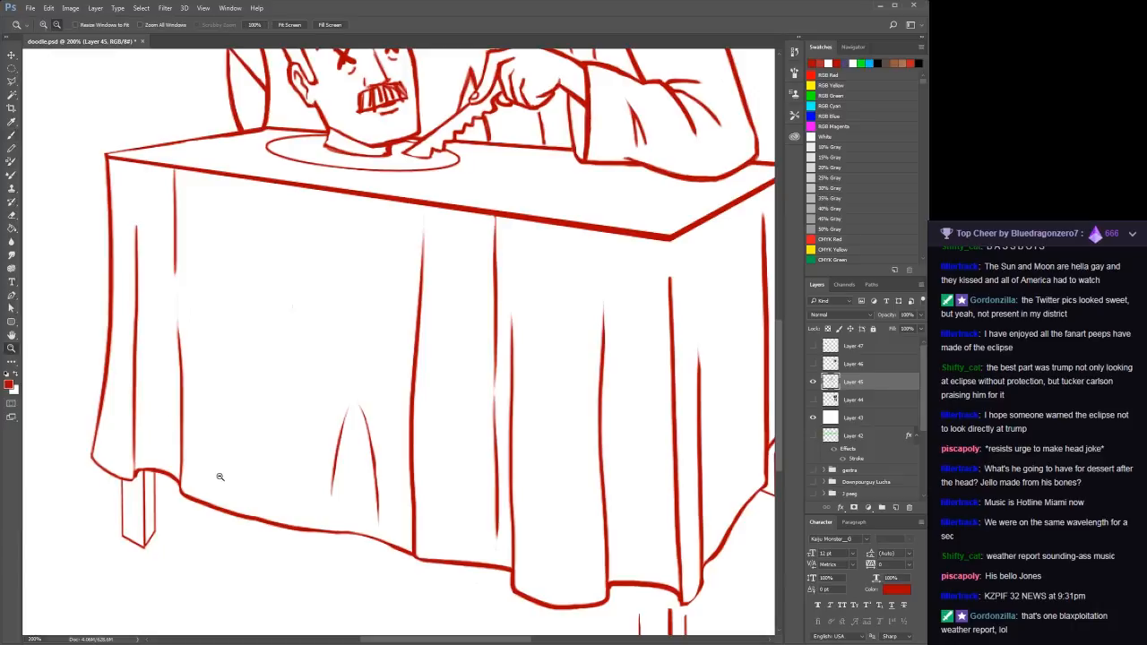
click(116, 485)
key(b)
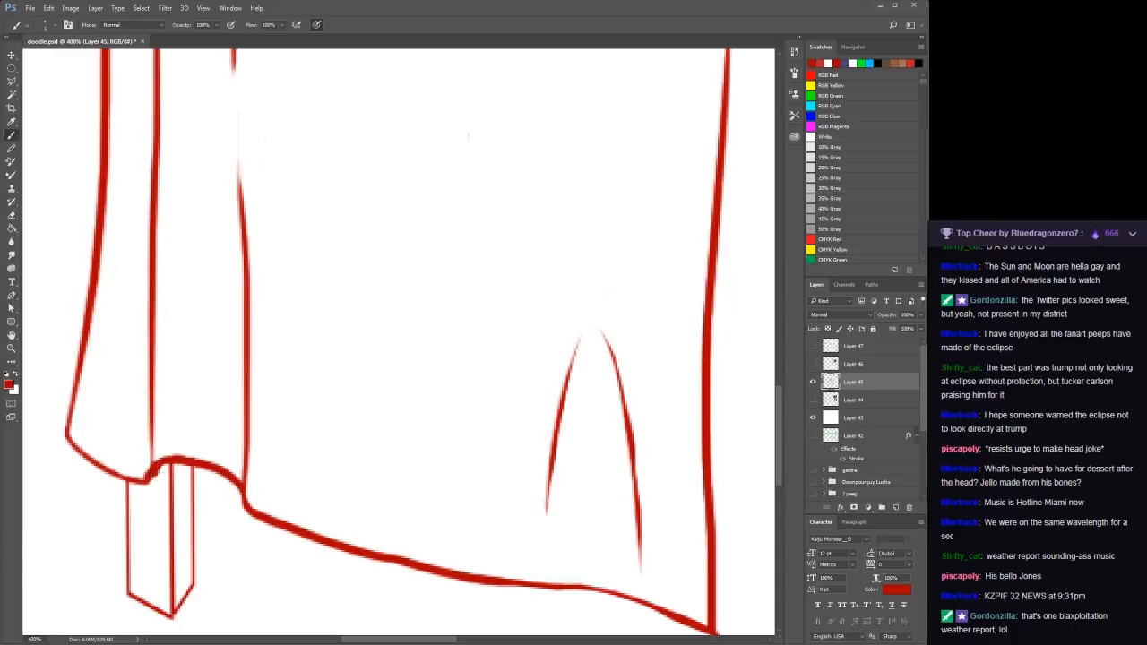
drag(145, 481, 156, 464)
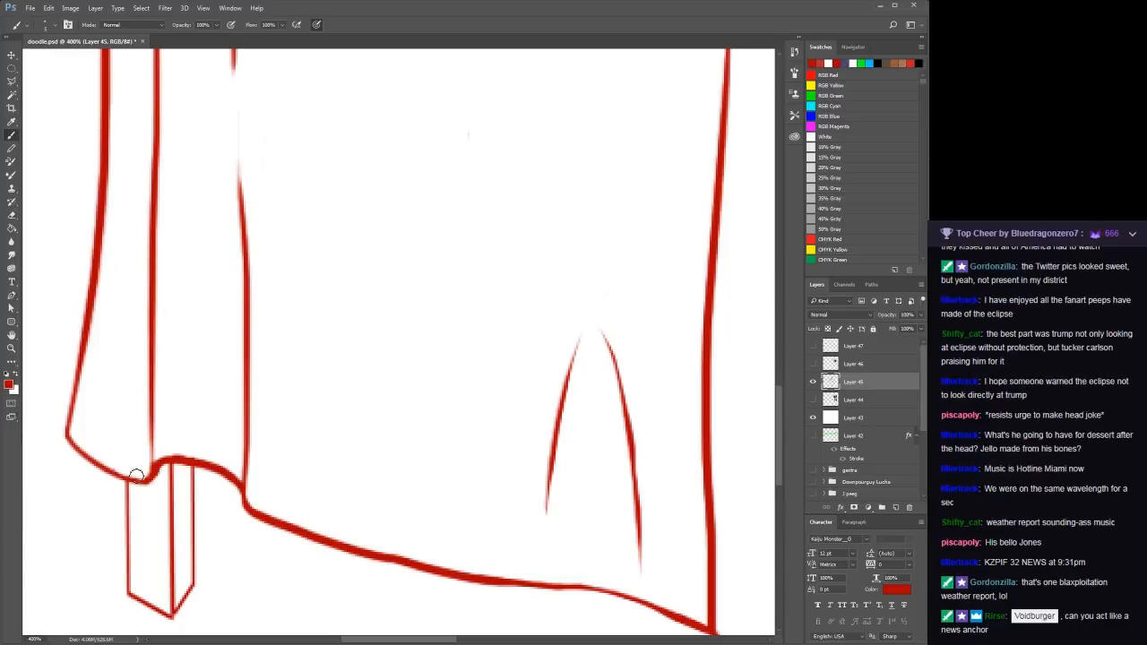
mouse_move(69, 436)
mouse_down()
mouse_move(107, 472)
mouse_move(142, 480)
mouse_up()
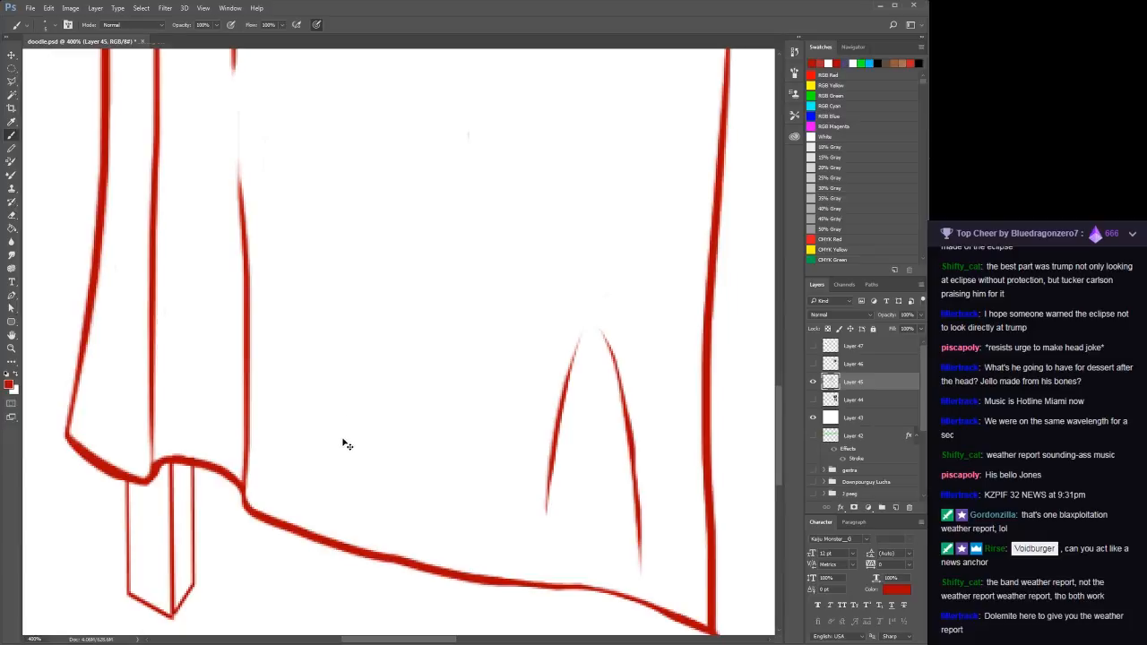
Lasso narrow strips along the left table leg's outline and paint them red to thicken its outer edges
key(z)
alt+click(387, 421)
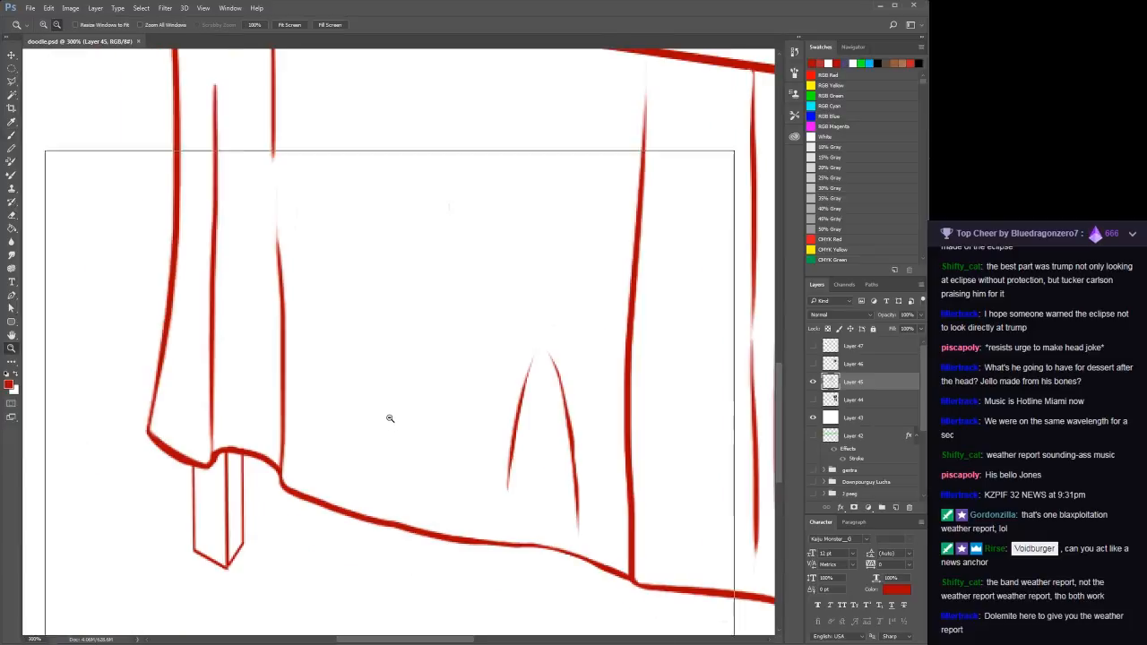
alt+click(388, 418)
alt+click(385, 421)
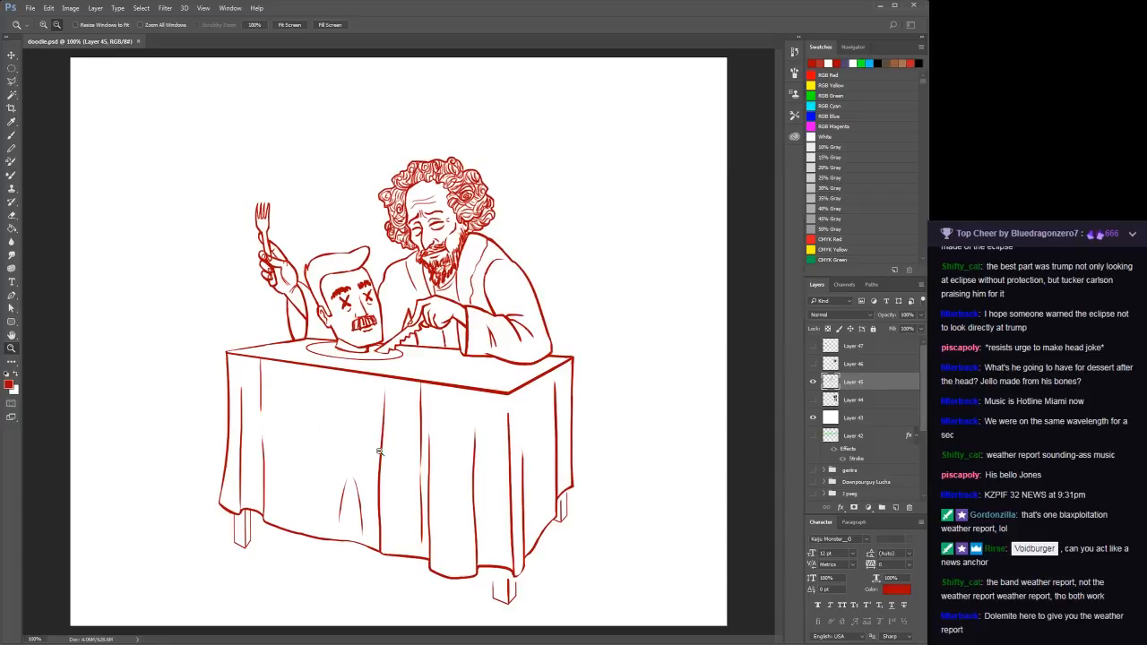
click(236, 551)
click(244, 541)
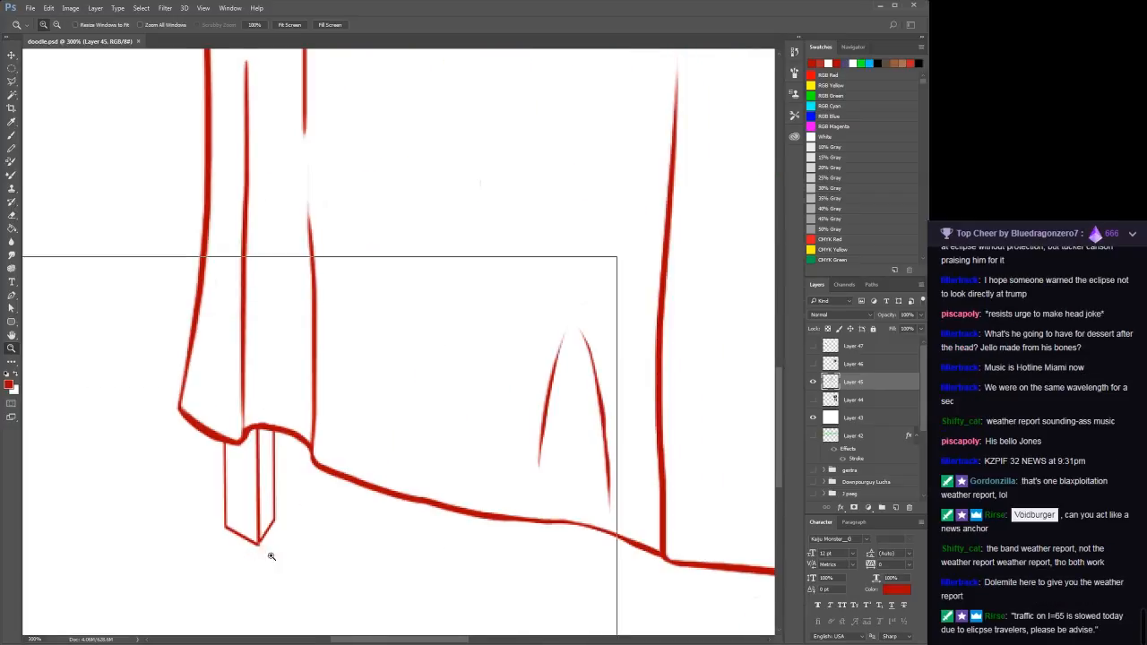
click(272, 557)
key(b)
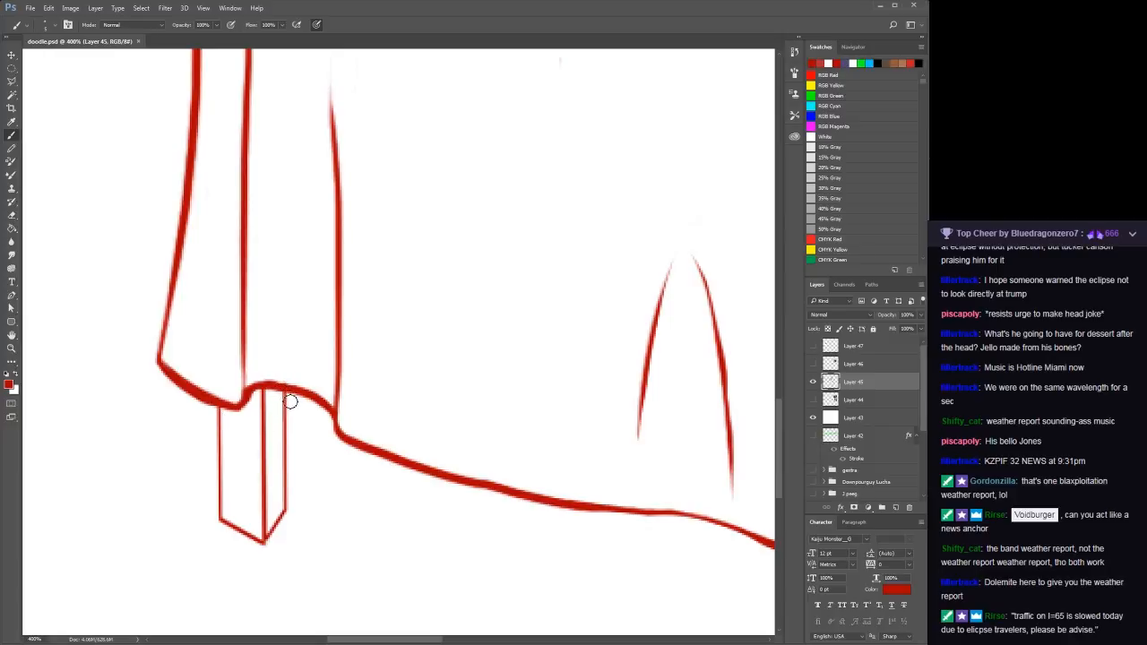
click(287, 408)
key(l)
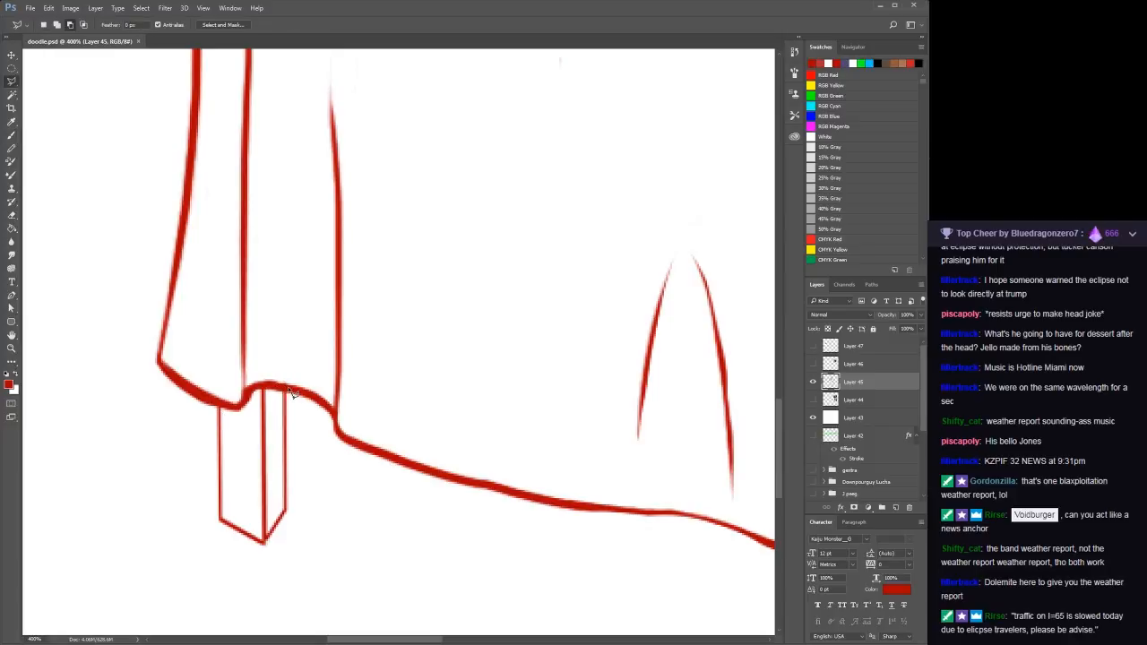
mouse_move(292, 391)
mouse_down()
mouse_move(302, 514)
mouse_move(292, 511)
mouse_move(274, 544)
mouse_move(216, 529)
mouse_move(225, 409)
mouse_up()
key(b)
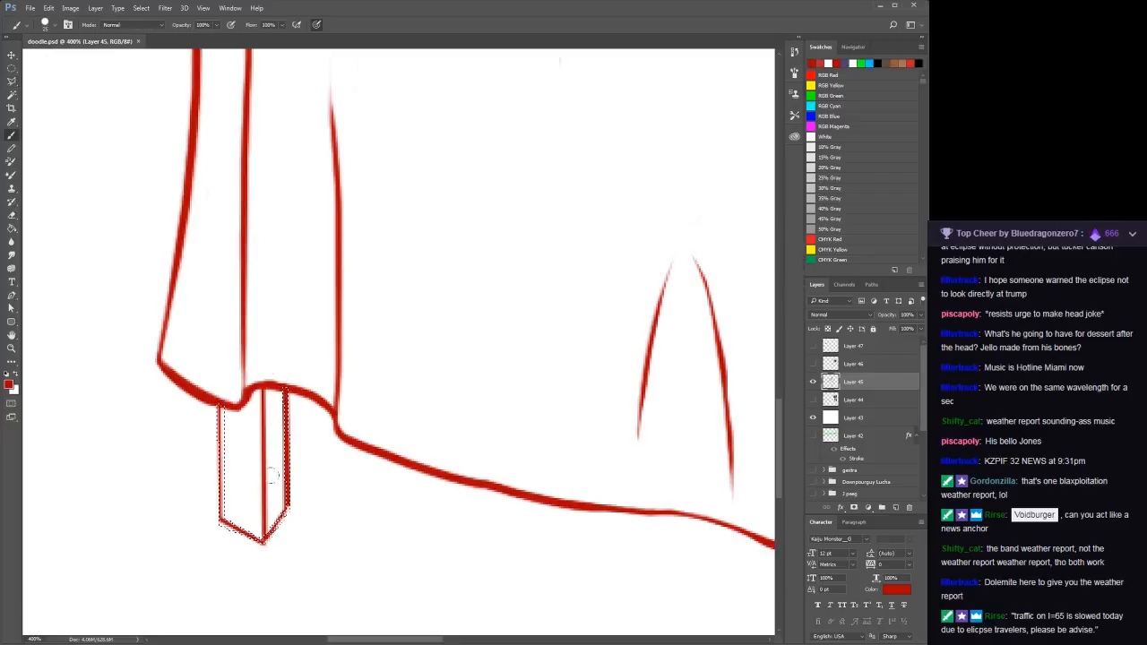
mouse_move(265, 539)
mouse_down()
mouse_move(269, 399)
mouse_move(263, 541)
mouse_up()
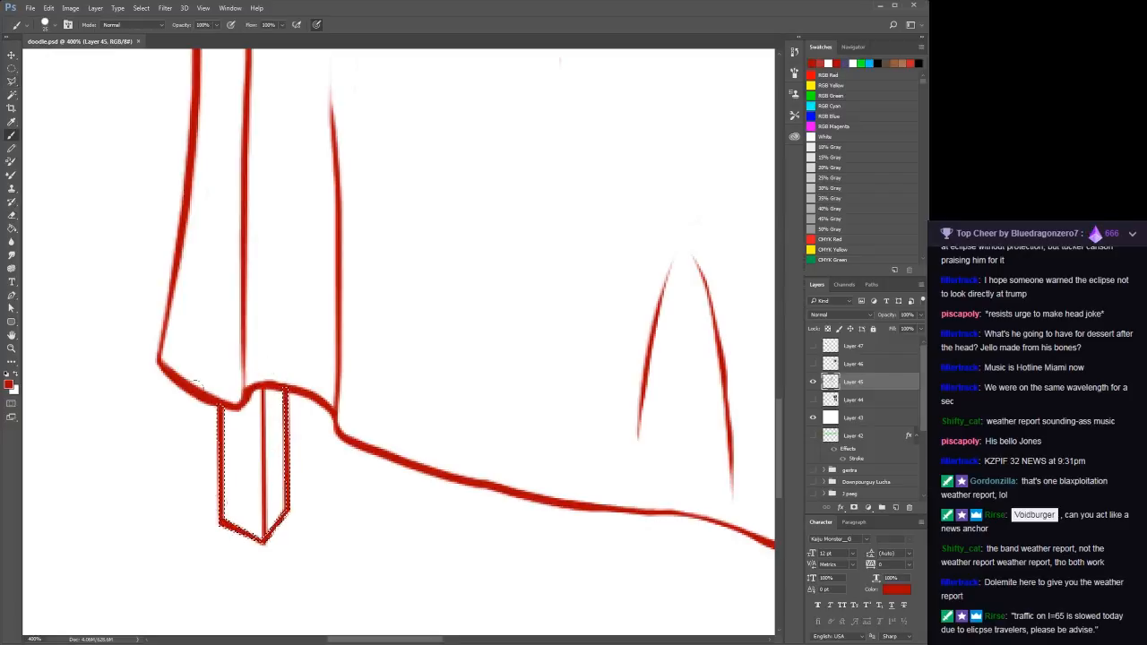
Lasso narrow strips along the front table leg's outer and bottom edges and paint them red up to the hem
key(ctrl+d)
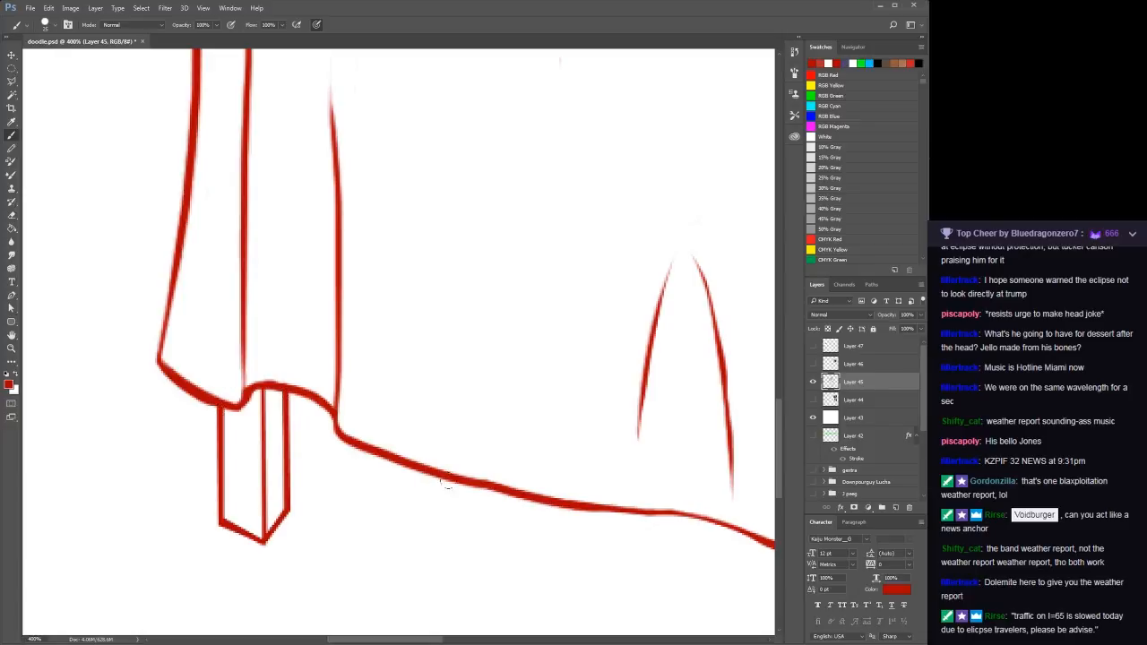
key(z)
key(ctrl+1)
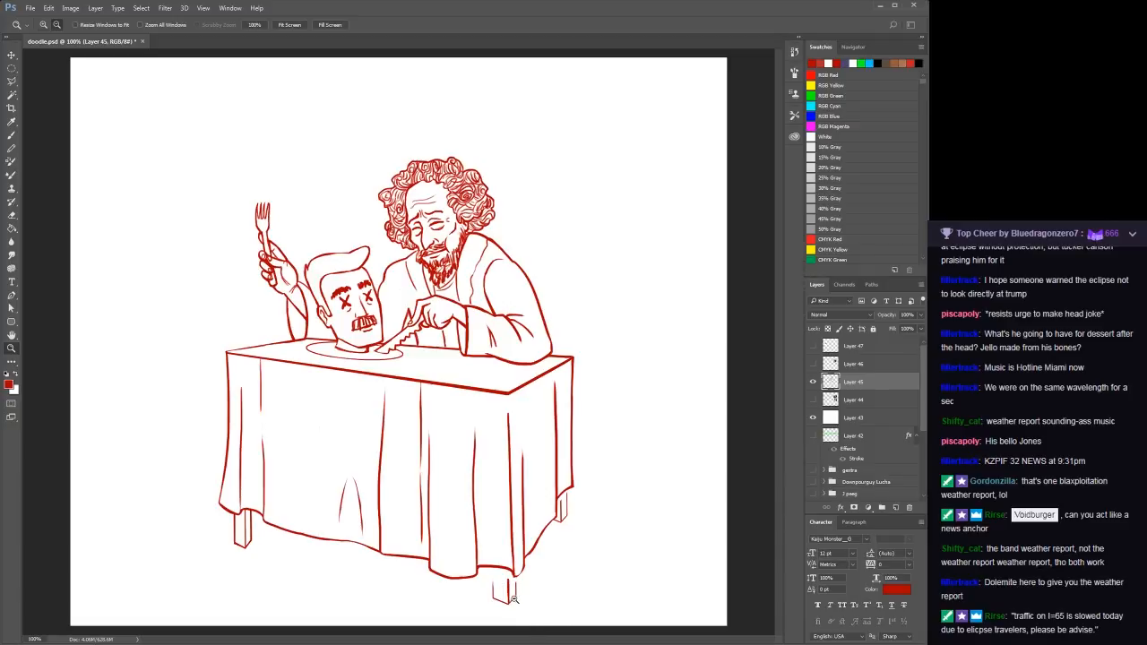
click(513, 599)
click(514, 599)
drag(183, 333, 474, 556)
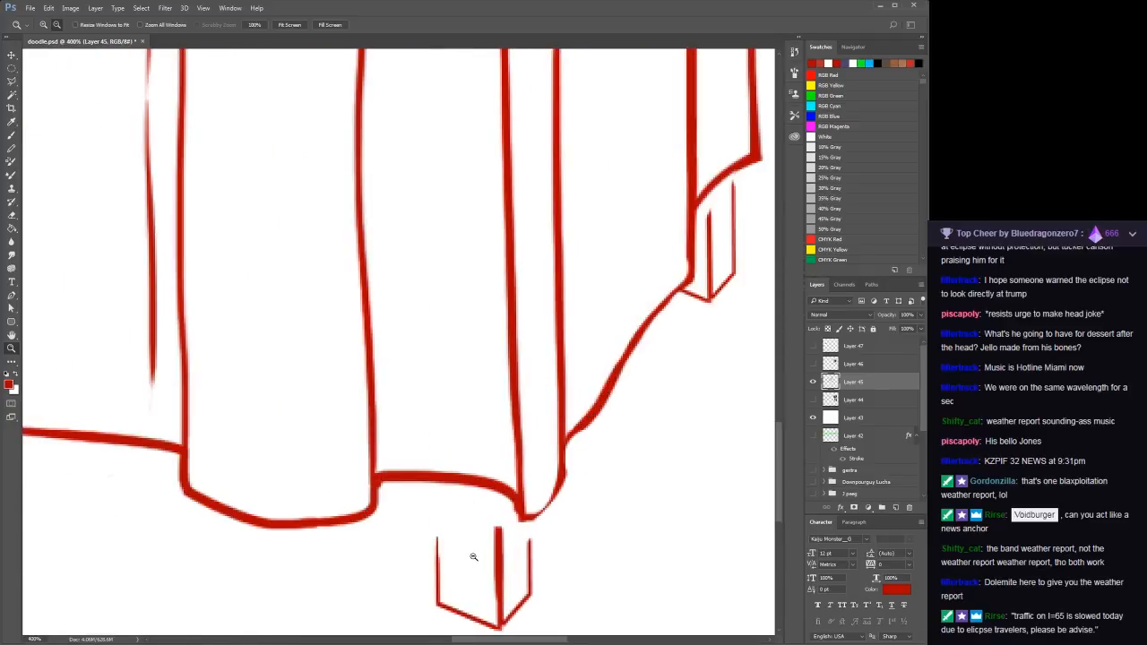
key(l)
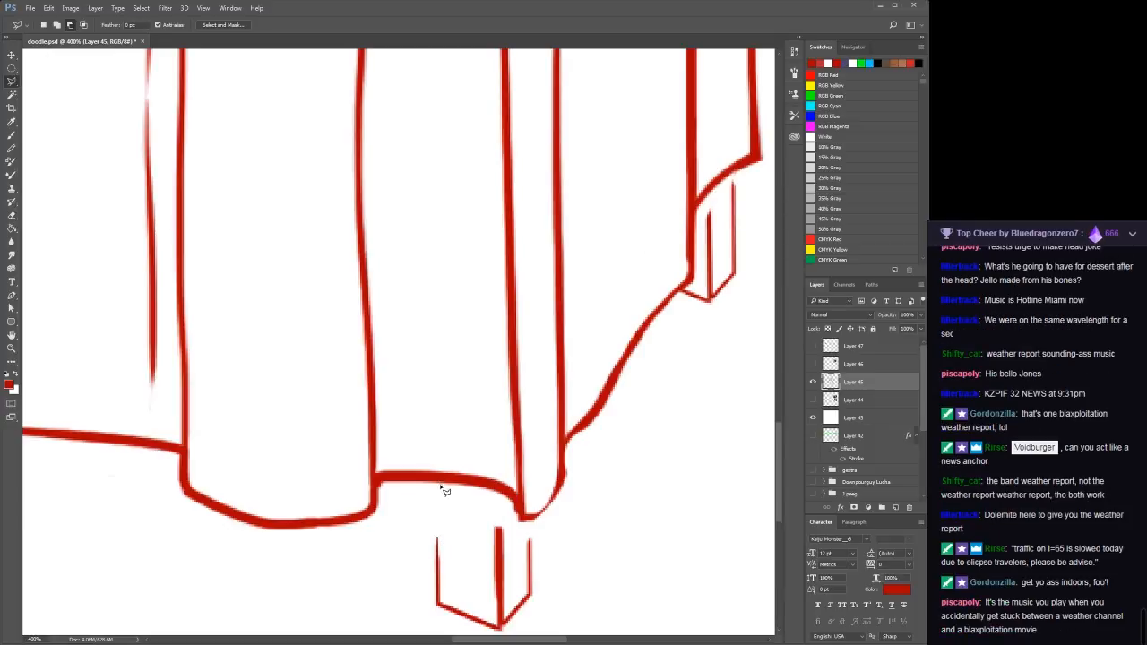
click(439, 485)
click(440, 606)
mouse_move(535, 599)
mouse_down()
mouse_move(520, 526)
mouse_move(532, 522)
mouse_up()
click(535, 595)
scroll(520, 623, down, 1)
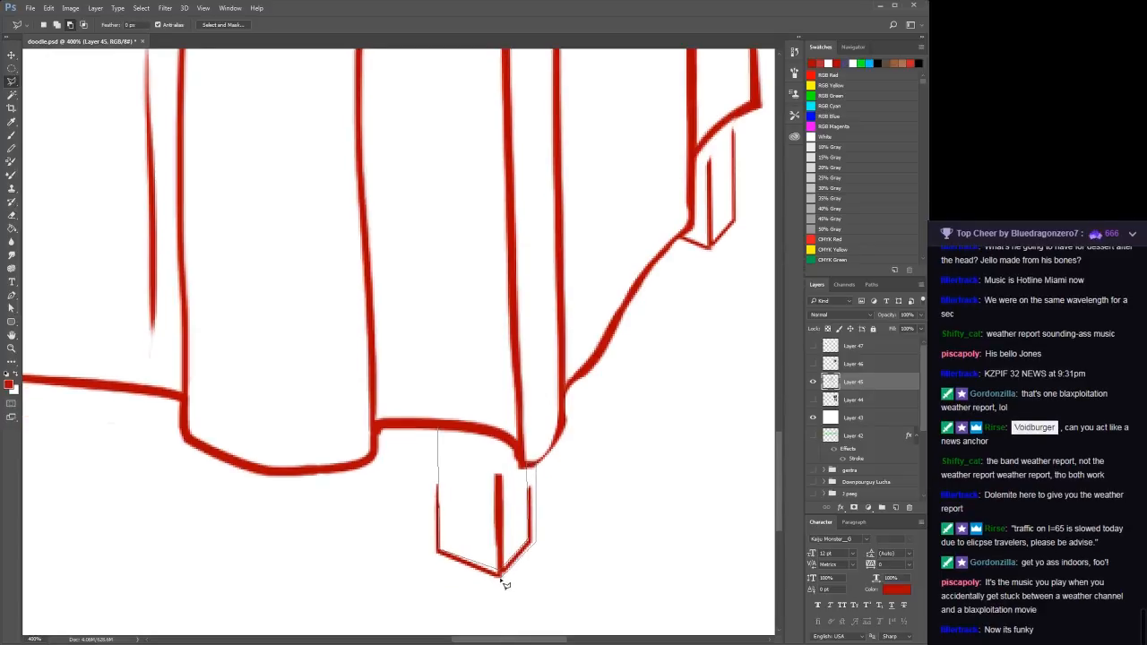
click(502, 576)
click(437, 554)
click(434, 433)
key(b)
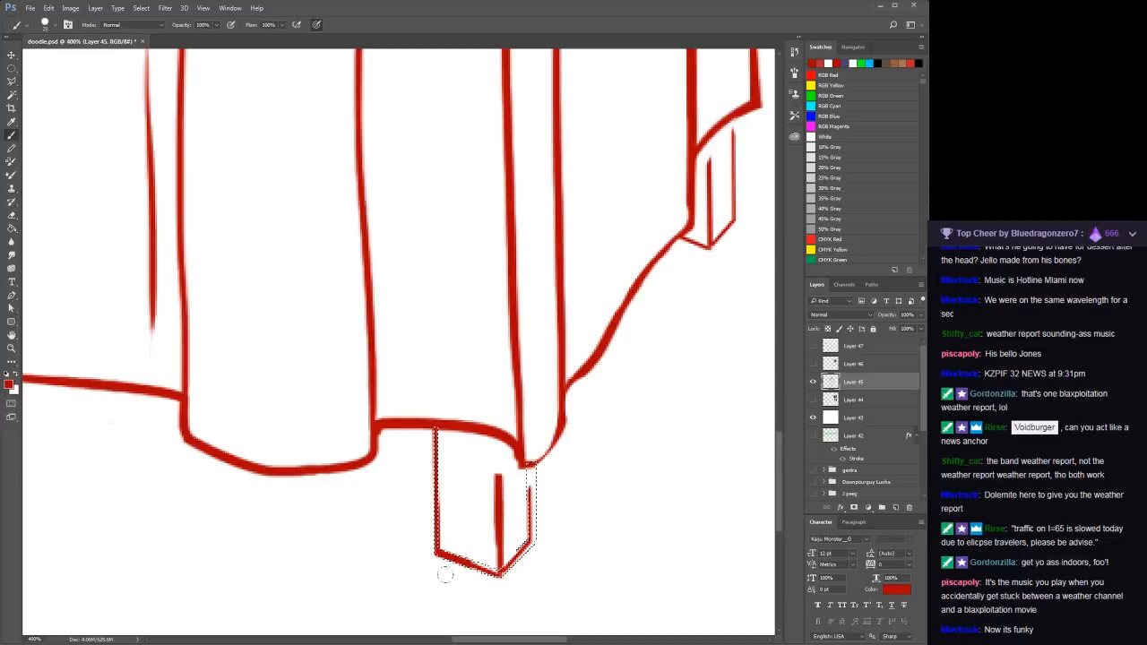
key(ctrl+d)
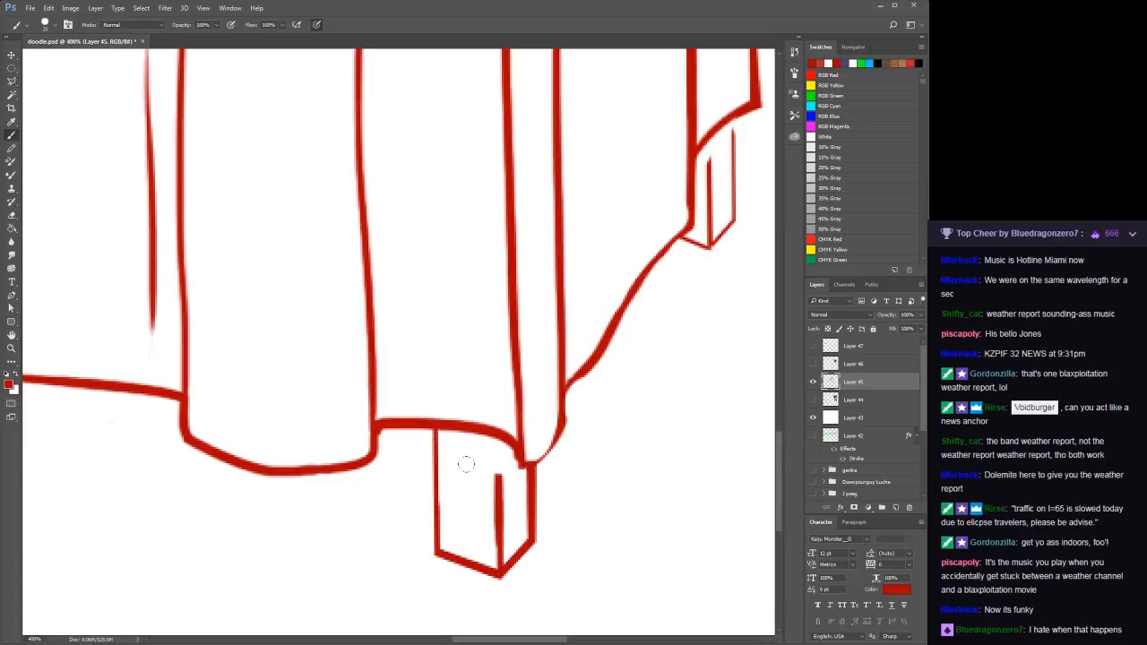
Extend the front leg's middle edge up to the hem with red paint inside narrow lasso selections along the line
key(l)
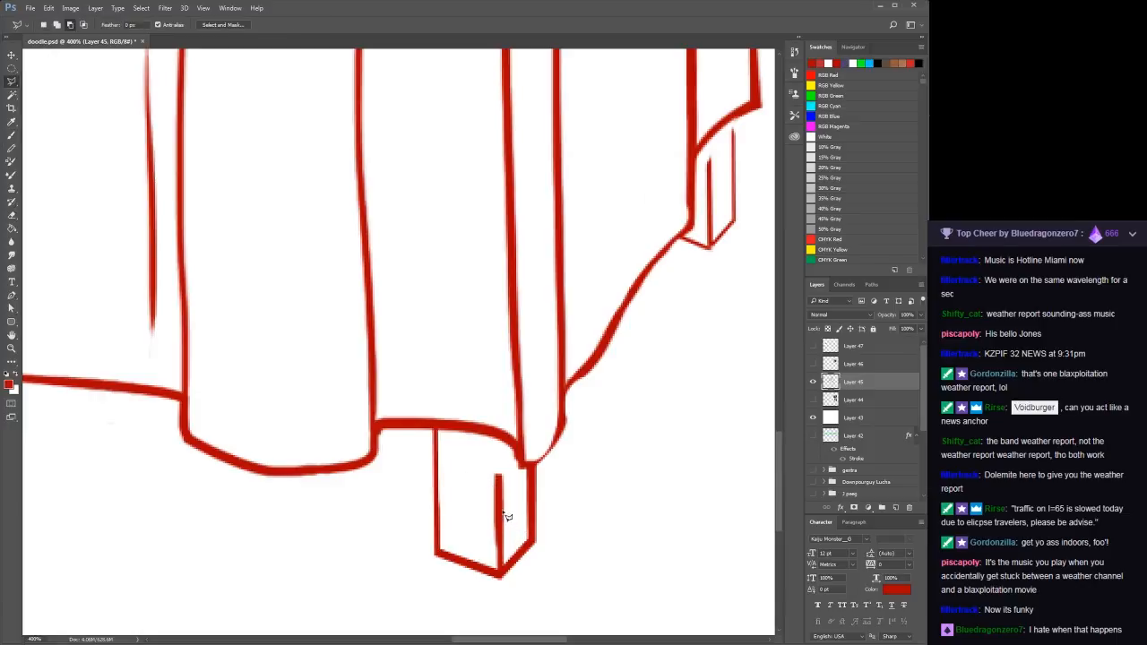
click(496, 434)
double_click(501, 506)
key(b)
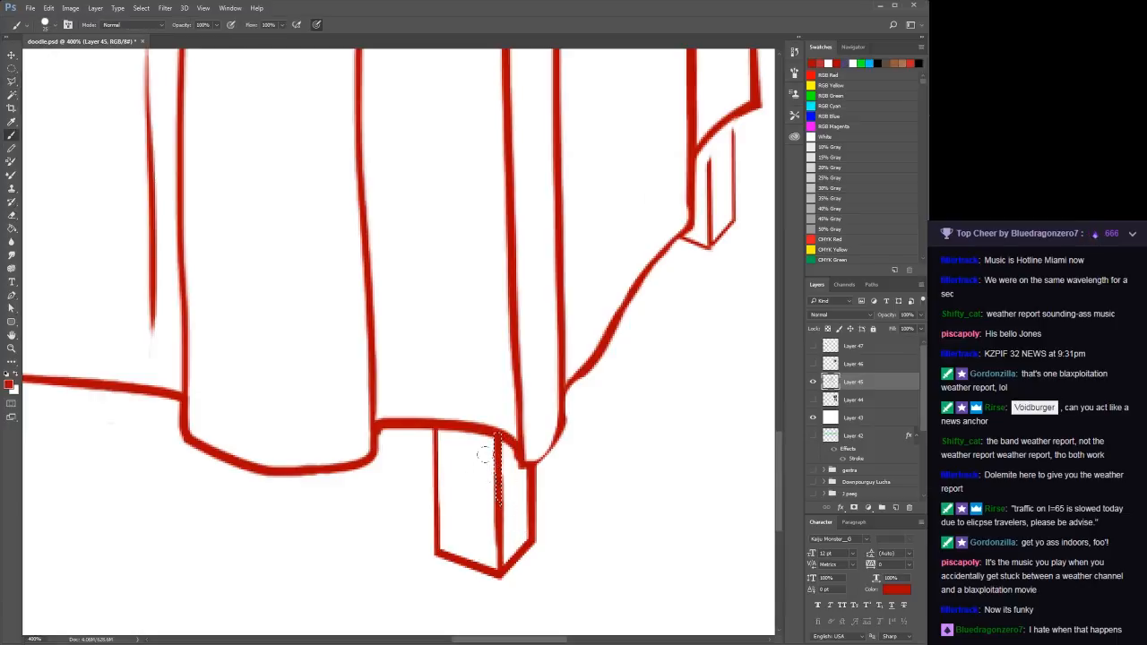
drag(489, 470, 496, 436)
key(ctrl+d)
key(l)
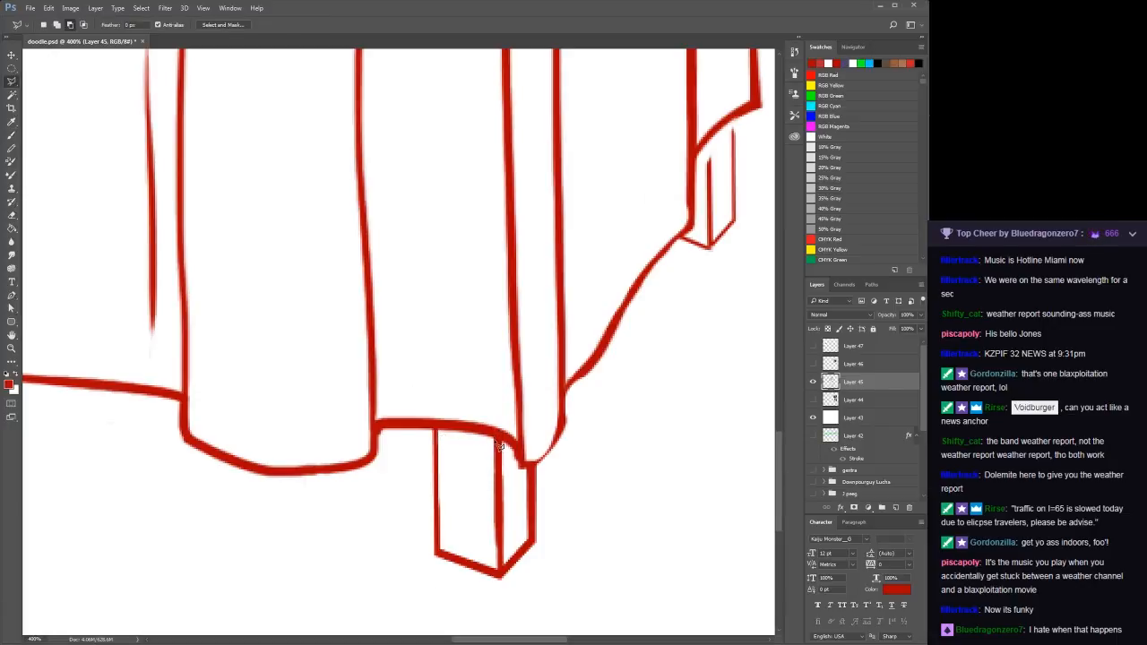
click(498, 463)
click(498, 571)
double_click(494, 556)
Extend the right rear leg's vertical edges up to the hem using lassoed red strips, and save doodle.psd
key(z)
mouse_move(698, 281)
mouse_down()
mouse_move(681, 227)
mouse_move(450, 343)
mouse_move(457, 350)
mouse_up()
key(l)
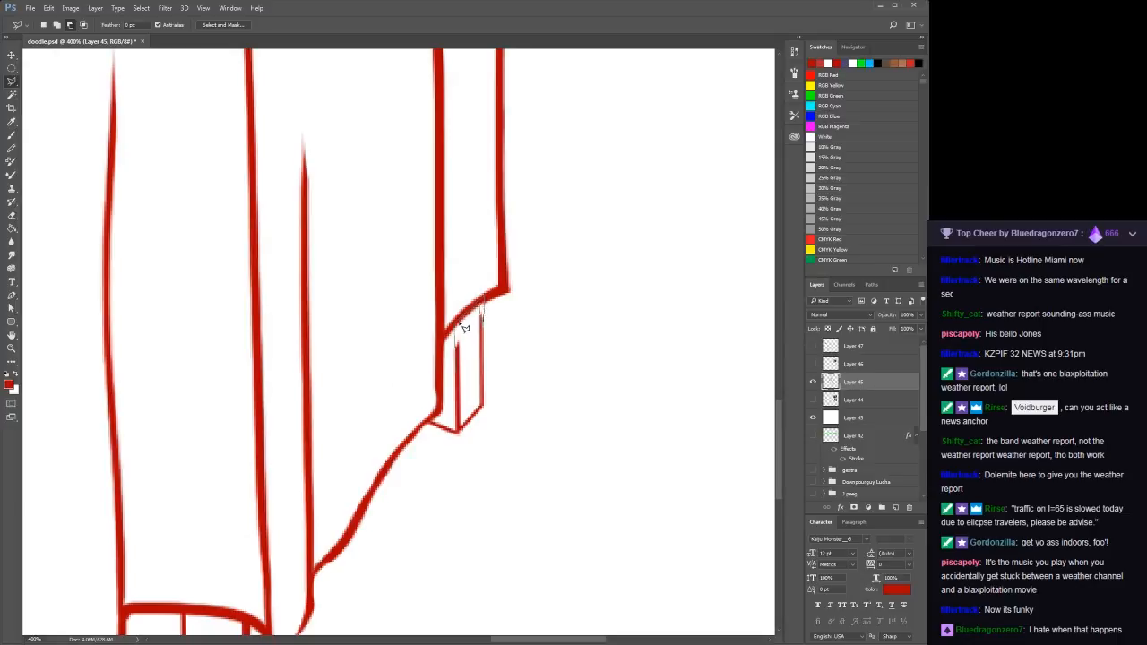
key(b)
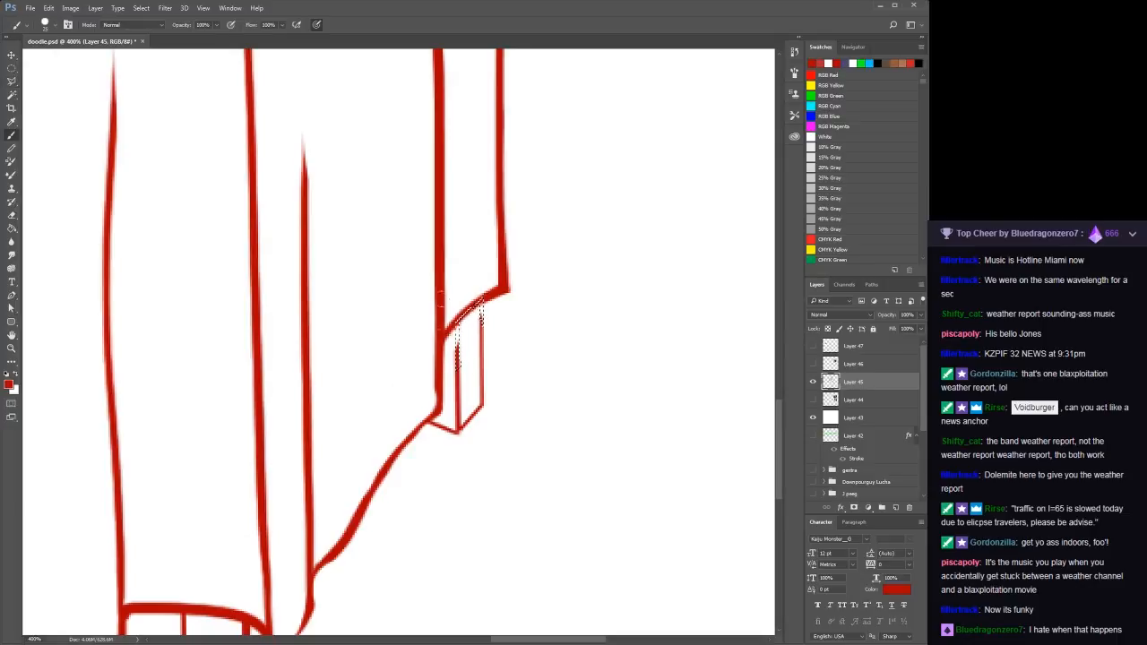
key(z)
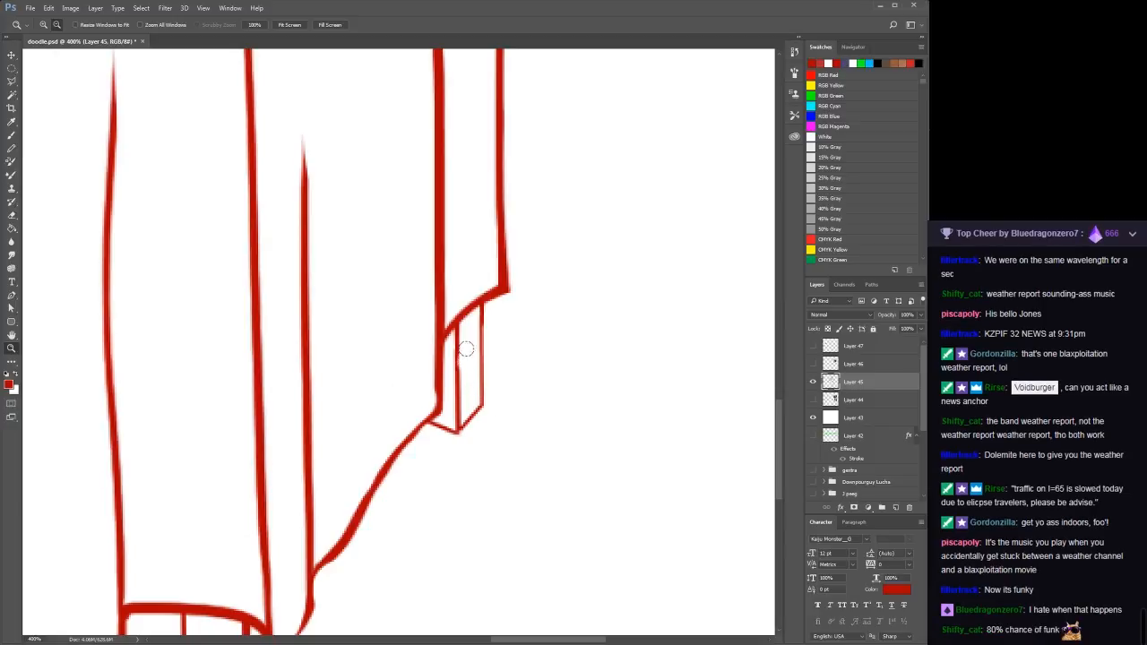
key(b)
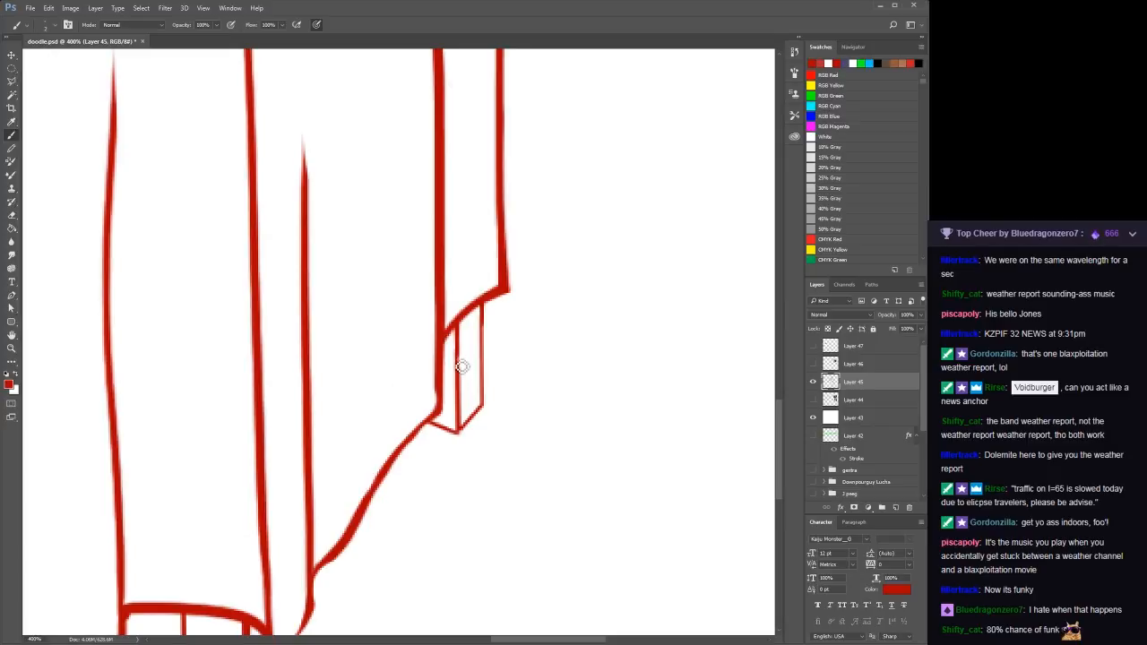
key(ctrl+s)
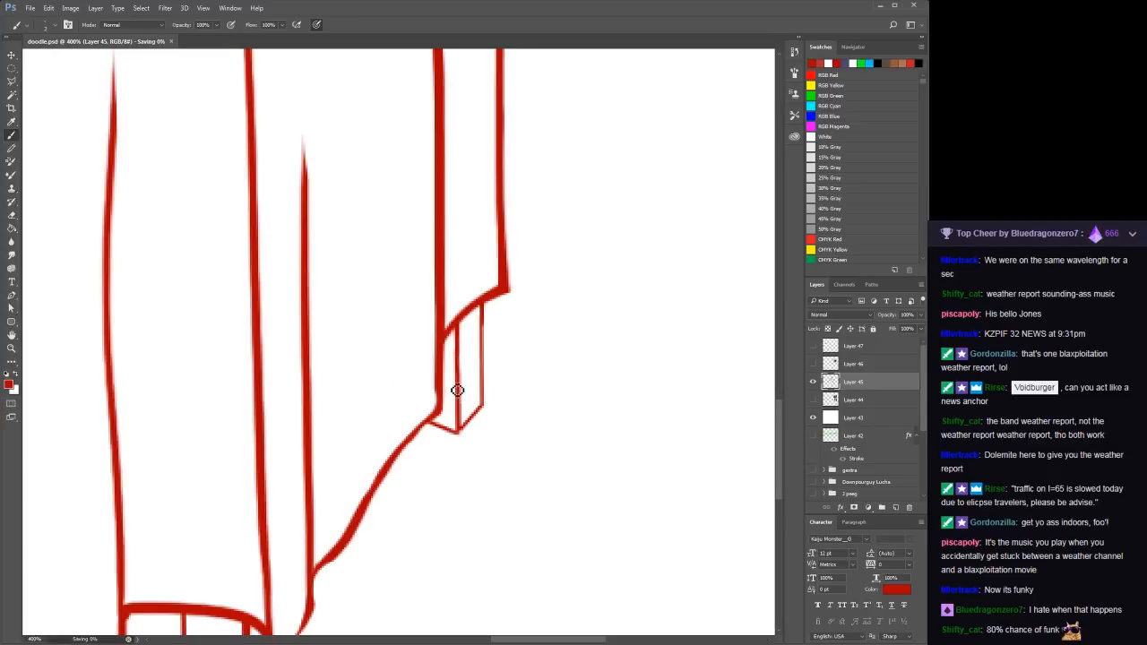
Examine the whole drawing to compare the line weights of the table and its legs
key(z)
key(h)
click(456, 385)
key(ctrl+minus)
key(ctrl+minus)
key(ctrl+minus)
key(ctrl+minus)
key(ctrl+minus)
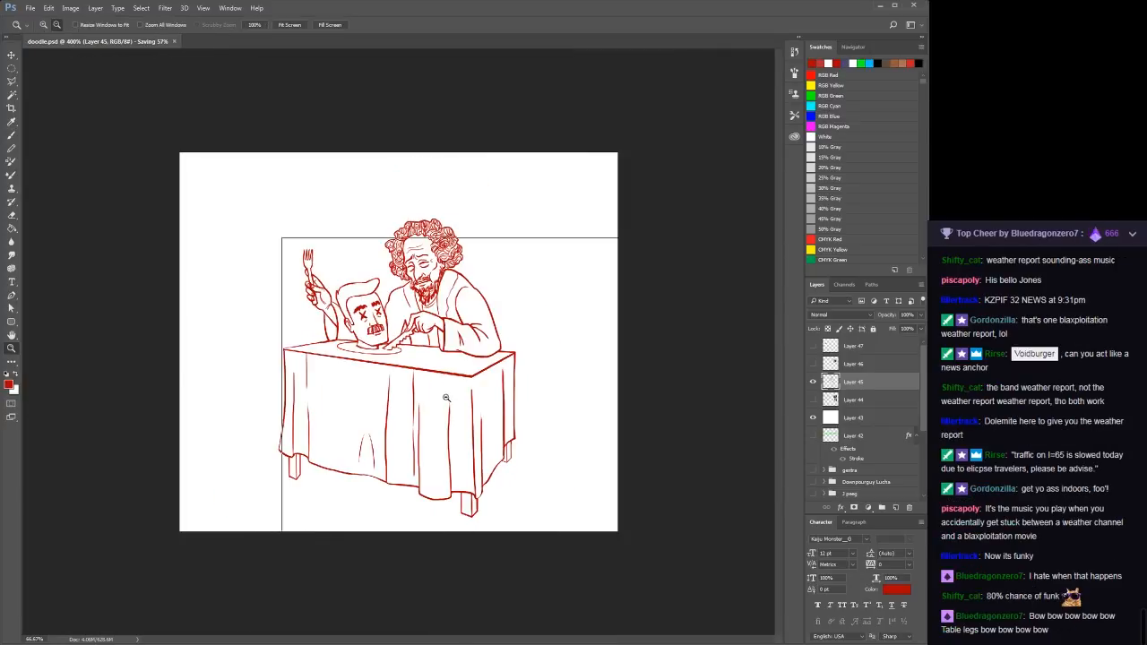
key(ctrl+plus)
key(ctrl+plus)
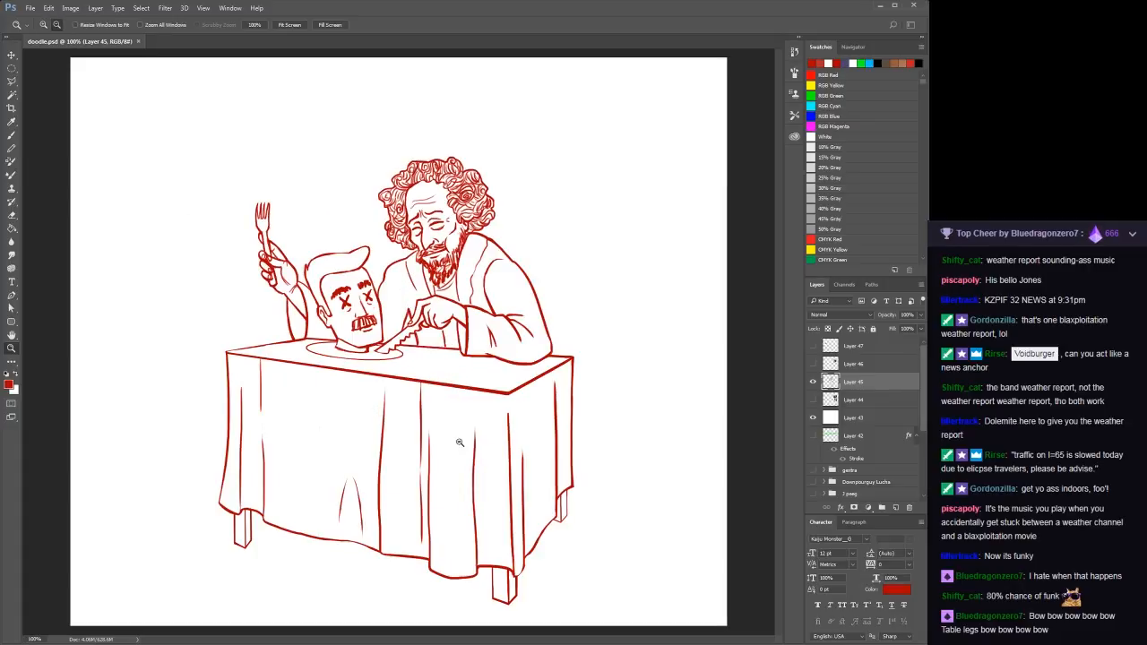
Lasso a thin strip along the tabletop's left rear edge, from the forearm to the corner, and paint it red to thicken the line
click(221, 372)
click(229, 263)
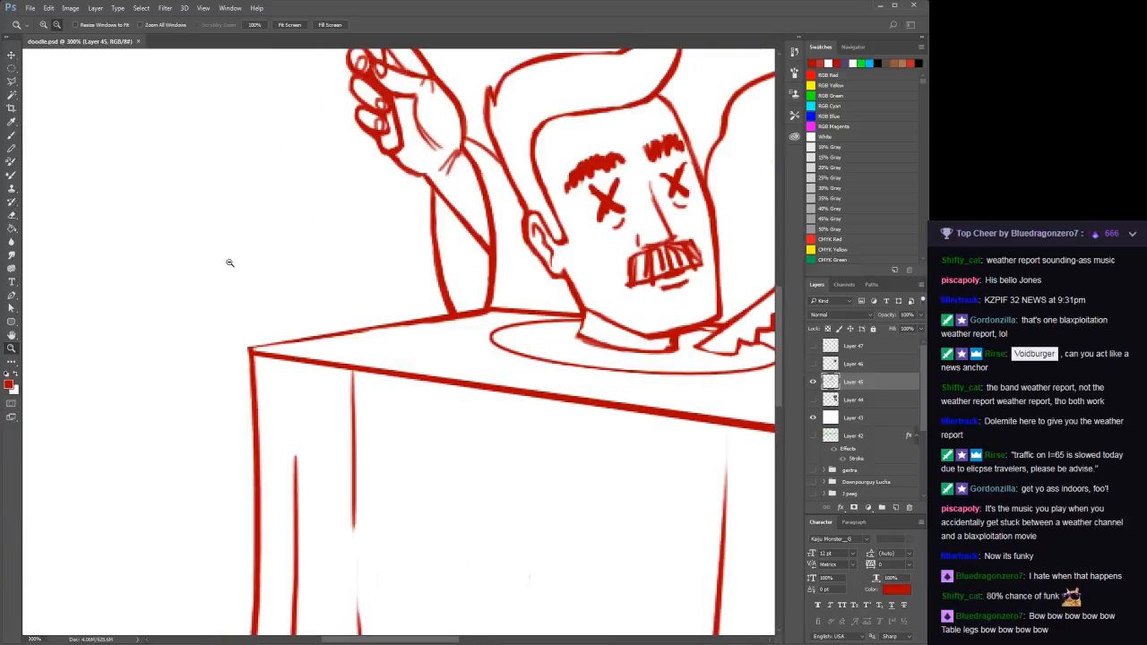
key(l)
click(439, 318)
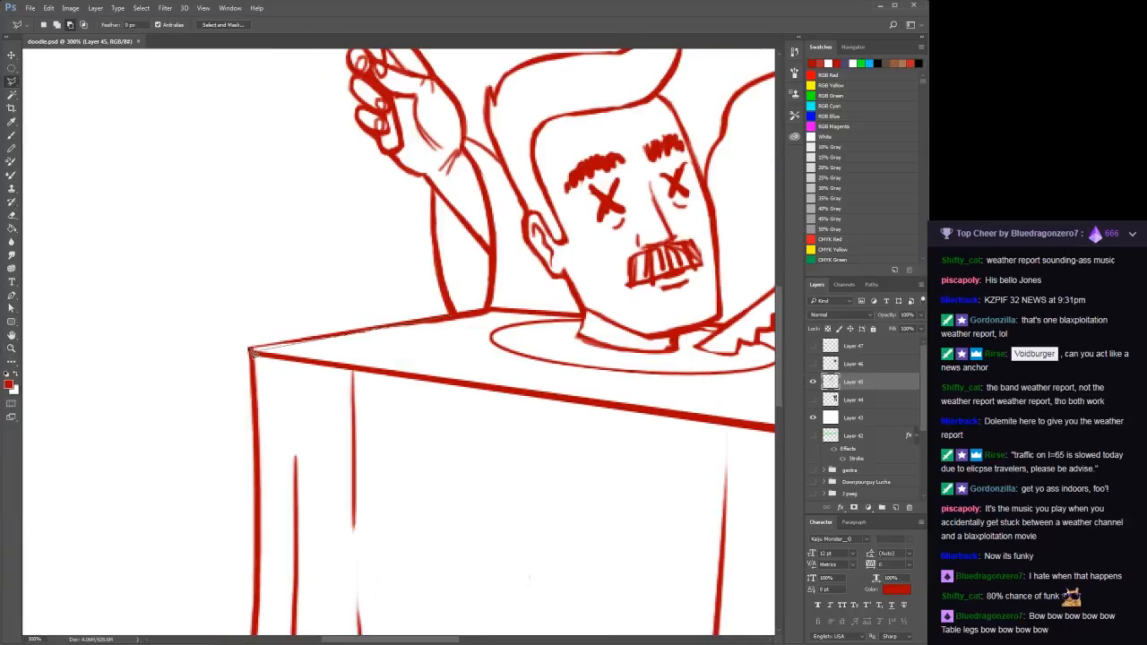
click(250, 350)
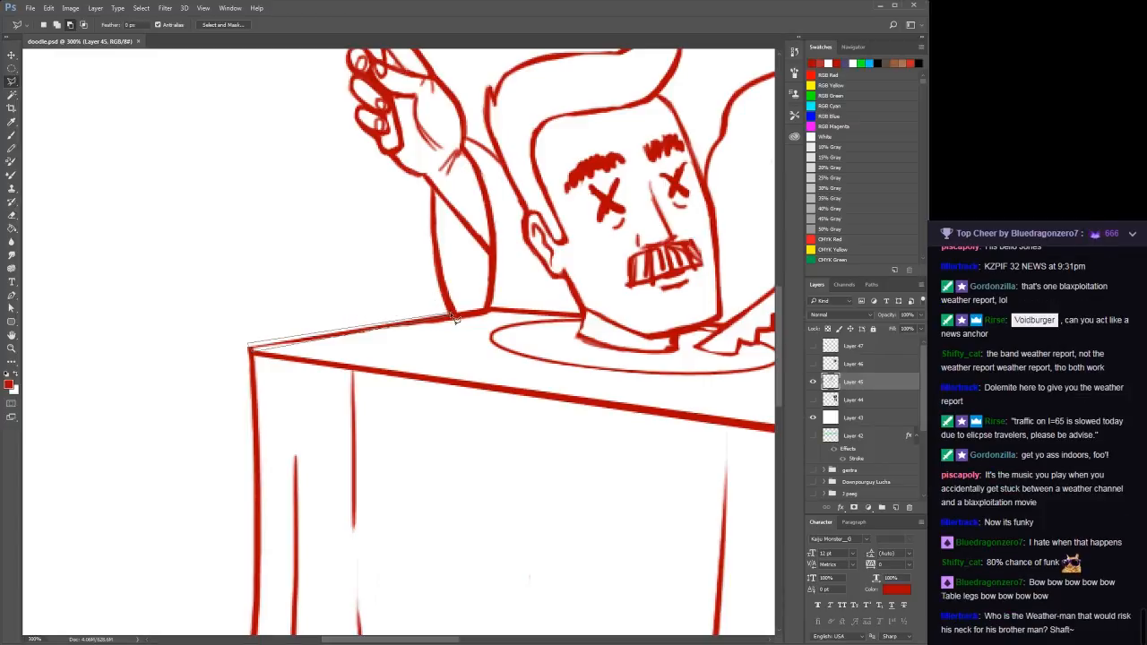
click(439, 319)
key(b)
mouse_move(440, 322)
mouse_down()
mouse_move(422, 315)
mouse_move(253, 348)
mouse_up()
key(ctrl+d)
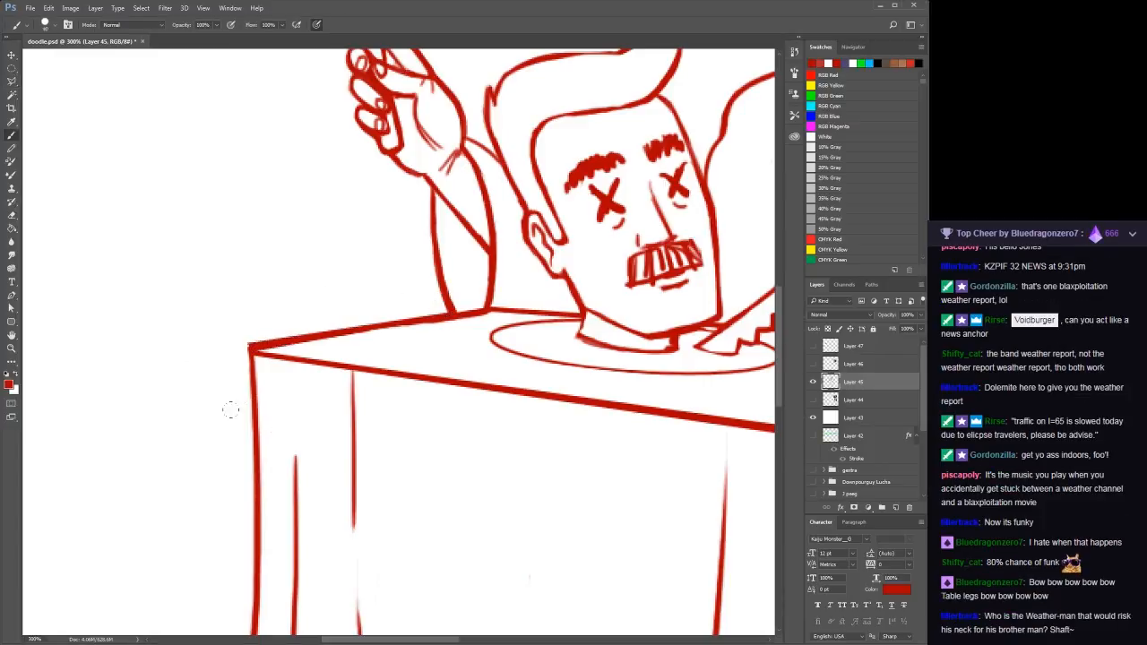
Lasso a narrow strip along the tablecloth's left outer edge from the tabletop corner to the hem and paint it red to thicken it
key(l)
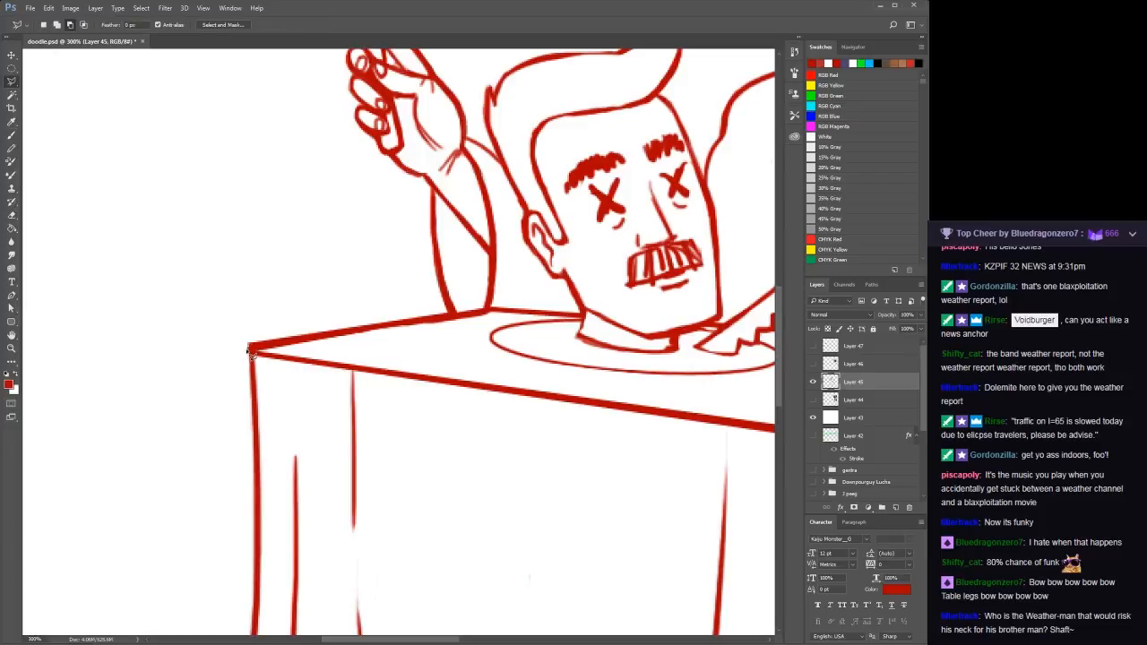
click(248, 359)
scroll(271, 210, down, 10)
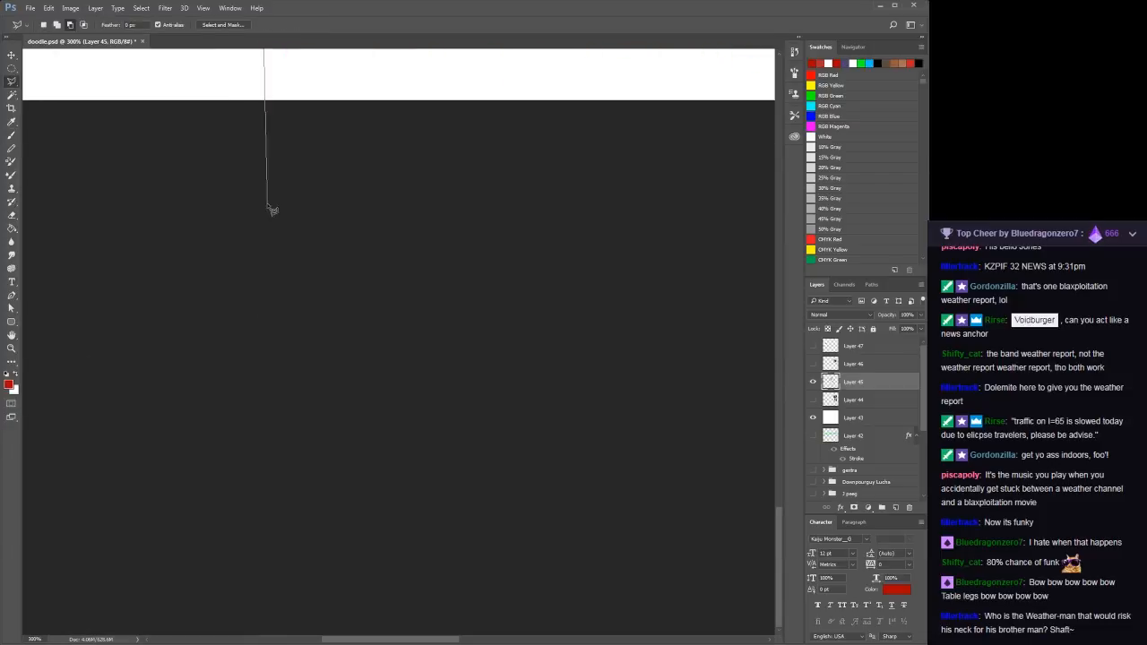
scroll(268, 144, up, 5)
scroll(272, 90, up, 5)
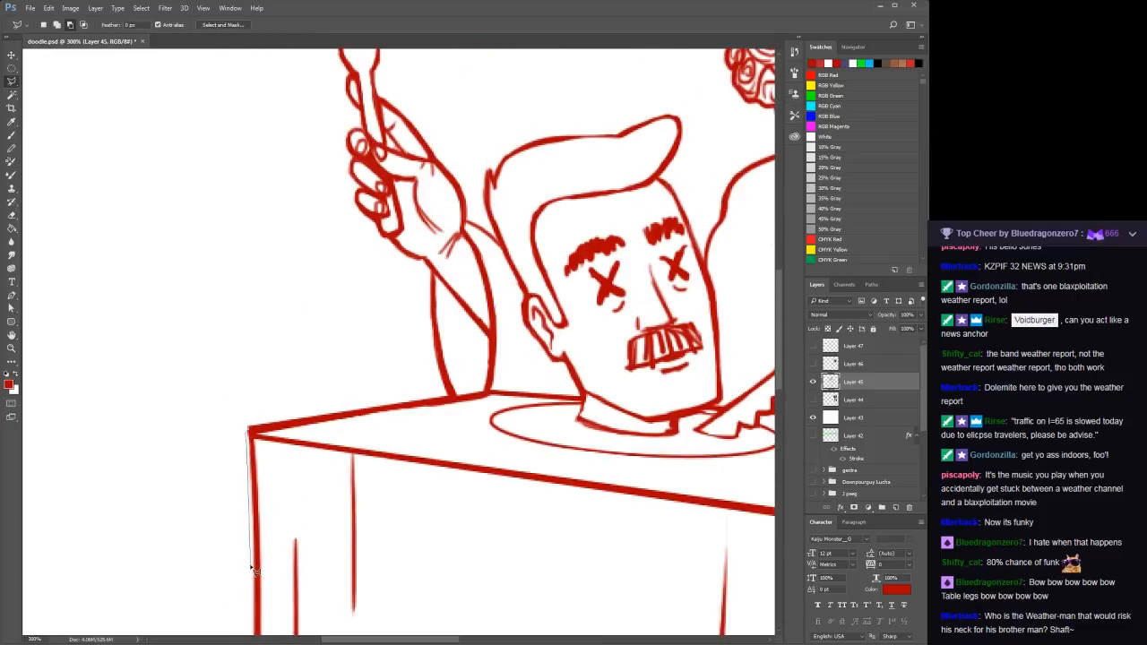
scroll(252, 556, down, 5)
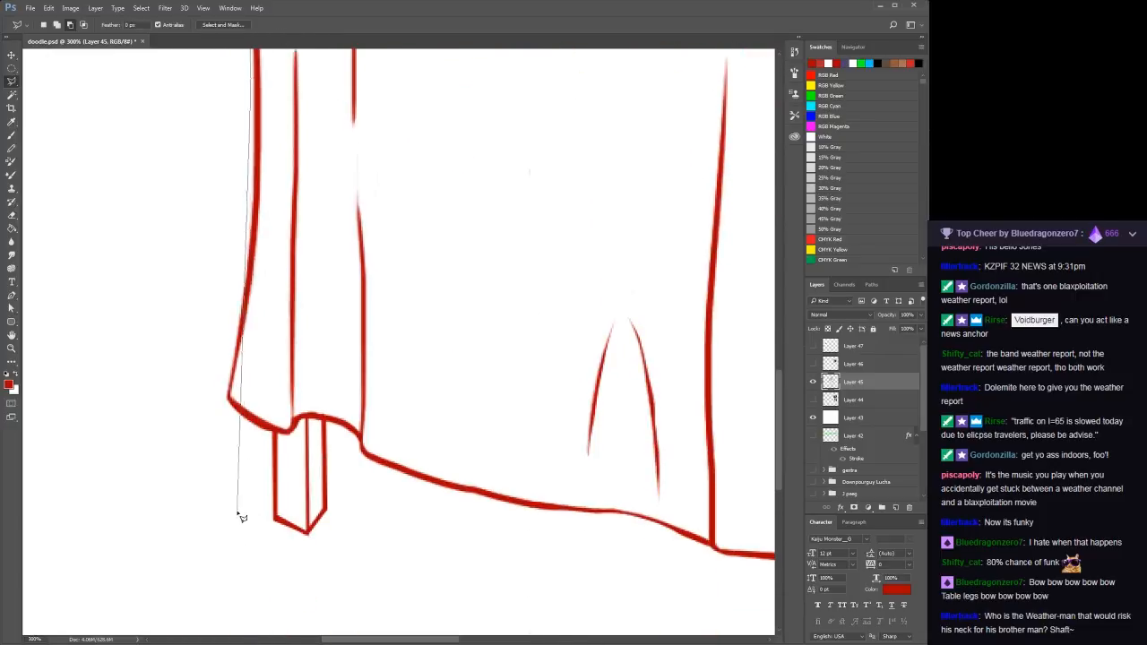
click(248, 210)
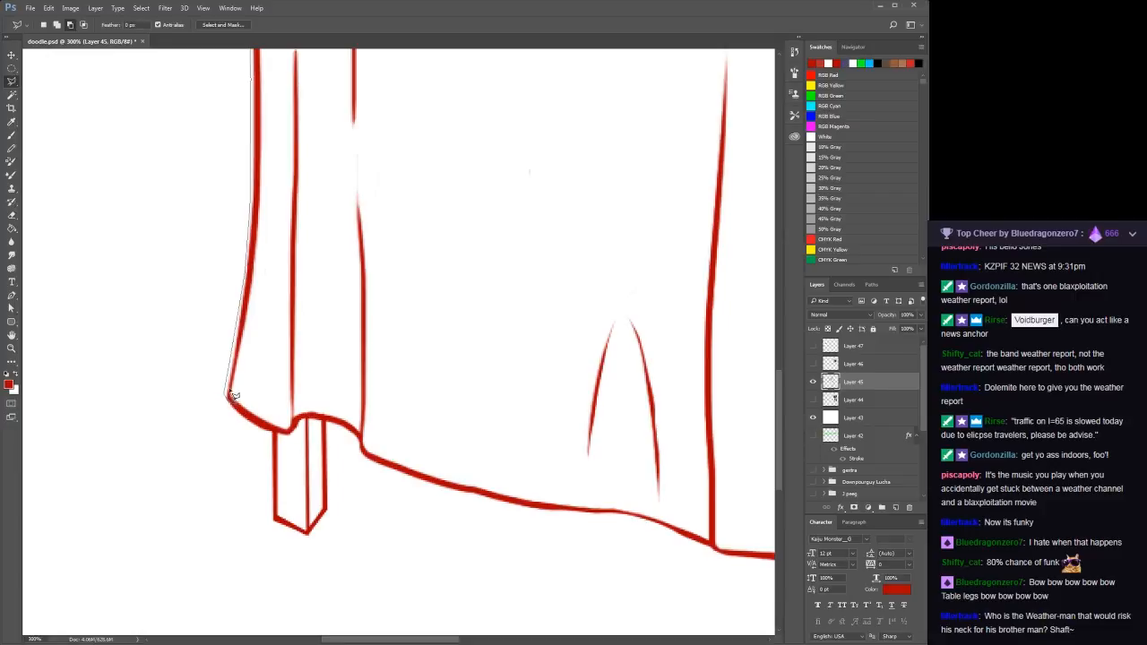
scroll(257, 258, up, 5)
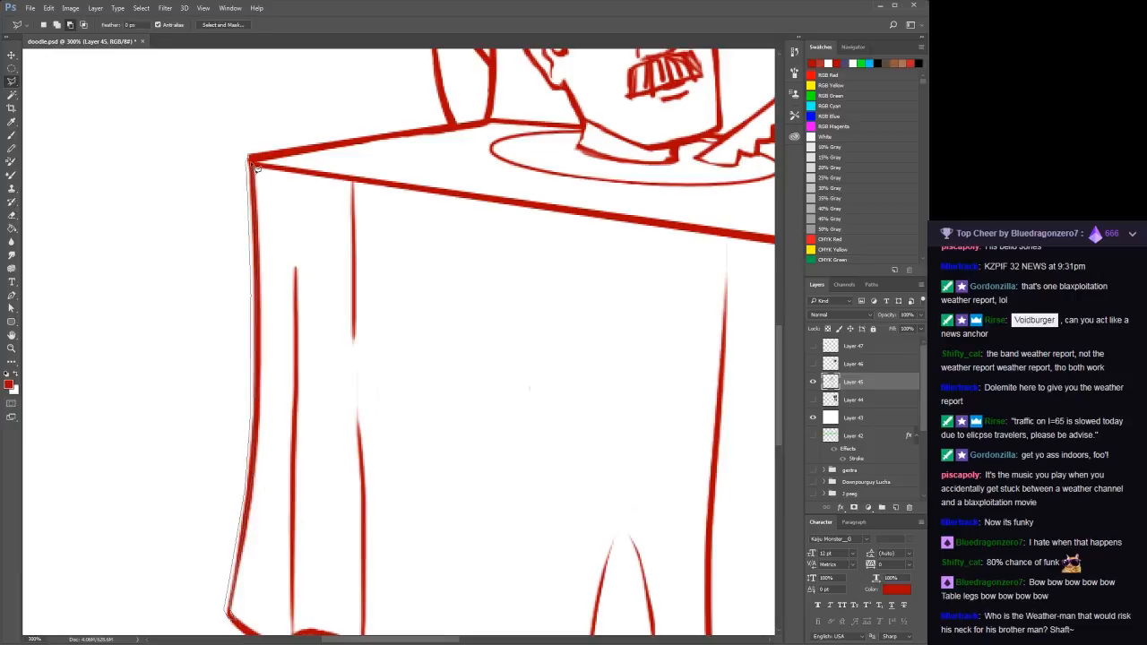
click(254, 161)
key(b)
mouse_move(250, 165)
mouse_down()
mouse_move(244, 315)
mouse_move(193, 598)
mouse_up()
key(ctrl+d)
Examine the overall outline, the neck and plate under the severed head, and the hem above the front leg
key(z)
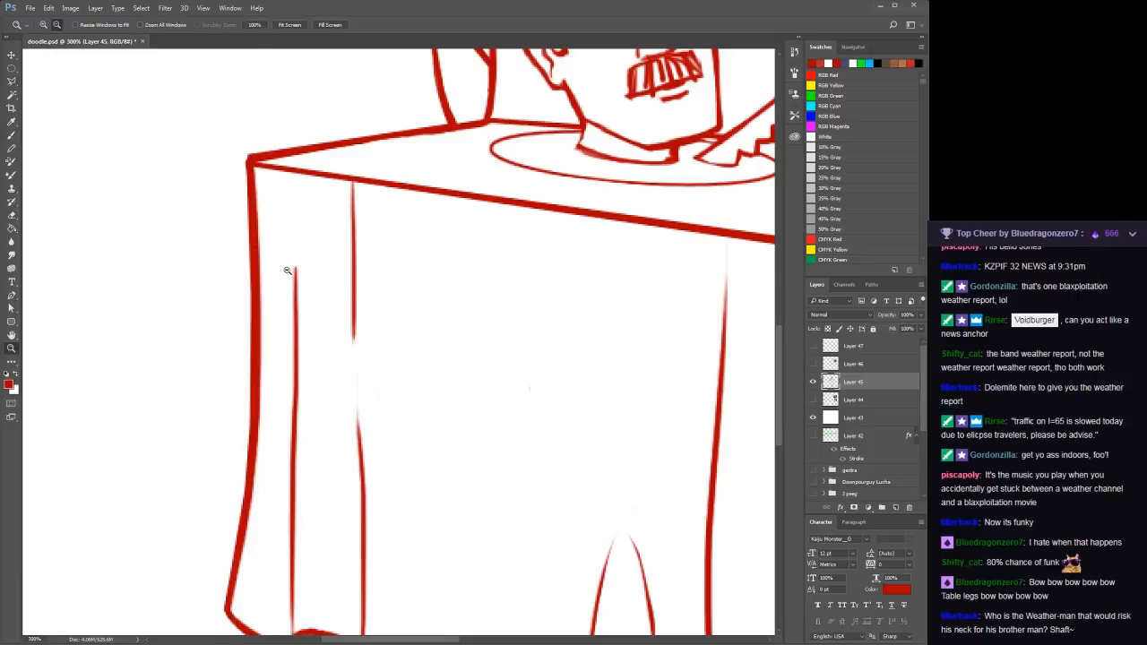
alt+click(287, 266)
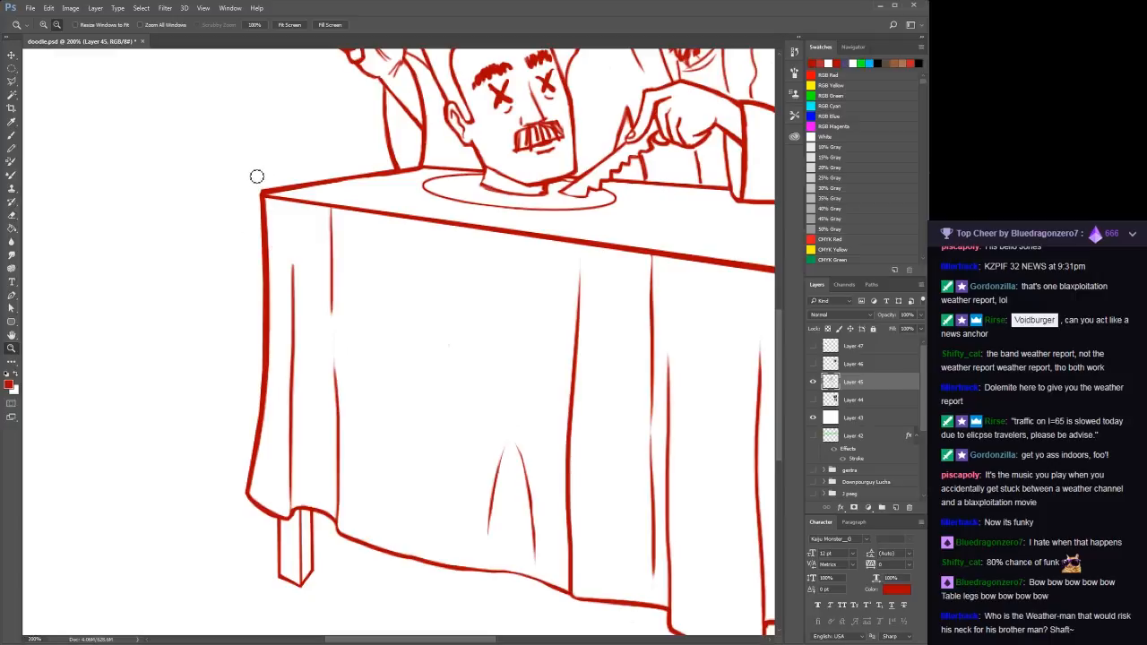
alt+click(274, 255)
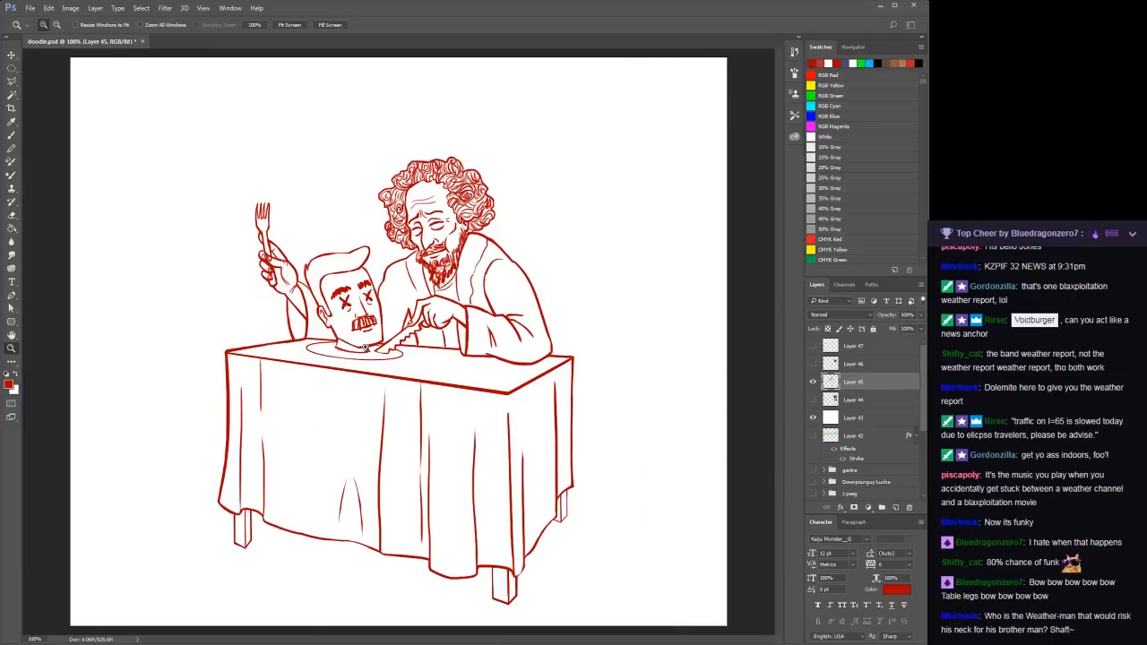
click(360, 354)
click(359, 353)
click(360, 353)
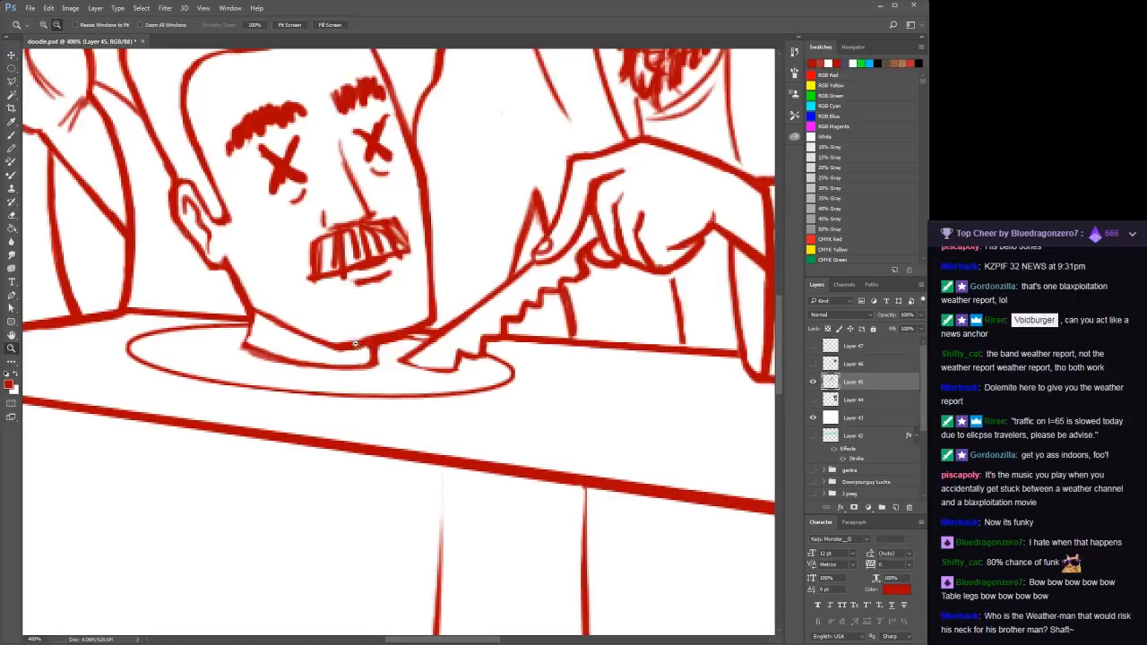
key(b)
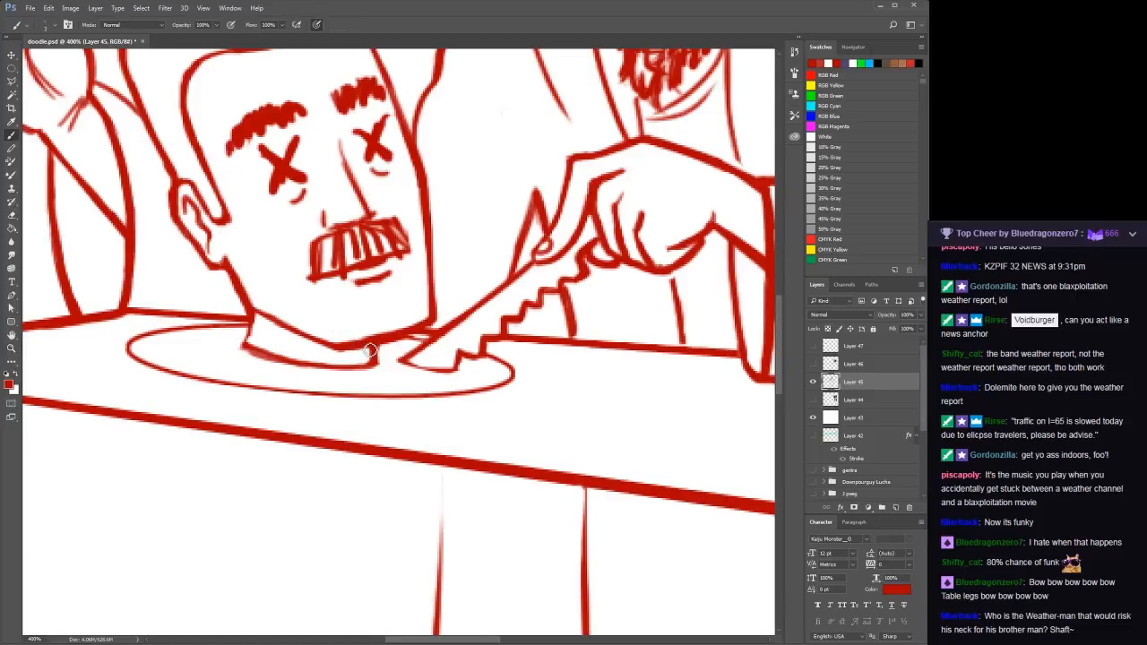
key(z)
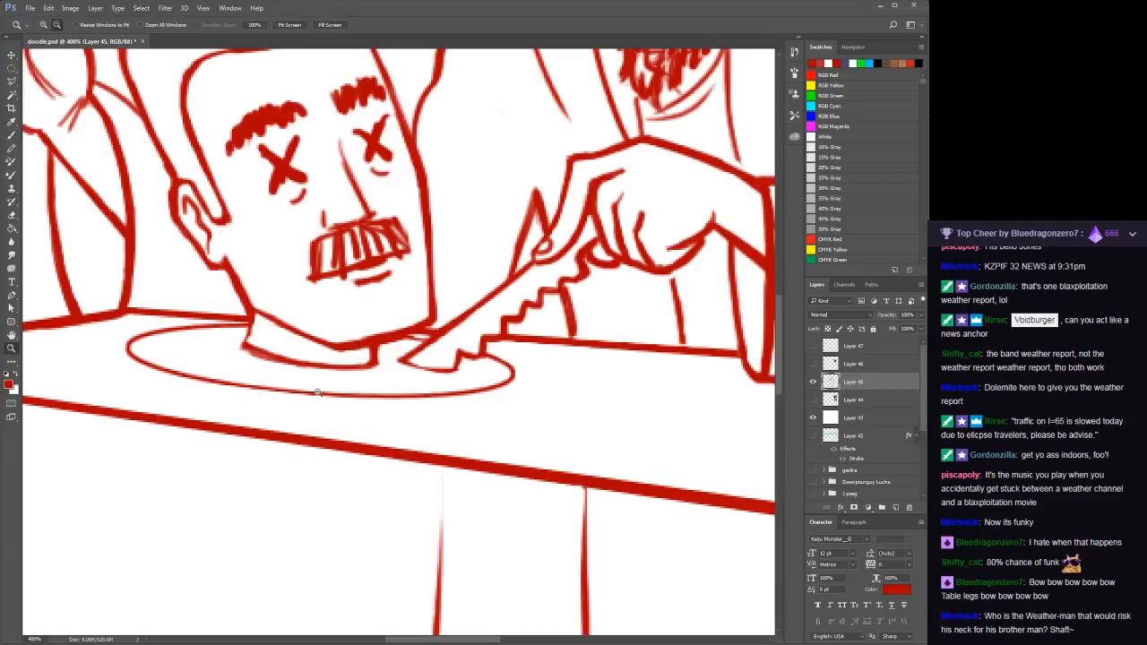
alt+click(319, 398)
alt+click(320, 403)
alt+click(320, 404)
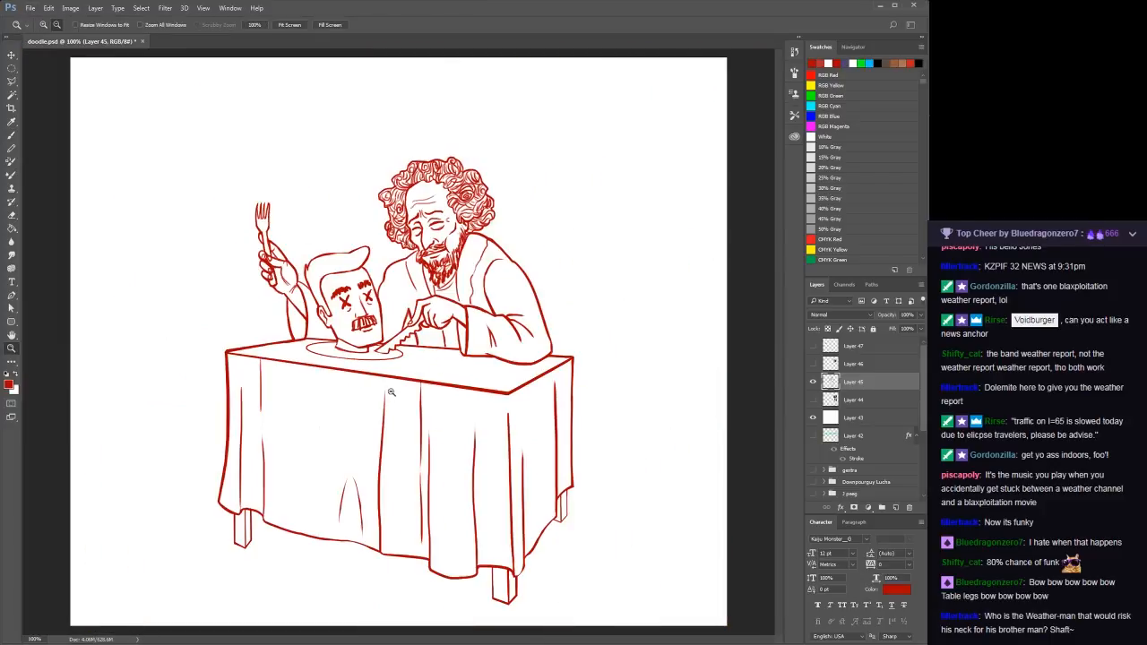
mouse_move(506, 587)
mouse_down()
mouse_move(297, 461)
mouse_move(507, 581)
mouse_up()
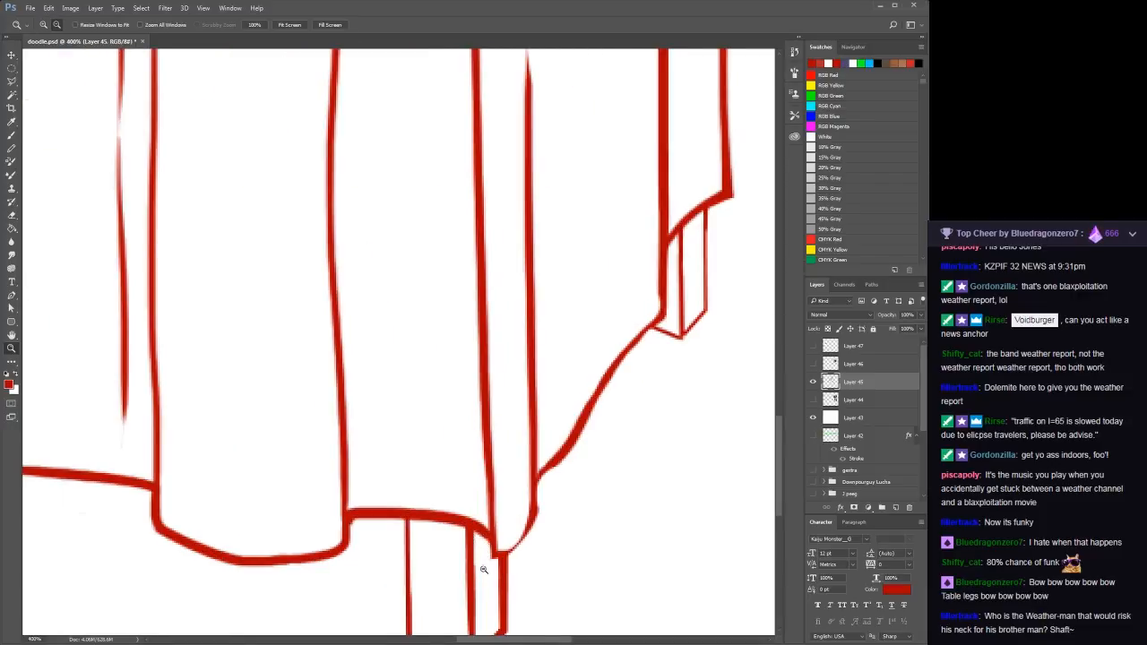
Examine the hem above the front leg and the overall line weights of the drawing
click(481, 513)
alt+click(479, 511)
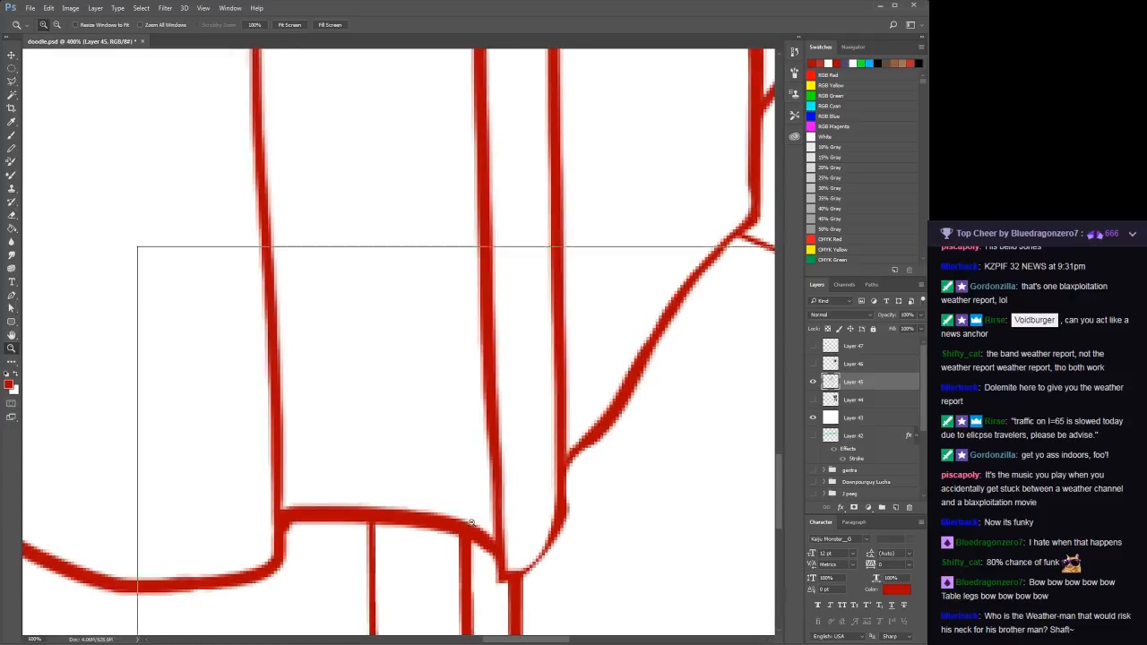
alt+click(477, 516)
alt+click(475, 521)
alt+click(473, 526)
alt+click(469, 531)
key(ctrl+1)
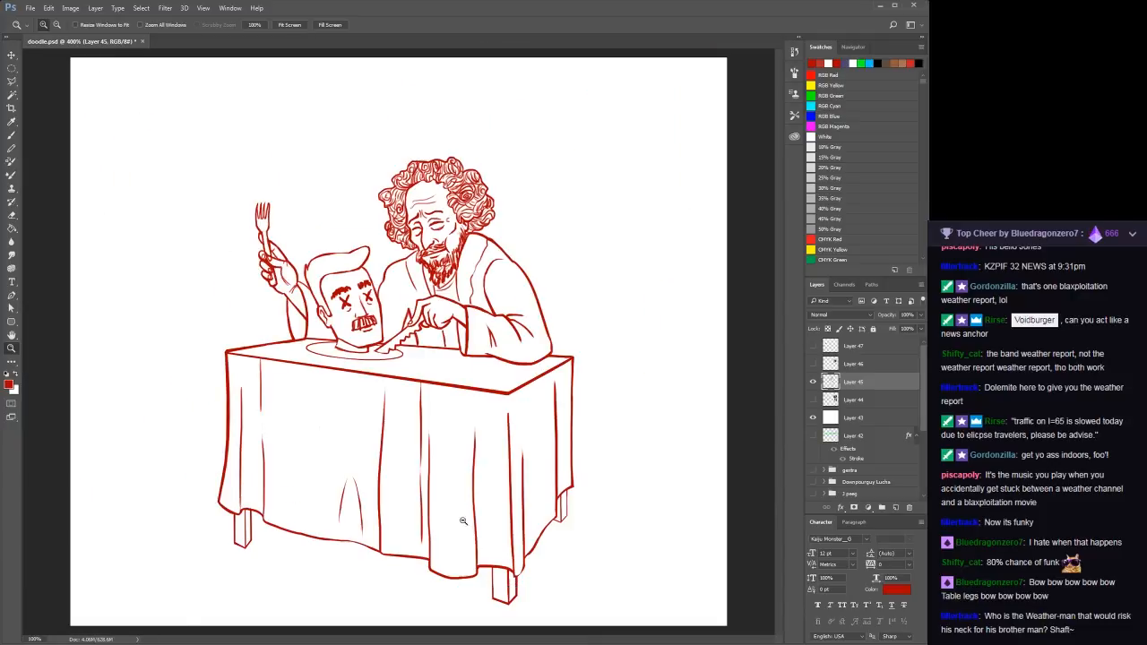
Add a short crease stroke to the robe beside the thumb and thicken the two upright robe lines beneath the serrated knife and hand
alt+click(440, 358)
click(430, 323)
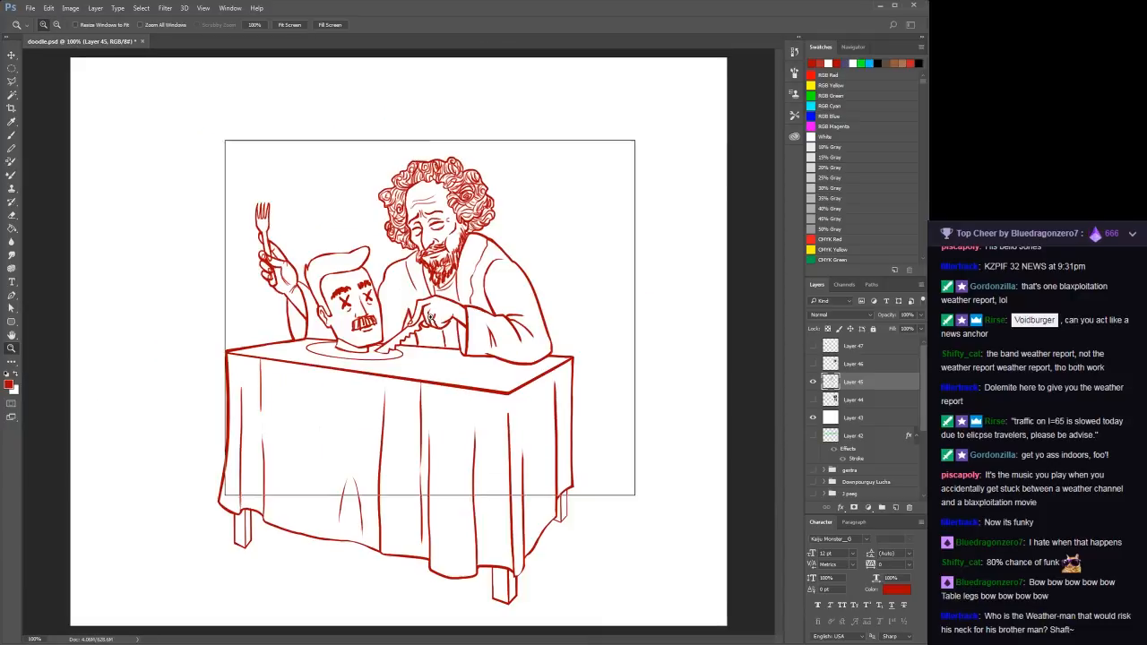
click(432, 321)
click(437, 323)
click(463, 330)
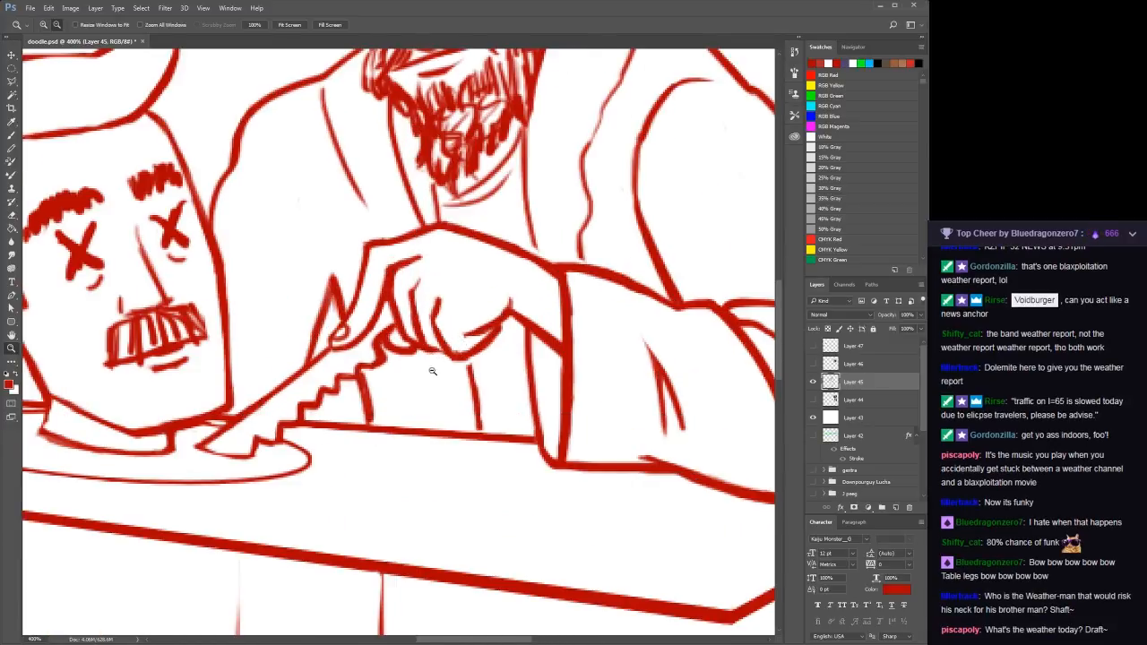
key(b)
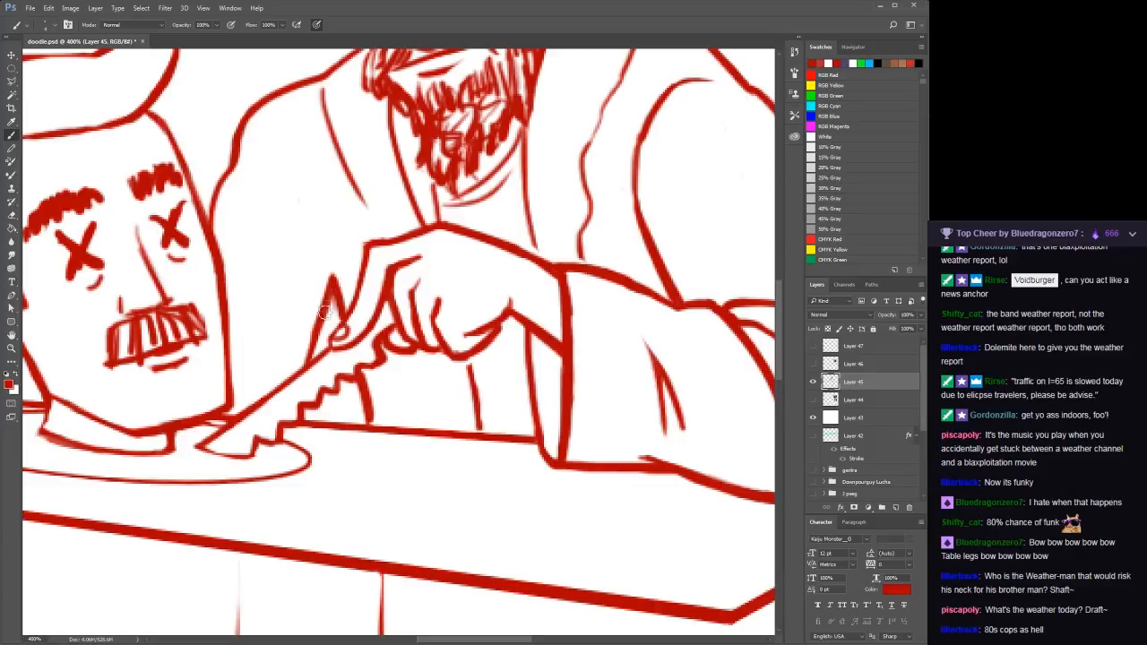
mouse_move(337, 281)
mouse_down()
mouse_move(303, 222)
mouse_move(334, 273)
mouse_move(299, 260)
mouse_up()
key(ctrl+z)
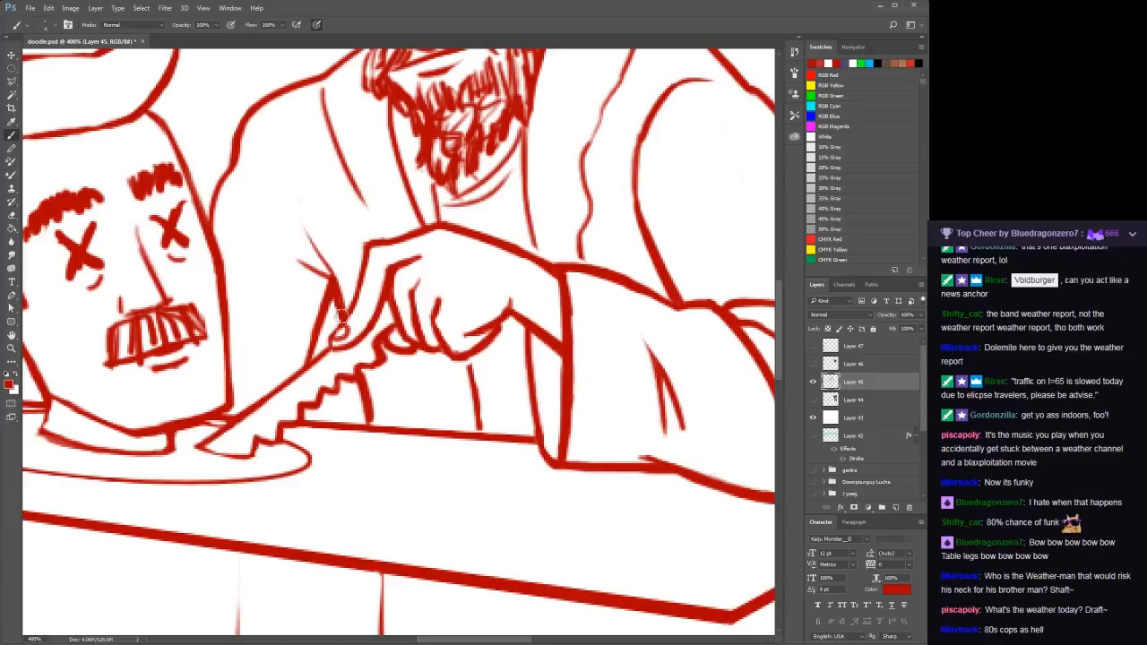
drag(370, 408, 373, 429)
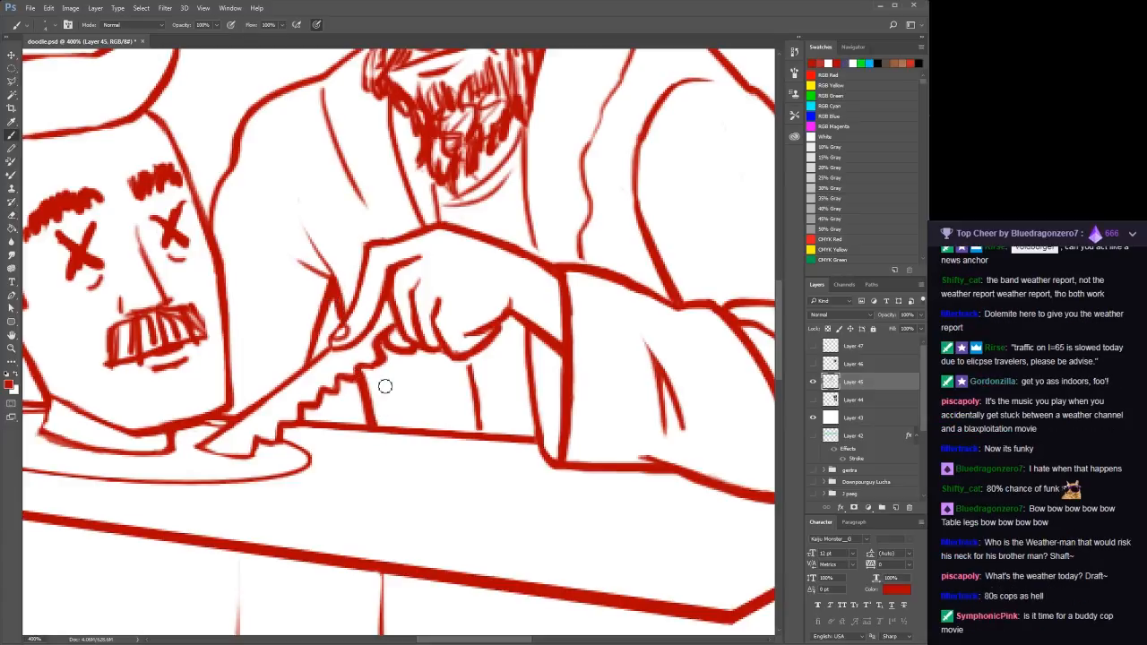
drag(465, 357, 484, 432)
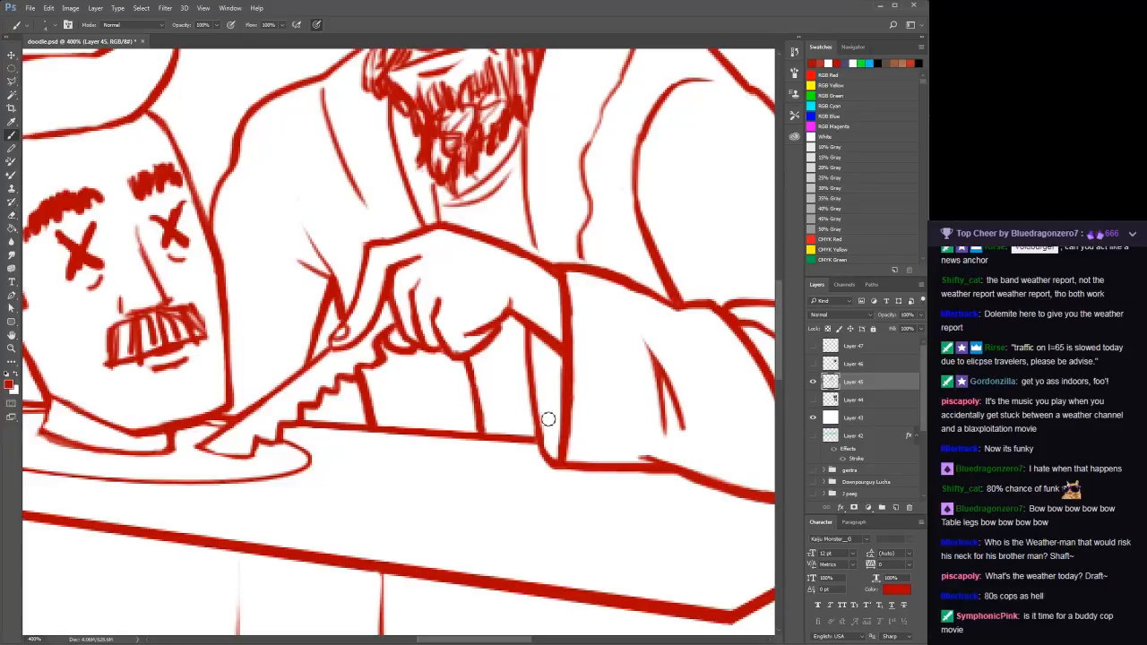
Thicken the wavy lapel edge of the bearded man's robe from the shoulder down, along with the lapel's inner edge beside the beard
key(space)
drag(594, 174, 429, 319)
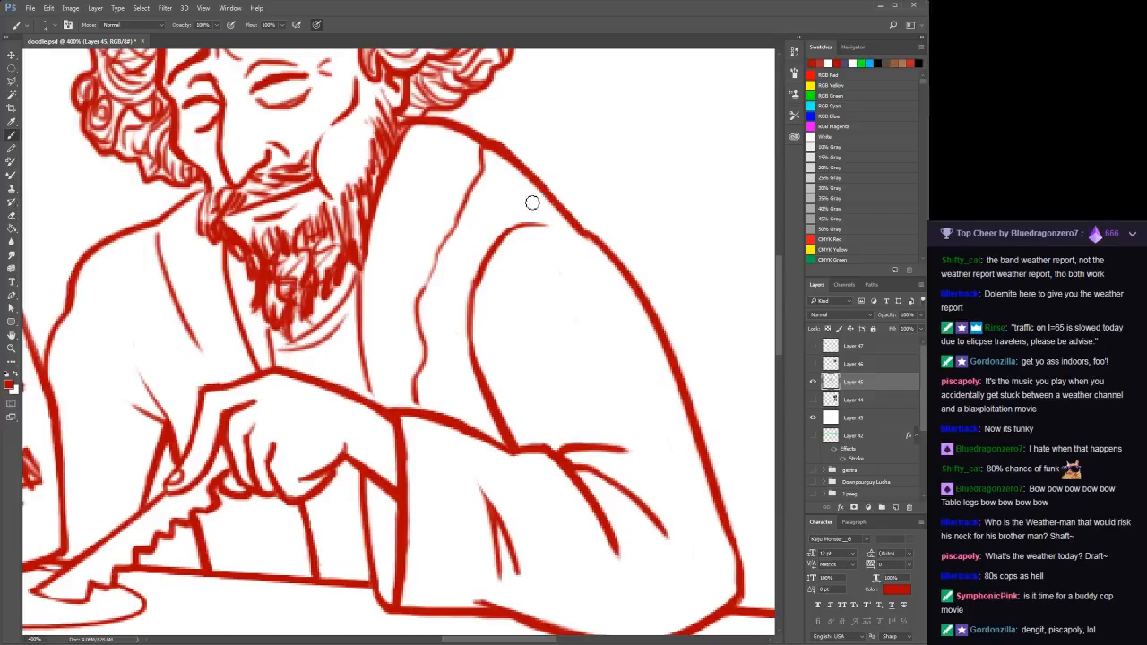
mouse_move(482, 145)
mouse_down()
mouse_move(488, 174)
mouse_move(464, 228)
mouse_up()
mouse_move(480, 190)
mouse_down()
mouse_move(450, 249)
mouse_move(464, 211)
mouse_up()
mouse_move(489, 170)
mouse_down()
mouse_move(426, 329)
mouse_move(422, 301)
mouse_move(428, 362)
mouse_move(404, 422)
mouse_move(423, 380)
mouse_up()
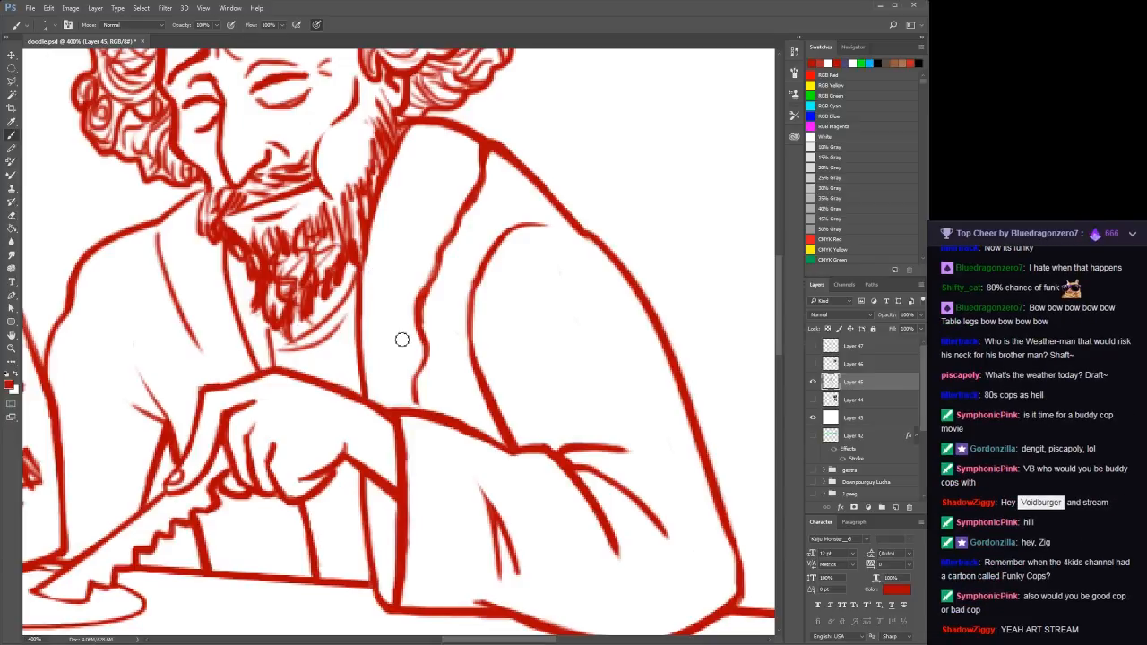
Thicken the severed neck's lower contour in red where it meets the plate on the ear side
key(z)
drag(482, 377, 478, 362)
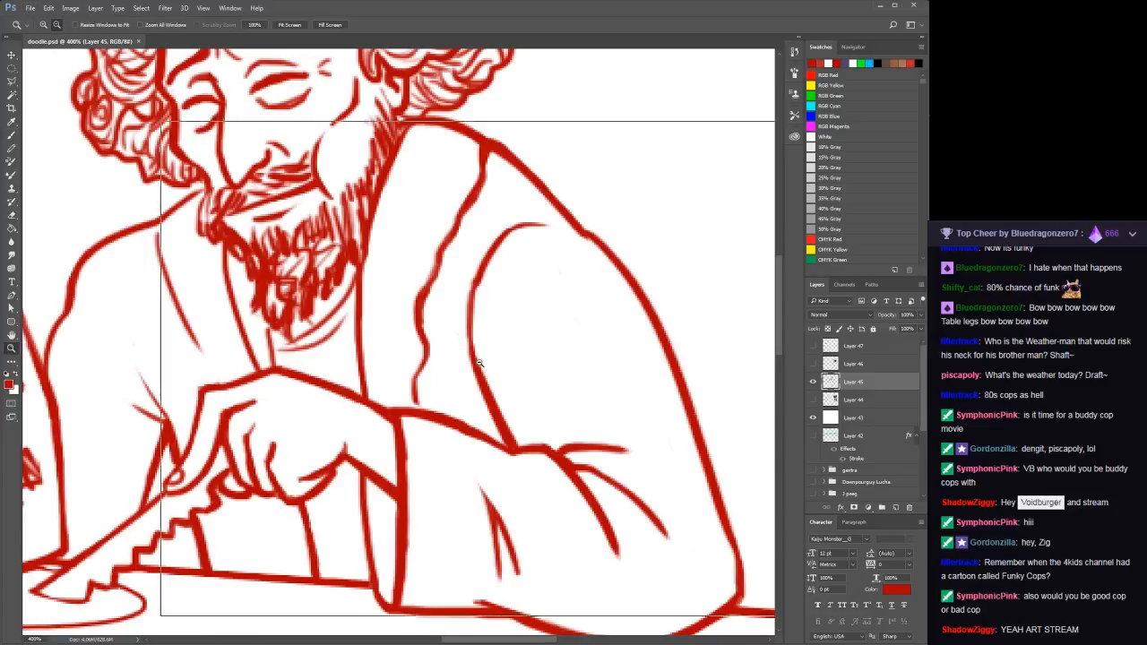
key(ctrl+1)
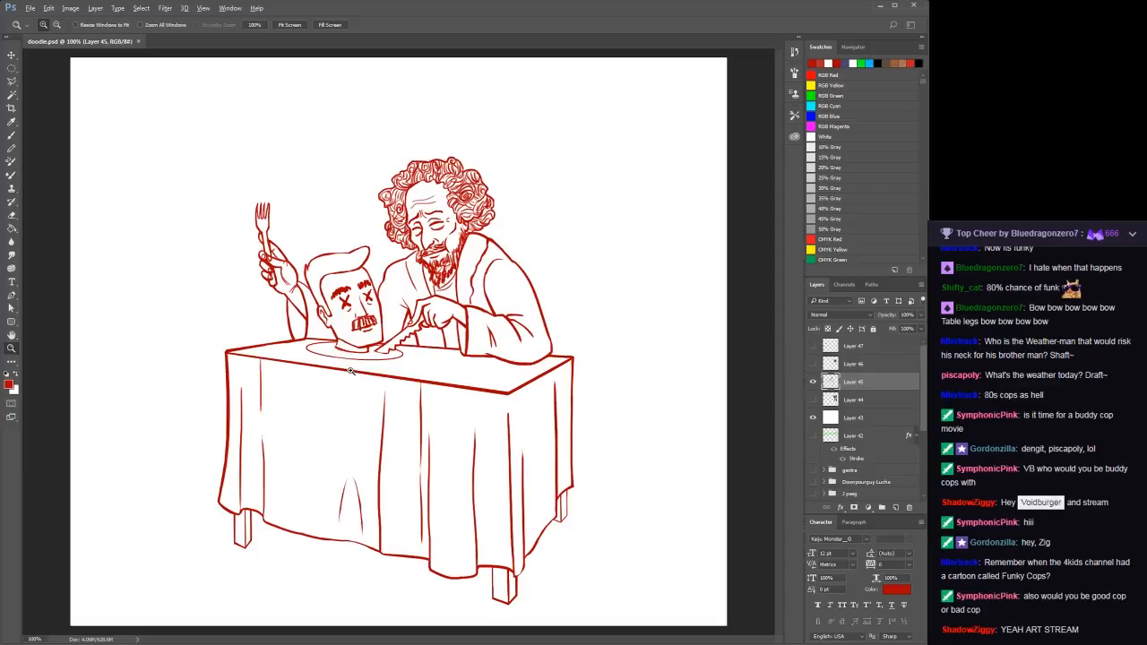
drag(349, 359, 344, 353)
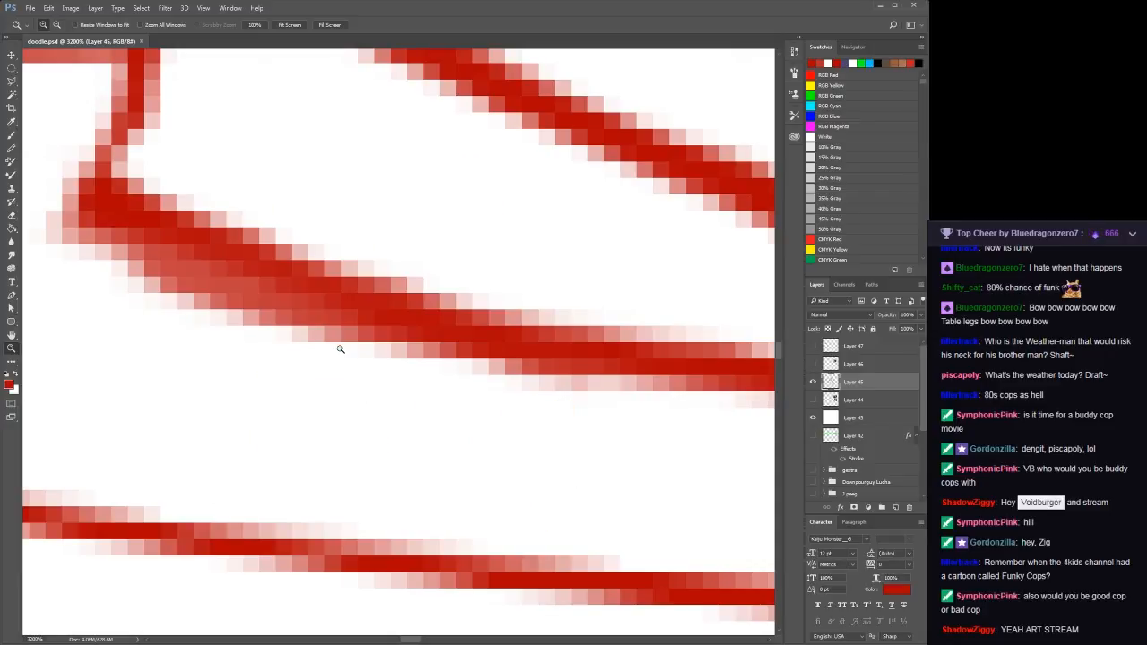
click(289, 24)
drag(363, 347, 356, 354)
key(b)
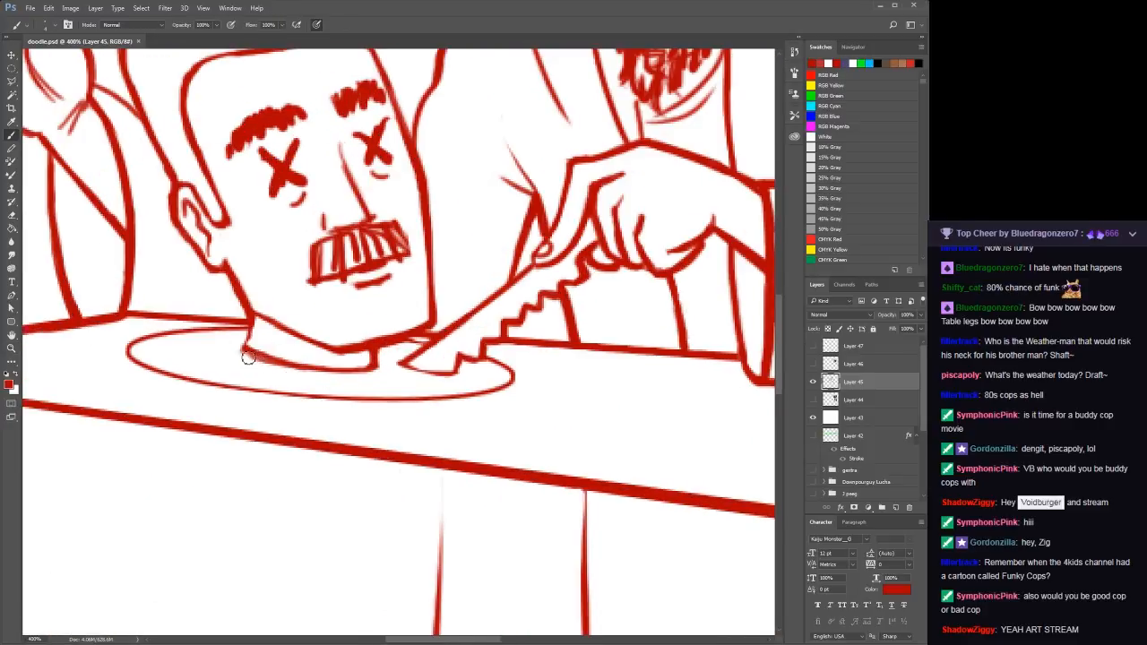
mouse_move(248, 358)
mouse_down()
mouse_move(275, 361)
mouse_move(231, 354)
mouse_move(294, 369)
mouse_move(274, 348)
mouse_up()
Lasso the plate's rim around the severed neck, following its front and outer edge, and duplicate it onto a new layer
key(l)
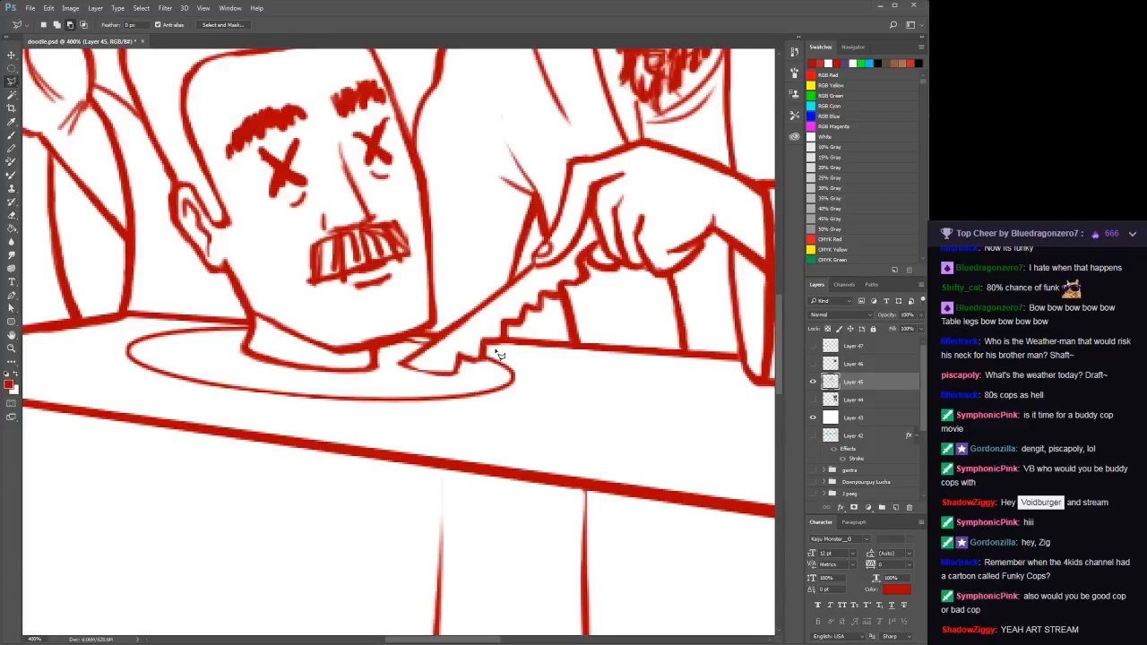
click(459, 390)
click(352, 390)
click(218, 345)
click(129, 327)
click(111, 361)
click(145, 389)
click(419, 426)
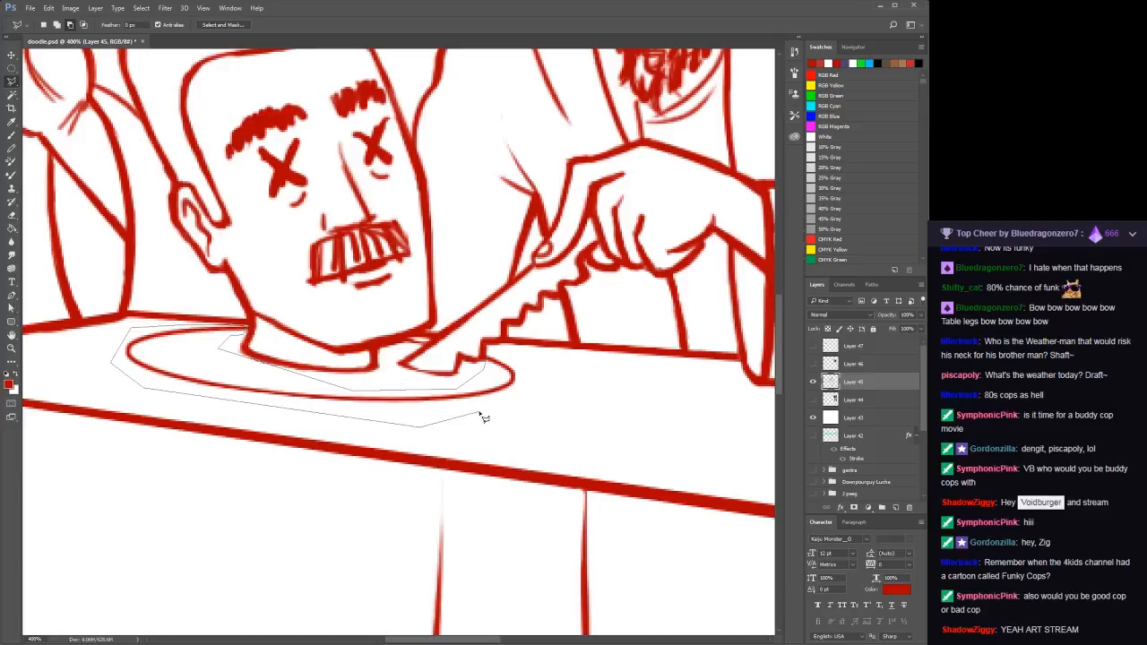
click(522, 403)
click(535, 381)
click(519, 378)
key(ctrl+j)
Offset the copied plate rim slightly below the original so the two lines form a thicker edge
key(ctrl+shift+Down)
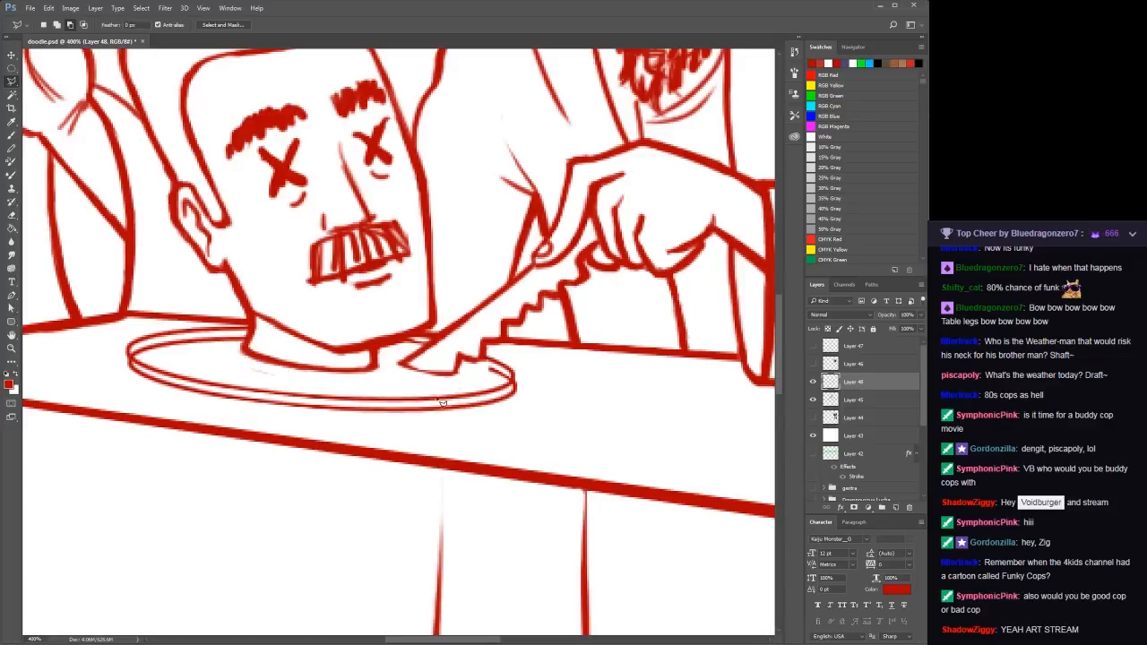
key(v)
key(Up)
key(Up)
key(Up)
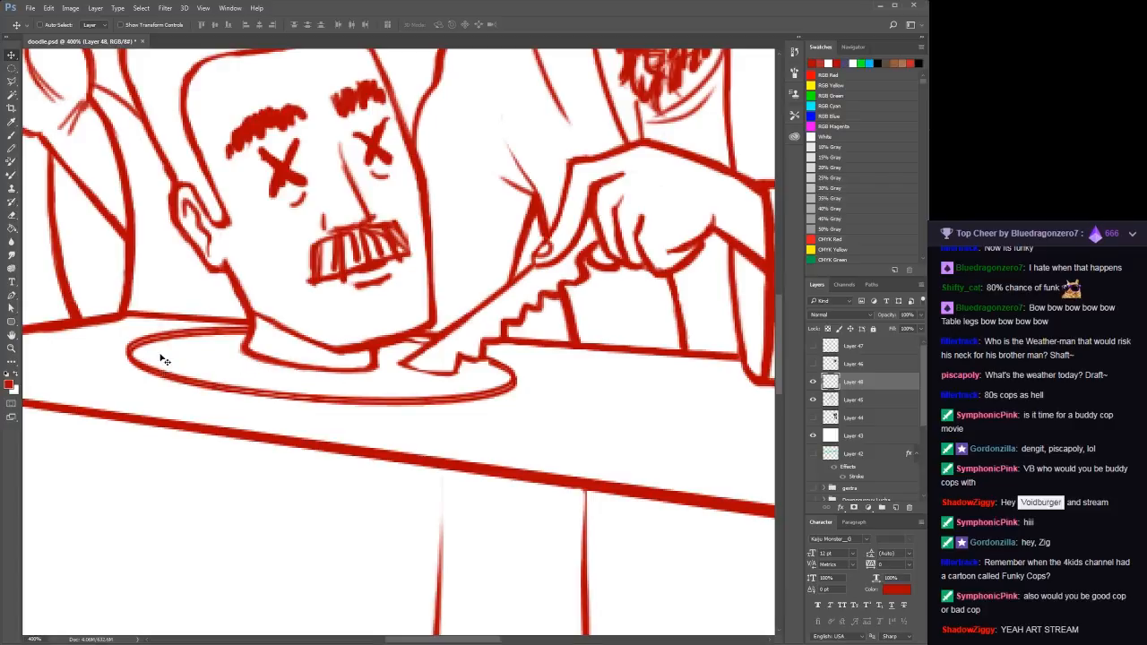
Paint the gap between the two plate rims red and merge the copied rim down into Layer 45
key(b)
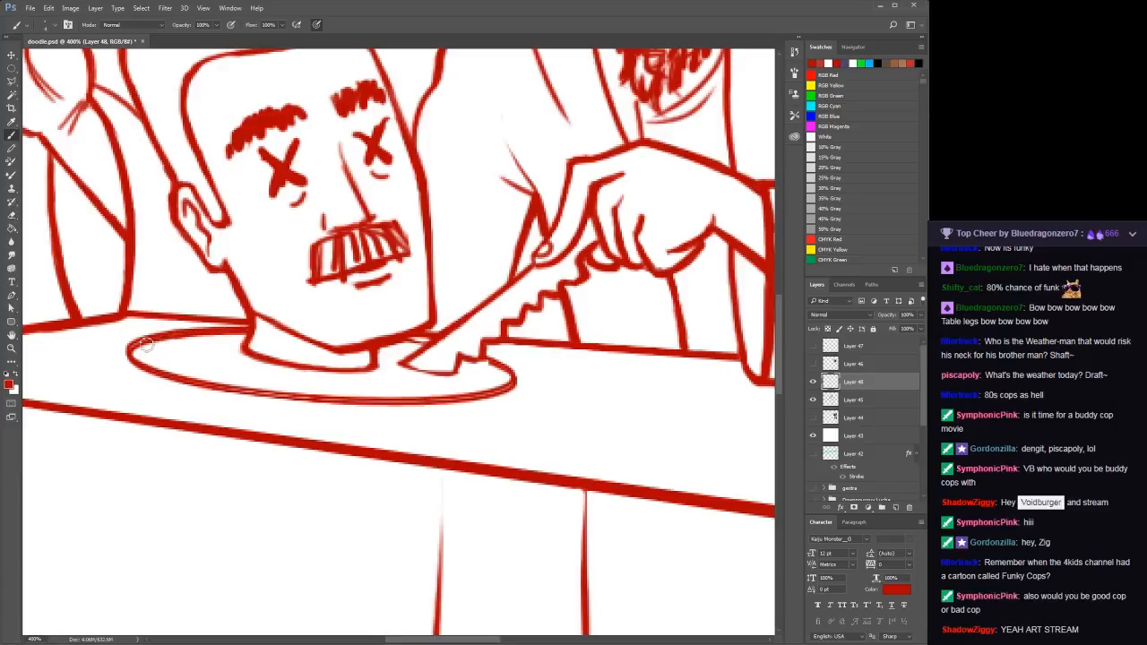
drag(134, 352, 156, 340)
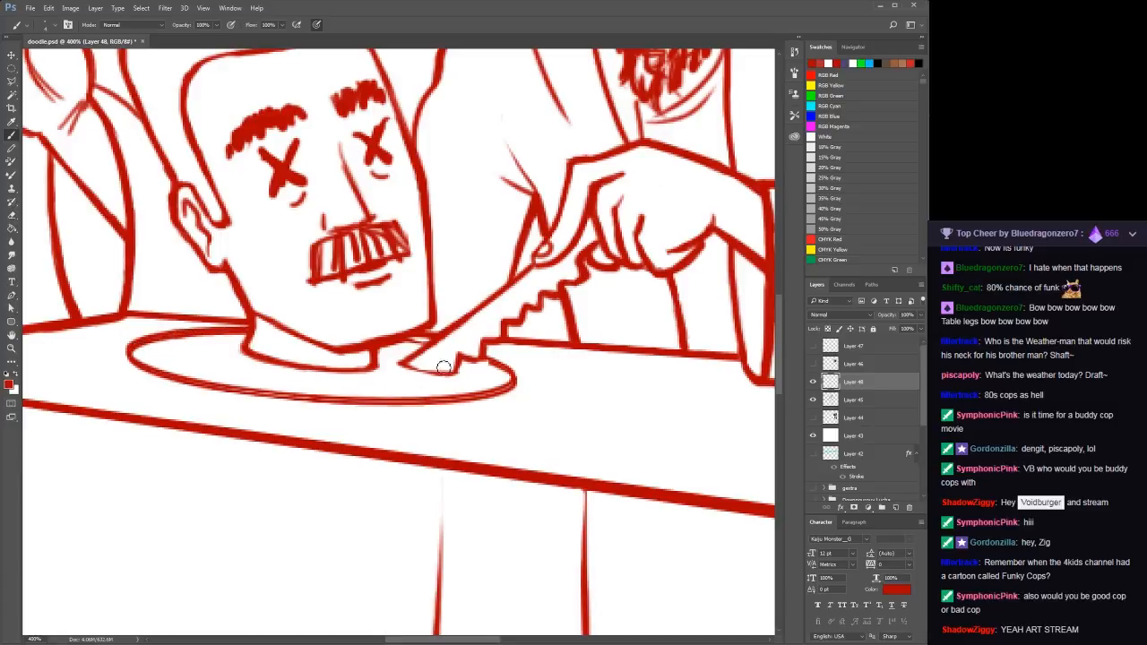
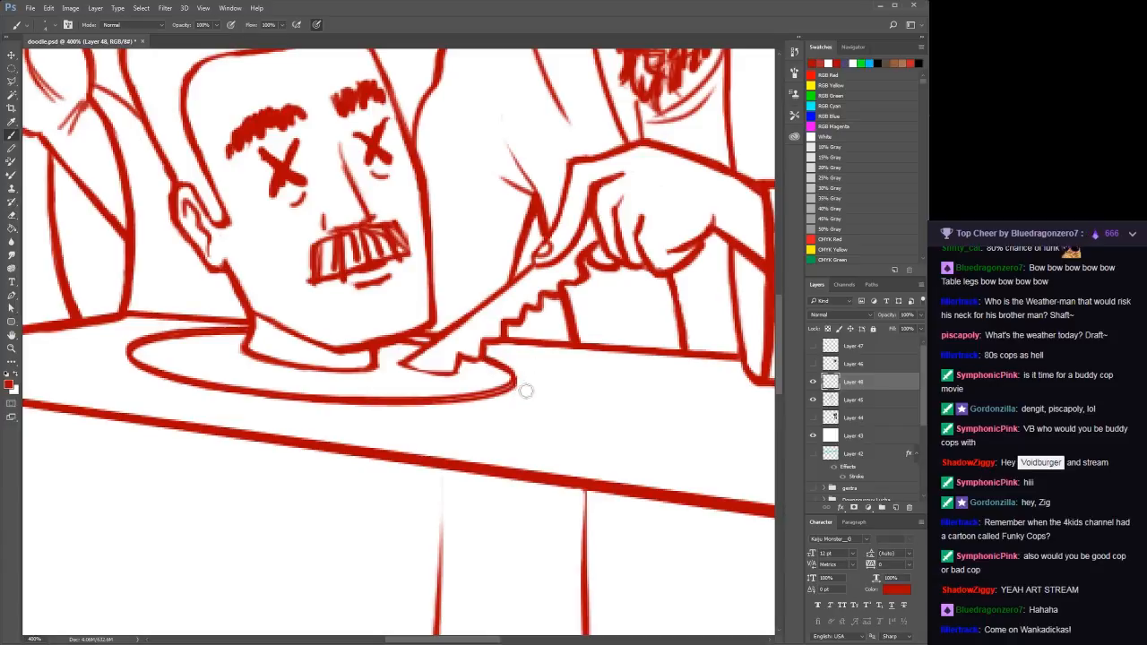
drag(525, 389, 494, 384)
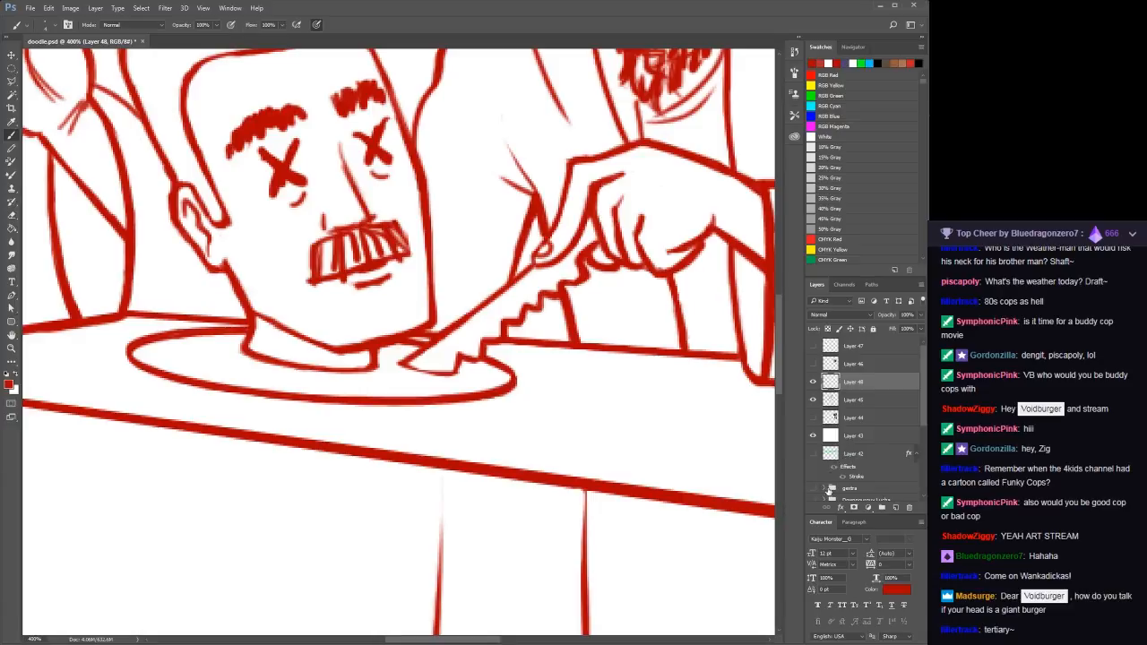
key(ctrl+e)
Thicken and extend both ends of the severed head's mustache and lengthen its nose line up toward the brows
key(z)
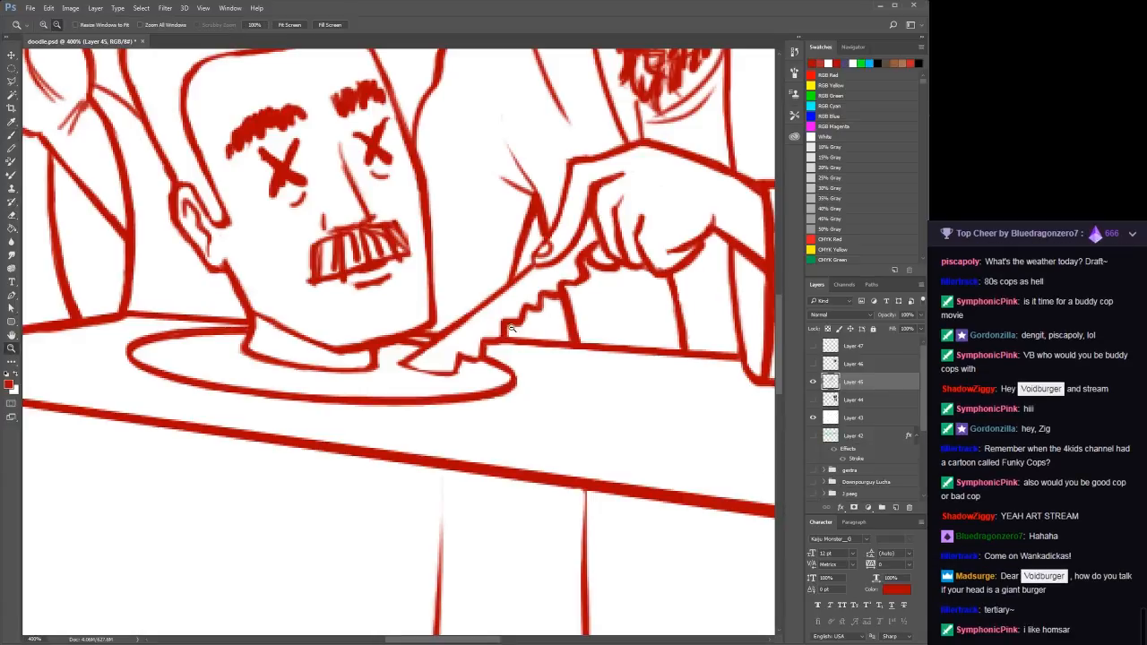
alt+click(505, 320)
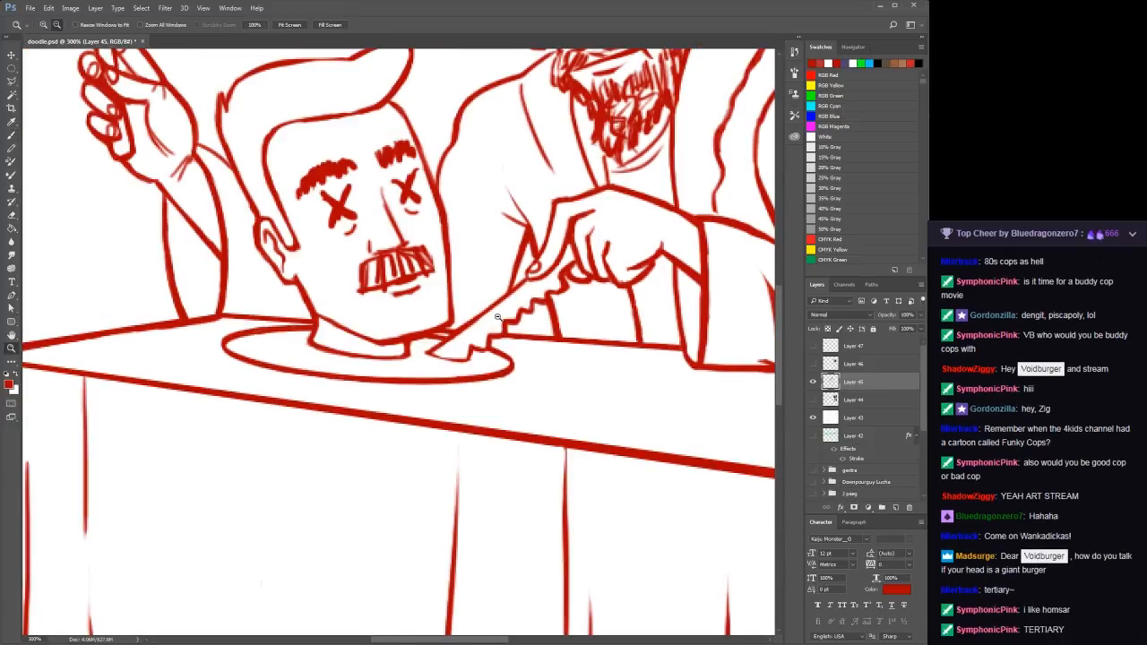
click(502, 320)
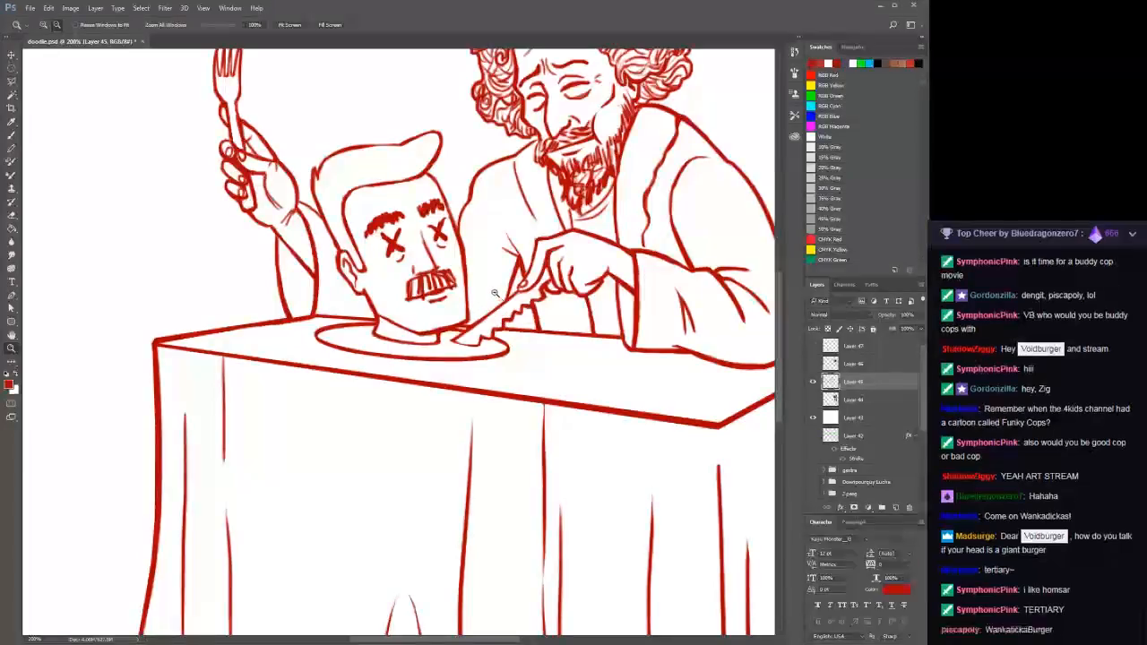
key(h)
drag(517, 283, 567, 301)
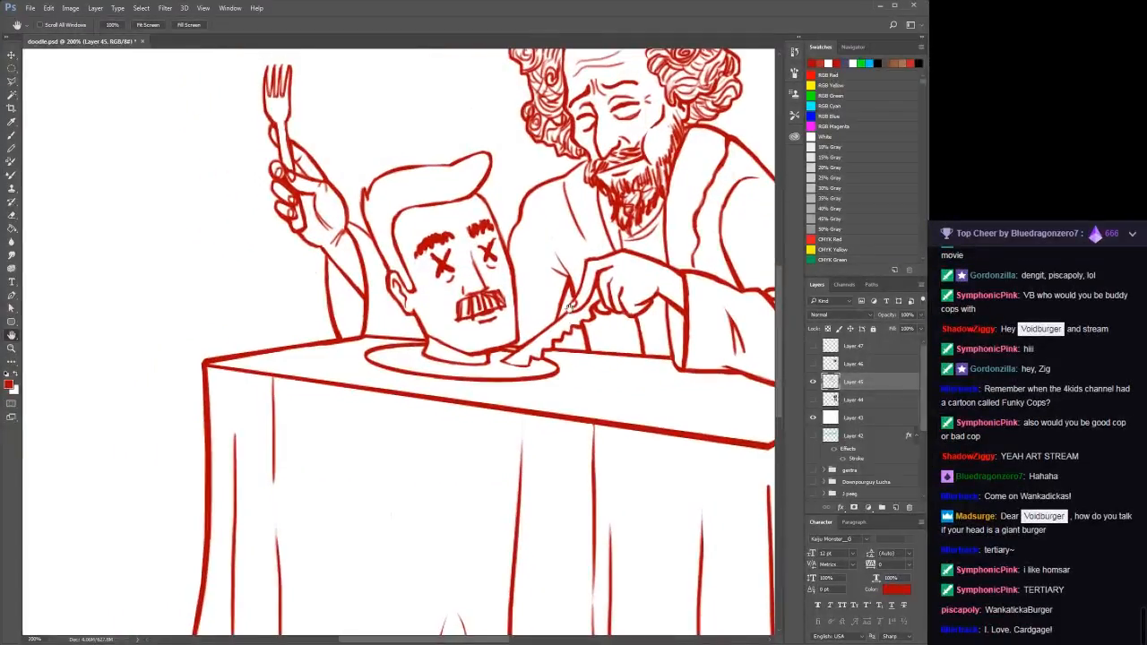
key(z)
click(461, 302)
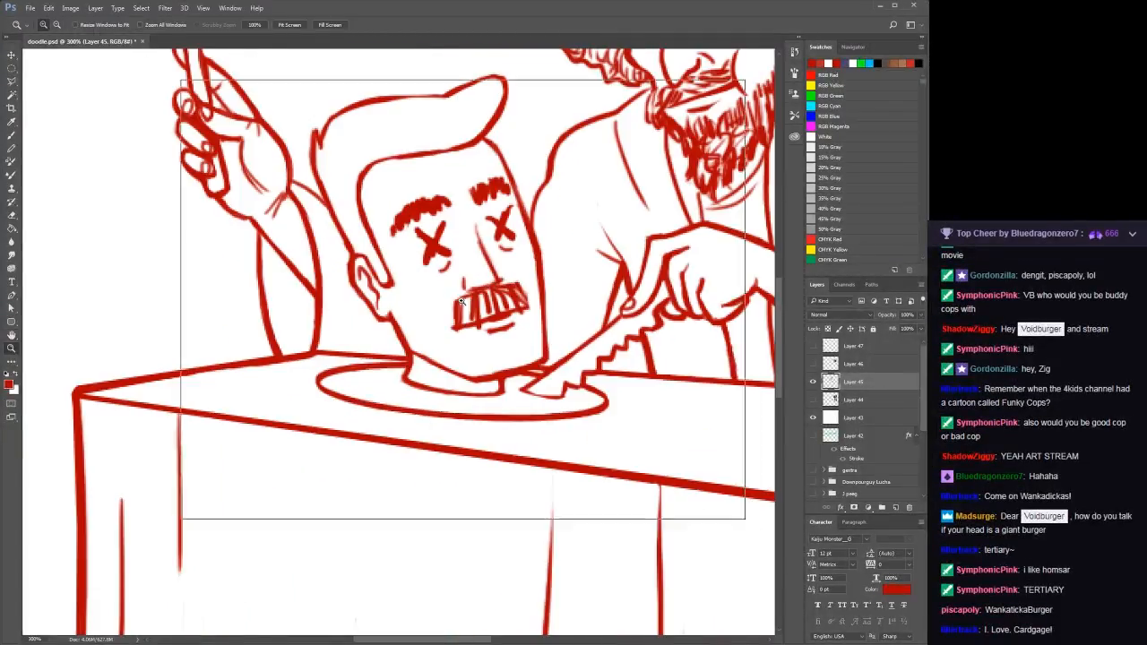
key(b)
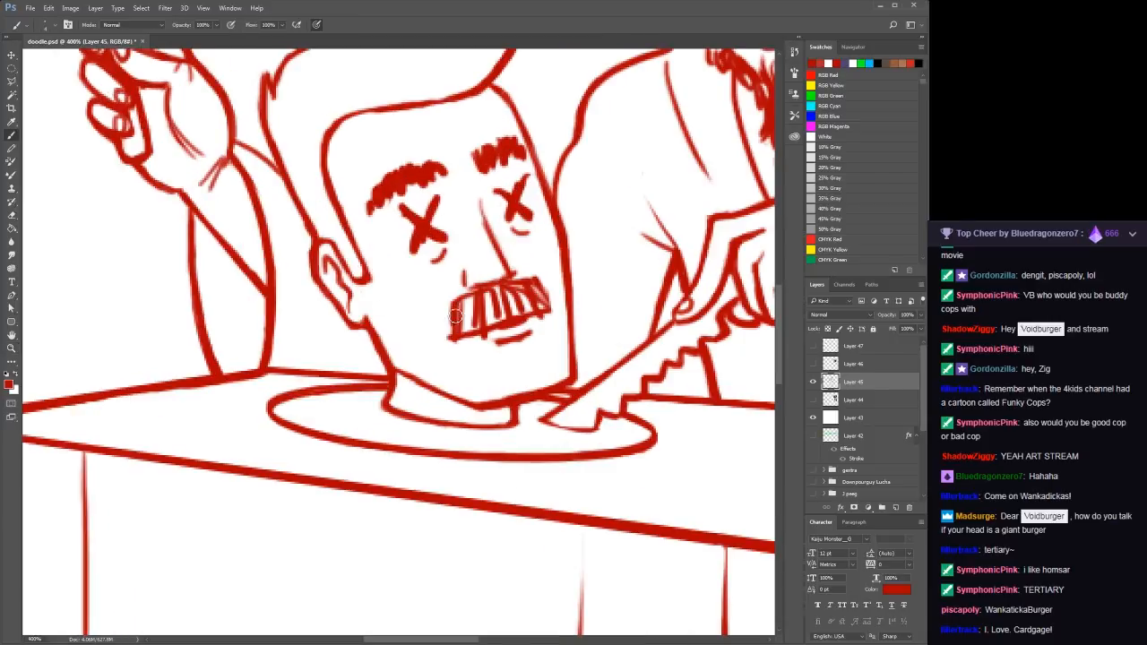
drag(454, 303, 446, 344)
drag(553, 287, 549, 312)
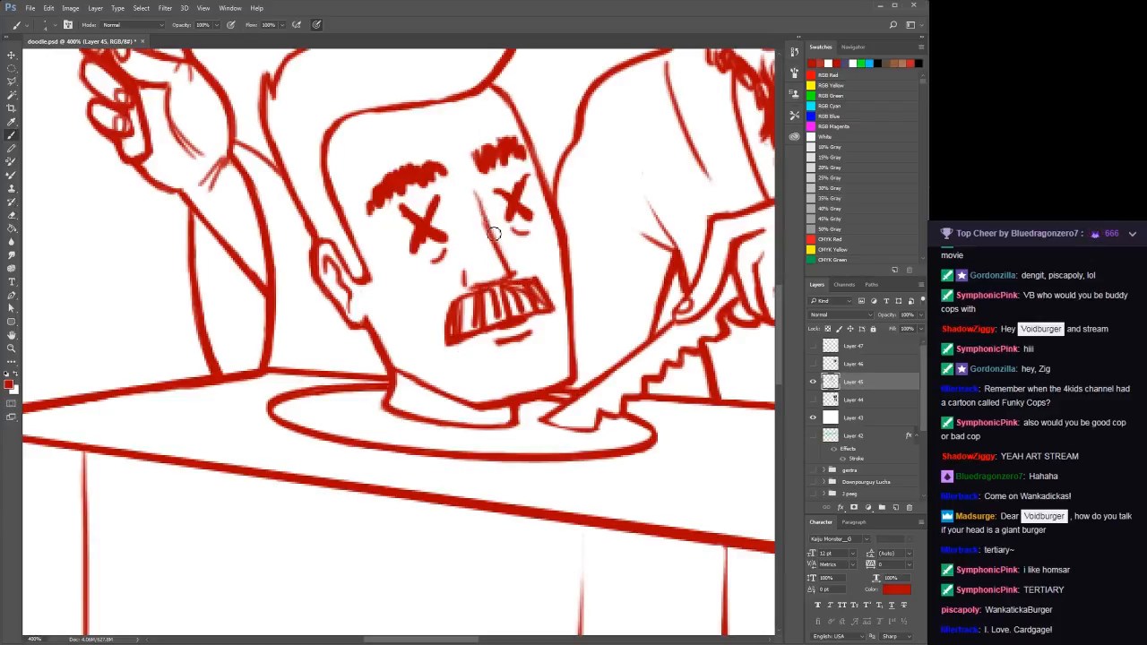
drag(474, 180, 481, 201)
Thicken the upper contour of the hand holding the serrated knife, from below the beard toward the thumb
key(z)
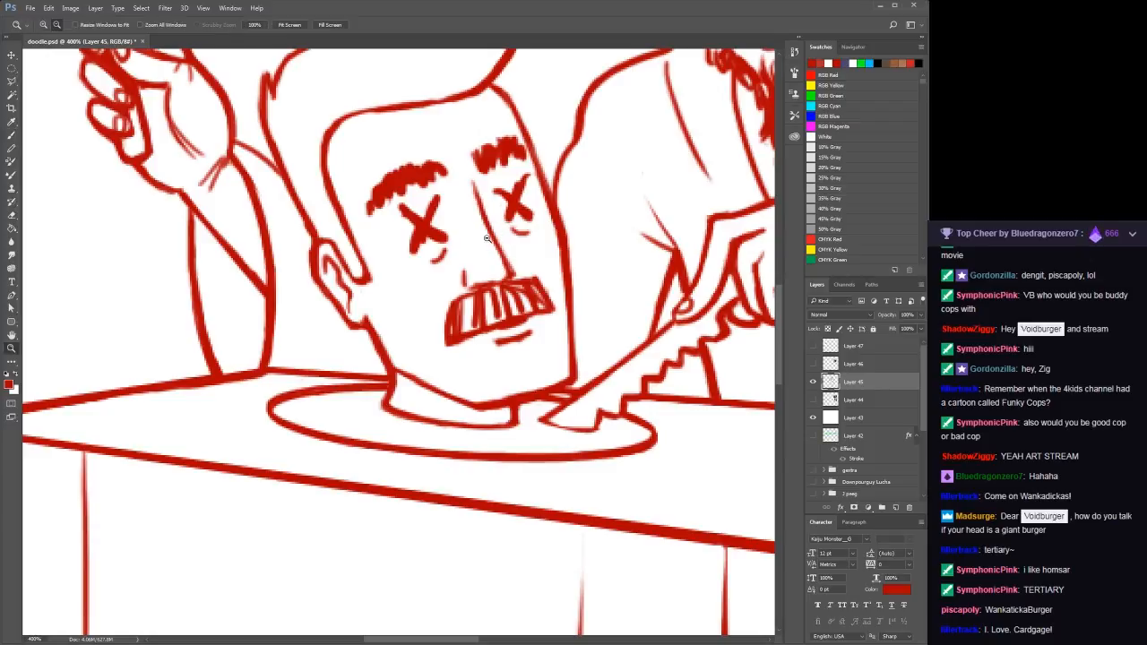
alt+click(473, 259)
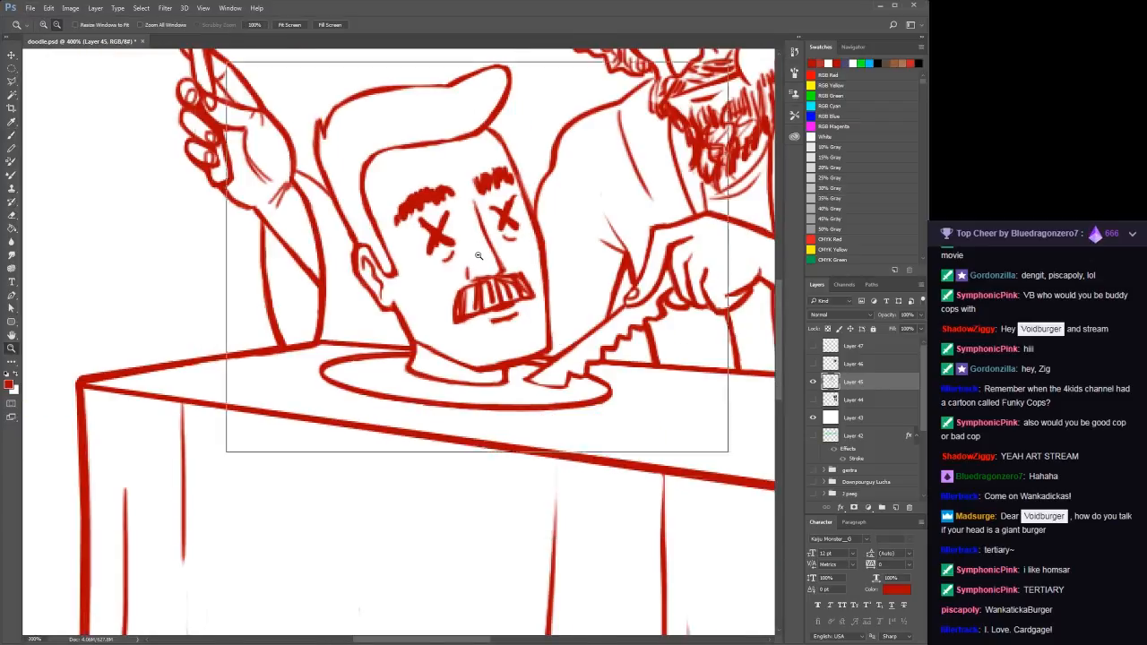
alt+click(473, 259)
click(422, 289)
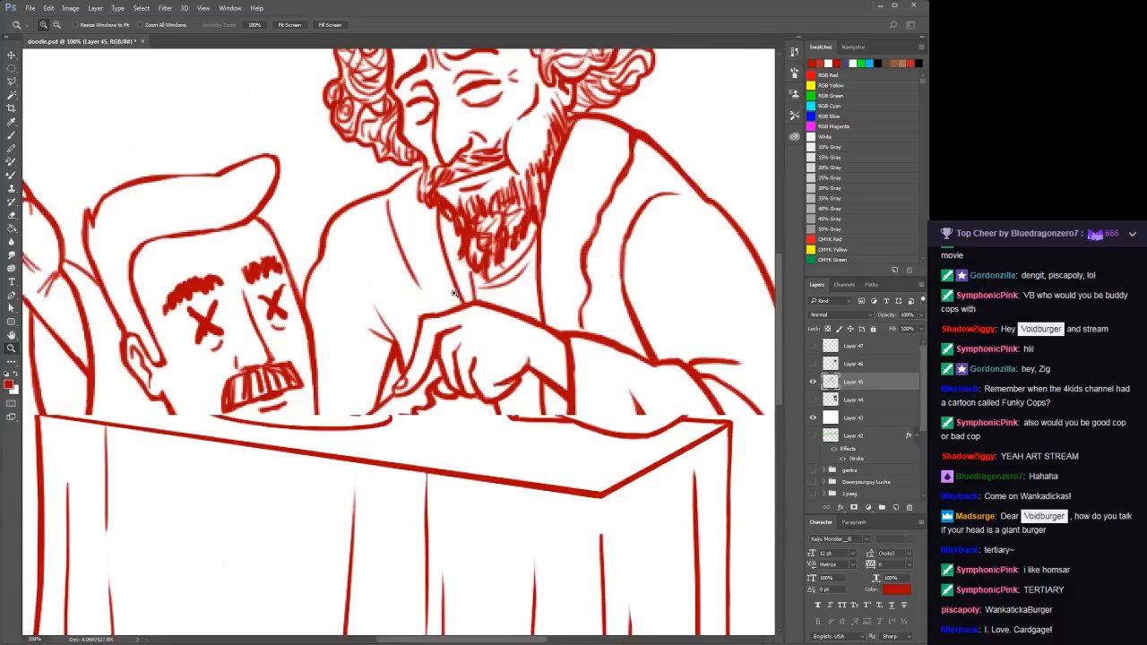
click(454, 269)
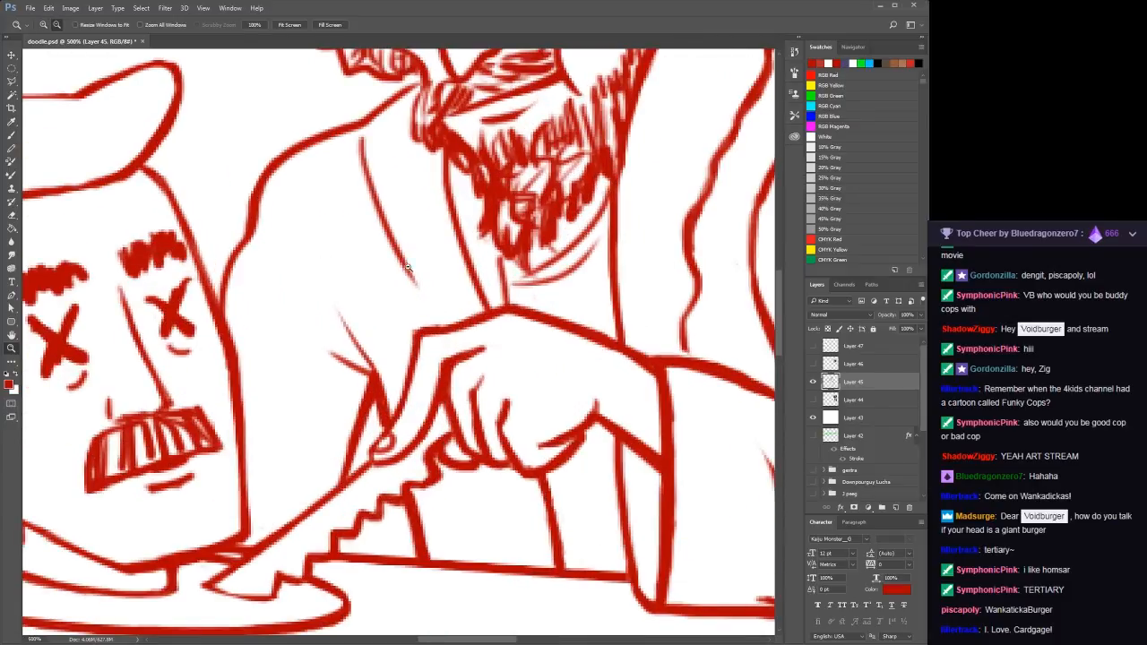
key(b)
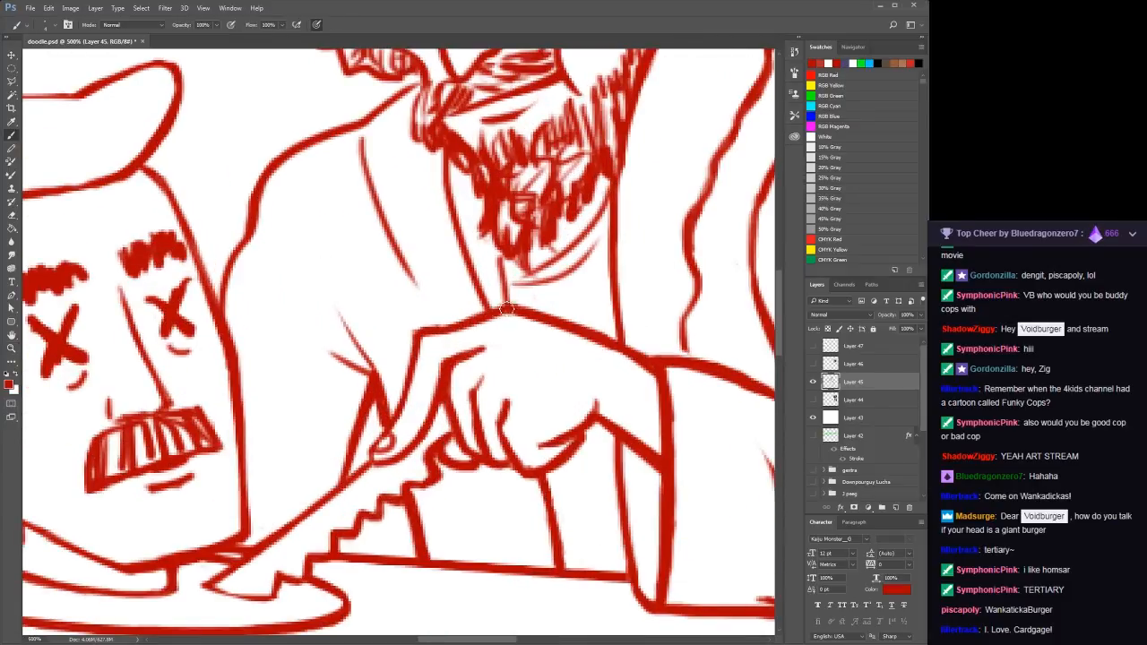
drag(506, 309, 424, 331)
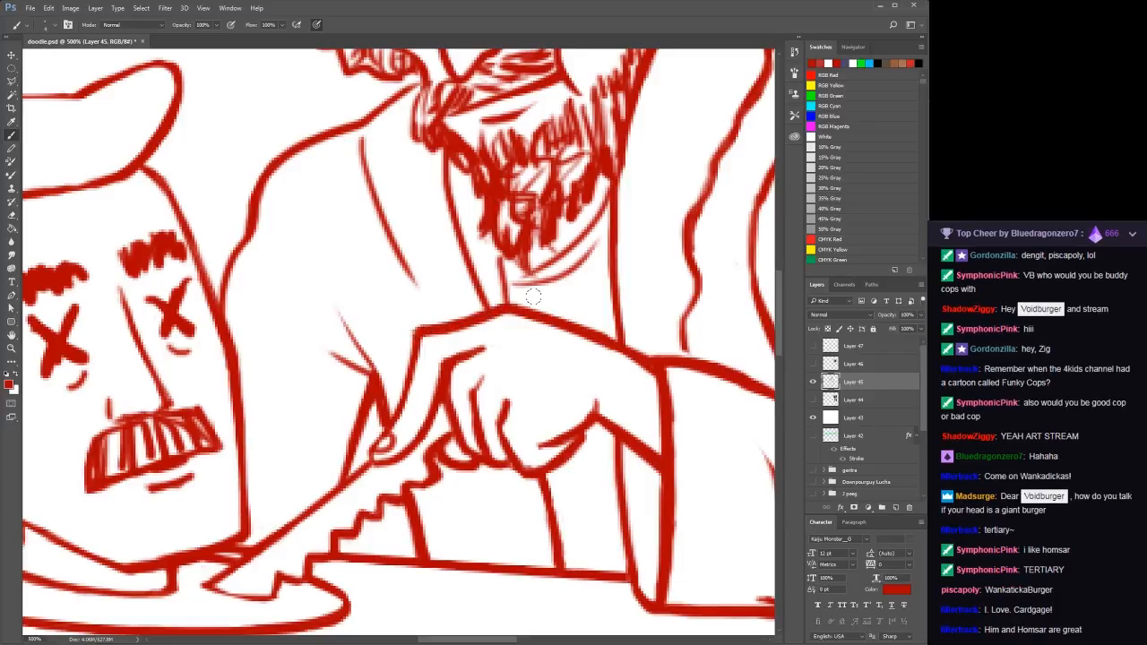
Save doodle.psd with the whole line drawing in view
key(z)
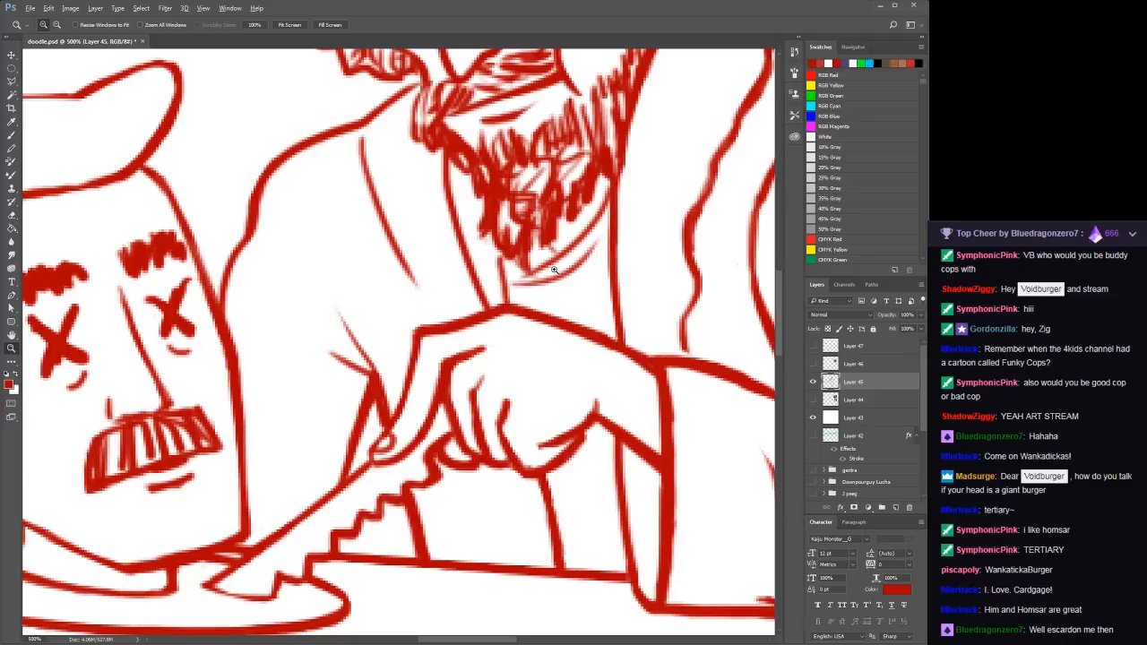
alt+click(554, 273)
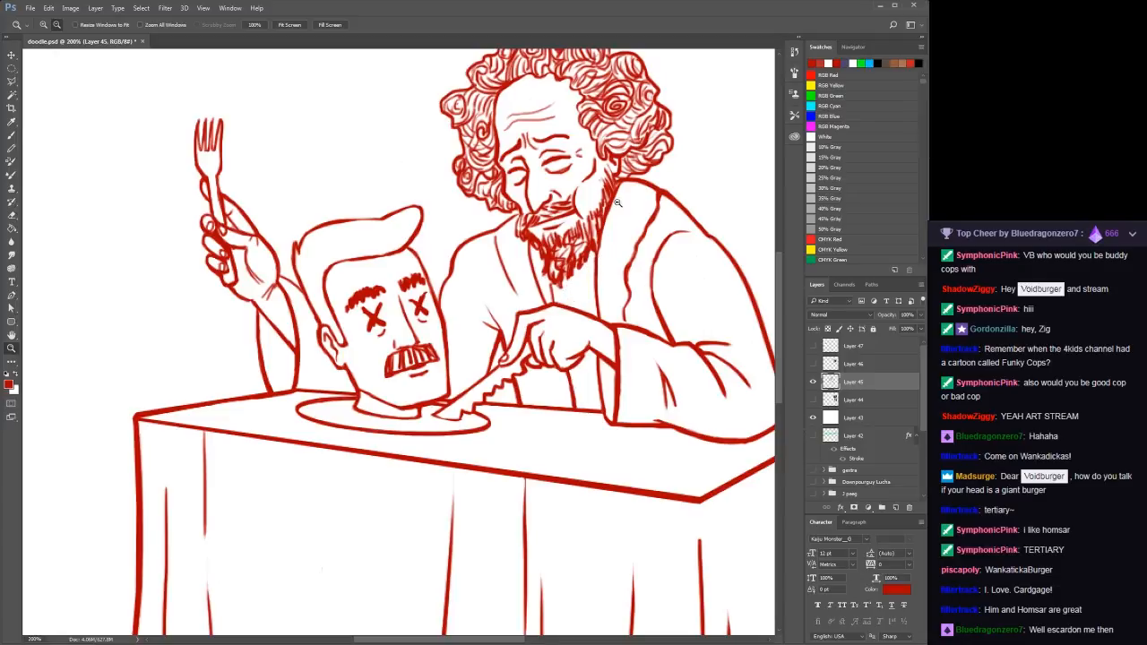
key(b)
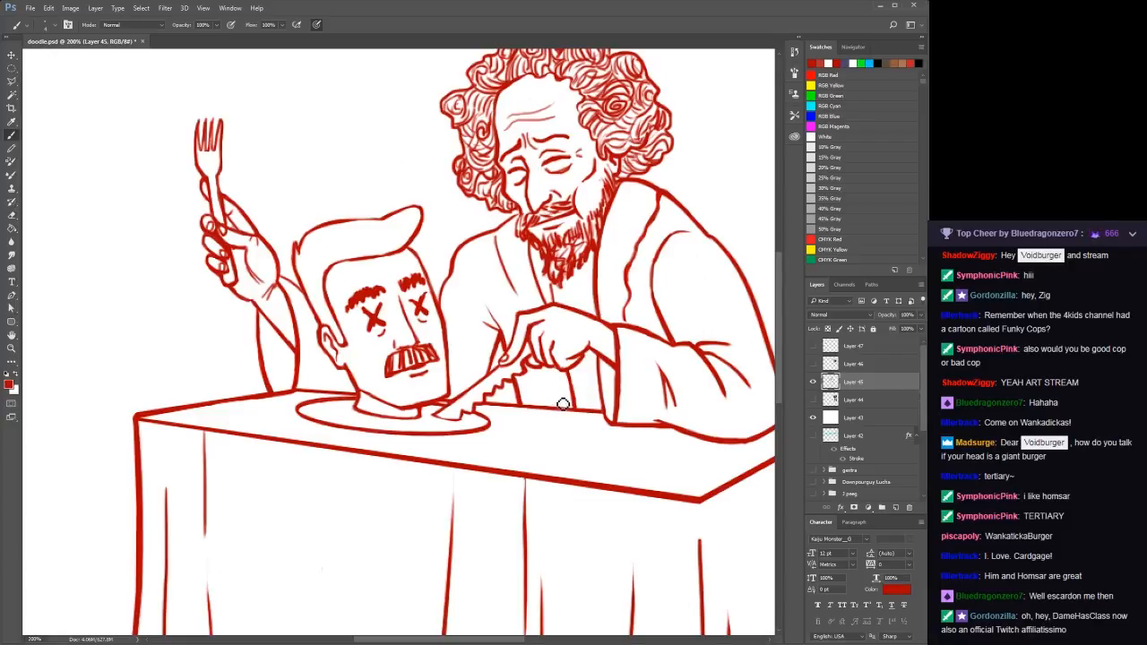
key(z)
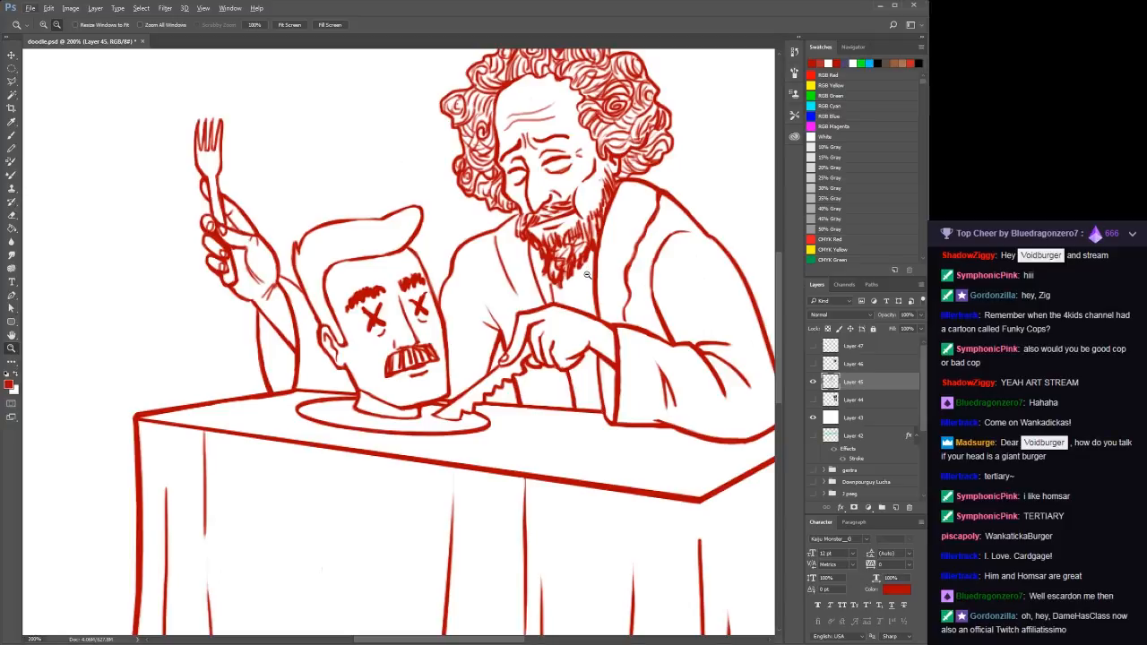
alt+click(587, 274)
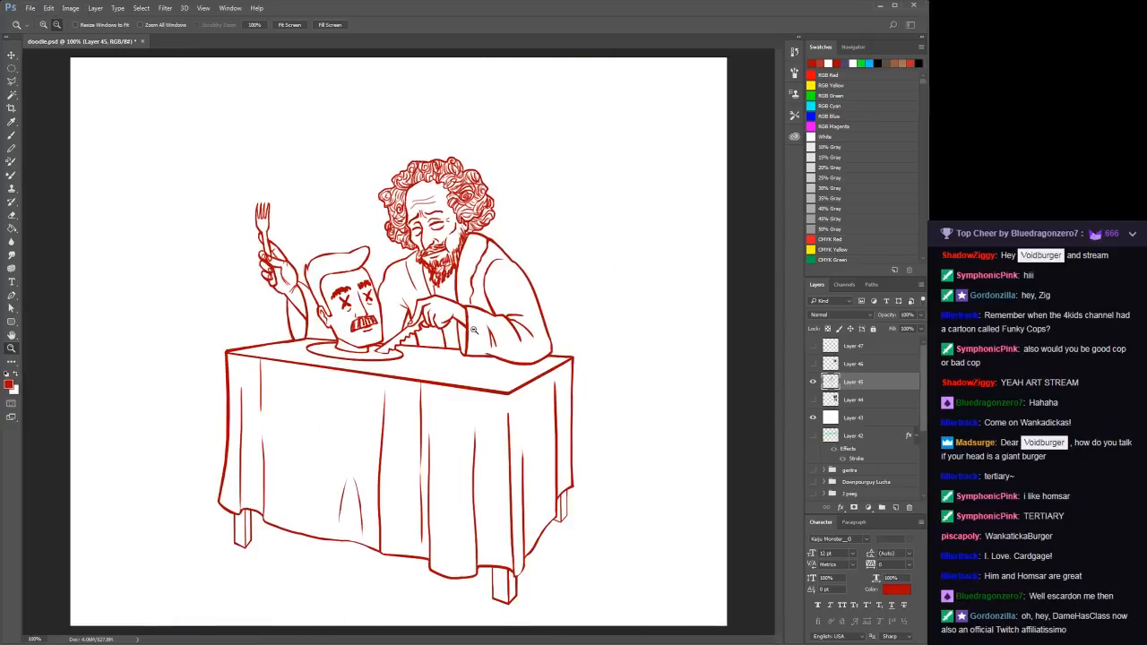
key(ctrl+s)
Thicken the lower contour of the fork-holding hand's wrist and add a short vertical line behind the severed head, below its ear
click(307, 358)
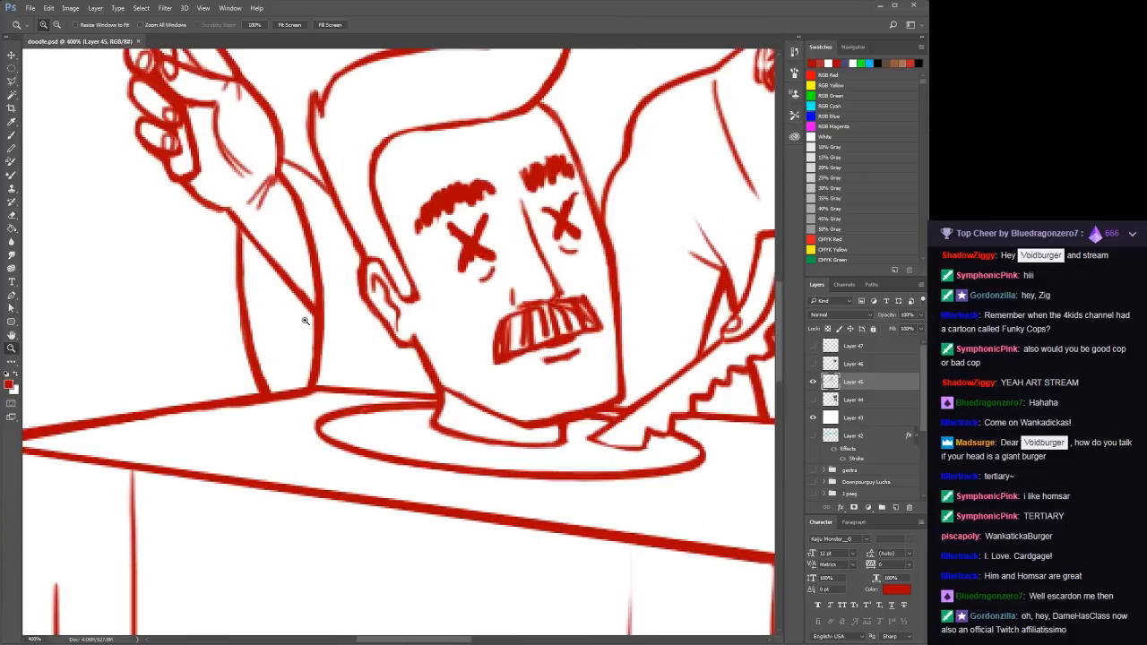
key(b)
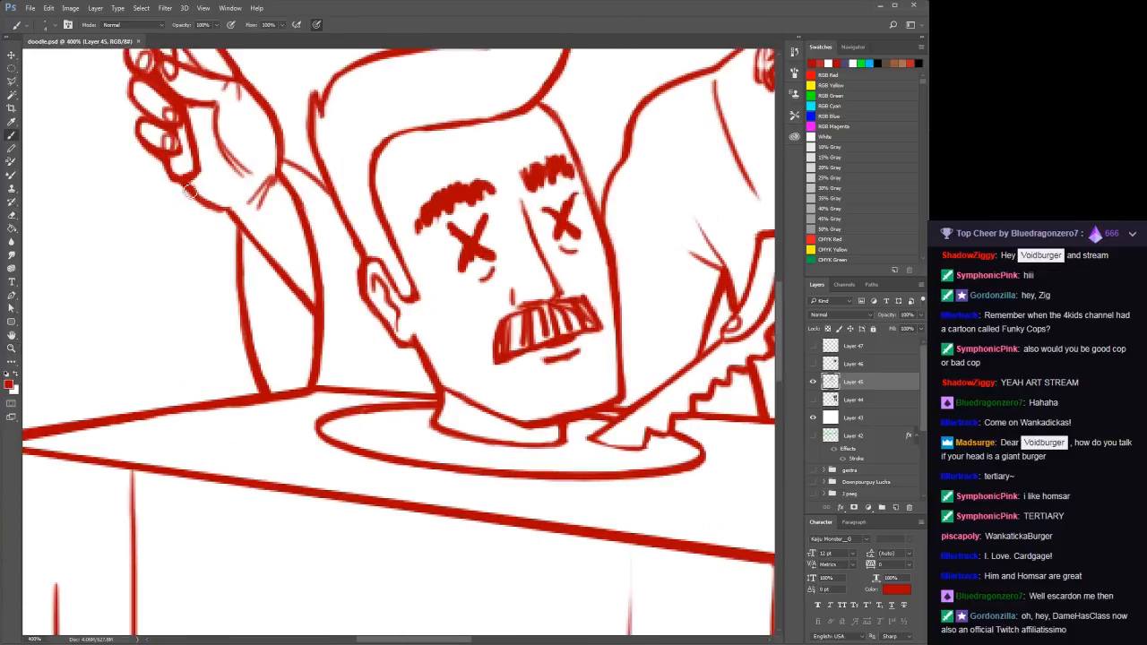
drag(190, 192, 233, 221)
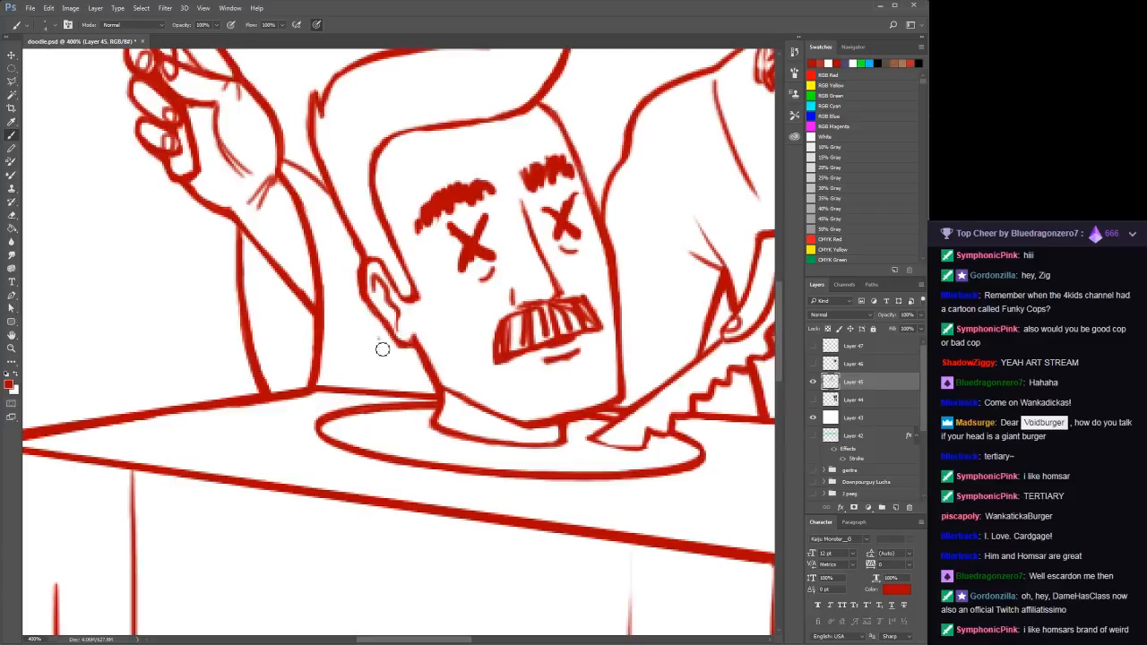
drag(378, 339, 379, 373)
key(z)
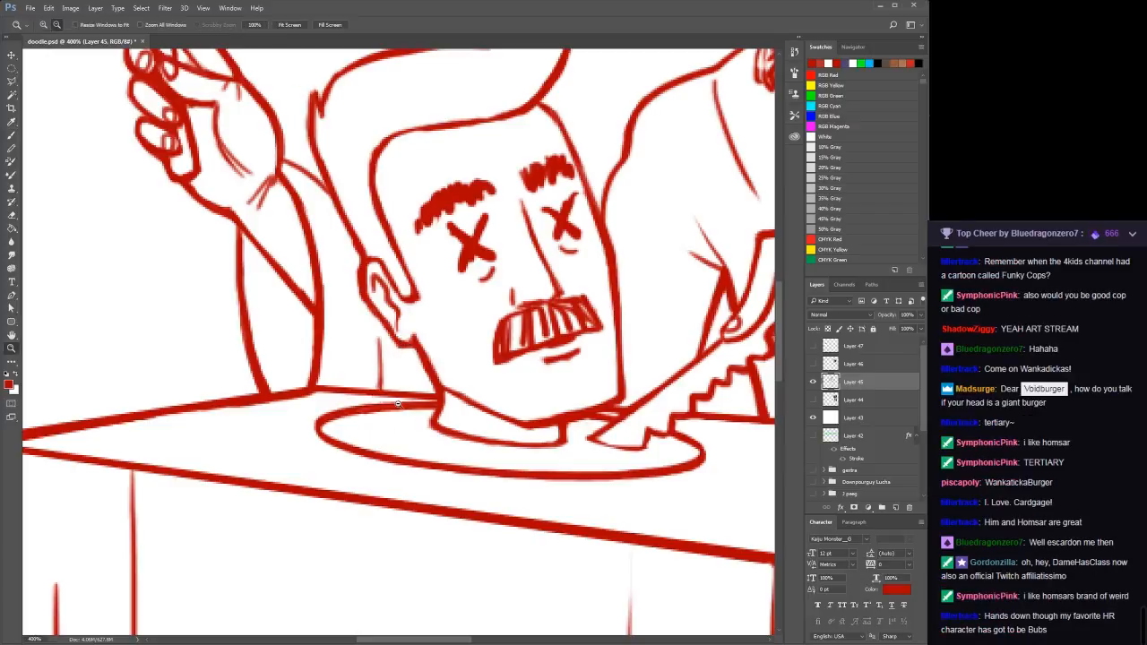
scroll(397, 395, down, 5)
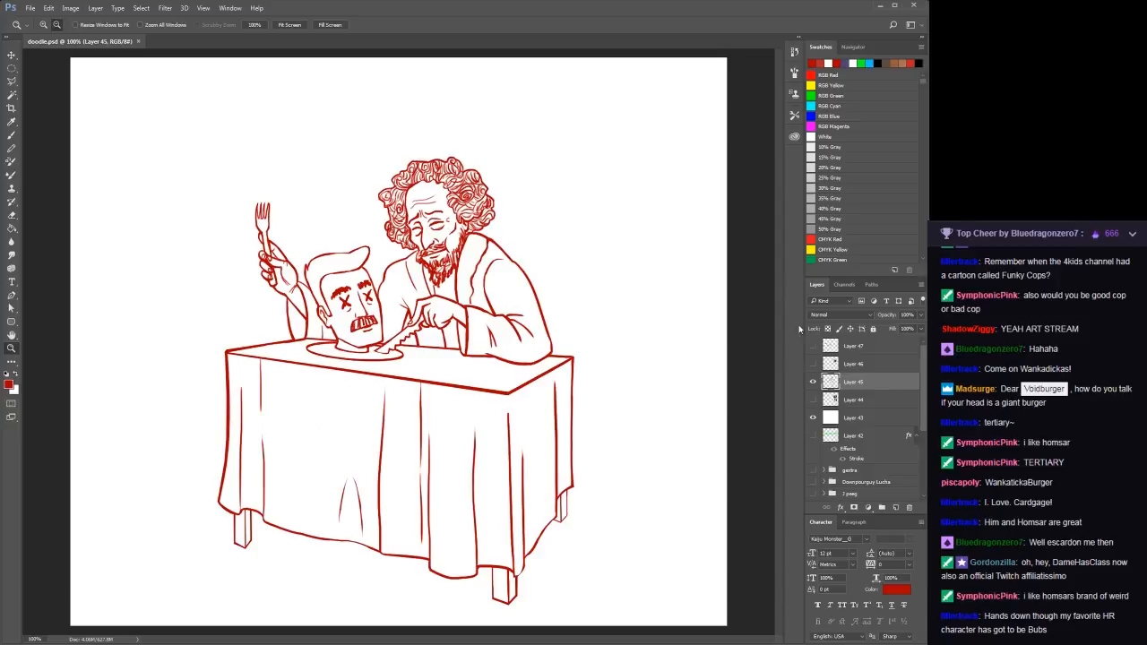
Trim the middle of the bearded man's wavy lapel line with white and restore red as the brush colour
click(475, 271)
click(475, 272)
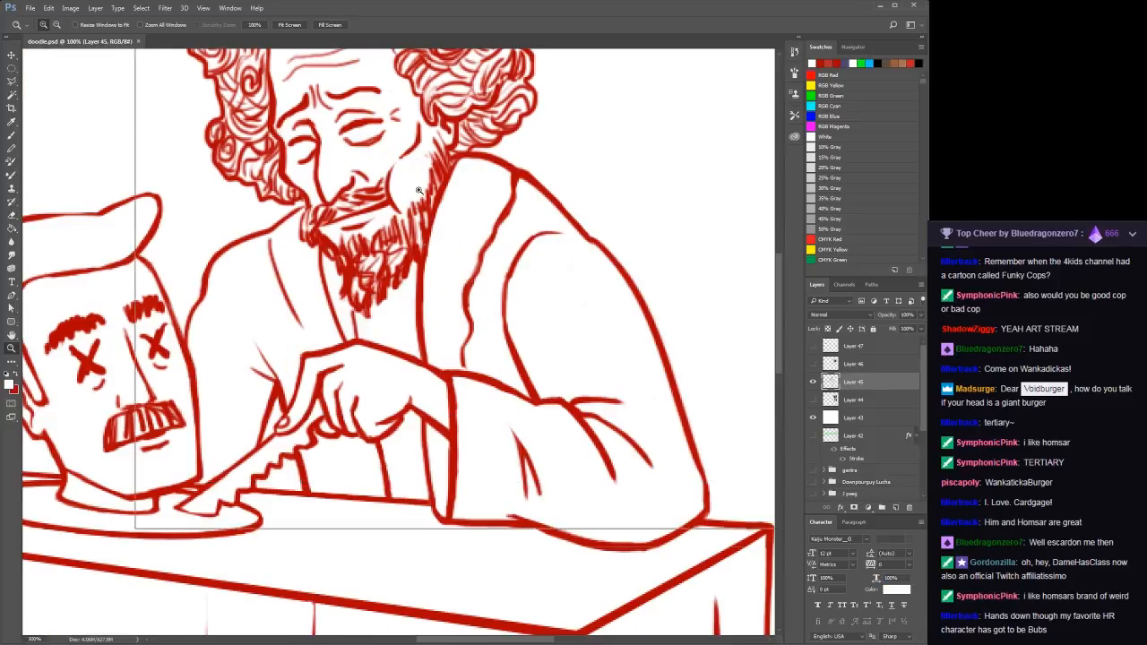
click(475, 266)
key(b)
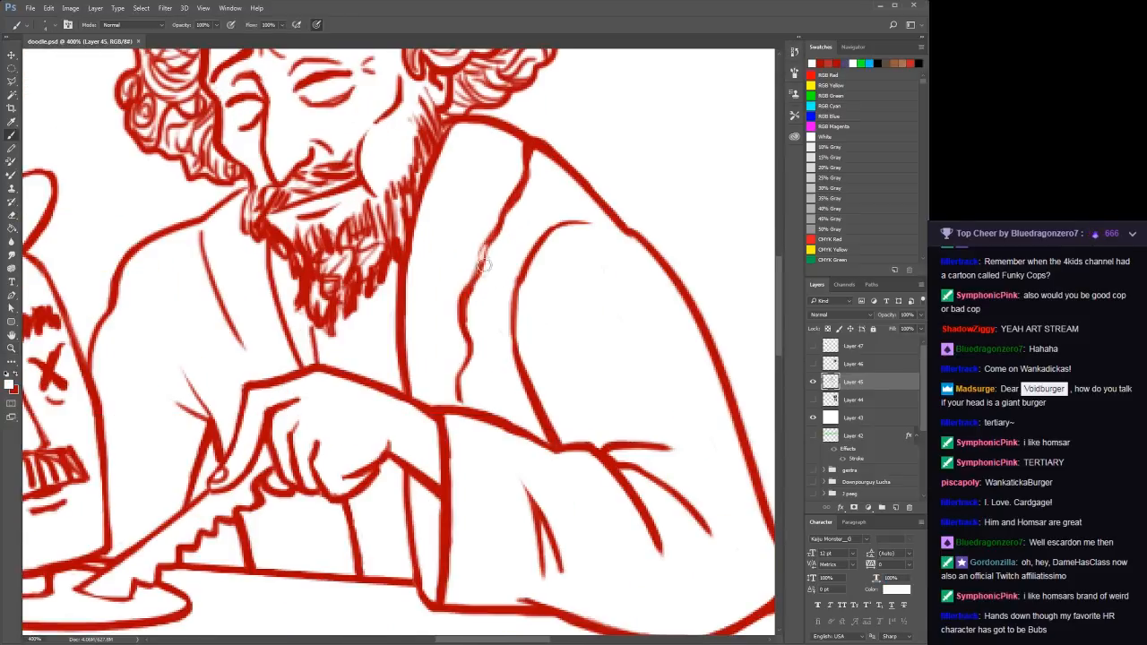
drag(480, 275, 494, 240)
key(x)
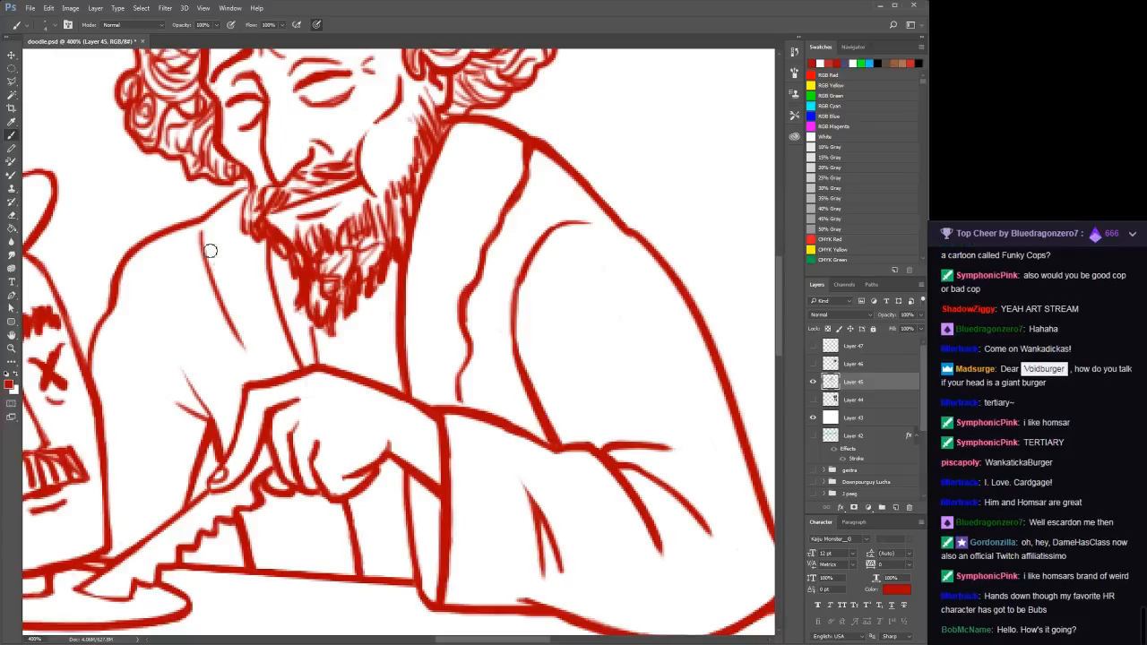
Replace the plain fold line on the robe beside the severed head with a thick wavy lapel line from the shoulder contour to the knife hand
key(ctrl+z)
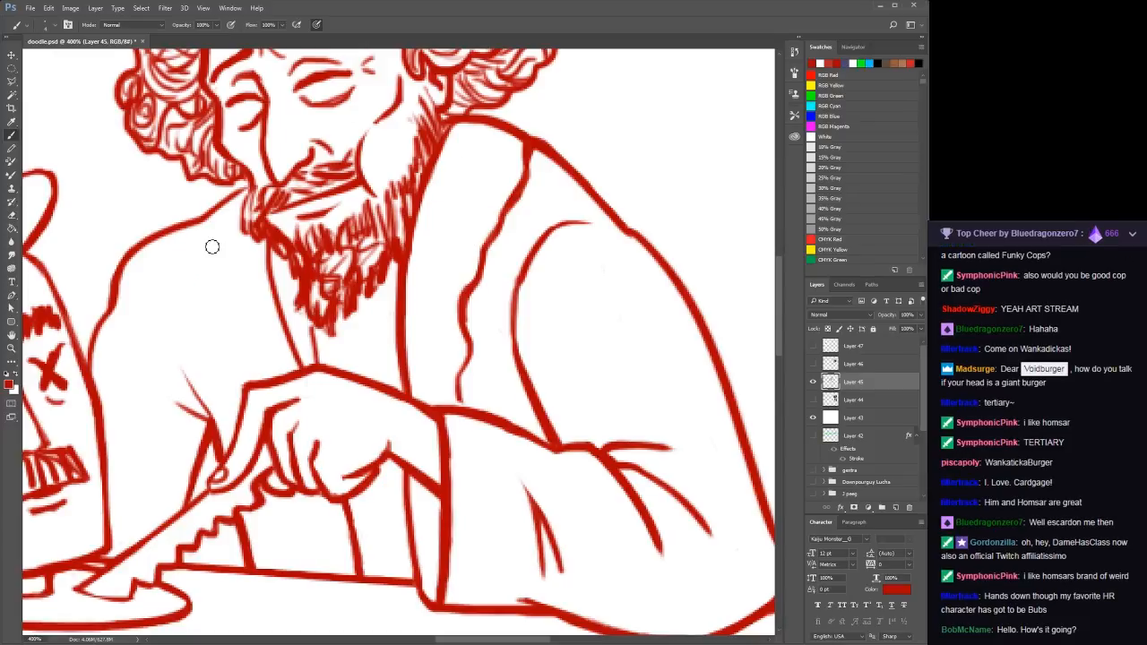
drag(208, 242, 261, 369)
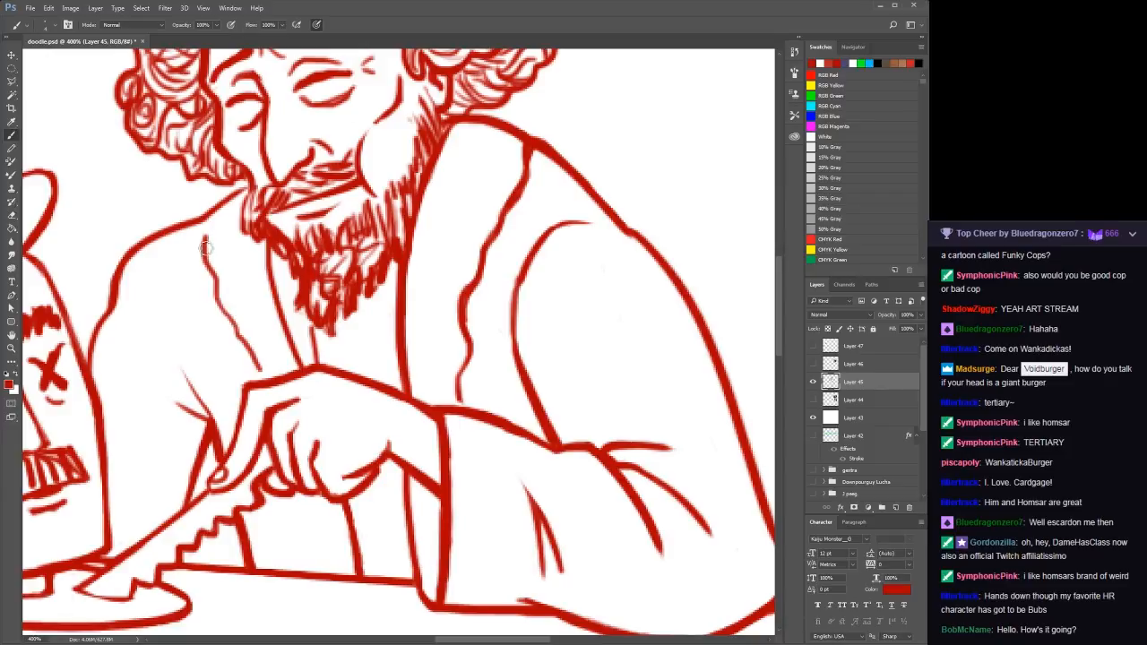
mouse_move(204, 241)
mouse_down()
mouse_move(217, 300)
mouse_move(260, 369)
mouse_up()
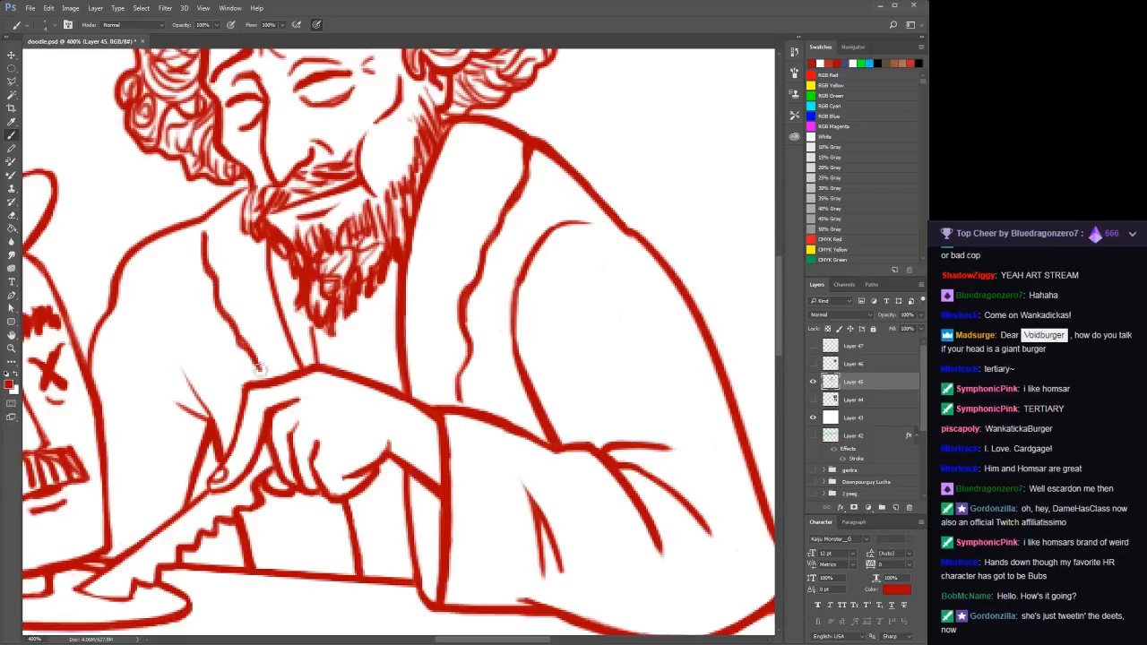
drag(212, 208, 207, 236)
Save the document with the redrawn robe lapel
key(z)
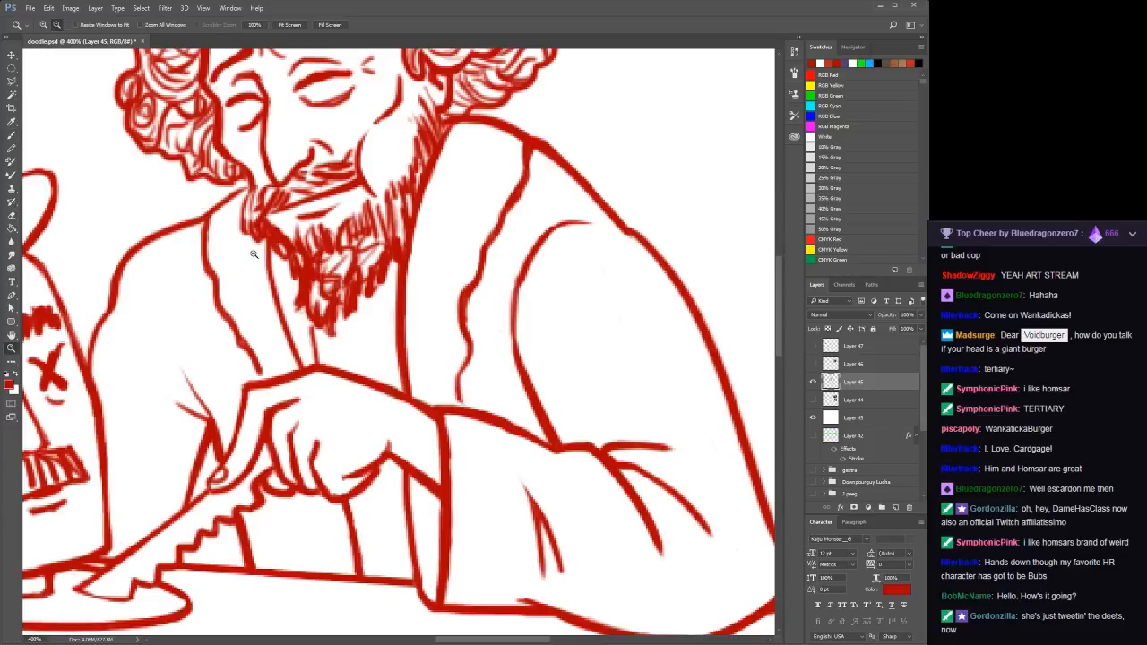
drag(252, 257, 326, 323)
alt+click(325, 324)
alt+click(326, 324)
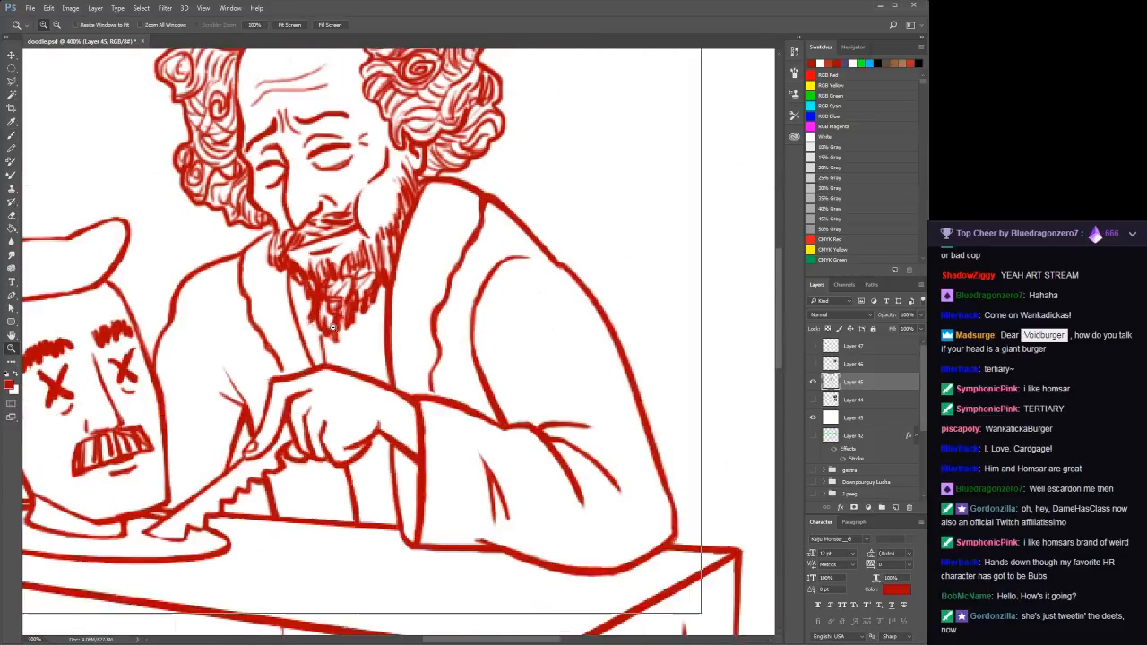
alt+click(324, 325)
alt+click(320, 323)
key(ctrl+s)
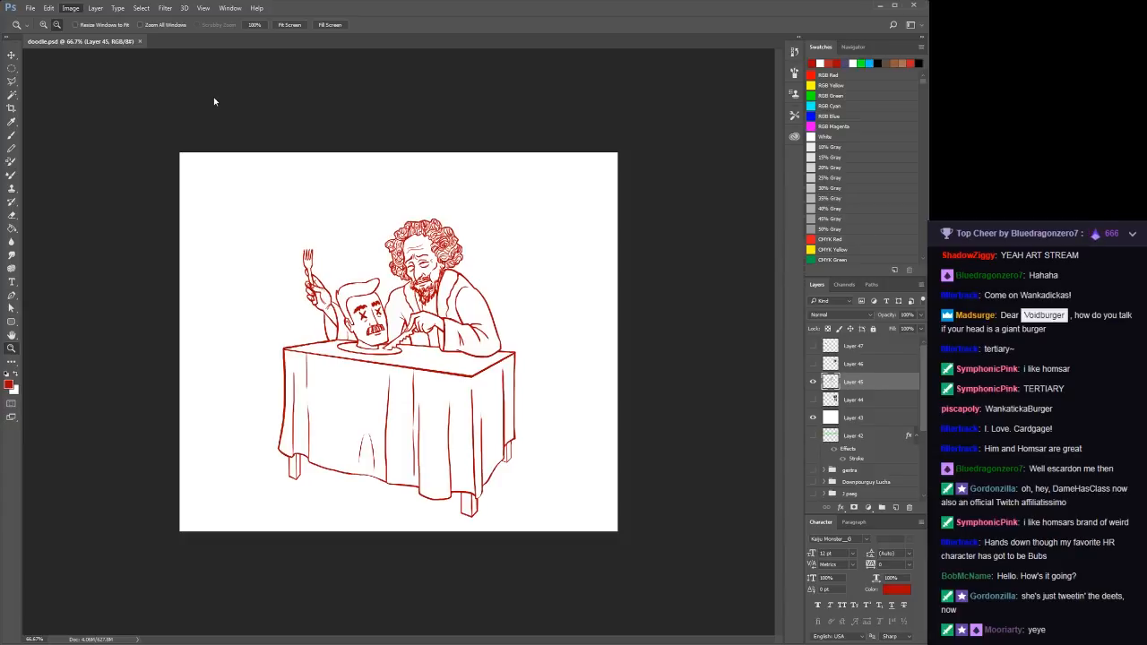
Recolour the red line art on Layer 45 to black and sample that black from the mustache as the brush colour
key(i)
key(ctrl+z)
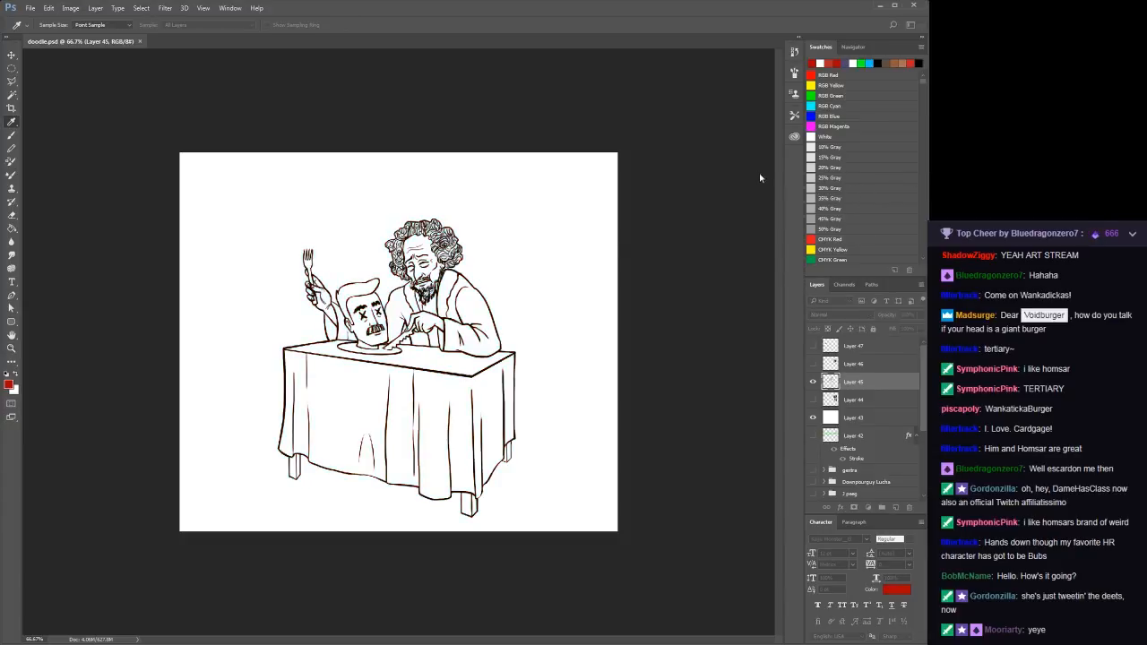
key(z)
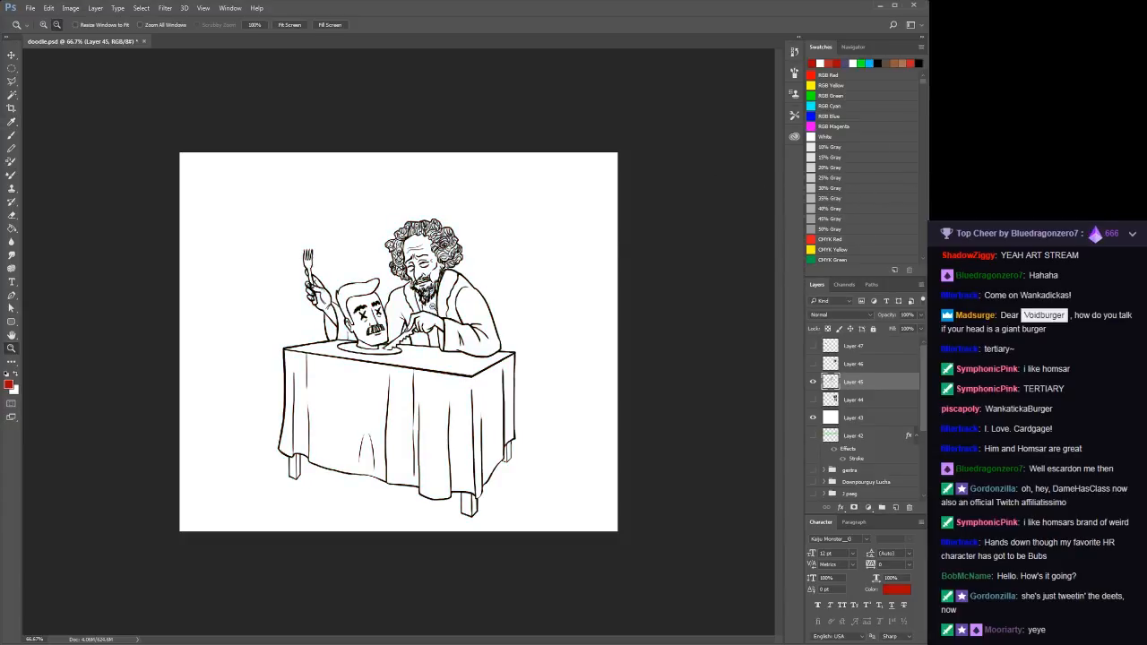
click(425, 337)
click(425, 337)
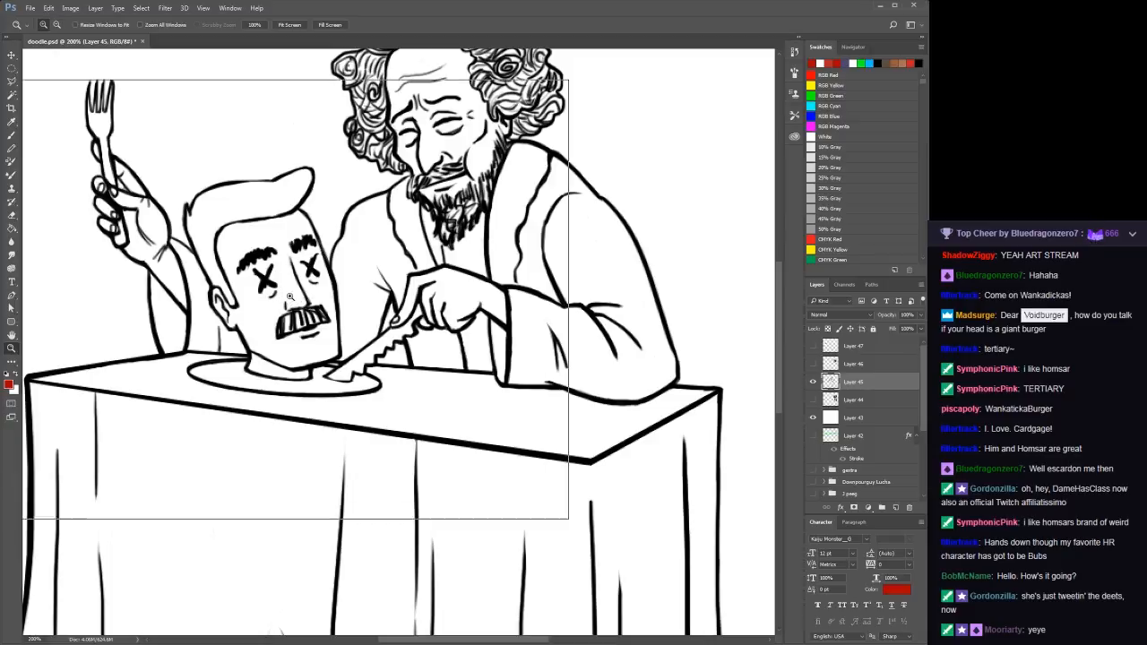
drag(282, 302, 293, 296)
key(b)
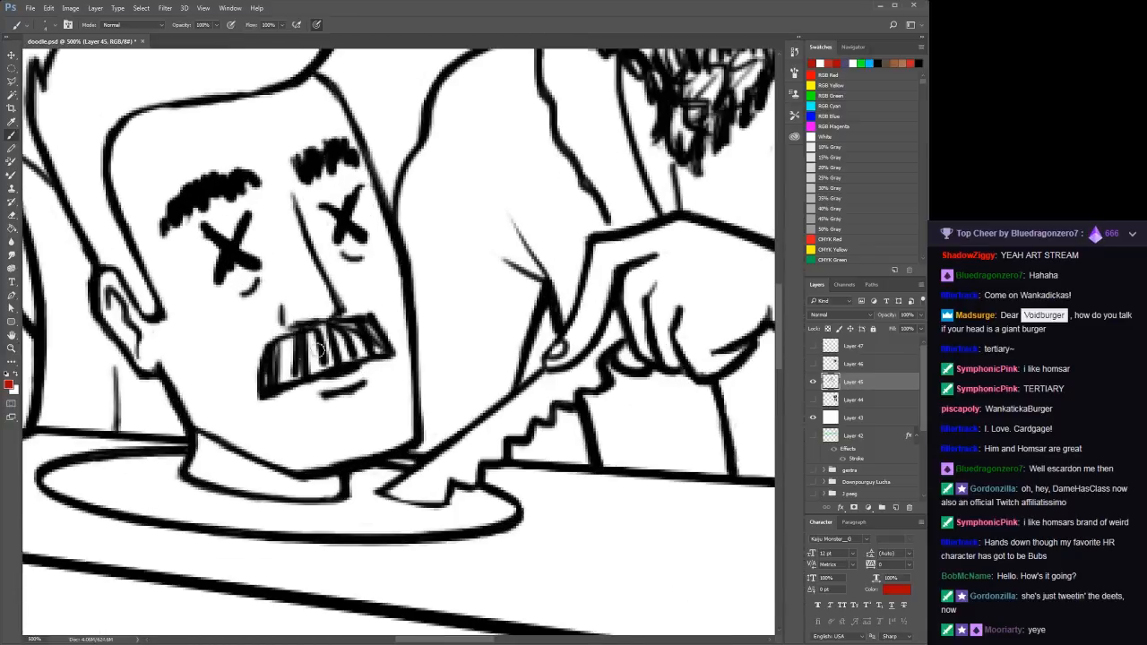
alt+click(266, 374)
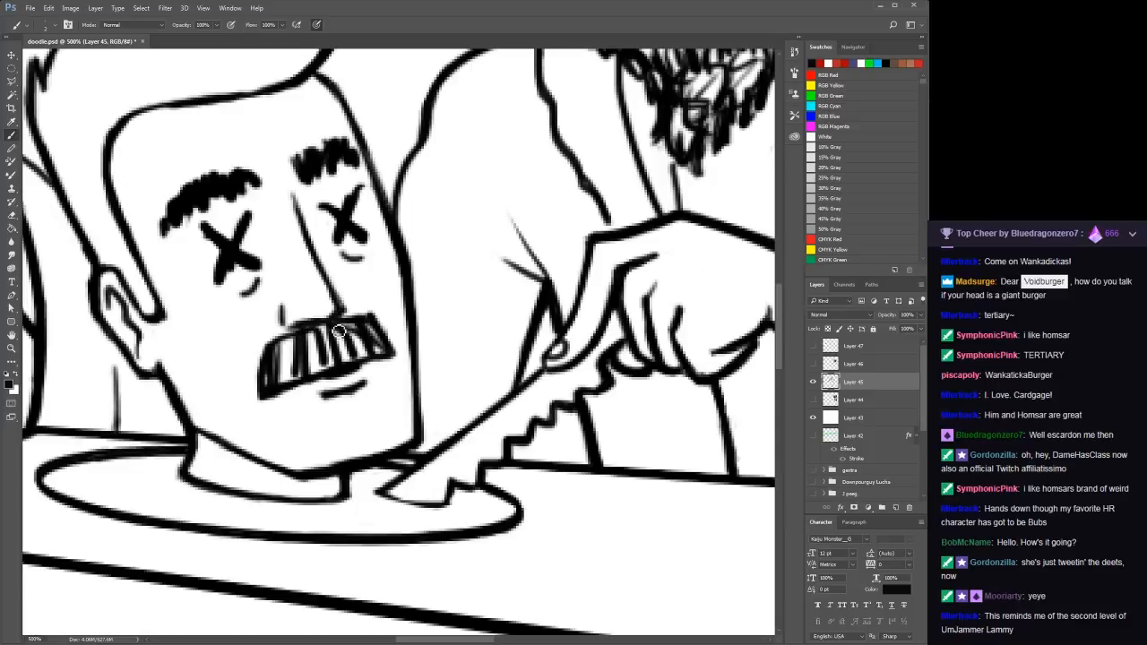
Save the document with the black line art
key(z)
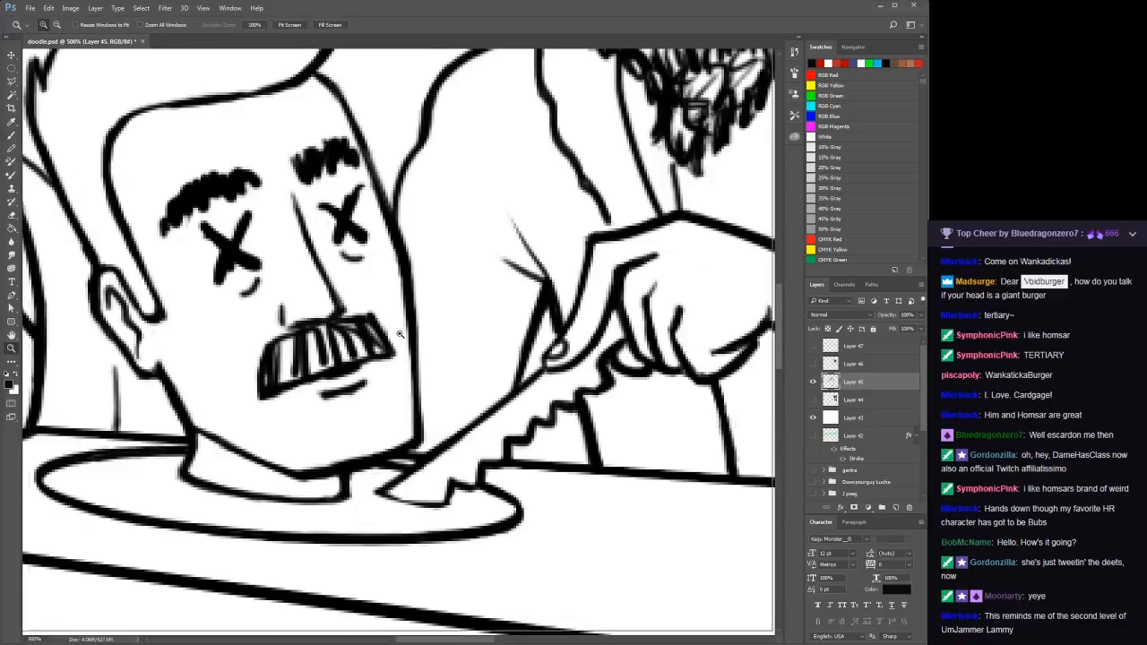
click(403, 336)
alt+click(402, 336)
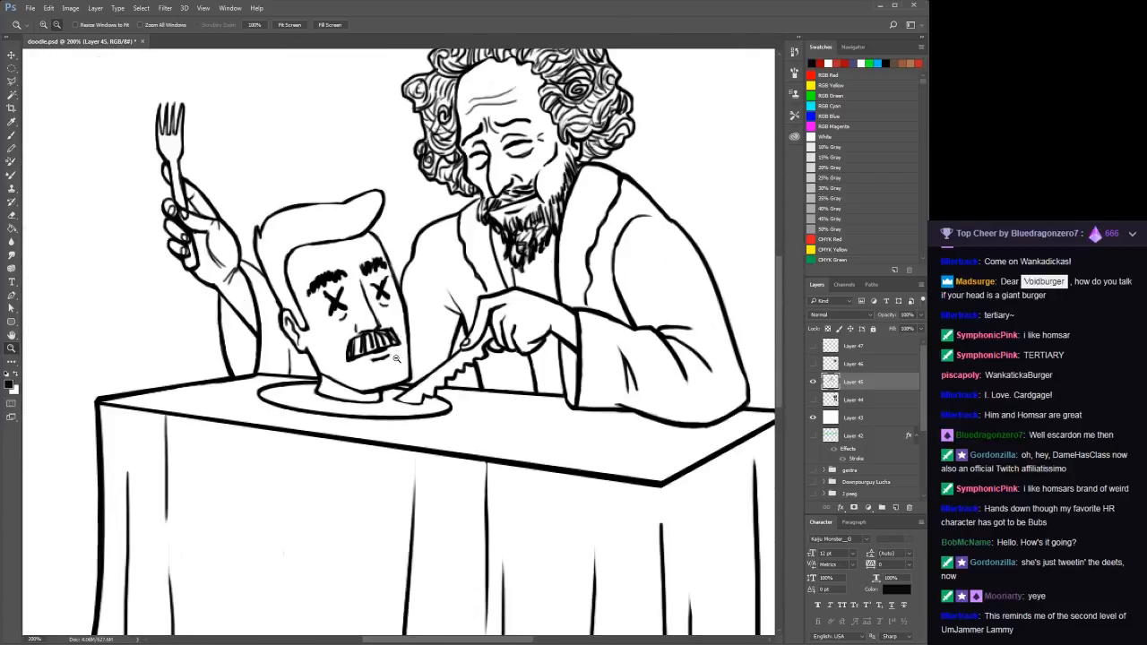
alt+click(396, 371)
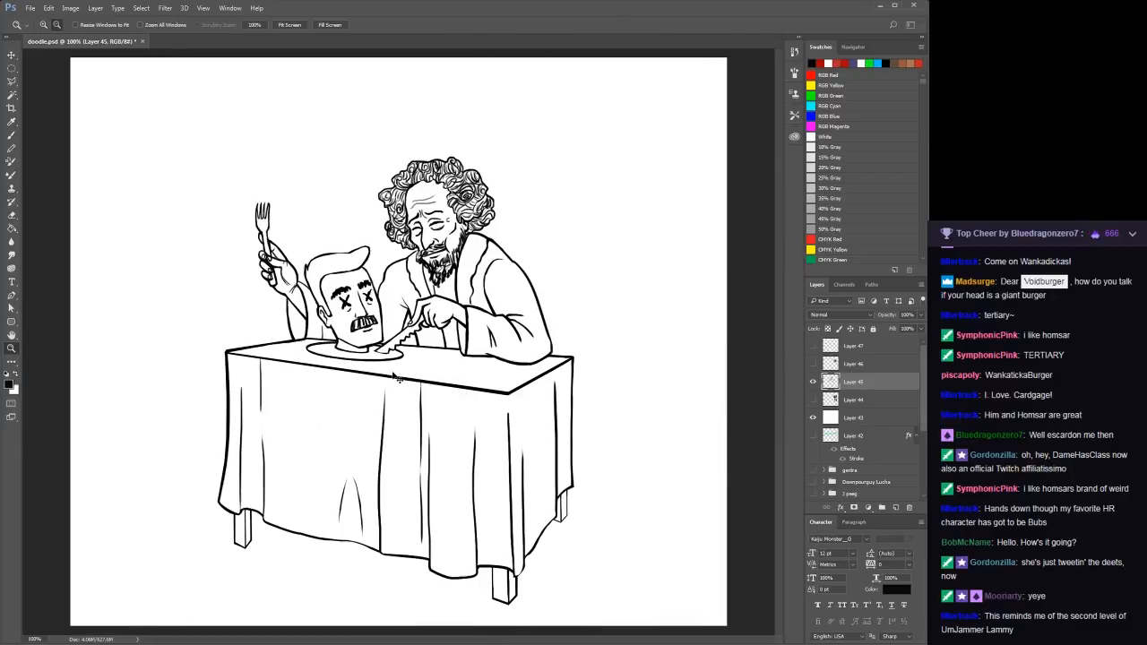
key(ctrl+s)
Add a layer named color and enlarge the layer list to show more layers
double_click(817, 285)
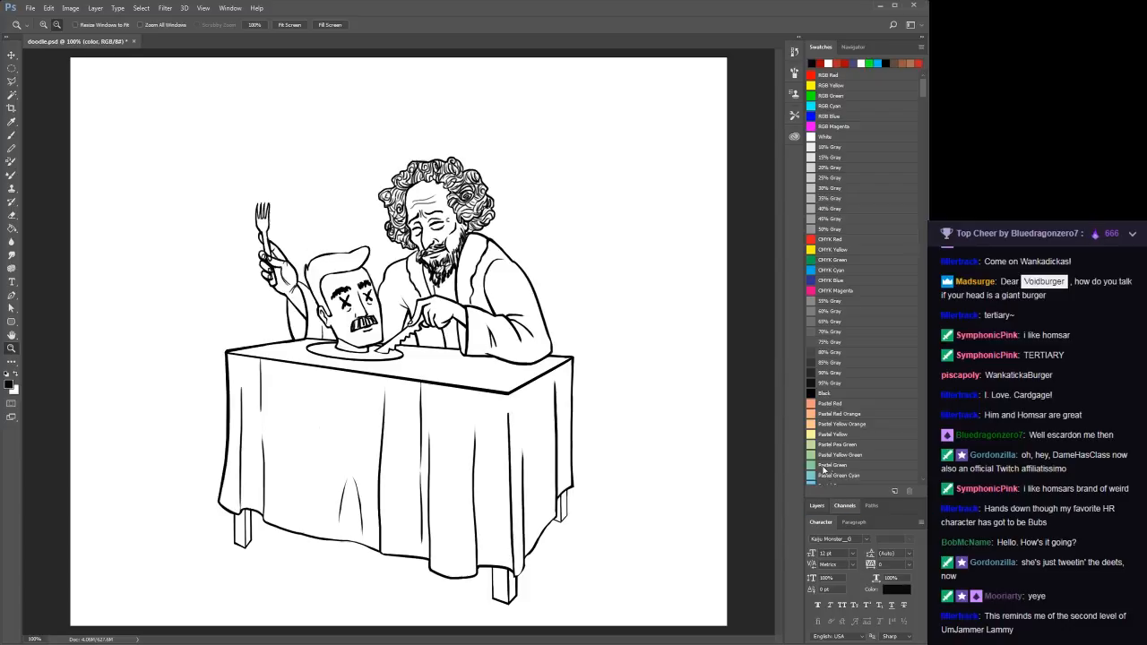
key(F7)
key(F7)
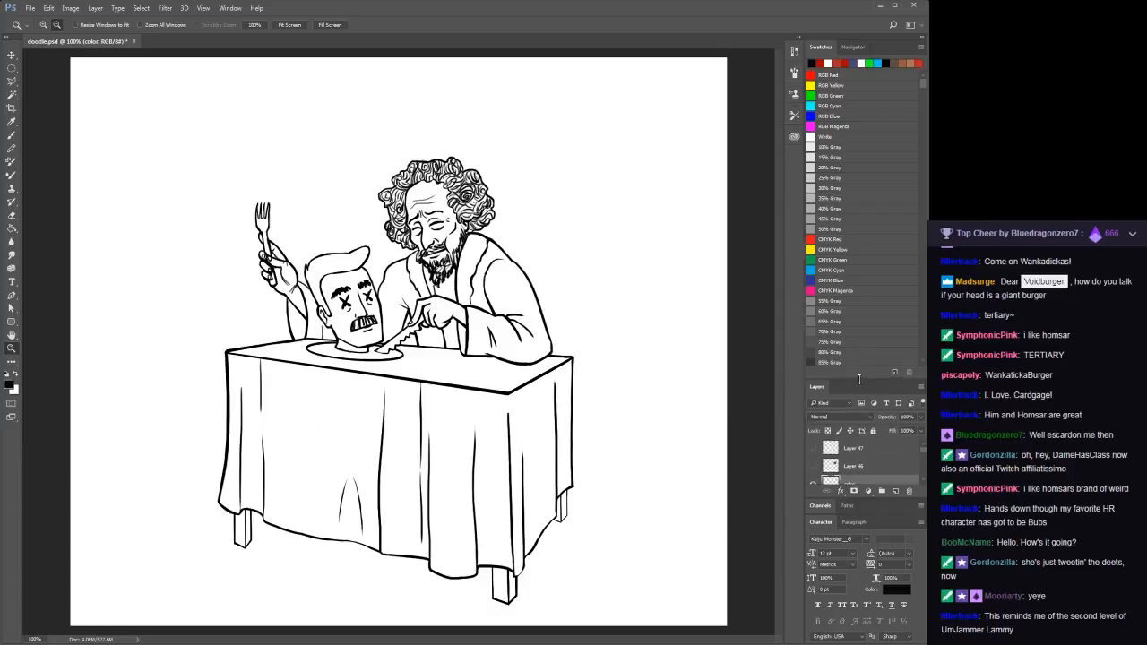
drag(859, 383, 867, 244)
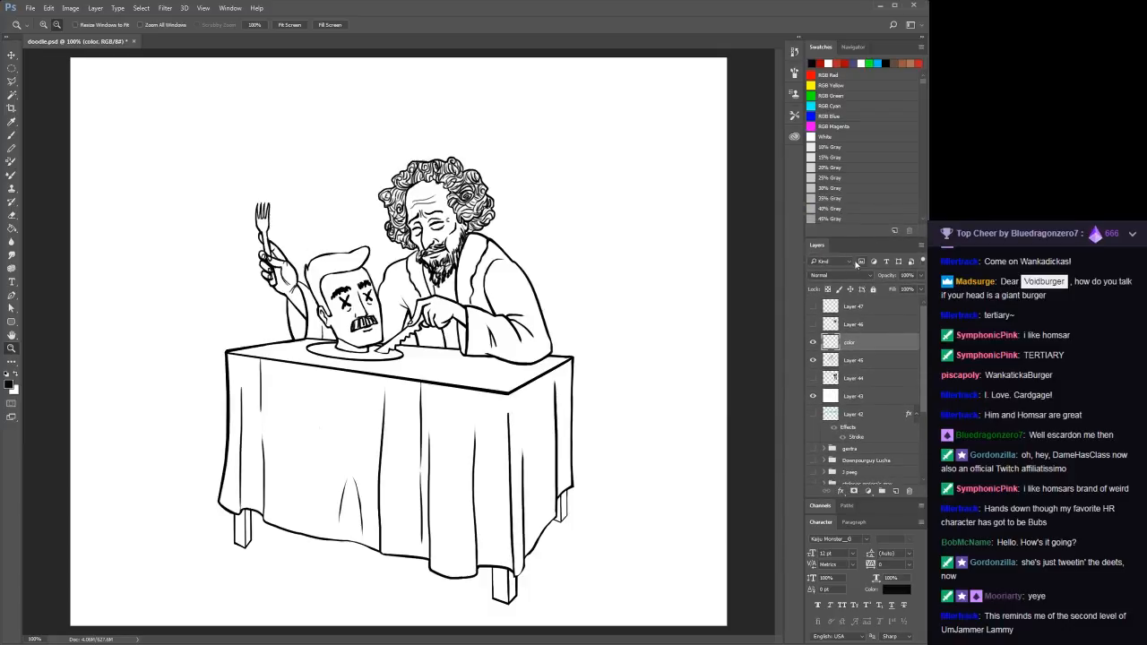
Move the color layer directly below Layer 45
click(854, 369)
click(850, 344)
drag(850, 344, 844, 377)
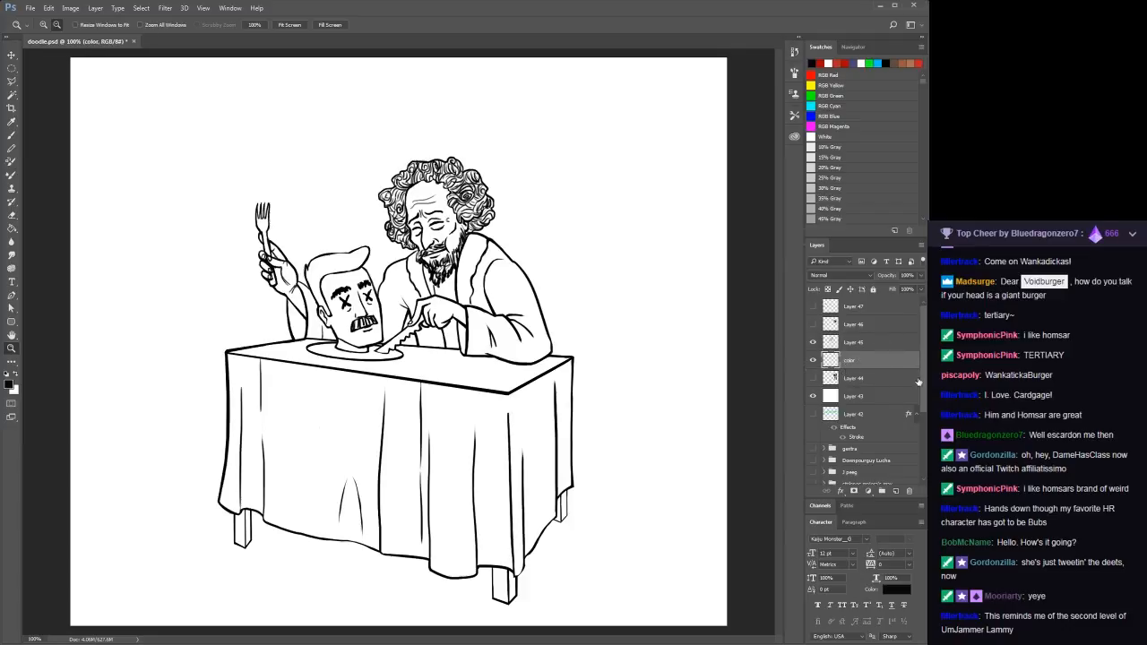
Delete the hand reference photos on Layer 46 and Layer 47, and show the reference portraits on Layer 44
click(814, 324)
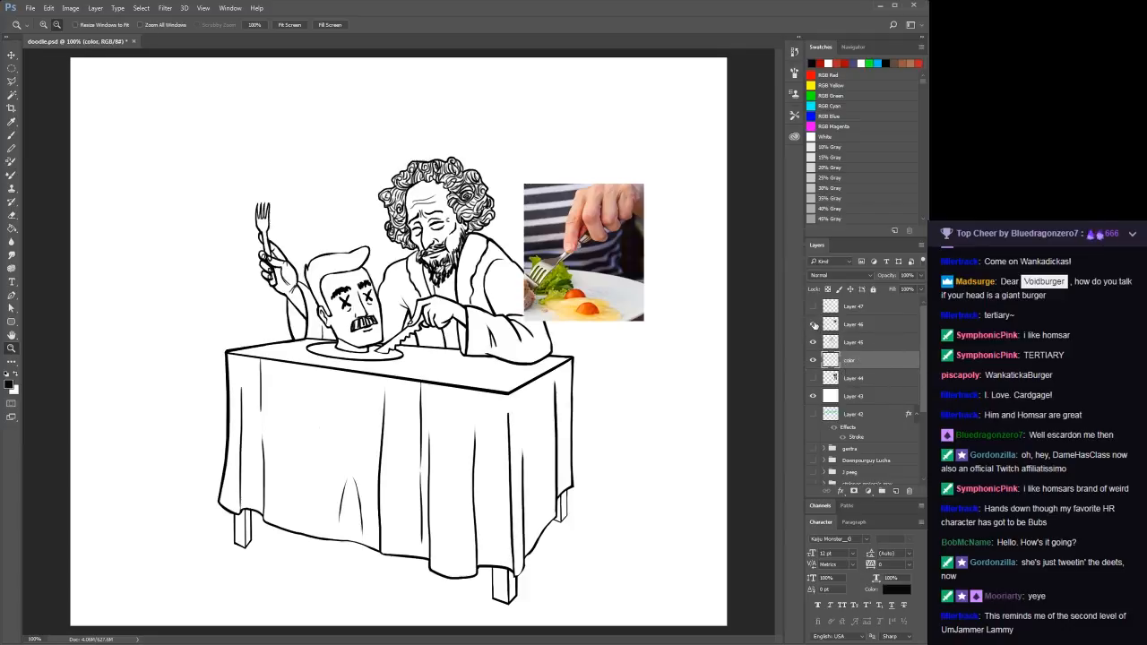
click(862, 327)
key(Delete)
click(814, 307)
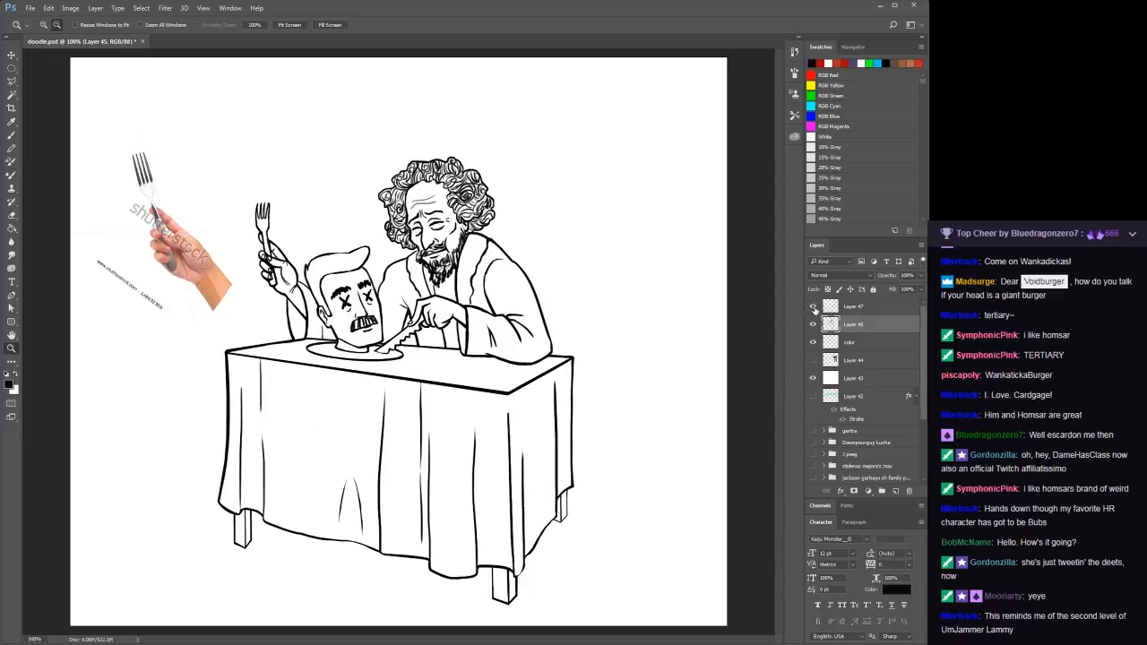
click(854, 308)
key(Delete)
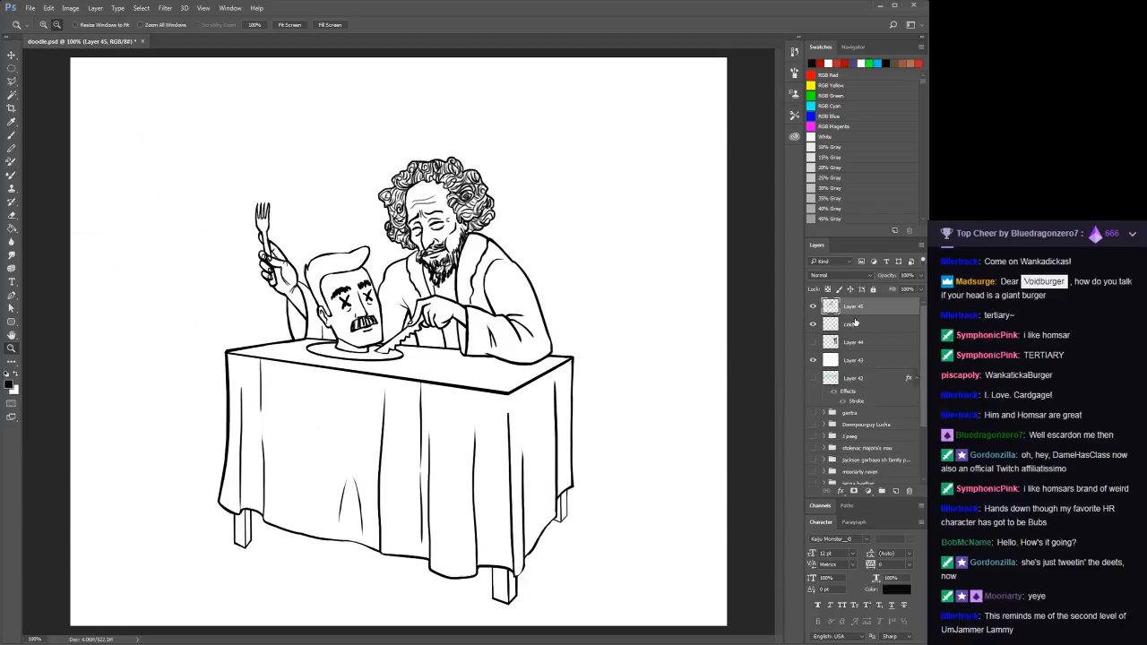
click(814, 342)
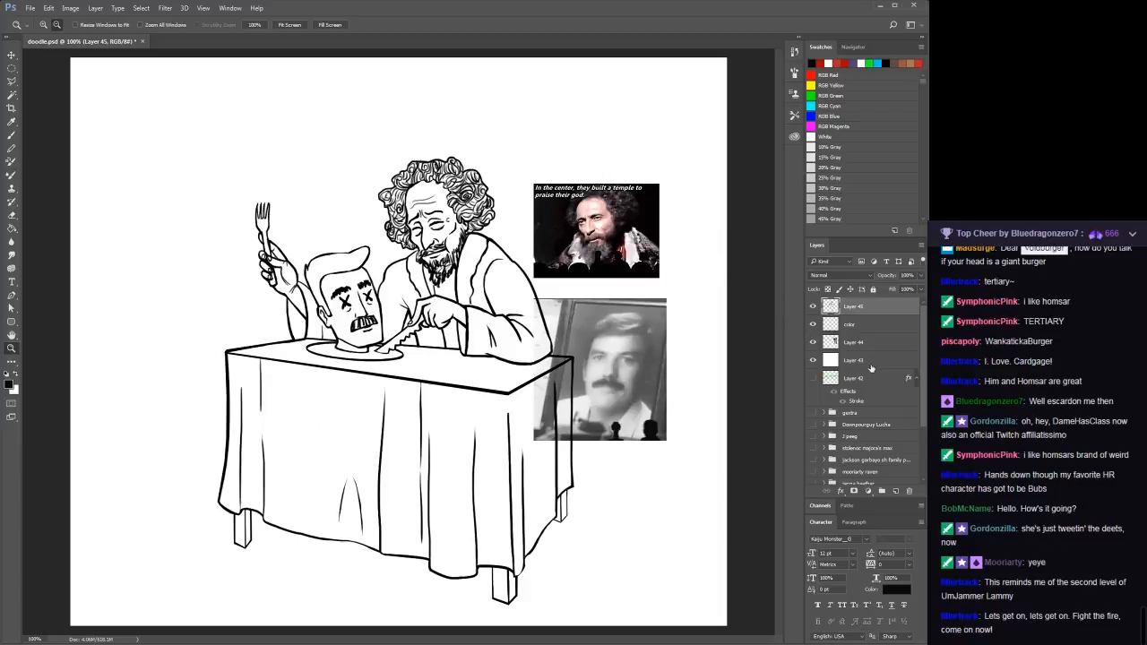
Paint a pale pink skin tone sampled from the reference portrait over the bearded man's face and both hands on the color layer
click(854, 326)
key(b)
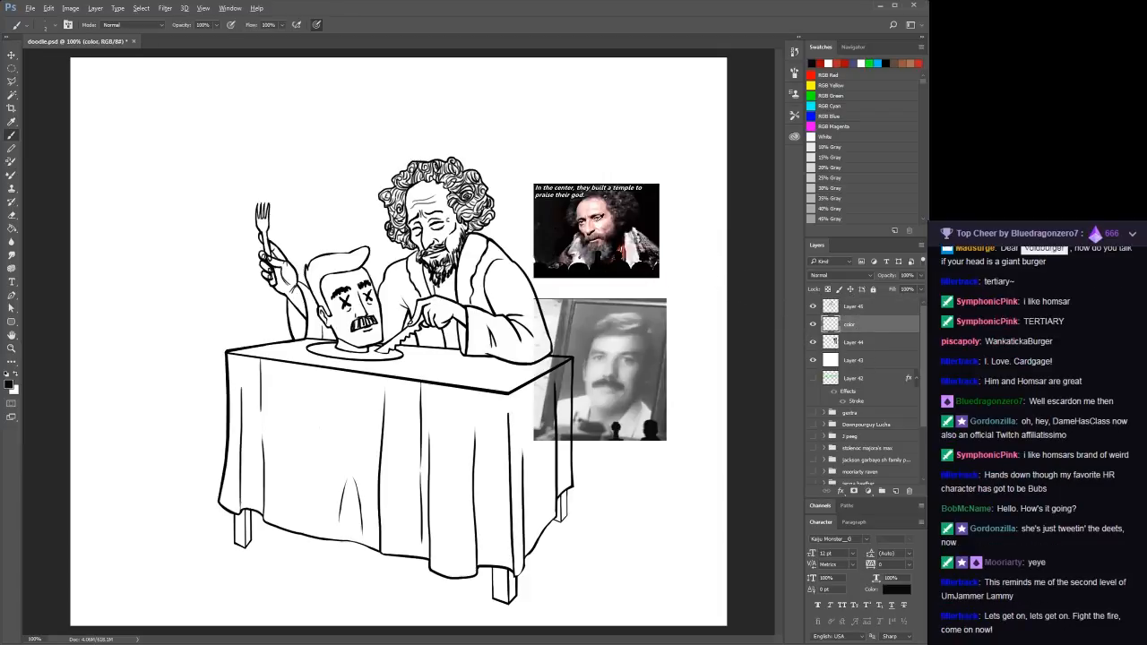
alt+click(608, 217)
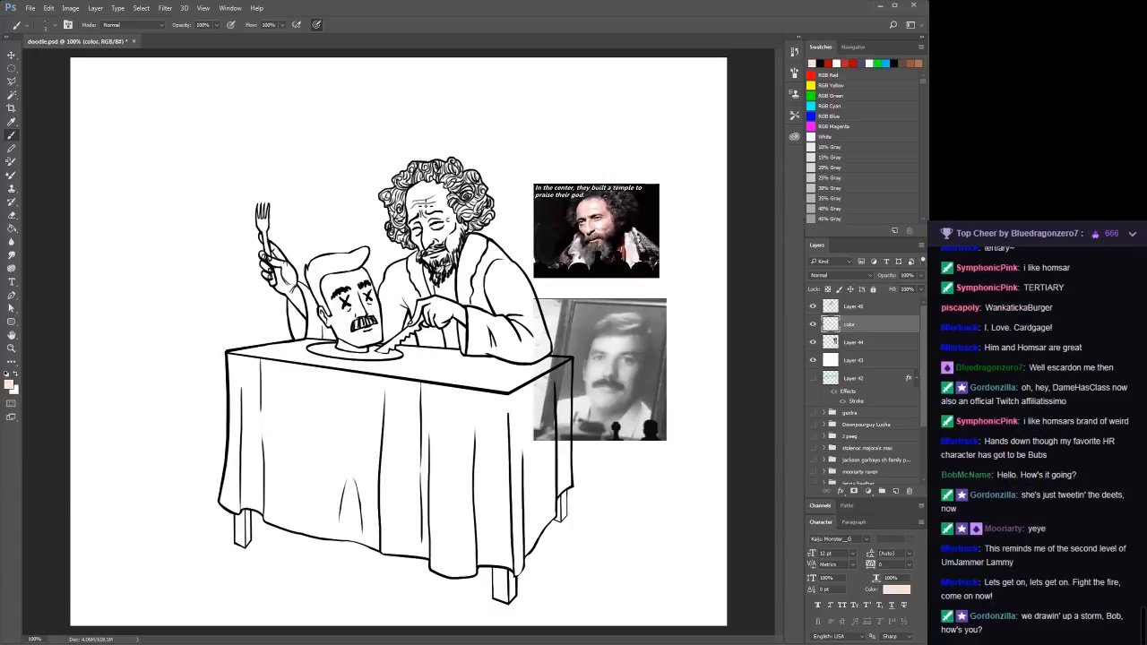
mouse_move(426, 207)
mouse_down()
mouse_move(430, 193)
mouse_move(414, 199)
mouse_move(426, 255)
mouse_move(443, 207)
mouse_move(455, 229)
mouse_move(443, 183)
mouse_up()
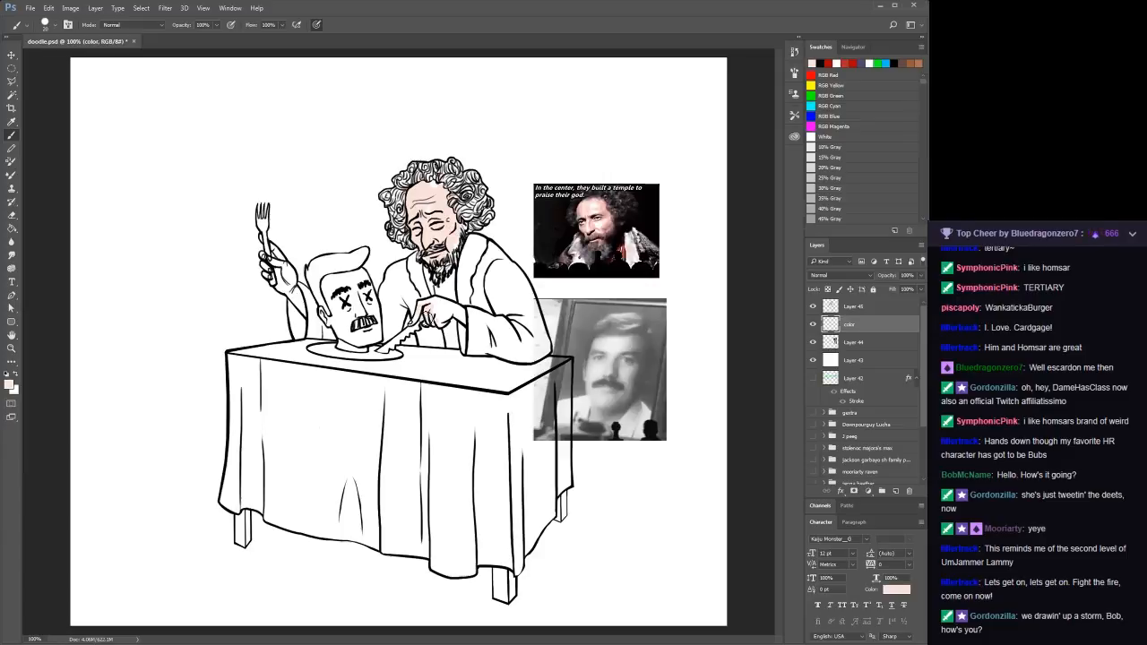
drag(426, 315, 467, 308)
mouse_move(272, 266)
mouse_down()
mouse_move(293, 299)
mouse_move(328, 312)
mouse_up()
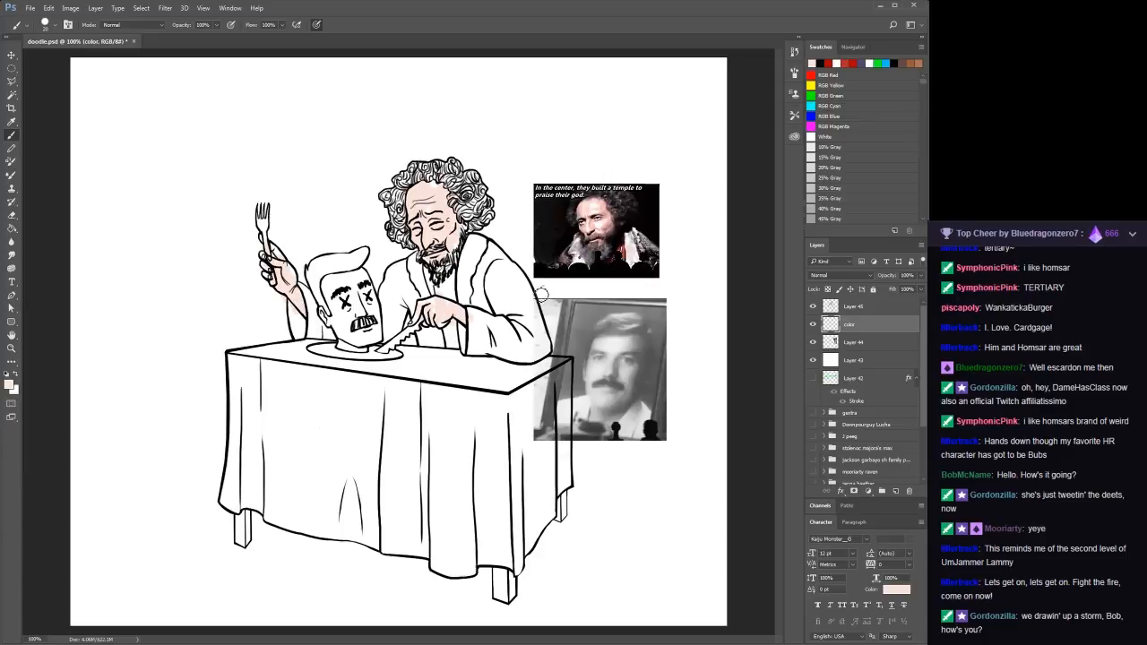
Paint the bearded man's curly hair dark brown, using a colour sampled from the reference photo
key(i)
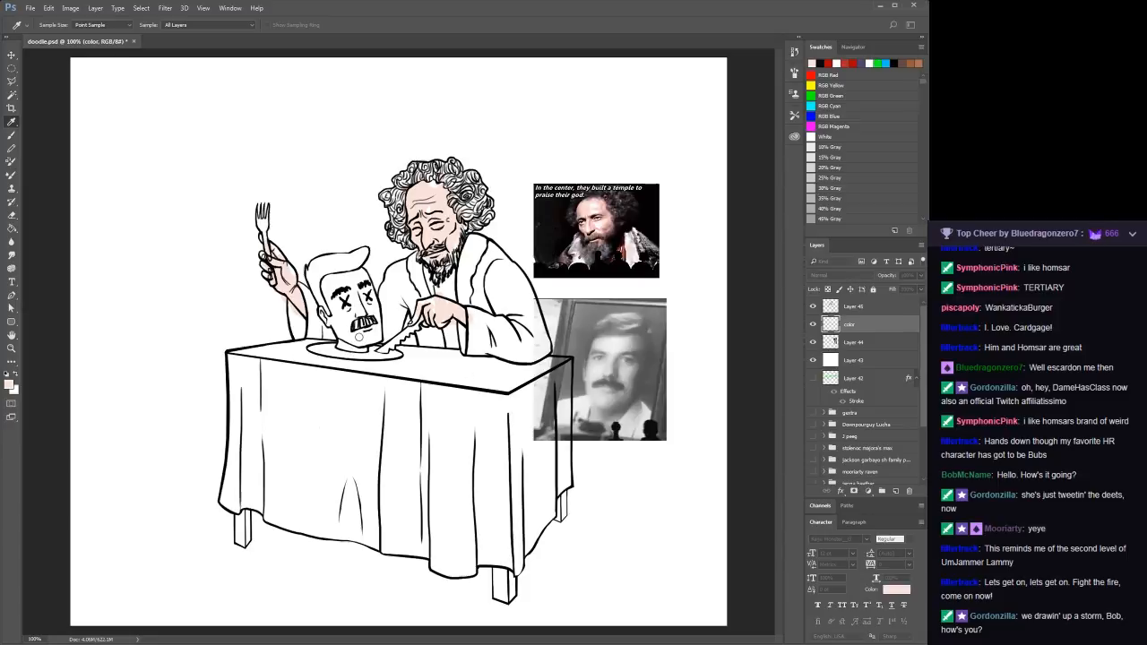
click(536, 251)
key(b)
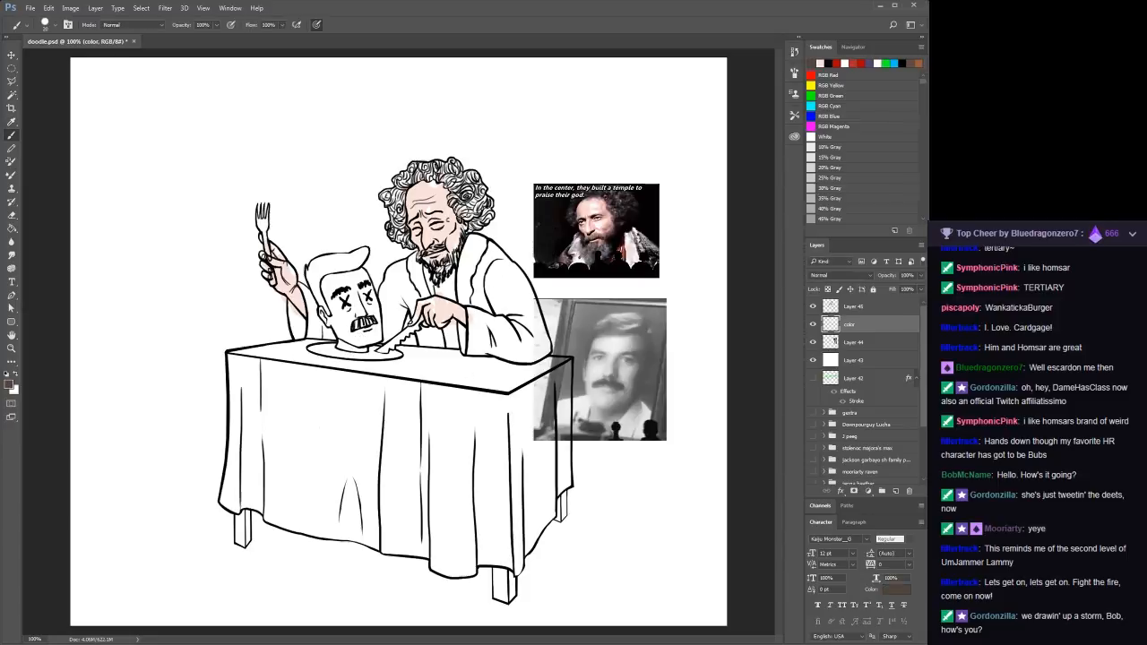
drag(472, 219, 464, 196)
key(z)
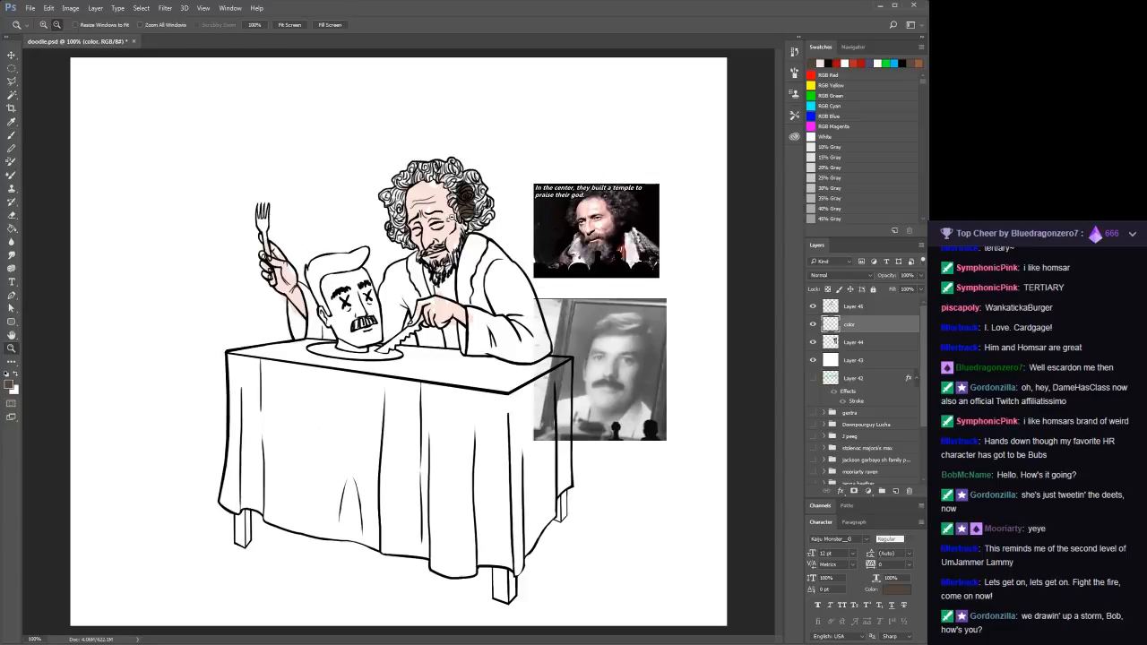
click(449, 197)
click(435, 176)
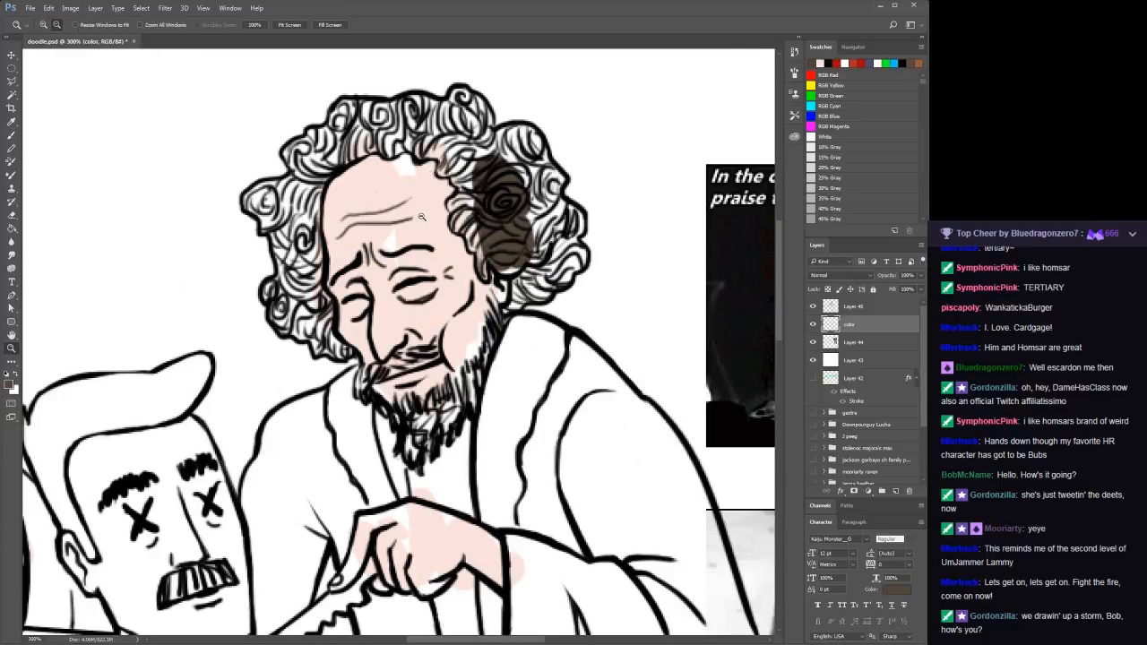
key(b)
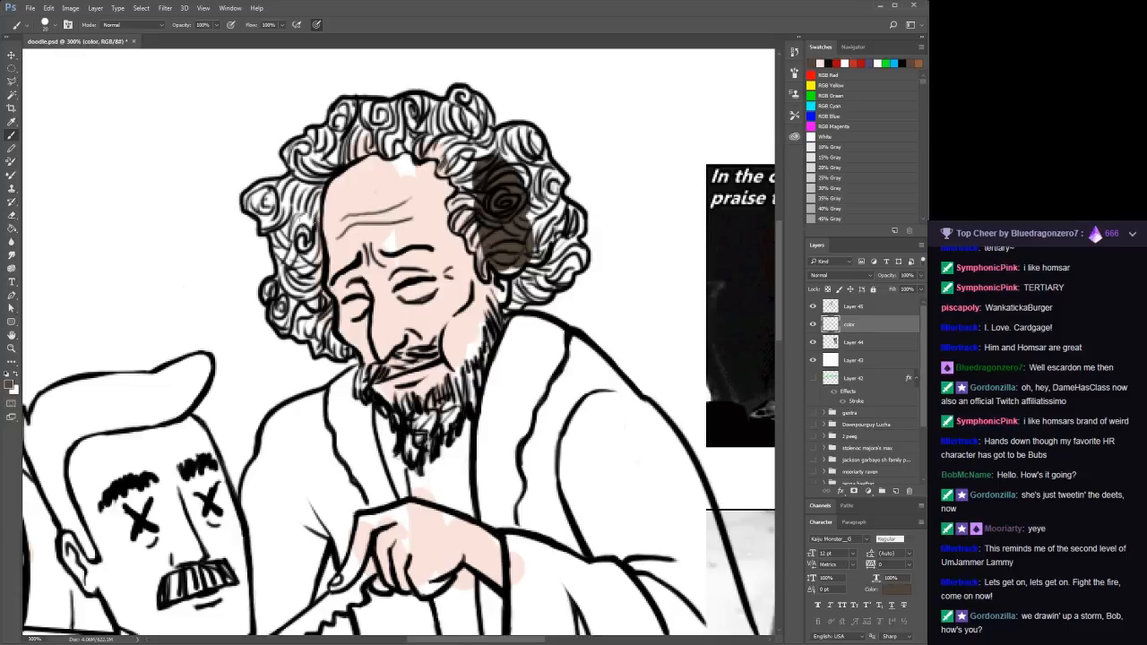
mouse_move(310, 242)
mouse_down()
mouse_move(249, 190)
mouse_move(295, 184)
mouse_move(258, 228)
mouse_move(289, 258)
mouse_move(282, 296)
mouse_move(267, 300)
mouse_move(285, 332)
mouse_move(350, 355)
mouse_move(297, 262)
mouse_move(315, 278)
mouse_move(305, 163)
mouse_move(321, 215)
mouse_up()
mouse_move(297, 166)
mouse_down()
mouse_move(292, 142)
mouse_move(322, 159)
mouse_move(309, 130)
mouse_move(339, 161)
mouse_move(324, 150)
mouse_move(369, 134)
mouse_move(332, 111)
mouse_move(371, 106)
mouse_move(380, 133)
mouse_up()
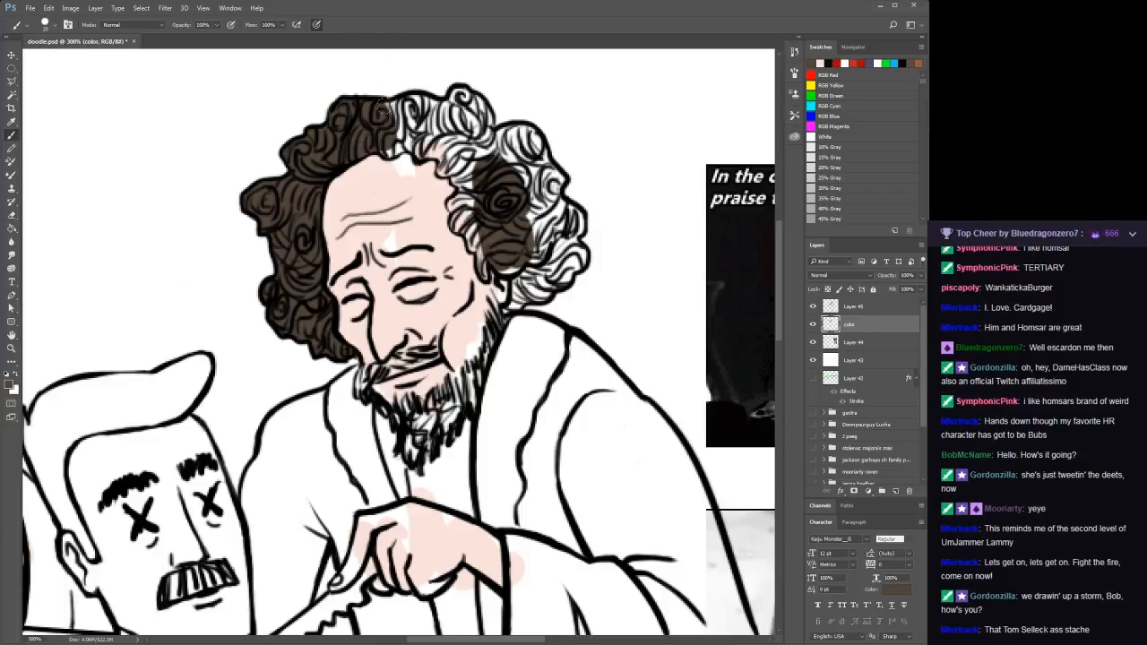
mouse_move(358, 128)
mouse_down()
mouse_move(394, 150)
mouse_move(414, 125)
mouse_move(428, 148)
mouse_move(398, 106)
mouse_move(421, 101)
mouse_move(444, 121)
mouse_move(459, 94)
mouse_move(468, 100)
mouse_move(433, 106)
mouse_move(484, 126)
mouse_move(443, 160)
mouse_move(464, 175)
mouse_move(459, 187)
mouse_move(507, 136)
mouse_move(526, 141)
mouse_move(534, 150)
mouse_move(518, 190)
mouse_move(554, 186)
mouse_move(551, 222)
mouse_move(559, 212)
mouse_move(574, 233)
mouse_move(516, 201)
mouse_move(457, 210)
mouse_move(491, 273)
mouse_move(531, 282)
mouse_move(517, 281)
mouse_up()
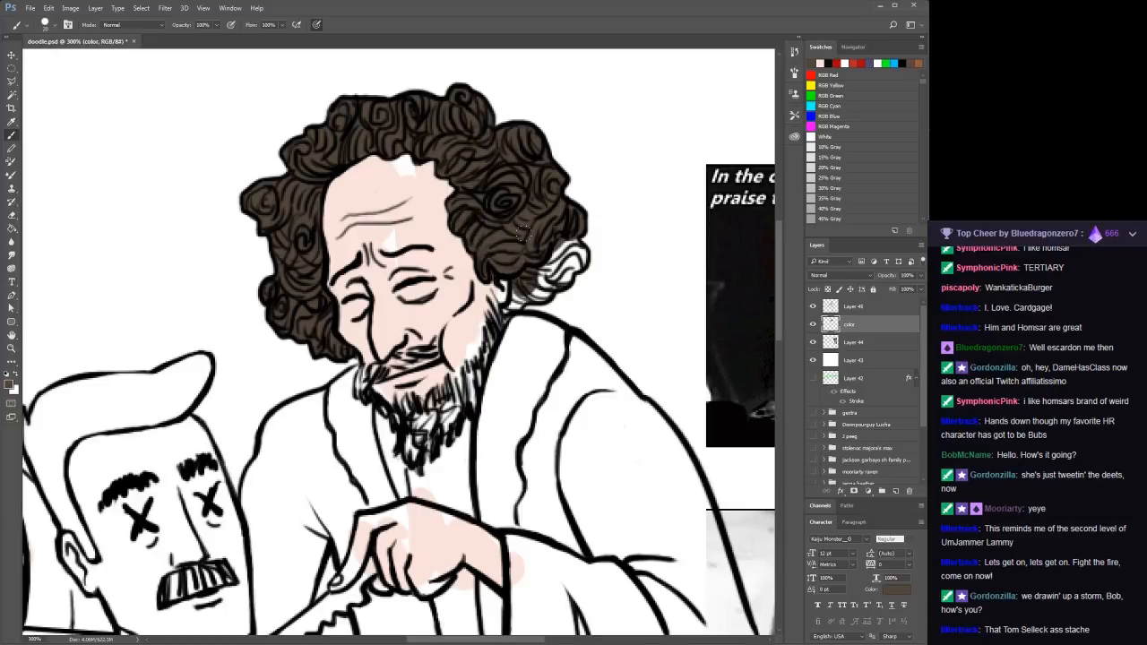
mouse_move(523, 235)
mouse_down()
mouse_move(563, 278)
mouse_move(578, 253)
mouse_move(558, 251)
mouse_up()
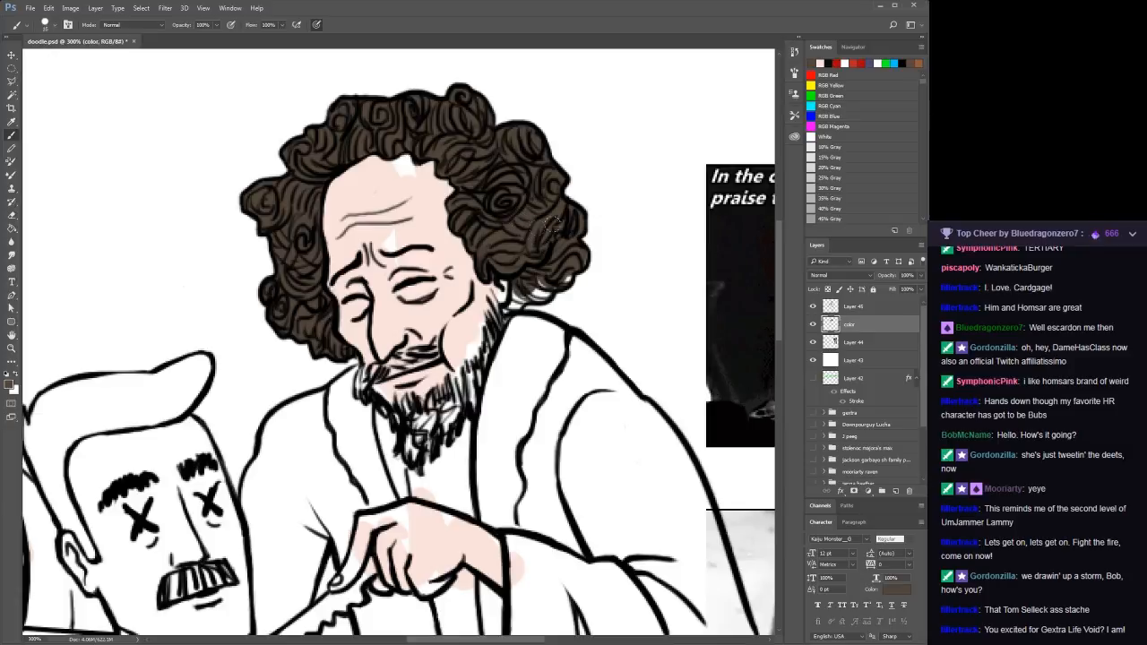
mouse_move(571, 256)
mouse_down()
mouse_move(582, 262)
mouse_move(557, 285)
mouse_move(495, 325)
mouse_move(493, 315)
mouse_up()
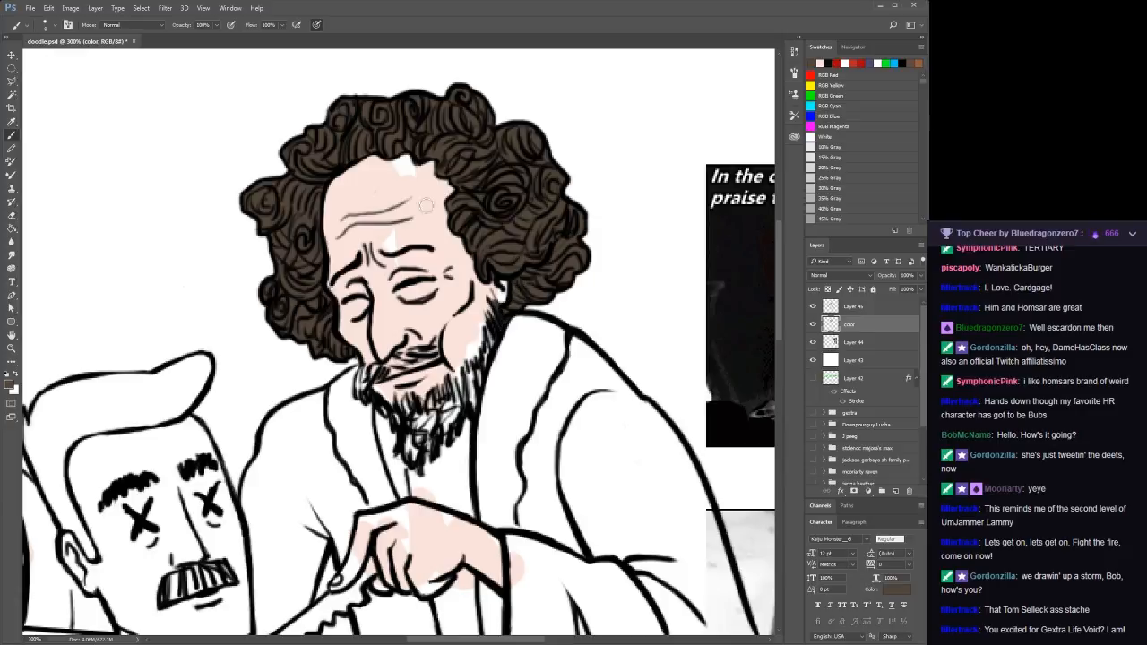
Fill the remaining gaps on the bearded man's forehead, face and ear with the sampled skin tone on the color layer
alt+click(464, 310)
drag(414, 174, 402, 163)
alt+click(390, 138)
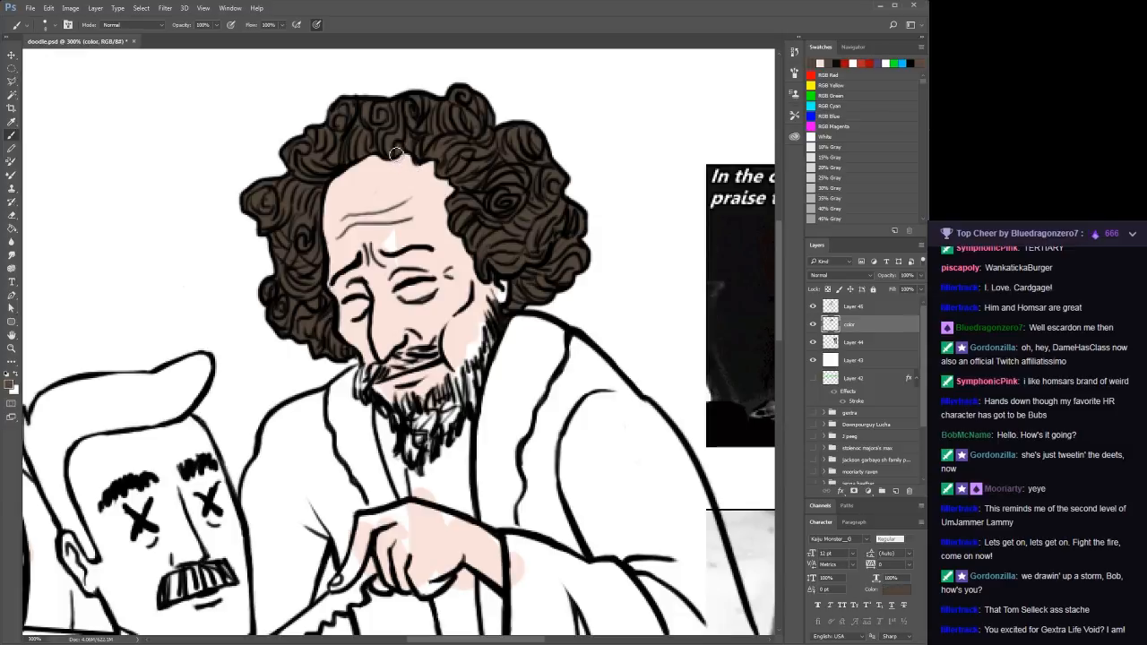
key(x)
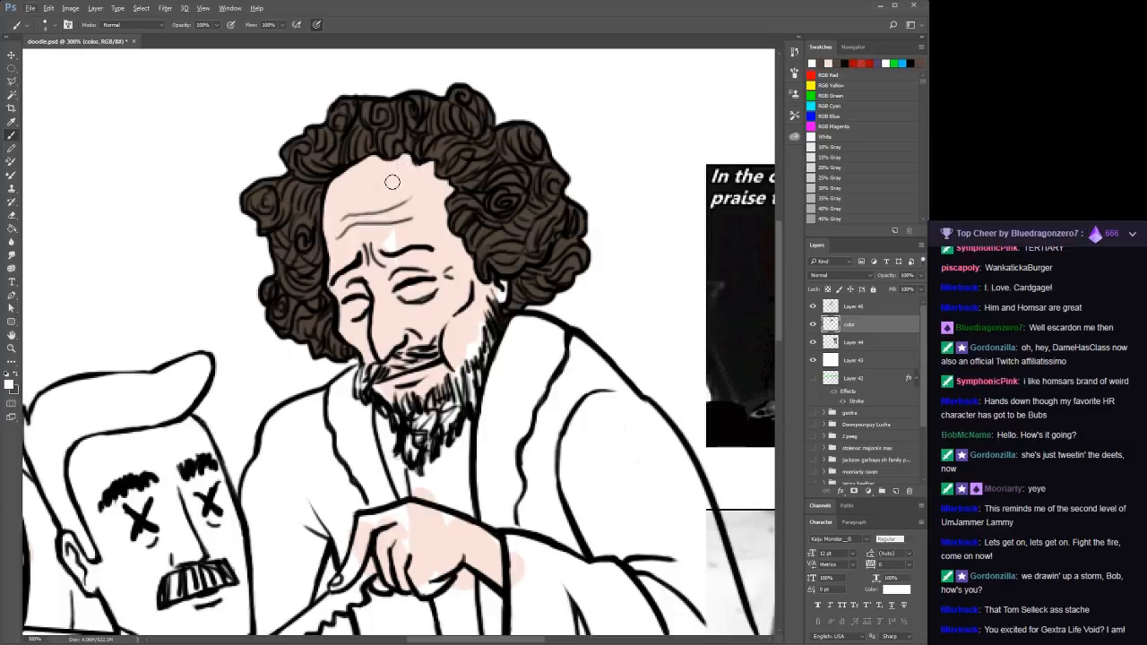
alt+click(394, 184)
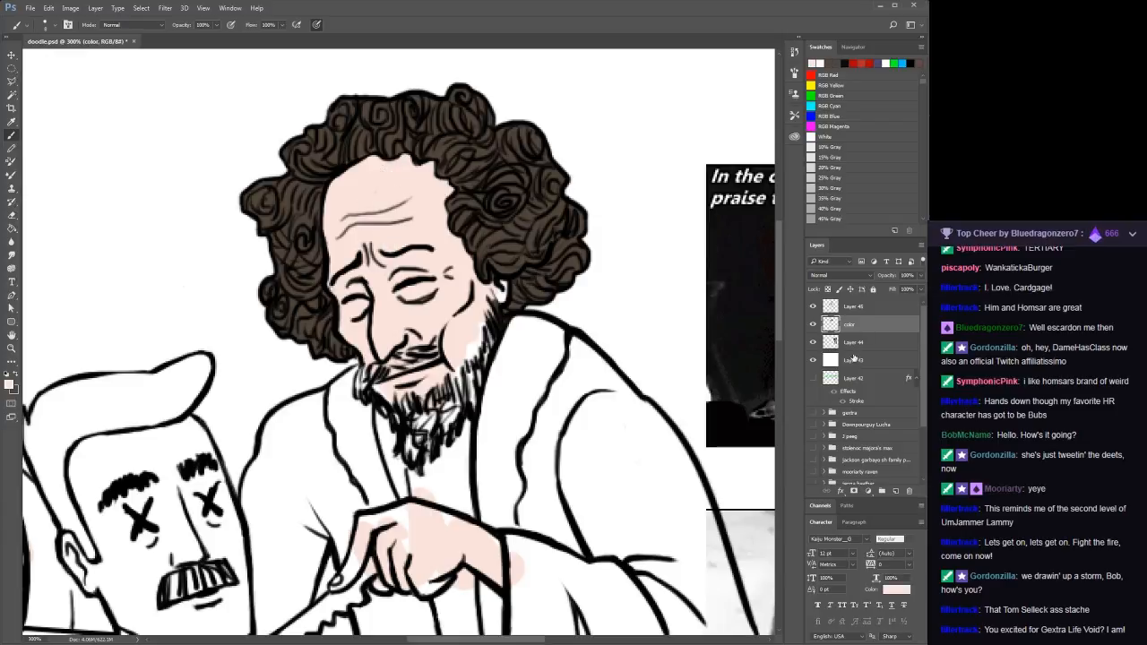
click(856, 306)
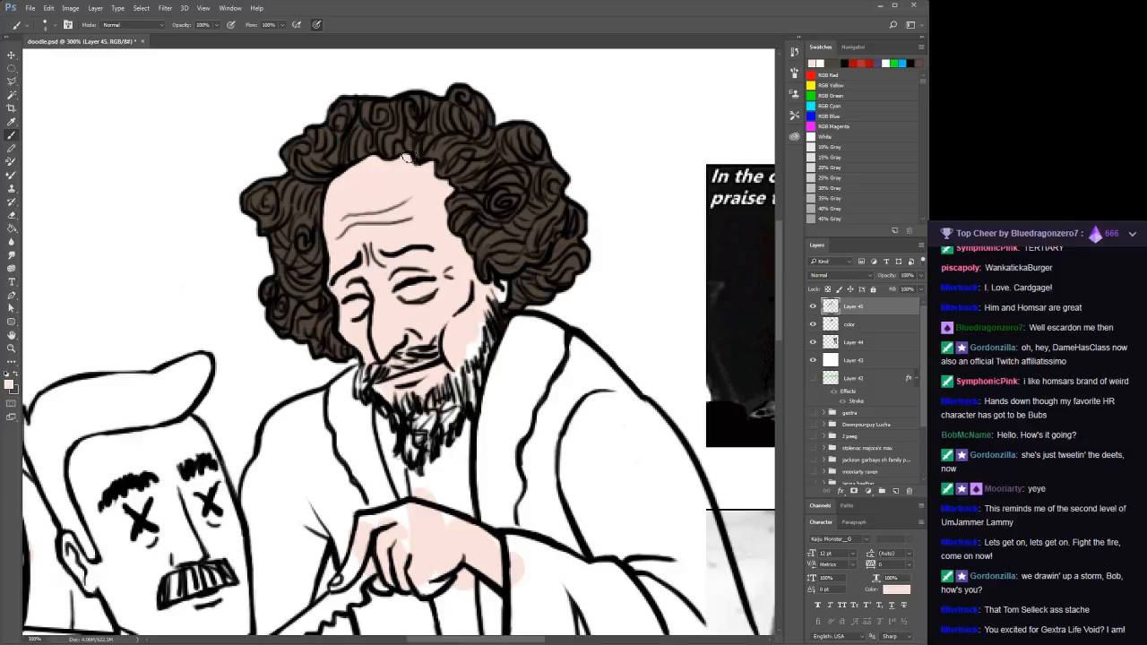
click(883, 324)
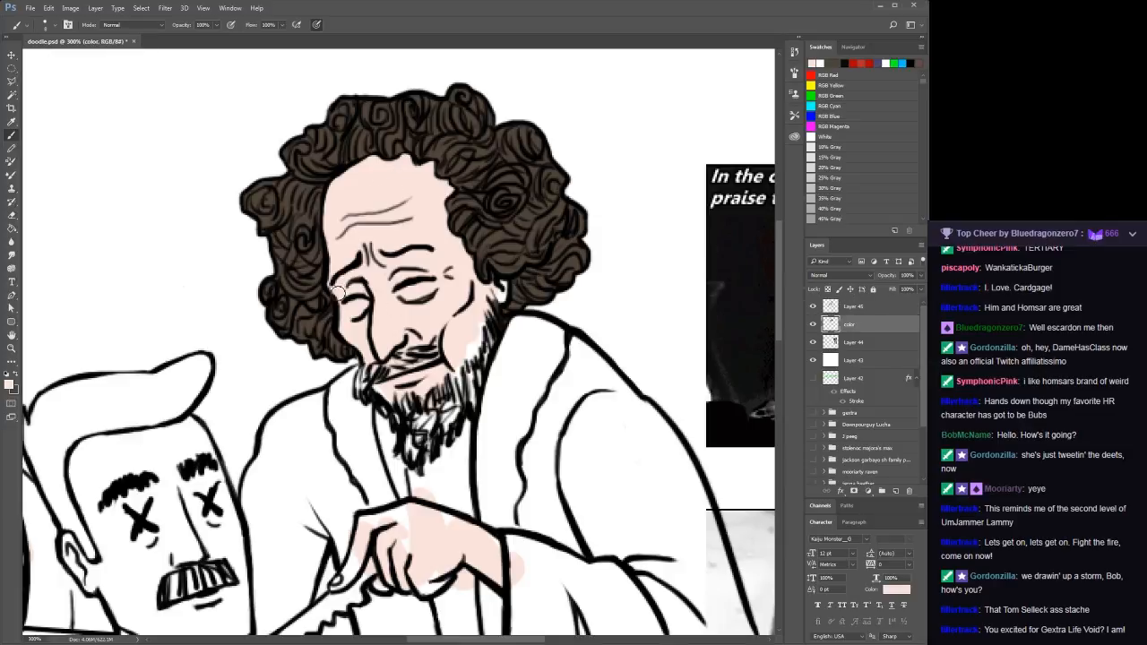
drag(331, 319, 359, 337)
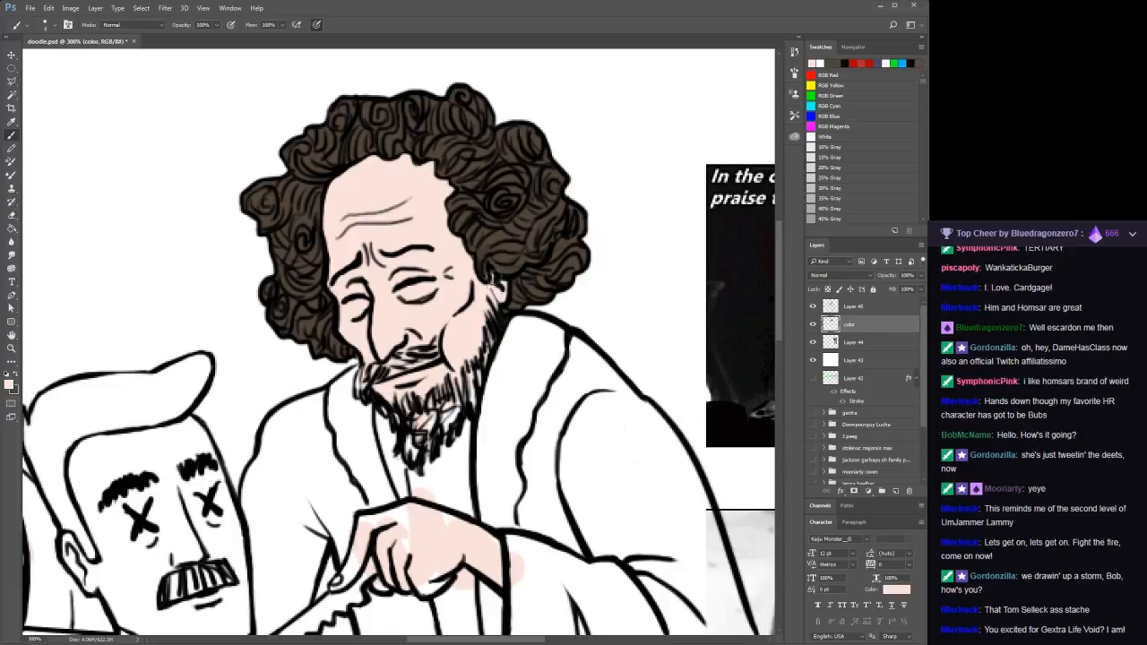
Clean up the hair edge around the bearded man's temple and ear with sampled brown and skin tones
alt+click(452, 215)
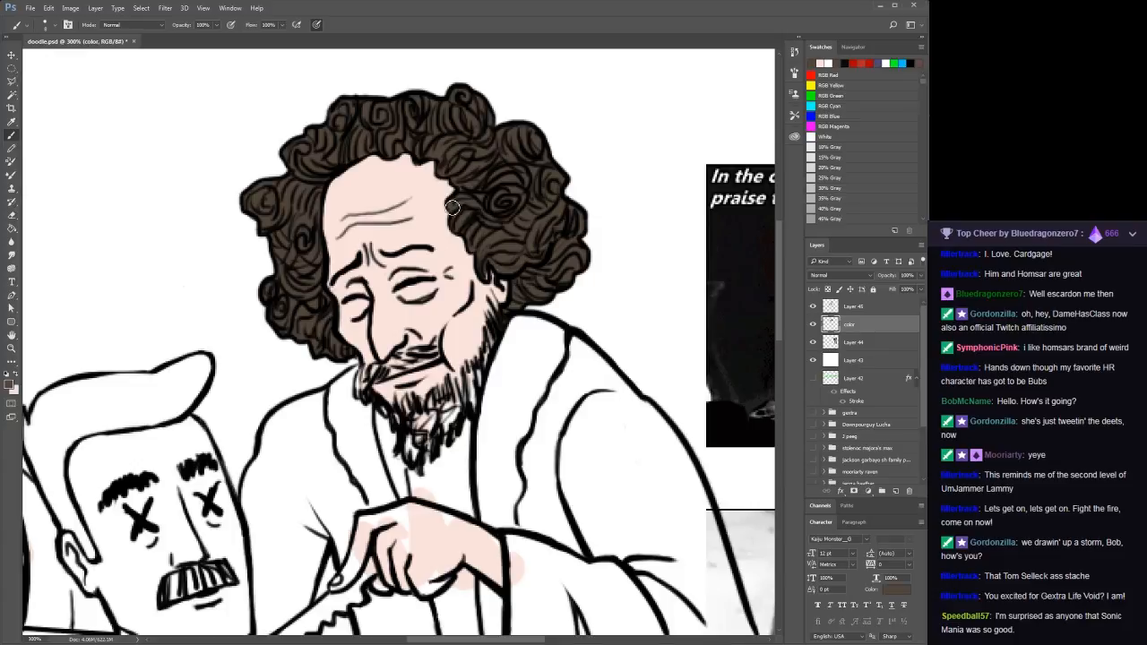
alt+click(491, 274)
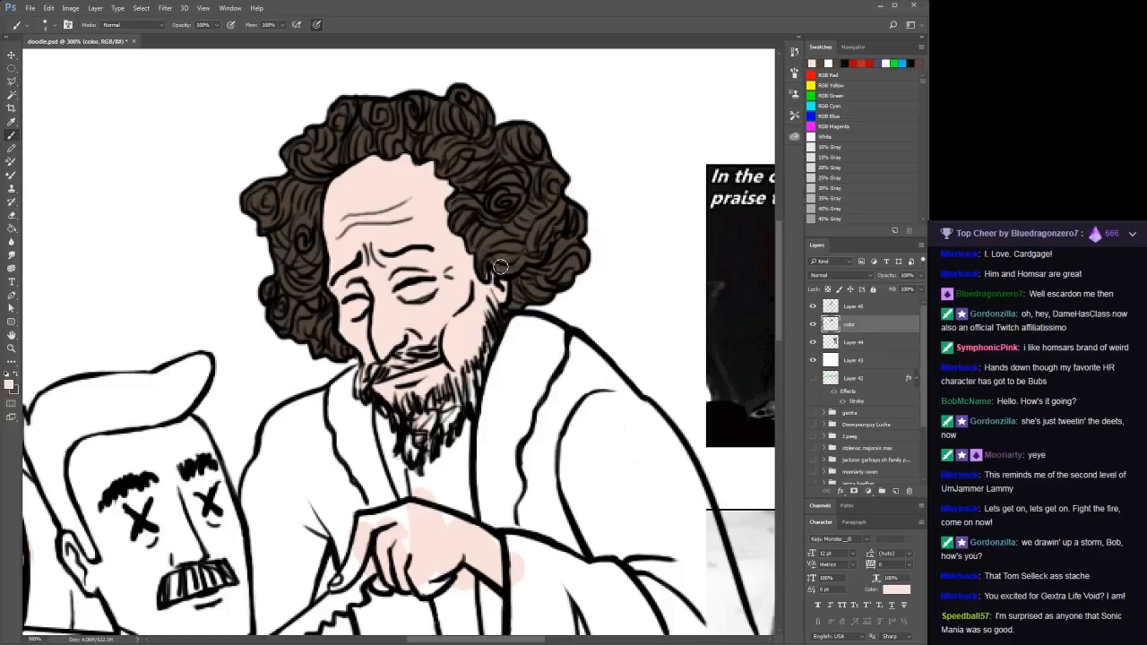
alt+click(502, 266)
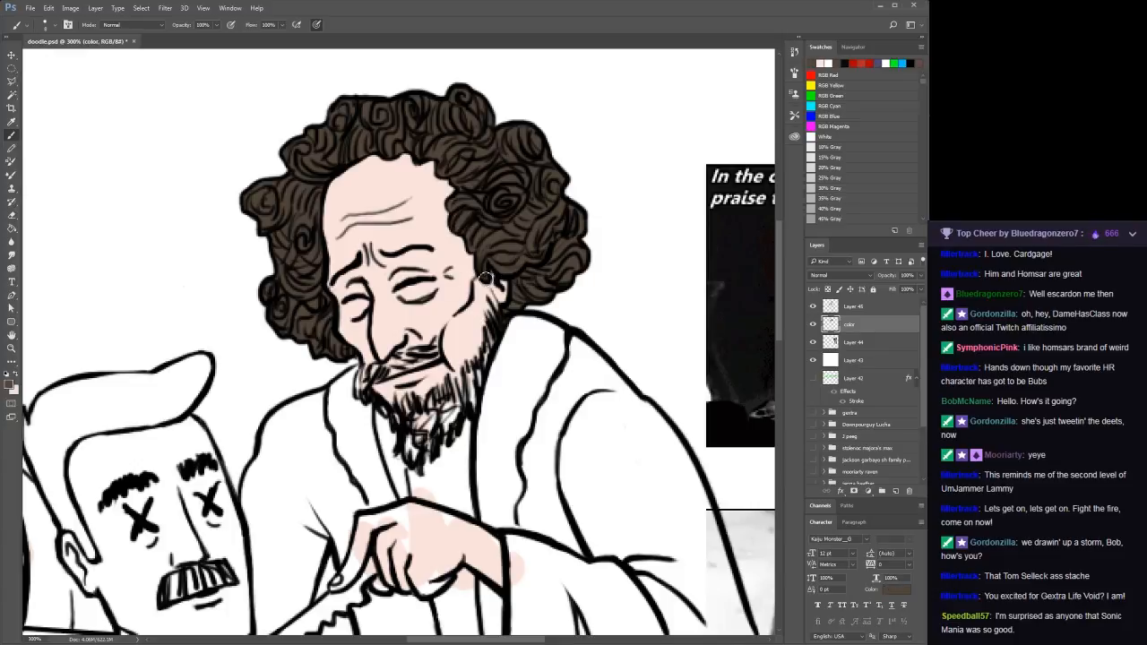
alt+click(474, 285)
Paint the bearded man's sideburn, beard and moustache in the hair's dark brown
alt+click(495, 311)
mouse_move(498, 292)
mouse_down()
mouse_move(478, 394)
mouse_move(476, 372)
mouse_move(457, 419)
mouse_move(455, 387)
mouse_up()
drag(454, 416, 419, 443)
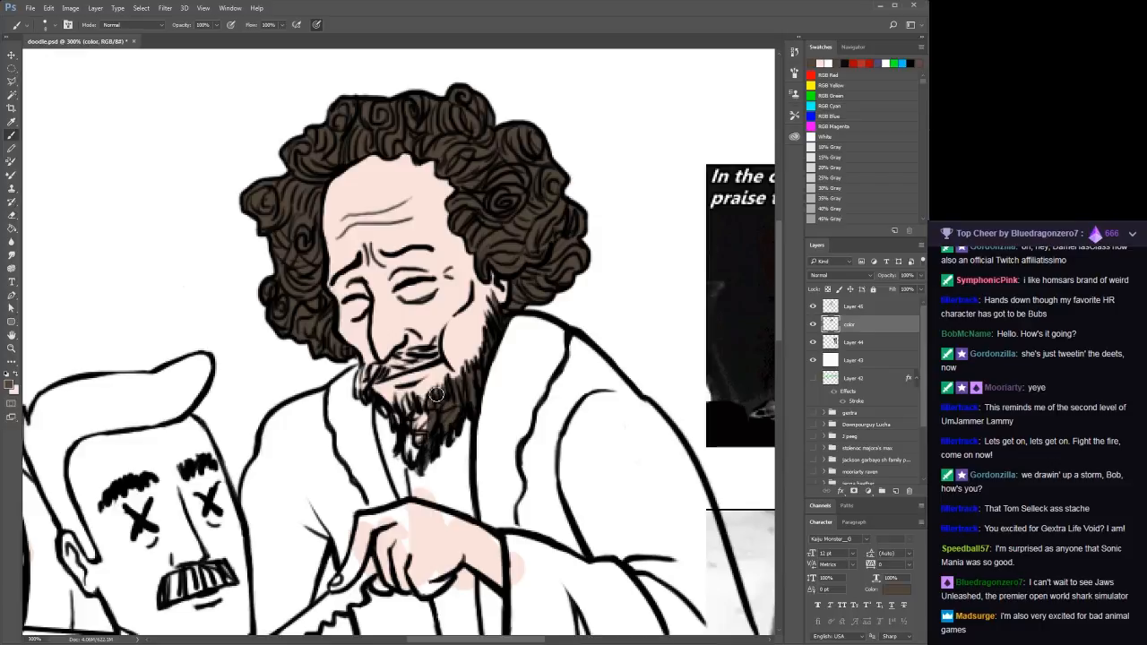
mouse_move(437, 399)
mouse_down()
mouse_move(420, 456)
mouse_move(415, 399)
mouse_move(416, 462)
mouse_move(404, 399)
mouse_move(408, 447)
mouse_move(378, 413)
mouse_move(363, 378)
mouse_move(372, 375)
mouse_move(360, 397)
mouse_move(368, 372)
mouse_move(368, 400)
mouse_move(380, 369)
mouse_move(372, 378)
mouse_move(410, 365)
mouse_move(393, 360)
mouse_move(437, 352)
mouse_up()
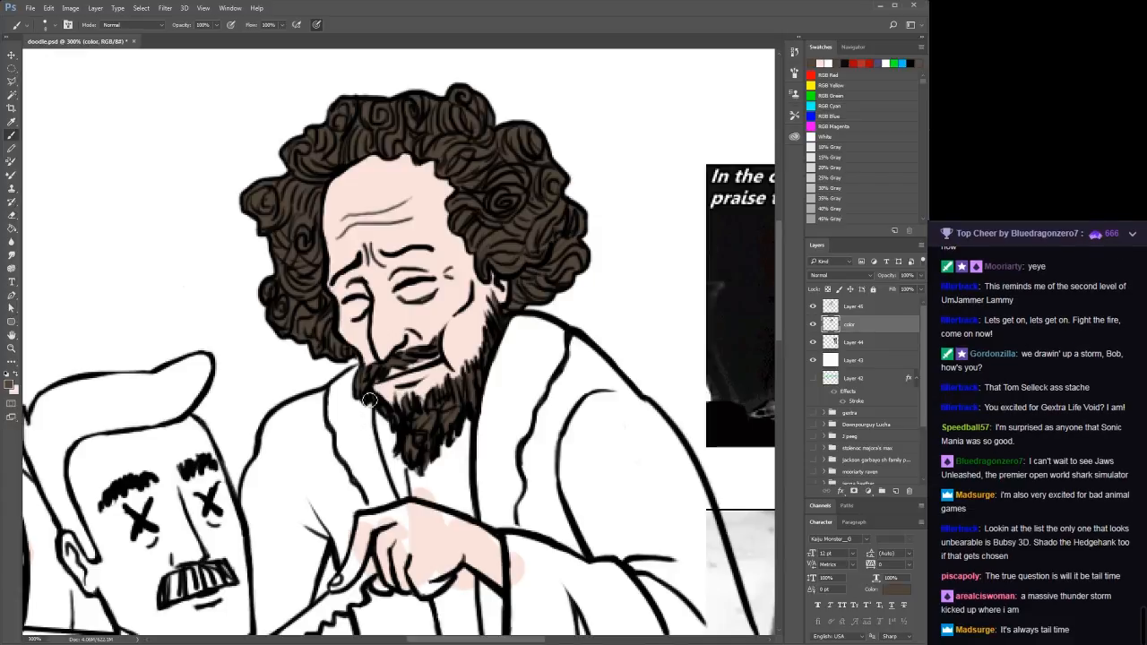
mouse_move(409, 461)
mouse_down()
mouse_move(414, 472)
mouse_move(406, 455)
mouse_up()
Fill in the pale skin tone on the knife hand and on the raised hand holding the fork
key(x)
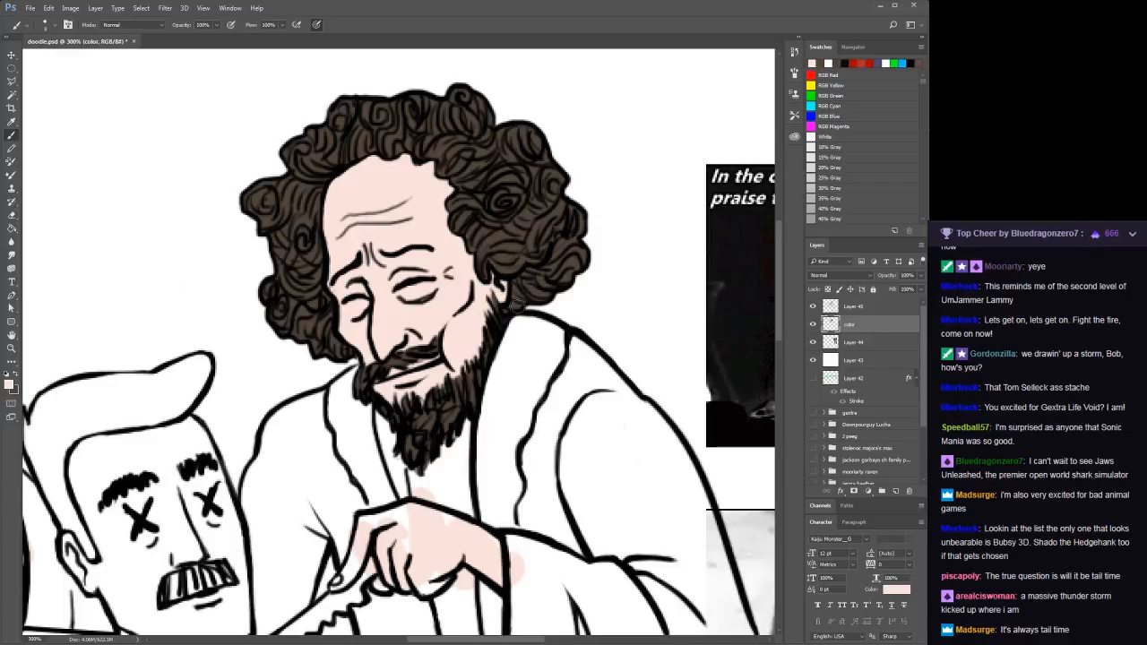
key(x)
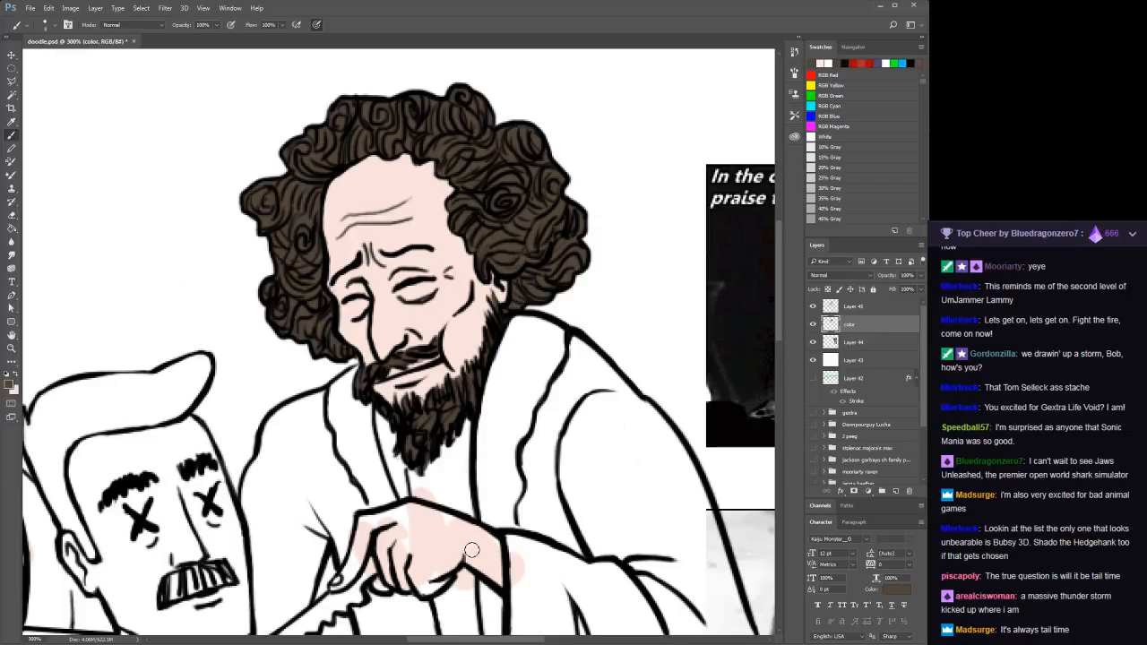
key(x)
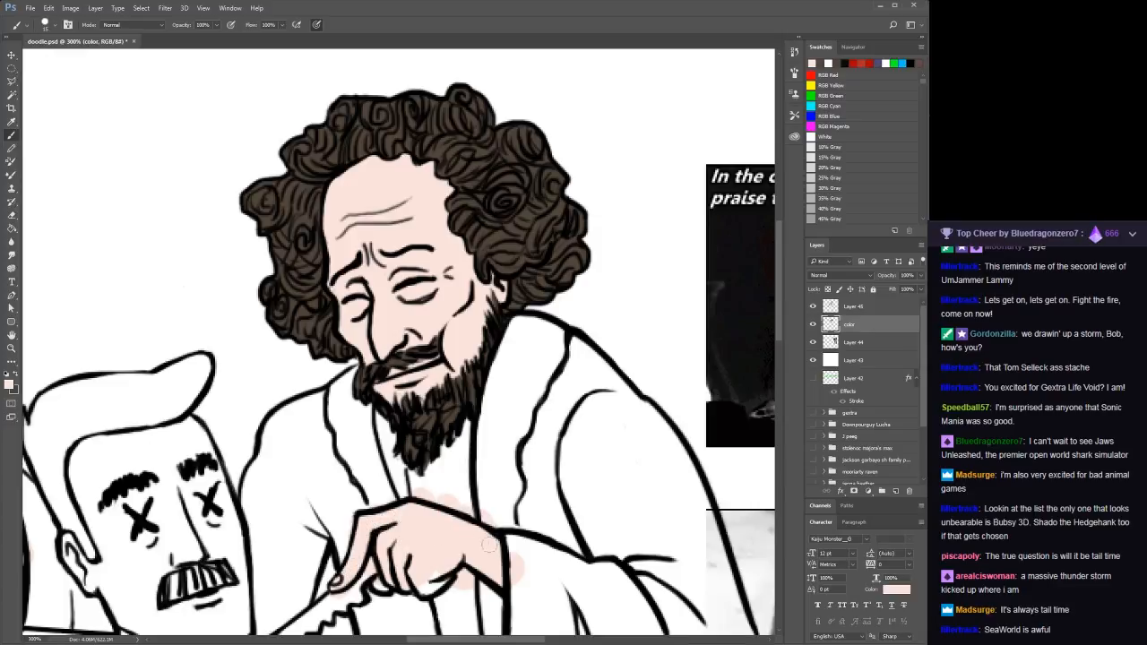
mouse_move(462, 594)
mouse_down()
mouse_move(363, 590)
mouse_move(545, 460)
mouse_up()
key(space)
mouse_move(44, 209)
mouse_down()
mouse_move(269, 205)
mouse_move(260, 227)
mouse_move(308, 274)
mouse_up()
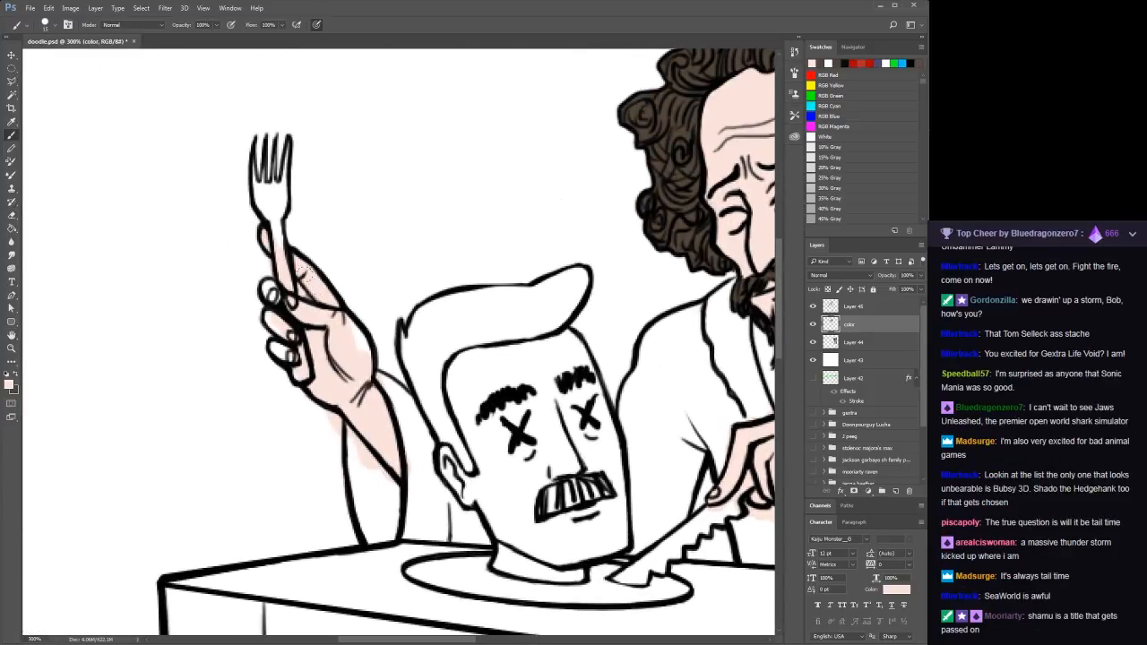
drag(344, 323, 346, 349)
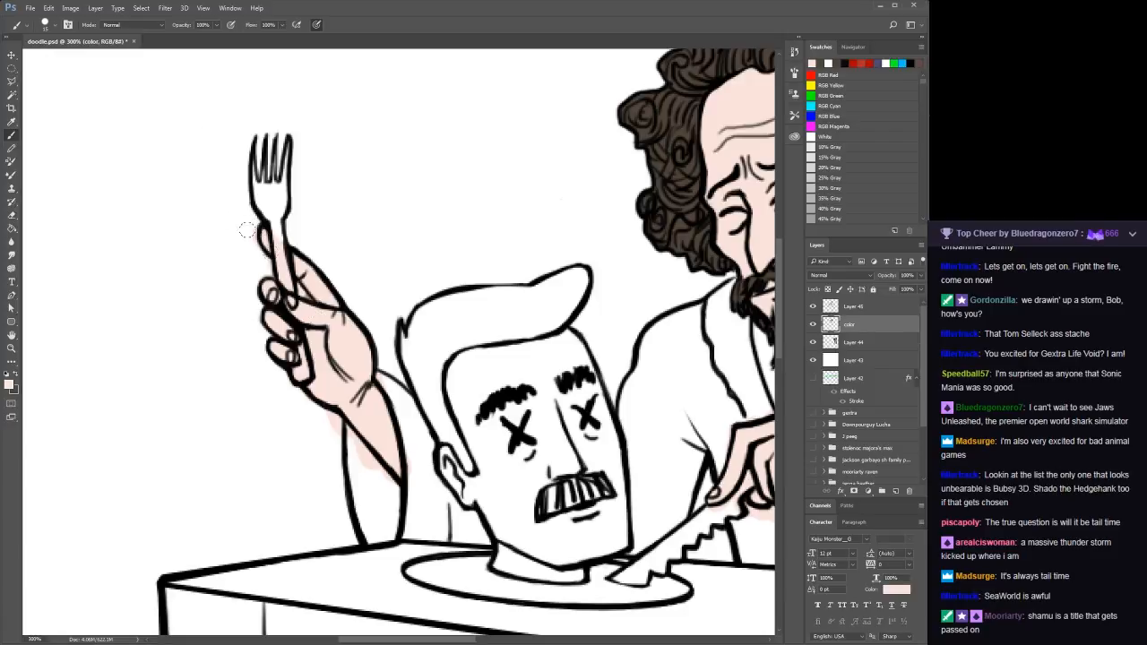
Fill the white background on Layer 43 with dark green using the Paint Bucket
click(879, 363)
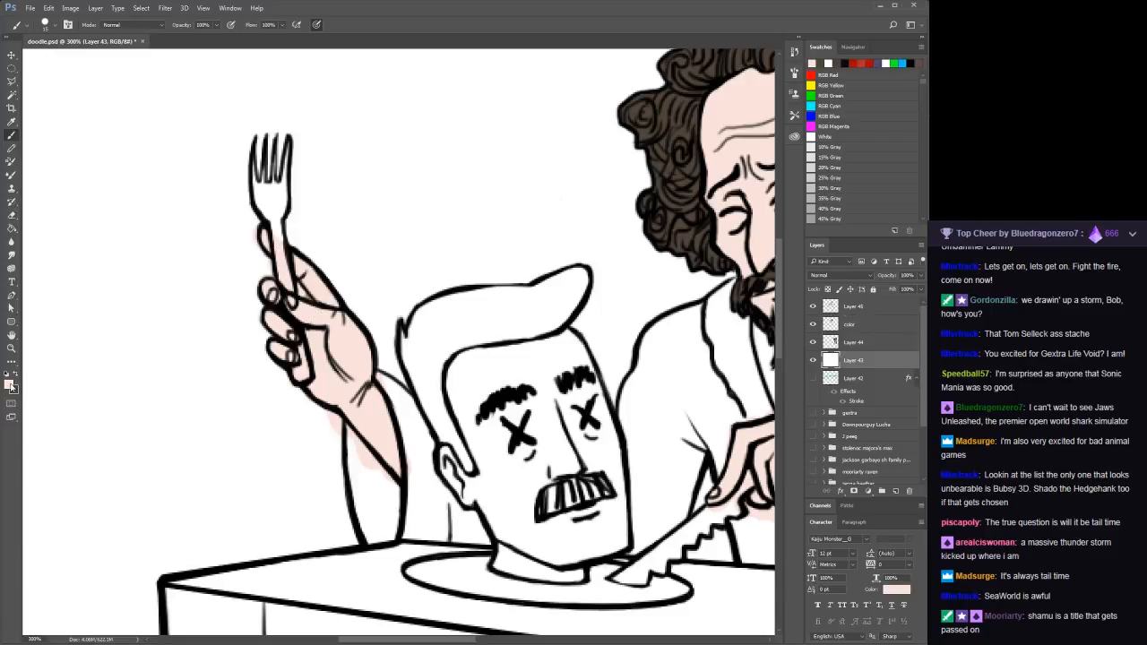
key(i)
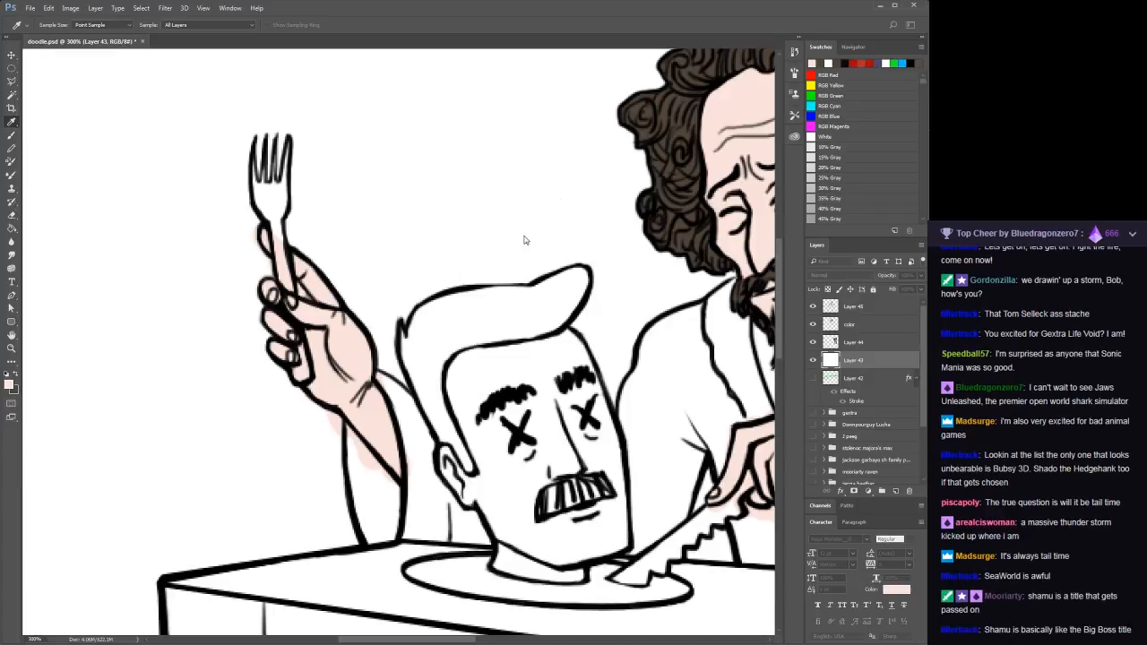
key(g)
click(287, 451)
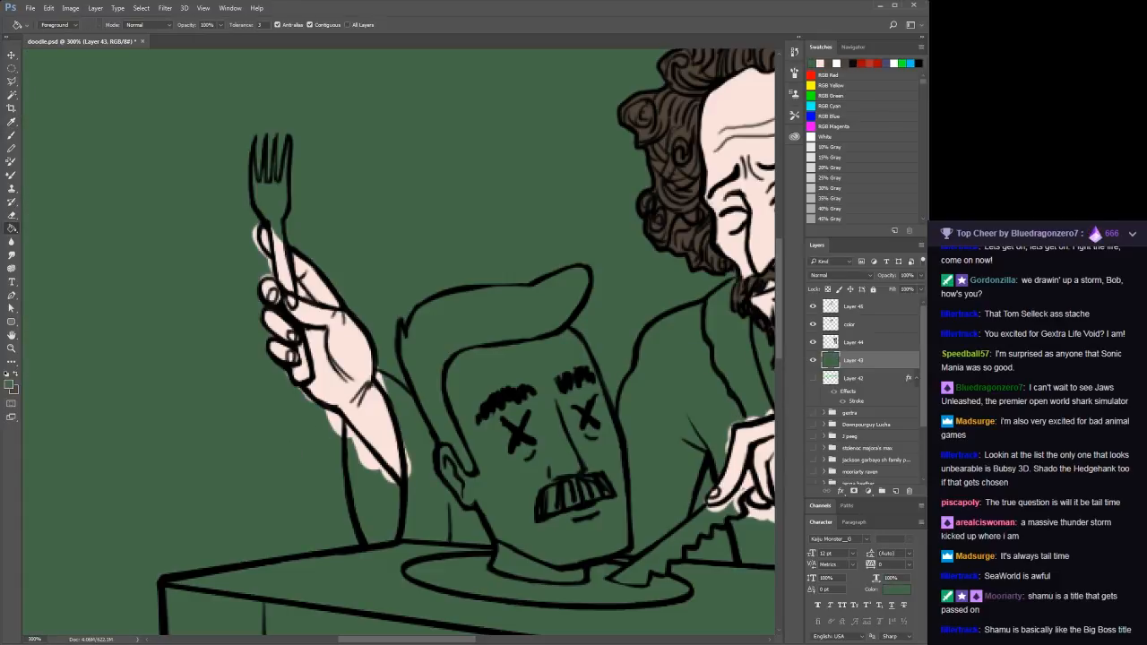
Paint the raised fork's head, neck and handle grey with the Brush on the color layer
click(874, 324)
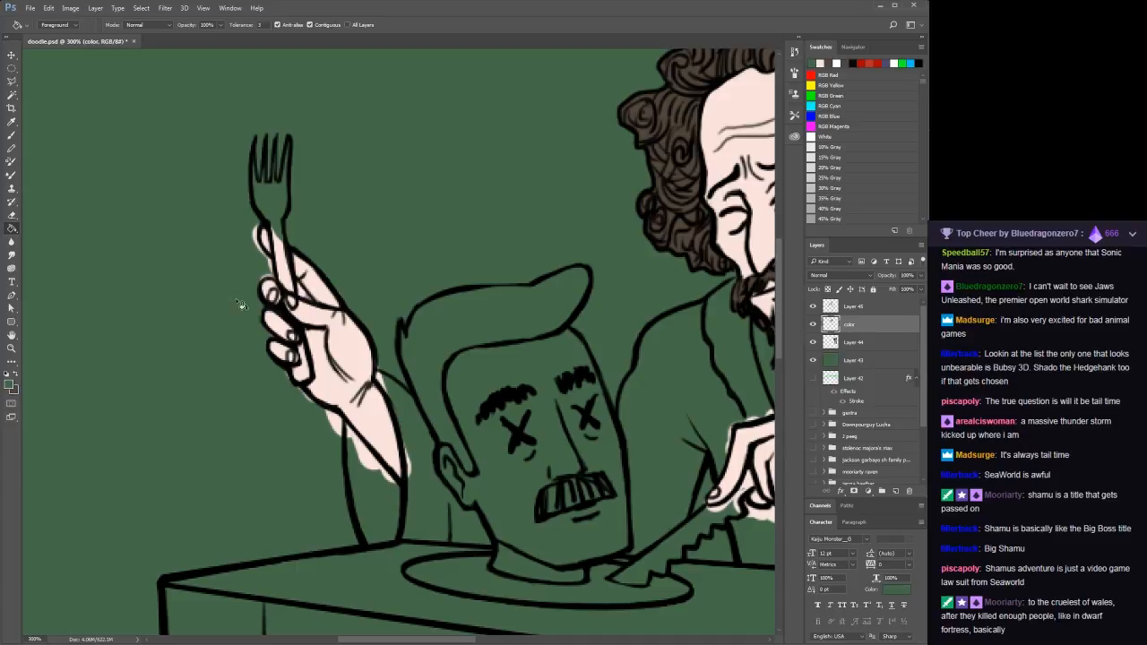
key(i)
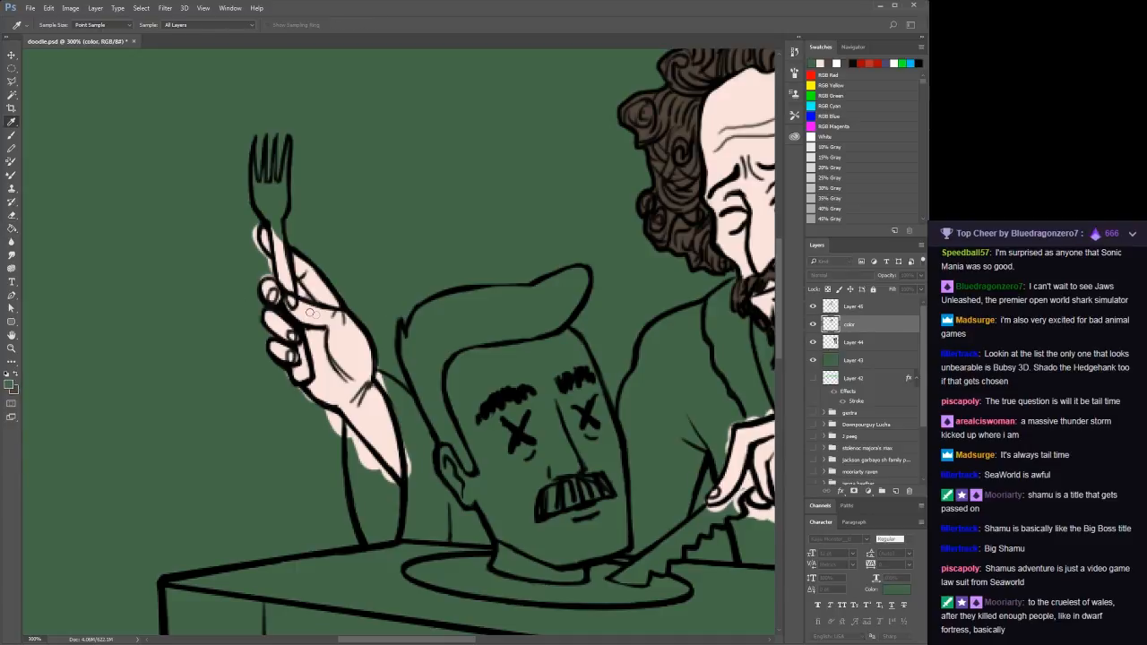
click(519, 242)
key(b)
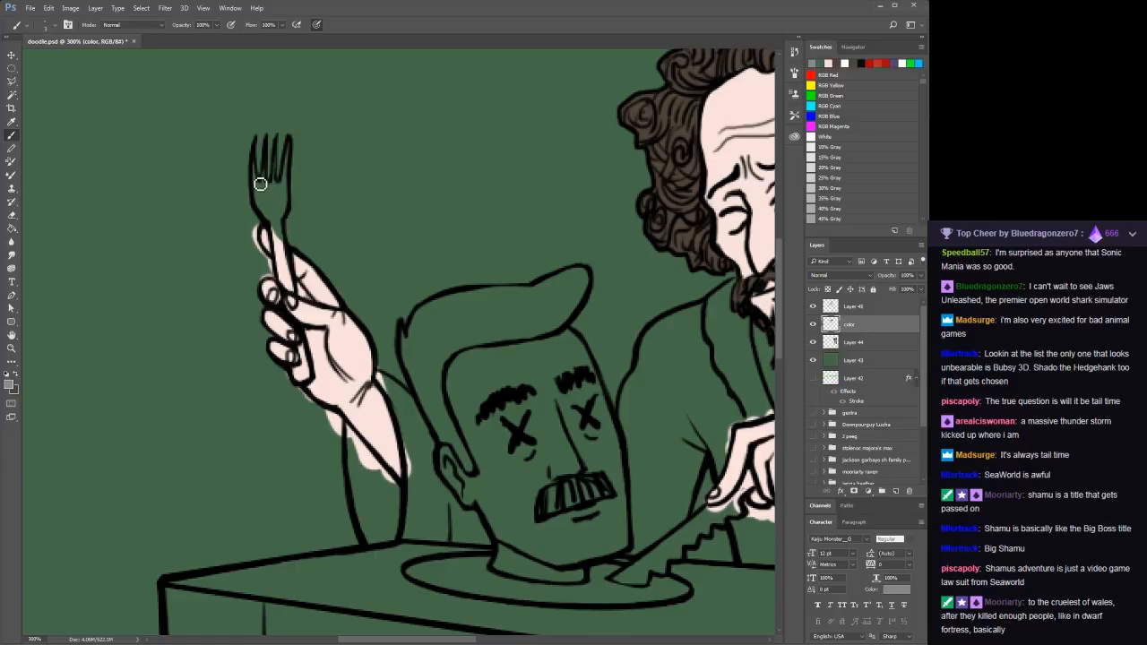
mouse_move(260, 194)
mouse_down()
mouse_move(284, 233)
mouse_move(285, 272)
mouse_up()
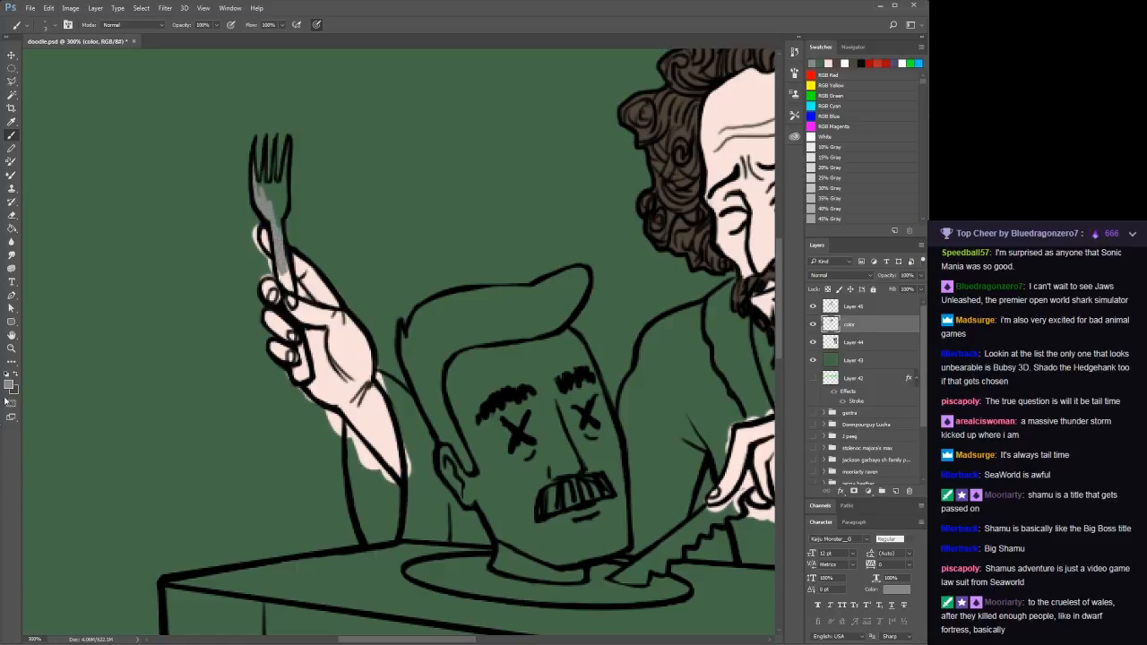
key(i)
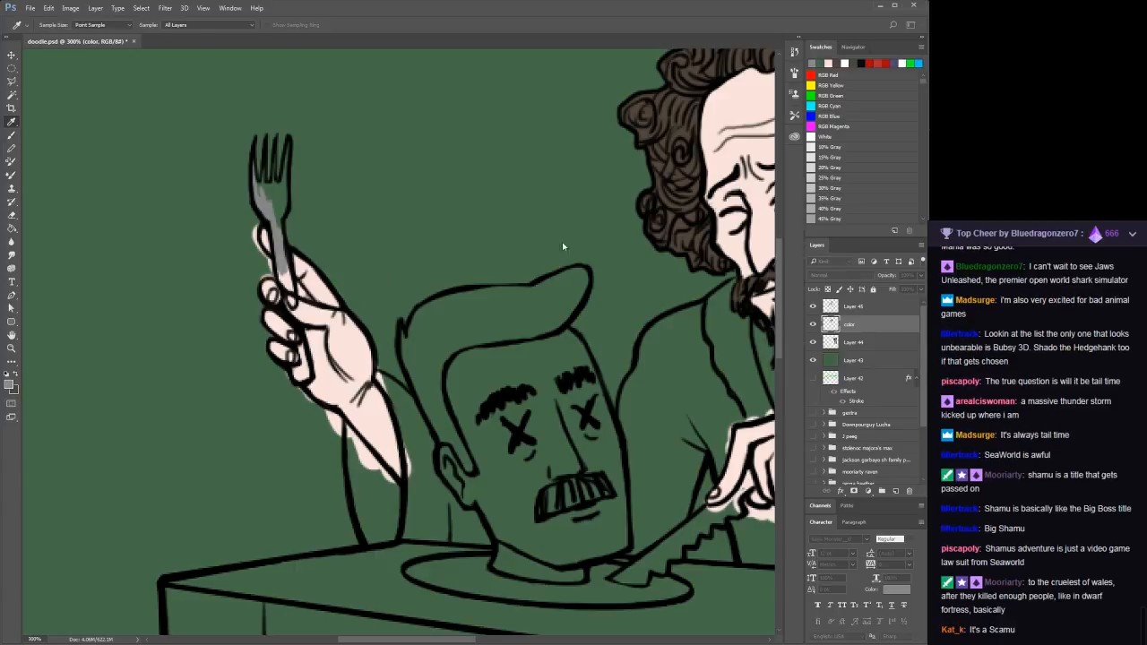
key(b)
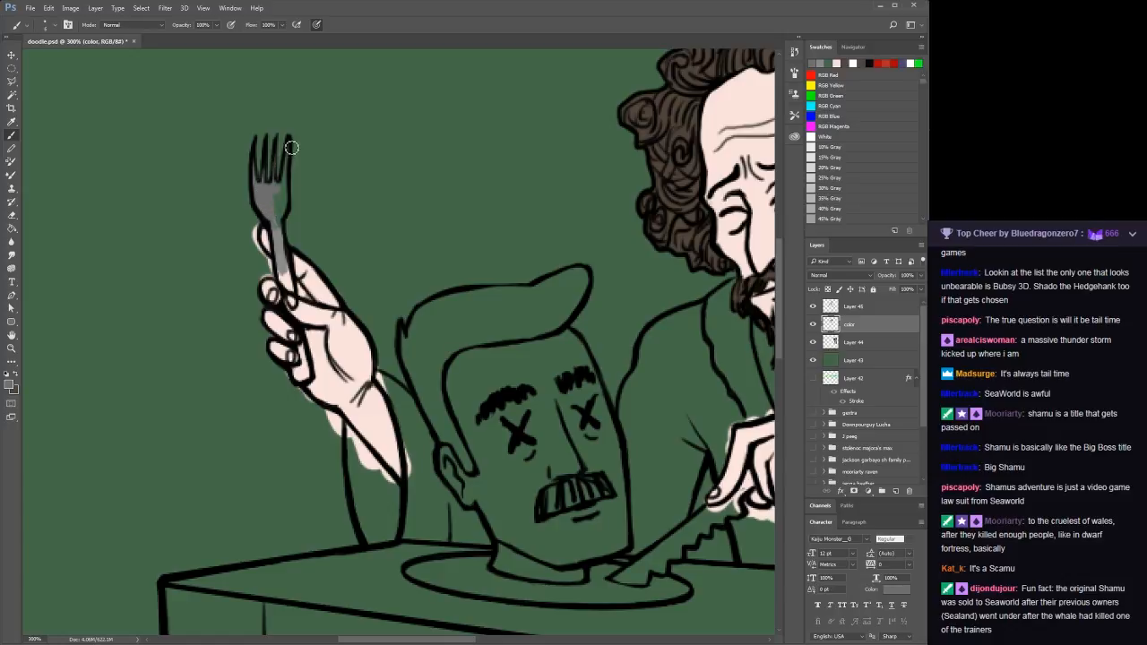
mouse_move(284, 215)
mouse_down()
mouse_move(278, 228)
mouse_move(286, 184)
mouse_up()
mouse_move(277, 231)
mouse_down()
mouse_move(291, 296)
mouse_move(281, 228)
mouse_up()
drag(305, 349, 299, 375)
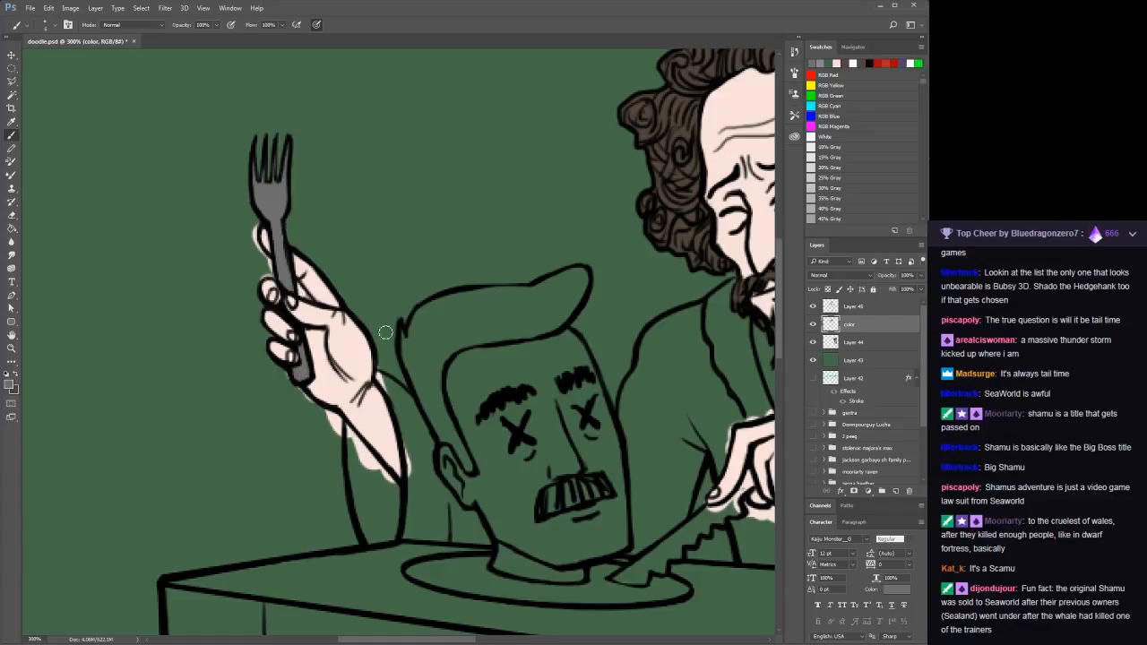
Paint the serrated knife blade below the bearded man's hand in the fork's grey
key(space)
drag(448, 333, 176, 300)
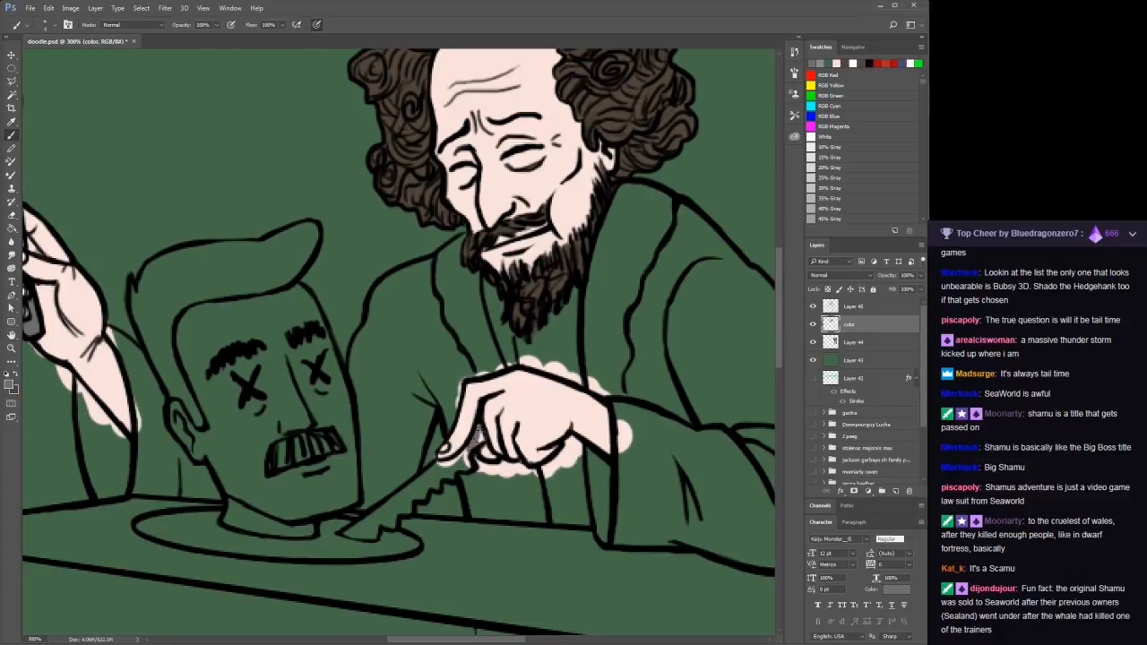
mouse_move(480, 436)
mouse_down()
mouse_move(422, 483)
mouse_move(469, 467)
mouse_move(427, 499)
mouse_move(409, 496)
mouse_move(424, 485)
mouse_move(349, 536)
mouse_move(390, 525)
mouse_move(412, 508)
mouse_move(359, 532)
mouse_up()
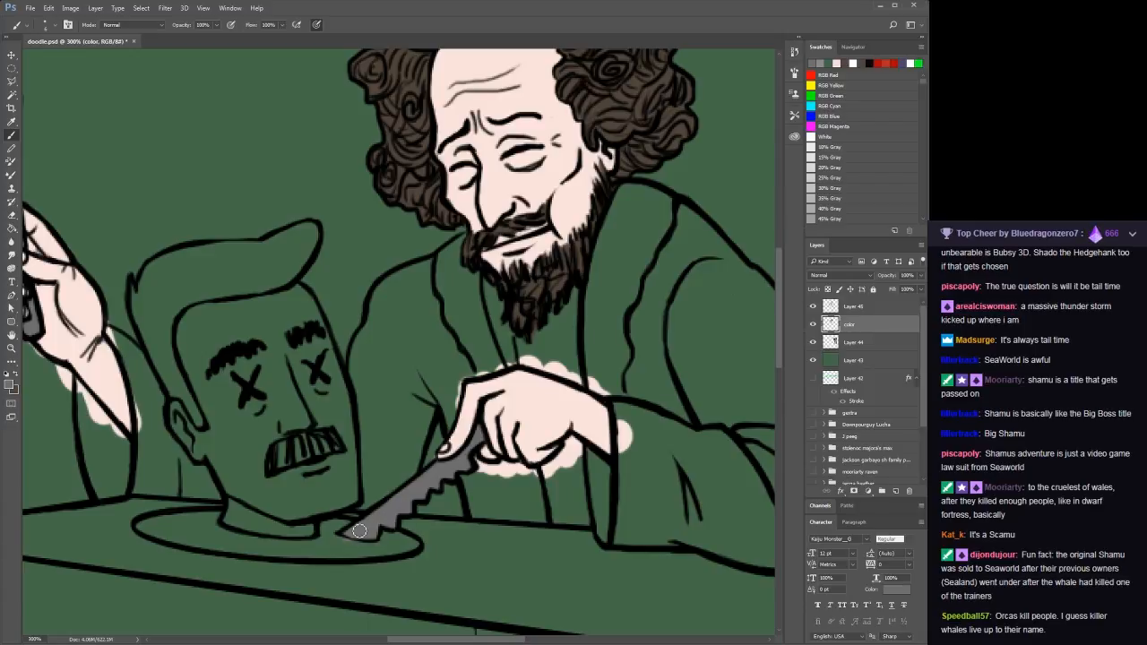
Fill in the plate beneath the severed head with the same grey on the color layer
click(857, 309)
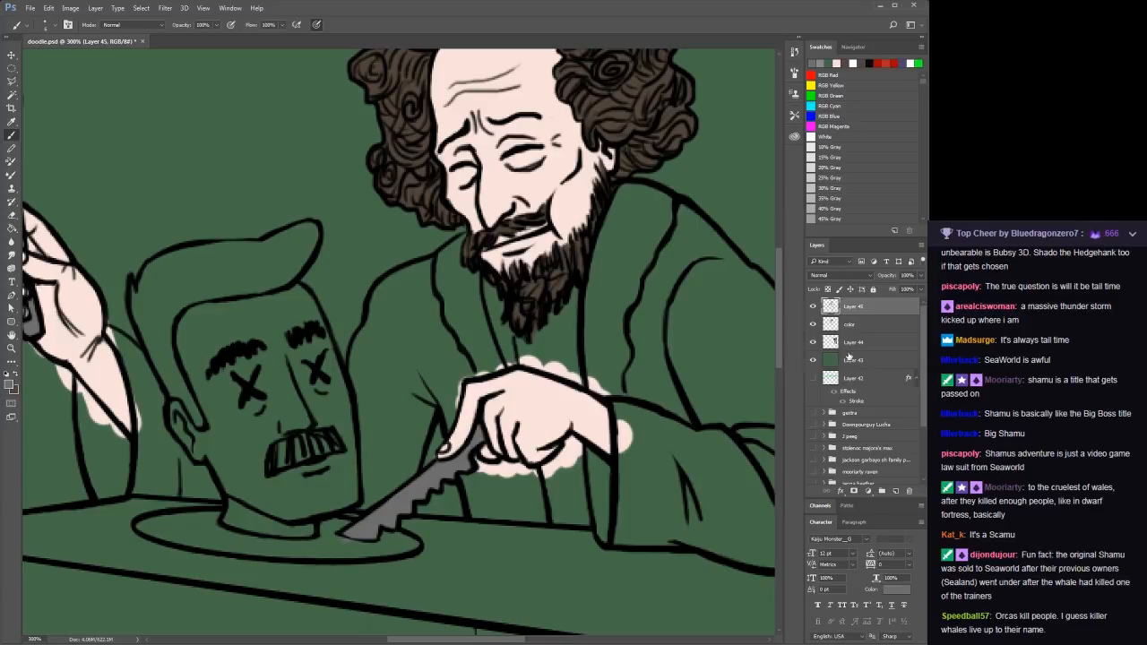
click(860, 328)
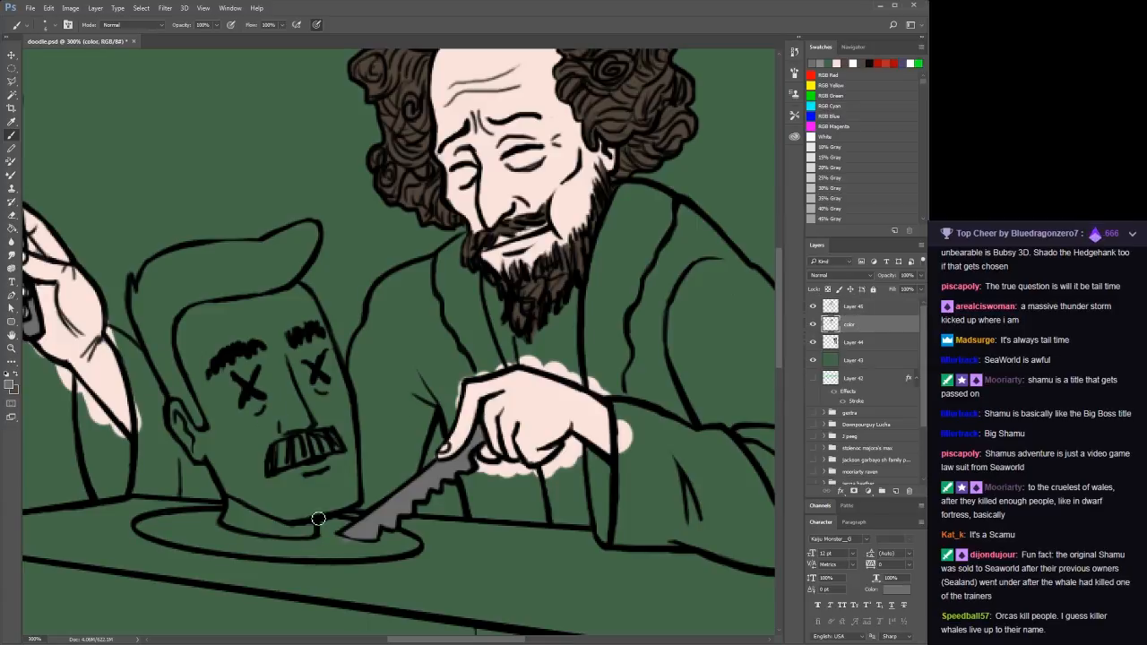
mouse_move(343, 527)
mouse_down()
mouse_move(324, 540)
mouse_move(418, 550)
mouse_up()
mouse_move(200, 532)
mouse_down()
mouse_move(218, 520)
mouse_move(209, 512)
mouse_move(148, 529)
mouse_up()
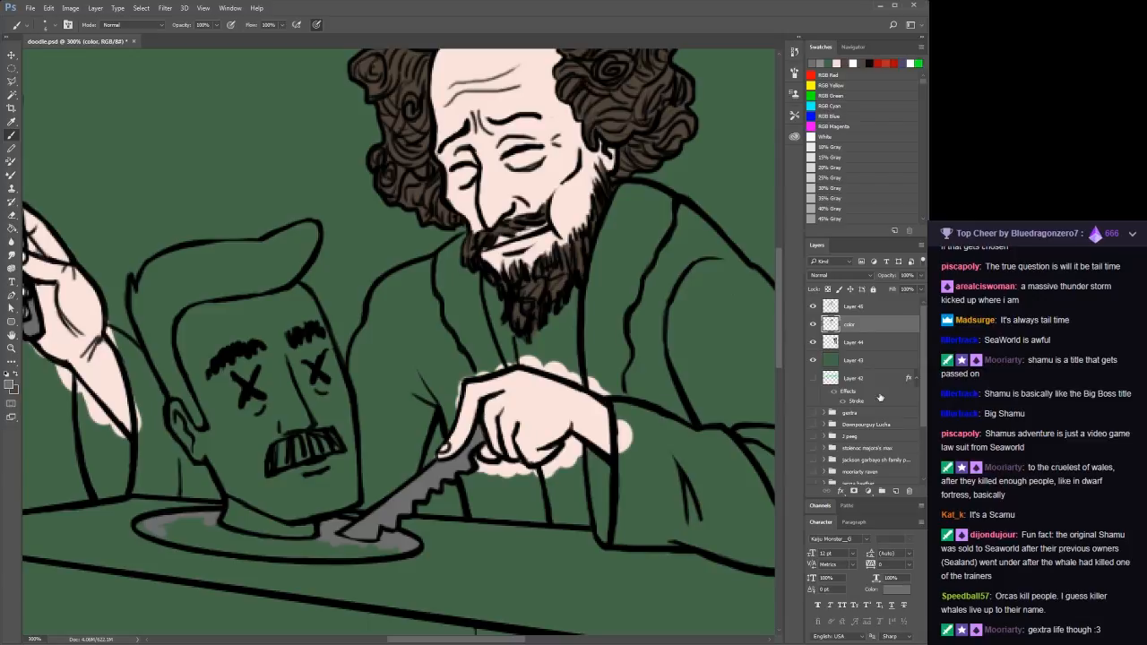
click(859, 342)
click(861, 306)
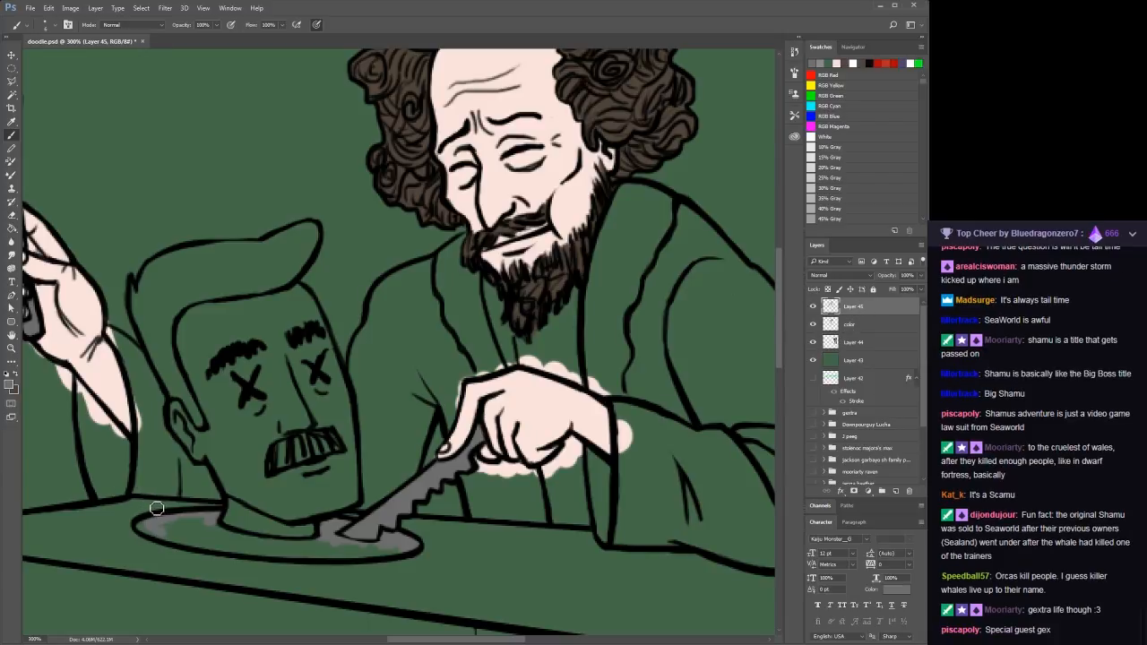
click(860, 325)
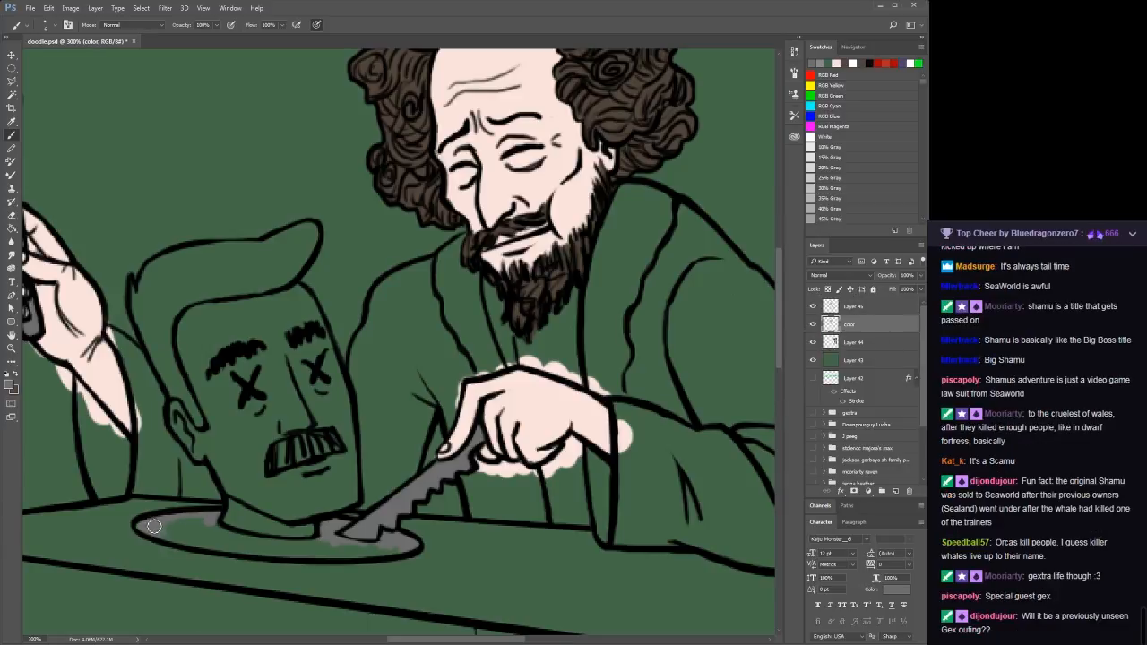
mouse_move(201, 541)
mouse_down()
mouse_move(158, 531)
mouse_move(212, 544)
mouse_move(154, 532)
mouse_move(207, 519)
mouse_move(252, 568)
mouse_move(230, 543)
mouse_move(276, 550)
mouse_move(207, 545)
mouse_move(244, 539)
mouse_move(231, 498)
mouse_move(245, 553)
mouse_move(383, 538)
mouse_up()
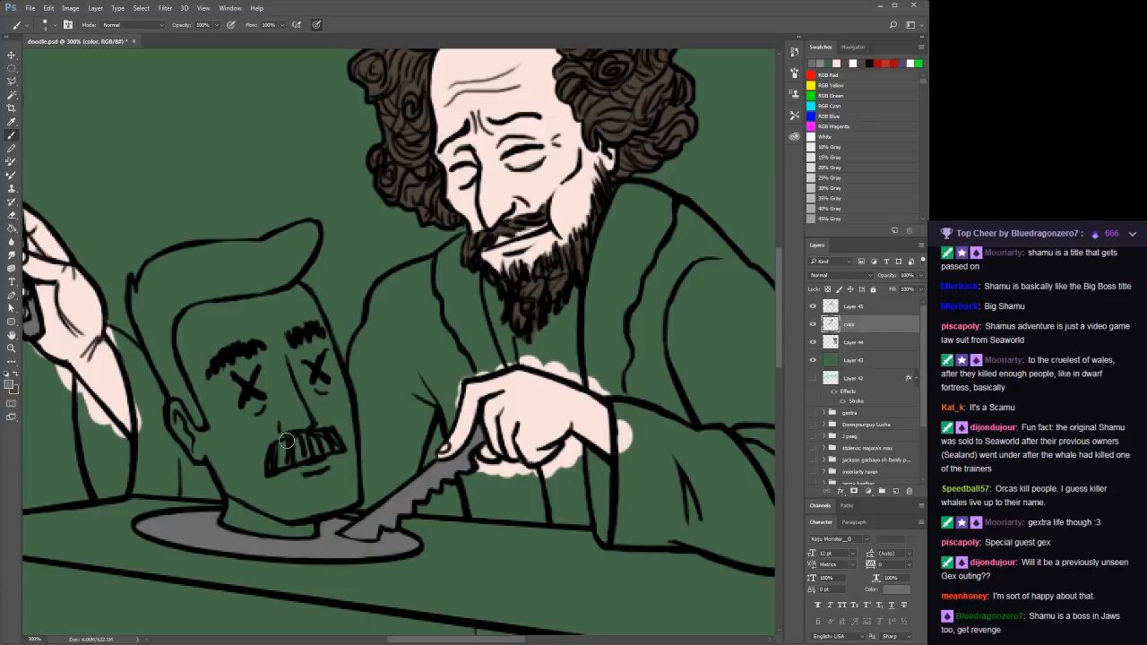
Try refilling the bearded man's face and both hands with a warmer peach skin tone using the Paint Bucket
alt+click(539, 407)
click(10, 387)
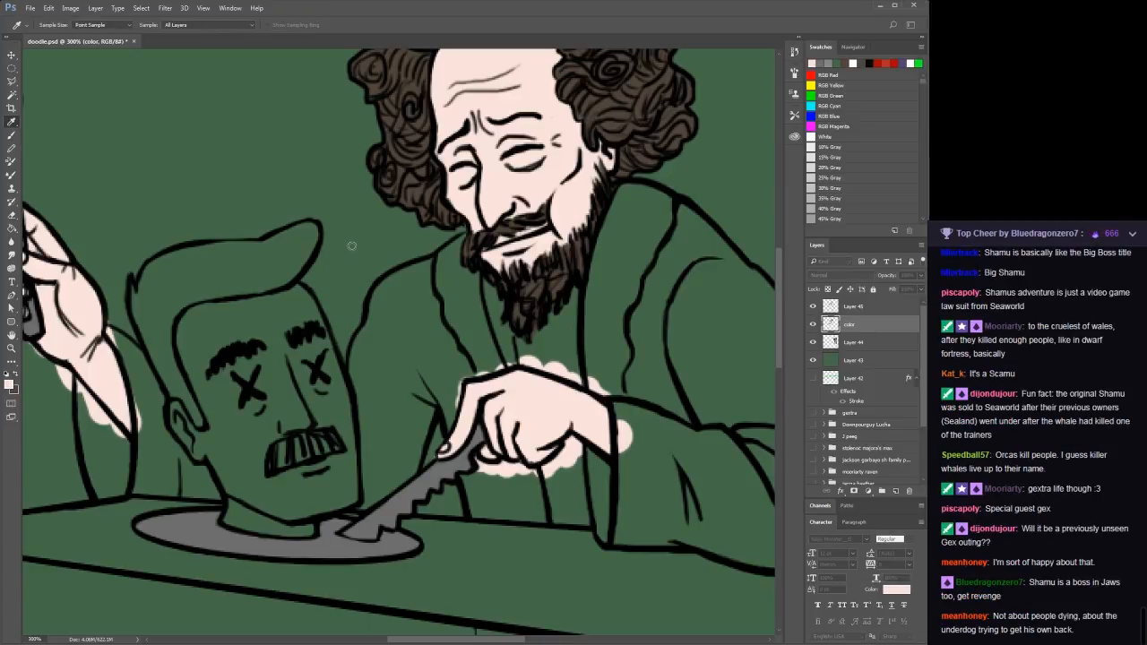
key(Return)
key(g)
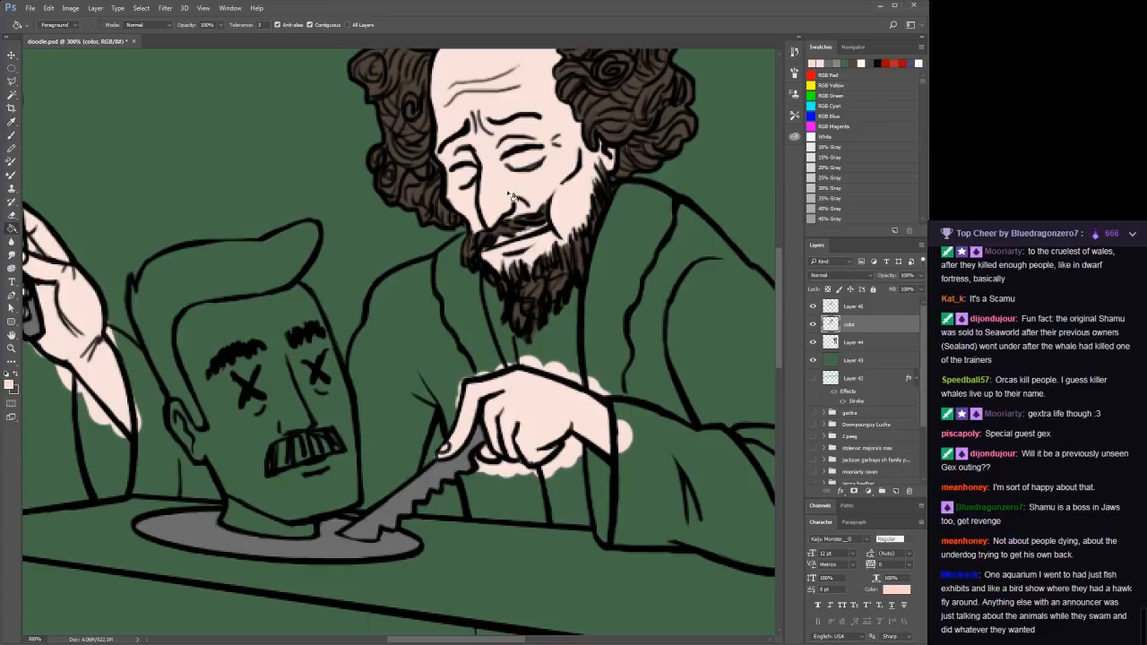
click(525, 211)
click(539, 411)
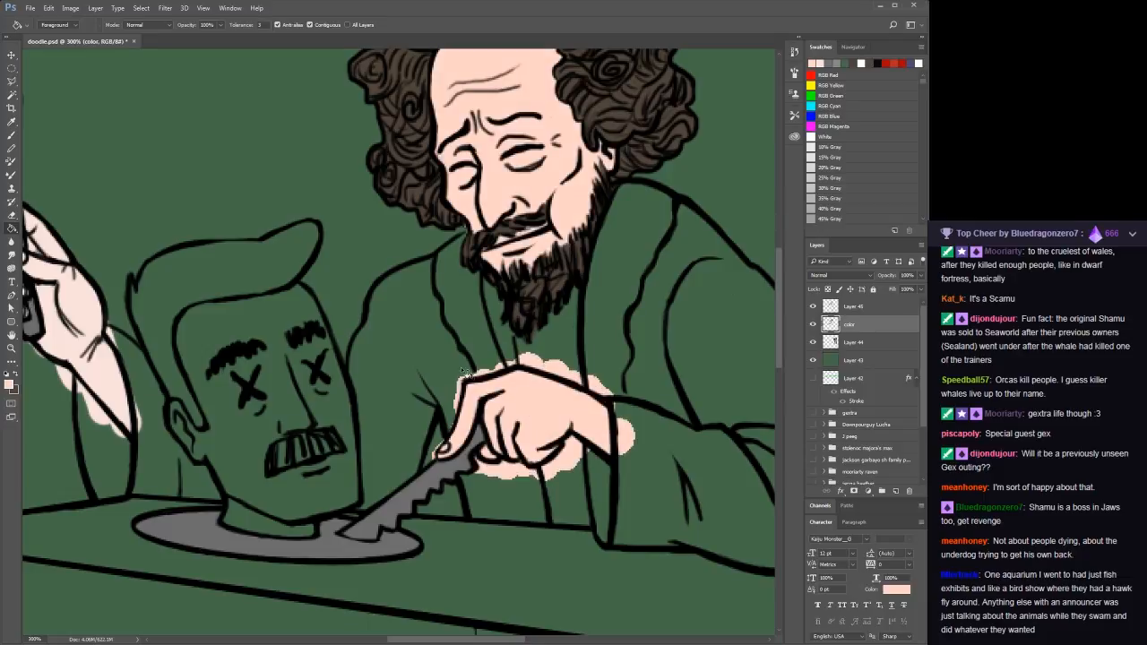
click(125, 400)
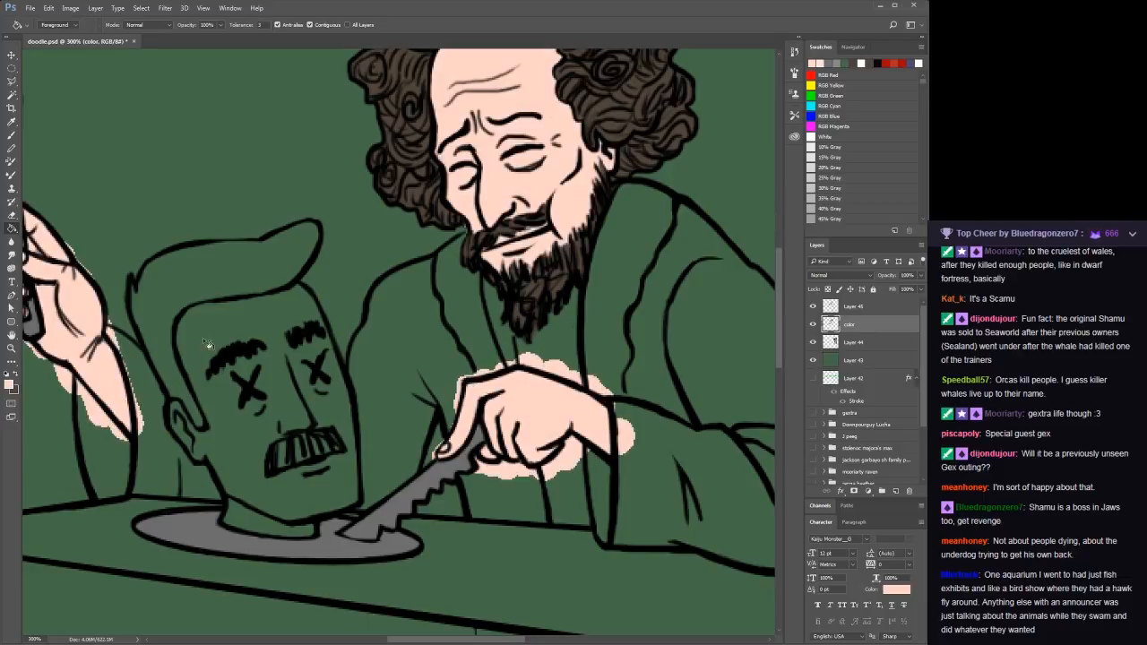
key(space)
drag(291, 255, 352, 309)
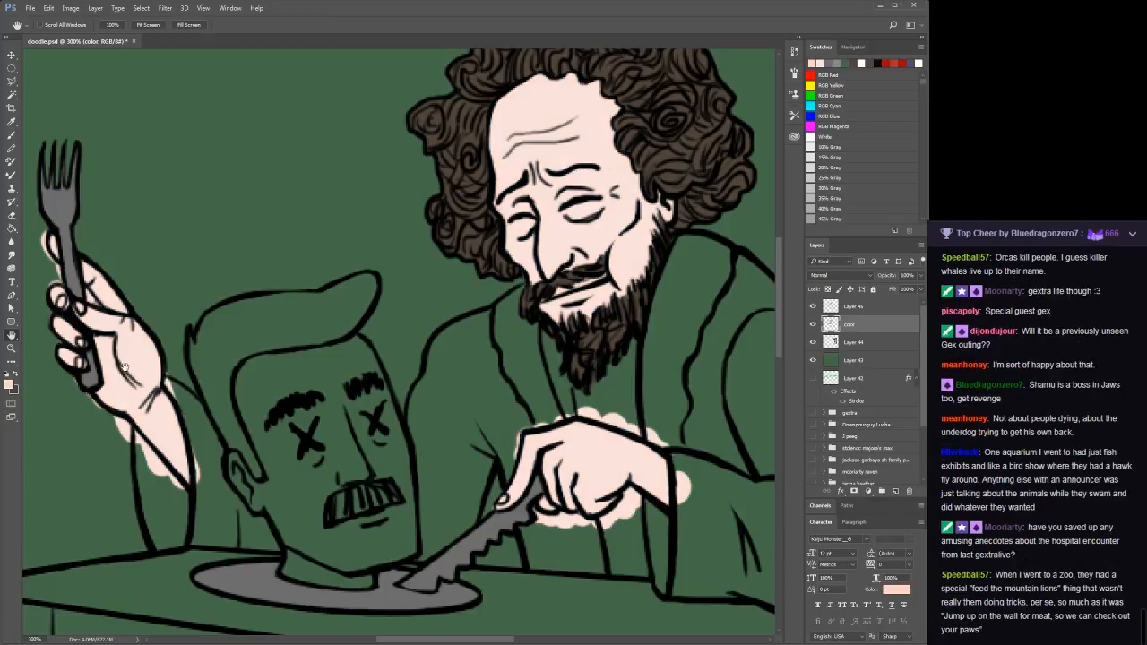
Recolour the bearded man's face, knife hand and fork hand in a slightly warmer pink skin tone with the Paint Bucket
key(b)
key(i)
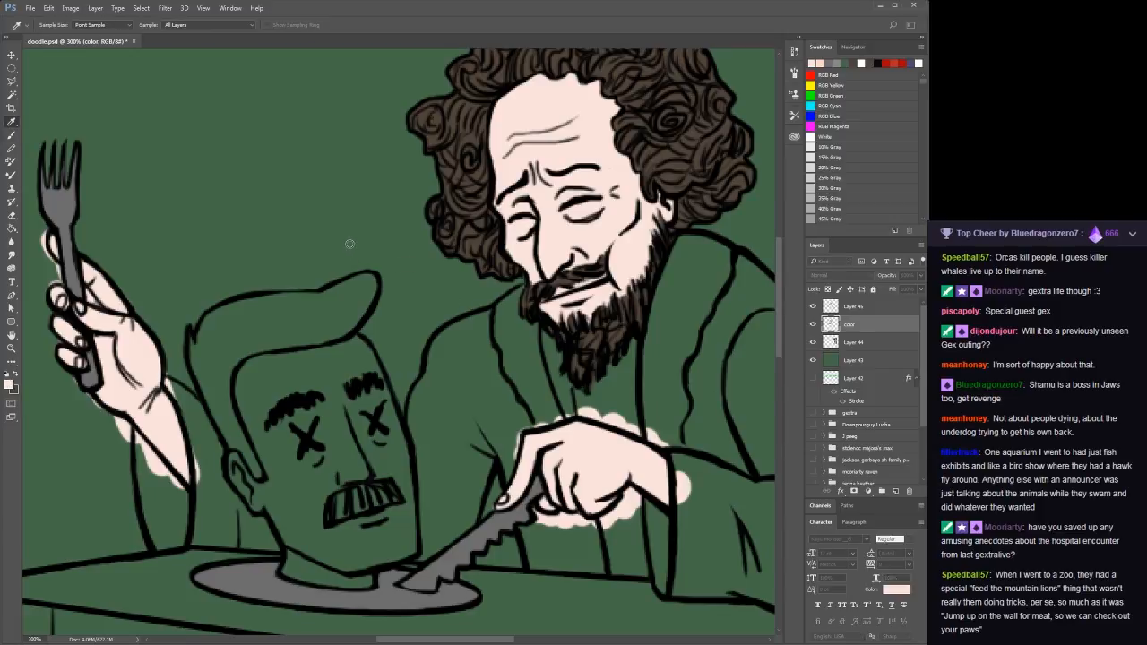
click(562, 229)
key(g)
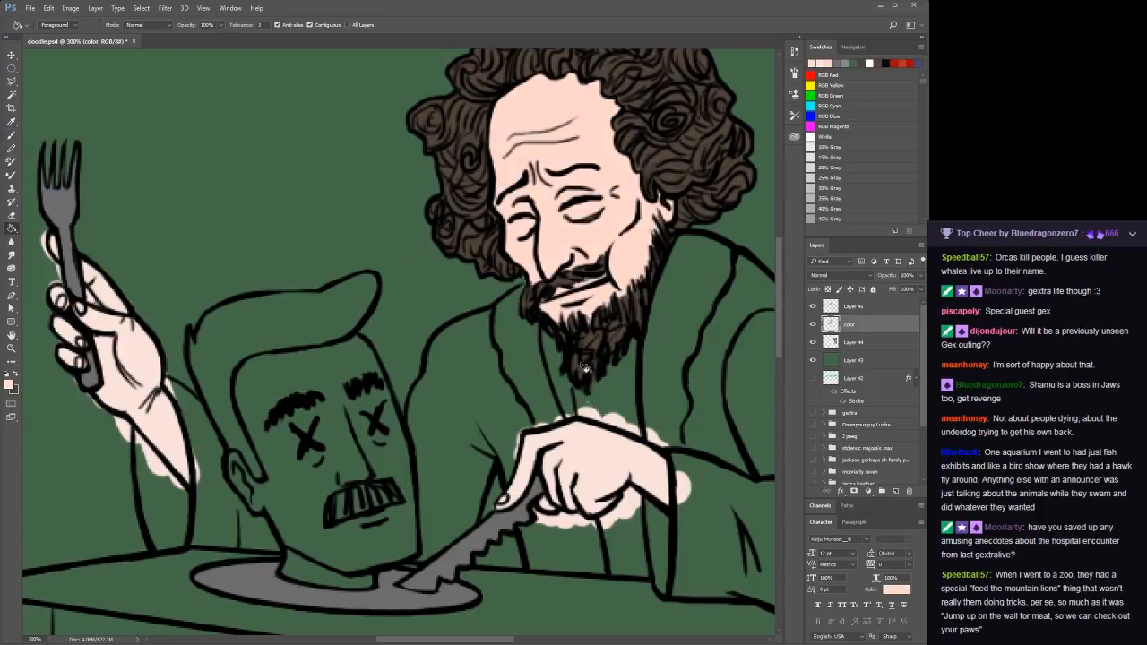
click(588, 460)
click(162, 370)
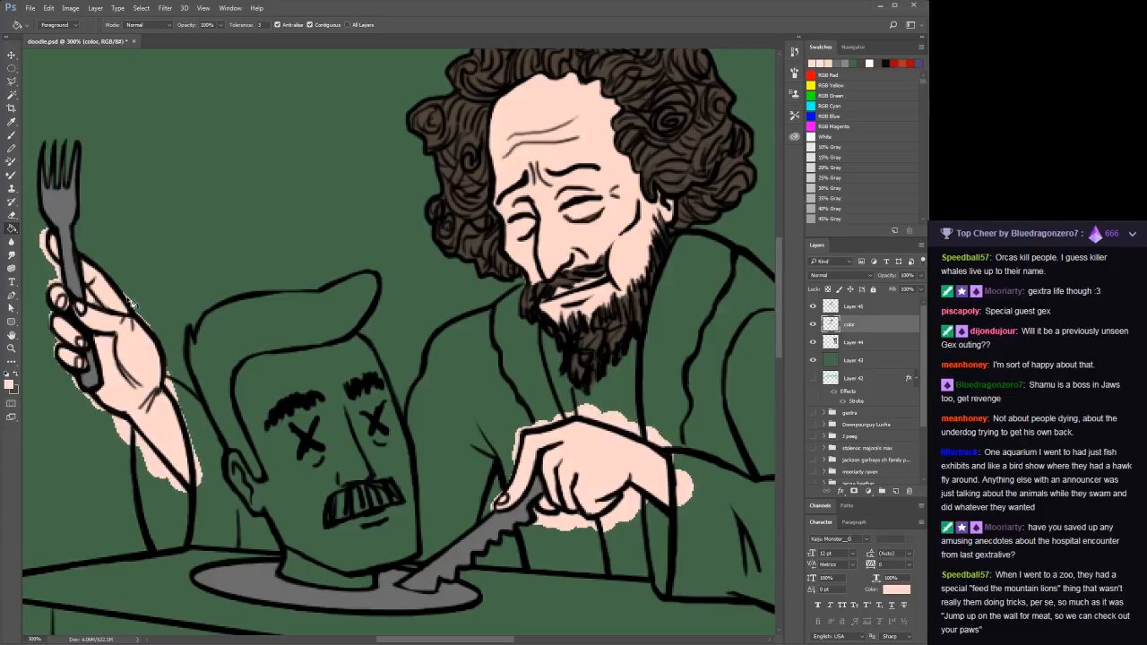
Touch up the curls beside the bearded man's forehead in sampled brown and the raised fork in its sampled grey
key(b)
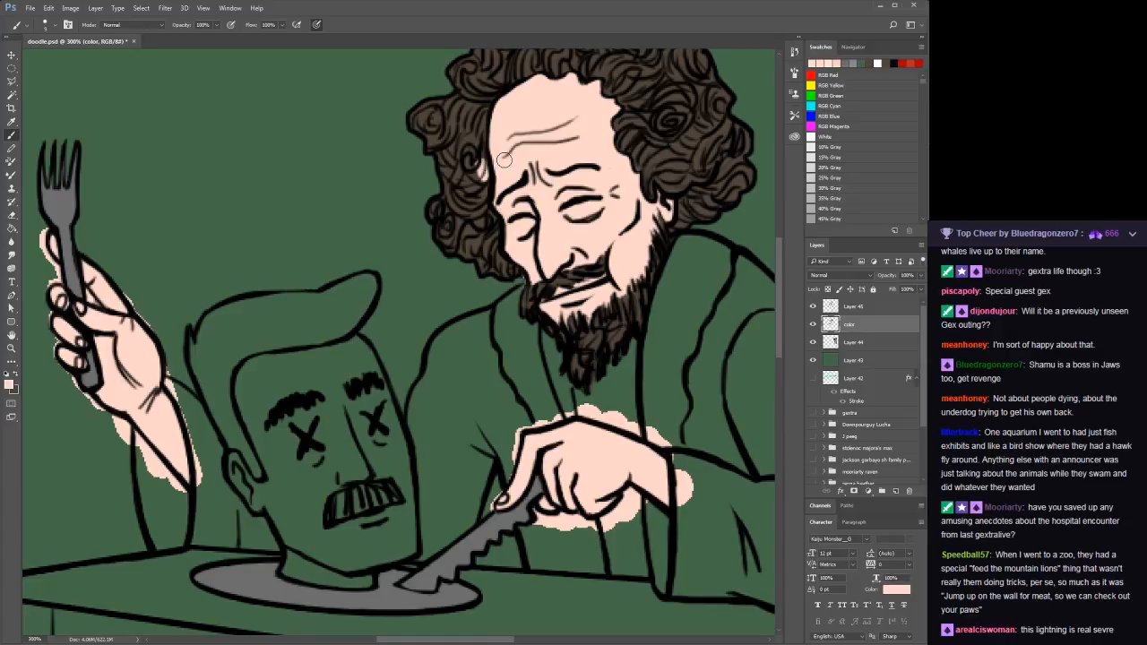
alt+click(477, 135)
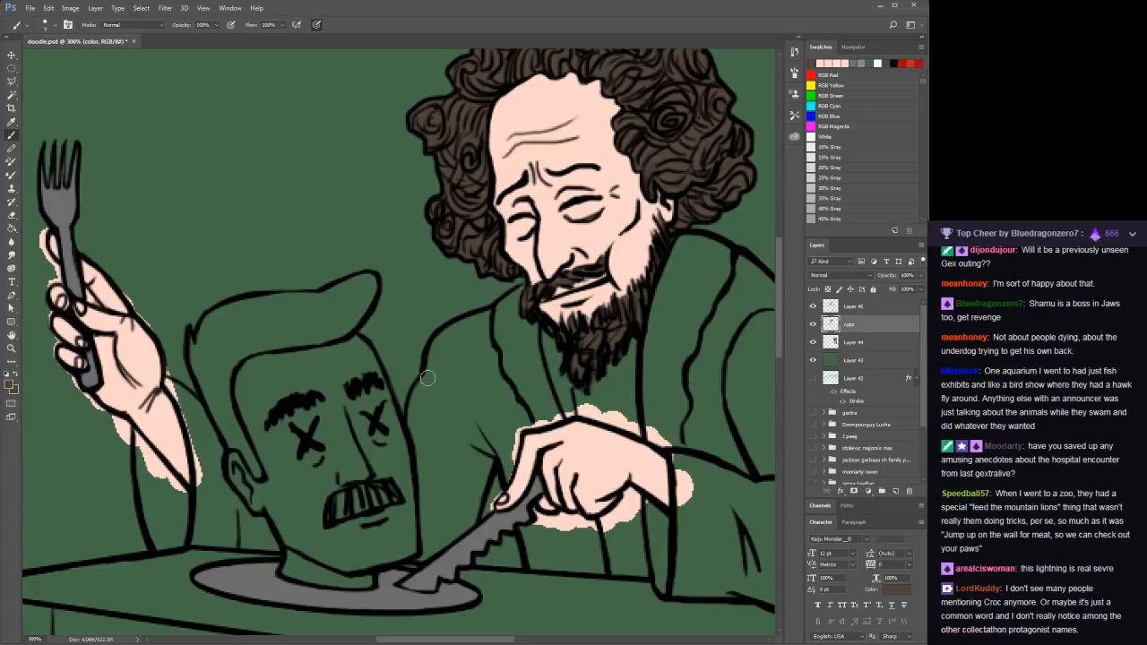
key(space)
drag(346, 391, 472, 383)
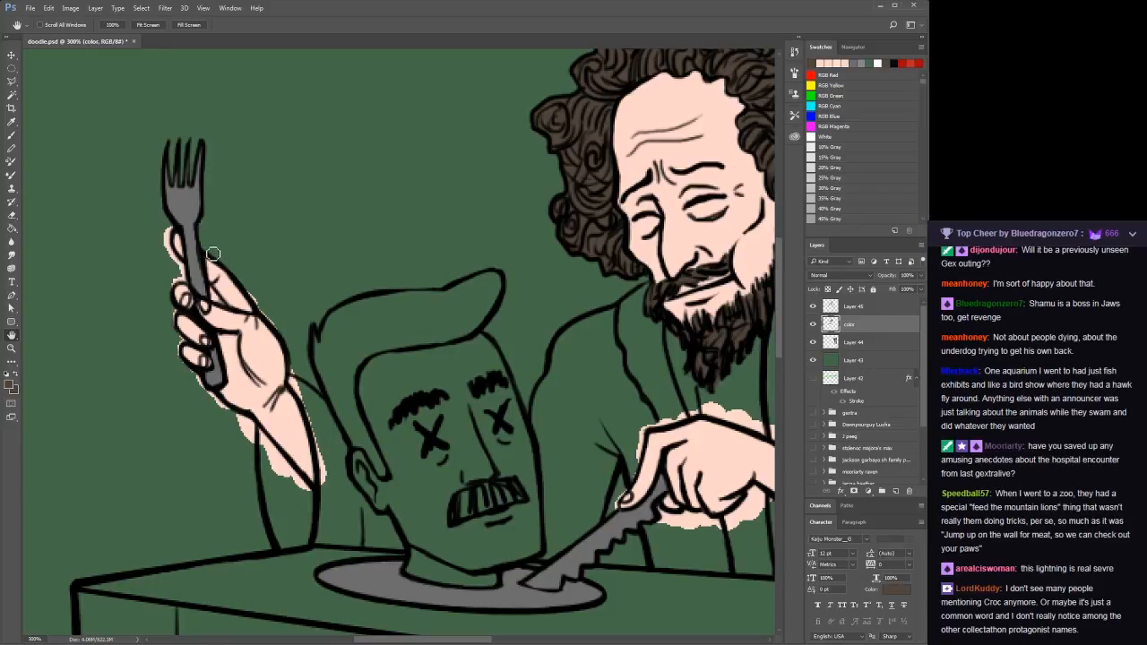
alt+click(184, 208)
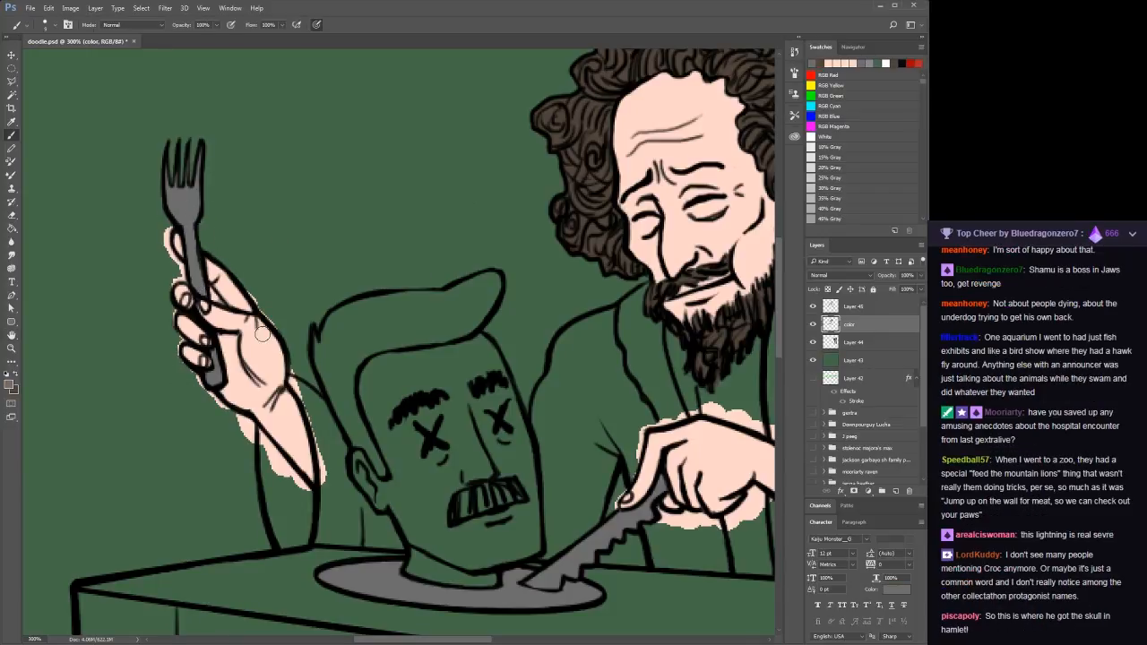
key(space)
drag(338, 386, 287, 382)
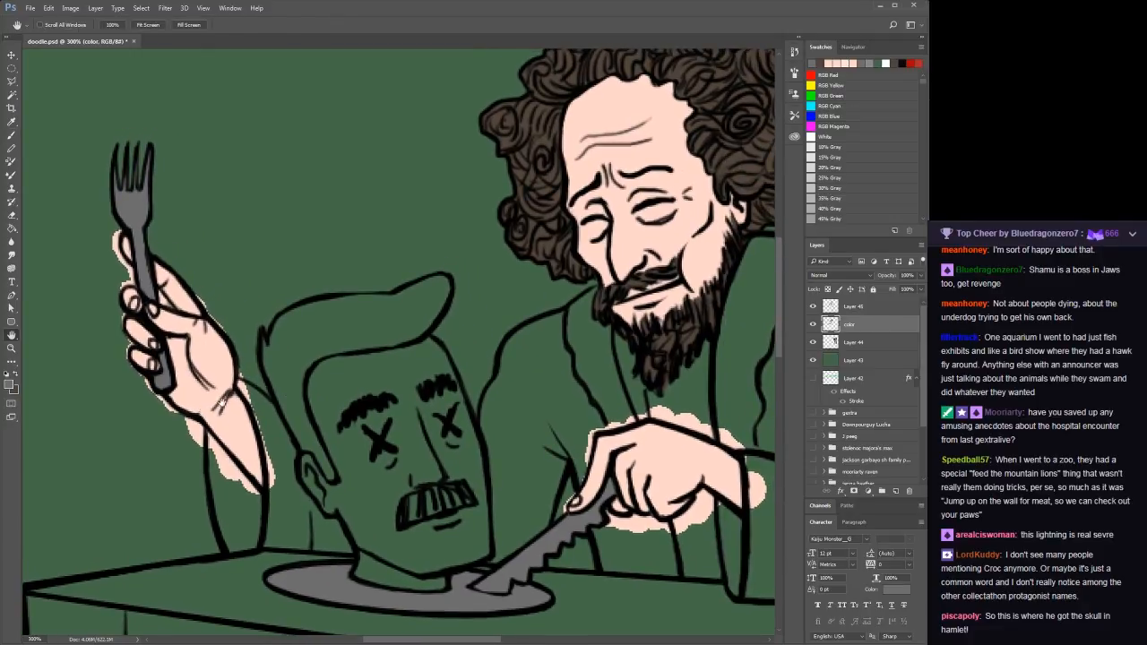
Paint the severed head's hair, sideburn and moustache in a dark brown
alt+click(242, 375)
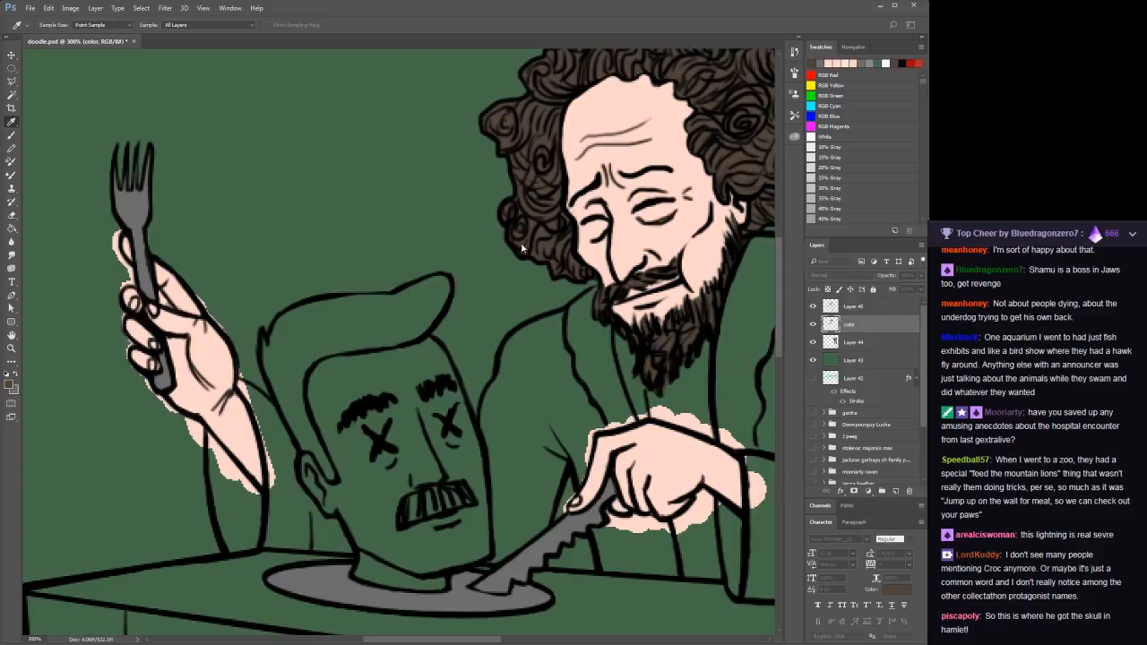
key(space)
mouse_move(276, 355)
mouse_down()
mouse_move(326, 471)
mouse_move(271, 361)
mouse_move(301, 314)
mouse_move(269, 355)
mouse_move(262, 336)
mouse_move(287, 344)
mouse_move(317, 306)
mouse_move(388, 305)
mouse_move(442, 281)
mouse_move(443, 300)
mouse_move(419, 332)
mouse_move(328, 361)
mouse_move(302, 396)
mouse_move(290, 357)
mouse_move(284, 368)
mouse_move(291, 328)
mouse_move(337, 350)
mouse_move(372, 324)
mouse_move(388, 338)
mouse_move(410, 304)
mouse_move(420, 318)
mouse_move(441, 290)
mouse_move(343, 314)
mouse_up()
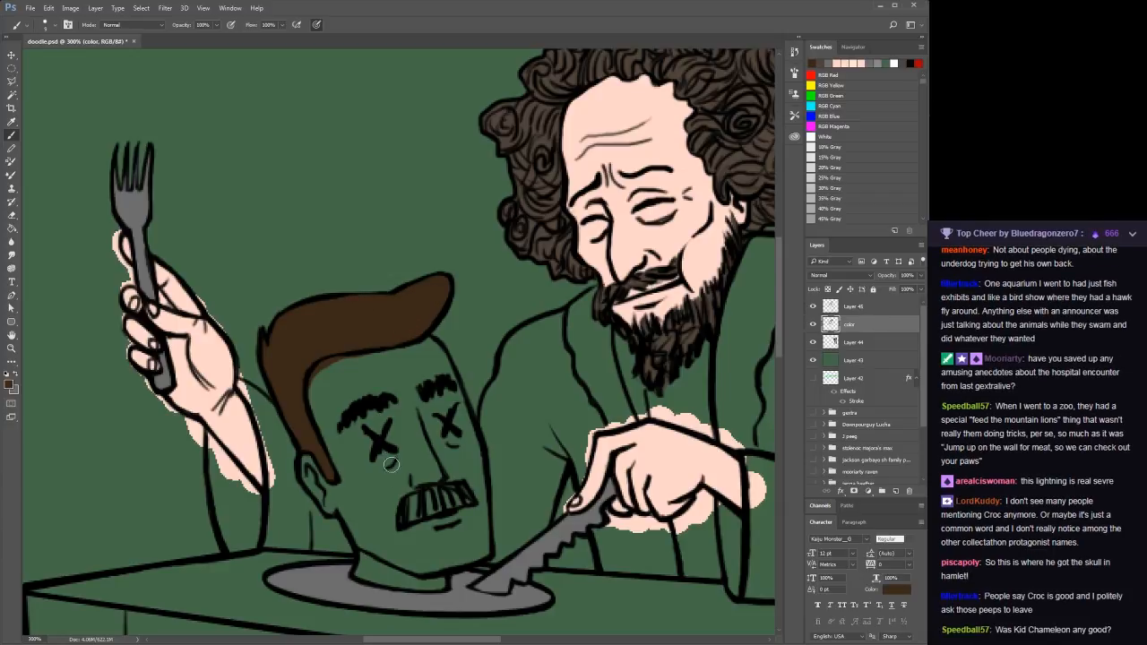
mouse_move(403, 493)
mouse_down()
mouse_move(403, 524)
mouse_move(423, 492)
mouse_move(453, 491)
mouse_move(428, 522)
mouse_move(460, 499)
mouse_up()
drag(283, 367, 288, 349)
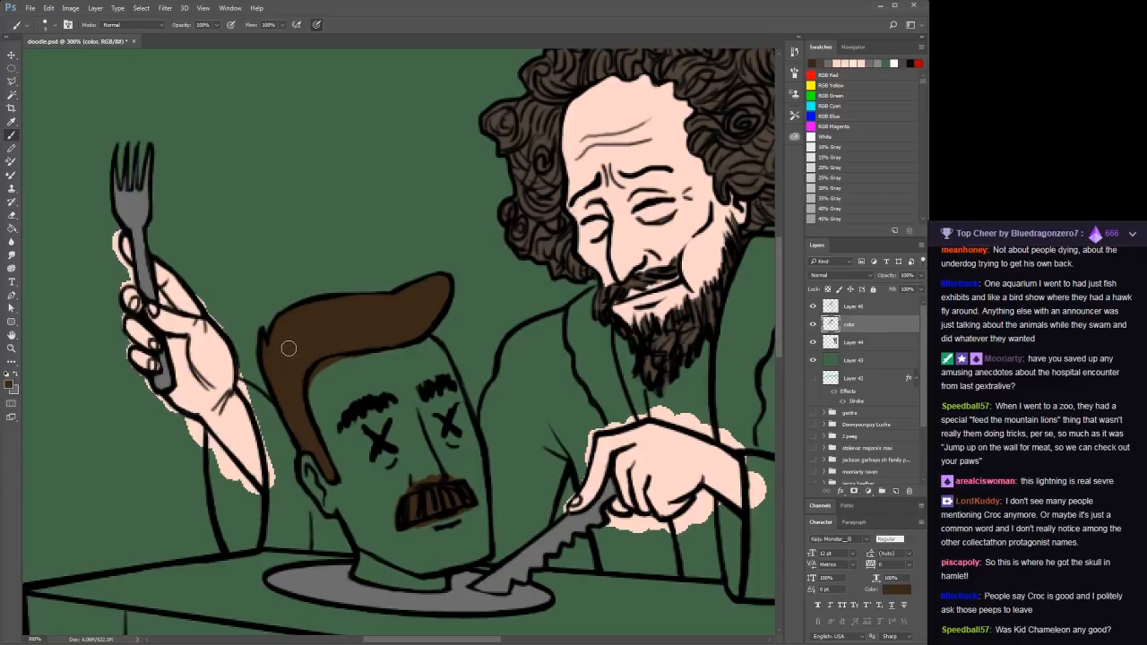
Paint the severed head's forehead, nose and upper cheeks in a dull pale skin tone and clean up the hairline in dark brown
alt+click(210, 346)
key(alt)
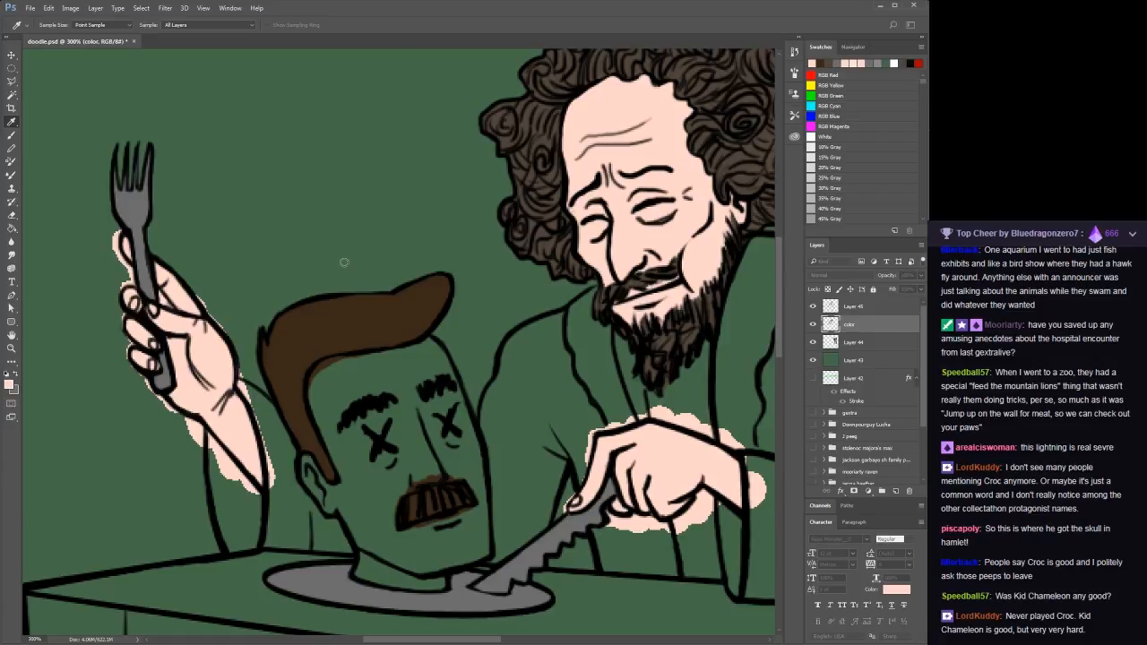
mouse_move(385, 416)
mouse_down()
mouse_move(389, 461)
mouse_move(407, 478)
mouse_move(434, 421)
mouse_move(430, 343)
mouse_move(317, 372)
mouse_move(316, 411)
mouse_move(360, 500)
mouse_move(357, 441)
mouse_move(393, 449)
mouse_move(357, 371)
mouse_move(408, 362)
mouse_up()
alt+click(358, 328)
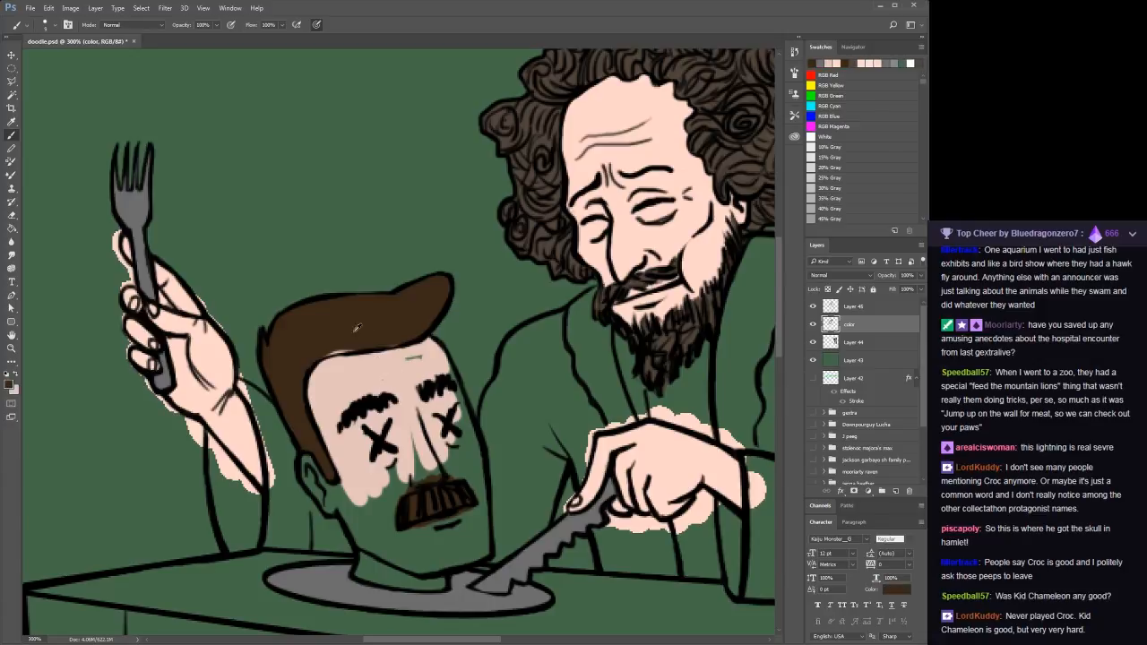
drag(319, 351, 346, 348)
Paint the severed head's ear, remaining cheeks, jaw and chin on the color layer in the sampled pale skin tone
alt+click(335, 456)
mouse_move(306, 462)
mouse_down()
mouse_move(331, 509)
mouse_move(314, 466)
mouse_move(349, 488)
mouse_move(343, 508)
mouse_move(361, 536)
mouse_move(366, 523)
mouse_move(389, 549)
mouse_move(378, 491)
mouse_move(388, 516)
mouse_move(401, 487)
mouse_move(447, 473)
mouse_move(383, 499)
mouse_up()
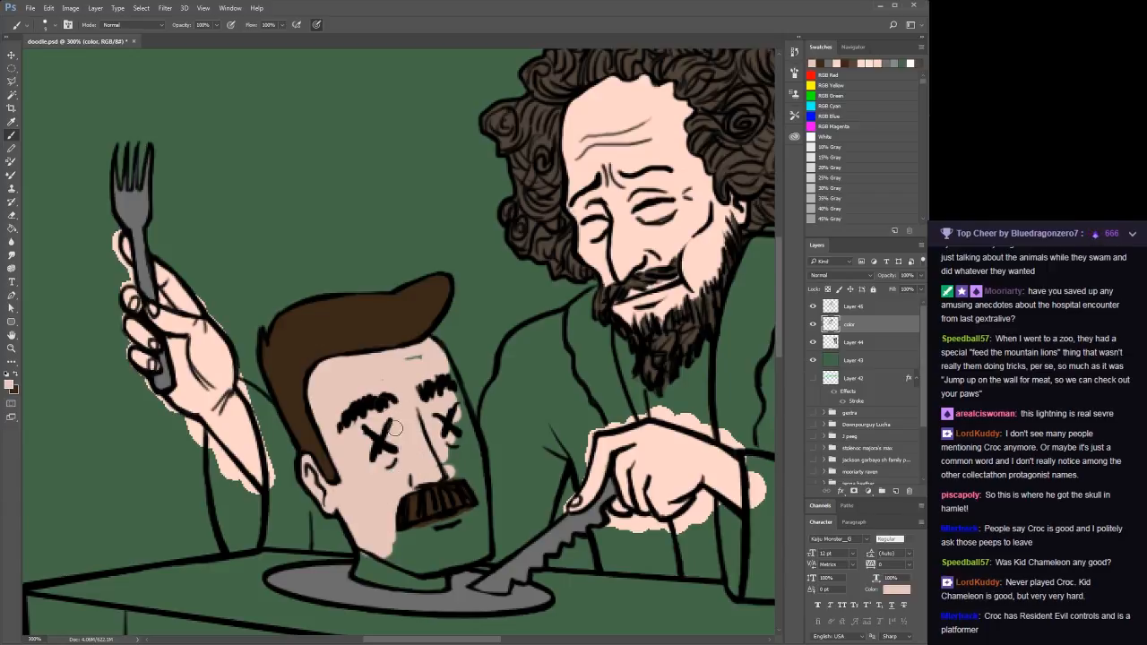
drag(403, 358, 421, 361)
mouse_move(457, 411)
mouse_down()
mouse_move(475, 453)
mouse_move(448, 470)
mouse_move(457, 477)
mouse_move(460, 458)
mouse_move(484, 506)
mouse_move(475, 557)
mouse_up()
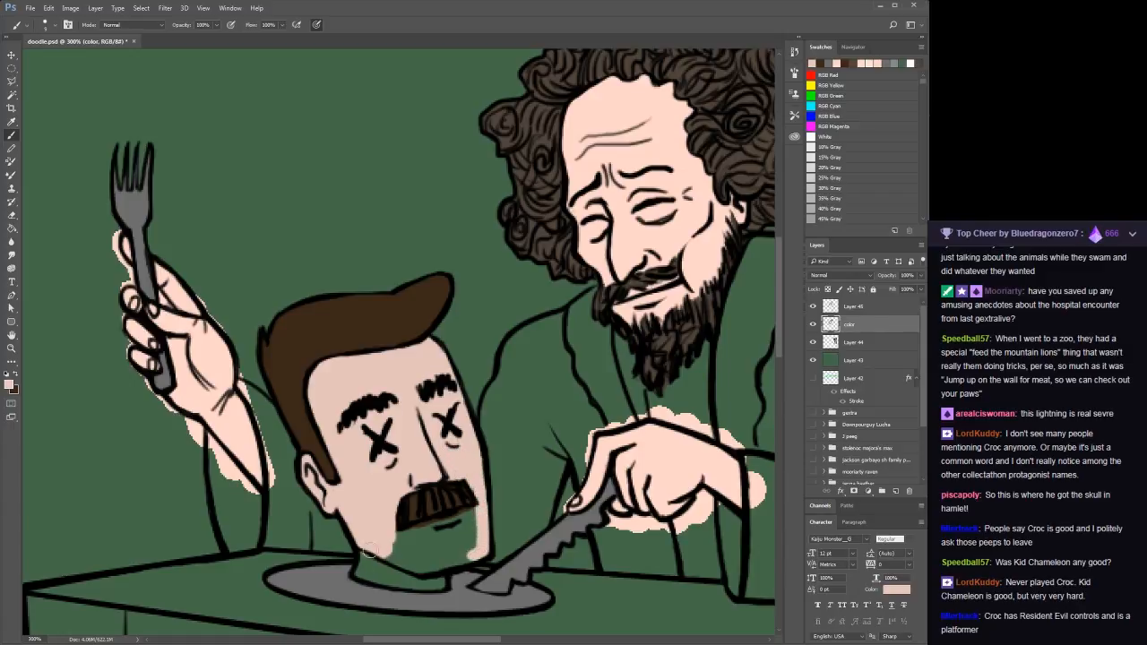
mouse_move(388, 547)
mouse_down()
mouse_move(419, 567)
mouse_move(406, 524)
mouse_up()
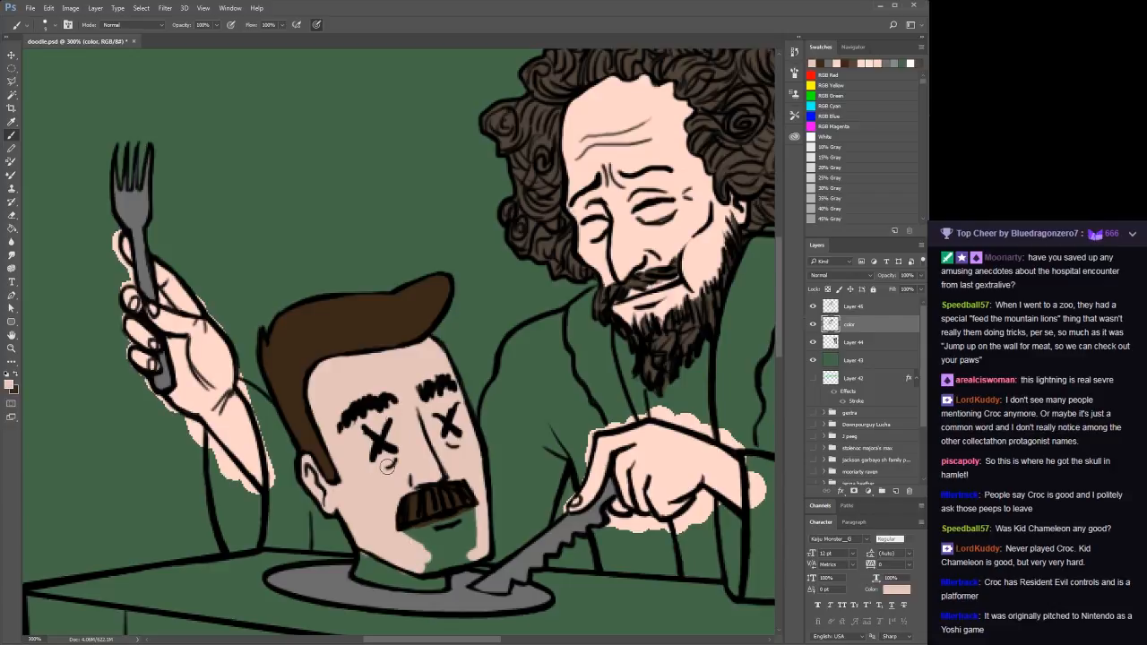
mouse_move(464, 559)
mouse_down()
mouse_move(440, 544)
mouse_move(484, 511)
mouse_move(406, 536)
mouse_move(421, 549)
mouse_move(446, 529)
mouse_move(423, 555)
mouse_move(443, 553)
mouse_move(475, 522)
mouse_move(447, 555)
mouse_move(453, 562)
mouse_move(410, 551)
mouse_up()
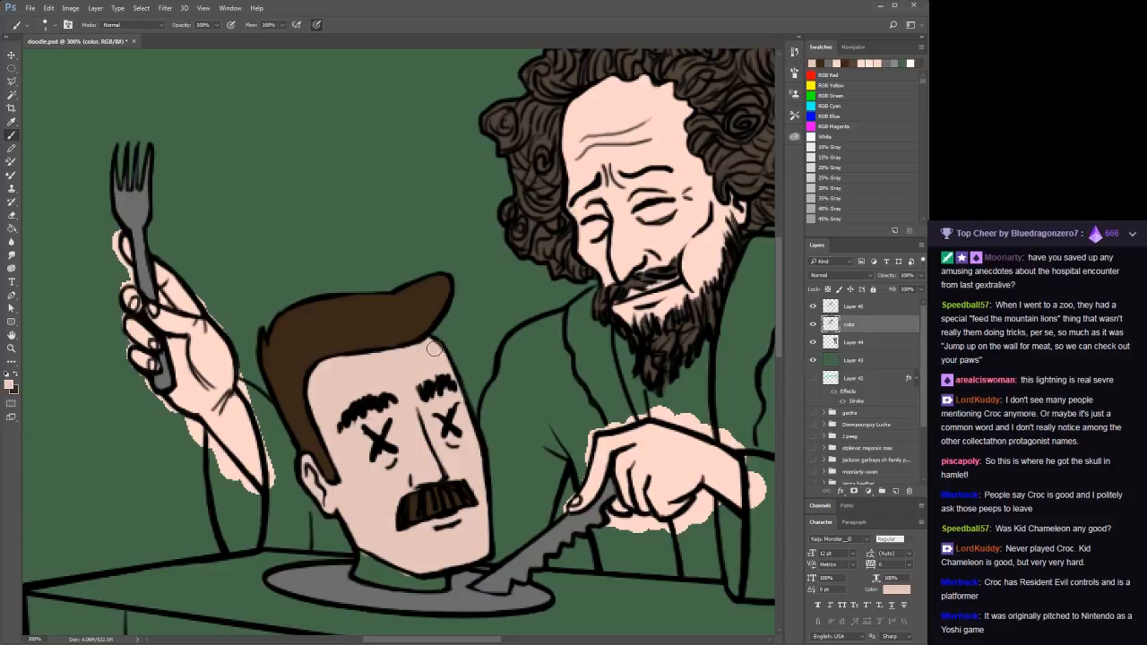
Paint the severed head's neck in the same pale skin tone, sampling the plate's grey and the face's skin for edge touch-ups
mouse_move(359, 558)
mouse_down()
mouse_move(375, 581)
mouse_move(394, 575)
mouse_move(384, 568)
mouse_move(440, 583)
mouse_up()
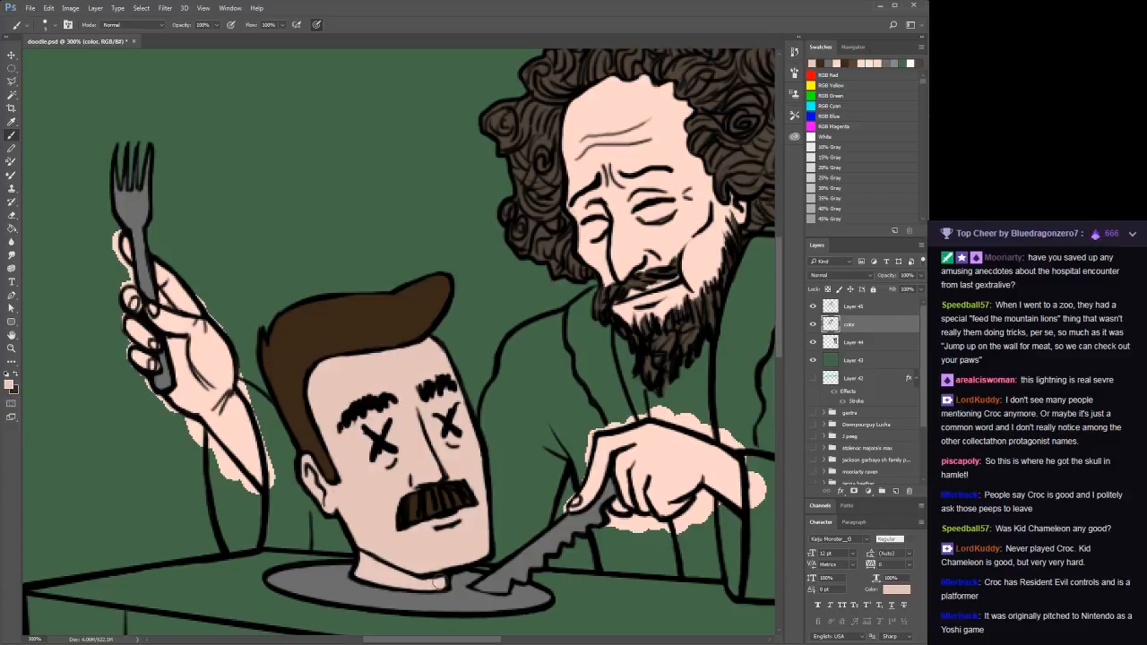
alt+click(332, 581)
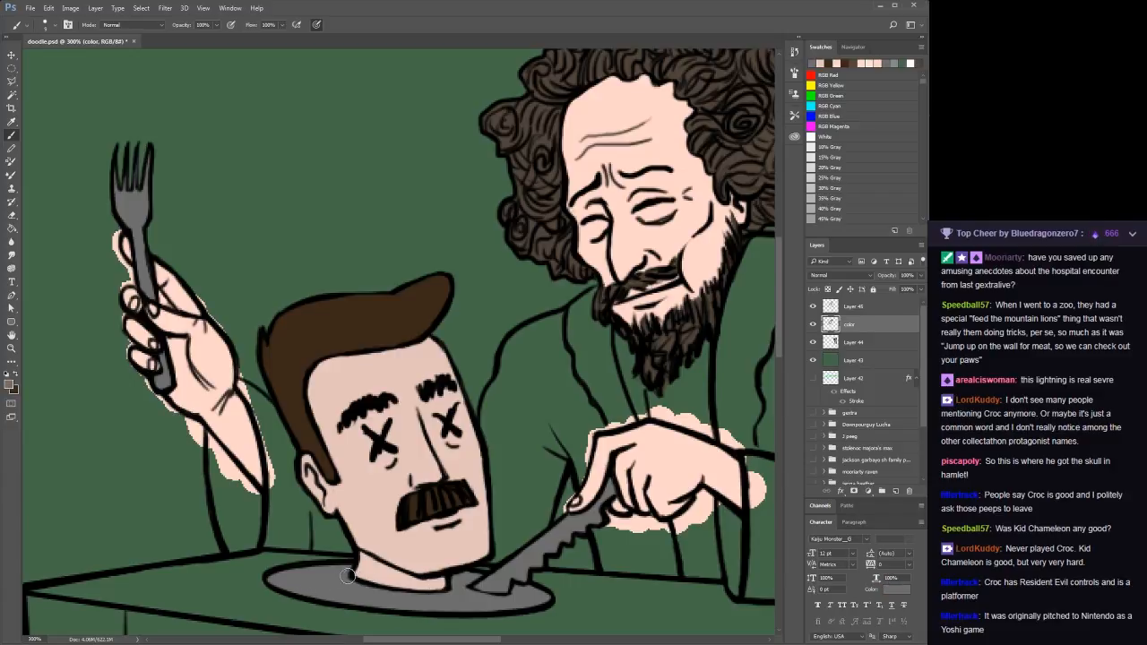
alt+click(381, 507)
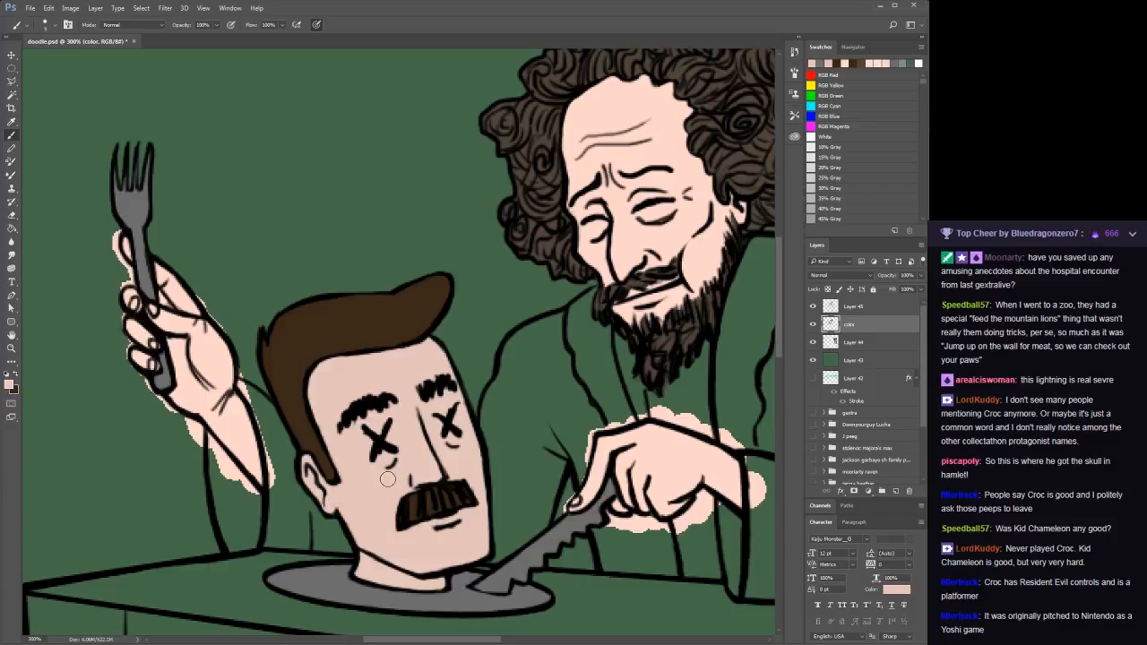
click(848, 308)
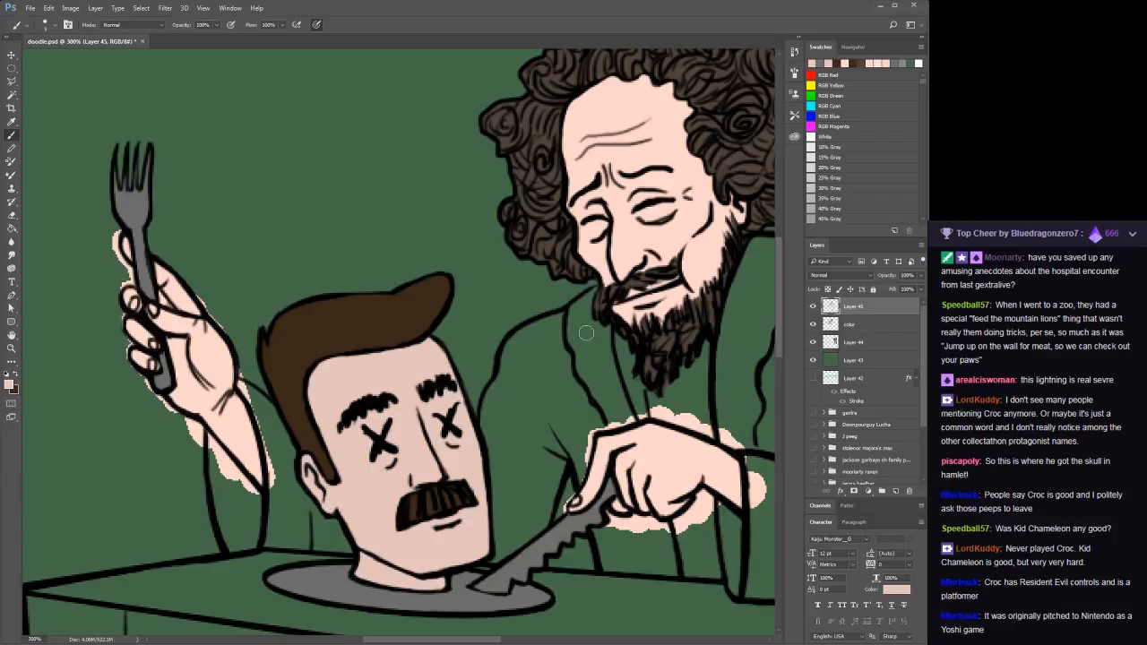
click(852, 324)
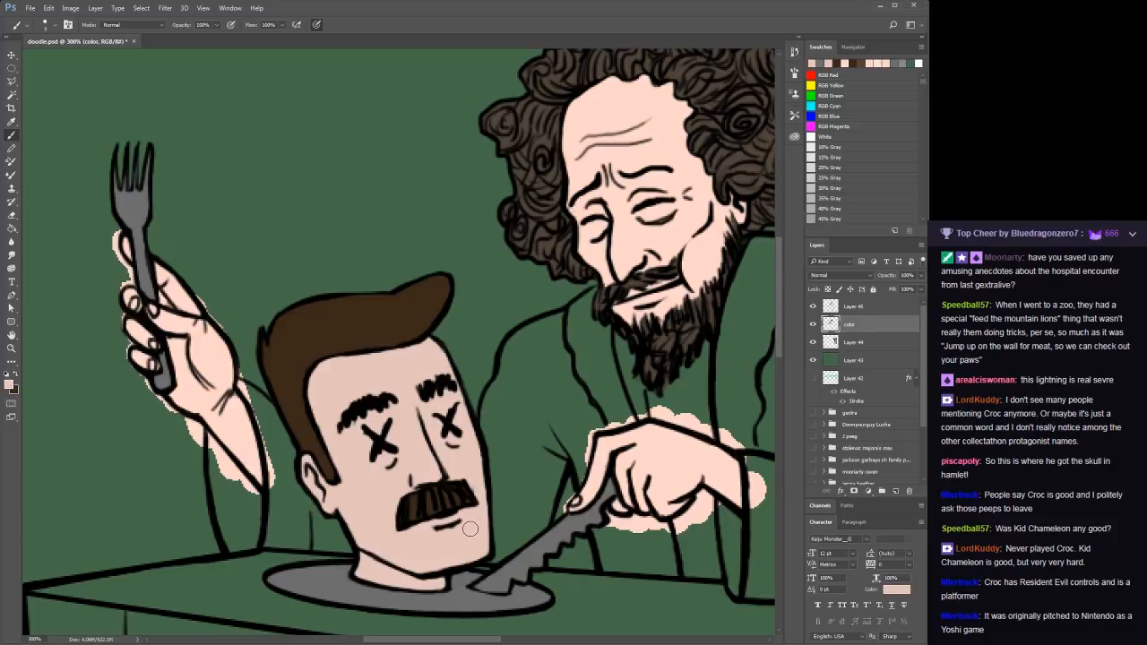
Recolour the severed head's face and neck in a lighter, faintly pink pale skin tone with the Paint Bucket
key(i)
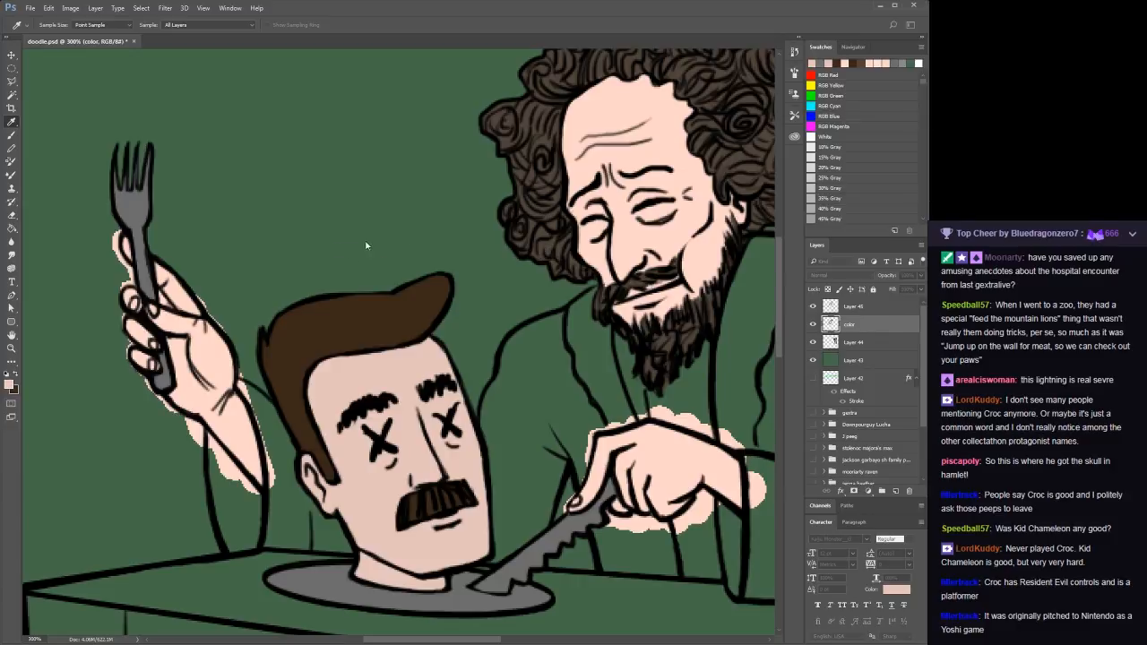
key(g)
click(377, 516)
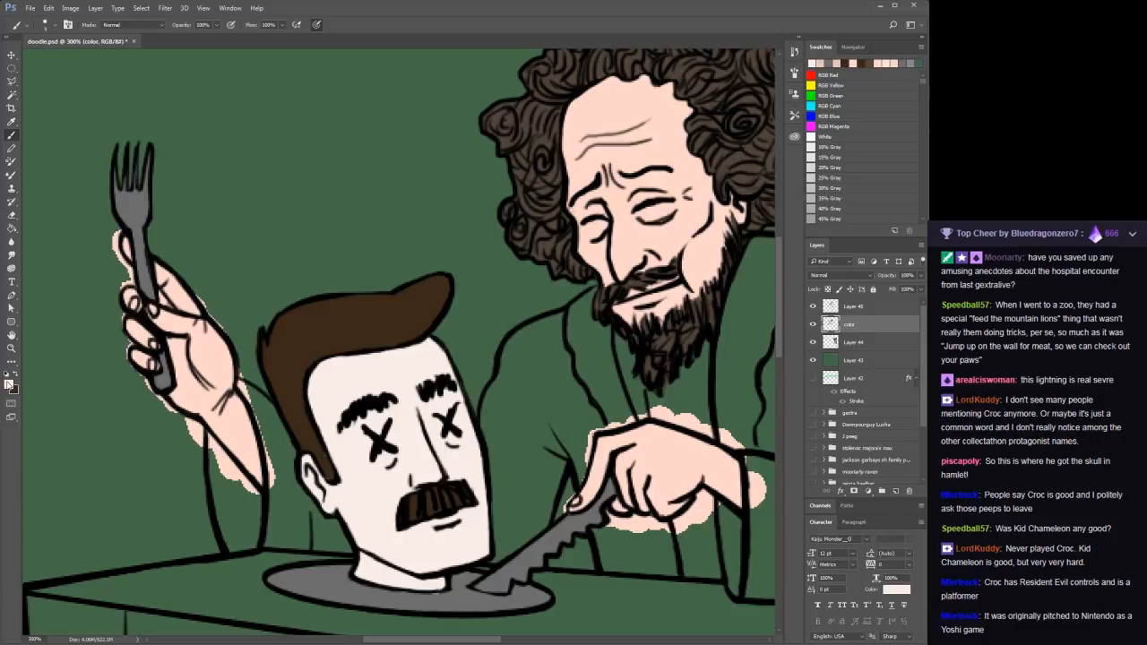
key(i)
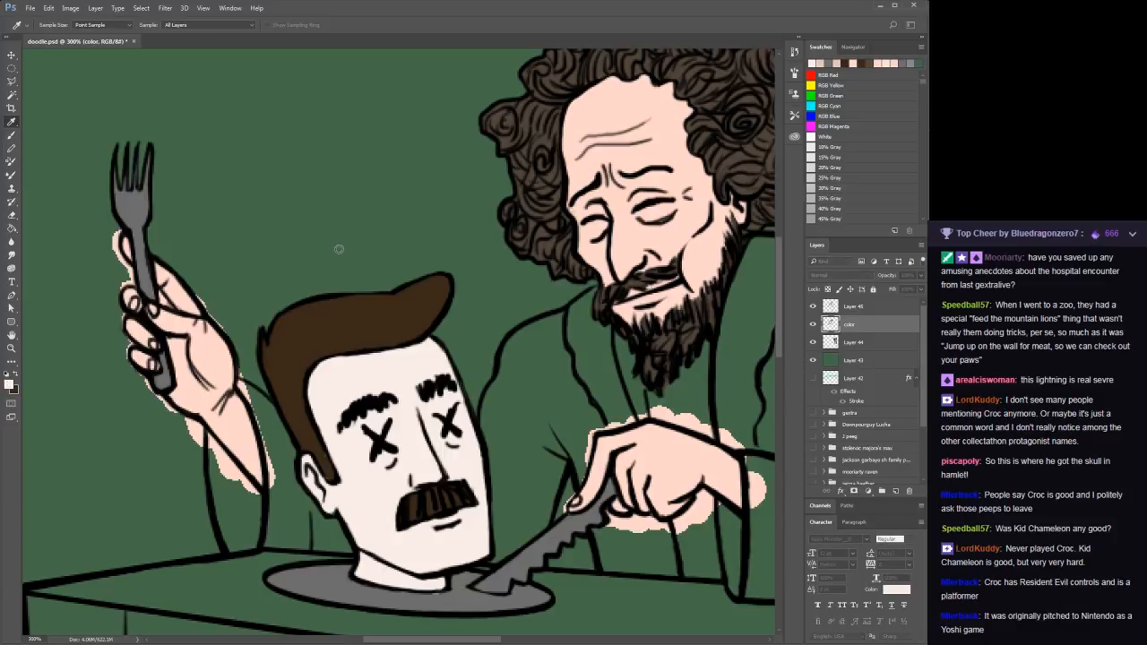
click(540, 248)
key(g)
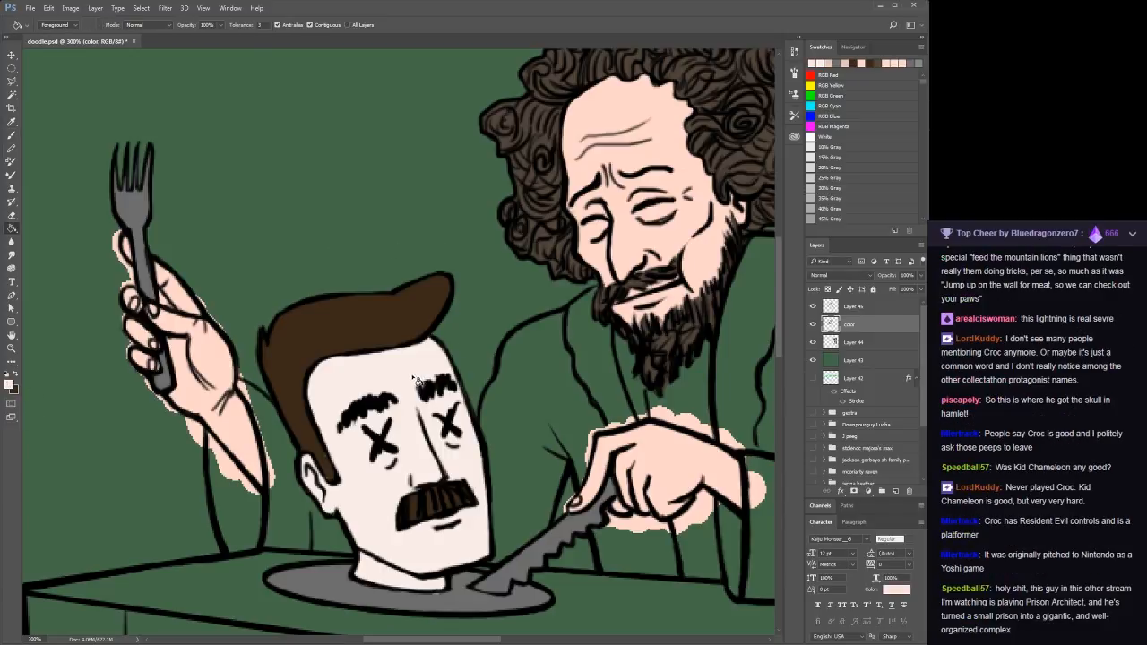
click(414, 379)
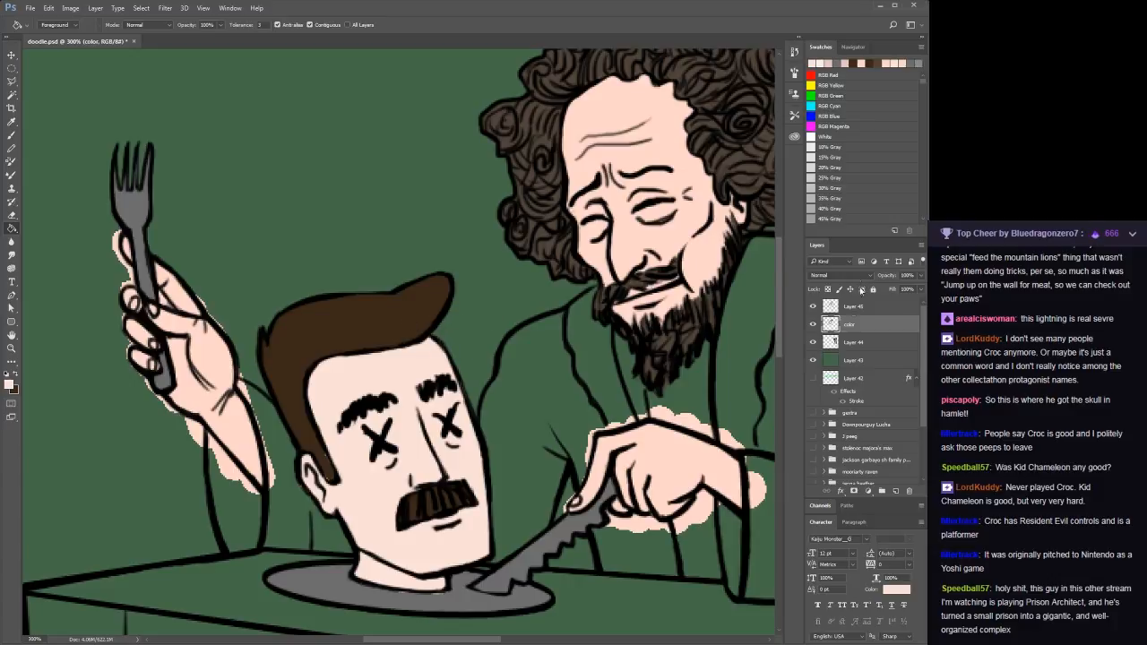
Touch up the severed head's outline in black, its sideburn in dark brown and the plate around its neck in grey, and save the file
click(851, 308)
key(b)
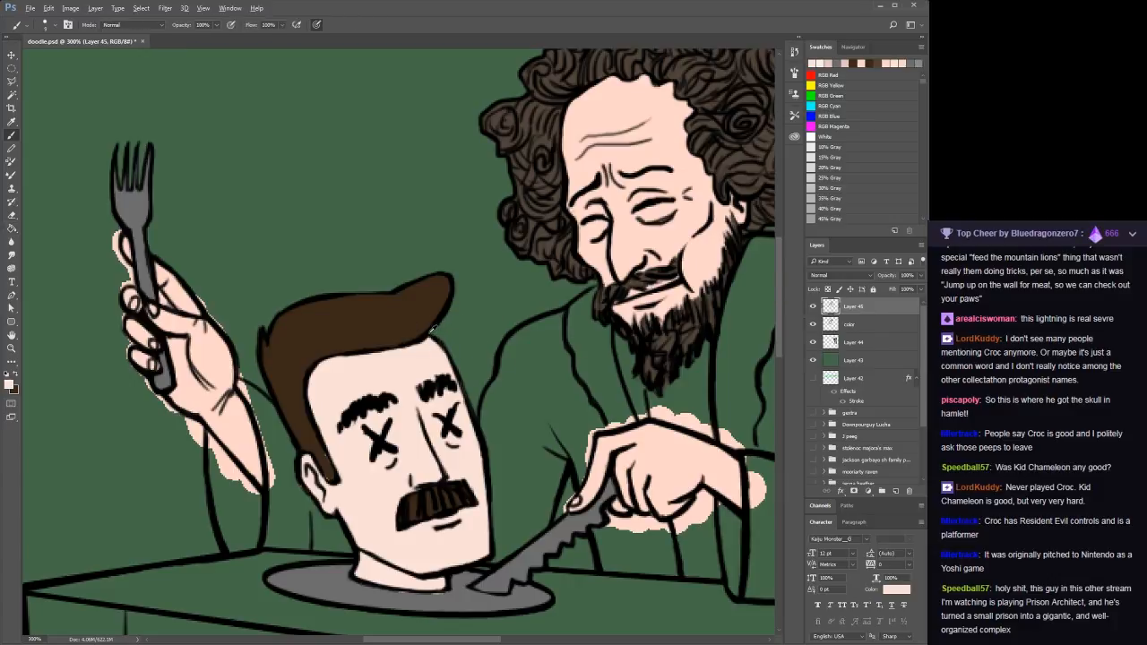
key(d)
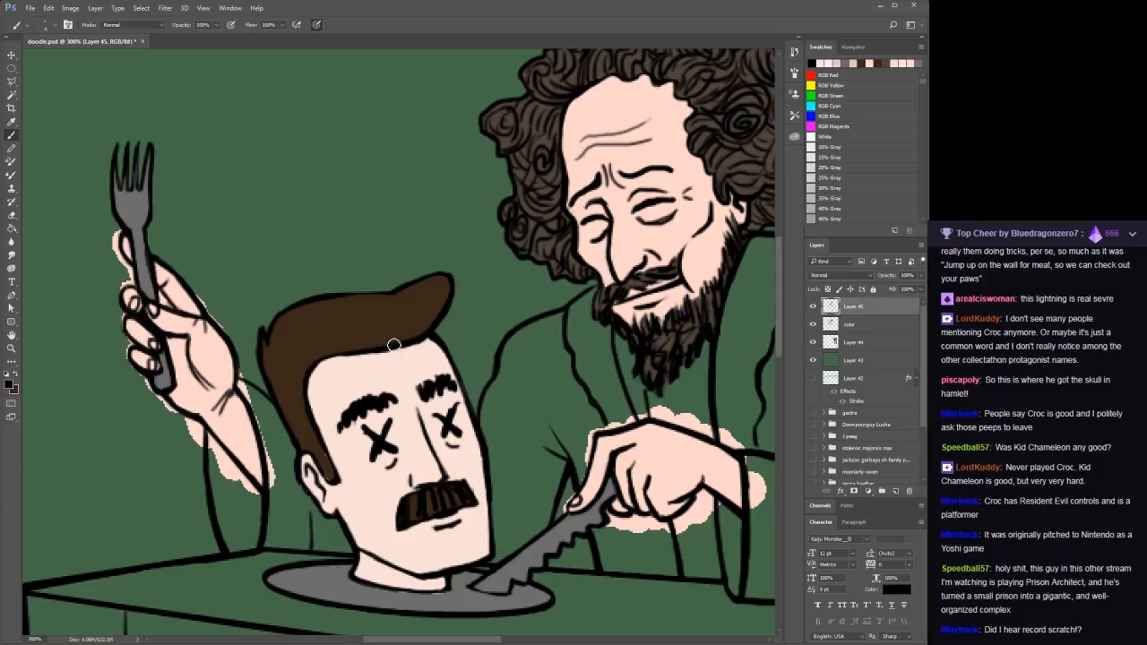
click(849, 324)
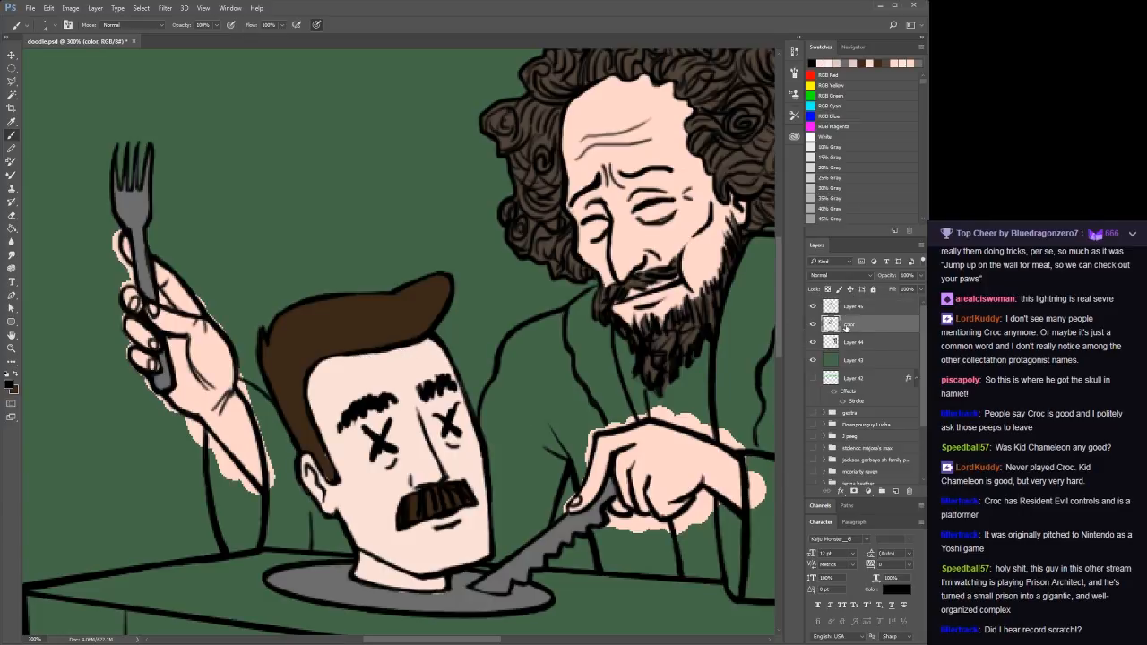
drag(323, 433, 309, 423)
alt+click(311, 430)
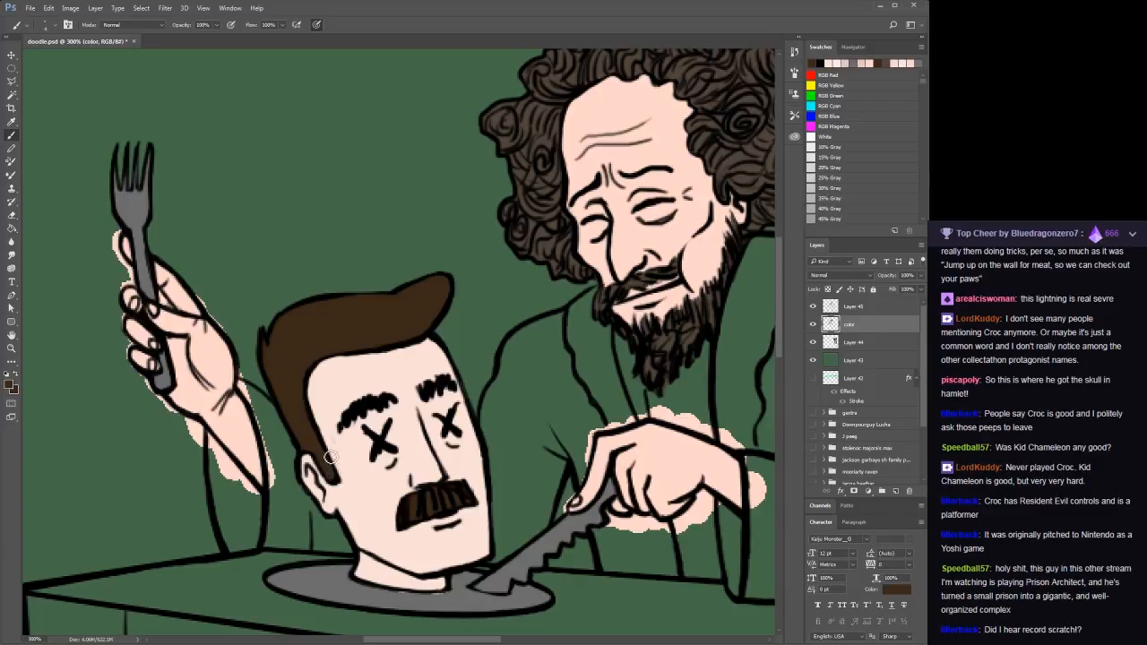
alt+click(460, 596)
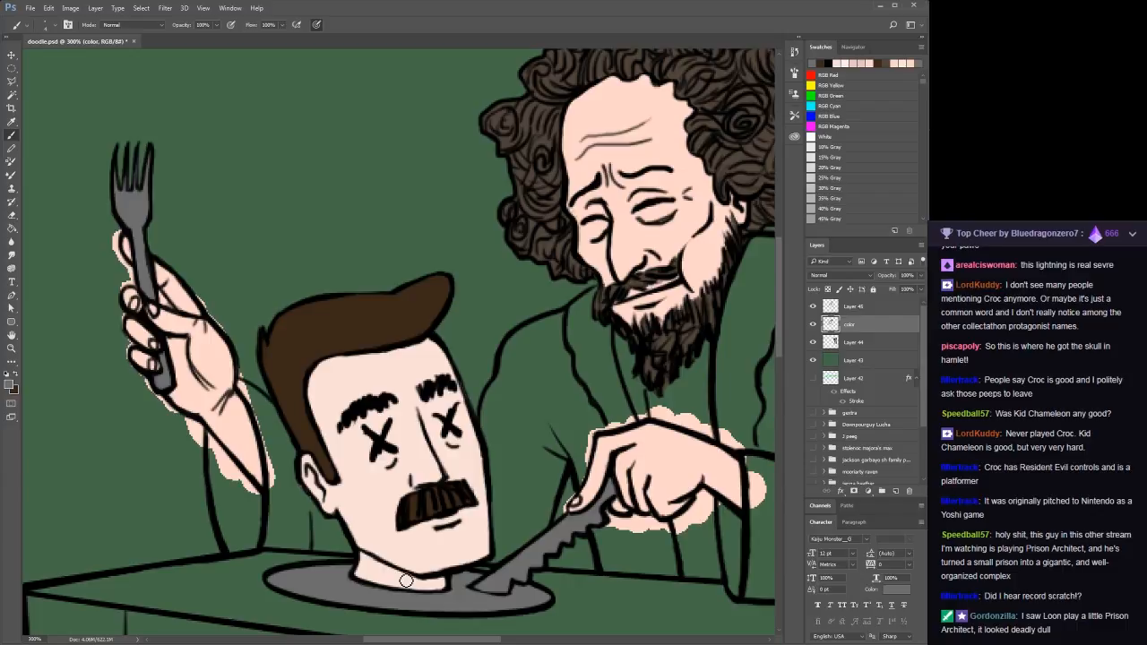
key(ctrl+s)
Touch up the severed head's outline beside the far eye in sampled black on Layer 45
click(851, 342)
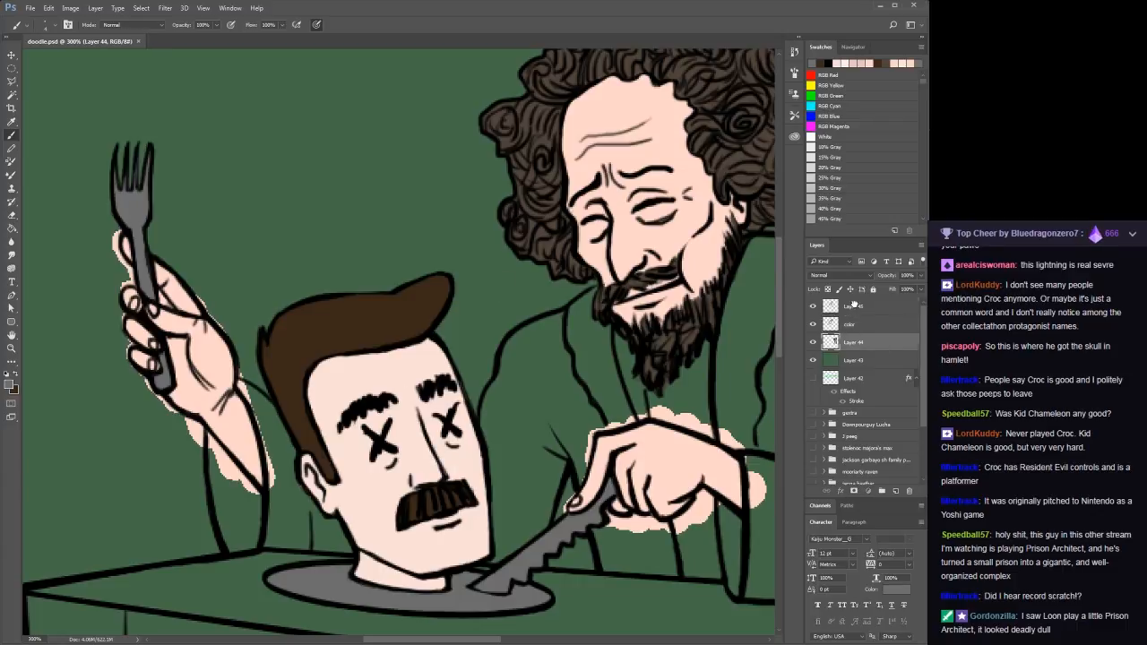
click(856, 307)
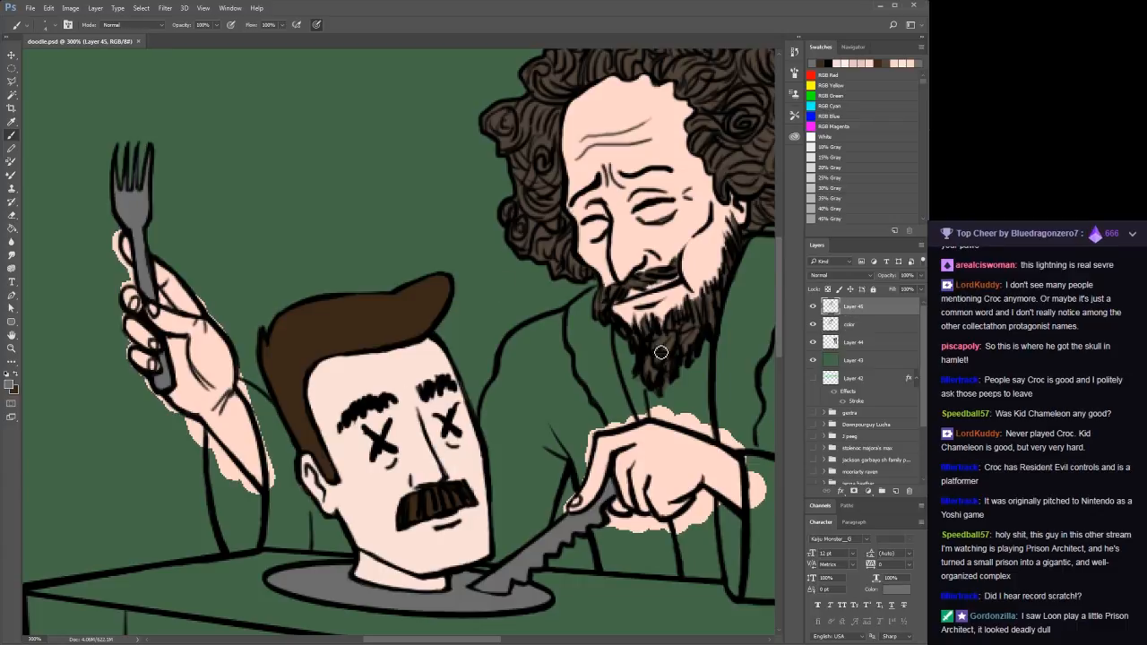
alt+click(440, 333)
drag(466, 398, 477, 419)
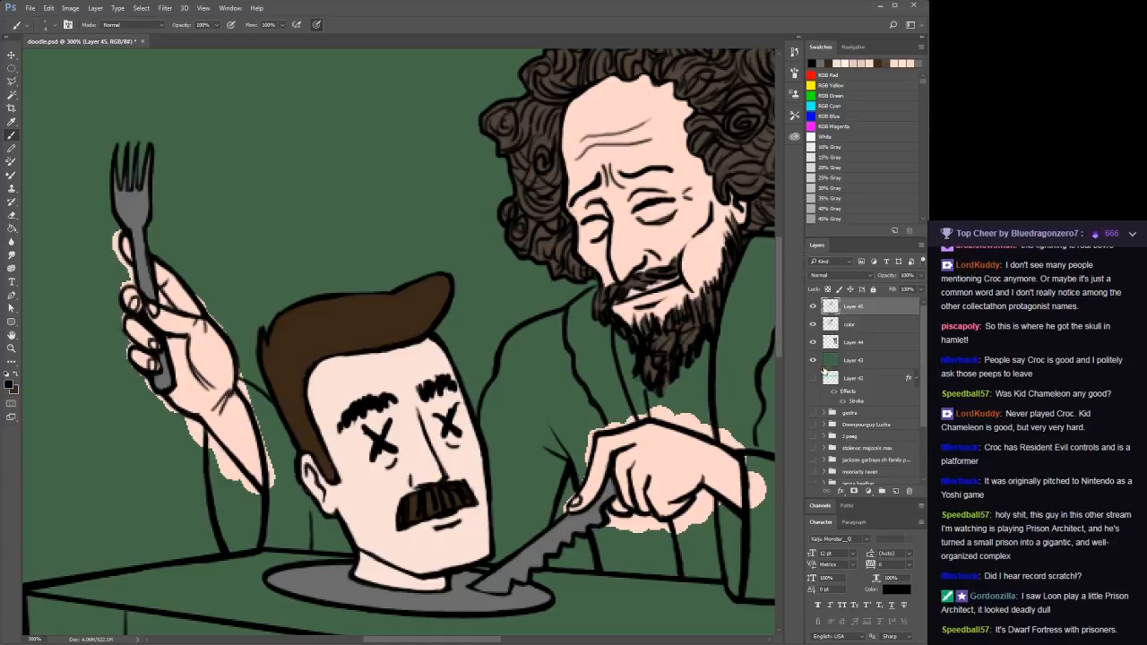
Remove the skin colour spilling outside the fork hand on the color layer, touch up its fingers in sampled skin pink, and save the file
click(850, 327)
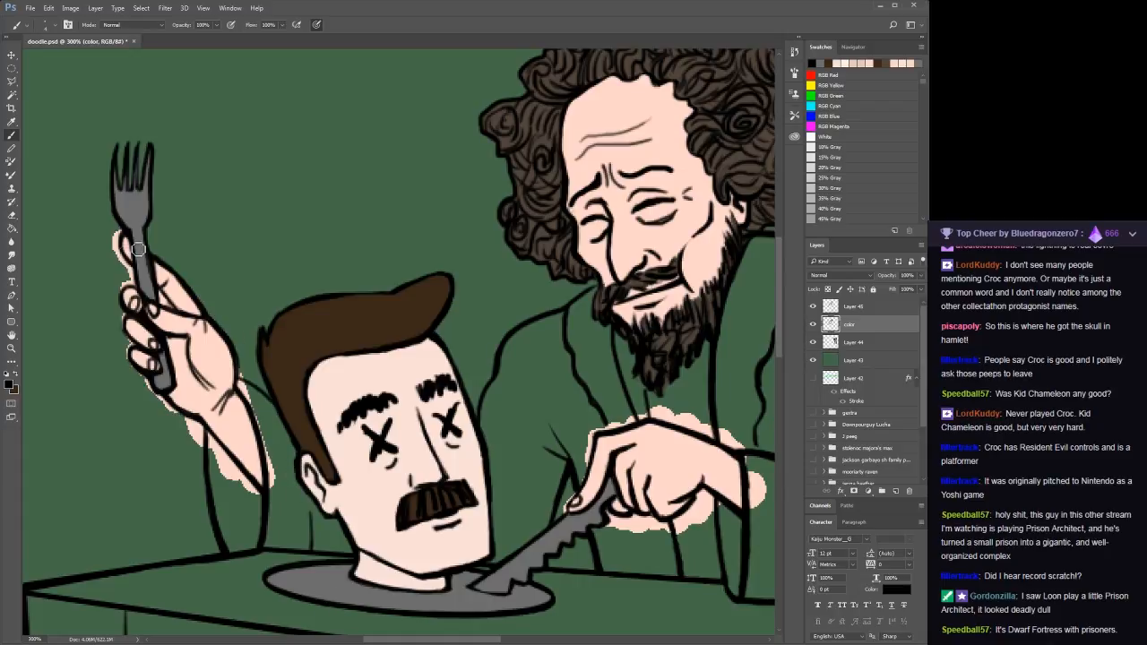
mouse_move(117, 252)
mouse_down()
mouse_move(130, 283)
mouse_move(121, 292)
mouse_move(136, 348)
mouse_move(126, 368)
mouse_move(125, 358)
mouse_move(158, 404)
mouse_move(198, 430)
mouse_move(203, 457)
mouse_move(185, 355)
mouse_up()
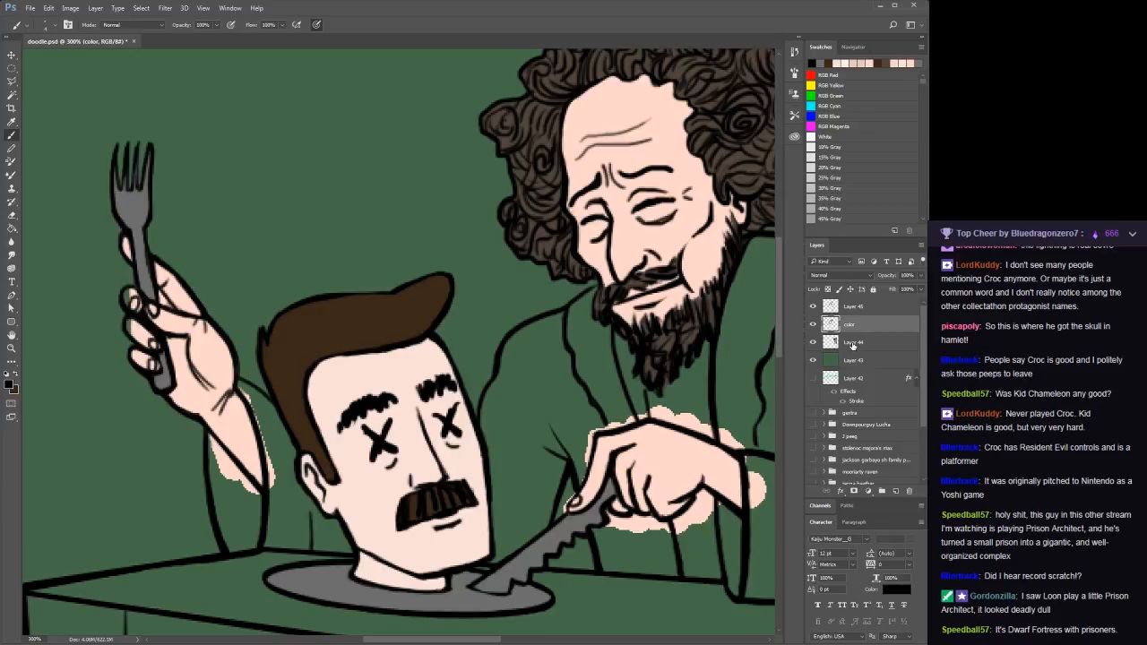
click(848, 307)
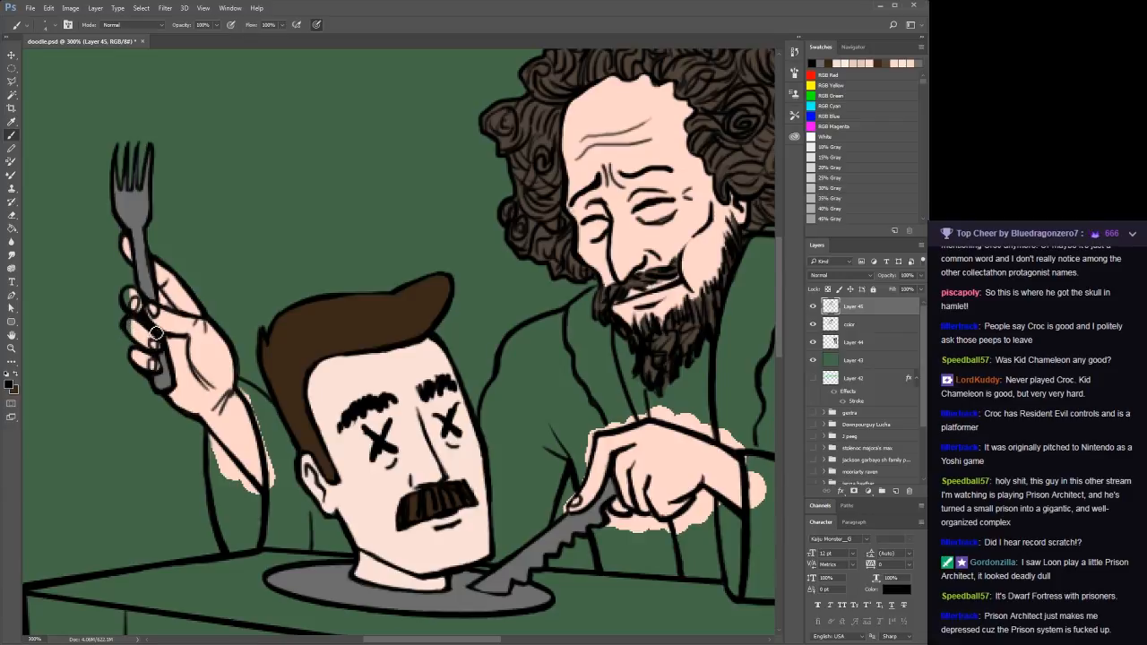
alt+click(182, 367)
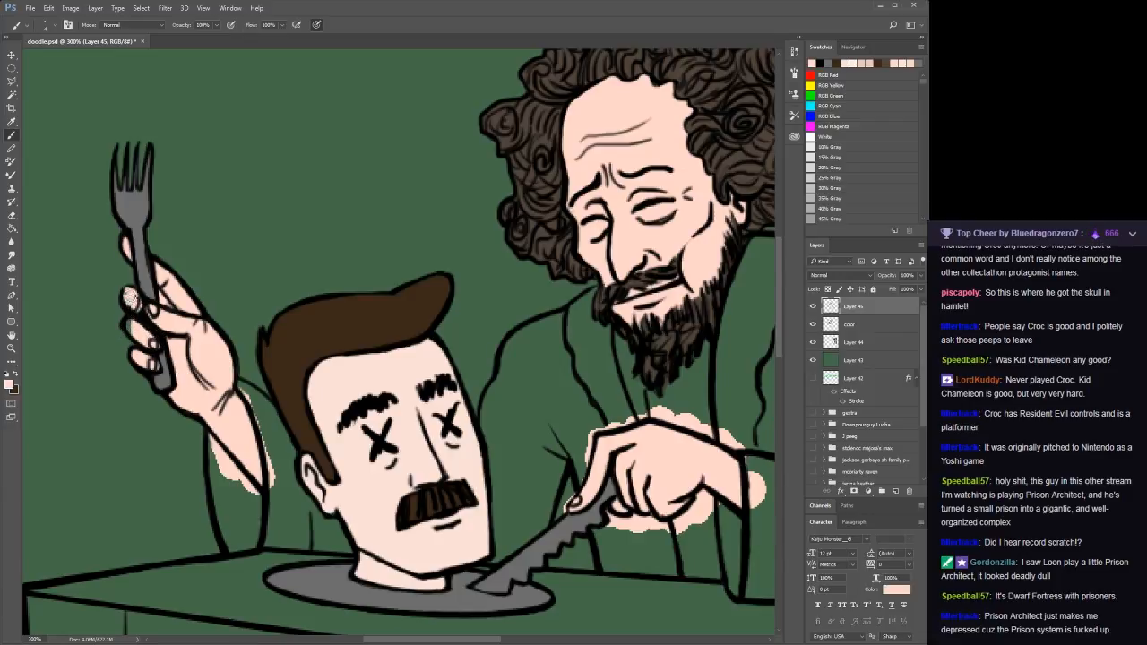
click(860, 325)
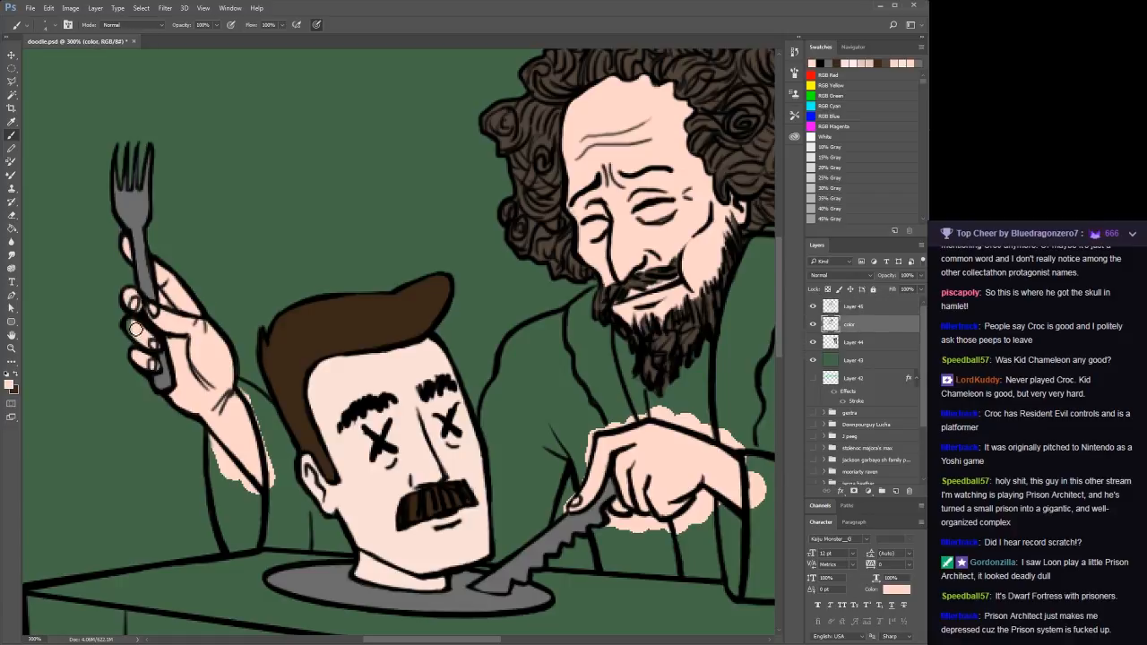
key(ctrl+s)
Paint the bearded man's near collar and the shirt front beneath his beard in light grey on the color layer
key(space)
mouse_move(382, 406)
mouse_down()
mouse_move(224, 289)
mouse_move(185, 206)
mouse_move(226, 457)
mouse_move(215, 491)
mouse_up()
drag(479, 262, 418, 243)
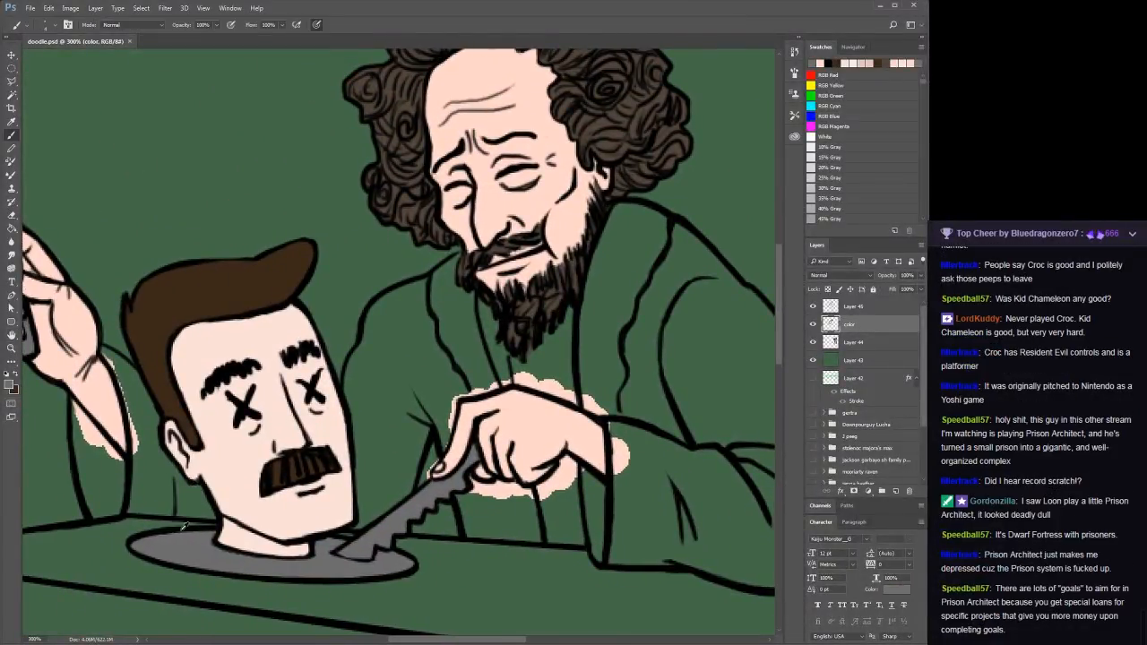
alt+click(399, 266)
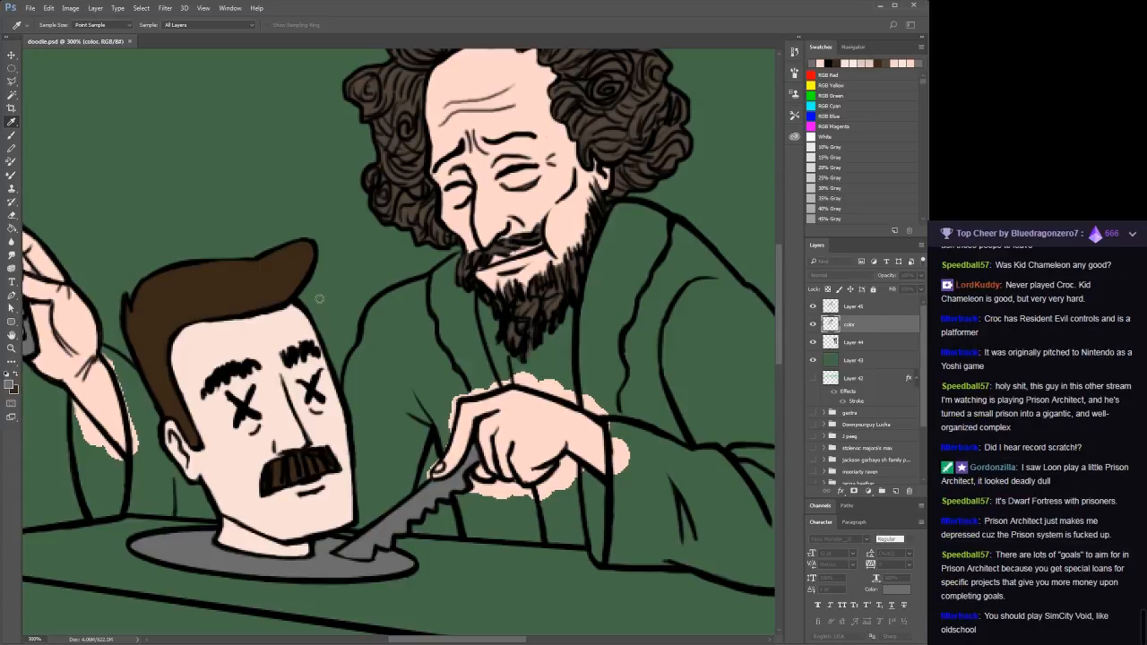
key(b)
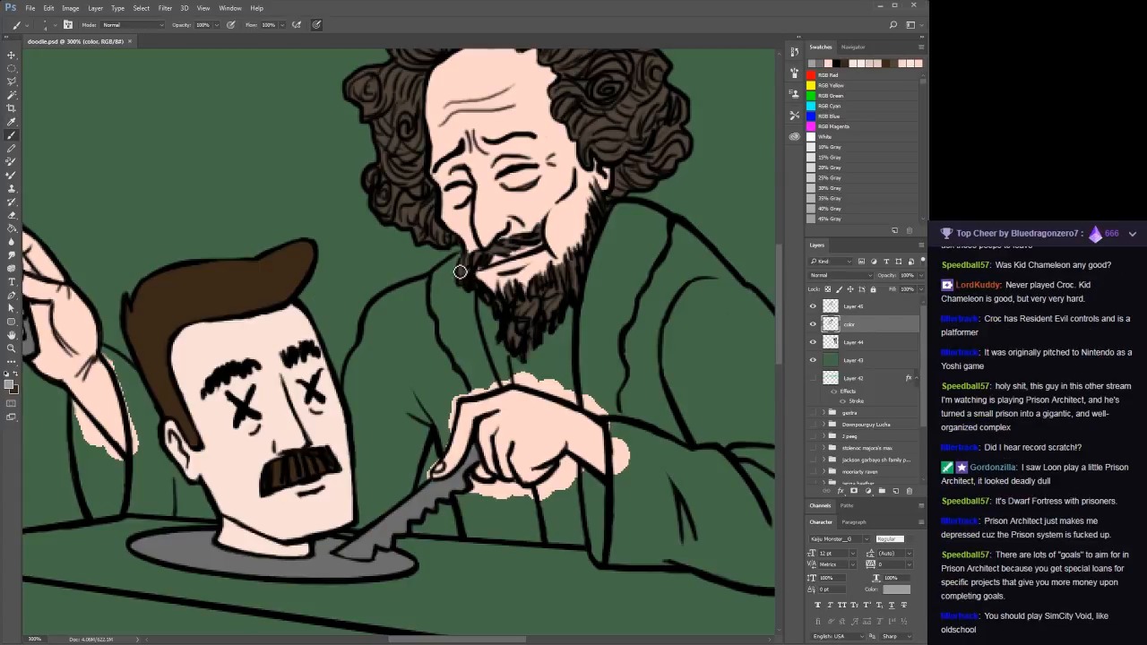
mouse_move(464, 258)
mouse_down()
mouse_move(459, 296)
mouse_move(456, 266)
mouse_move(436, 287)
mouse_move(433, 297)
mouse_move(444, 279)
mouse_move(435, 318)
mouse_up()
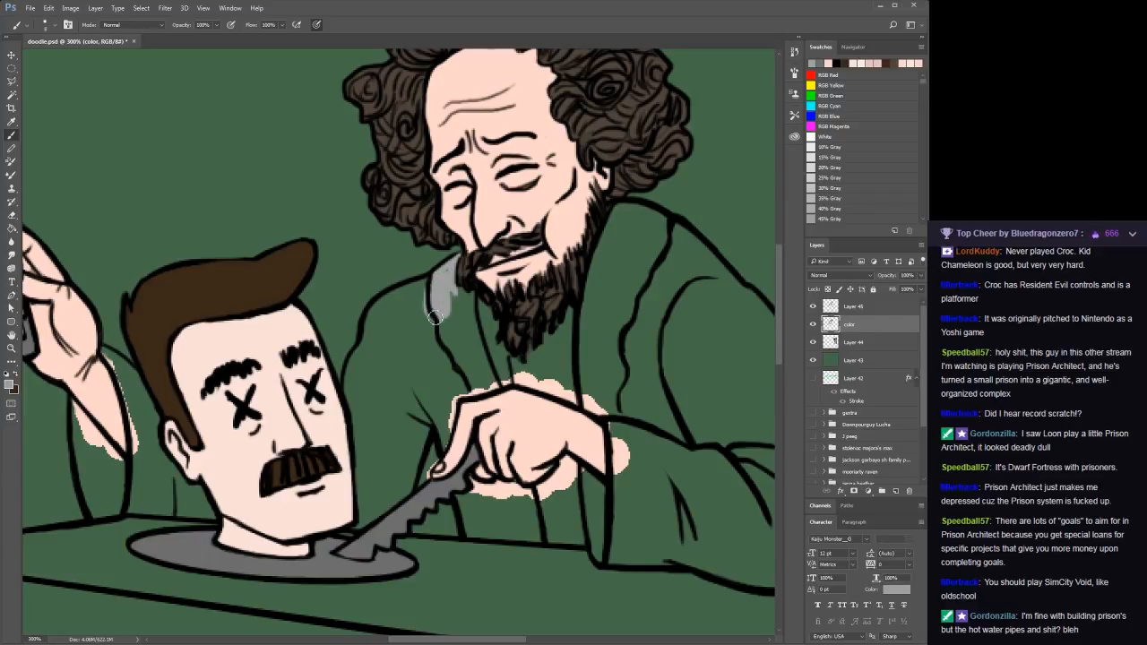
mouse_move(445, 270)
mouse_down()
mouse_move(444, 335)
mouse_move(460, 298)
mouse_move(495, 325)
mouse_move(465, 365)
mouse_move(479, 392)
mouse_move(494, 384)
mouse_move(477, 370)
mouse_move(502, 379)
mouse_move(504, 349)
mouse_move(520, 360)
mouse_move(516, 380)
mouse_move(562, 391)
mouse_move(530, 378)
mouse_move(547, 379)
mouse_move(532, 364)
mouse_move(561, 325)
mouse_move(546, 372)
mouse_move(587, 320)
mouse_up()
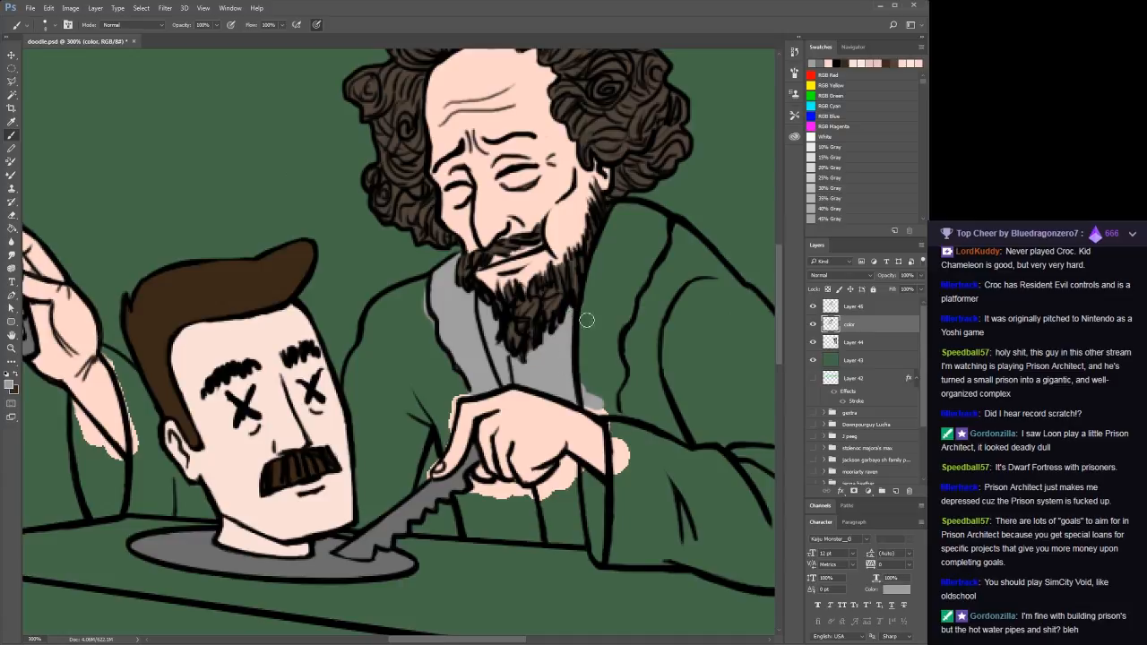
Paint the inner part of the bearded man's far collar in light grey on the color layer, from the knife hand up to his ear
mouse_move(574, 363)
mouse_down()
mouse_move(600, 394)
mouse_move(587, 345)
mouse_move(618, 336)
mouse_up()
click(841, 311)
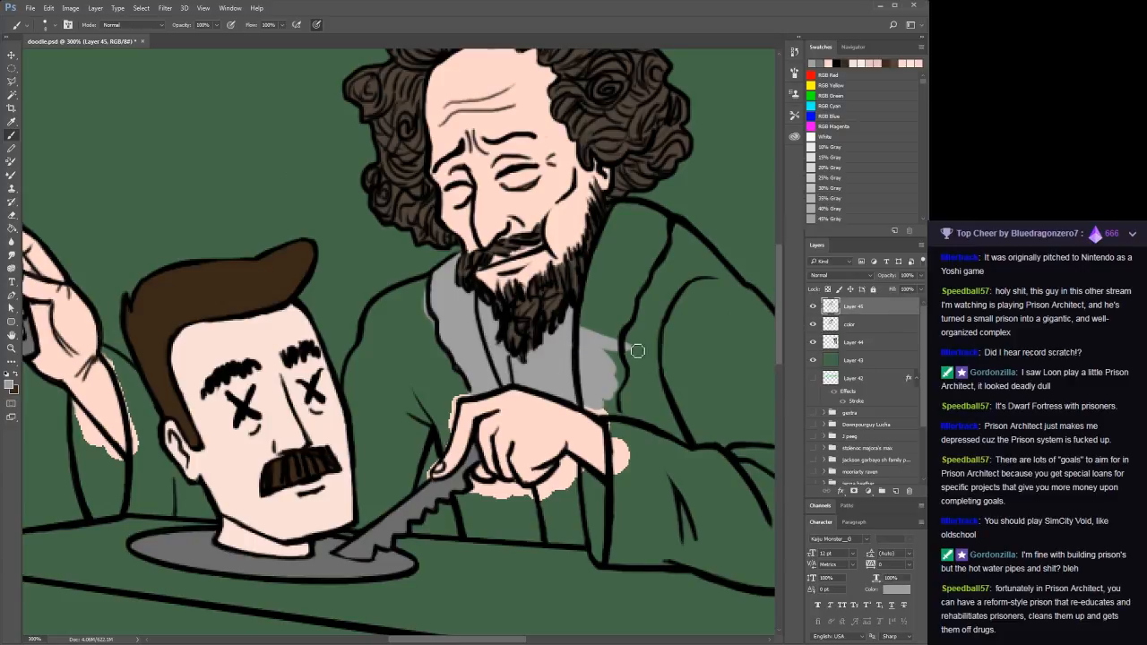
click(835, 327)
mouse_move(583, 330)
mouse_down()
mouse_move(621, 204)
mouse_move(594, 271)
mouse_up()
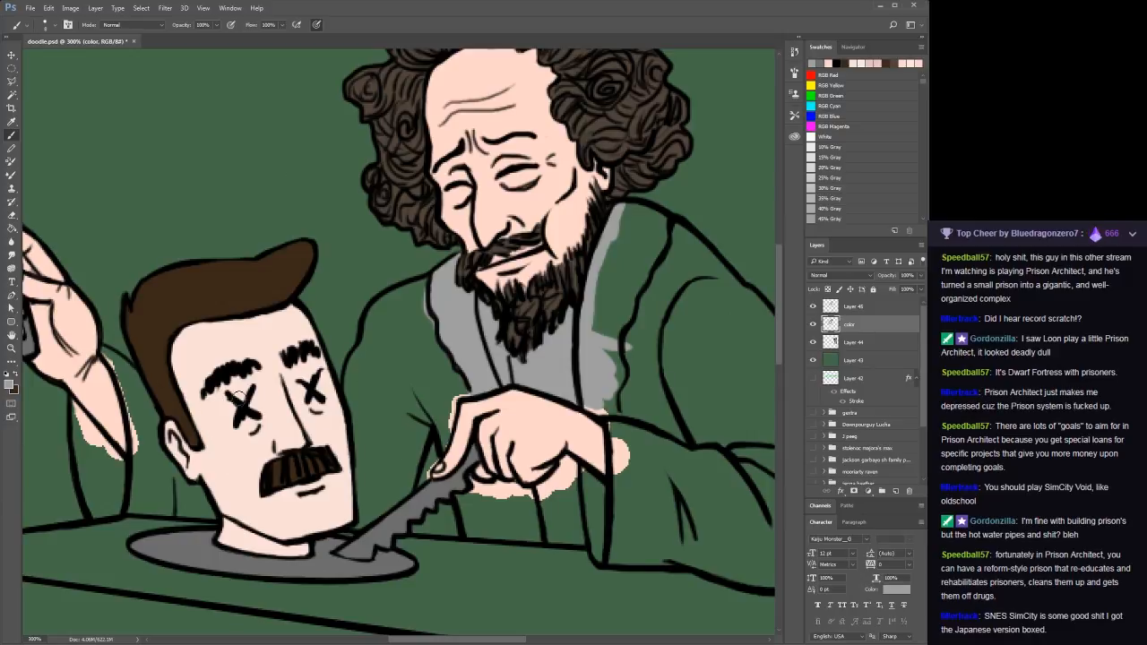
Paint the bearded man's near shoulder, near sleeve and the robe beneath the knife hand in light grey on the color layer
click(851, 308)
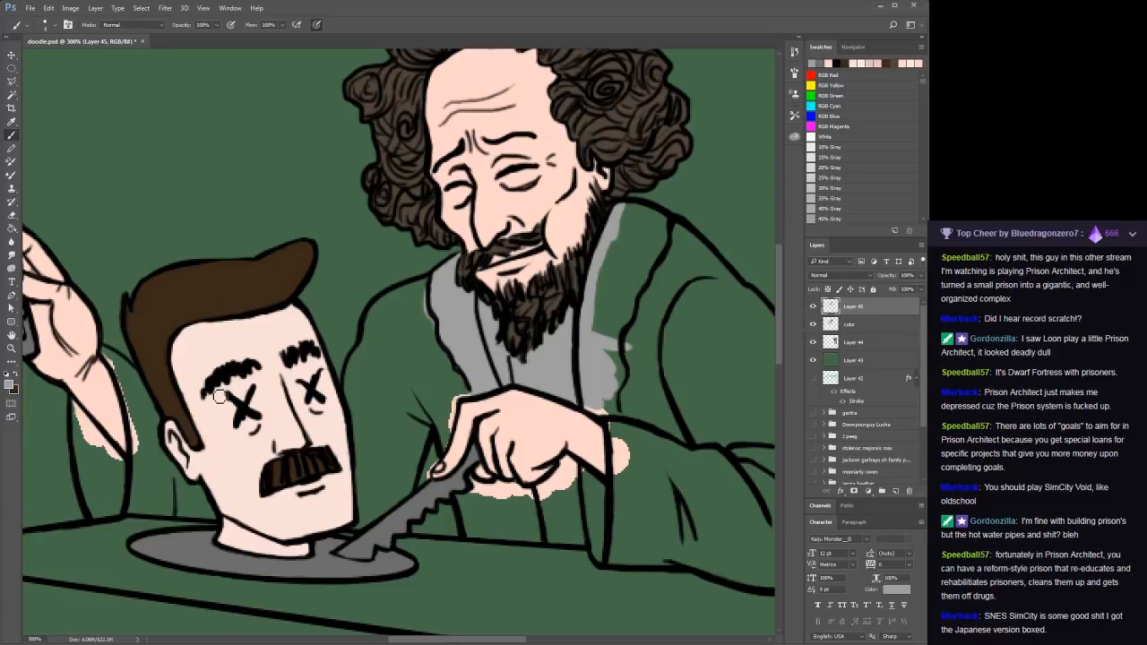
click(865, 327)
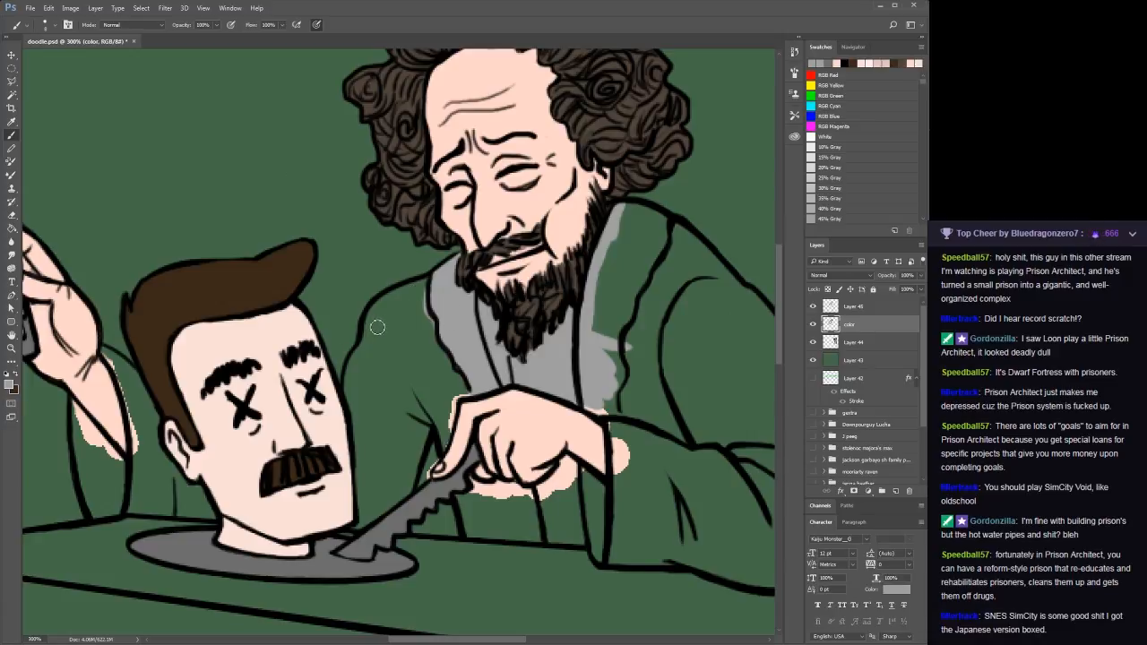
mouse_move(421, 280)
mouse_down()
mouse_move(383, 302)
mouse_move(354, 368)
mouse_move(360, 344)
mouse_move(362, 416)
mouse_move(389, 322)
mouse_move(388, 403)
mouse_move(423, 324)
mouse_move(457, 378)
mouse_move(432, 382)
mouse_move(432, 401)
mouse_move(401, 419)
mouse_move(405, 409)
mouse_move(379, 406)
mouse_move(366, 441)
mouse_move(362, 420)
mouse_move(366, 493)
mouse_move(406, 431)
mouse_up()
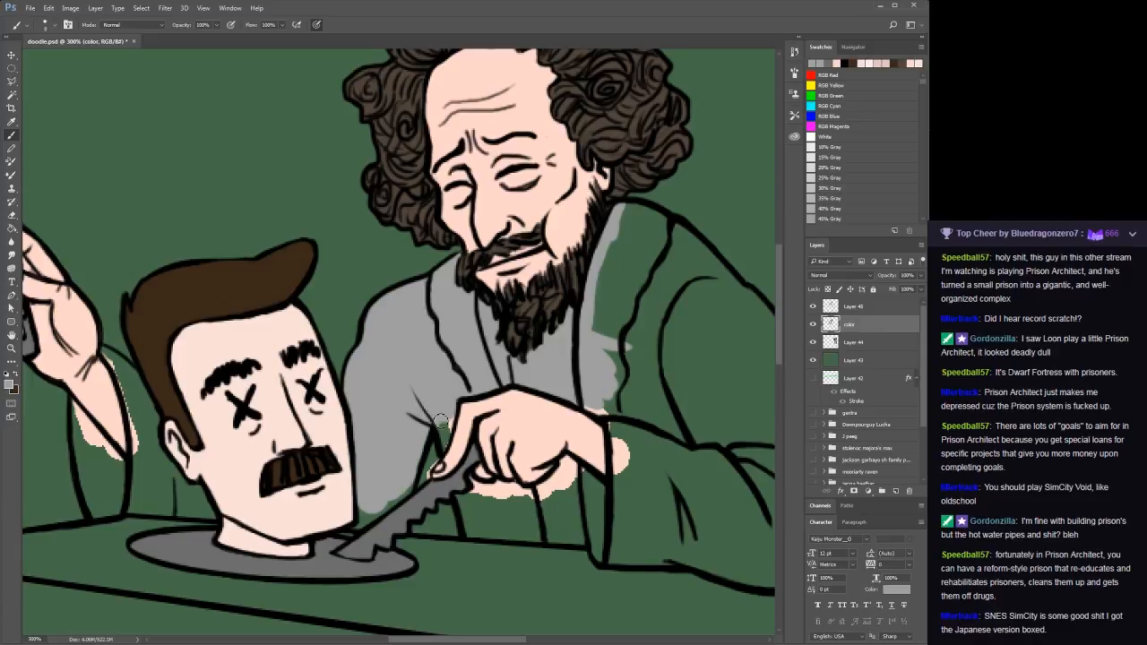
mouse_move(442, 429)
mouse_down()
mouse_move(448, 419)
mouse_move(454, 478)
mouse_move(479, 490)
mouse_move(463, 506)
mouse_move(465, 538)
mouse_move(470, 503)
mouse_move(547, 489)
mouse_move(569, 464)
mouse_move(581, 473)
mouse_move(565, 499)
mouse_move(480, 523)
mouse_move(626, 534)
mouse_move(620, 514)
mouse_move(541, 525)
mouse_move(622, 548)
mouse_move(600, 493)
mouse_move(412, 511)
mouse_move(337, 536)
mouse_up()
Fill the rest of the far collar, the far shoulder and the whole knife-arm sleeve down to its cuff in light grey
key(space)
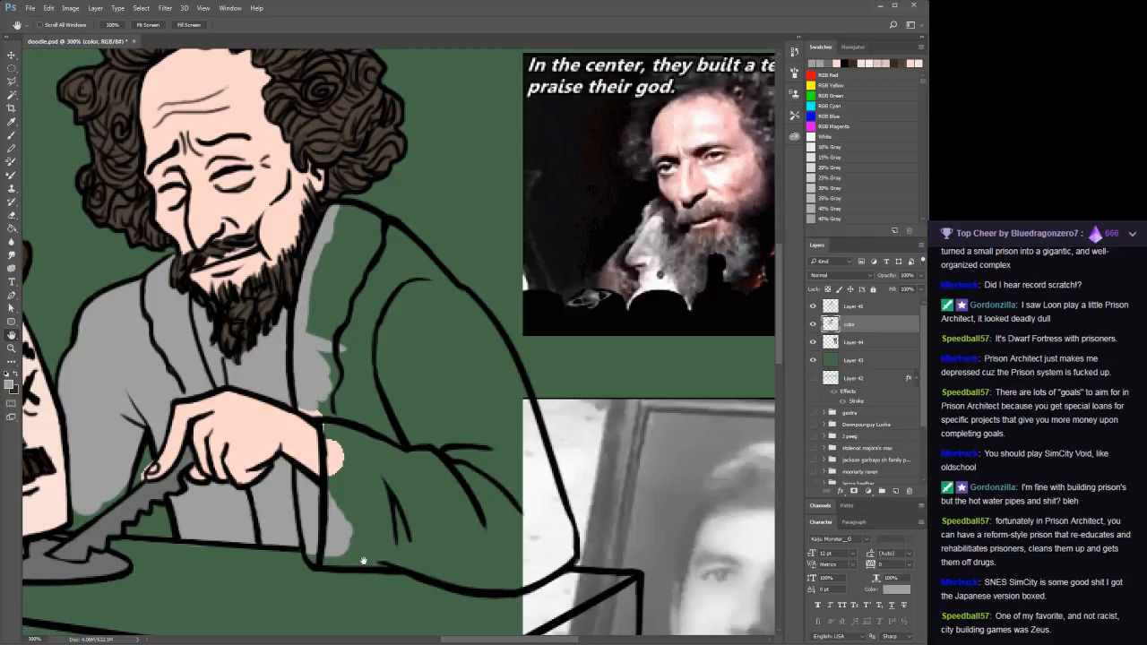
mouse_move(354, 542)
mouse_down()
mouse_move(321, 554)
mouse_move(377, 553)
mouse_move(346, 542)
mouse_move(326, 418)
mouse_move(285, 375)
mouse_move(365, 428)
mouse_move(314, 296)
mouse_move(316, 274)
mouse_move(312, 332)
mouse_move(336, 213)
mouse_move(388, 239)
mouse_move(325, 334)
mouse_move(348, 339)
mouse_move(367, 255)
mouse_move(359, 286)
mouse_move(355, 253)
mouse_move(378, 260)
mouse_move(379, 240)
mouse_move(394, 246)
mouse_move(385, 233)
mouse_move(470, 335)
mouse_up()
mouse_move(392, 327)
mouse_down()
mouse_move(413, 469)
mouse_move(400, 353)
mouse_move(389, 350)
mouse_move(434, 329)
mouse_move(482, 393)
mouse_move(474, 334)
mouse_move(440, 304)
mouse_up()
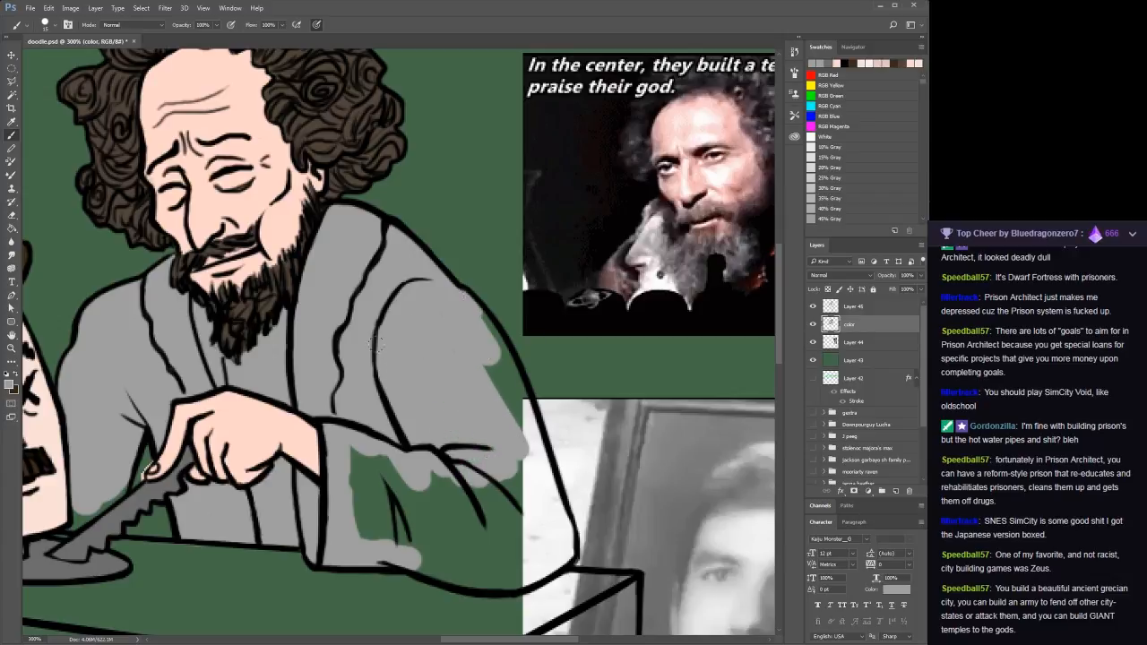
mouse_move(456, 370)
mouse_down()
mouse_move(466, 306)
mouse_move(487, 332)
mouse_move(558, 533)
mouse_move(556, 514)
mouse_move(556, 552)
mouse_move(520, 575)
mouse_move(476, 577)
mouse_move(392, 553)
mouse_move(338, 502)
mouse_move(355, 461)
mouse_move(409, 518)
mouse_move(494, 563)
mouse_move(527, 466)
mouse_up()
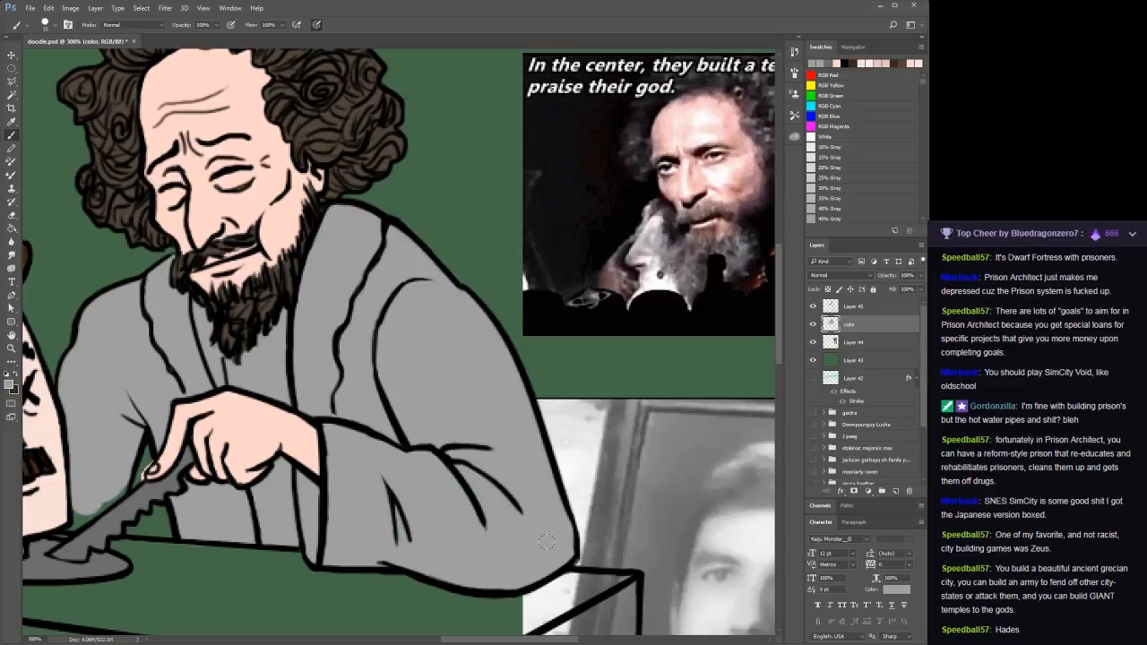
Touch up the robe's outline in sampled black on Layer 45, and fill the green gap beside the knife with sampled grey on the color layer
click(859, 308)
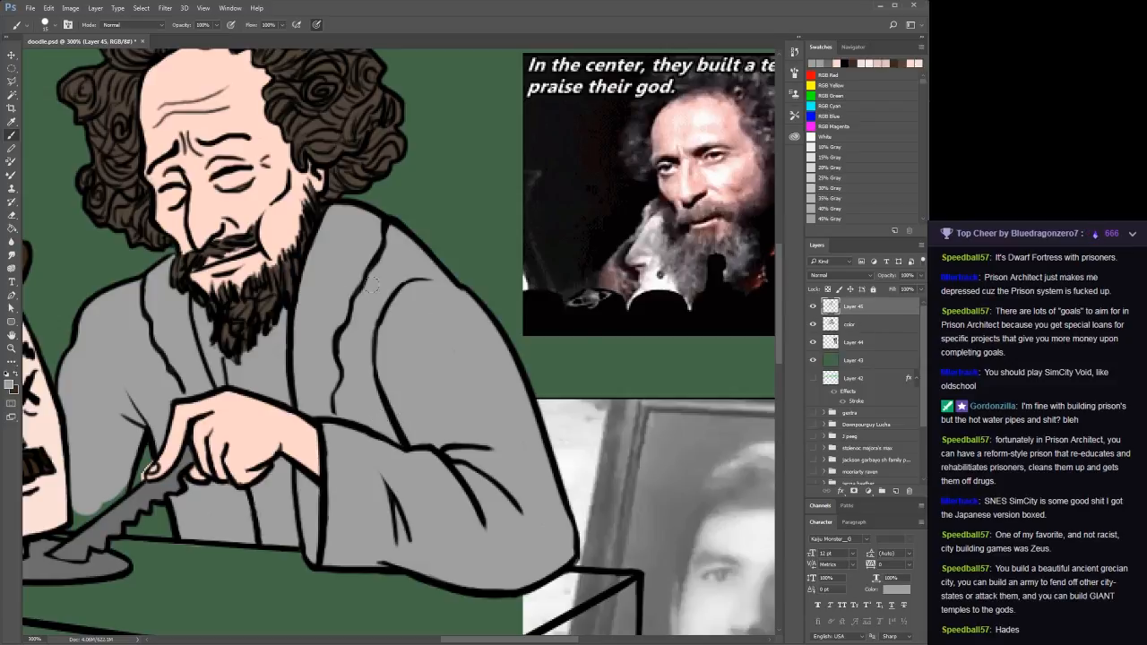
alt+click(390, 217)
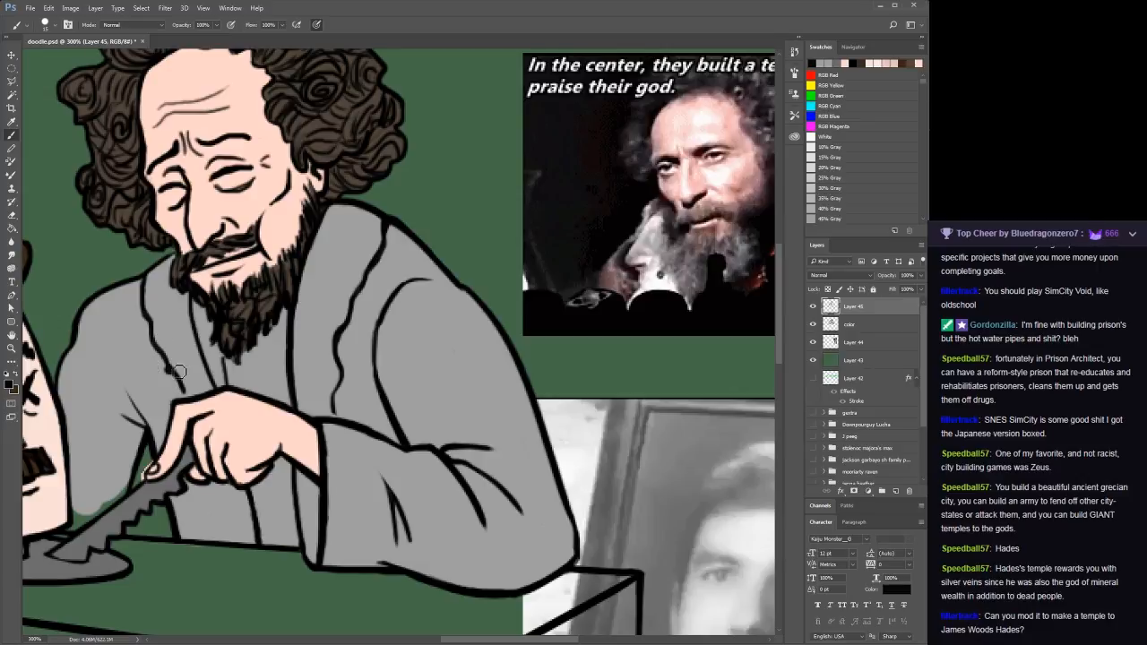
click(869, 324)
drag(78, 500, 84, 524)
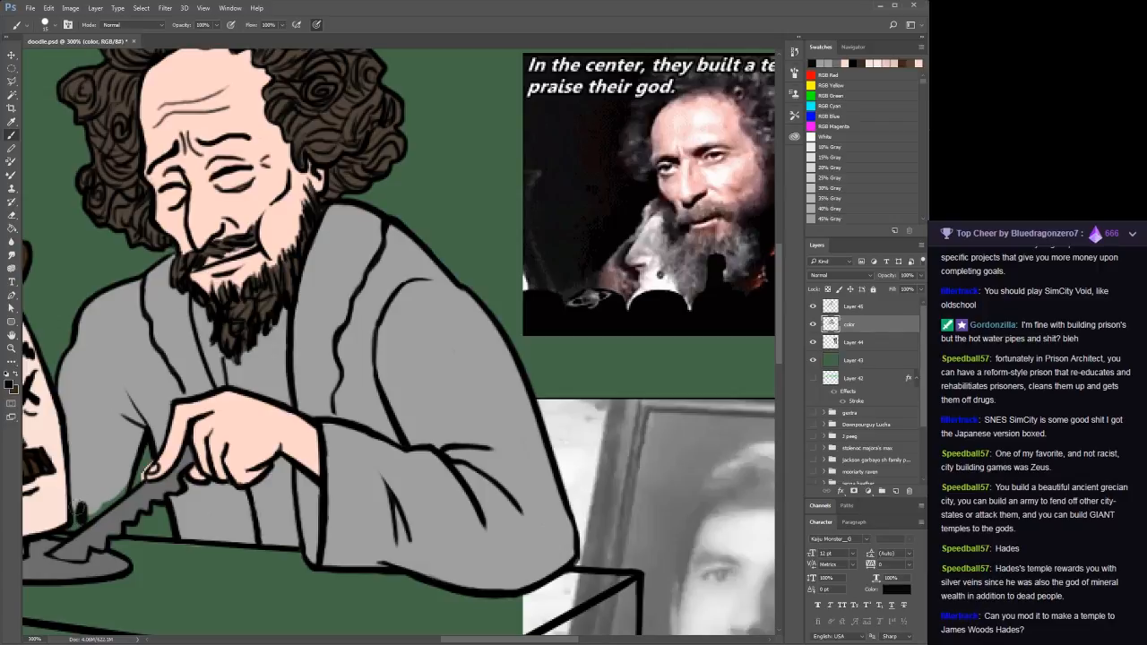
alt+click(95, 454)
mouse_move(80, 491)
mouse_down()
mouse_move(83, 510)
mouse_move(70, 511)
mouse_up()
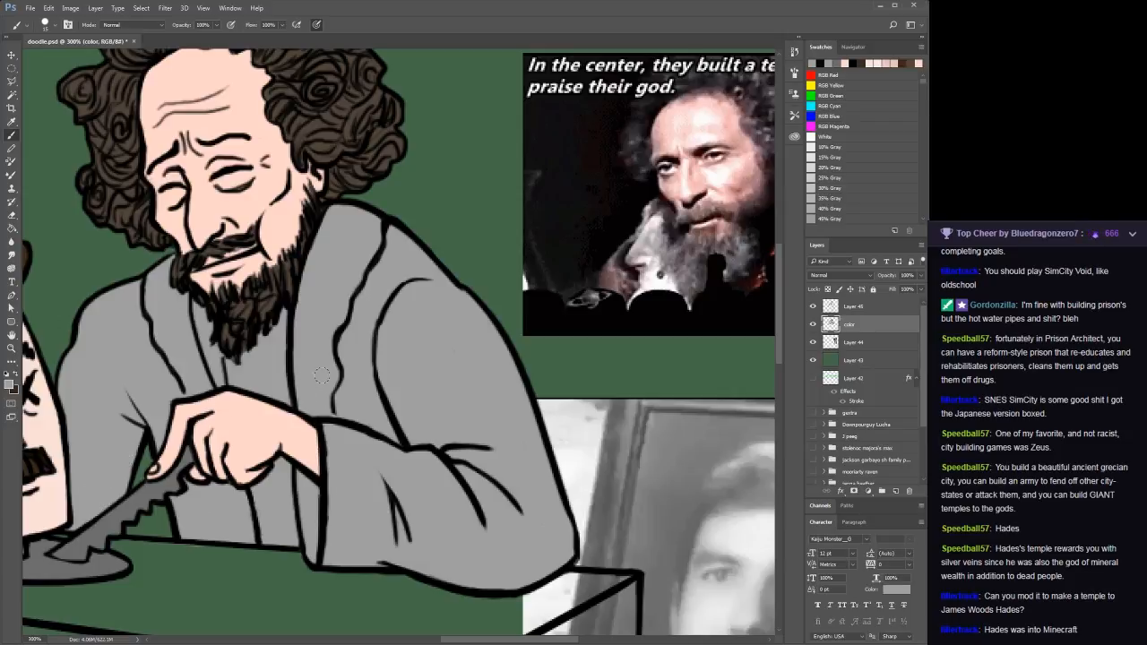
Paint the fork arm's sleeve and the robe behind the severed head in light grey, covering the skin colour that spills past the forearm
key(z)
drag(242, 405, 415, 339)
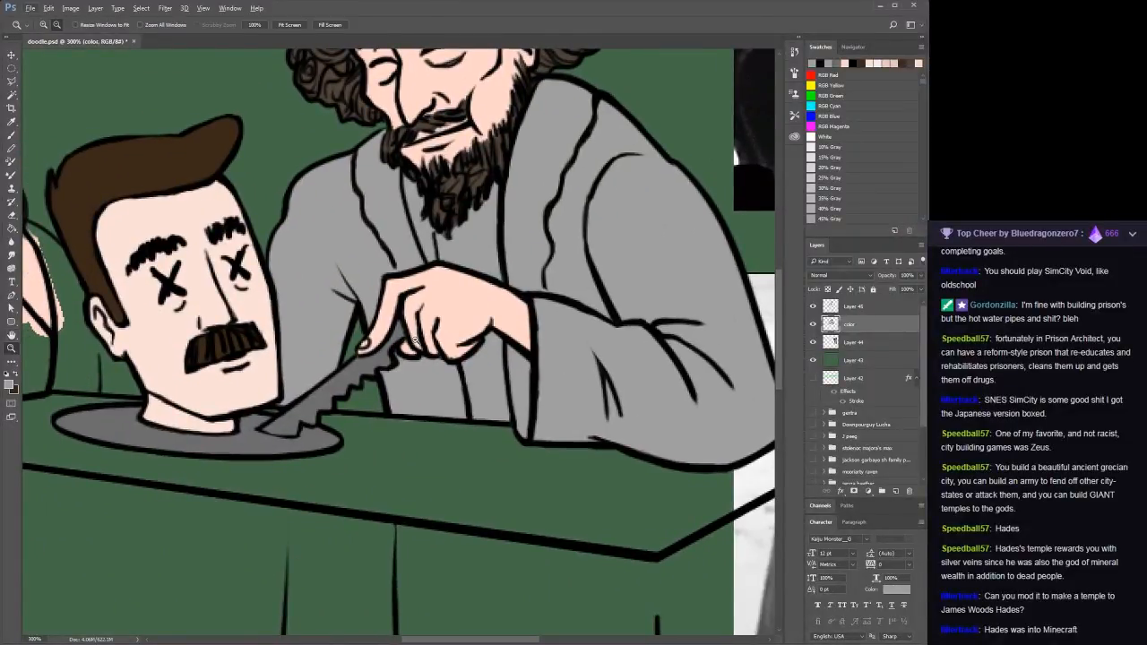
alt+click(392, 406)
alt+click(385, 394)
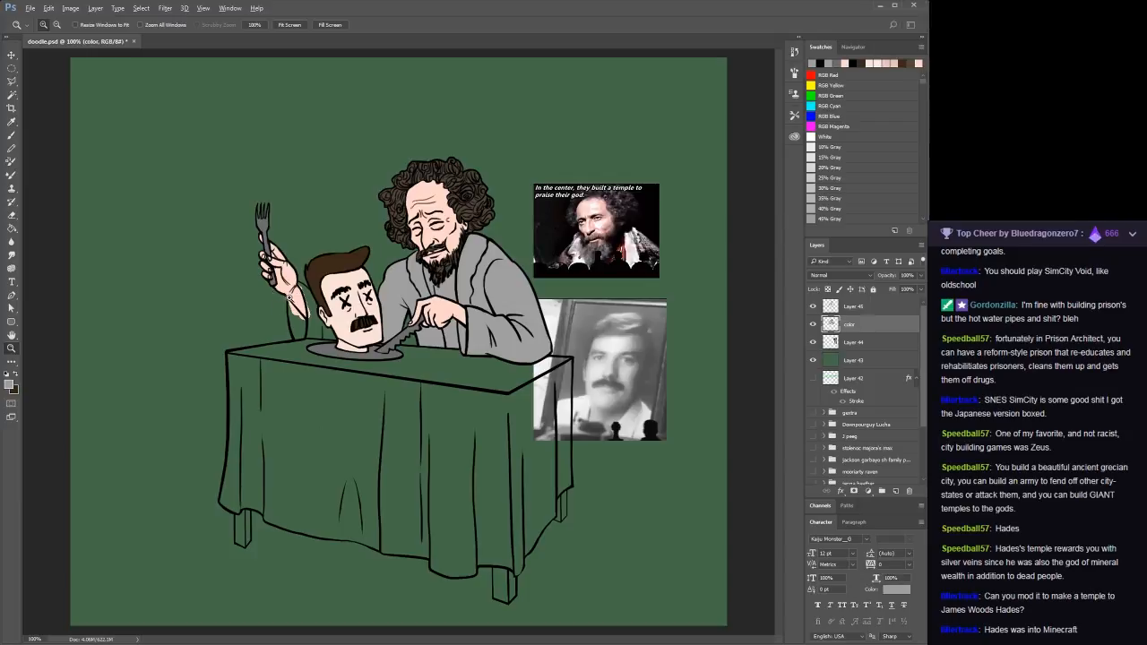
click(289, 296)
click(290, 296)
key(b)
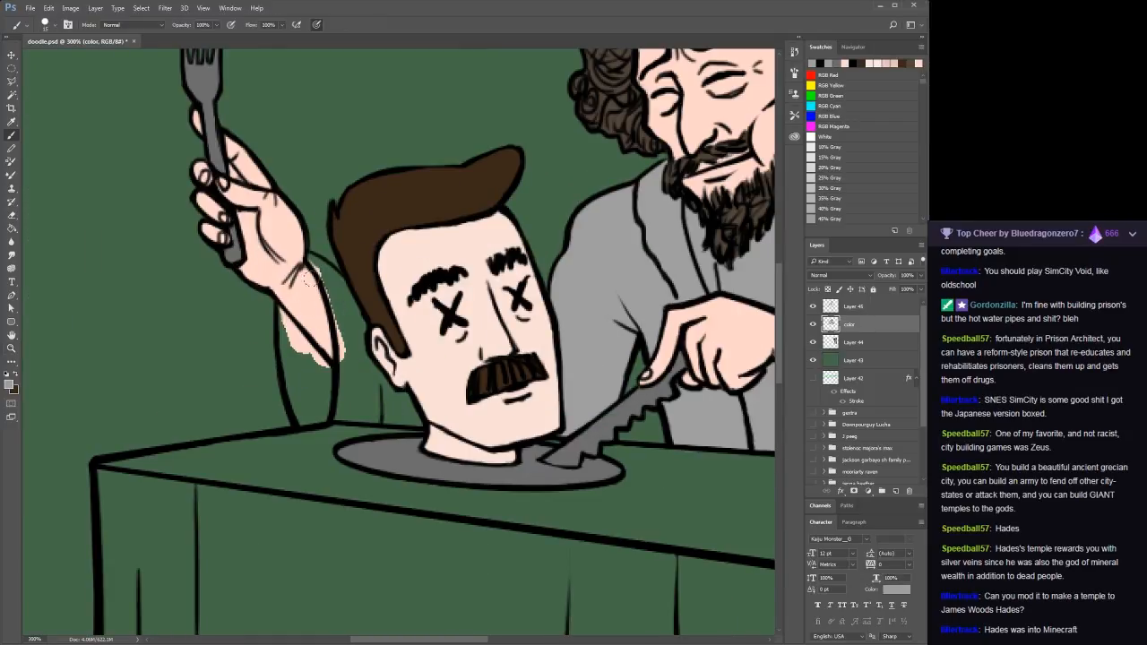
mouse_move(312, 260)
mouse_down()
mouse_move(338, 322)
mouse_move(341, 385)
mouse_up()
mouse_move(276, 306)
mouse_down()
mouse_move(310, 357)
mouse_move(295, 388)
mouse_move(285, 346)
mouse_move(306, 414)
mouse_move(321, 416)
mouse_move(342, 394)
mouse_move(296, 333)
mouse_up()
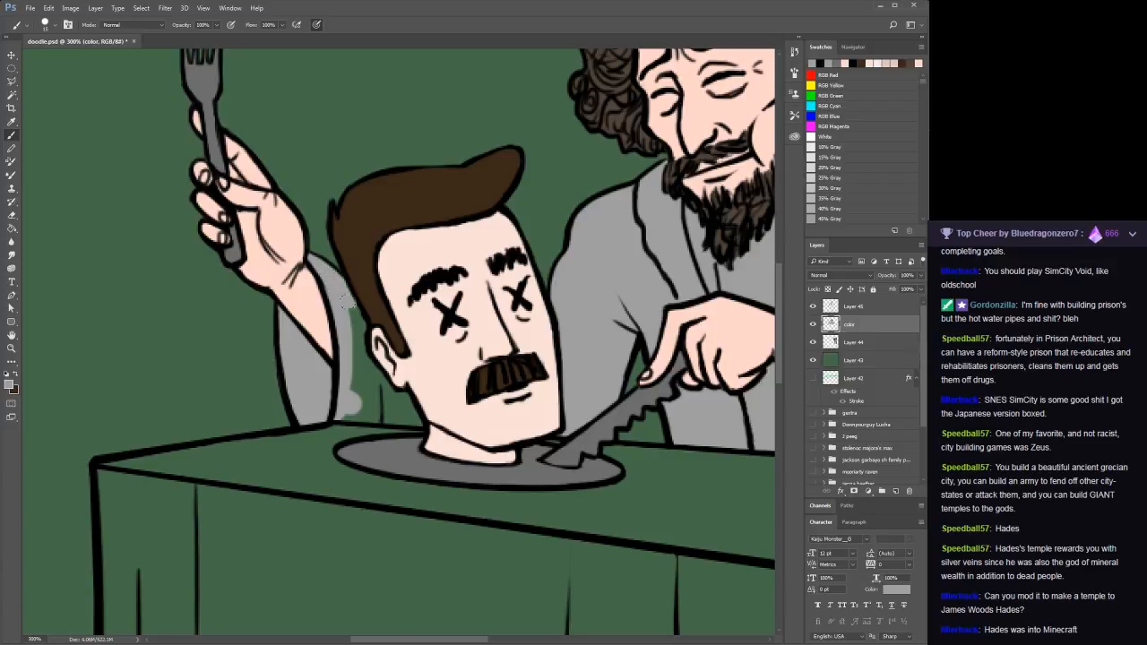
mouse_move(345, 296)
mouse_down()
mouse_move(359, 384)
mouse_move(353, 340)
mouse_move(380, 391)
mouse_move(411, 414)
mouse_move(345, 406)
mouse_up()
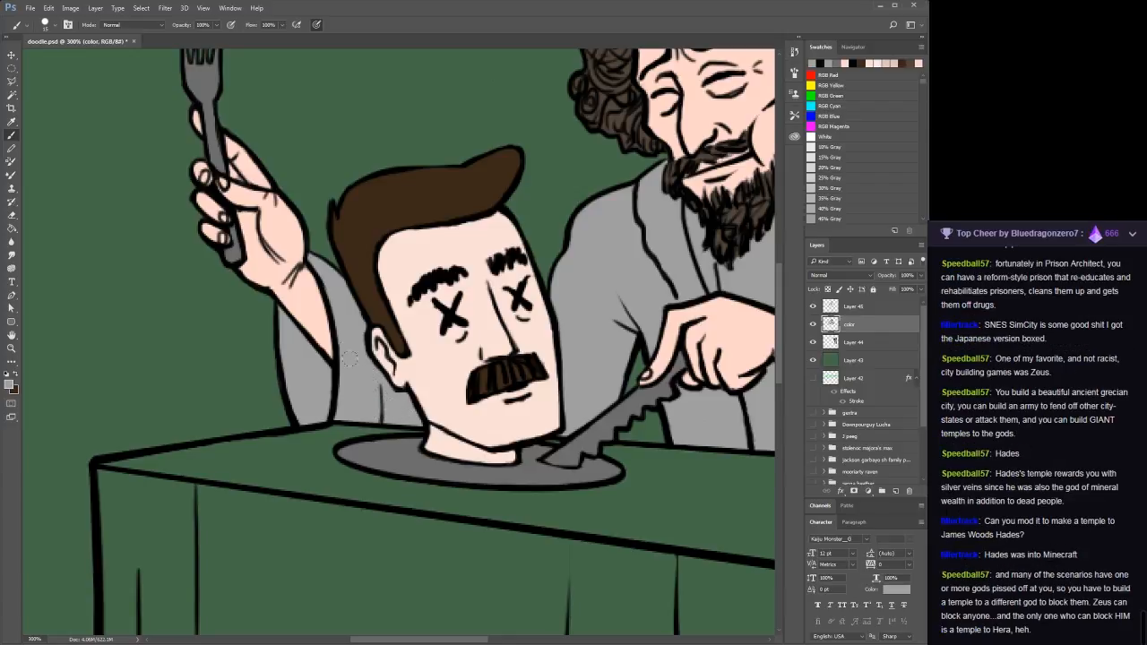
alt+click(266, 262)
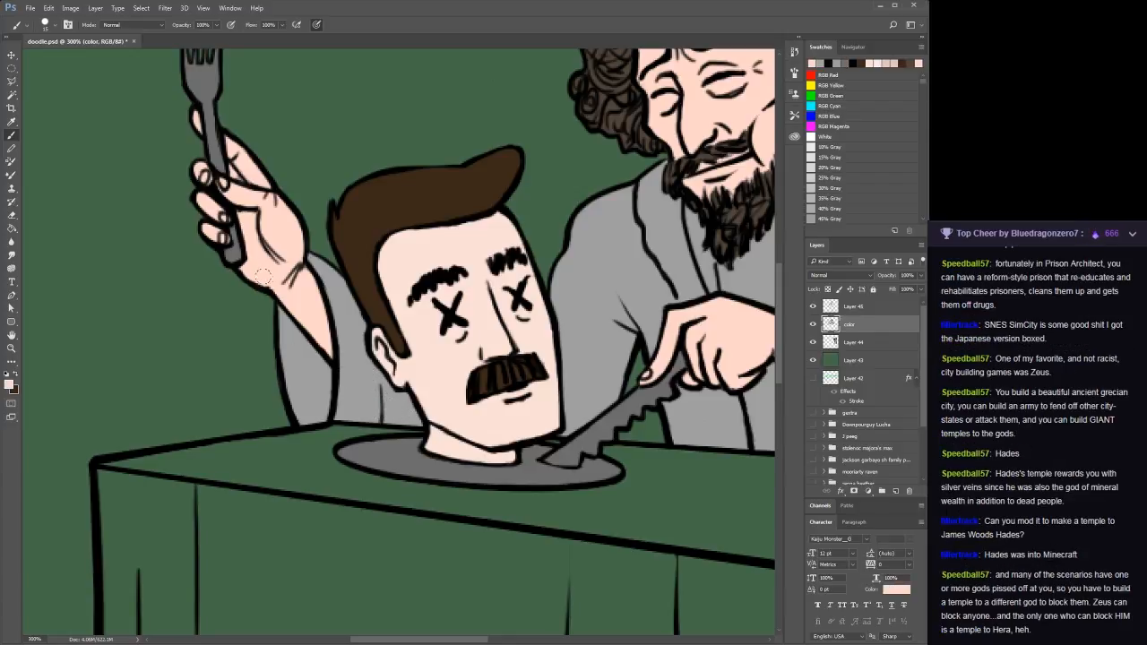
Paint the table's left leg on the color layer in dark brown sampled from the bearded man's hair
key(z)
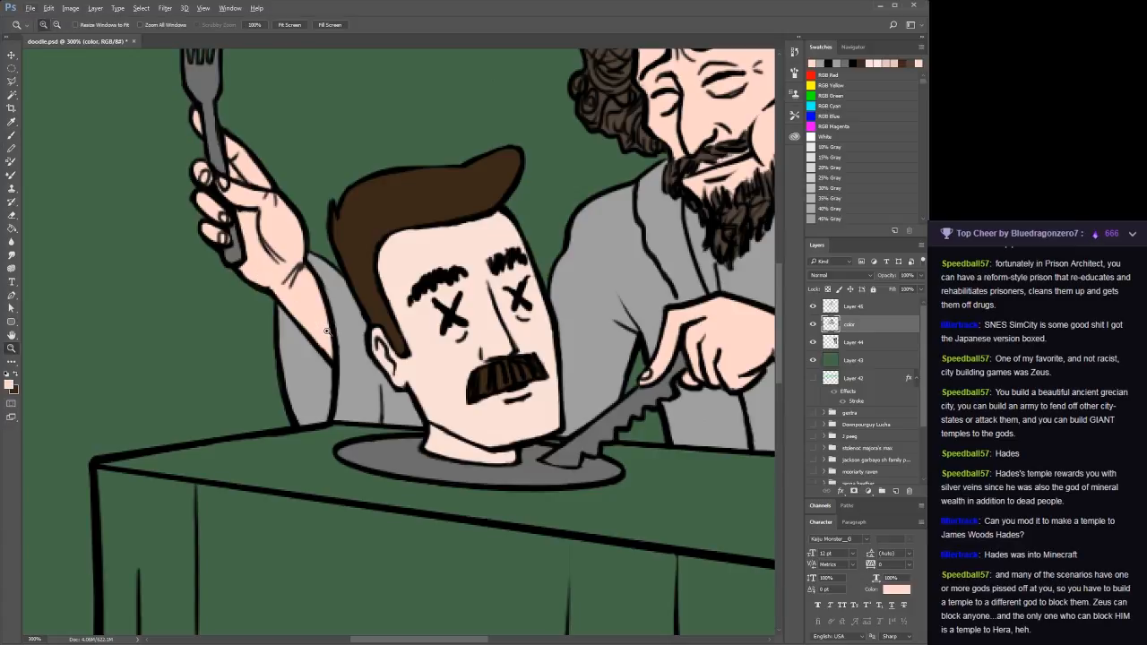
alt+click(406, 439)
alt+click(406, 439)
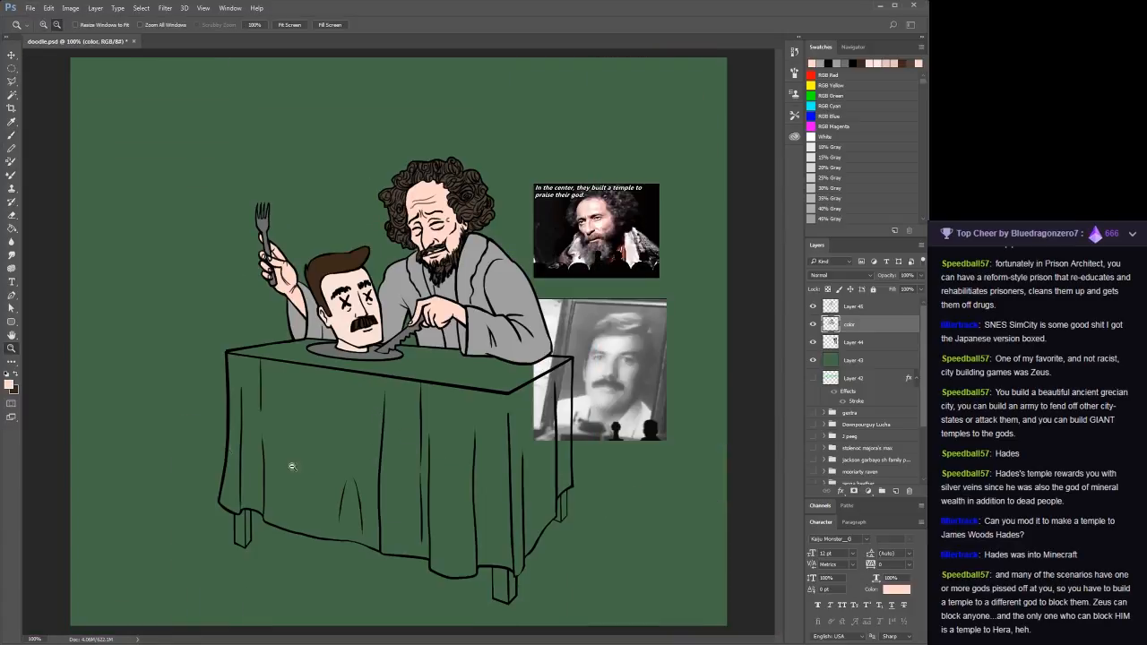
drag(174, 128, 526, 422)
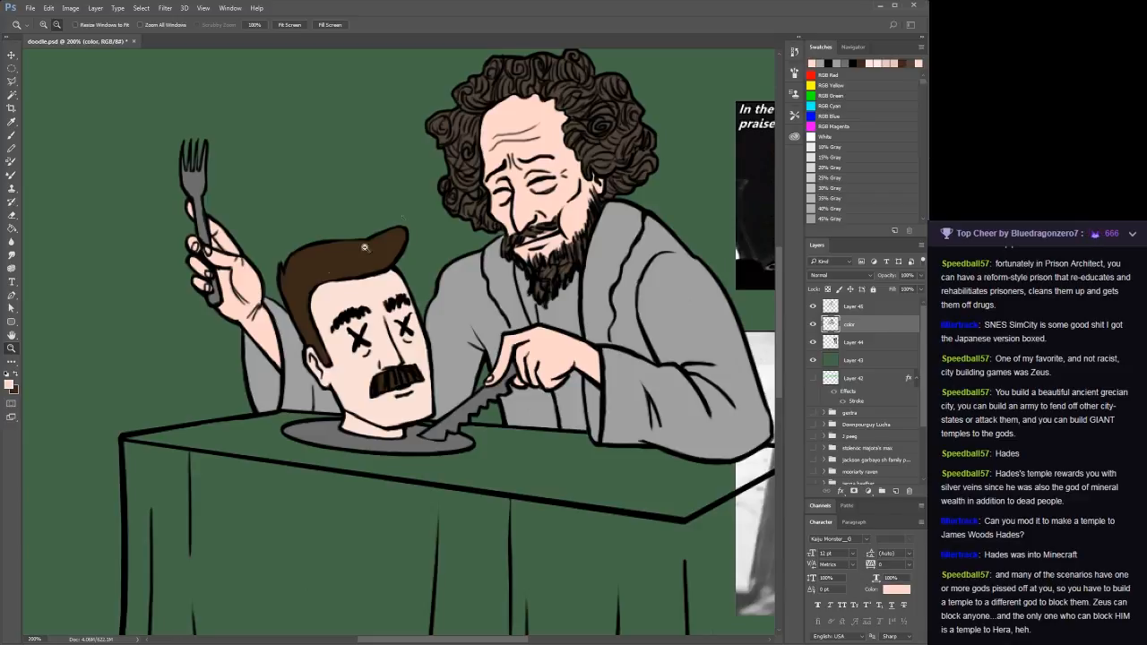
key(m)
key(b)
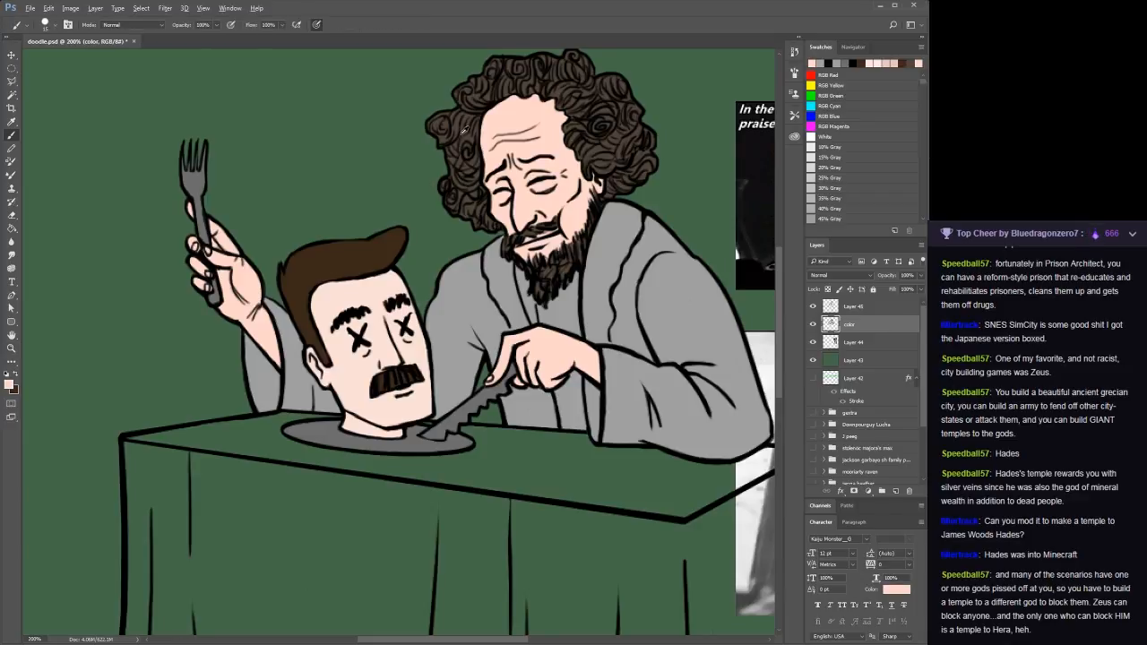
alt+click(462, 125)
drag(320, 398, 364, 77)
mouse_move(202, 433)
mouse_down()
mouse_move(195, 488)
mouse_move(212, 430)
mouse_move(212, 499)
mouse_move(200, 492)
mouse_move(219, 498)
mouse_up()
Paint the table's front corner leg and far right leg in the same dark brown
key(space)
mouse_move(285, 517)
mouse_down()
mouse_move(98, 469)
mouse_move(74, 481)
mouse_up()
drag(272, 523, 134, 463)
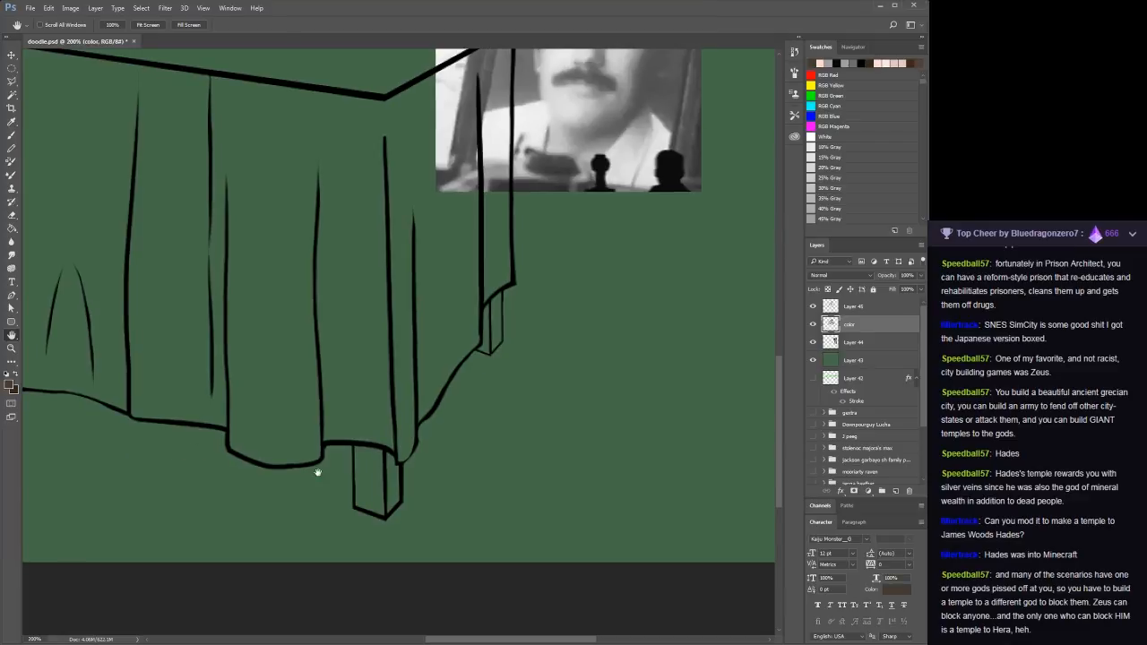
mouse_move(359, 448)
mouse_down()
mouse_move(374, 489)
mouse_move(388, 442)
mouse_move(399, 494)
mouse_move(383, 517)
mouse_move(362, 506)
mouse_move(361, 482)
mouse_move(375, 510)
mouse_move(372, 462)
mouse_up()
mouse_move(487, 341)
mouse_down()
mouse_move(484, 350)
mouse_move(500, 296)
mouse_move(500, 338)
mouse_move(482, 347)
mouse_move(475, 303)
mouse_up()
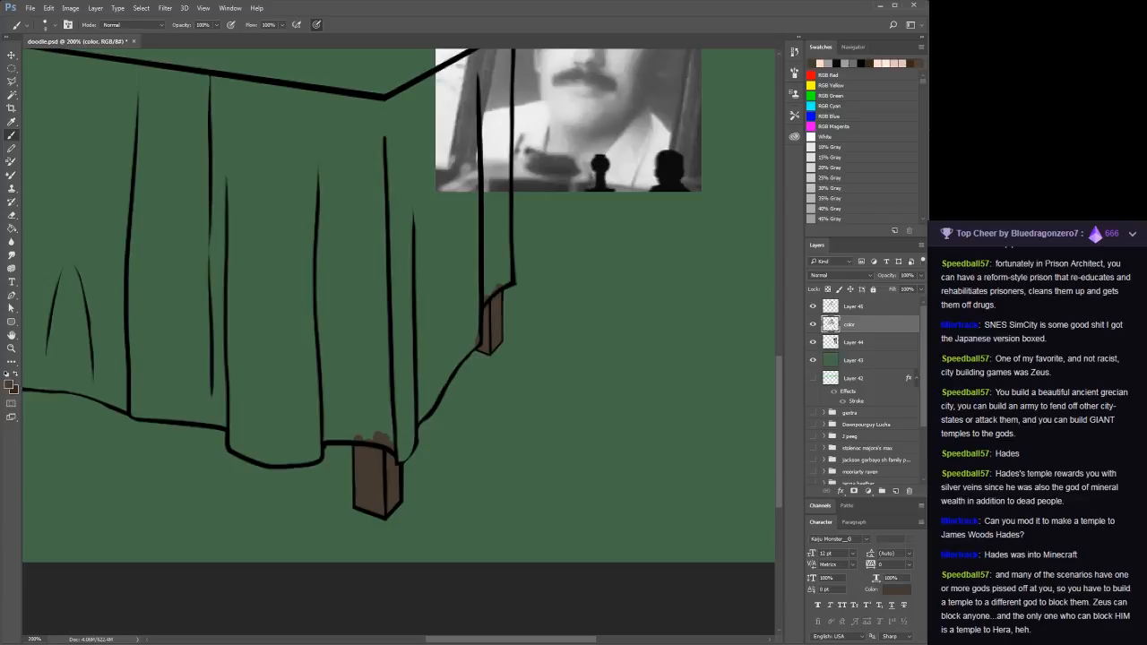
Trace the inside of the tablecloth's right-hand hem and far side edge in bright blue, up to the tabletop corner beneath the sleeve
key(i)
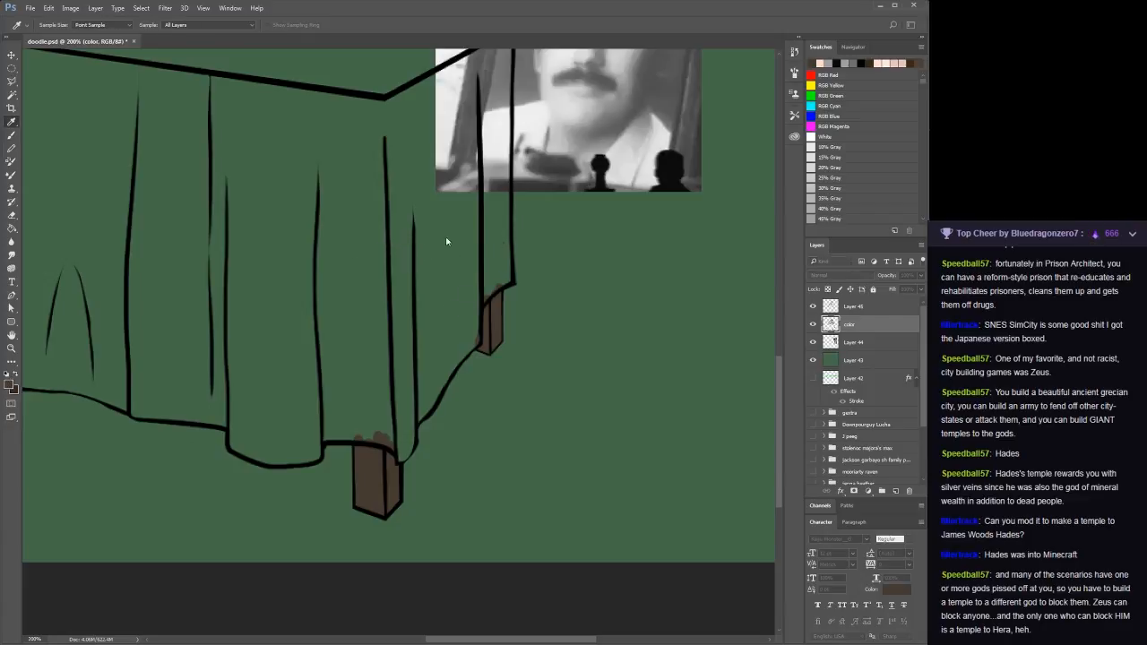
key(b)
key(z)
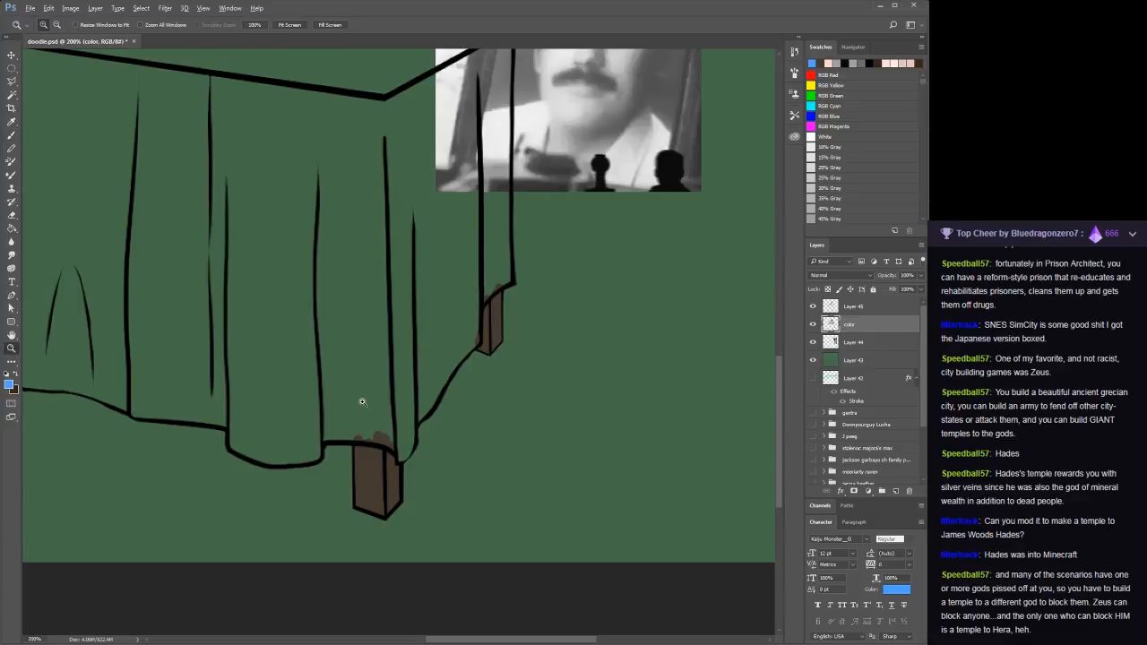
click(361, 404)
key(b)
mouse_move(298, 457)
mouse_down()
mouse_move(354, 453)
mouse_move(334, 452)
mouse_move(400, 466)
mouse_move(427, 486)
mouse_move(432, 423)
mouse_move(469, 411)
mouse_move(531, 313)
mouse_move(532, 246)
mouse_up()
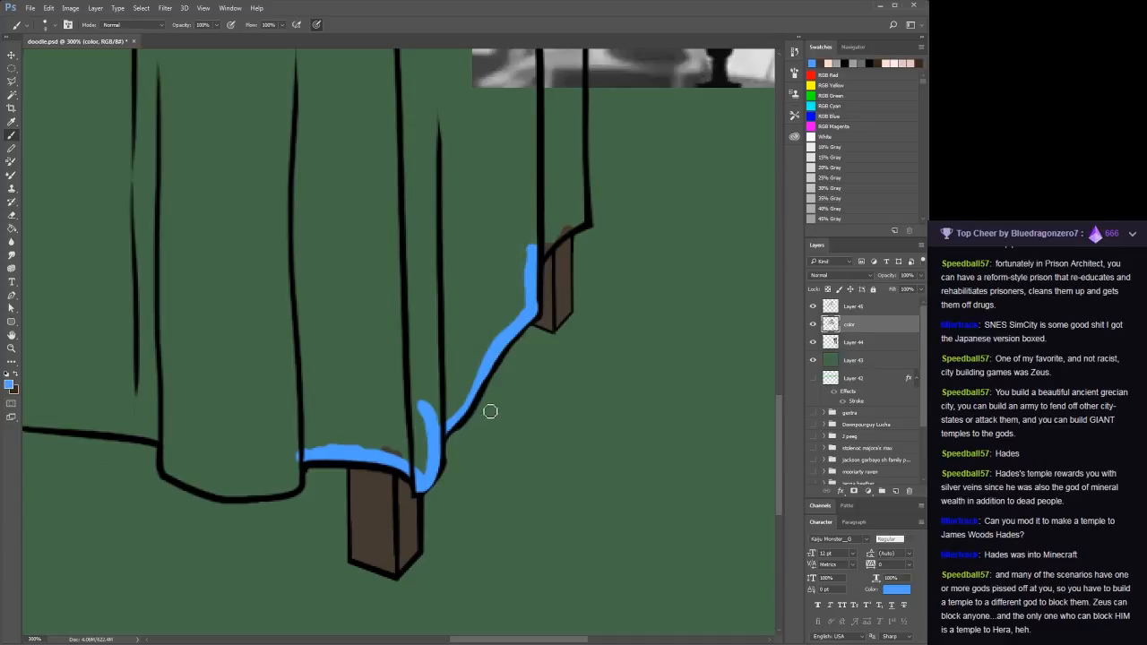
mouse_move(486, 257)
mouse_down()
mouse_move(440, 440)
mouse_move(423, 453)
mouse_up()
mouse_move(462, 513)
mouse_down()
mouse_move(496, 477)
mouse_move(482, 289)
mouse_up()
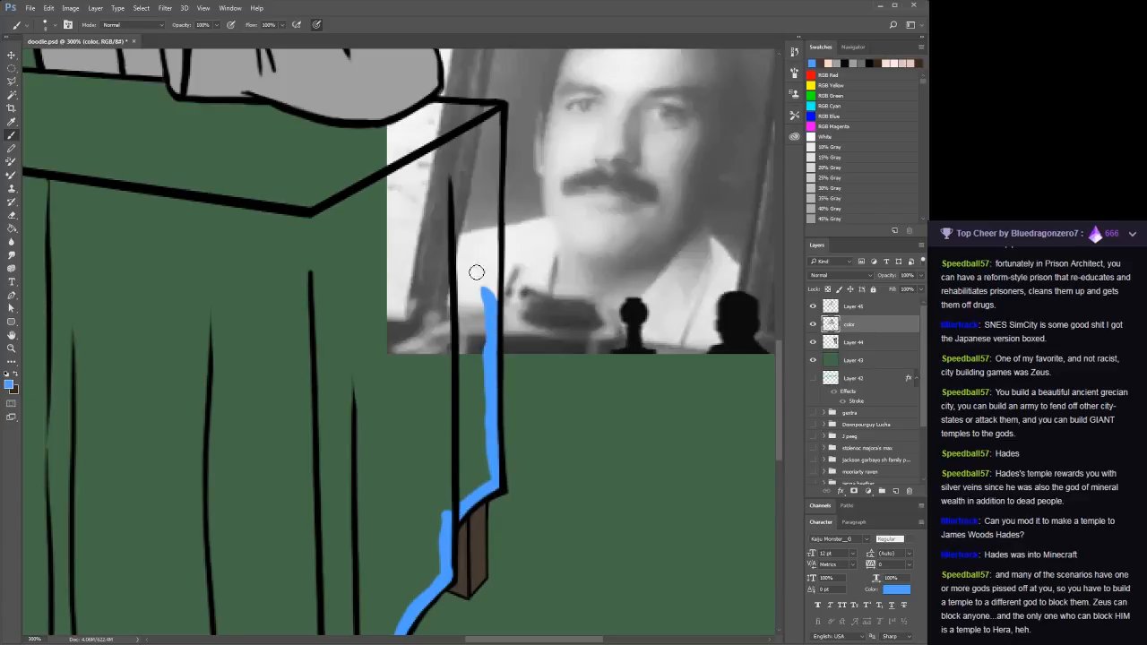
mouse_move(387, 137)
mouse_down()
mouse_move(448, 106)
mouse_move(488, 105)
mouse_move(499, 150)
mouse_move(491, 285)
mouse_move(469, 389)
mouse_up()
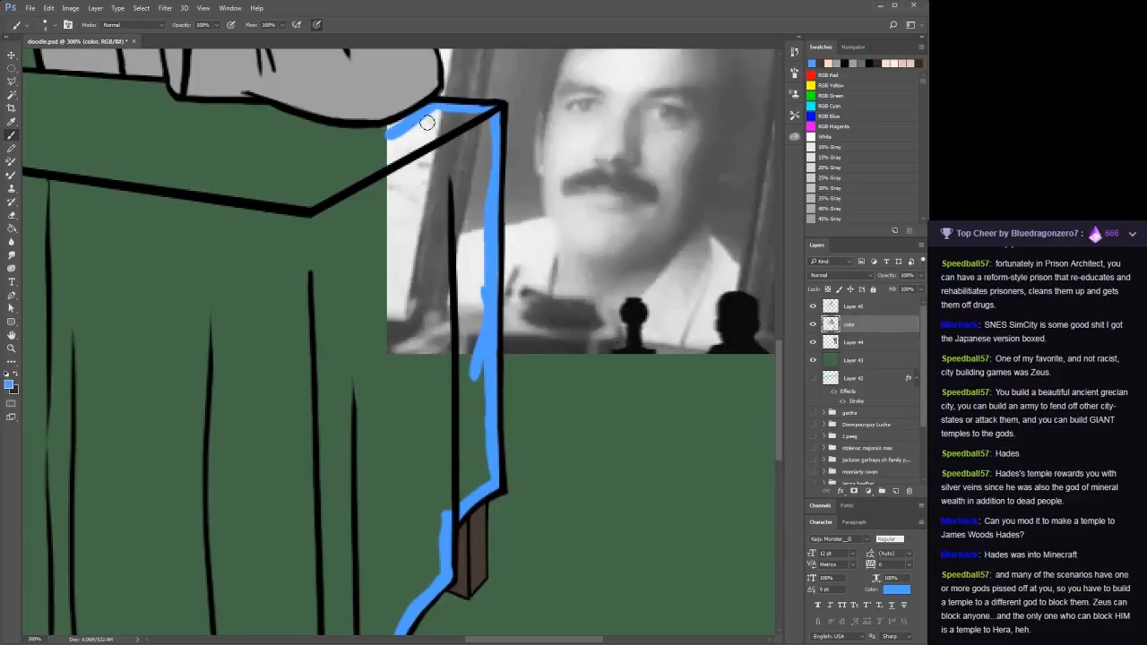
Continue the blue edge along the tabletop beneath the knife-arm sleeve and along its back edge to the knife
key(h)
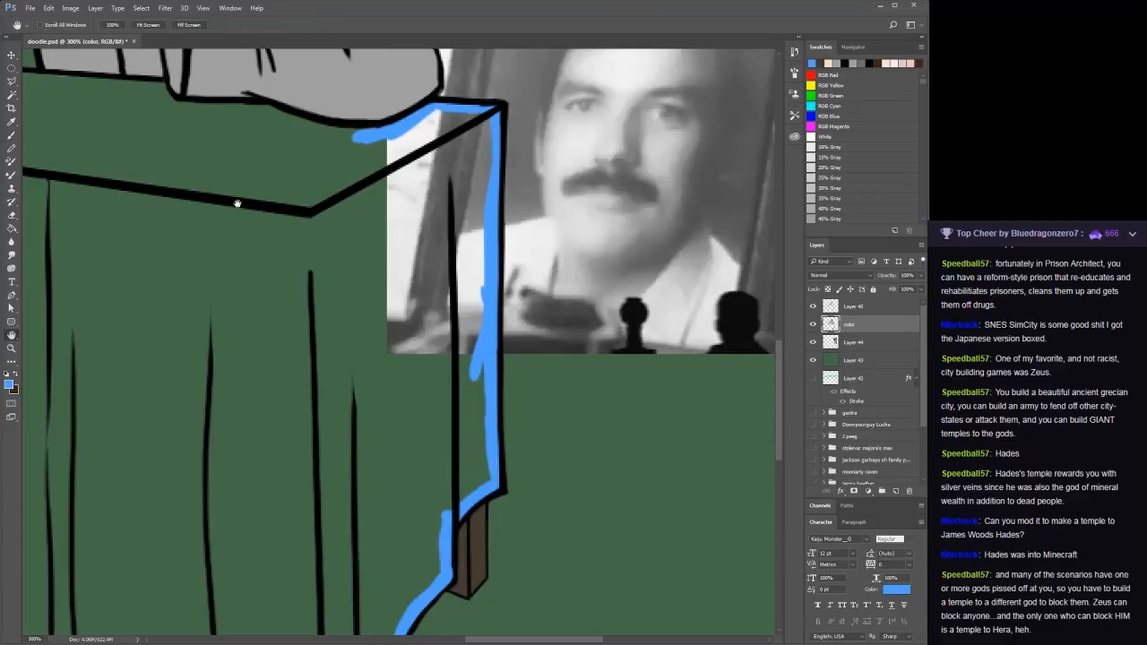
mouse_move(239, 203)
mouse_down()
mouse_move(591, 334)
mouse_move(467, 328)
mouse_up()
key(b)
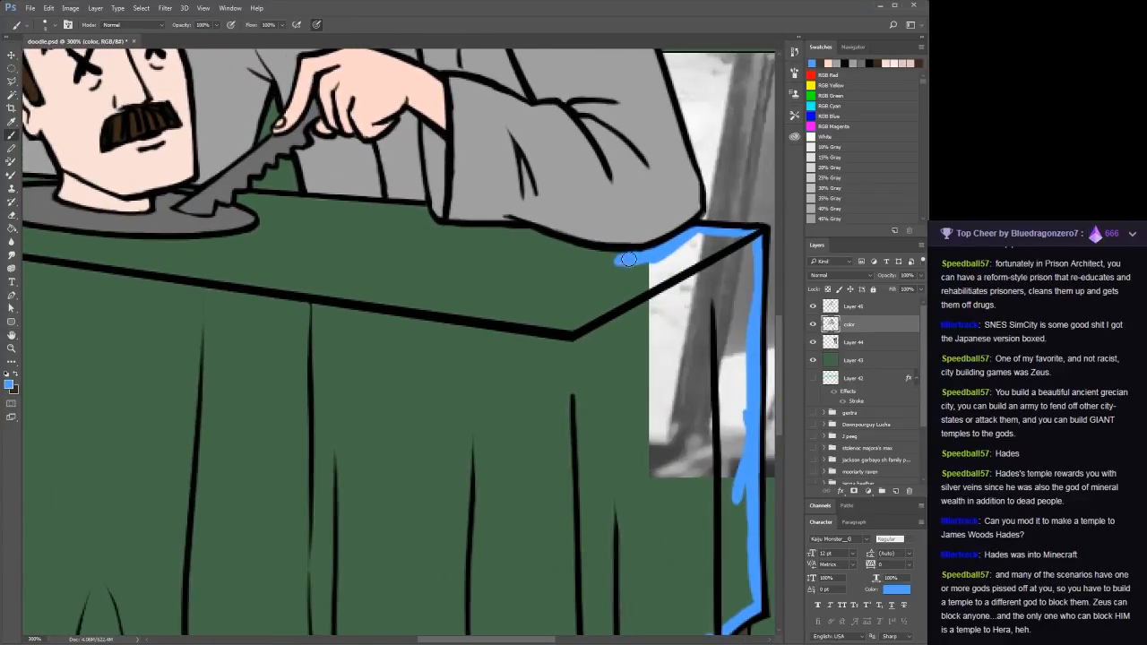
mouse_move(629, 259)
mouse_down()
mouse_move(510, 232)
mouse_move(426, 240)
mouse_move(417, 212)
mouse_up()
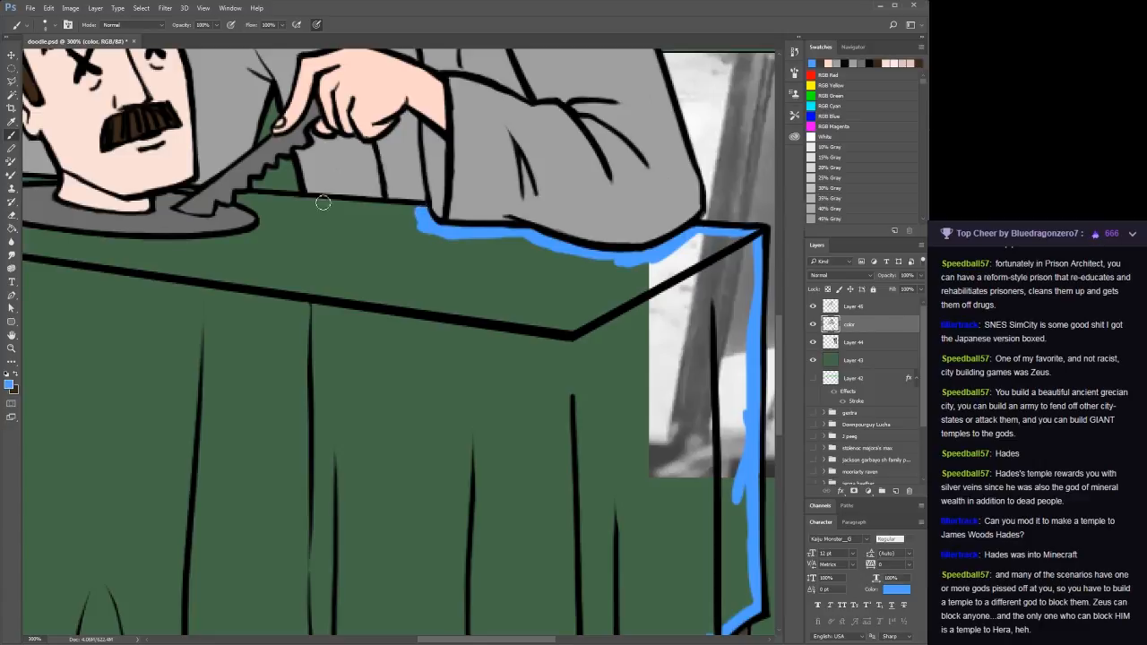
drag(238, 196, 423, 215)
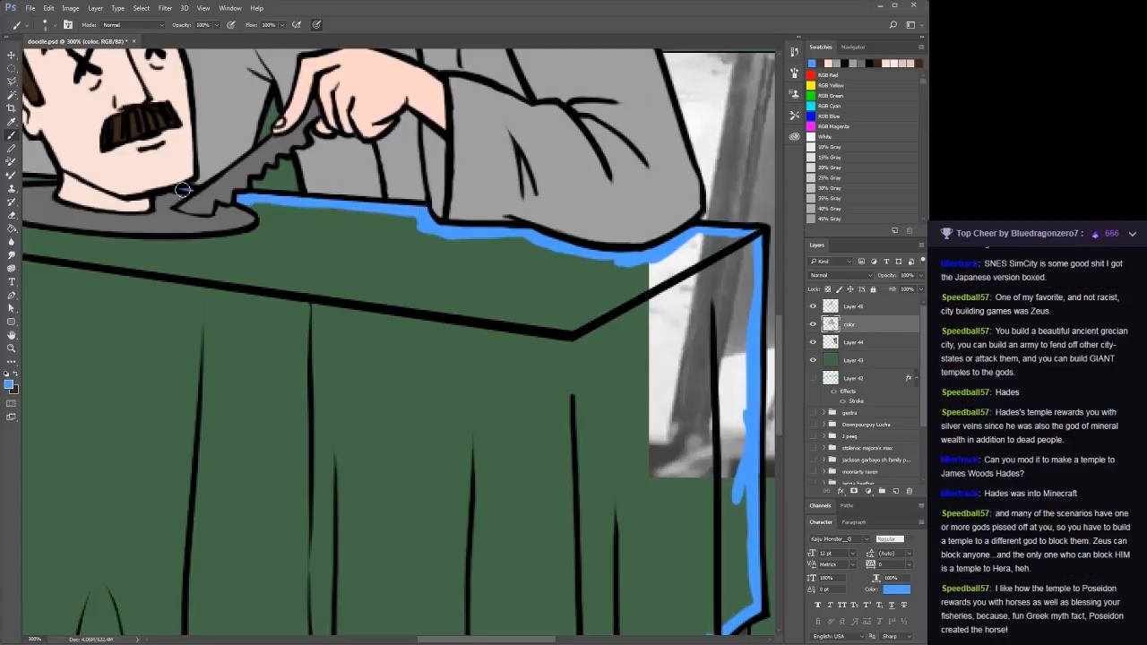
Trace around the outside of the severed head's plate in the same blue
mouse_move(255, 204)
mouse_down()
mouse_move(270, 232)
mouse_move(234, 250)
mouse_move(128, 243)
mouse_move(266, 250)
mouse_move(423, 287)
mouse_move(383, 319)
mouse_move(285, 305)
mouse_move(240, 271)
mouse_move(262, 251)
mouse_move(341, 256)
mouse_up()
key(space)
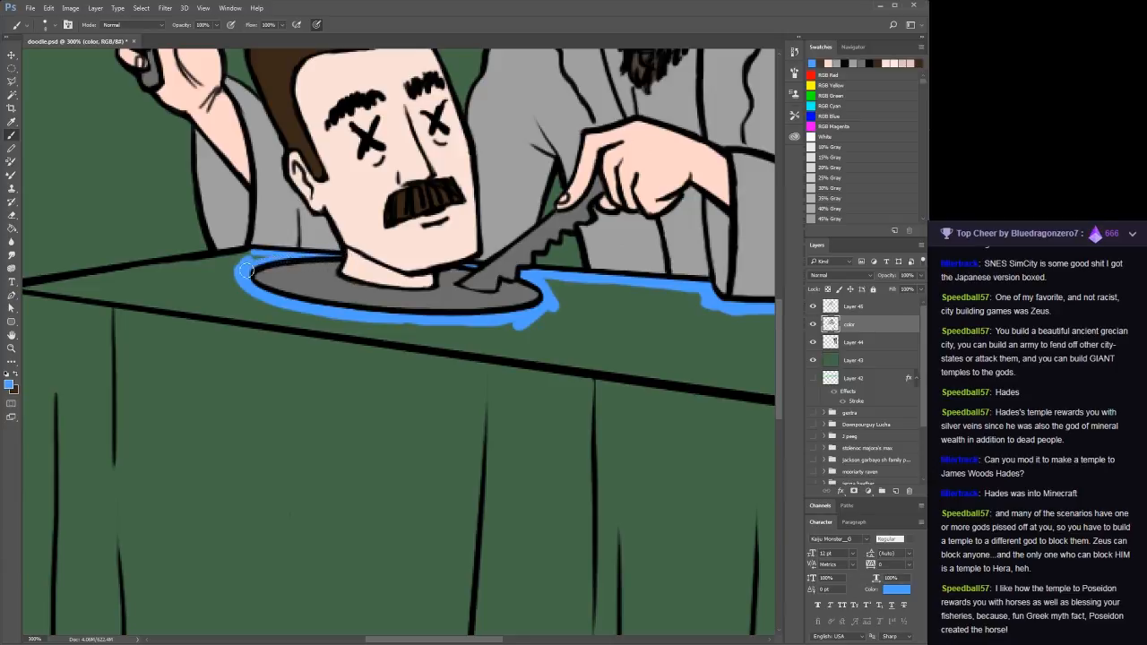
key(z)
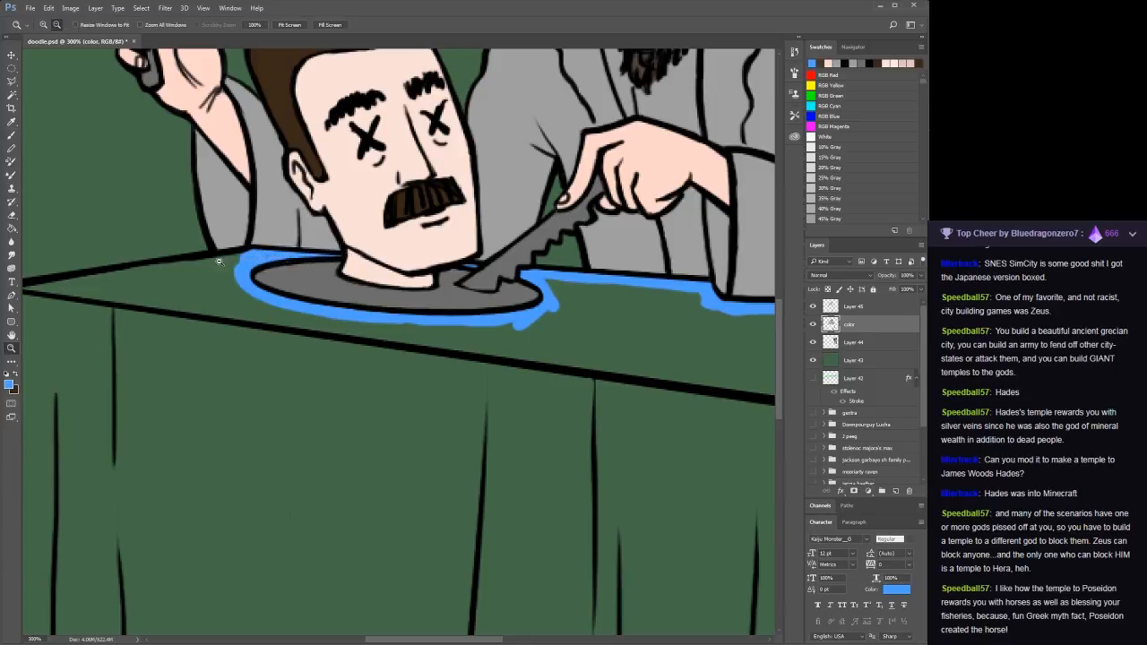
Trace the tabletop's back edge beside the plate and the tablecloth's far-left side down to the hem in bright blue
alt+click(275, 254)
key(b)
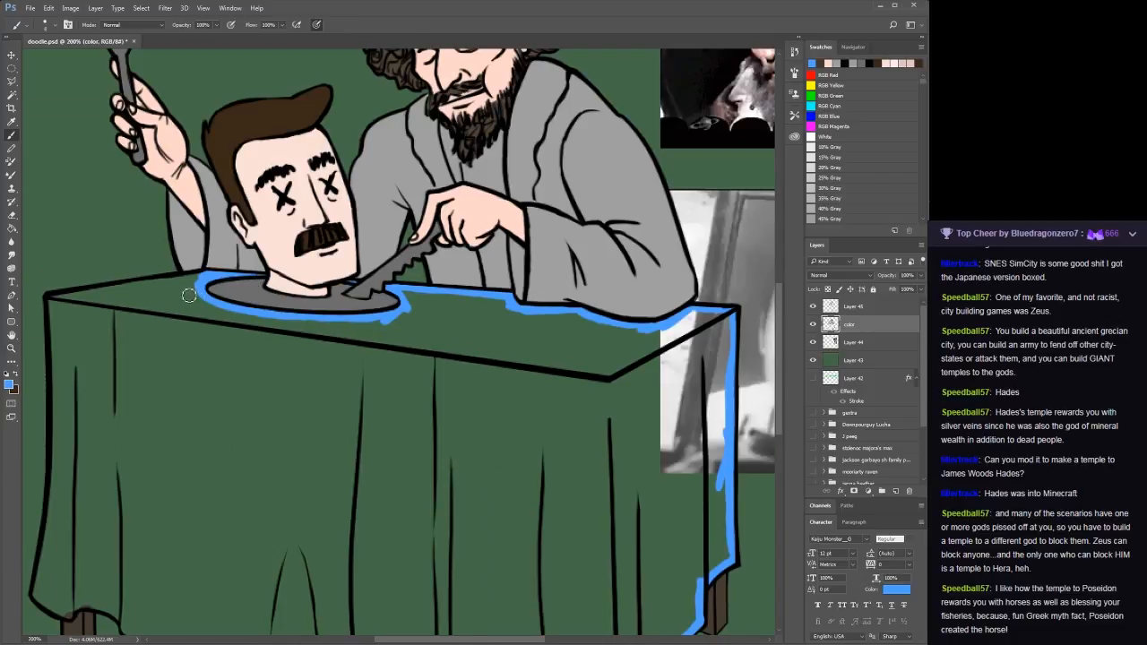
mouse_move(214, 280)
mouse_down()
mouse_move(57, 300)
mouse_move(56, 490)
mouse_move(36, 591)
mouse_move(69, 616)
mouse_up()
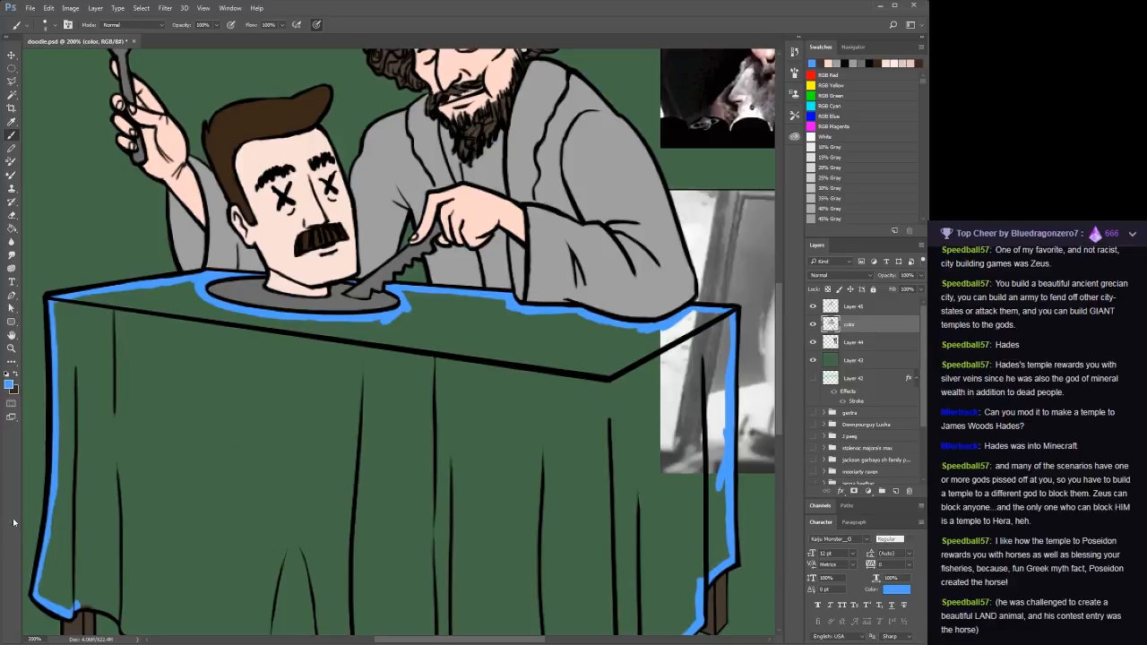
Trace the tablecloth's bottom hem in the same blue, from the left table leg across the folds to the front corner leg
key(space)
mouse_move(248, 532)
mouse_down()
mouse_move(275, 383)
mouse_move(266, 302)
mouse_move(320, 366)
mouse_up()
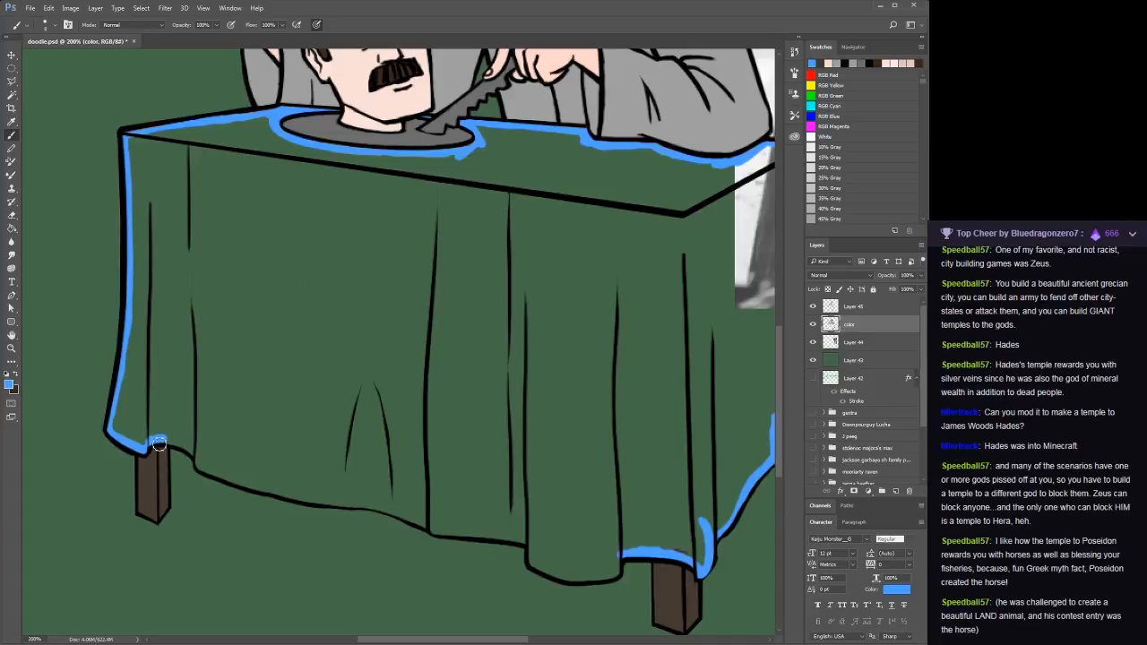
drag(152, 440, 202, 462)
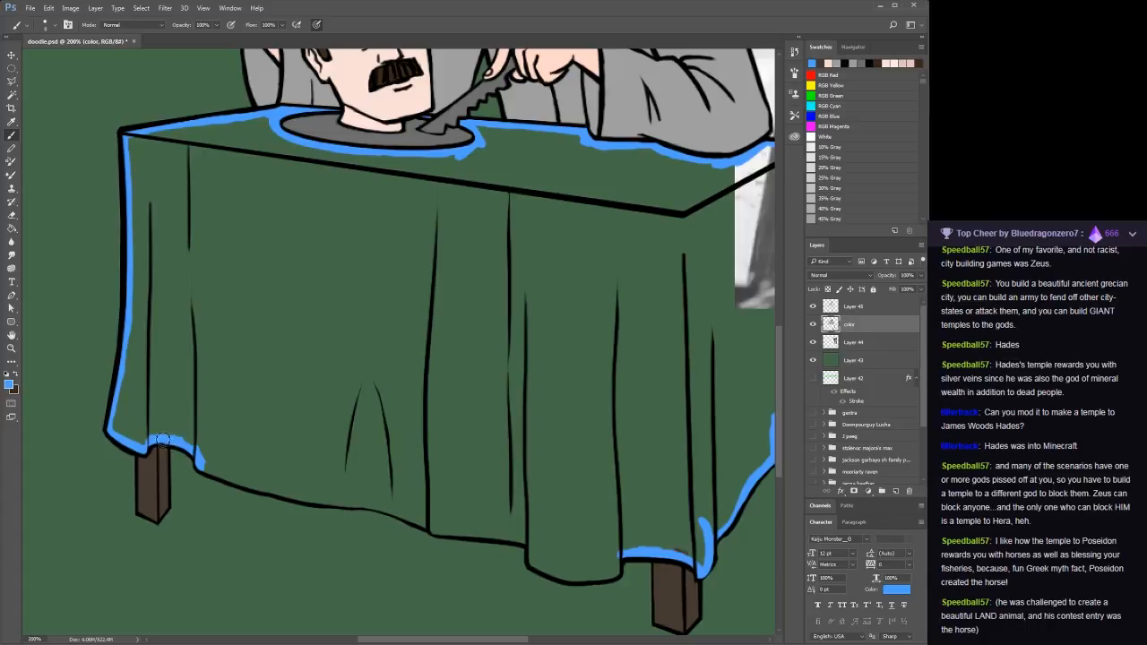
drag(202, 463, 426, 524)
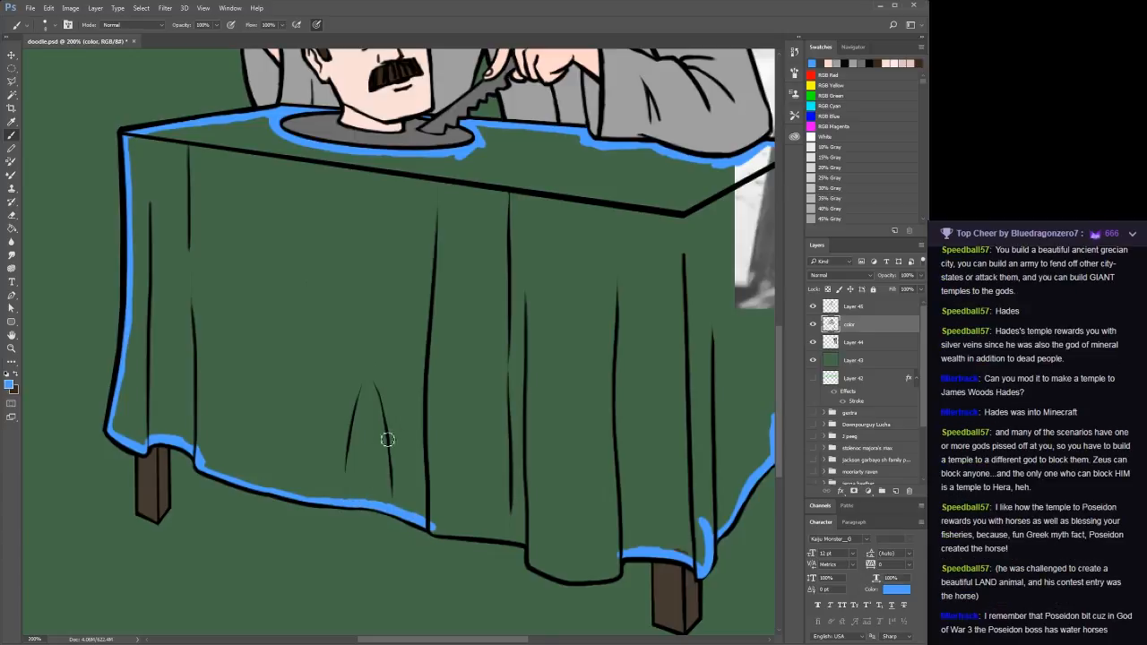
drag(438, 447, 193, 397)
key(b)
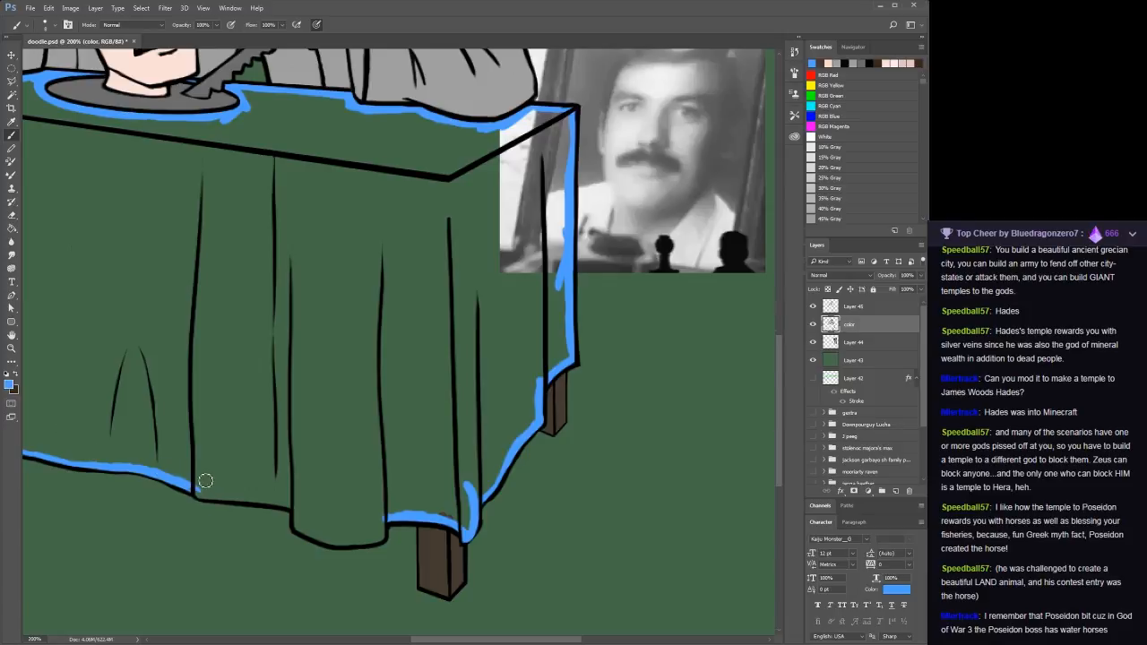
mouse_move(187, 491)
mouse_down()
mouse_move(302, 514)
mouse_move(300, 526)
mouse_move(327, 542)
mouse_move(306, 533)
mouse_move(386, 524)
mouse_up()
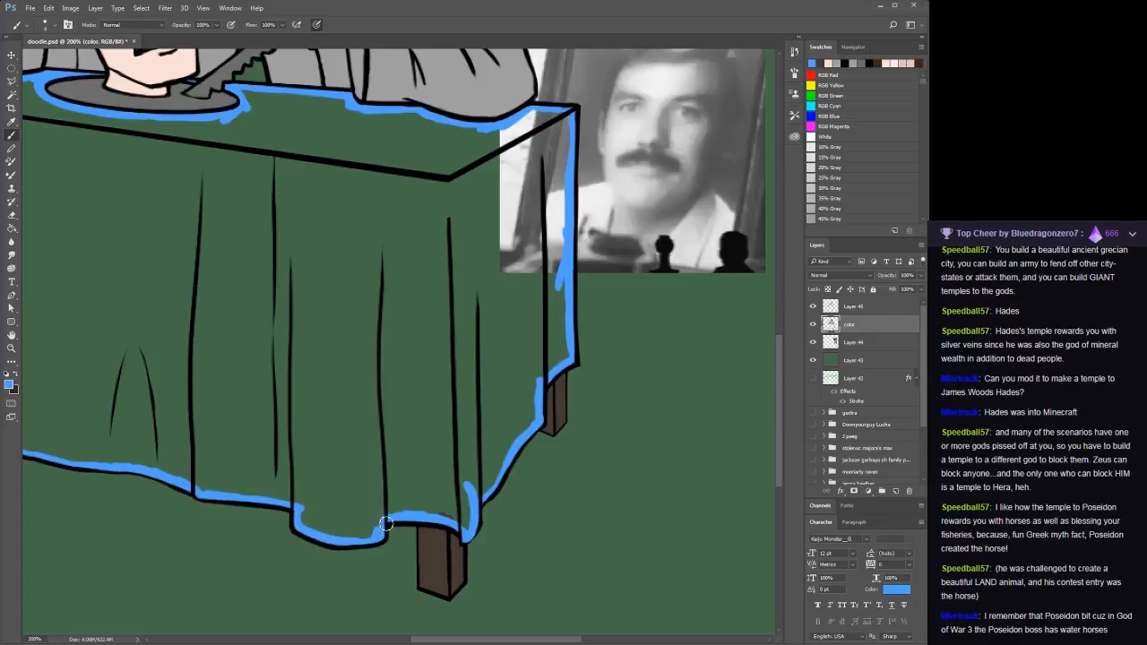
Fill the outlined tablecloth with bright blue and paint over the thin gaps along its right-hand folds, side and tabletop edge
key(g)
click(315, 436)
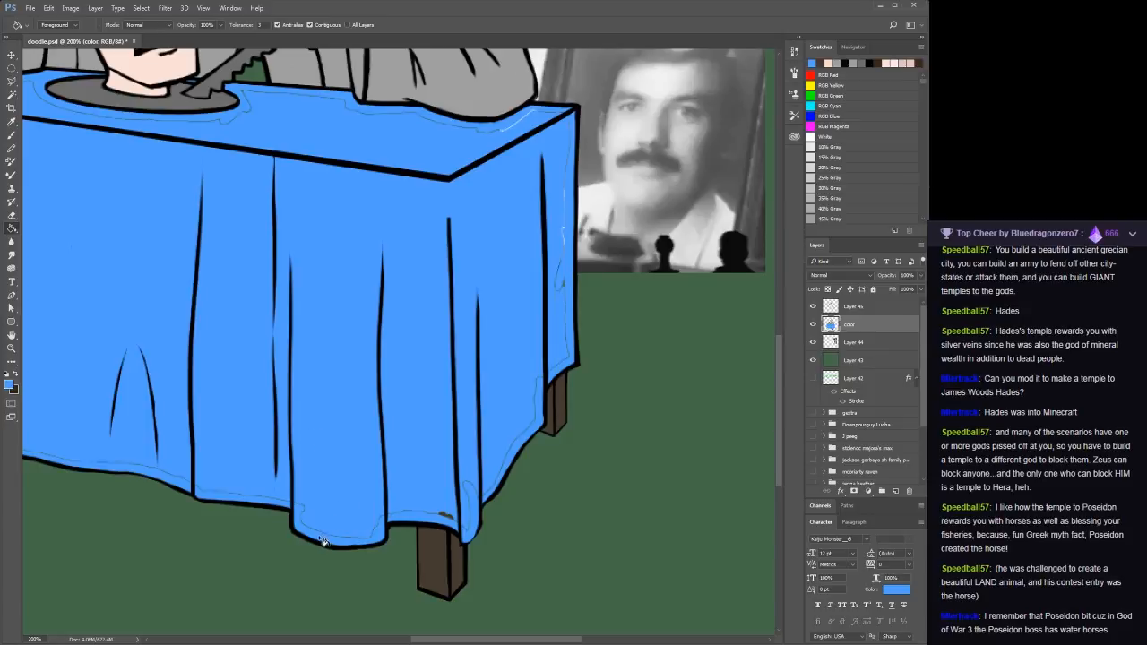
key(b)
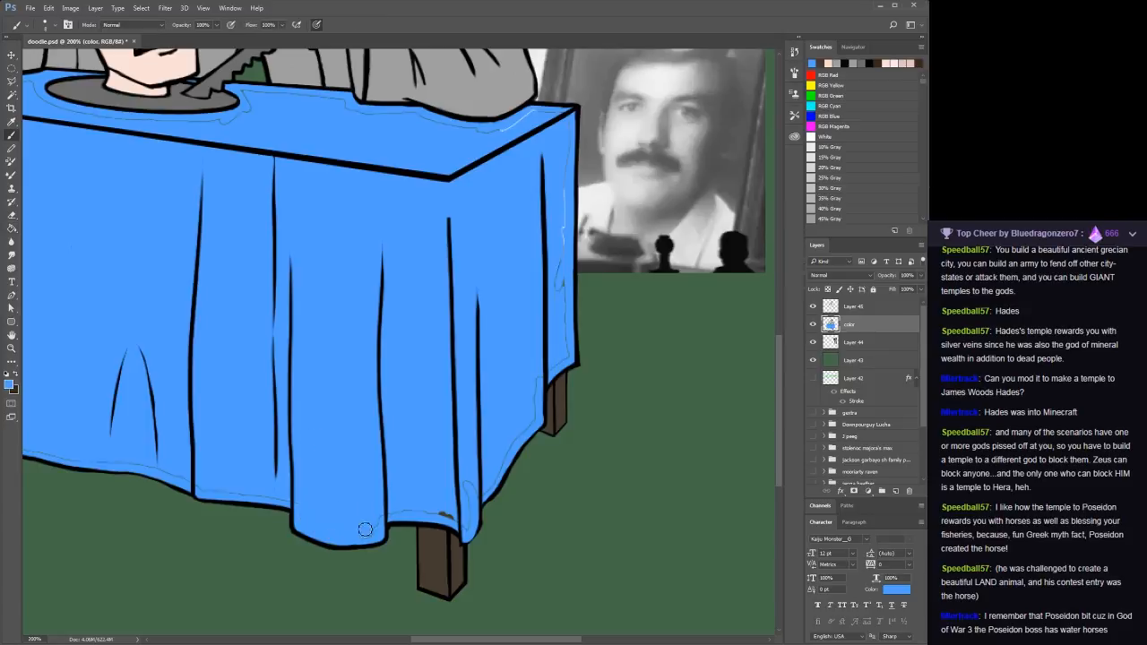
mouse_move(378, 531)
mouse_down()
mouse_move(443, 514)
mouse_move(470, 531)
mouse_move(458, 484)
mouse_move(472, 504)
mouse_move(473, 488)
mouse_move(487, 498)
mouse_move(534, 426)
mouse_move(544, 382)
mouse_move(531, 364)
mouse_move(547, 296)
mouse_up()
drag(564, 363, 567, 216)
mouse_move(571, 160)
mouse_down()
mouse_move(571, 118)
mouse_move(536, 114)
mouse_move(475, 146)
mouse_move(492, 128)
mouse_up()
Paint over the remaining thin gaps along the tablecloth's left side and lower hem in blue
key(h)
drag(431, 168, 636, 274)
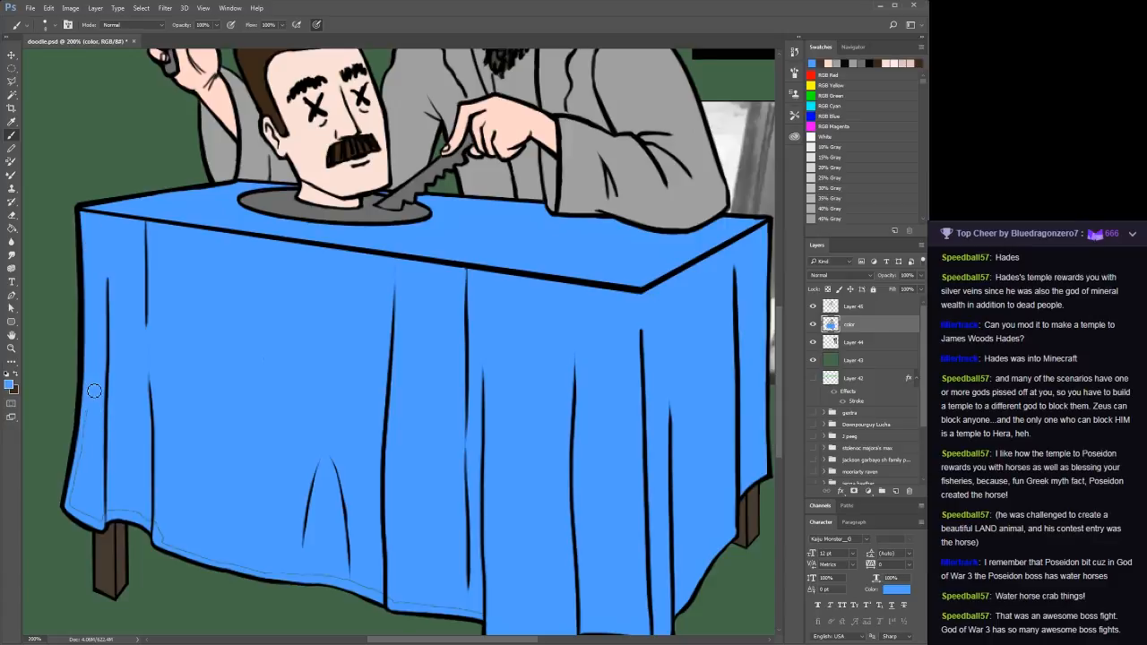
mouse_move(75, 505)
mouse_down()
mouse_move(93, 520)
mouse_move(140, 513)
mouse_move(156, 533)
mouse_move(263, 570)
mouse_move(171, 542)
mouse_move(187, 528)
mouse_move(172, 543)
mouse_move(242, 567)
mouse_move(261, 560)
mouse_up()
mouse_move(294, 575)
mouse_down()
mouse_move(410, 601)
mouse_move(407, 570)
mouse_move(251, 473)
mouse_up()
key(space)
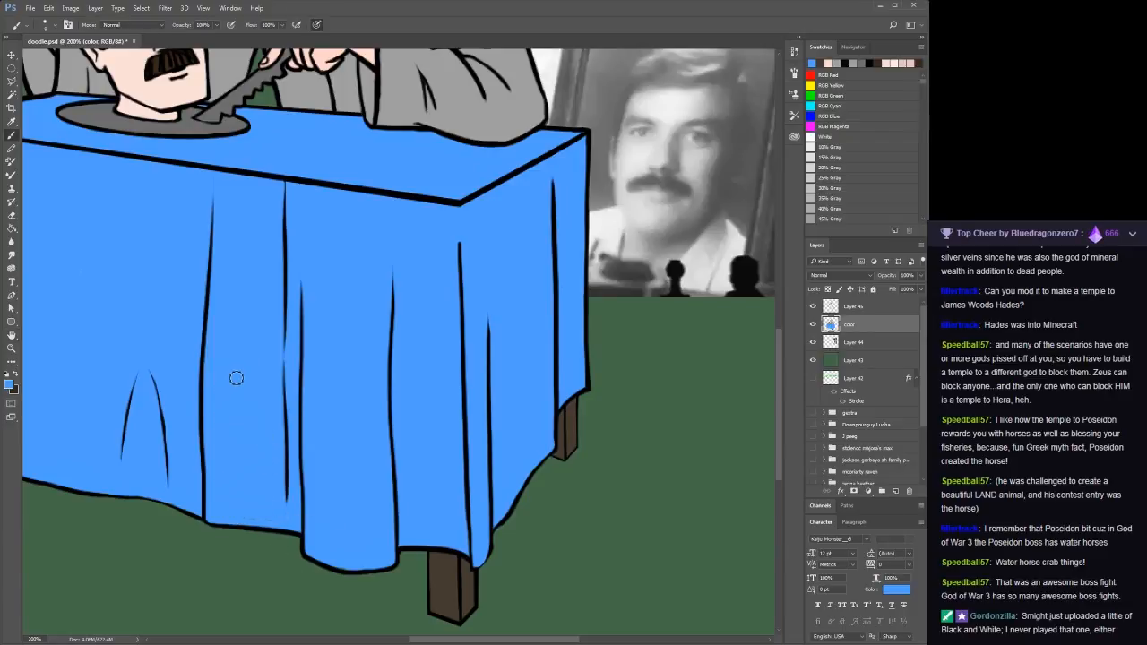
mouse_move(232, 370)
mouse_down()
mouse_move(239, 380)
mouse_move(256, 346)
mouse_move(246, 333)
mouse_move(239, 347)
mouse_up()
key(ctrl+alt+z)
key(ctrl+alt+z)
key(ctrl+alt+z)
key(ctrl+alt+z)
key(space)
drag(199, 425, 278, 349)
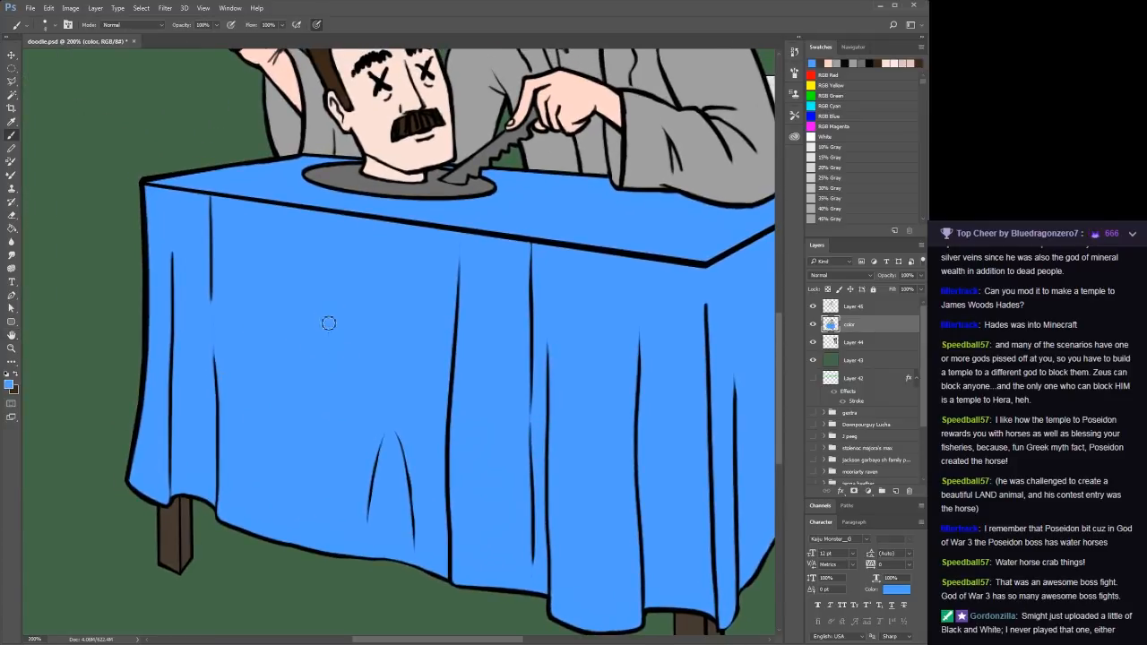
click(870, 306)
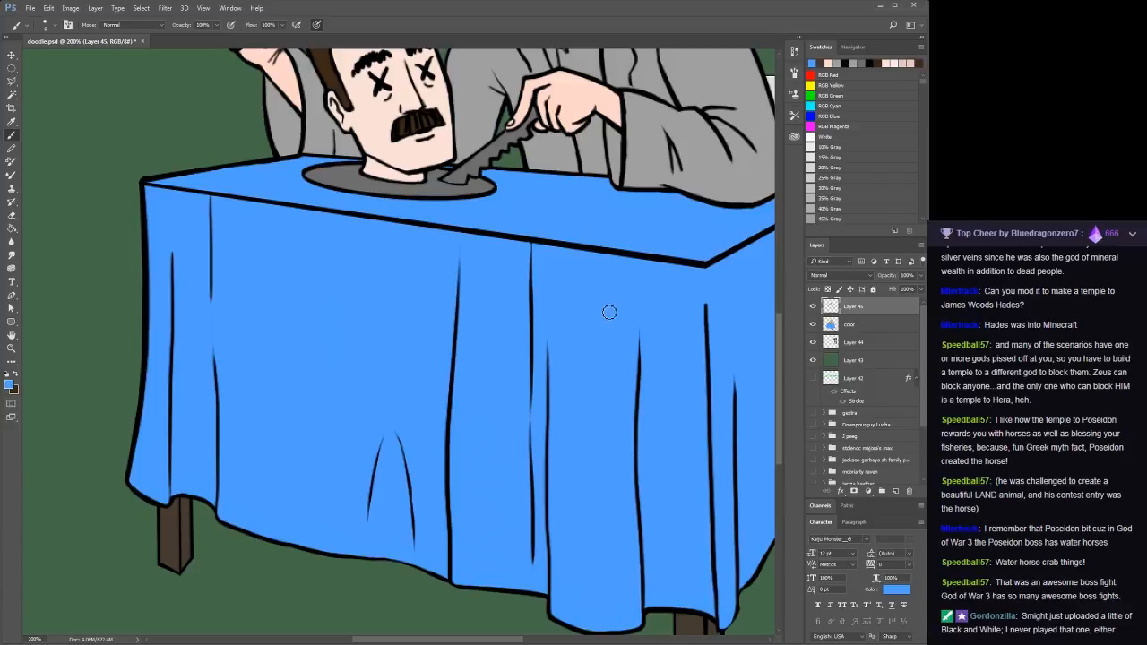
click(862, 327)
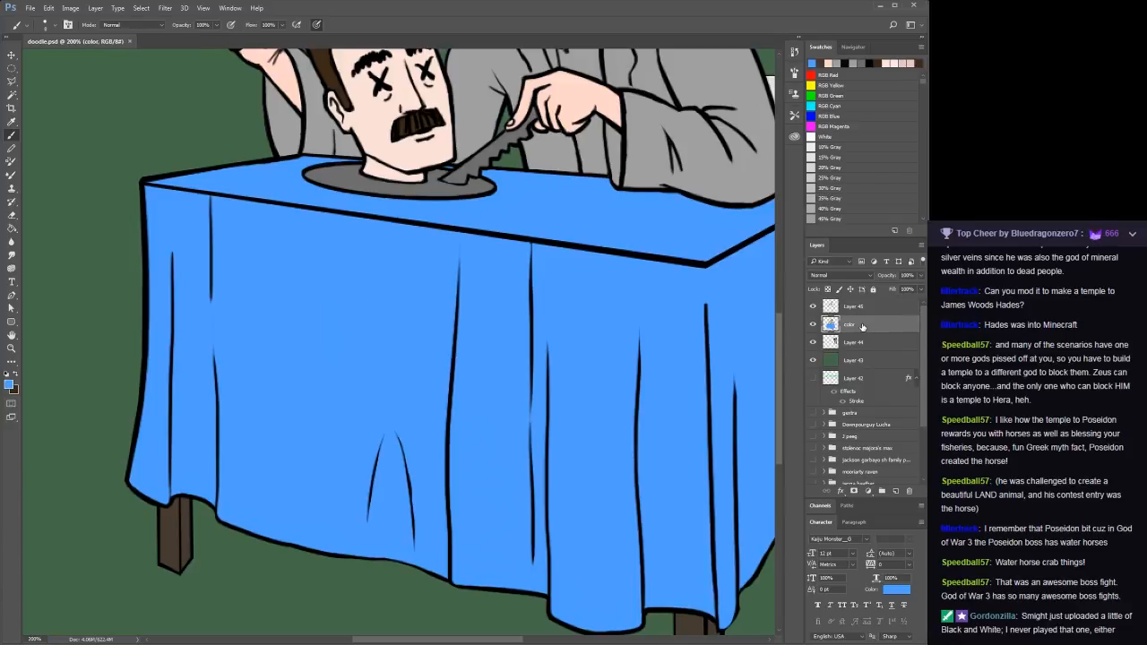
key(w)
click(586, 393)
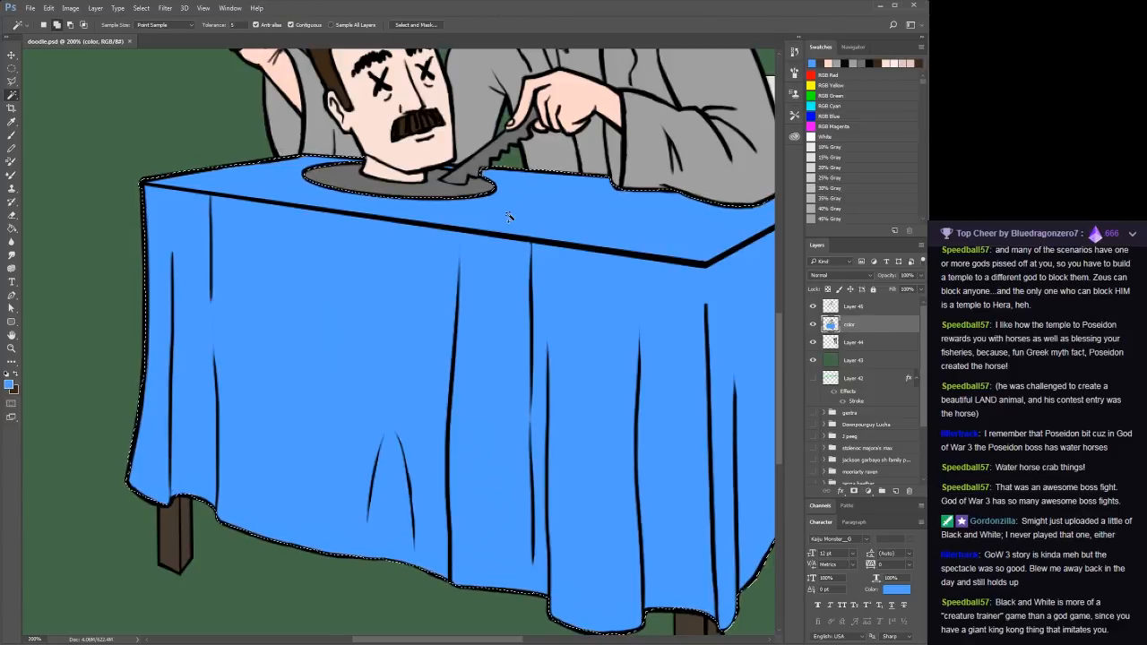
key(ctrl+d)
key(b)
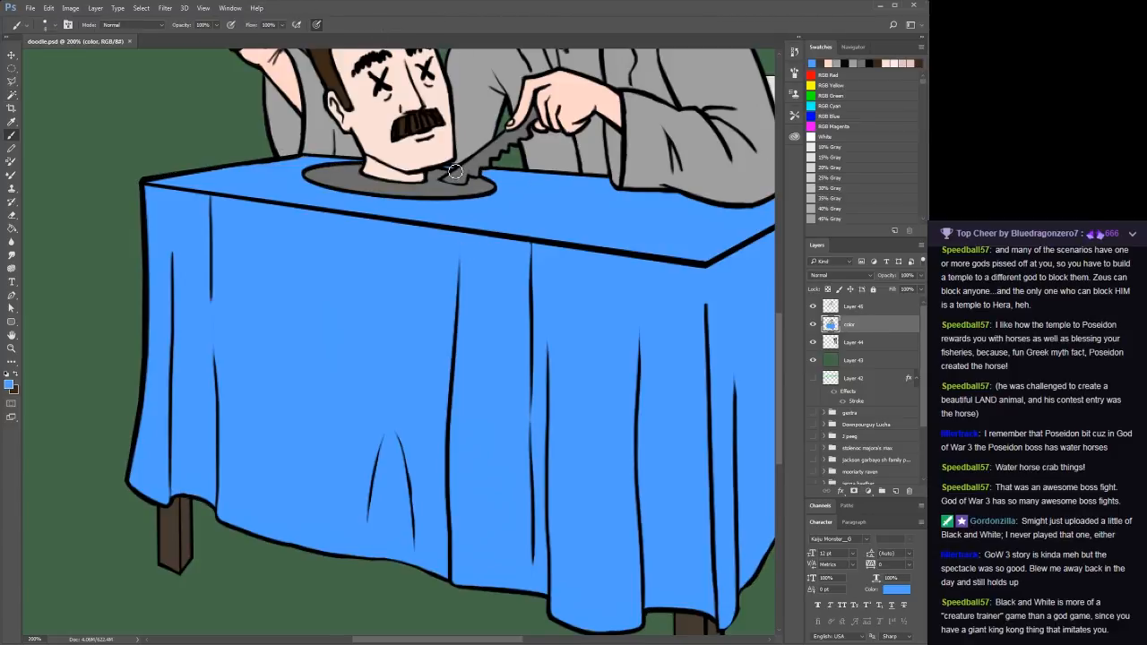
Sample the robe's grey beside the bearded man's chin as the brush color
key(z)
alt+click(505, 294)
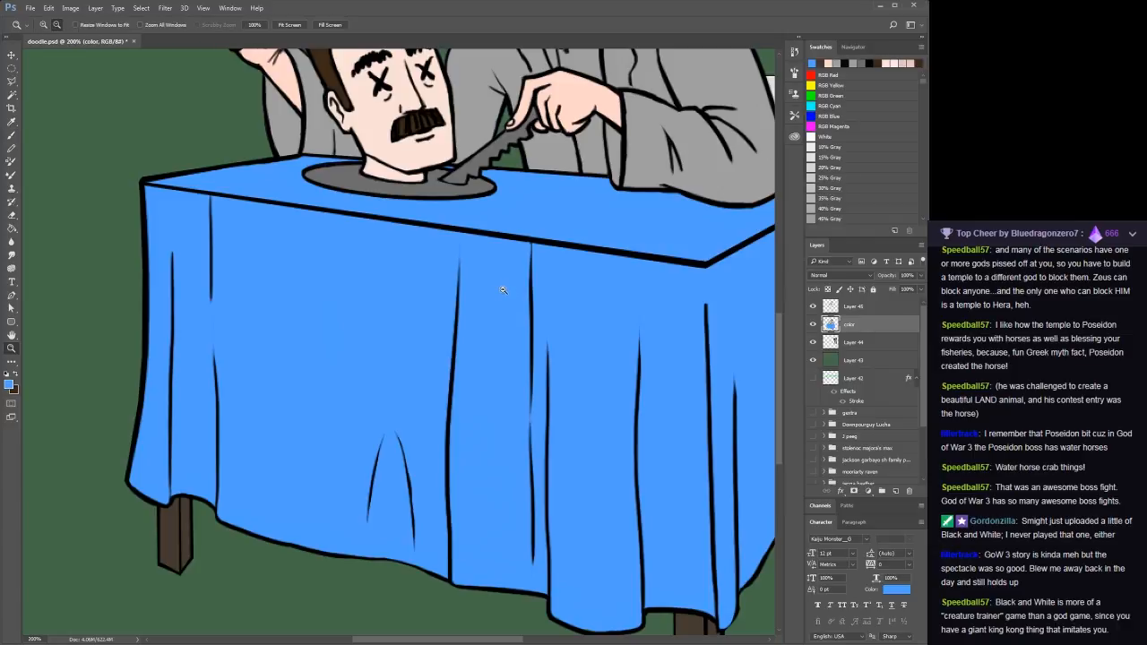
alt+click(503, 291)
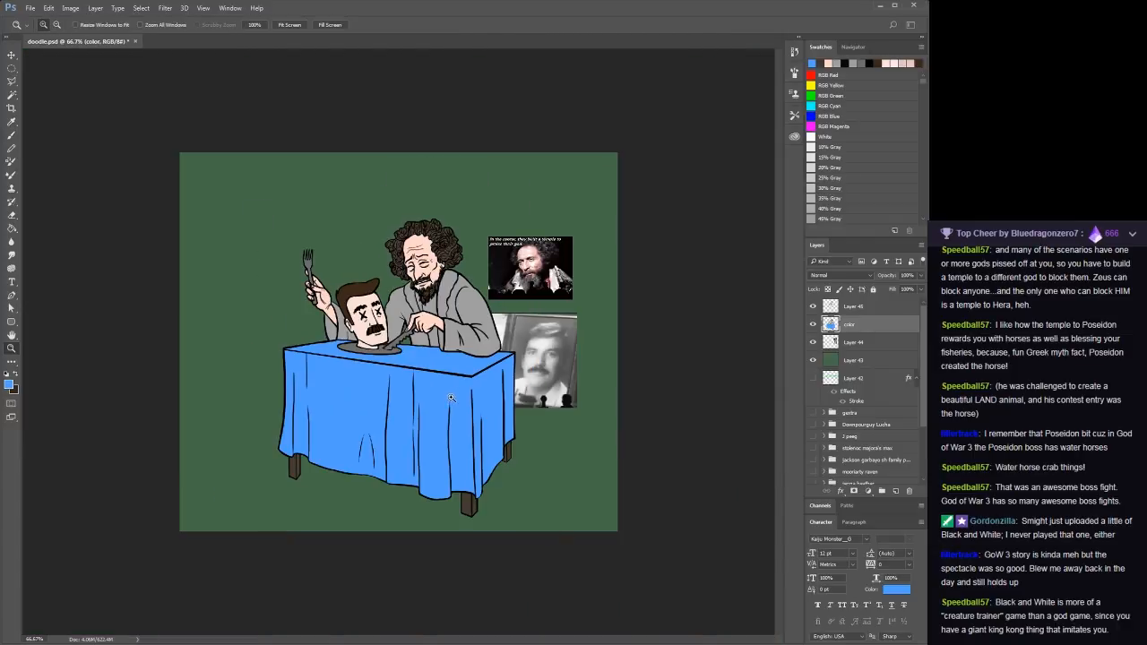
click(453, 398)
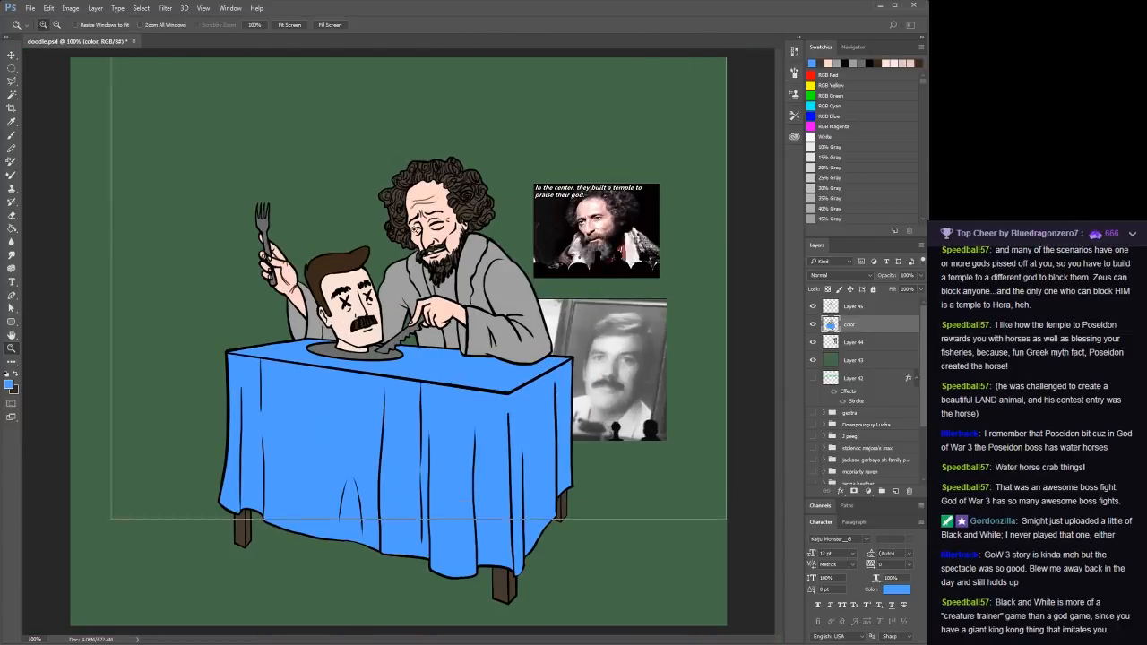
click(425, 293)
click(421, 294)
click(399, 296)
key(b)
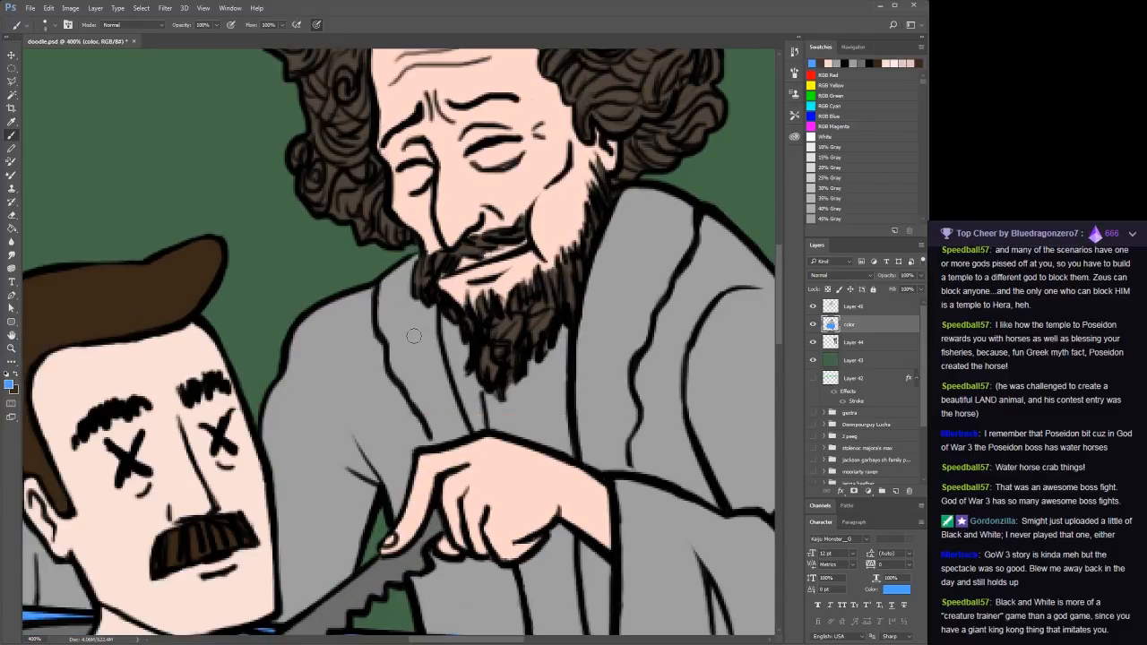
alt+click(414, 278)
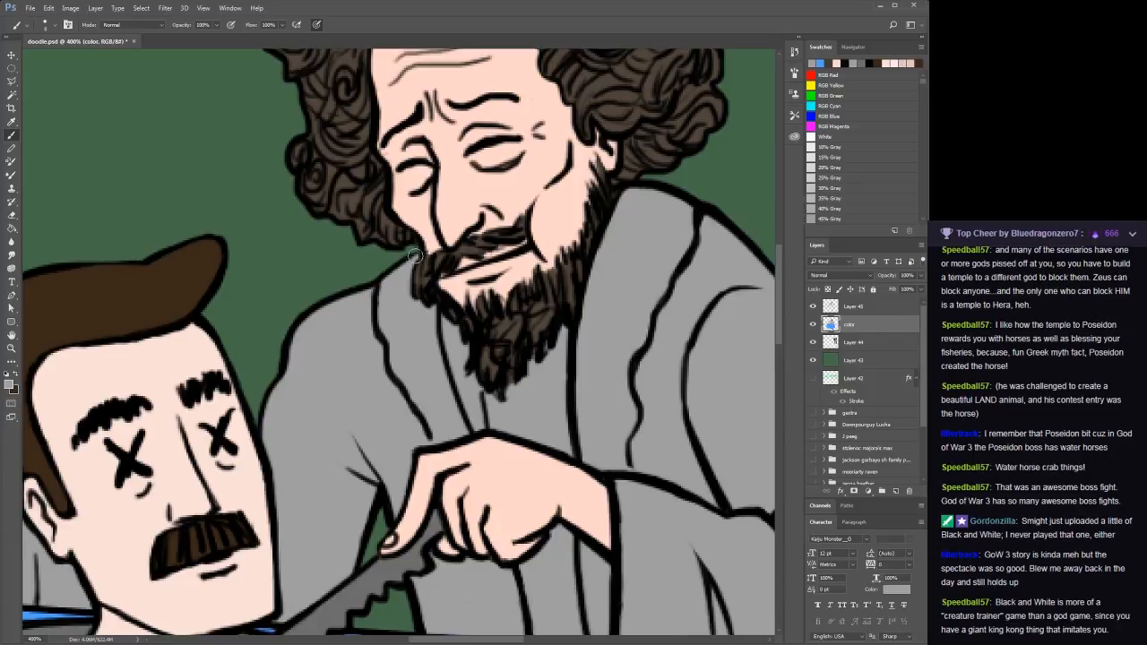
Make Layer 45 active, check the beard up close and fit the whole drawing to the screen
click(843, 306)
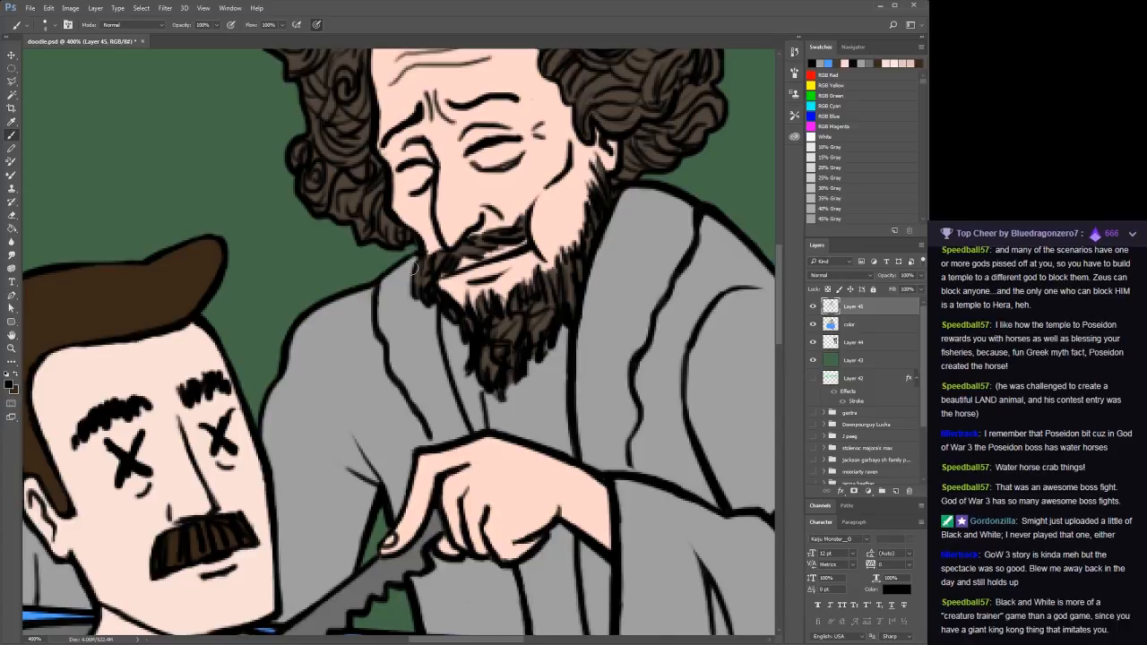
key(z)
click(424, 293)
alt+click(424, 293)
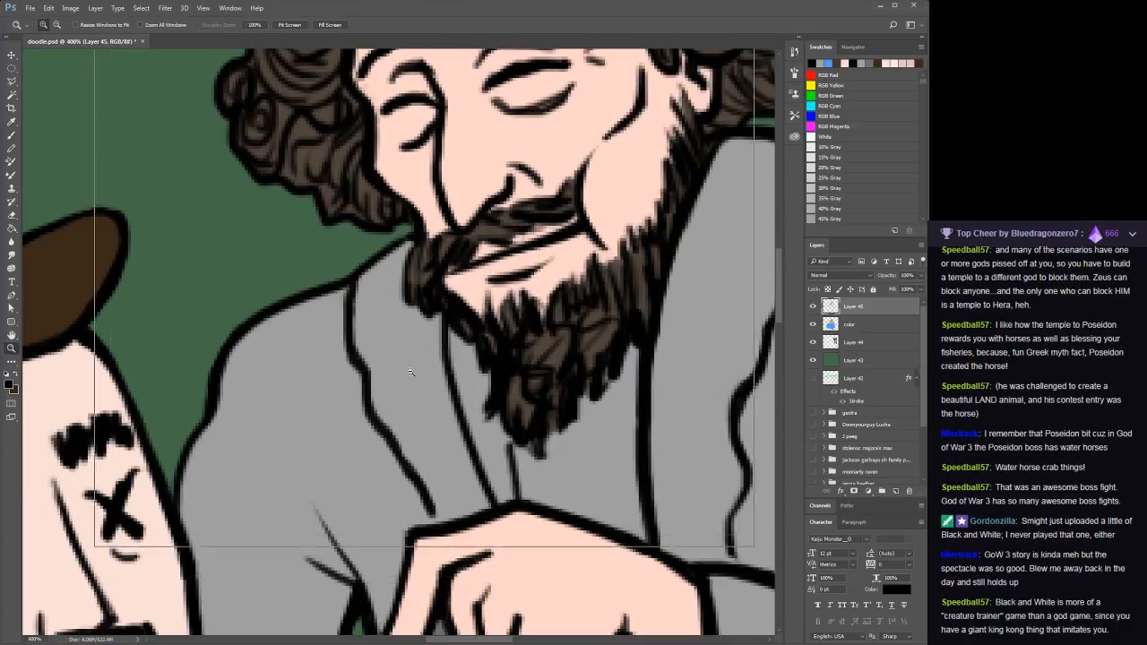
alt+click(424, 294)
click(290, 24)
click(395, 209)
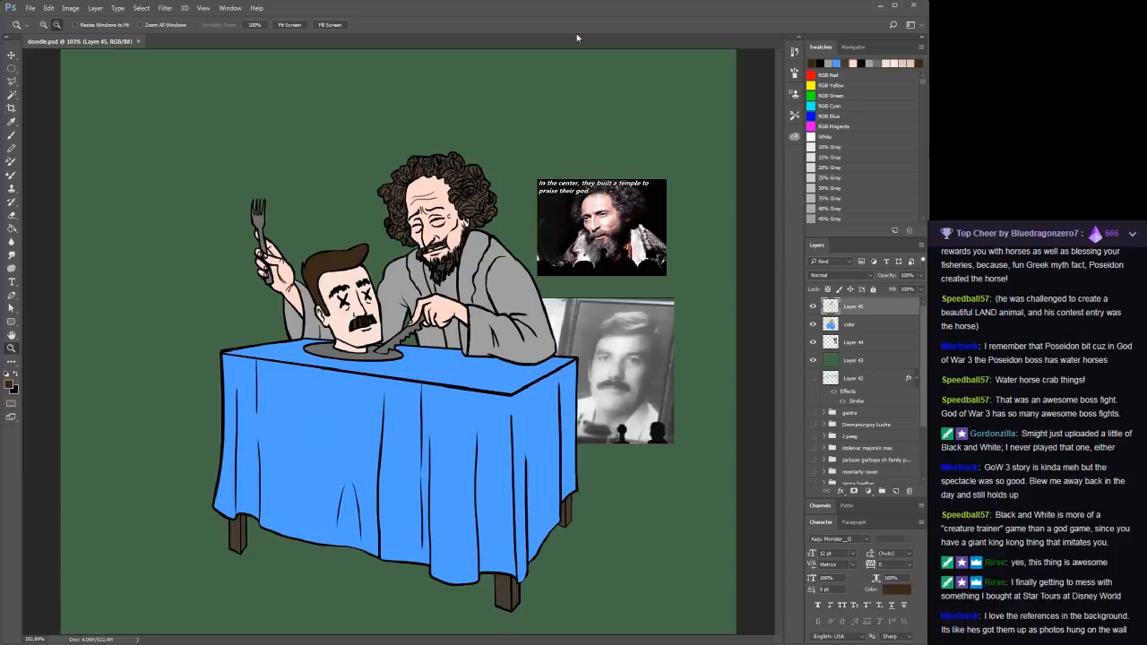
Paste the red gingham pattern as a new layer and move it down to cover the whole table
key(ctrl+v)
key(v)
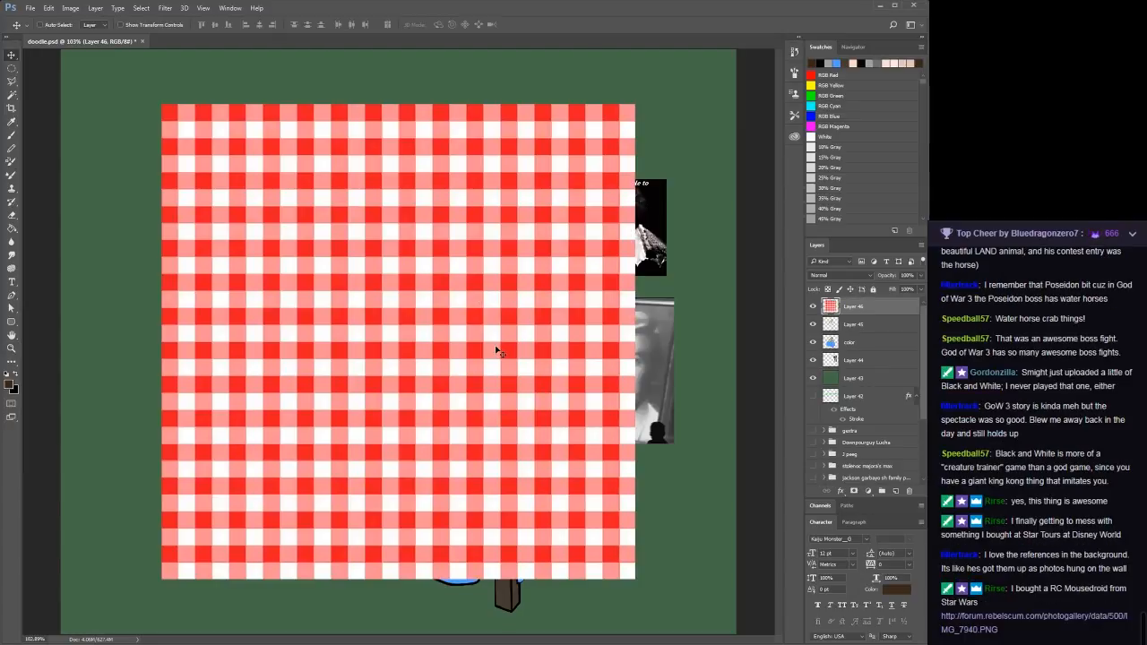
drag(496, 351, 506, 406)
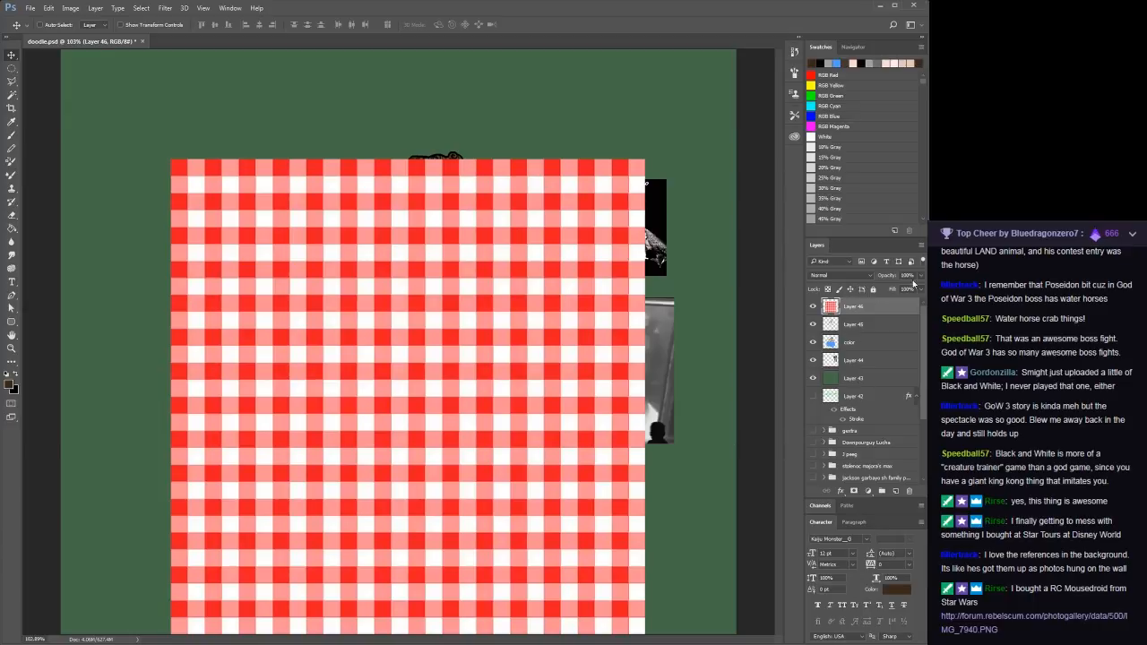
Set the gingham layer's opacity to 55% and place it between Layer 45 and the color layer
key(5)
key(5)
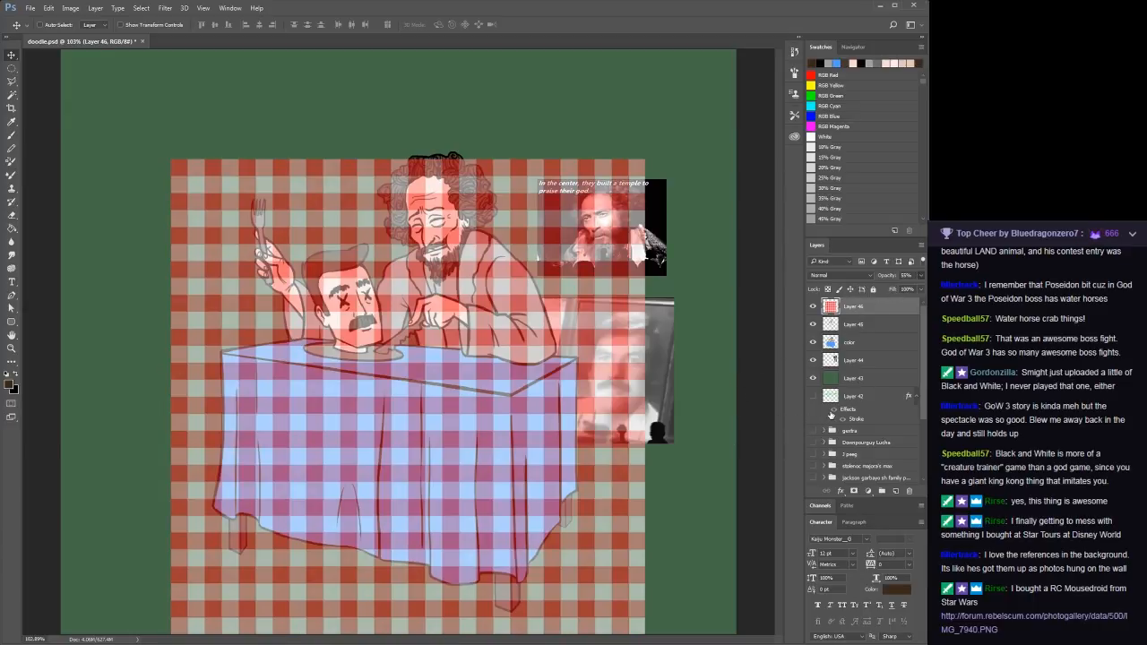
drag(833, 414, 847, 333)
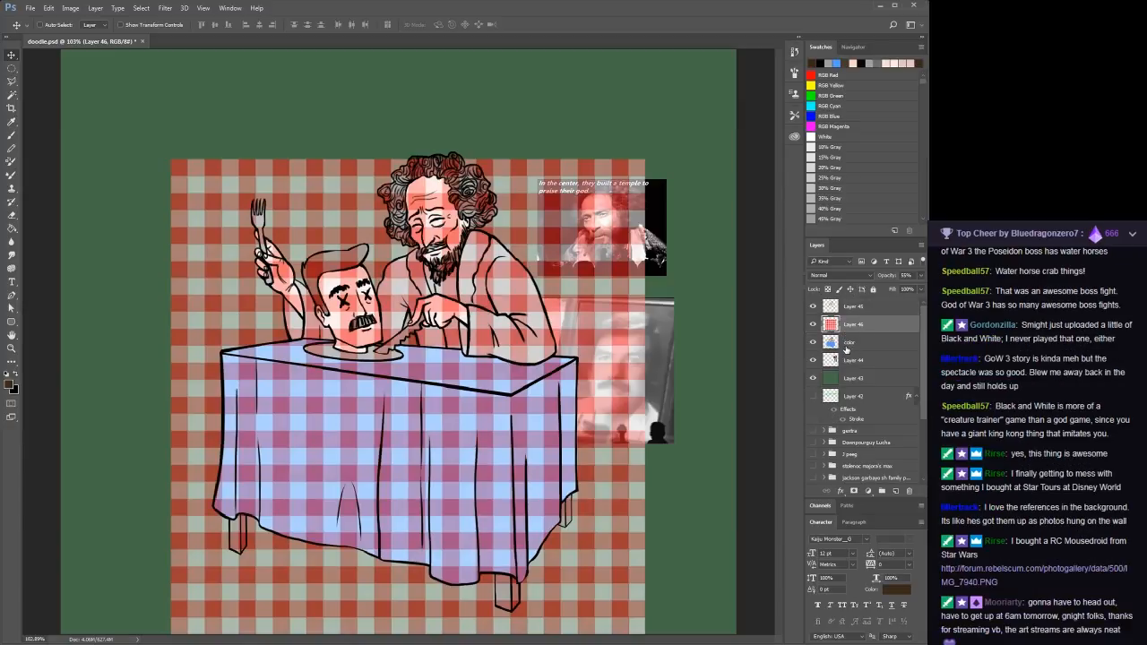
Select the blue tablecloth area on the color layer, delete the gingham outside it on Layer 46 and clear the selection
click(847, 344)
key(w)
click(448, 433)
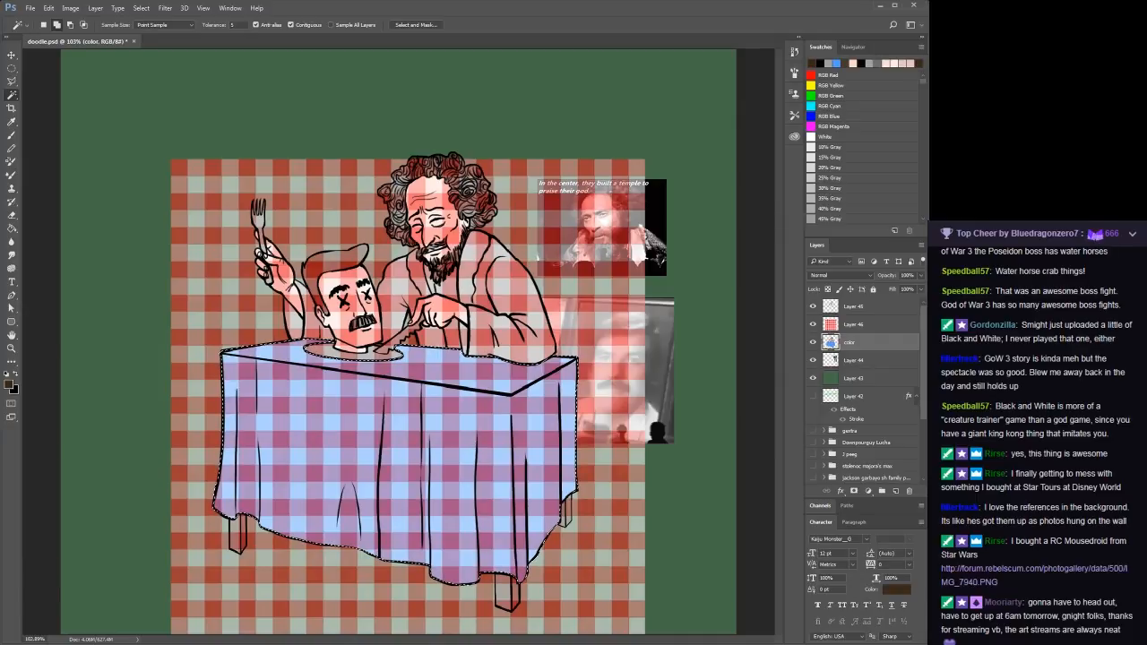
click(897, 328)
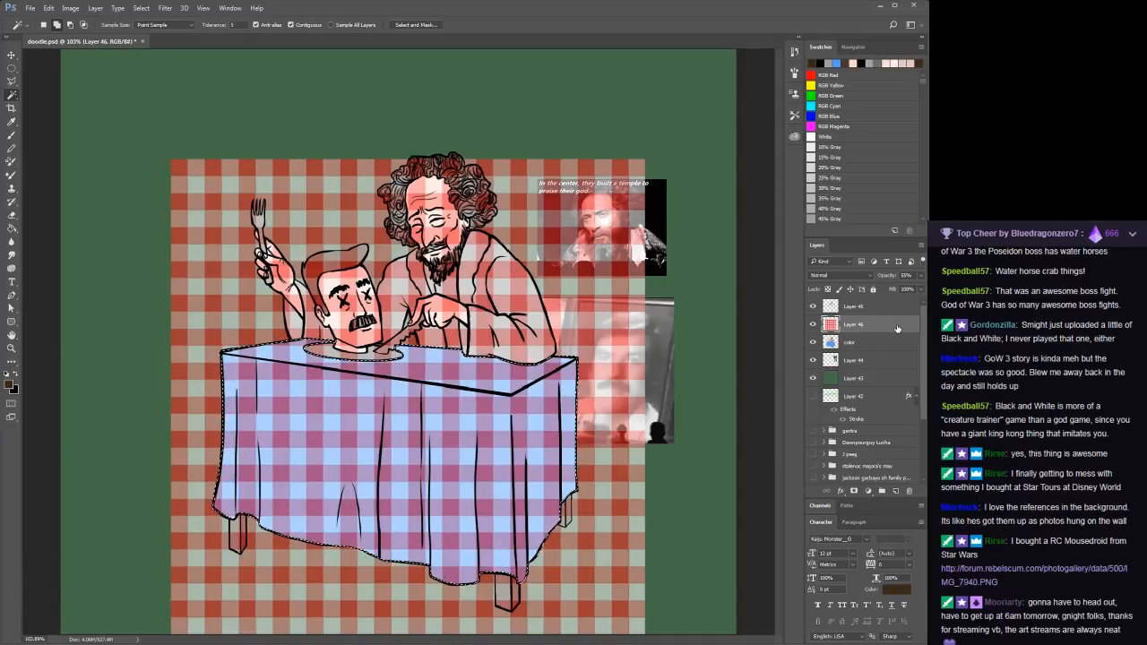
key(ctrl+shift+i)
key(Delete)
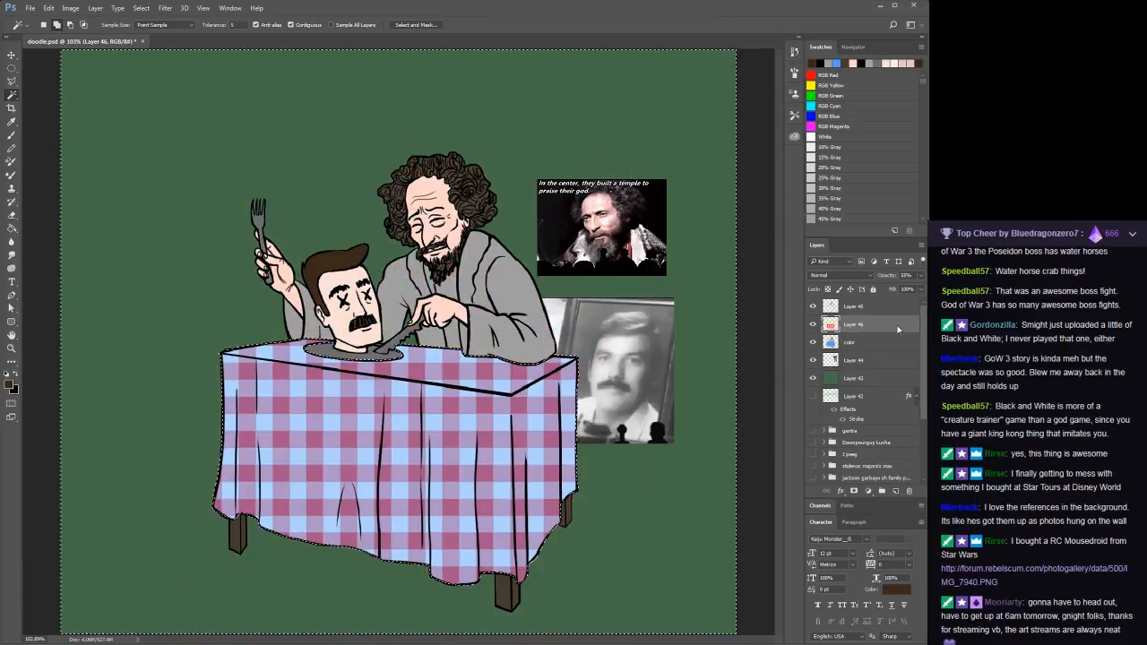
key(ctrl+d)
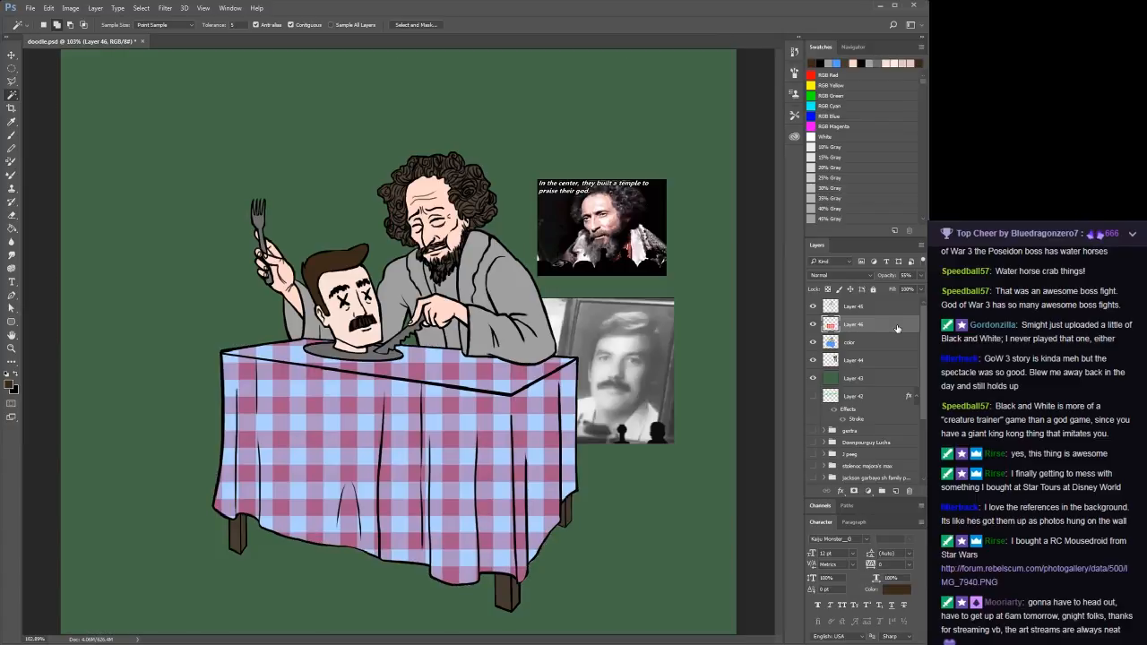
click(887, 349)
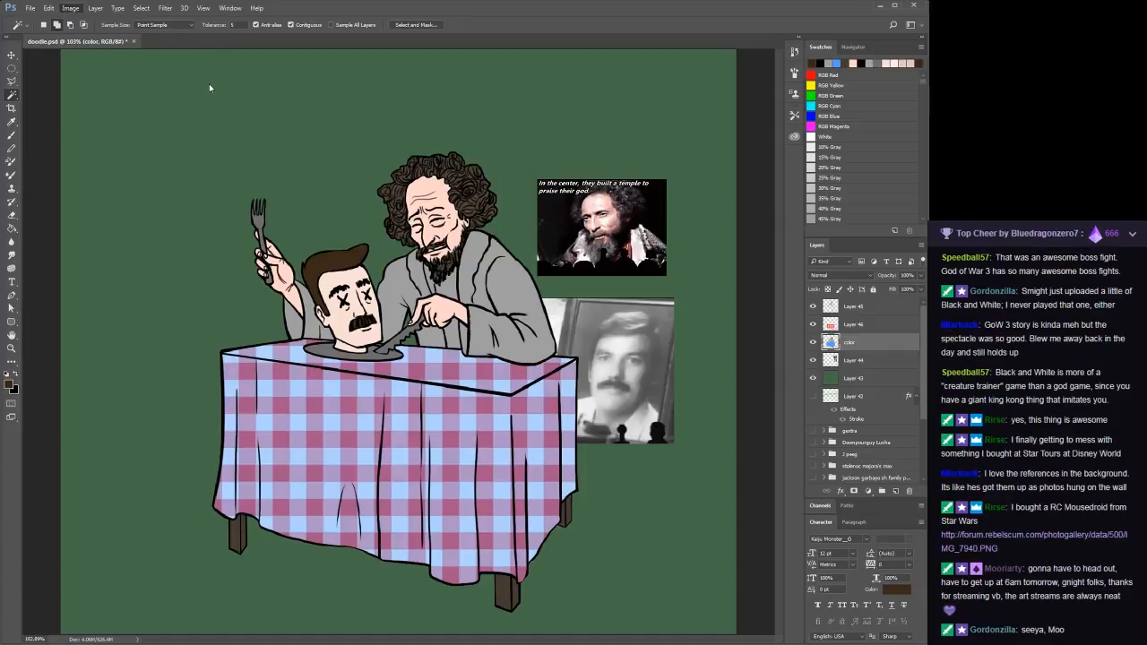
key(i)
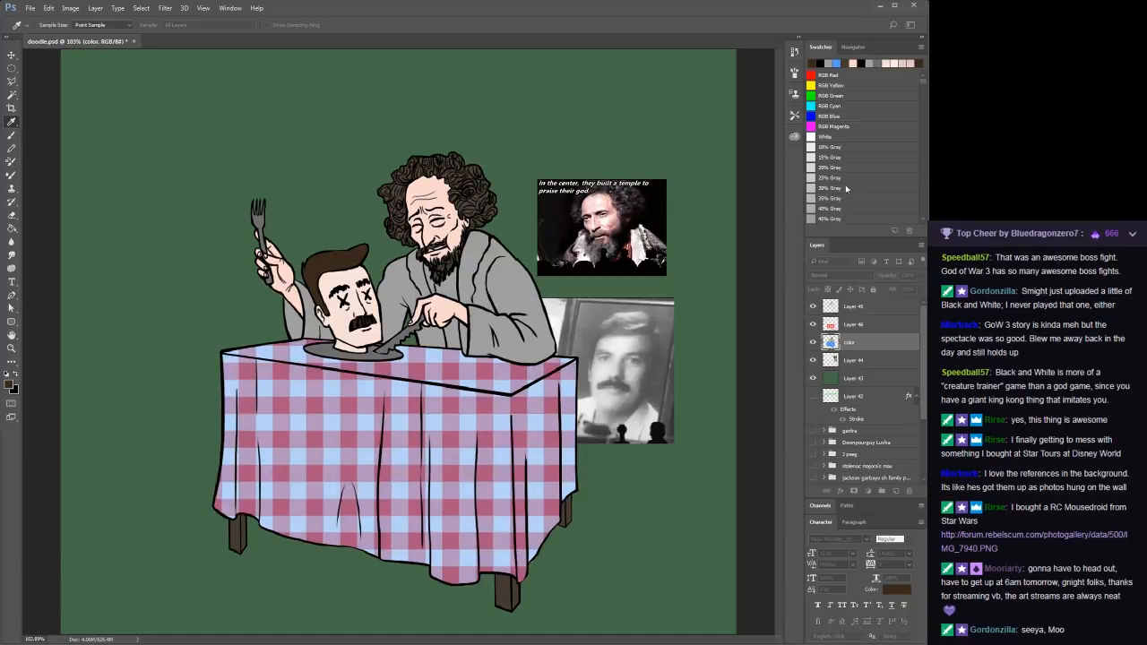
drag(845, 185, 874, 190)
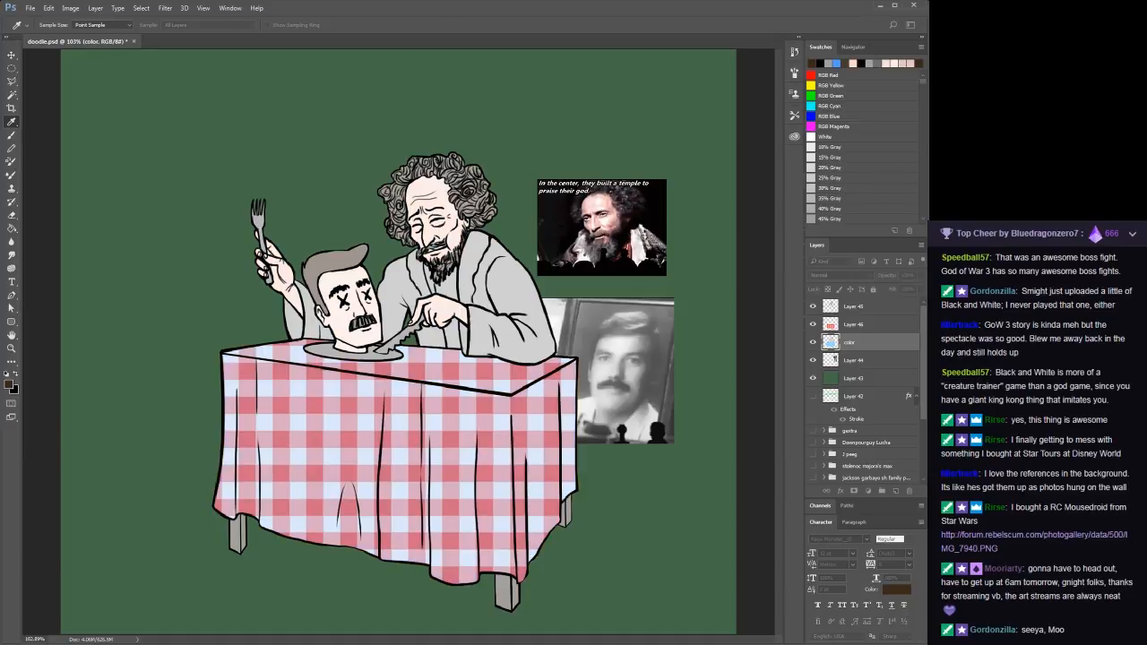
key(Return)
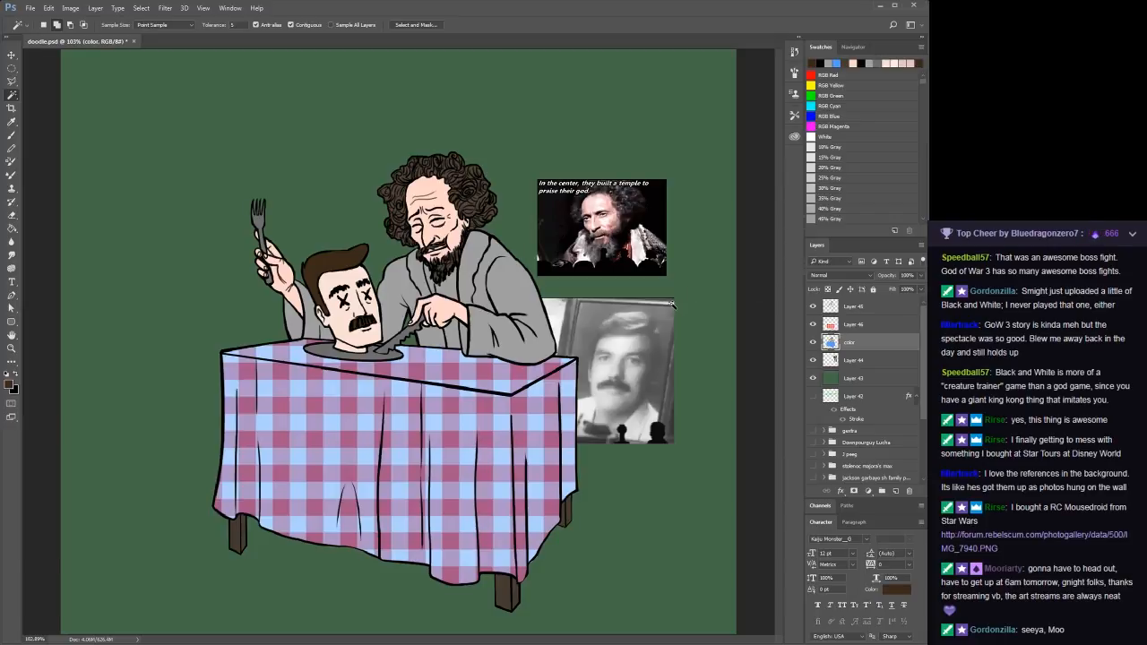
Restore the selection around the tablecloth and delete the gingham outside it on Layer 46
key(ctrl+shift+i)
key(Delete)
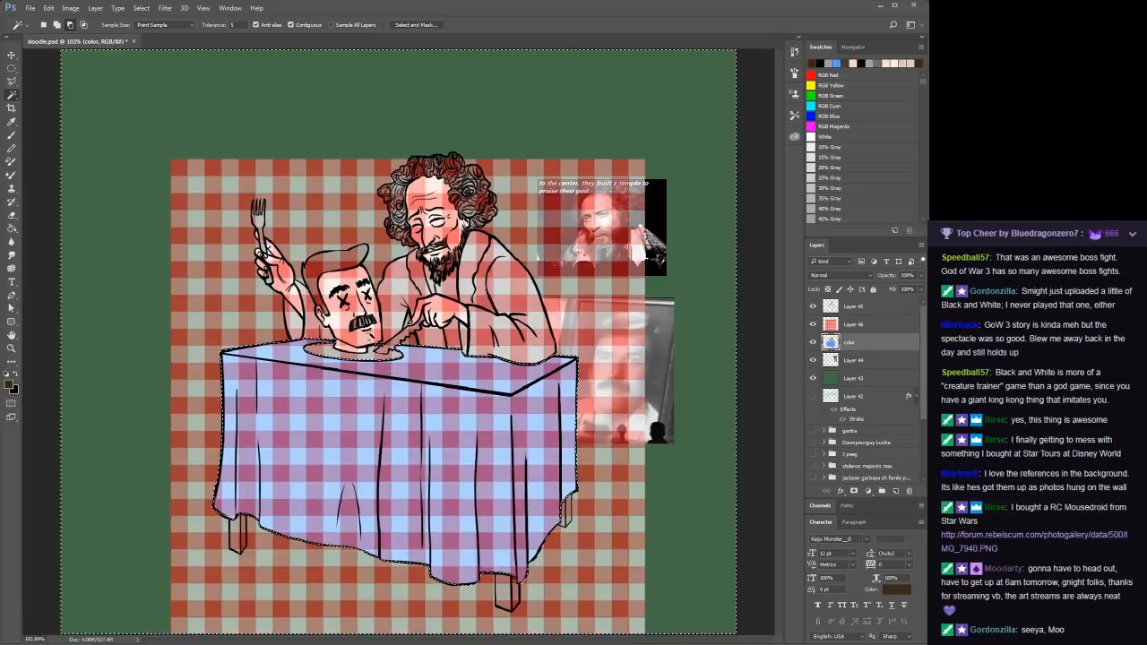
key(Delete)
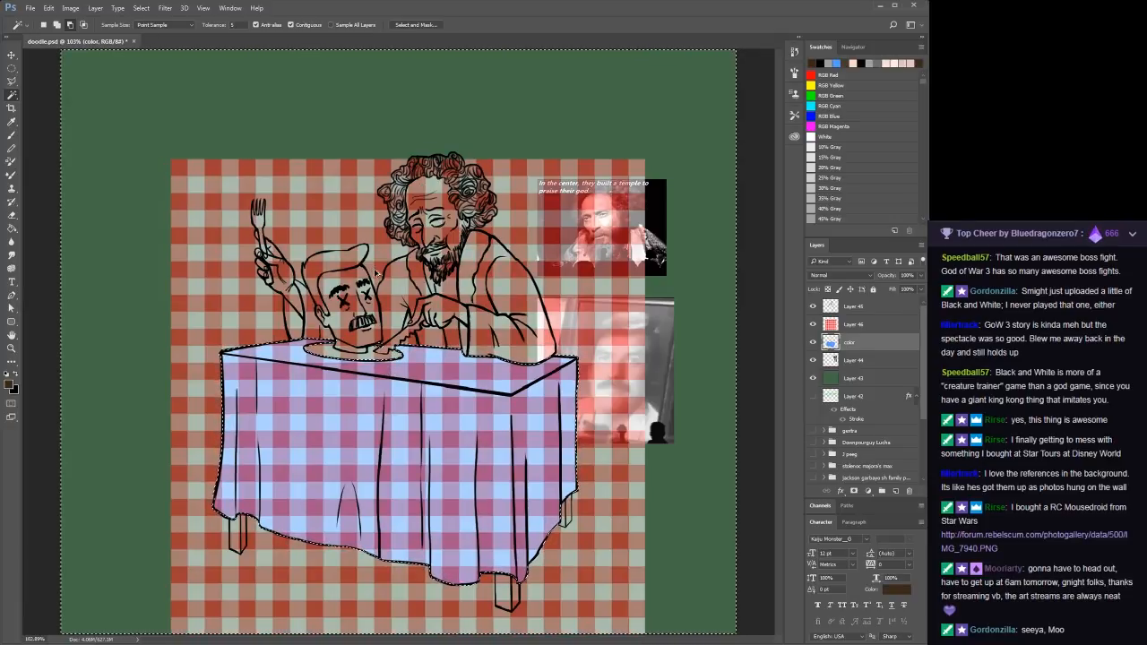
click(882, 319)
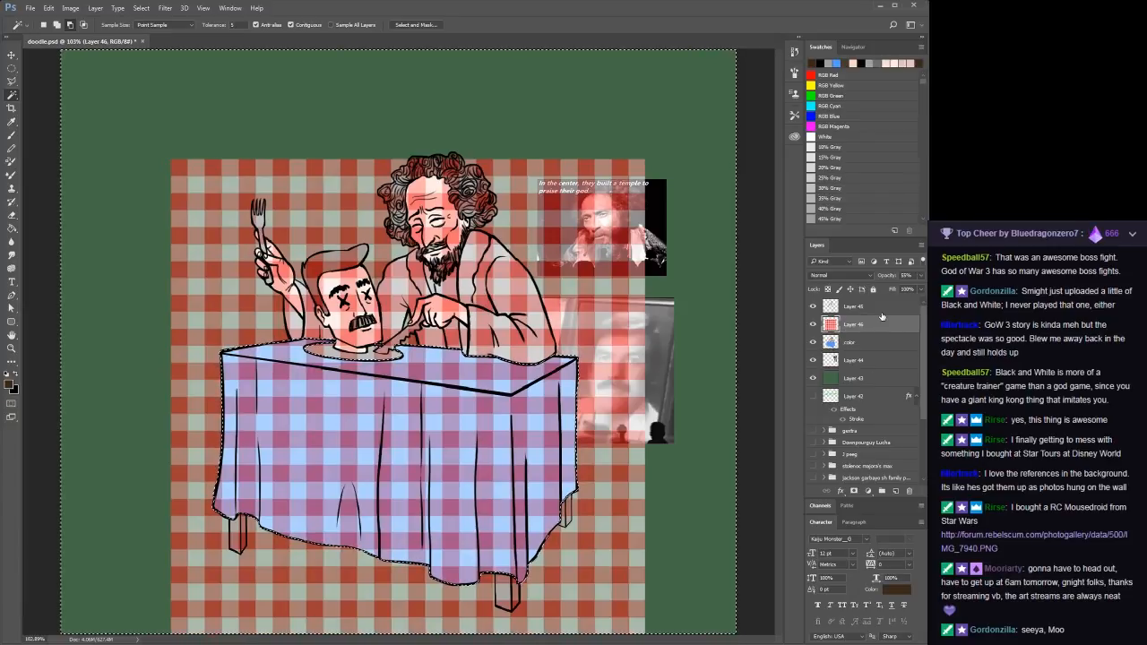
key(Delete)
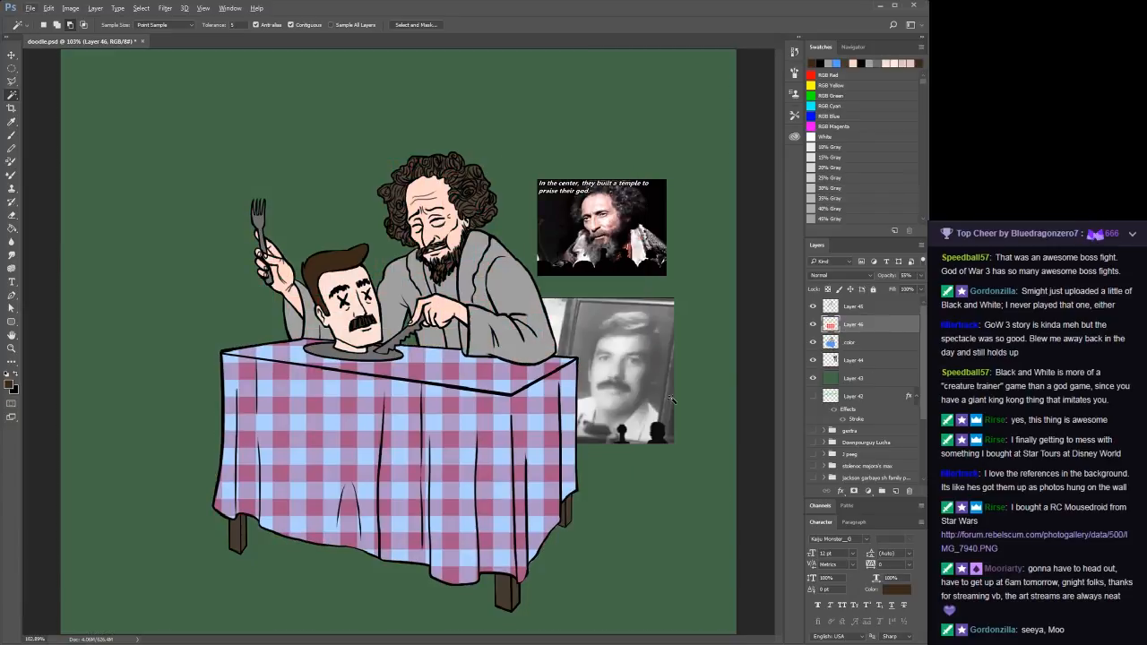
Lighten the selected tablecloth area on the color layer to a pale blue and clear the selection
click(890, 343)
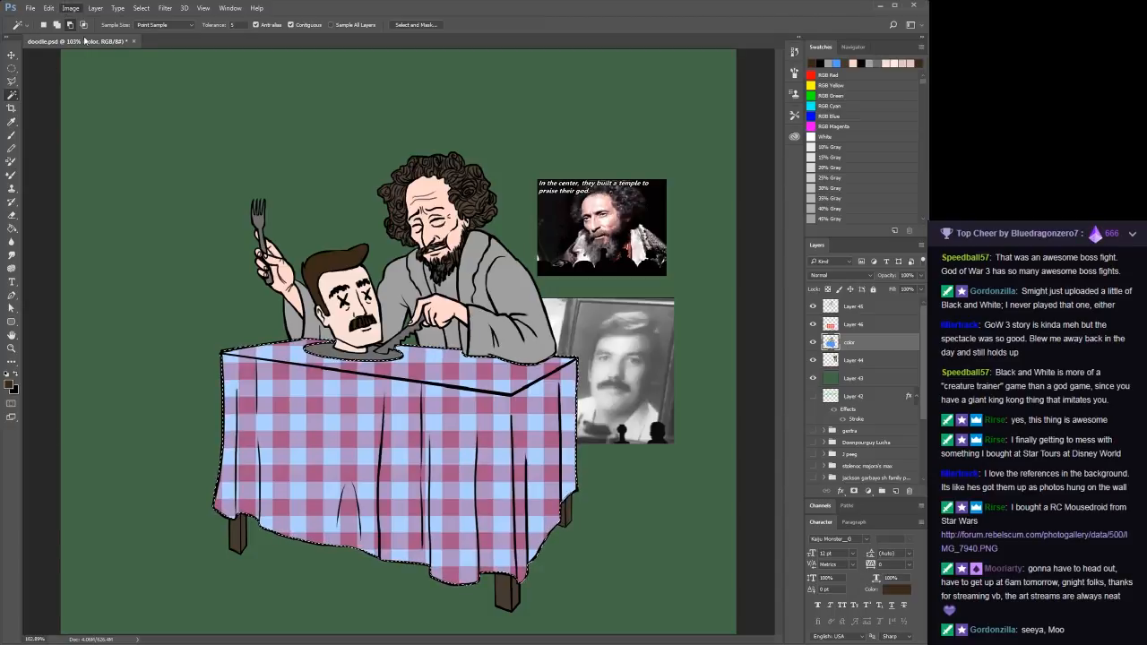
key(i)
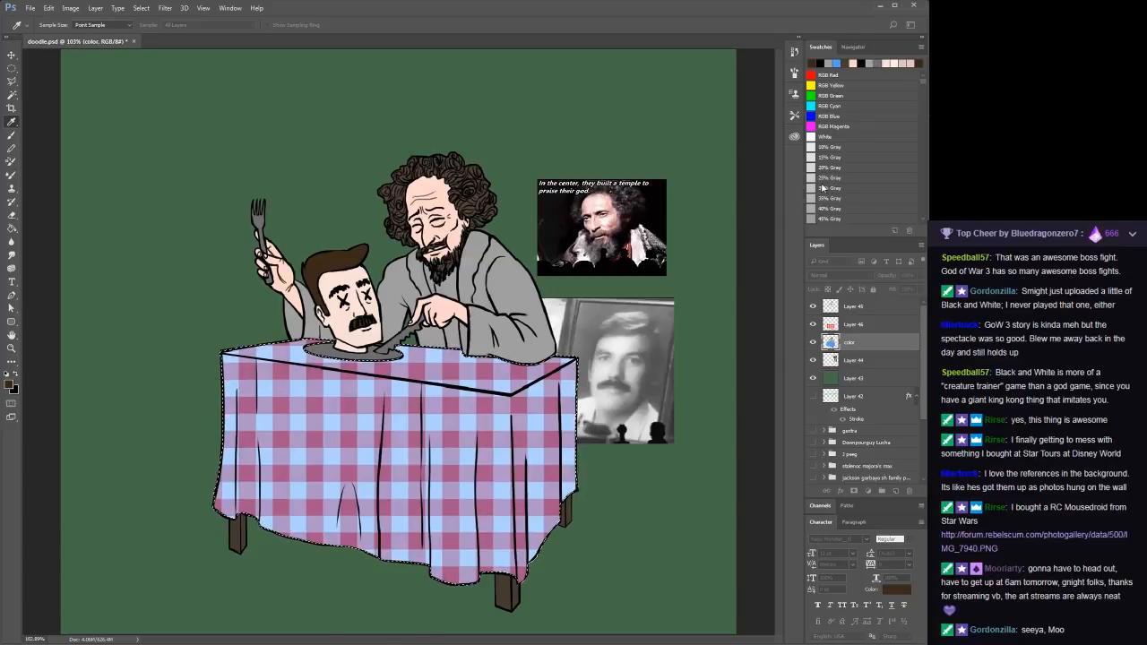
click(869, 191)
key(alt+BackSpace)
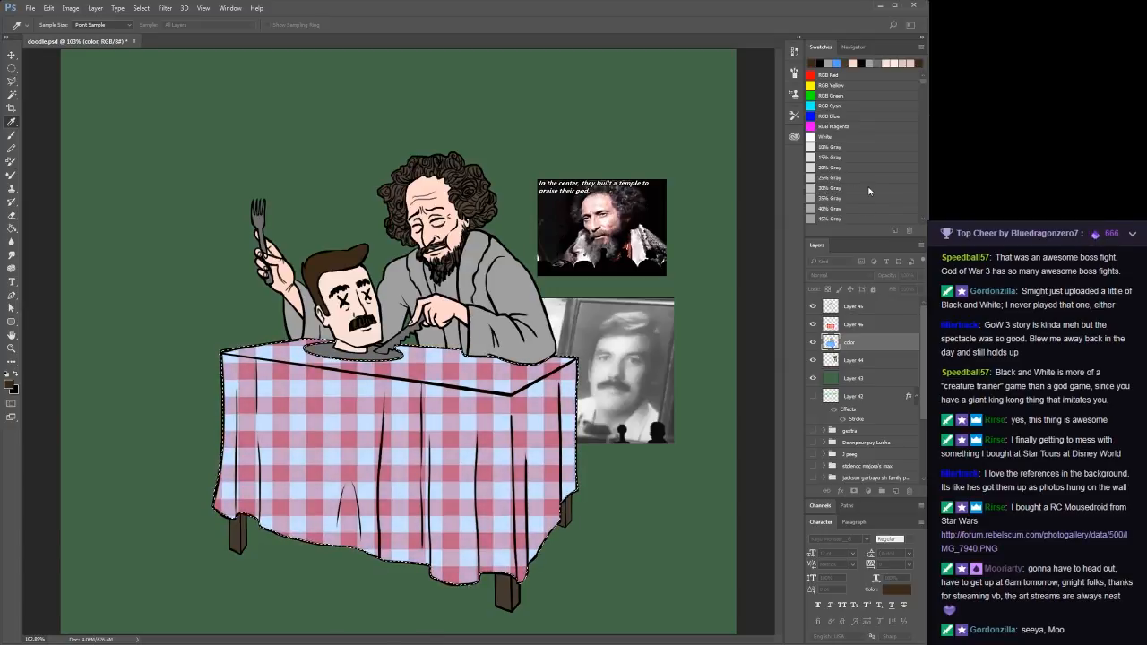
key(alt+BackSpace)
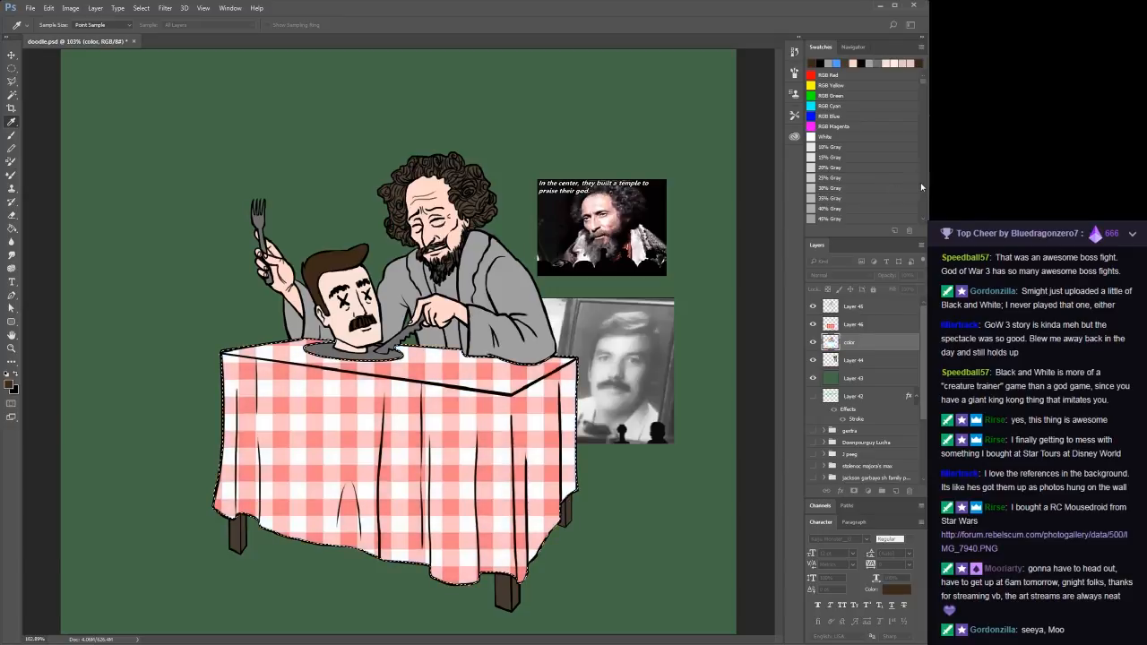
key(ctrl+z)
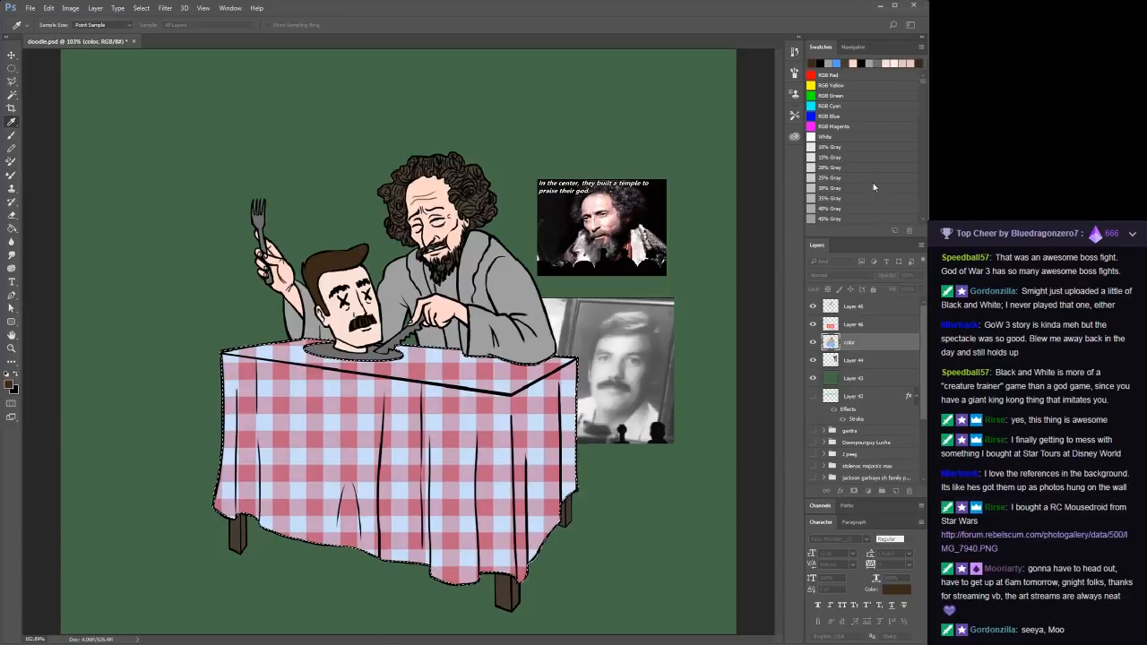
key(w)
key(ctrl+d)
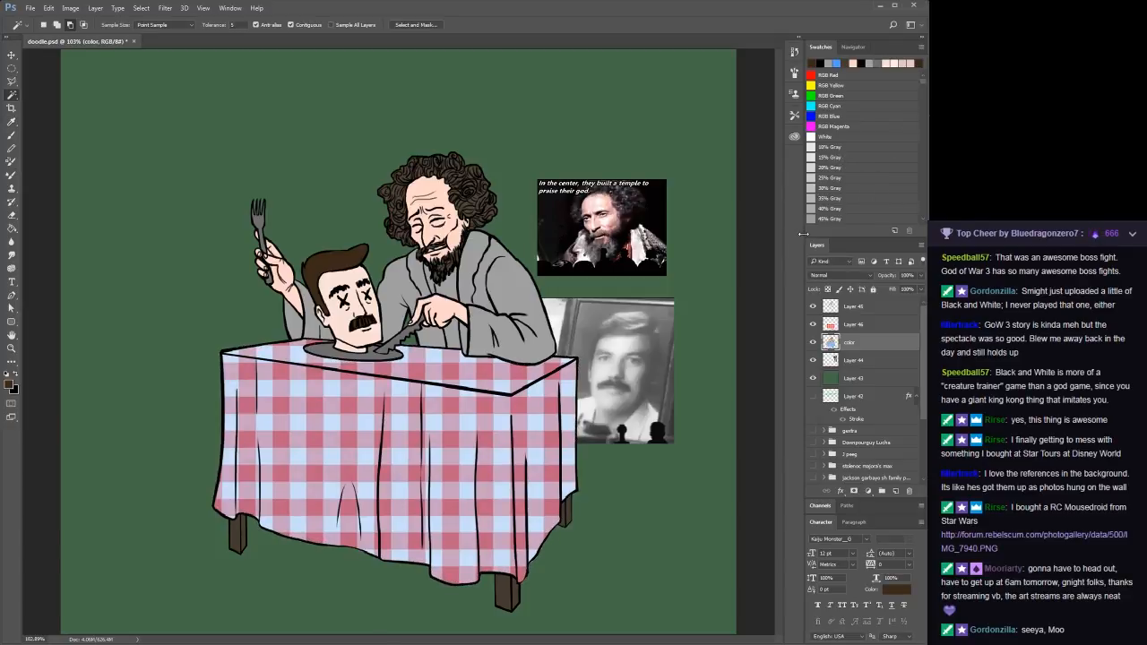
Clean up stray gingham and base color outside the table's right corner on Layer 46 and the color layer
key(z)
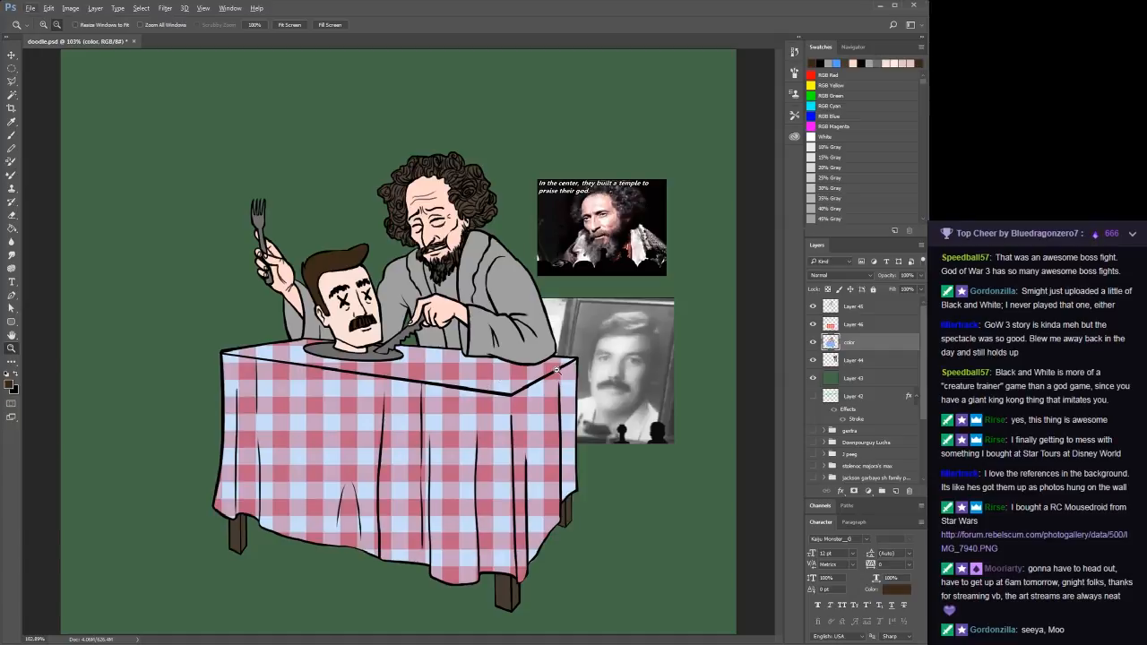
click(567, 364)
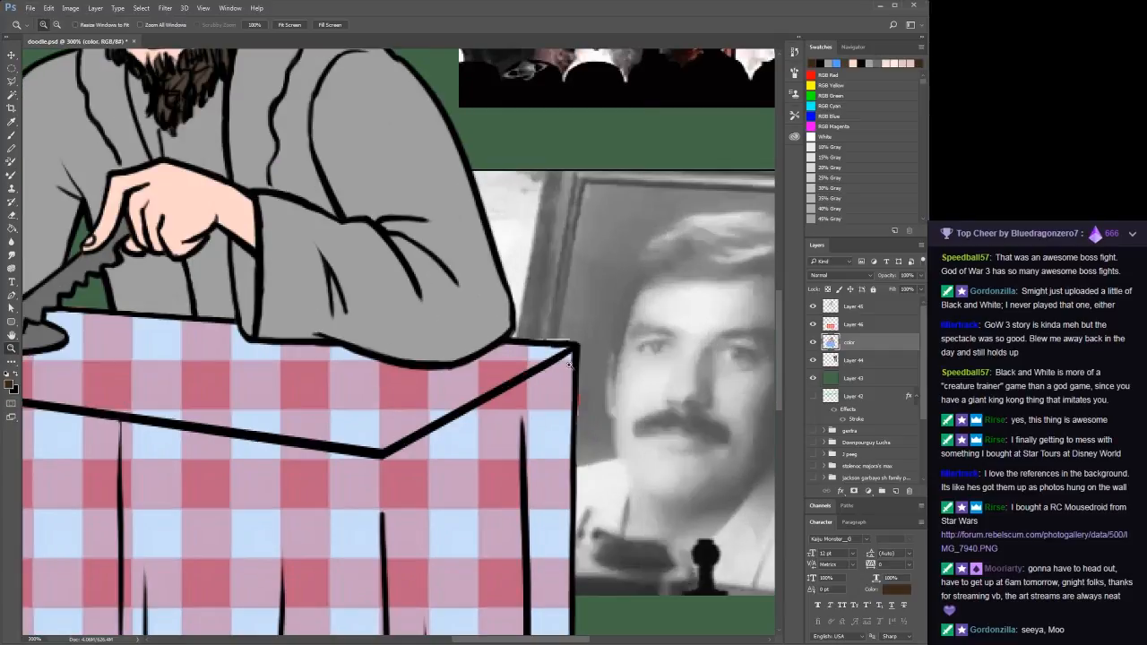
click(853, 324)
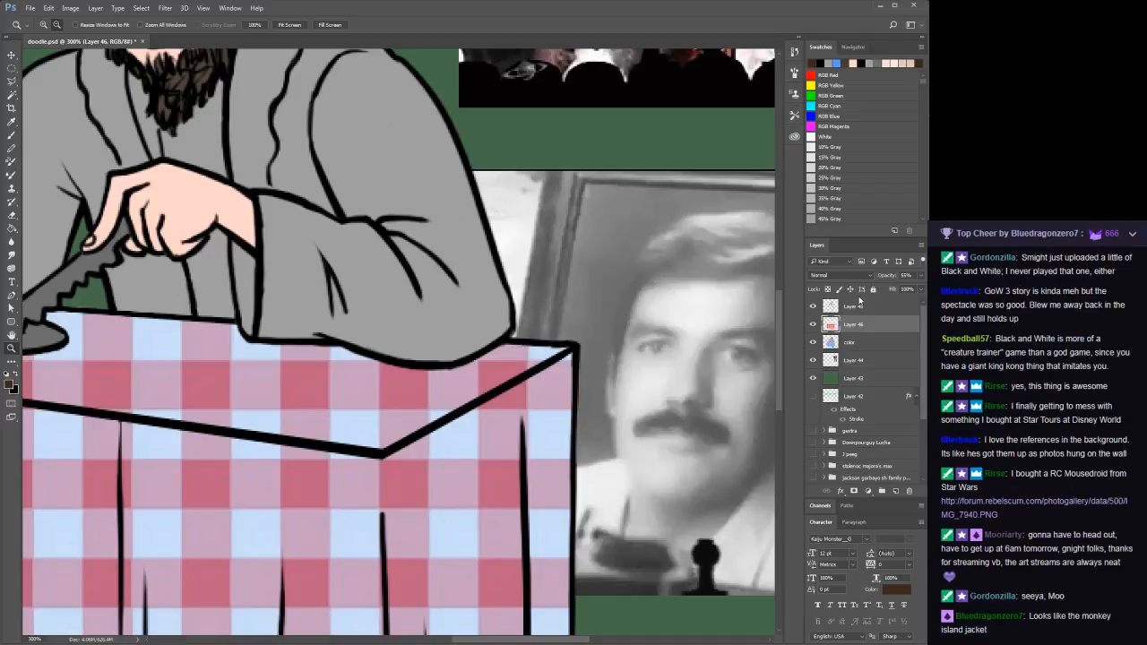
click(879, 344)
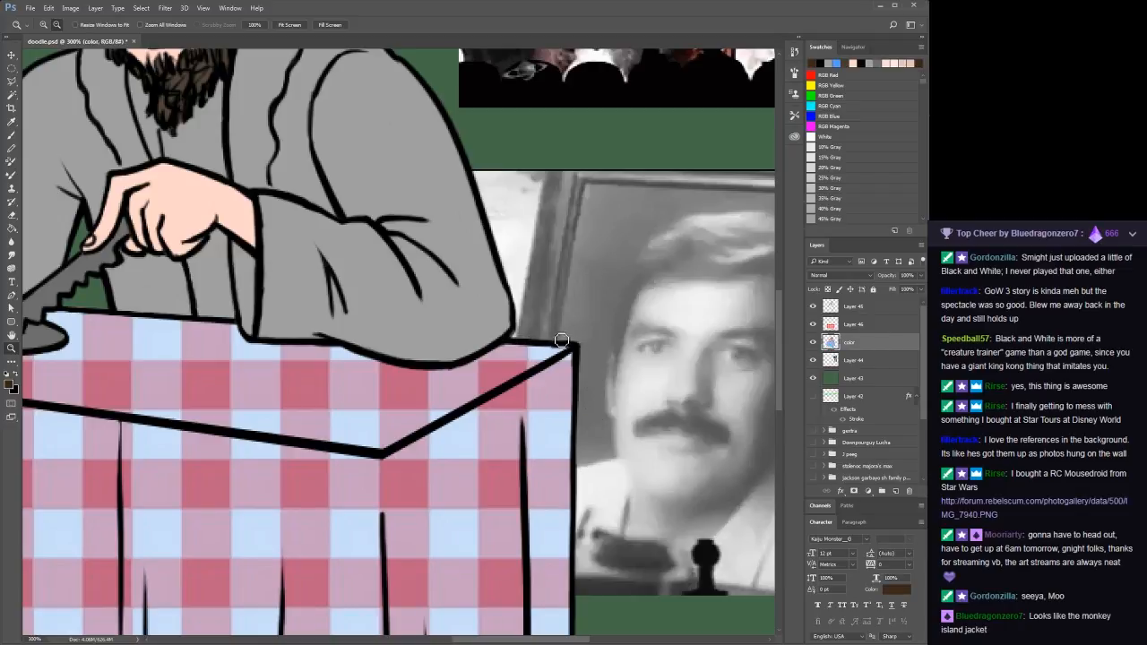
Clean up stray pattern pixels outside the tablecloth's lower right hem on Layer 46
drag(503, 370, 507, 273)
drag(520, 453, 576, 62)
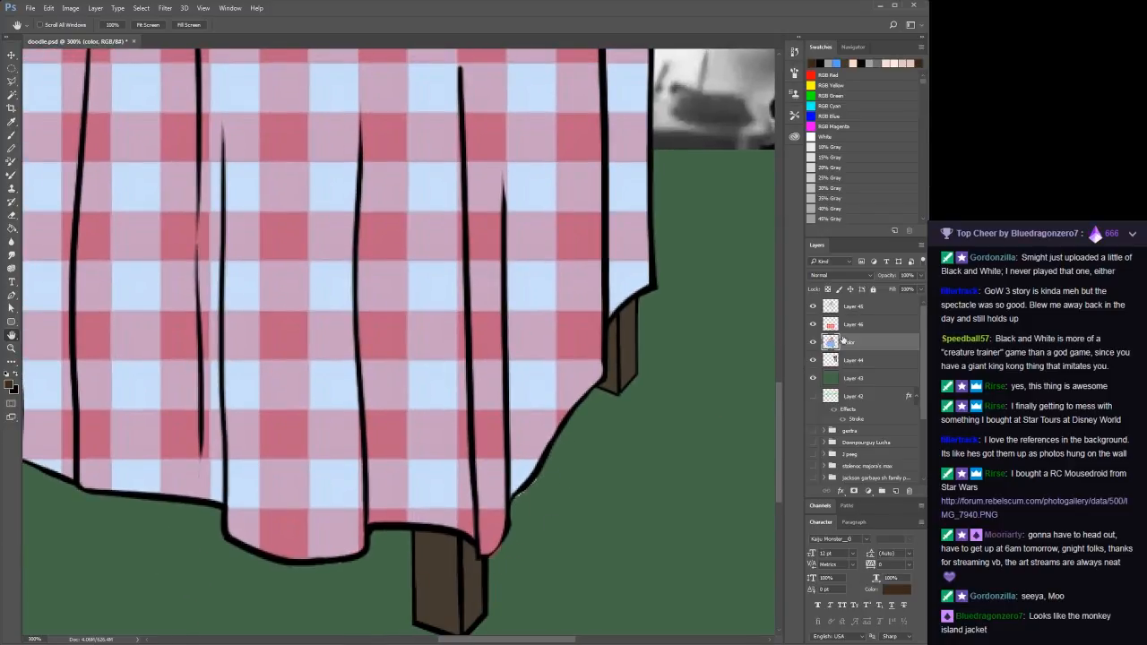
click(851, 326)
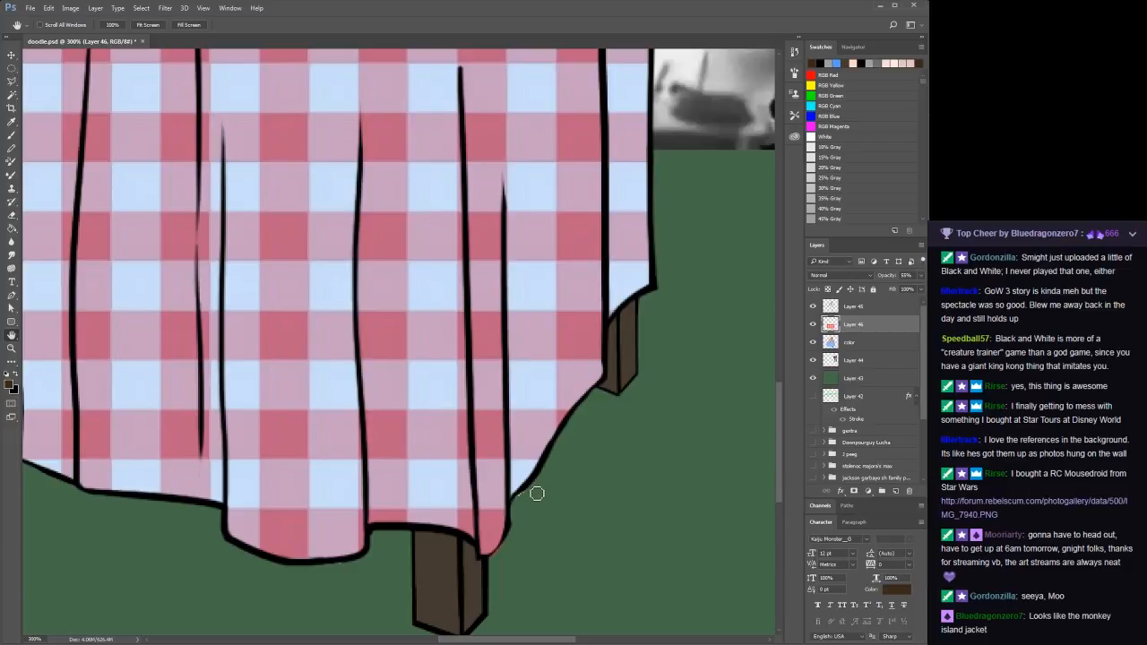
drag(528, 495, 510, 543)
Check the hem for stray pixels by hiding and showing Layer 45 and the color layer
click(855, 310)
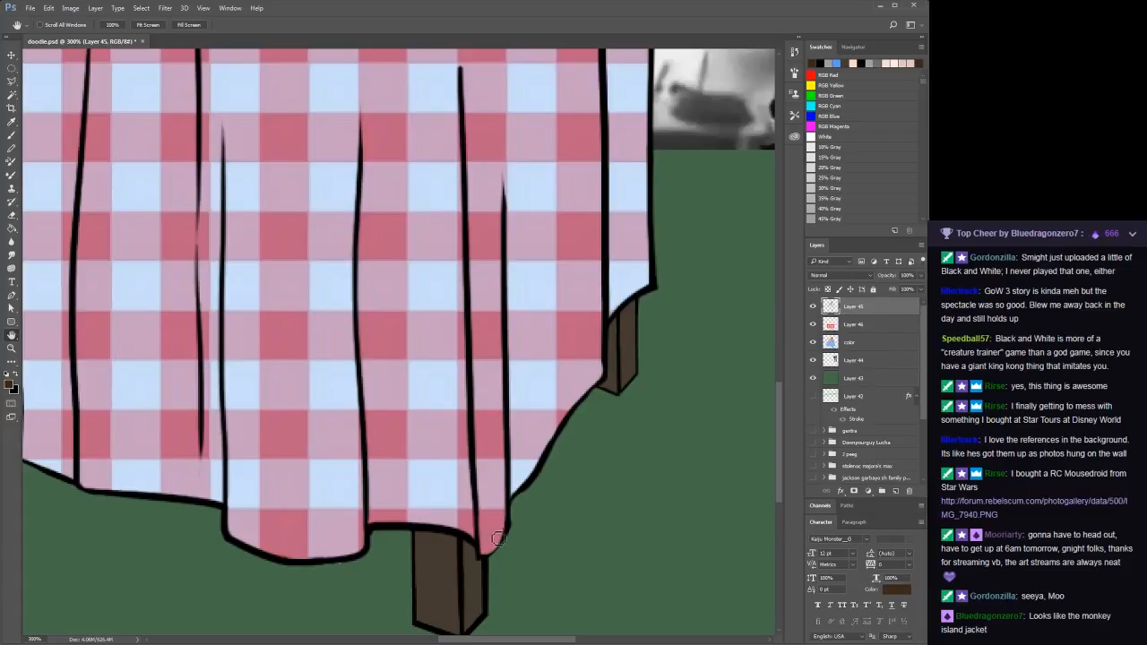
click(813, 307)
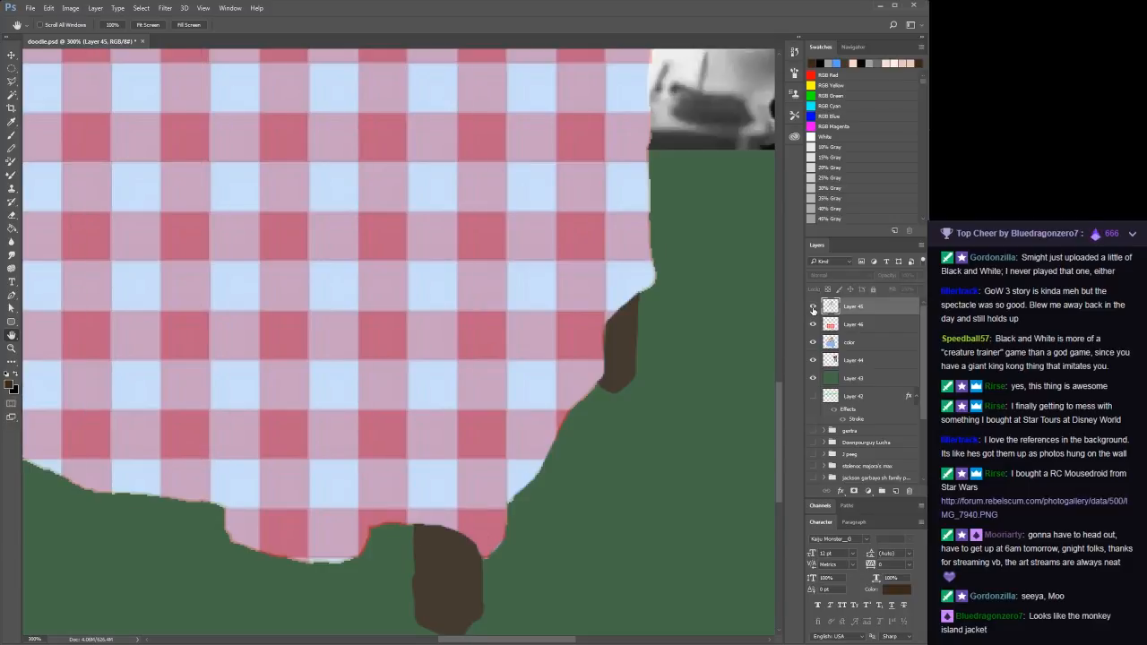
click(813, 307)
click(813, 343)
click(814, 342)
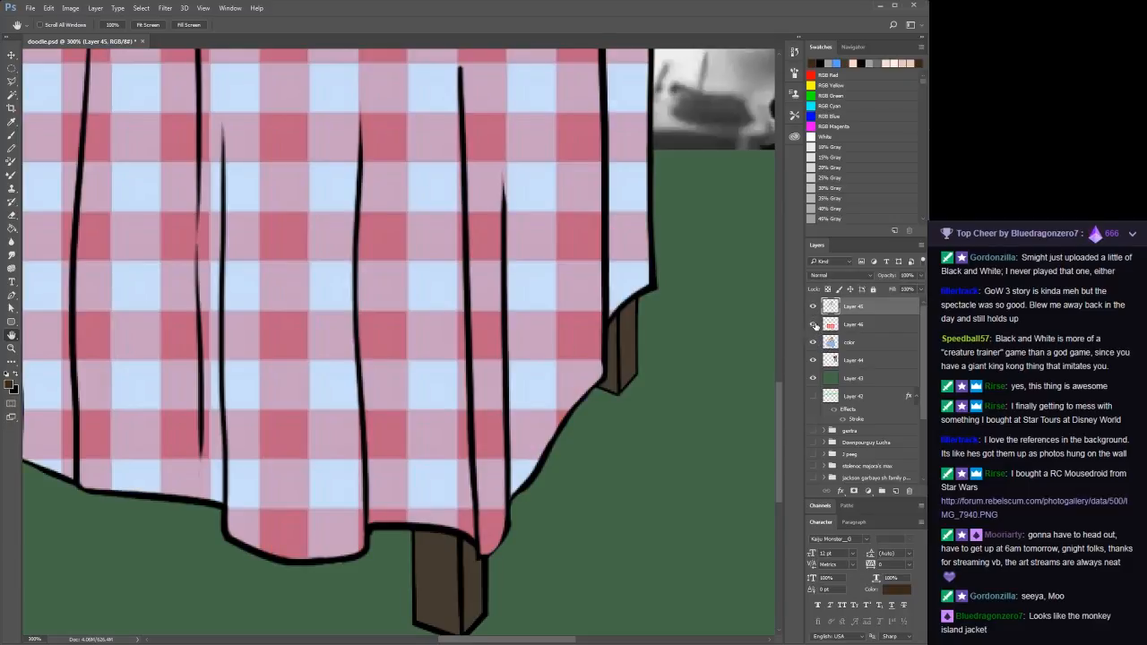
Try painting the tablecloth's sampled blue at the hem's lower right tip on Layer 45 and undo it
click(813, 324)
key(b)
alt+click(491, 509)
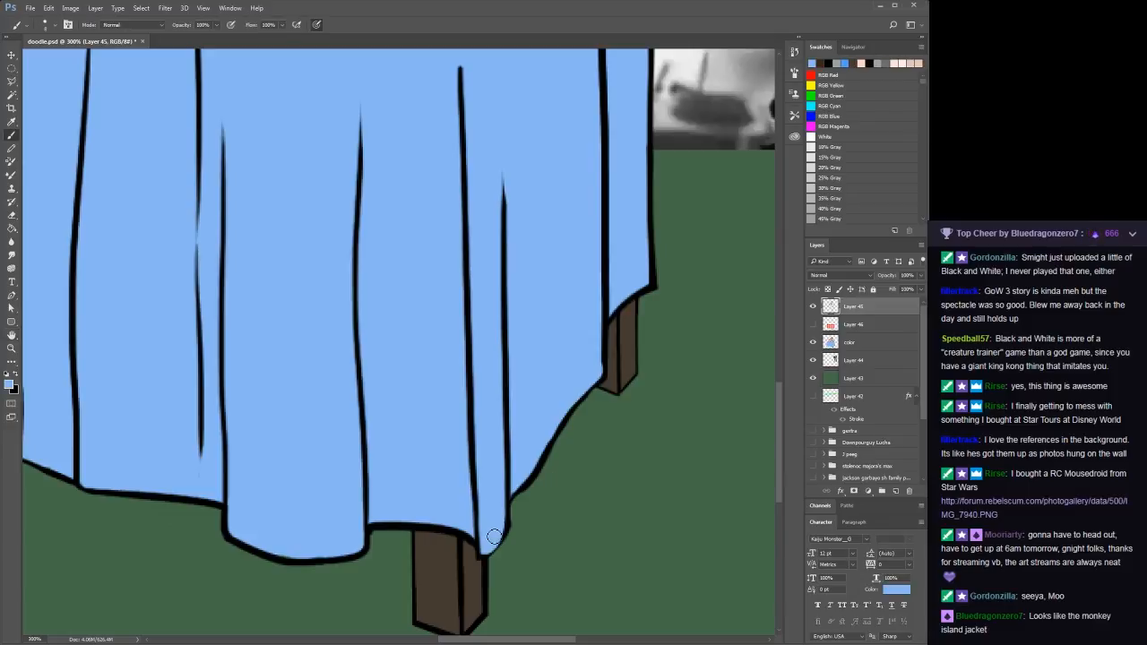
click(813, 325)
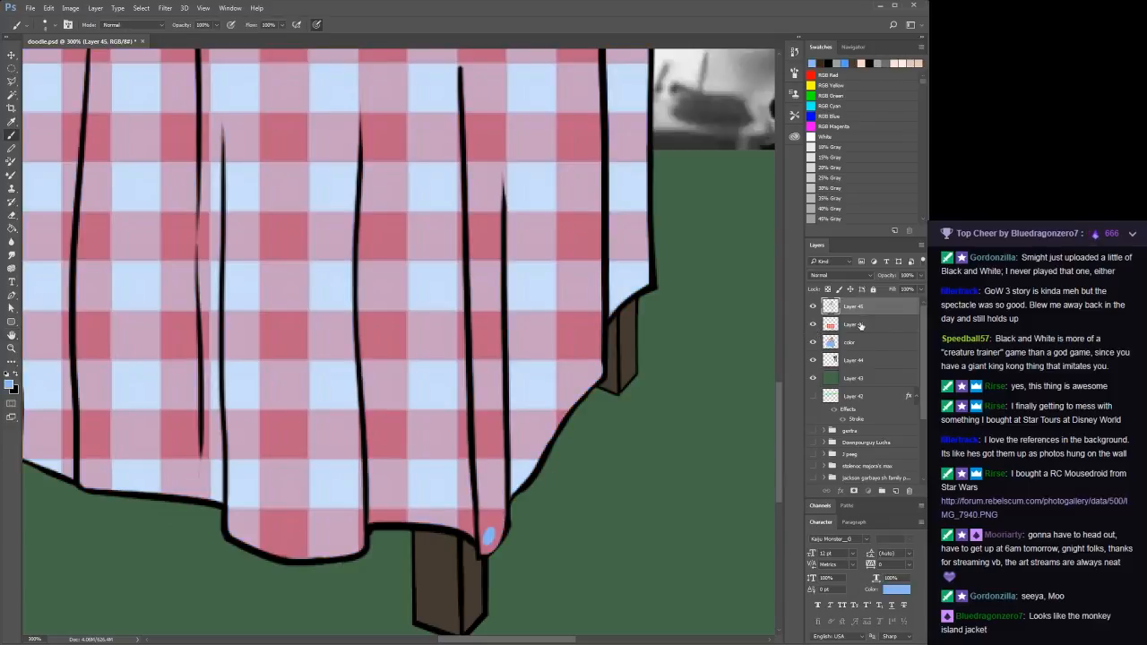
click(857, 328)
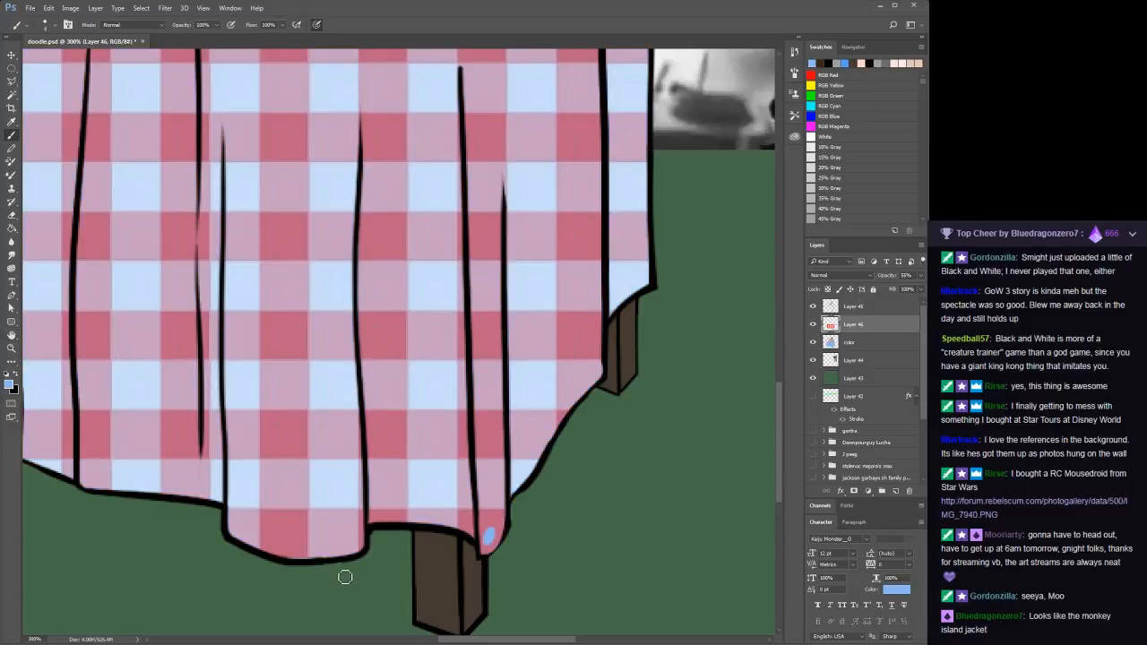
click(844, 343)
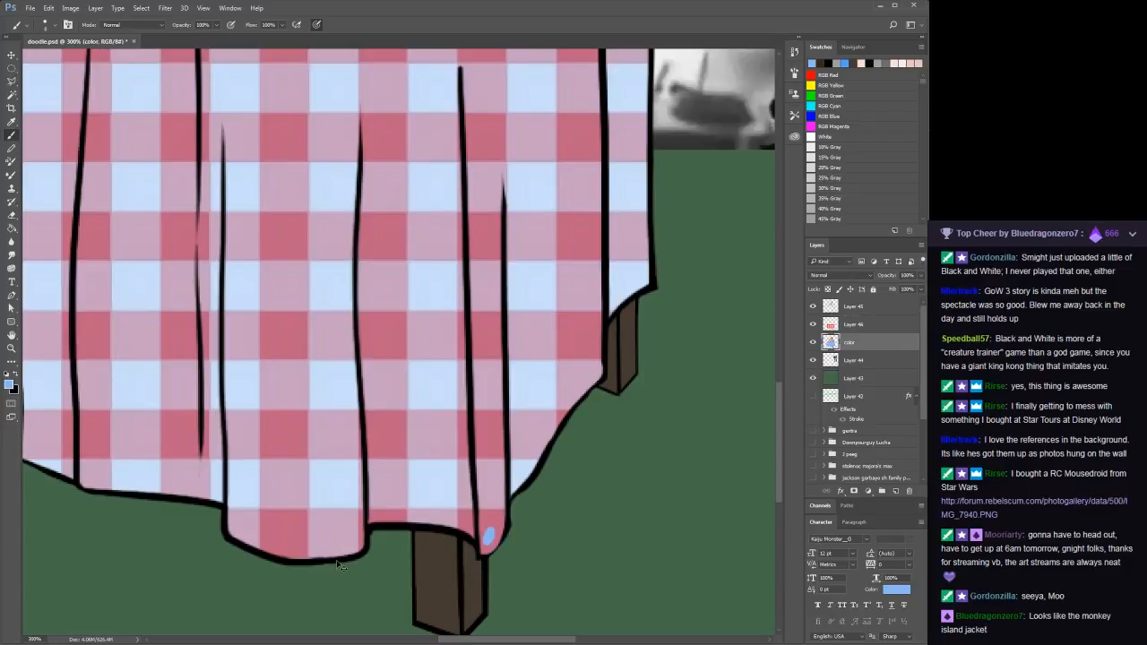
key(ctrl+z)
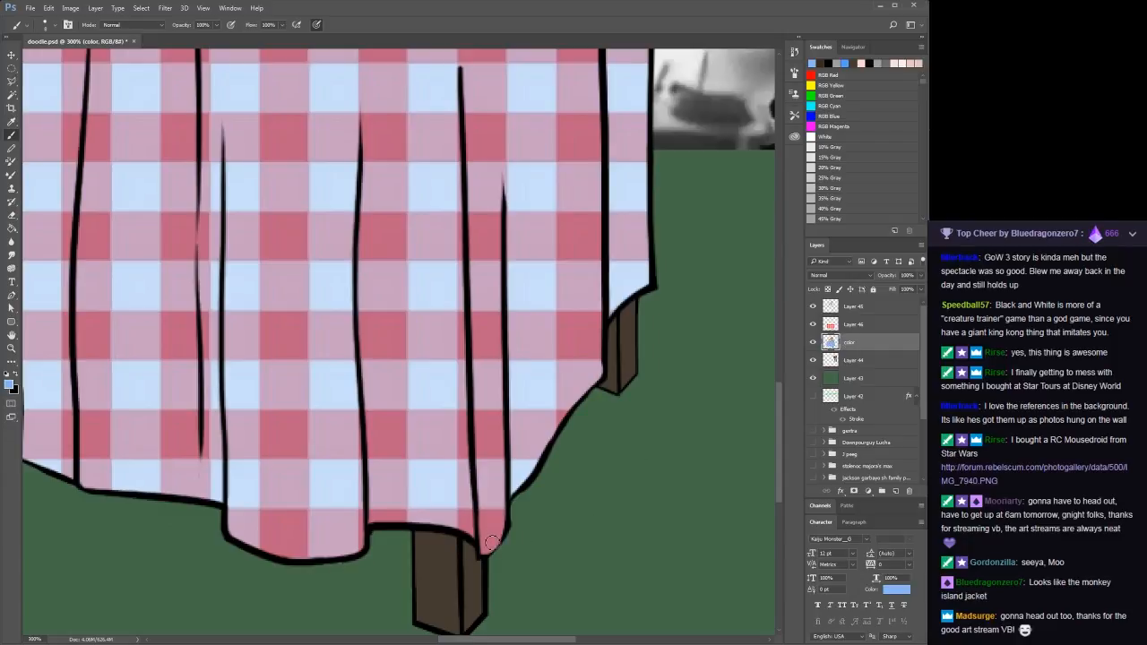
Clean up stray pixels below the tablecloth's bottom hem on Layer 46 and the color layer
click(854, 328)
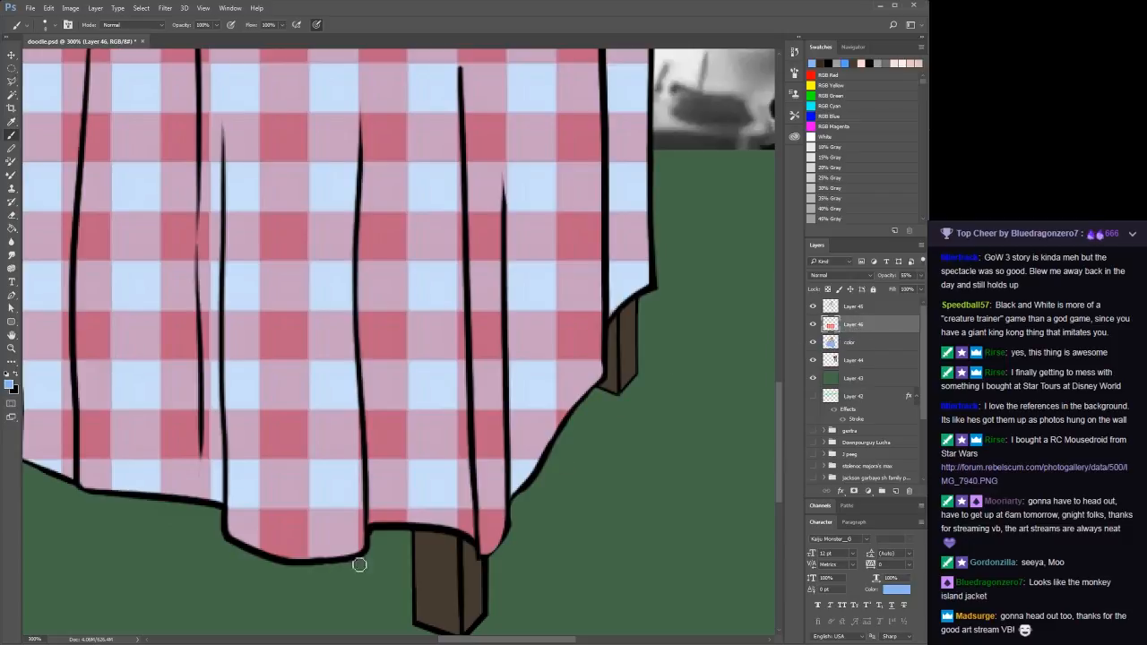
key(alt+bracketleft)
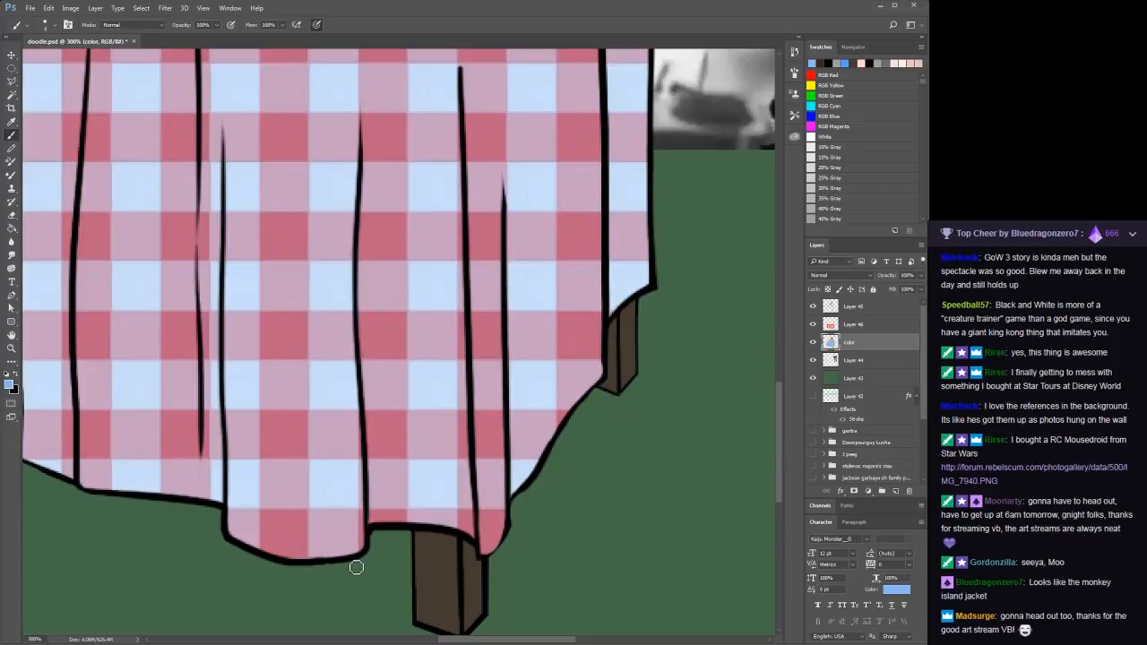
key(space)
drag(183, 502, 456, 509)
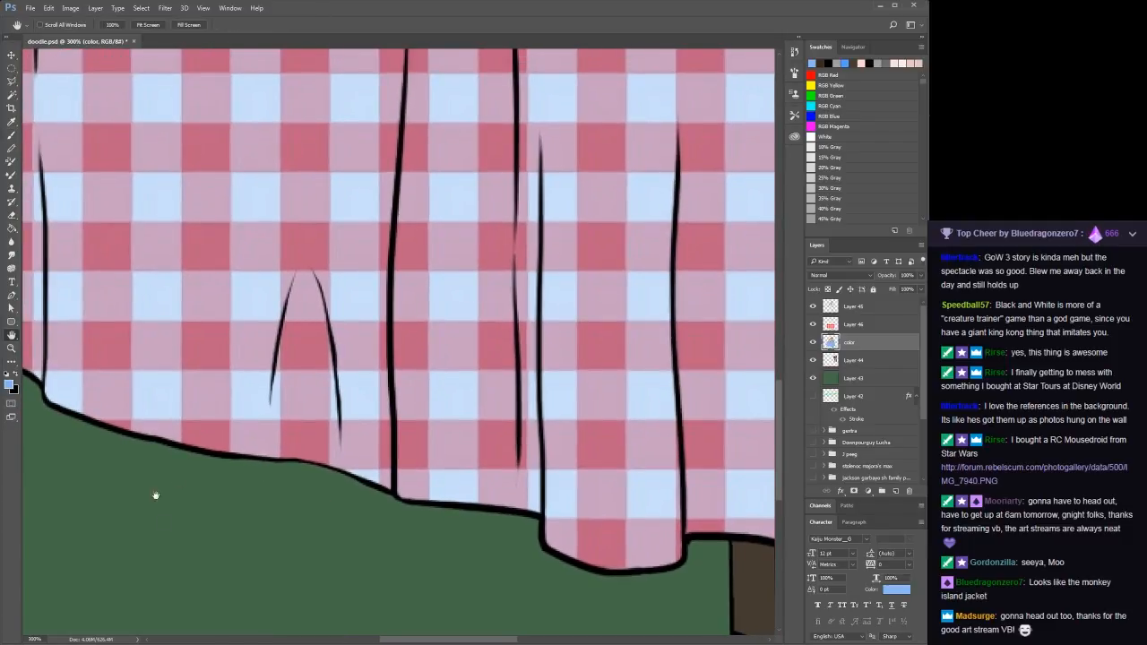
Clean up stray pixels along the tablecloth's left edge and lower left corner on the color layer and Layer 46
drag(157, 496, 537, 519)
mouse_move(355, 479)
mouse_down()
mouse_move(375, 451)
mouse_move(378, 463)
mouse_up()
drag(375, 382, 350, 506)
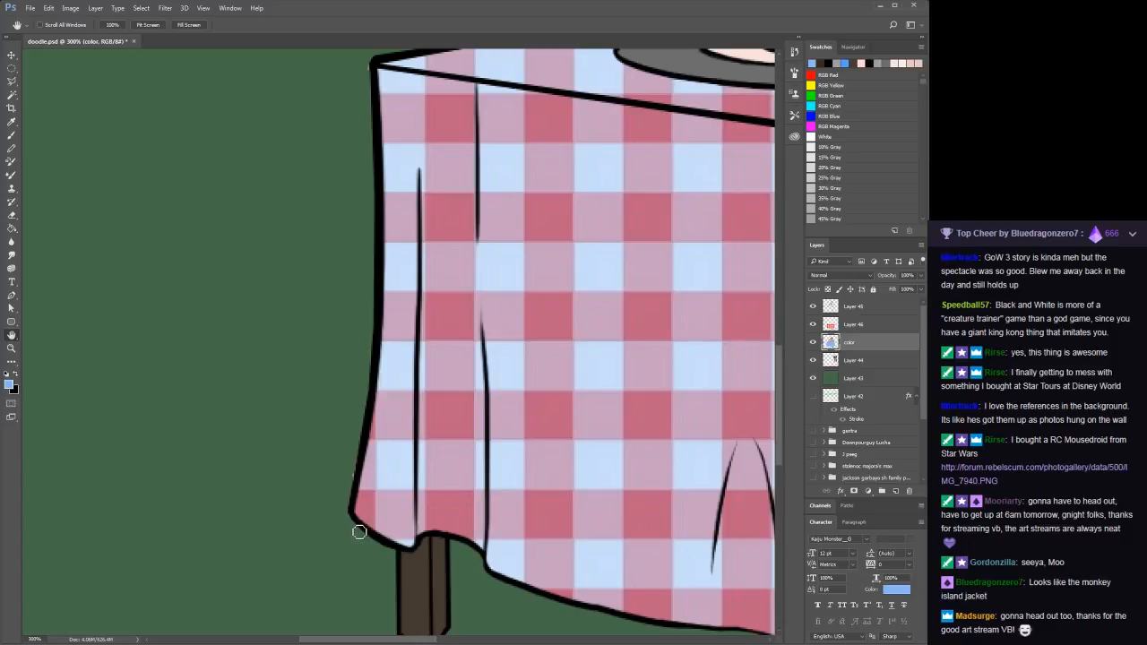
click(879, 326)
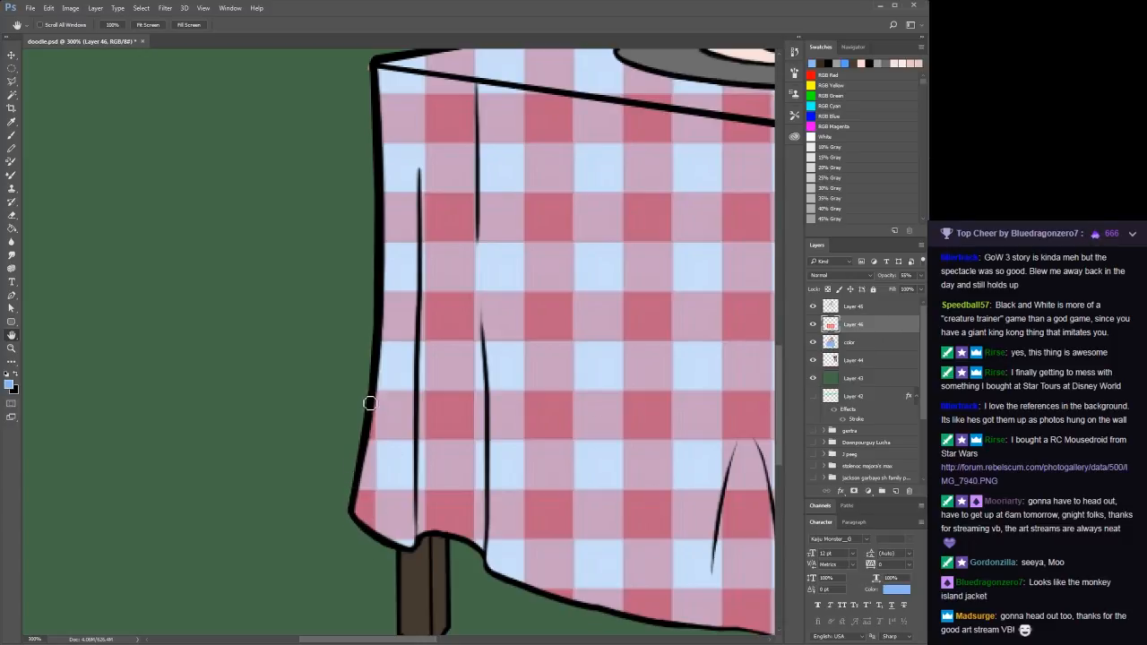
drag(368, 183, 322, 453)
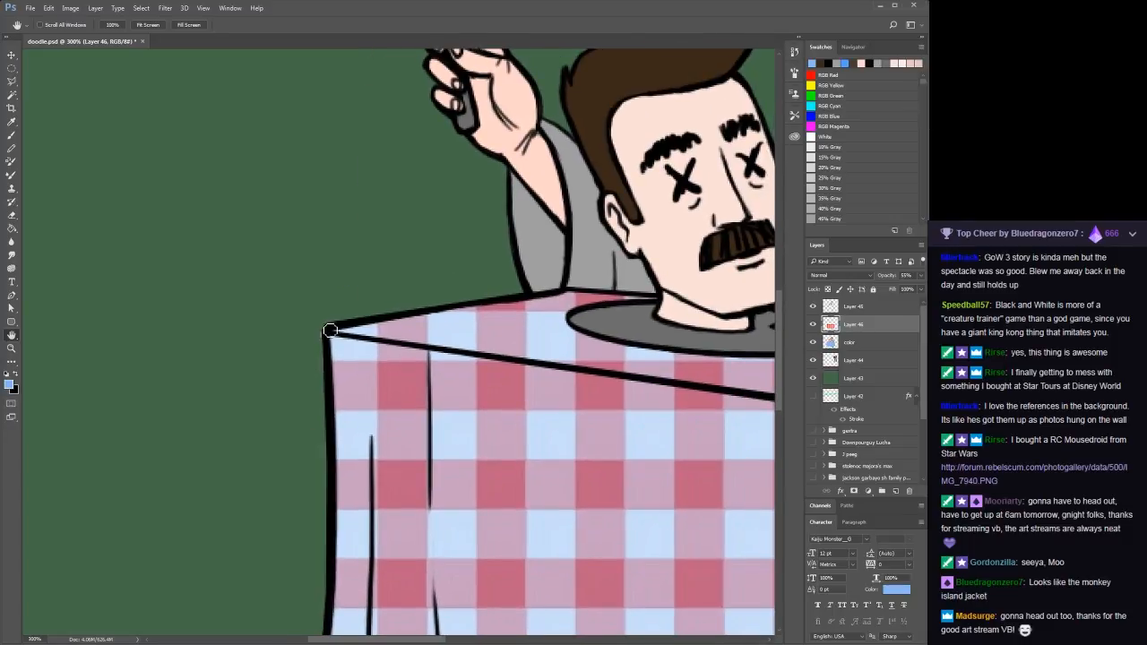
Clean up stray pixels along the tablecloth's back edge on the color layer and Layer 46, then view the whole drawing
click(881, 338)
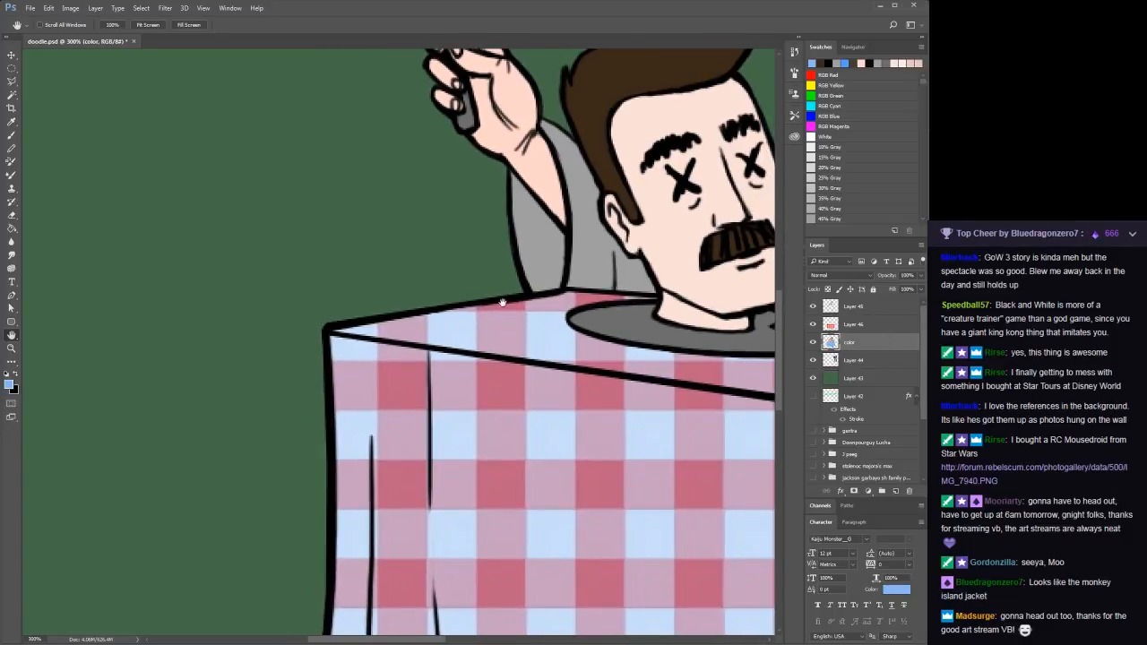
scroll(504, 303, right, 5)
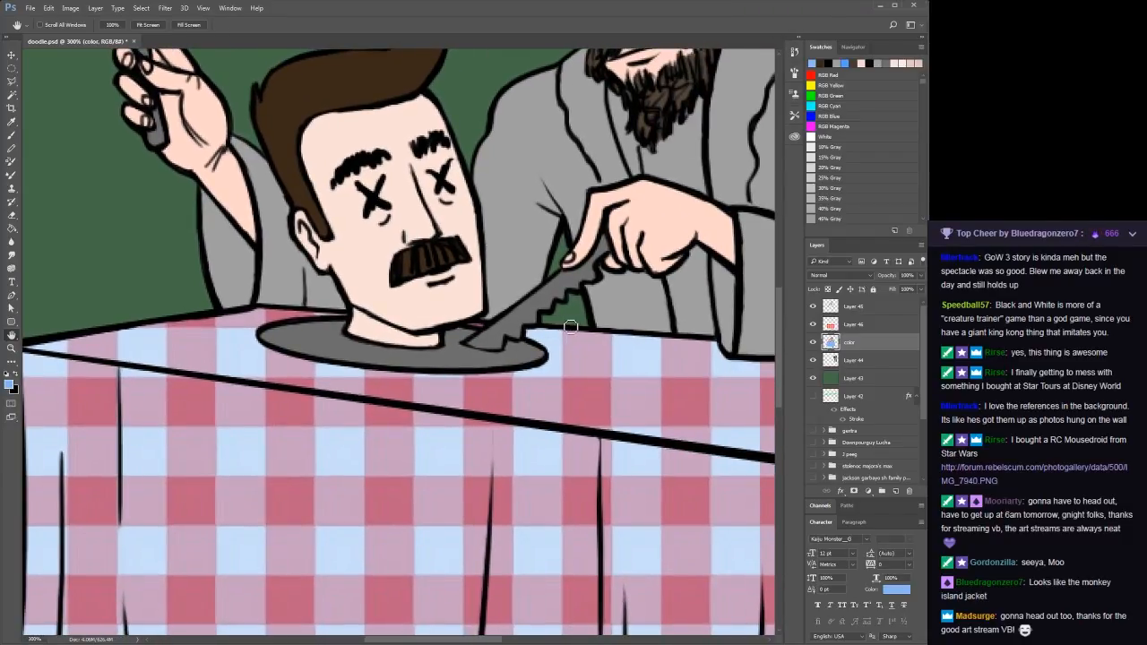
click(865, 327)
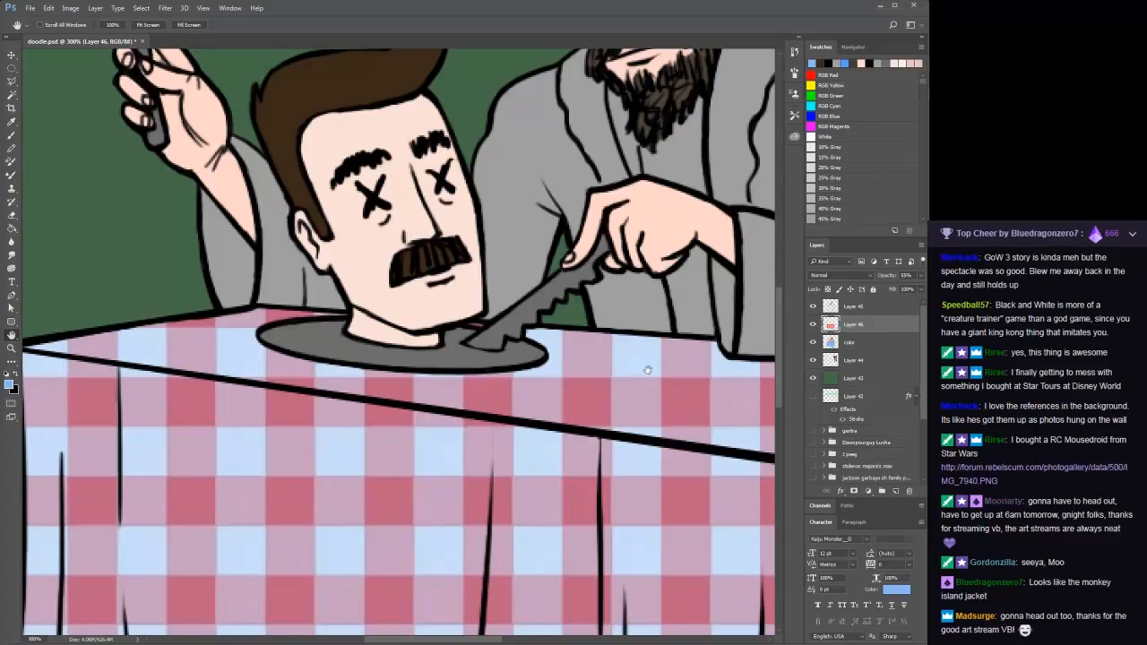
drag(628, 309, 395, 312)
key(z)
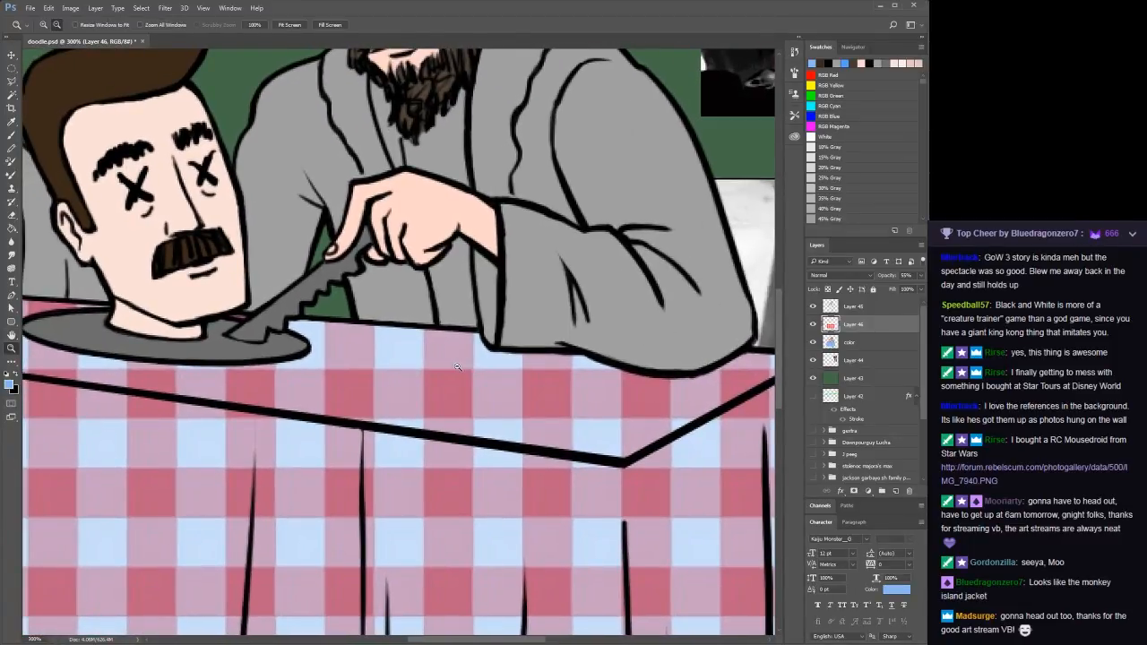
alt+click(452, 367)
alt+click(453, 368)
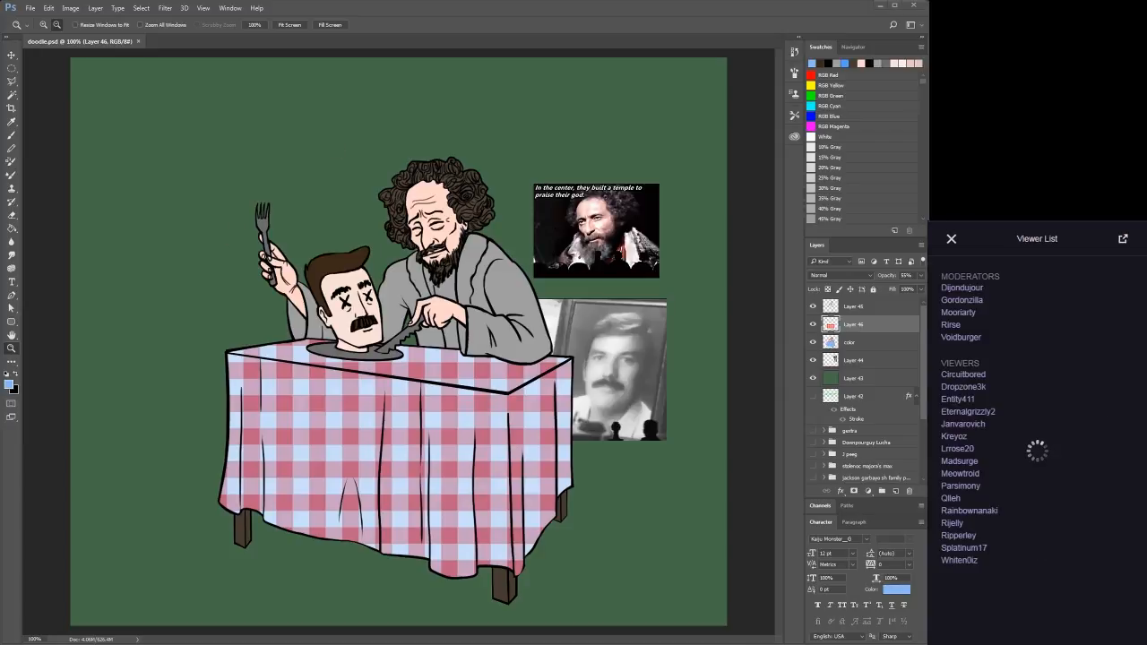
Check the stream chat's viewer list and return to the chat
click(951, 239)
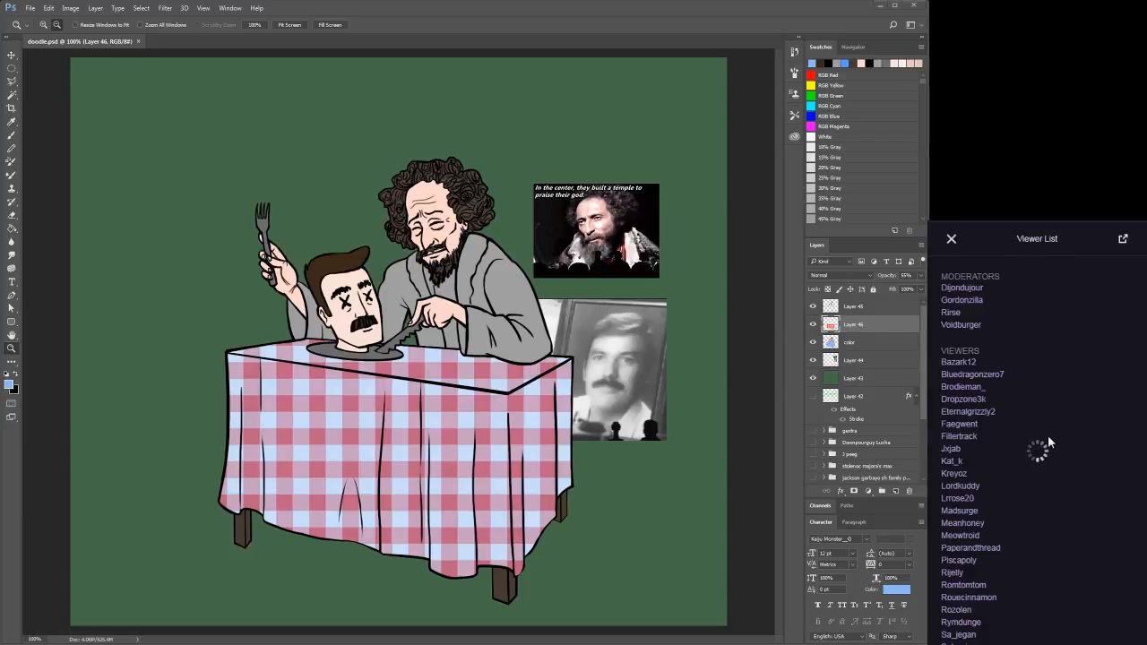
click(952, 240)
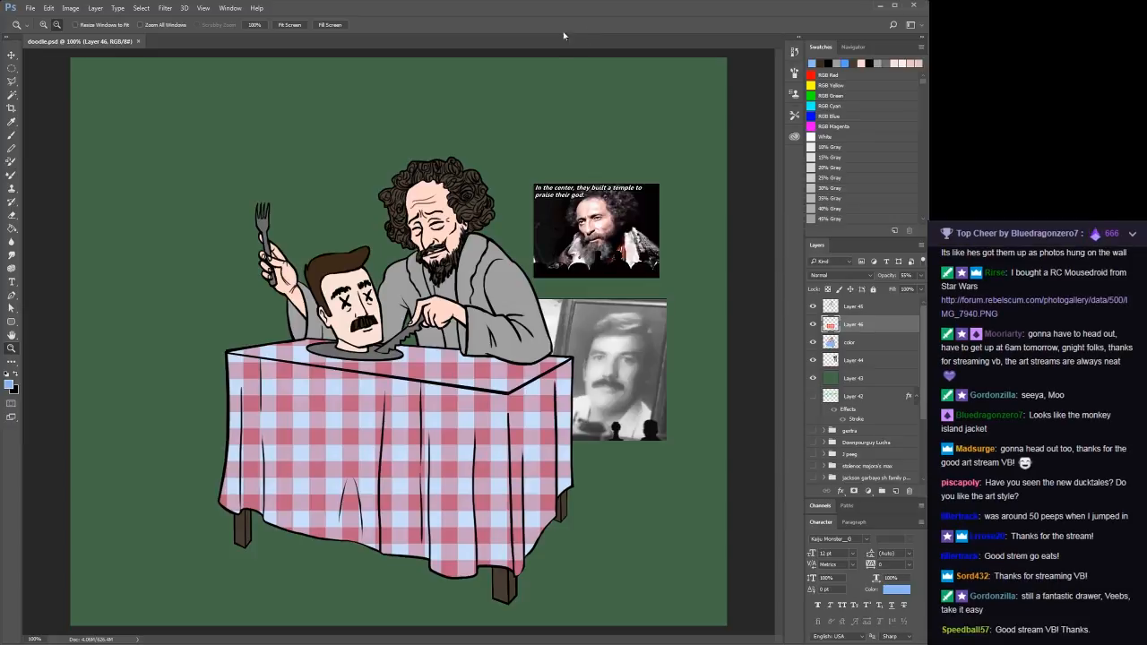
Hide the drawing's layers from Layer 43 up to Layer 45 and show the Gextra Life poster group
scroll(924, 388, down, 1)
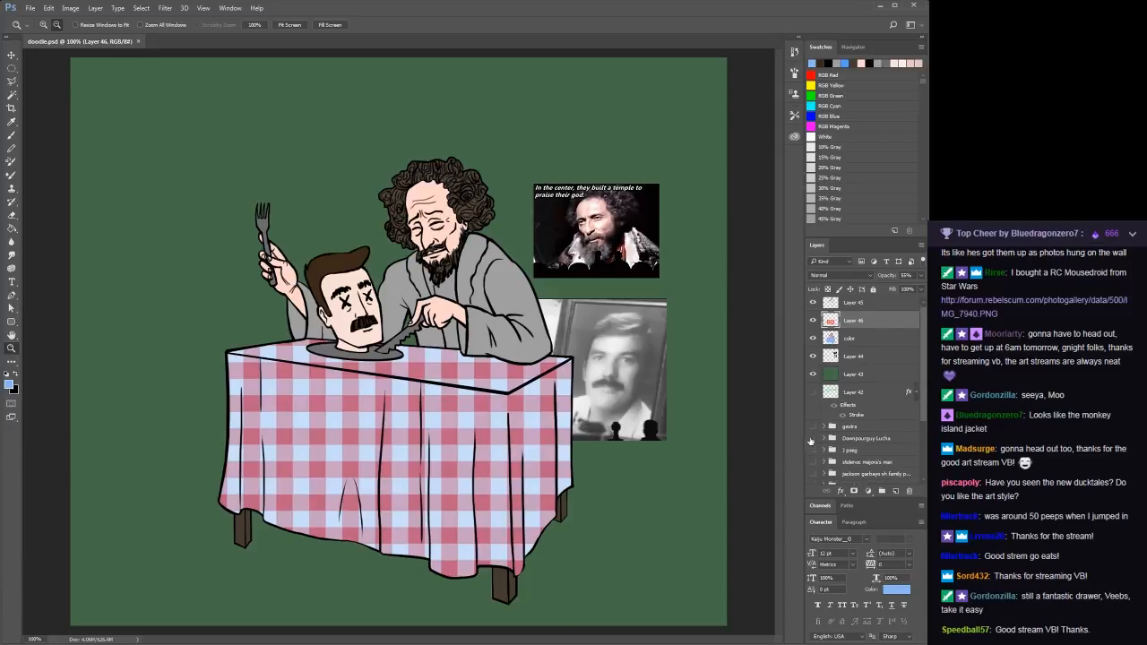
click(813, 375)
drag(815, 354, 813, 302)
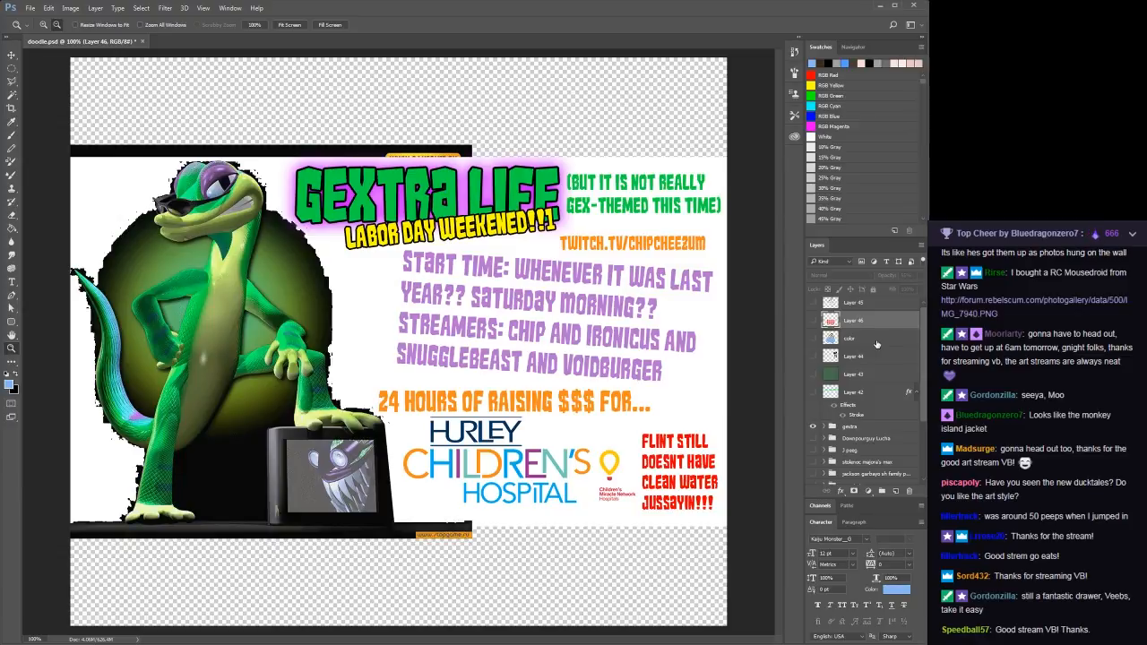
Show Layer 42 and move its GEXTRA.LIFE lettering up over the top of the poster
scroll(924, 346, up, 1)
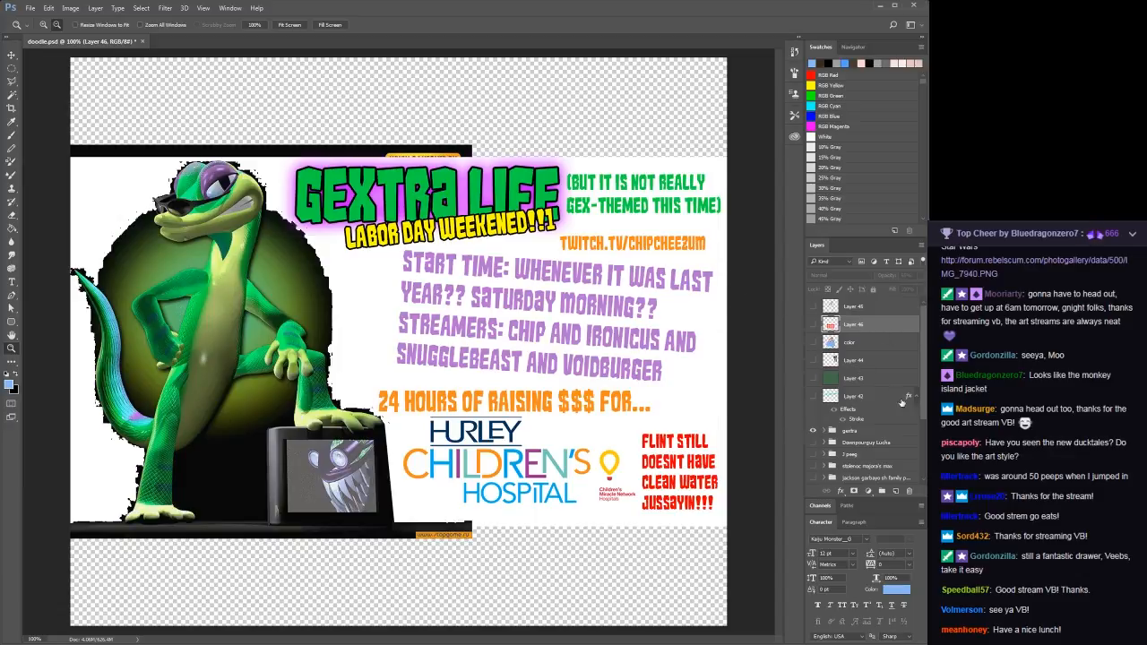
click(813, 398)
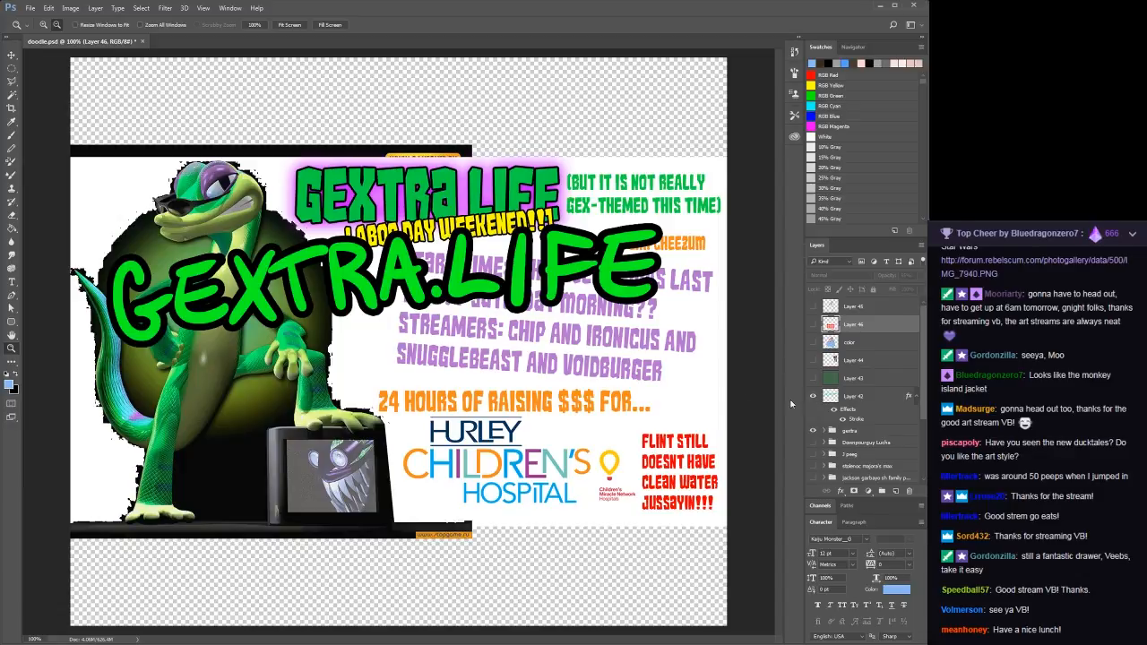
click(860, 397)
key(v)
drag(394, 269, 421, 130)
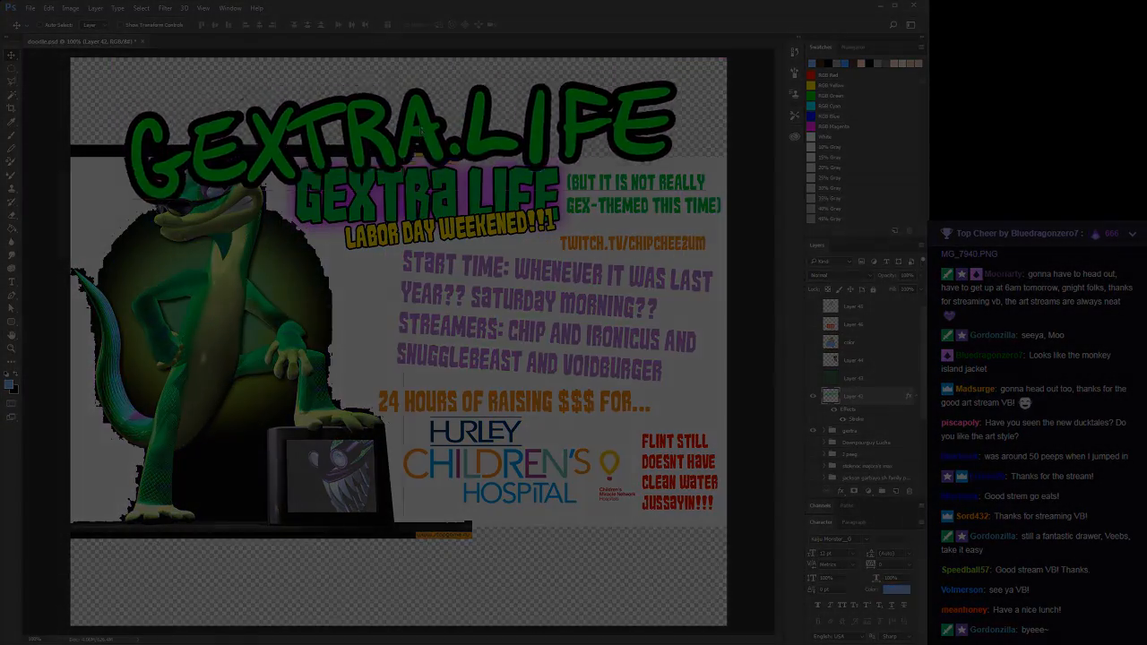